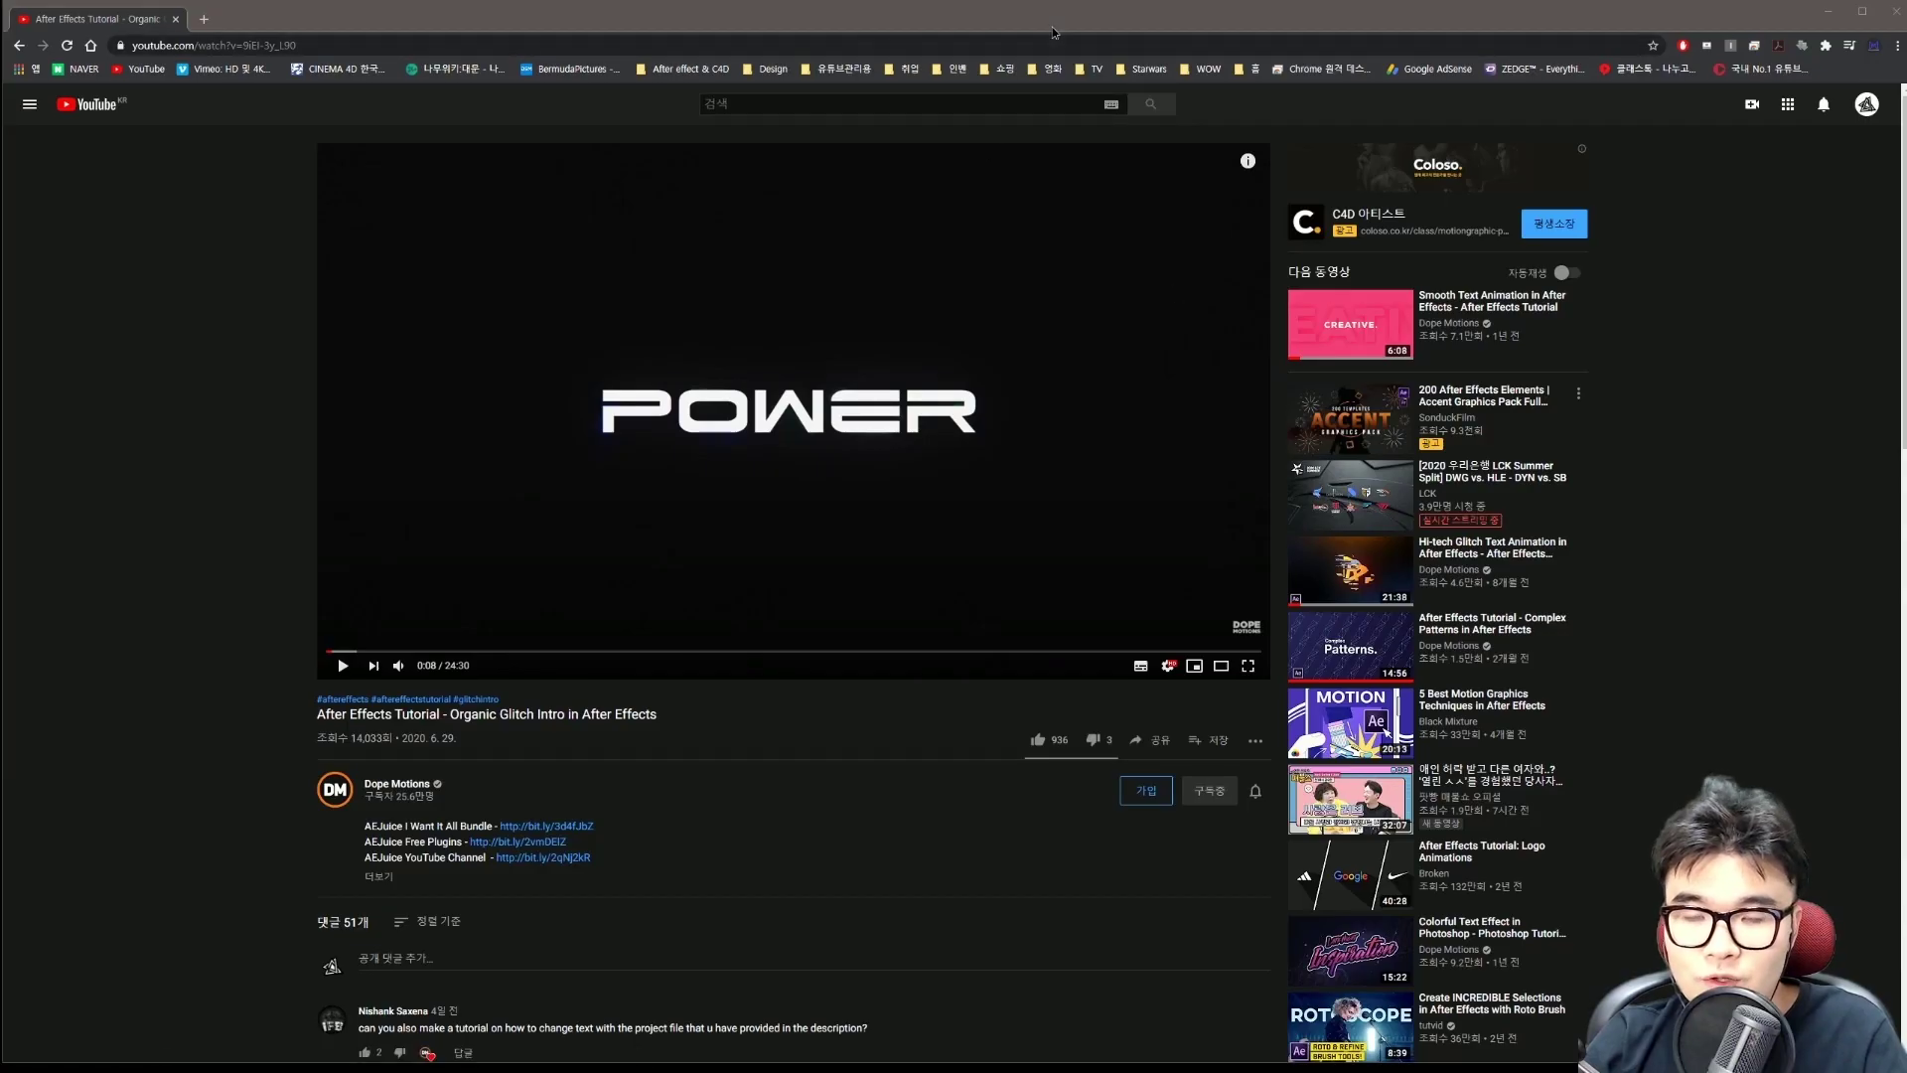
Step: Scroll the Organic Glitch Intro tutorial page, then minimize Chrome to bring up After Effects
scroll(686, 427, down, 2)
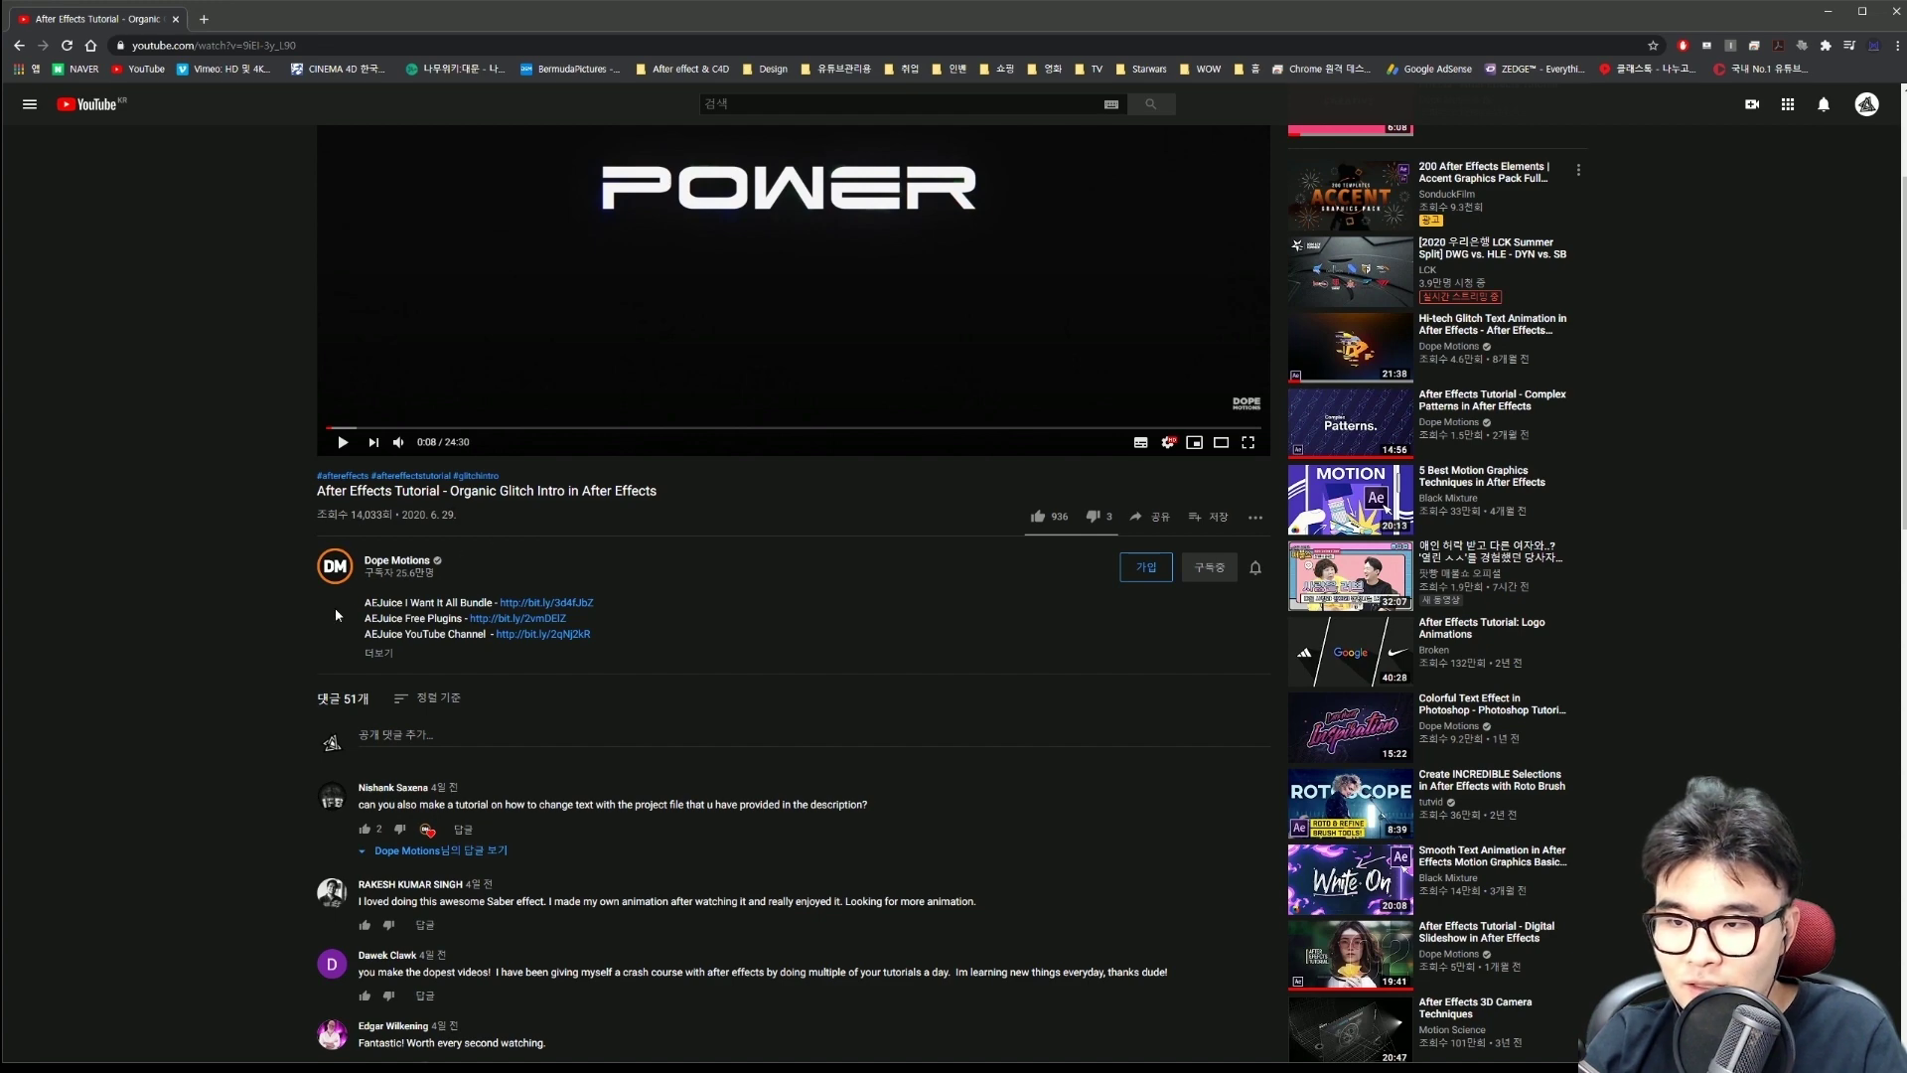
scroll(1676, 497, up, 3)
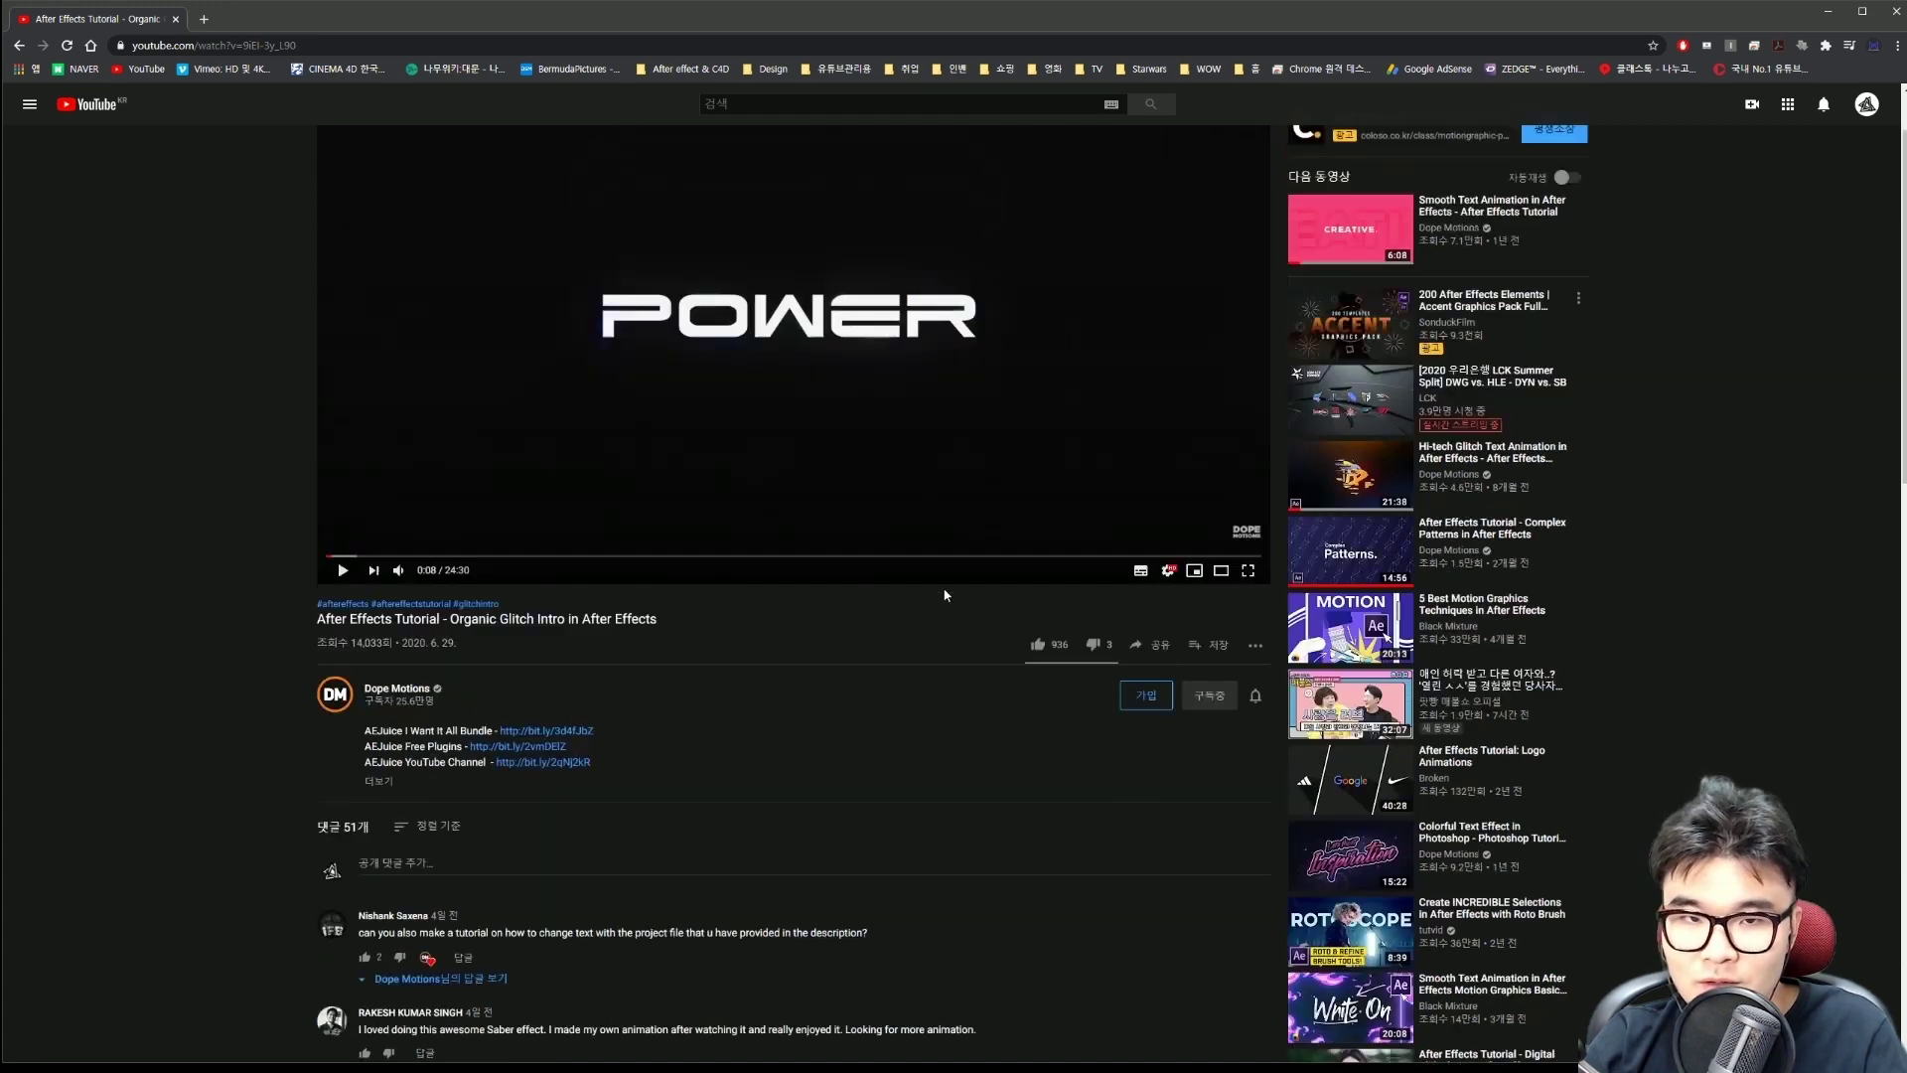
click(1829, 12)
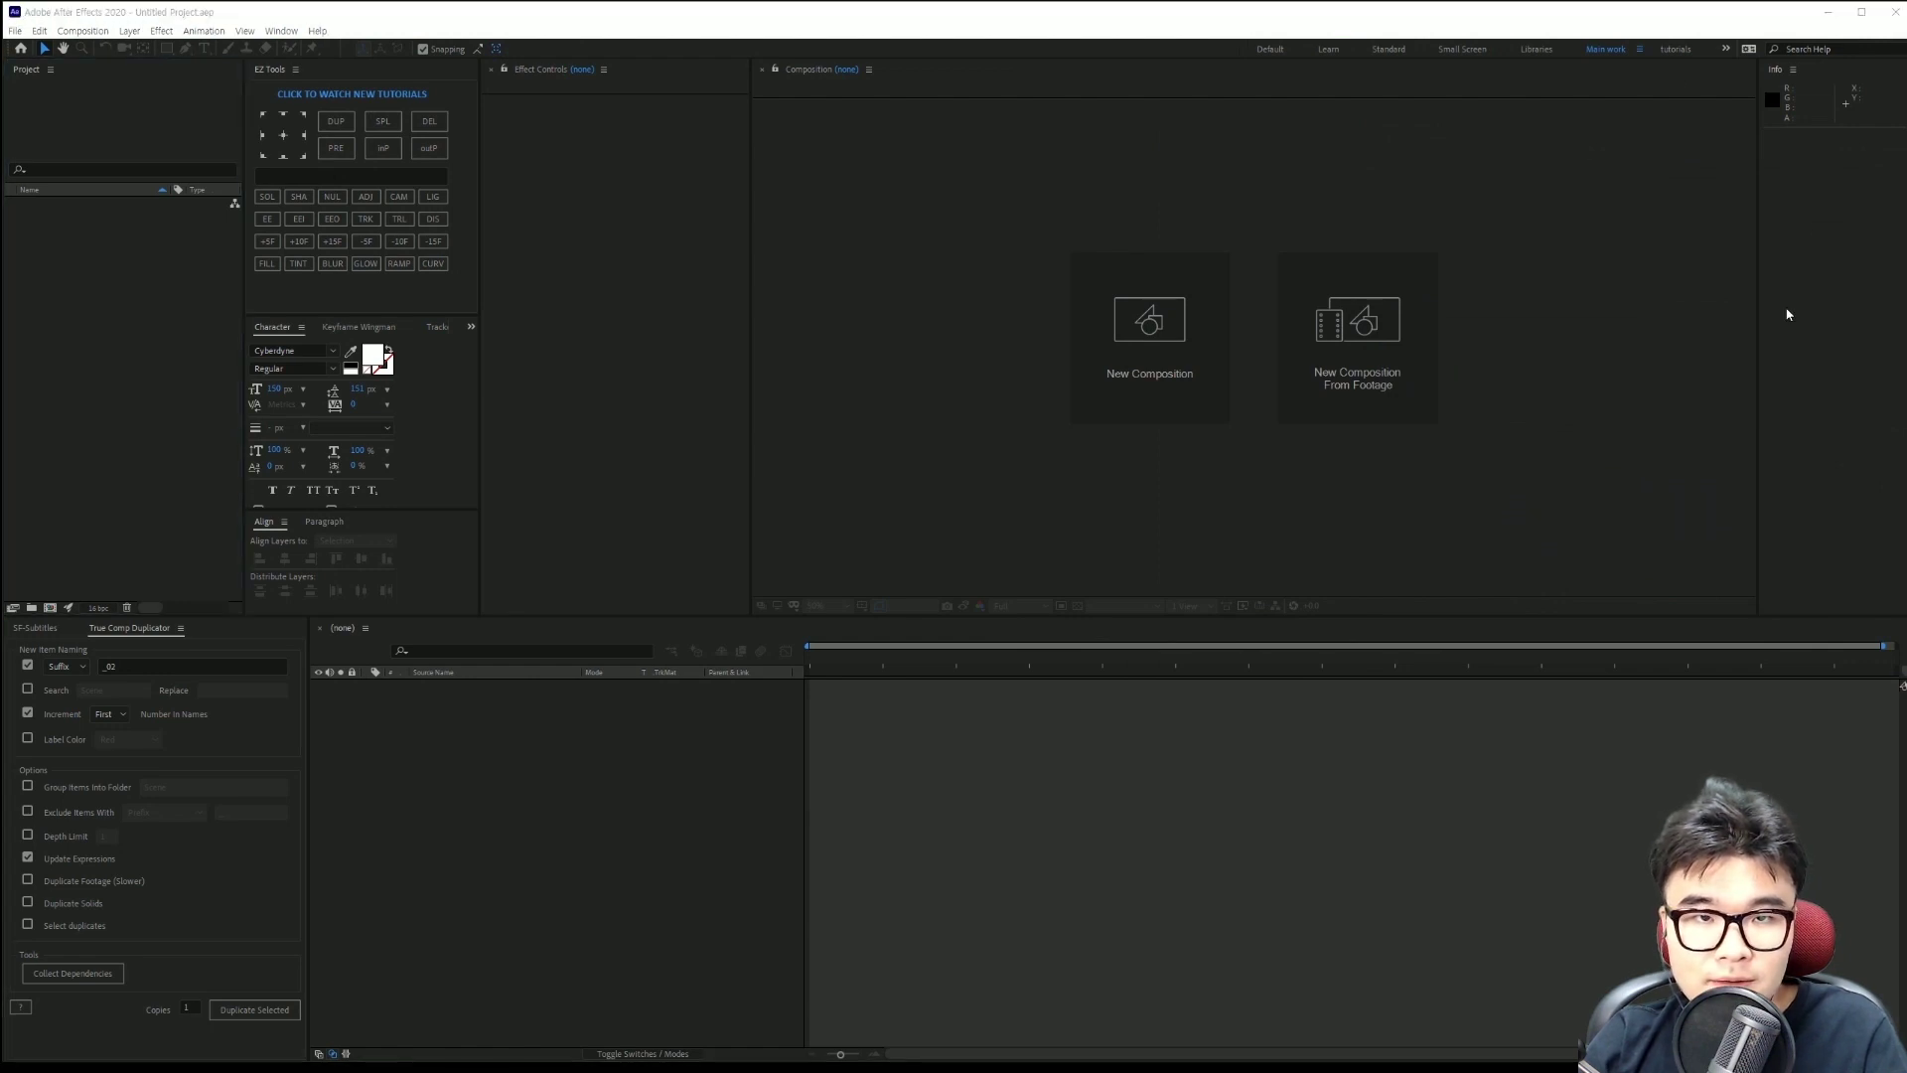
Step: Create a 1920×1080, 30 fps, 10-second composition named 메인
click(579, 788)
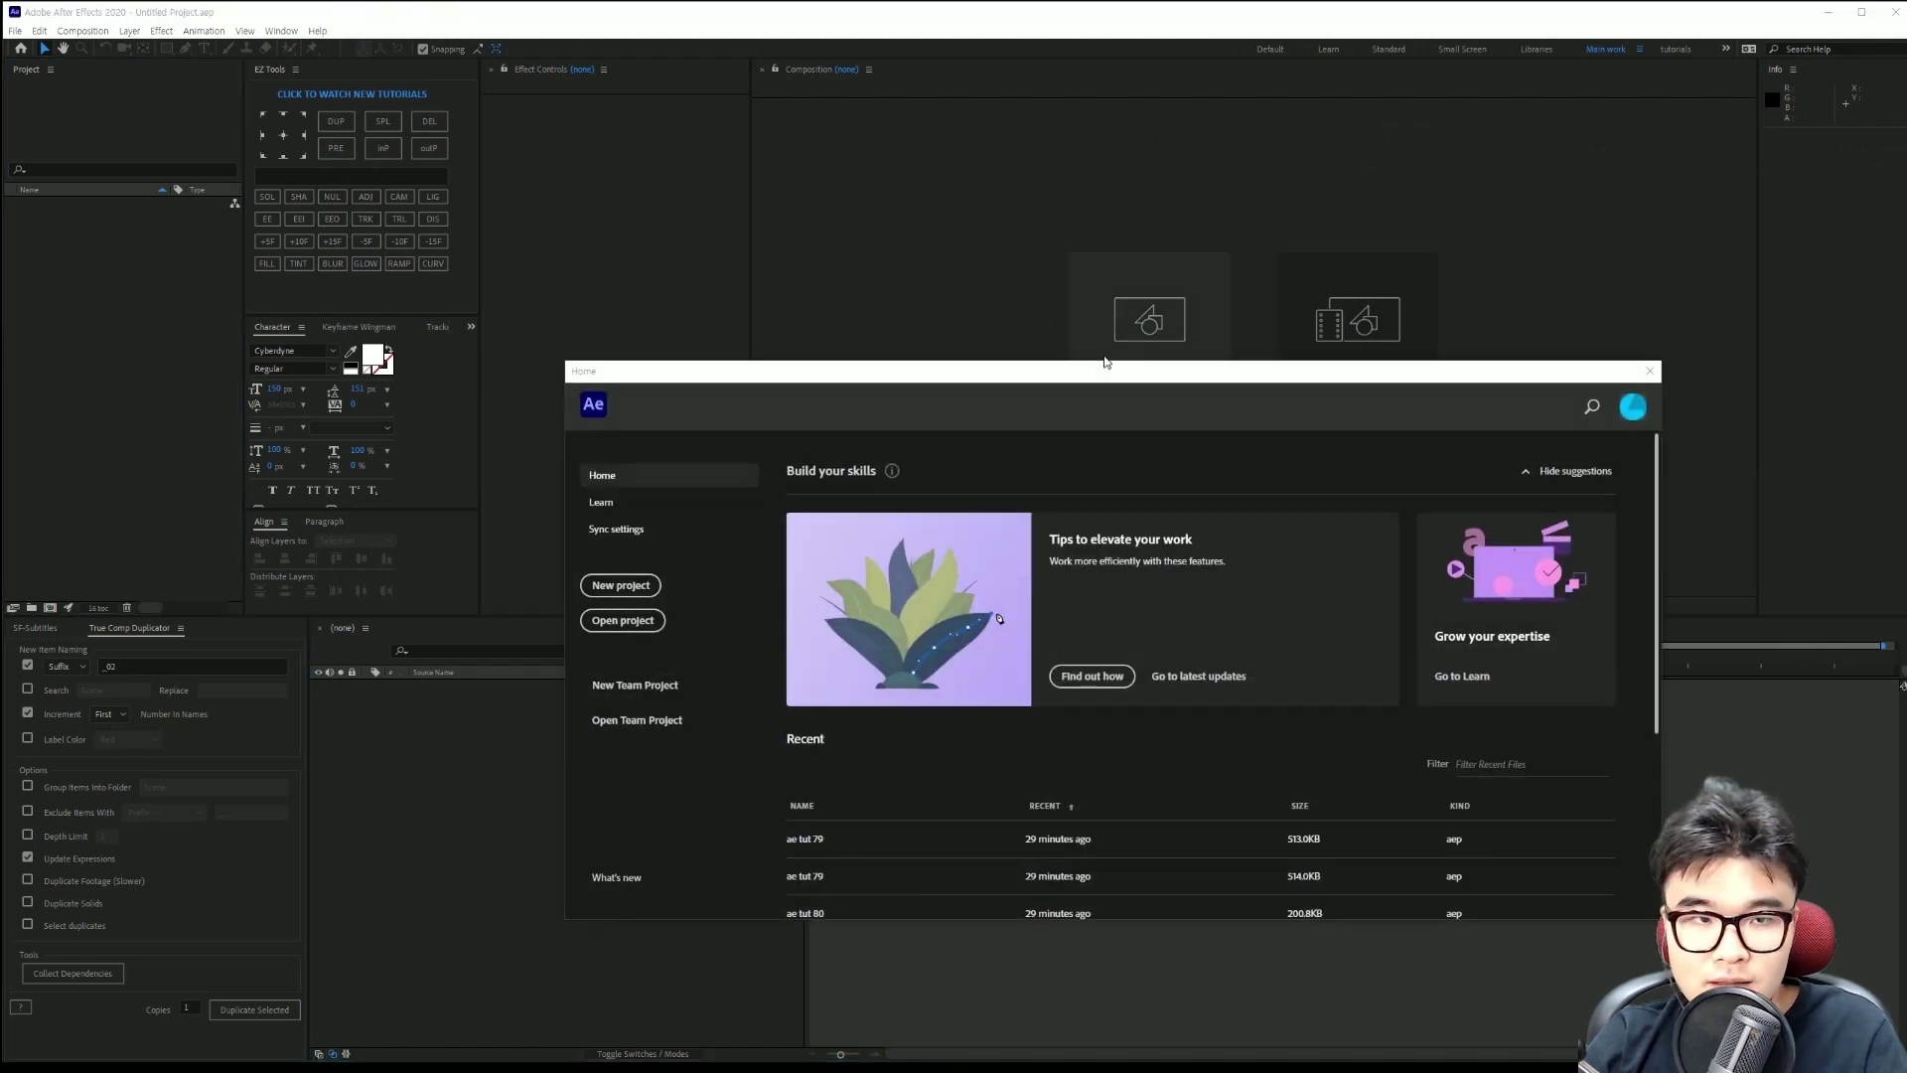
click(1649, 372)
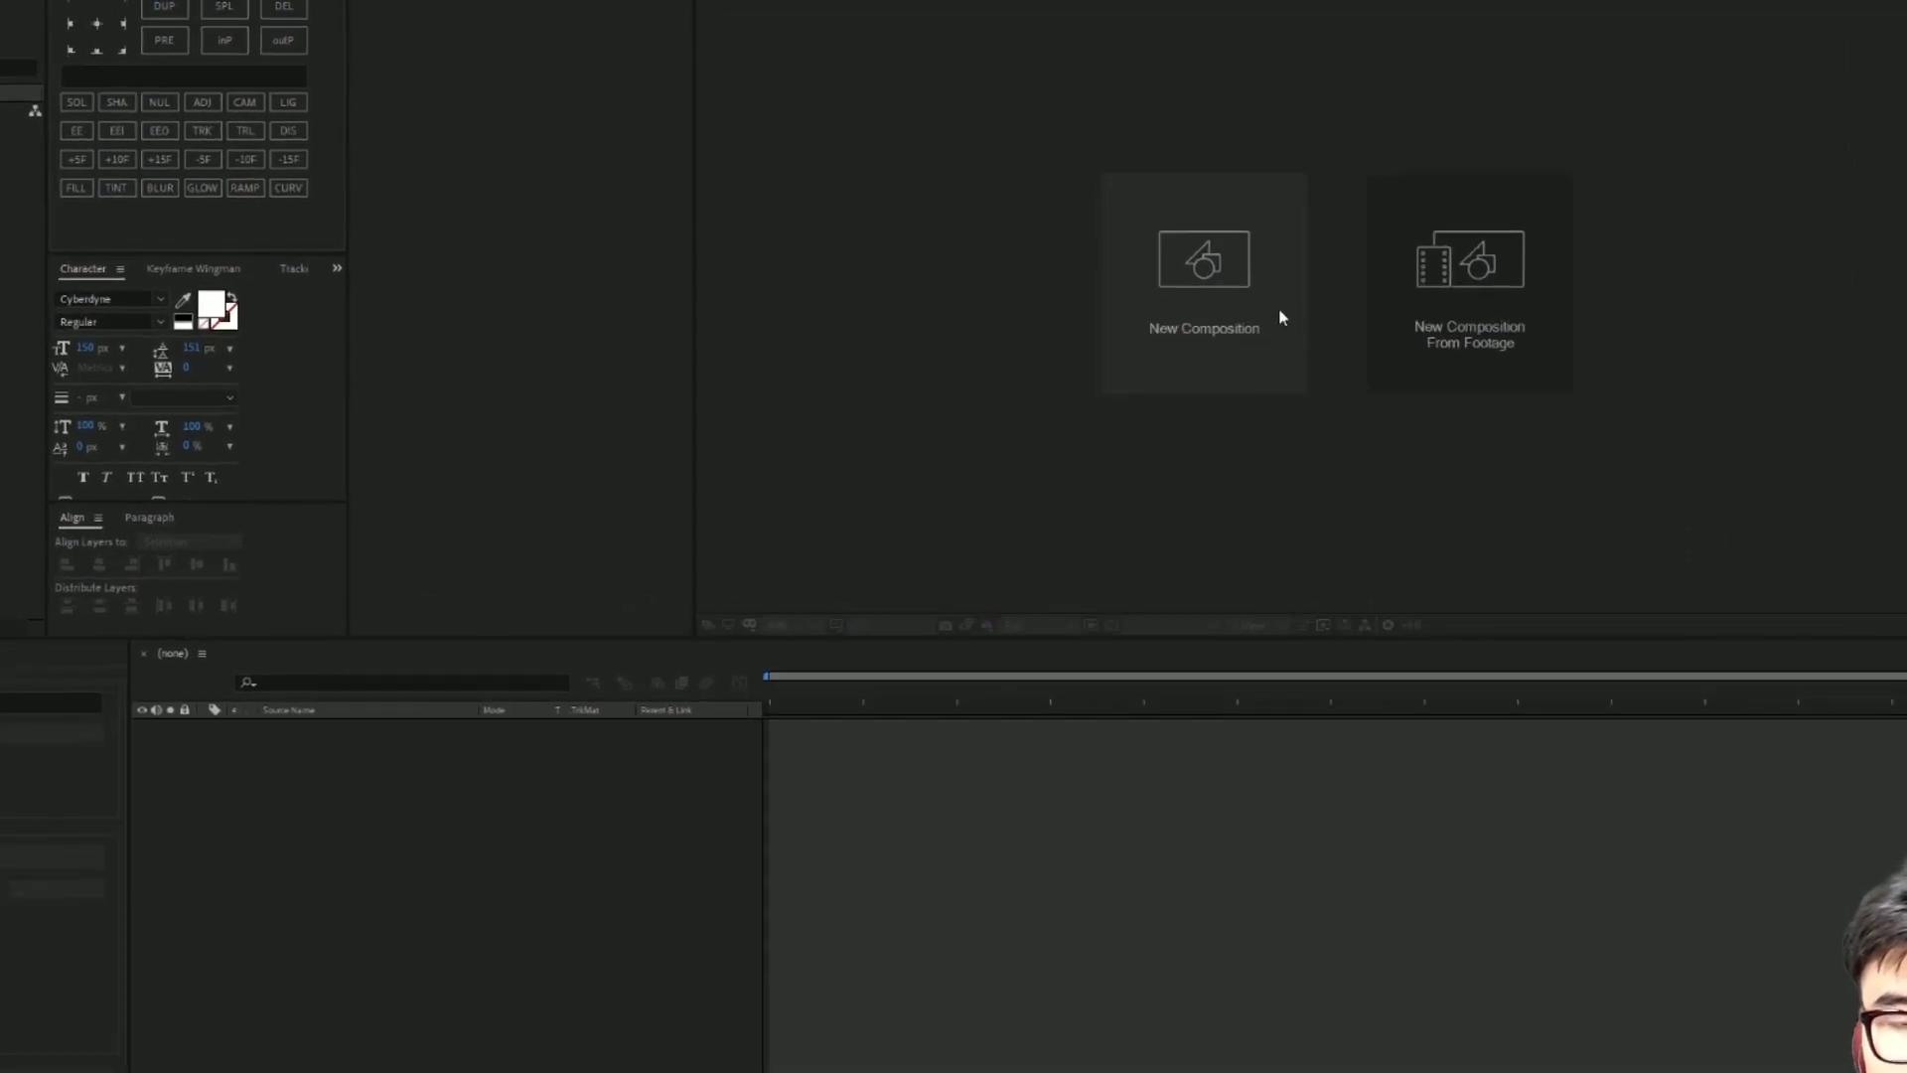
click(1253, 314)
text(d)
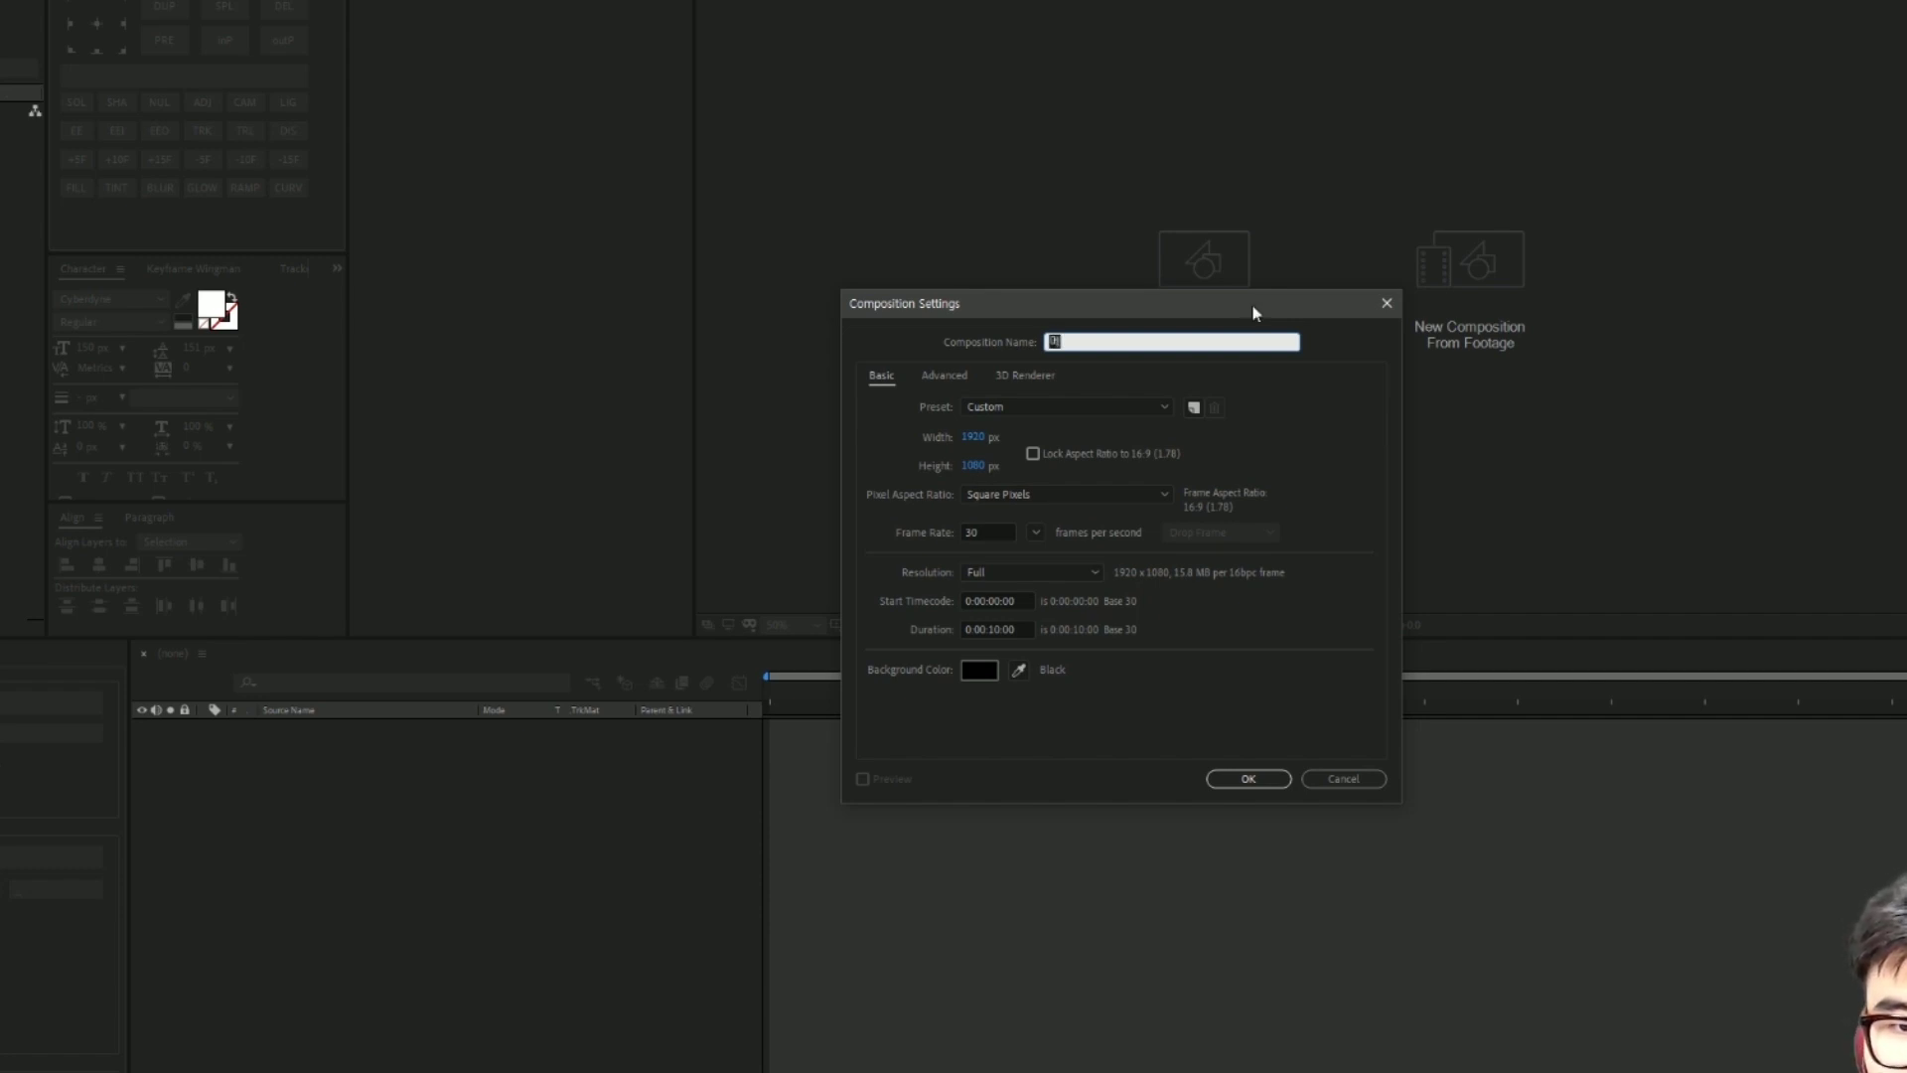
text(e)
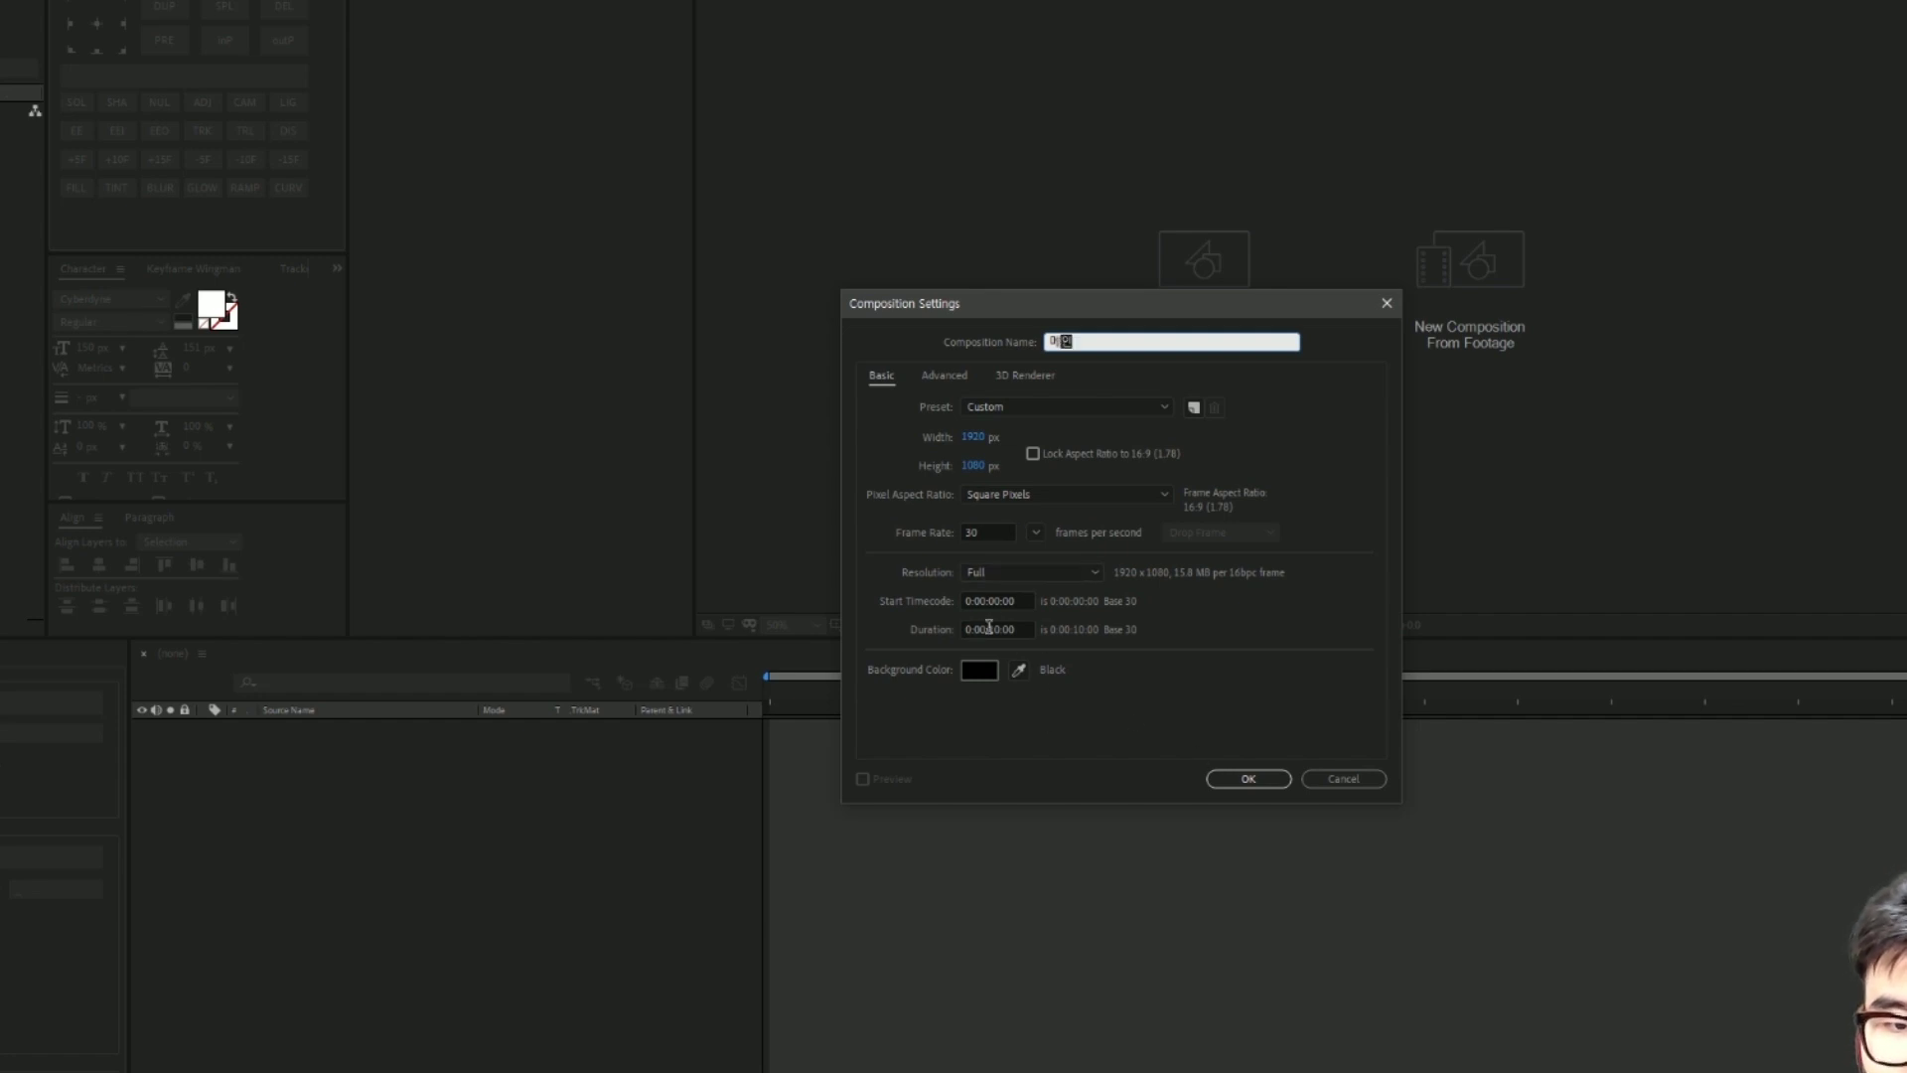
text(인)
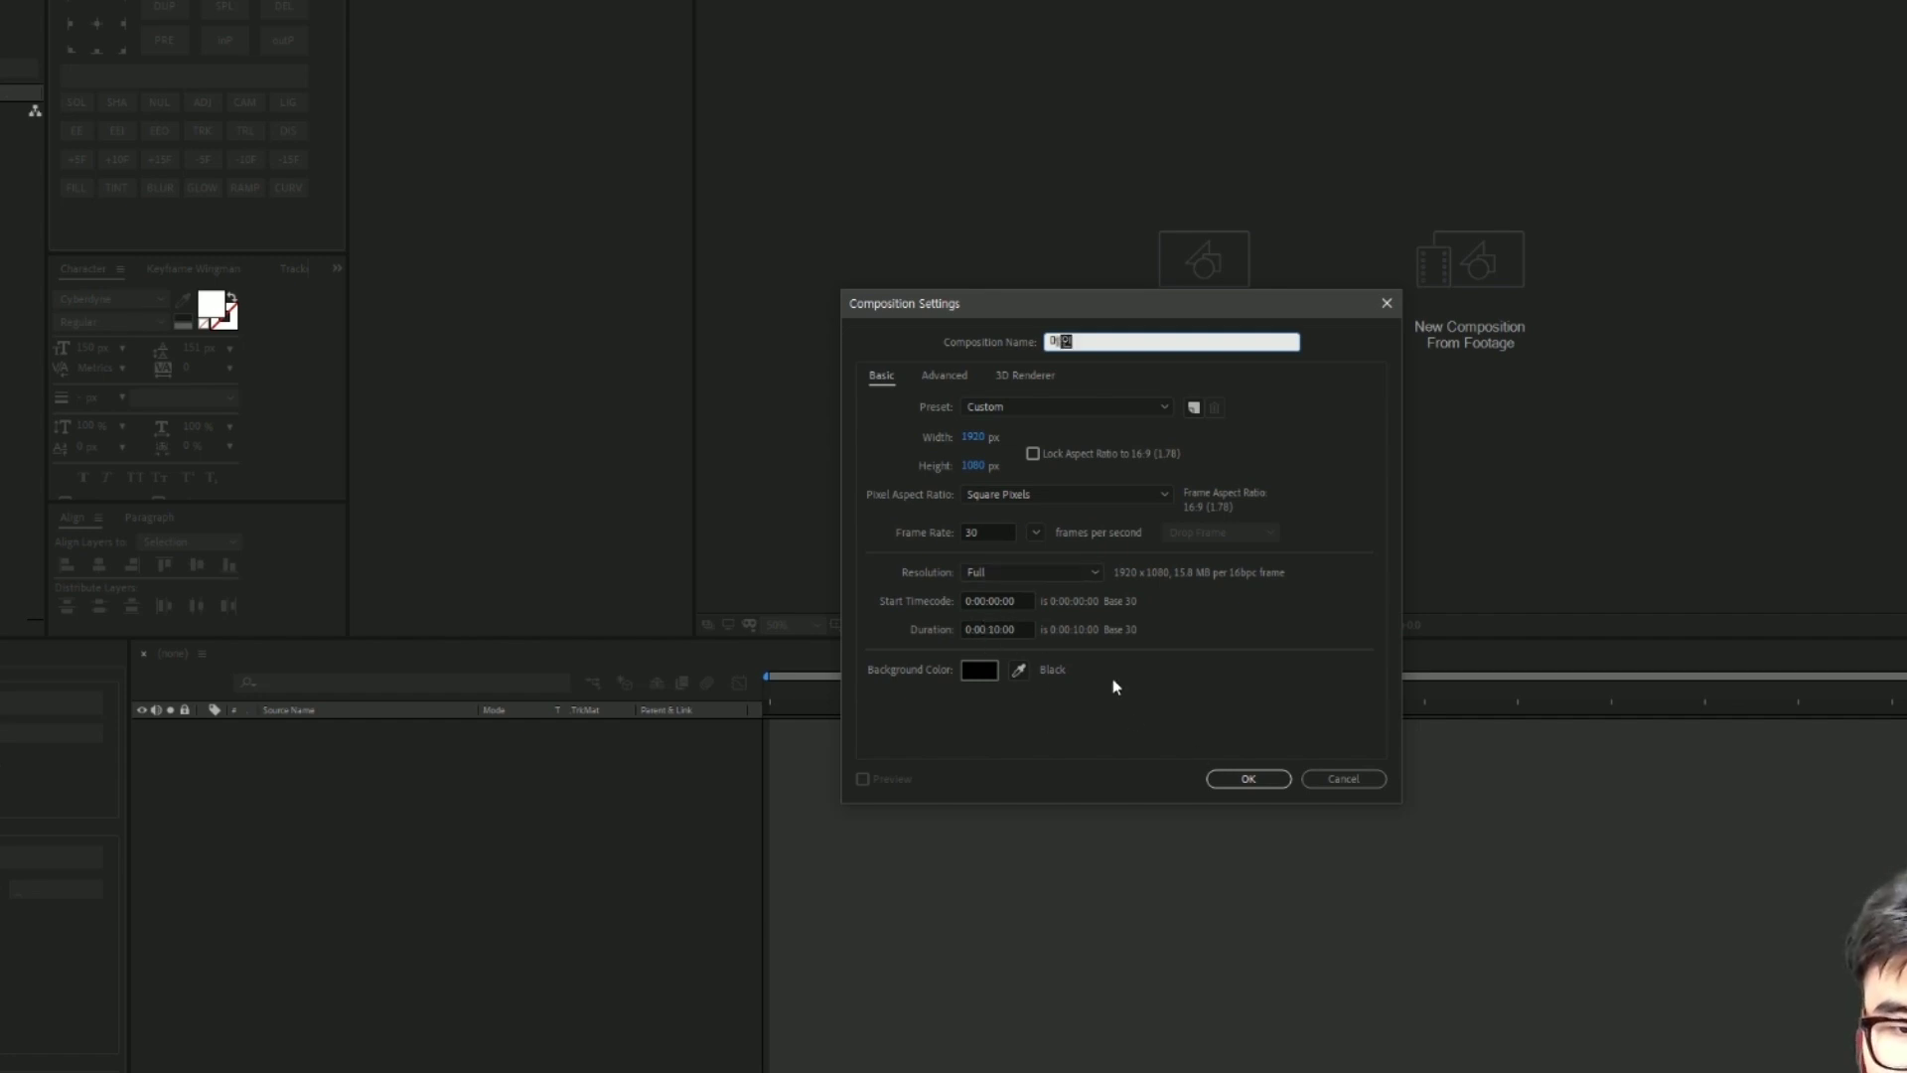
click(1245, 778)
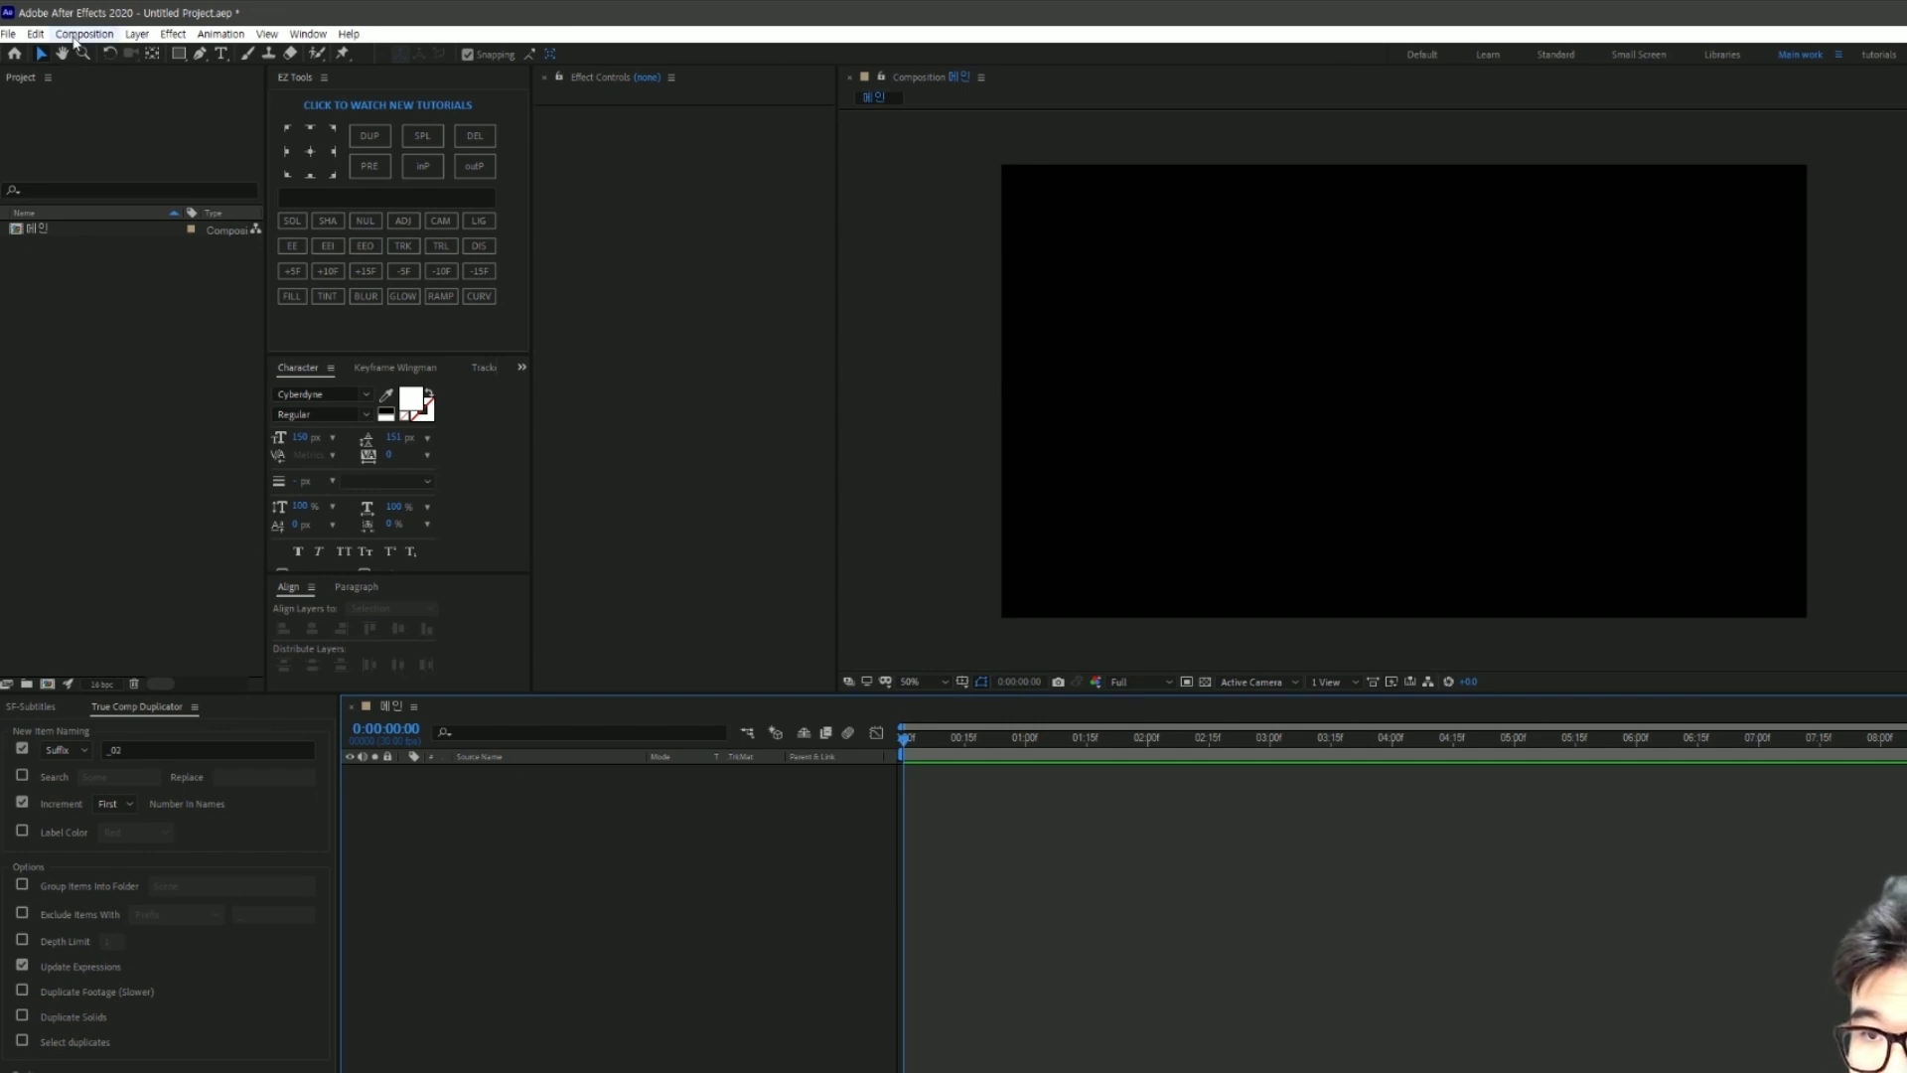
Step: Create a second 1920×1080, 30 fps composition named 로고
click(84, 34)
click(114, 69)
key(BackSpace)
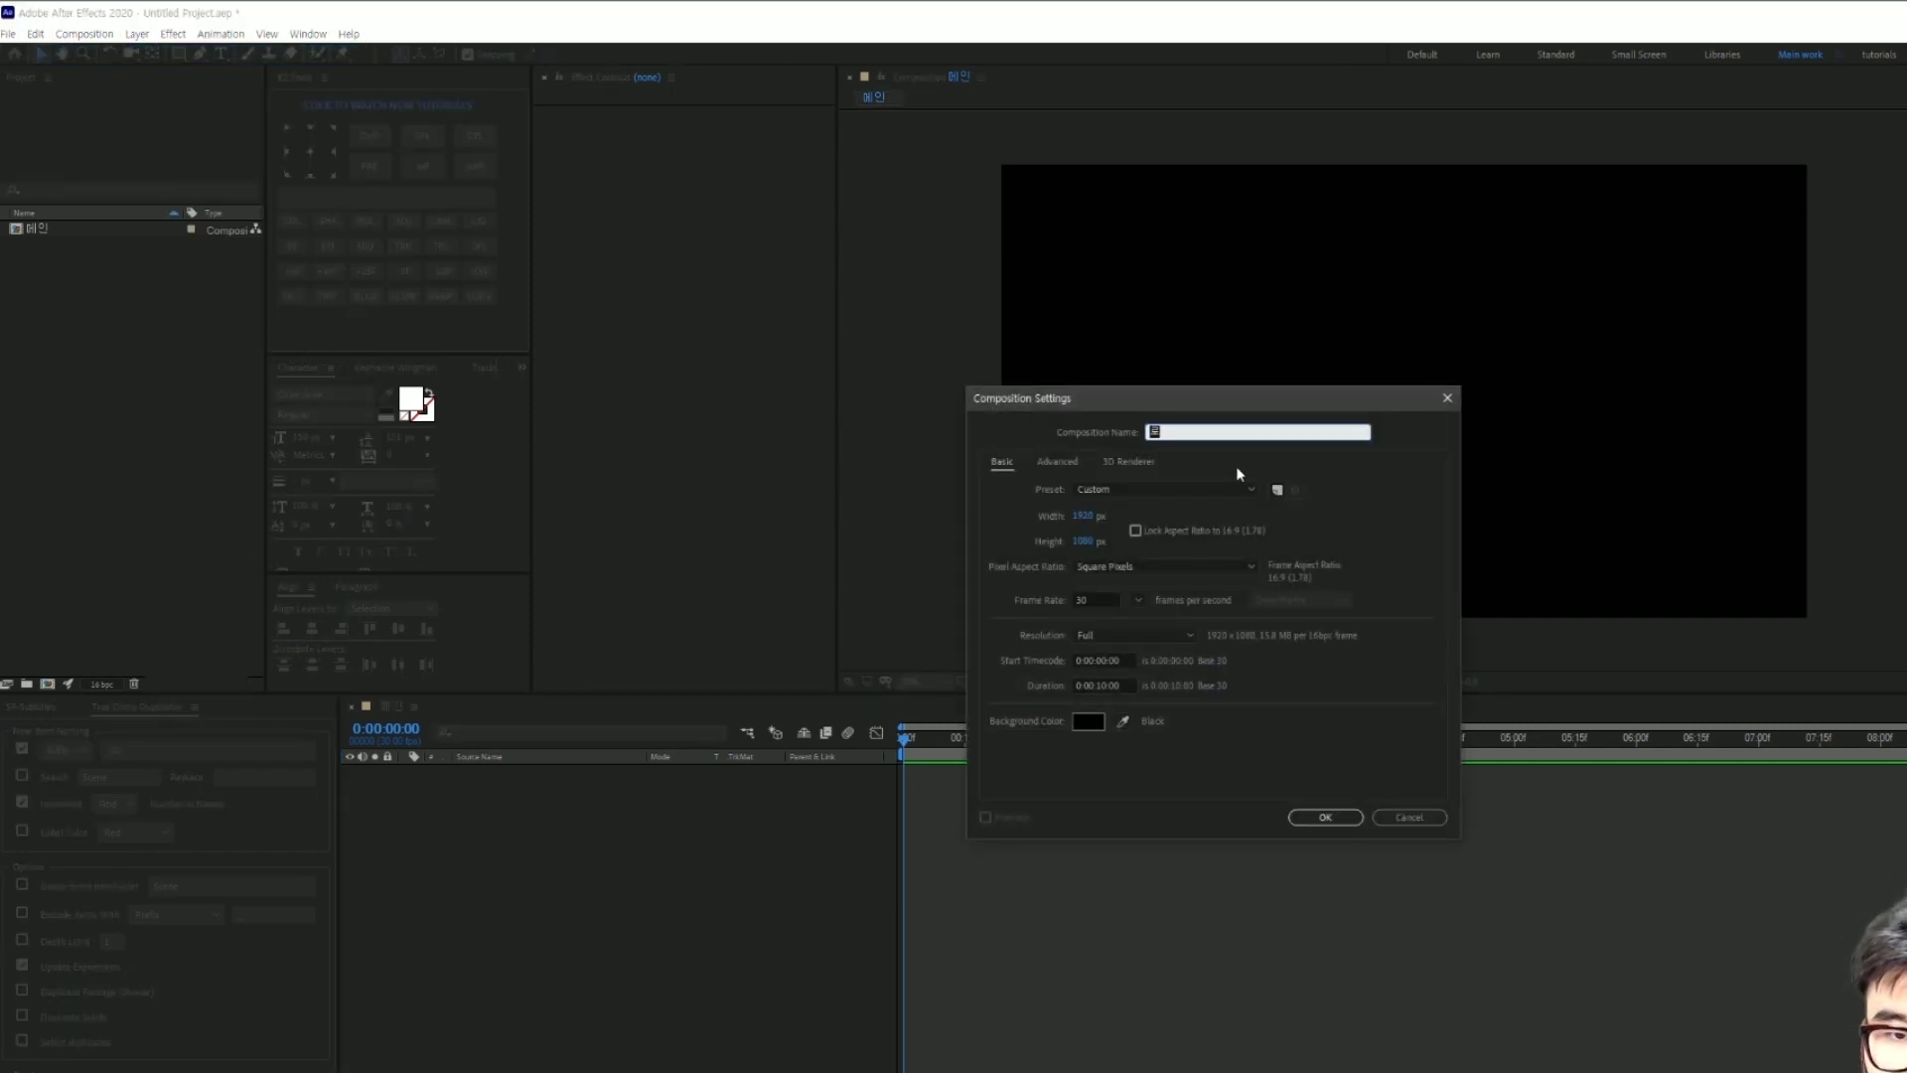
text(트)
text(고)
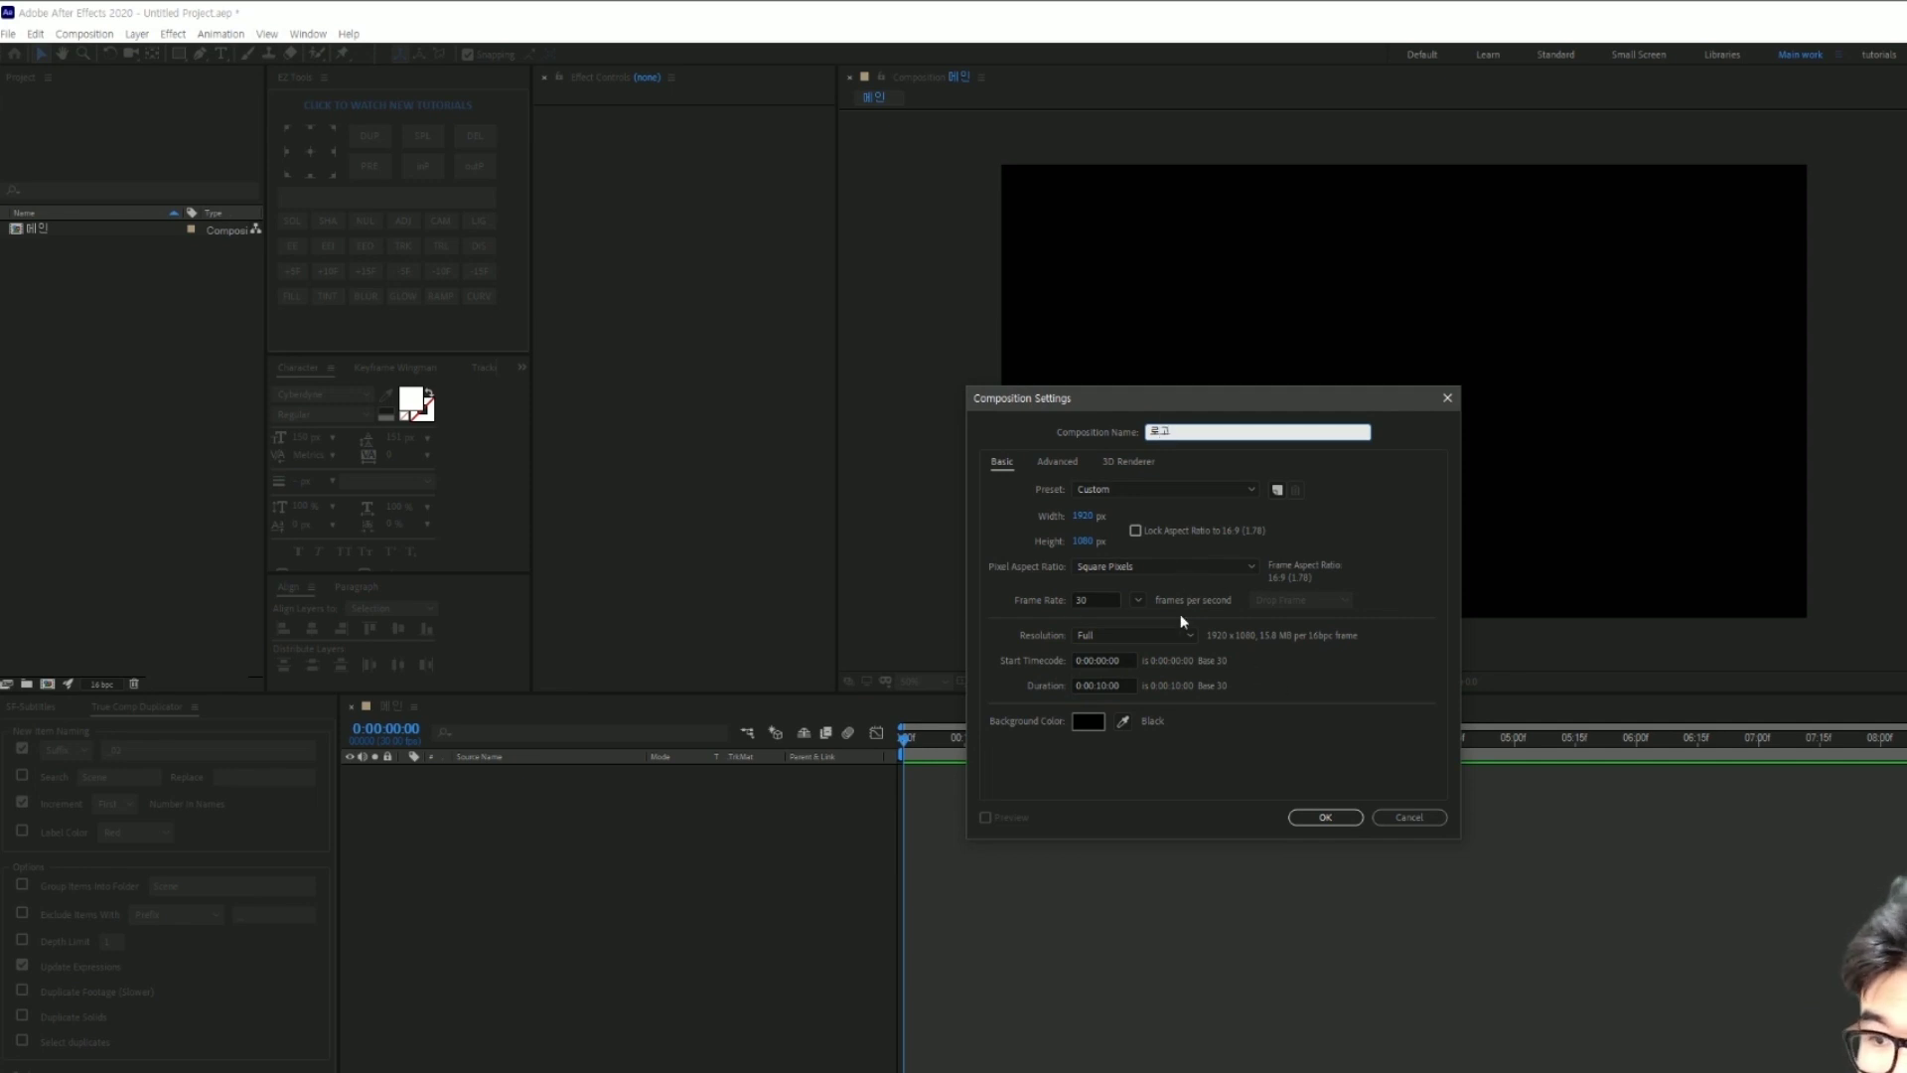
click(1333, 527)
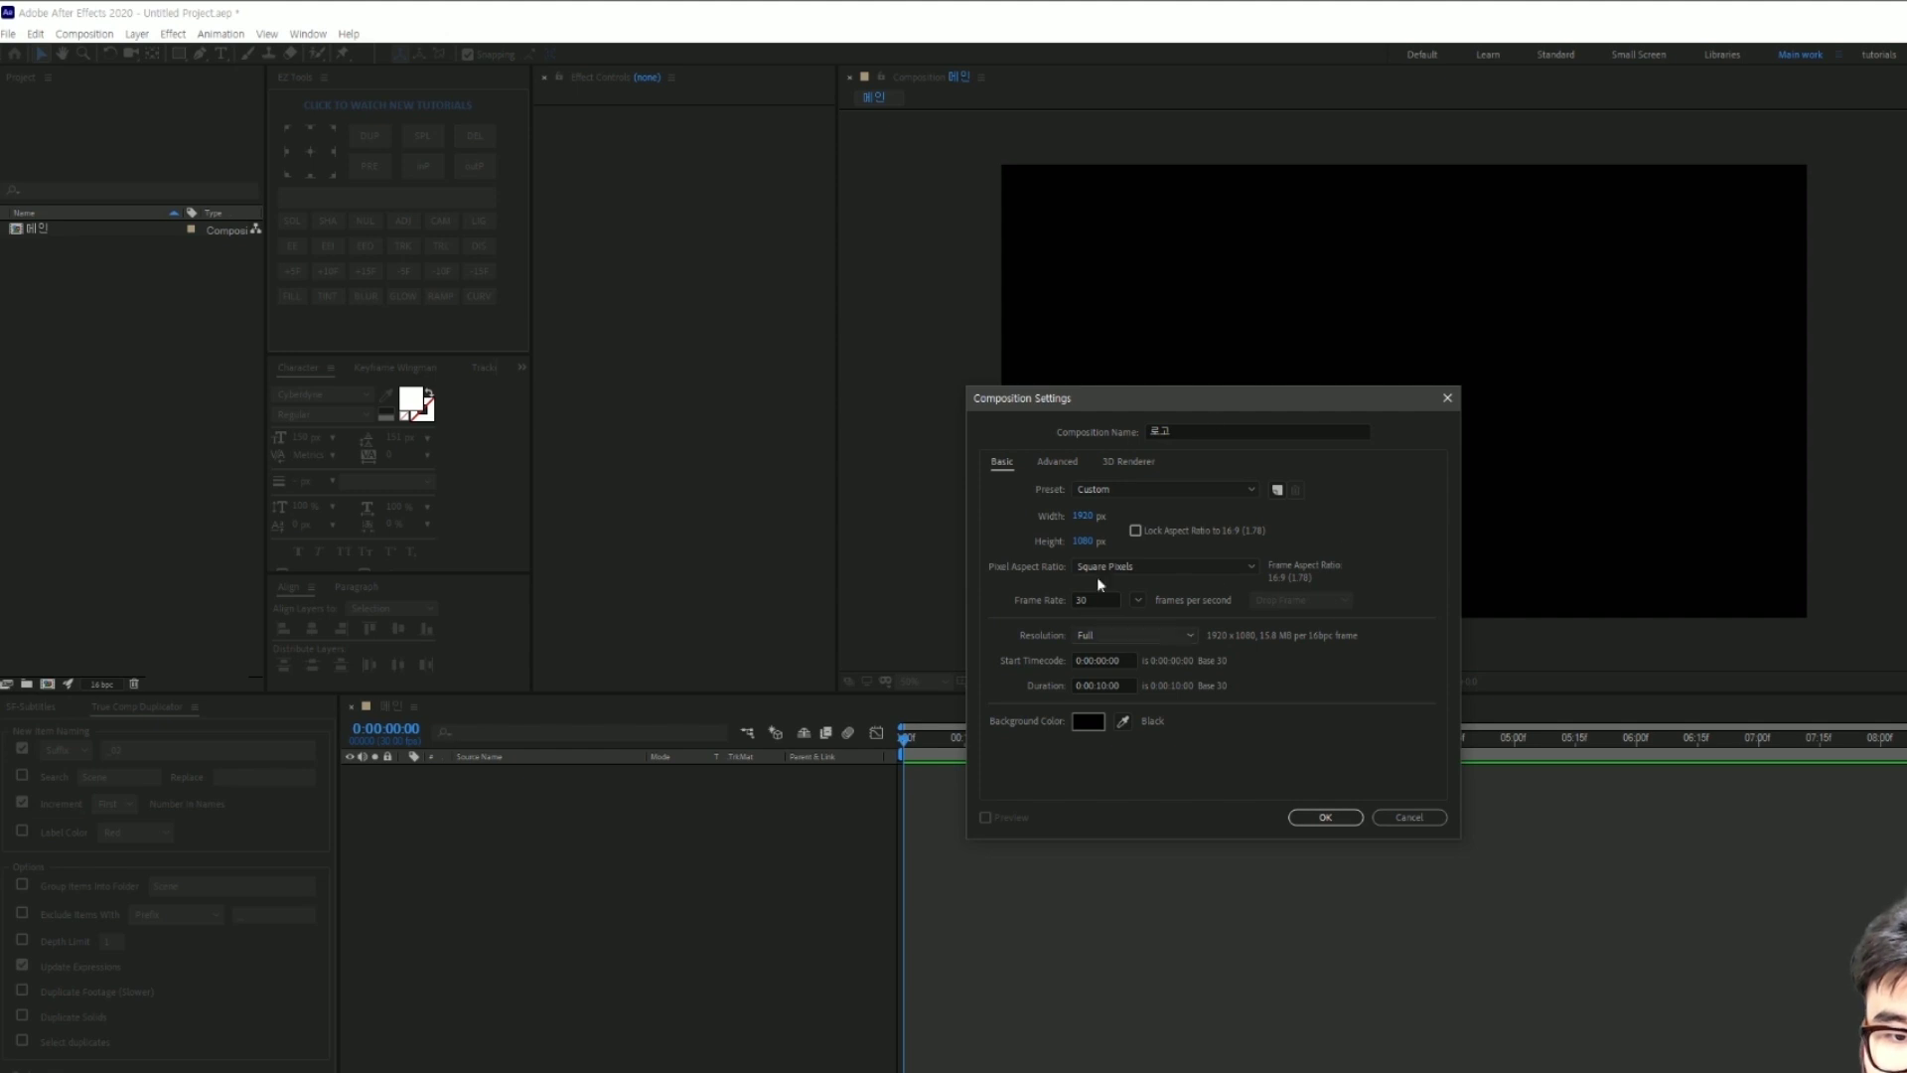
click(1294, 820)
Step: Import the logo Illustrator file as footage and add it as a layer in 로고
right_click(75, 349)
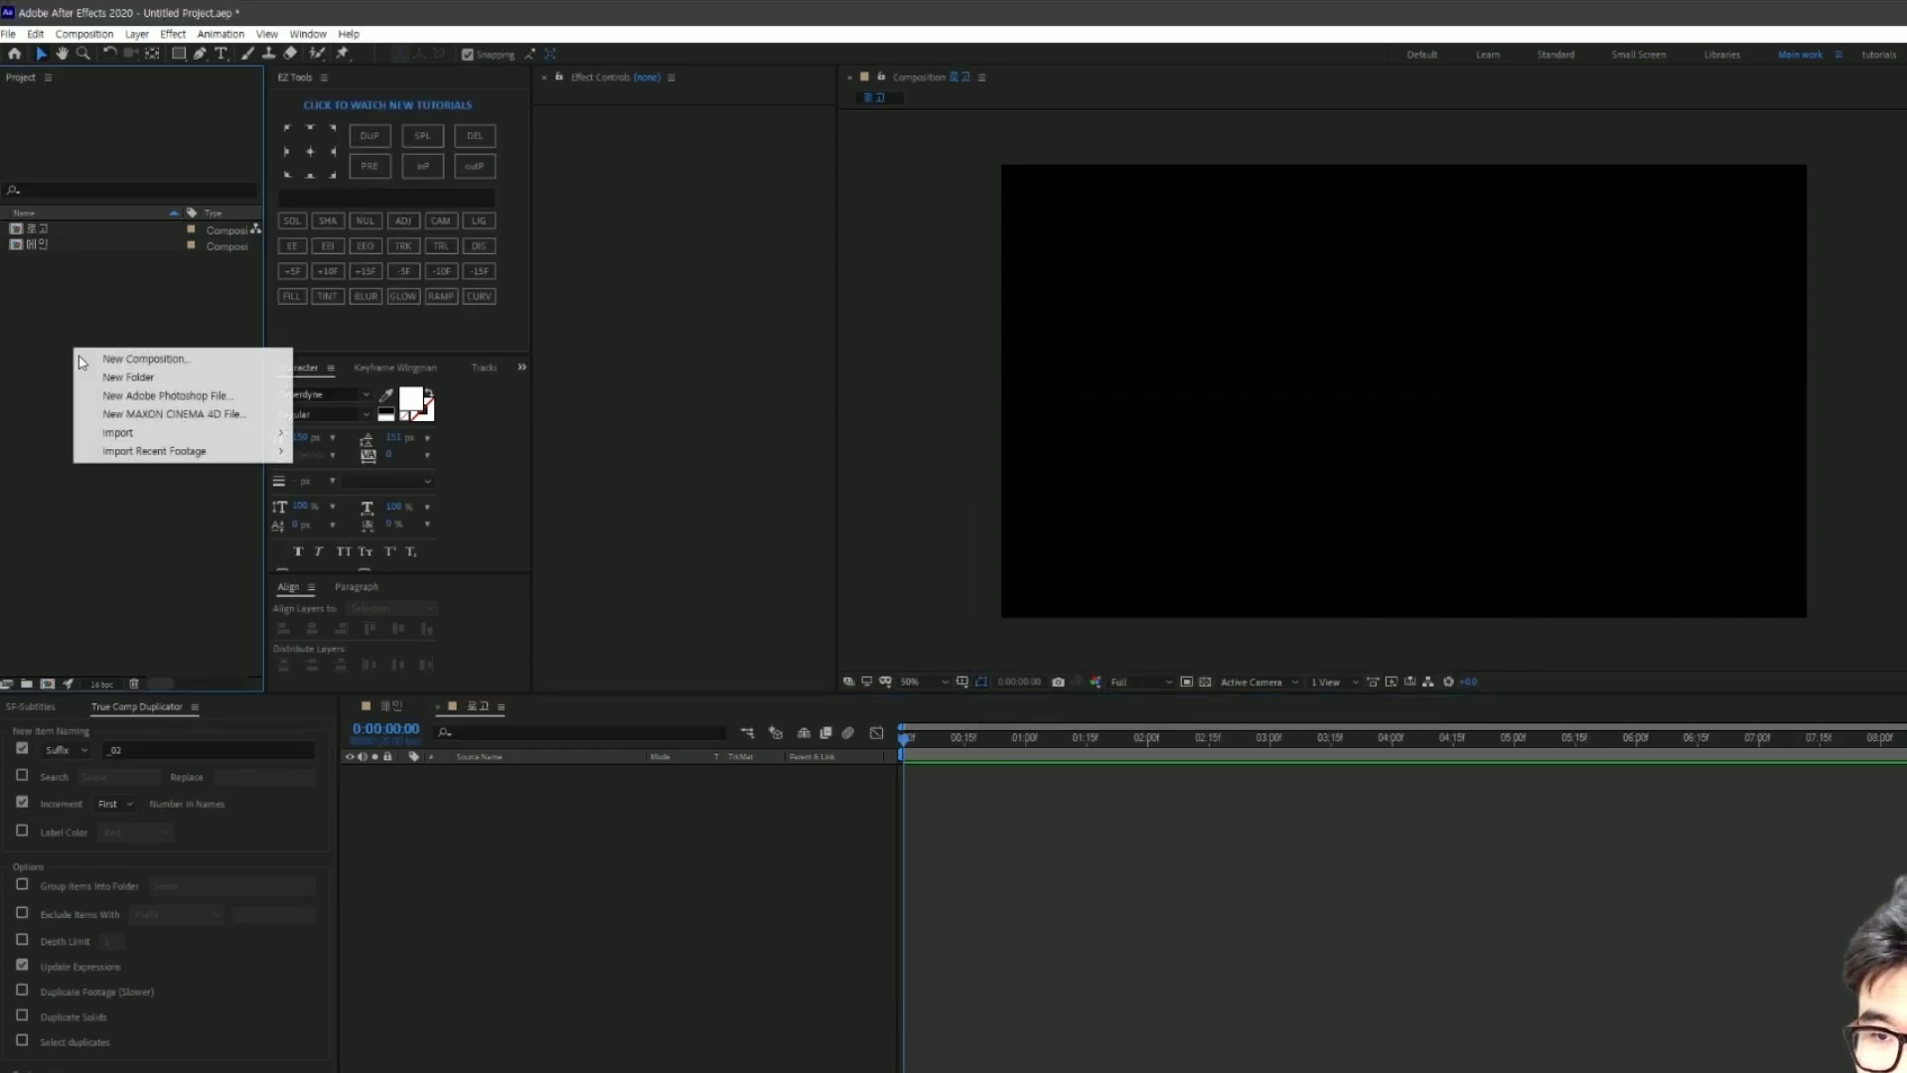
mouse_move(139, 434)
click(355, 438)
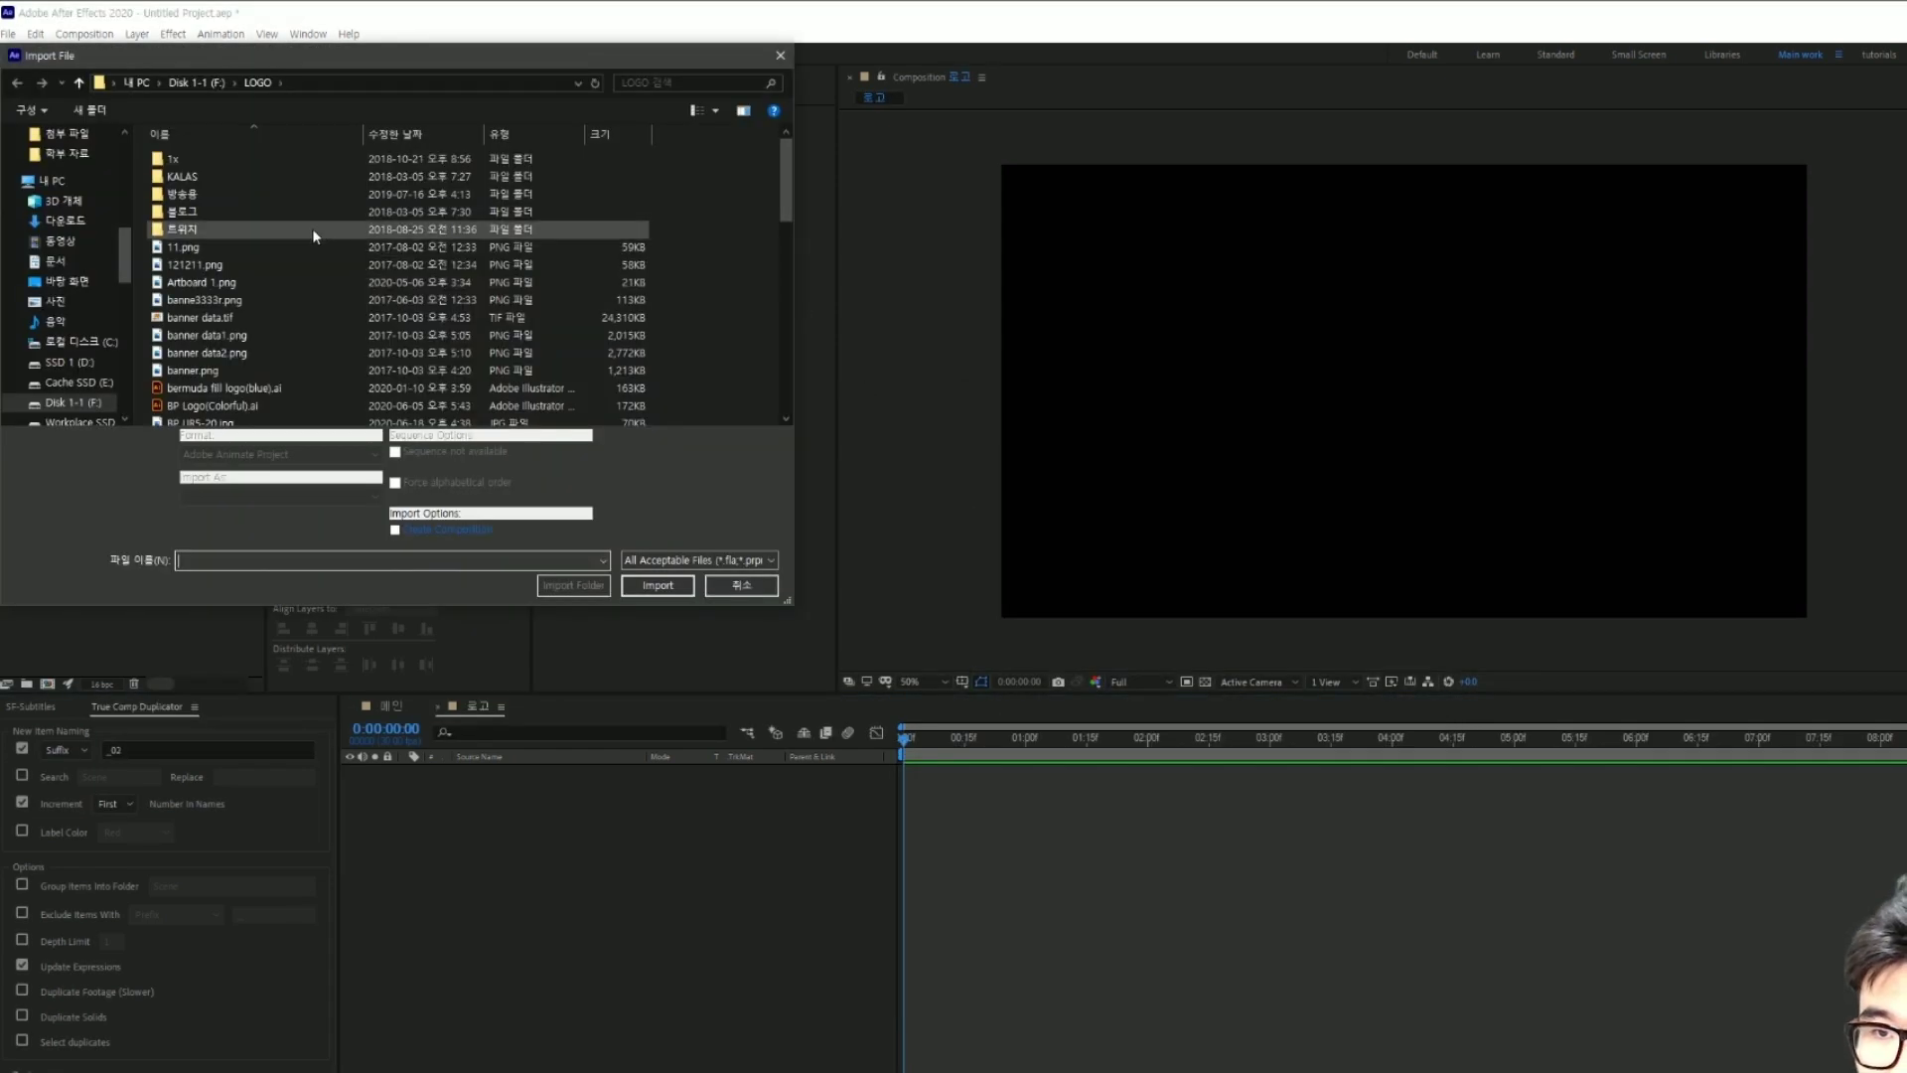
scroll(258, 367, down, 5)
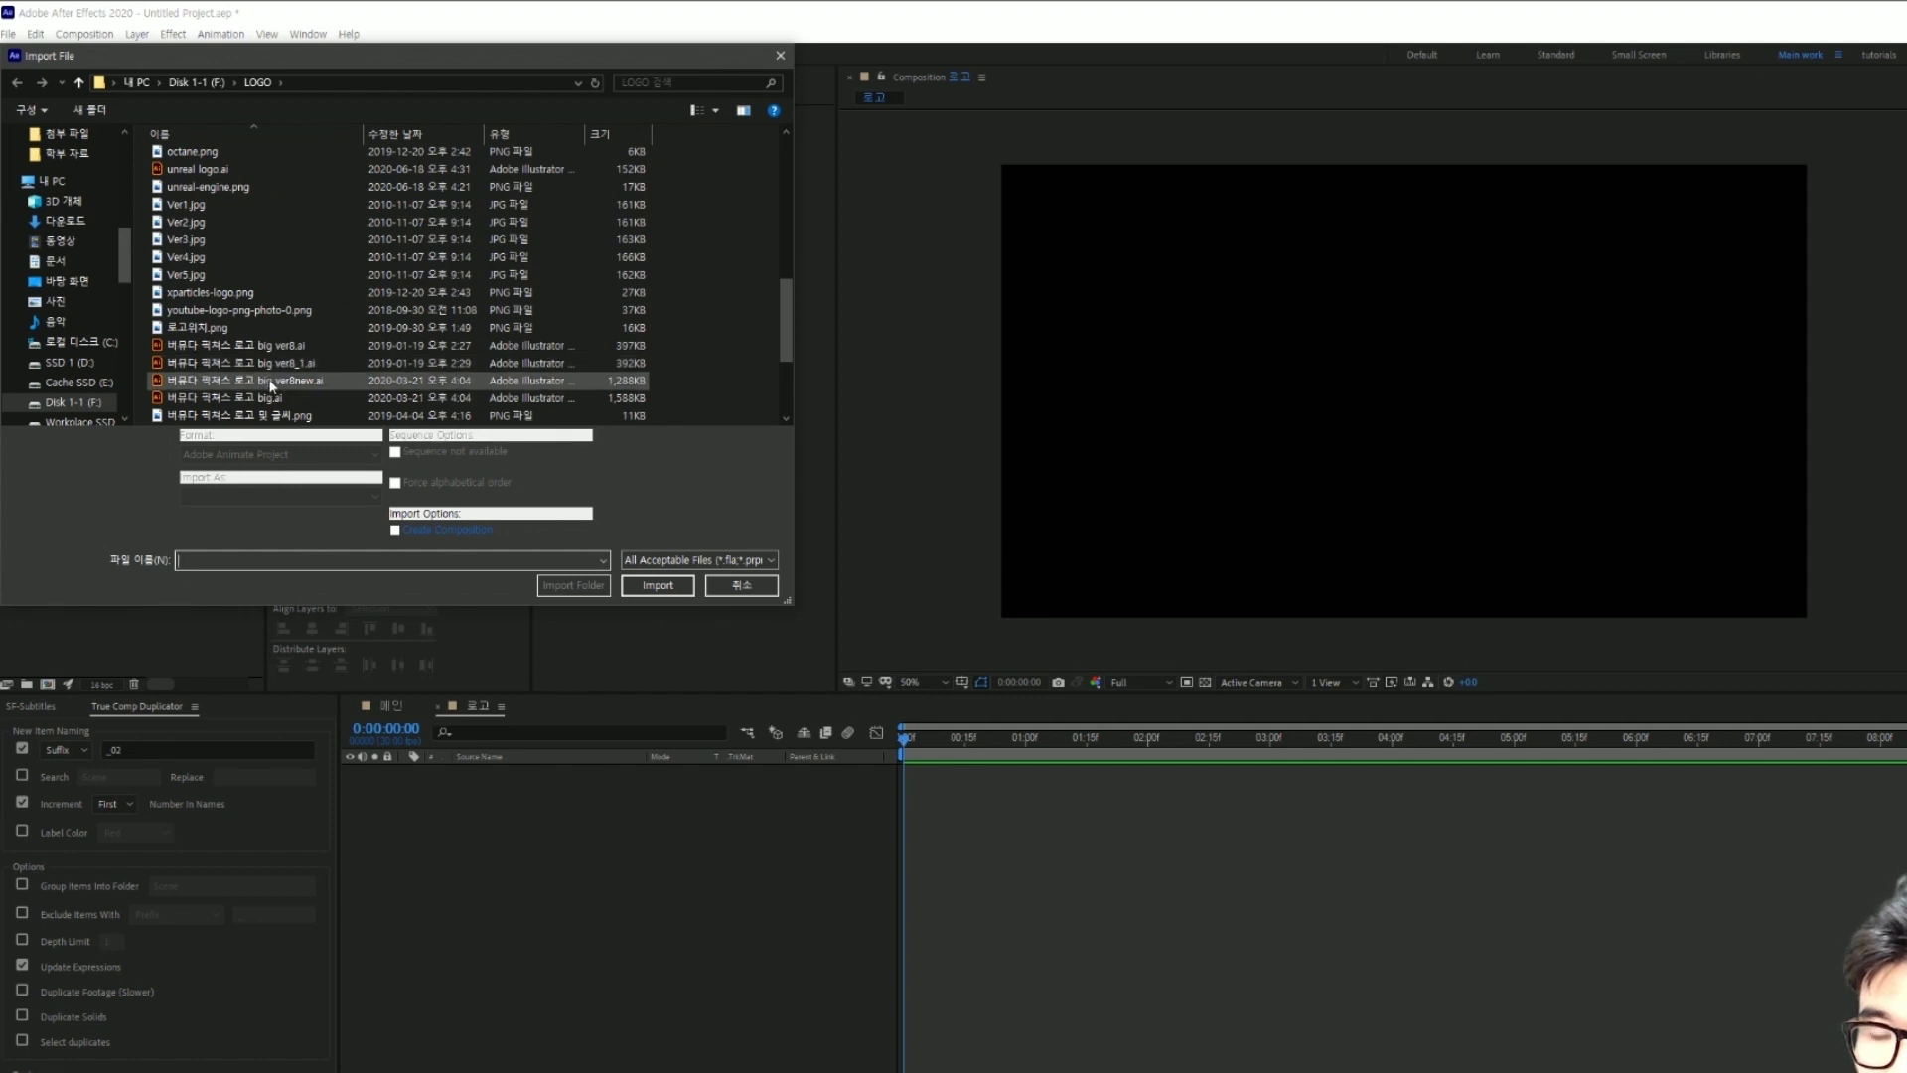
double_click(274, 384)
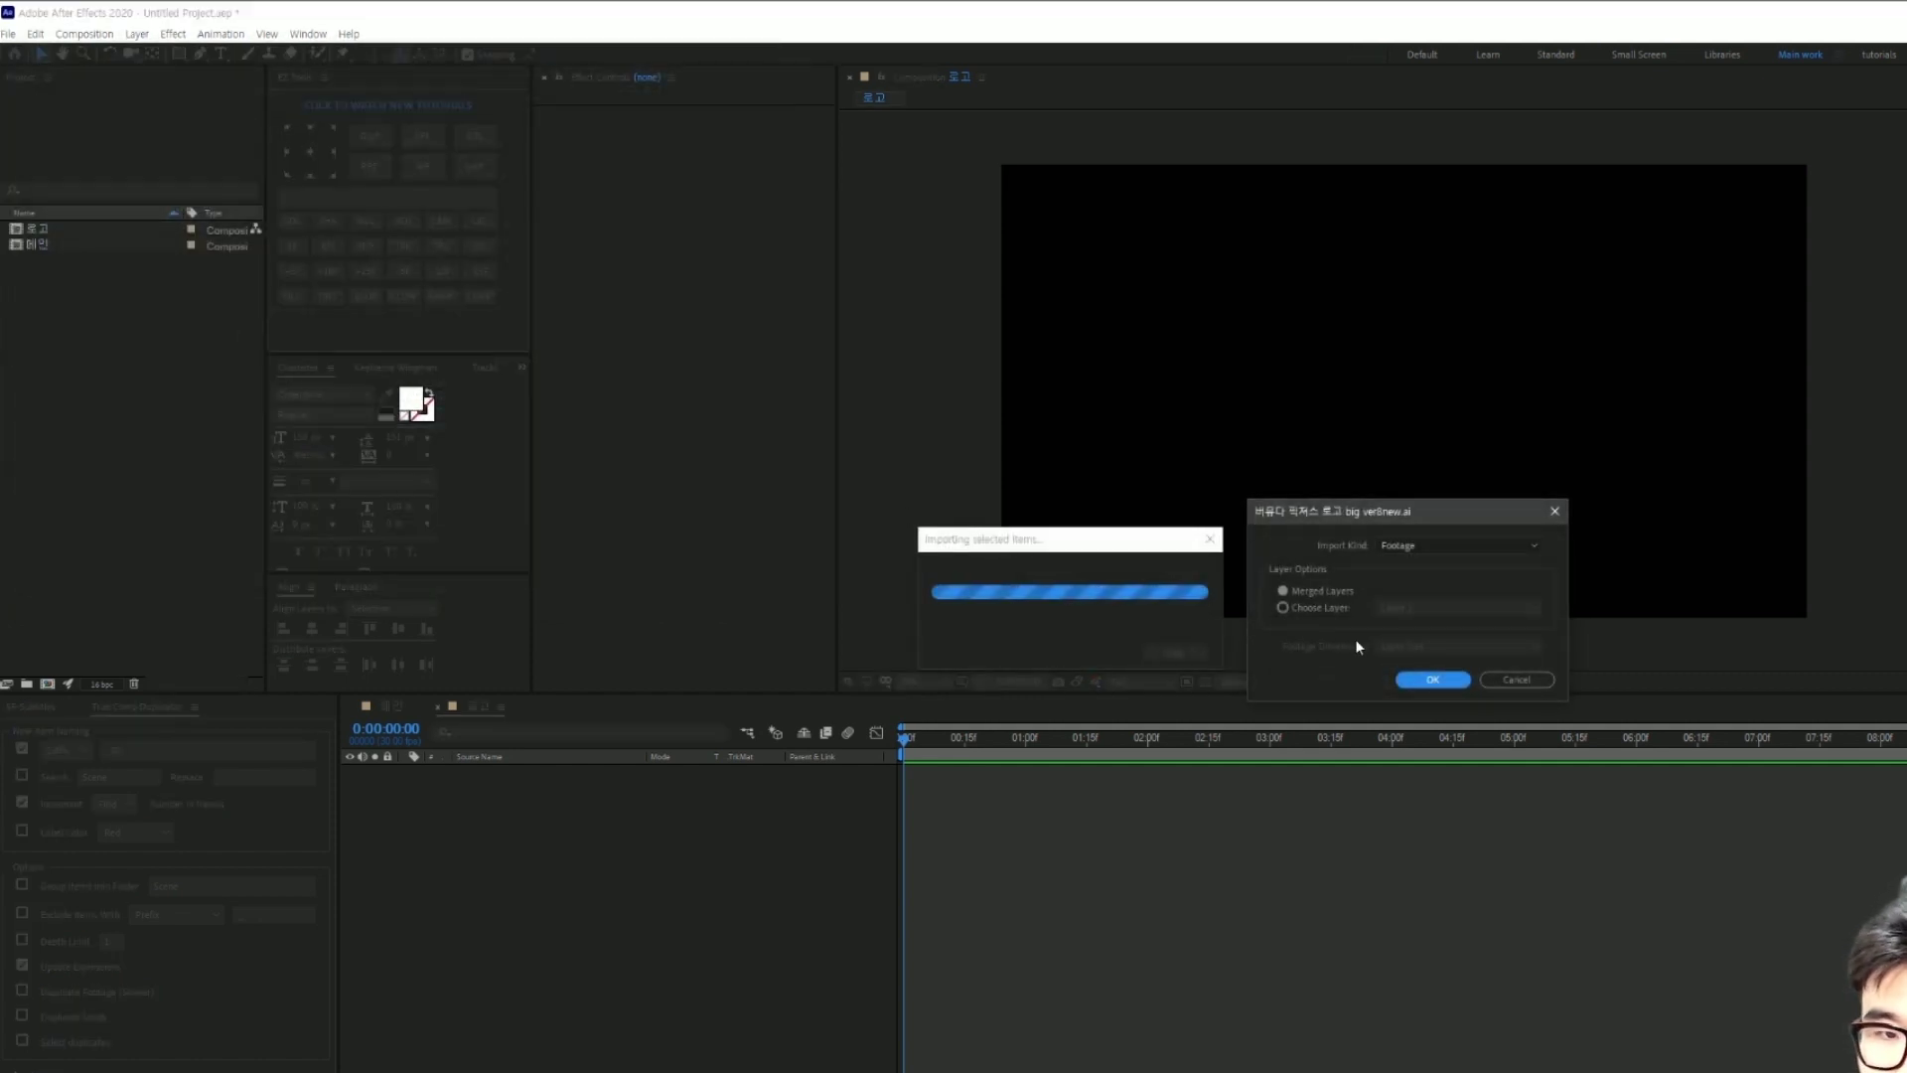
click(1432, 680)
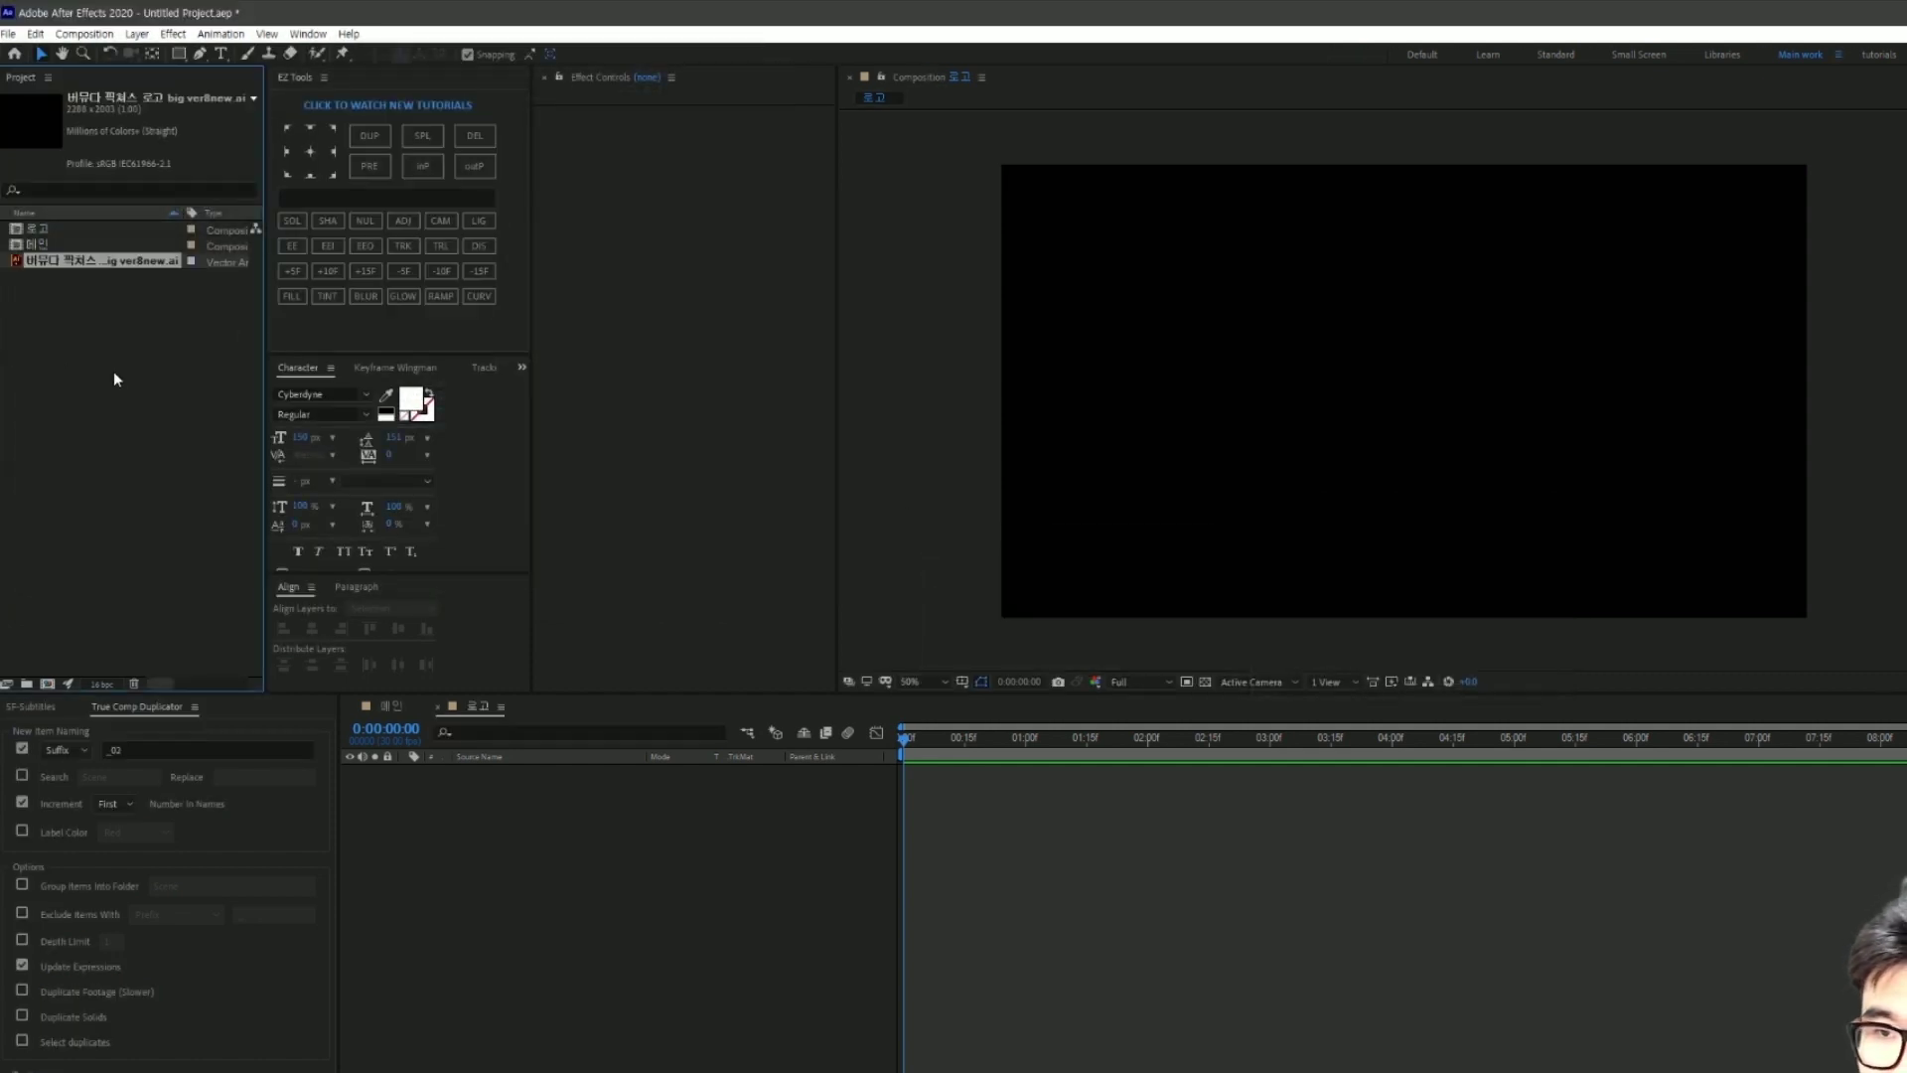
drag(96, 270, 723, 935)
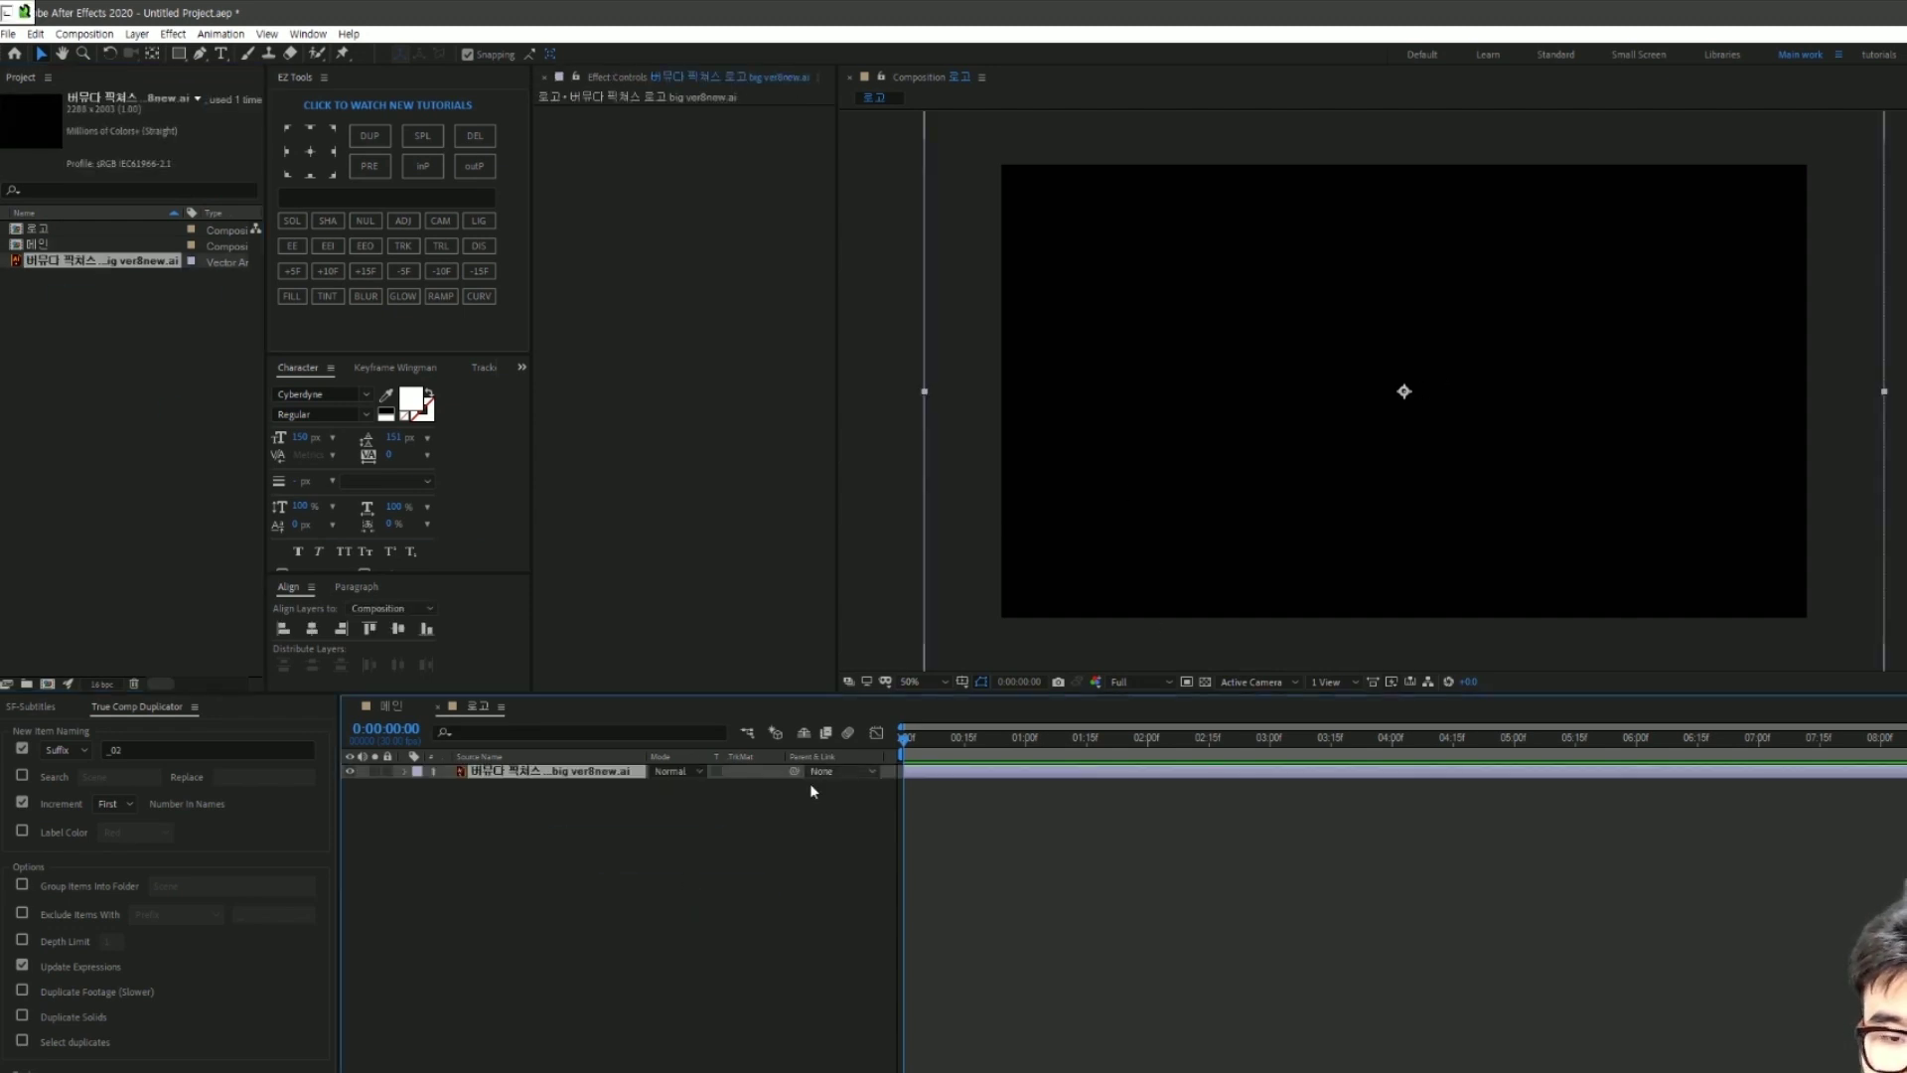
Step: Apply a Fill effect to the logo layer and set its colour to white
key(ctrl+space)
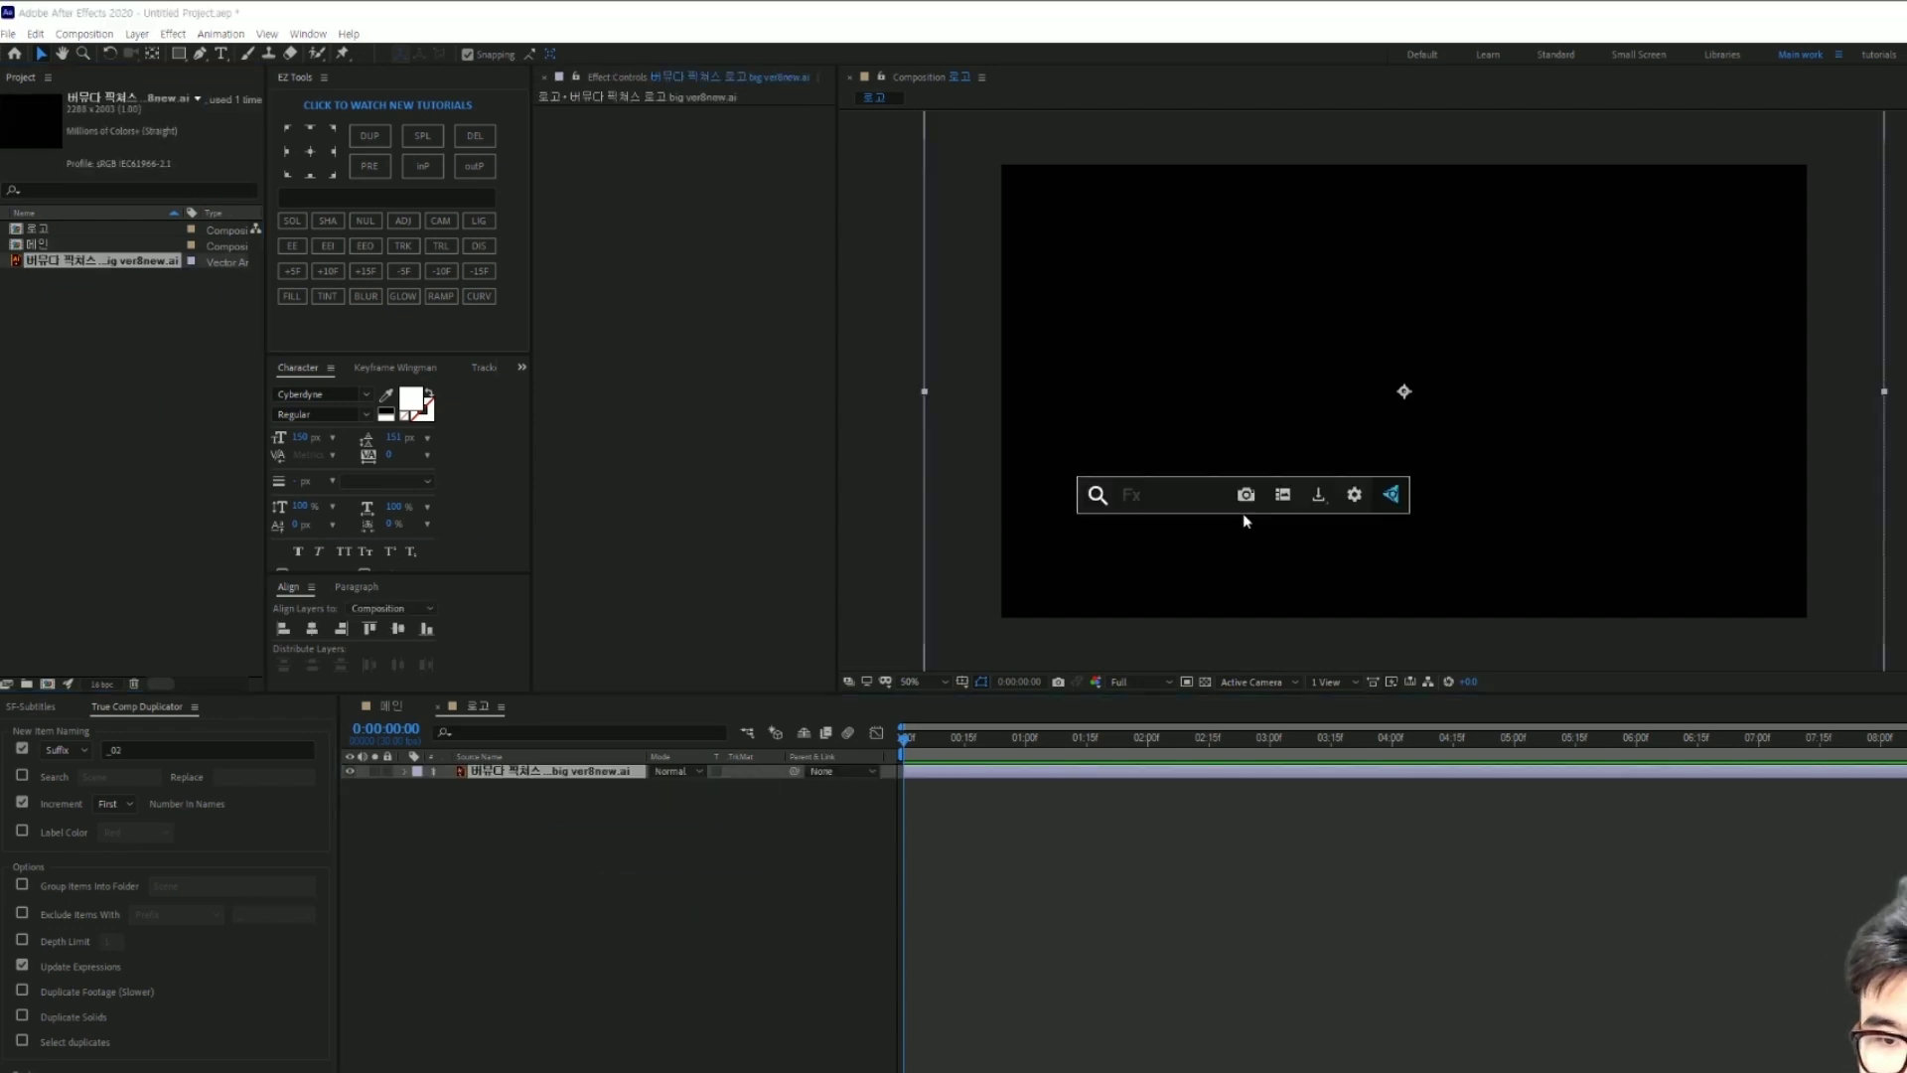
text(fi)
key(Return)
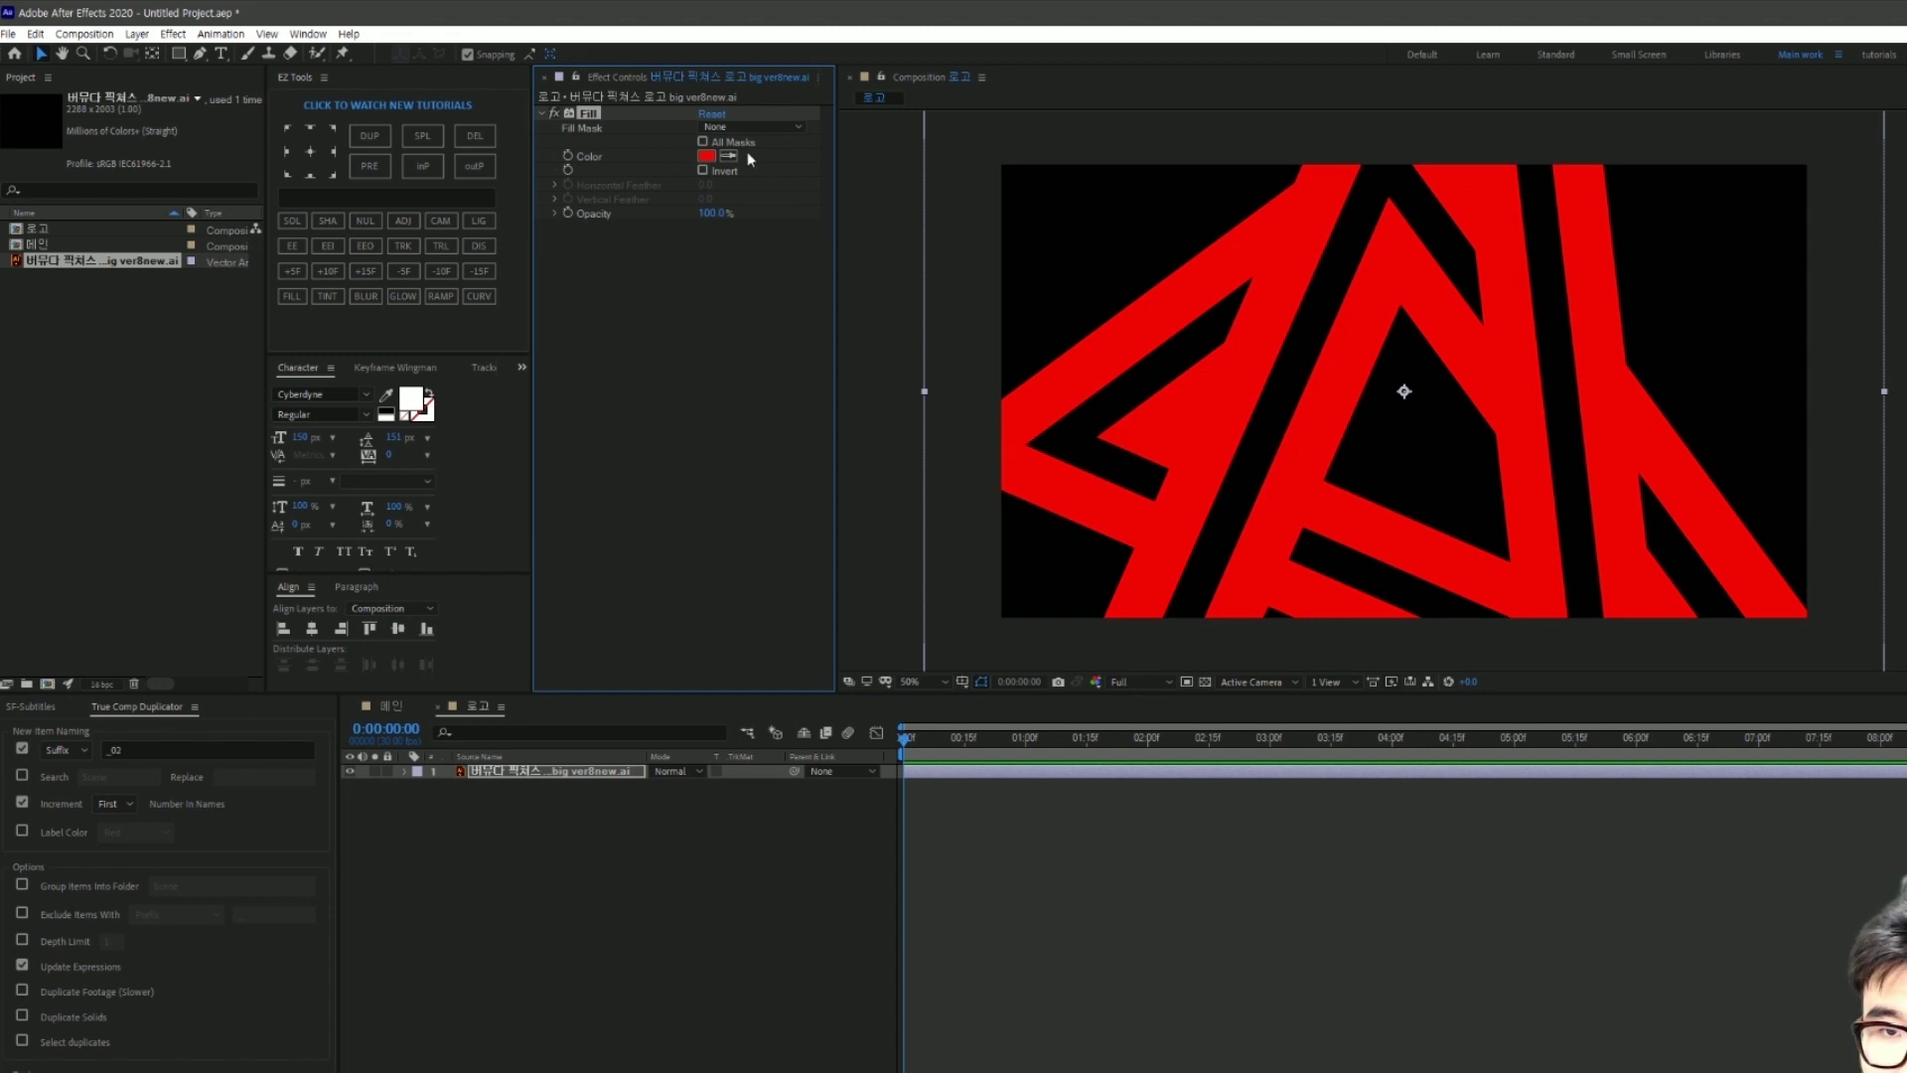
click(706, 156)
click(617, 493)
click(971, 481)
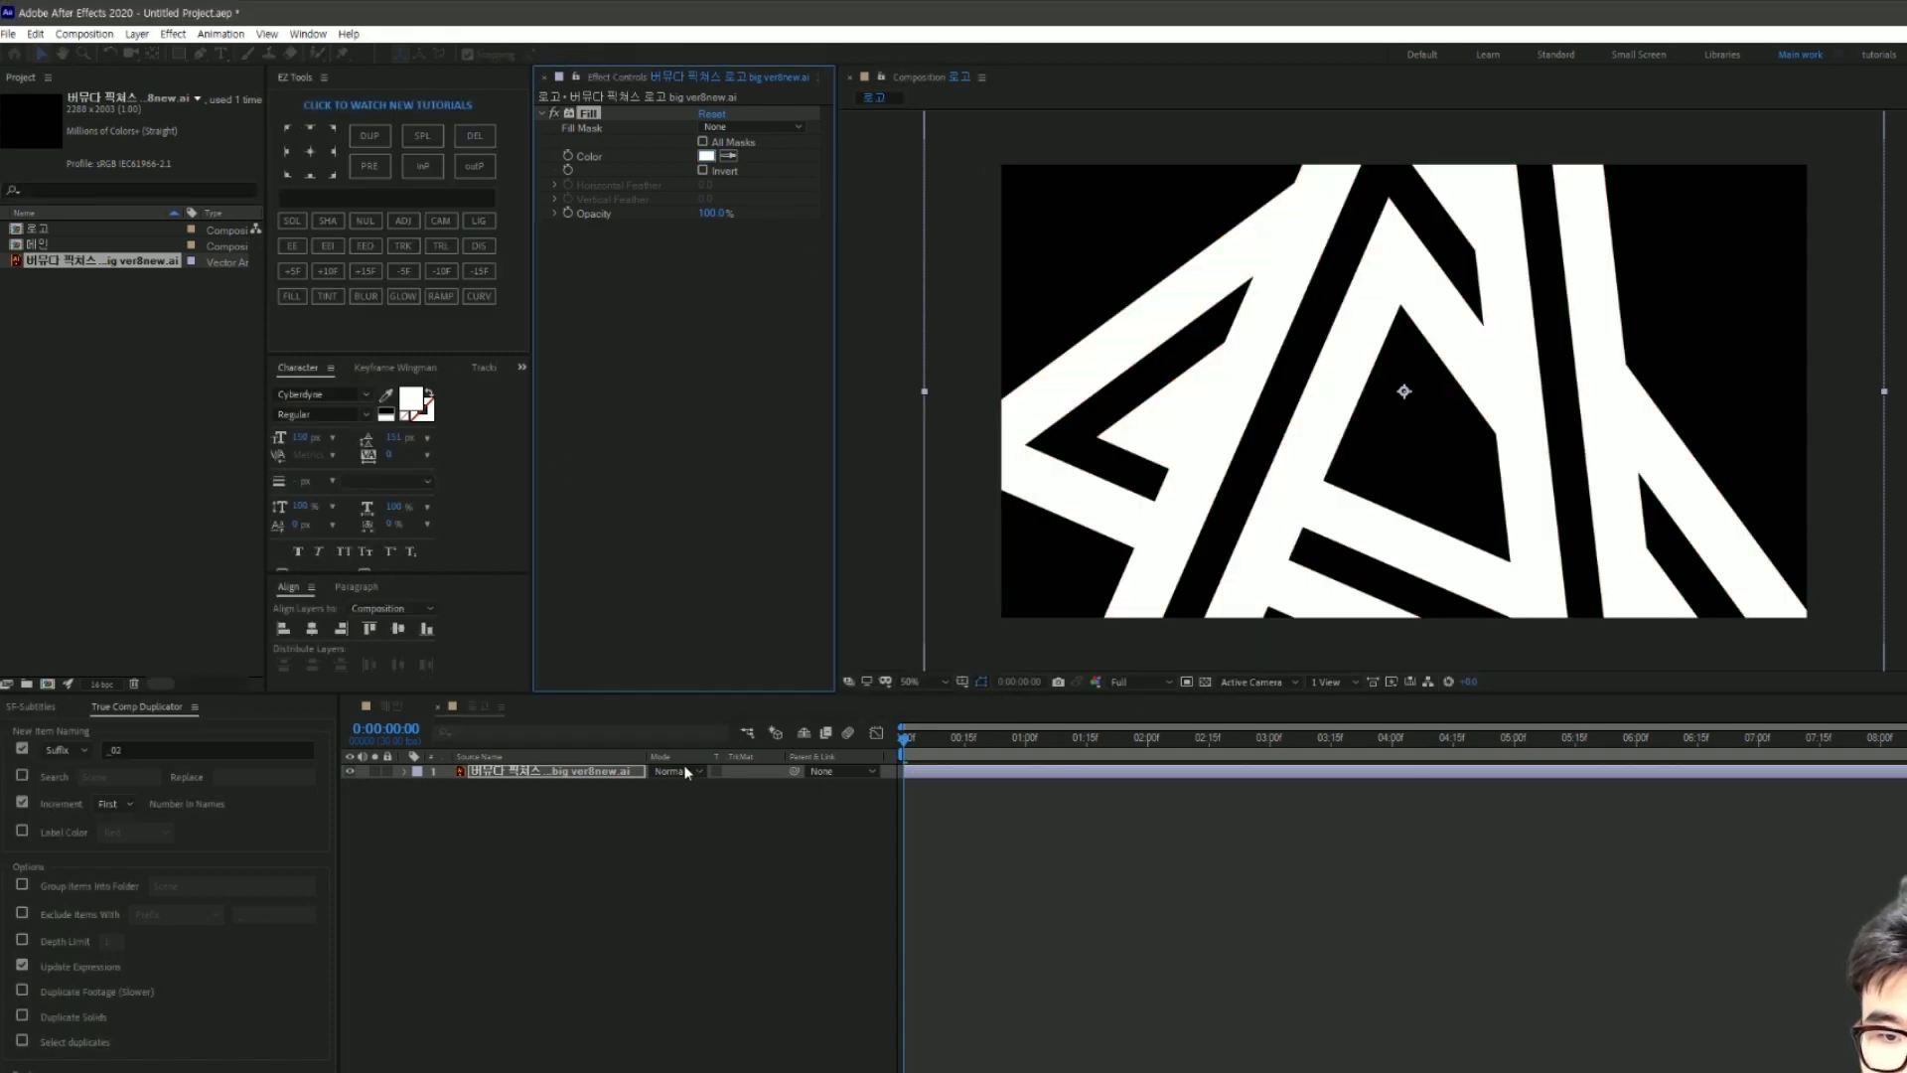
Step: Scale the logo layer to 15%, then switch back to the 메인 composition
key(s)
drag(690, 794, 601, 782)
click(659, 809)
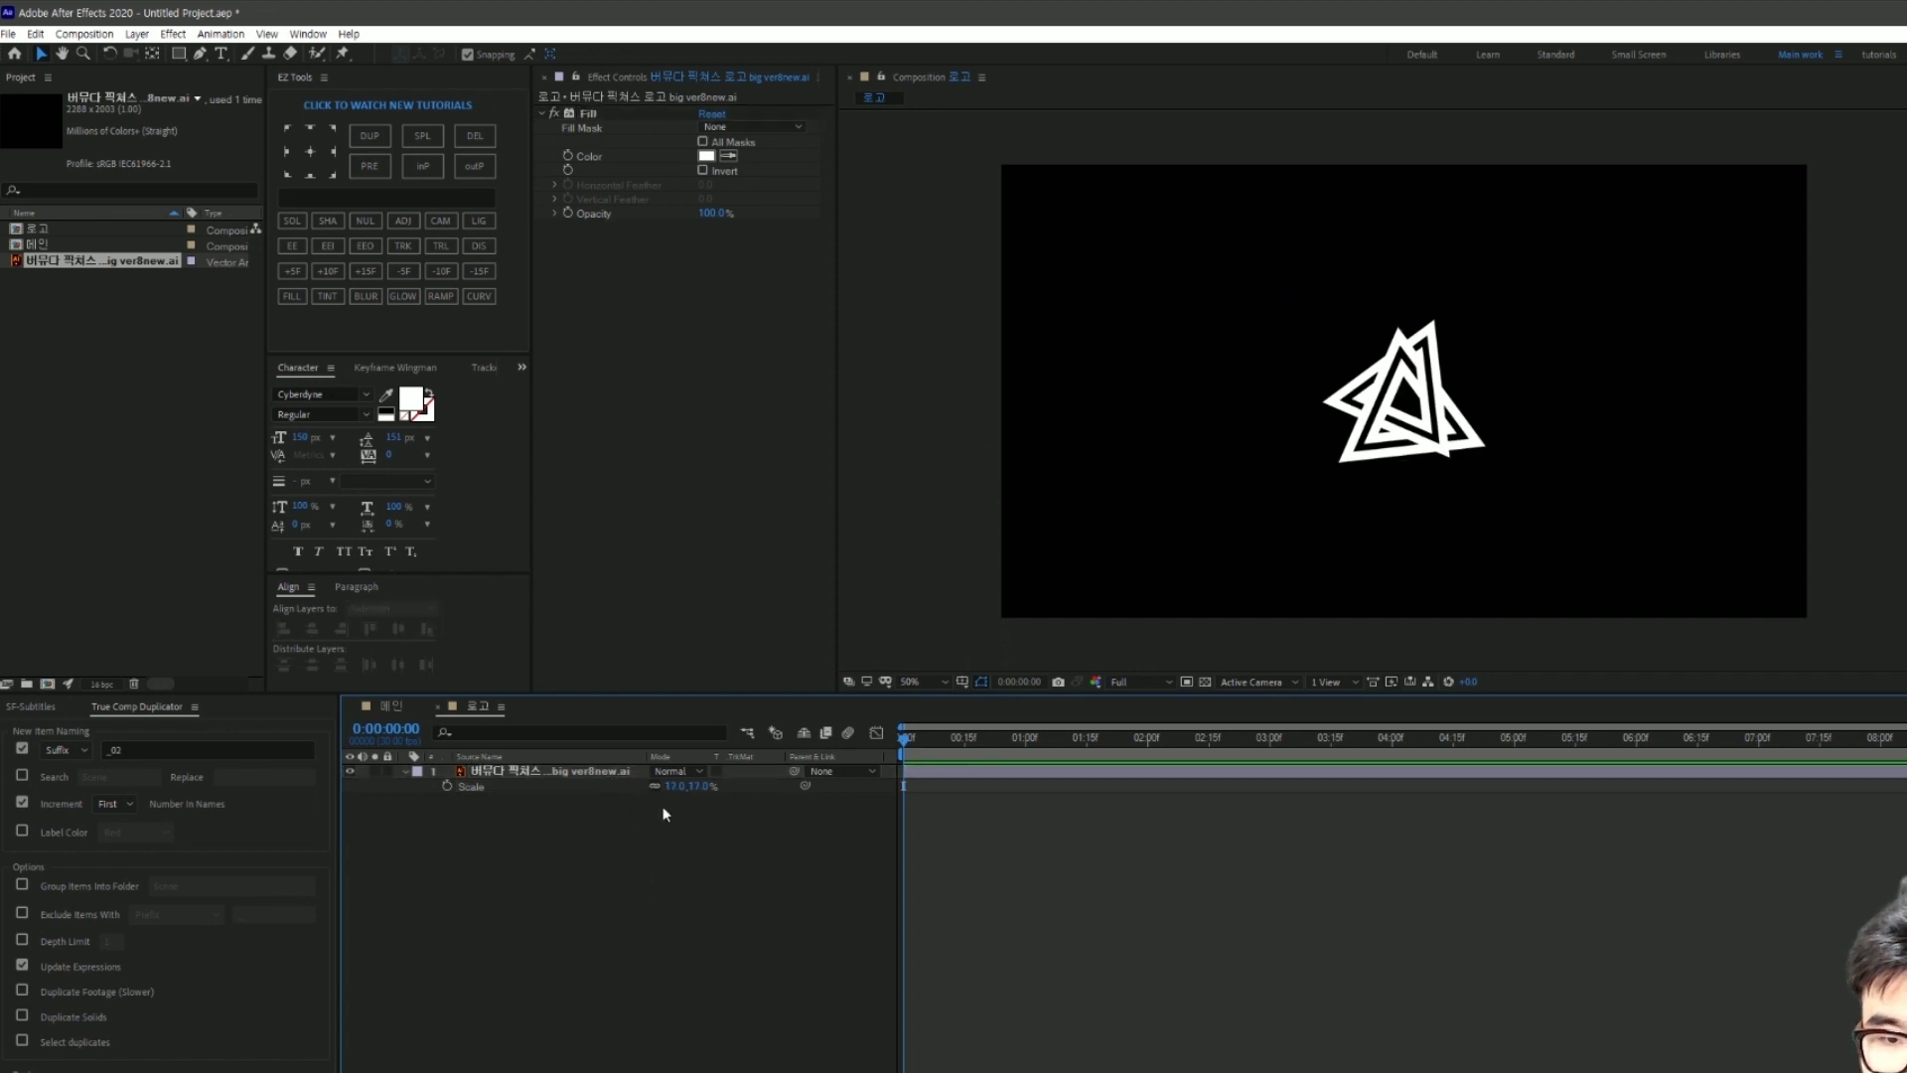
click(678, 785)
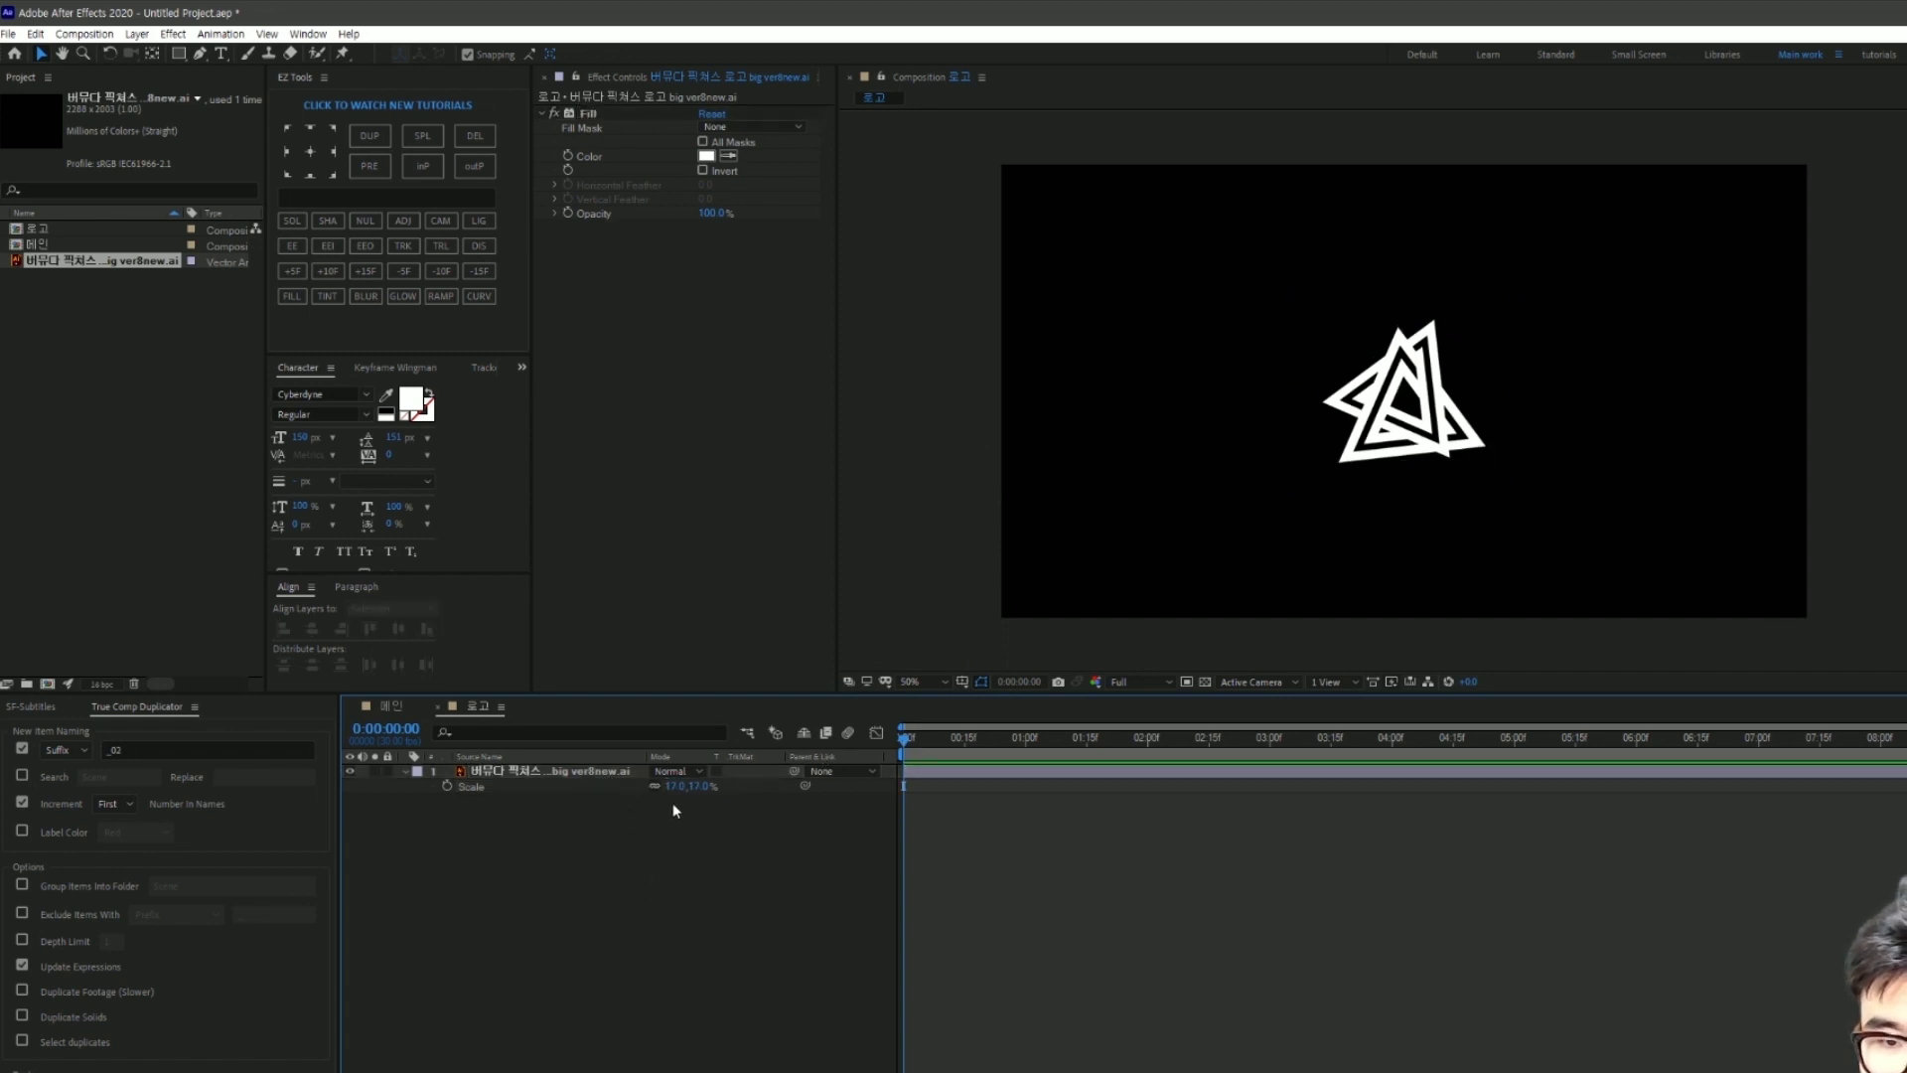
text(15)
key(Return)
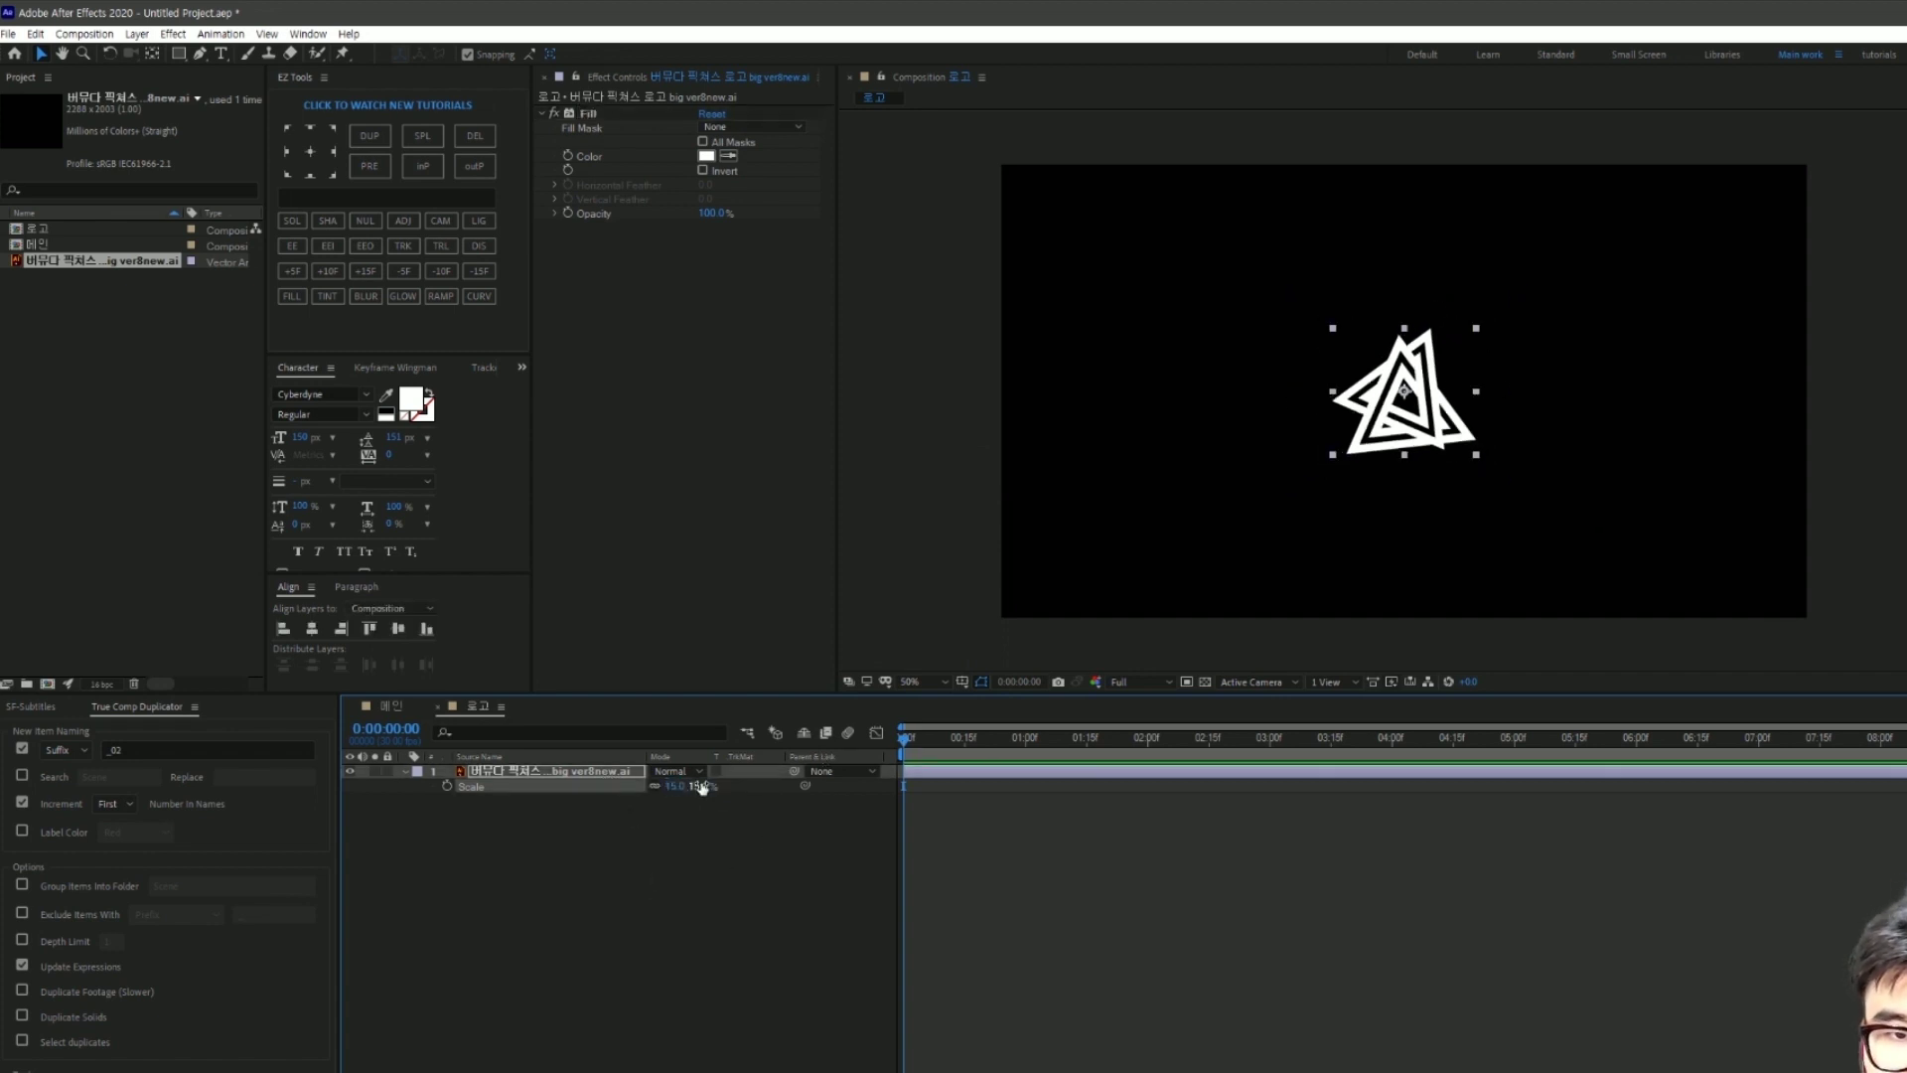
click(698, 848)
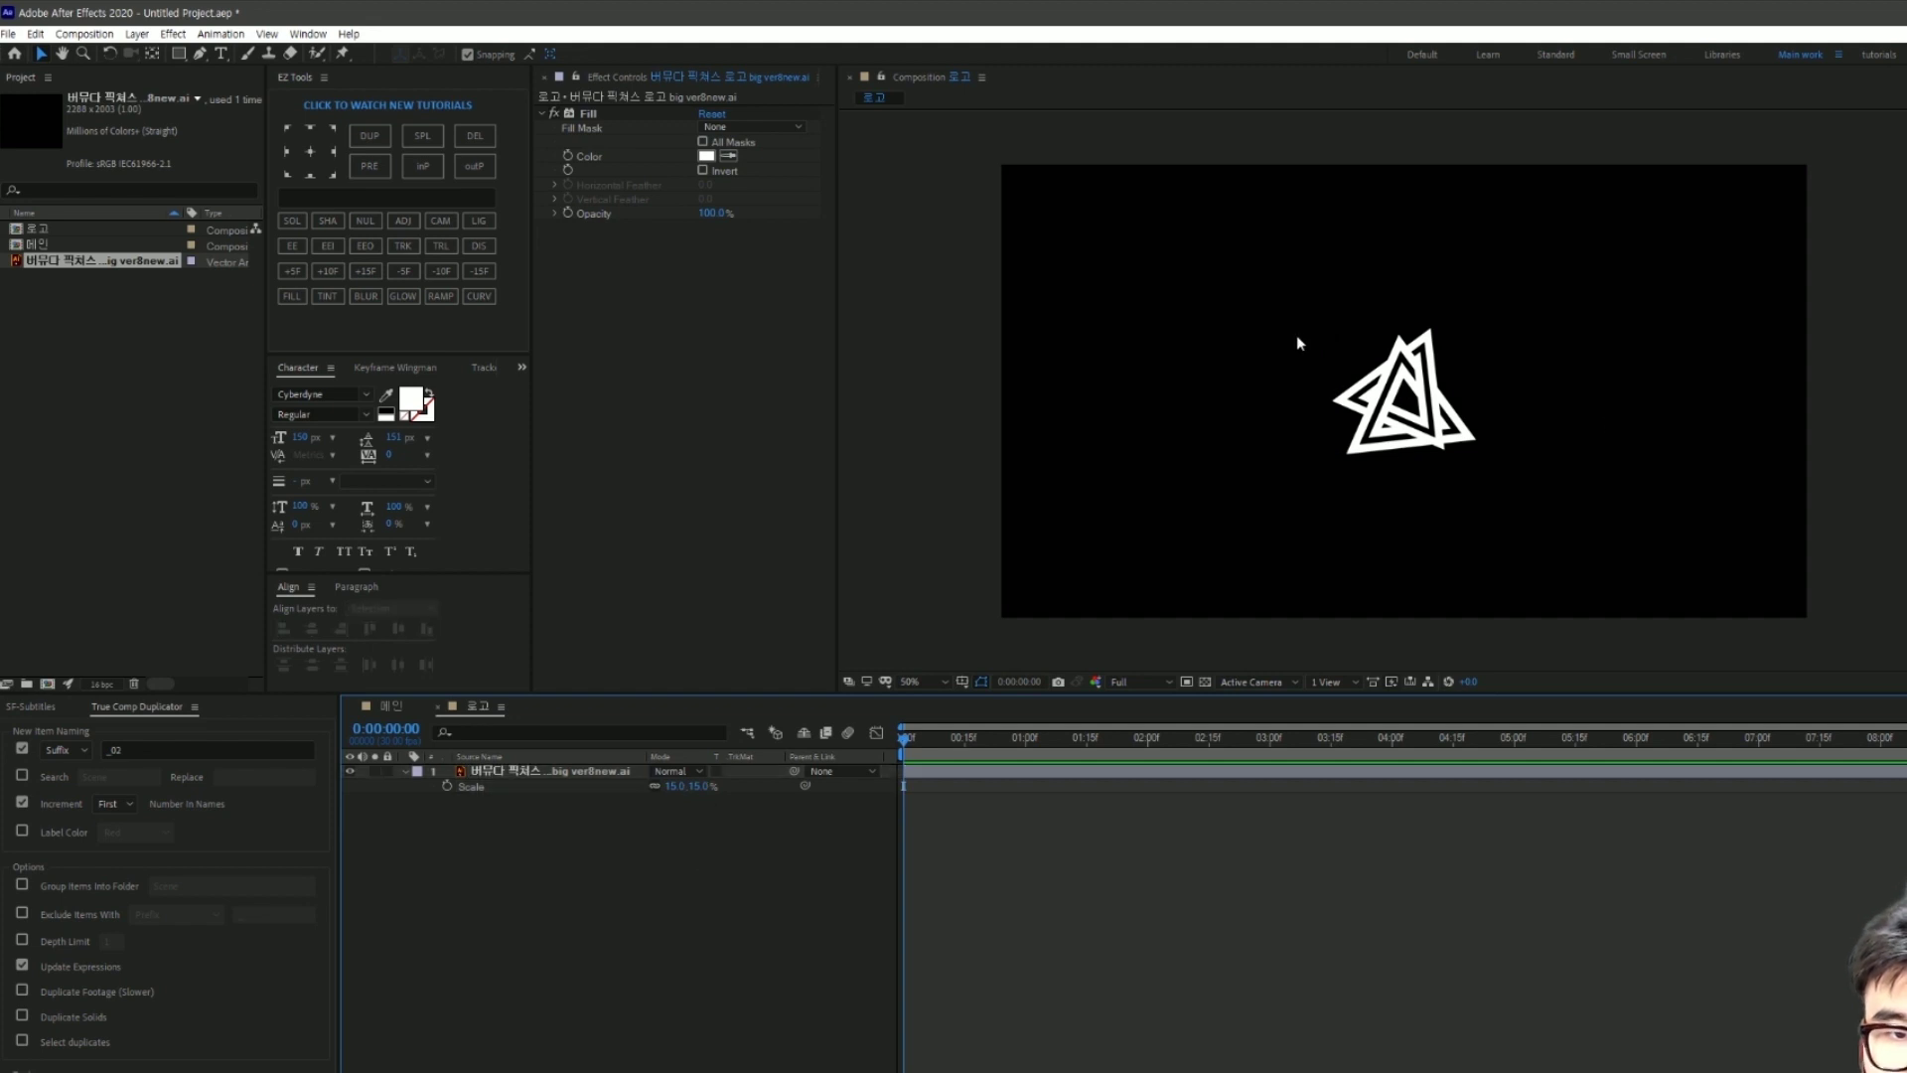
click(615, 771)
click(715, 988)
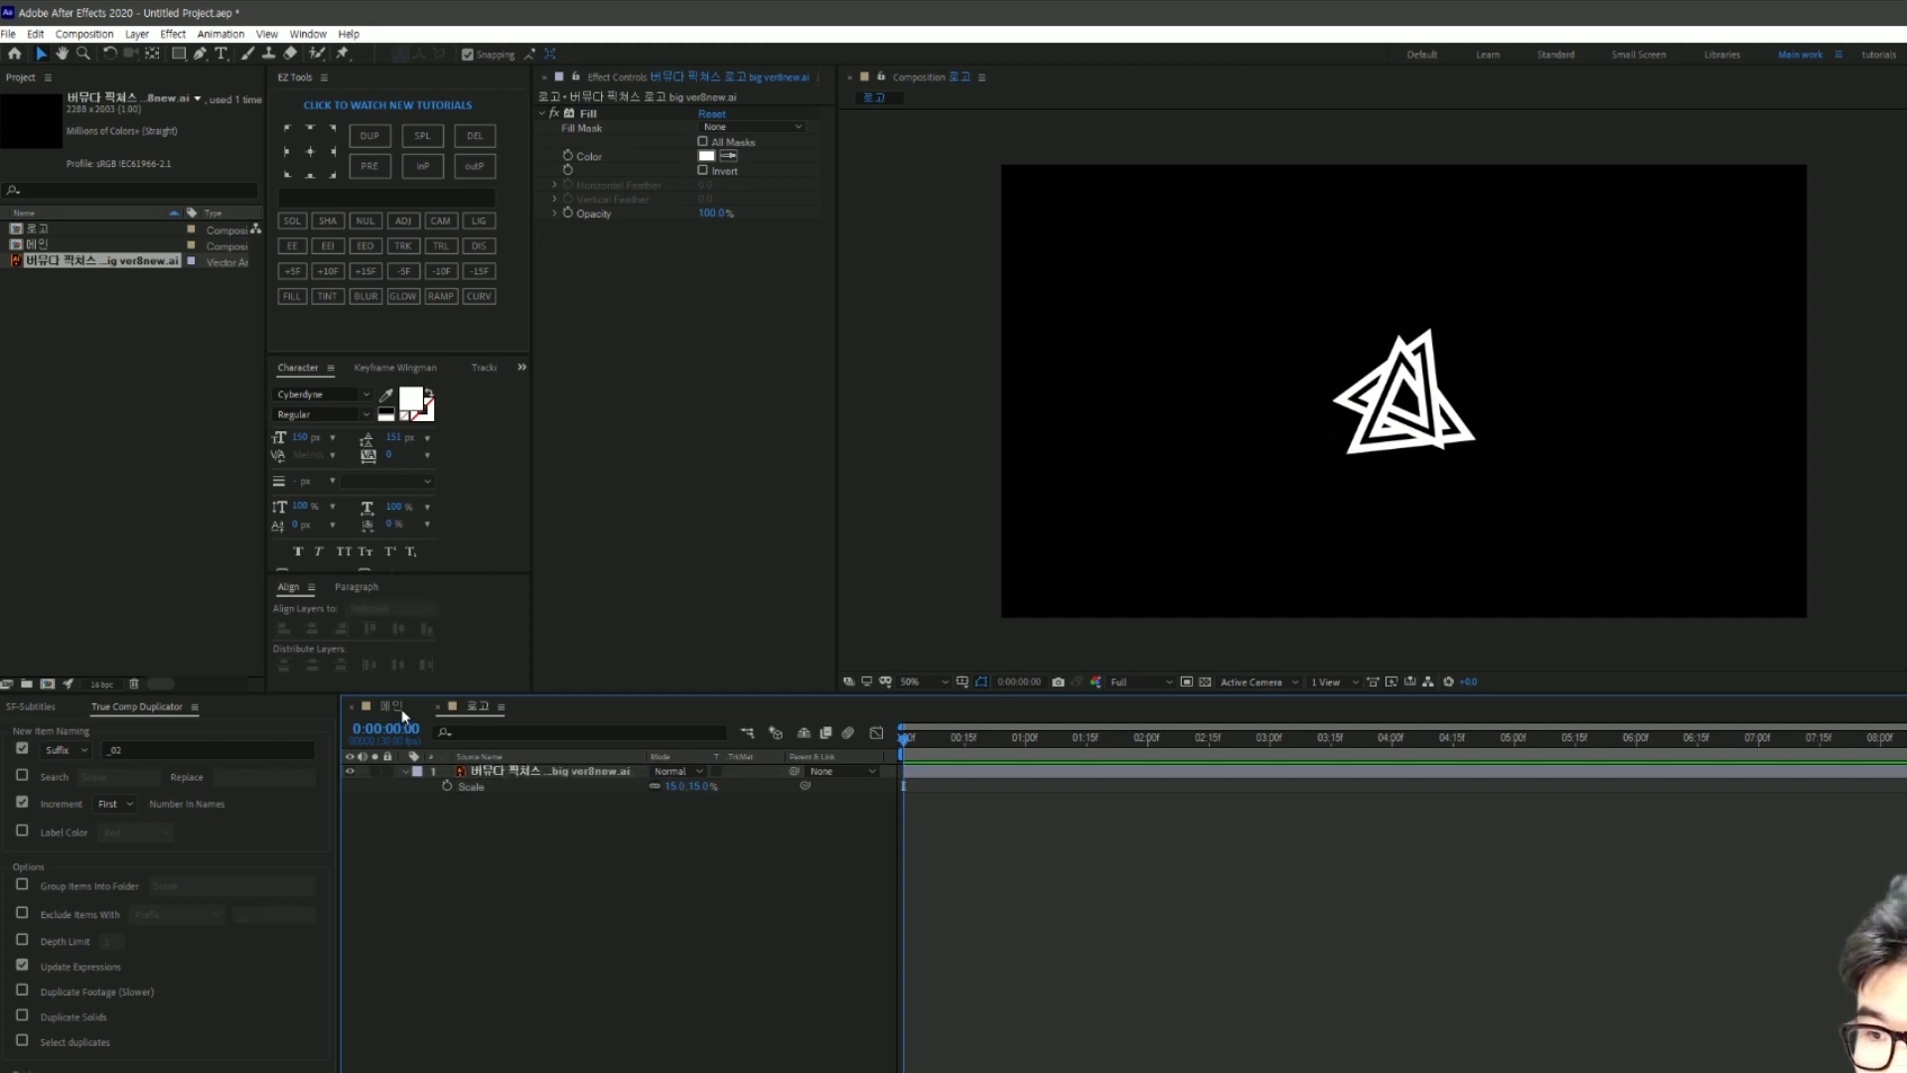
click(401, 707)
Step: Drag the 로고 composition into the 메인 timeline and select the new 로고 layer
click(136, 365)
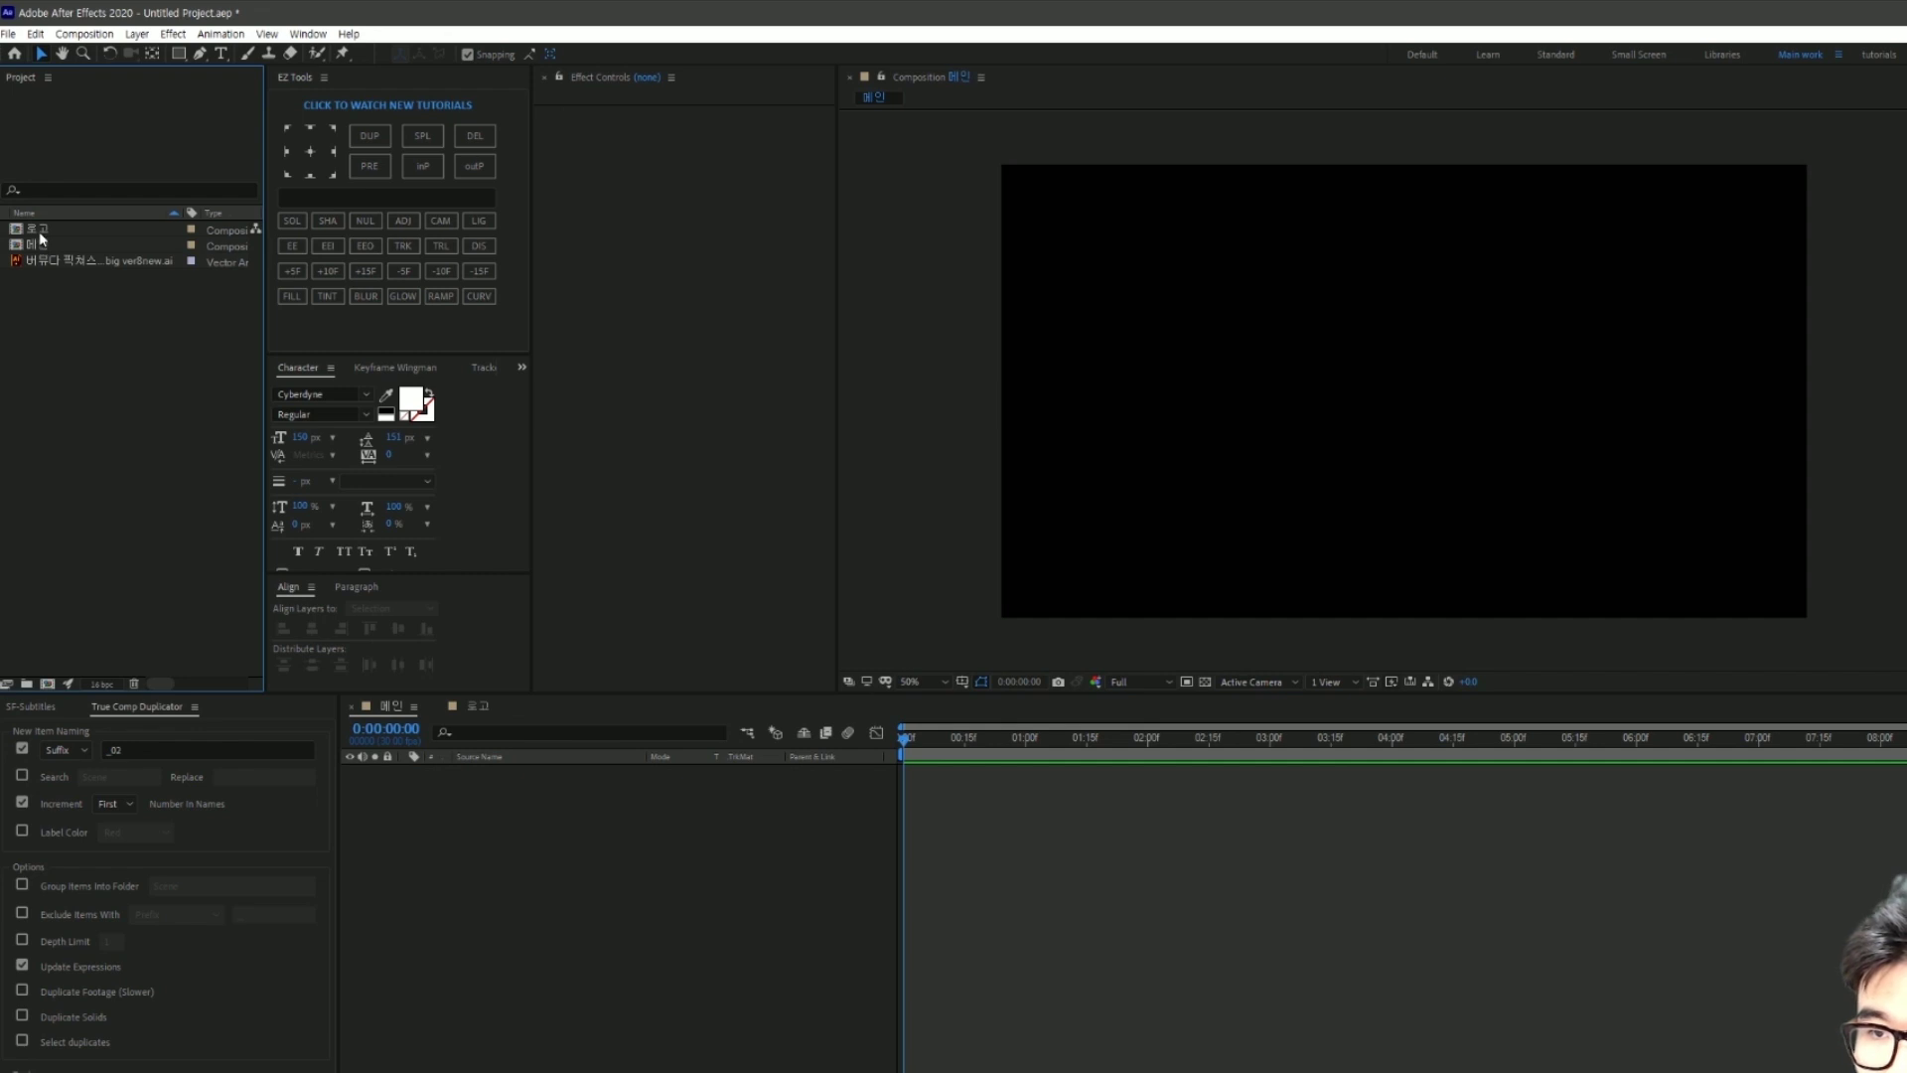
drag(40, 232, 579, 852)
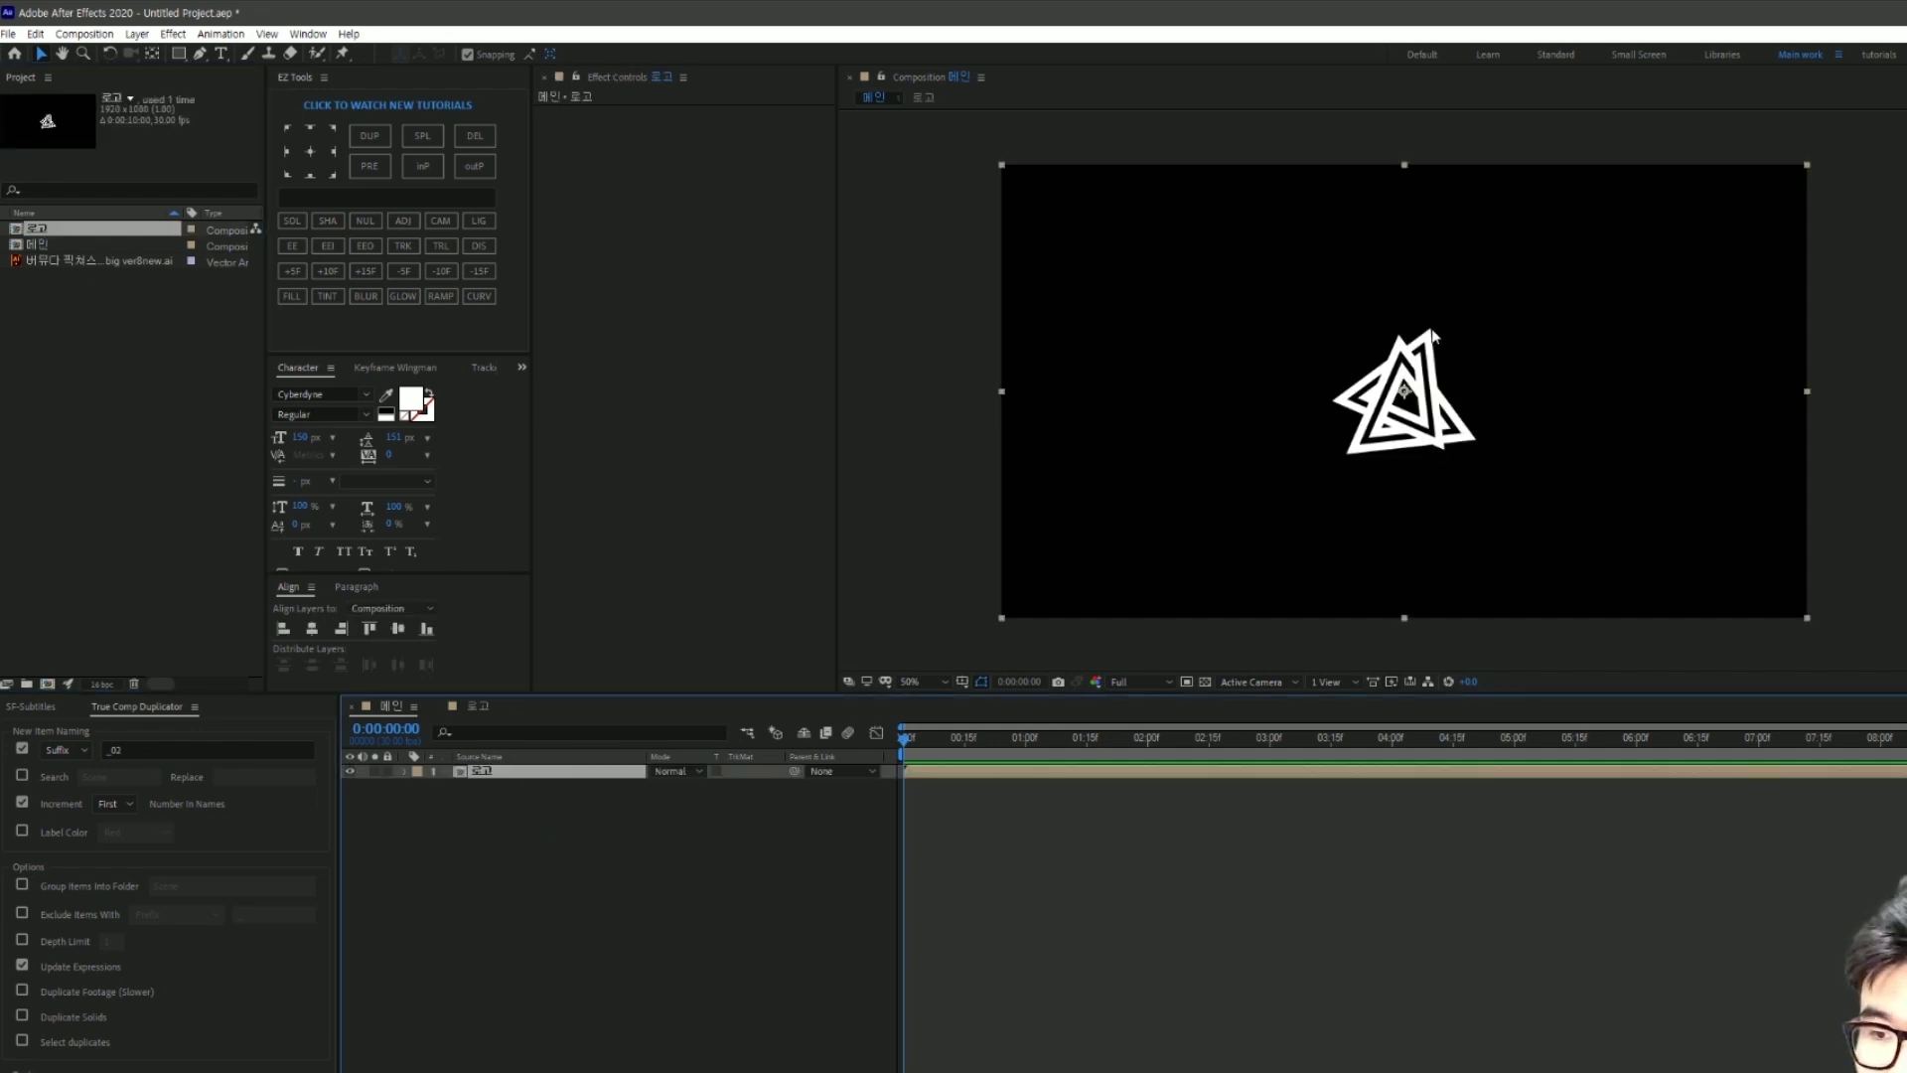
click(654, 890)
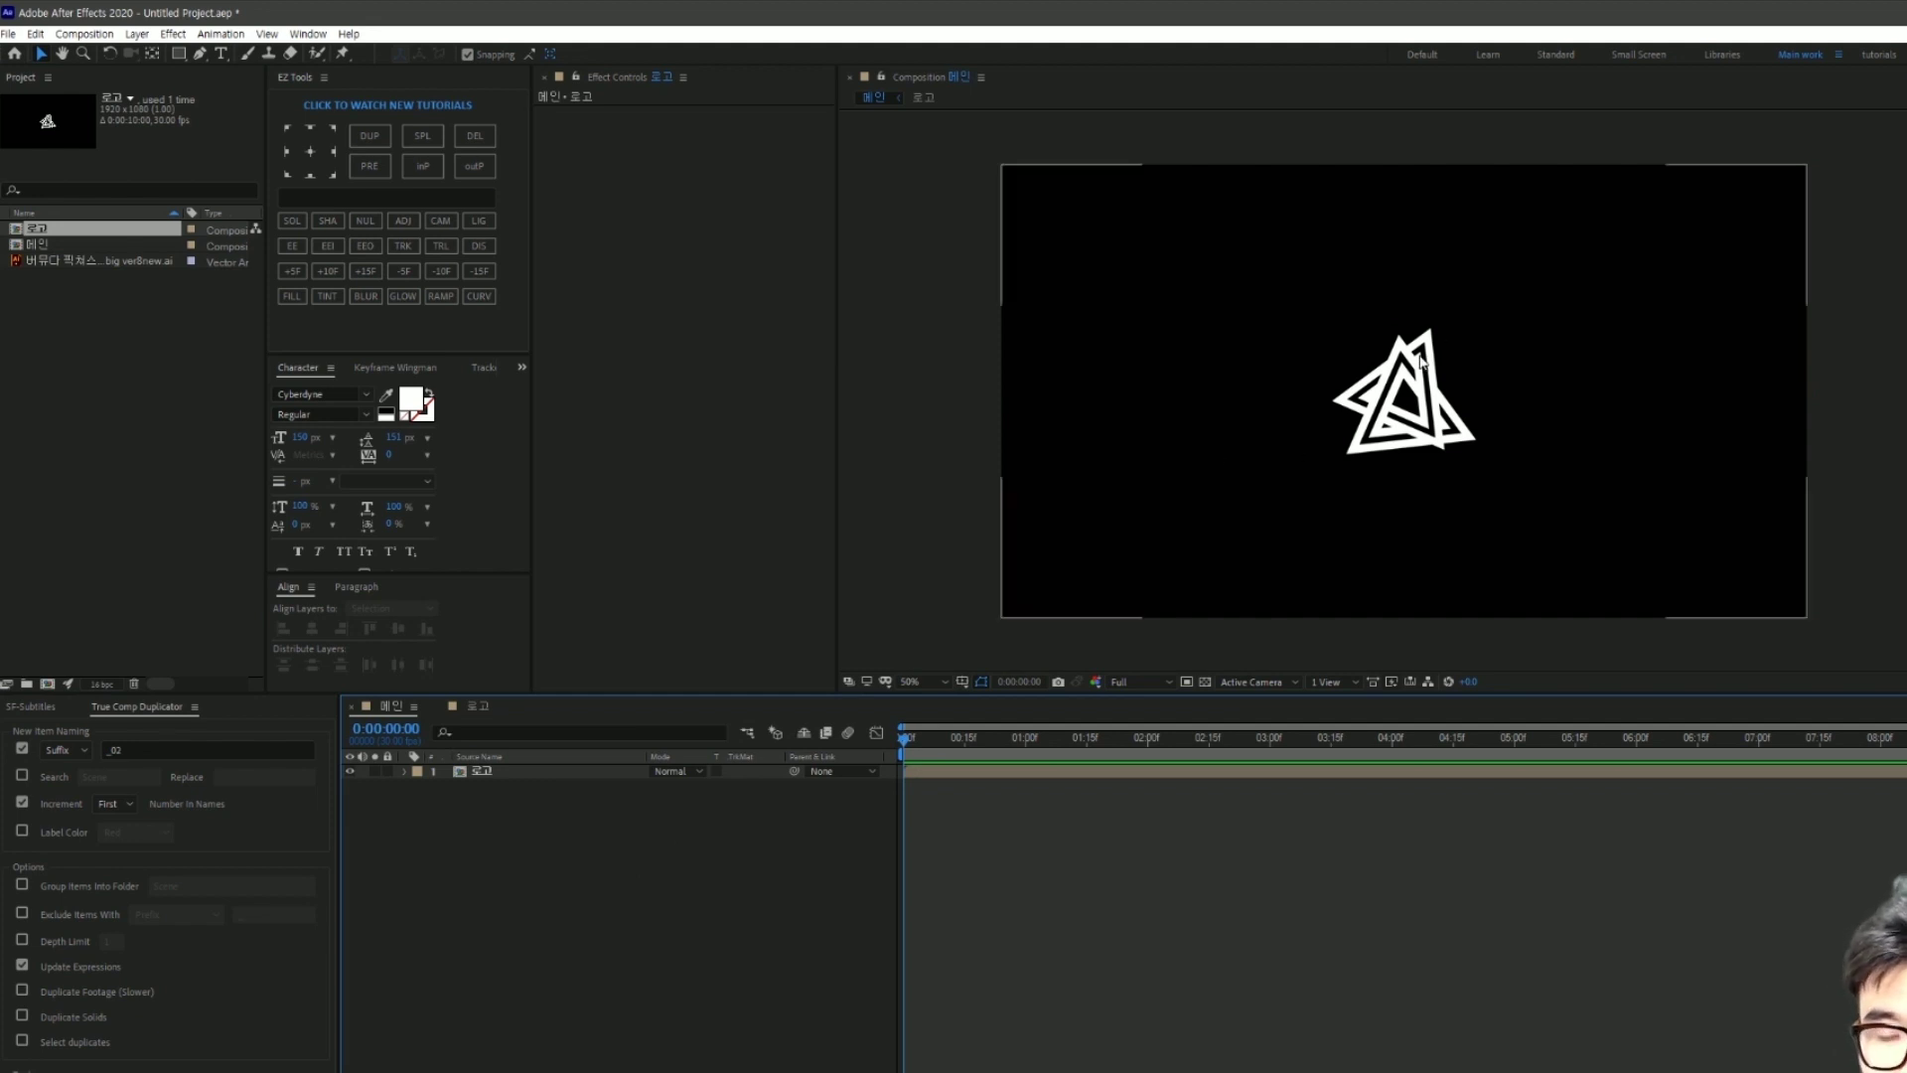
click(607, 770)
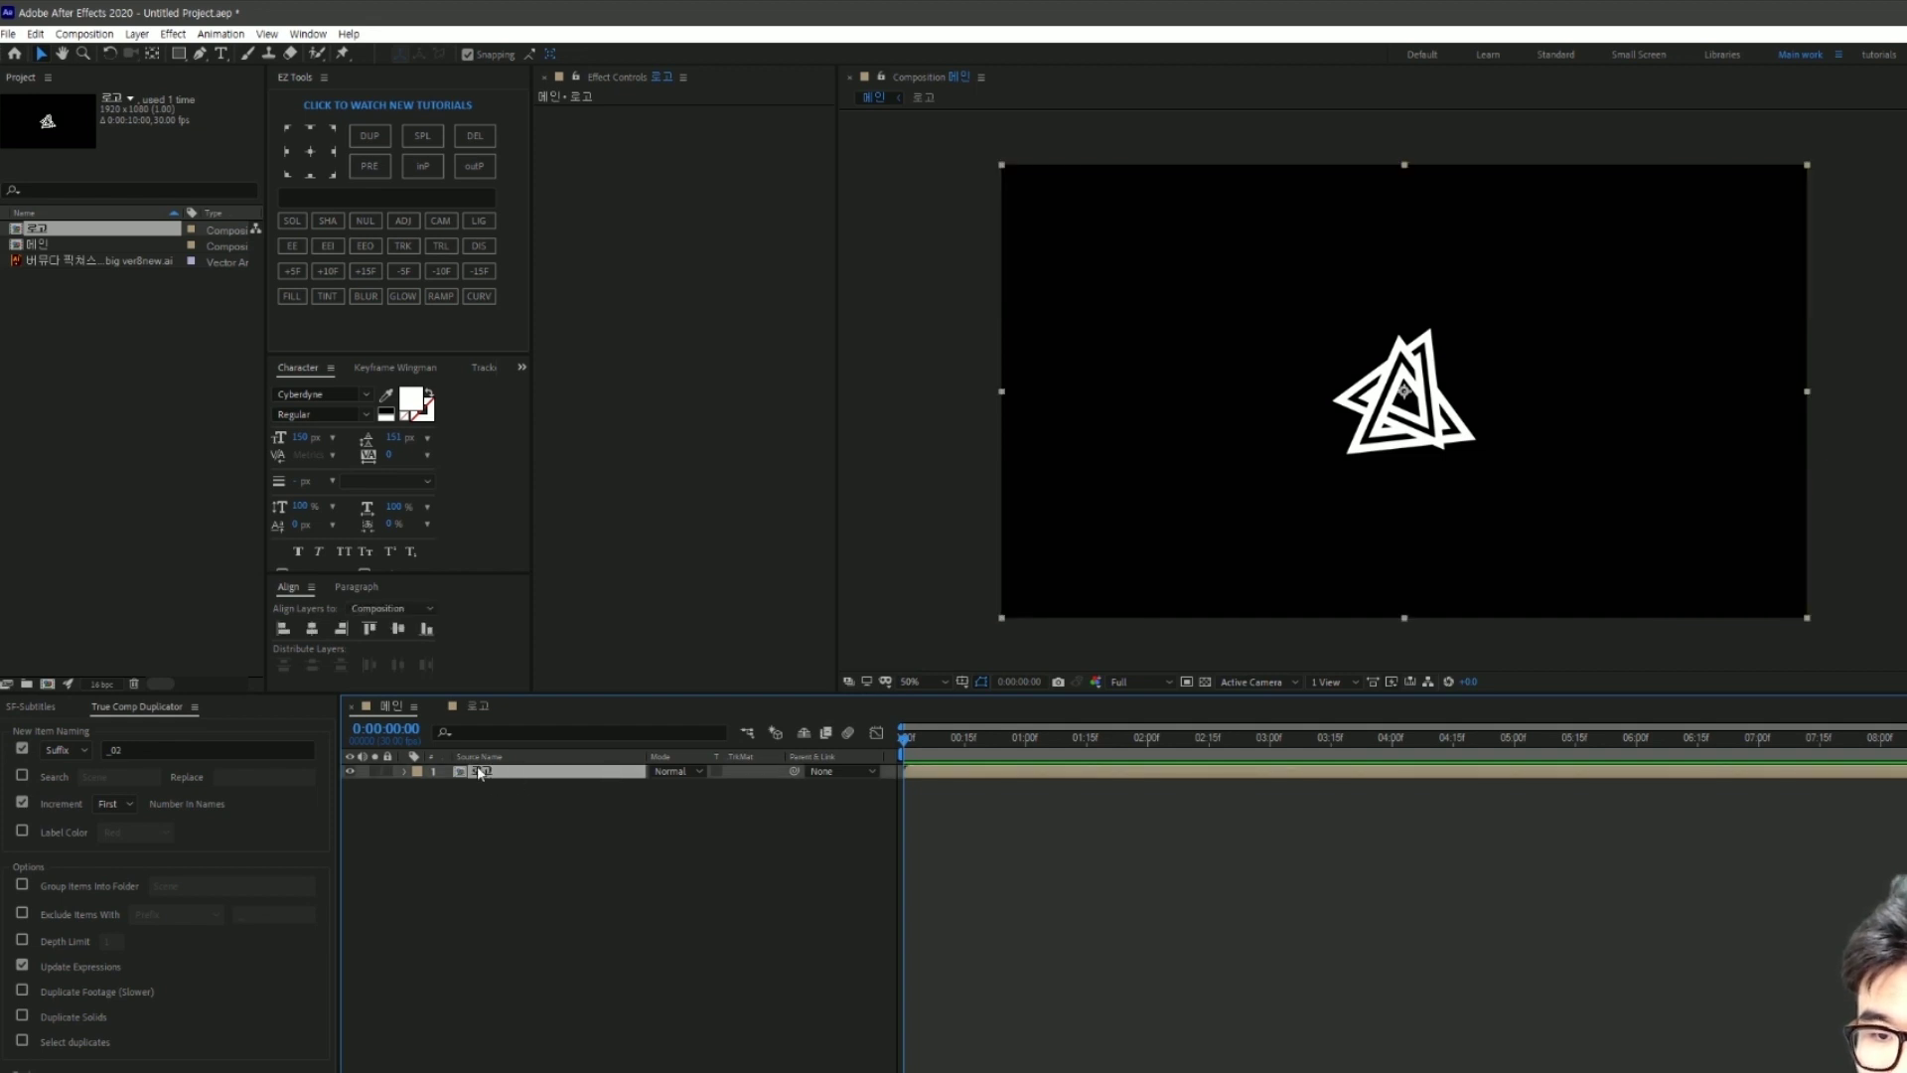
click(135, 34)
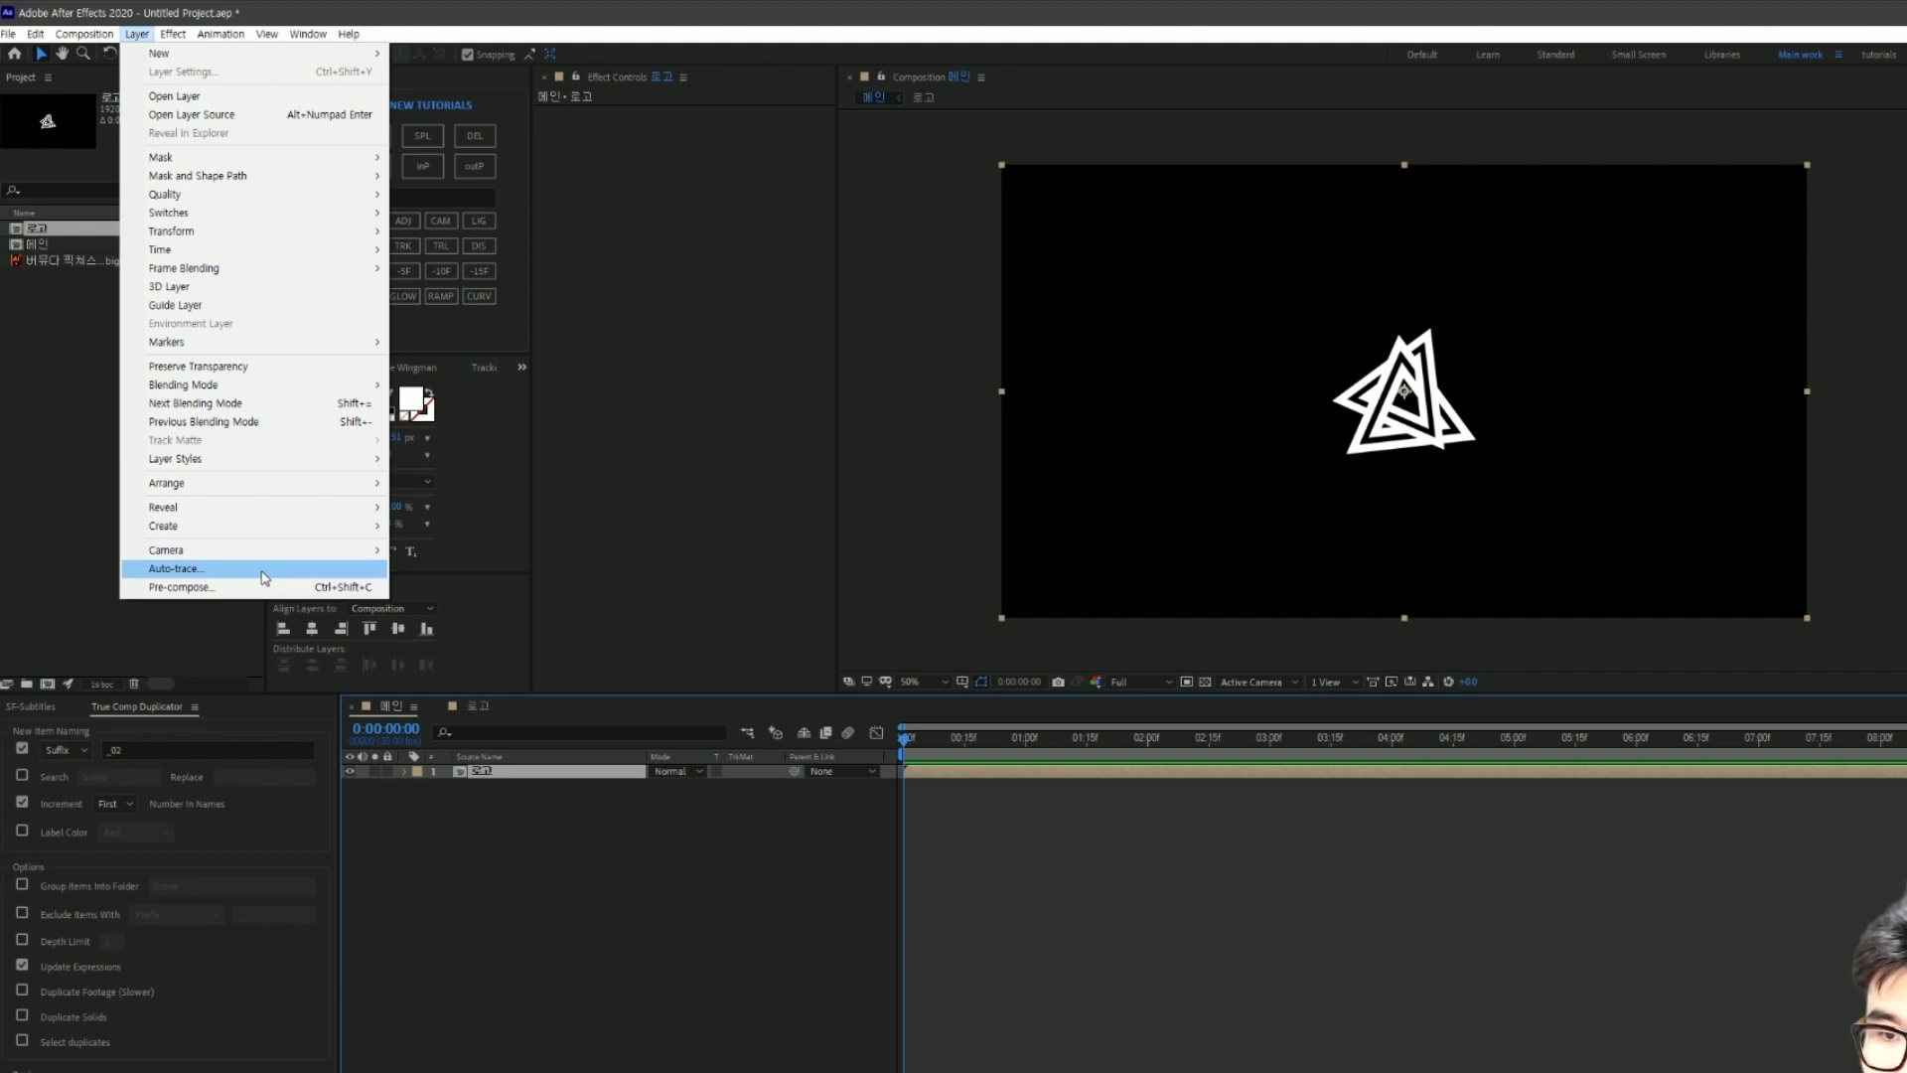
Step: Run Auto-trace on the current frame's alpha channel, keeping the masks on the logo layer
click(263, 575)
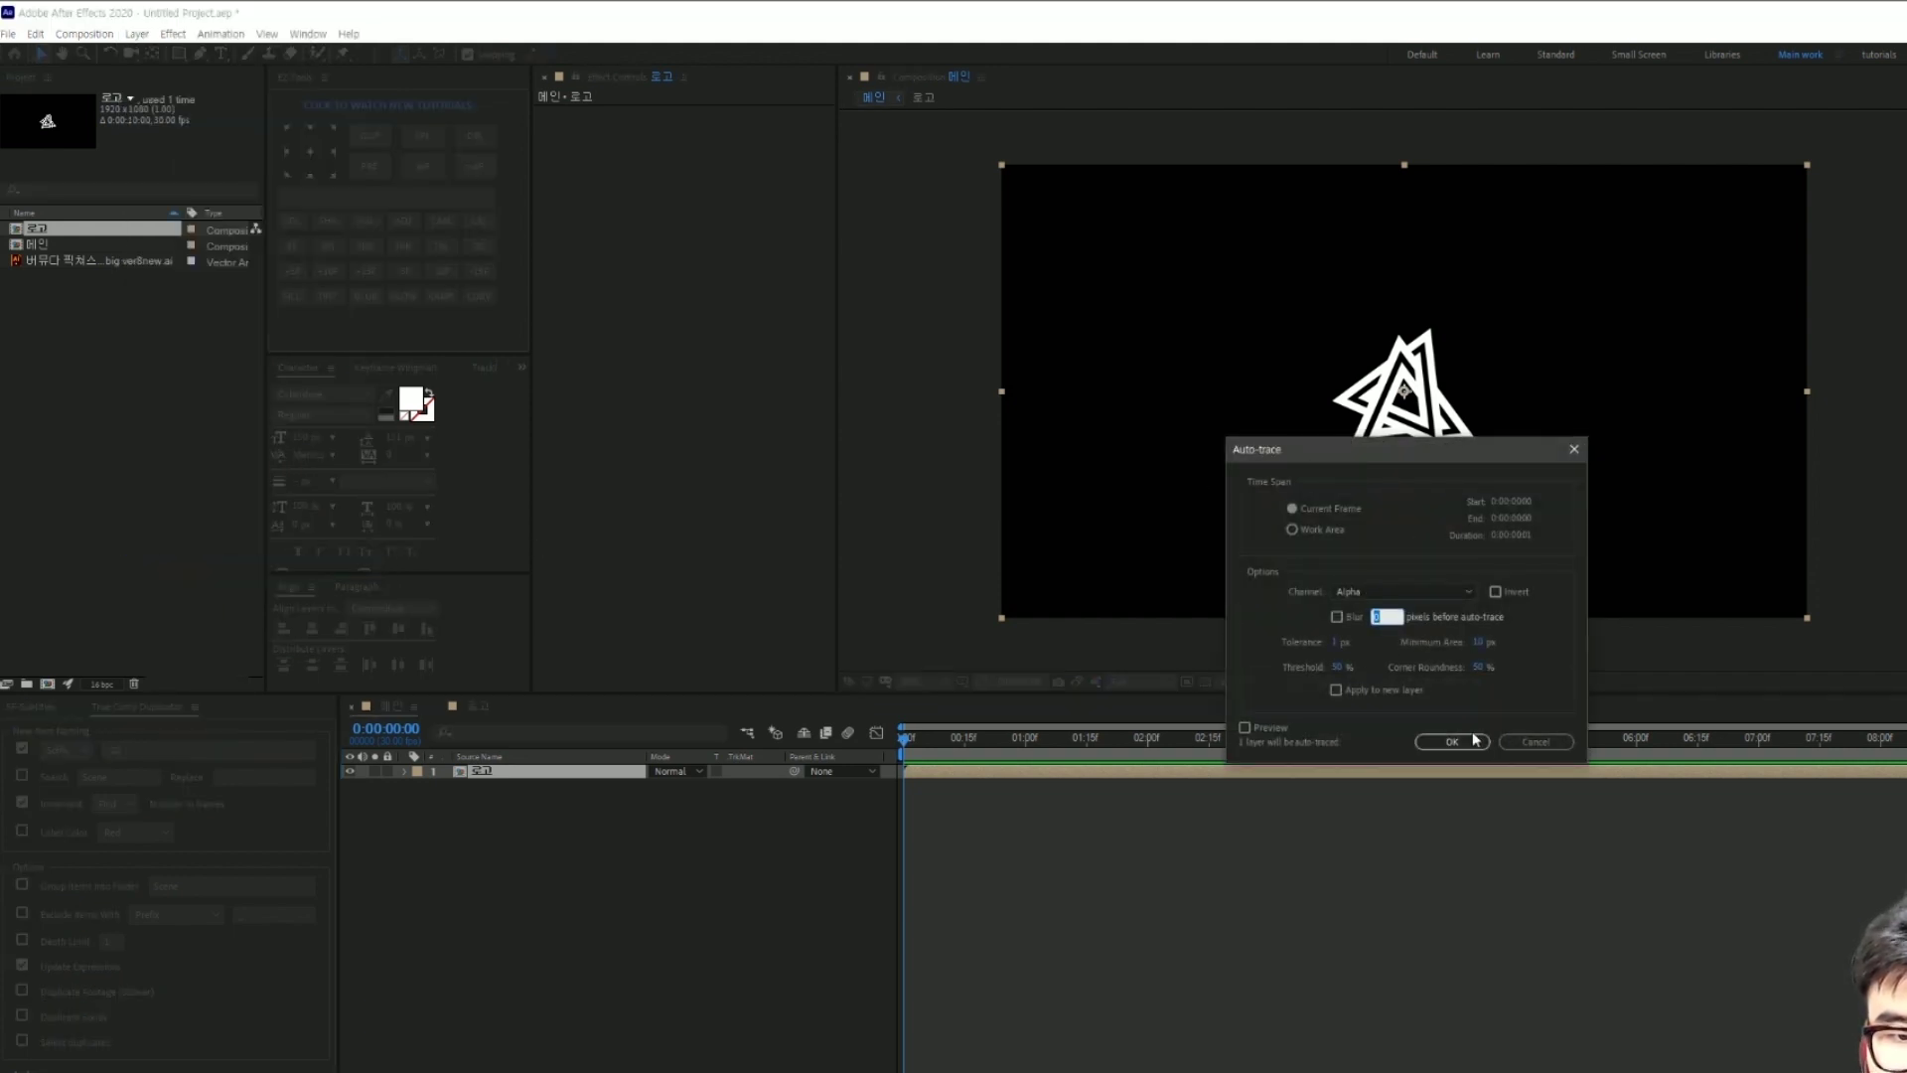
click(1339, 691)
click(1338, 691)
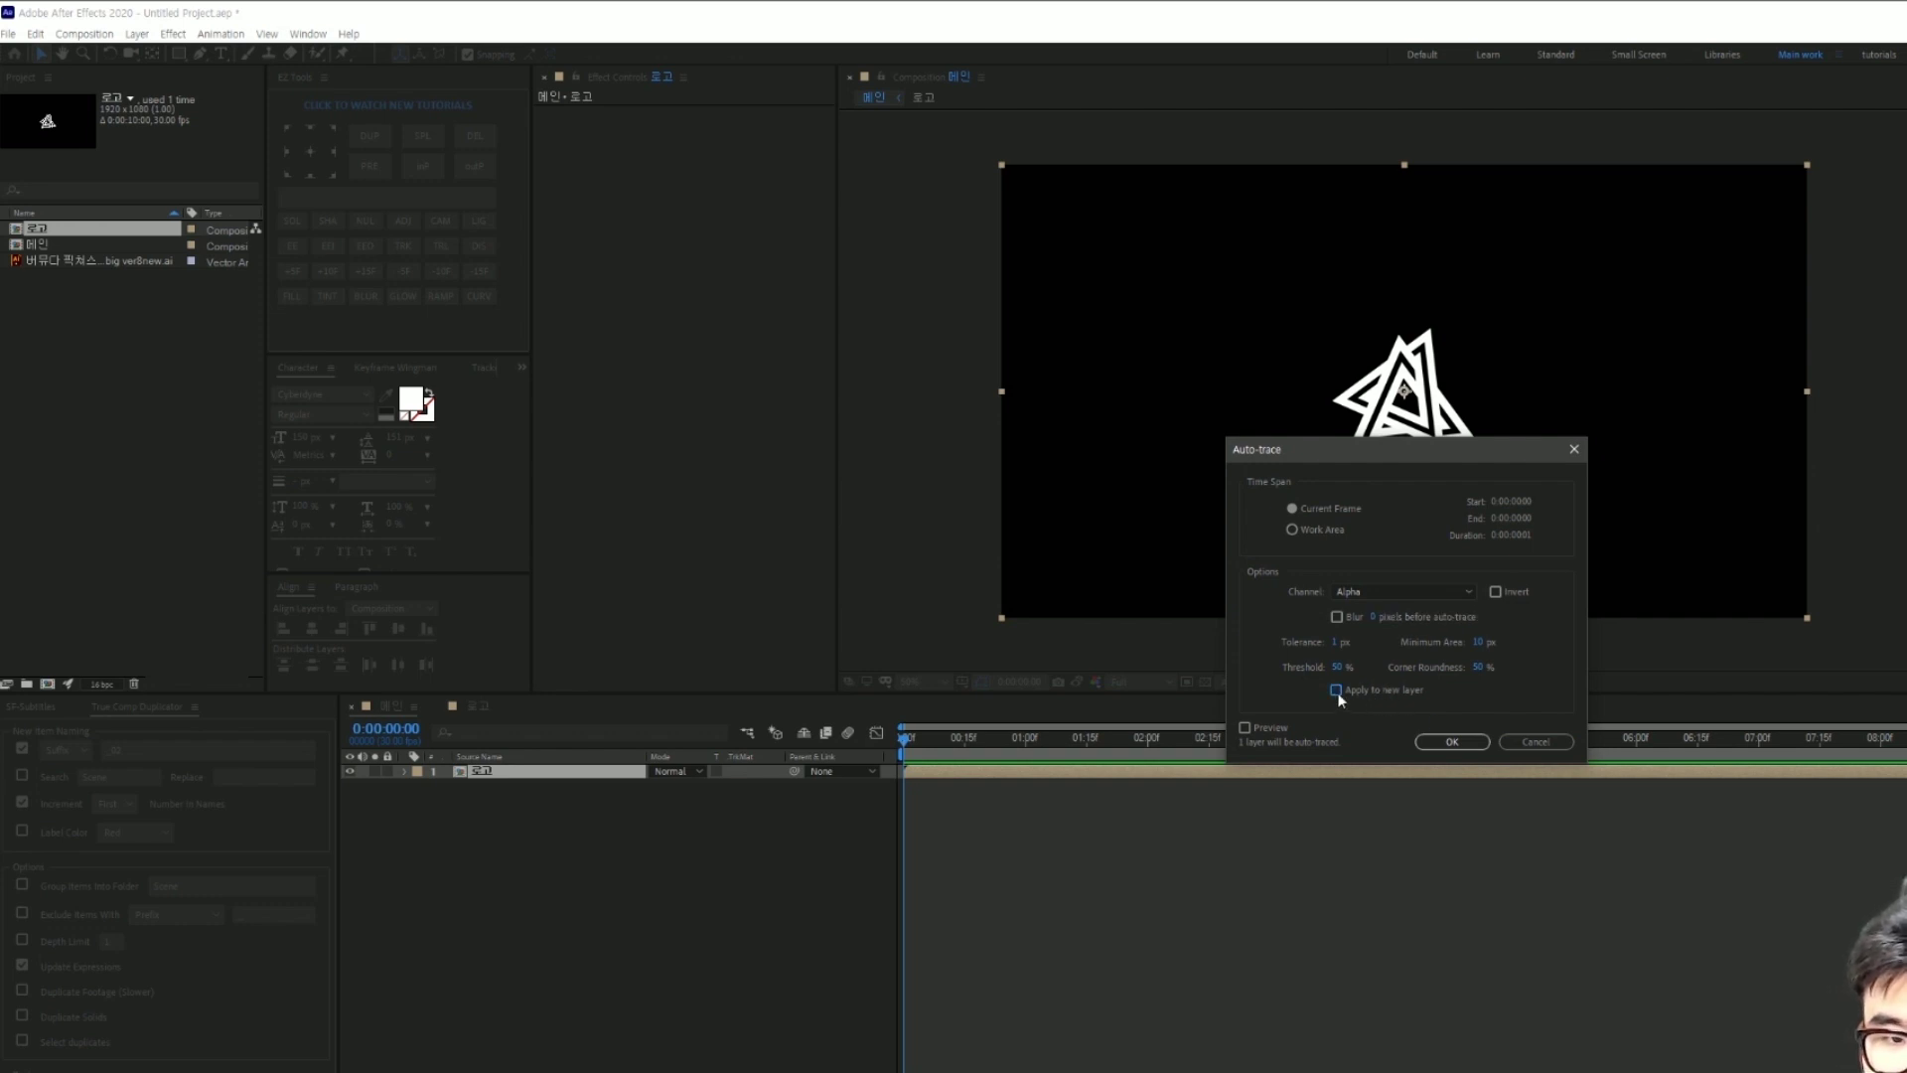
click(1441, 747)
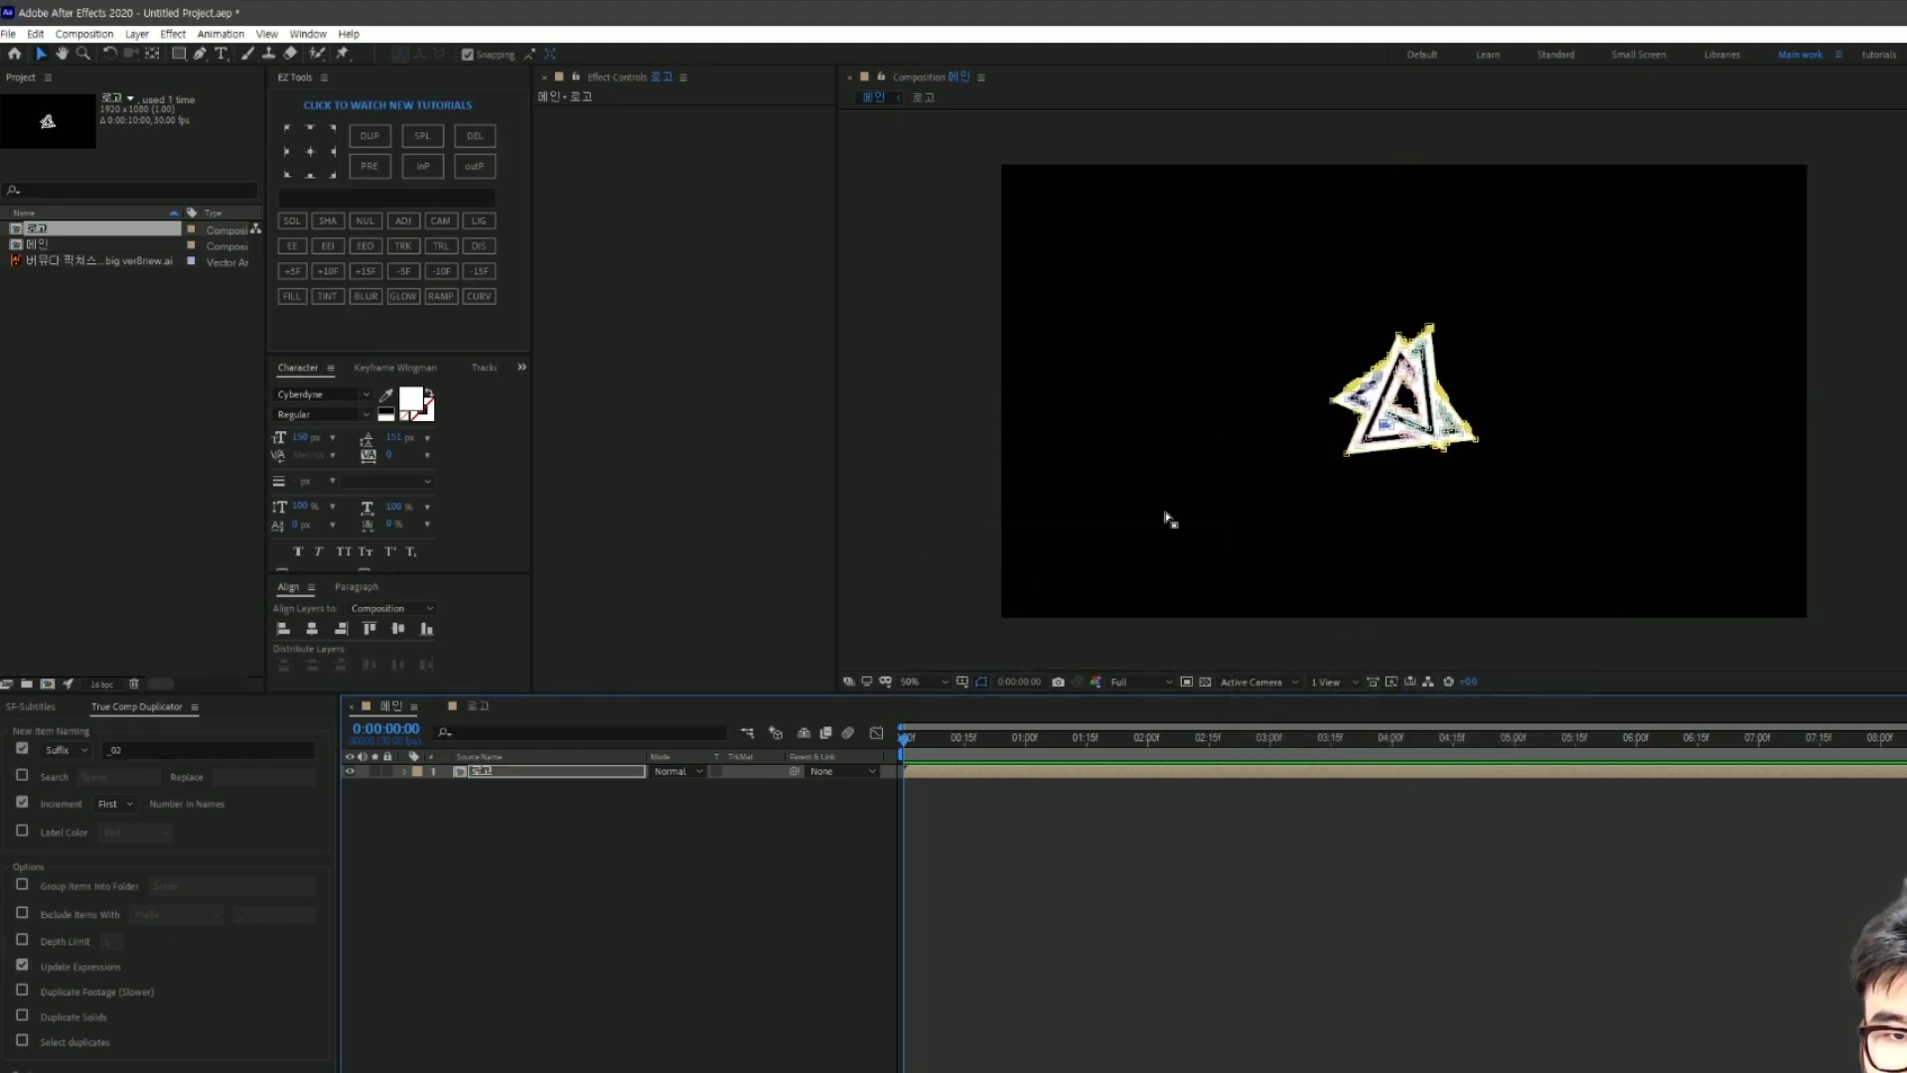
Step: Expand the logo layer's seven traced masks and inspect their paths from the first frame
click(404, 771)
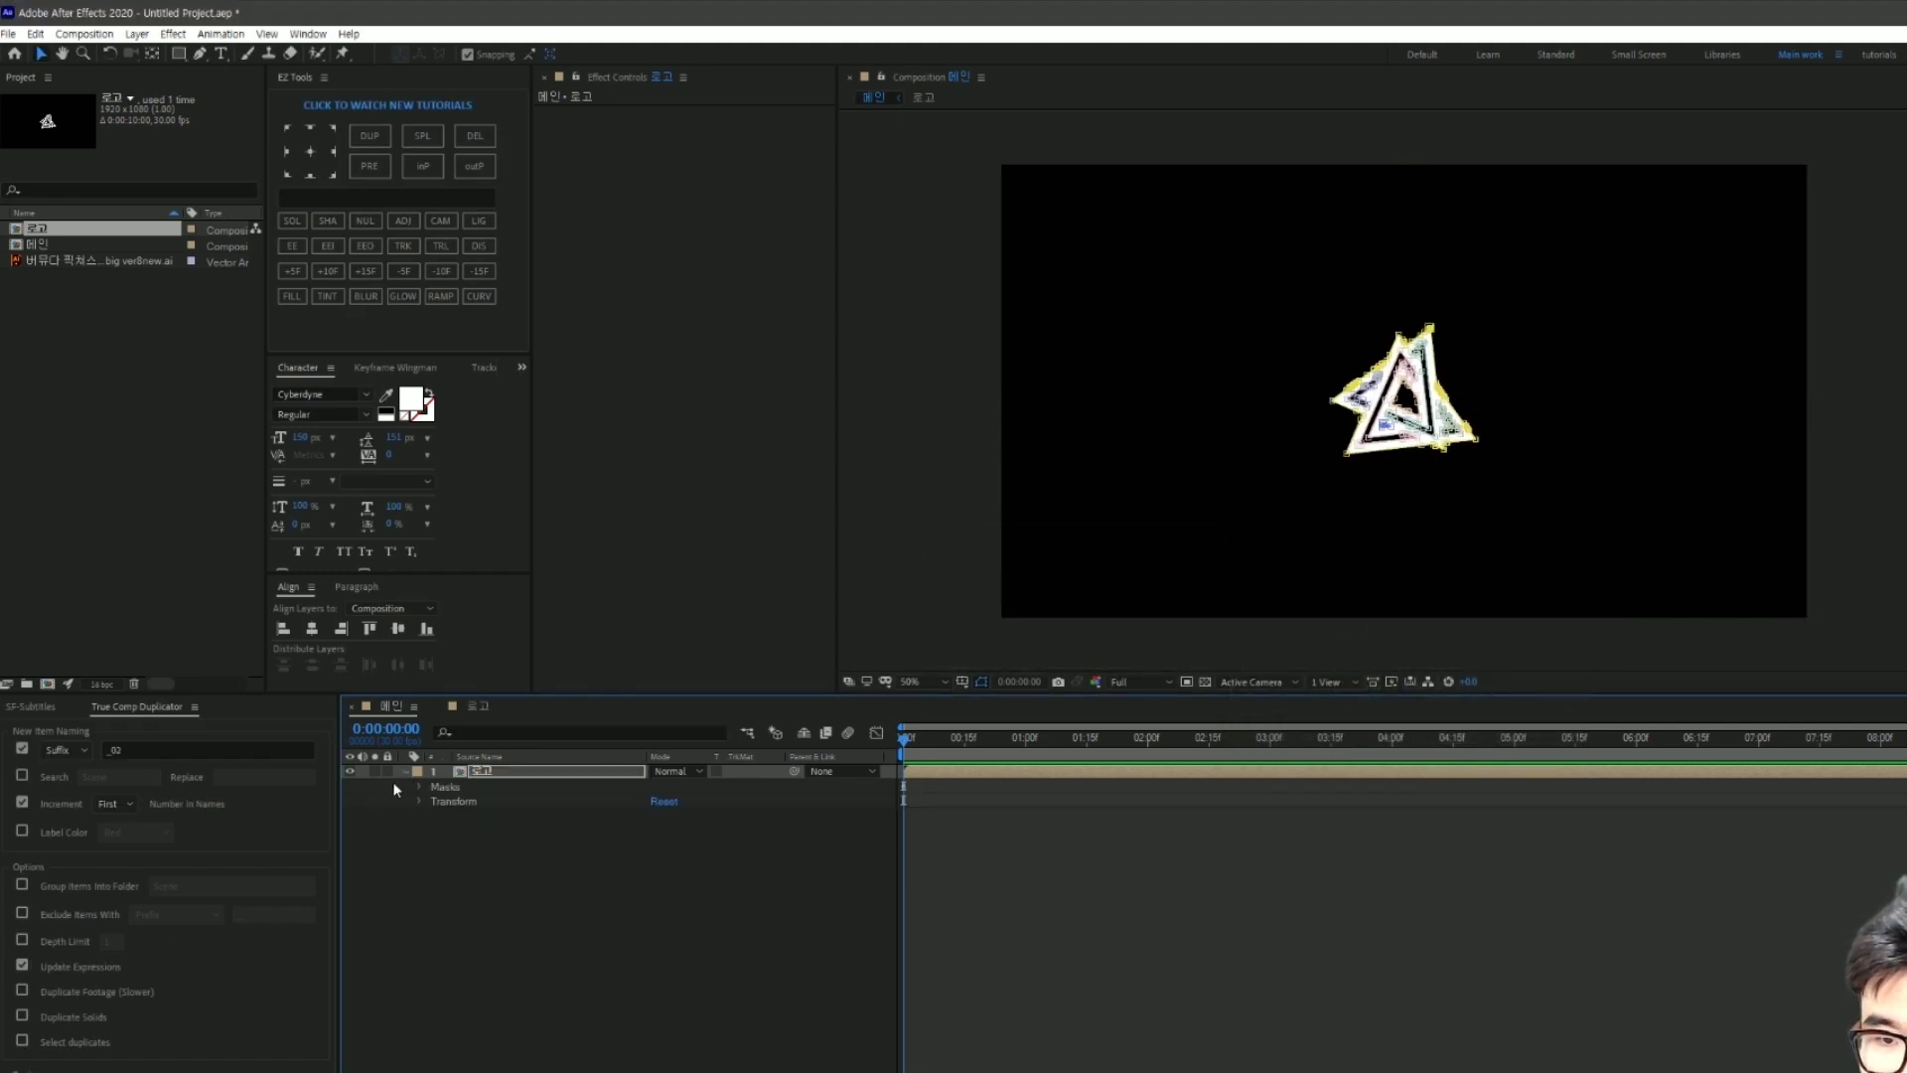
click(418, 788)
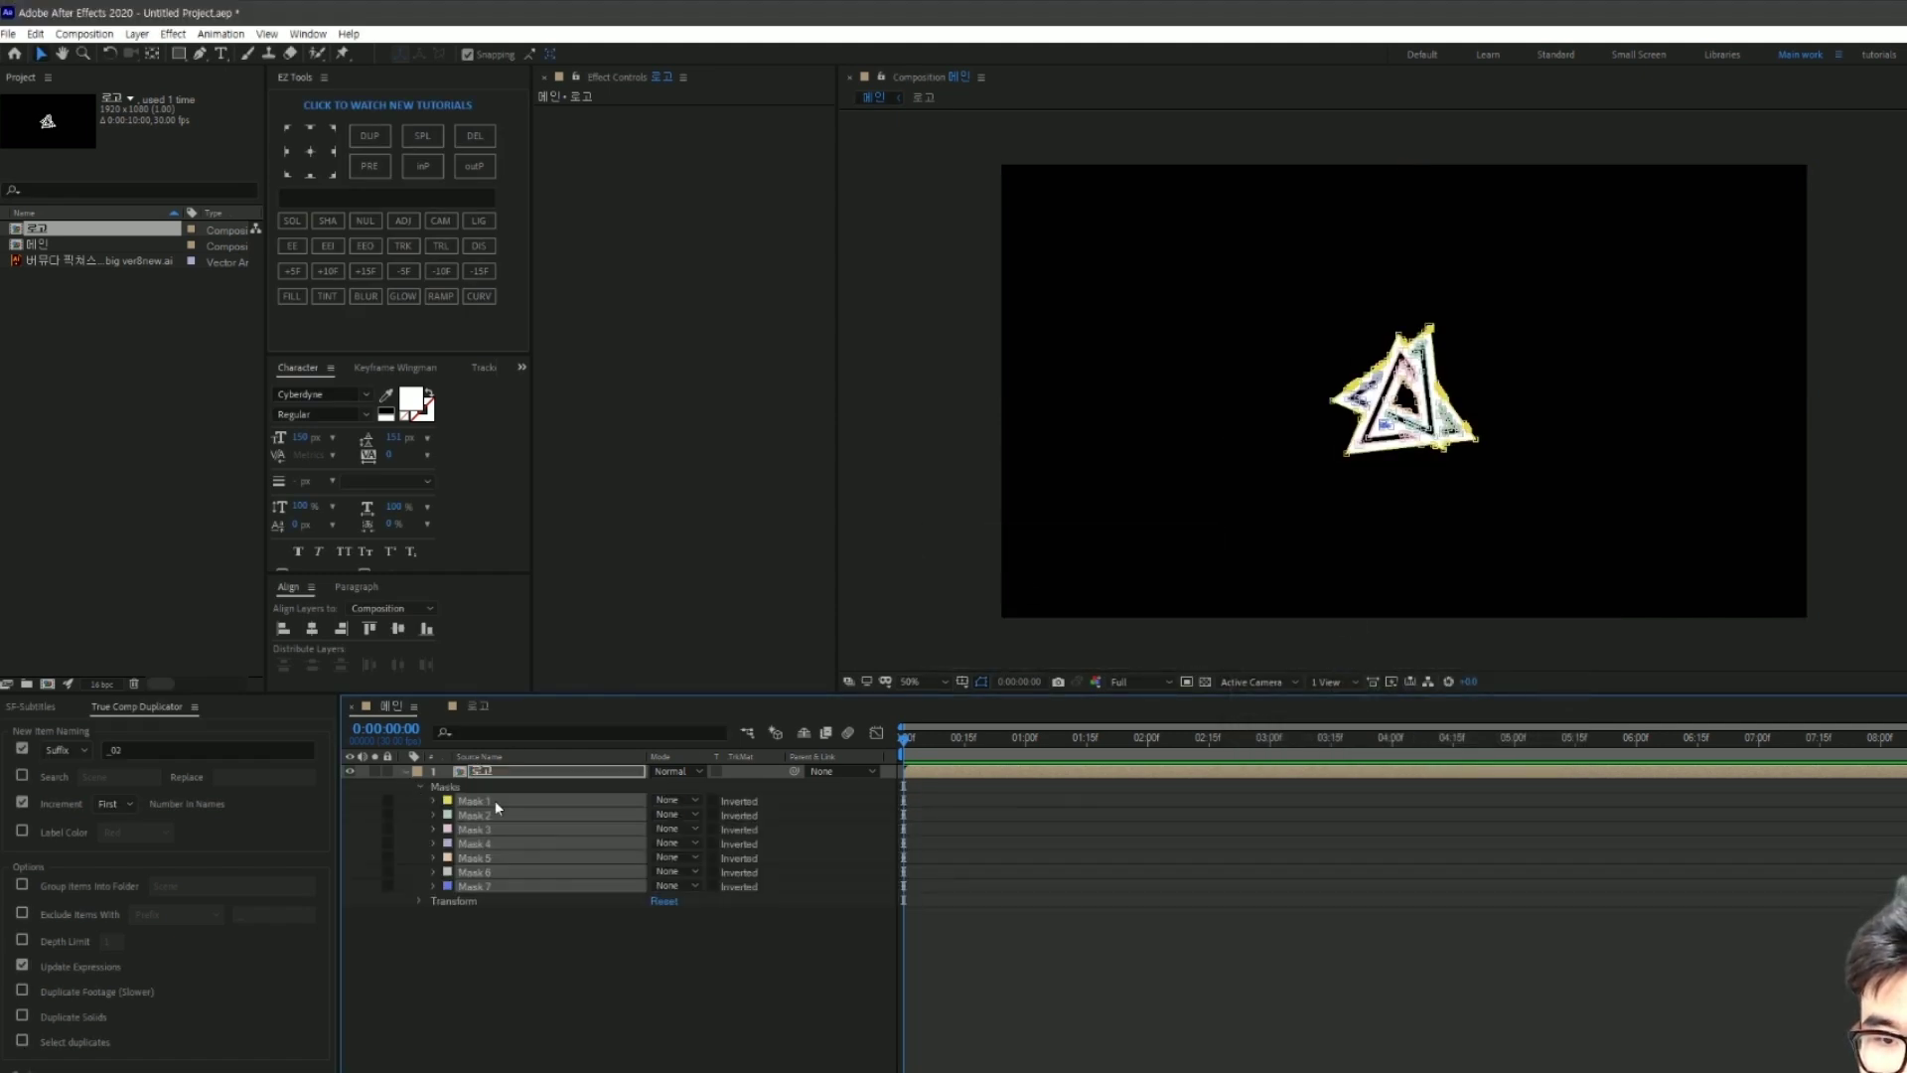
click(766, 988)
key(space)
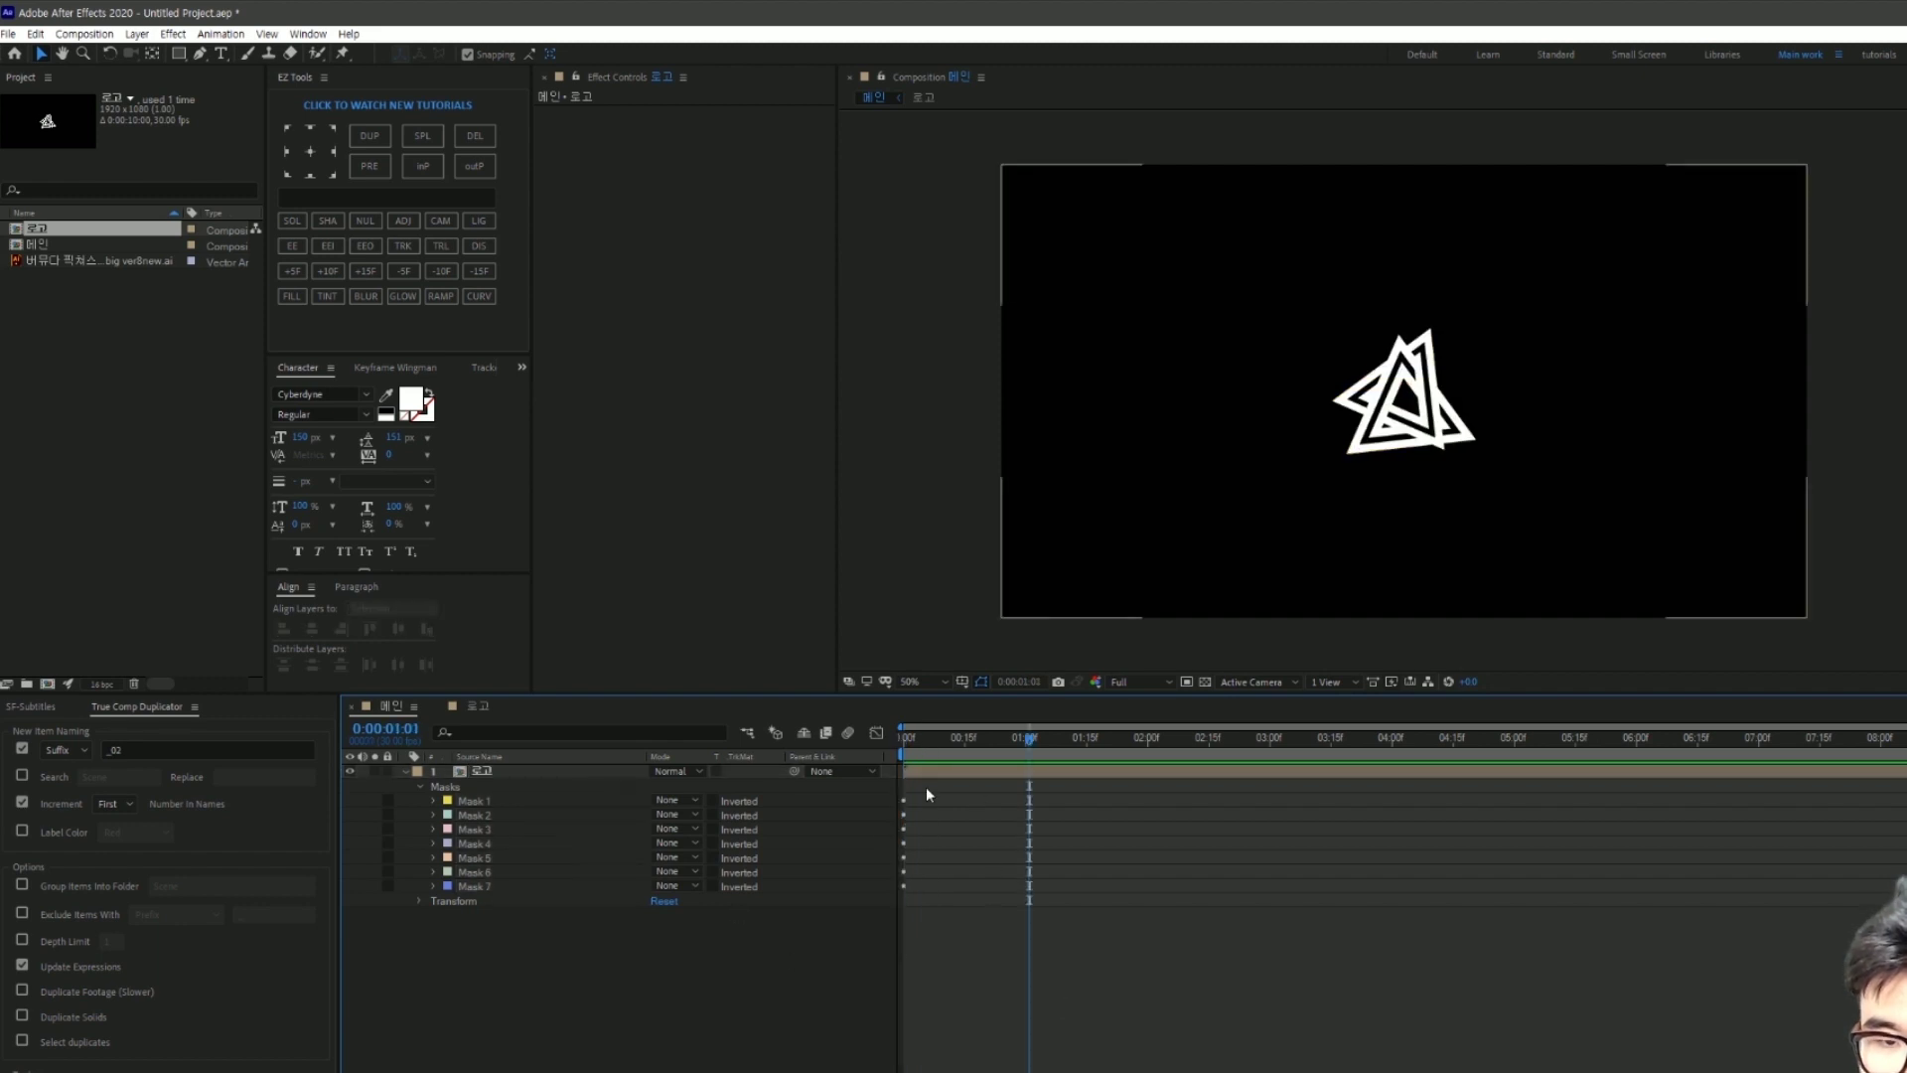
click(562, 771)
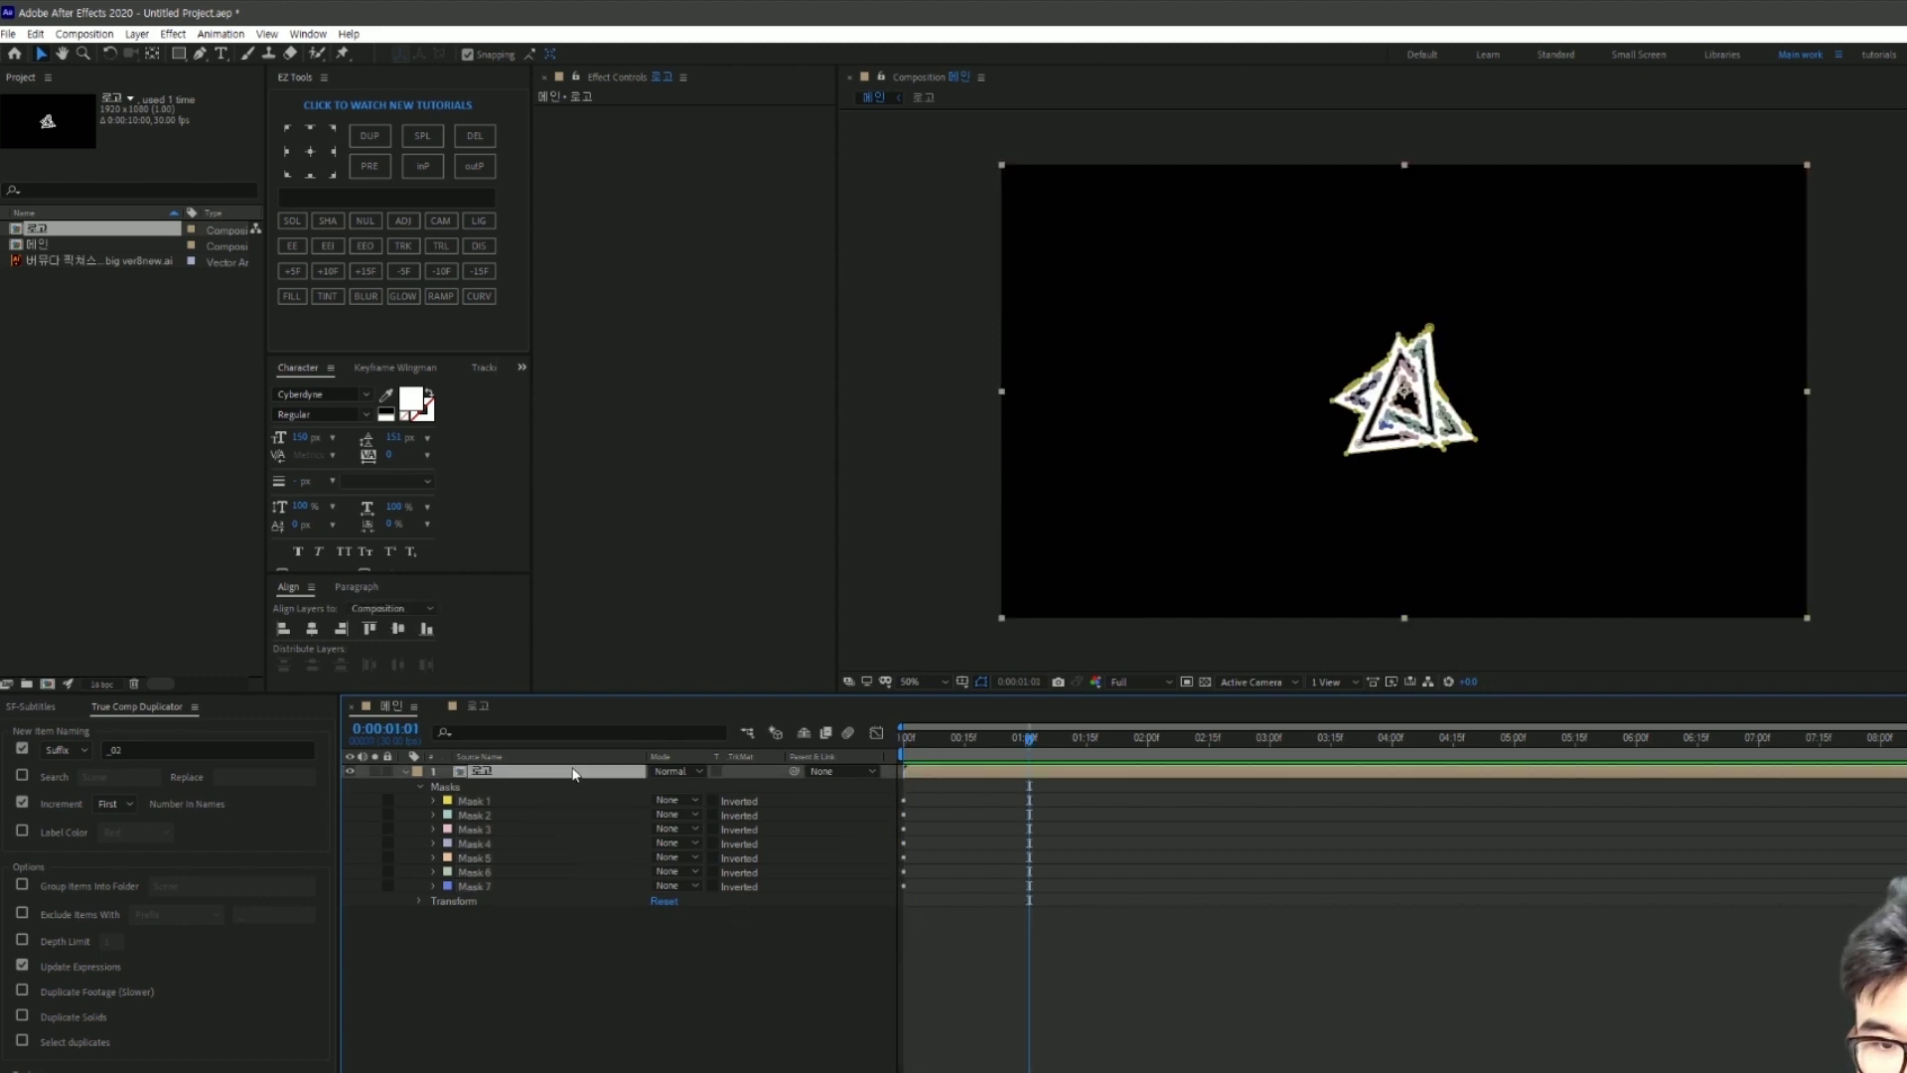
key(m)
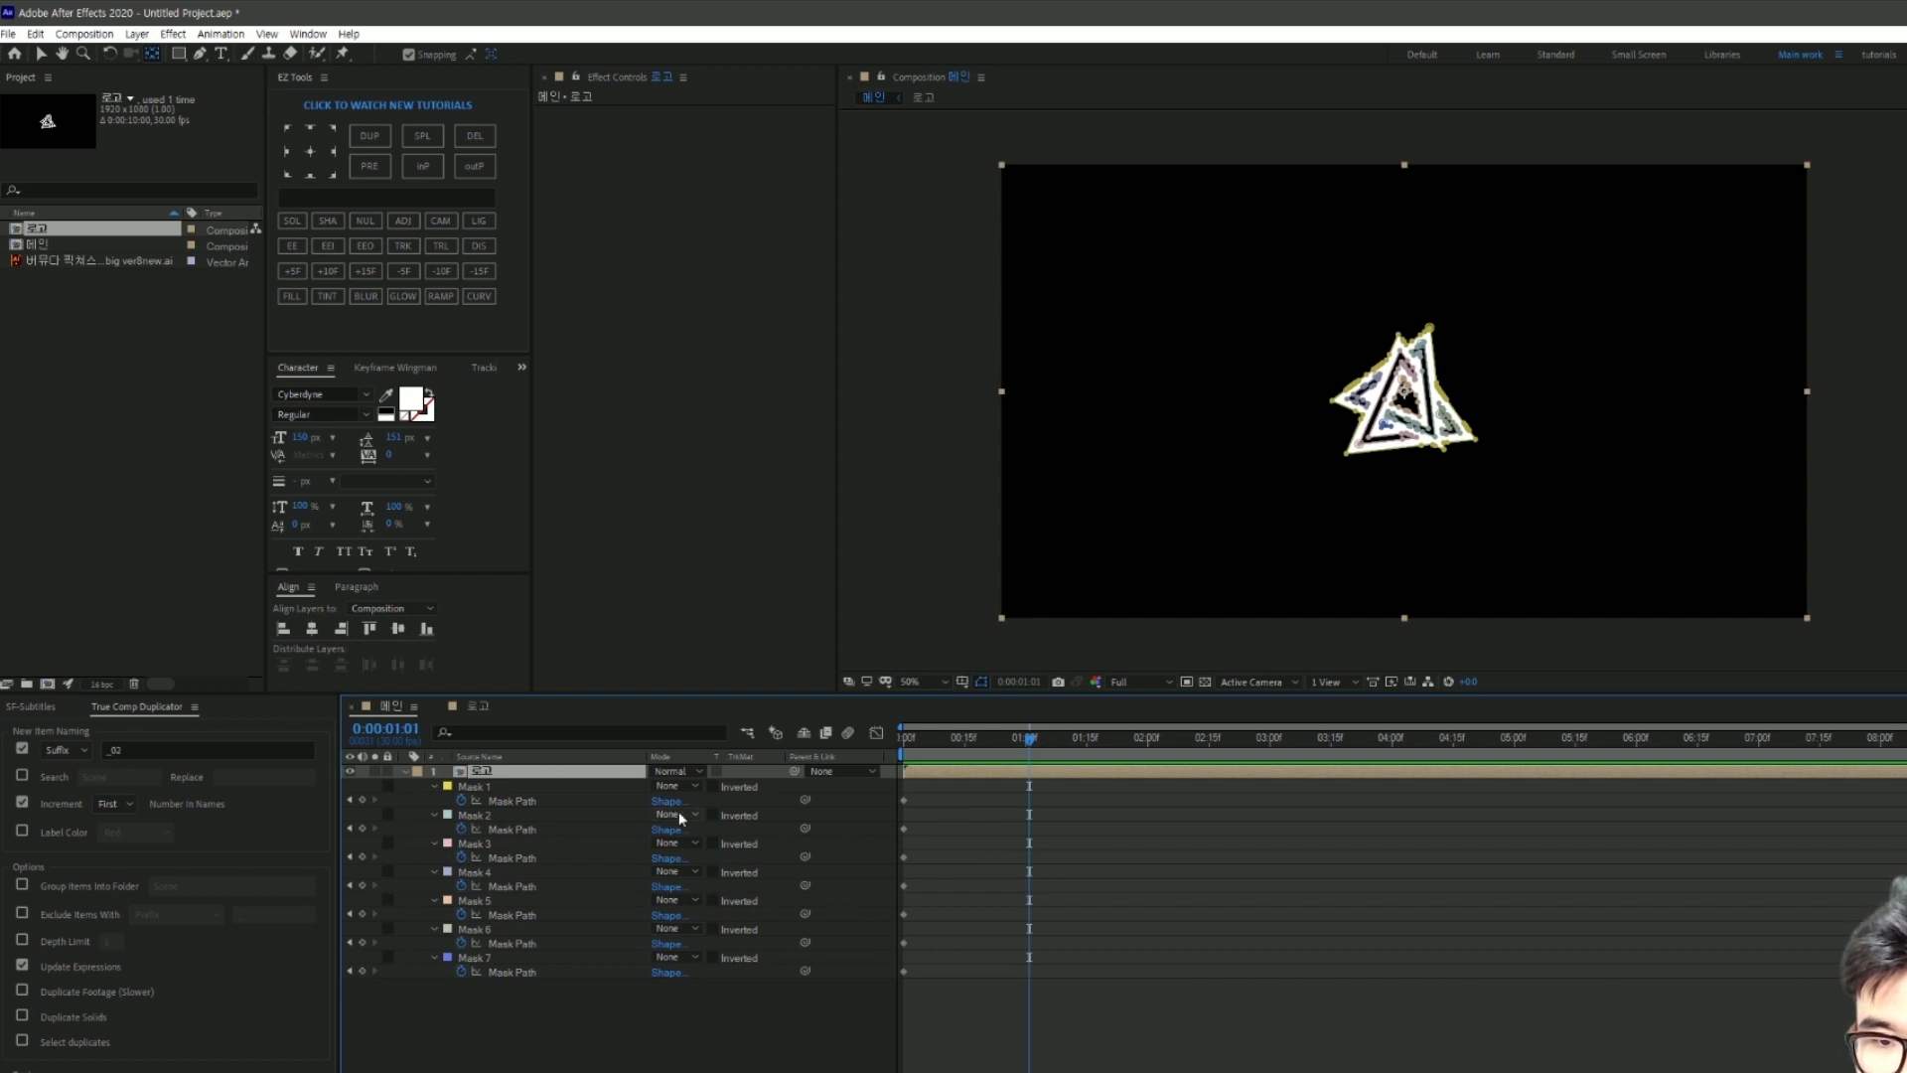
drag(1029, 737, 903, 736)
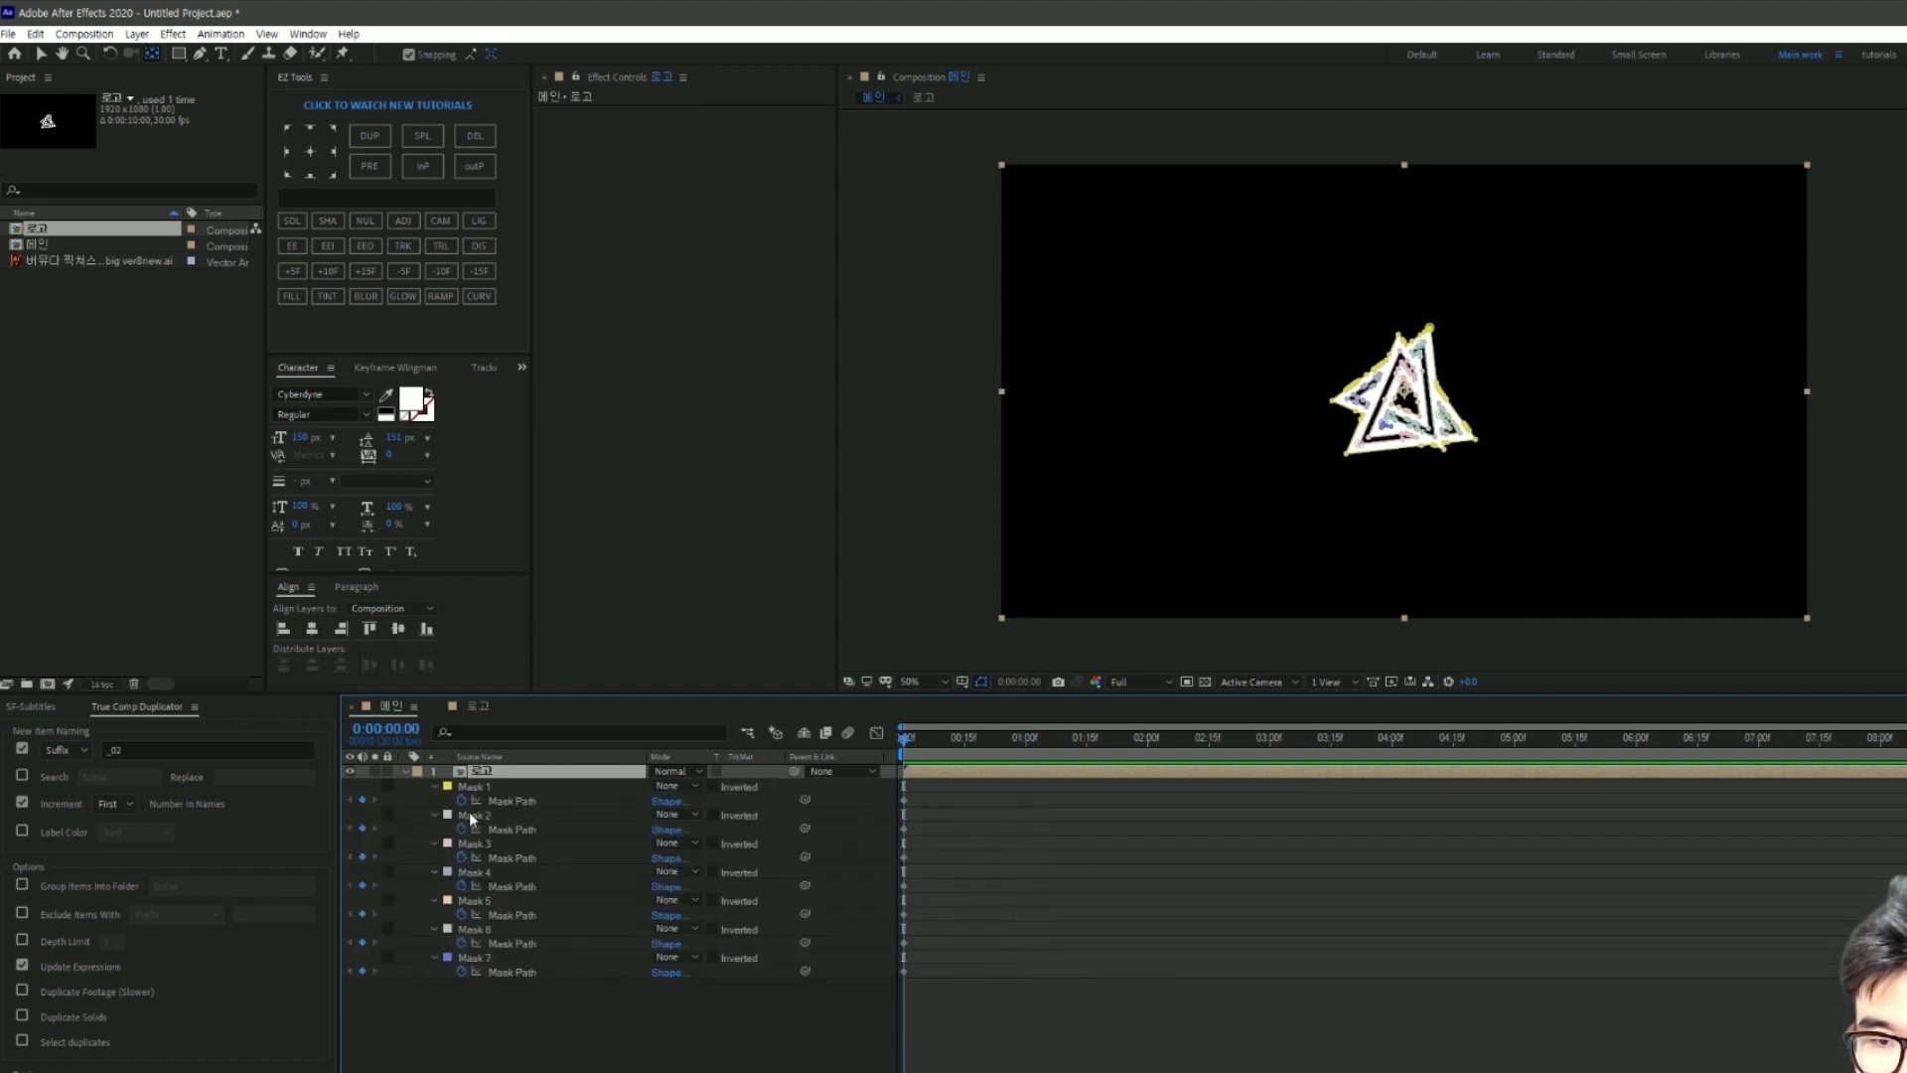
key(m)
click(497, 1051)
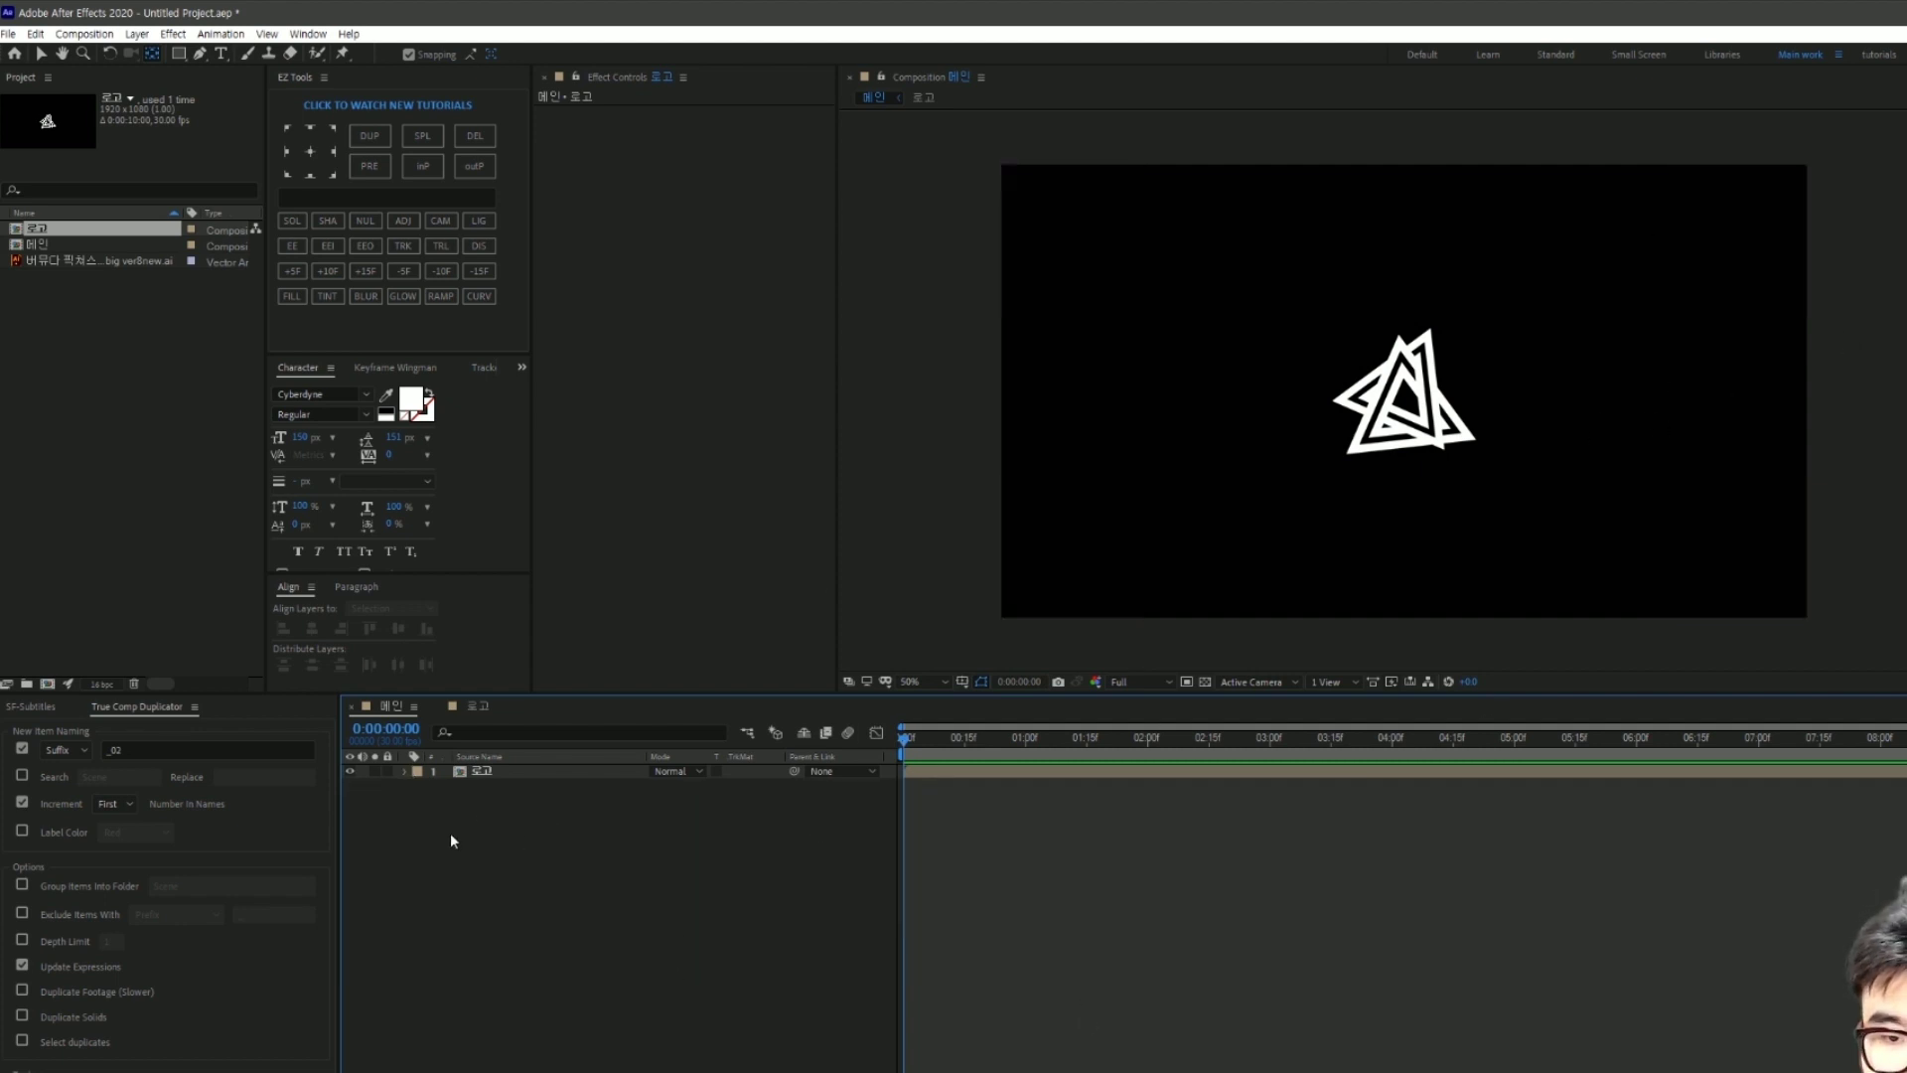
click(527, 771)
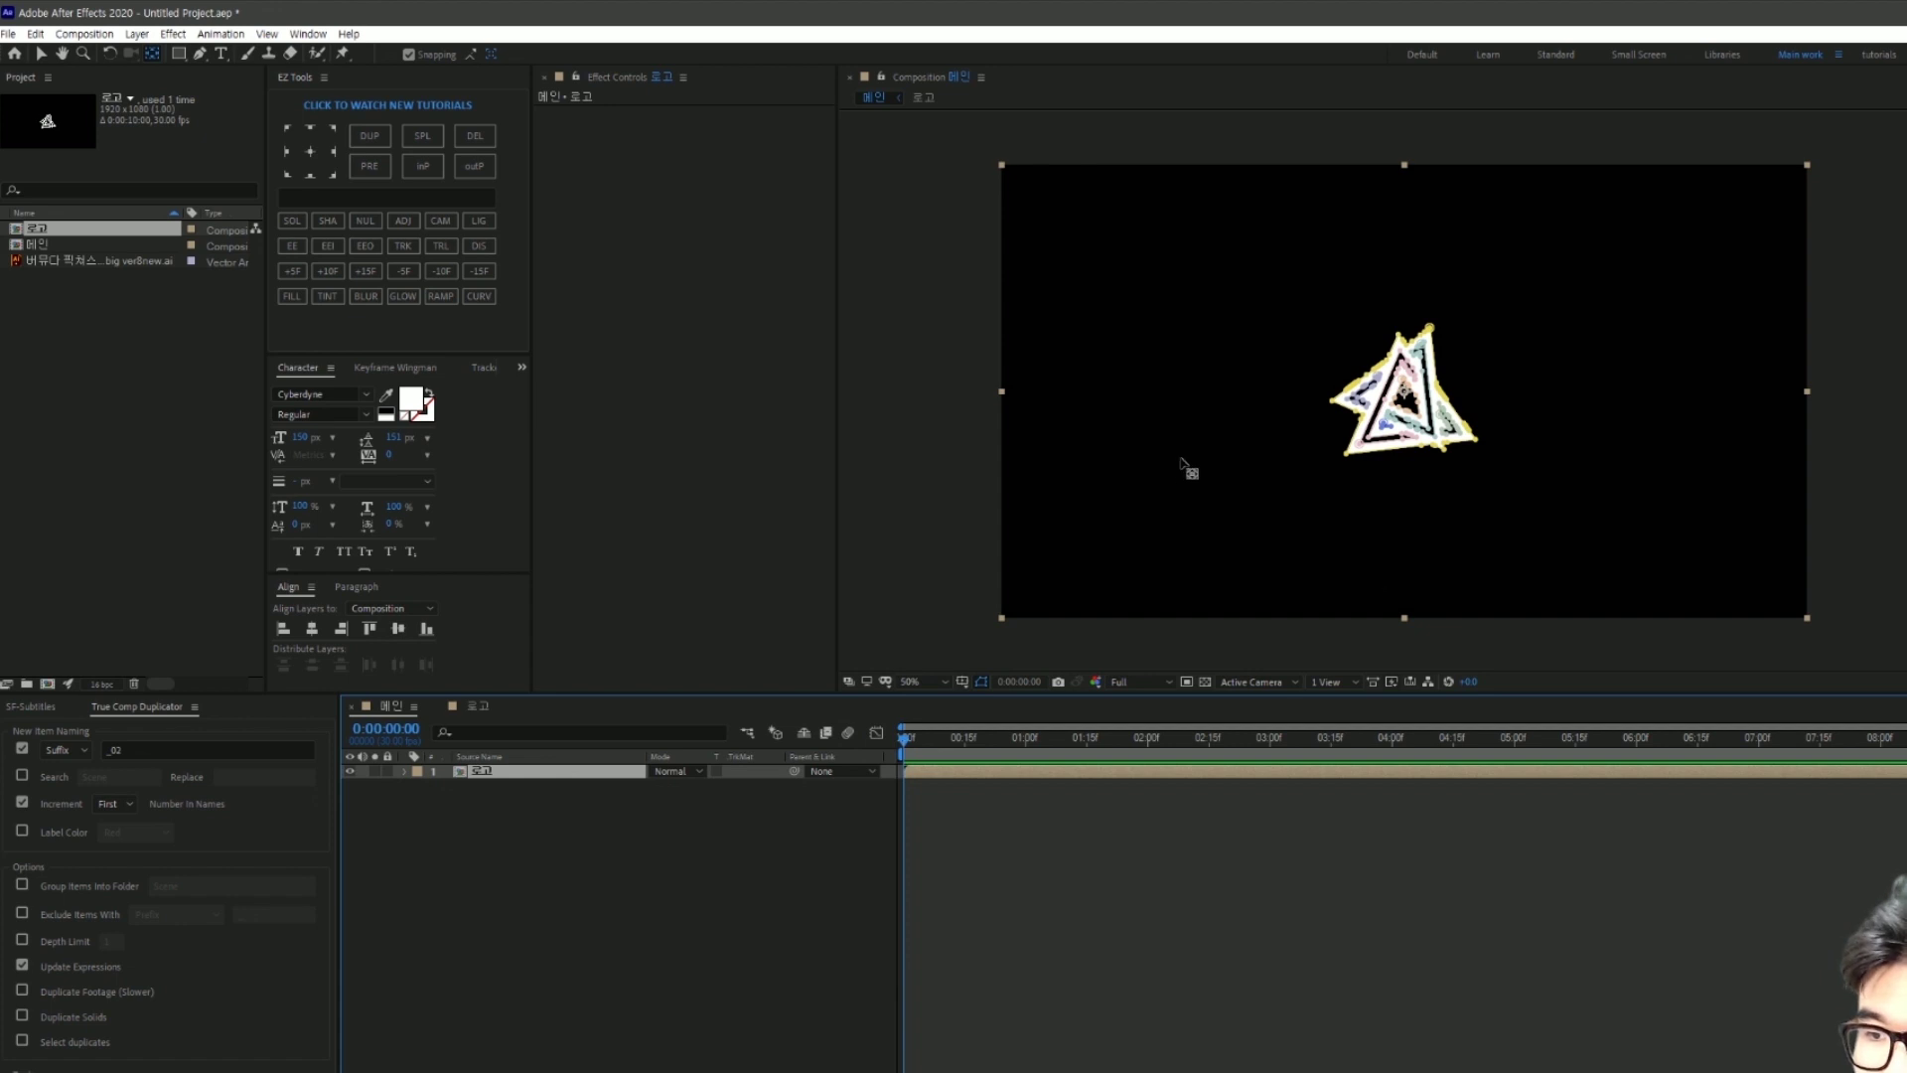
Step: Apply the Saber effect to the 로고 layer and choose its Green Energy preset
key(ctrl+space)
text(sa)
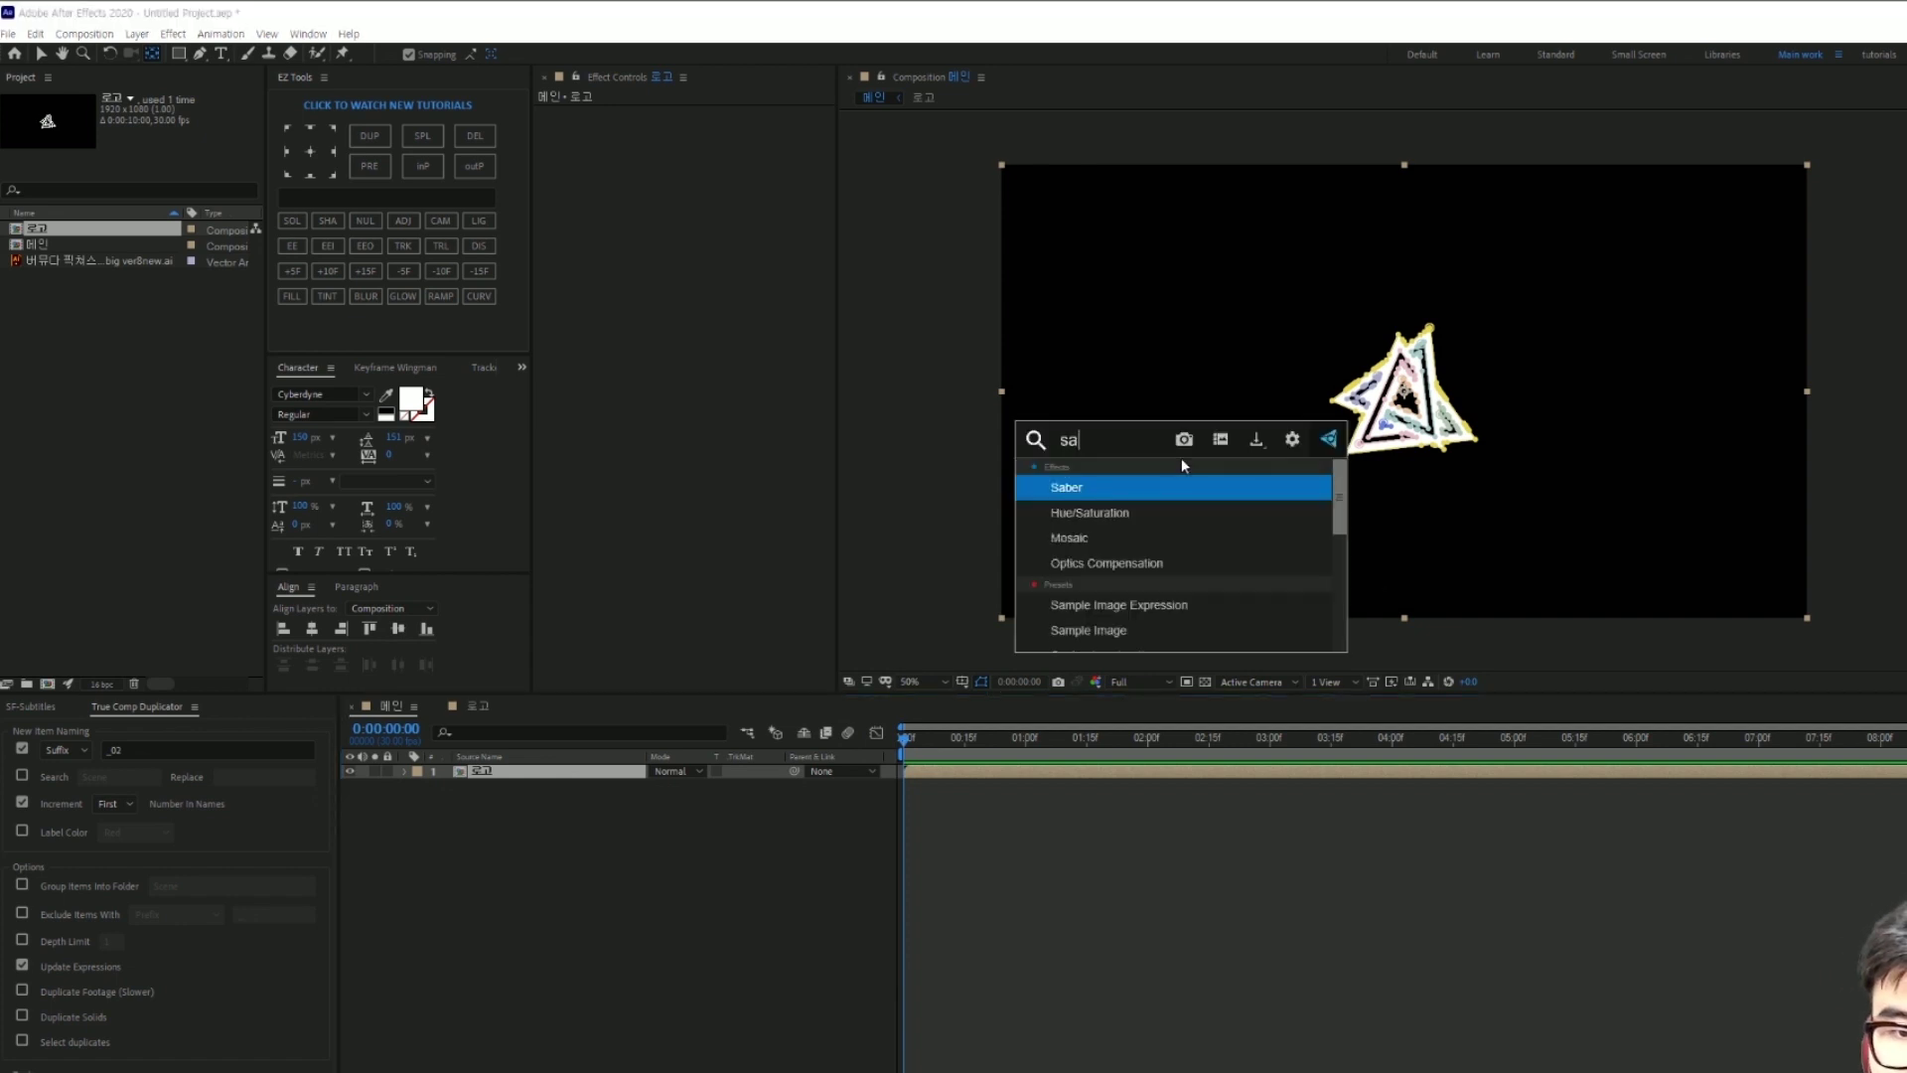
text(ber)
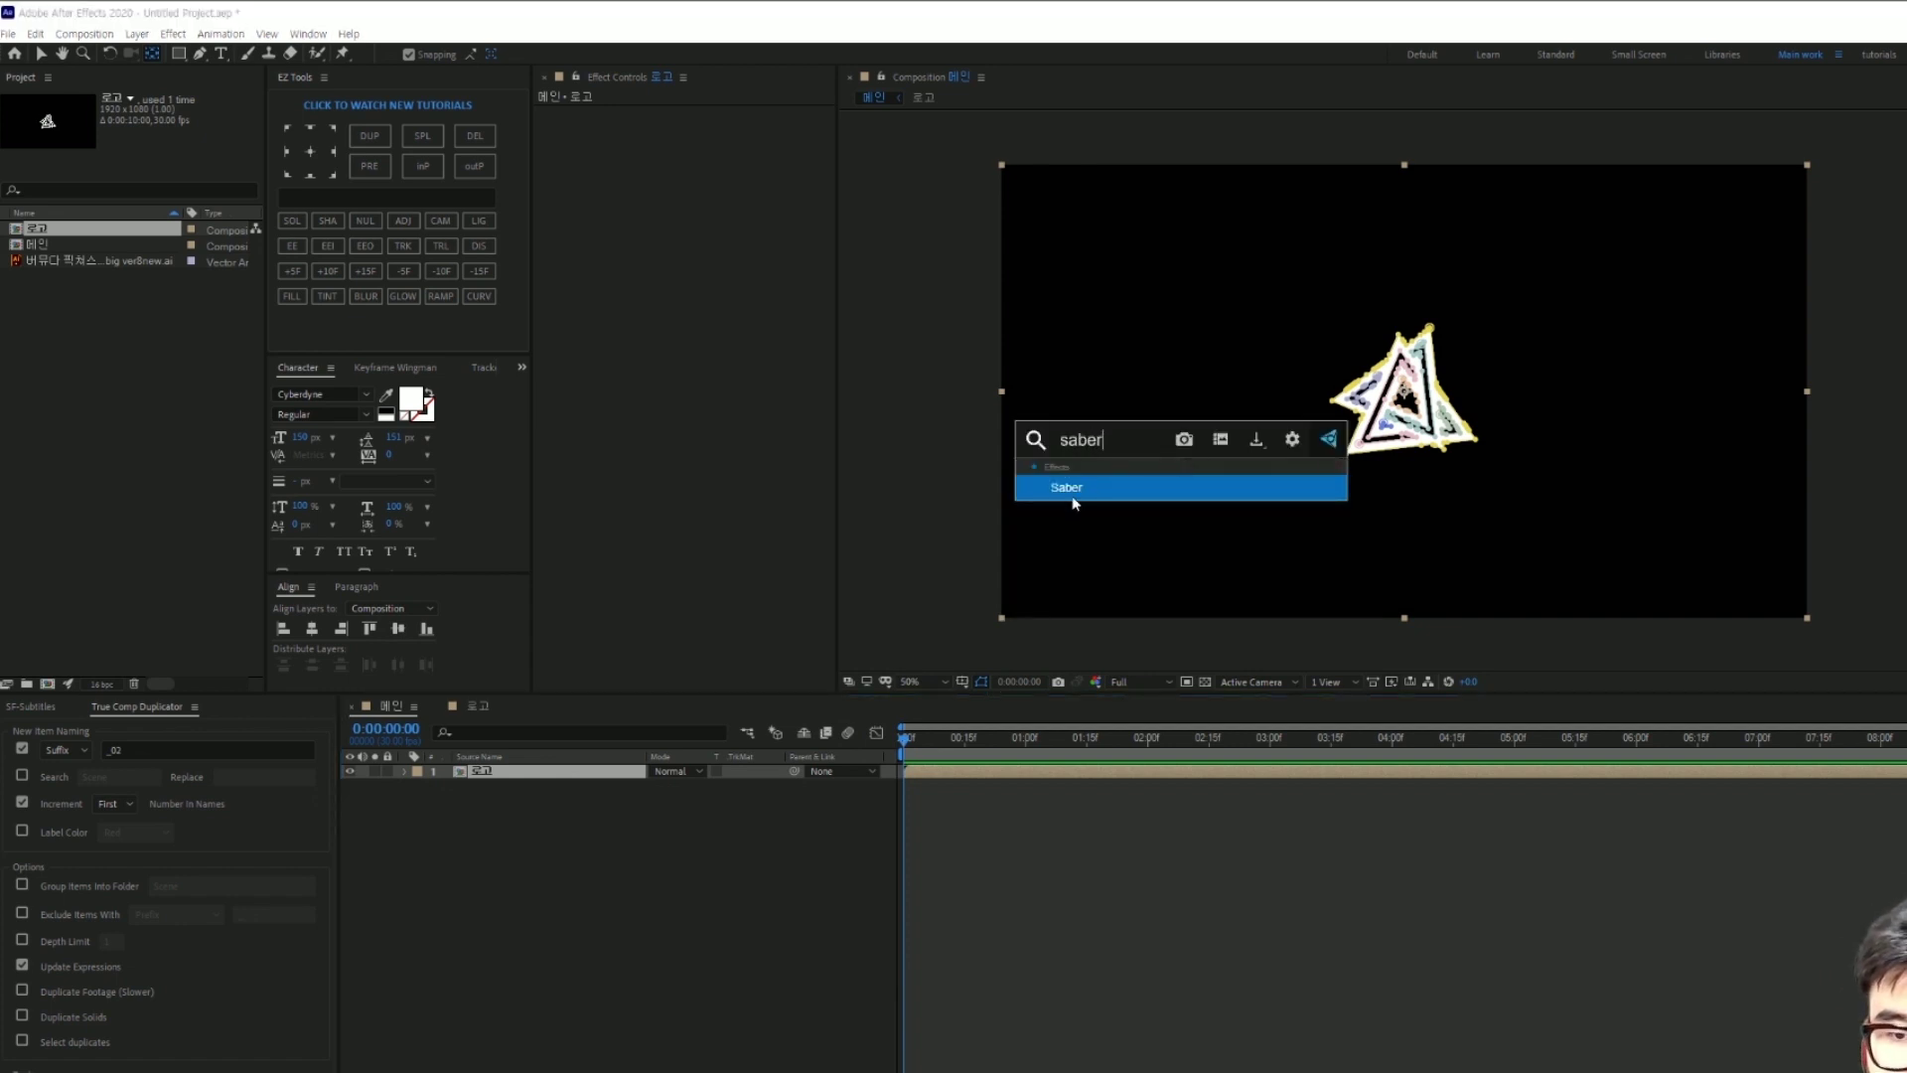
click(1072, 498)
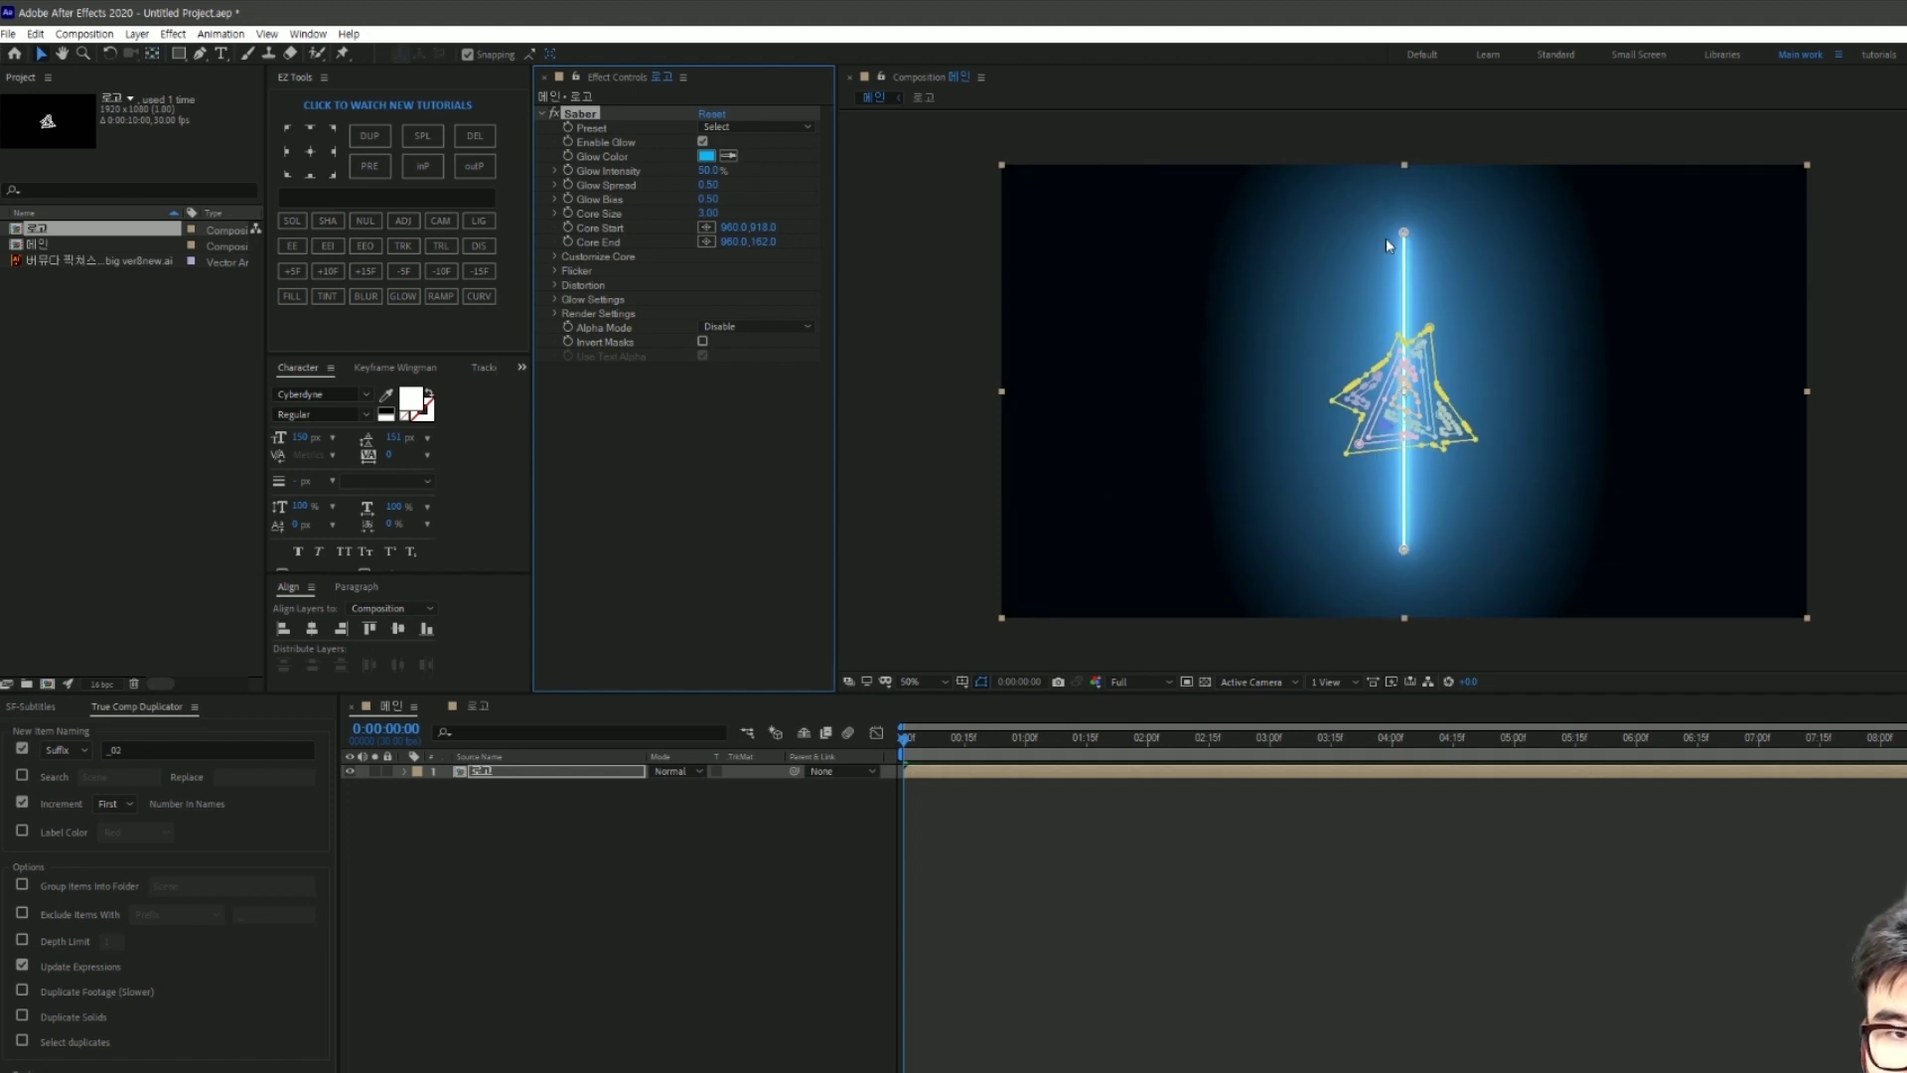
click(570, 776)
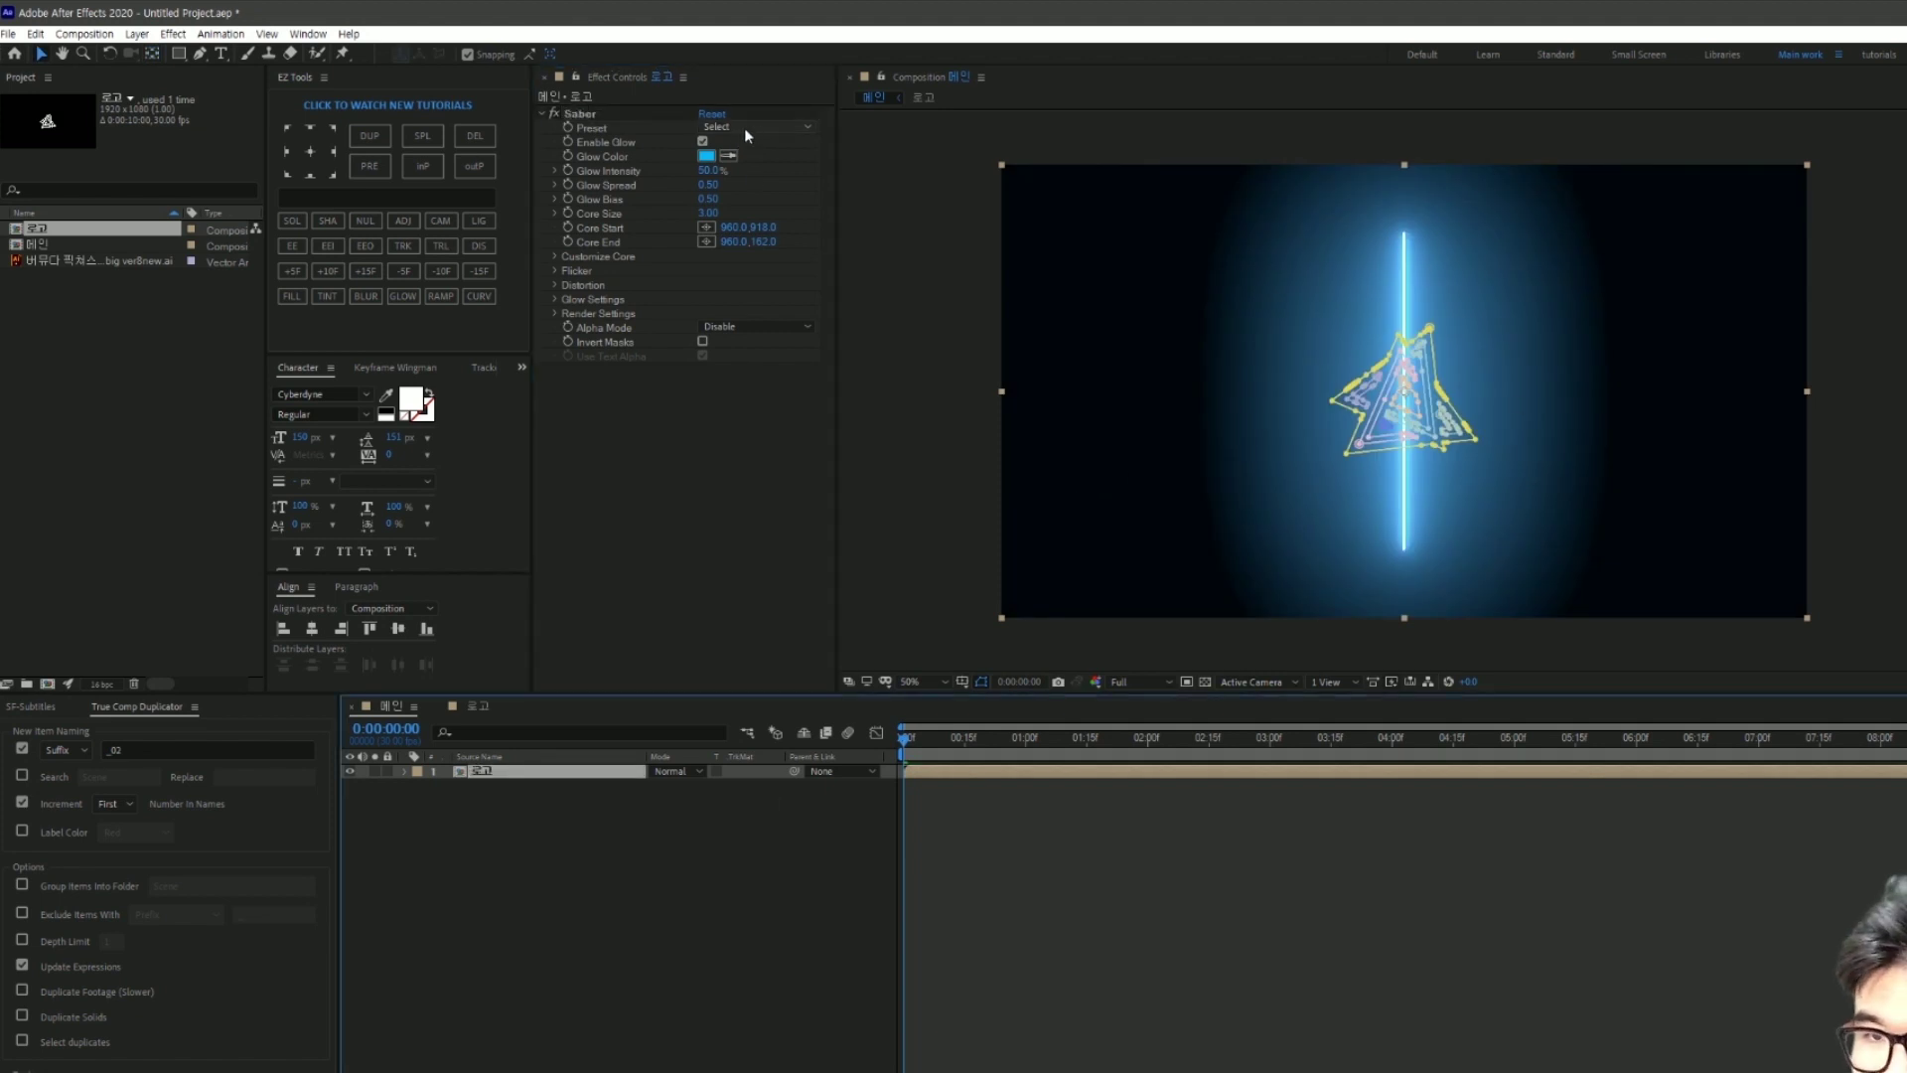
click(755, 128)
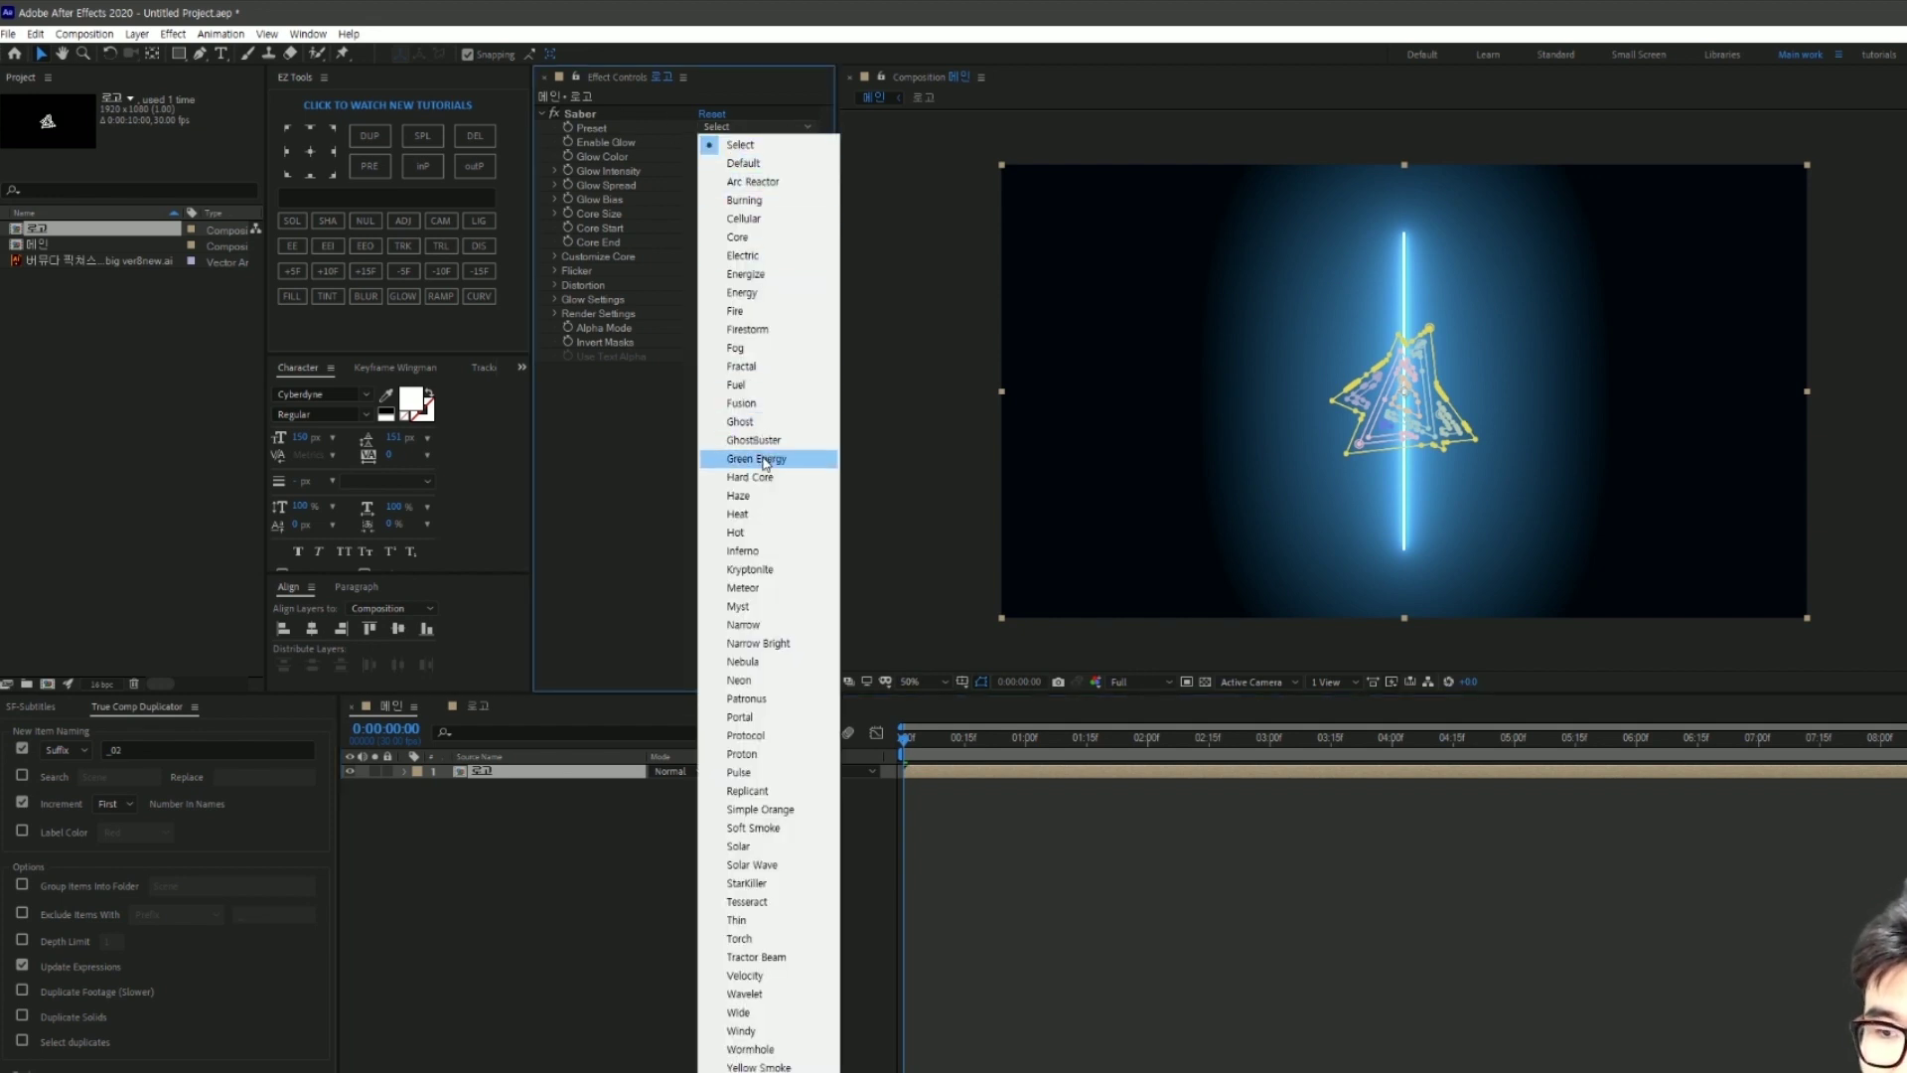
click(764, 459)
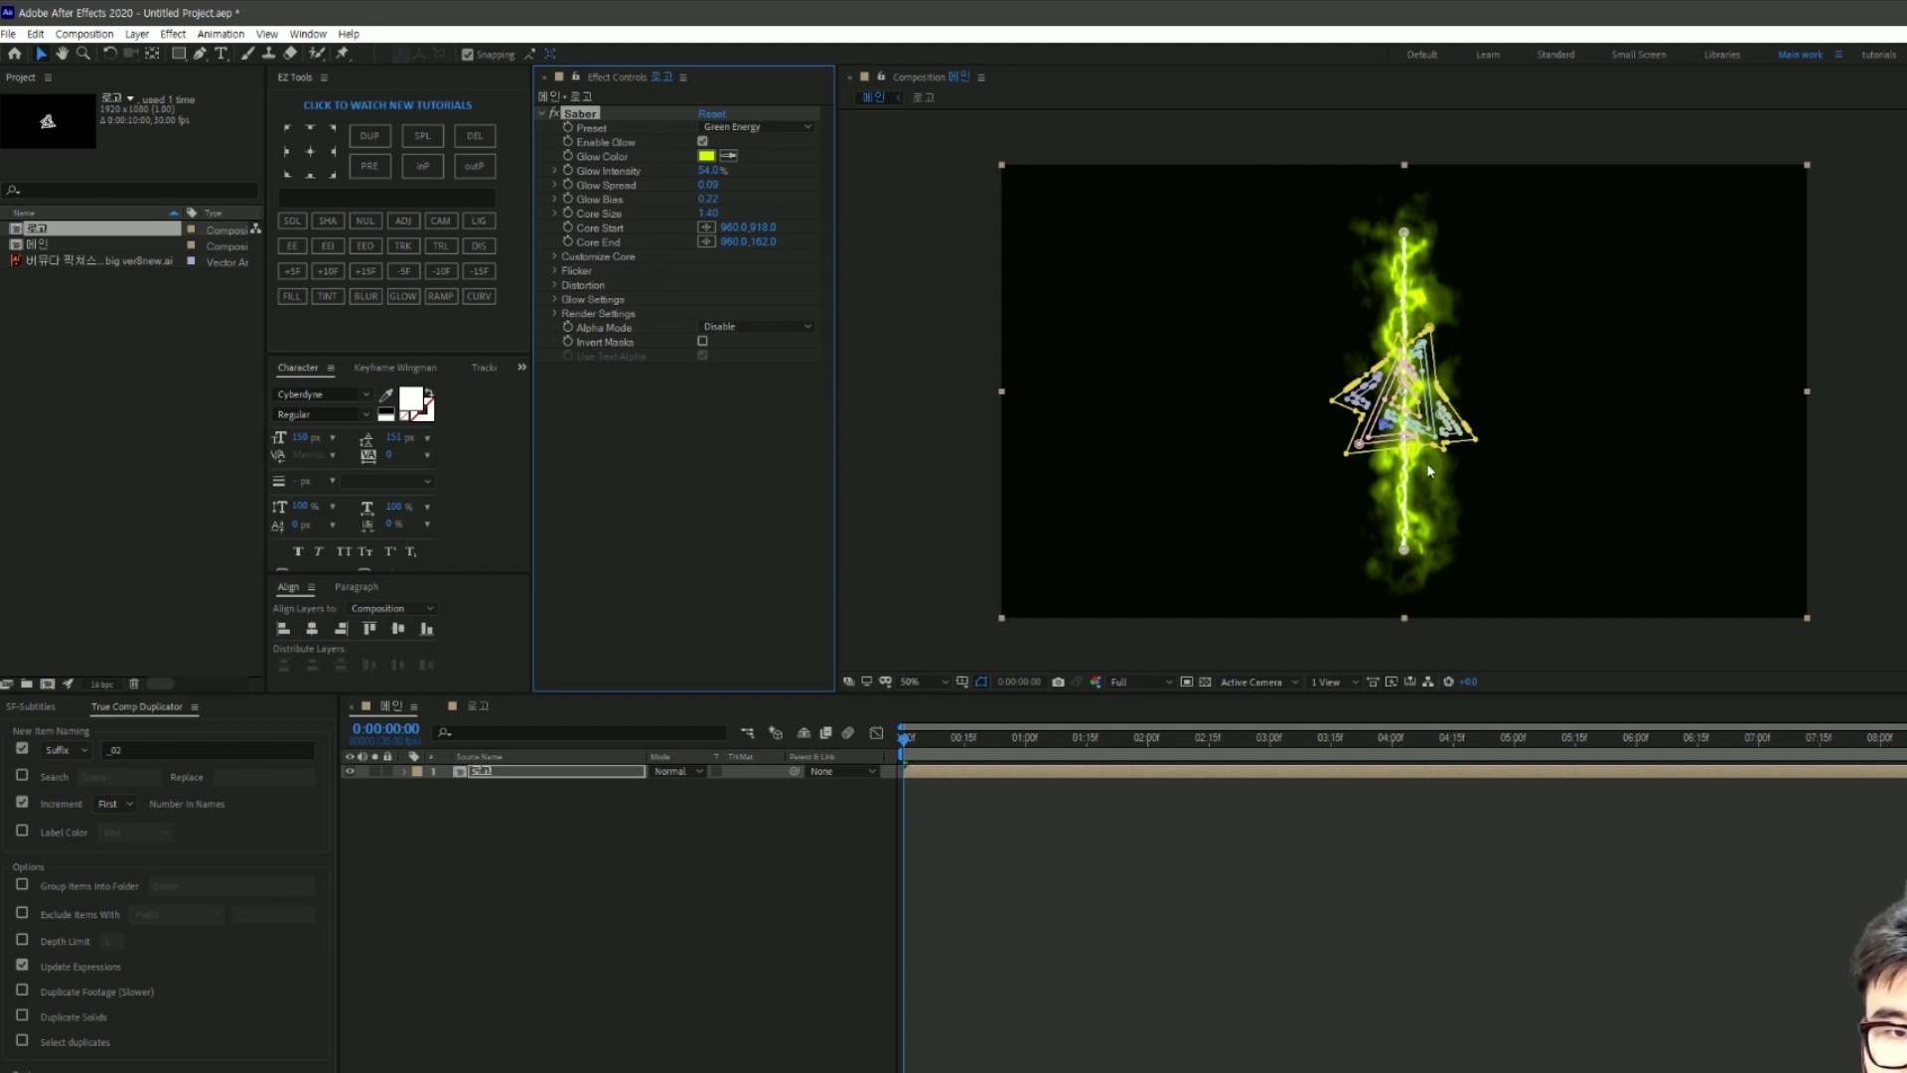
click(556, 257)
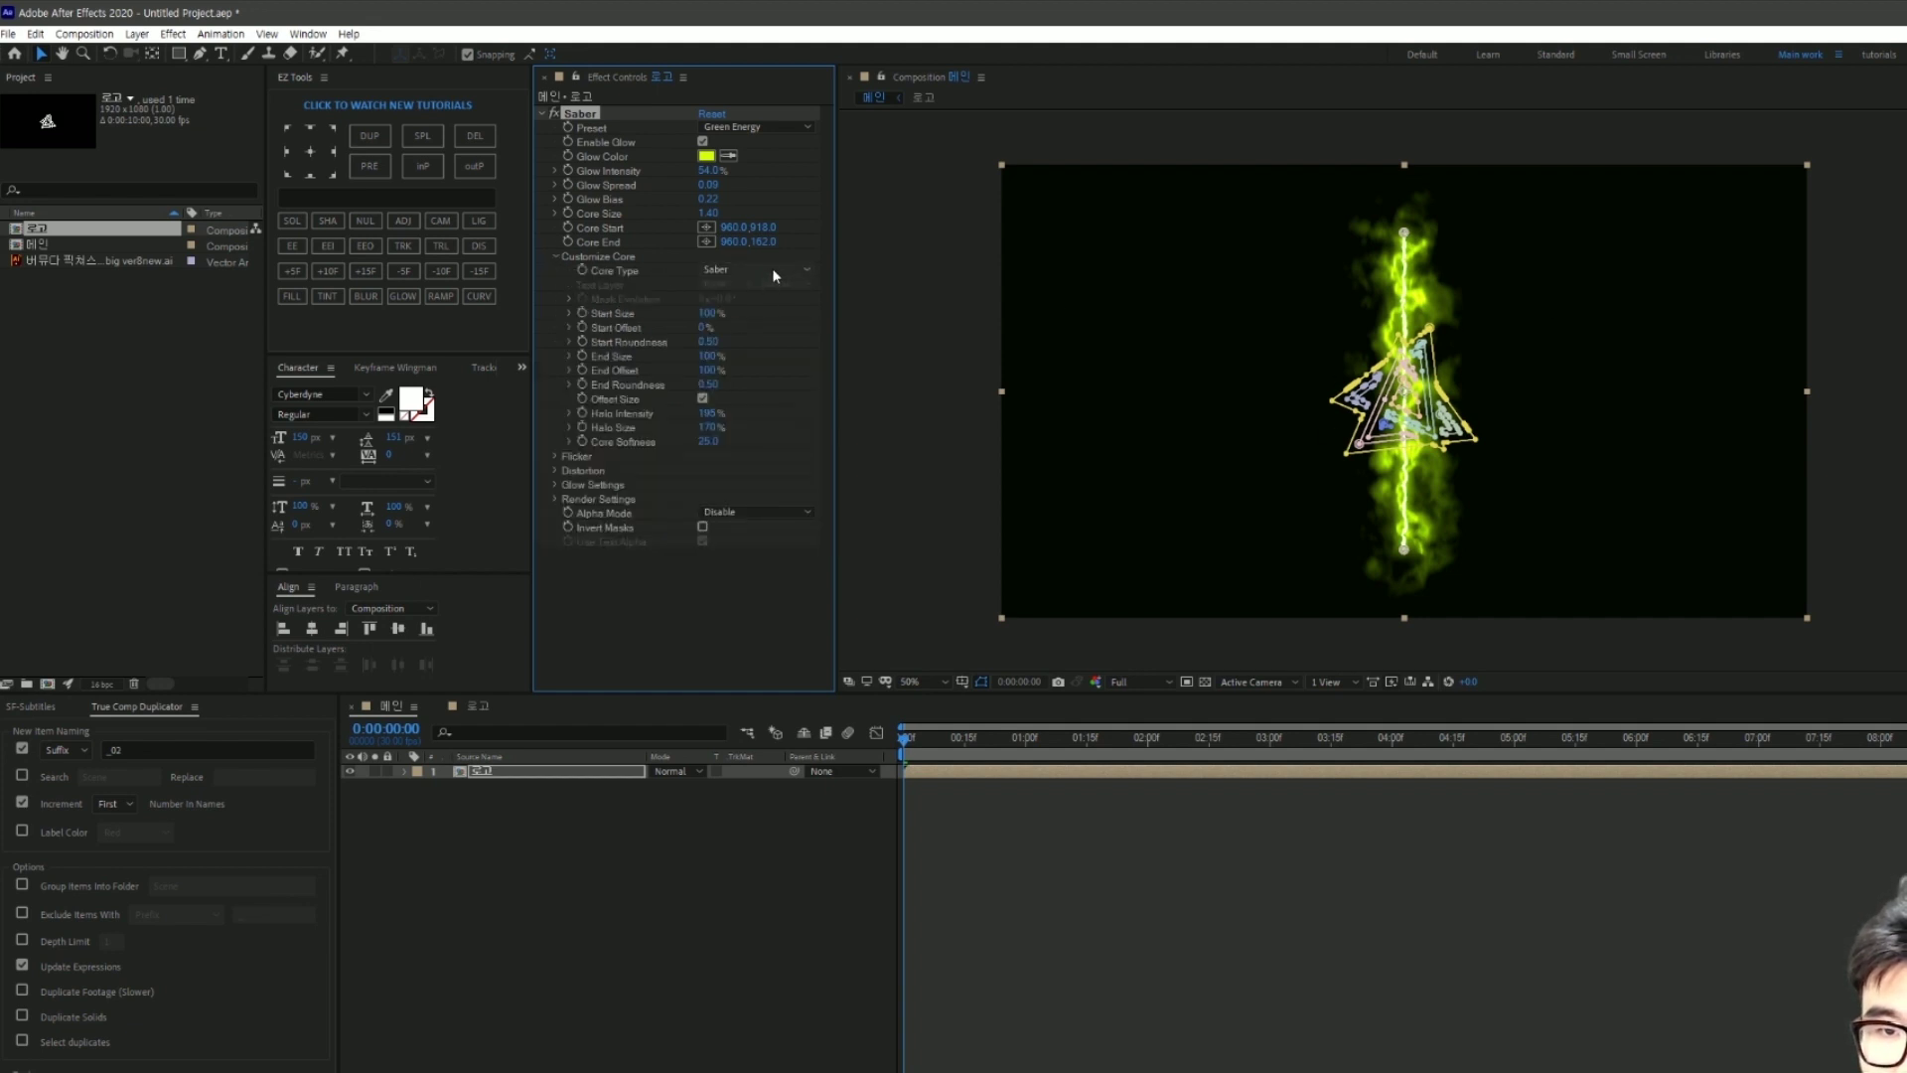
Step: Set Saber's Core Type to Layer Masks
click(760, 270)
click(765, 306)
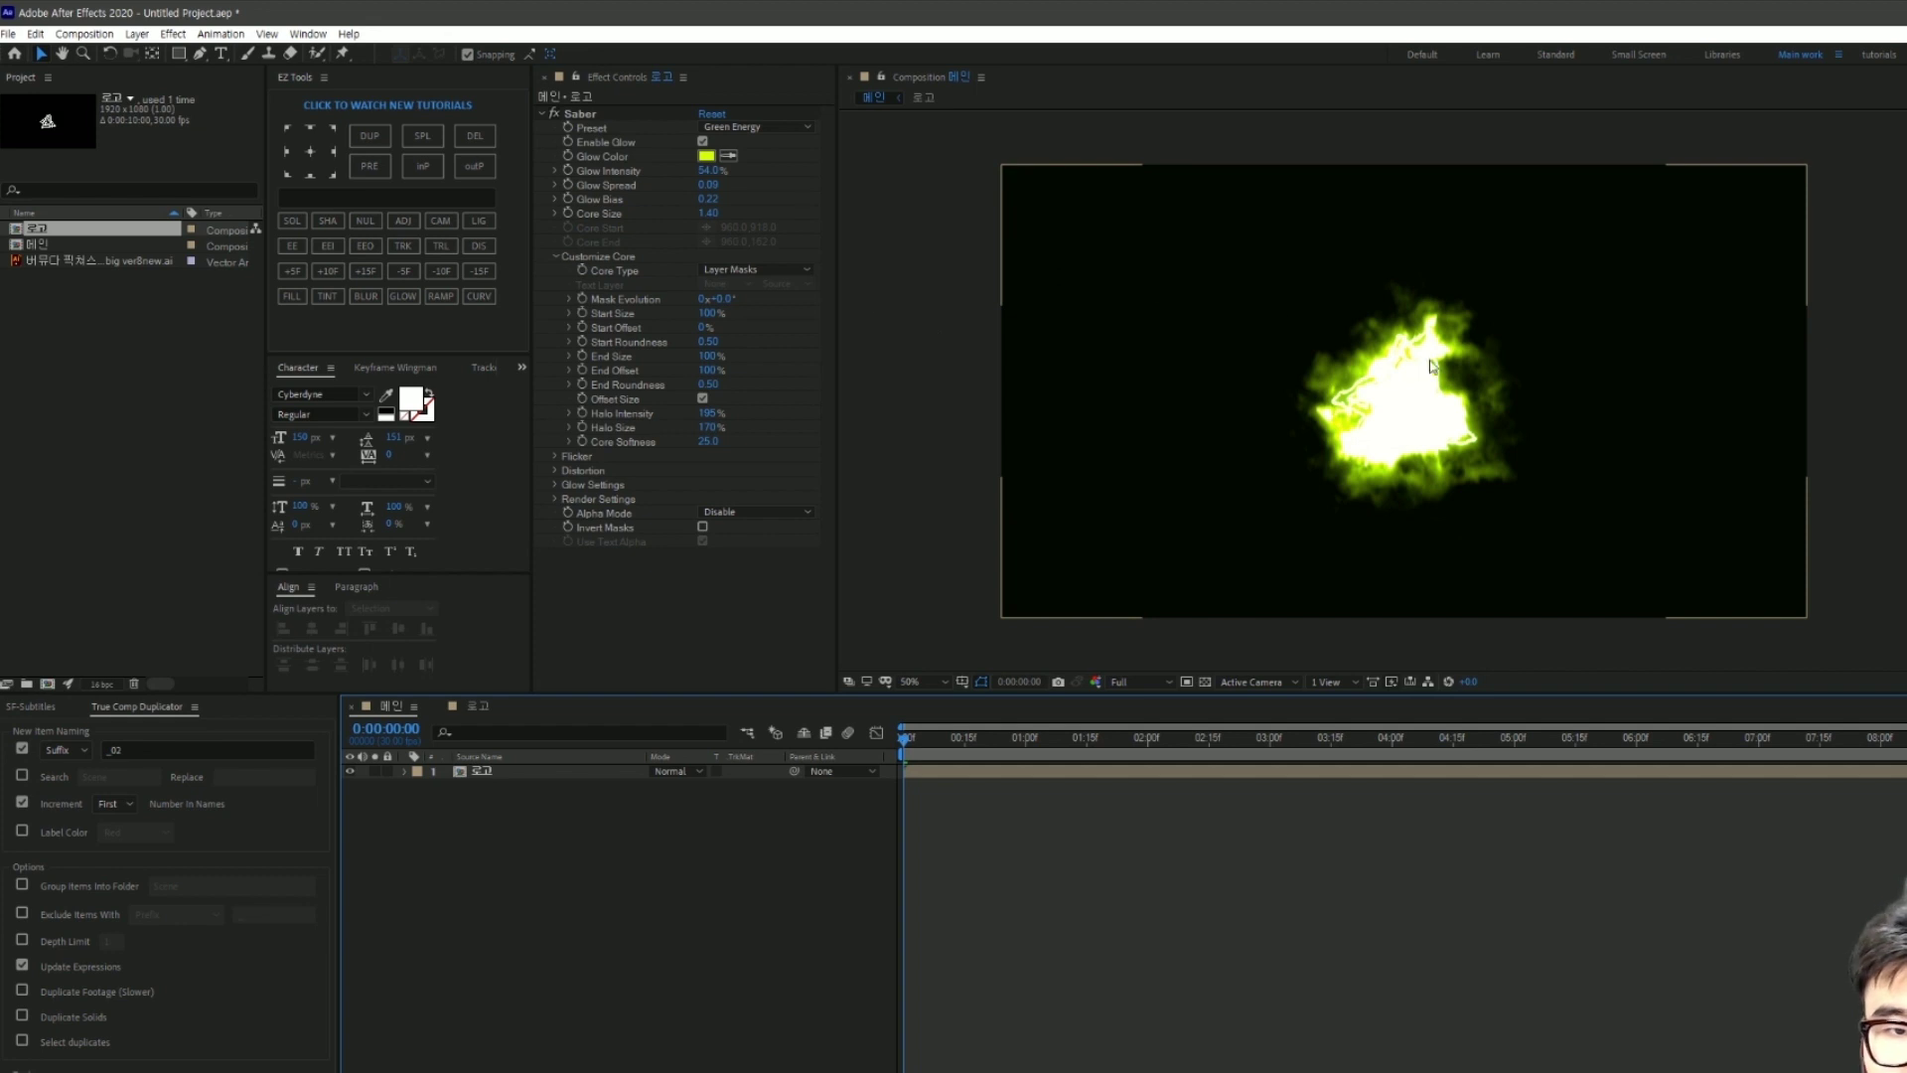
scroll(1411, 383, up, 2)
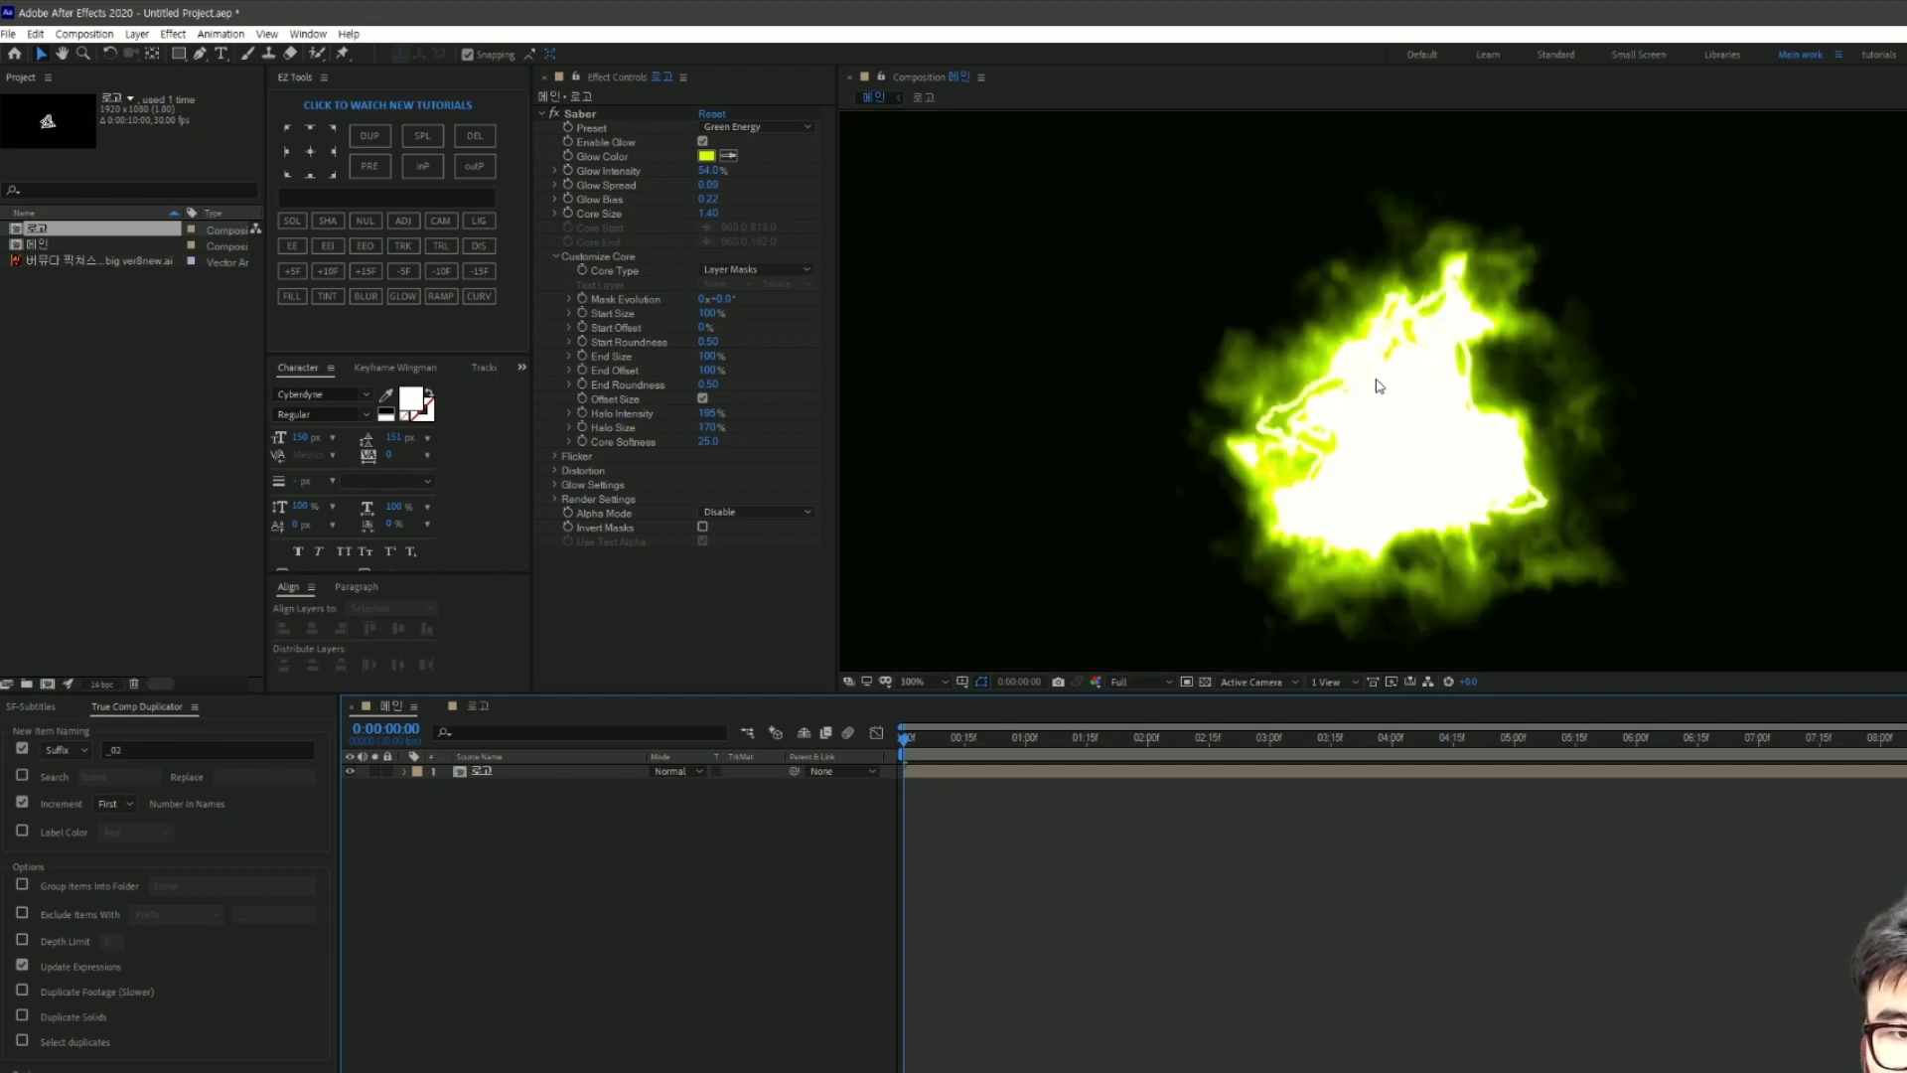
Step: Enter Core Size 1.00 and Glow Bias 0.05 for the Saber effect
click(707, 213)
text(1)
key(Return)
click(1474, 828)
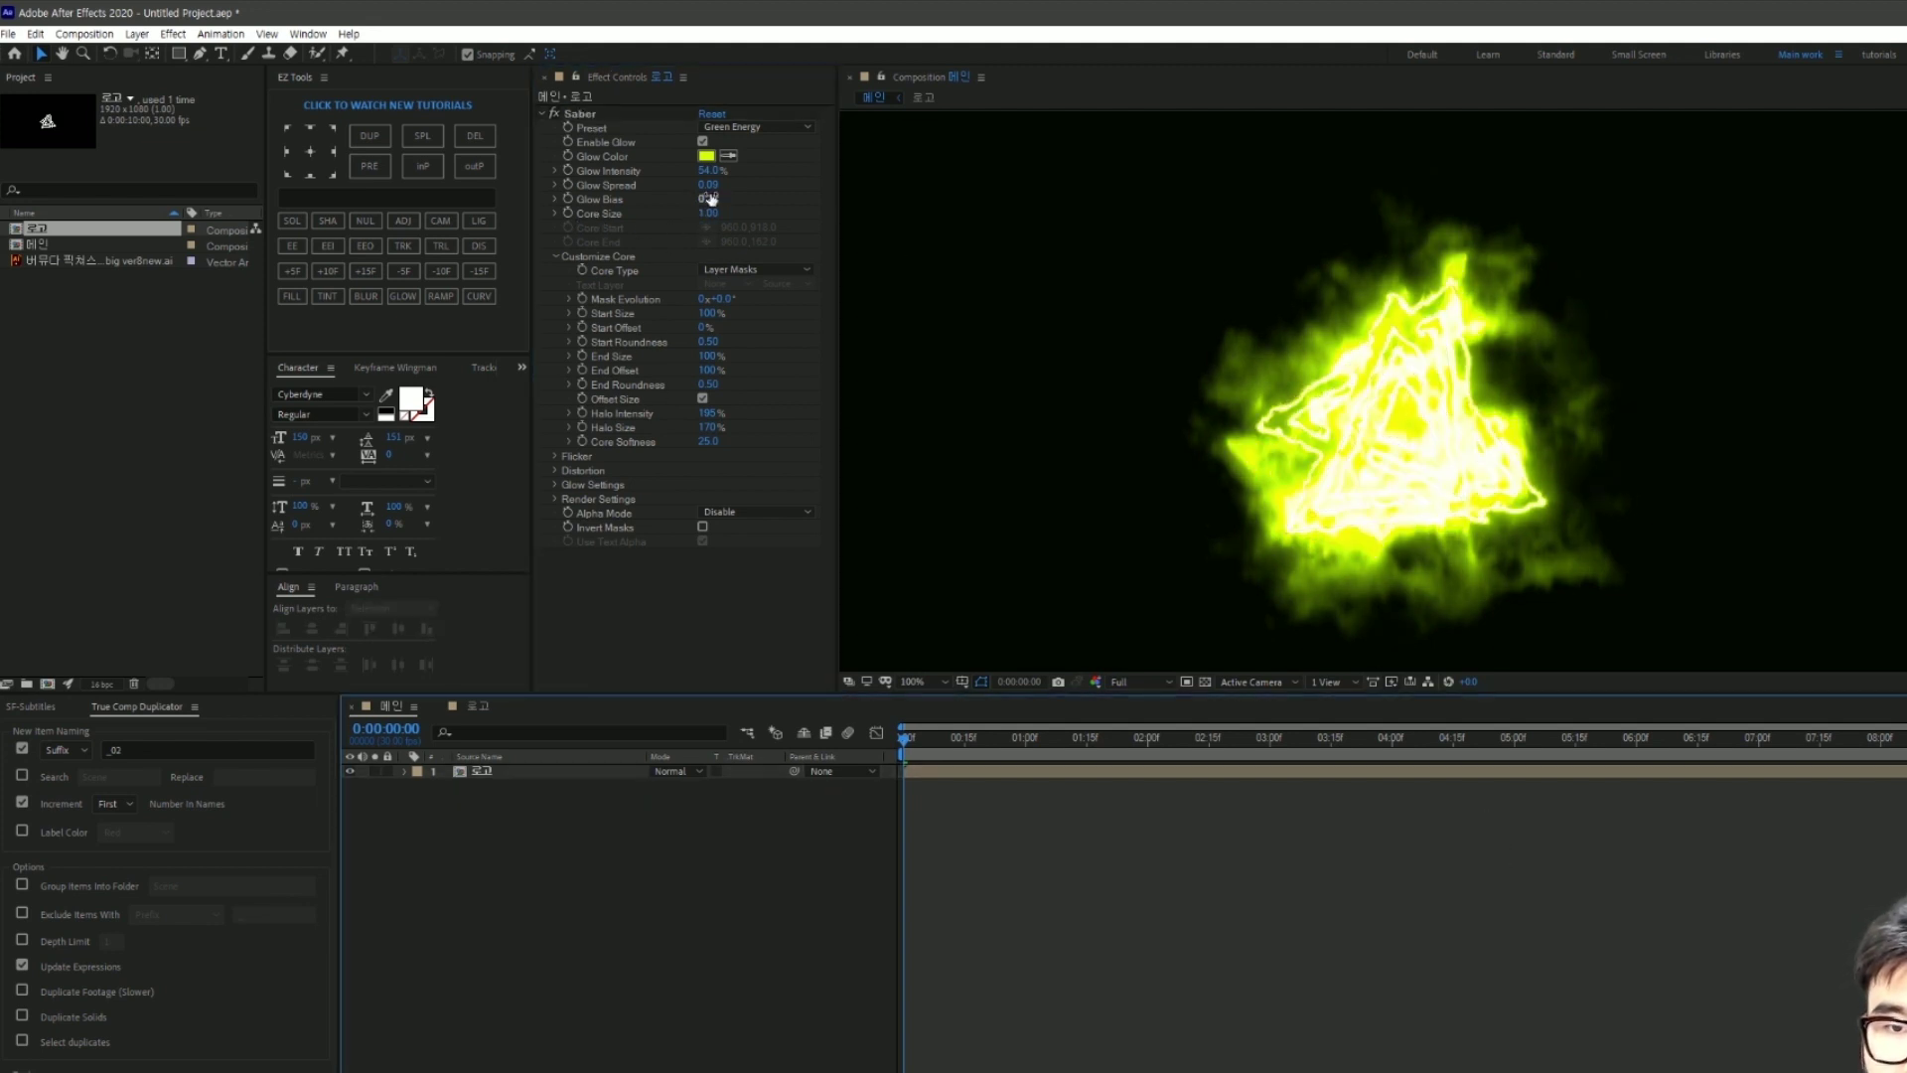
drag(710, 199, 721, 203)
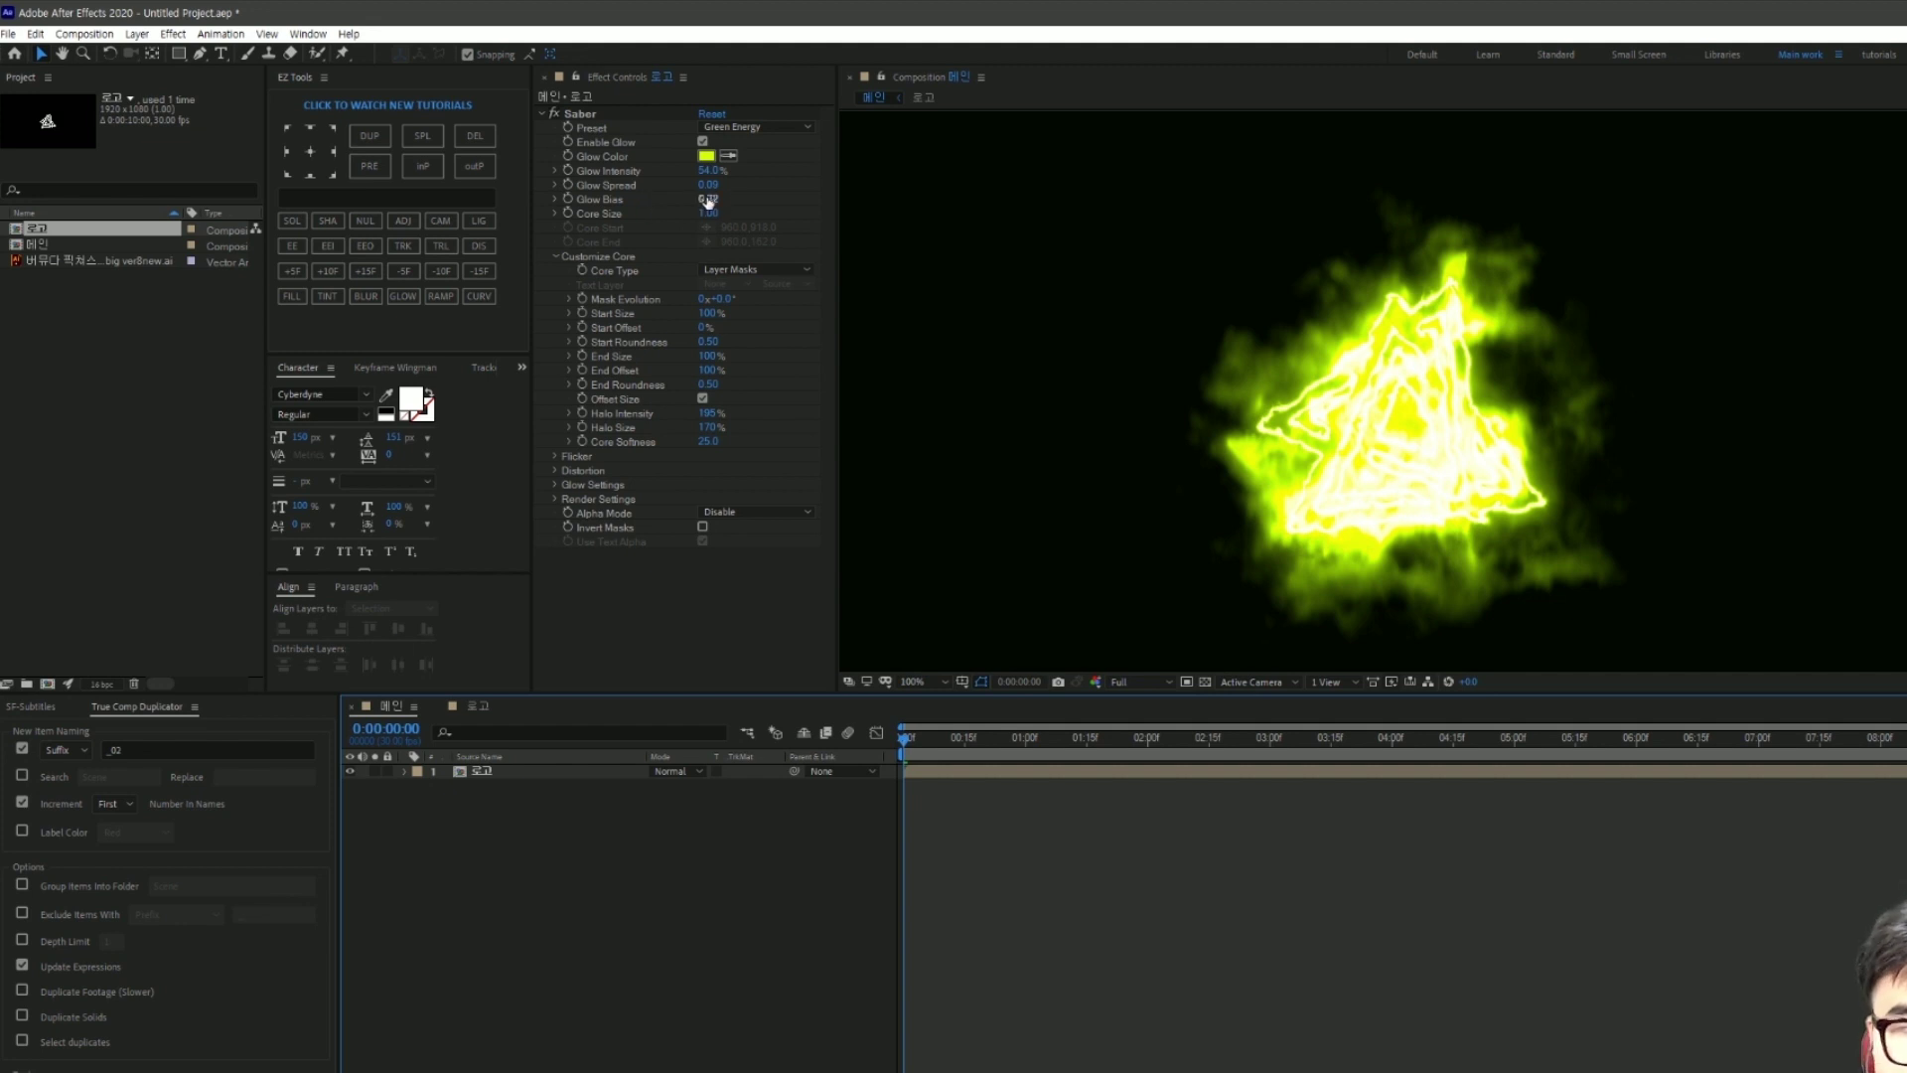
click(708, 200)
text(05)
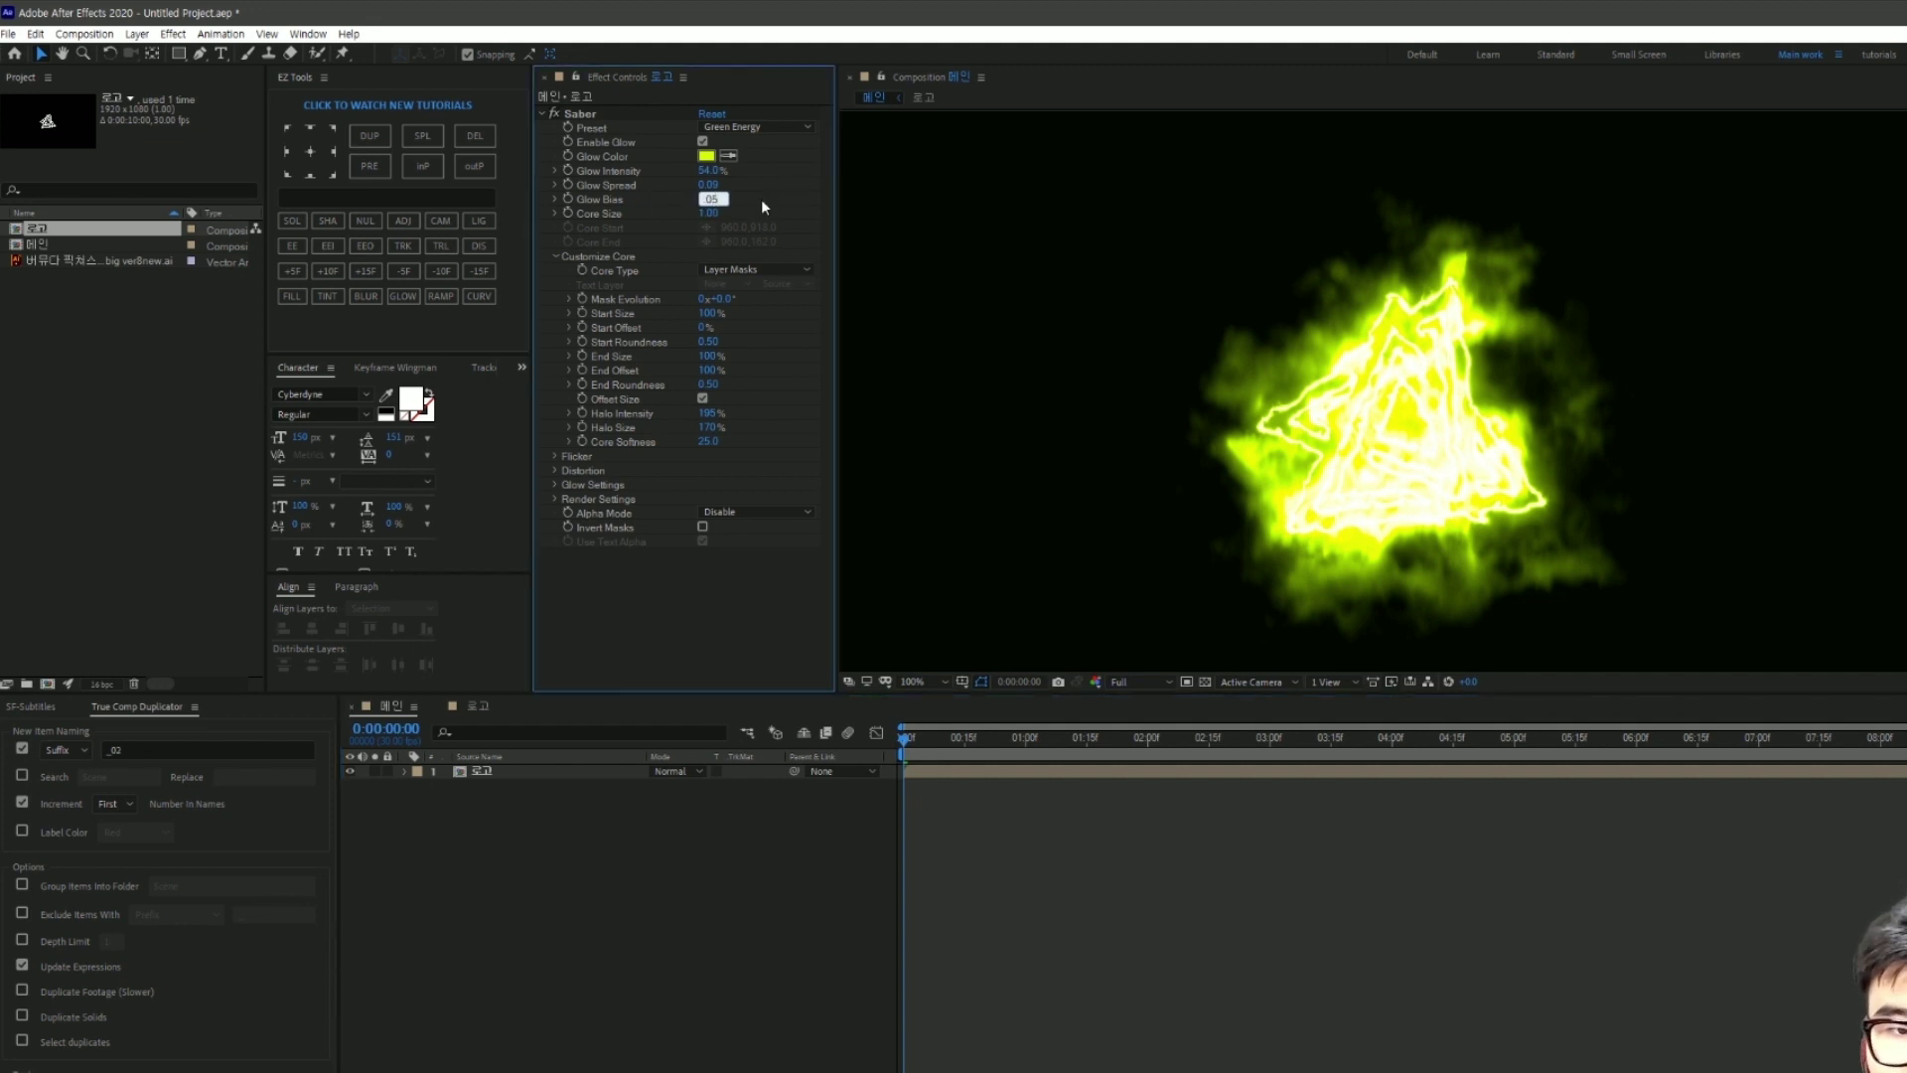
key(Return)
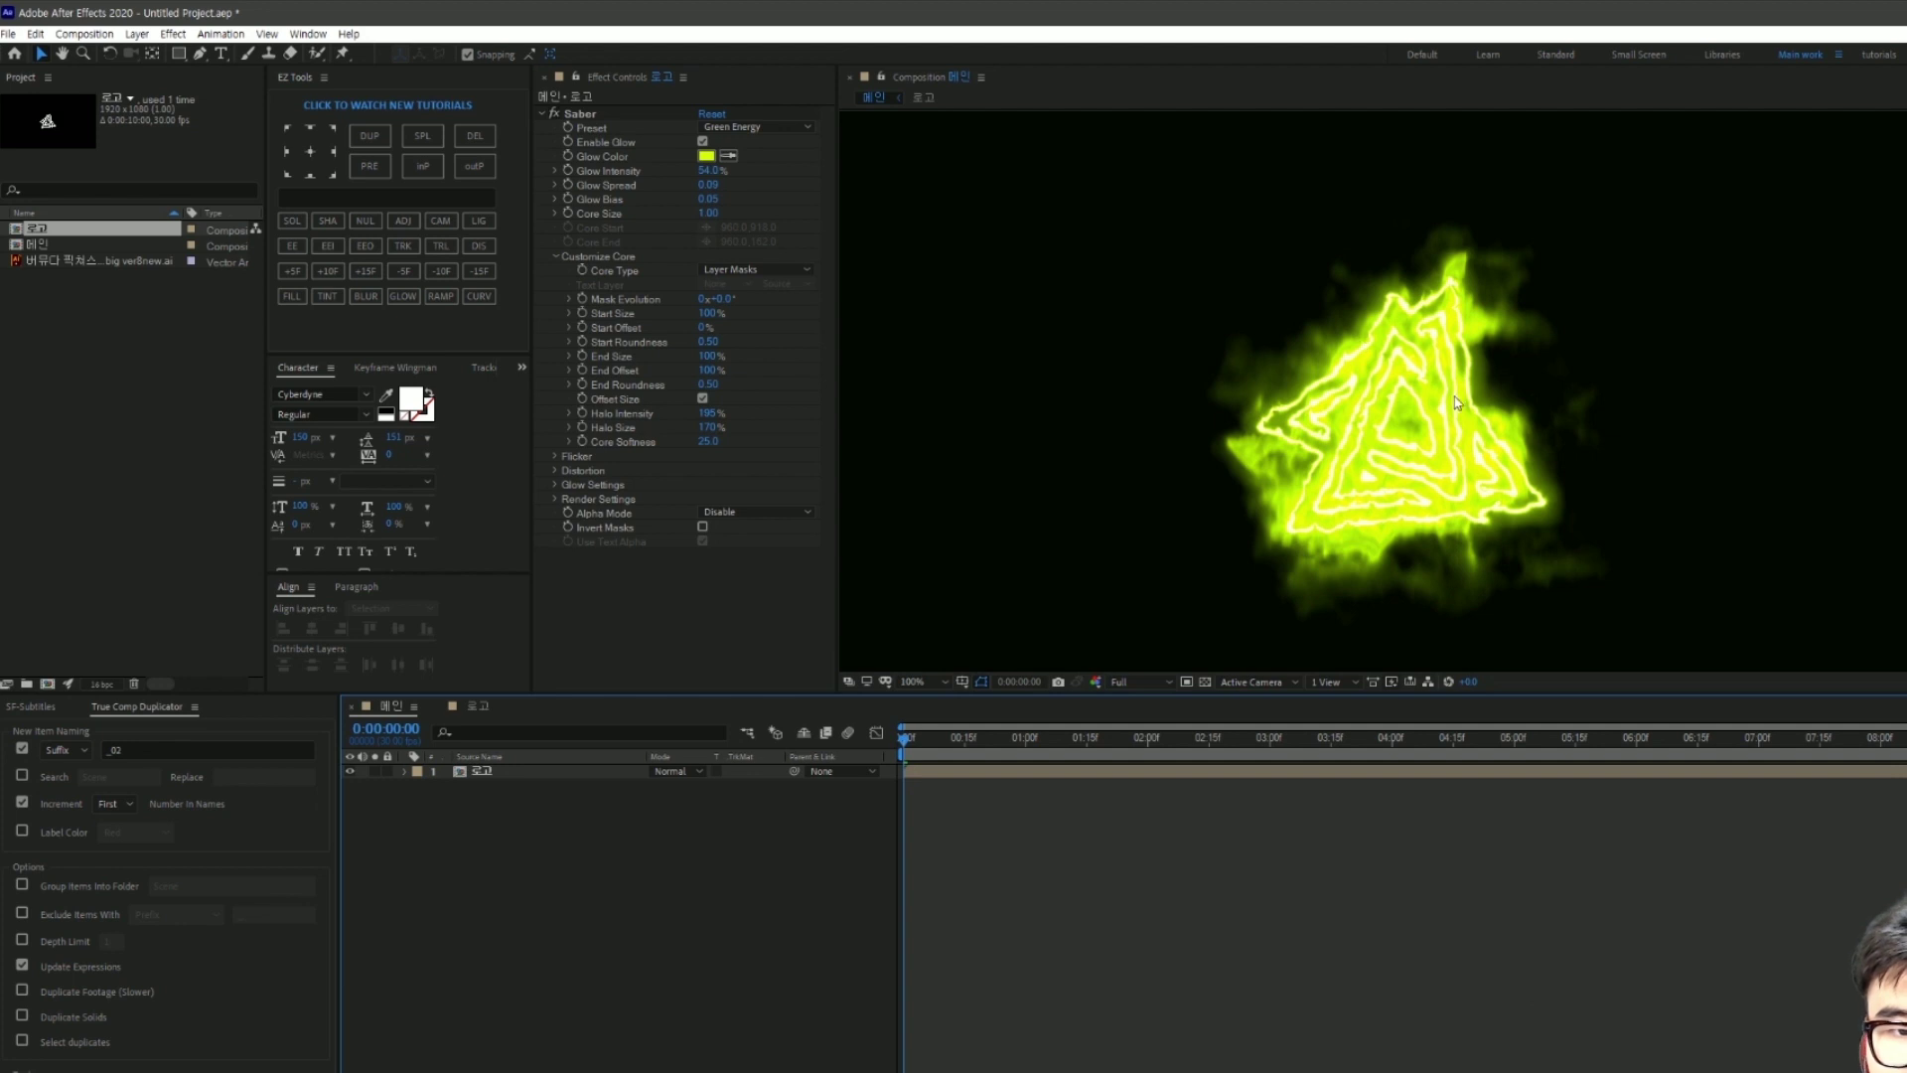
scroll(1456, 403, down, 2)
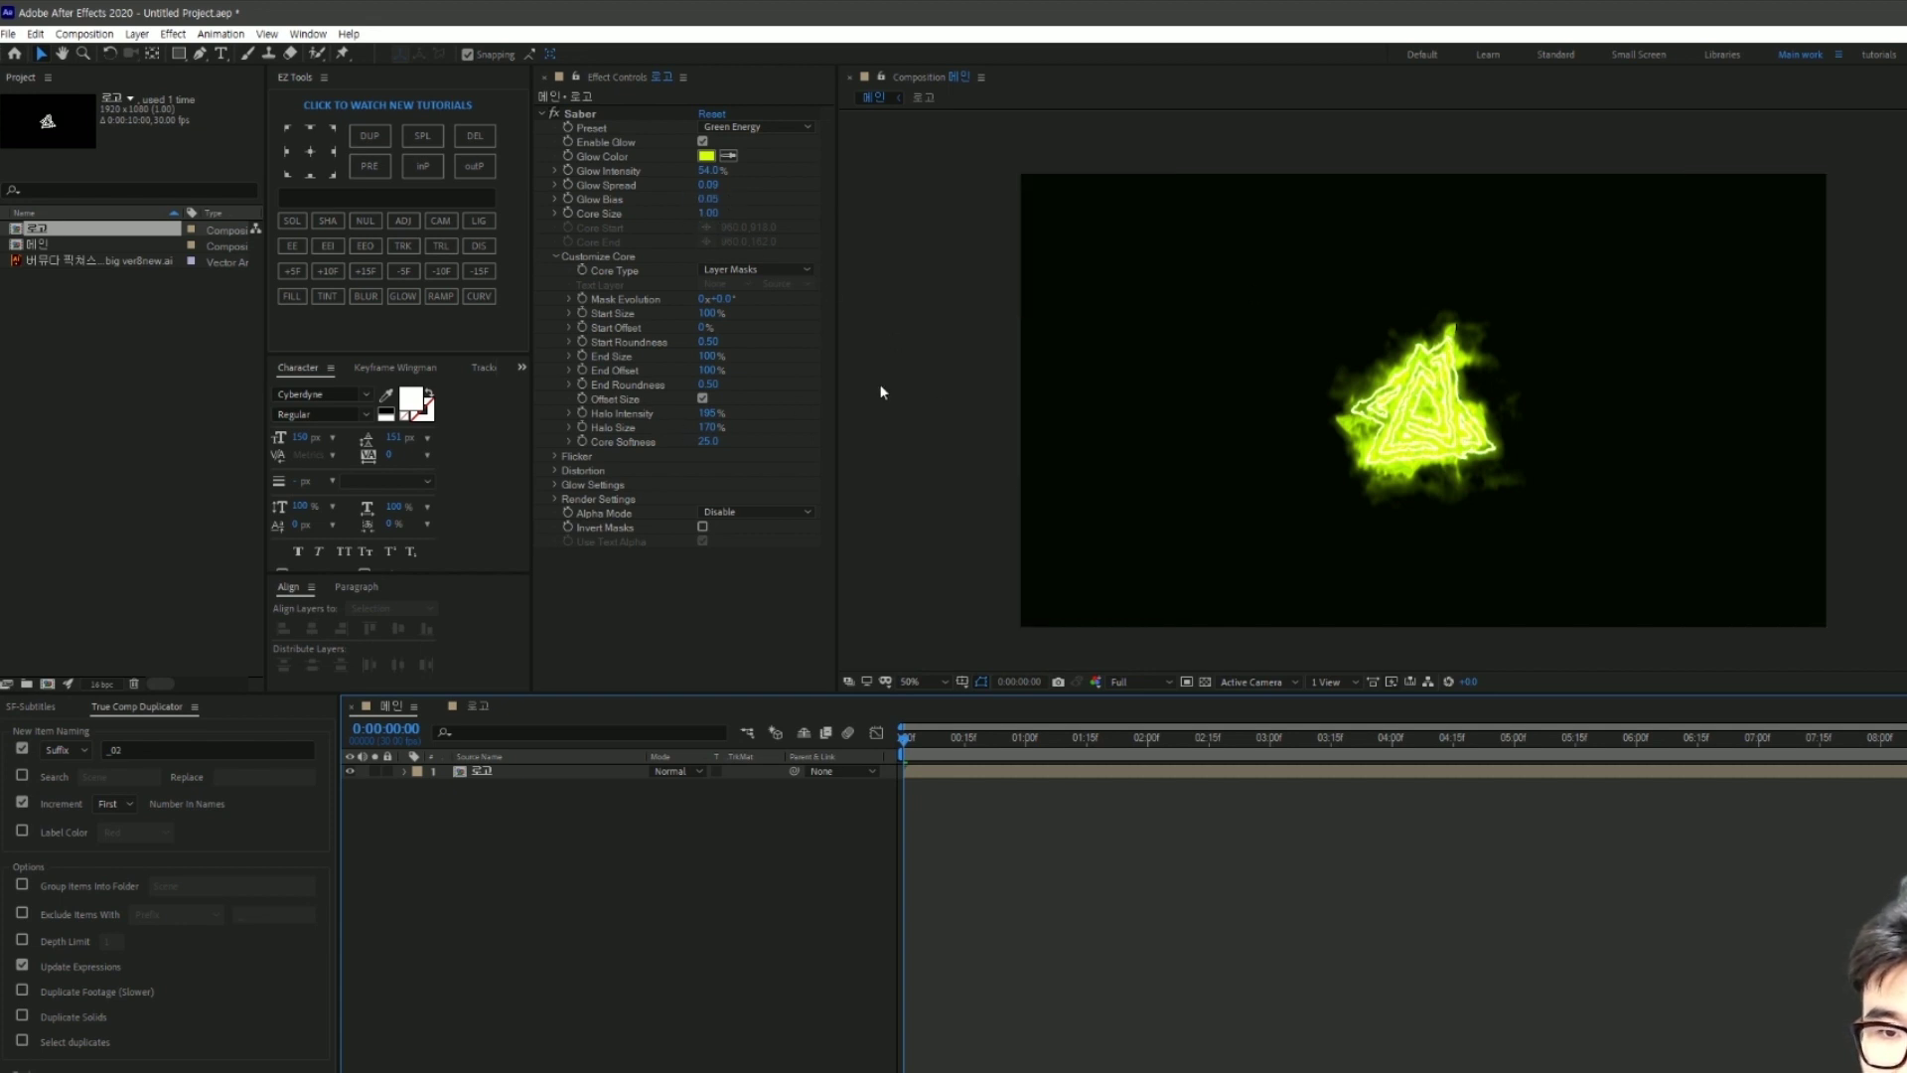
click(555, 485)
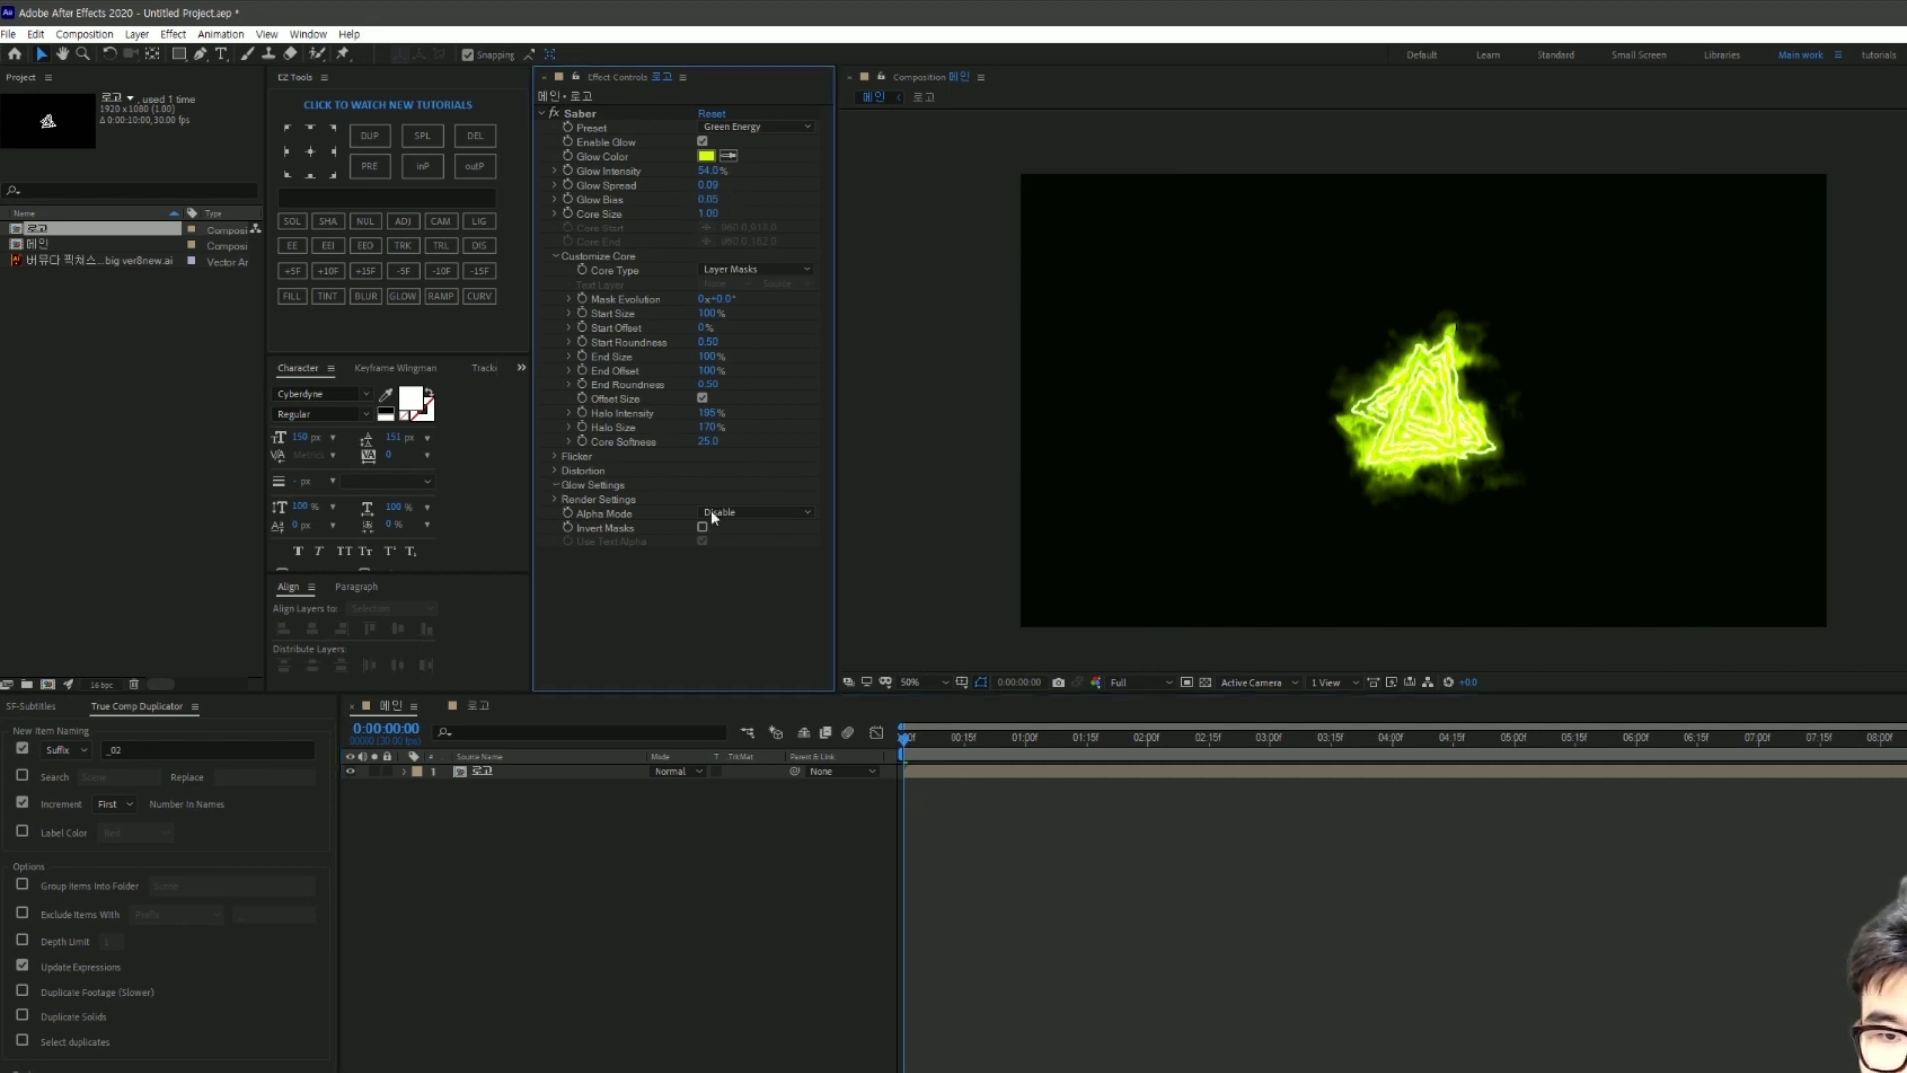
click(556, 484)
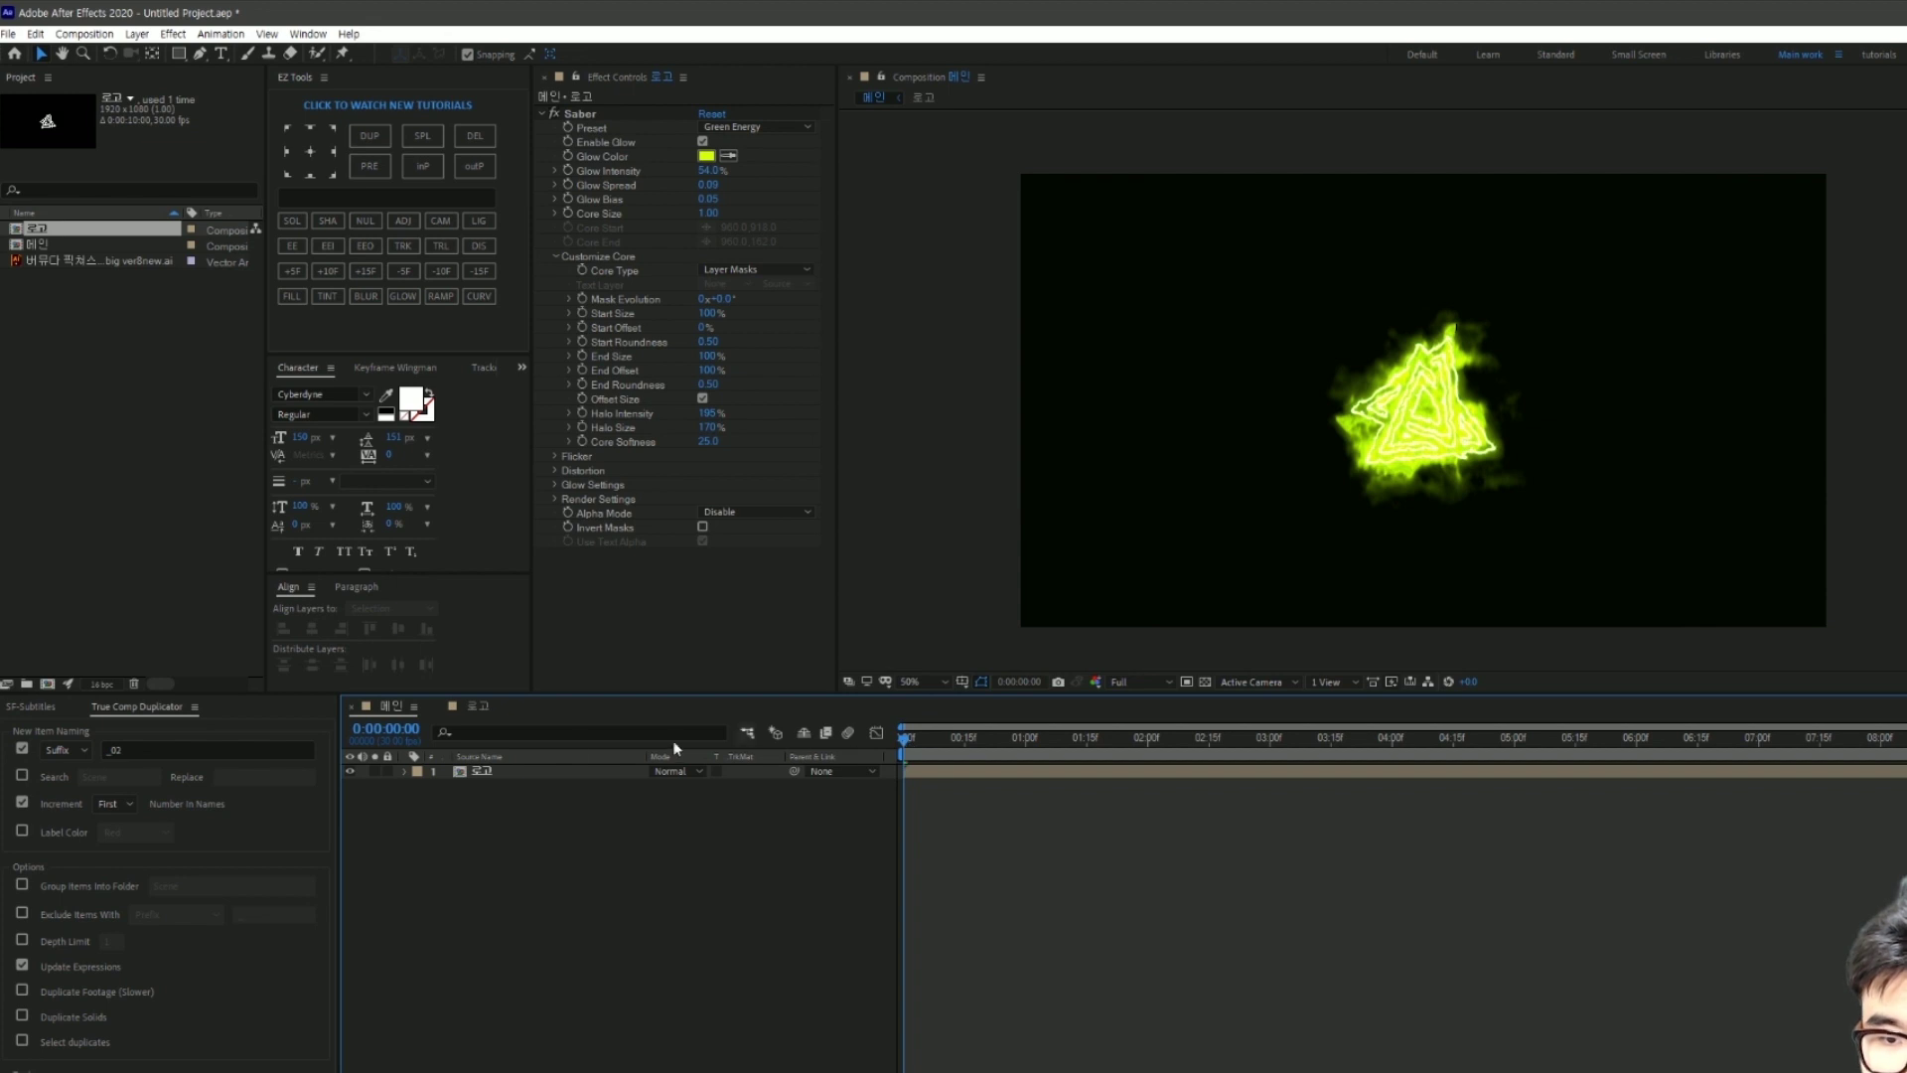
Step: Preview the glow and set Saber Glow Intensity to 100%
key(space)
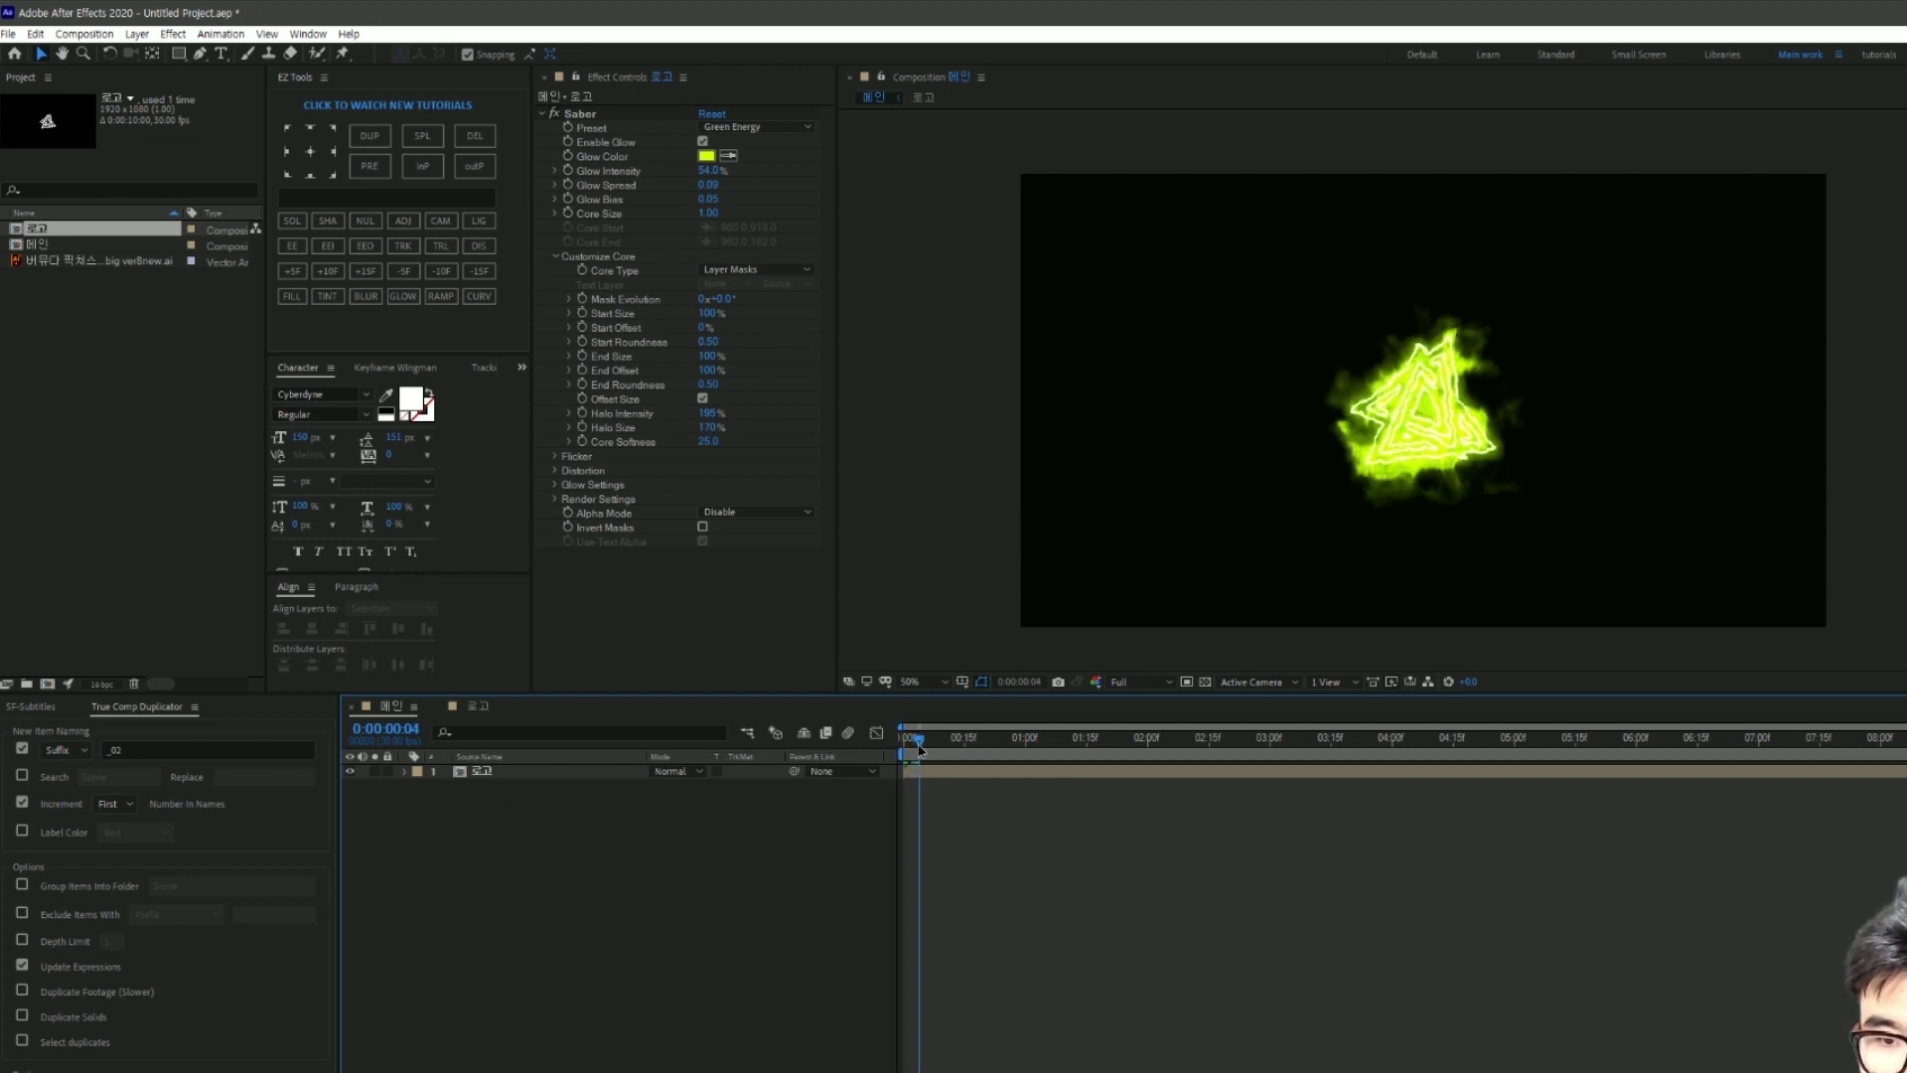
click(708, 170)
text(100)
key(Return)
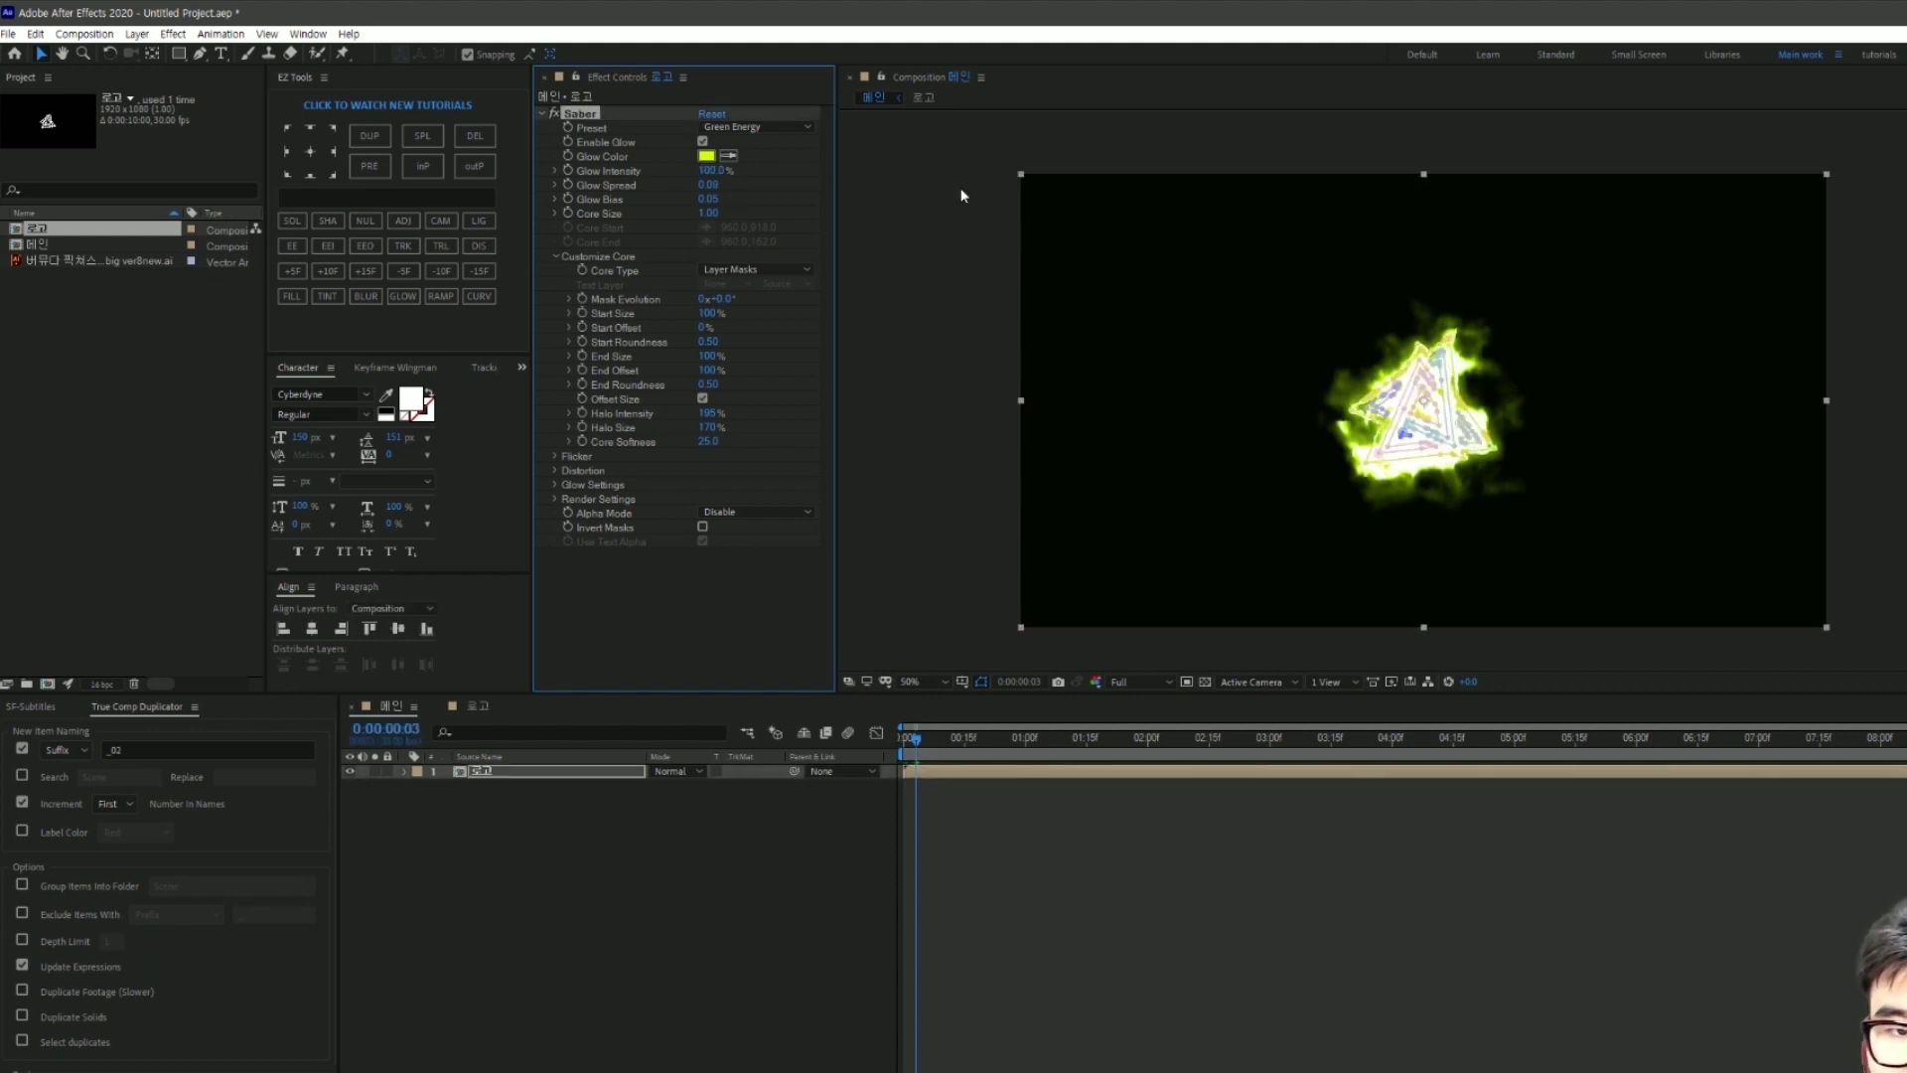
click(1451, 953)
click(1281, 571)
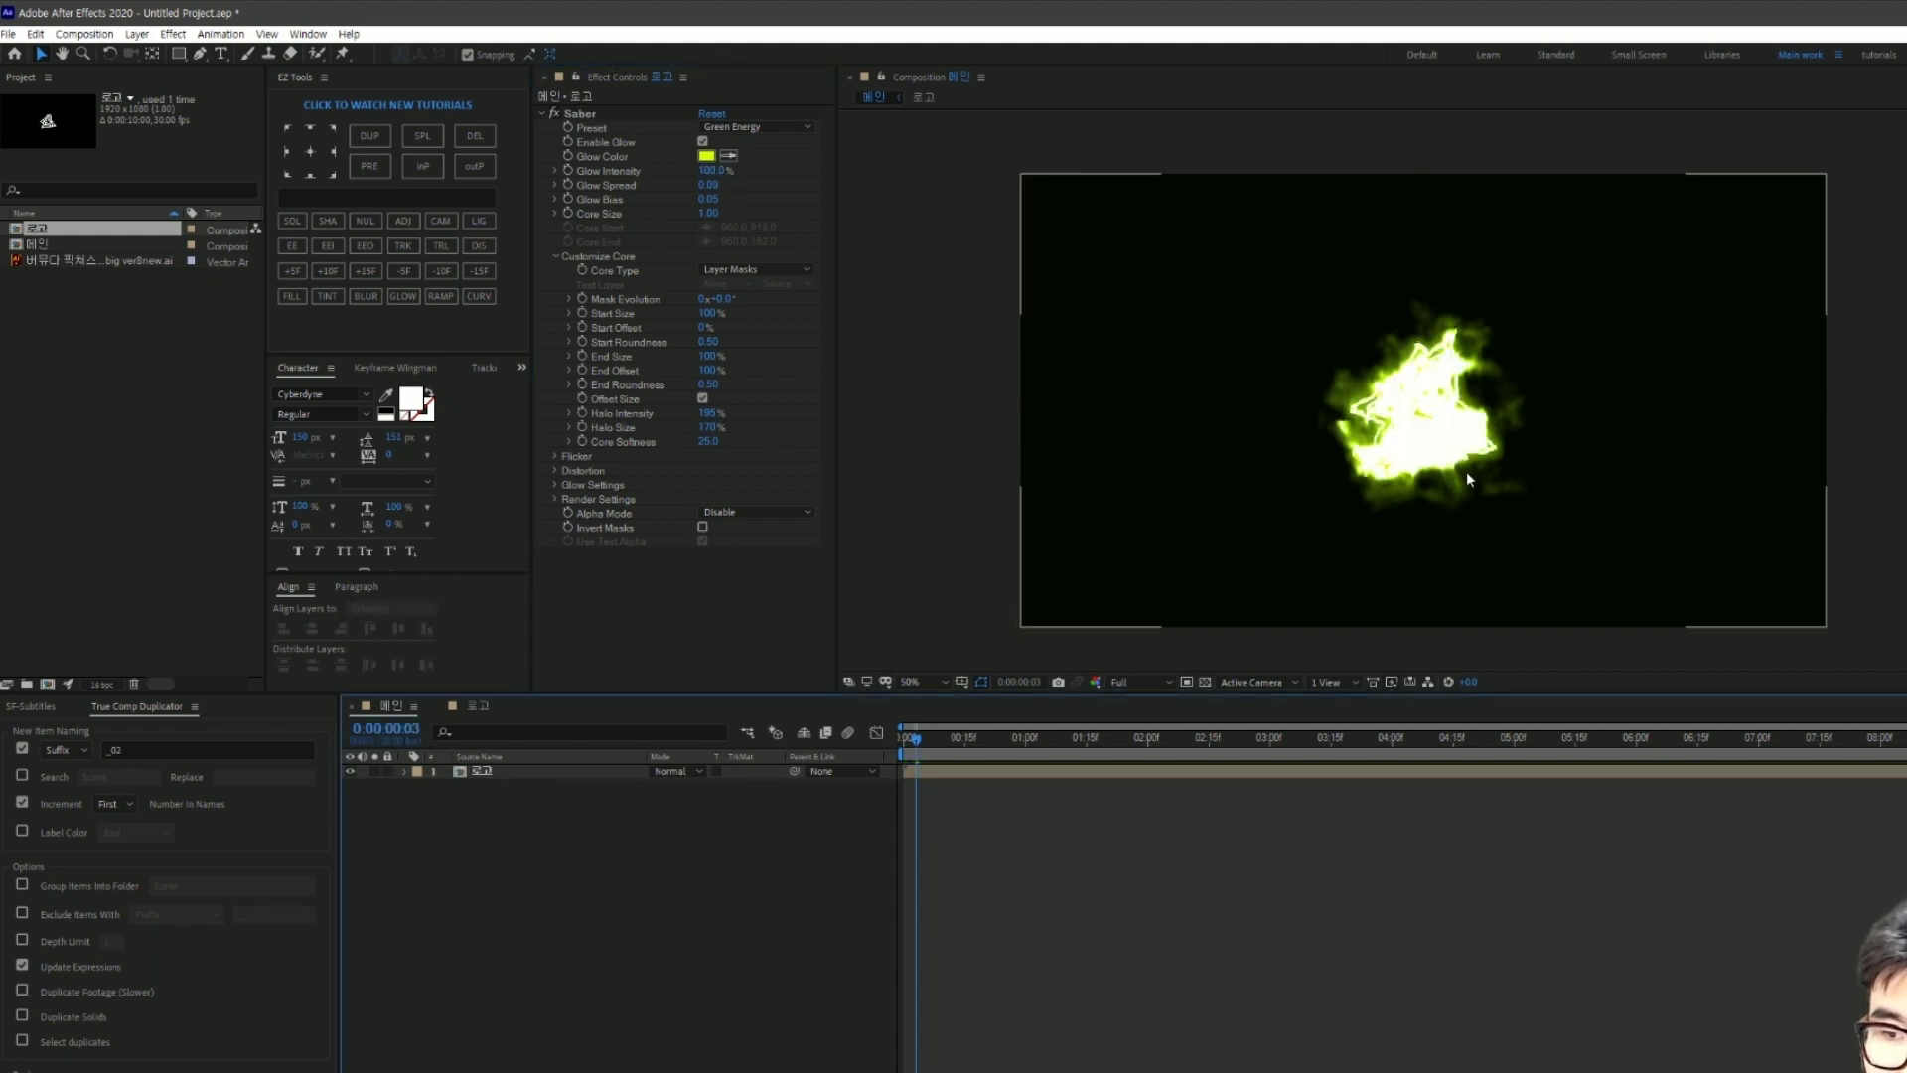
click(683, 185)
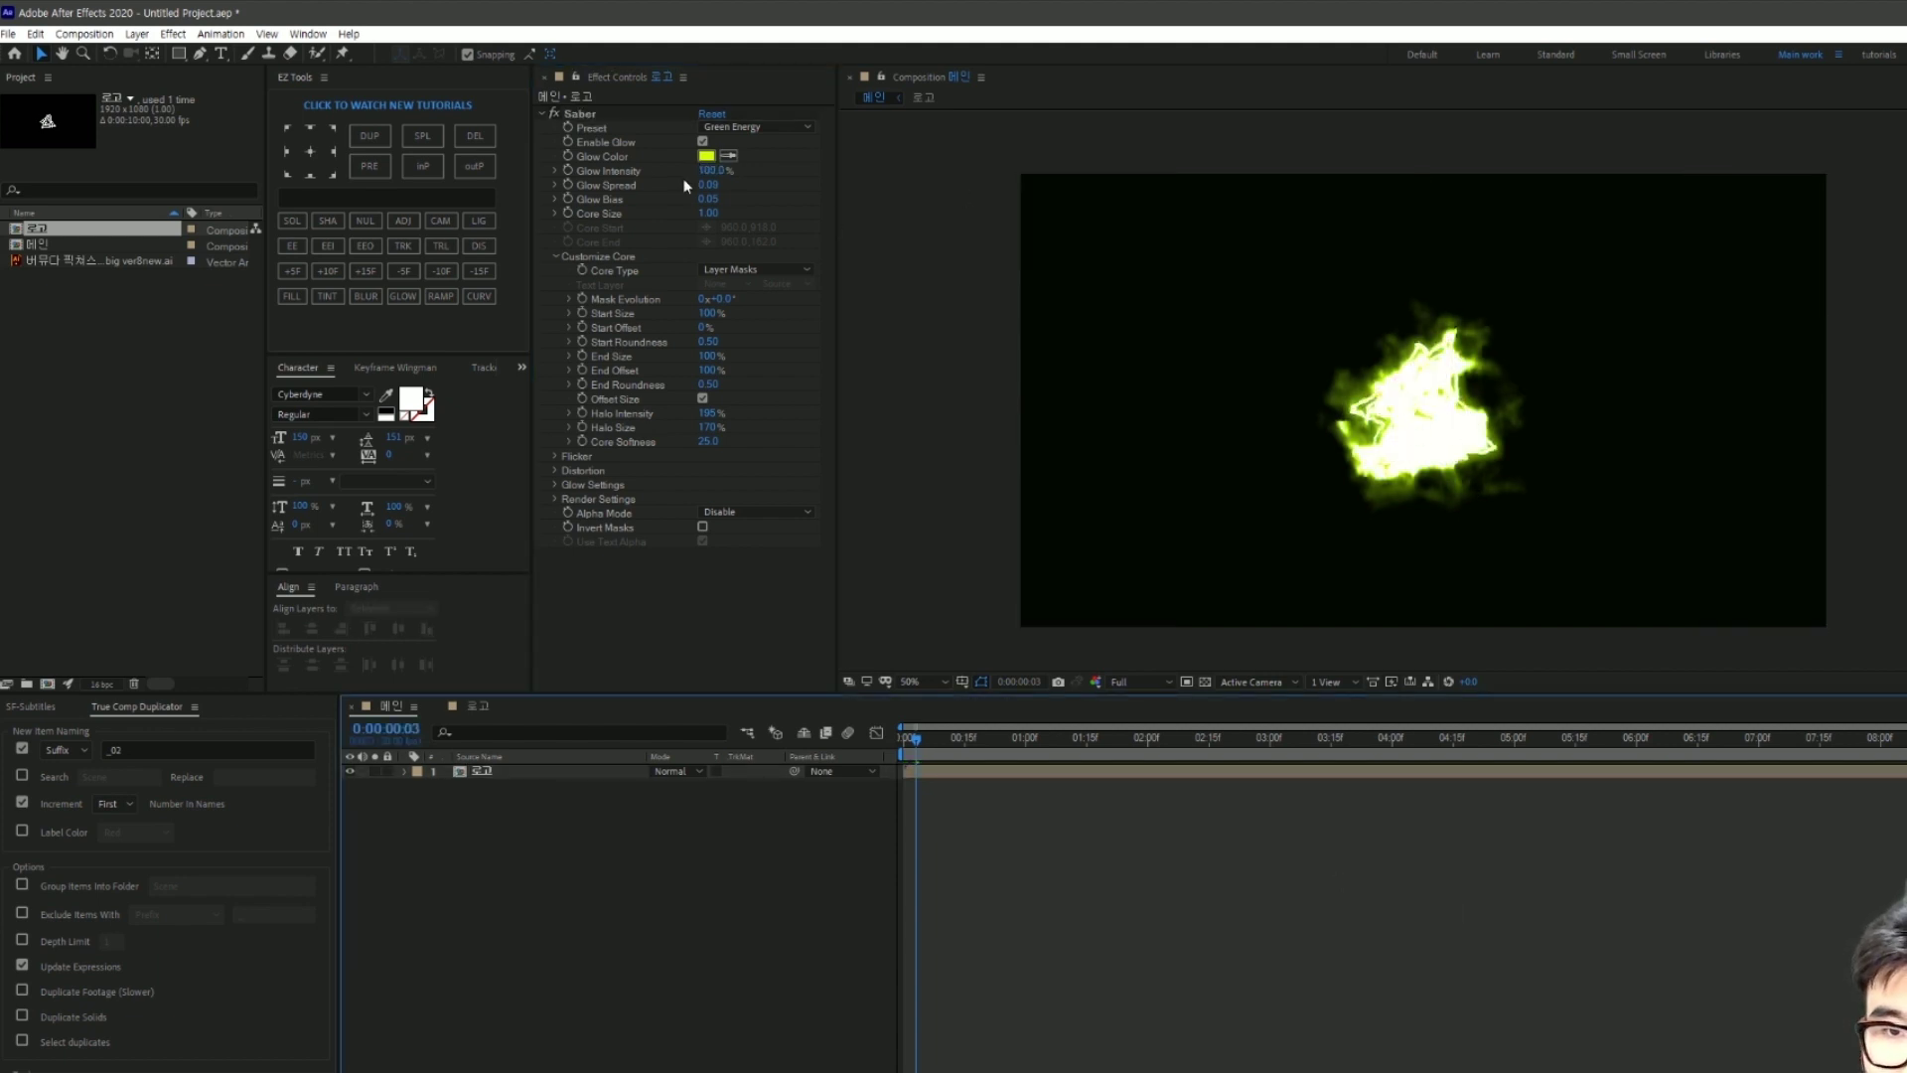
click(568, 169)
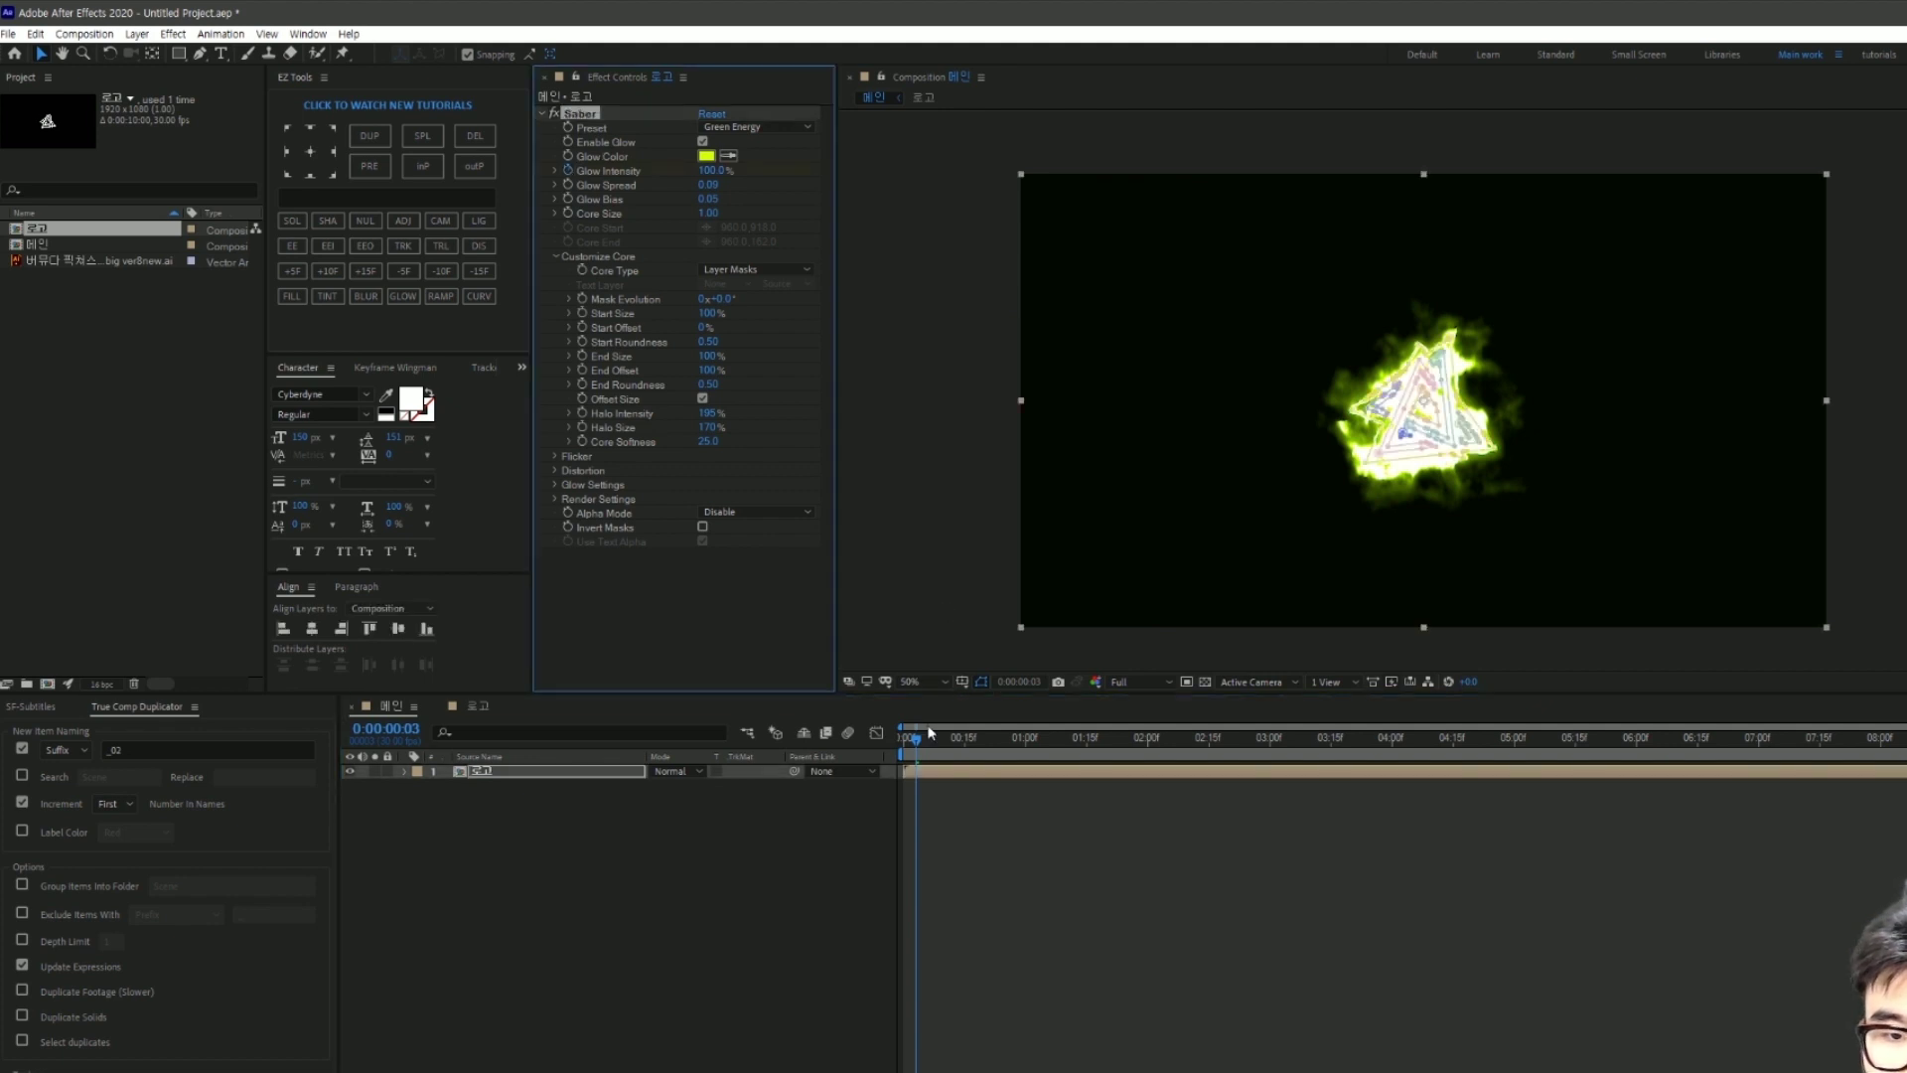
Step: At the one-second mark, set Glow Intensity to 60%
drag(931, 741, 1026, 782)
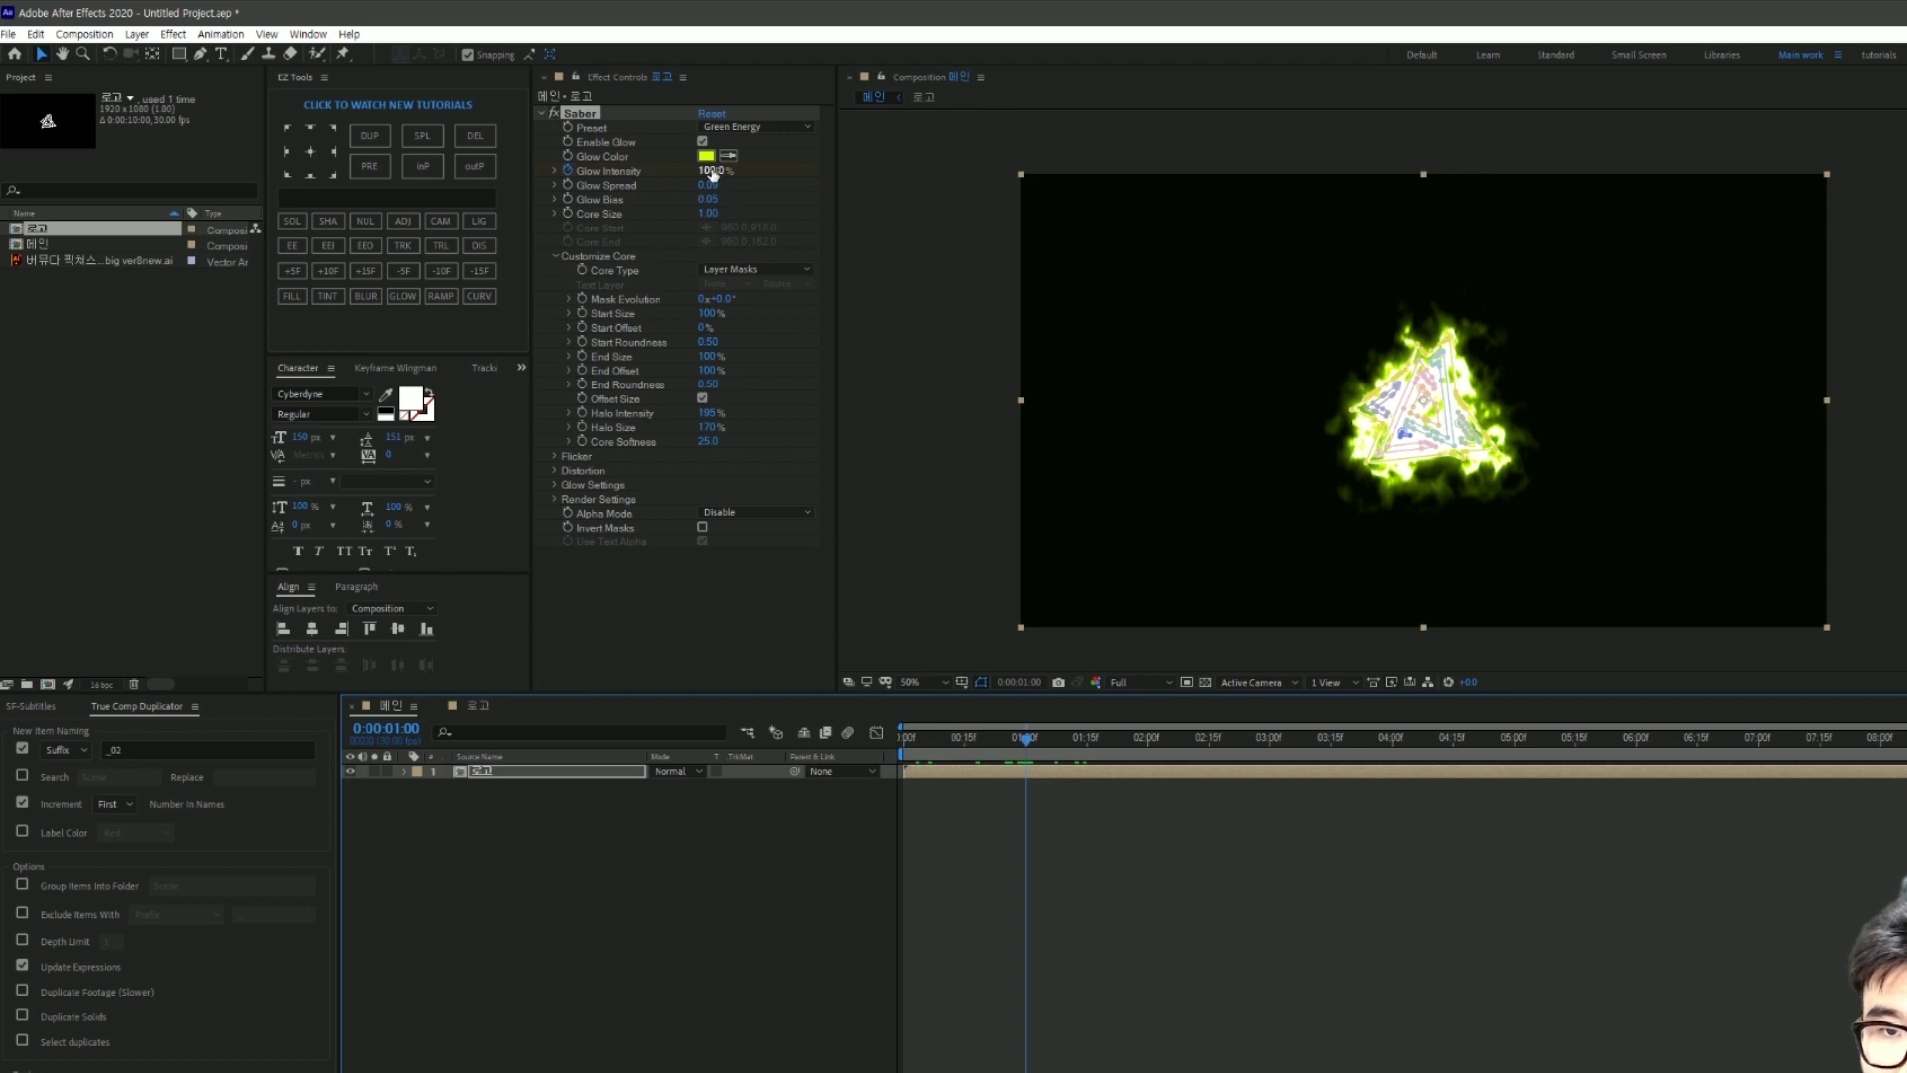
click(711, 170)
text(60)
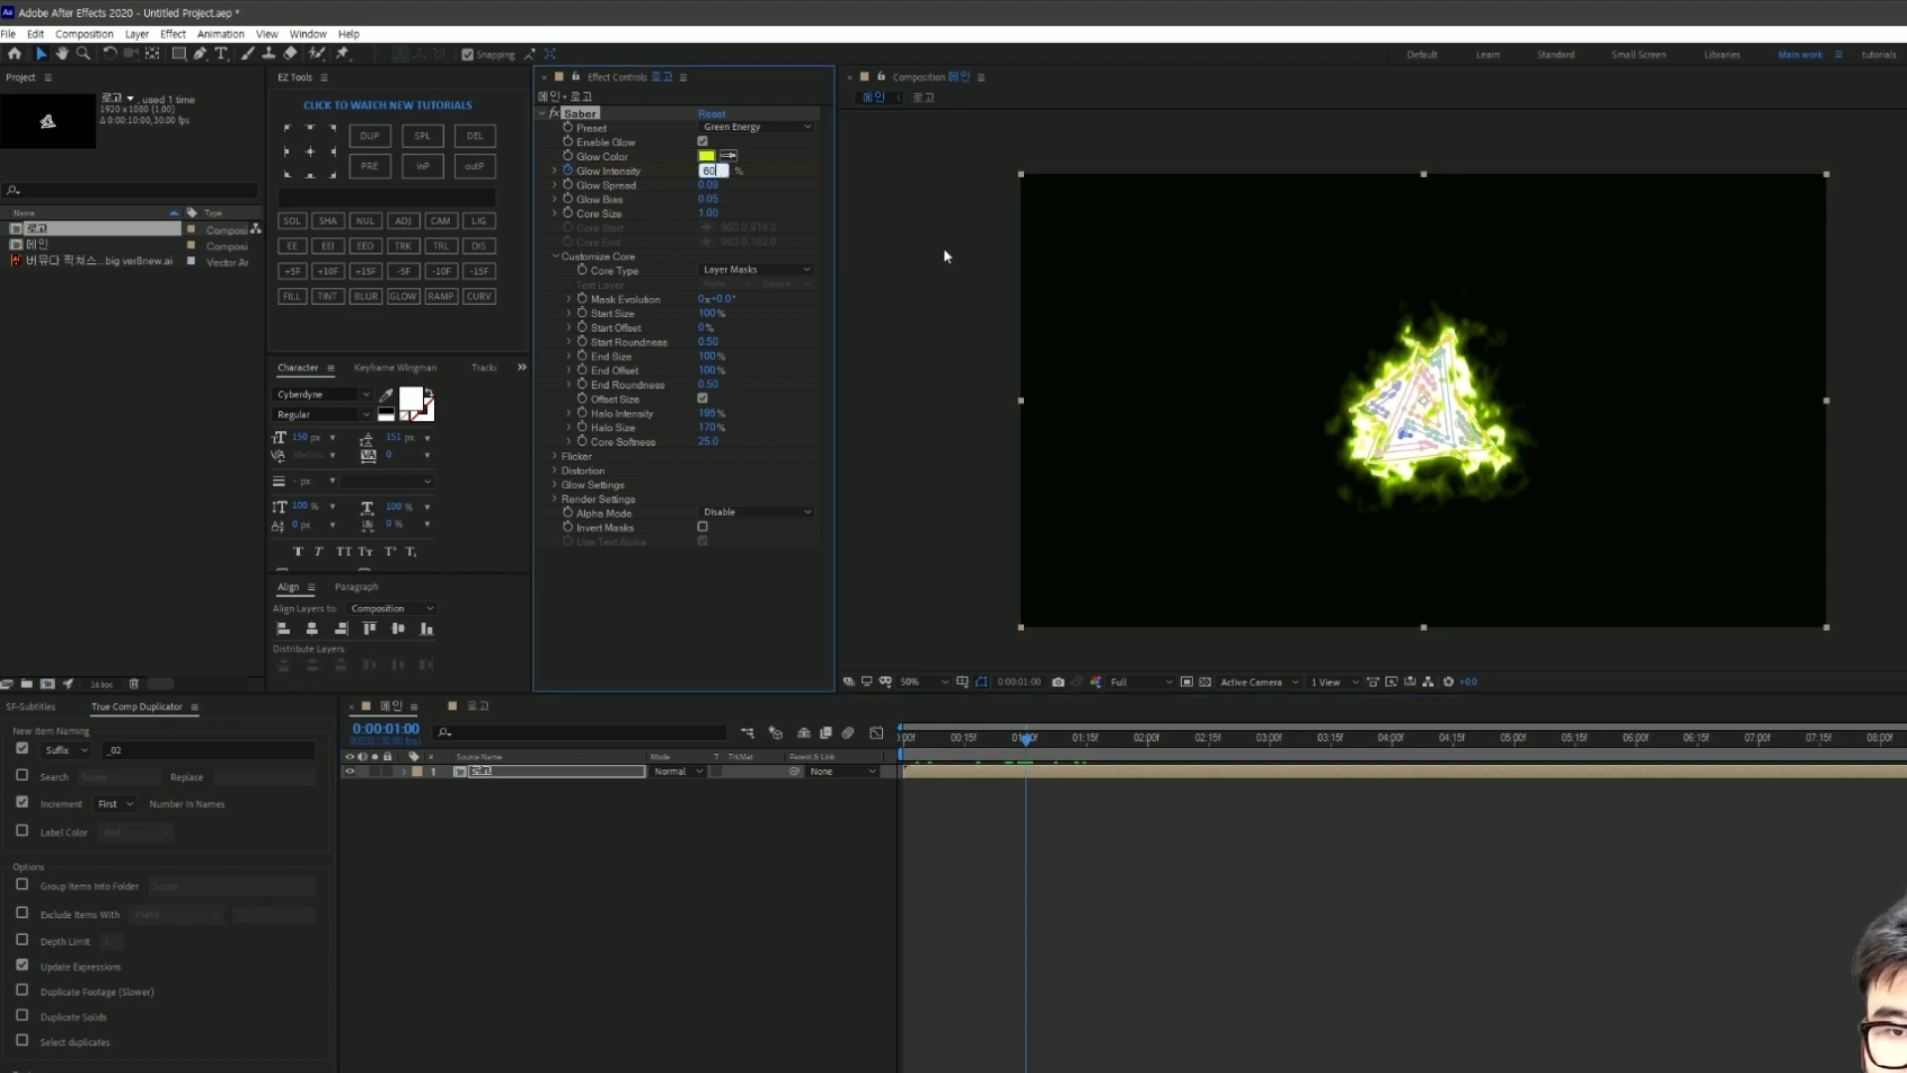
key(Return)
click(1505, 1027)
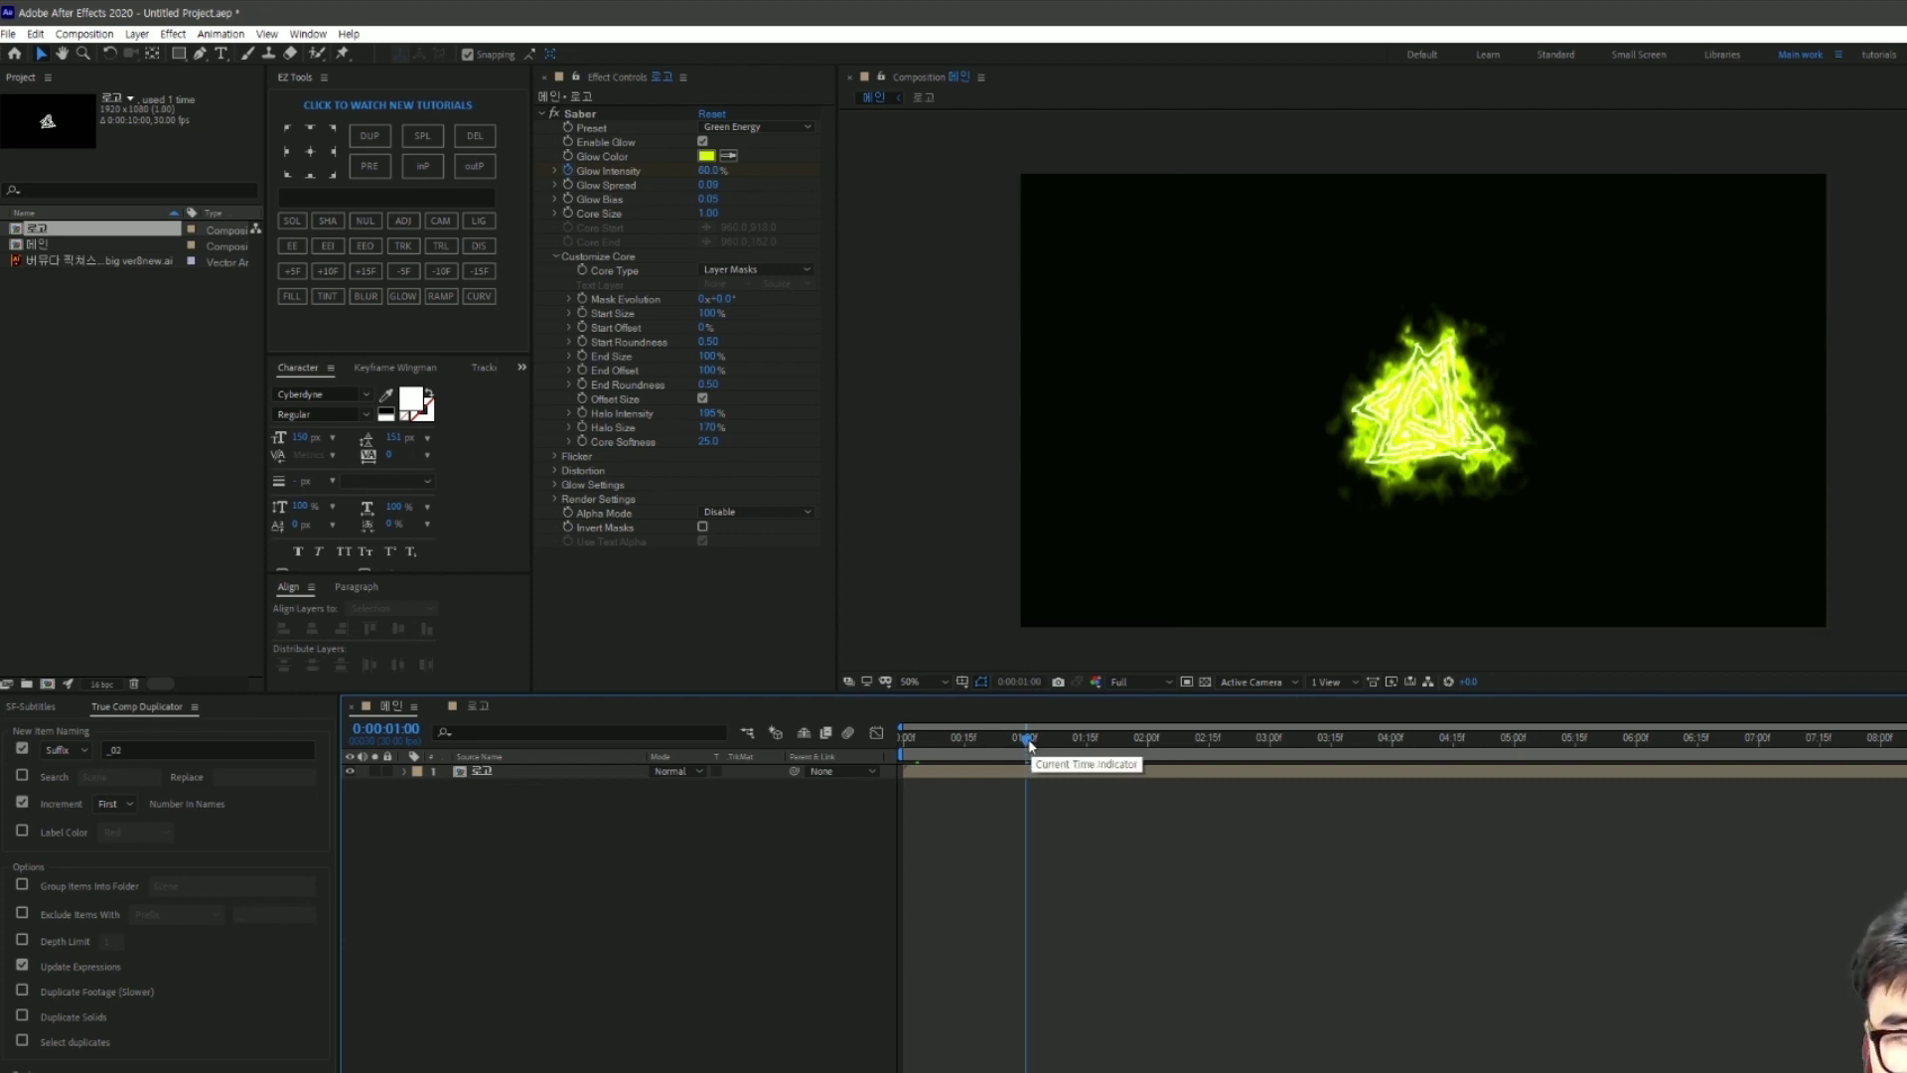
Step: Scrub back and start a keyframe on Saber's Start Size
drag(1029, 745, 925, 770)
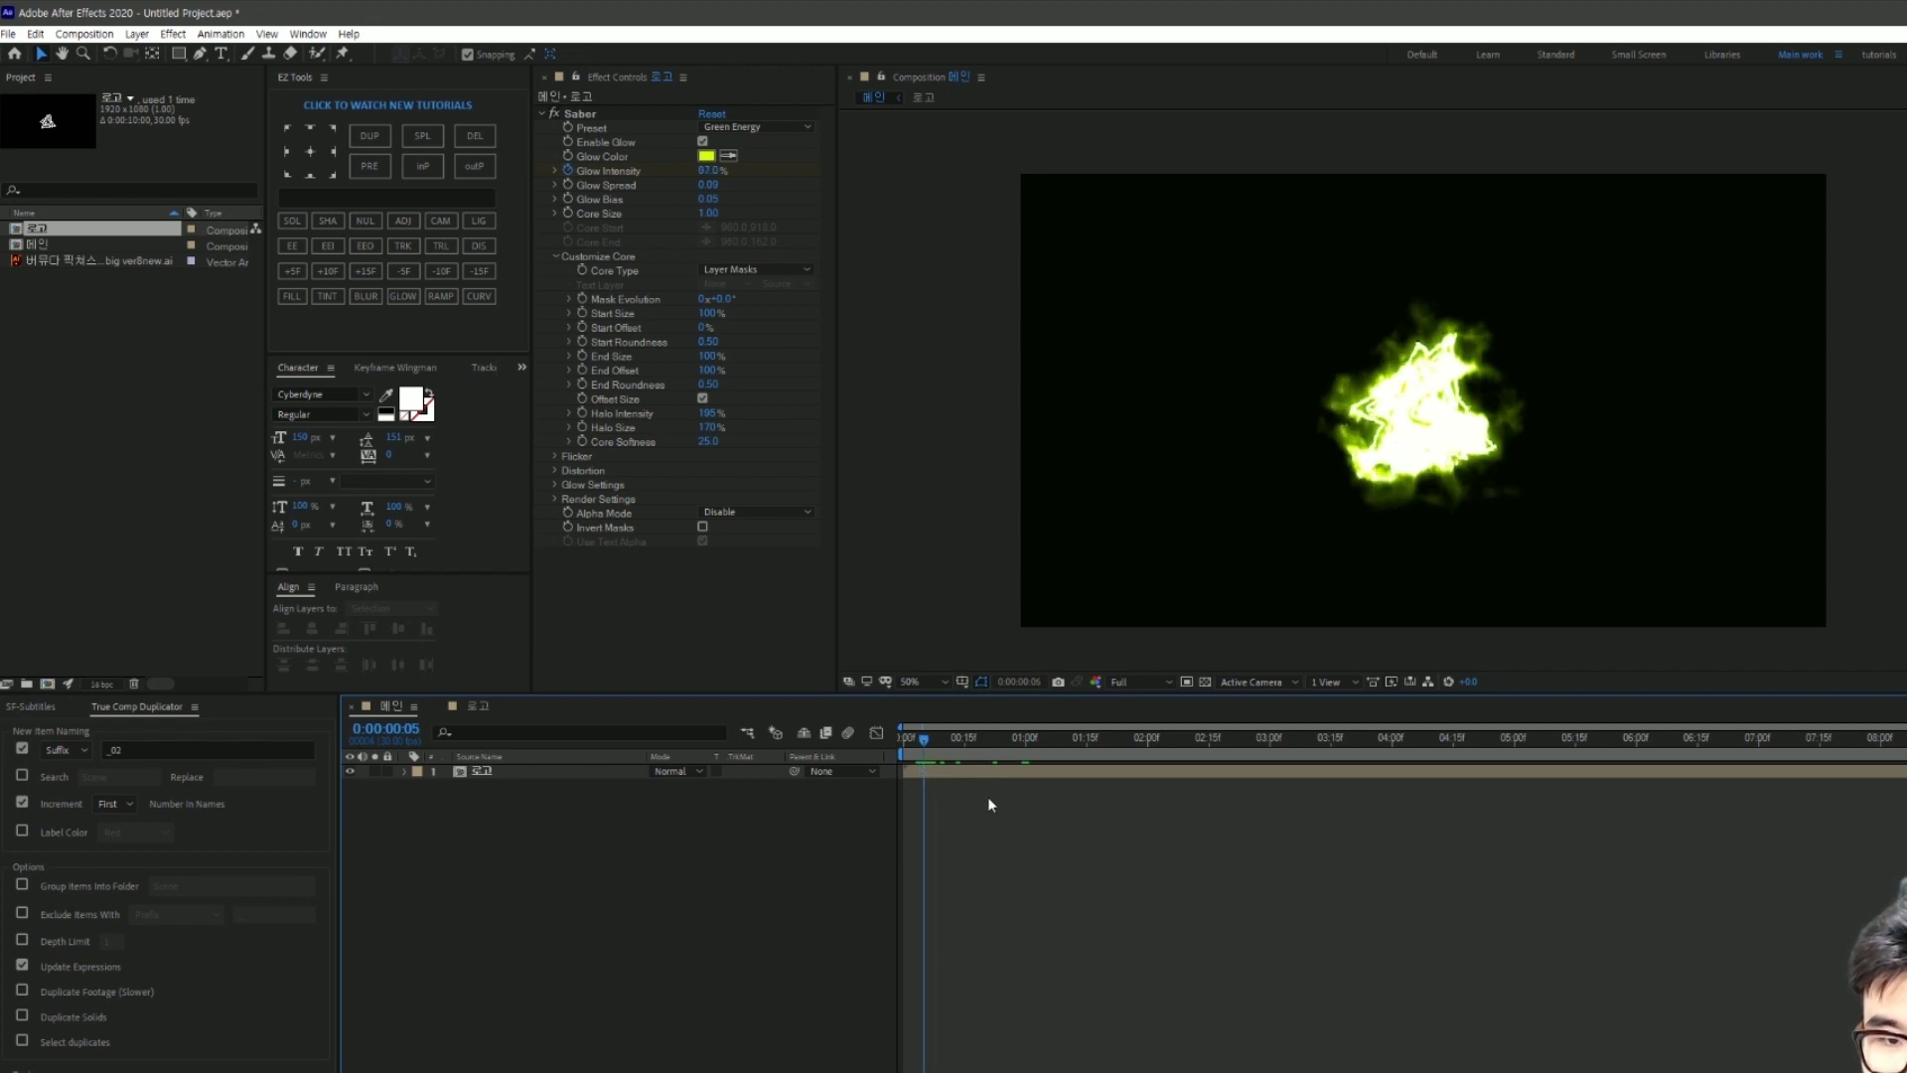
click(581, 312)
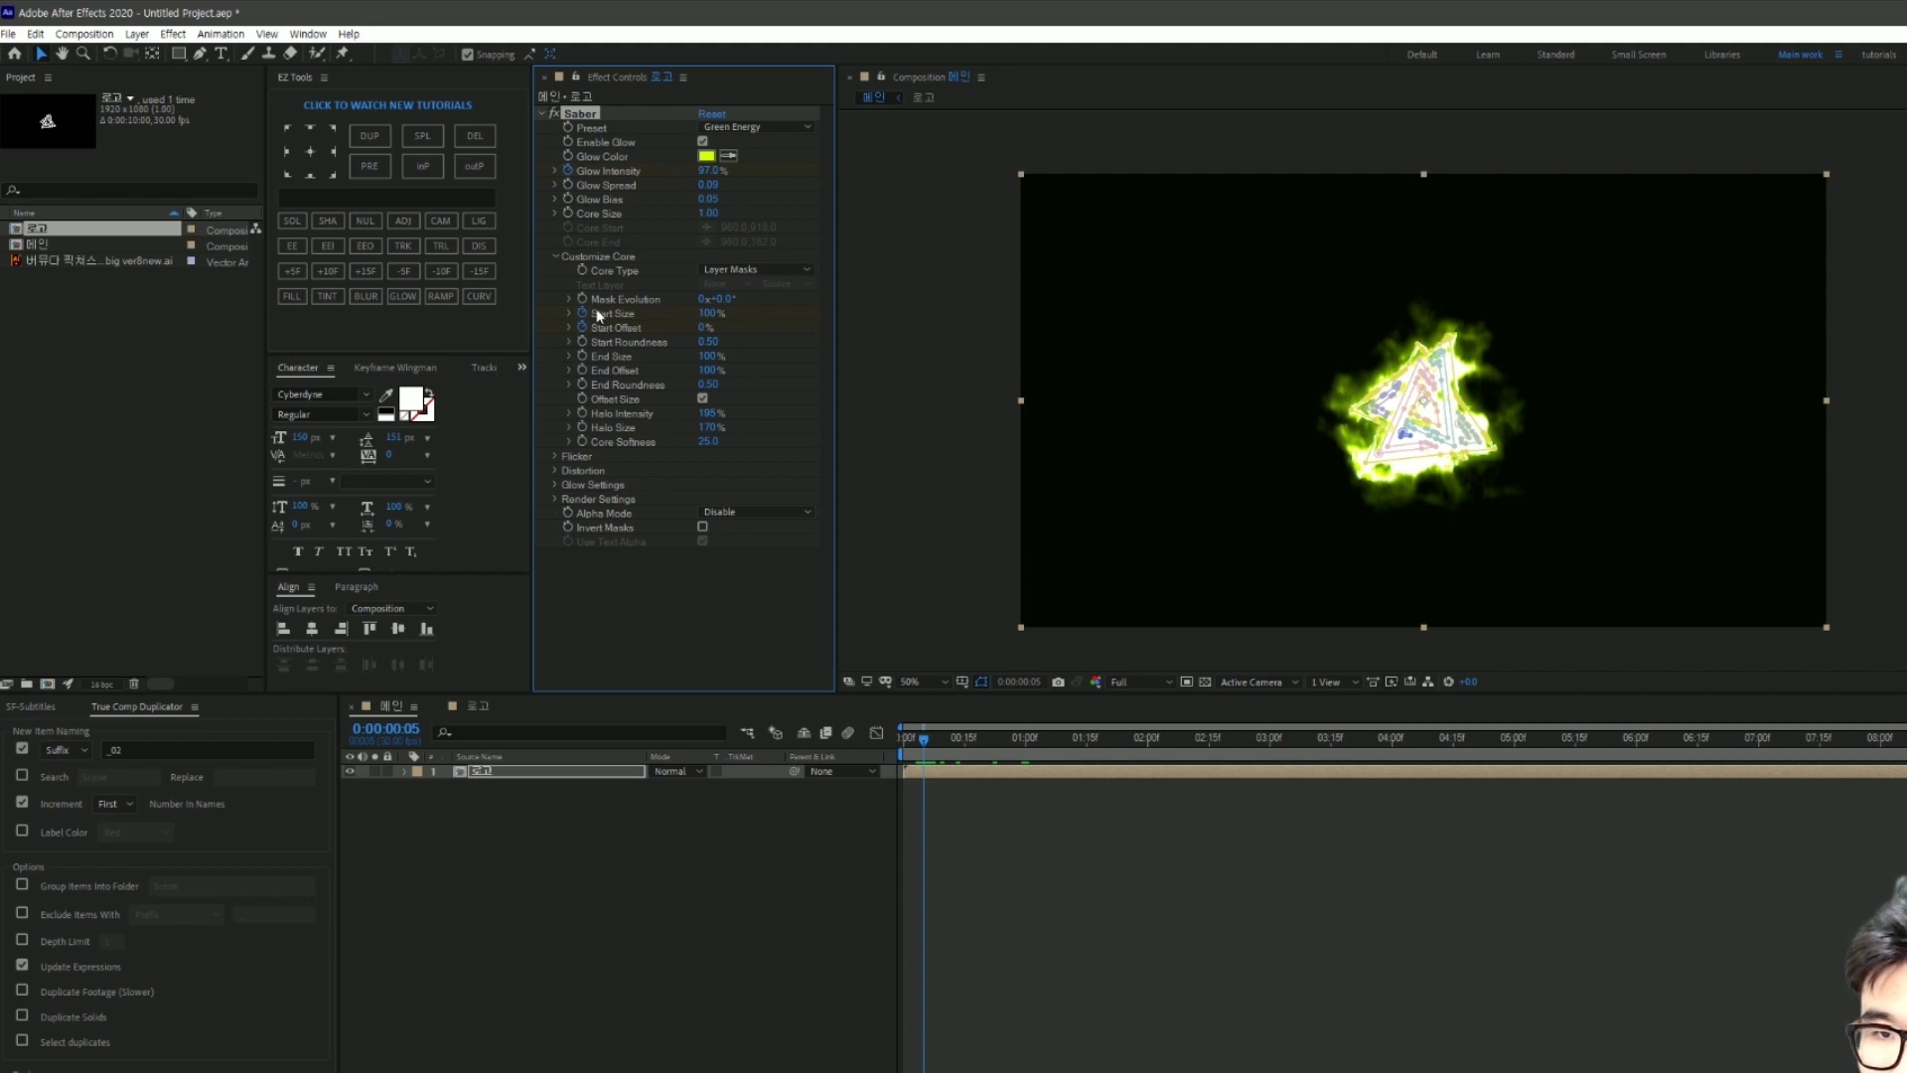
click(1020, 776)
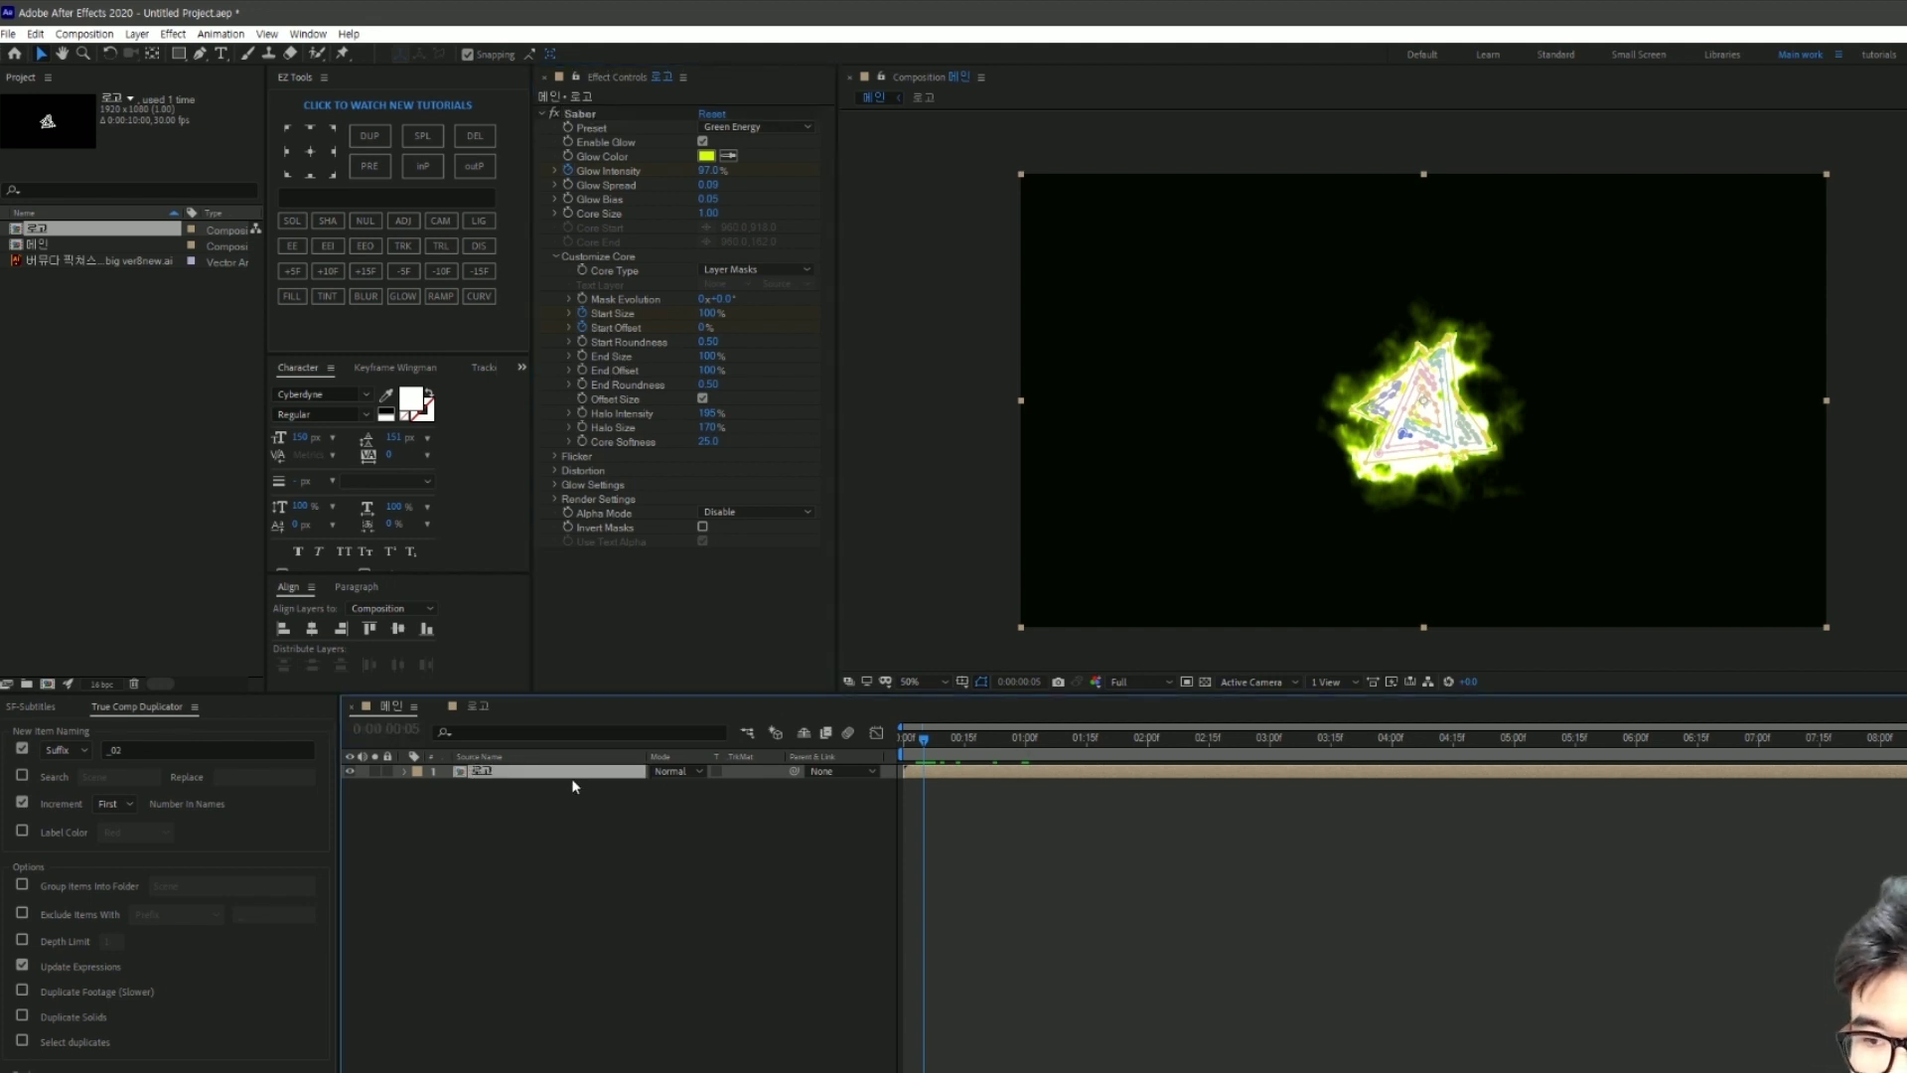
Step: Reveal the keyframed properties with U and set Saber Start Size to 0%
key(u)
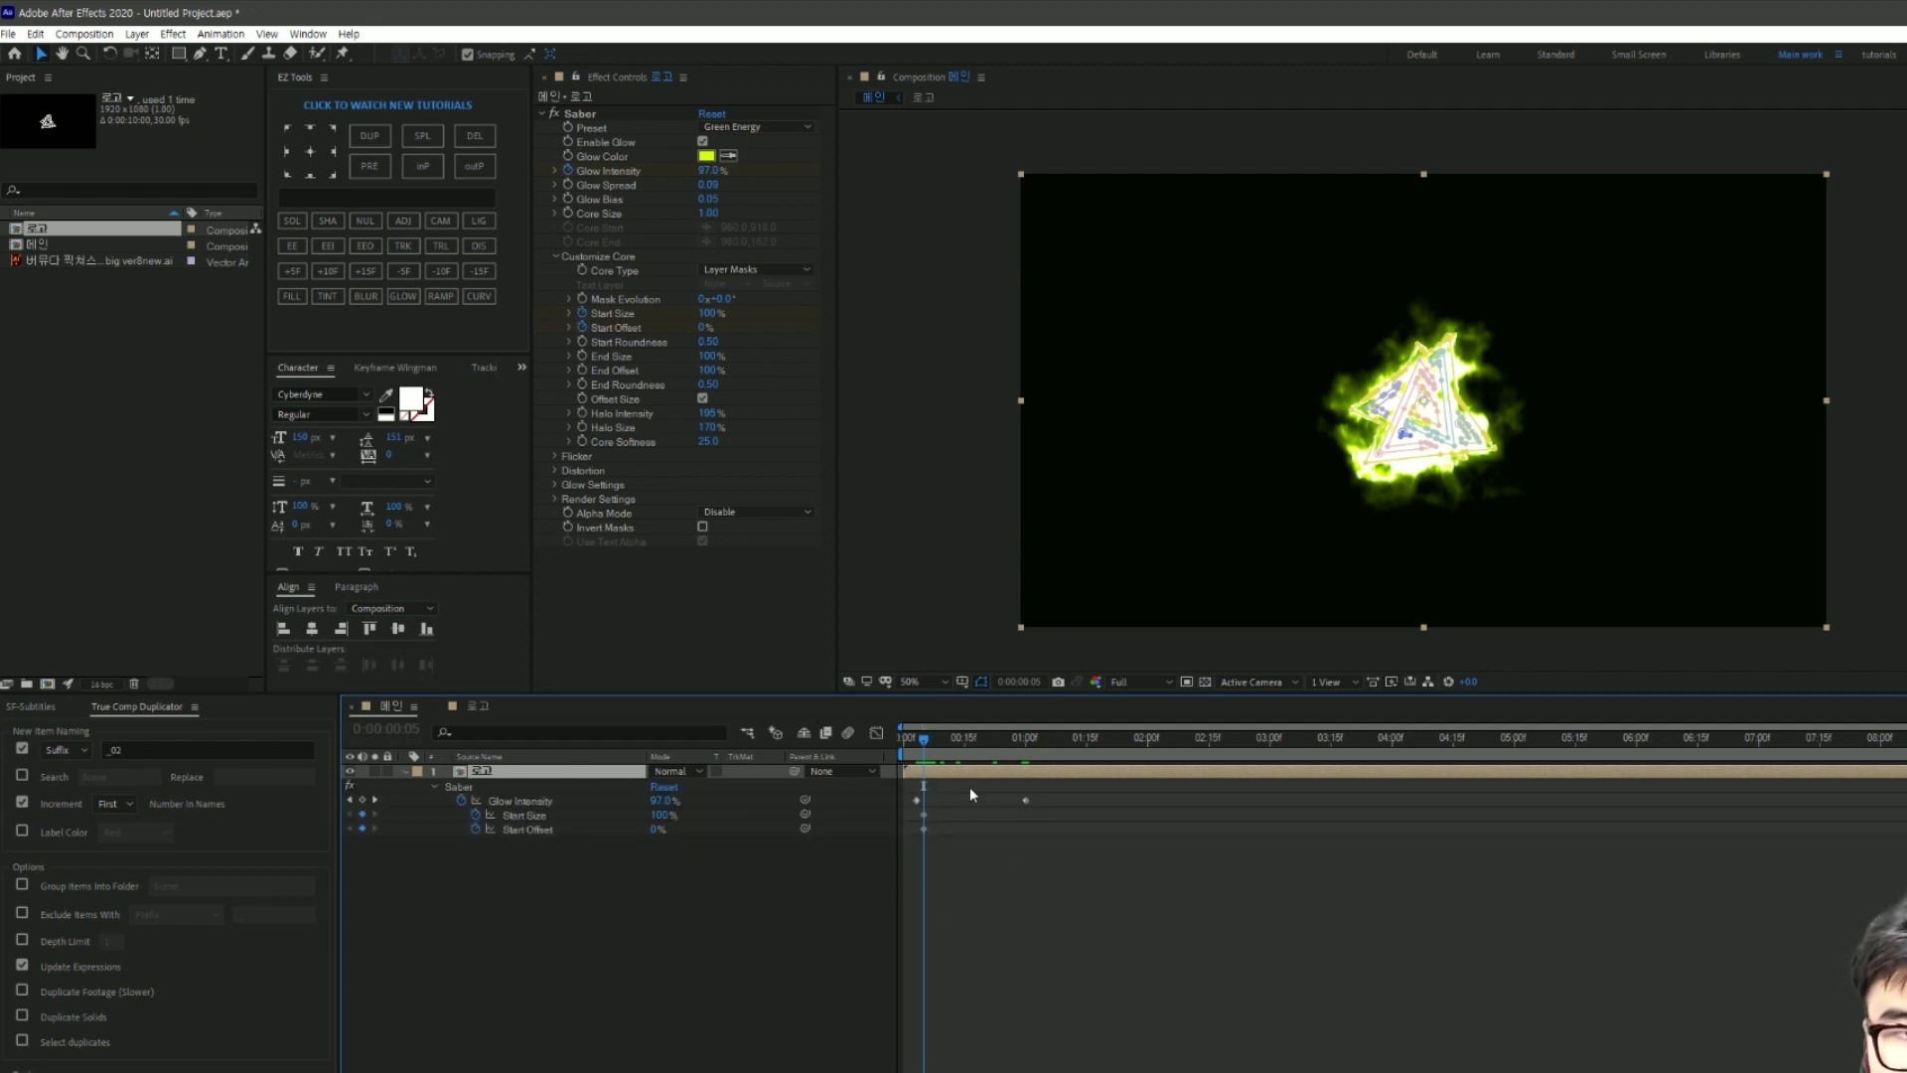
click(985, 763)
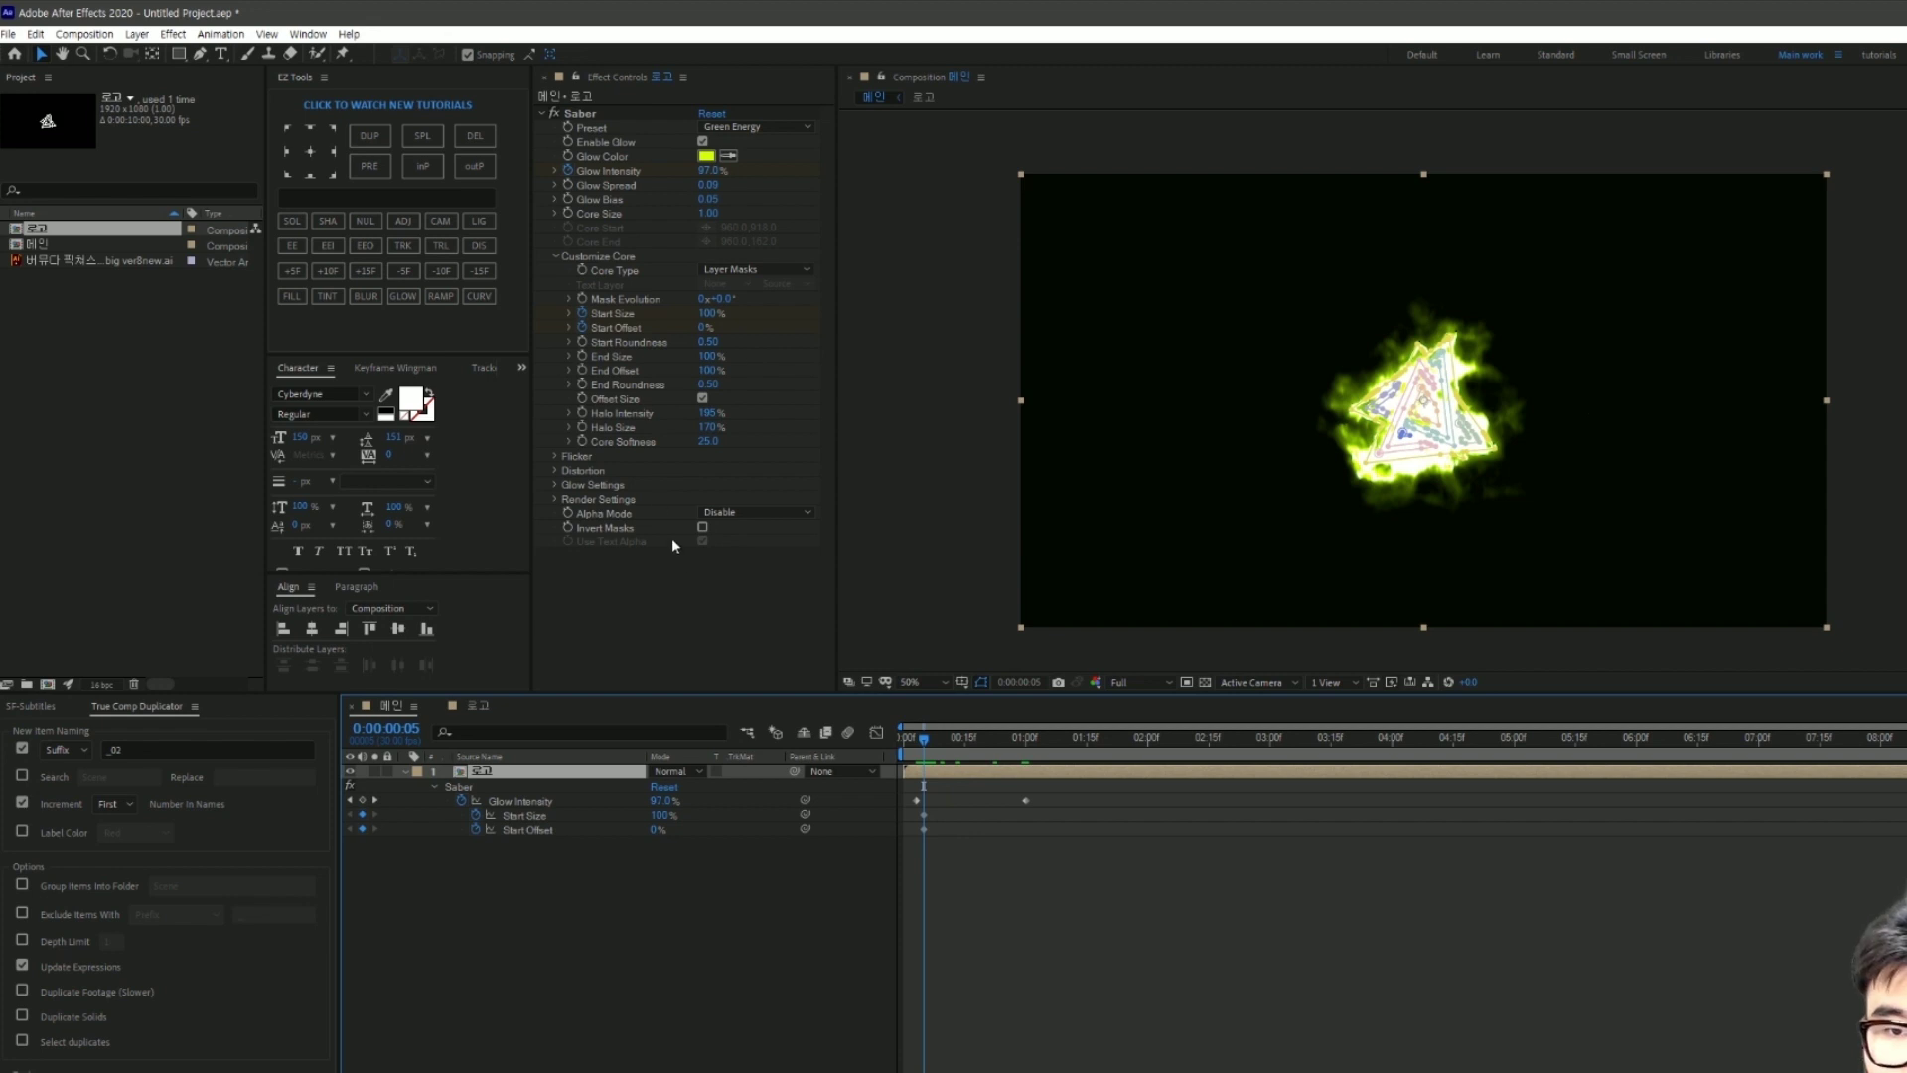
click(767, 657)
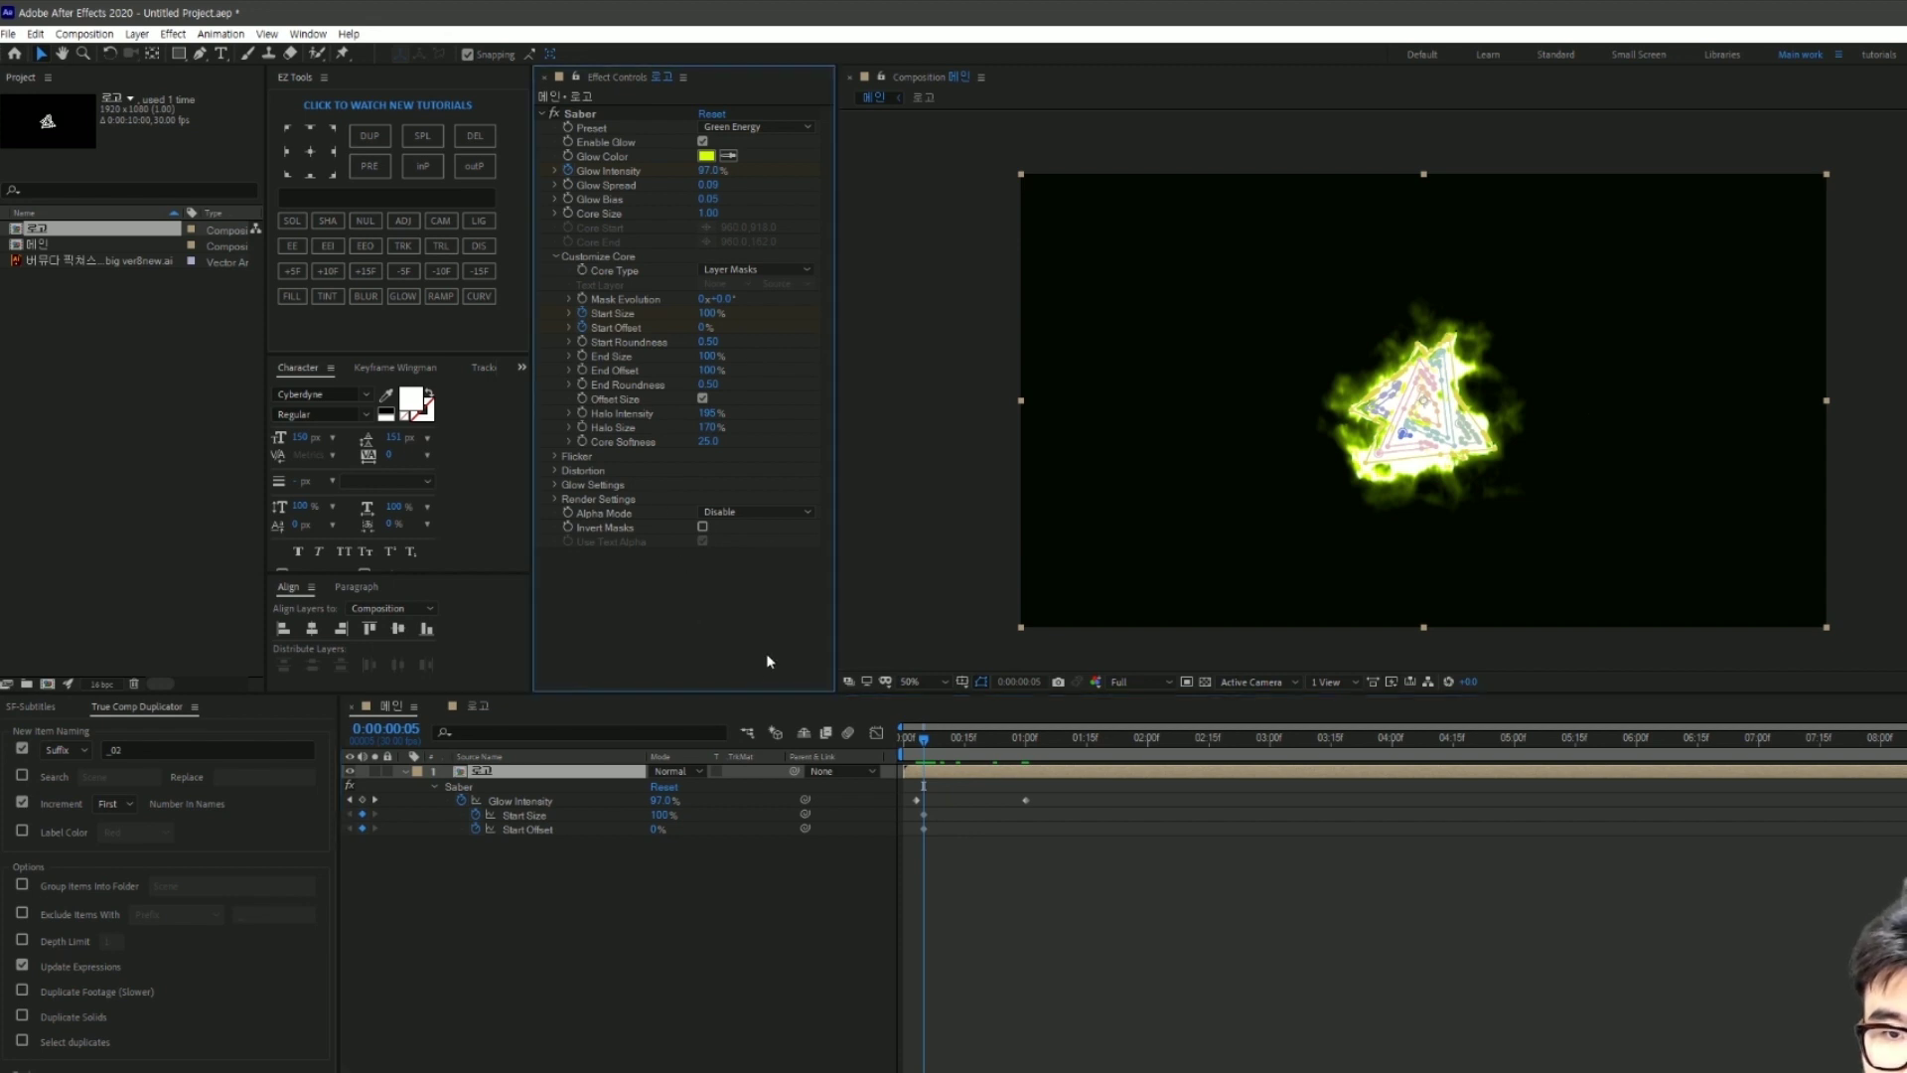
click(708, 313)
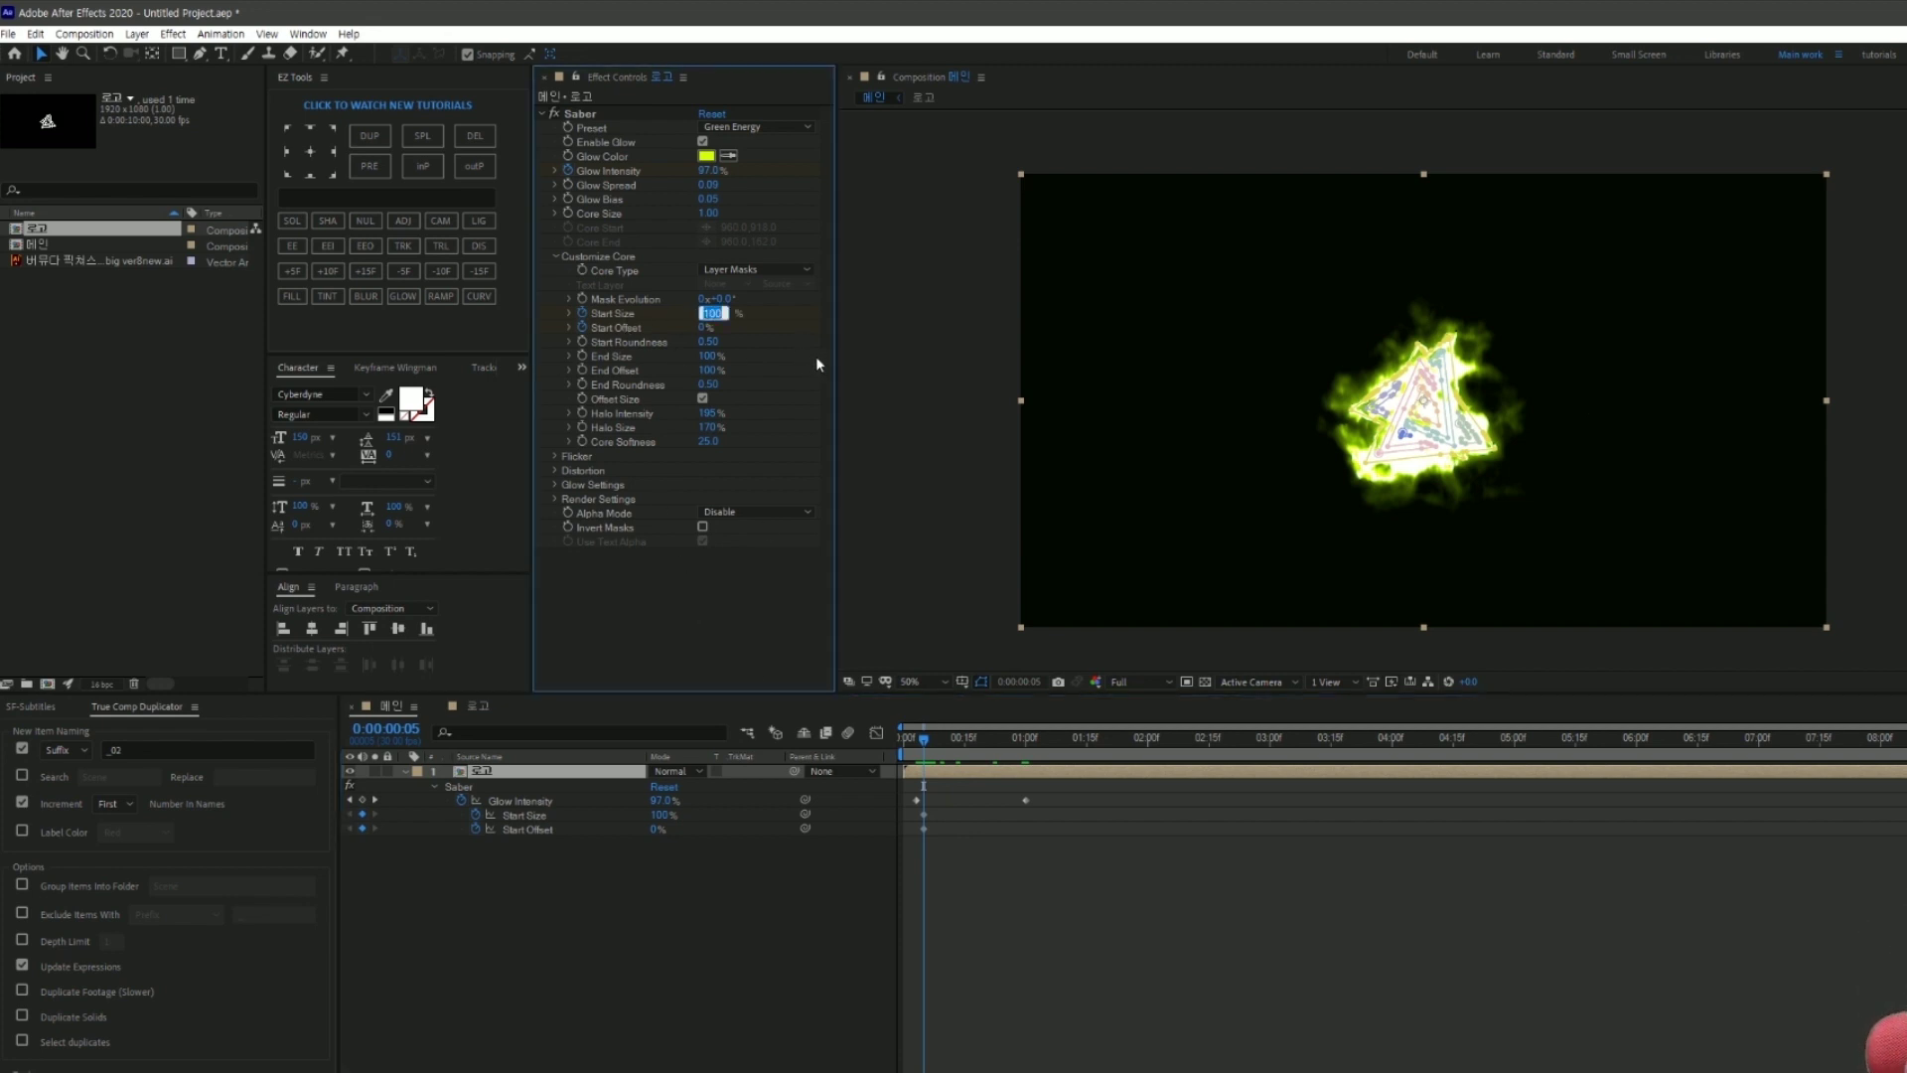
text(0)
key(Return)
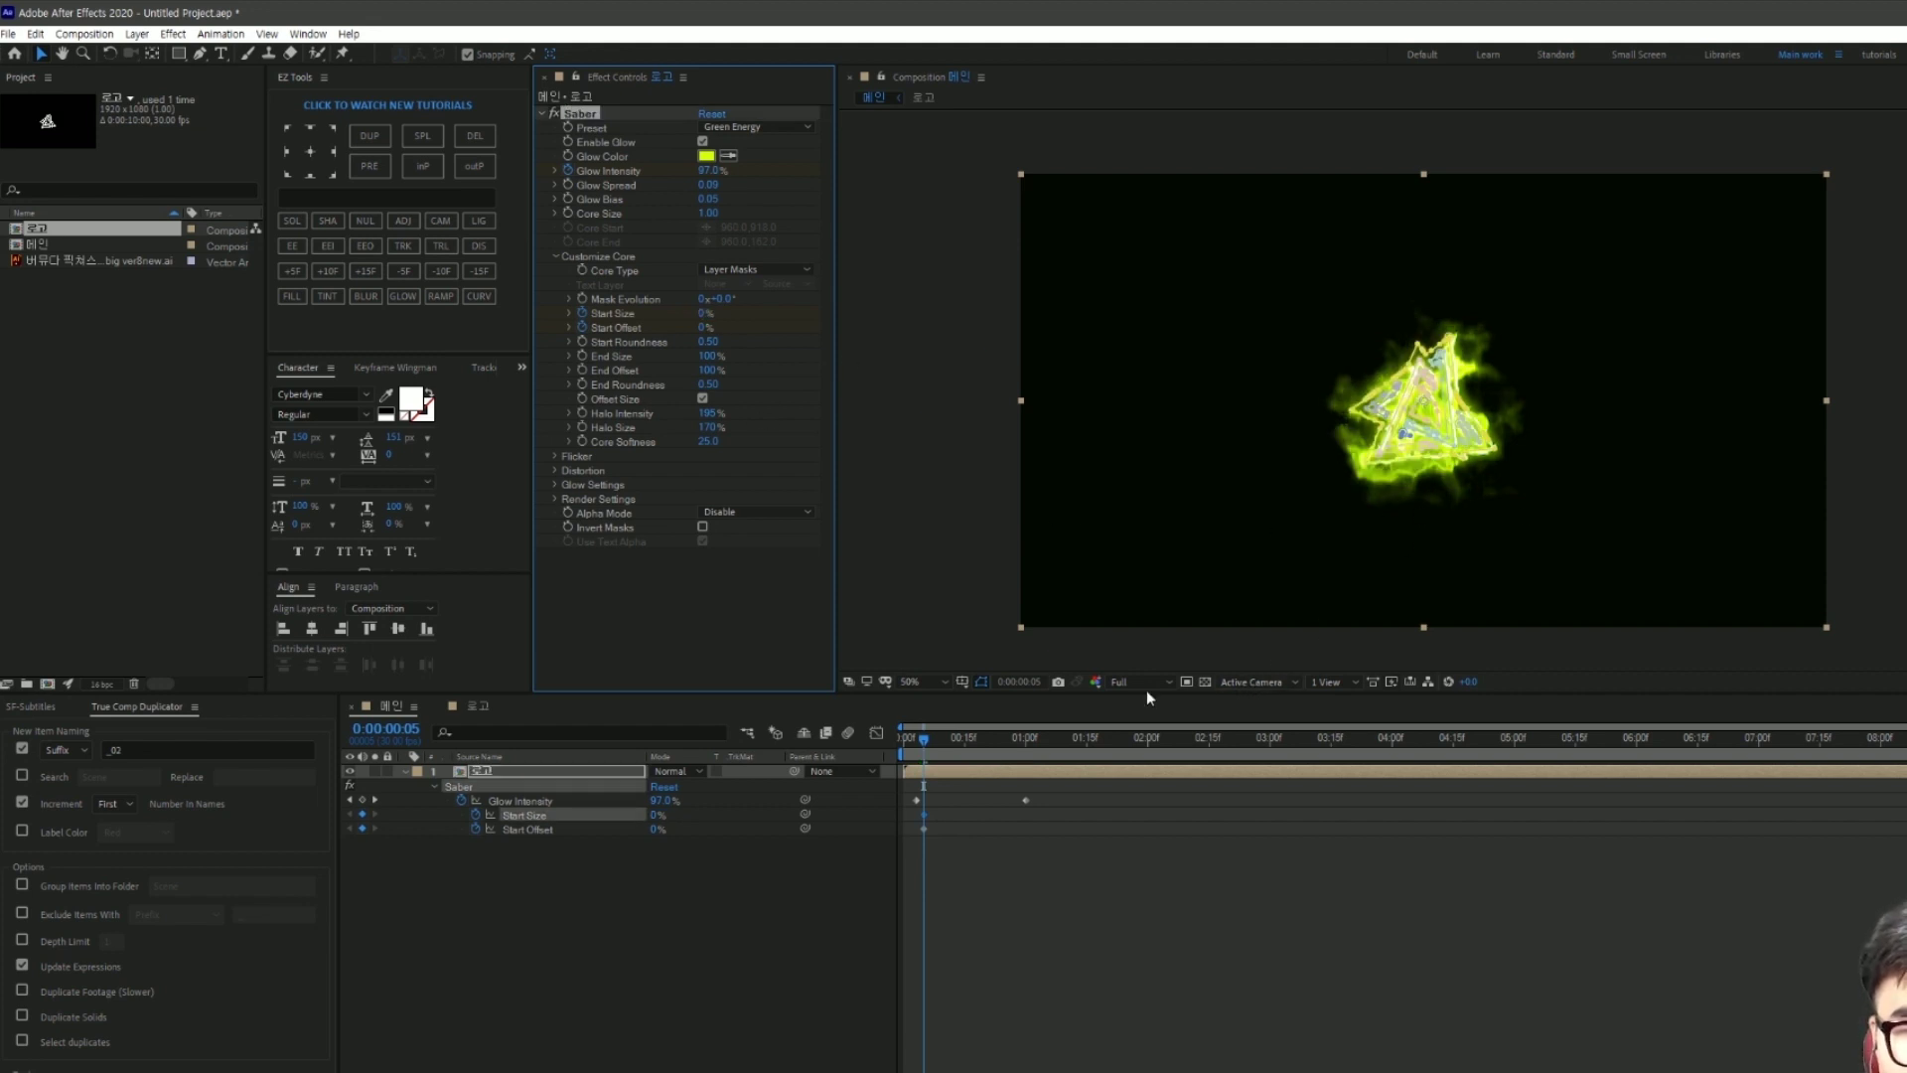
Step: Keyframe Start Size and Start Offset at 100% at one second, then 0% a few frames later
drag(923, 740, 1030, 766)
click(802, 387)
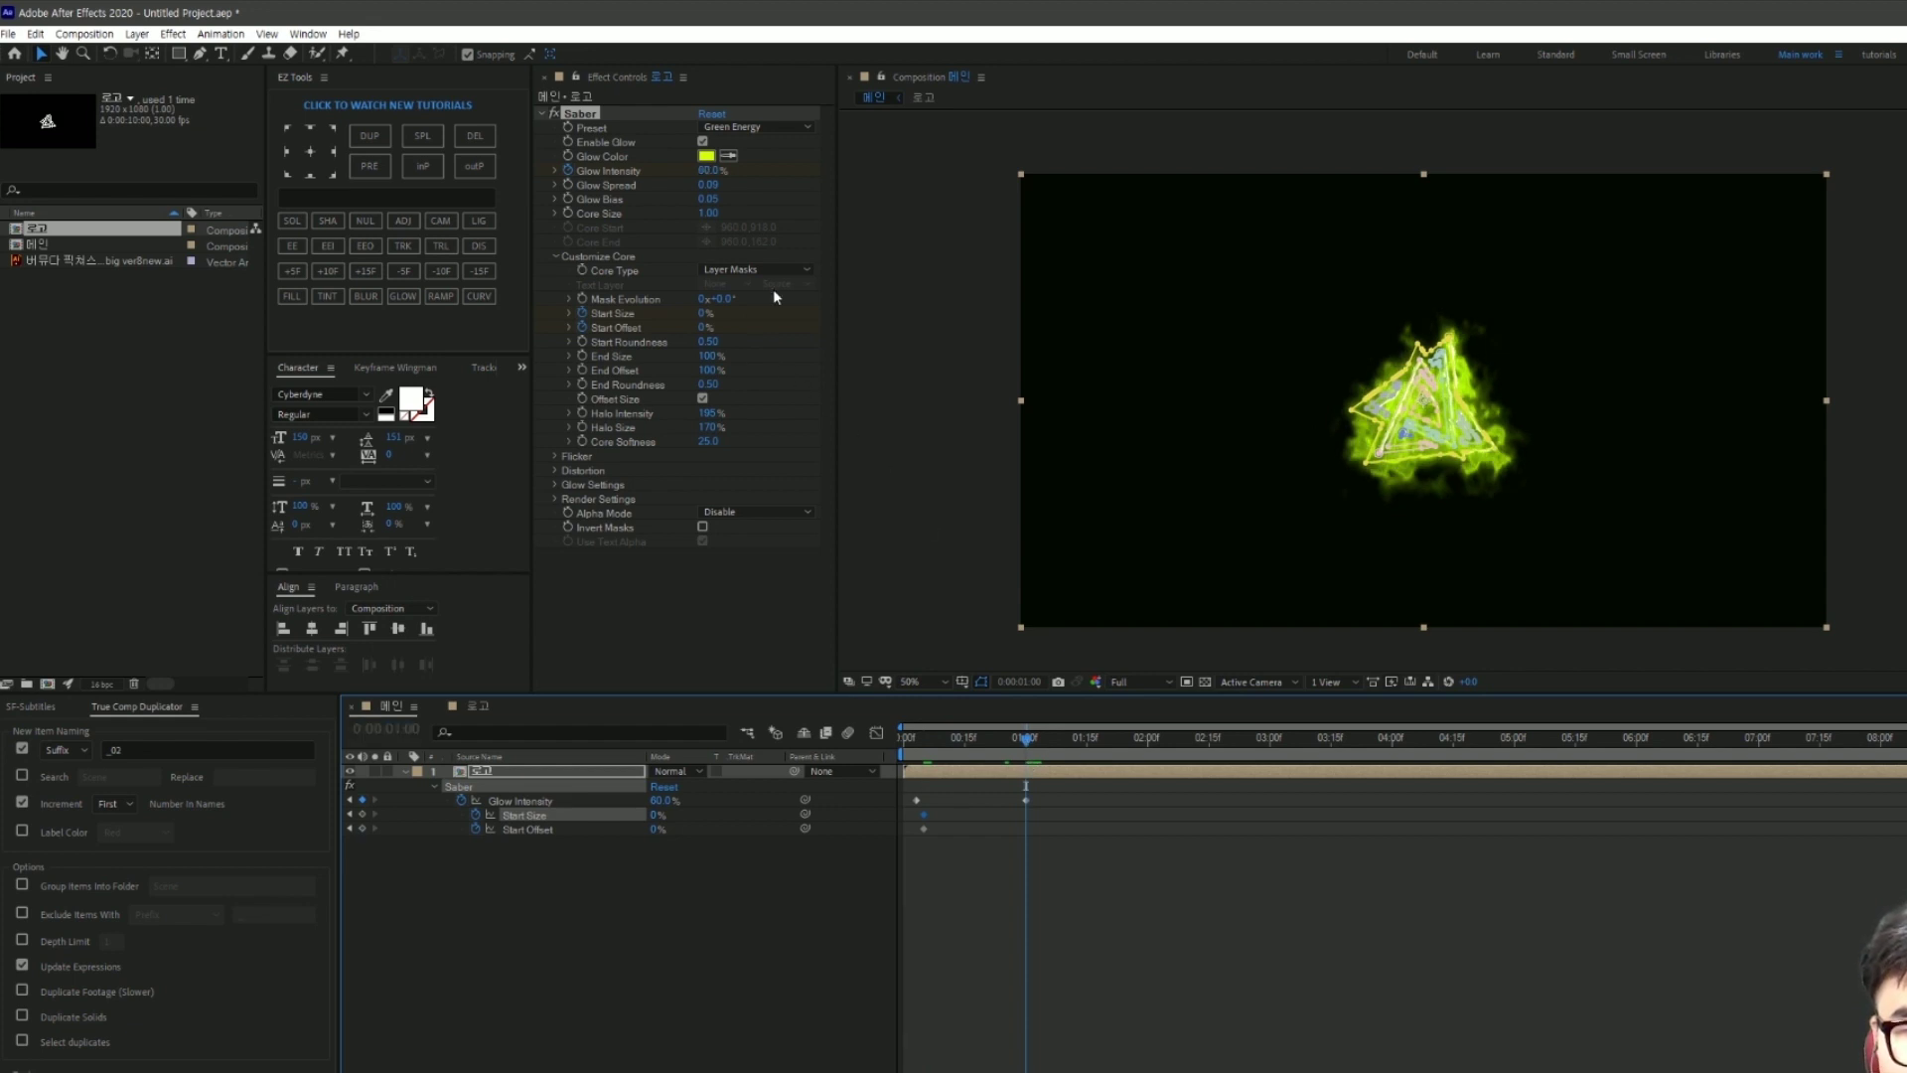
click(705, 313)
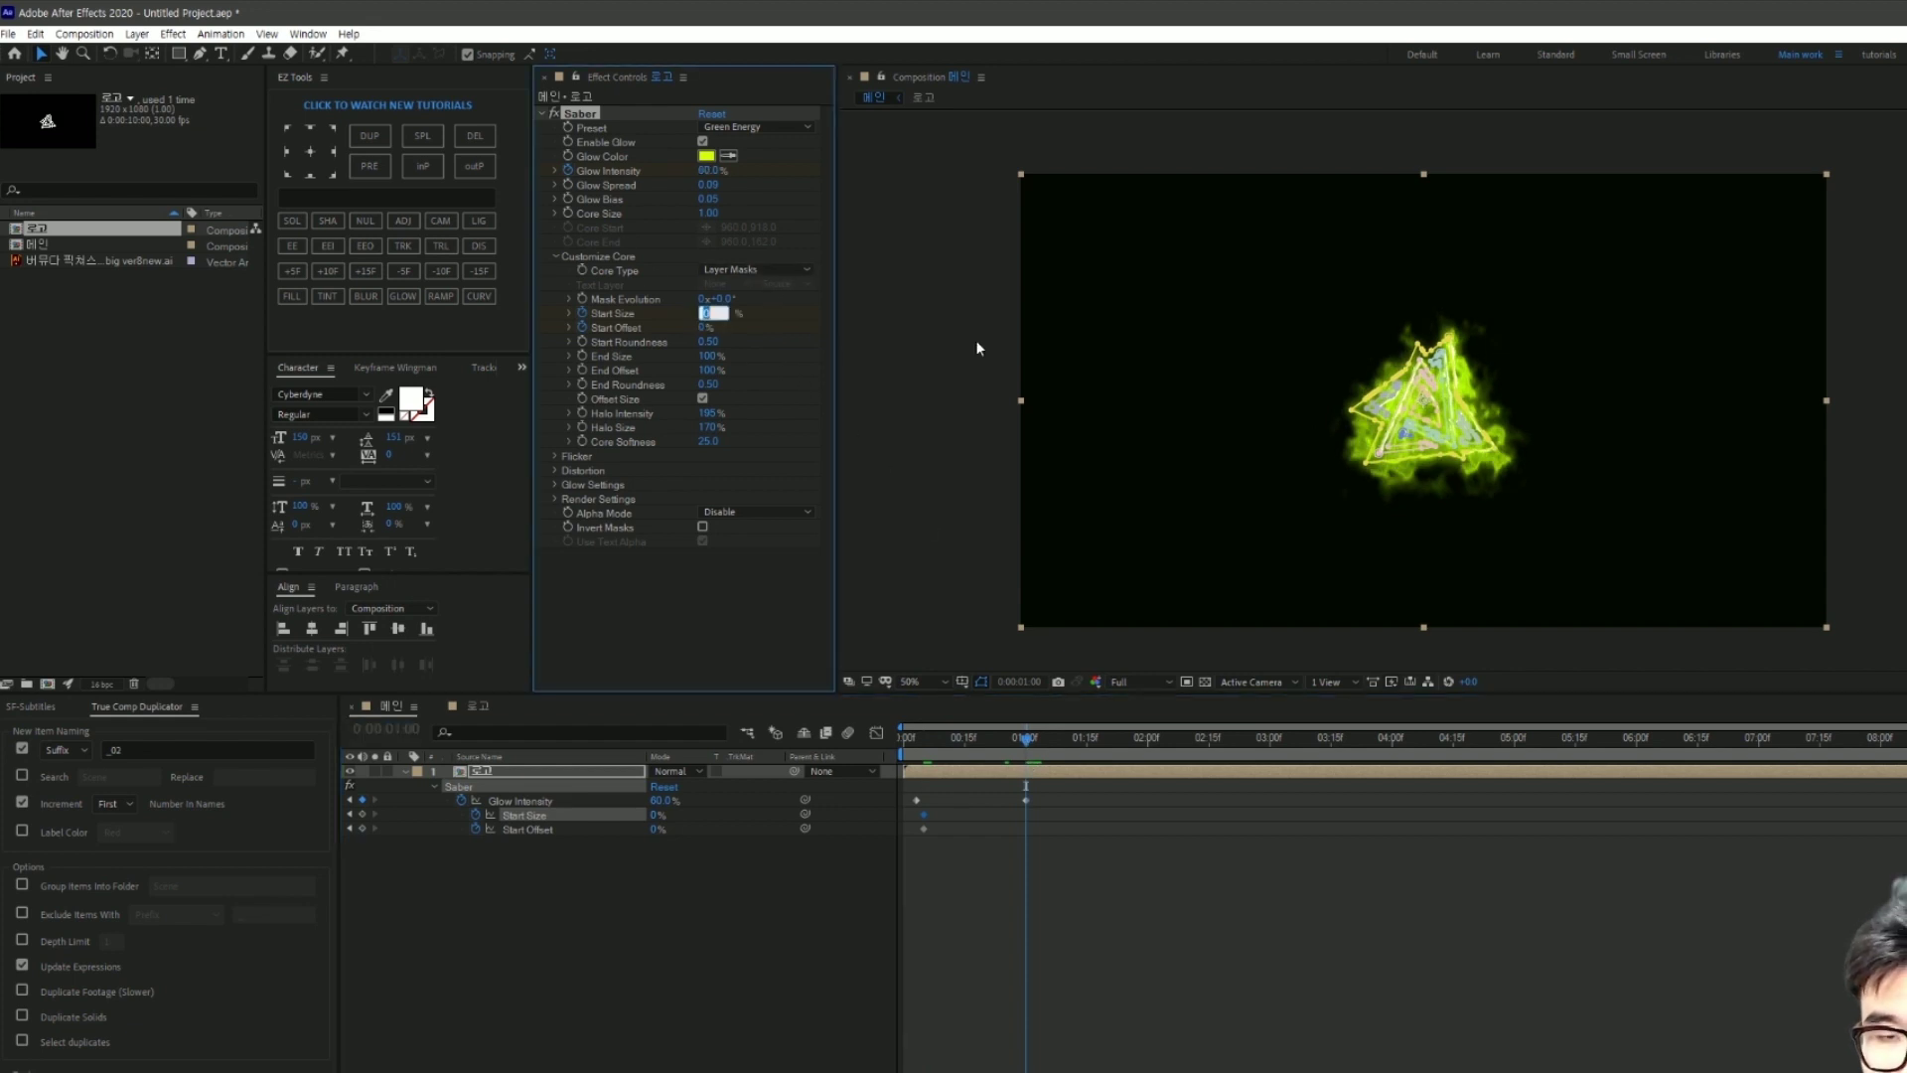
text(100)
key(Tab)
key(Return)
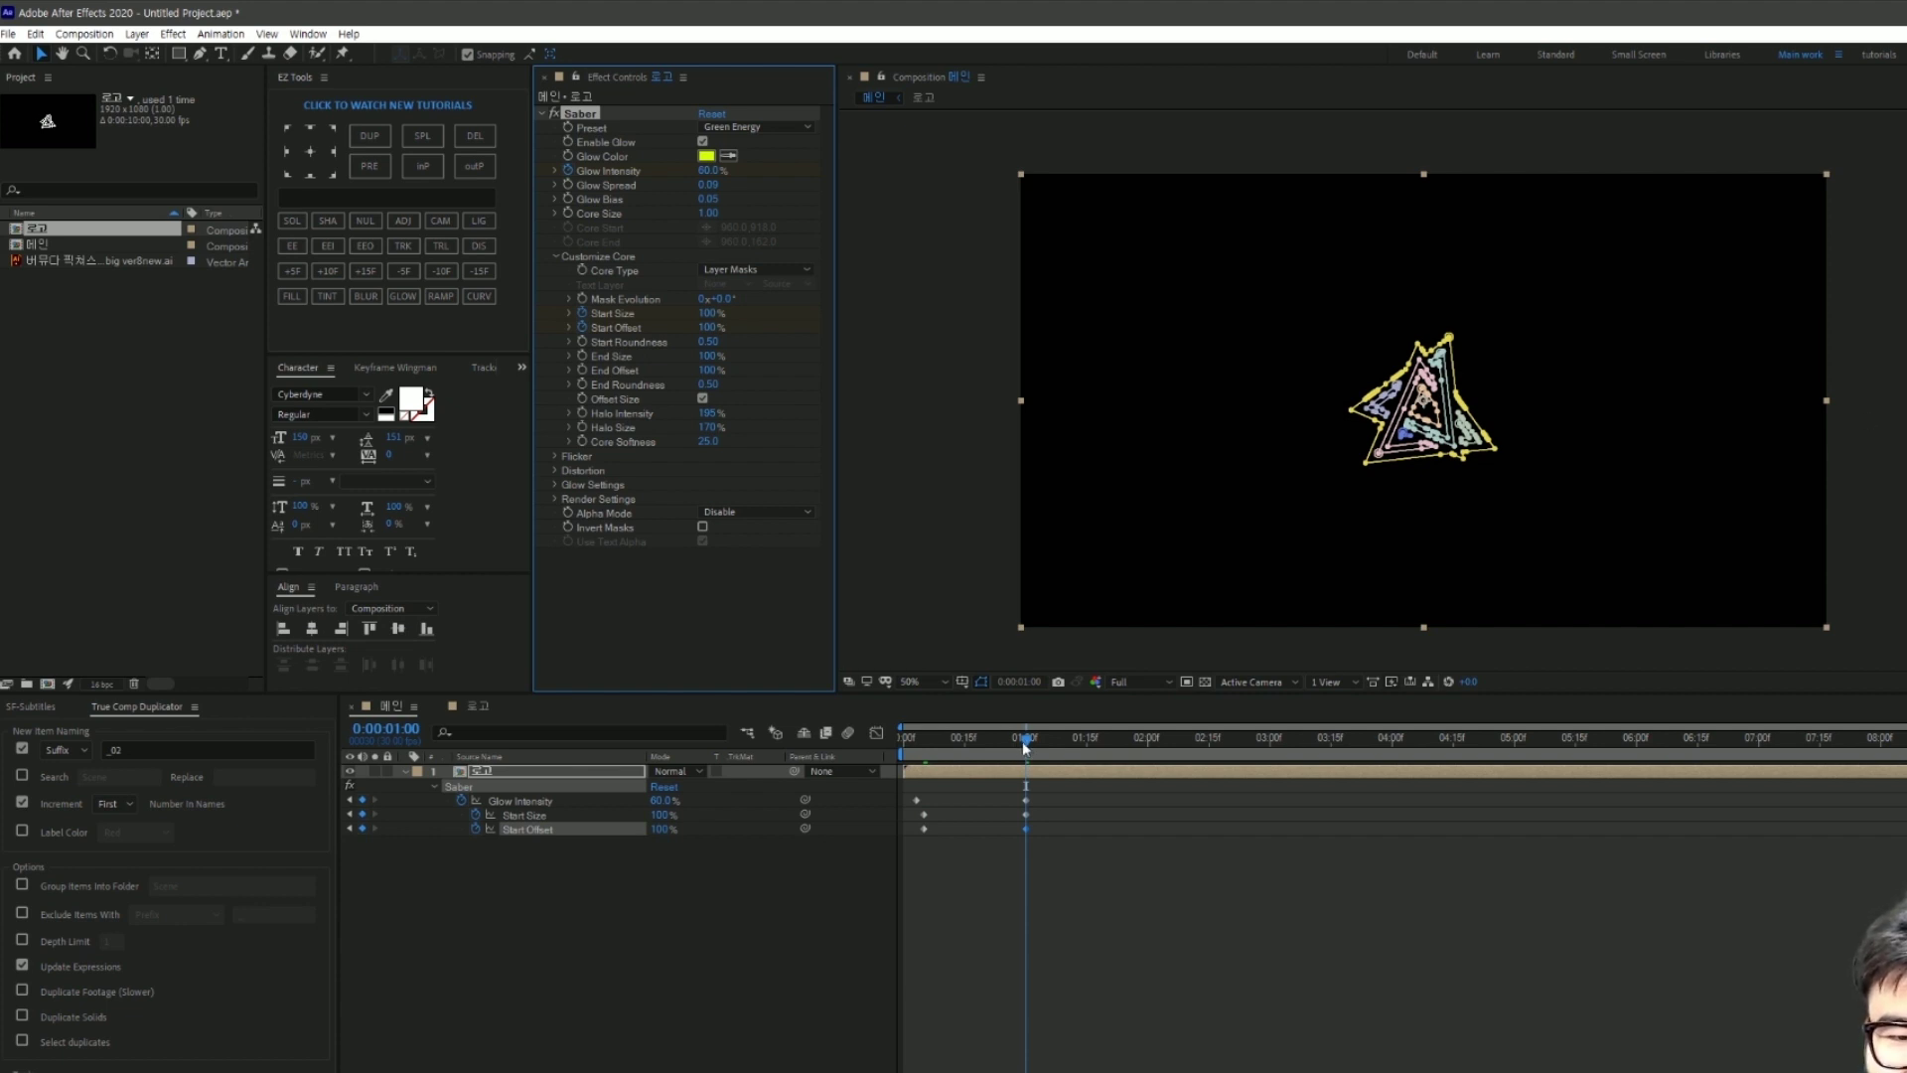
drag(1028, 747, 1070, 750)
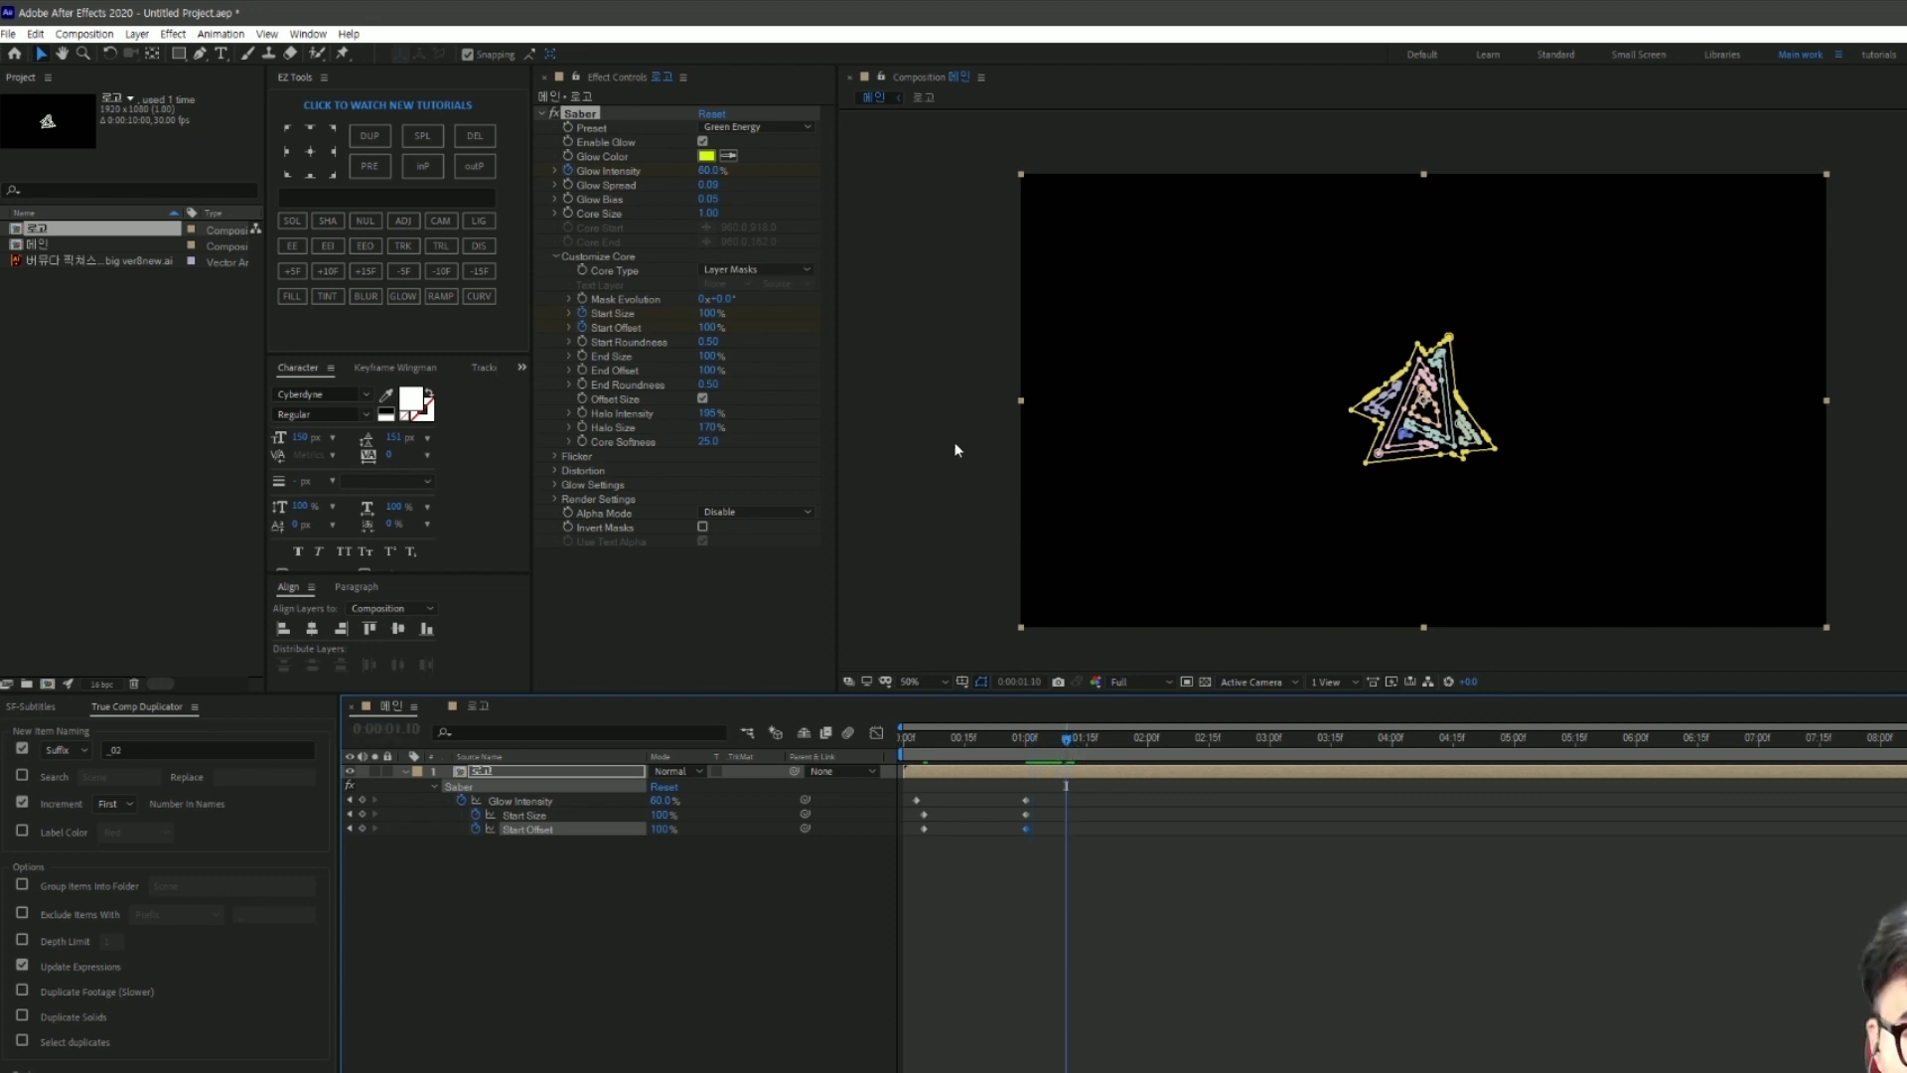
click(805, 341)
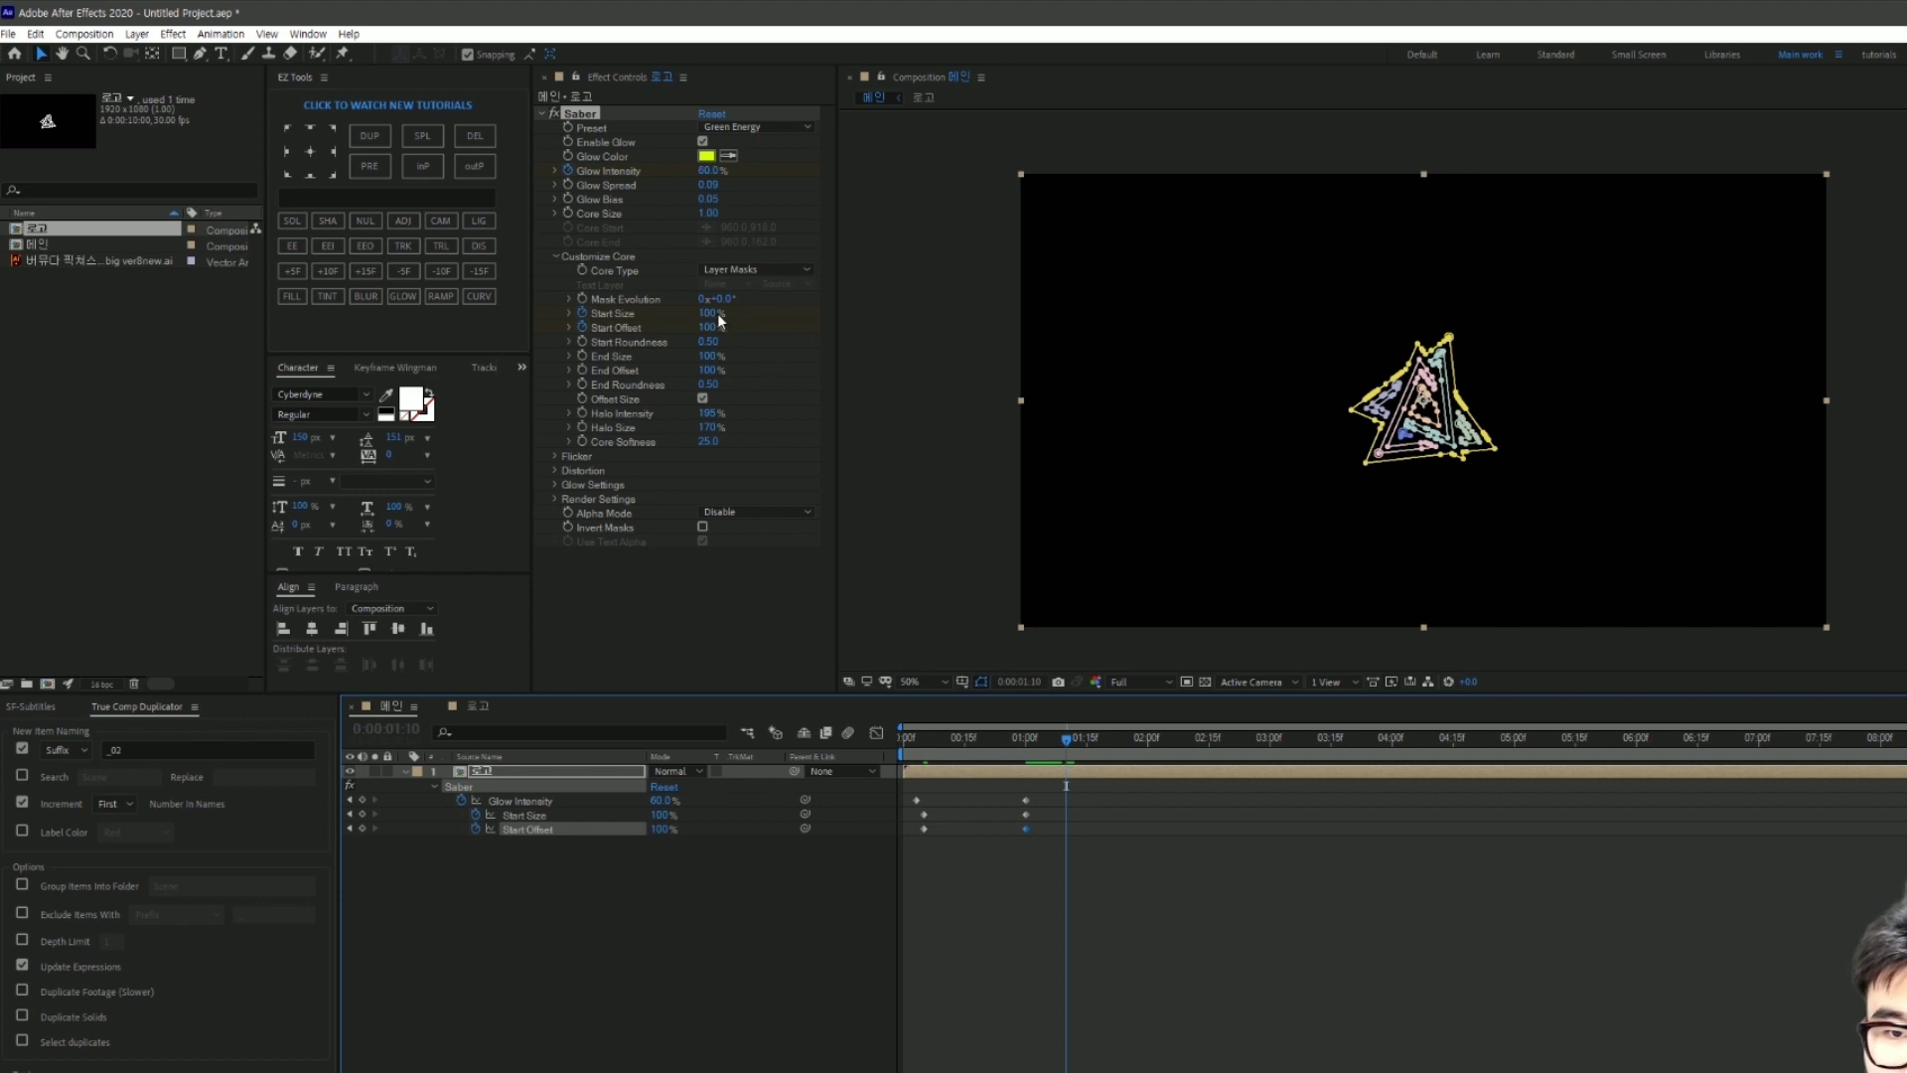
click(712, 313)
text(0)
key(Tab)
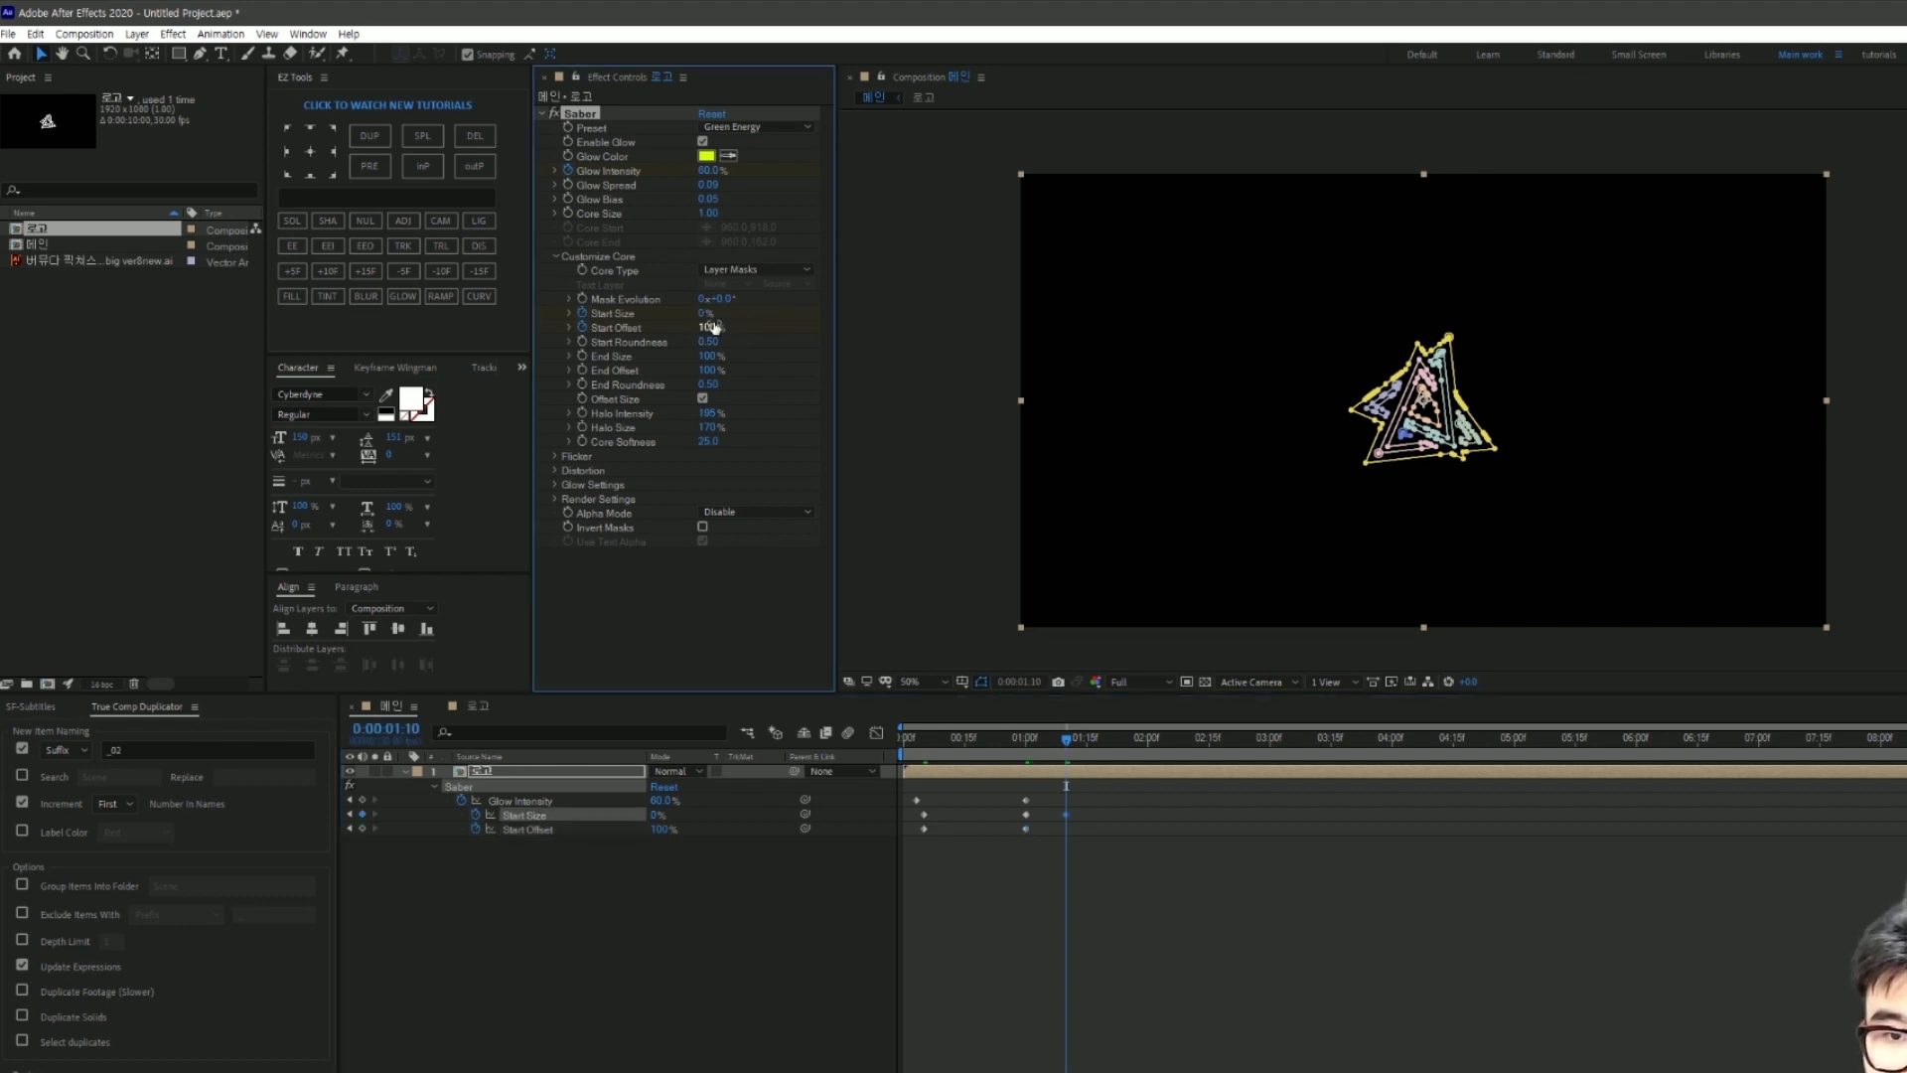
text(0)
key(Return)
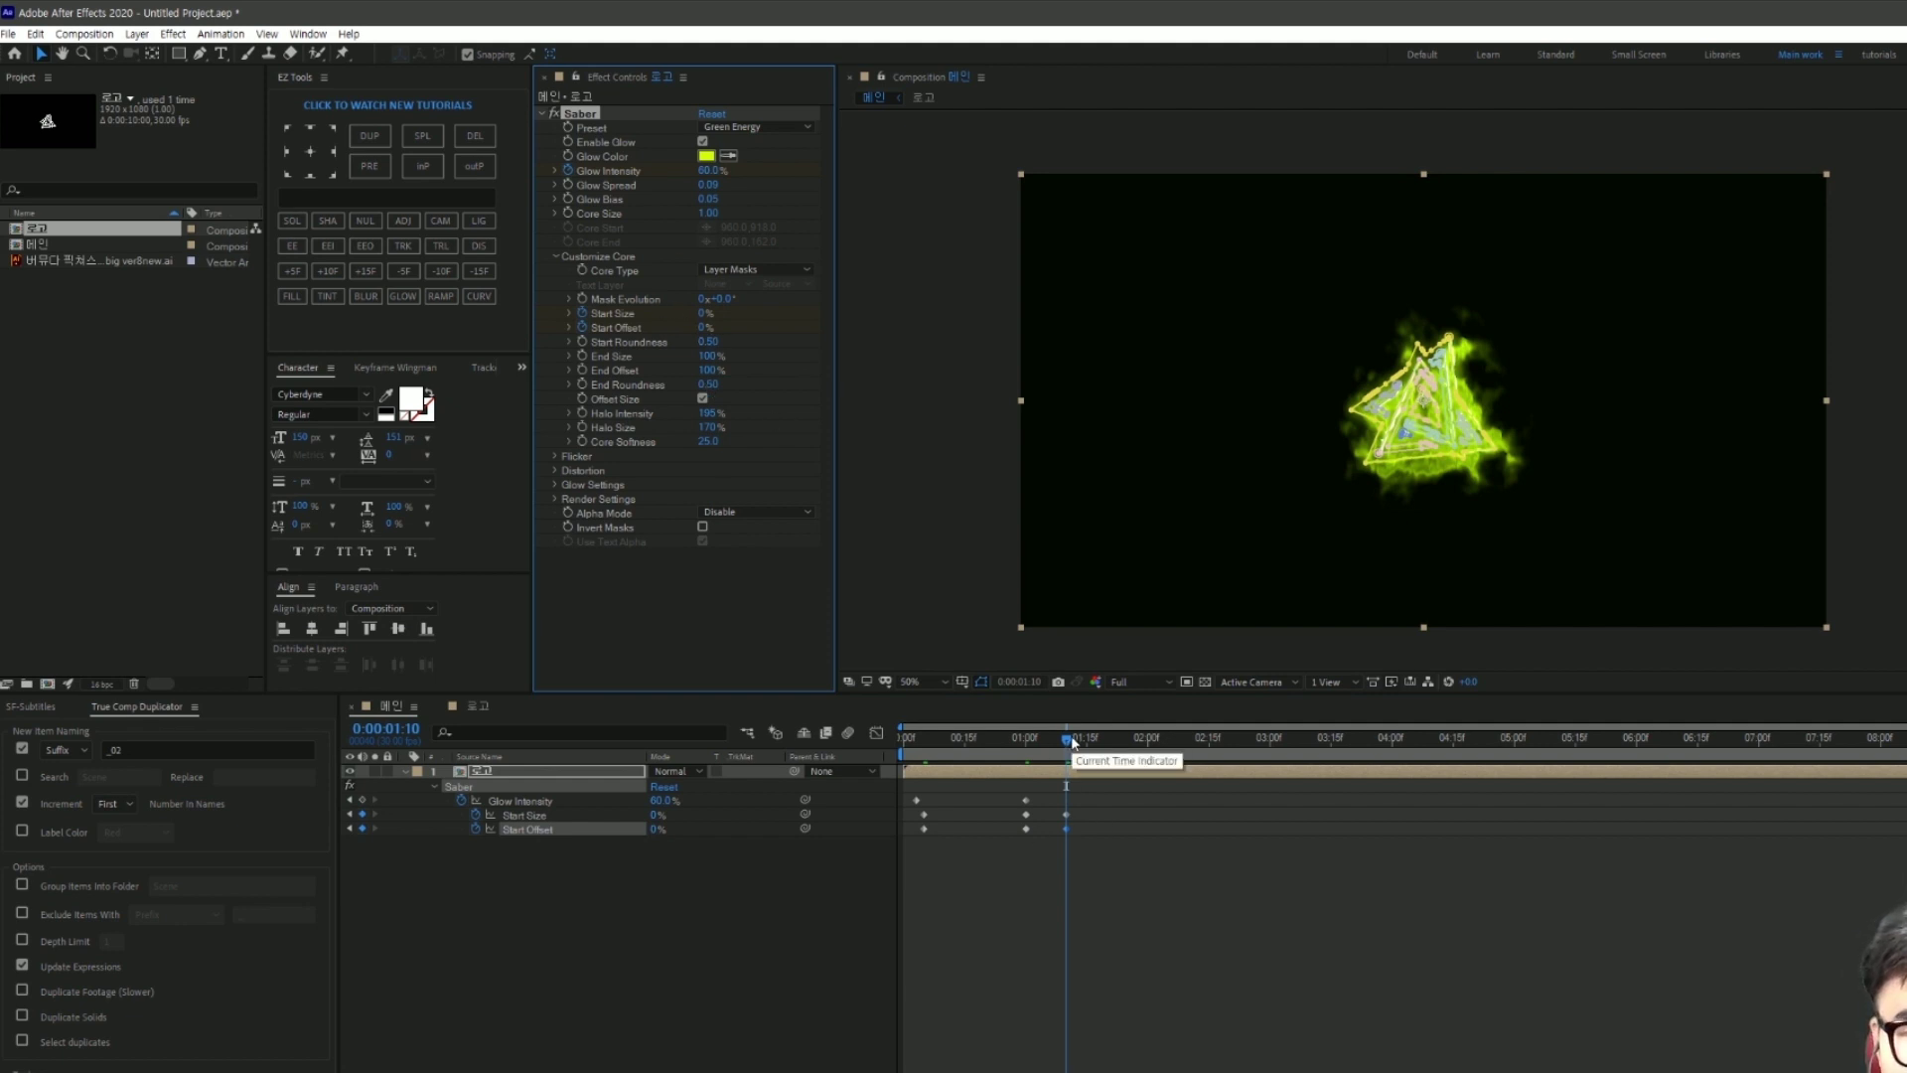
Step: Add another flicker: Start Size and Start Offset to 100%, then back to 0%
drag(1067, 740, 1130, 766)
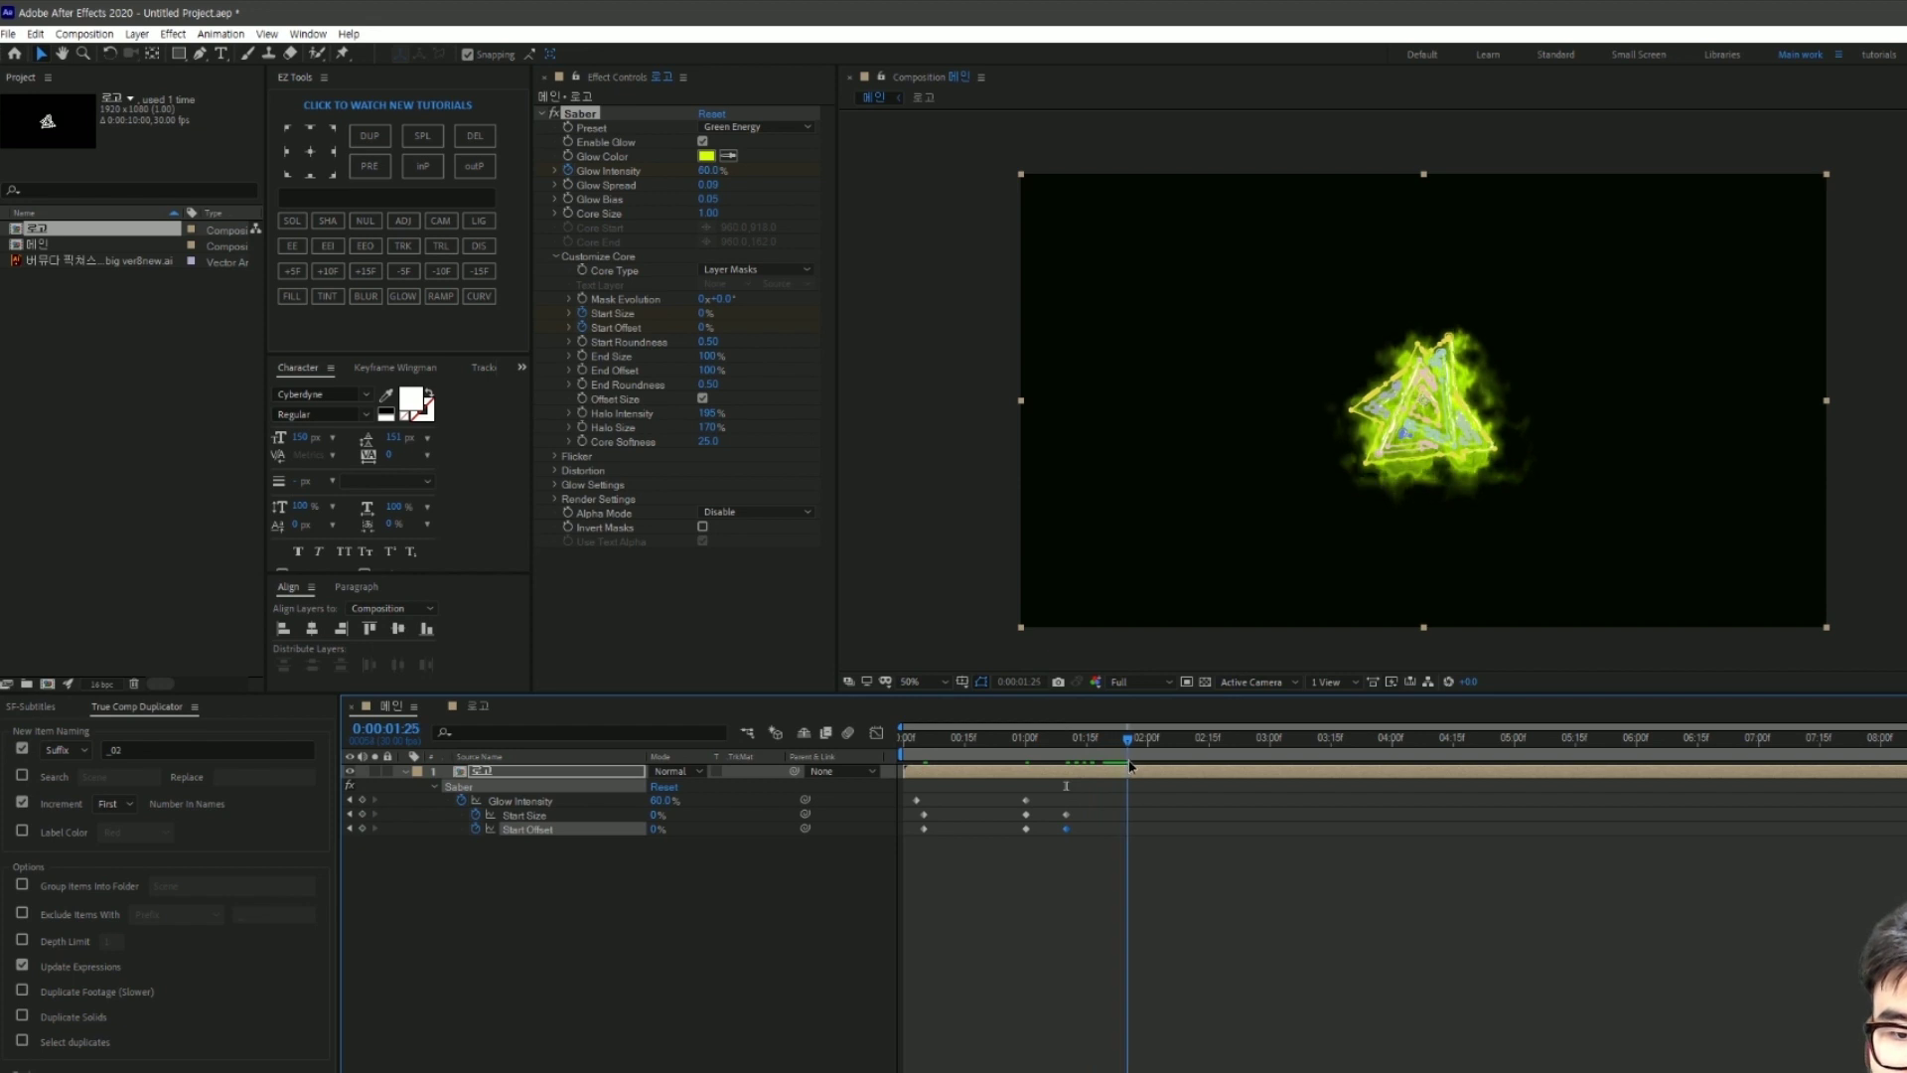
click(655, 814)
text(100)
key(Tab)
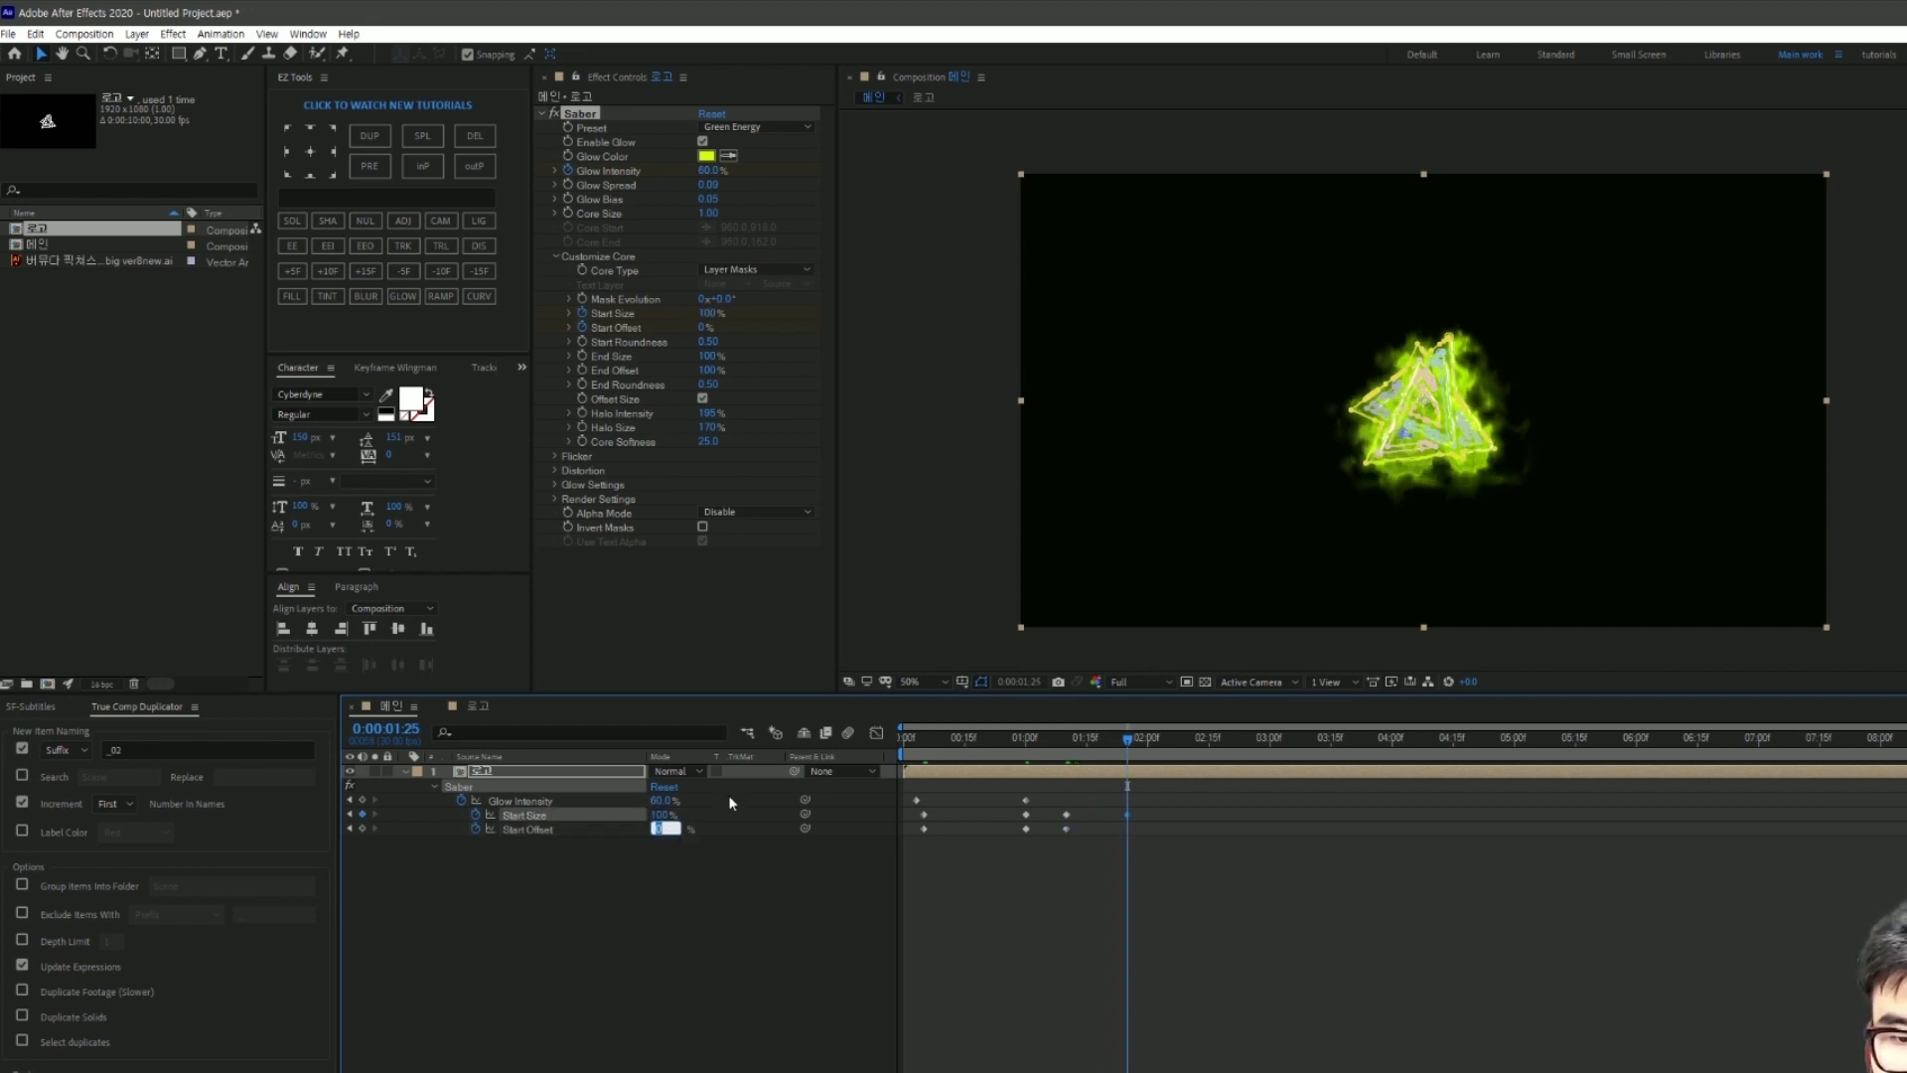
text(100)
key(Return)
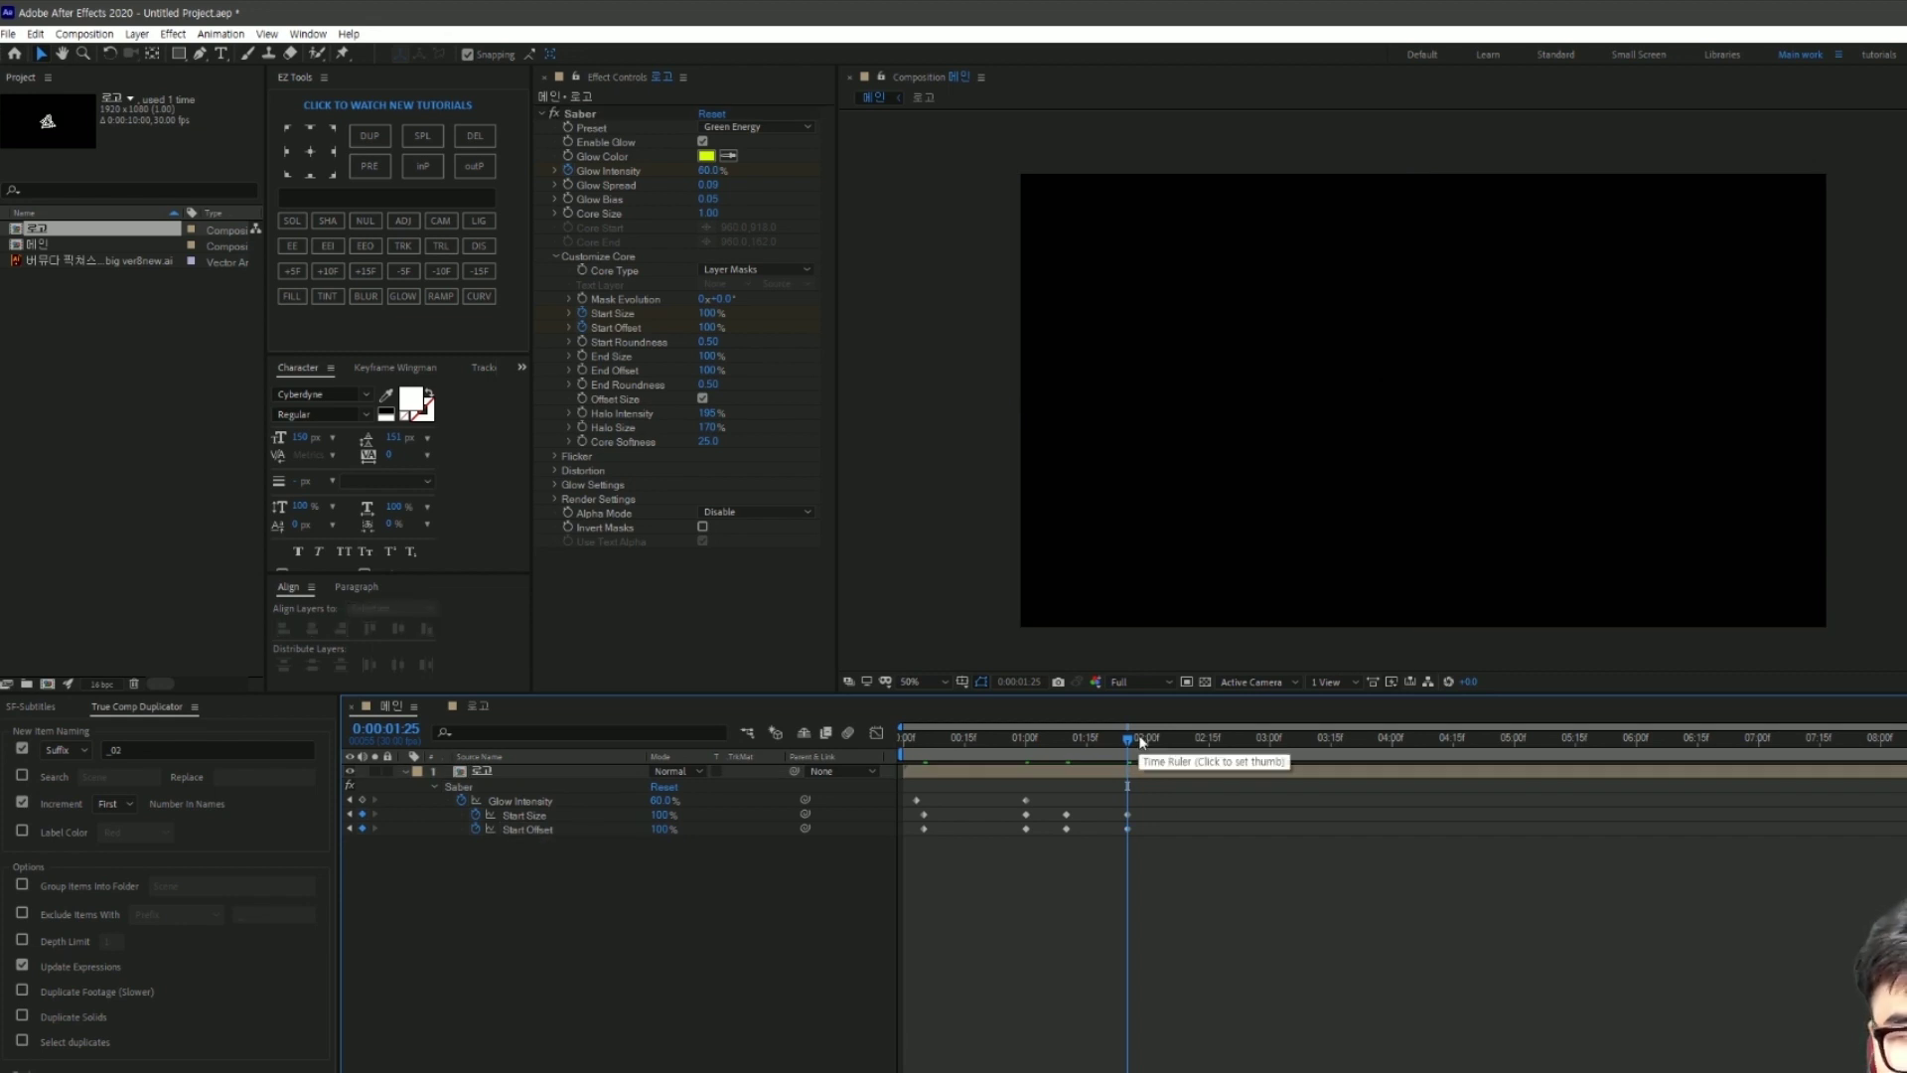
mouse_move(1140, 739)
mouse_down()
mouse_move(1224, 757)
mouse_move(1171, 764)
mouse_up()
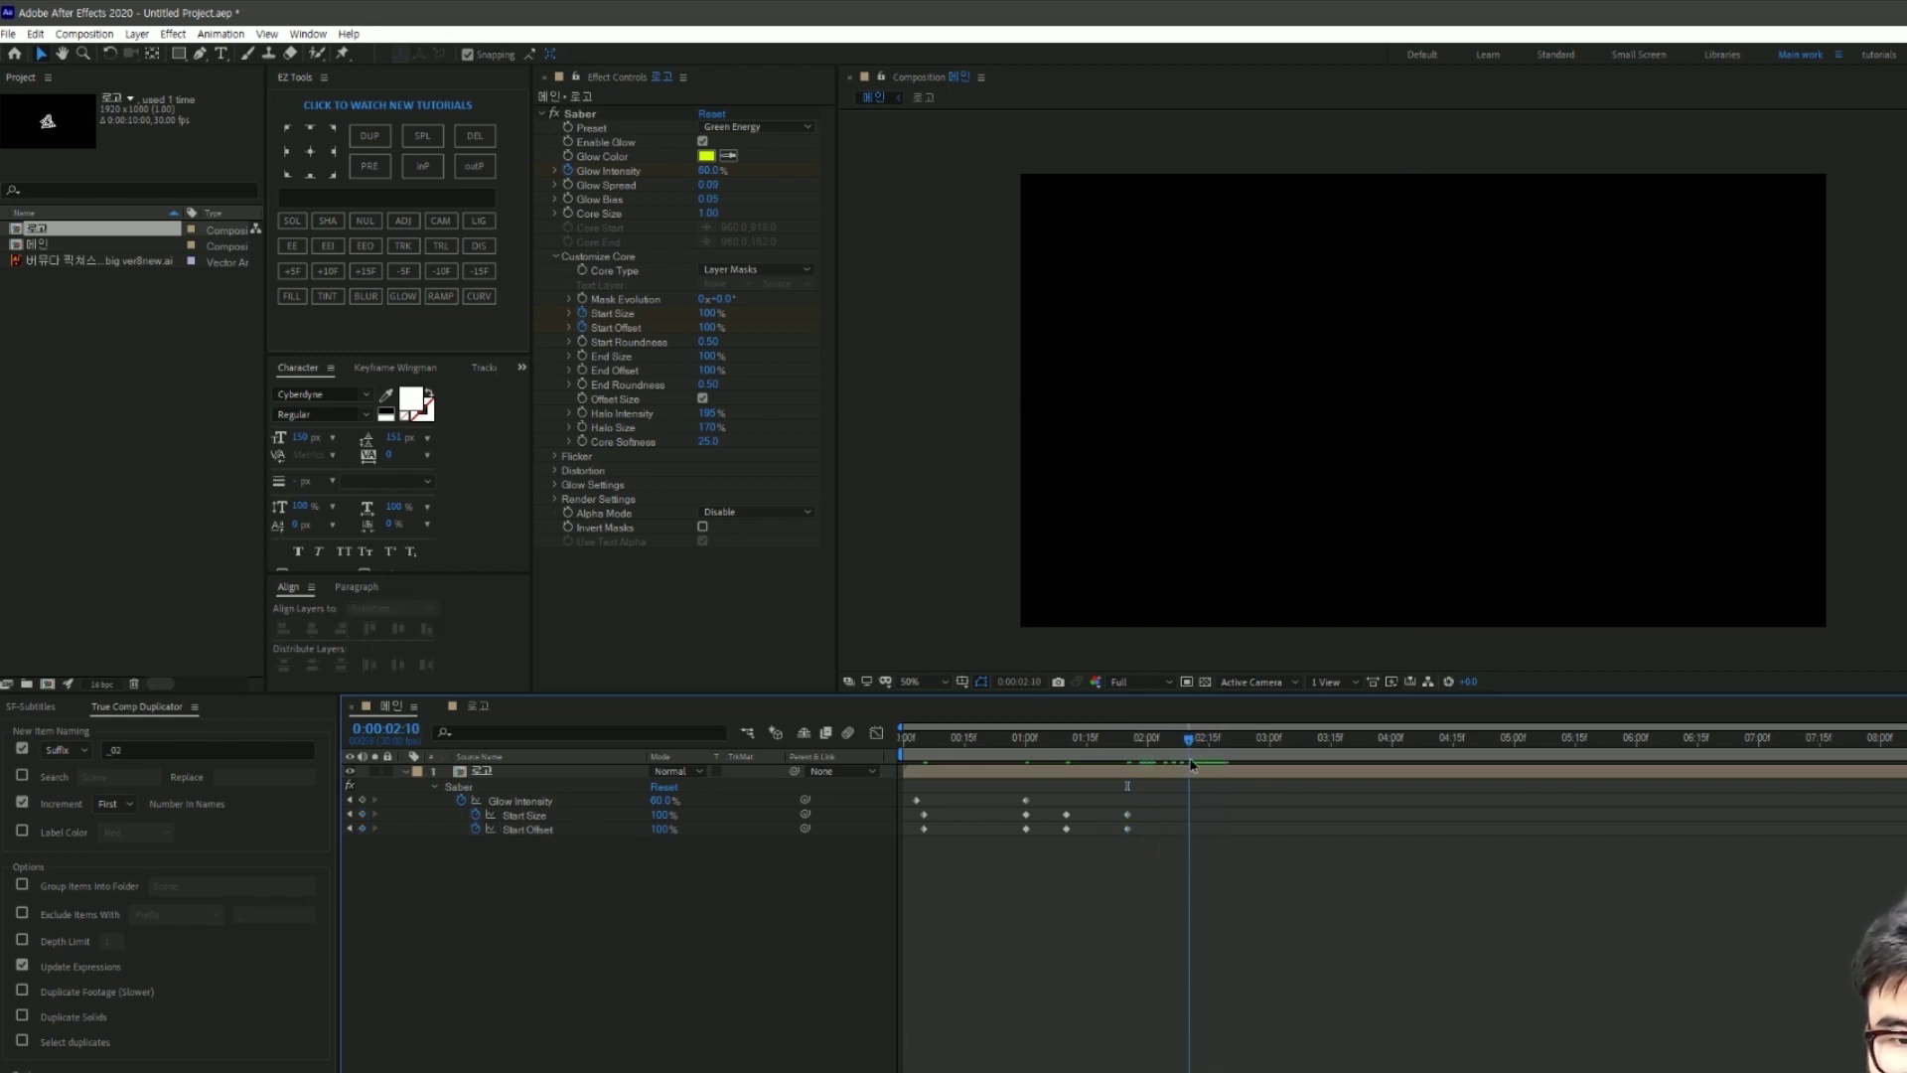
click(711, 313)
text(0)
key(Tab)
text(0)
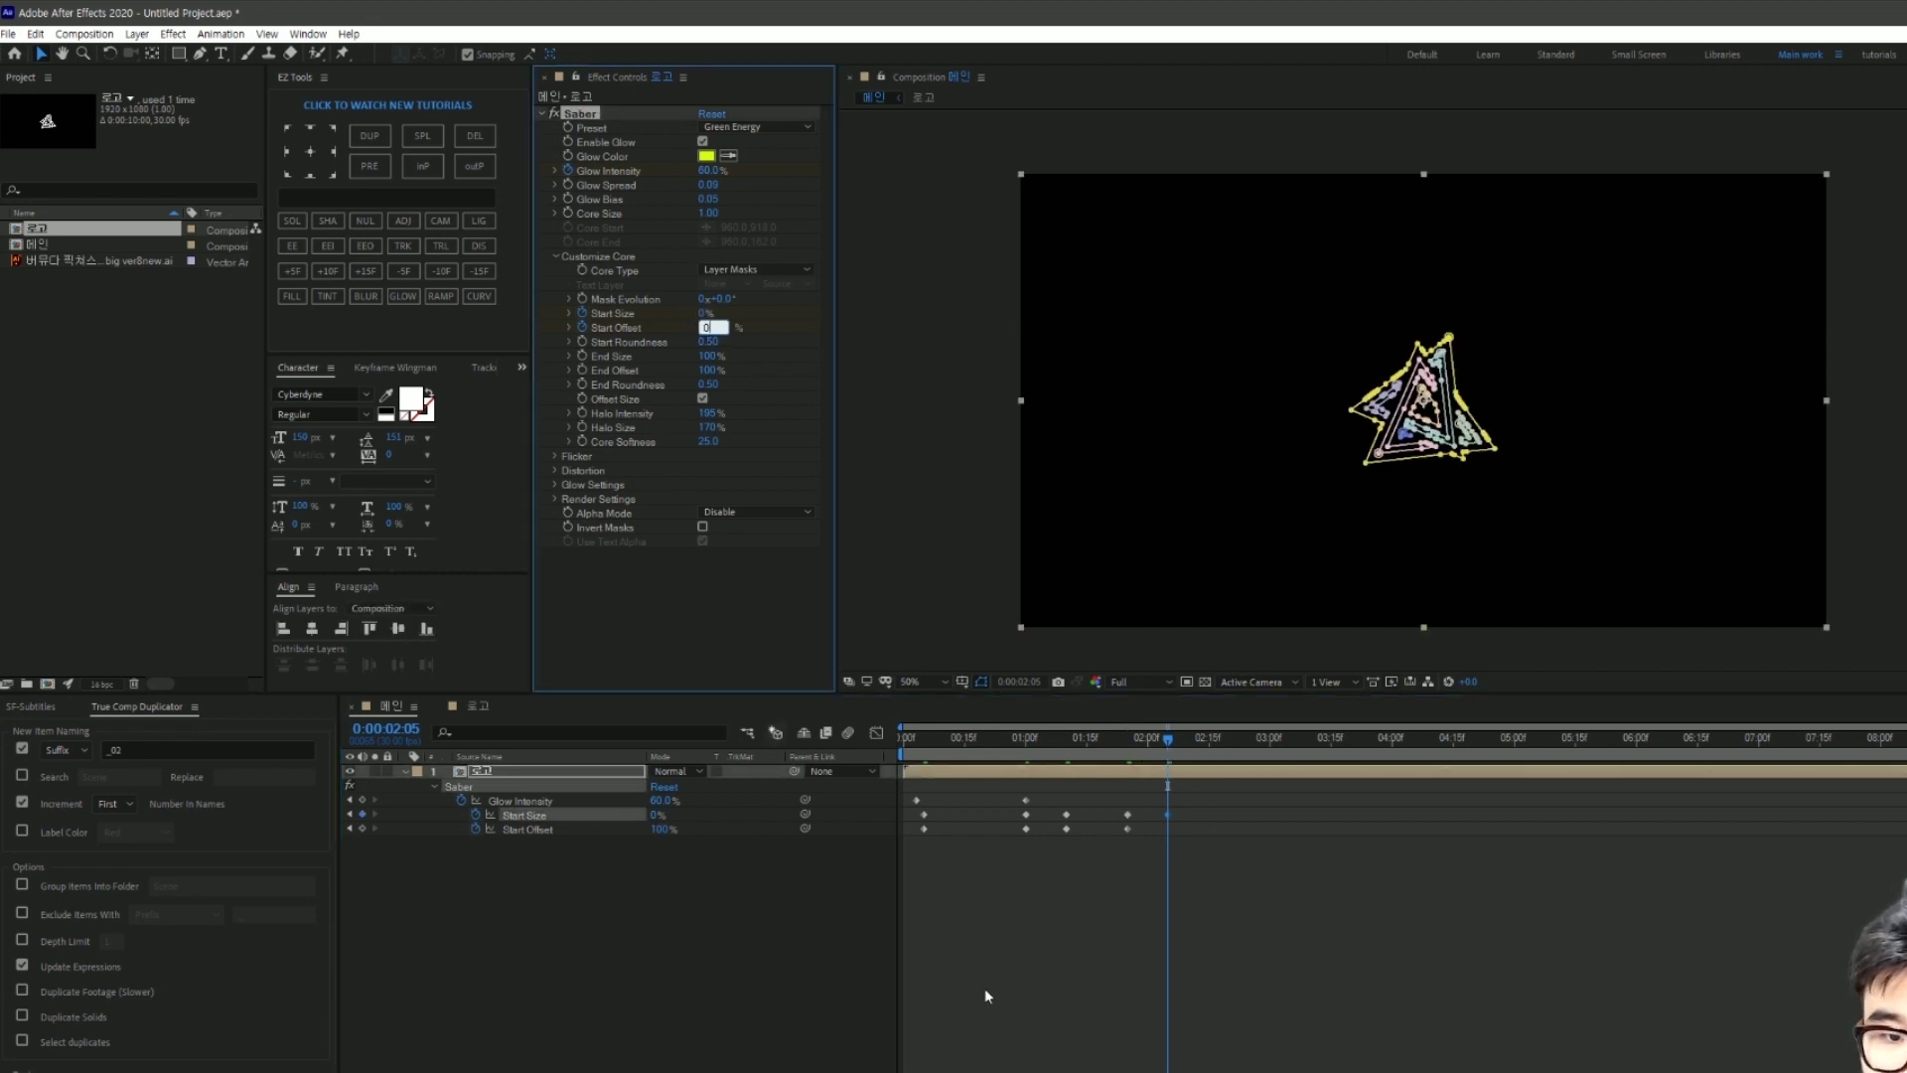
click(986, 996)
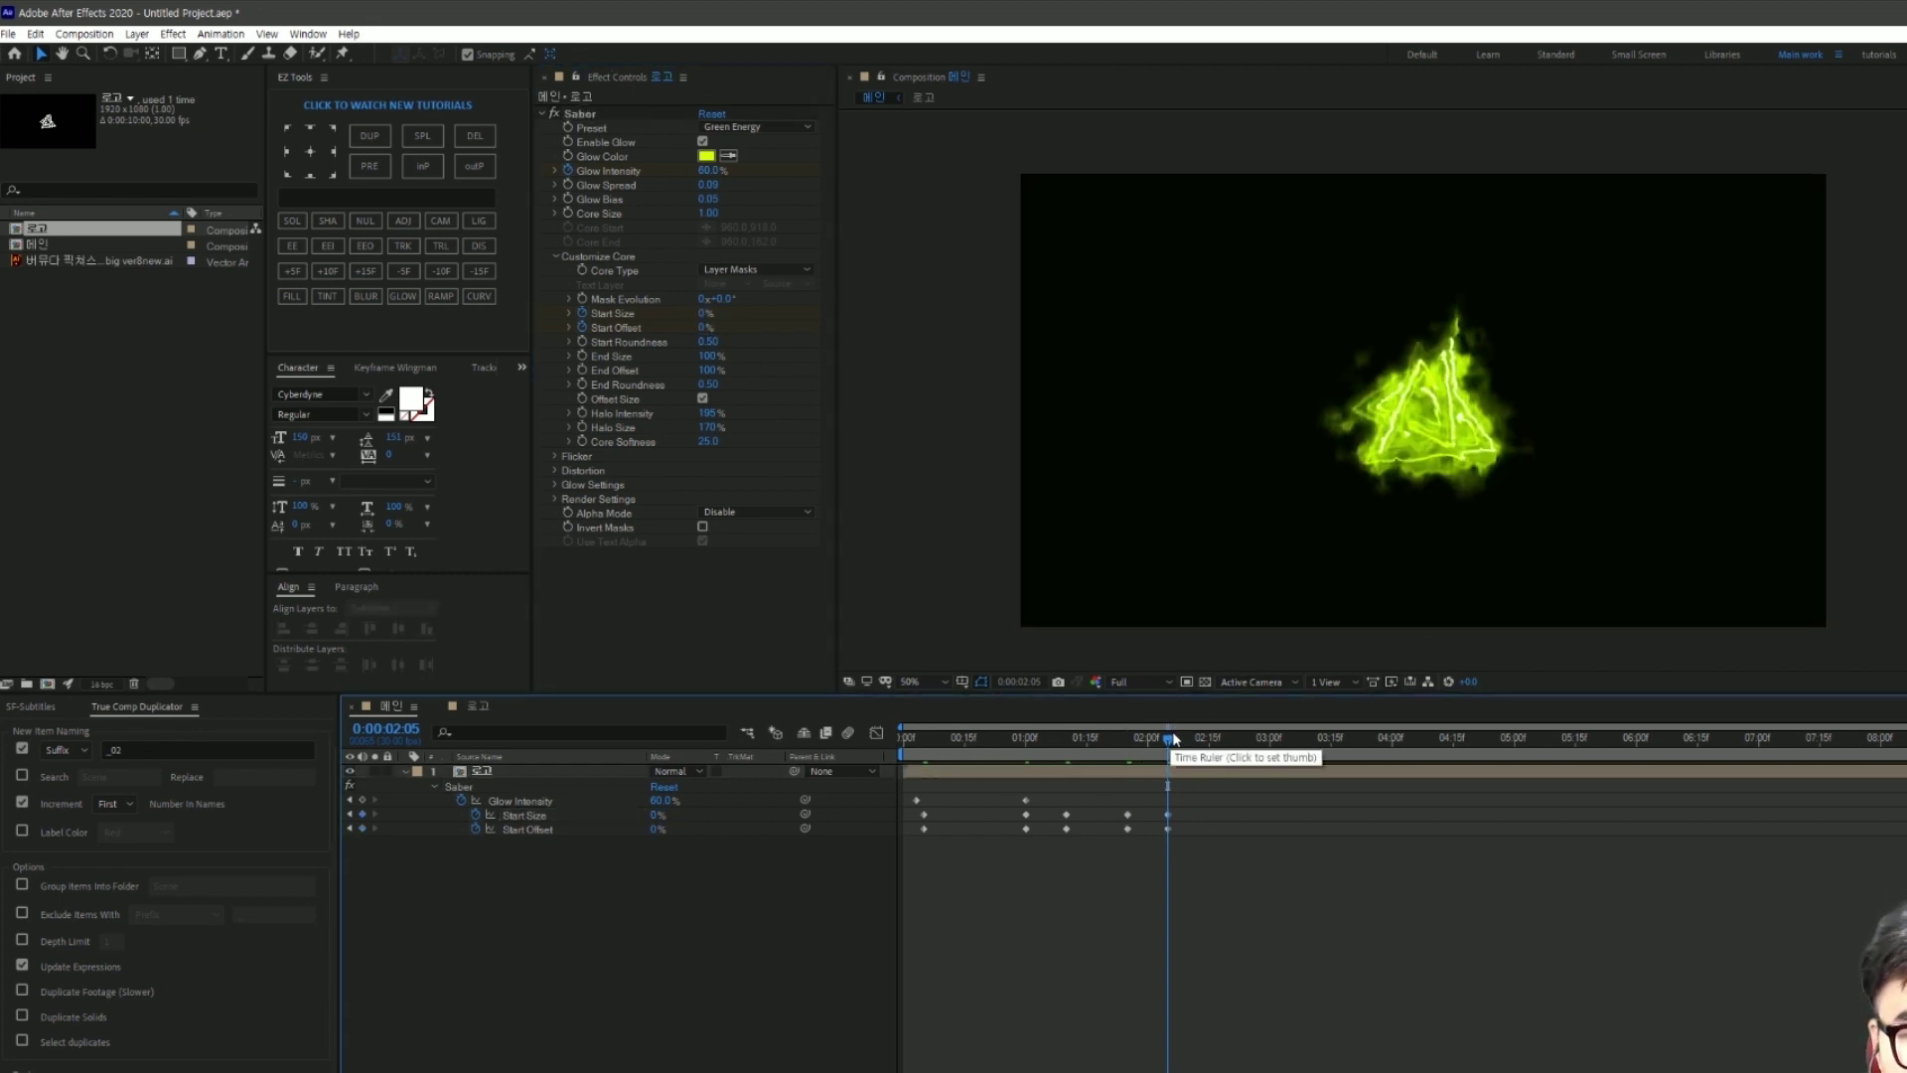
Step: Repeat the flicker once more, raising both values to 100% and returning them to 0%
mouse_move(1172, 739)
mouse_down()
mouse_move(1227, 751)
mouse_move(1190, 753)
mouse_up()
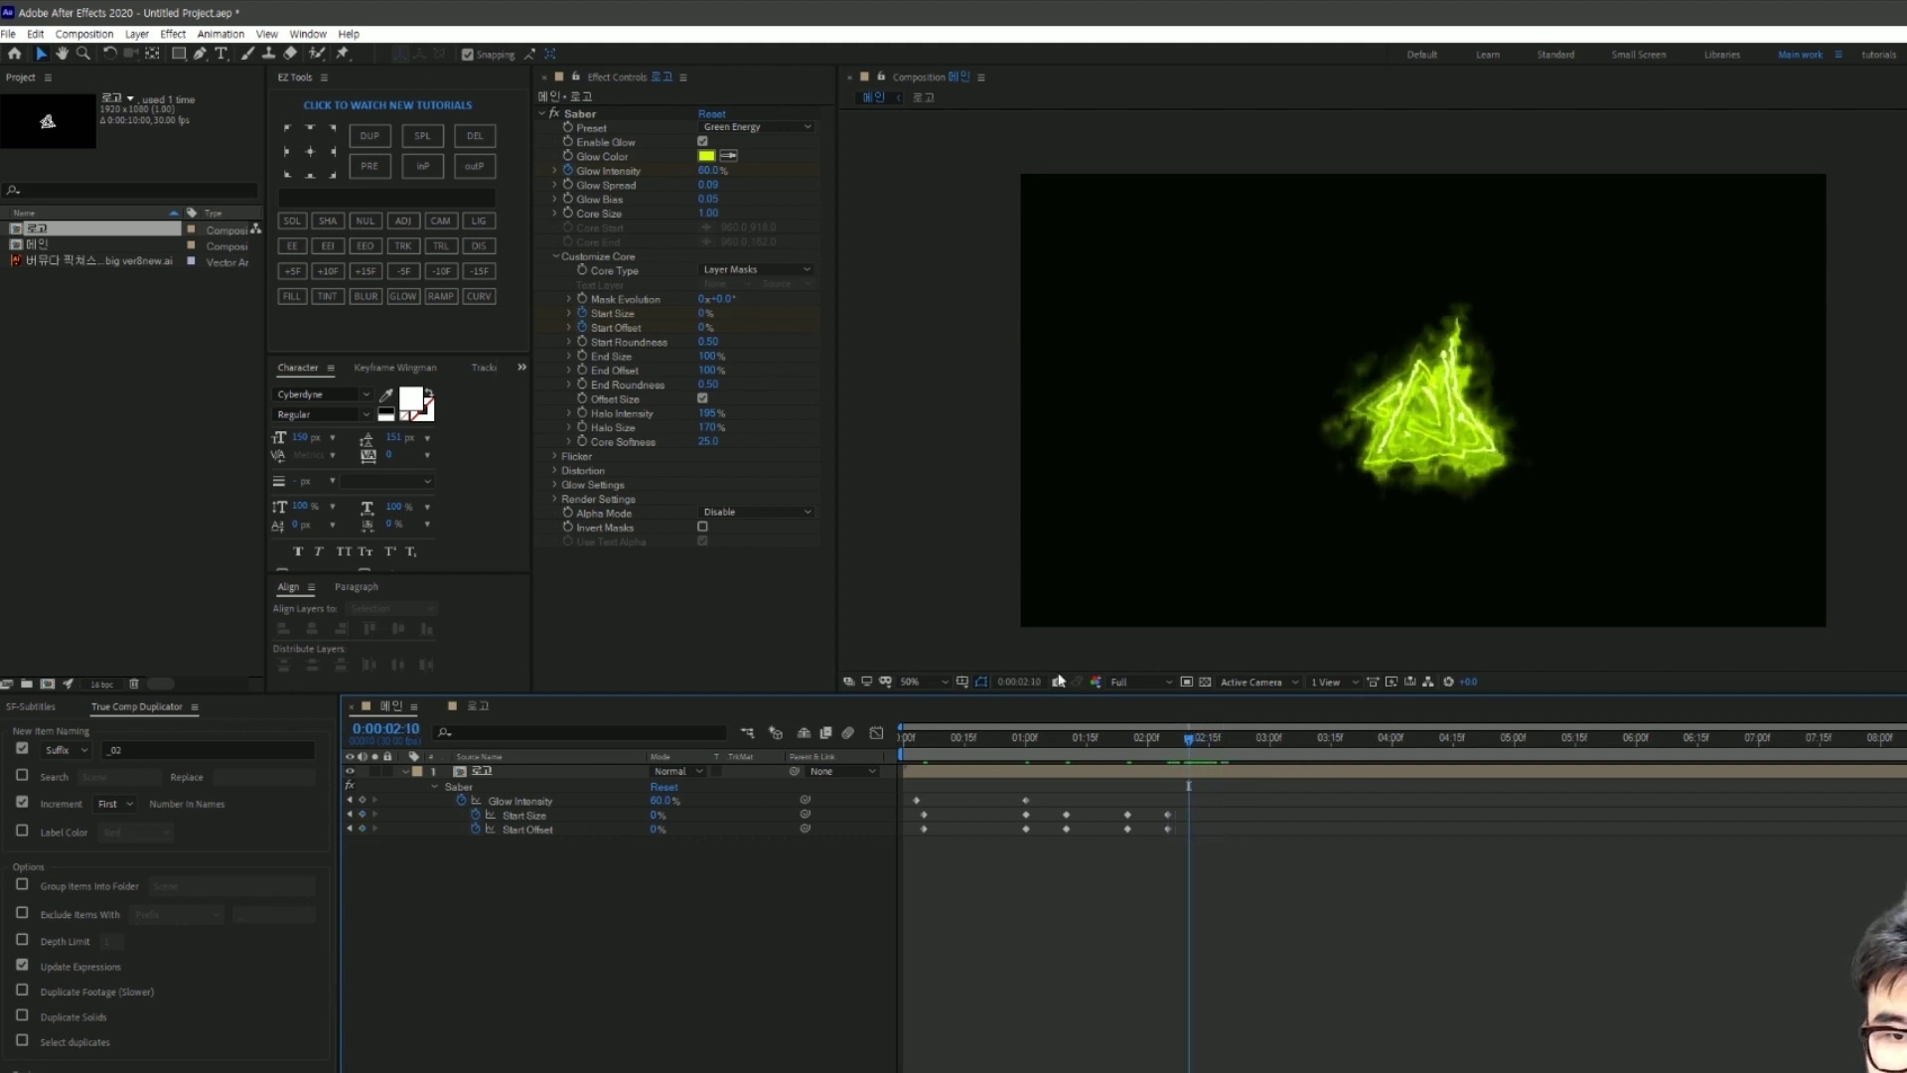
drag(697, 317, 927, 343)
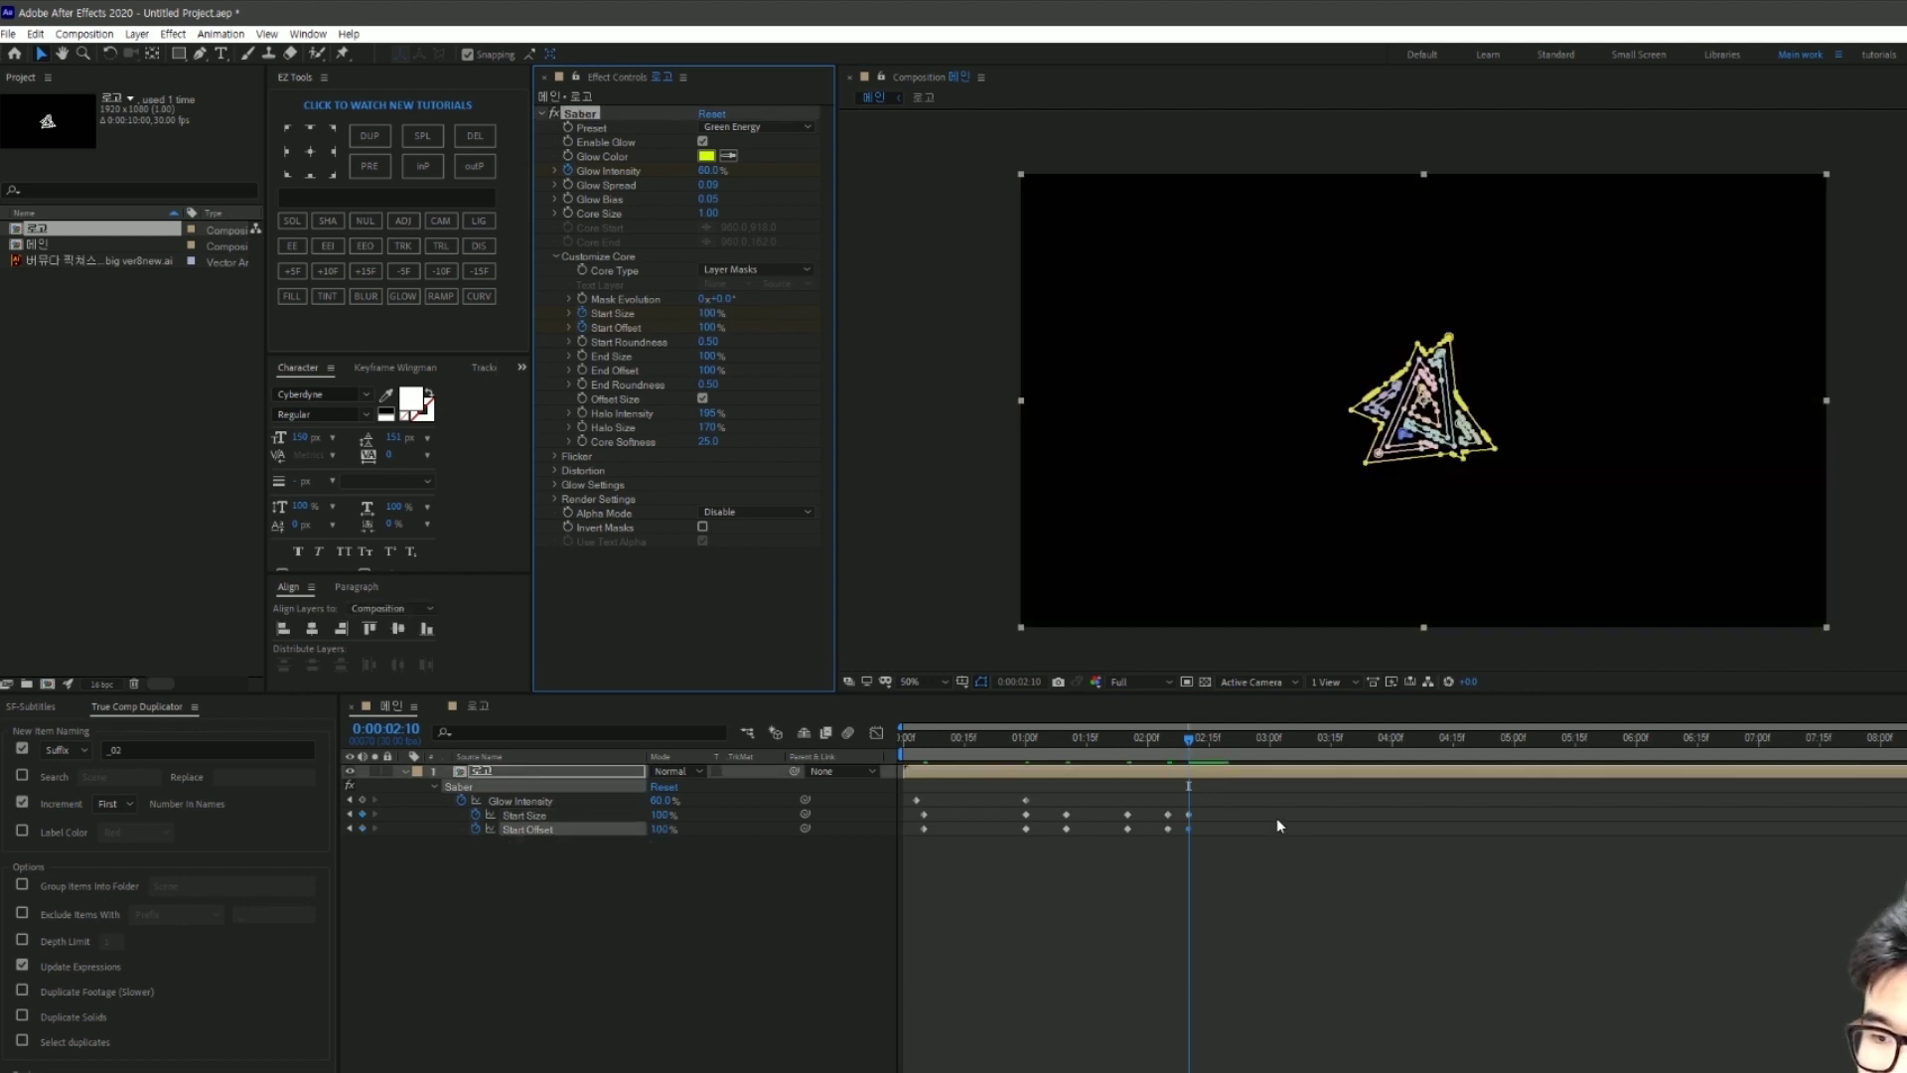
mouse_move(1187, 739)
mouse_down()
mouse_move(1170, 787)
mouse_move(1230, 789)
mouse_up()
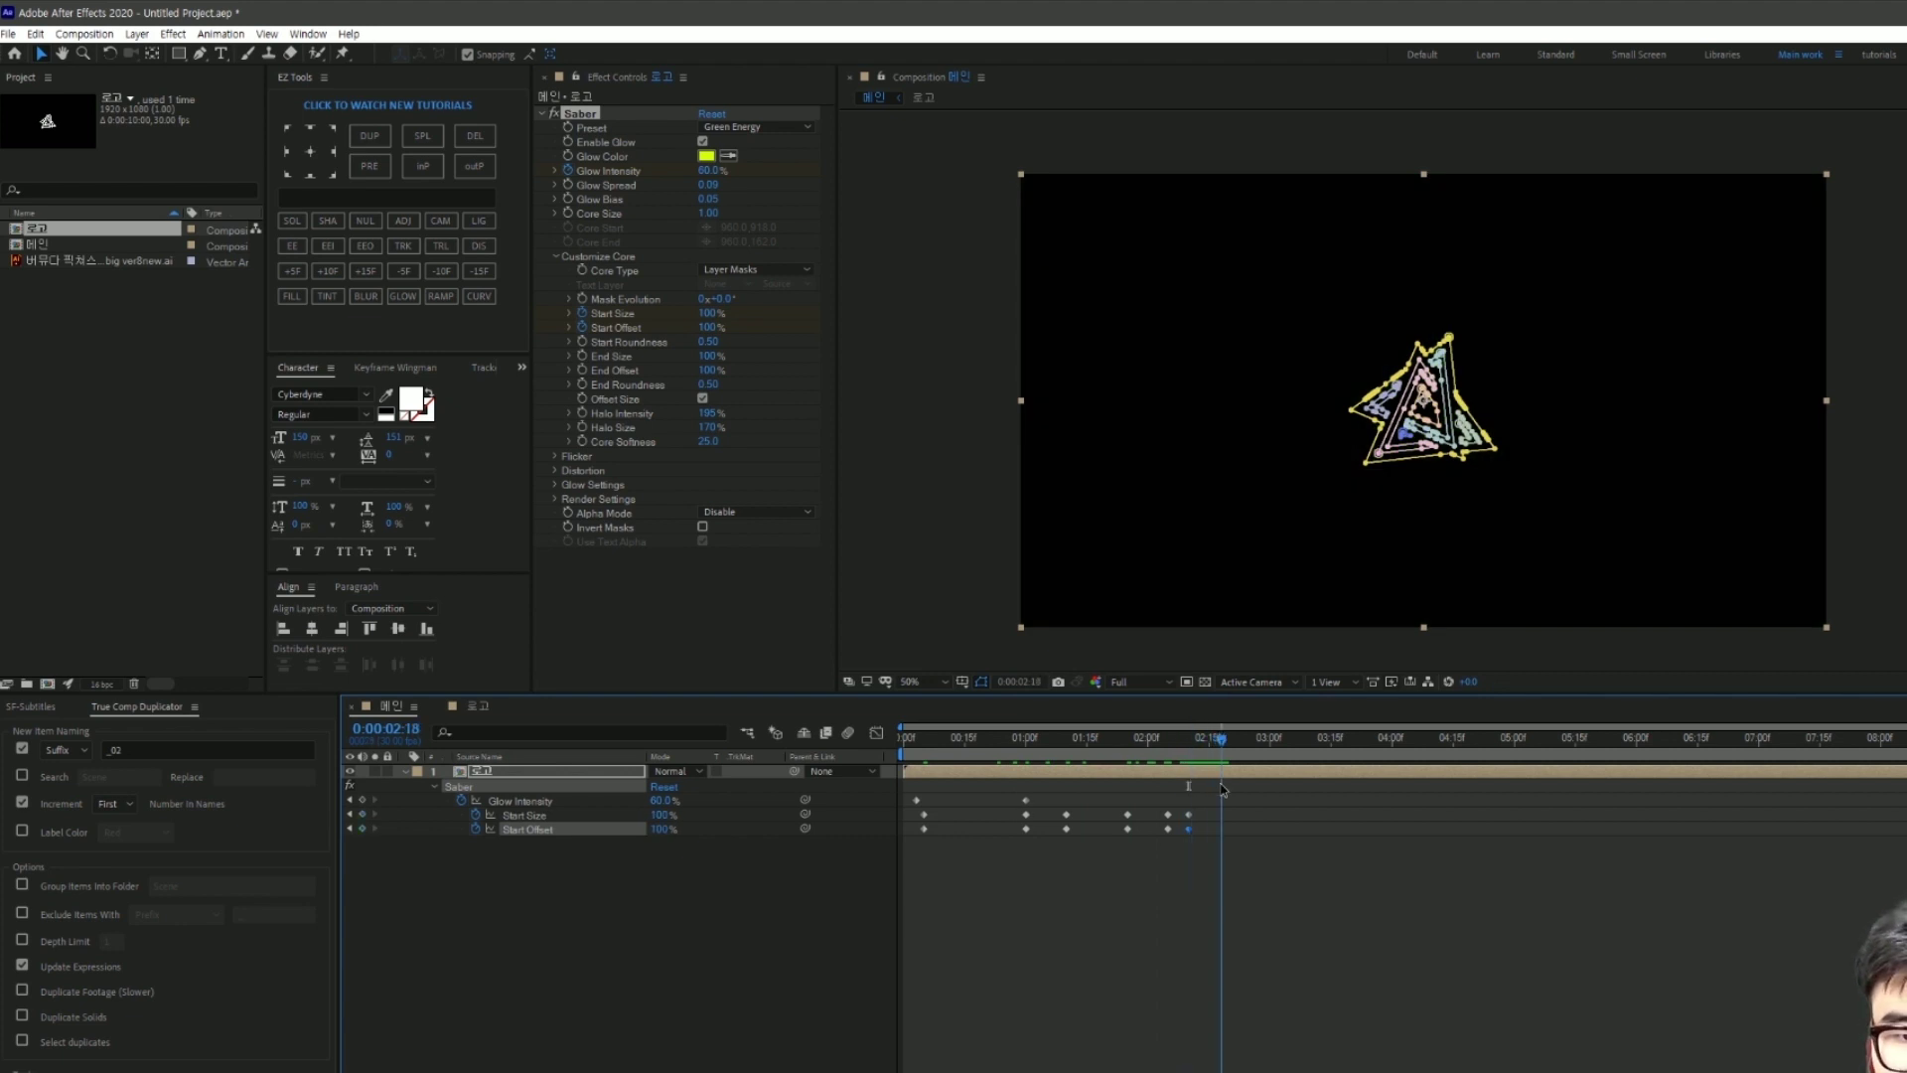
click(711, 313)
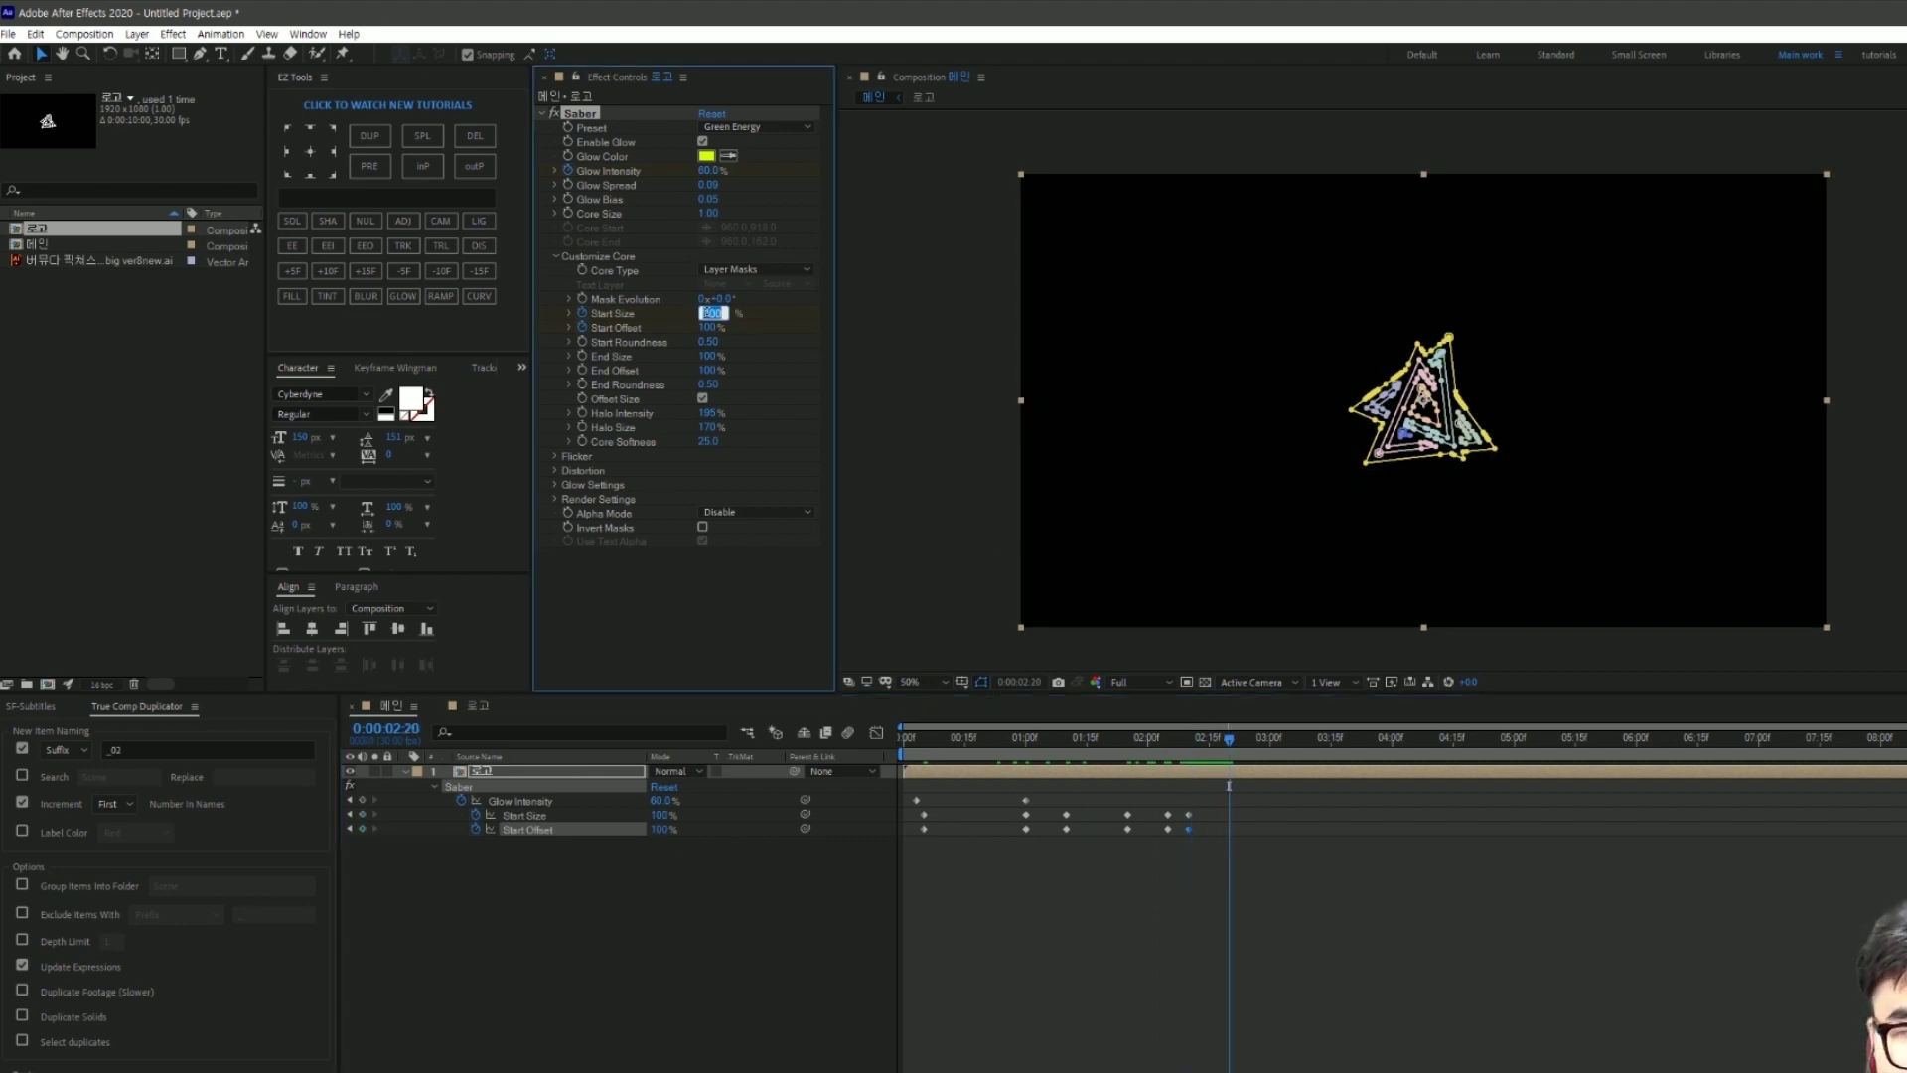
text(0)
key(Tab)
text(0)
key(Return)
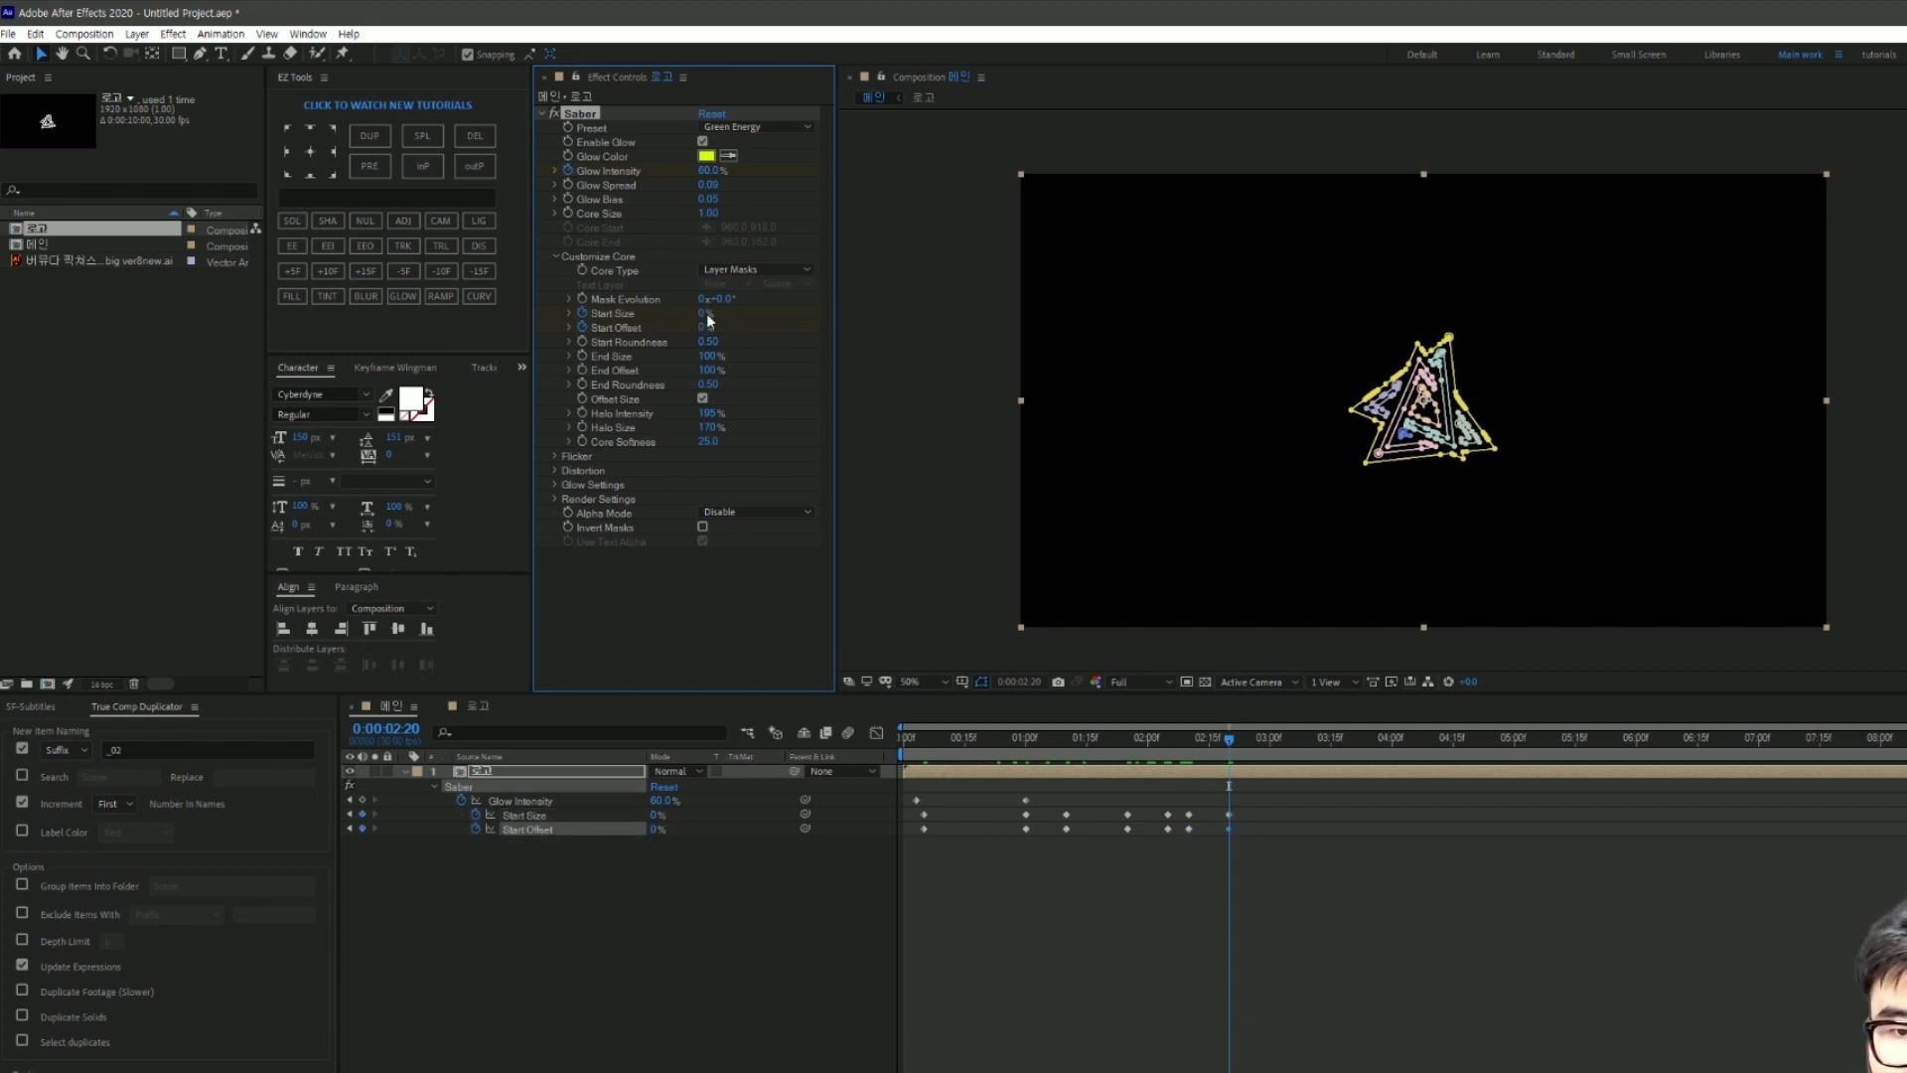
click(1558, 868)
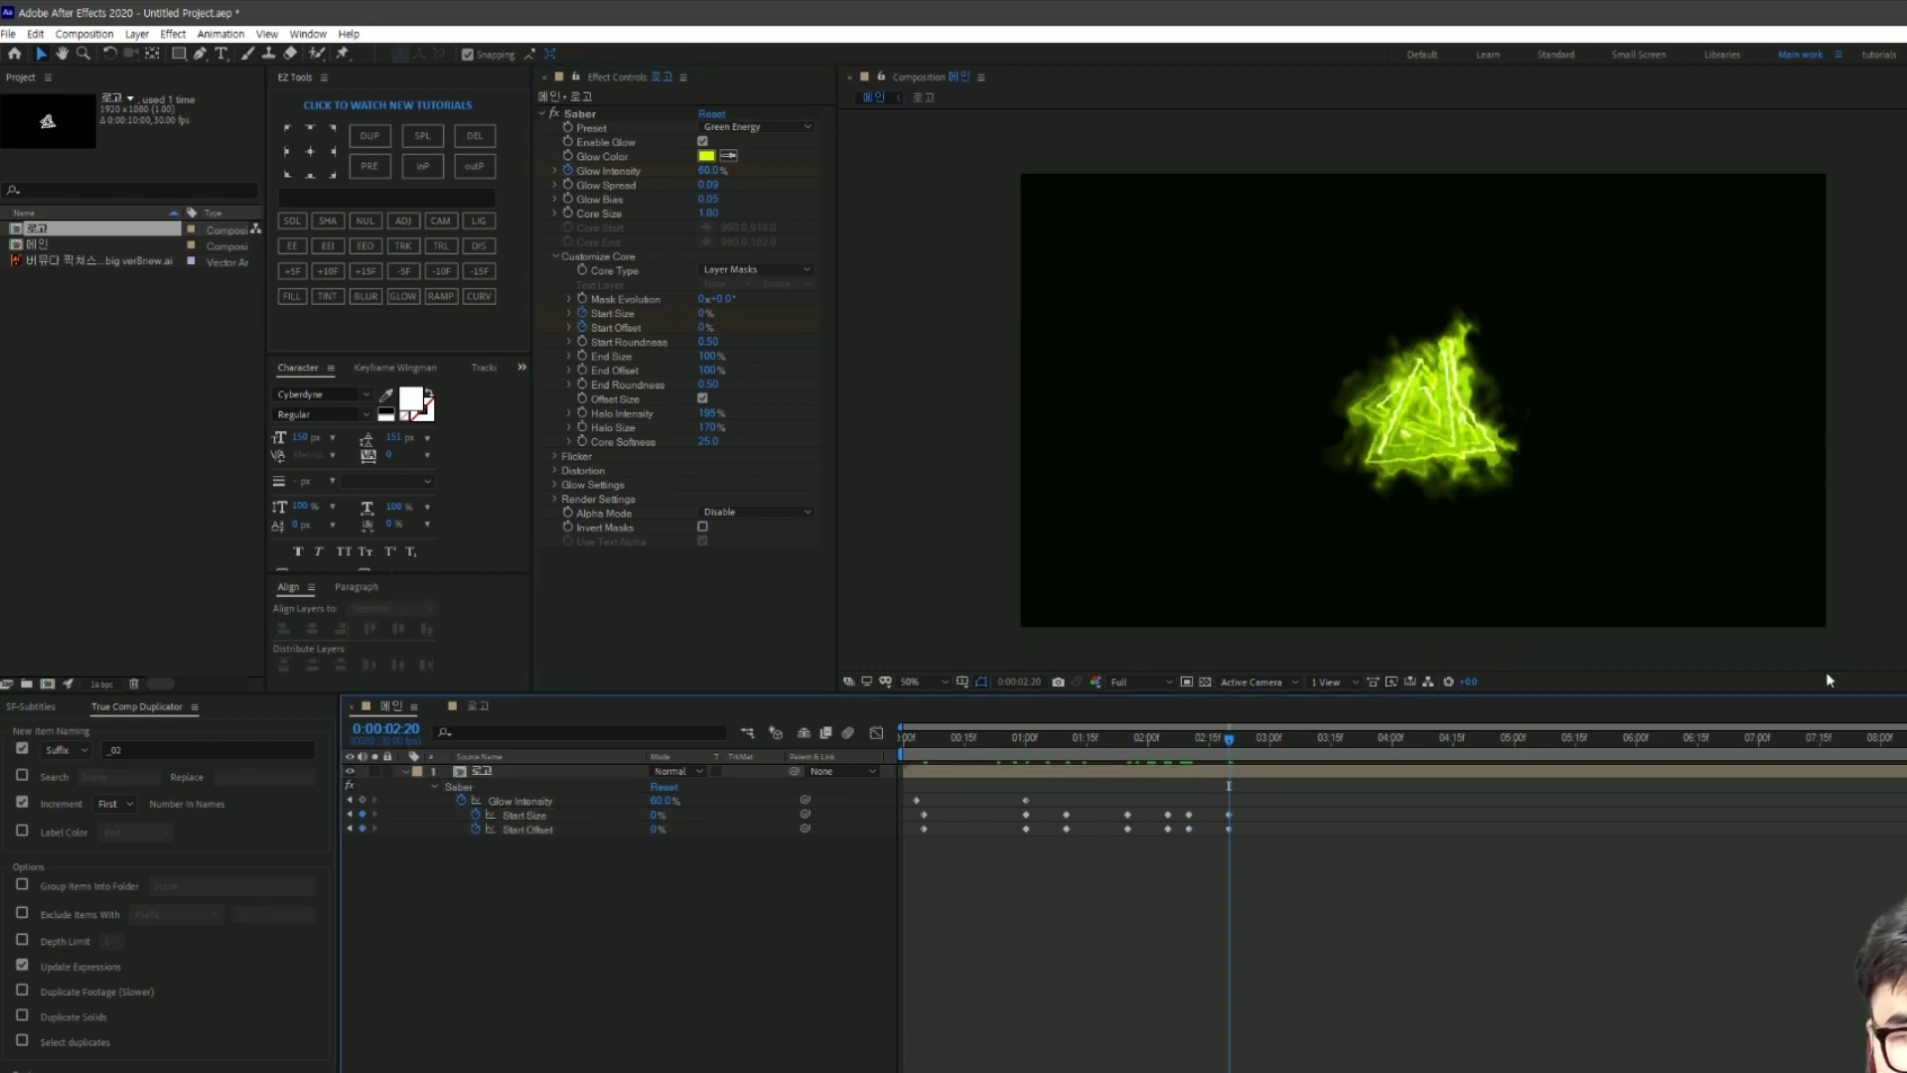
Step: Near the four-second mark, set Saber Start Offset to 50%
mouse_move(1229, 750)
mouse_down()
mouse_move(1445, 780)
mouse_move(1430, 772)
mouse_up()
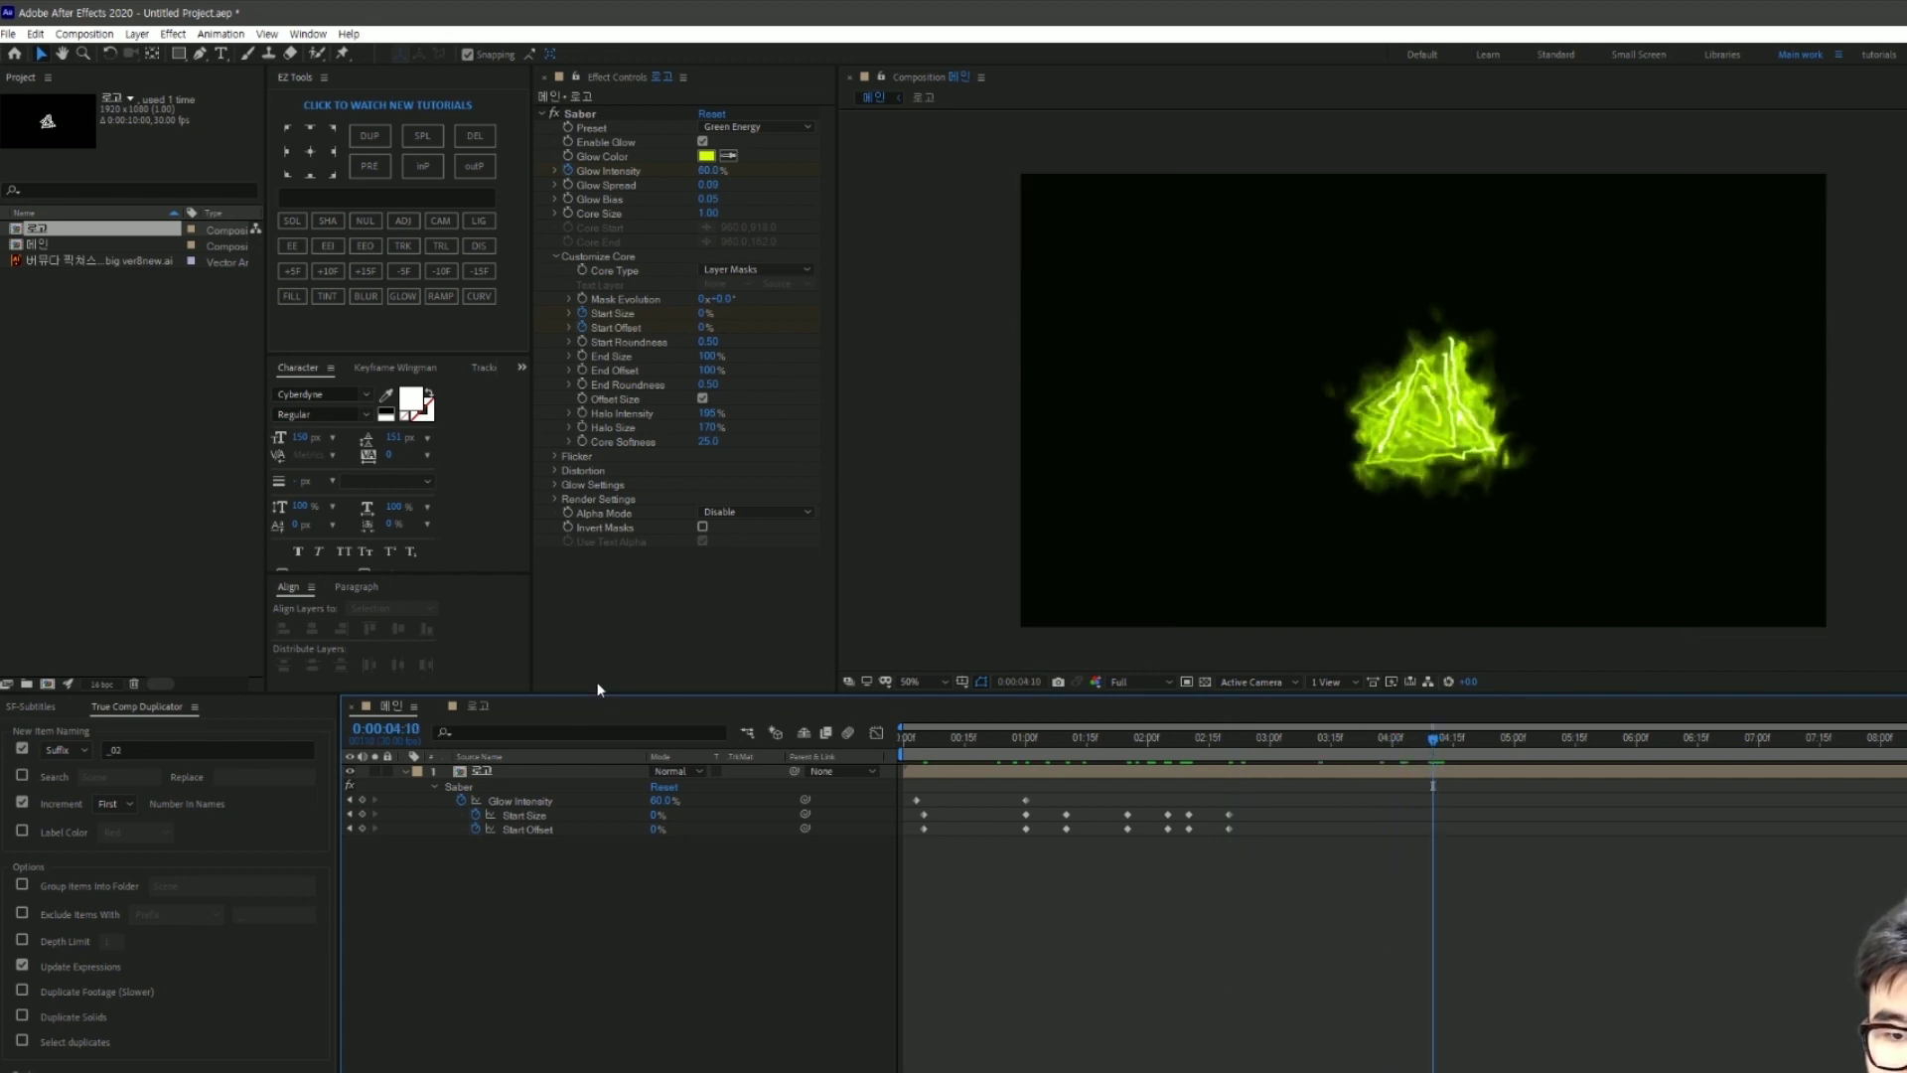
click(705, 326)
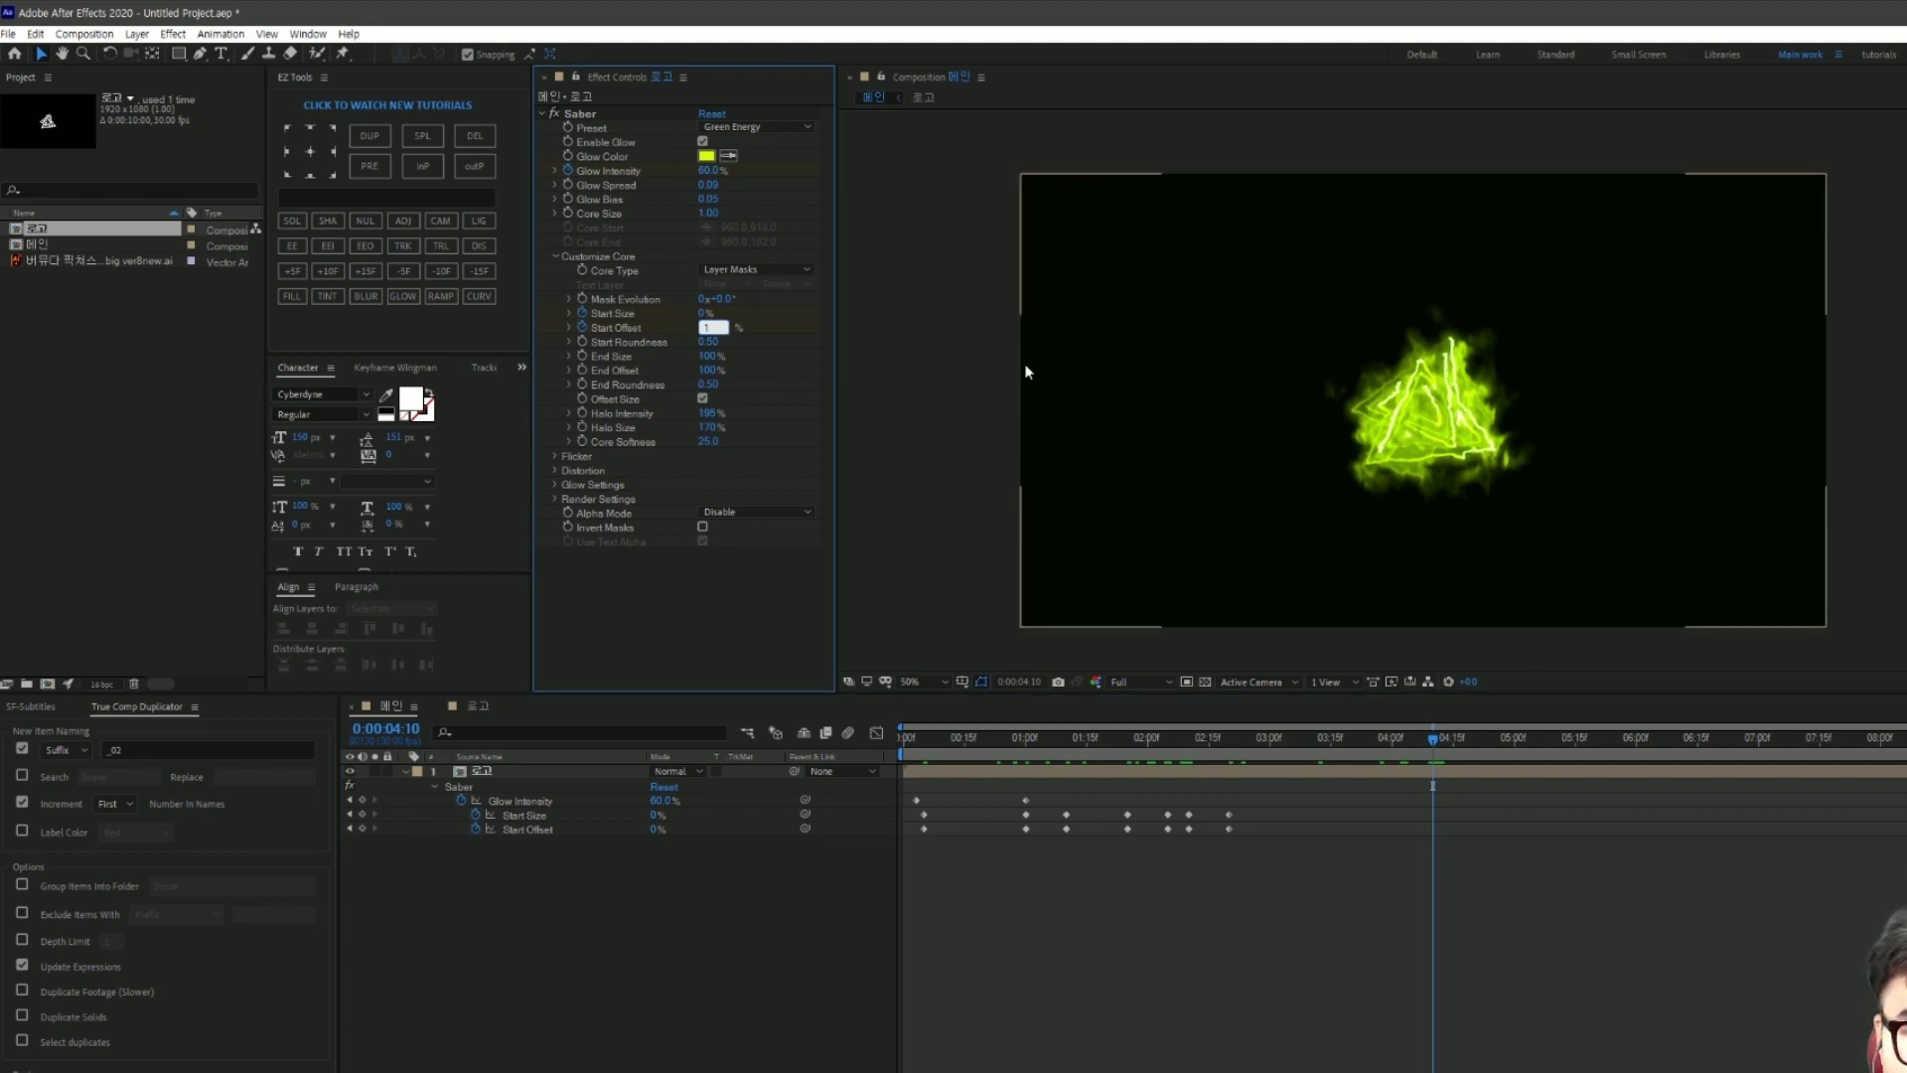
text(50)
key(Return)
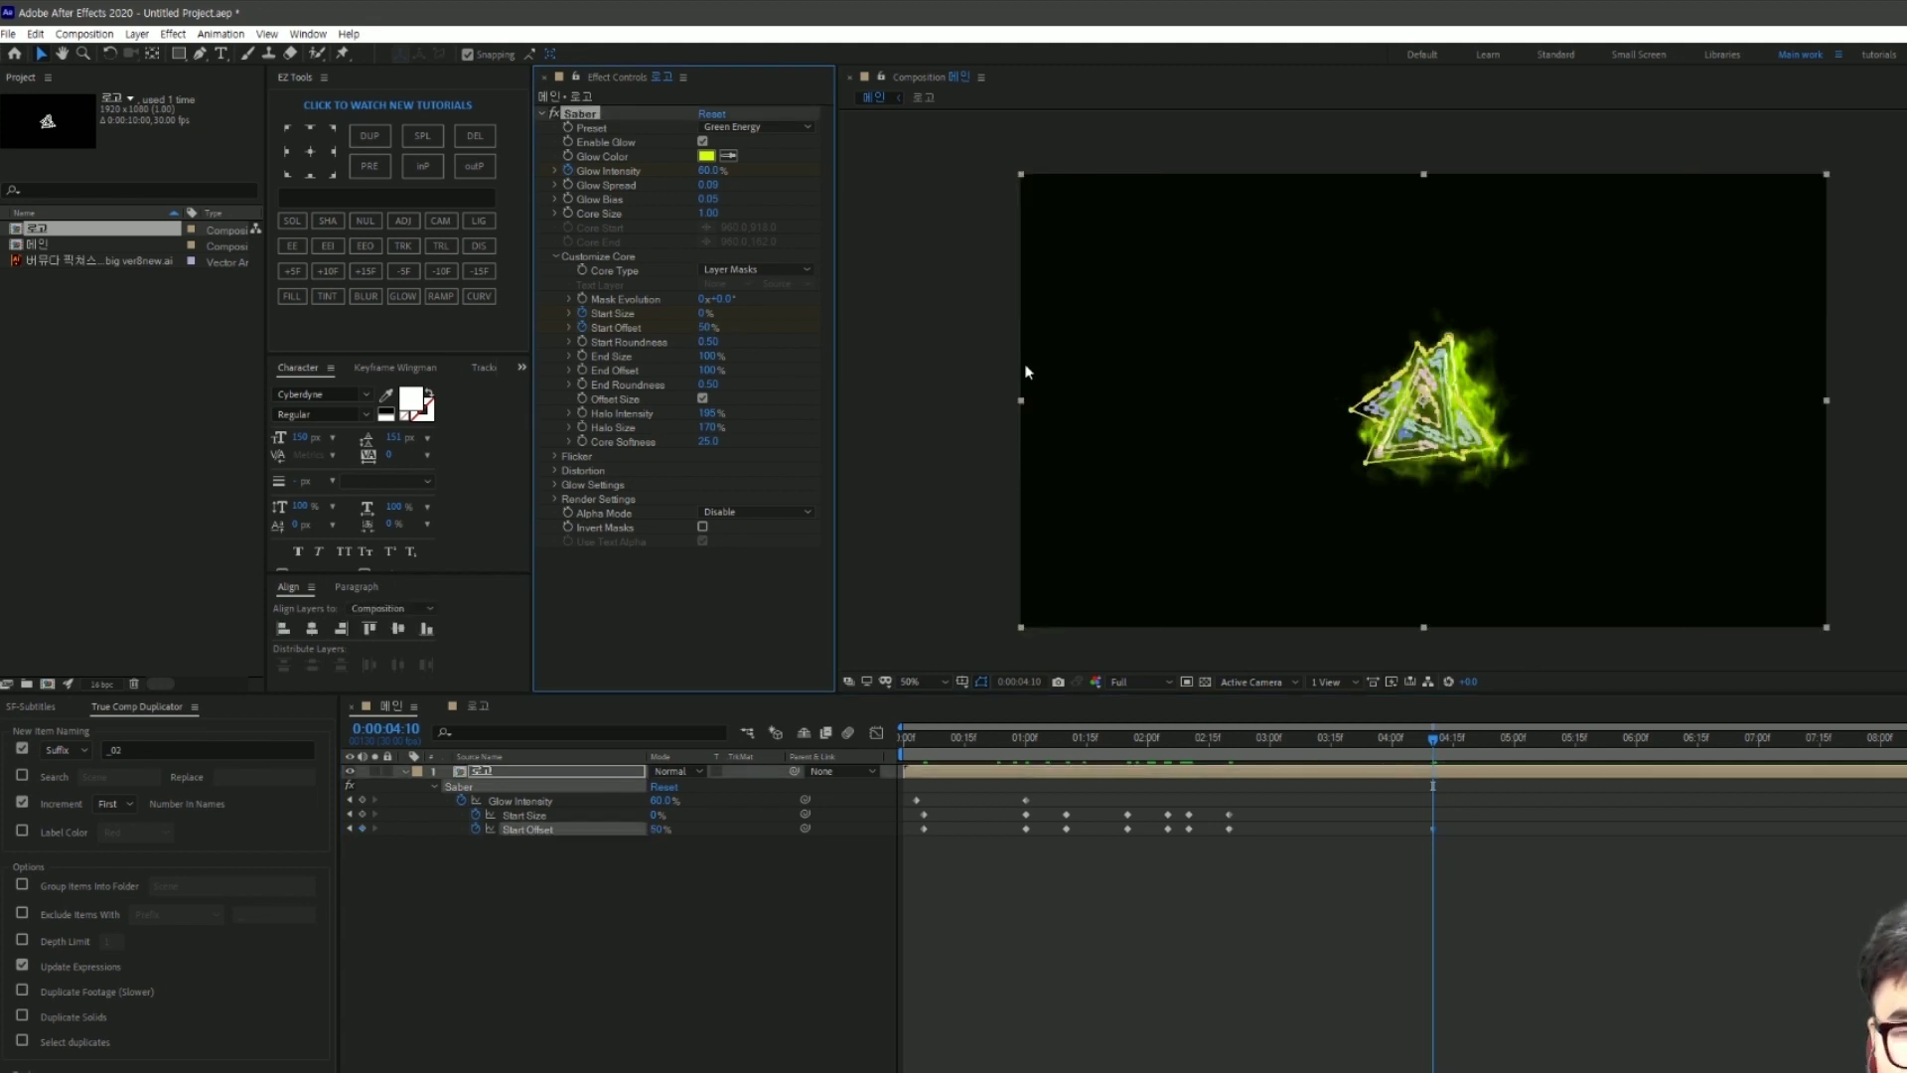
click(1636, 976)
Step: Scrub back and play a preview of the glow animation
drag(1430, 739, 1261, 740)
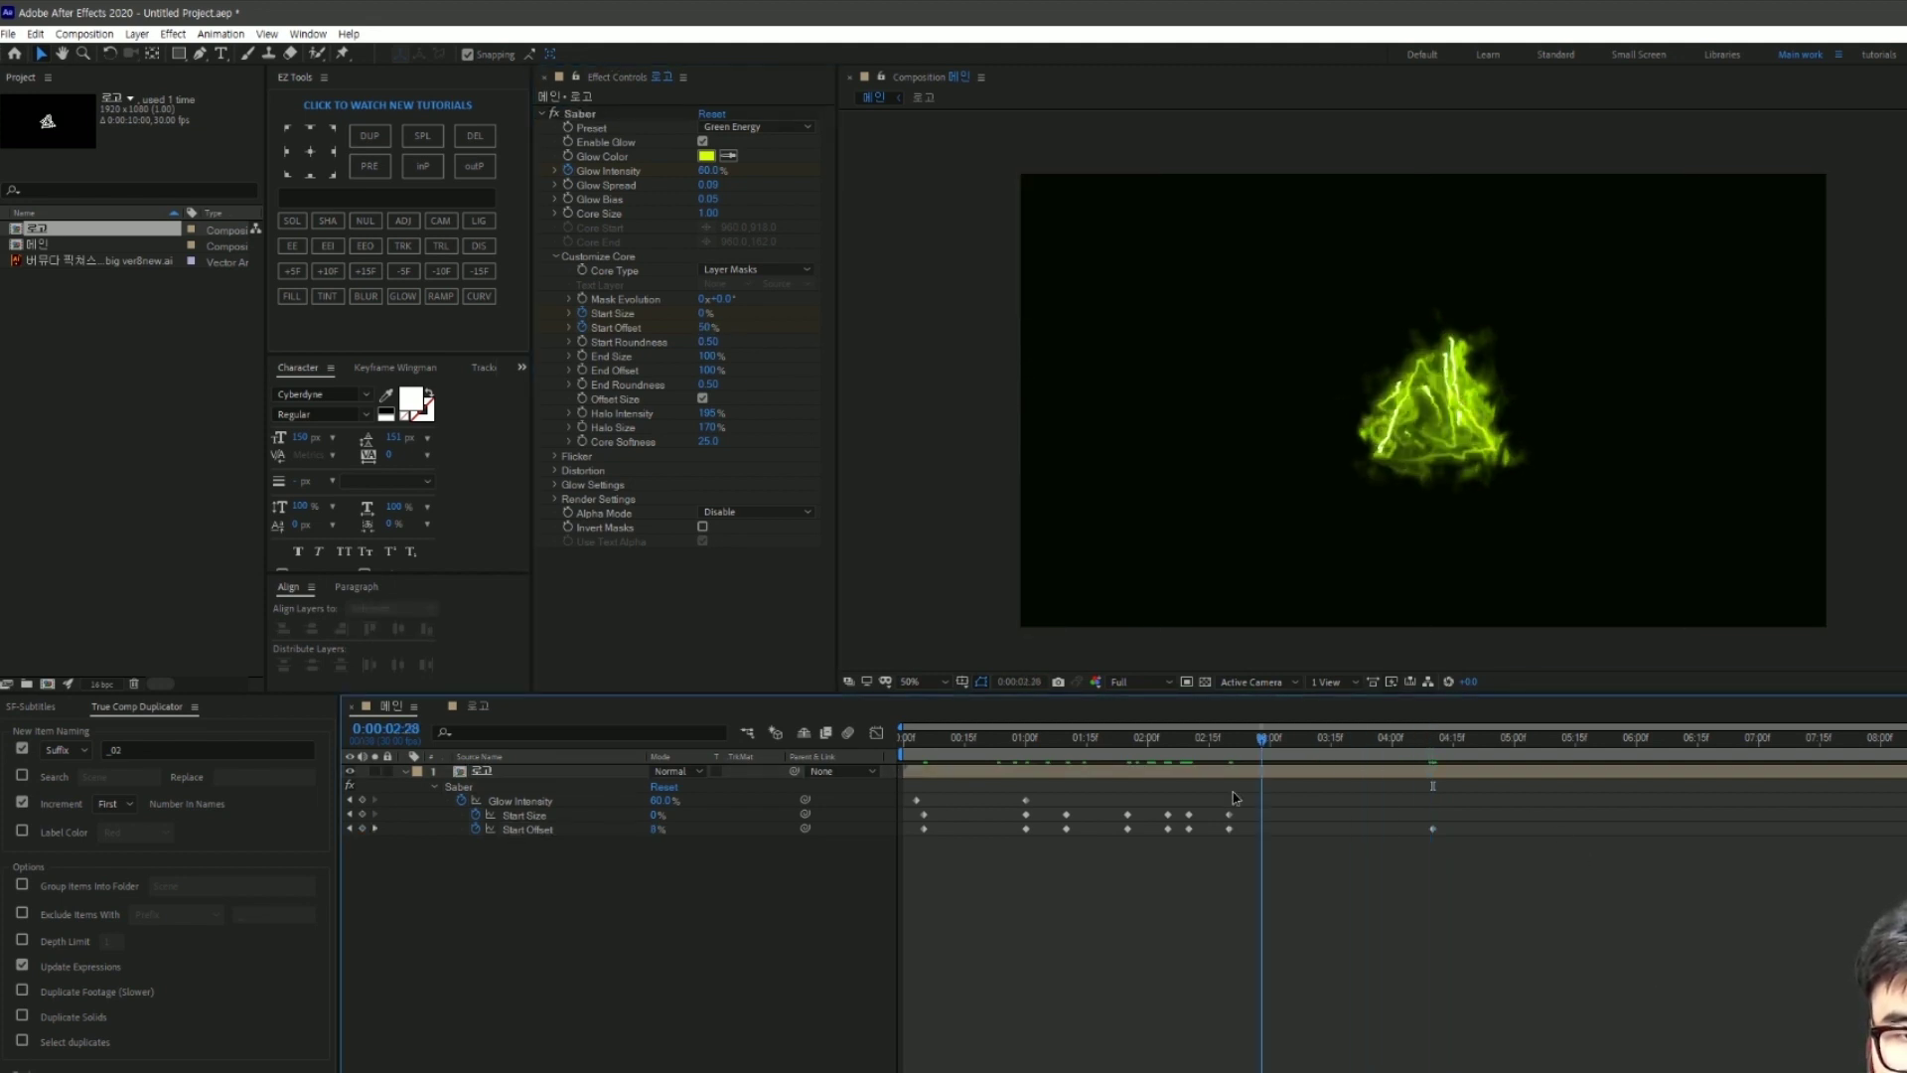
key(space)
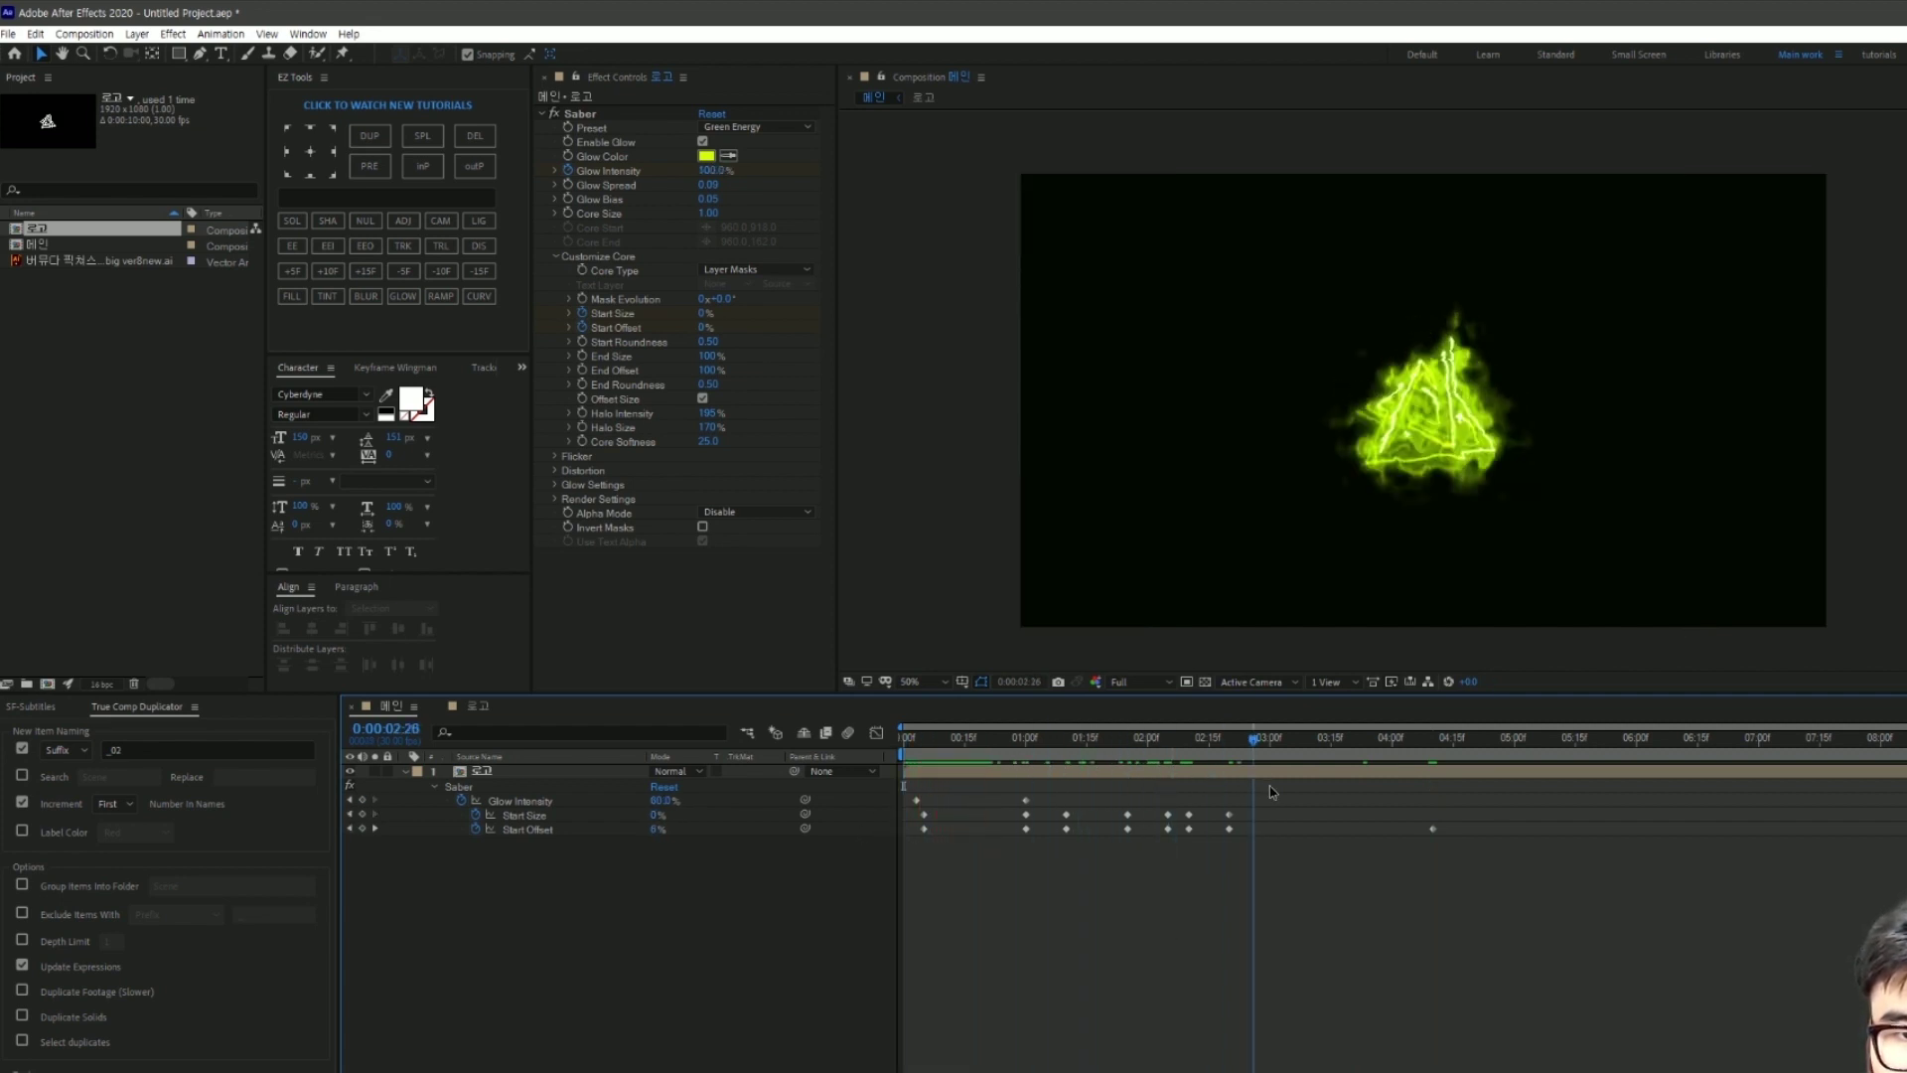
click(1415, 357)
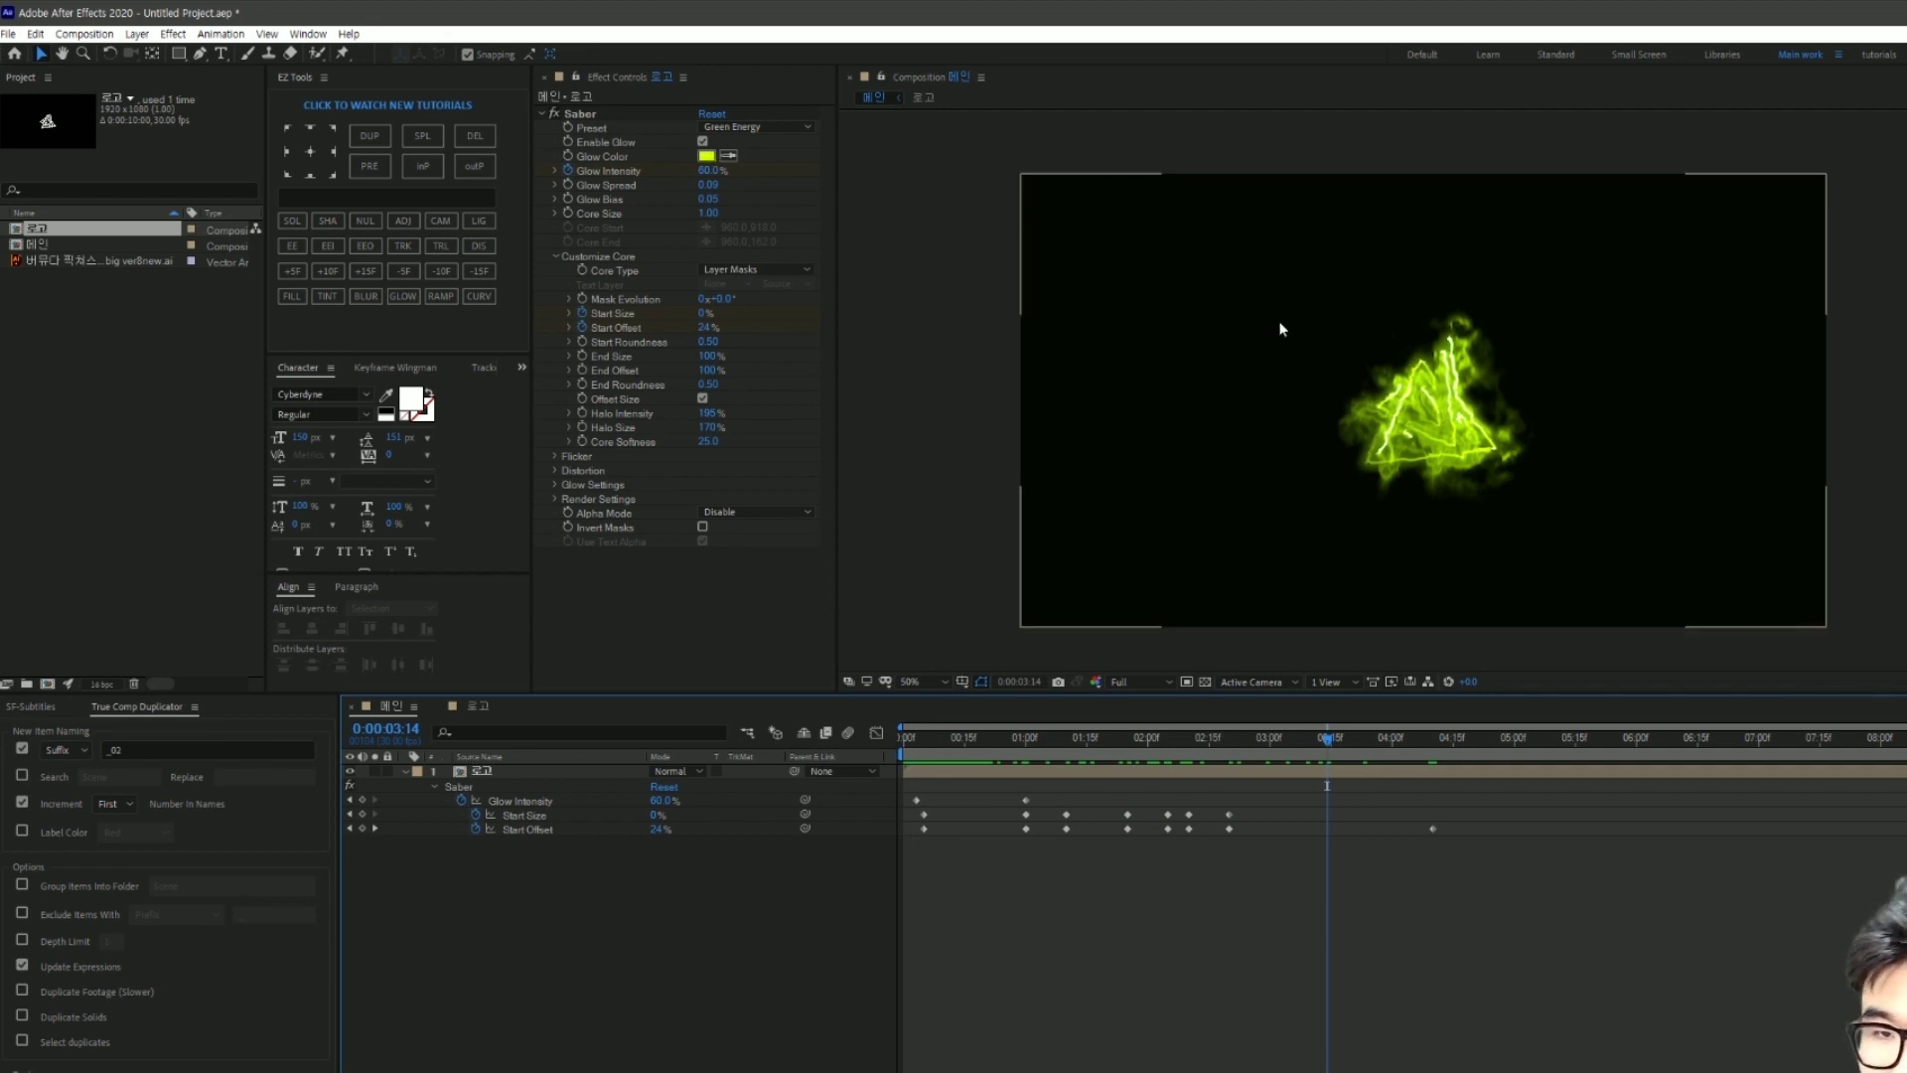
Step: Change the Saber Glow Color from yellow-green to orange (FF6000)
click(706, 156)
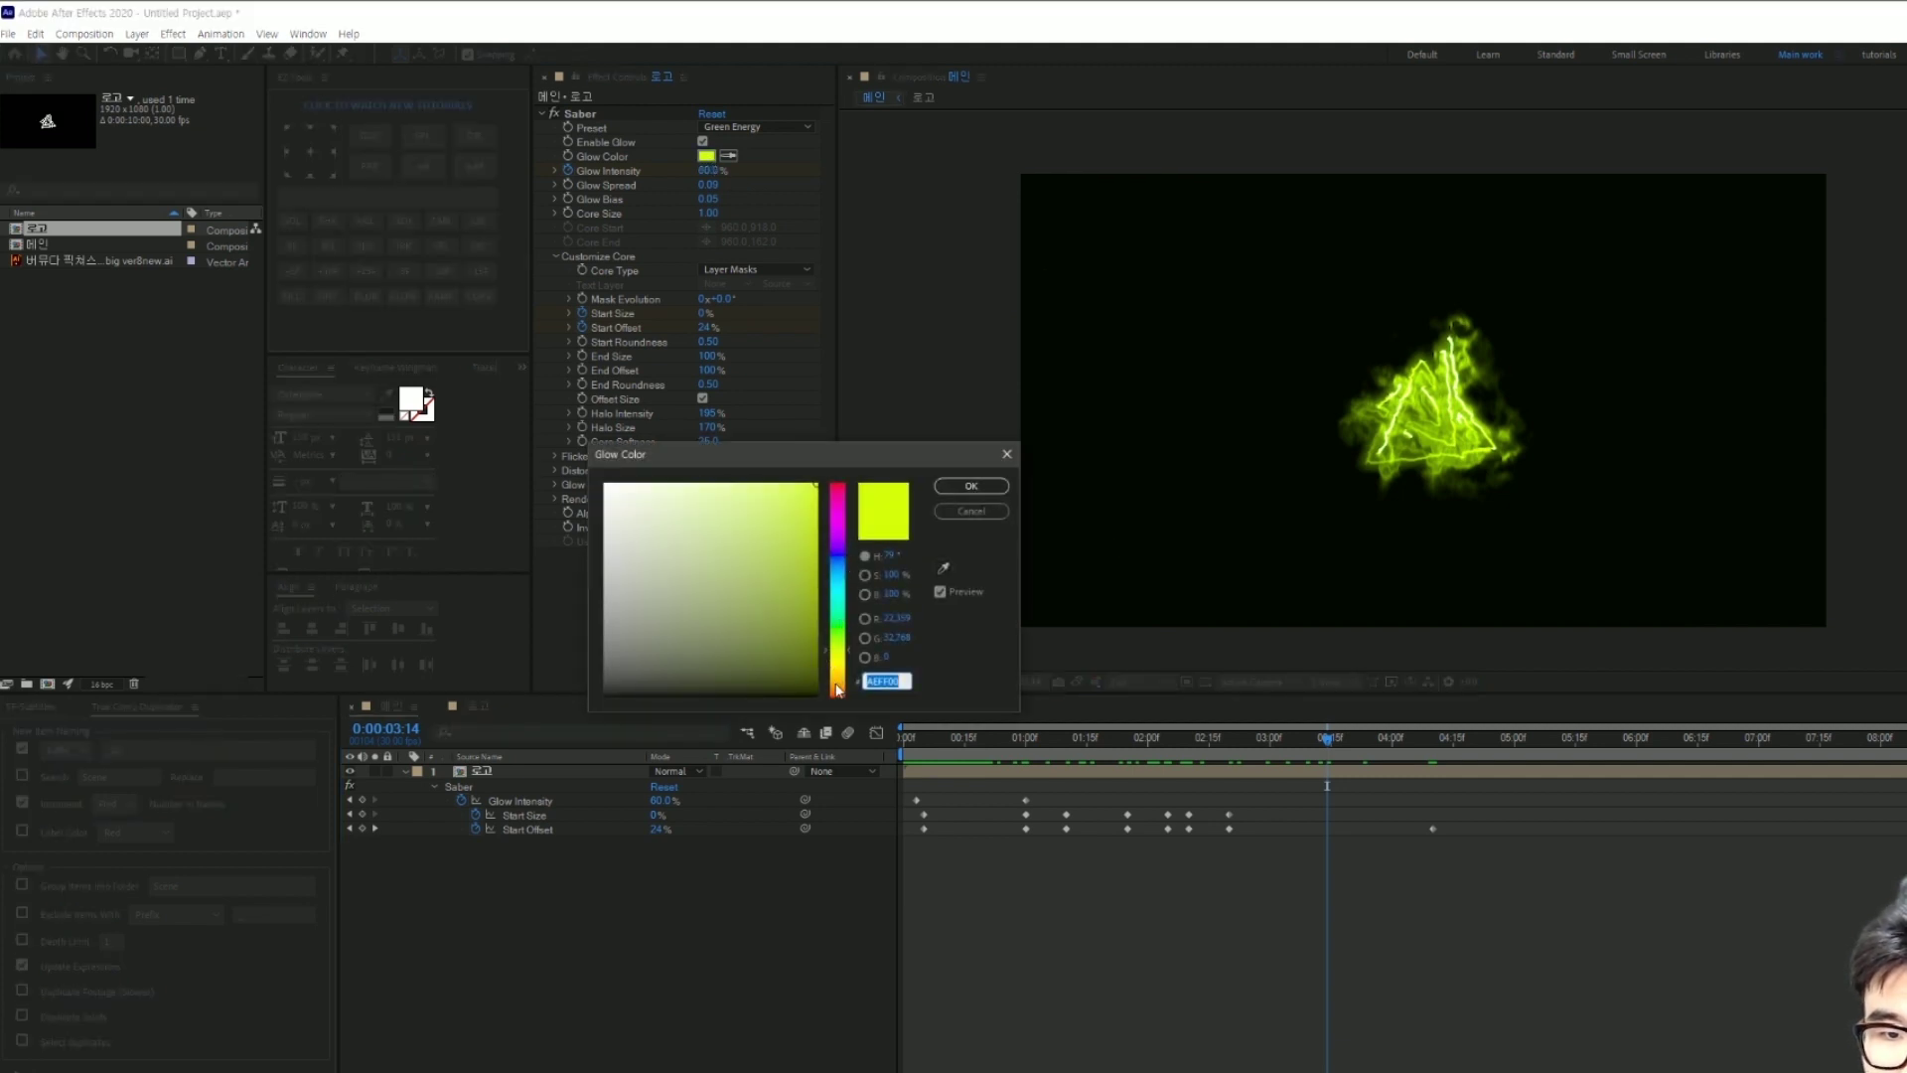
click(839, 681)
click(972, 486)
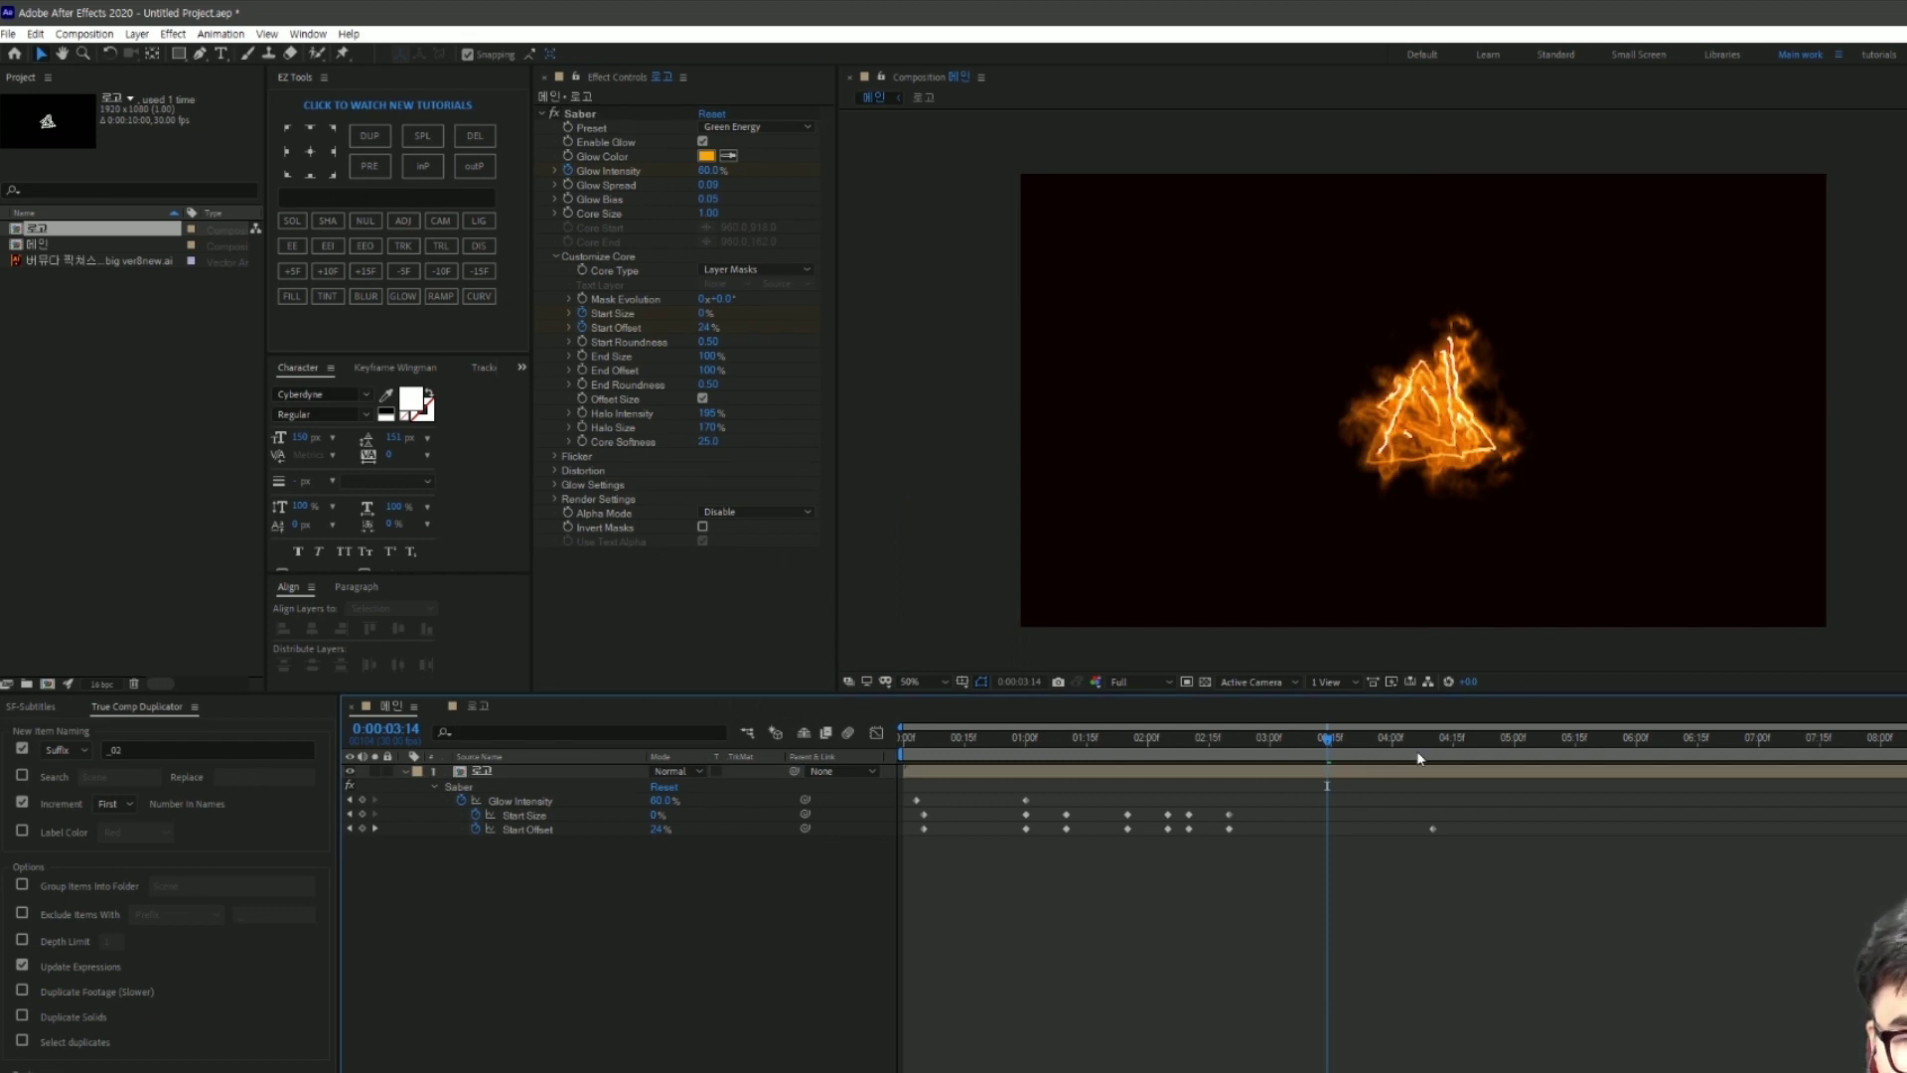
Step: Go to the first Glow Intensity keyframe and select the Saber effect on the logo layer
click(1221, 755)
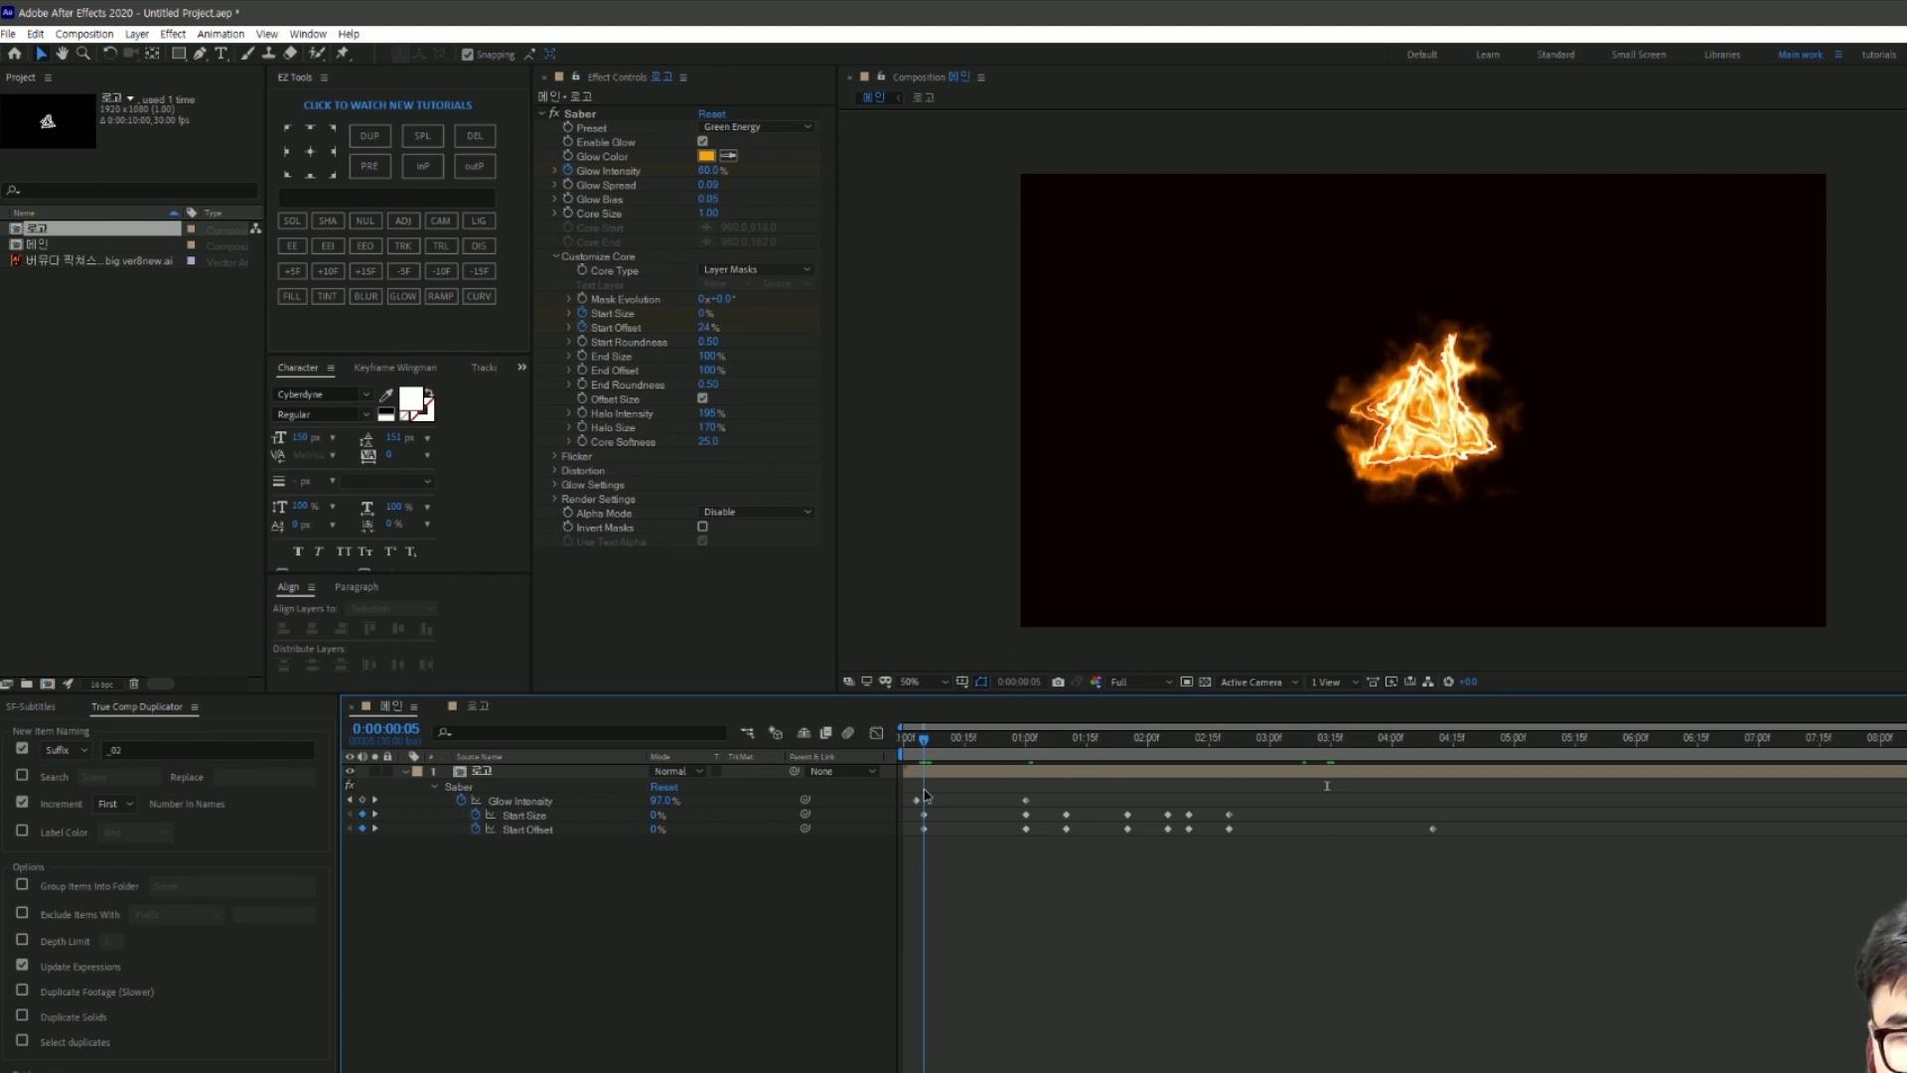
key(j)
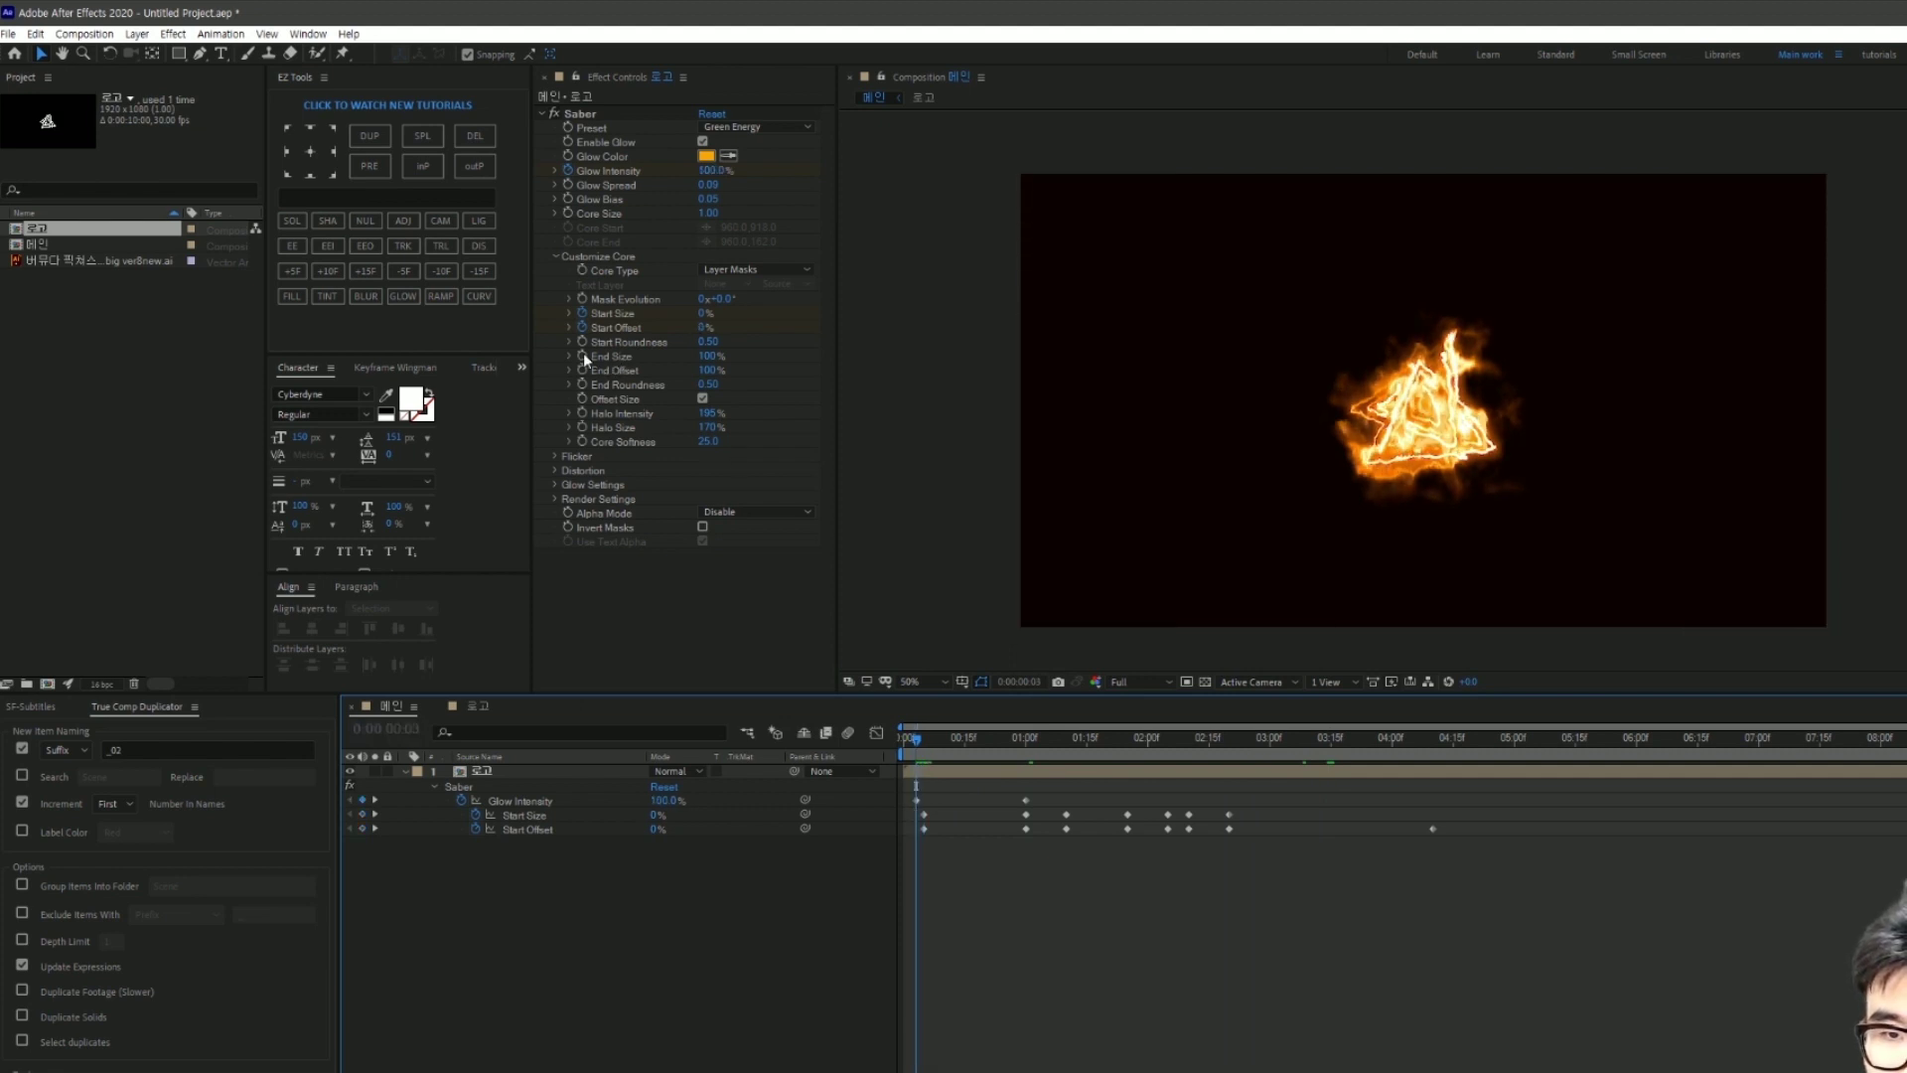
click(582, 354)
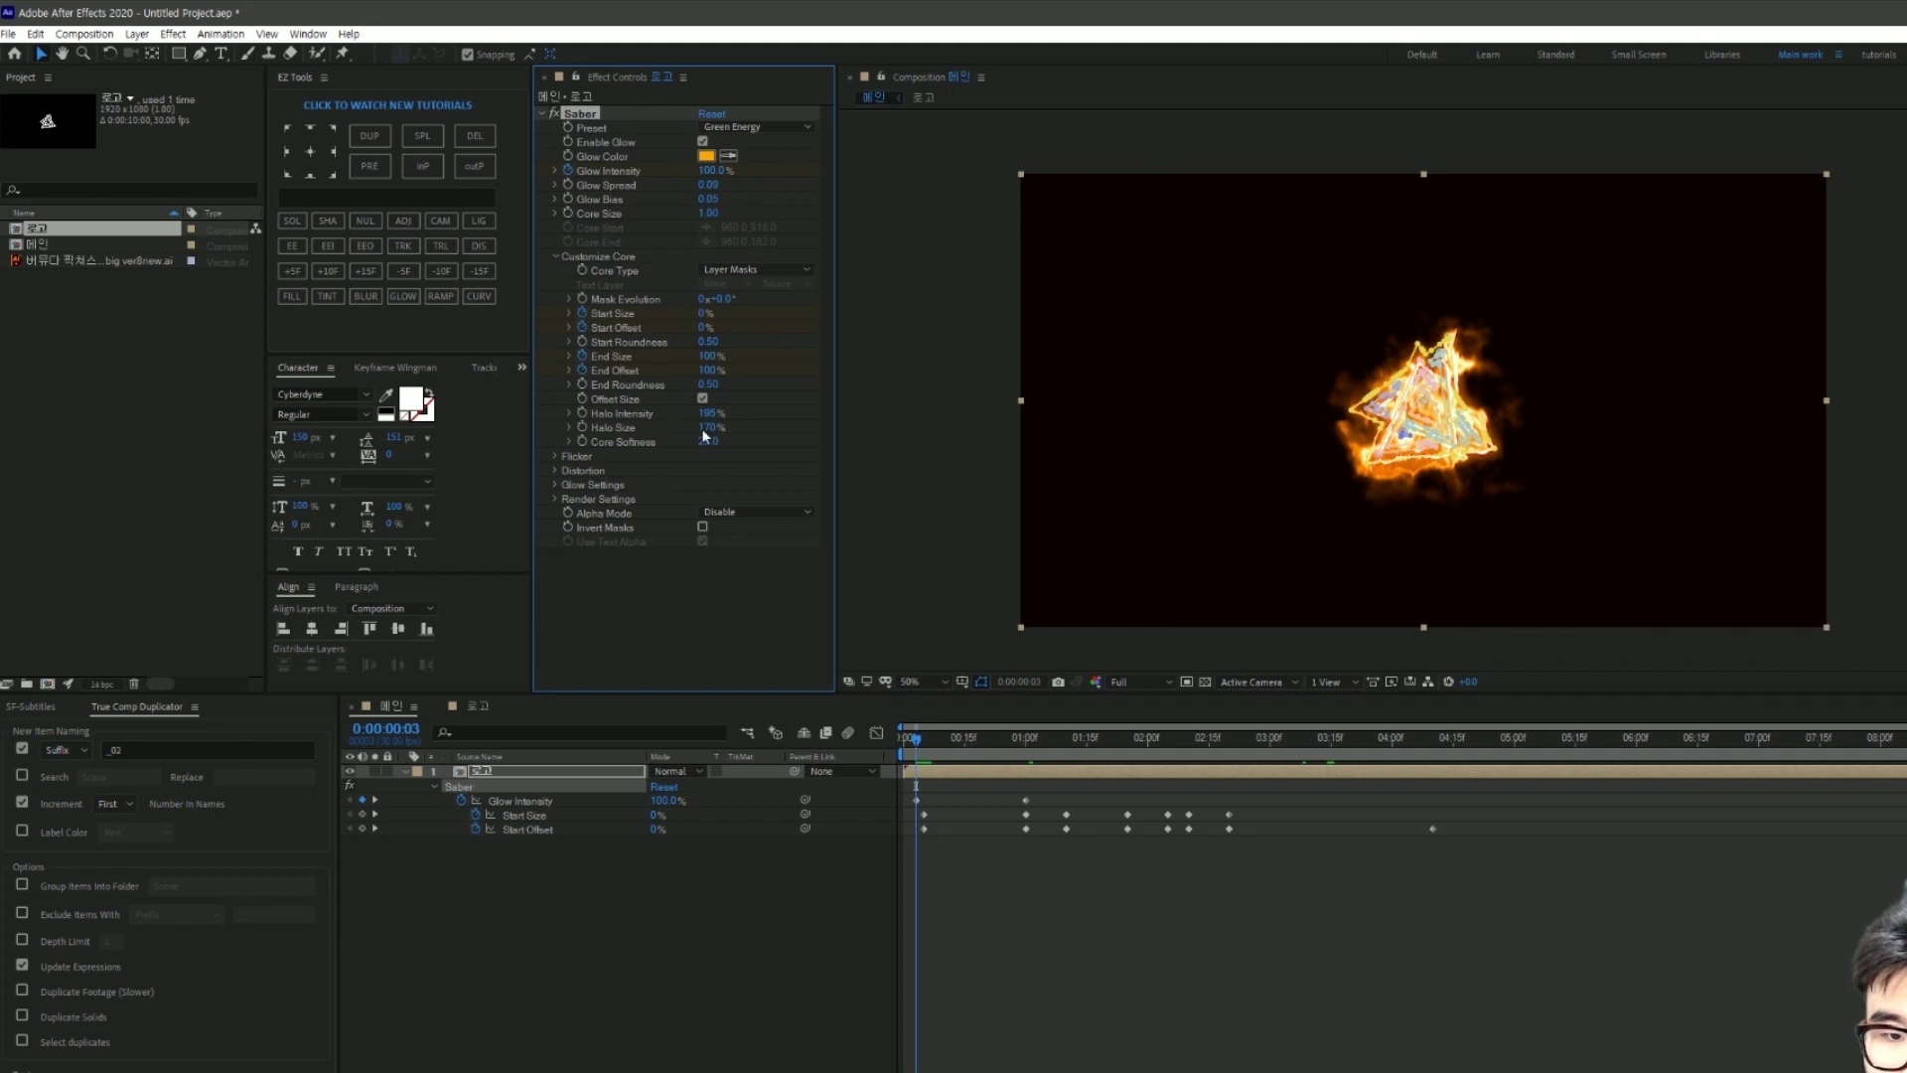
click(1009, 771)
Step: Show only the animated Saber properties and add End Size and End Offset keyframes at one second
key(u)
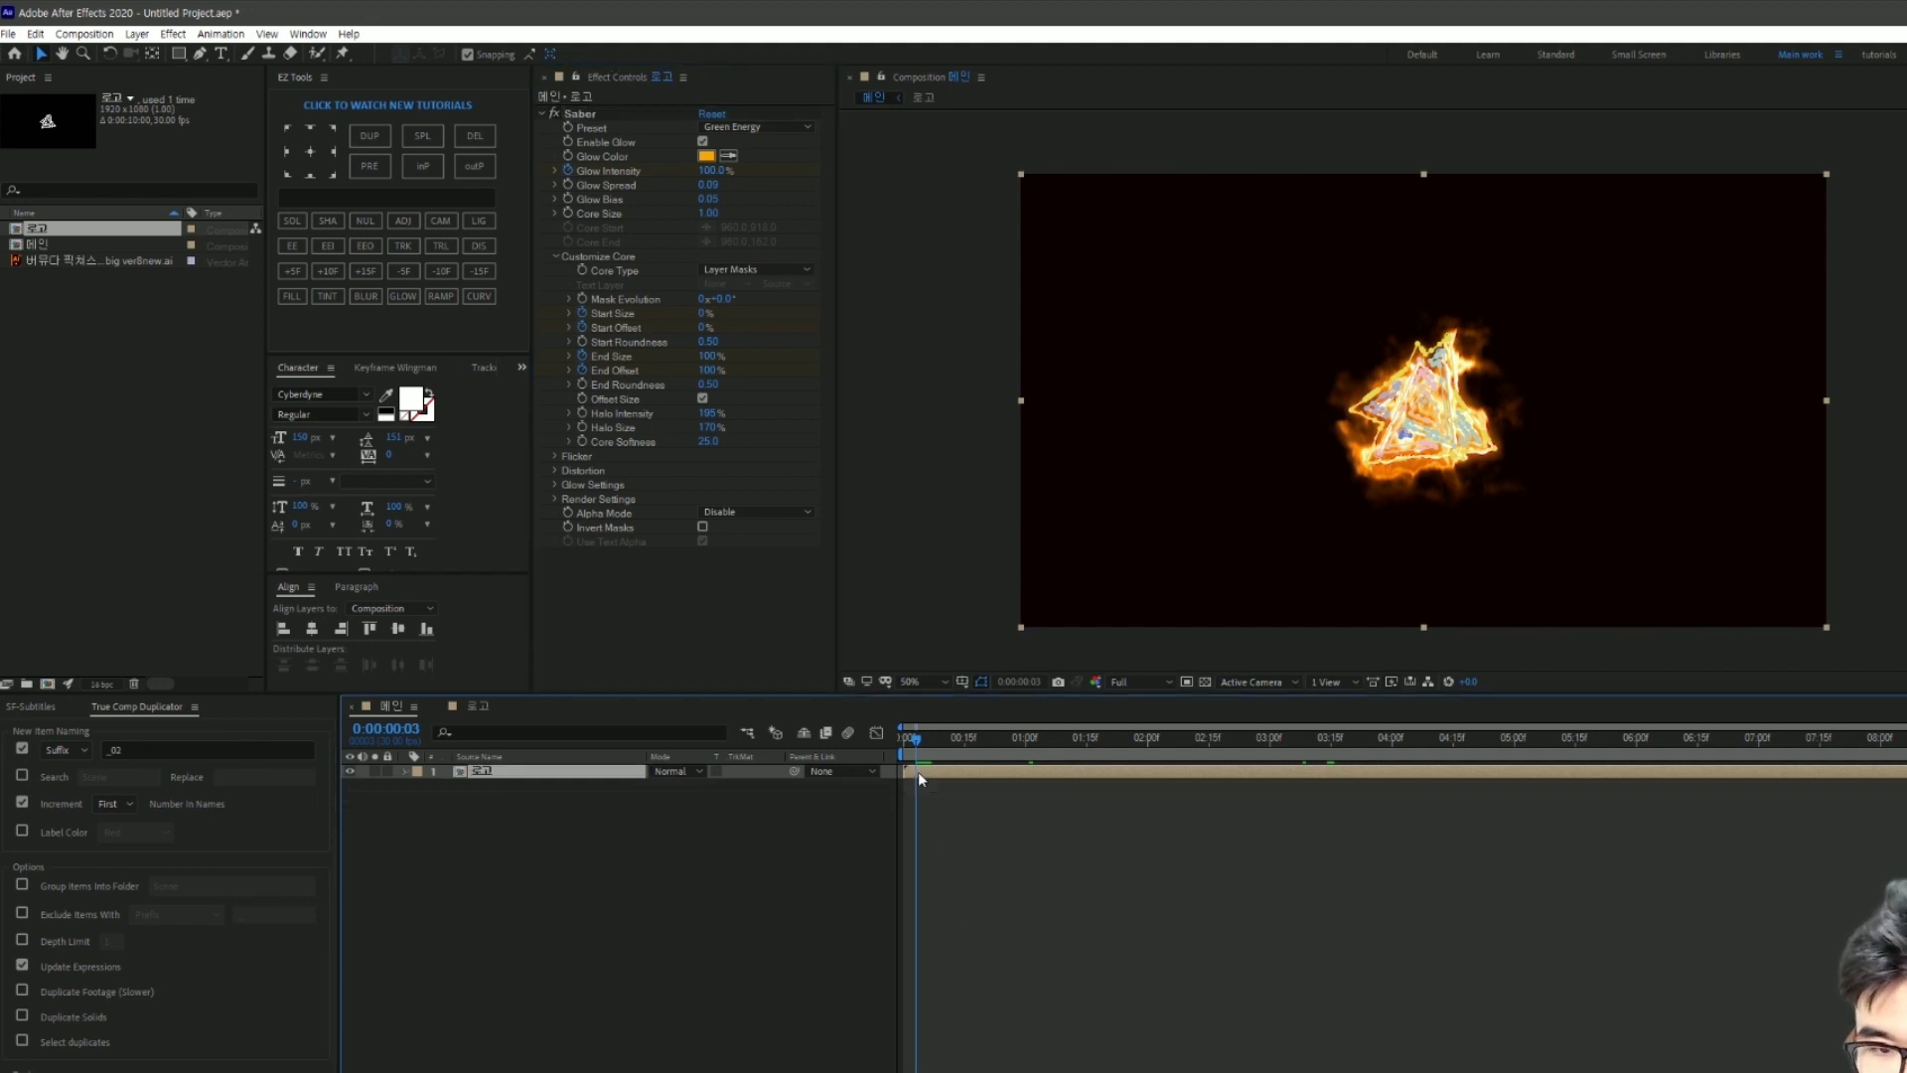
click(584, 778)
click(517, 773)
key(u)
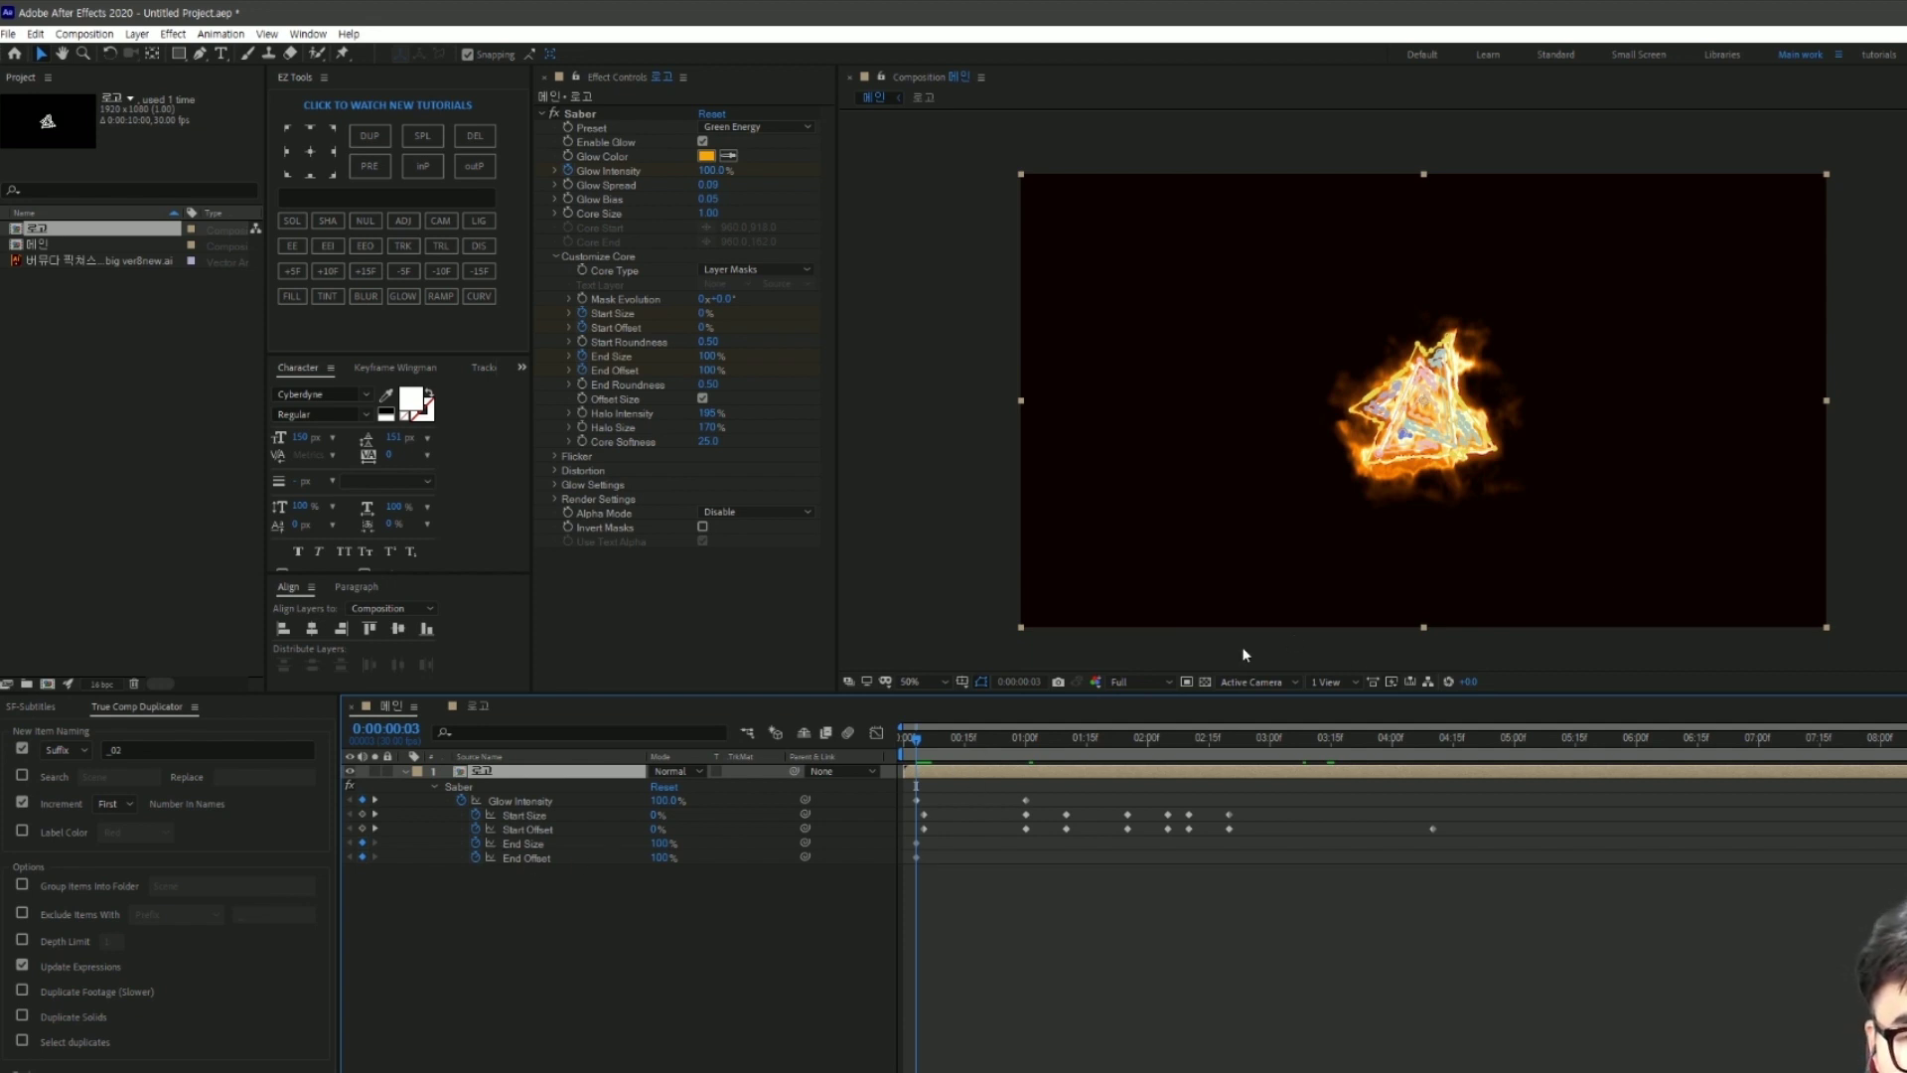
drag(941, 753, 1025, 740)
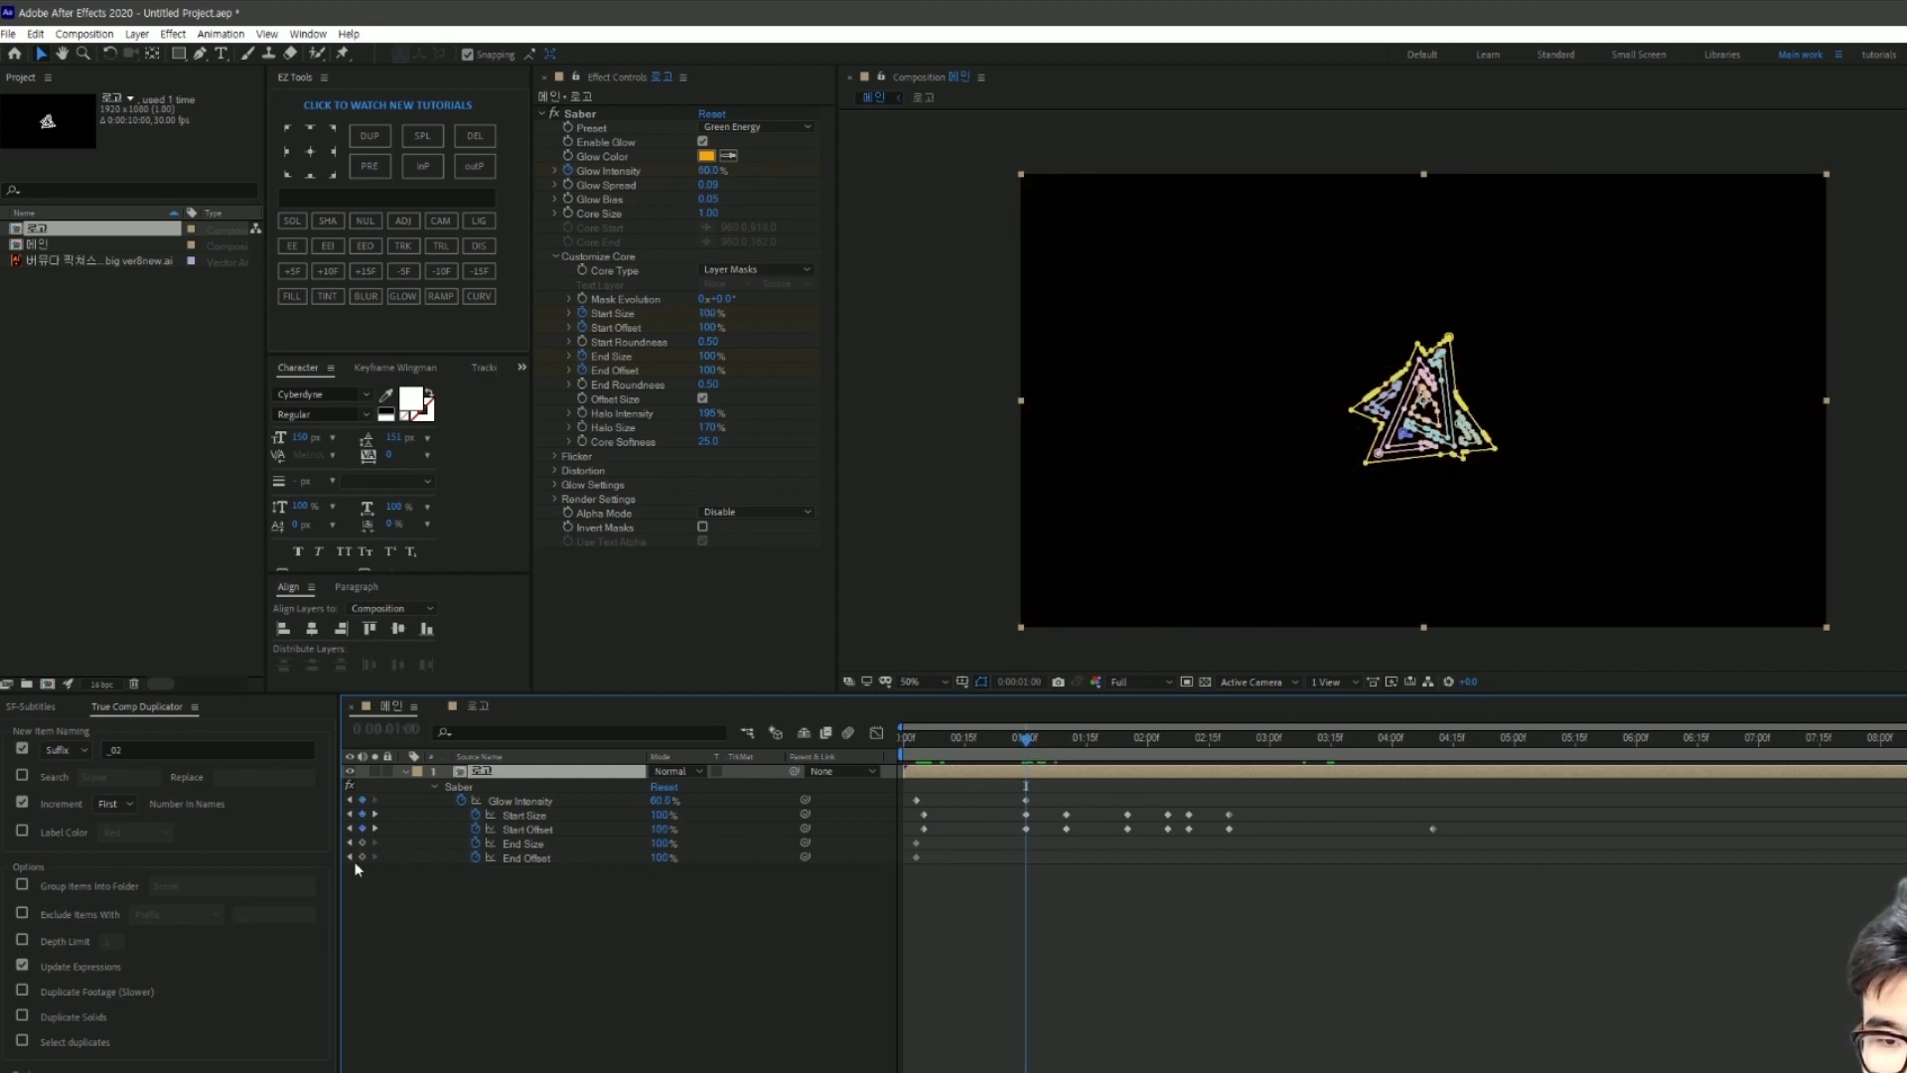
click(362, 842)
click(361, 856)
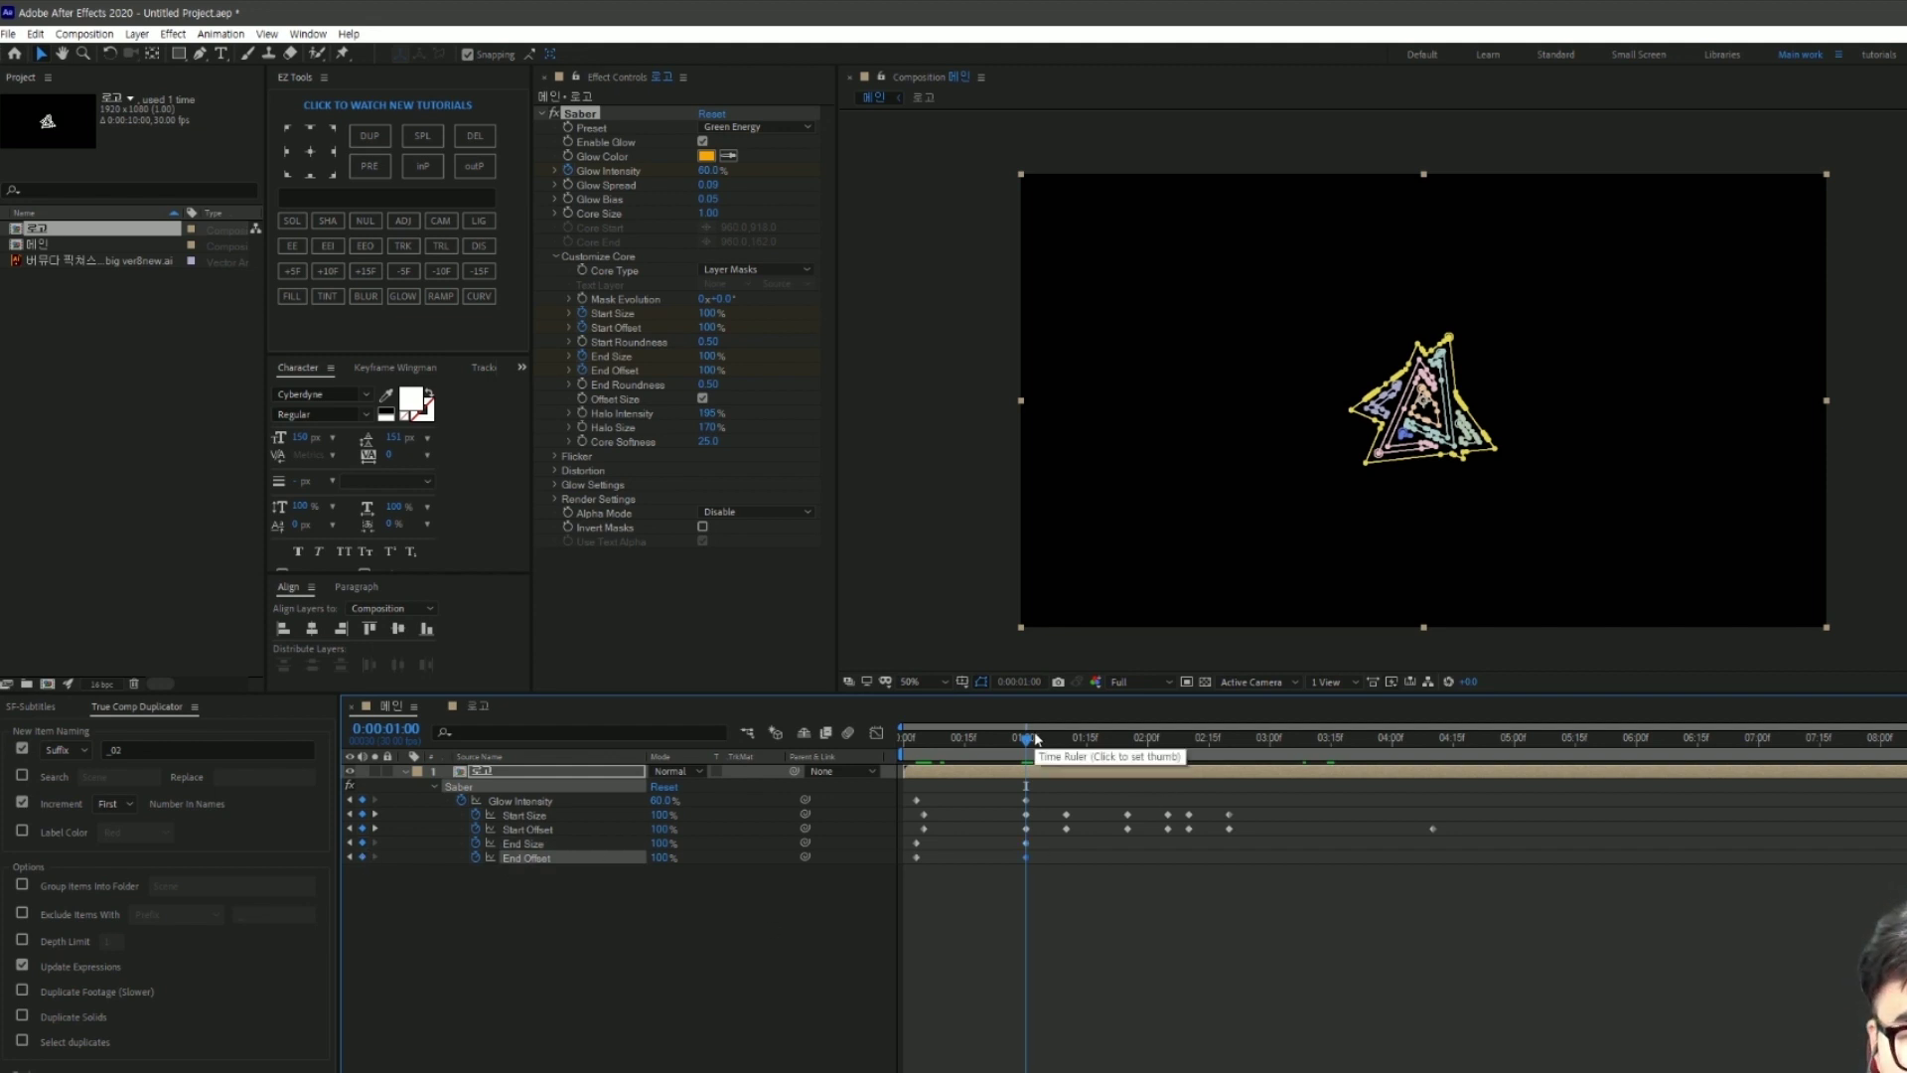
Step: Set End Size and End Offset to 25% at the start of the animation
mouse_move(1029, 740)
mouse_down()
mouse_move(918, 775)
mouse_move(916, 751)
mouse_up()
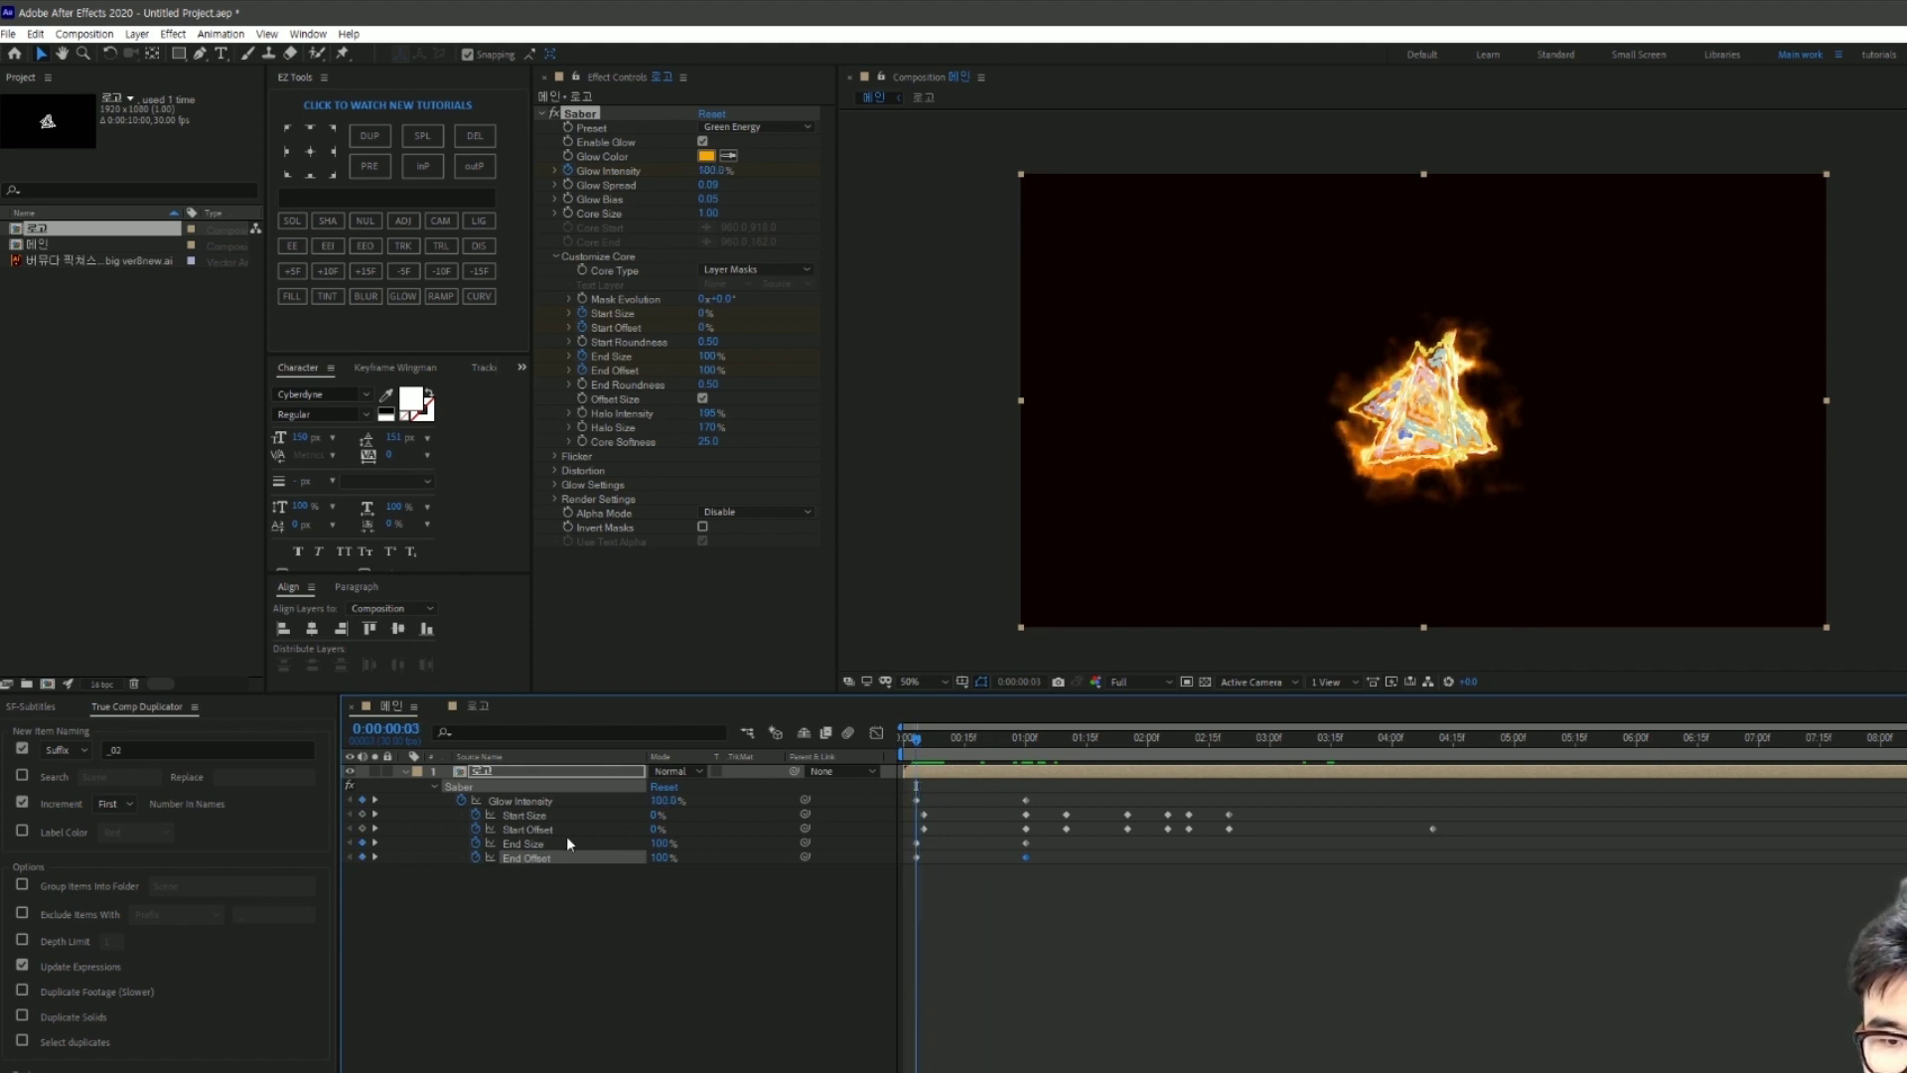
click(661, 843)
text(5)
click(686, 907)
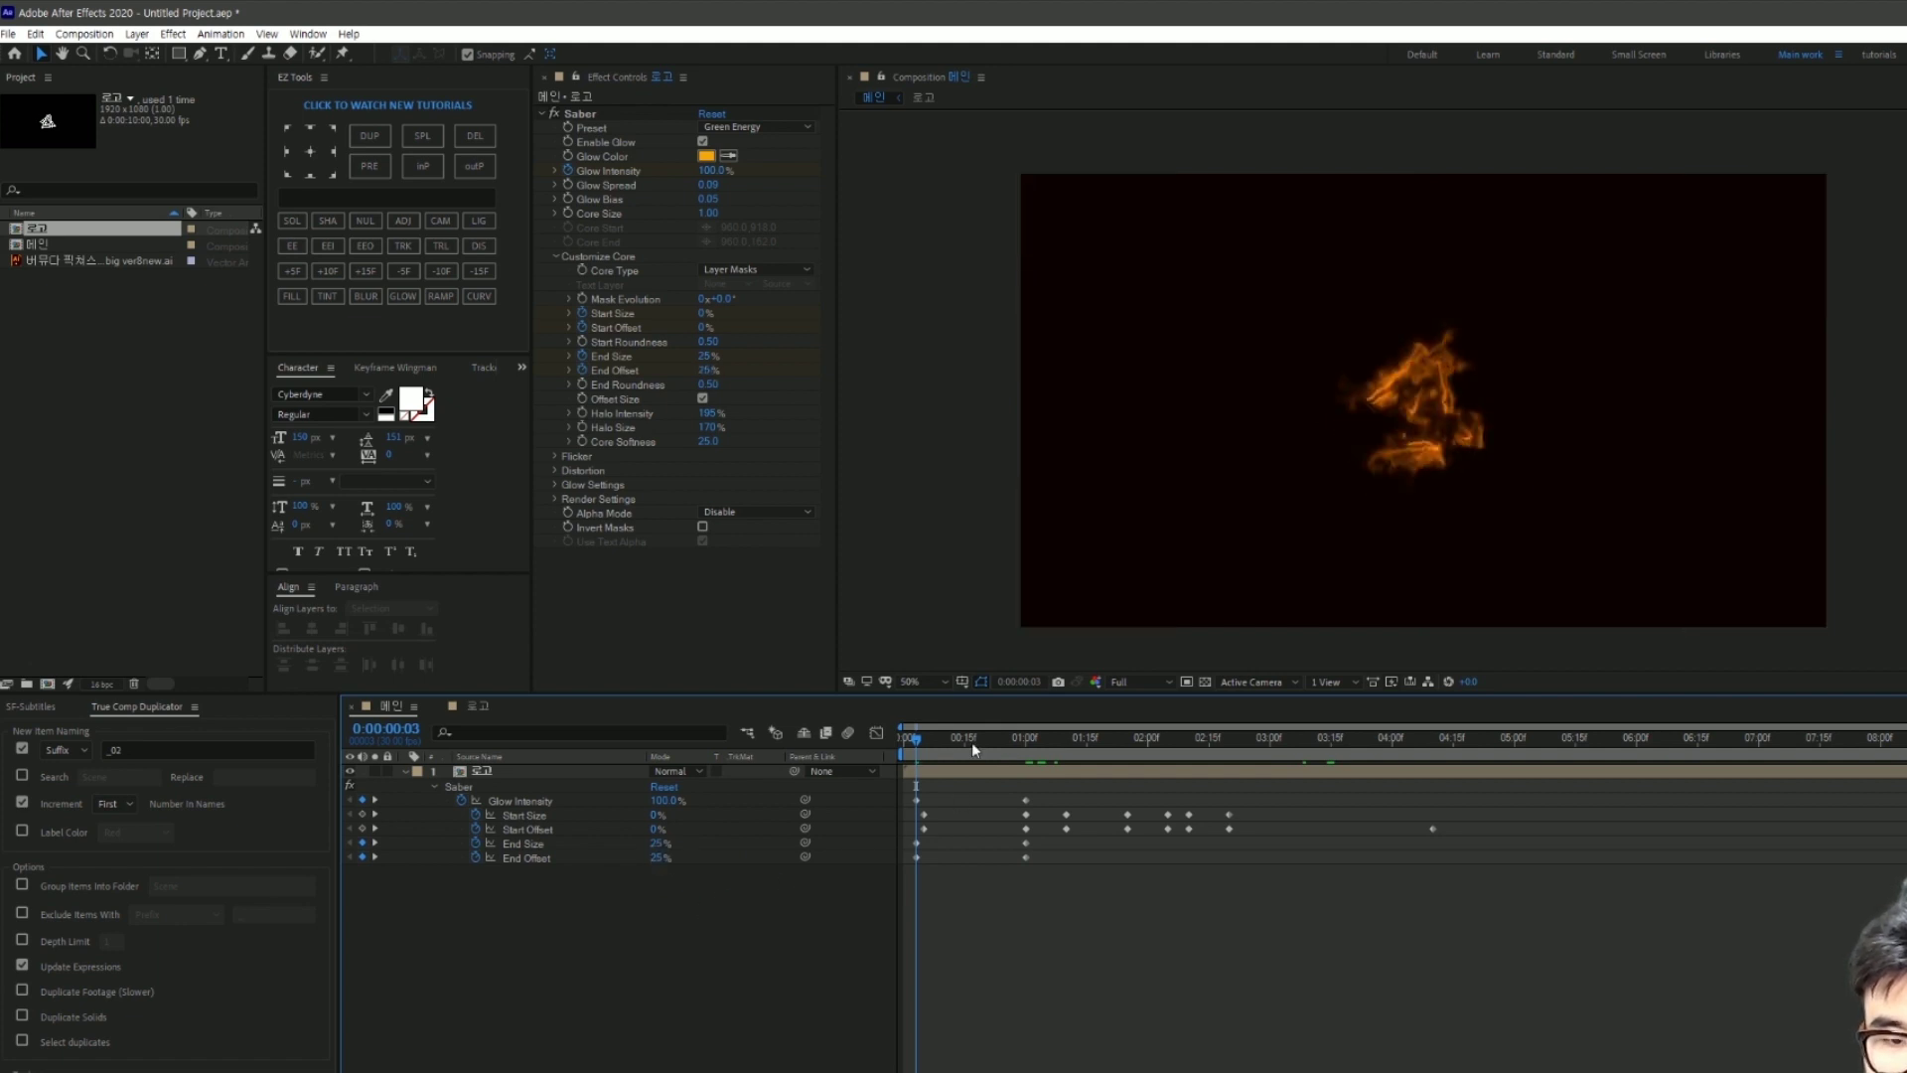
Step: Set End Size and End Offset to 50% at about 1:10
drag(925, 739, 1029, 780)
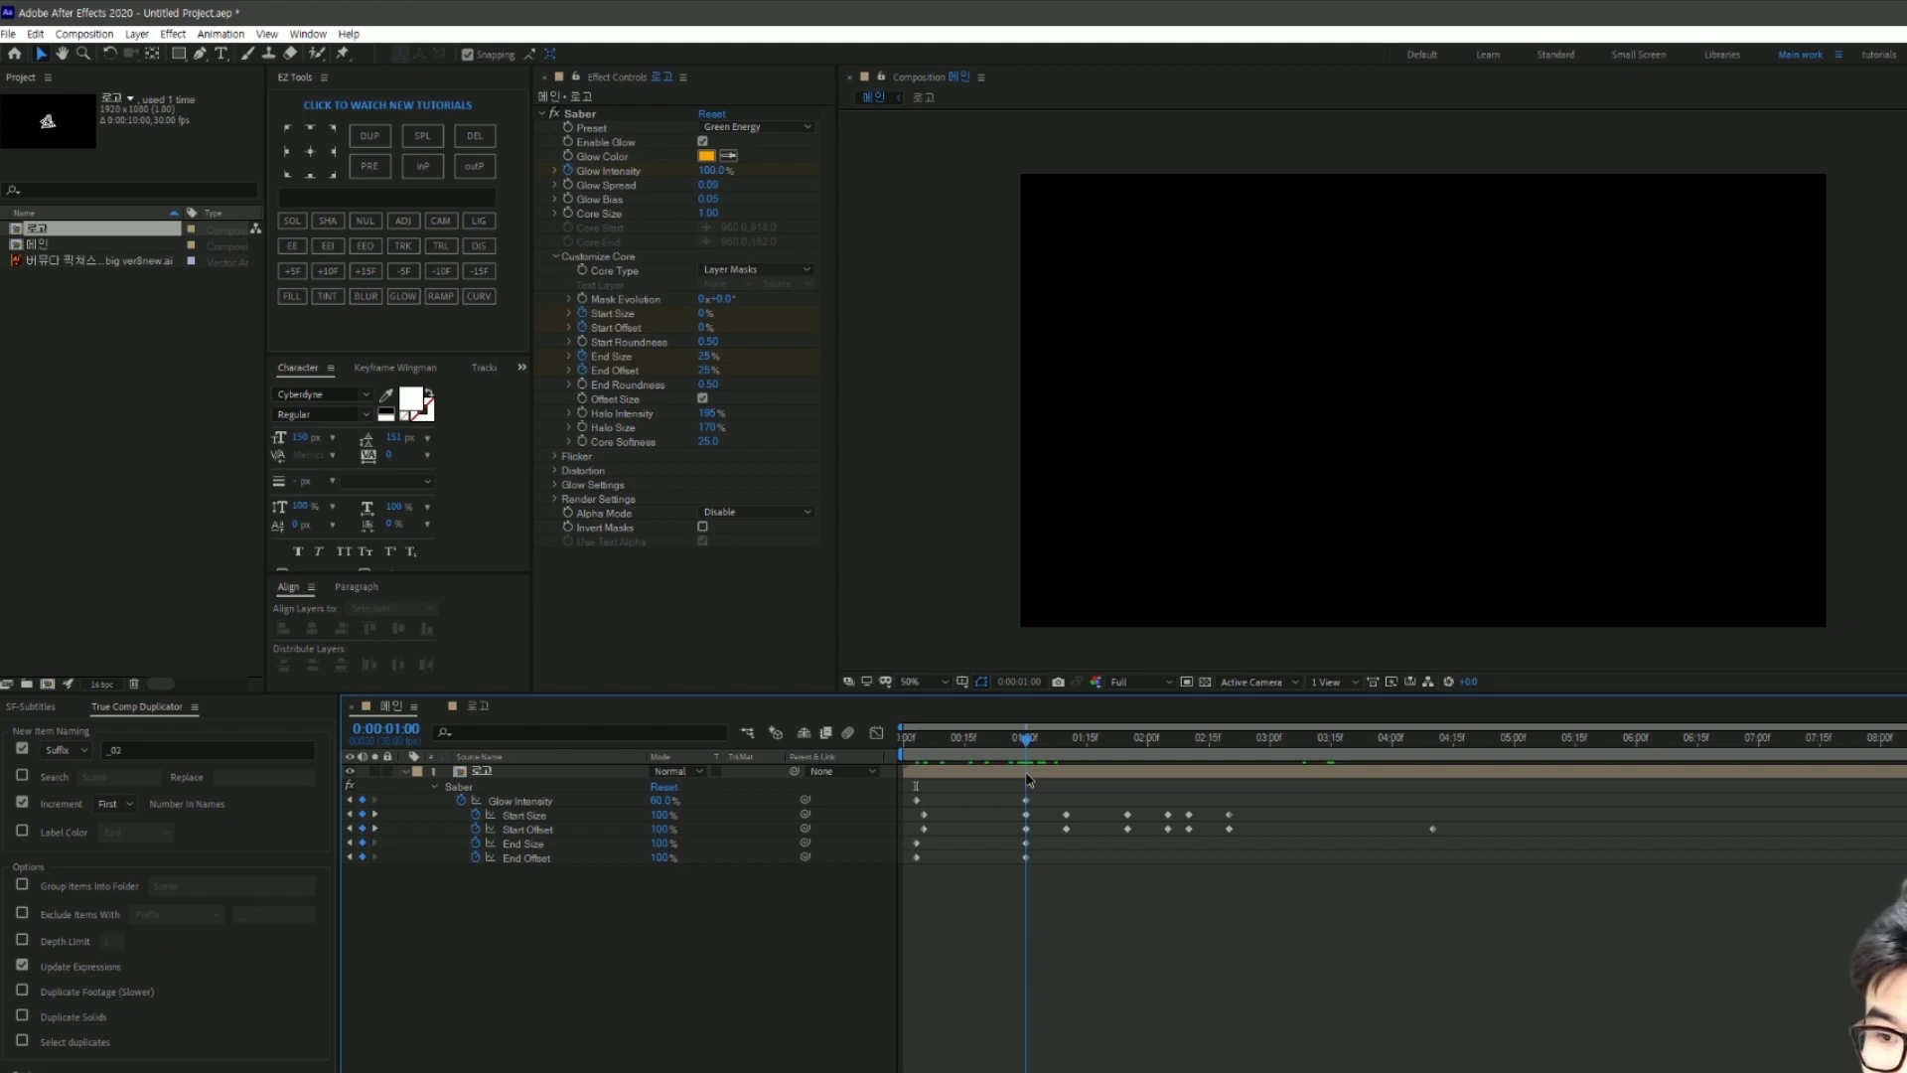
drag(1034, 779, 1068, 779)
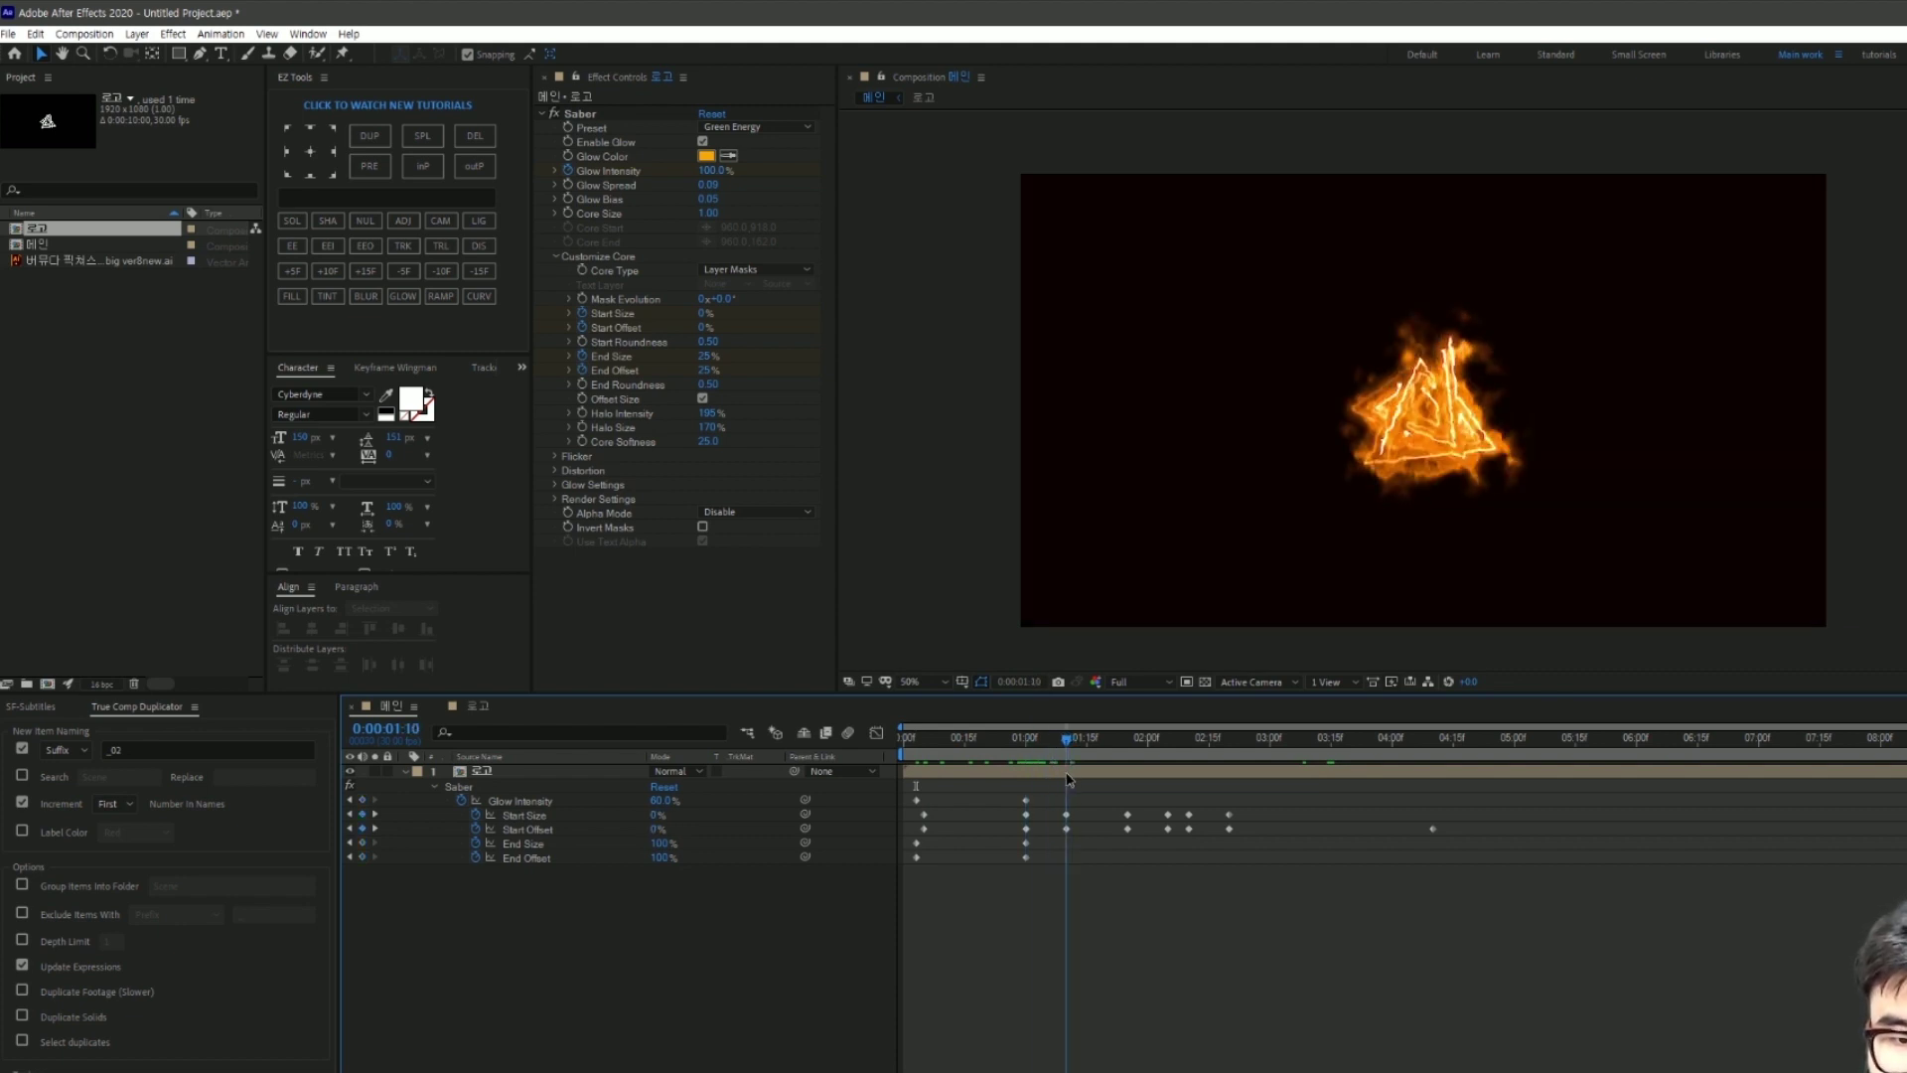
click(663, 843)
text(50)
key(Tab)
text(50)
key(Return)
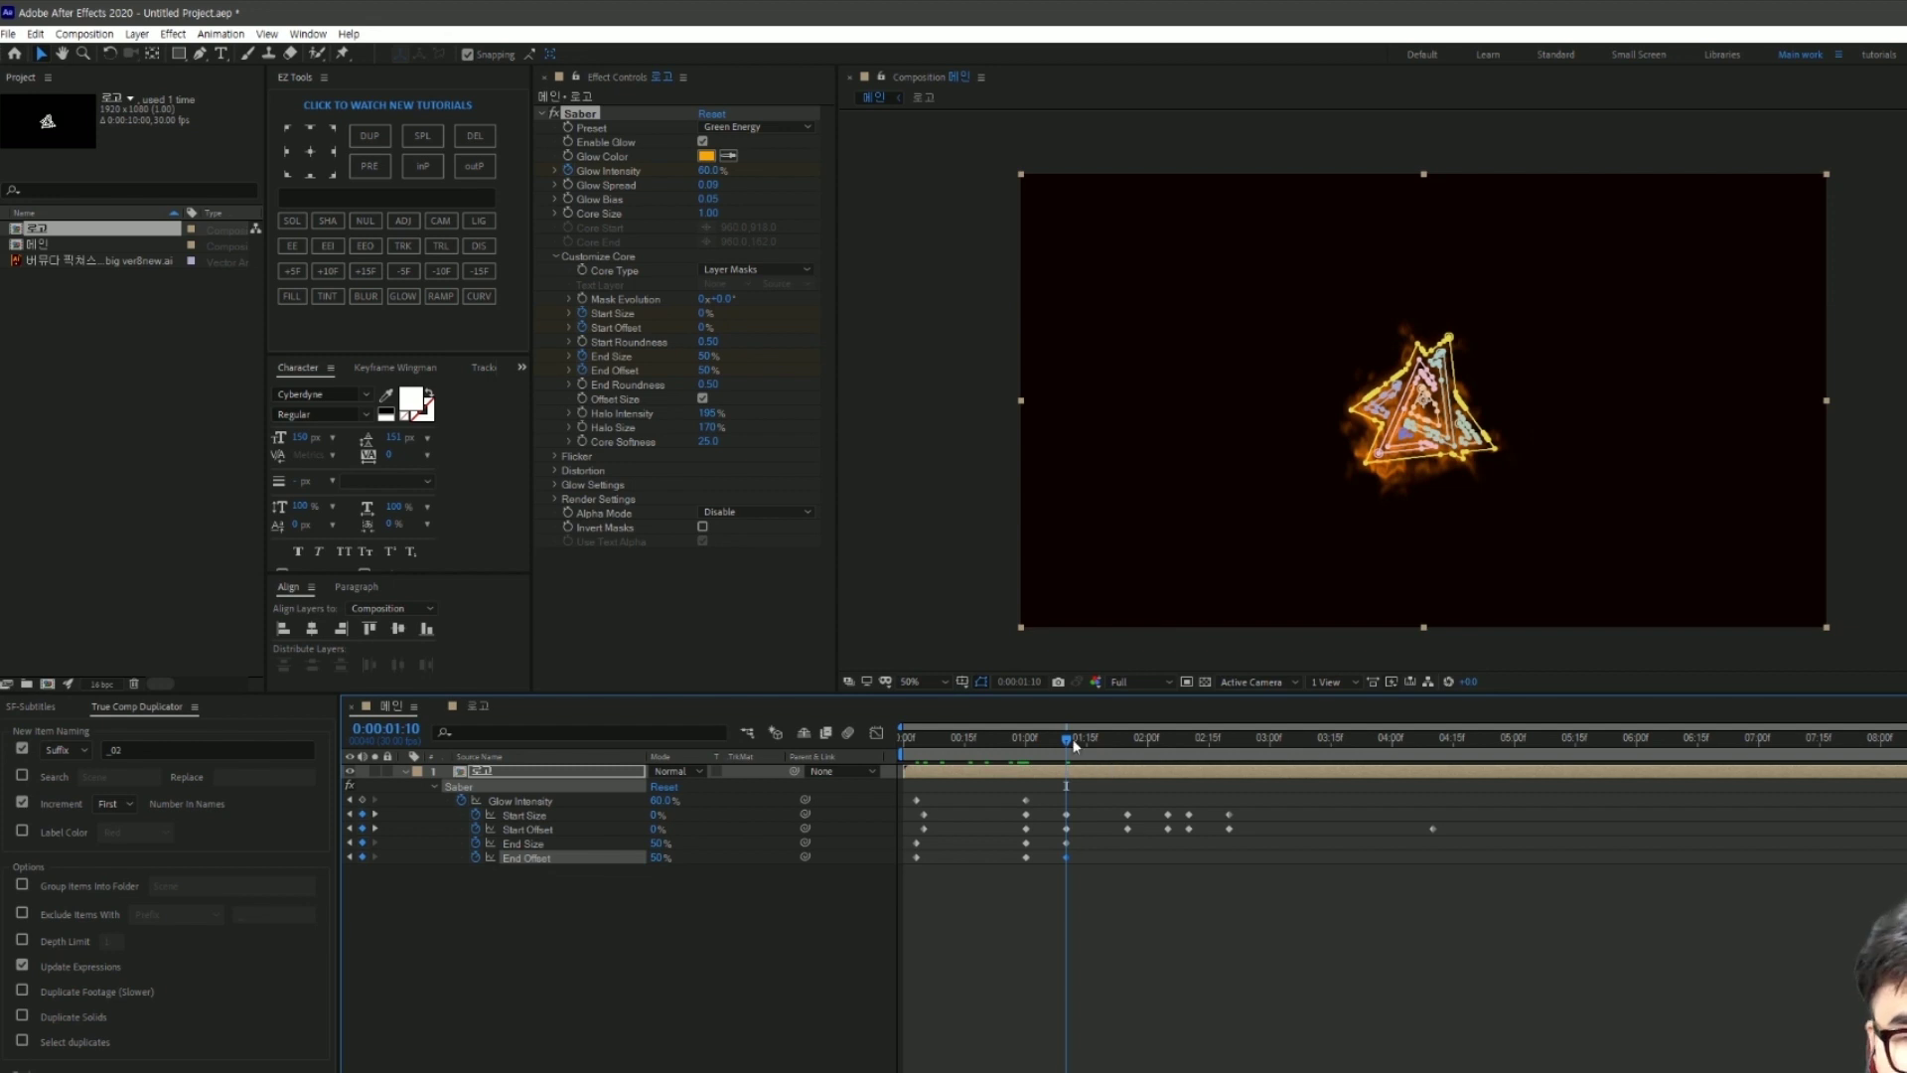
drag(1074, 745, 1129, 755)
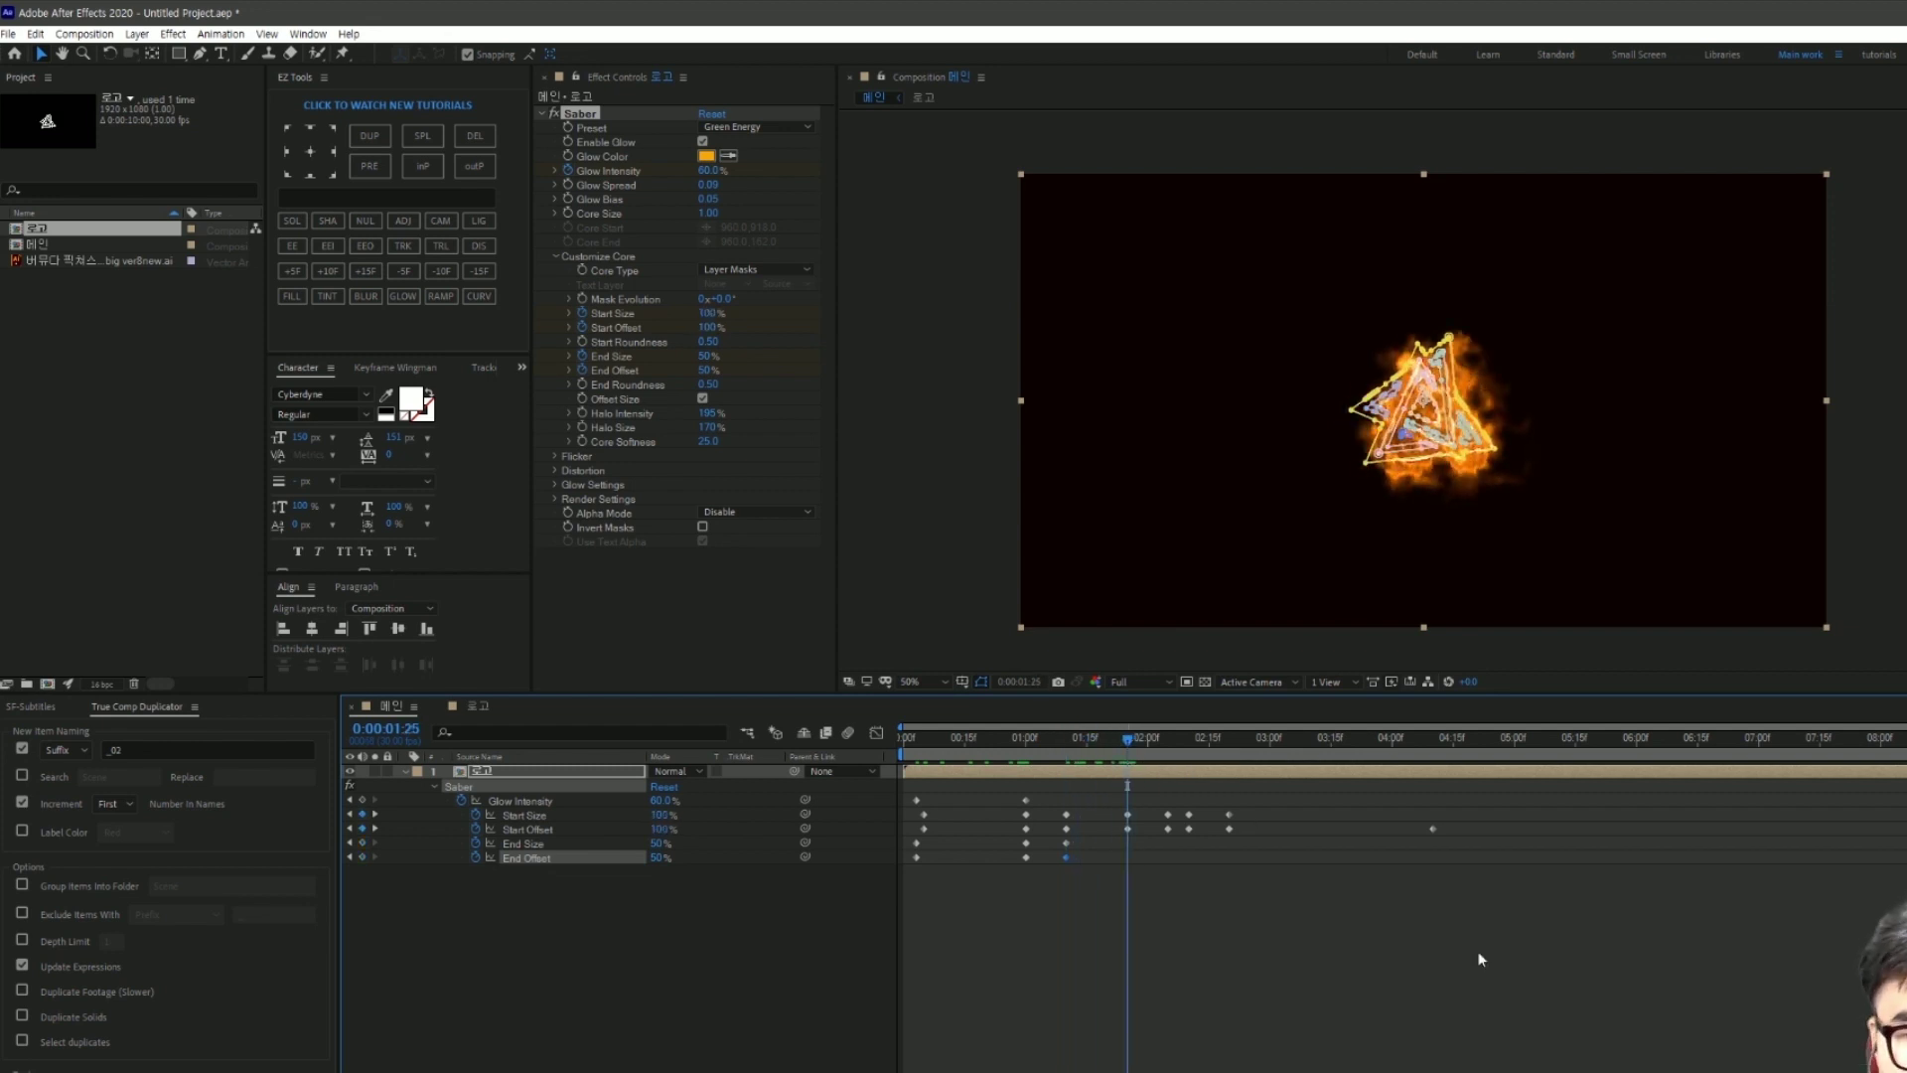
Step: Set End Size and End Offset to 100% at 1:25
click(1385, 951)
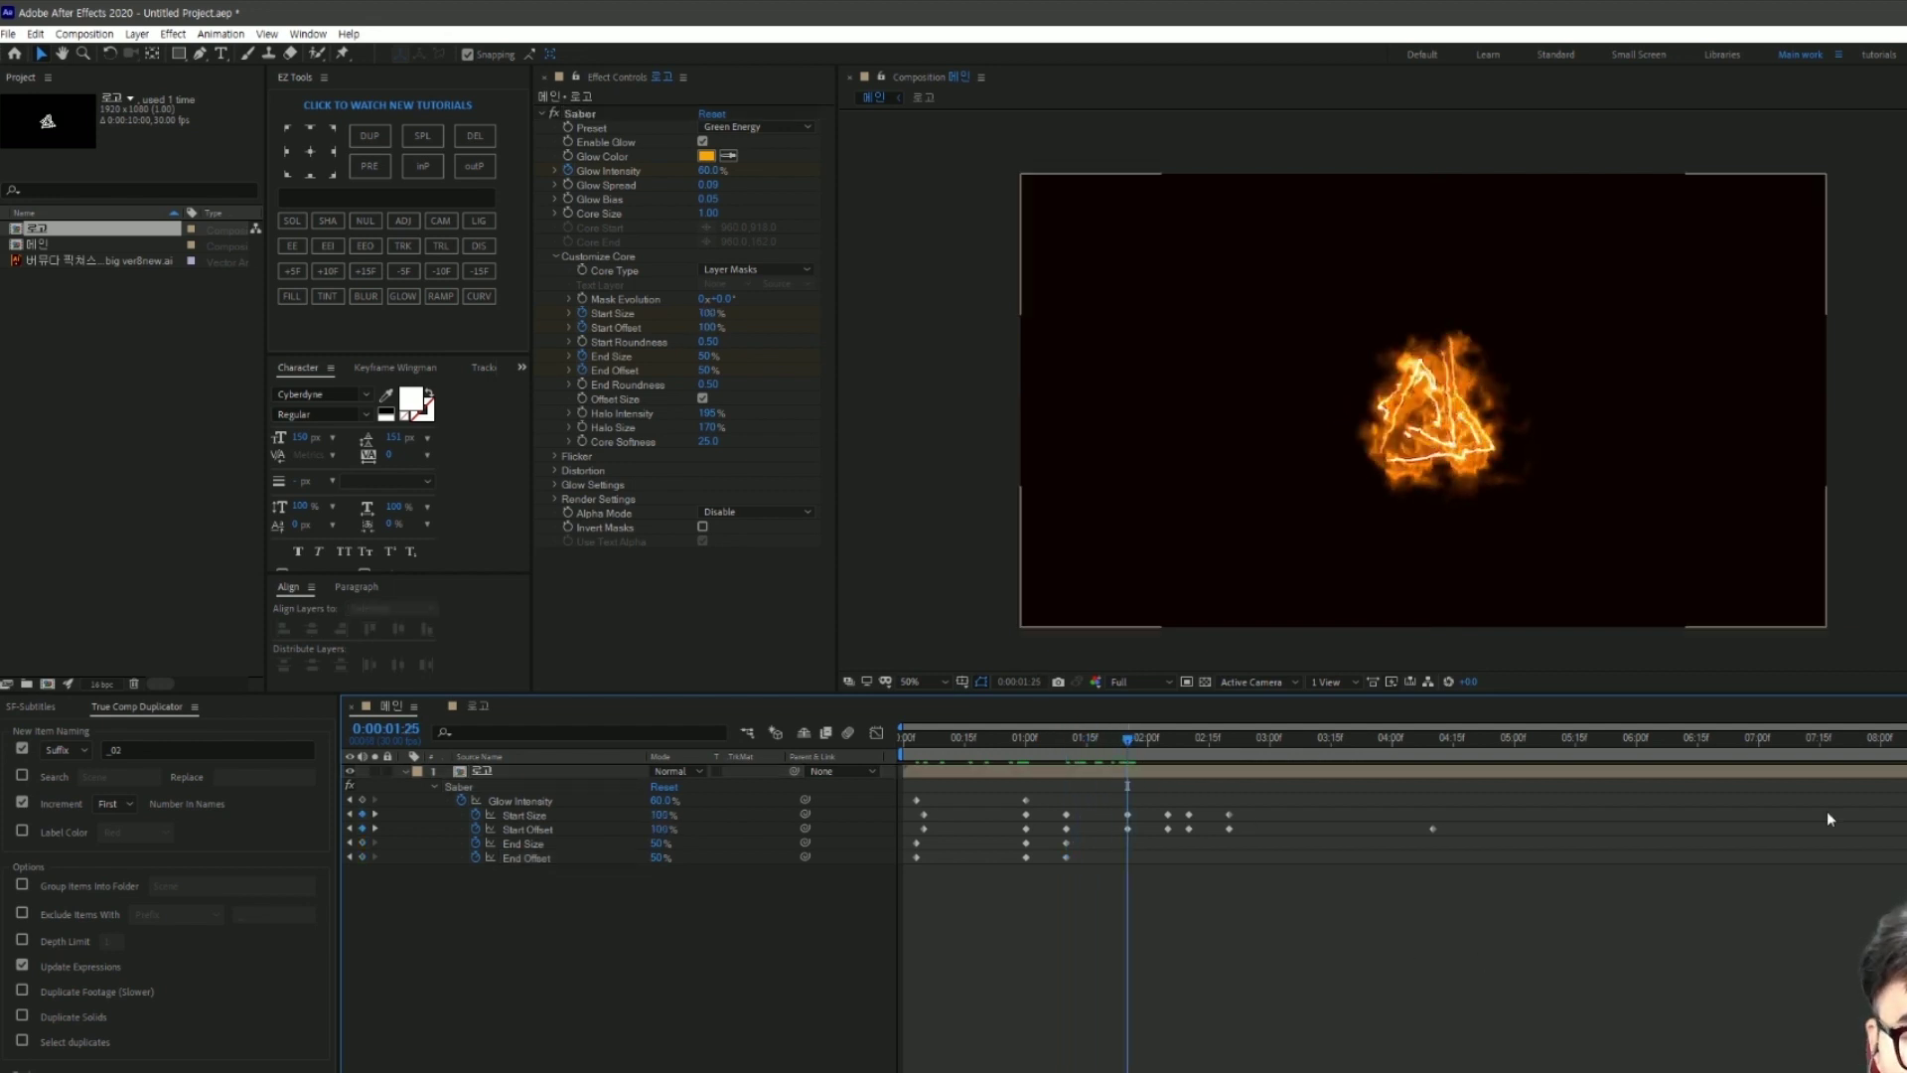
click(660, 843)
text(100)
key(Tab)
text(100)
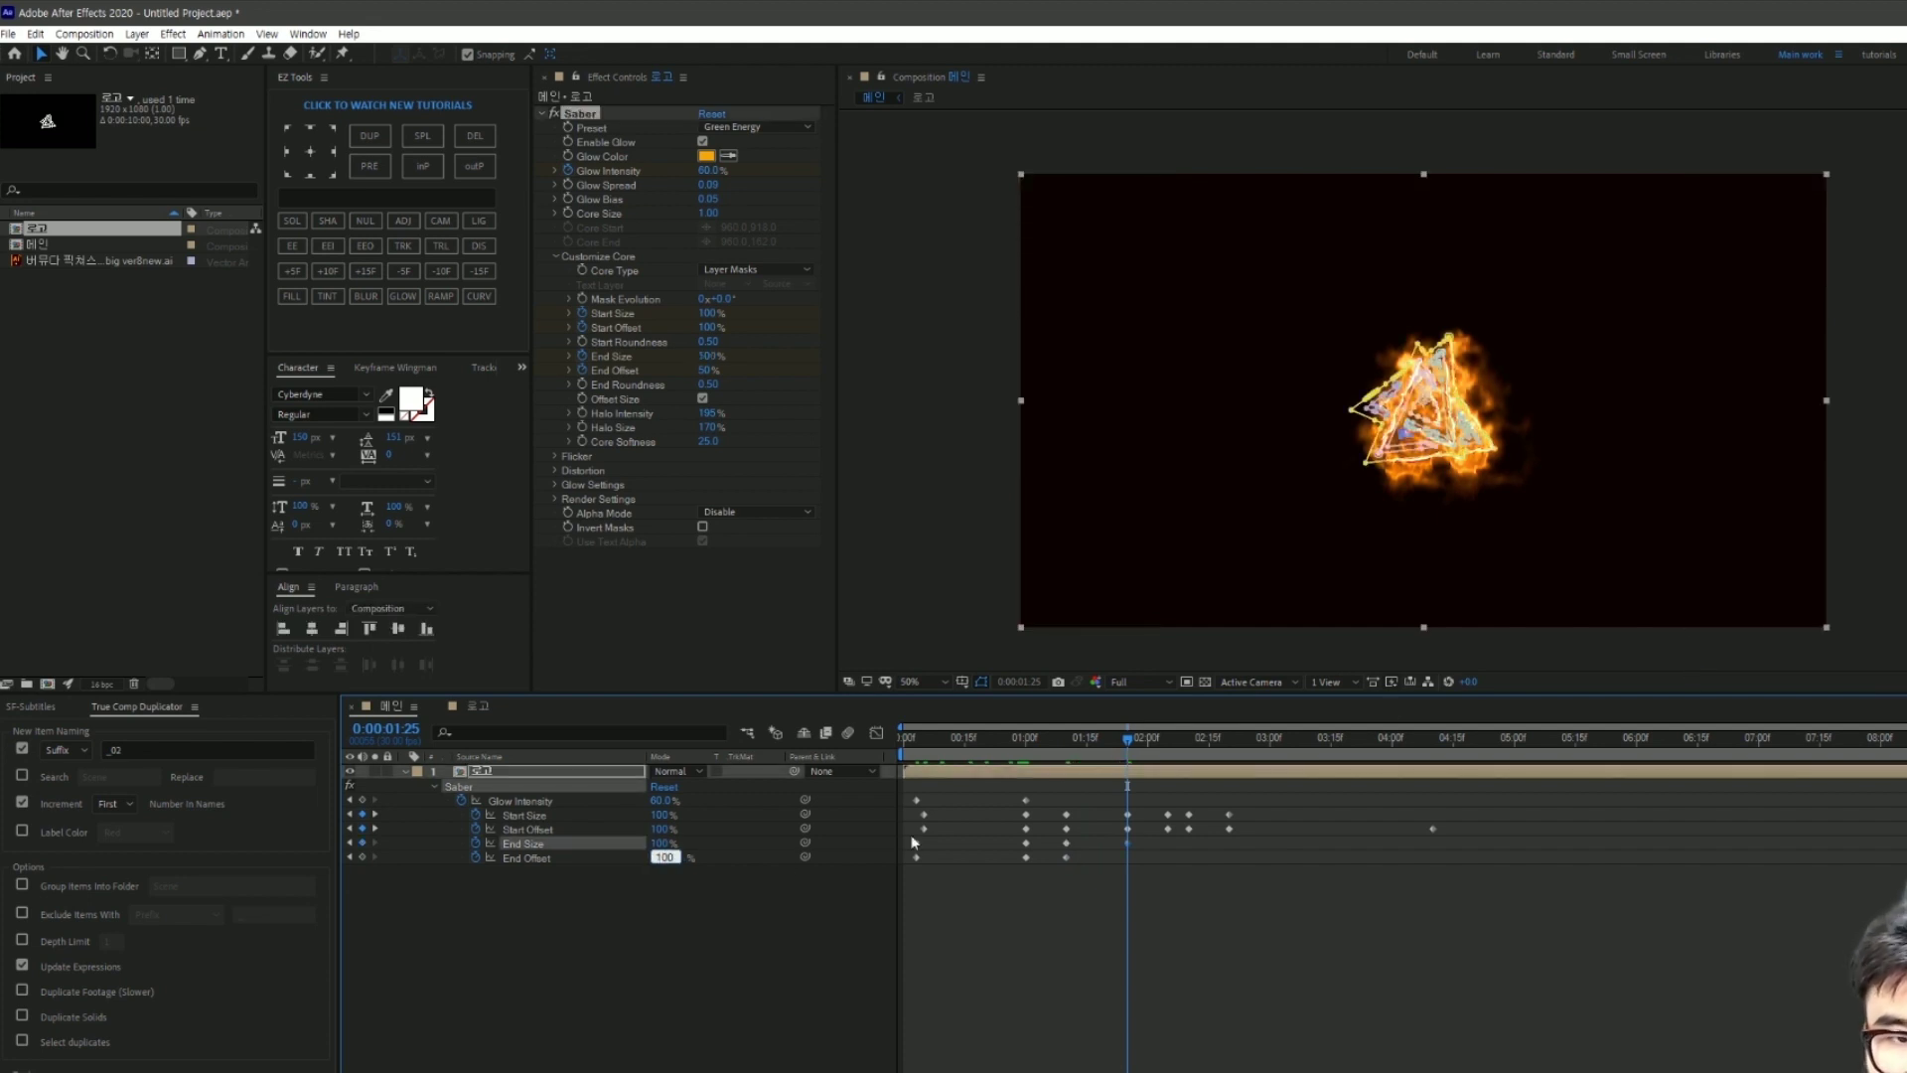
key(Return)
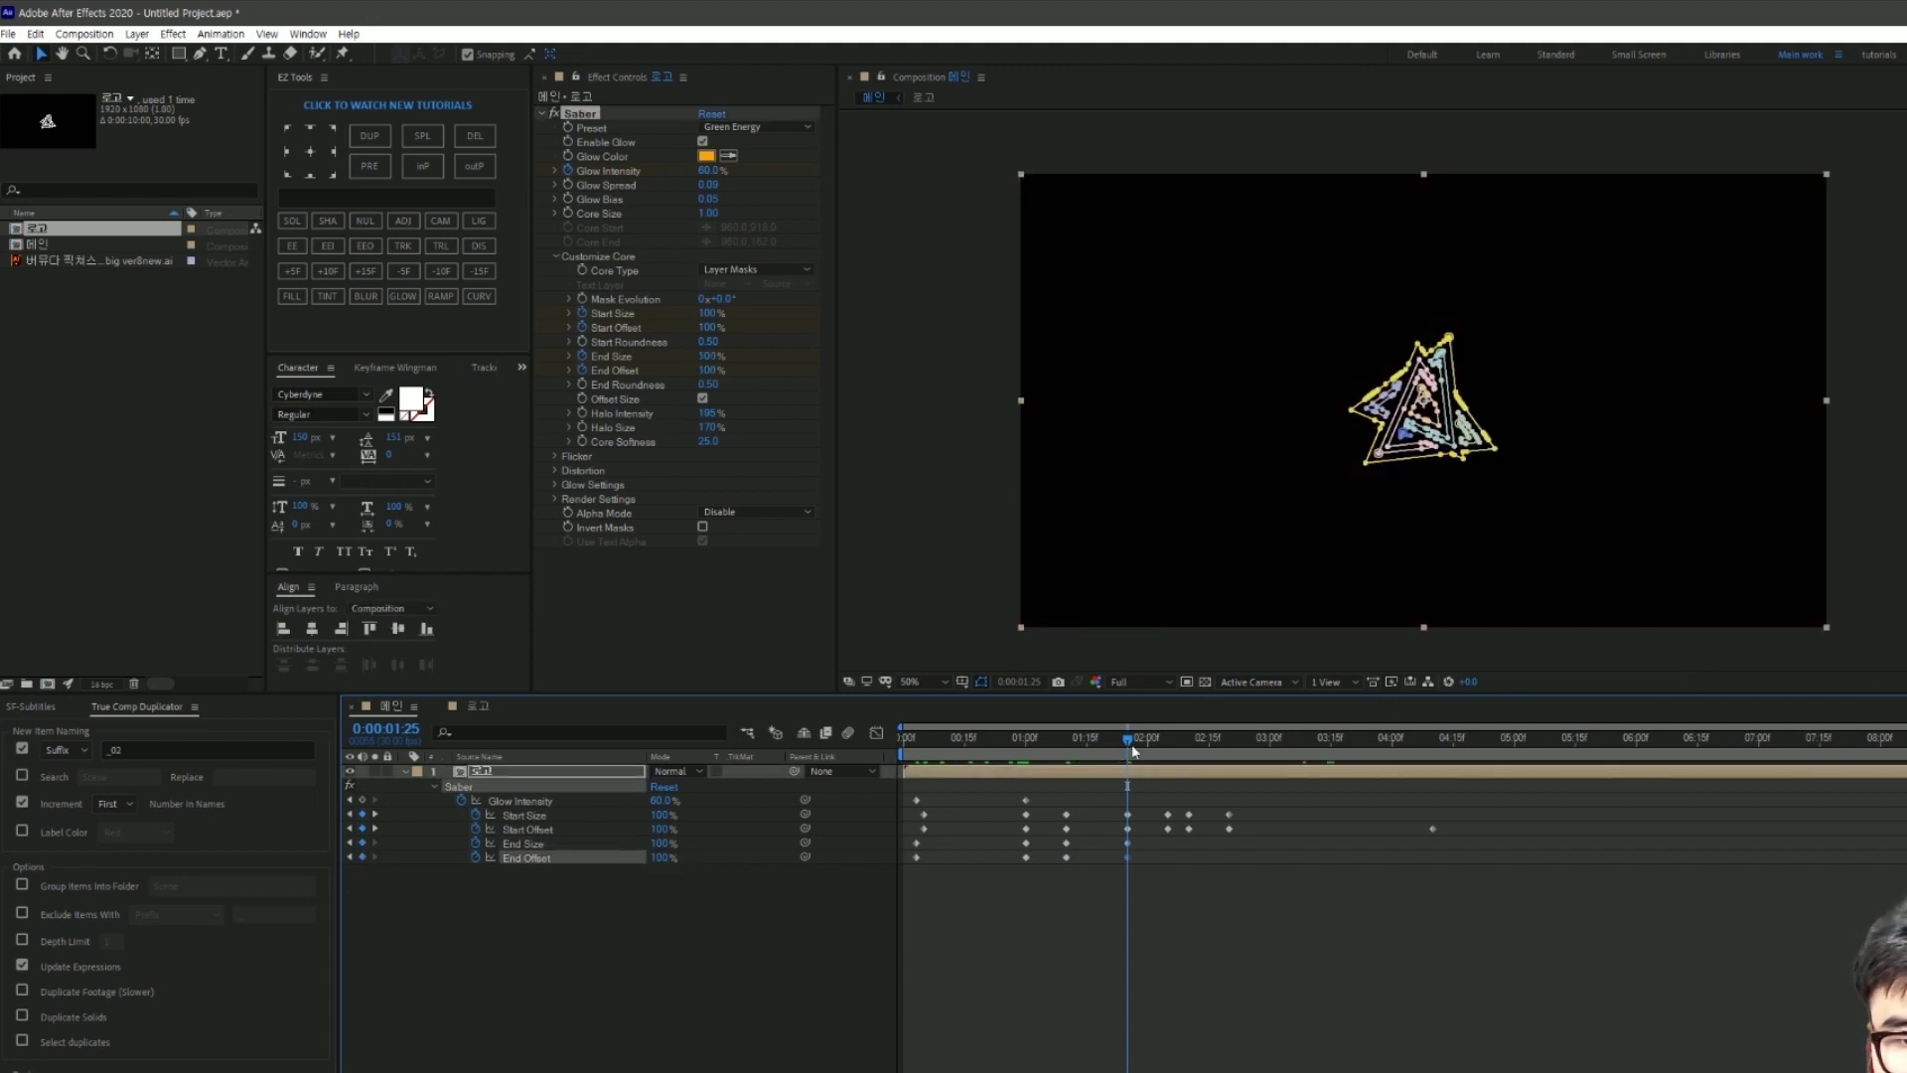
Step: Set End Size and End Offset to 0% at 2:03
drag(1142, 751, 1160, 752)
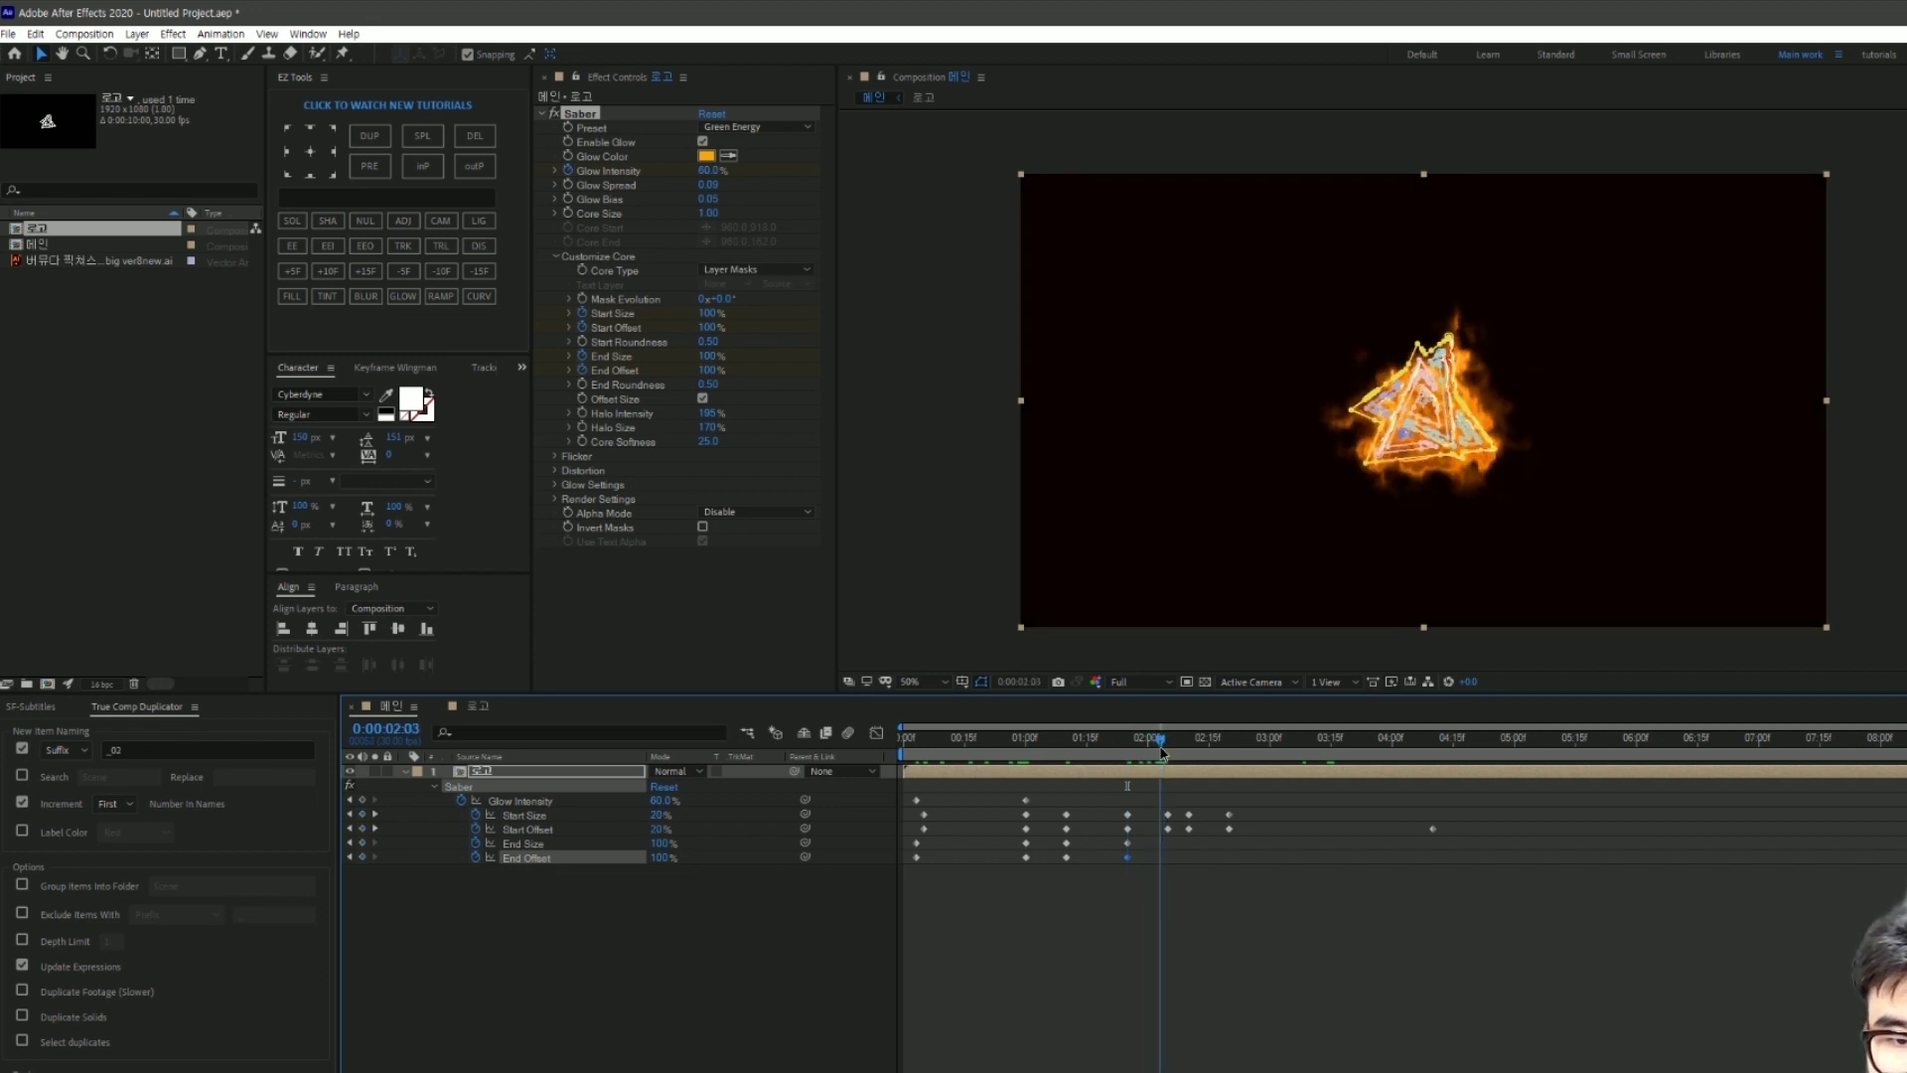
click(653, 887)
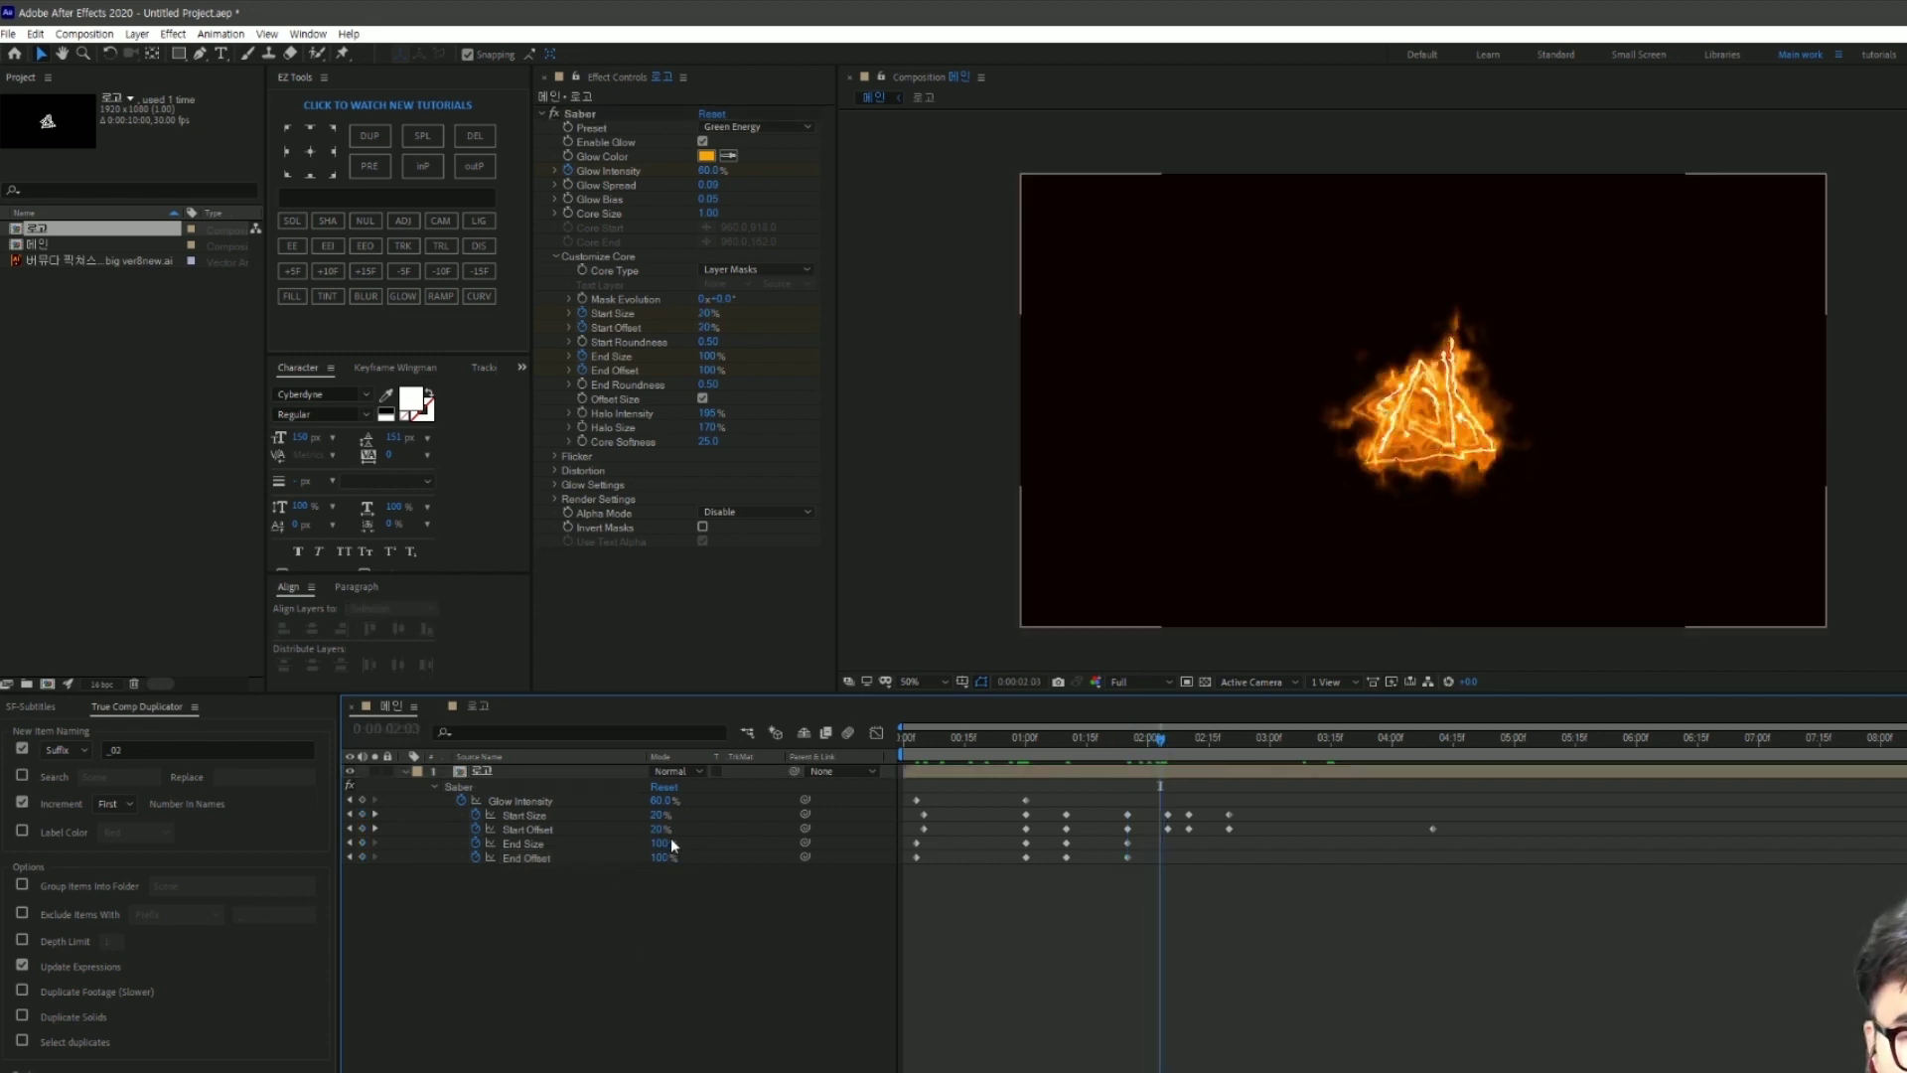
click(667, 840)
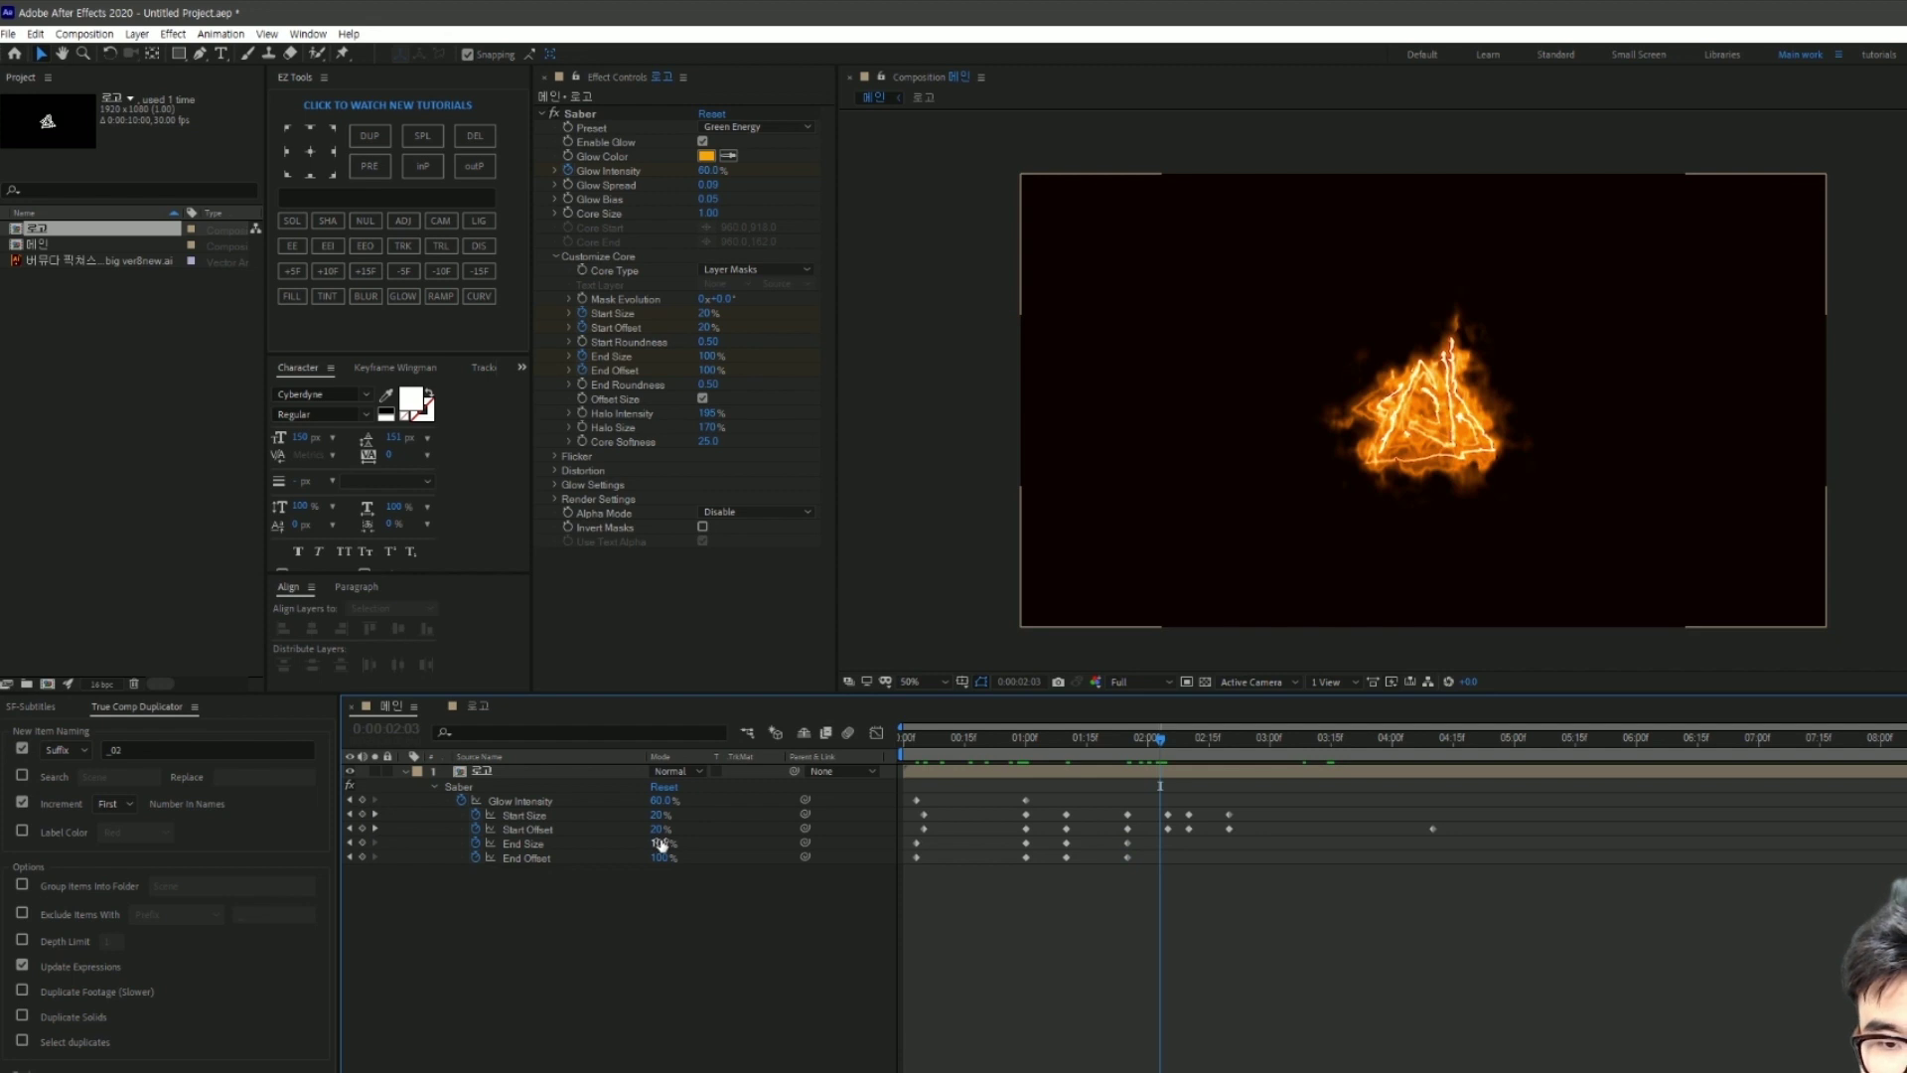
text(0)
key(Tab)
text(0)
key(Return)
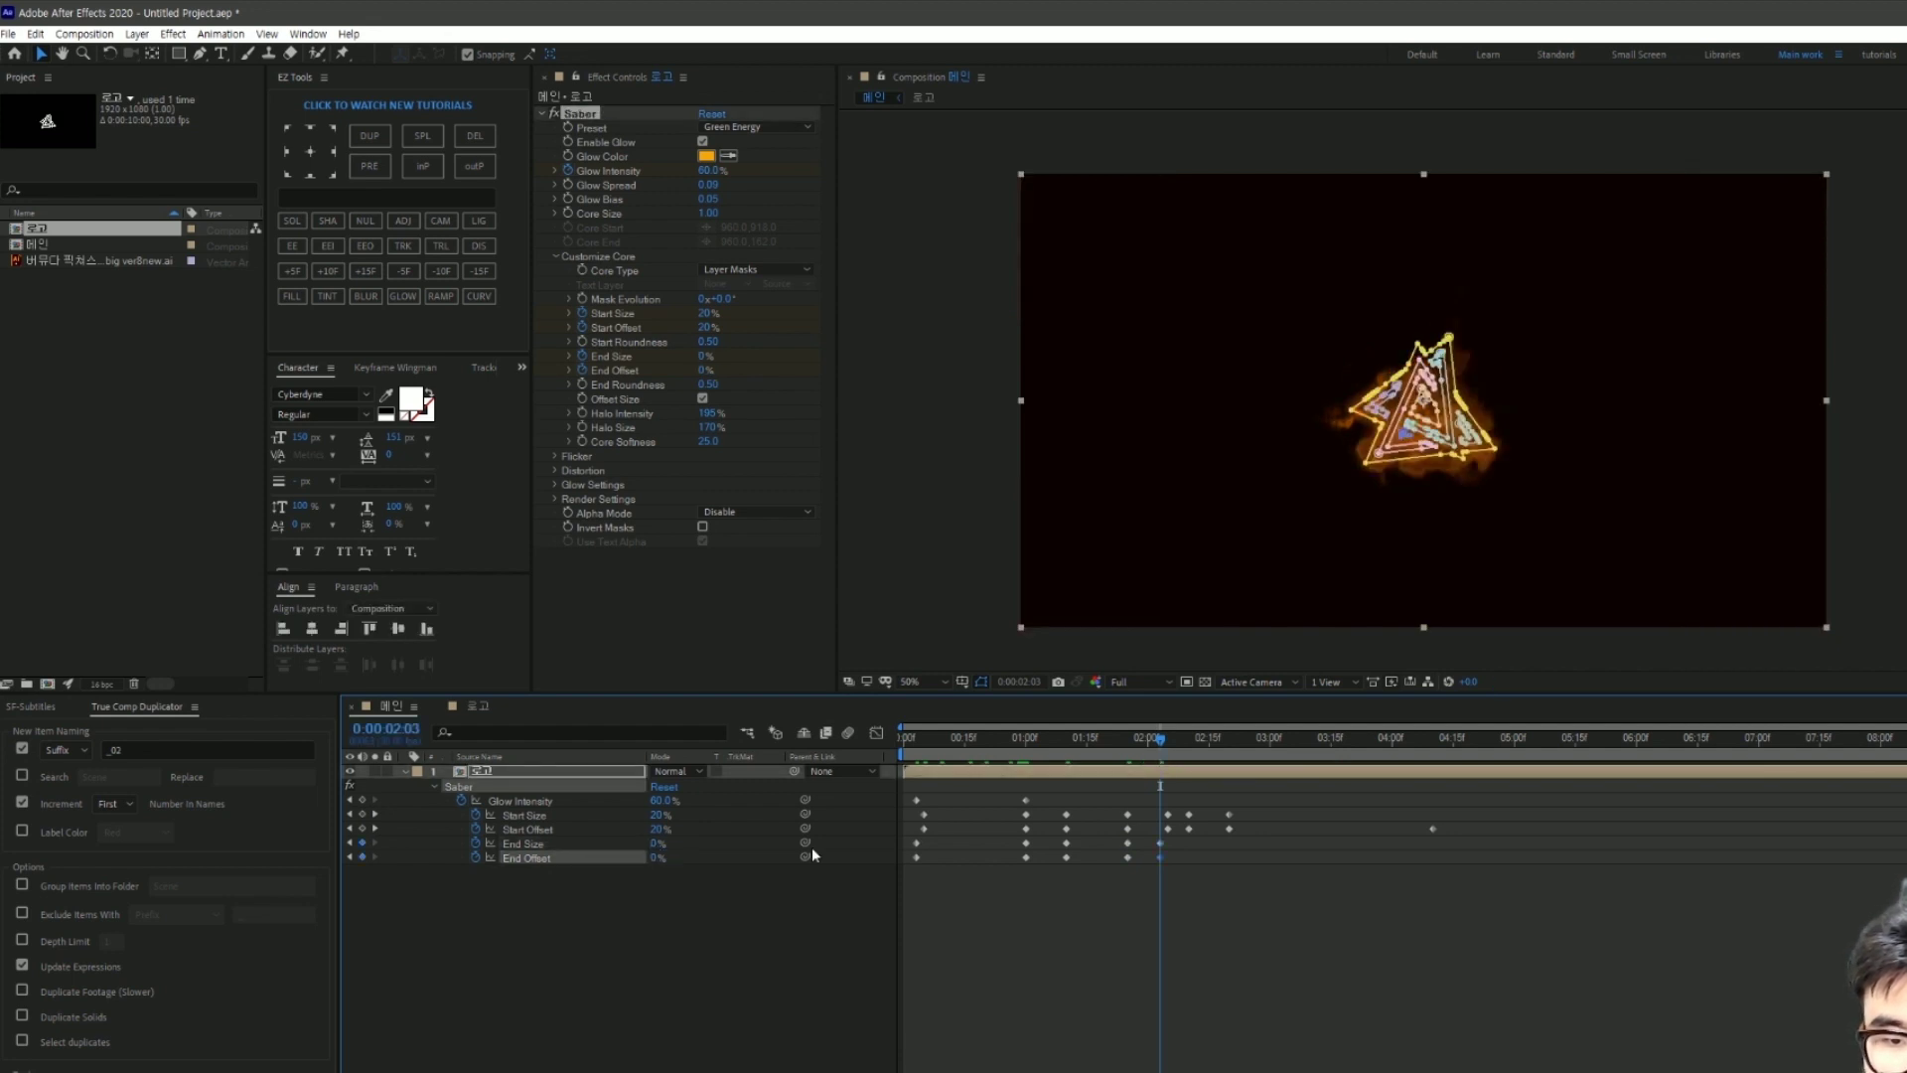
Step: Set End Size and End Offset to 50% at 2:04
click(1309, 911)
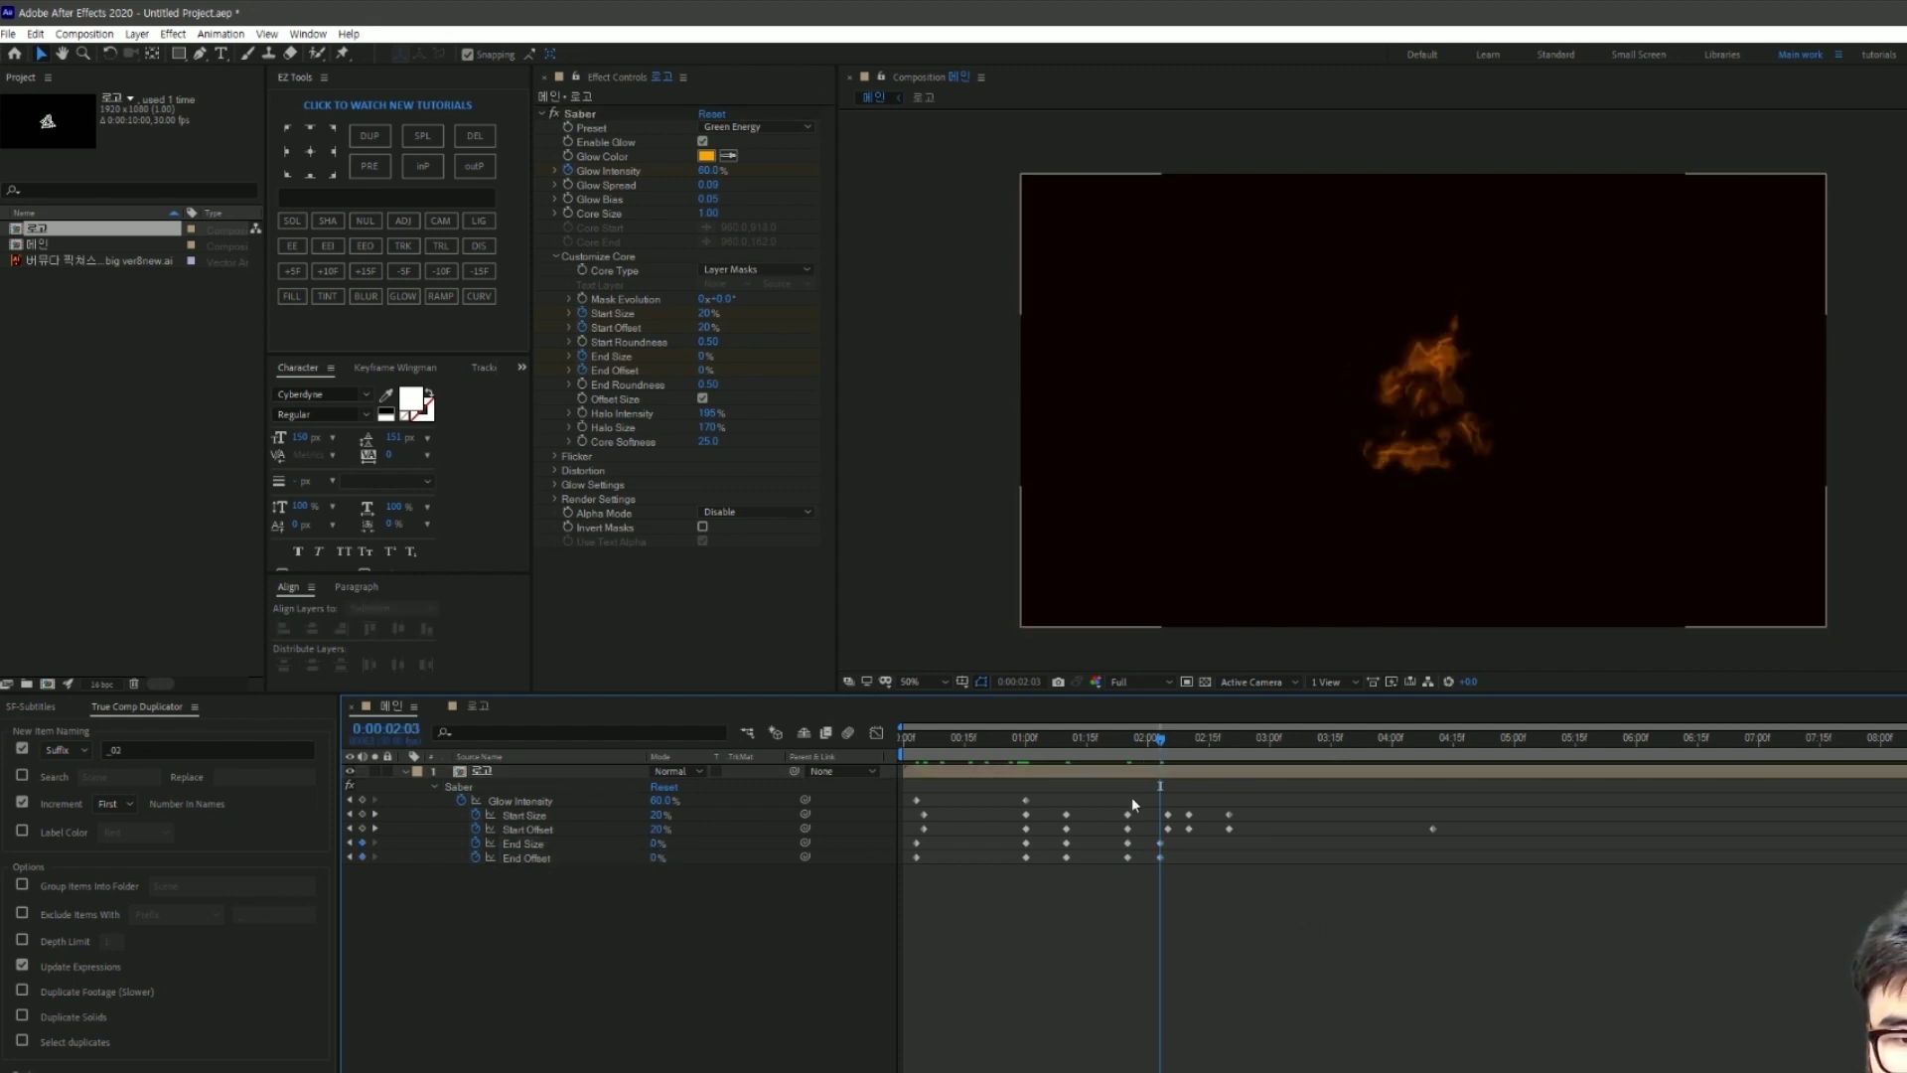
click(1164, 740)
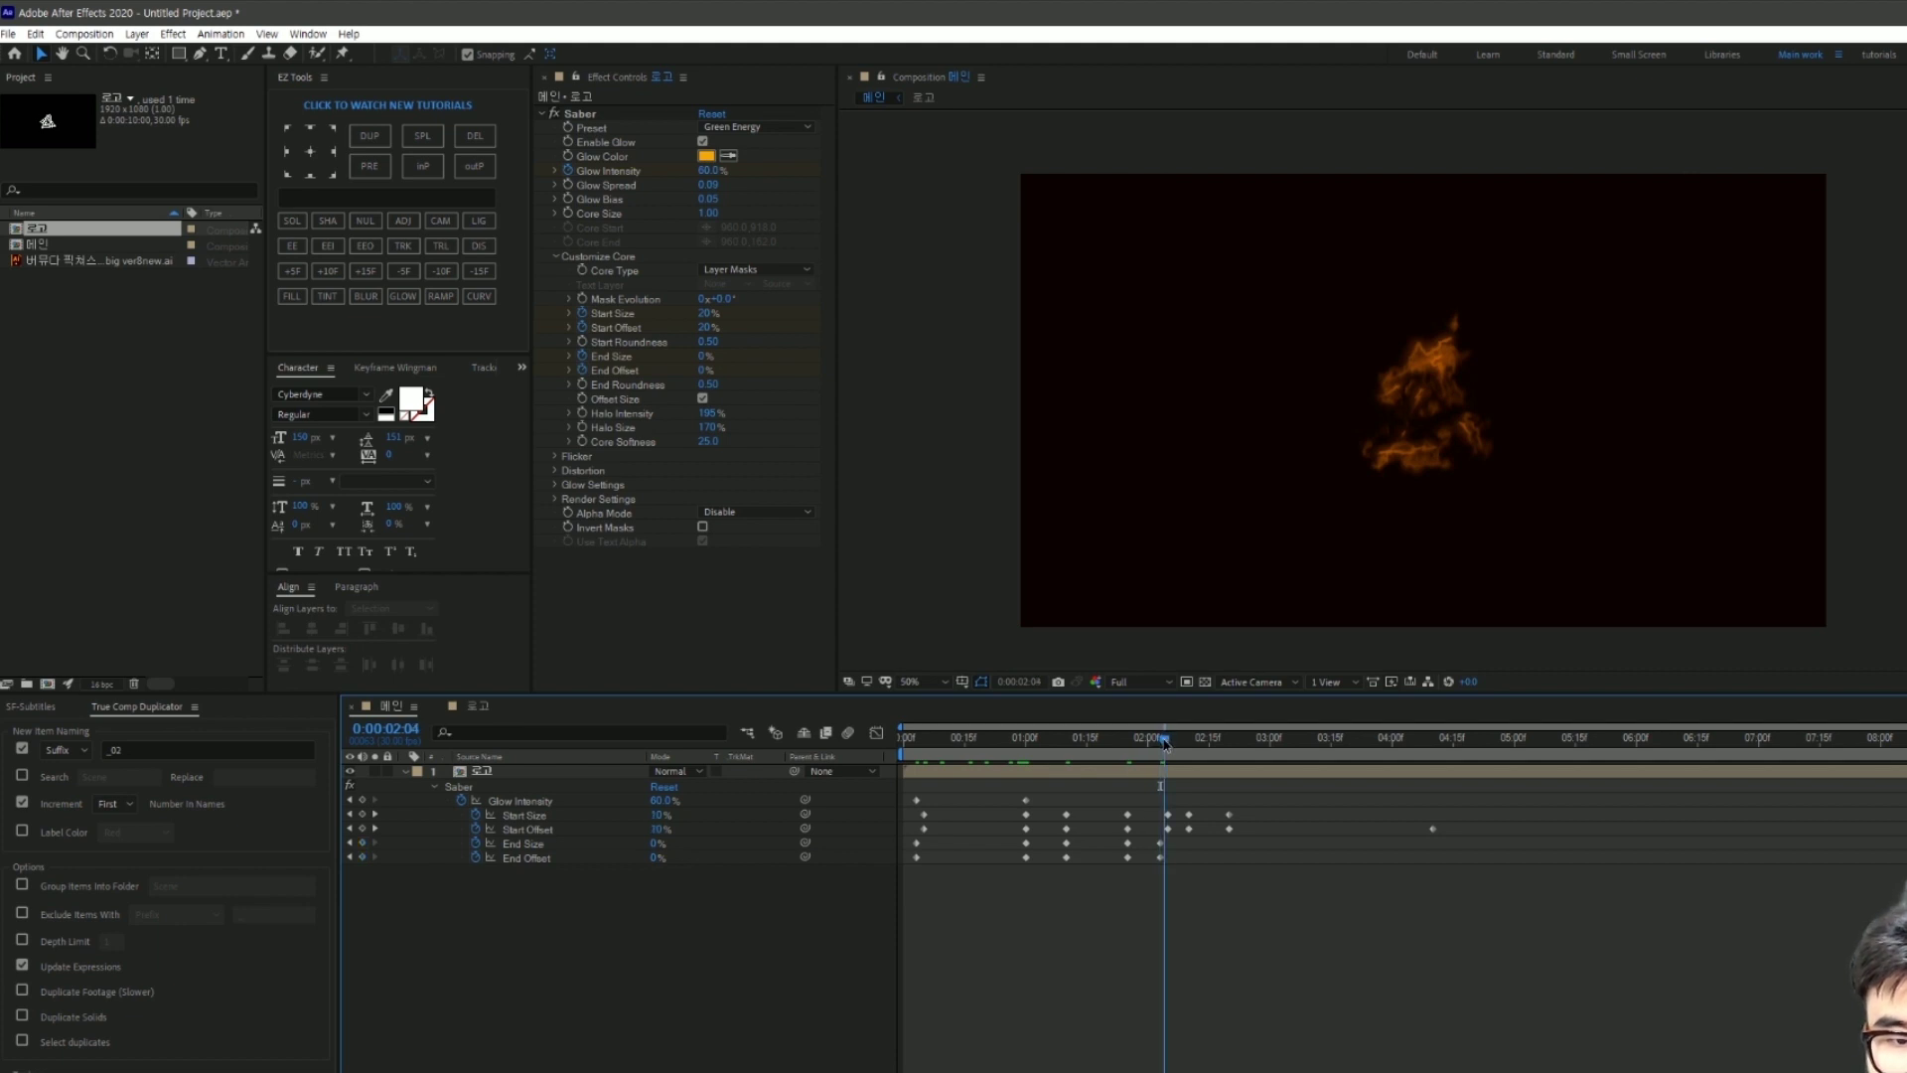
click(656, 842)
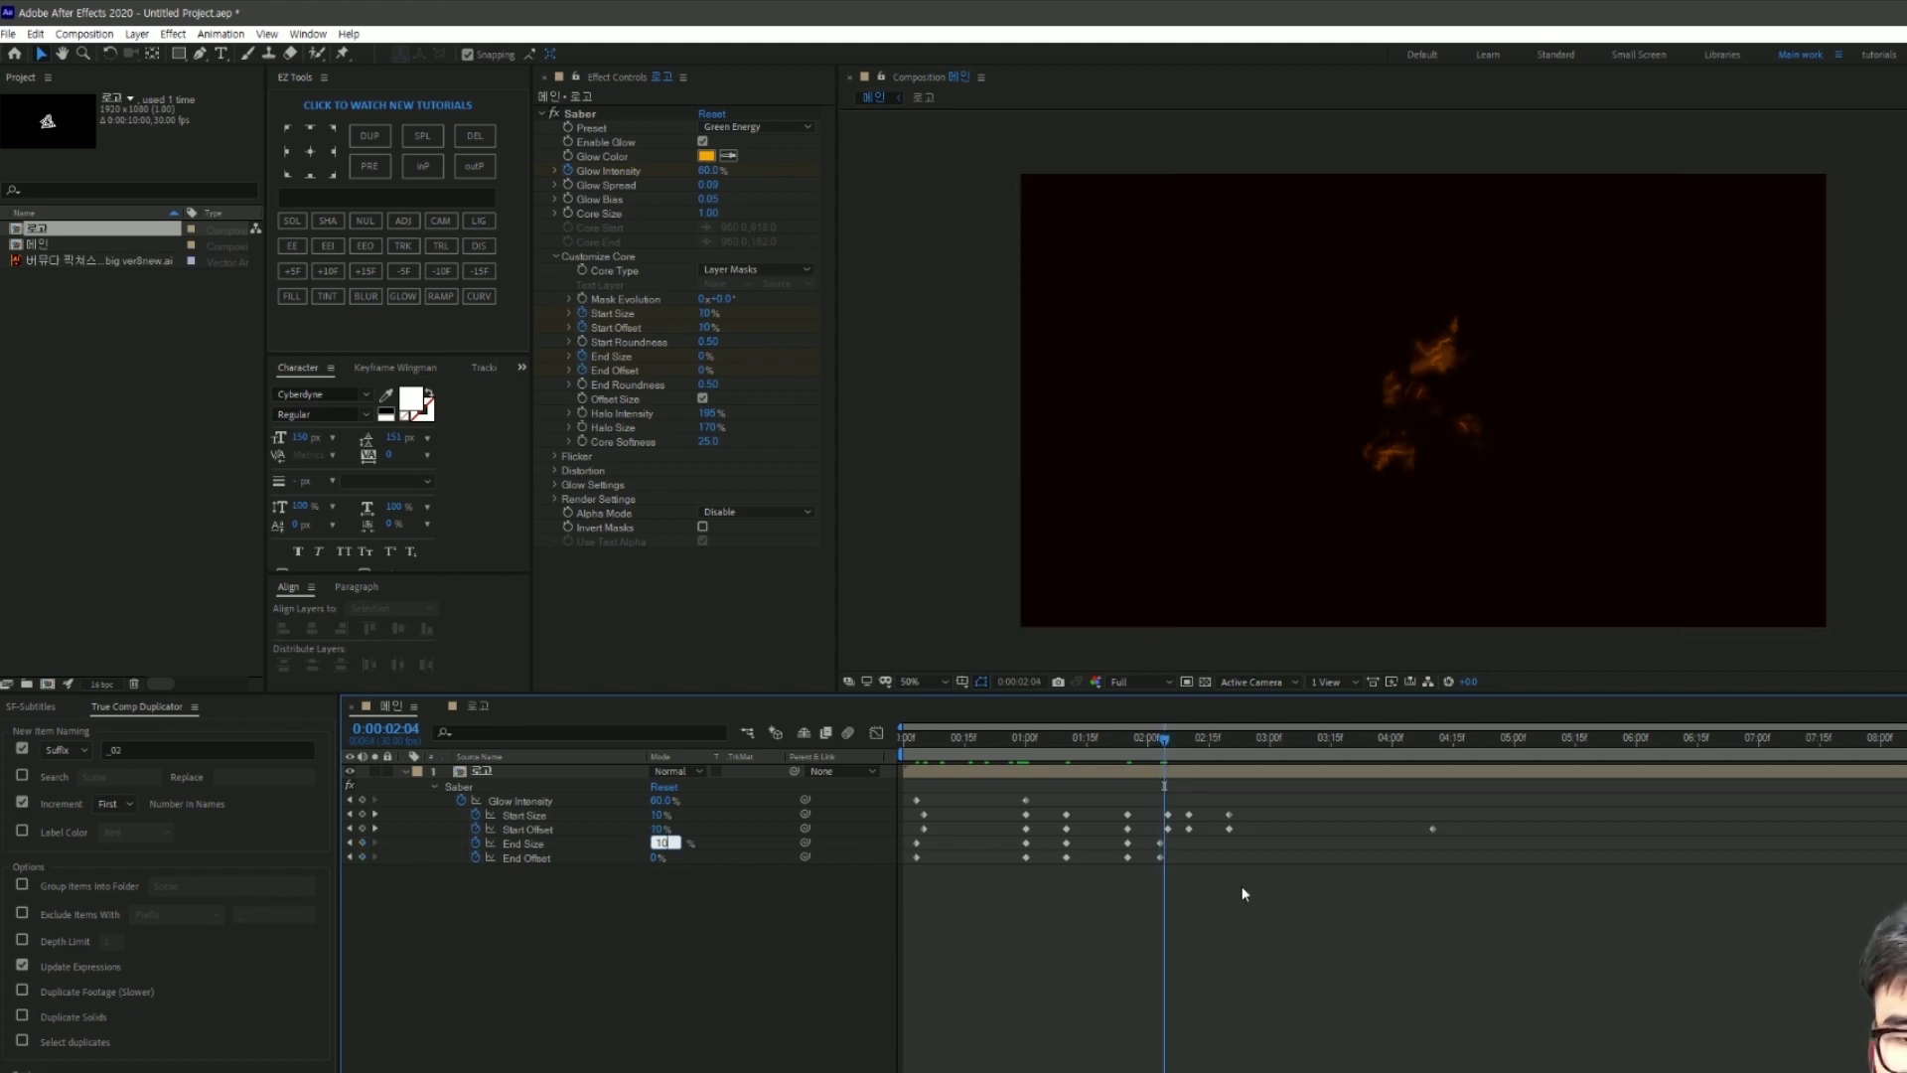
key(Tab)
key(Return)
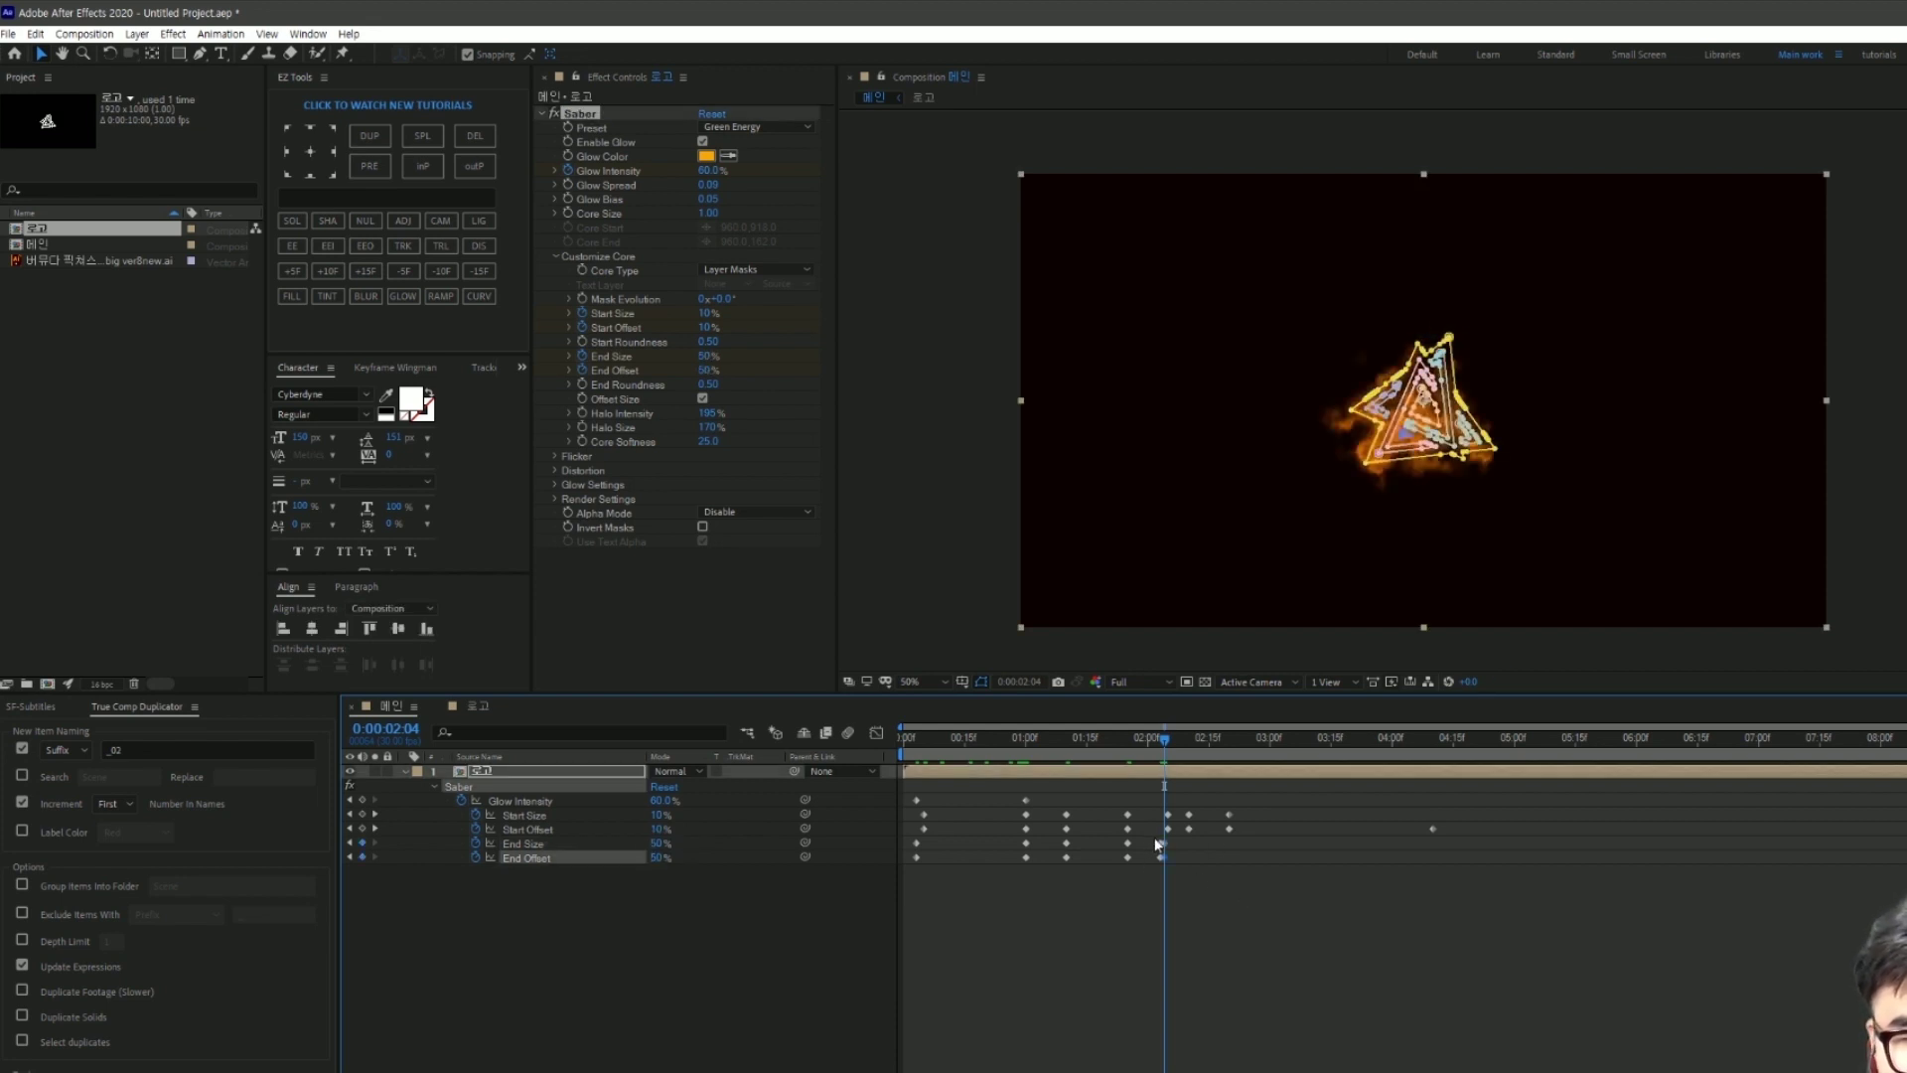
Step: Set End Size and End Offset back to 100% at 2:10
drag(1166, 745, 1189, 740)
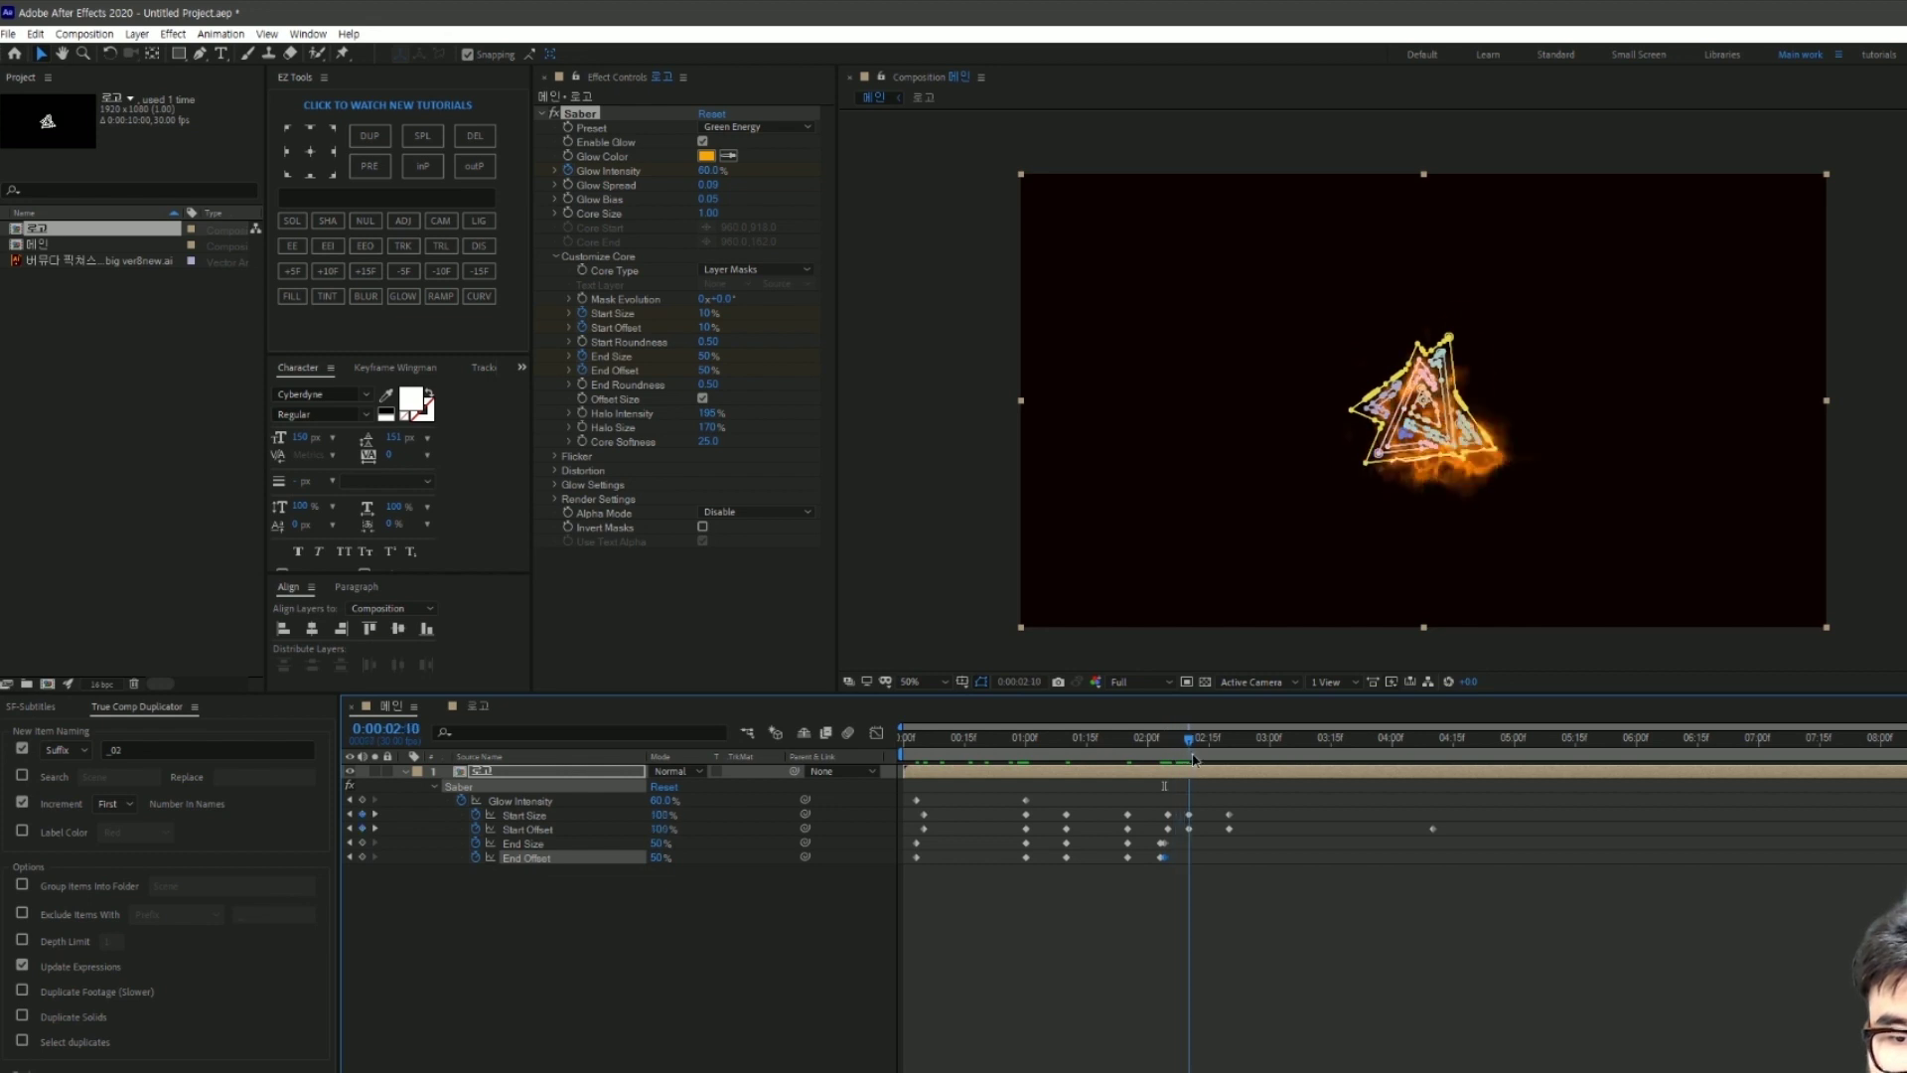
click(682, 853)
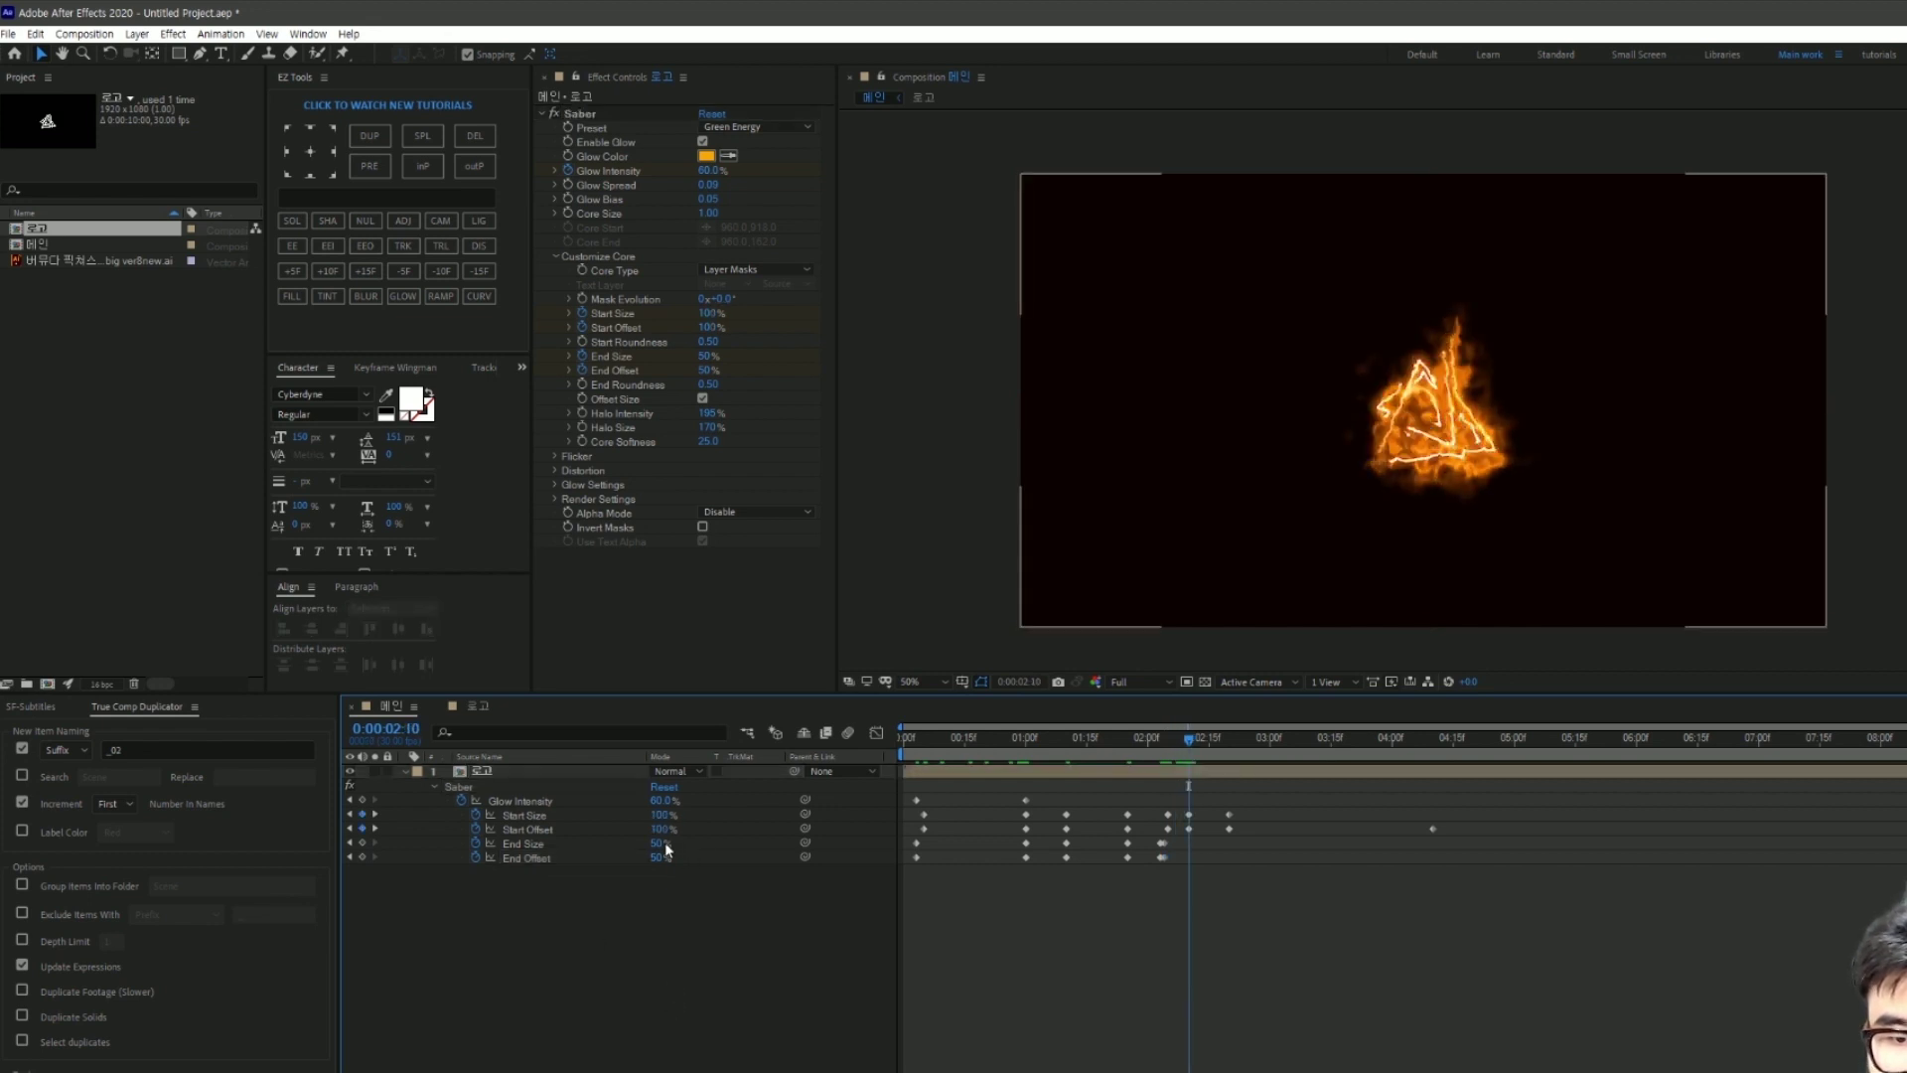
click(660, 844)
text(100)
key(Tab)
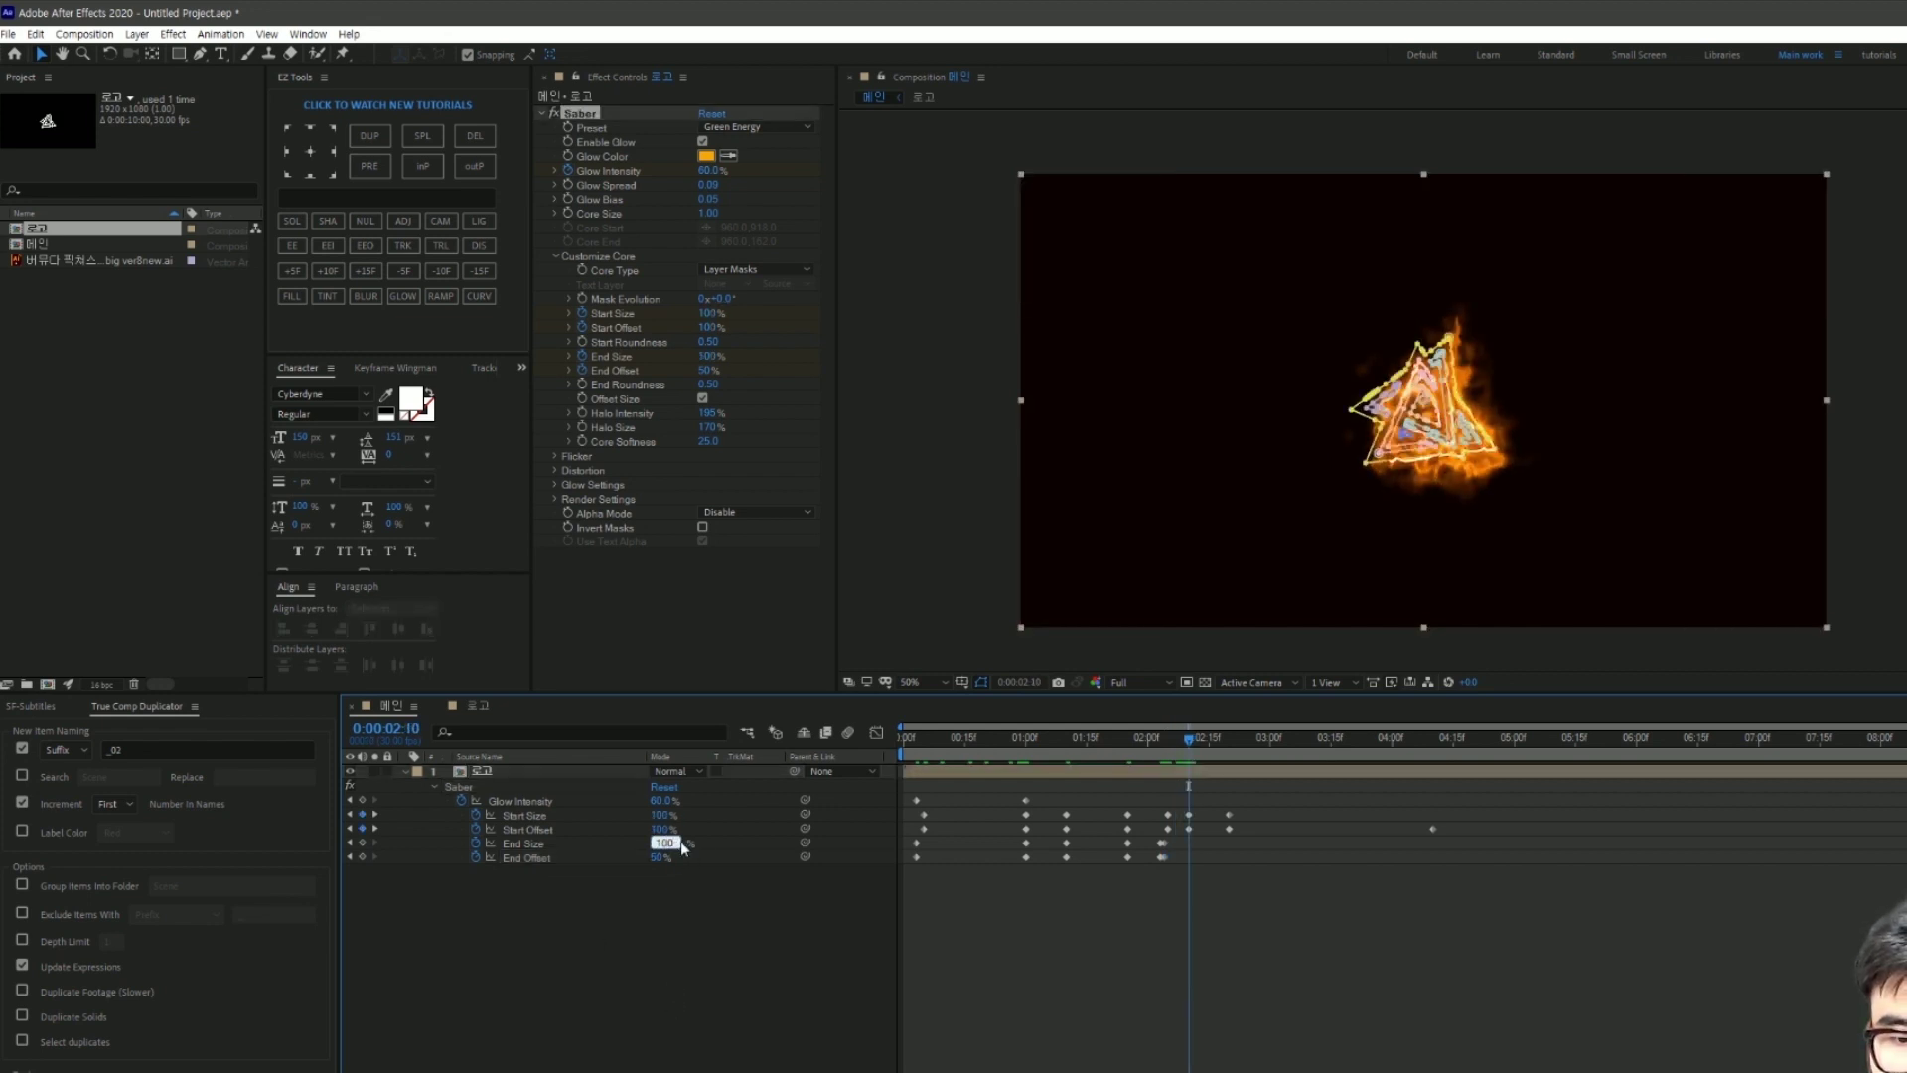
text(100)
key(Return)
Step: Add End Size and End Offset keyframes at 100% at 2:17
click(1410, 1005)
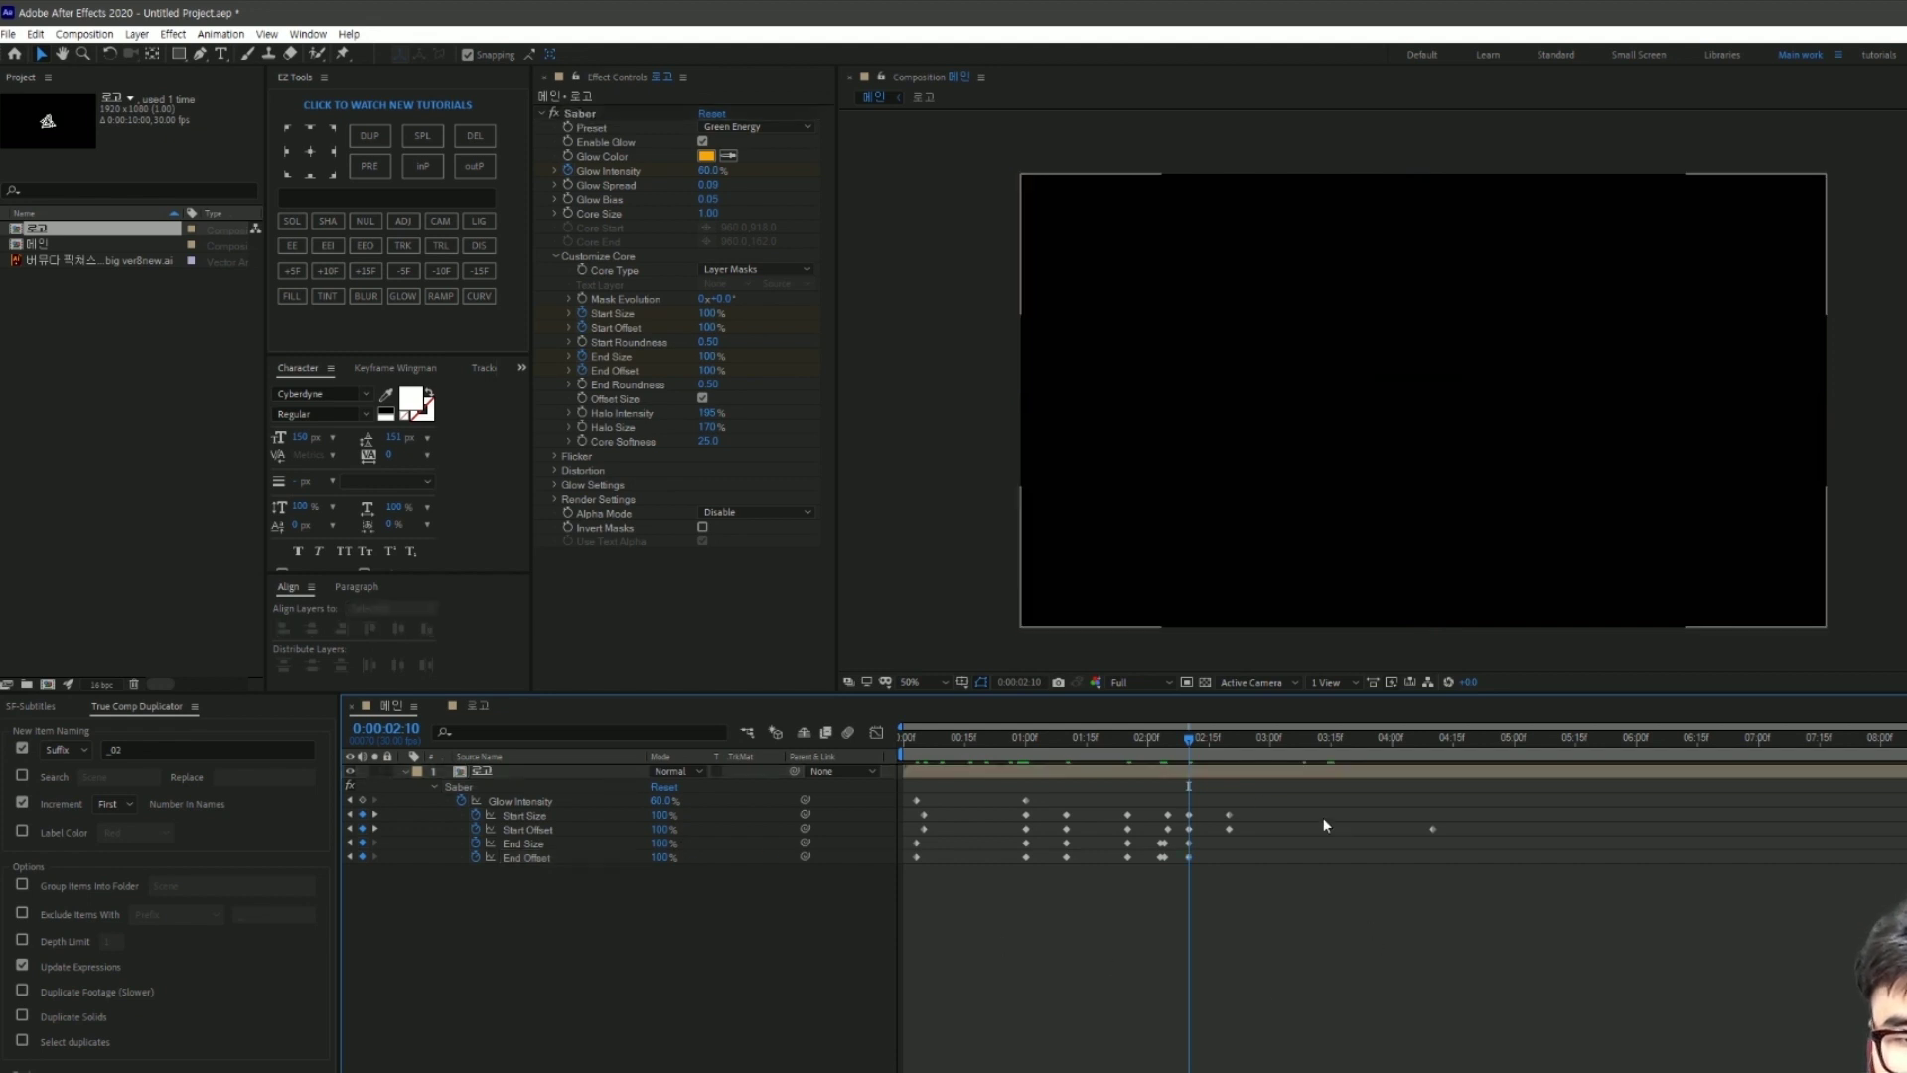
drag(1192, 745, 1216, 740)
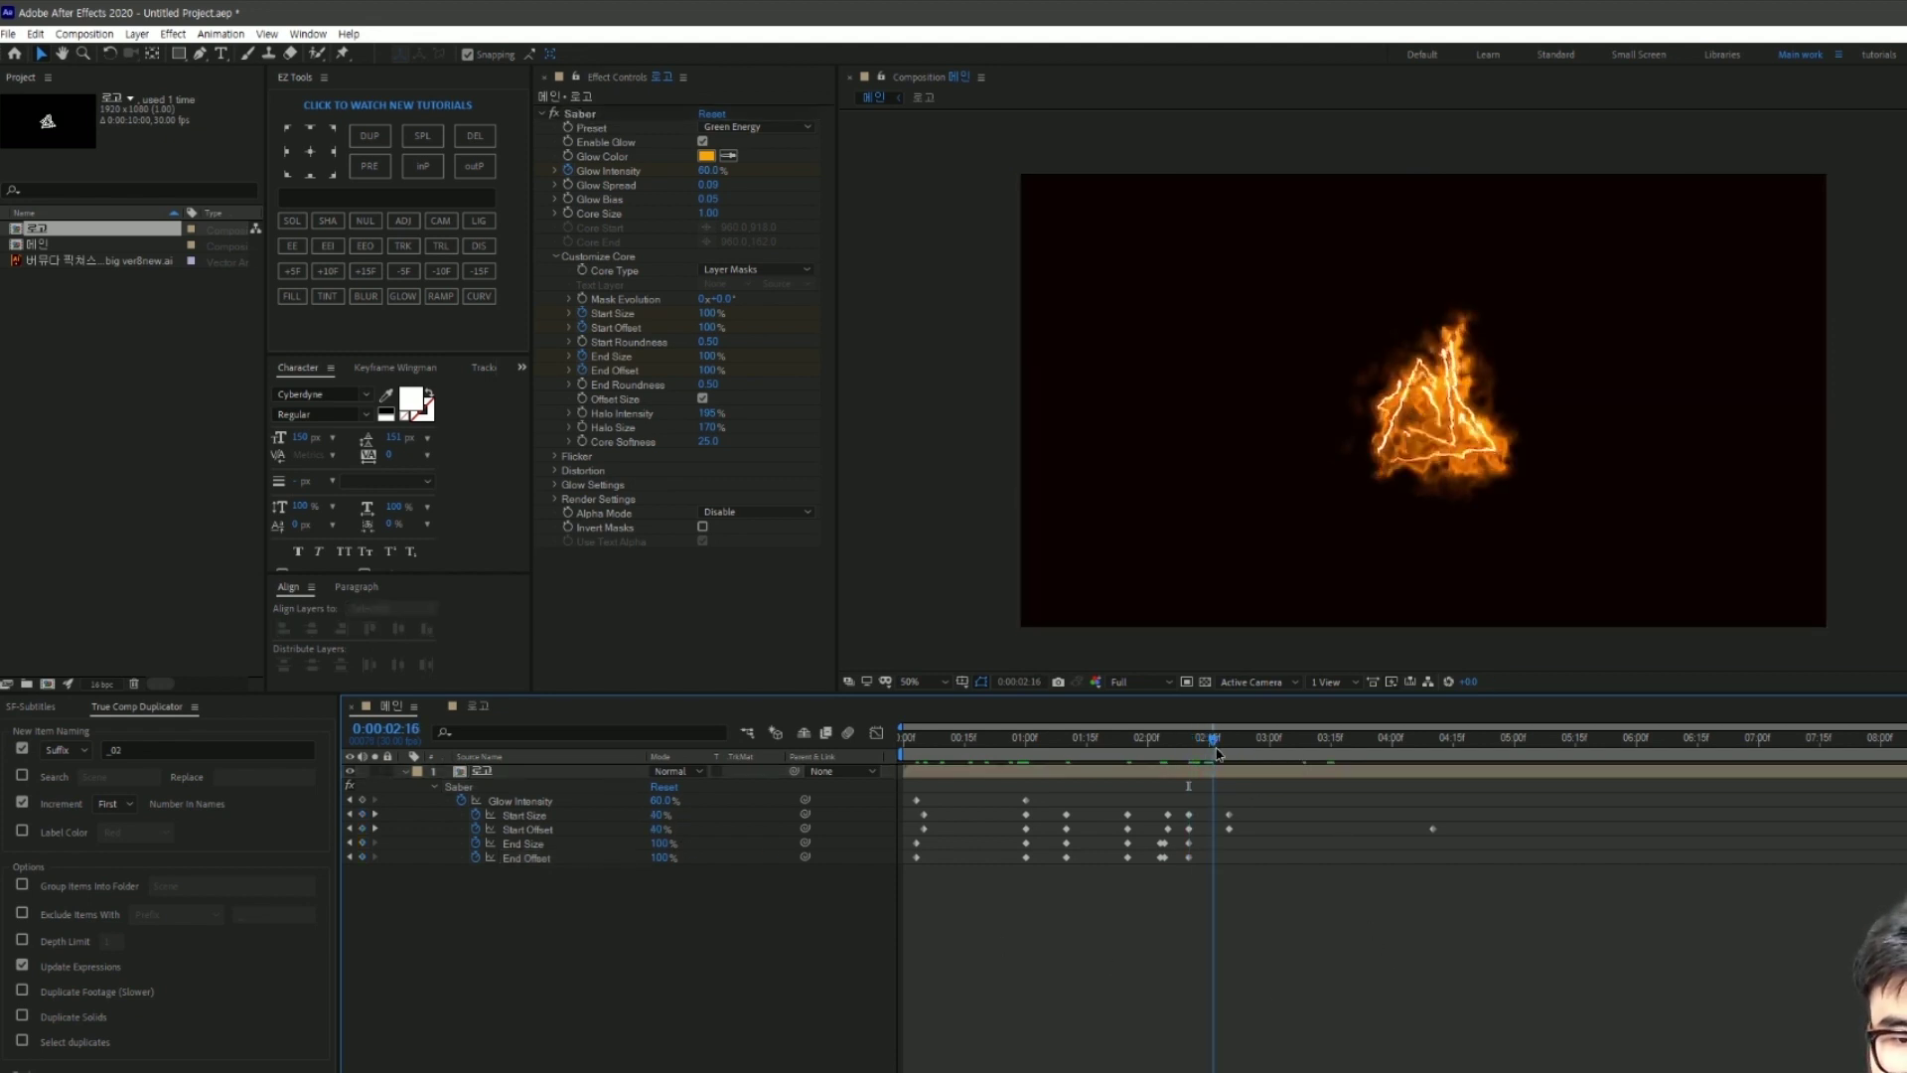
click(661, 844)
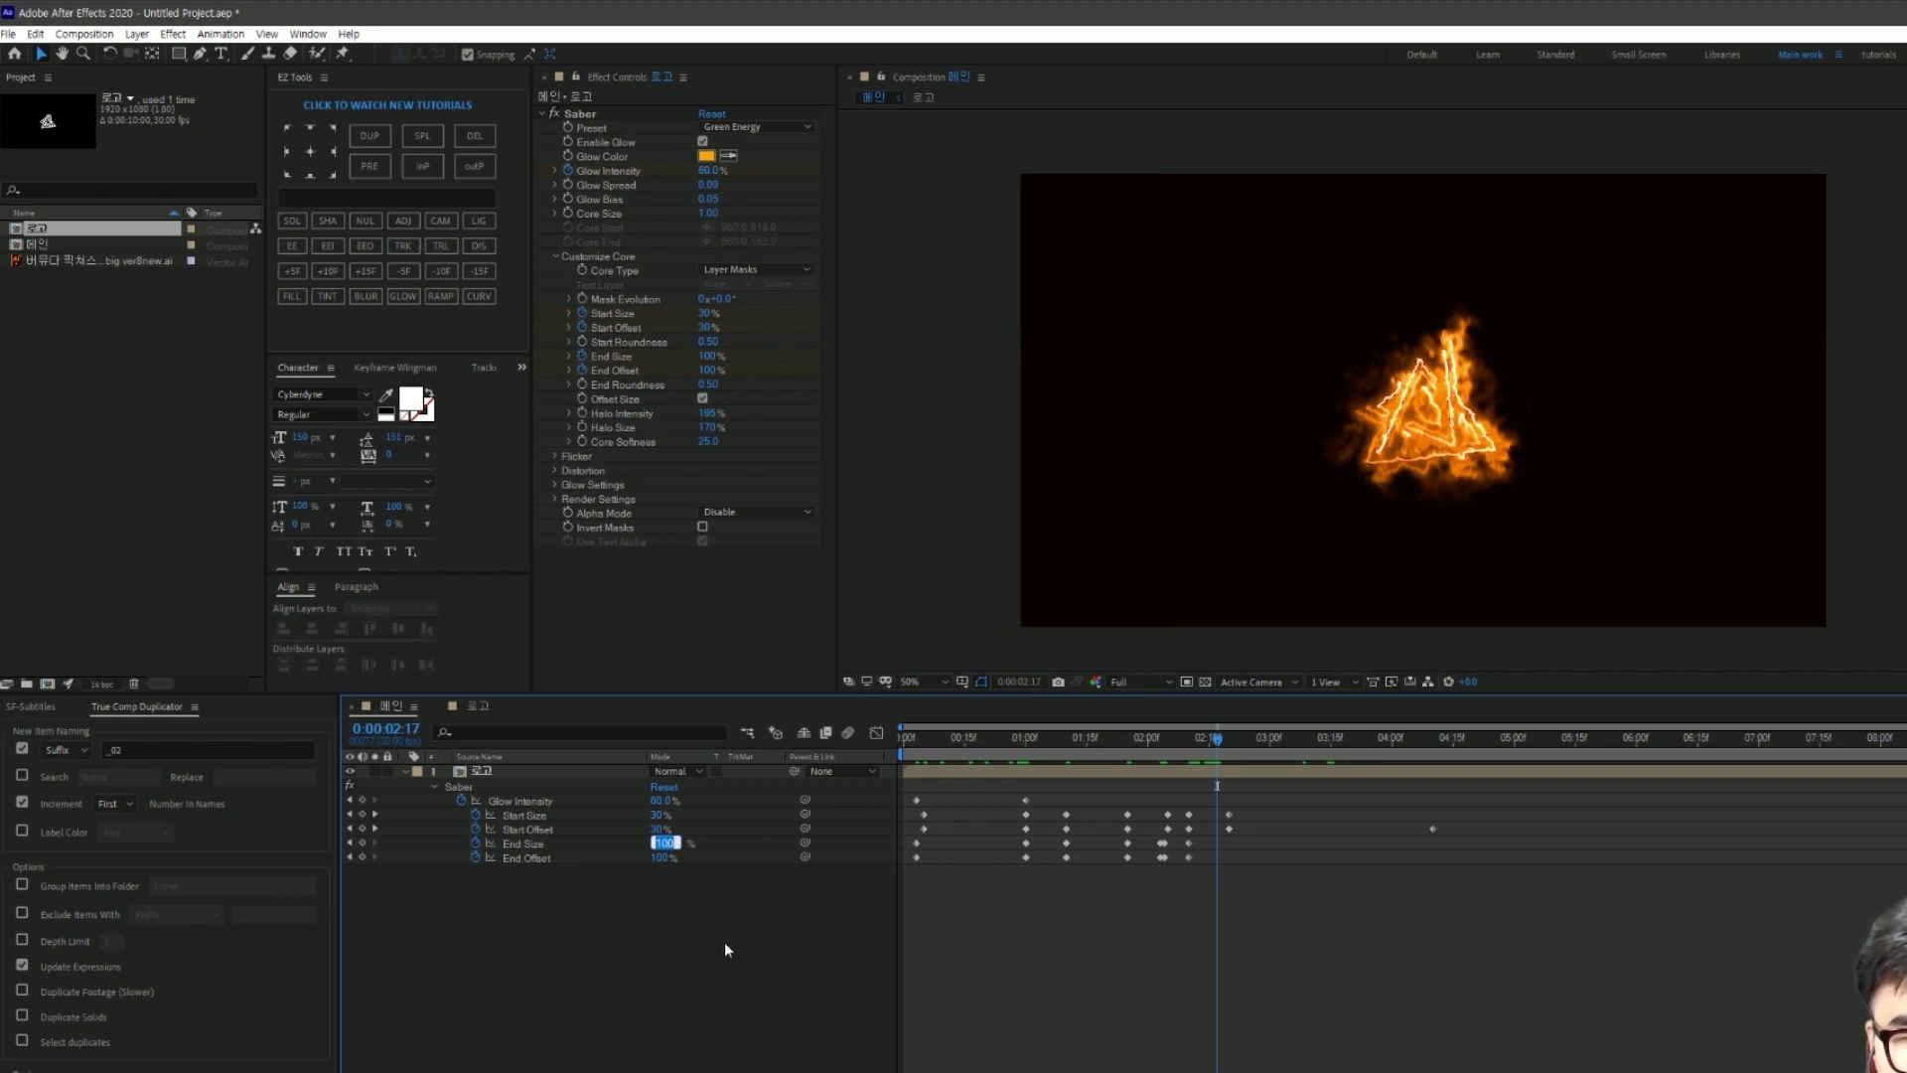
key(Return)
click(363, 856)
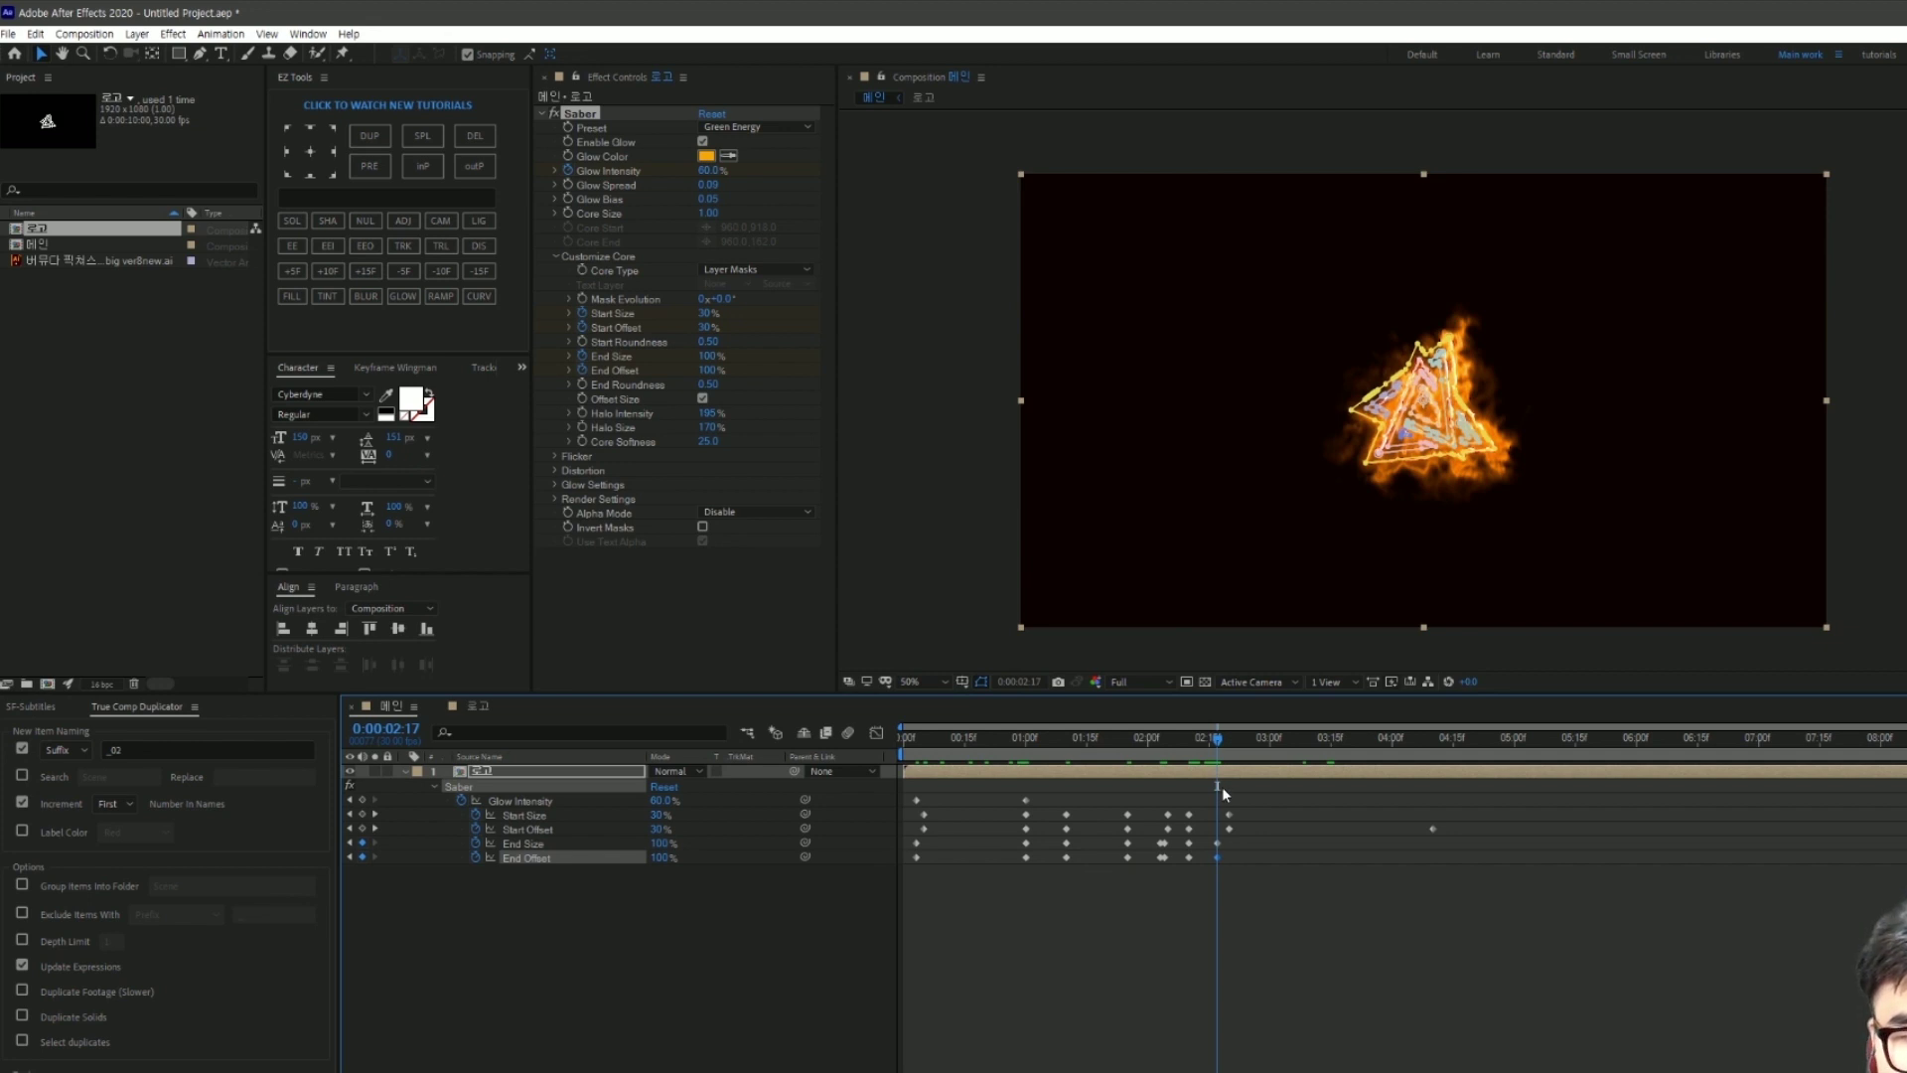
Step: Set End Size and End Offset to 50% at 2:19
key(Page_Down)
key(Page_Down)
click(655, 878)
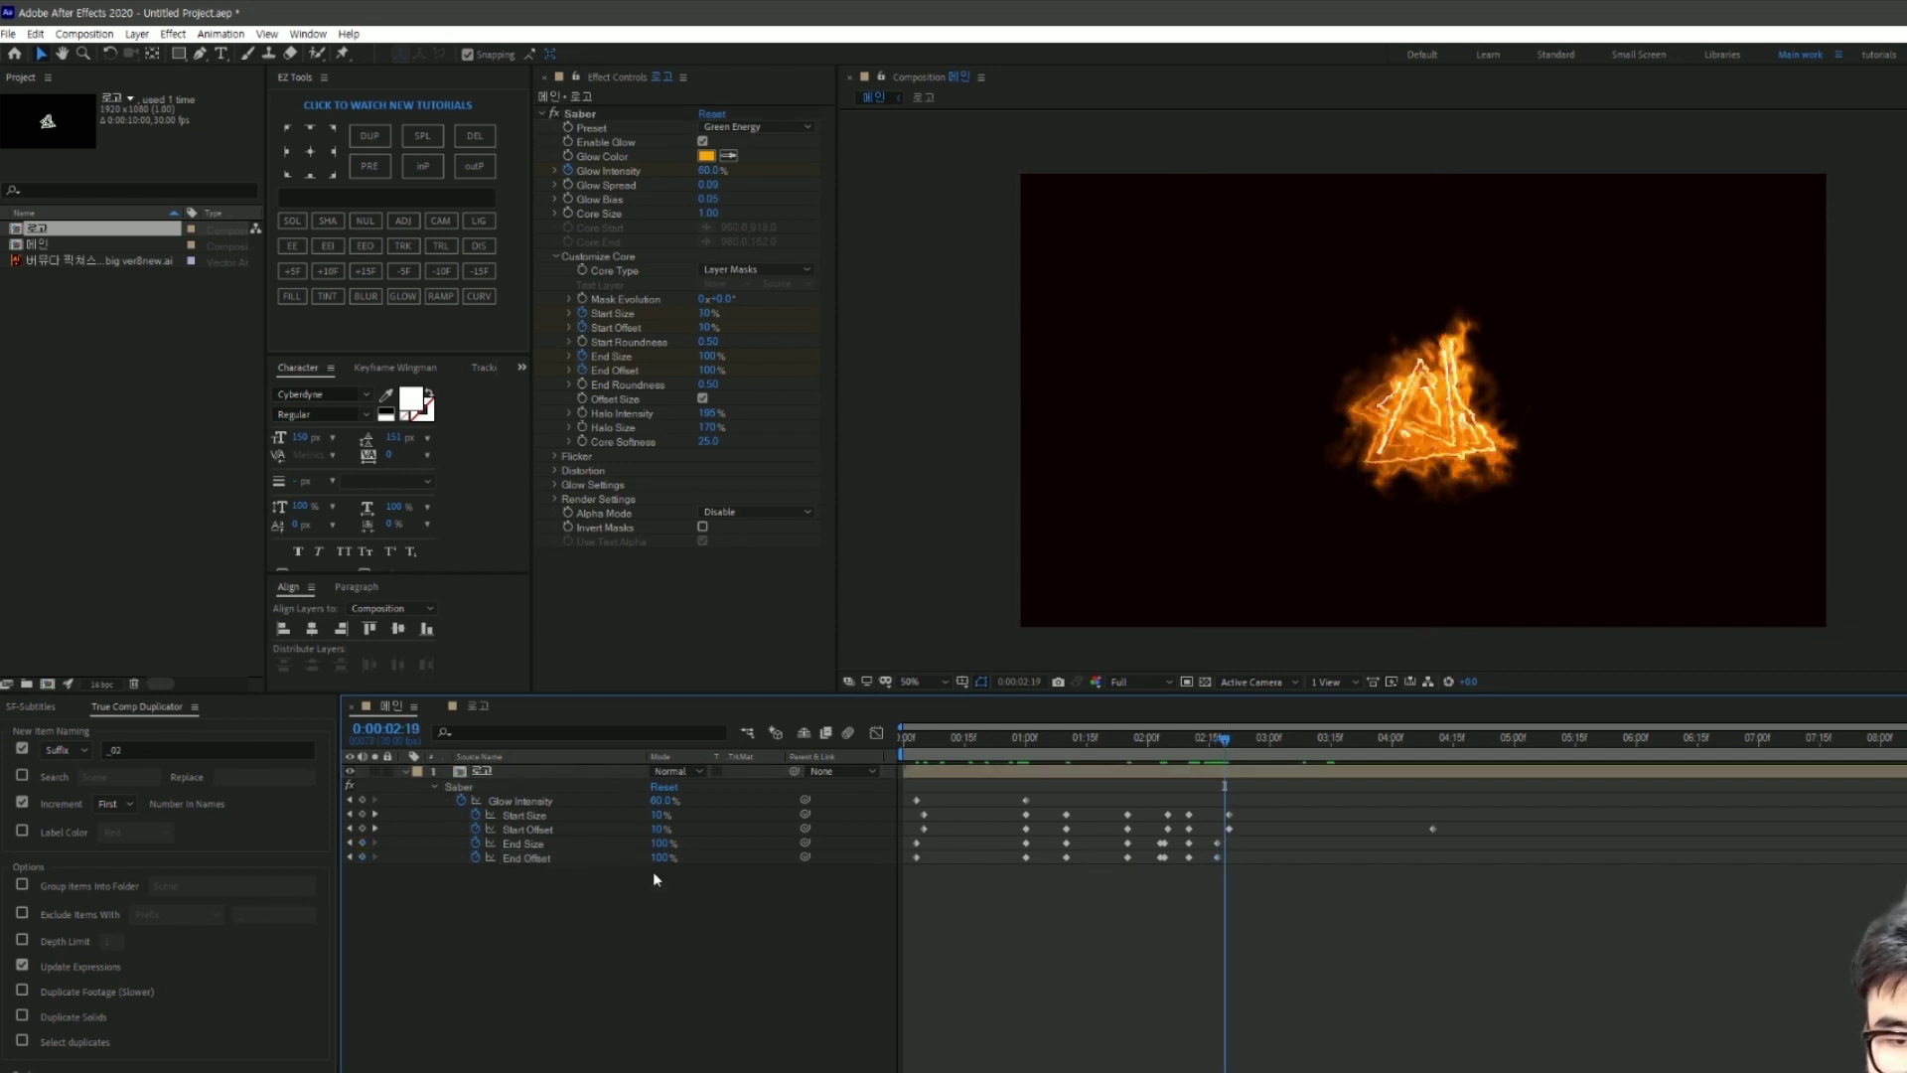
click(661, 843)
text(50)
key(Tab)
text(50)
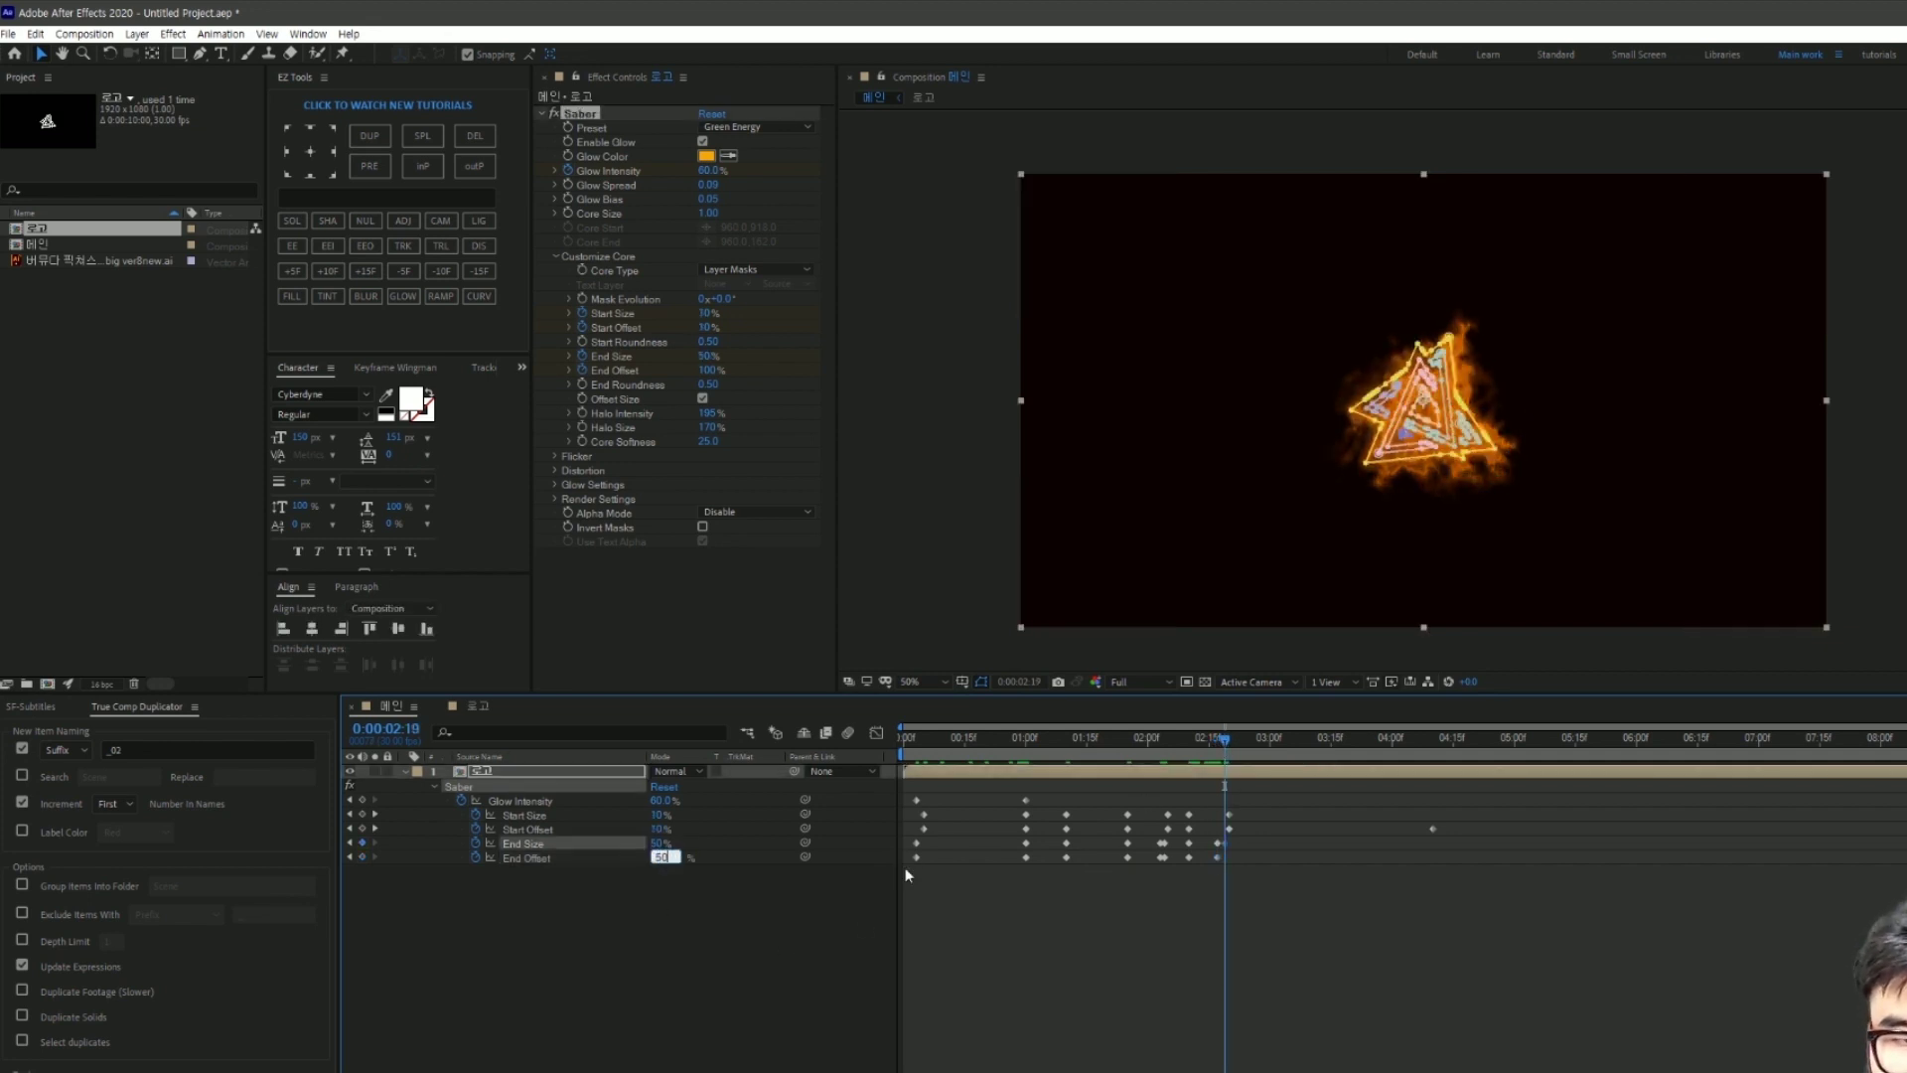
key(Return)
Step: Set End Size to 0% at 4:10
click(1393, 918)
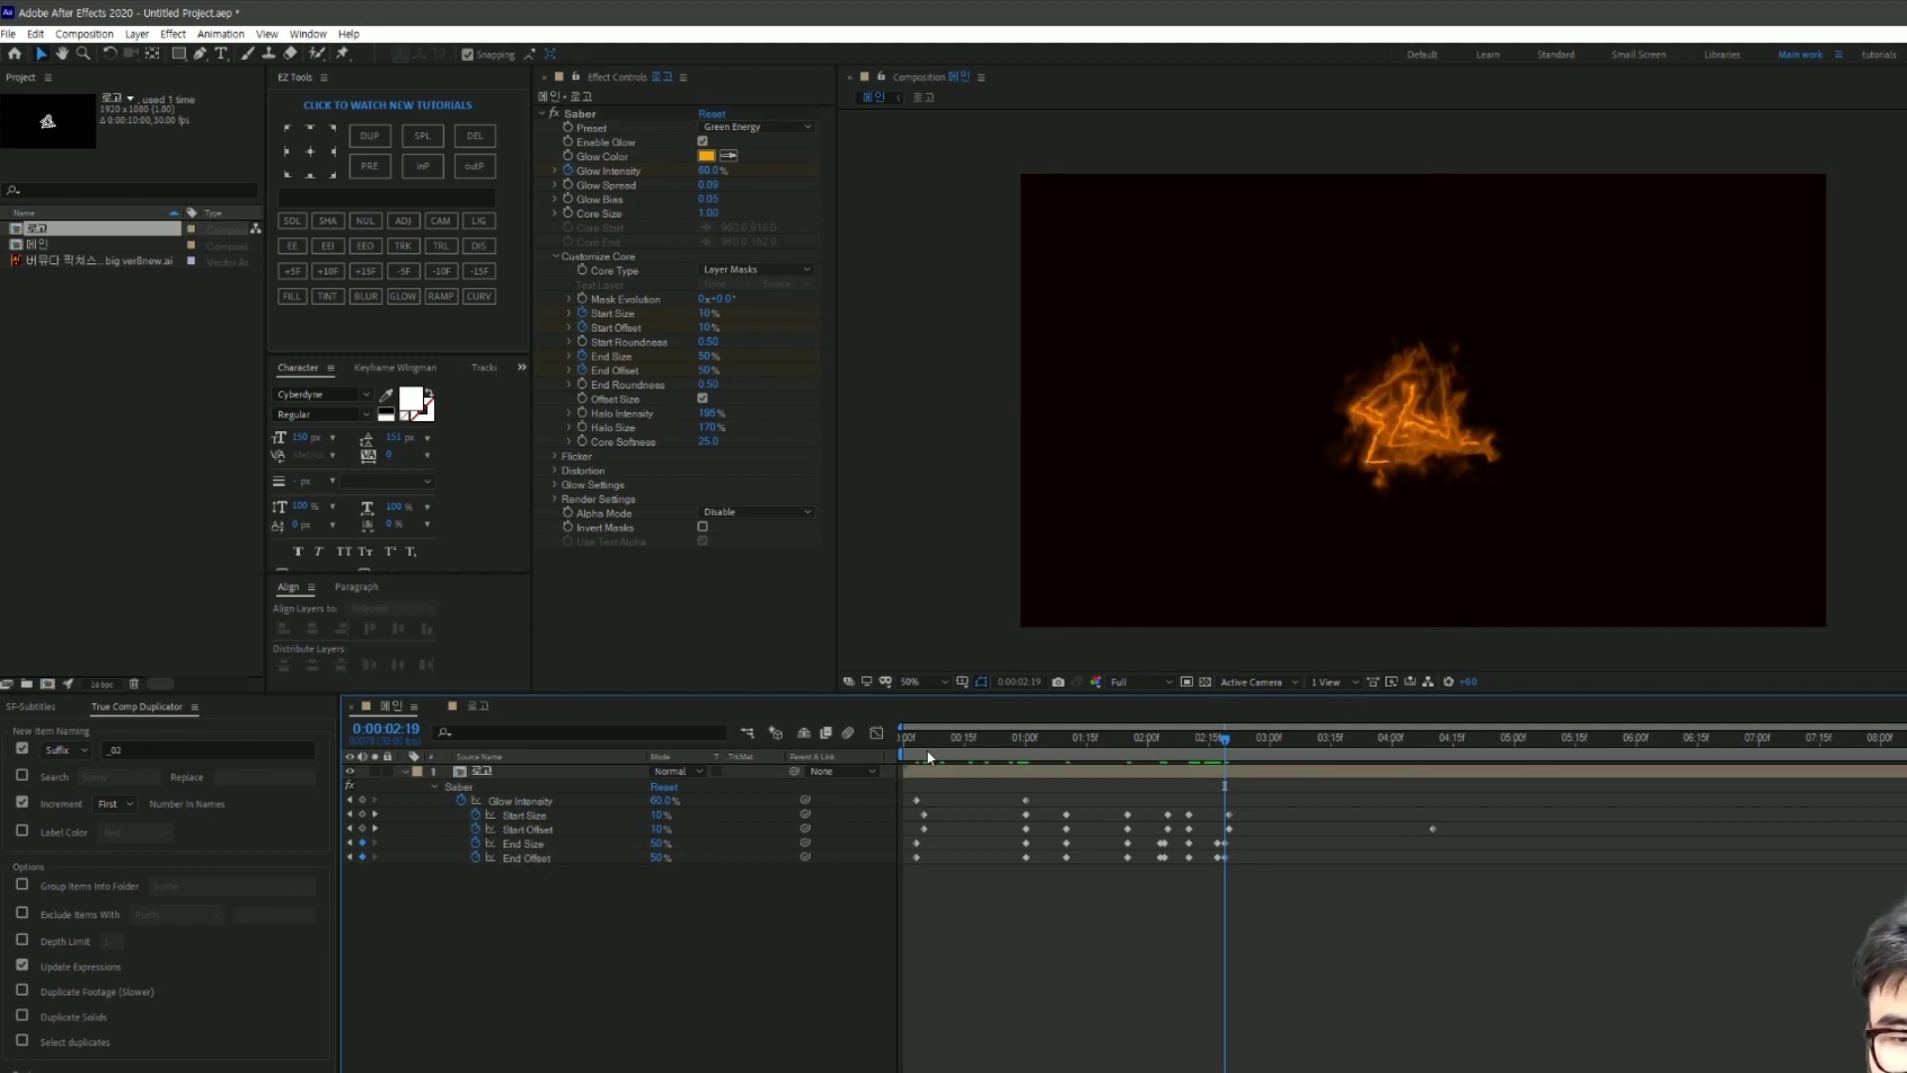
drag(1225, 740, 1438, 811)
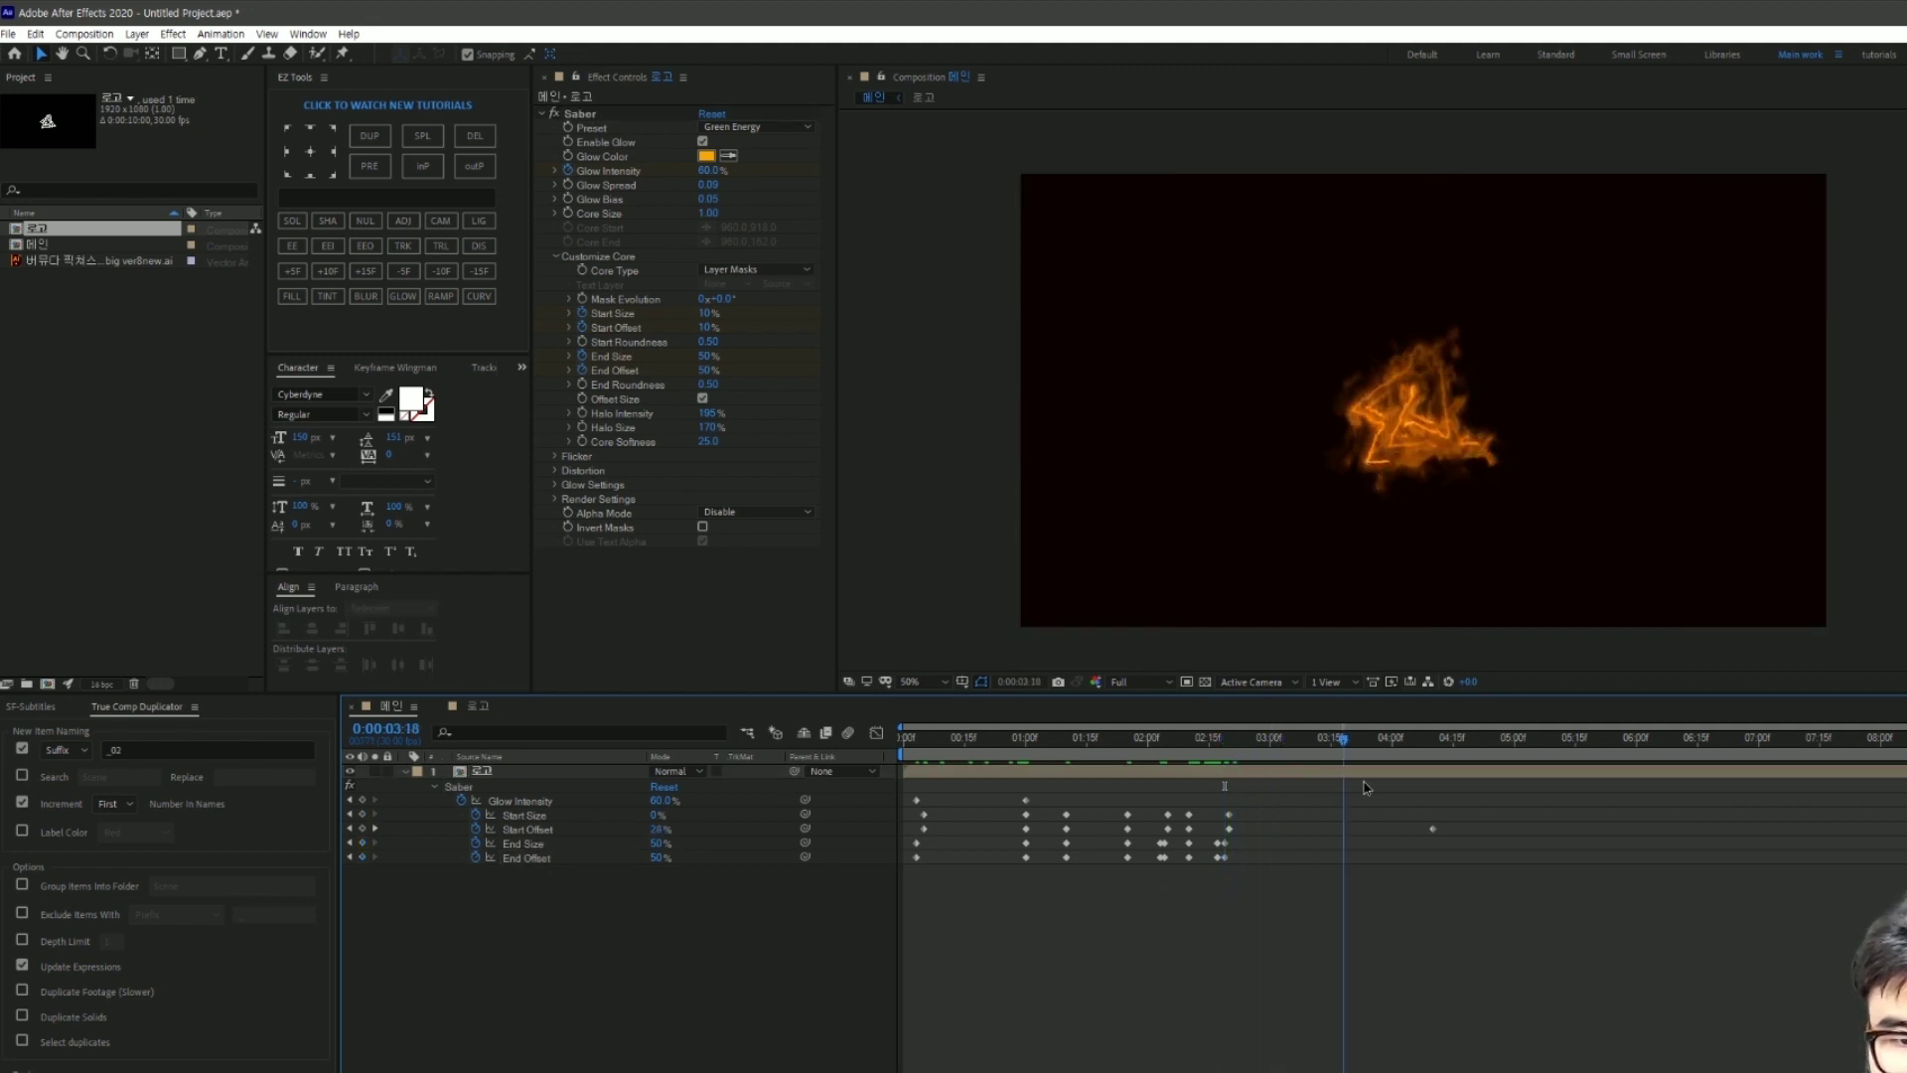
key(Page_Up)
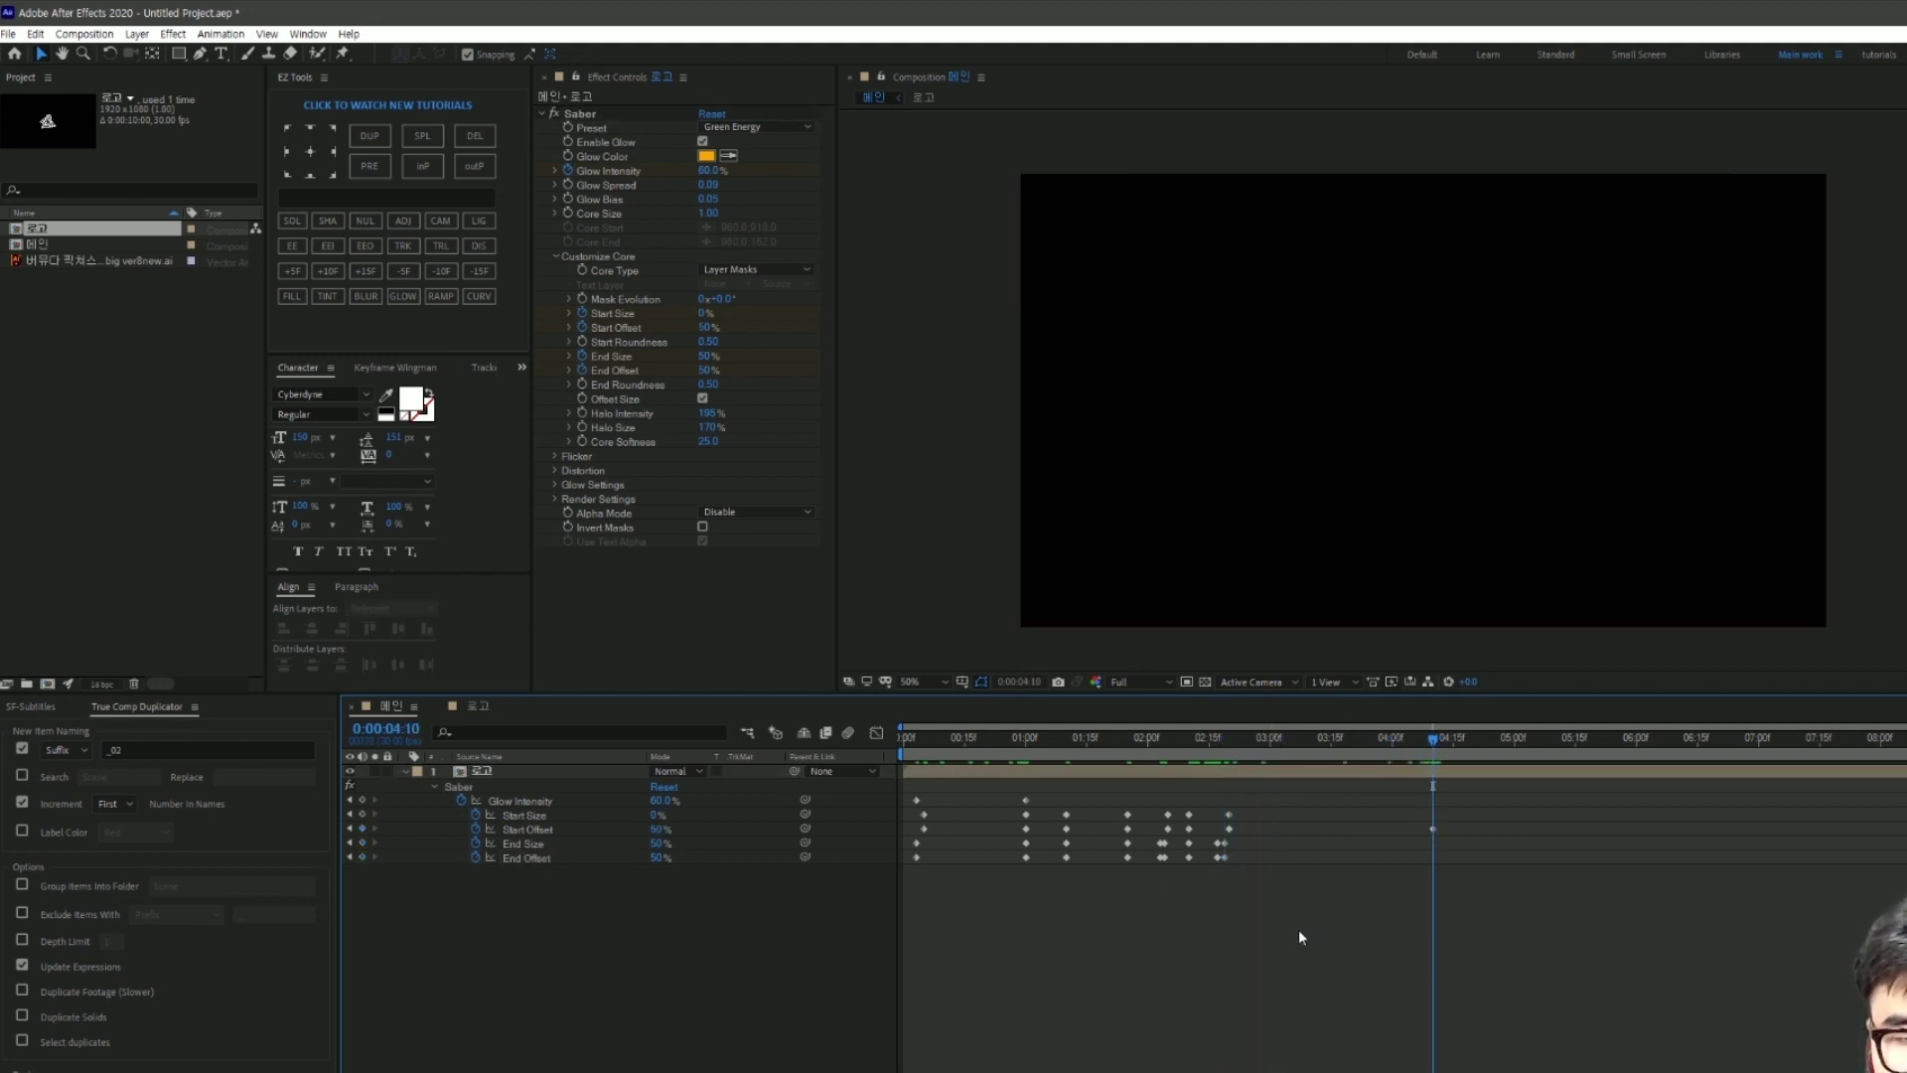
click(659, 843)
text(0)
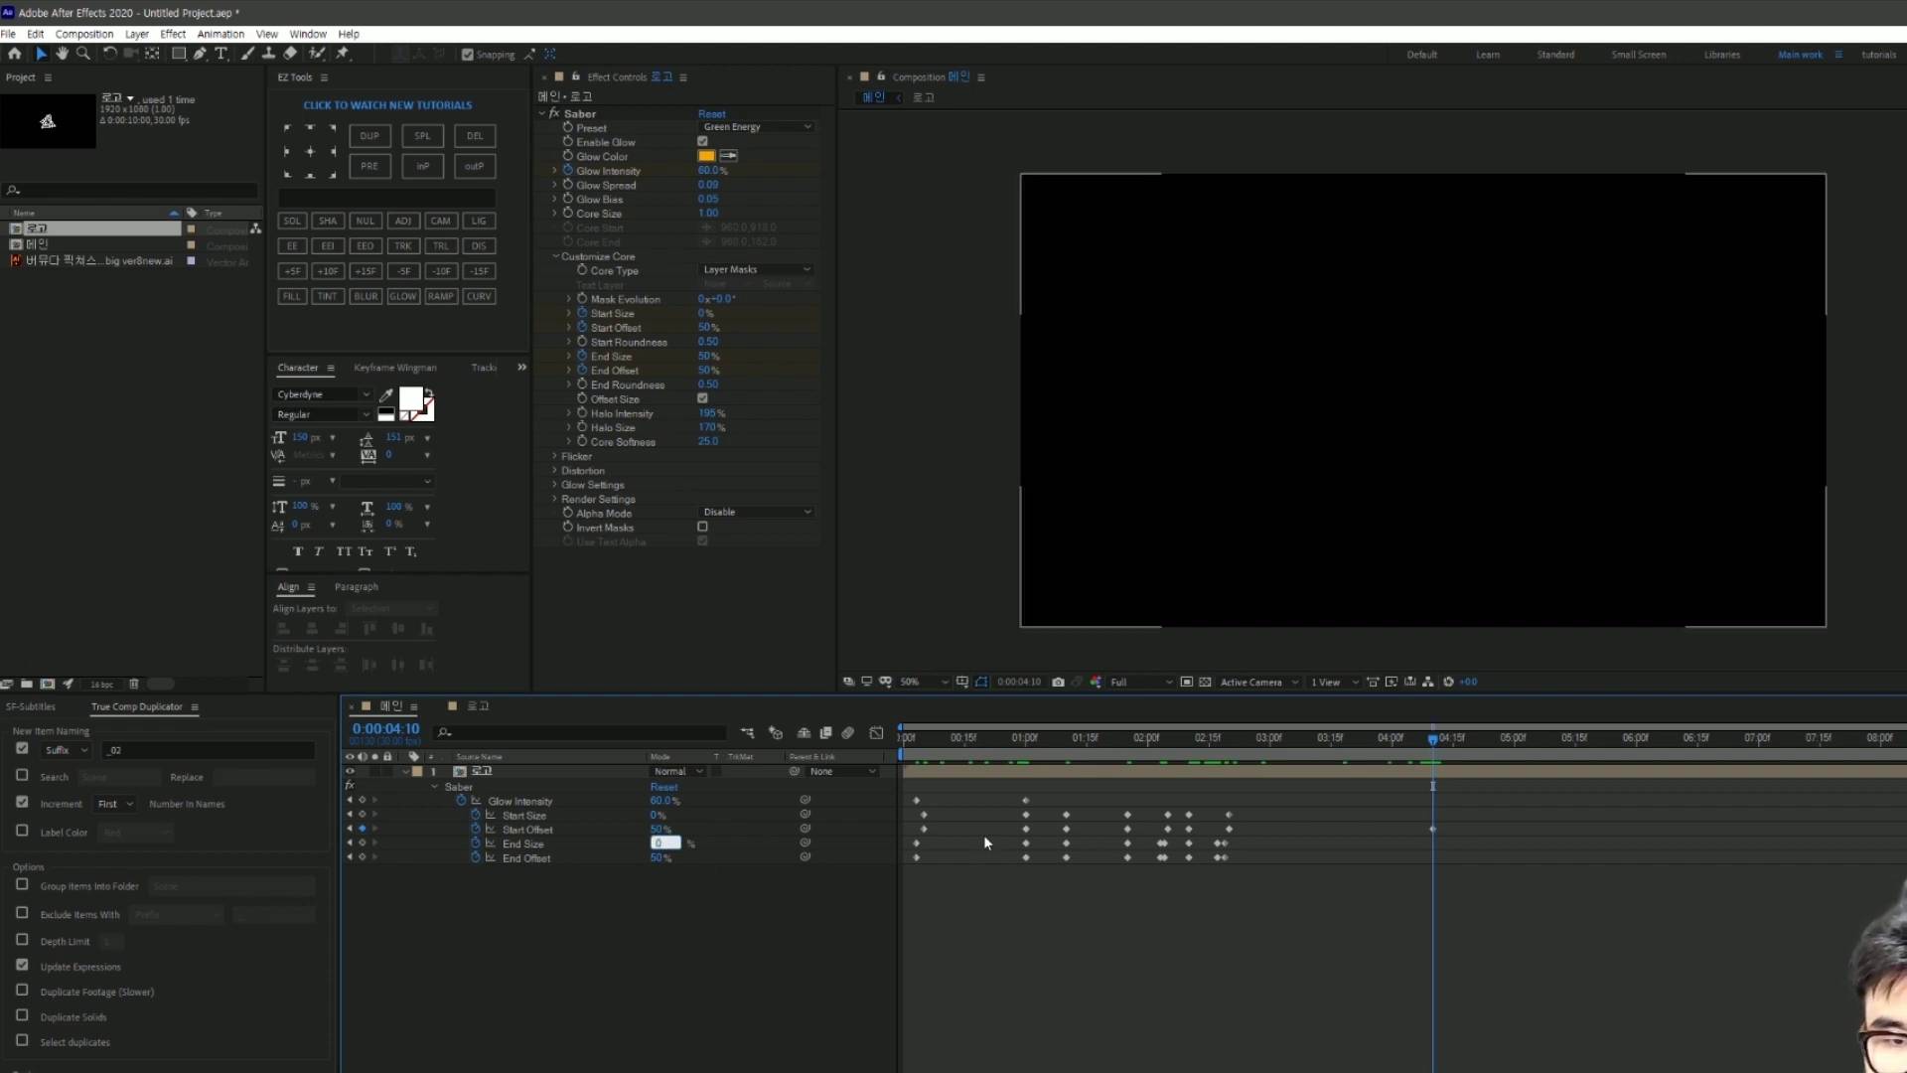
key(Return)
Step: Return to 1:17 and lower the viewer resolution to Half
click(1716, 979)
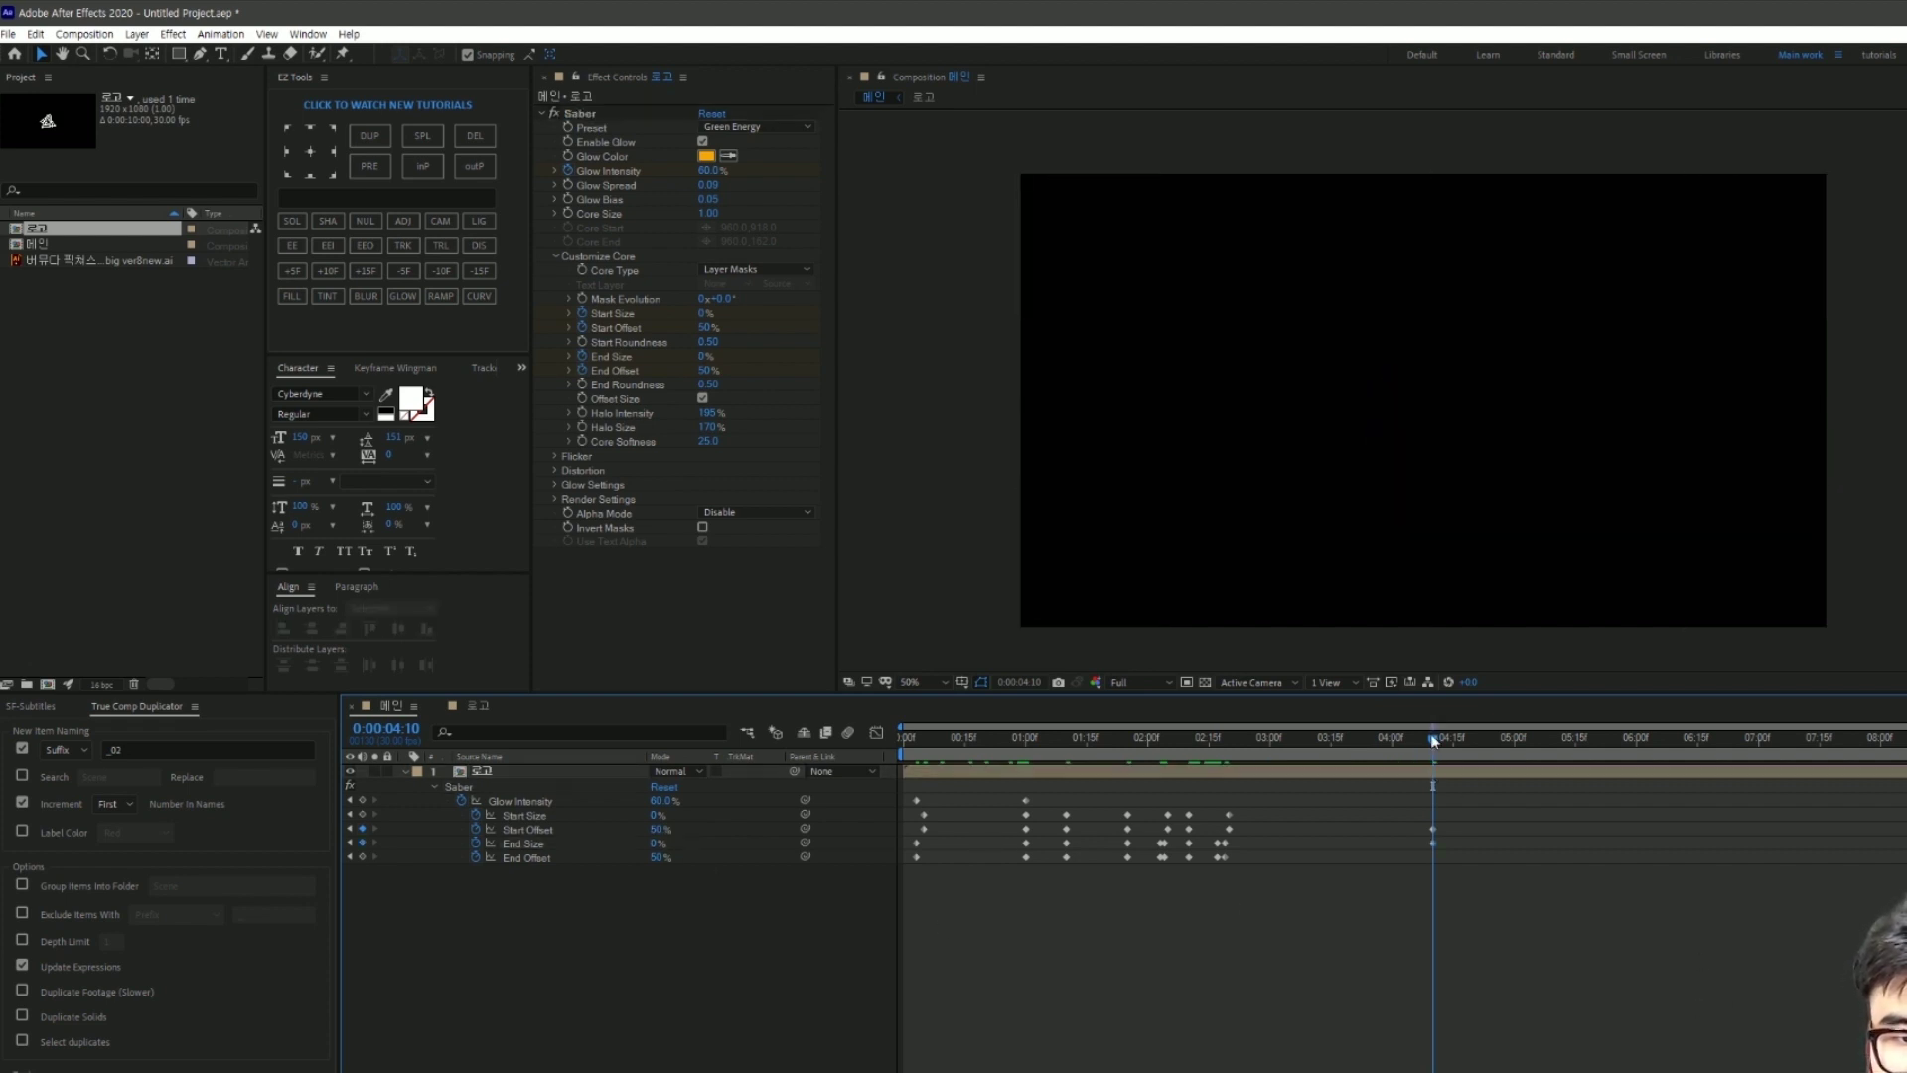
drag(1433, 740, 1096, 794)
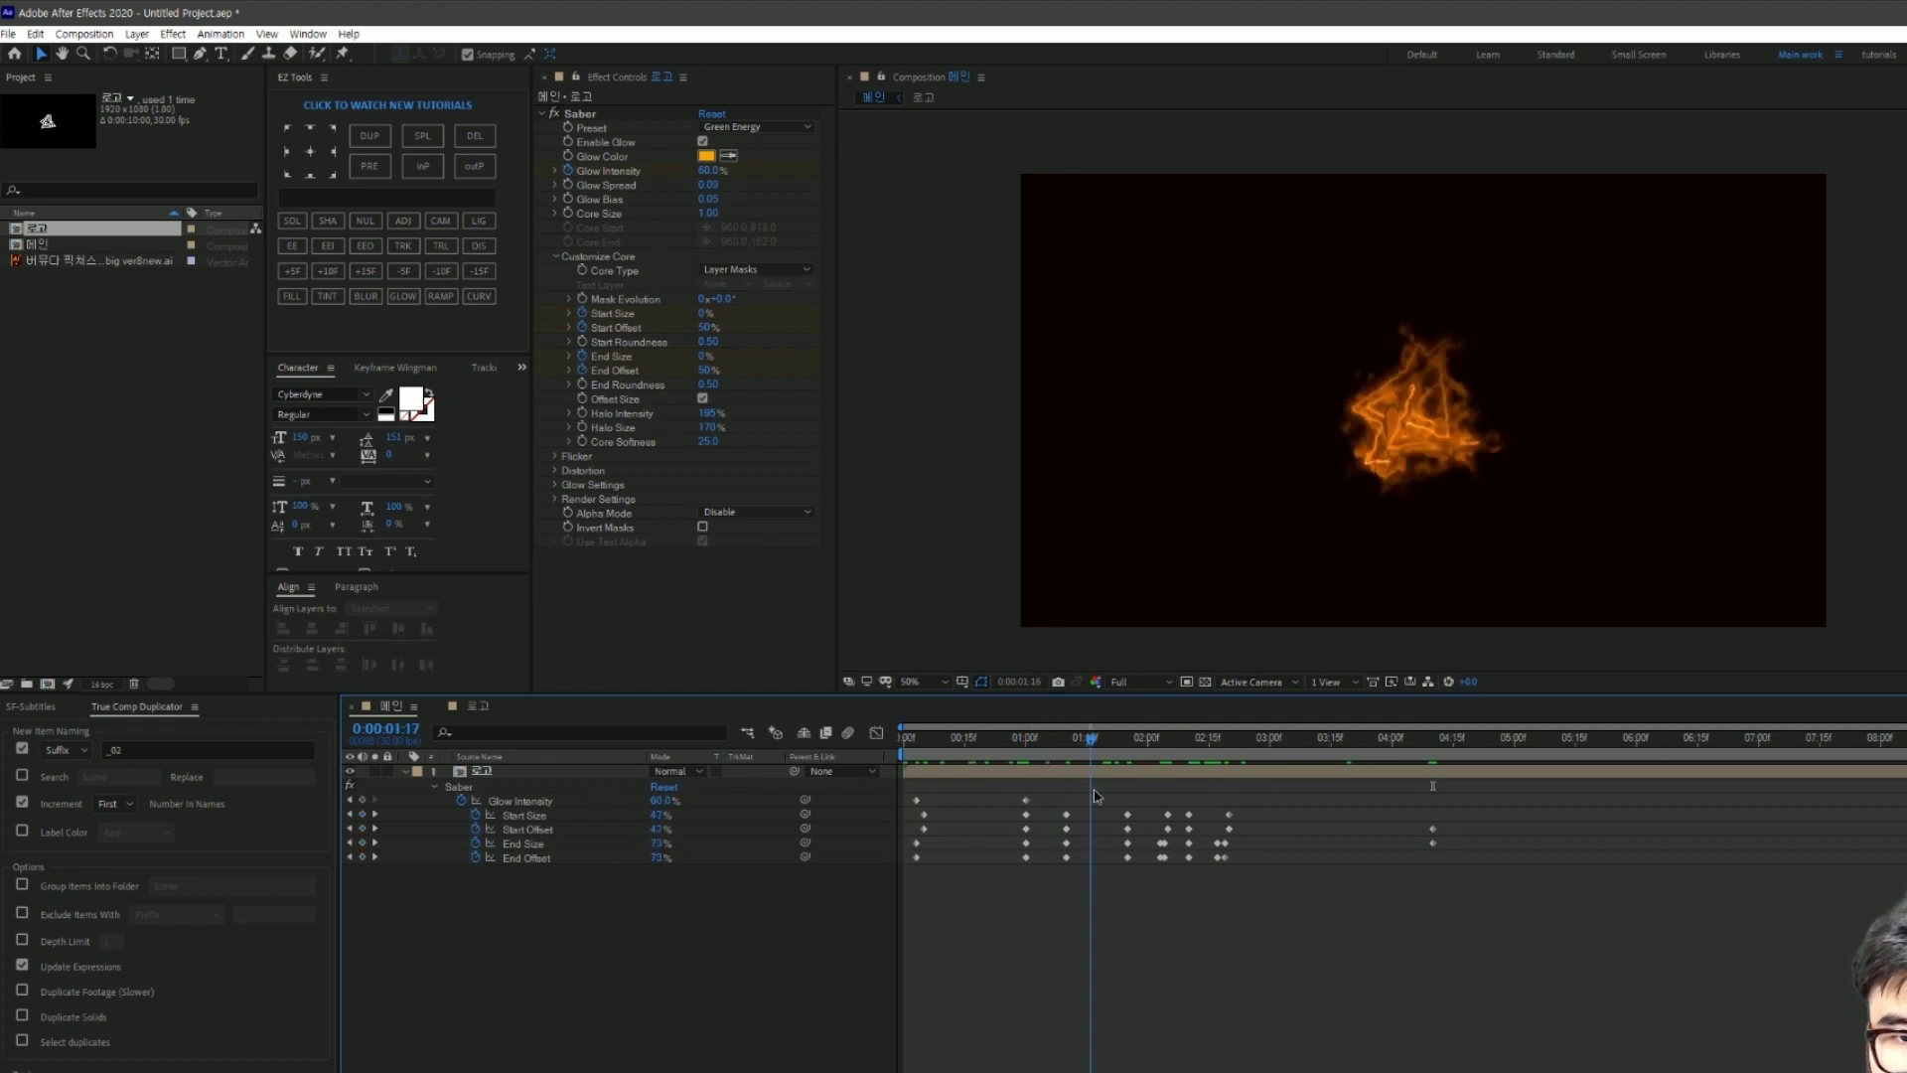
key(ctrl+shift+j)
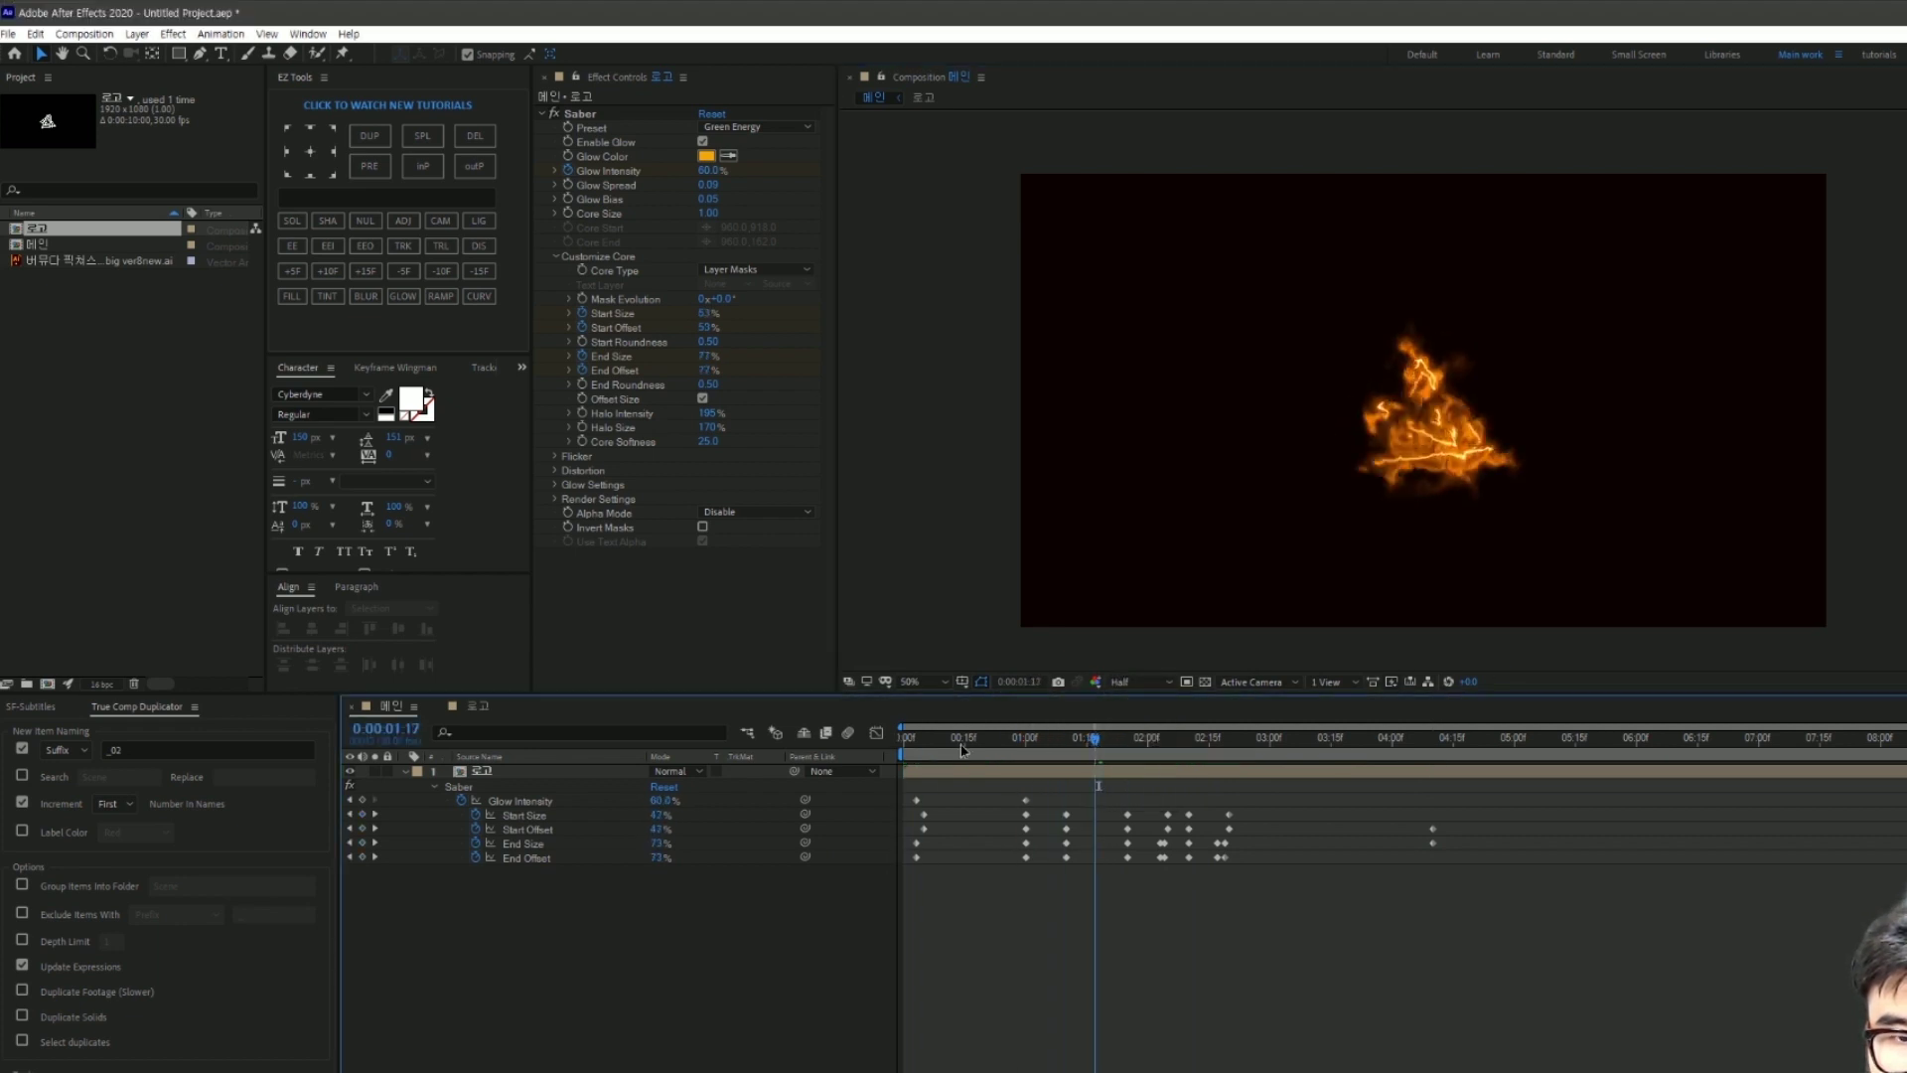
Step: Preview the orange glow animation, then stop it and scrub the timeline back
key(space)
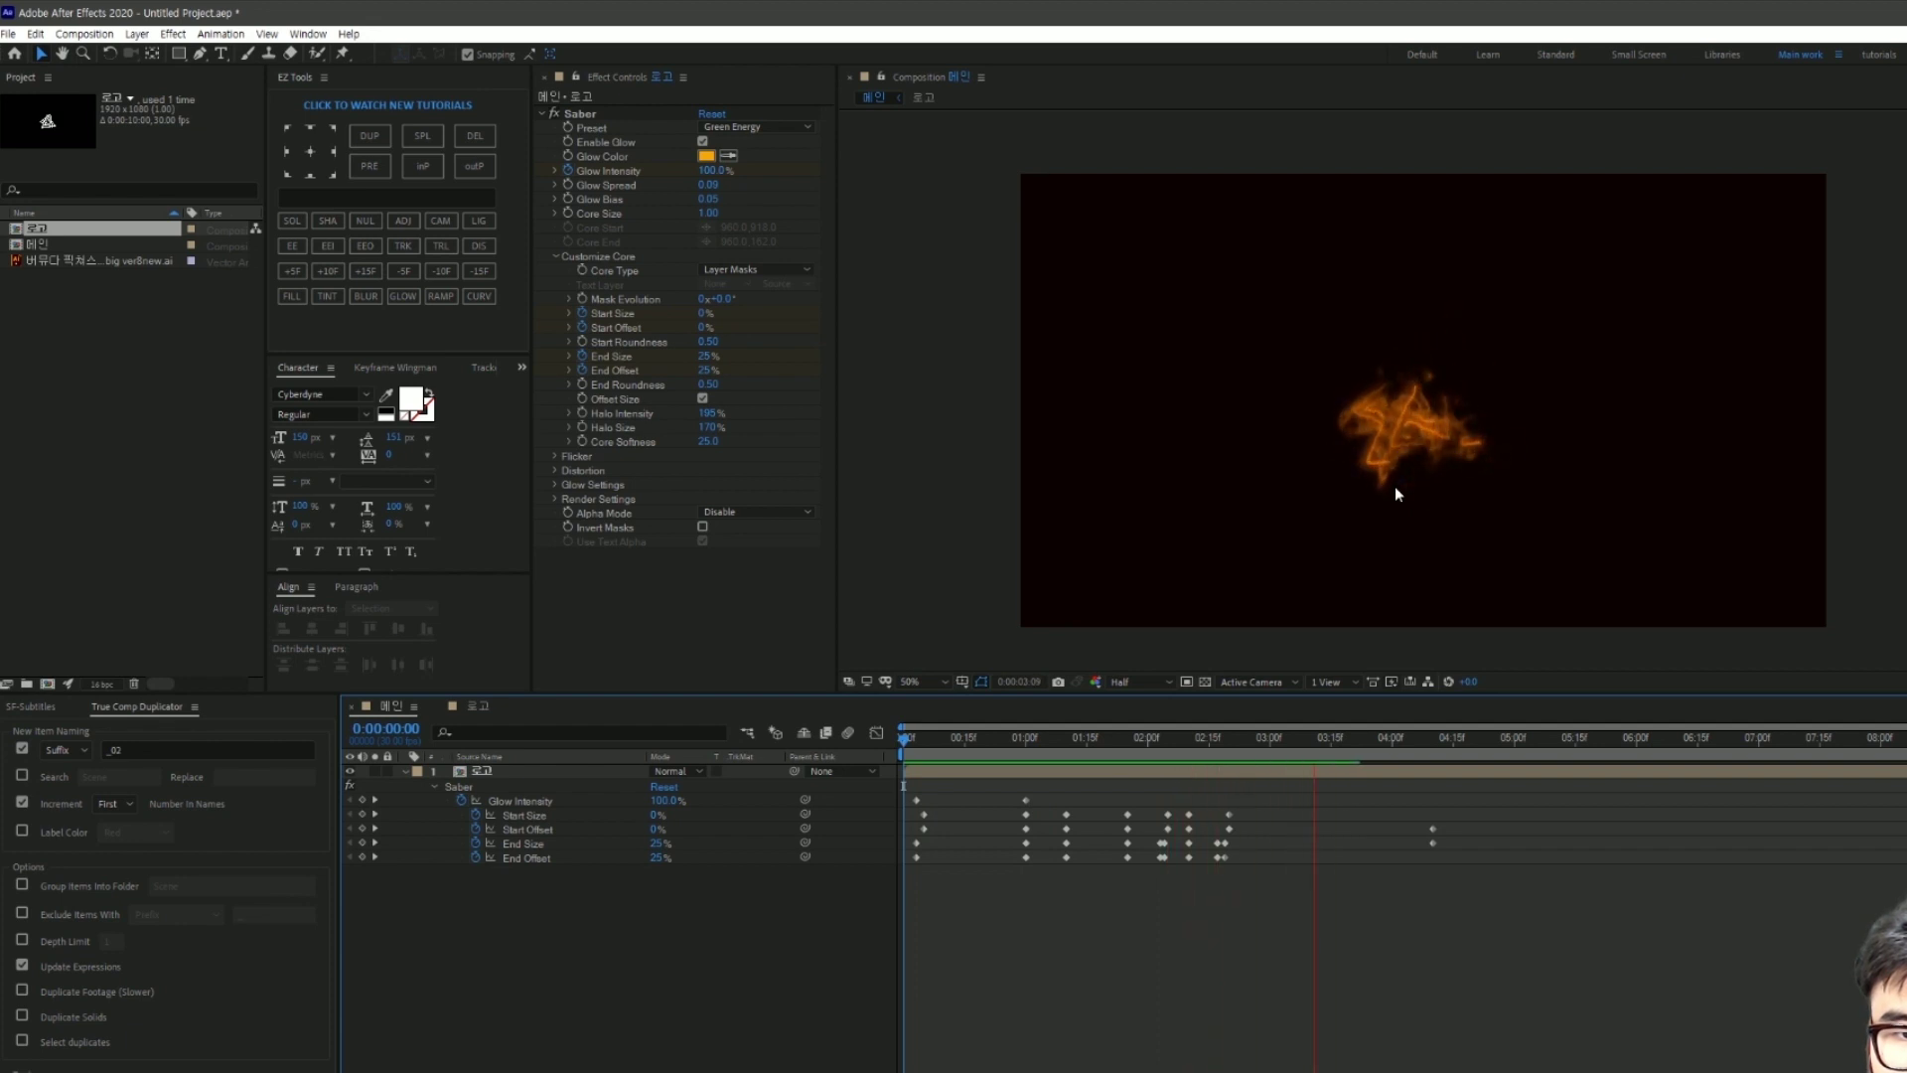
drag(1465, 739, 1183, 793)
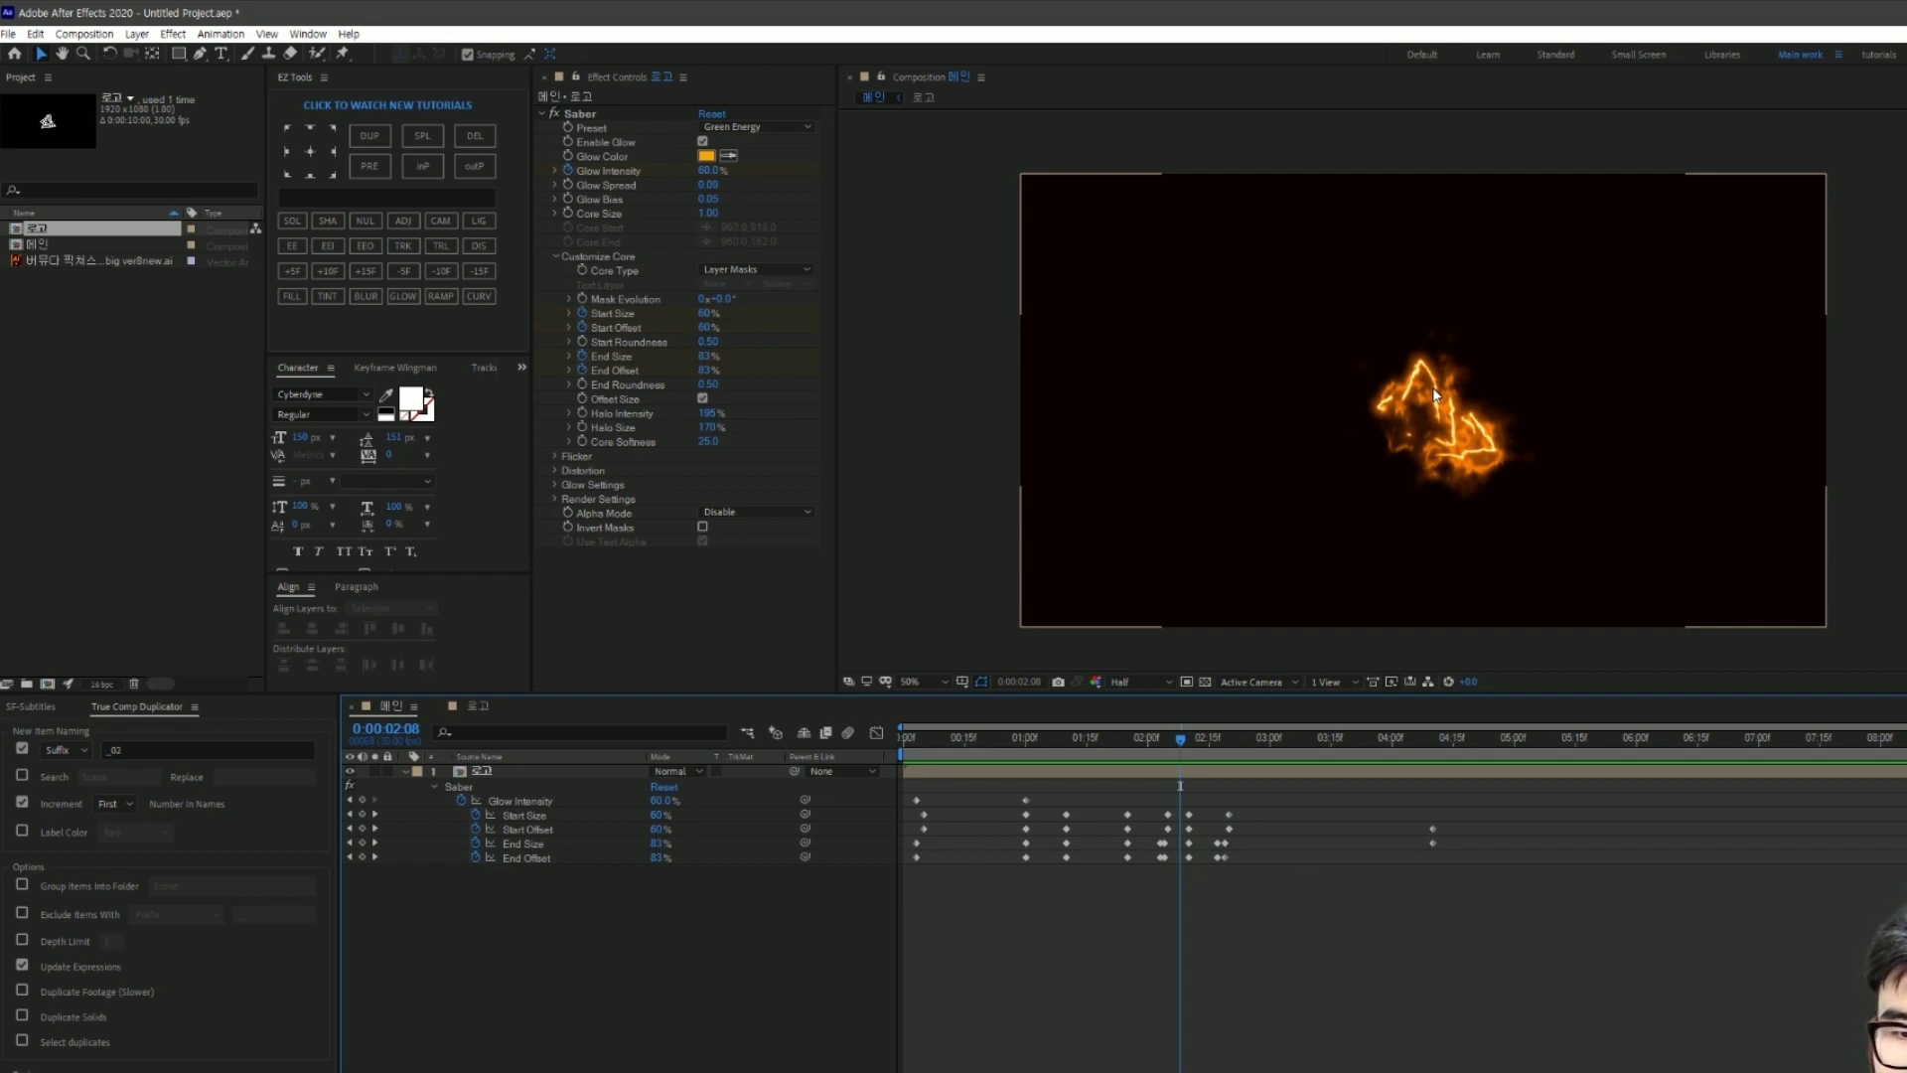
Step: Set the Saber Flicker Intensity to 500% and preview the result
click(556, 458)
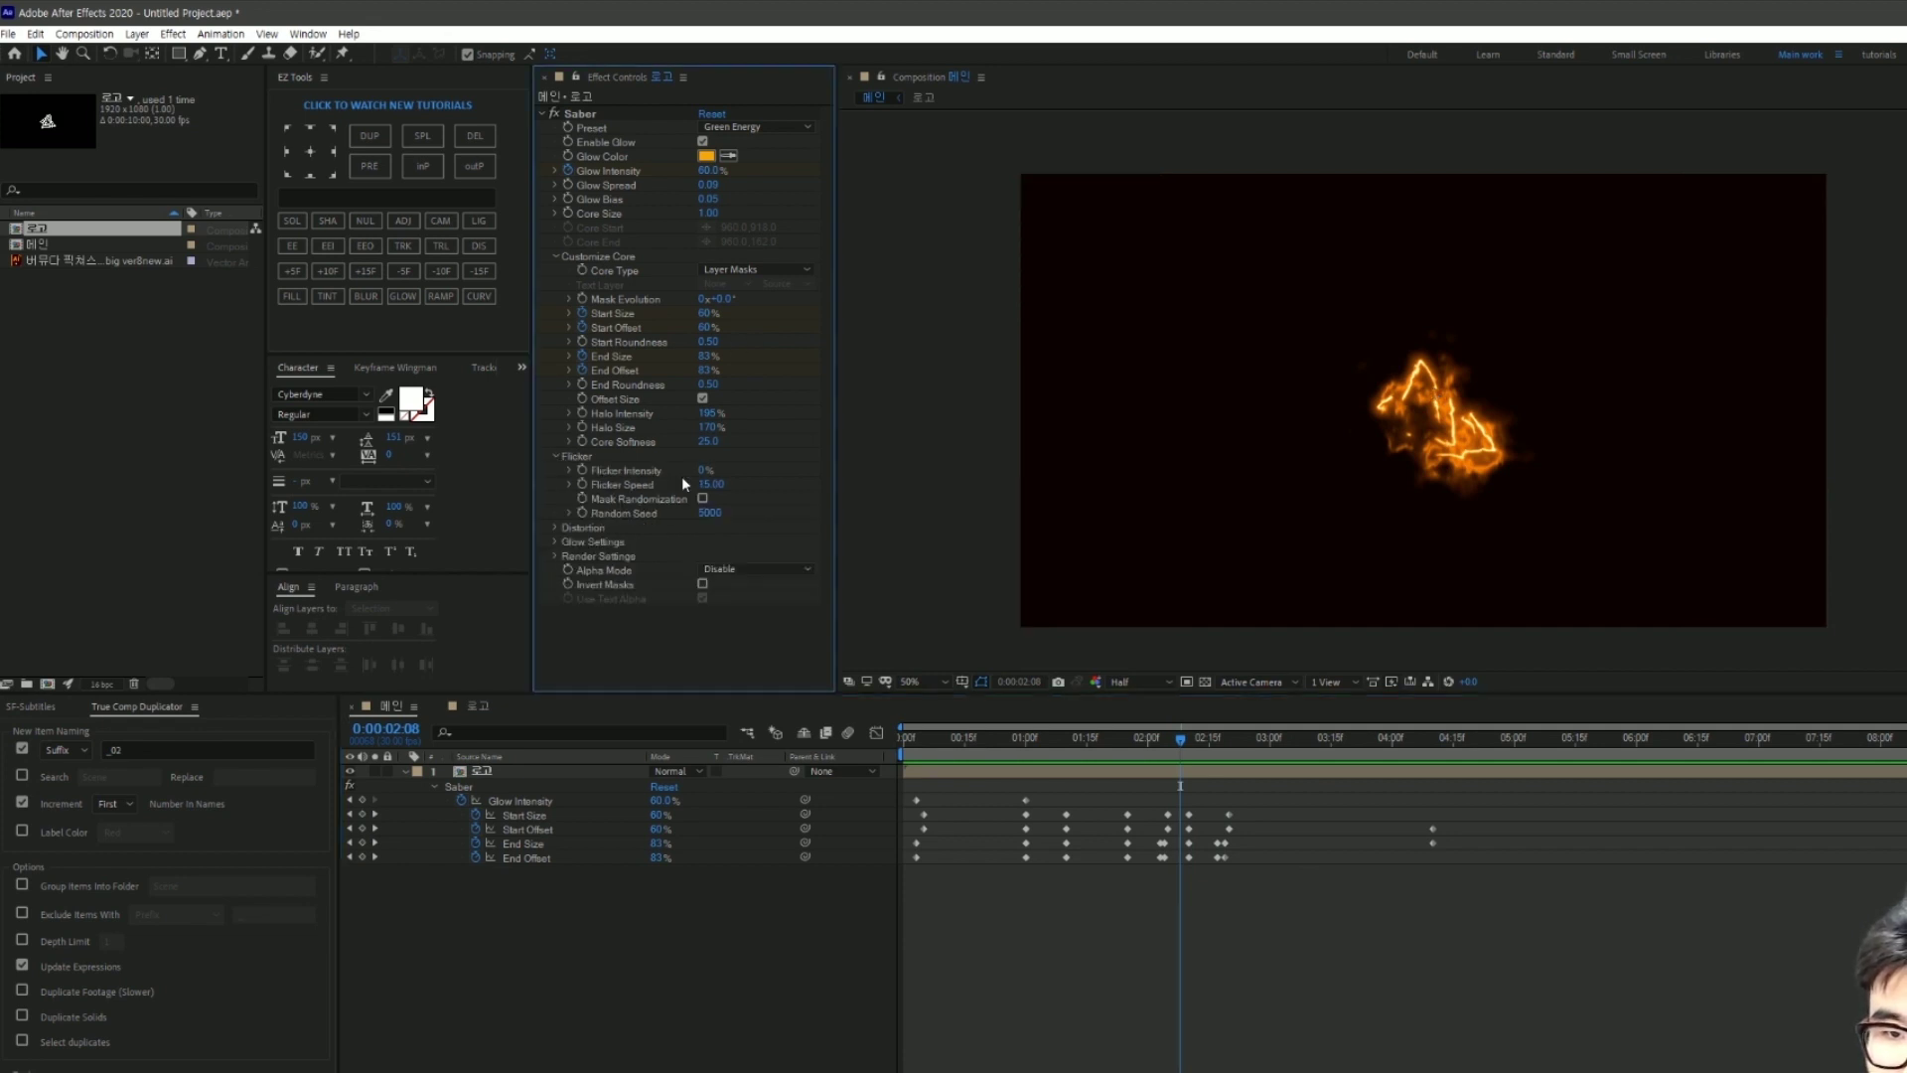
click(1020, 527)
click(1433, 866)
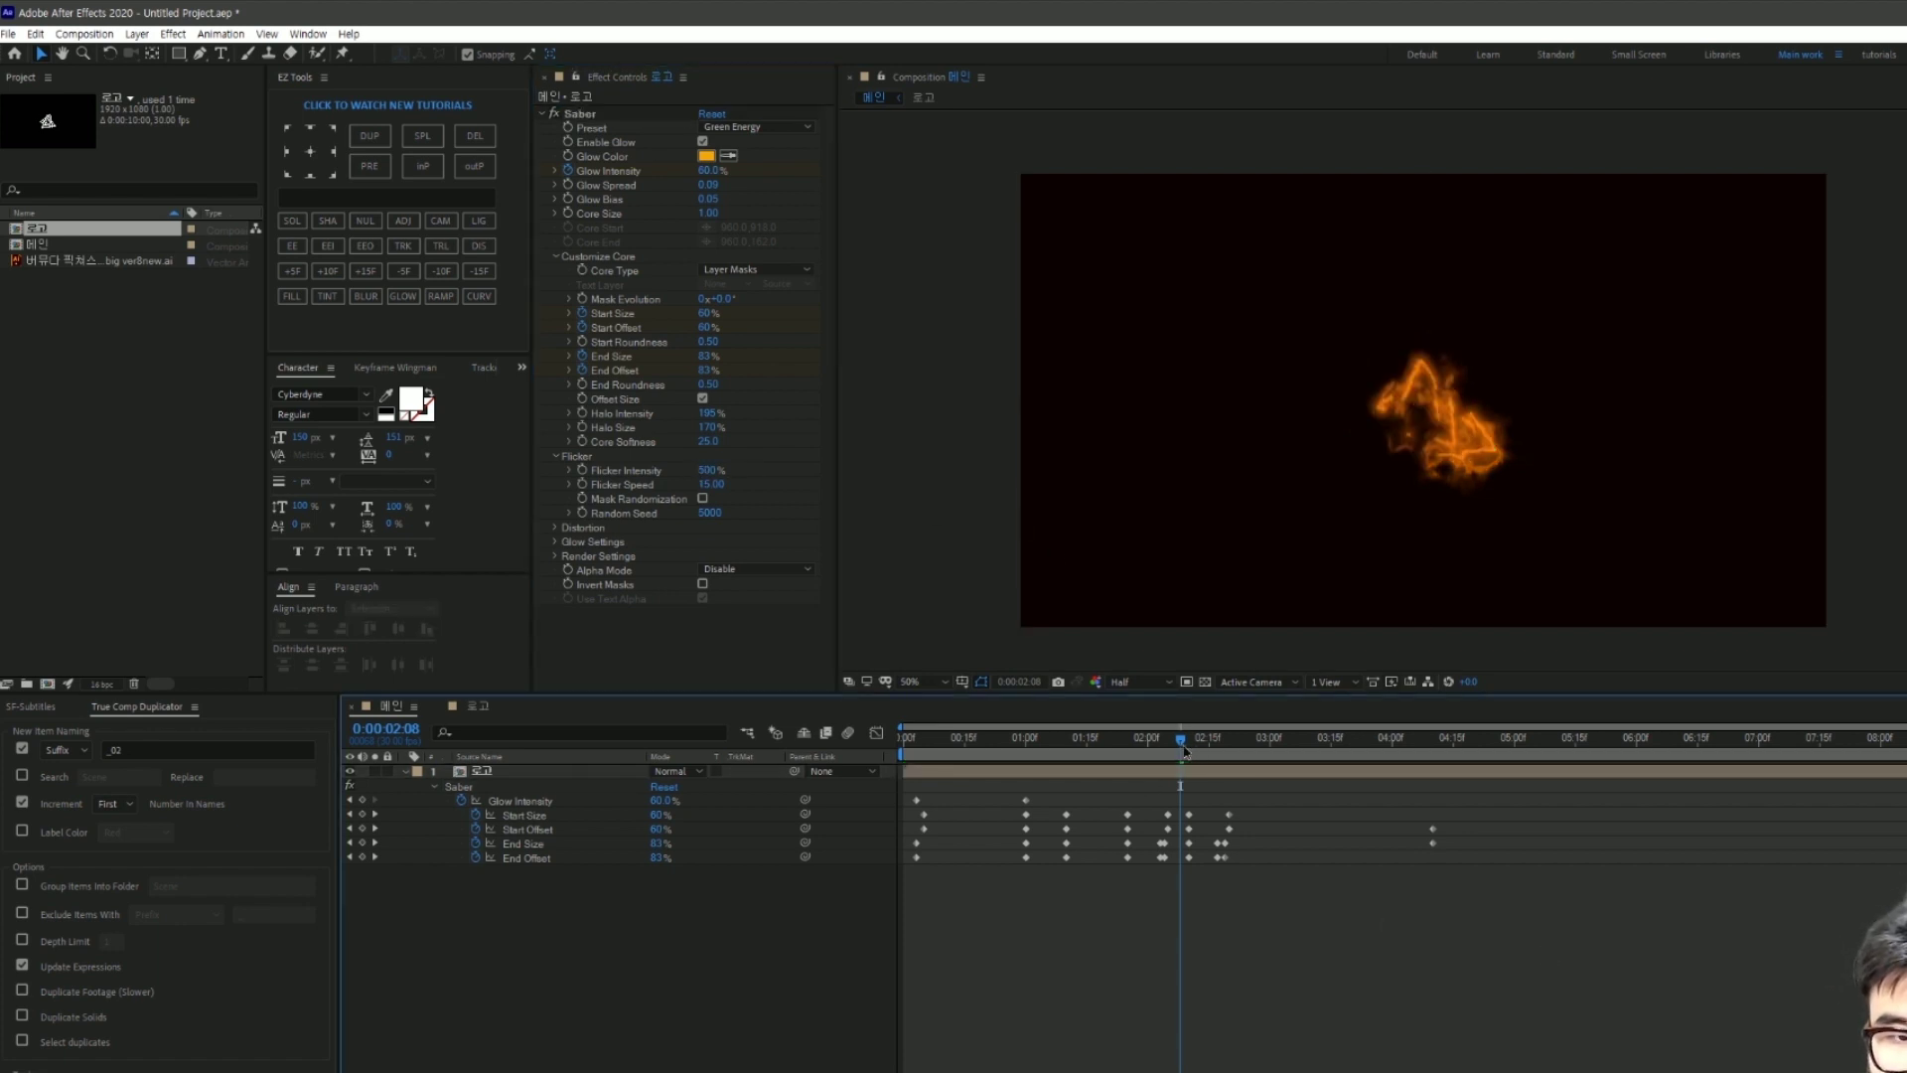
key(space)
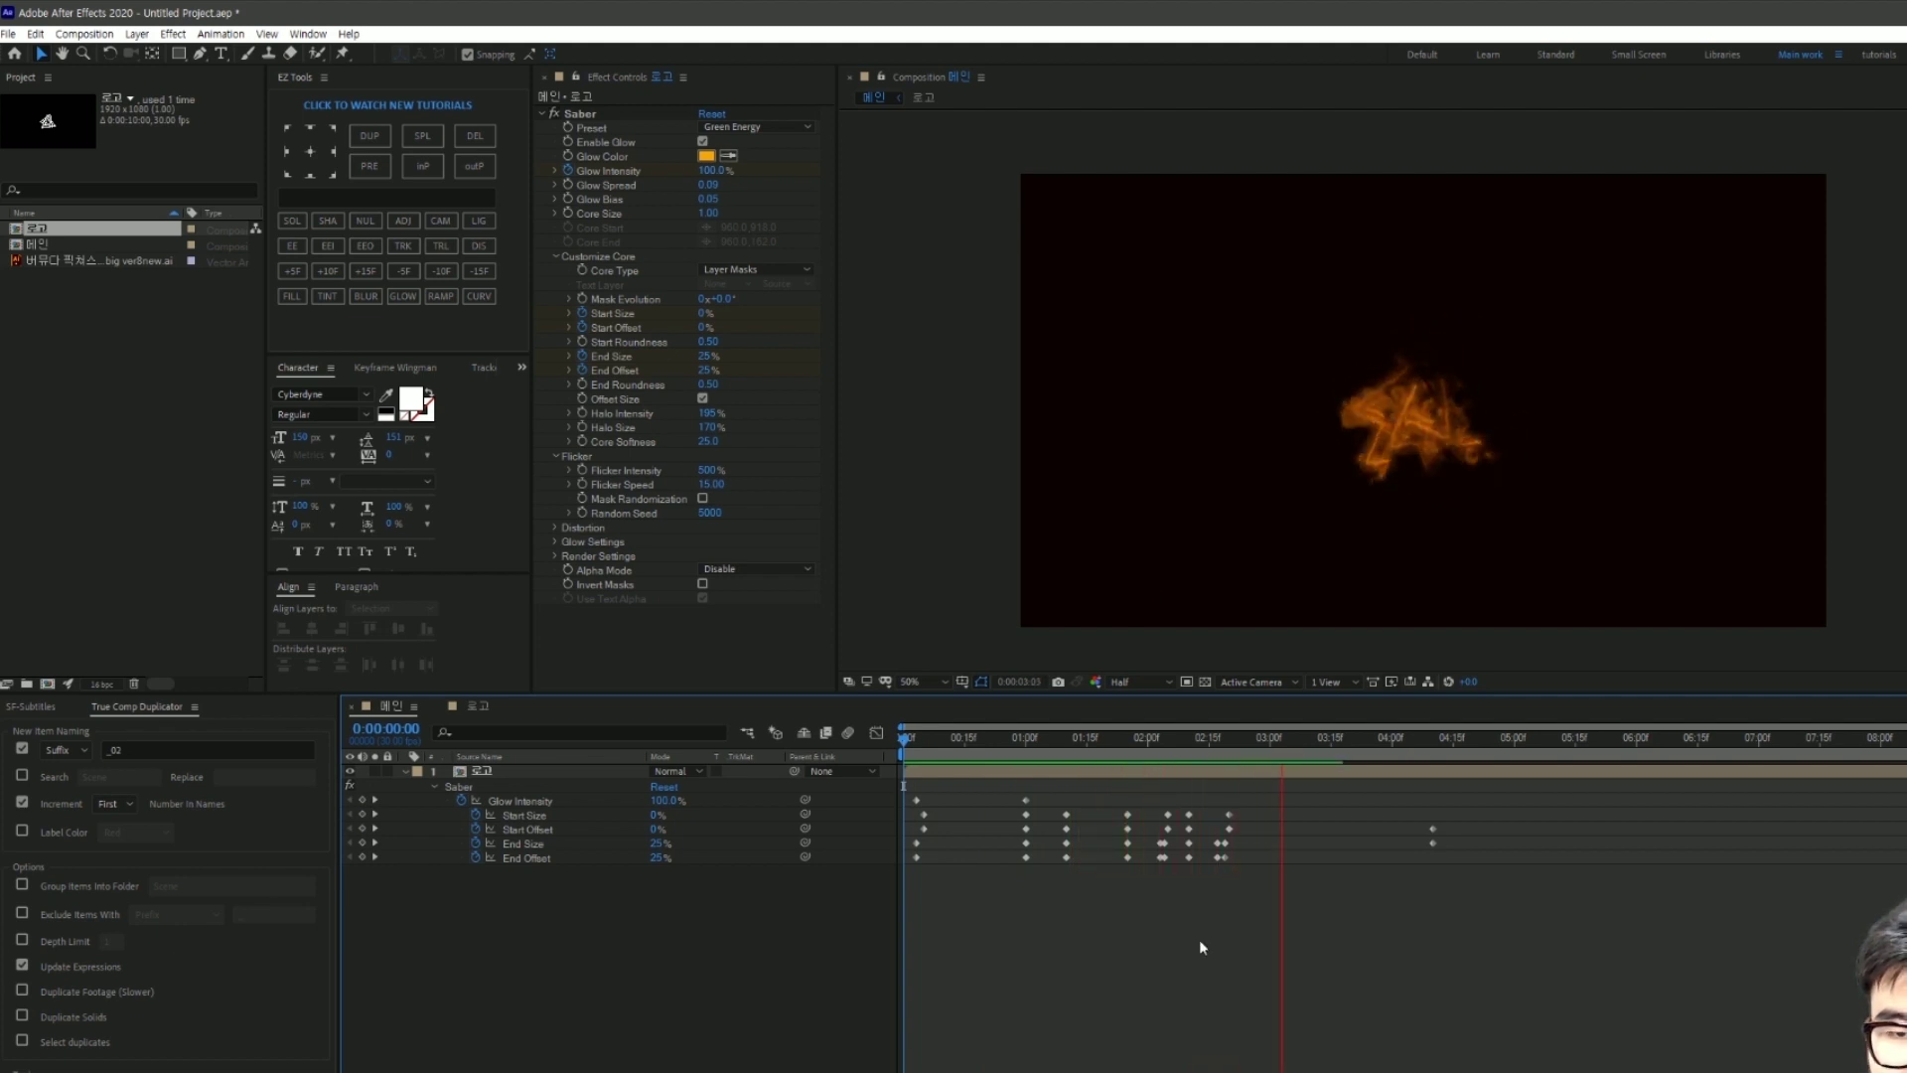
key(space)
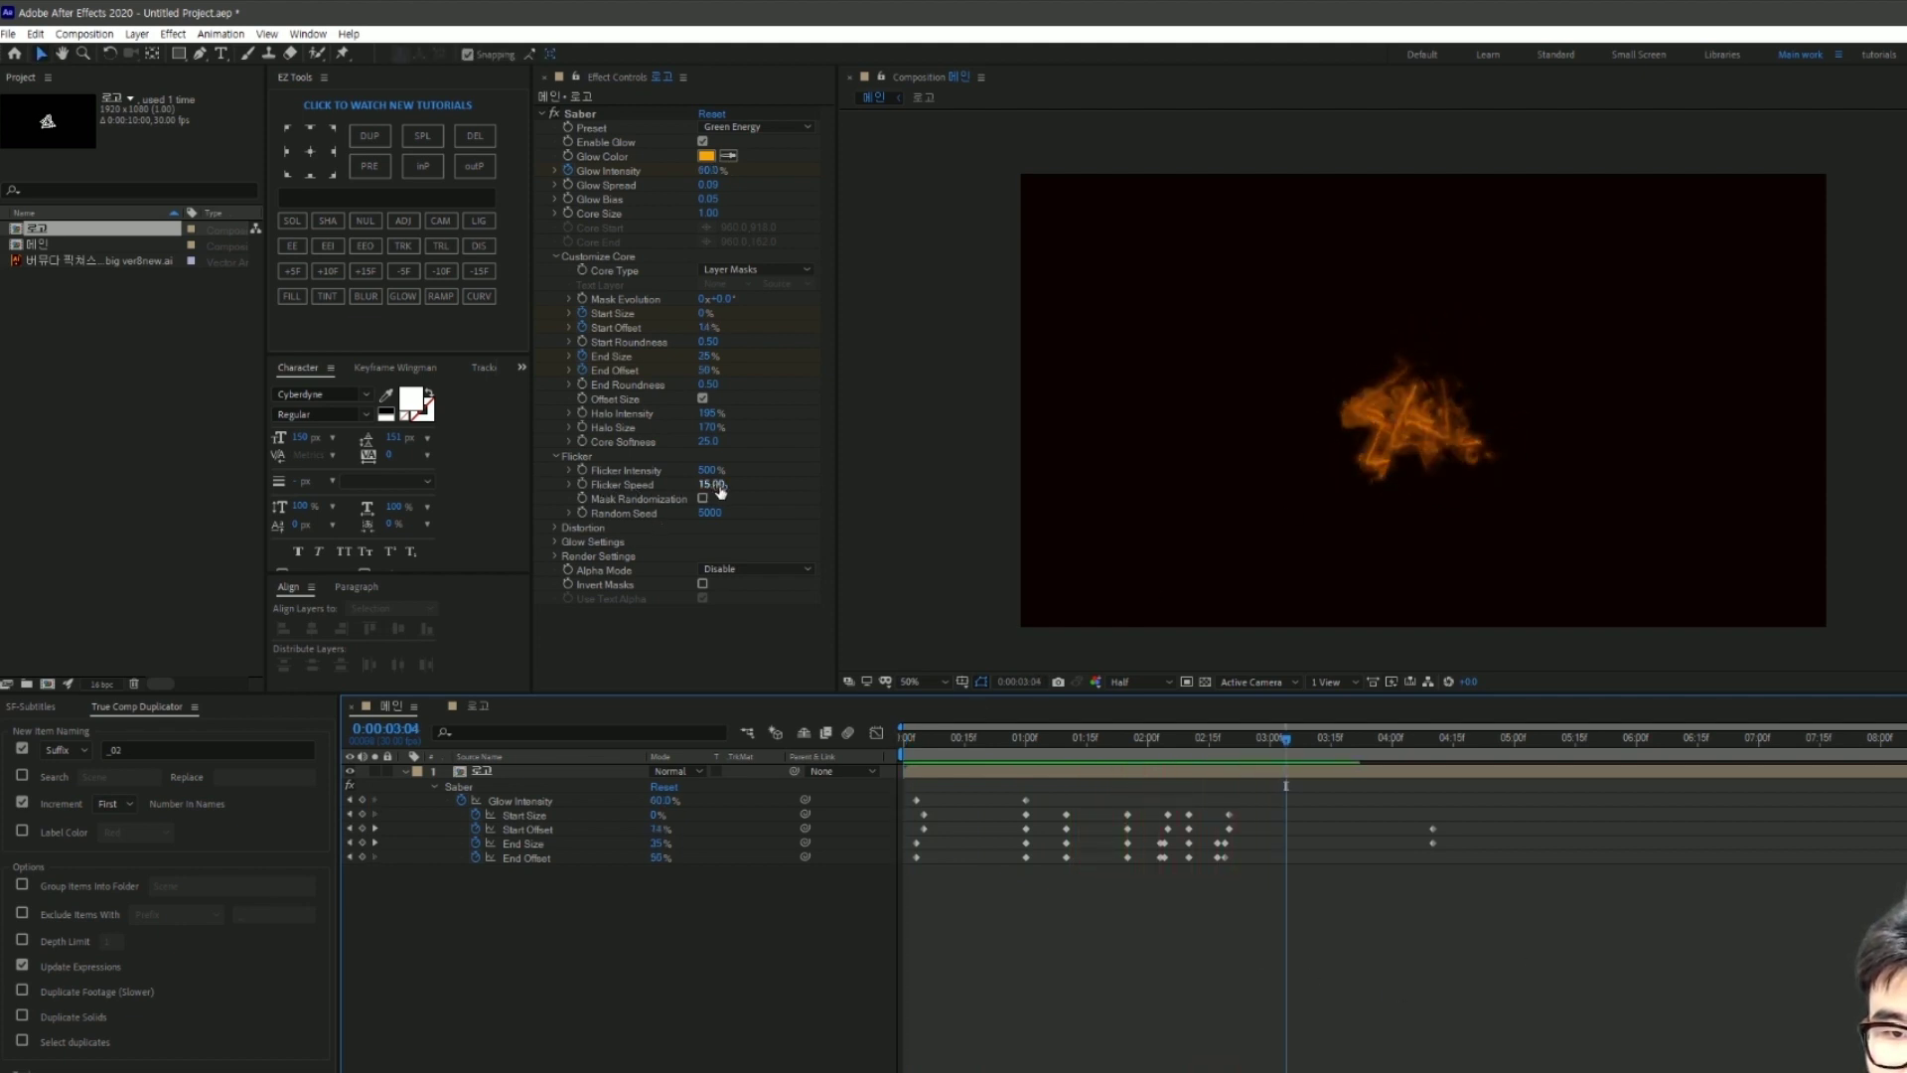
Step: Set Flicker Speed to 30 and collapse the layer's effect properties
click(711, 484)
text(30)
key(Return)
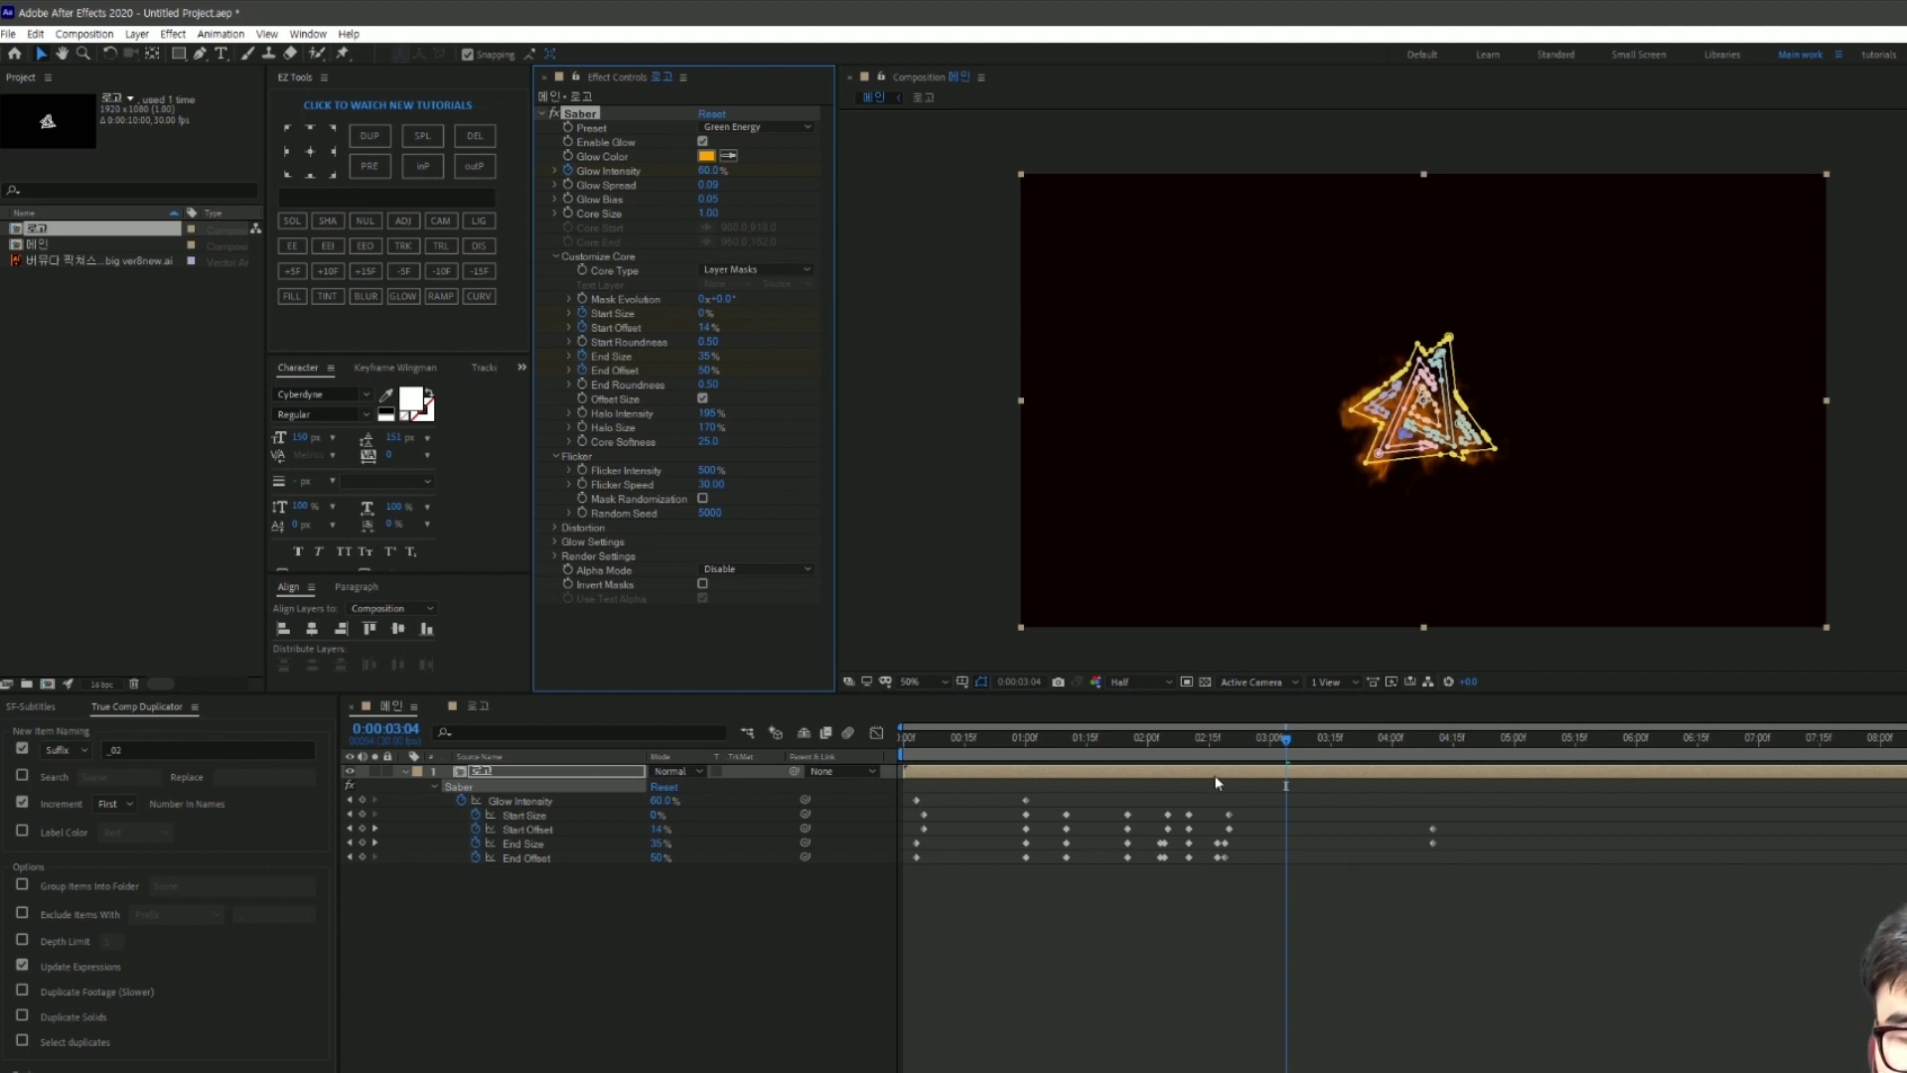
click(1570, 924)
mouse_move(1278, 752)
mouse_down()
mouse_move(1134, 799)
mouse_move(1197, 763)
mouse_up()
click(405, 770)
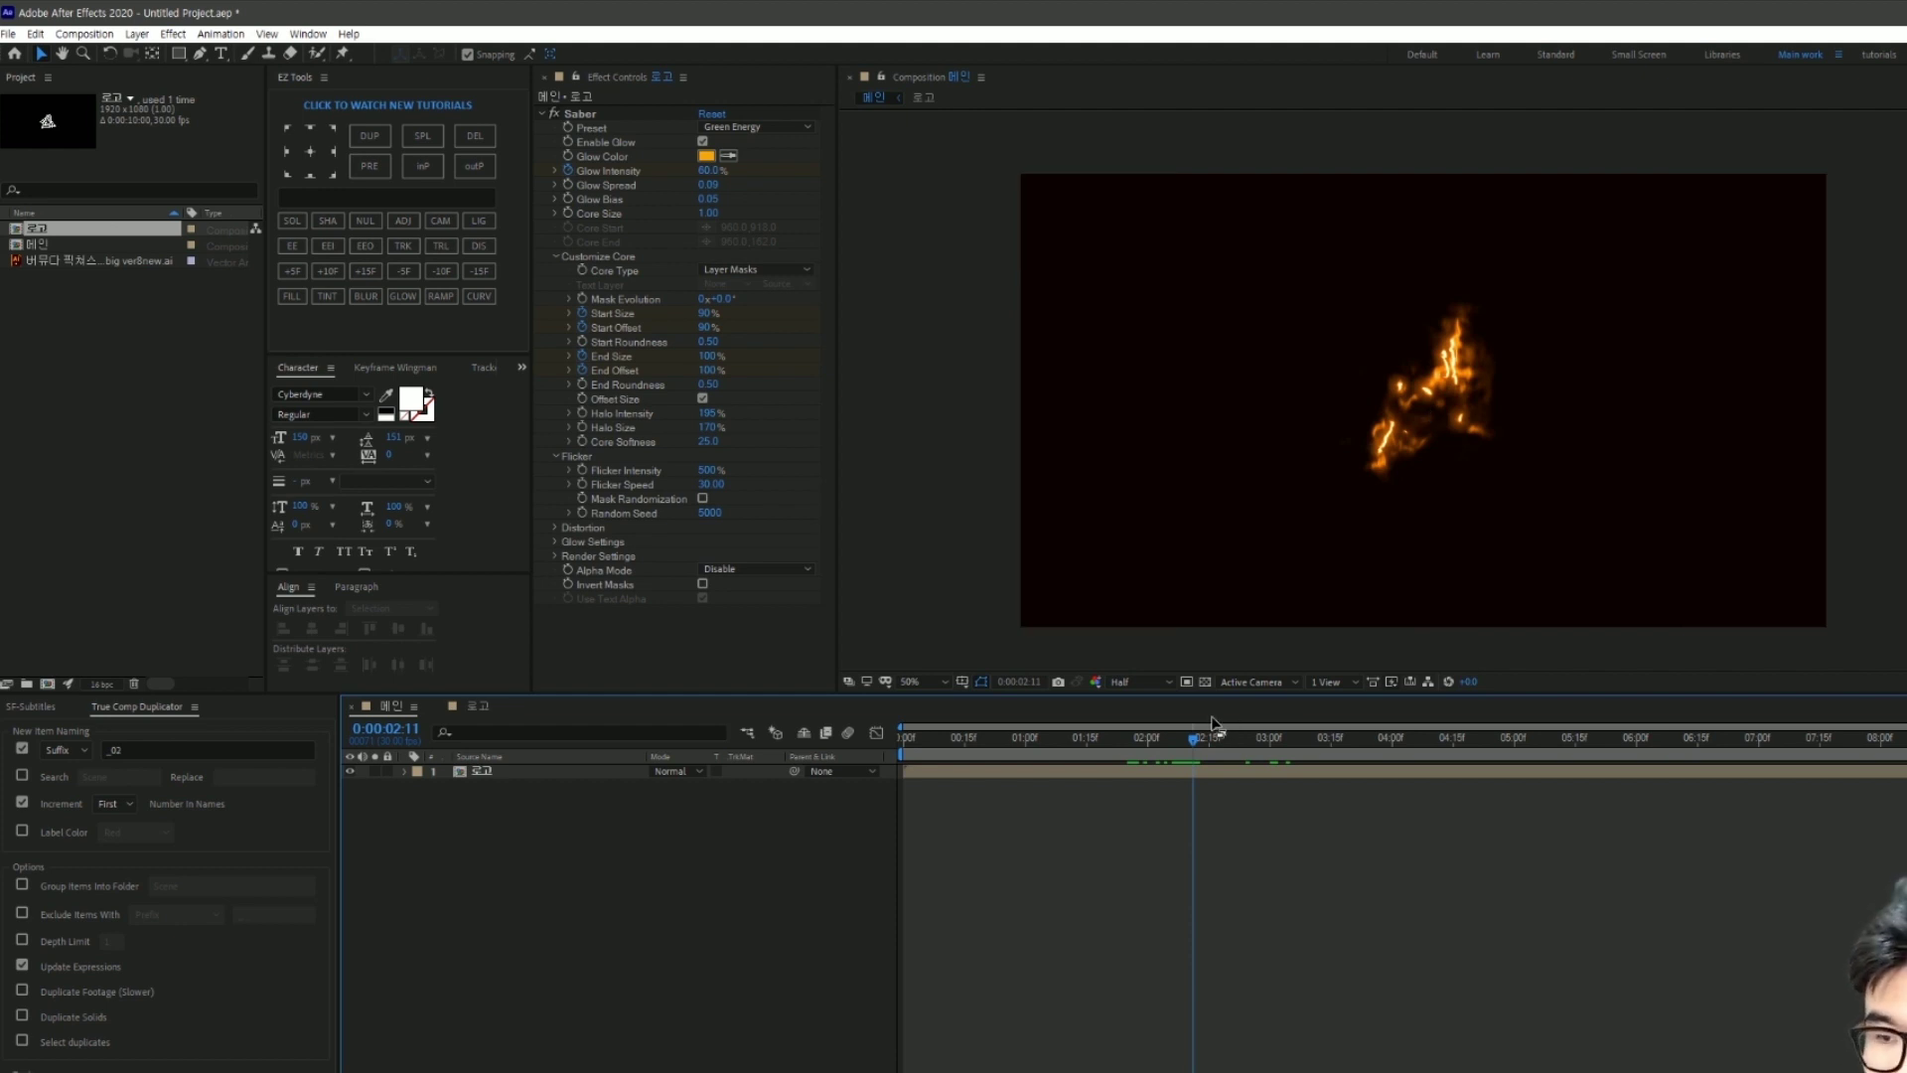
Step: Duplicate the 로고 layer and select the copy as layer 2
click(501, 782)
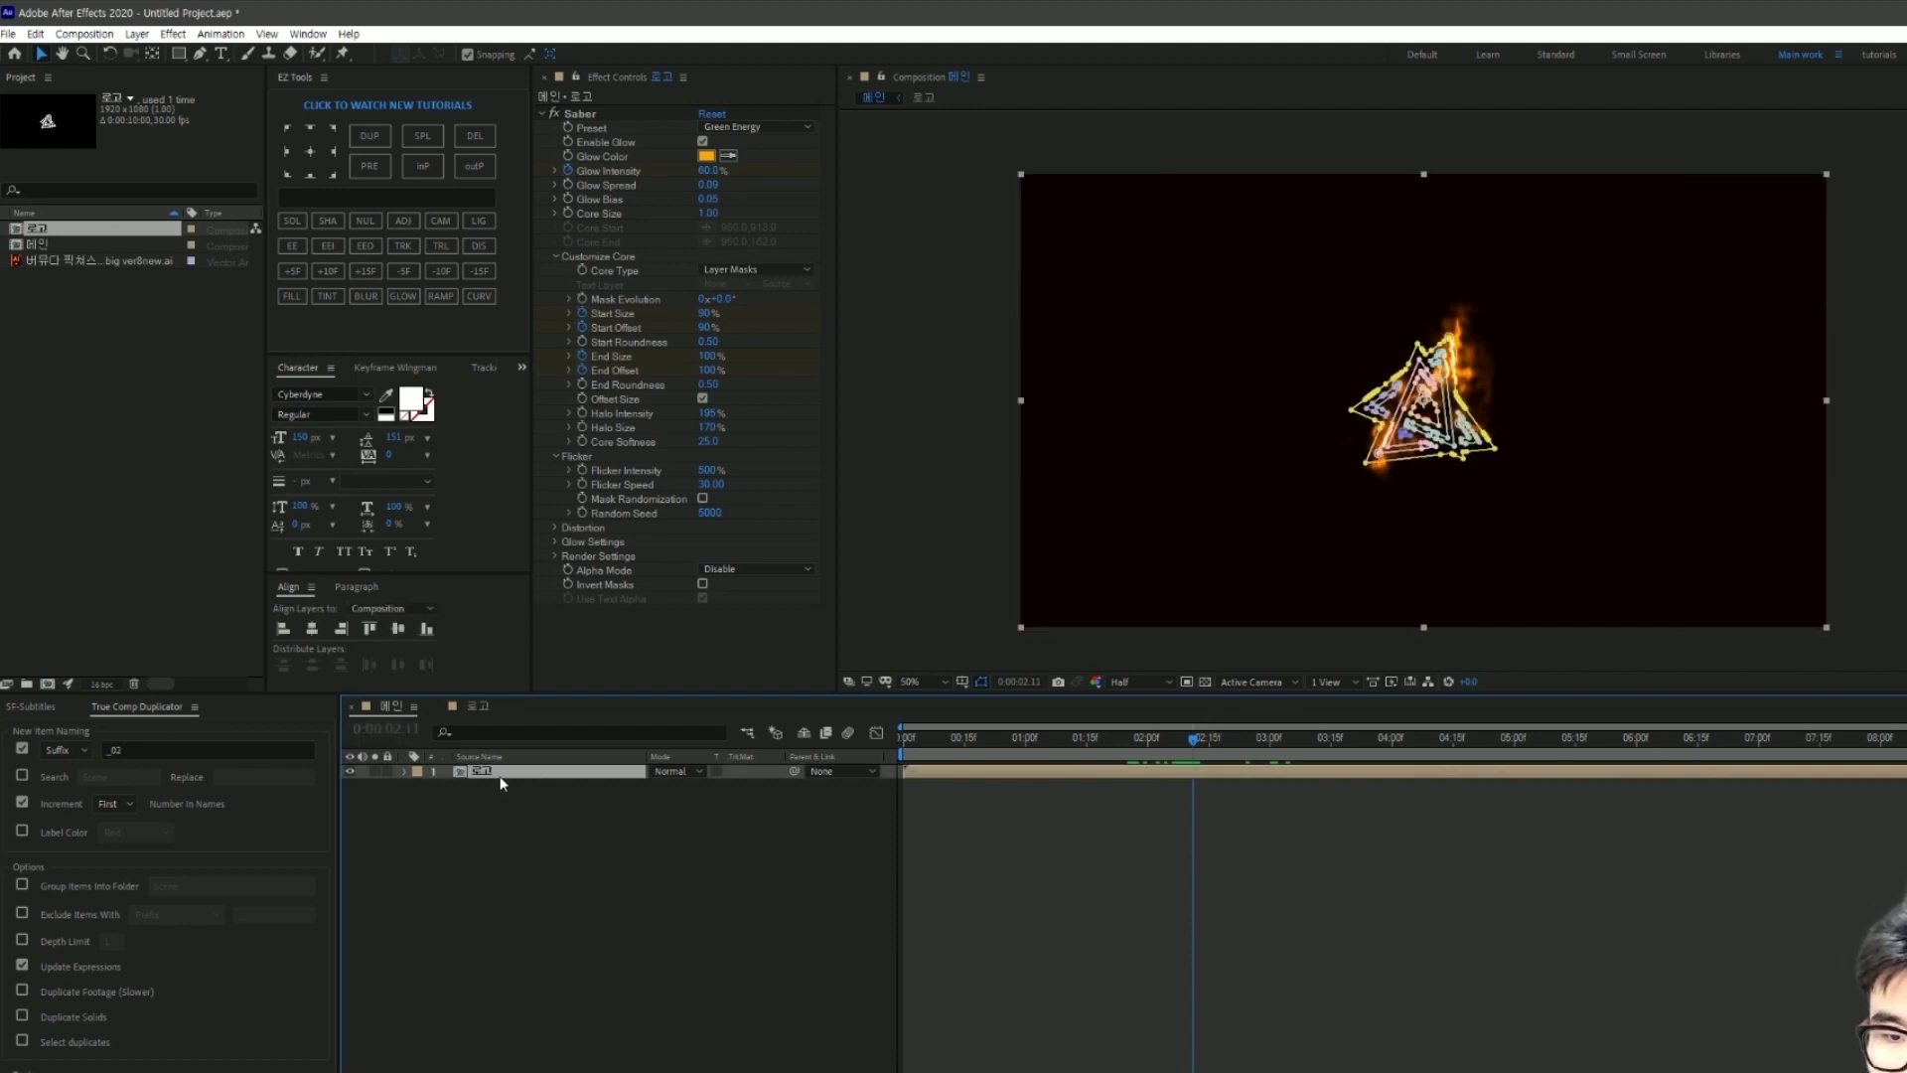
key(ctrl+d)
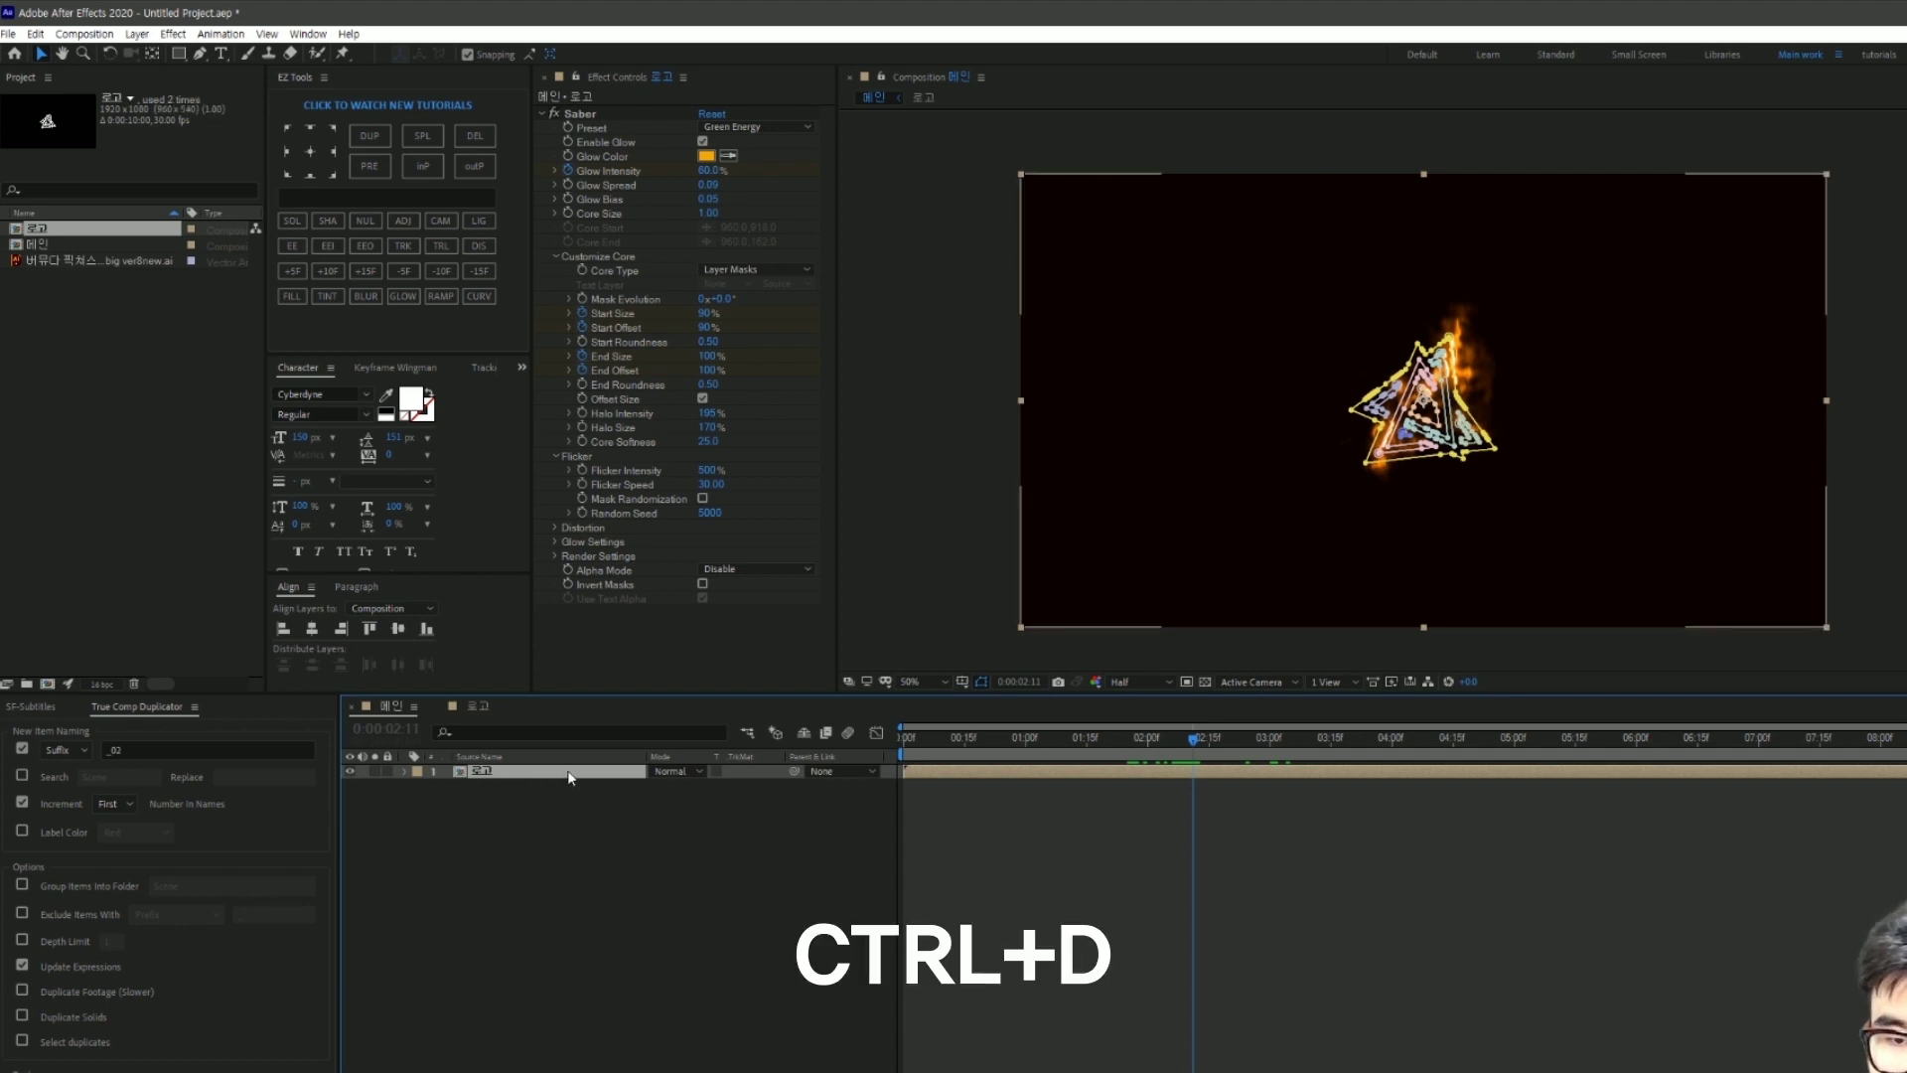
click(529, 785)
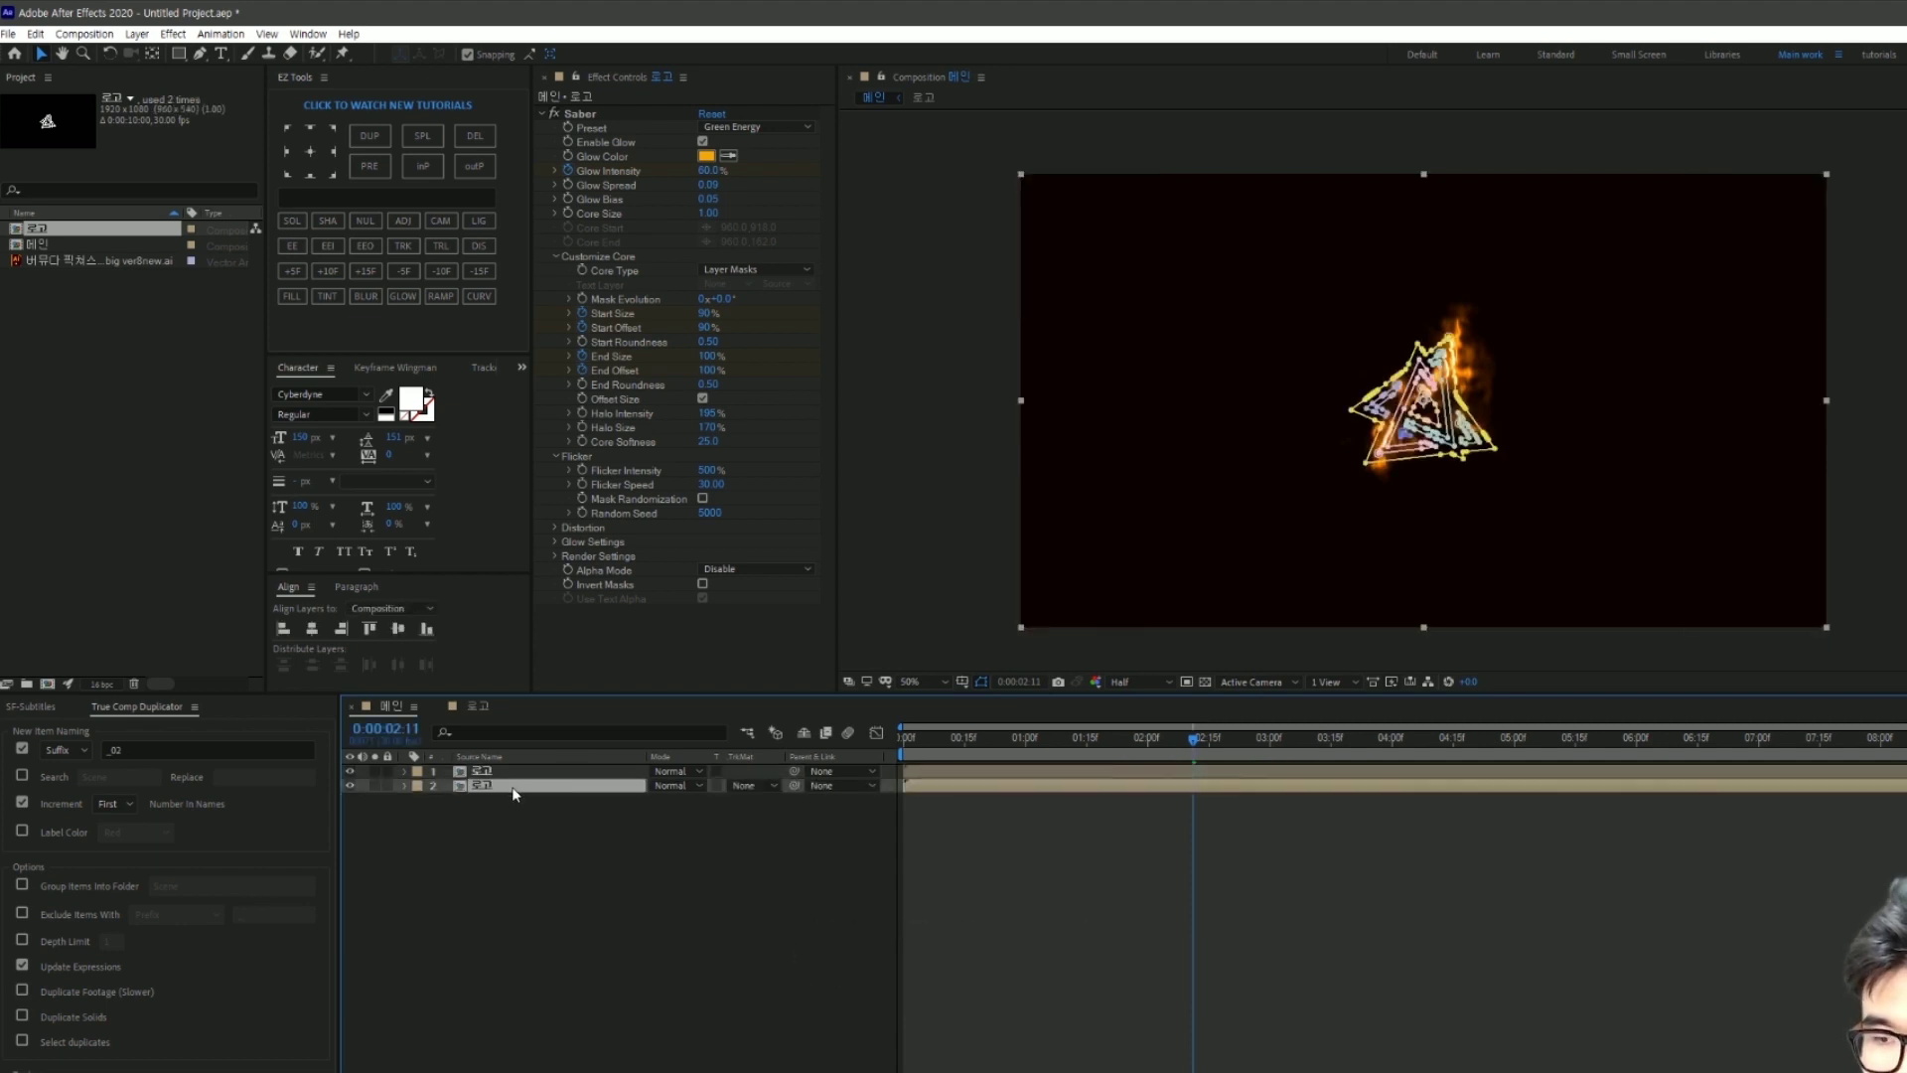
Step: Change the copy's Saber Glow Color to cyan (00DEFF), then reselect the orange original
click(706, 157)
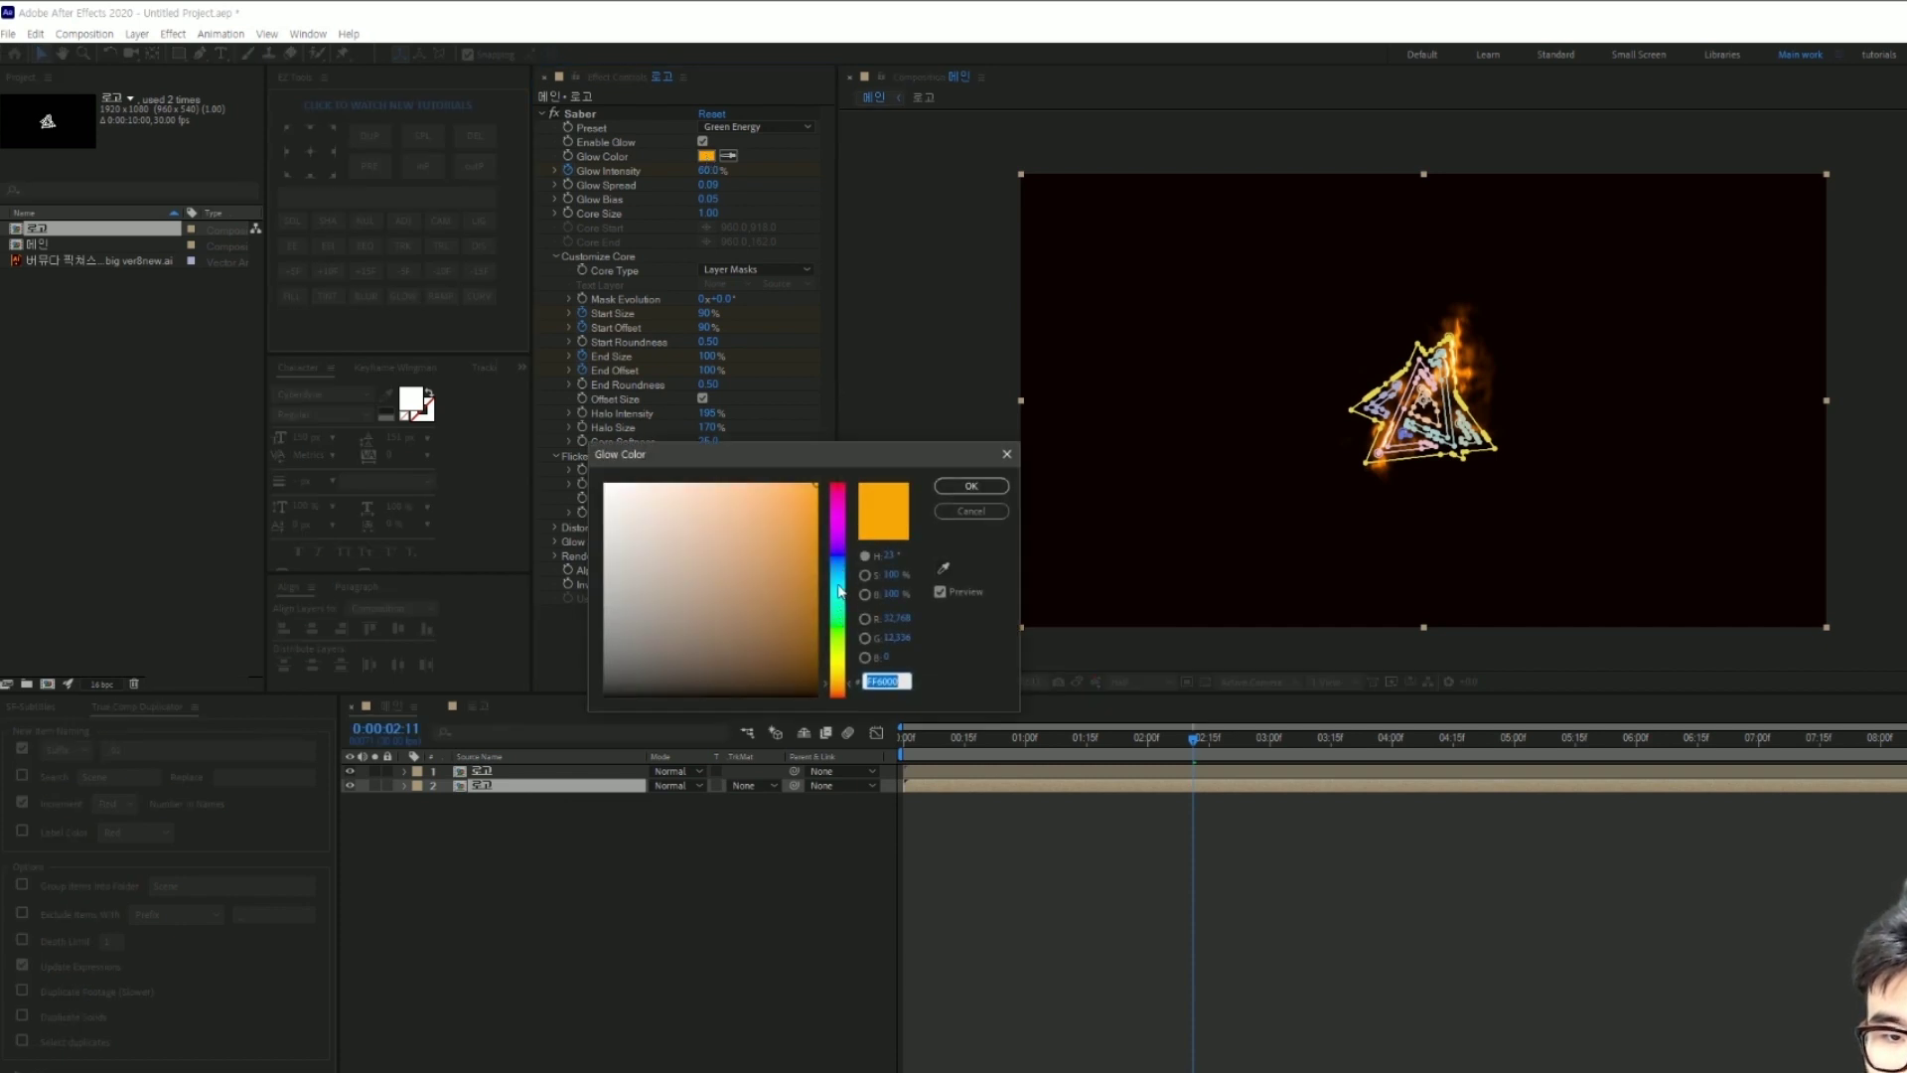
drag(837, 567, 837, 593)
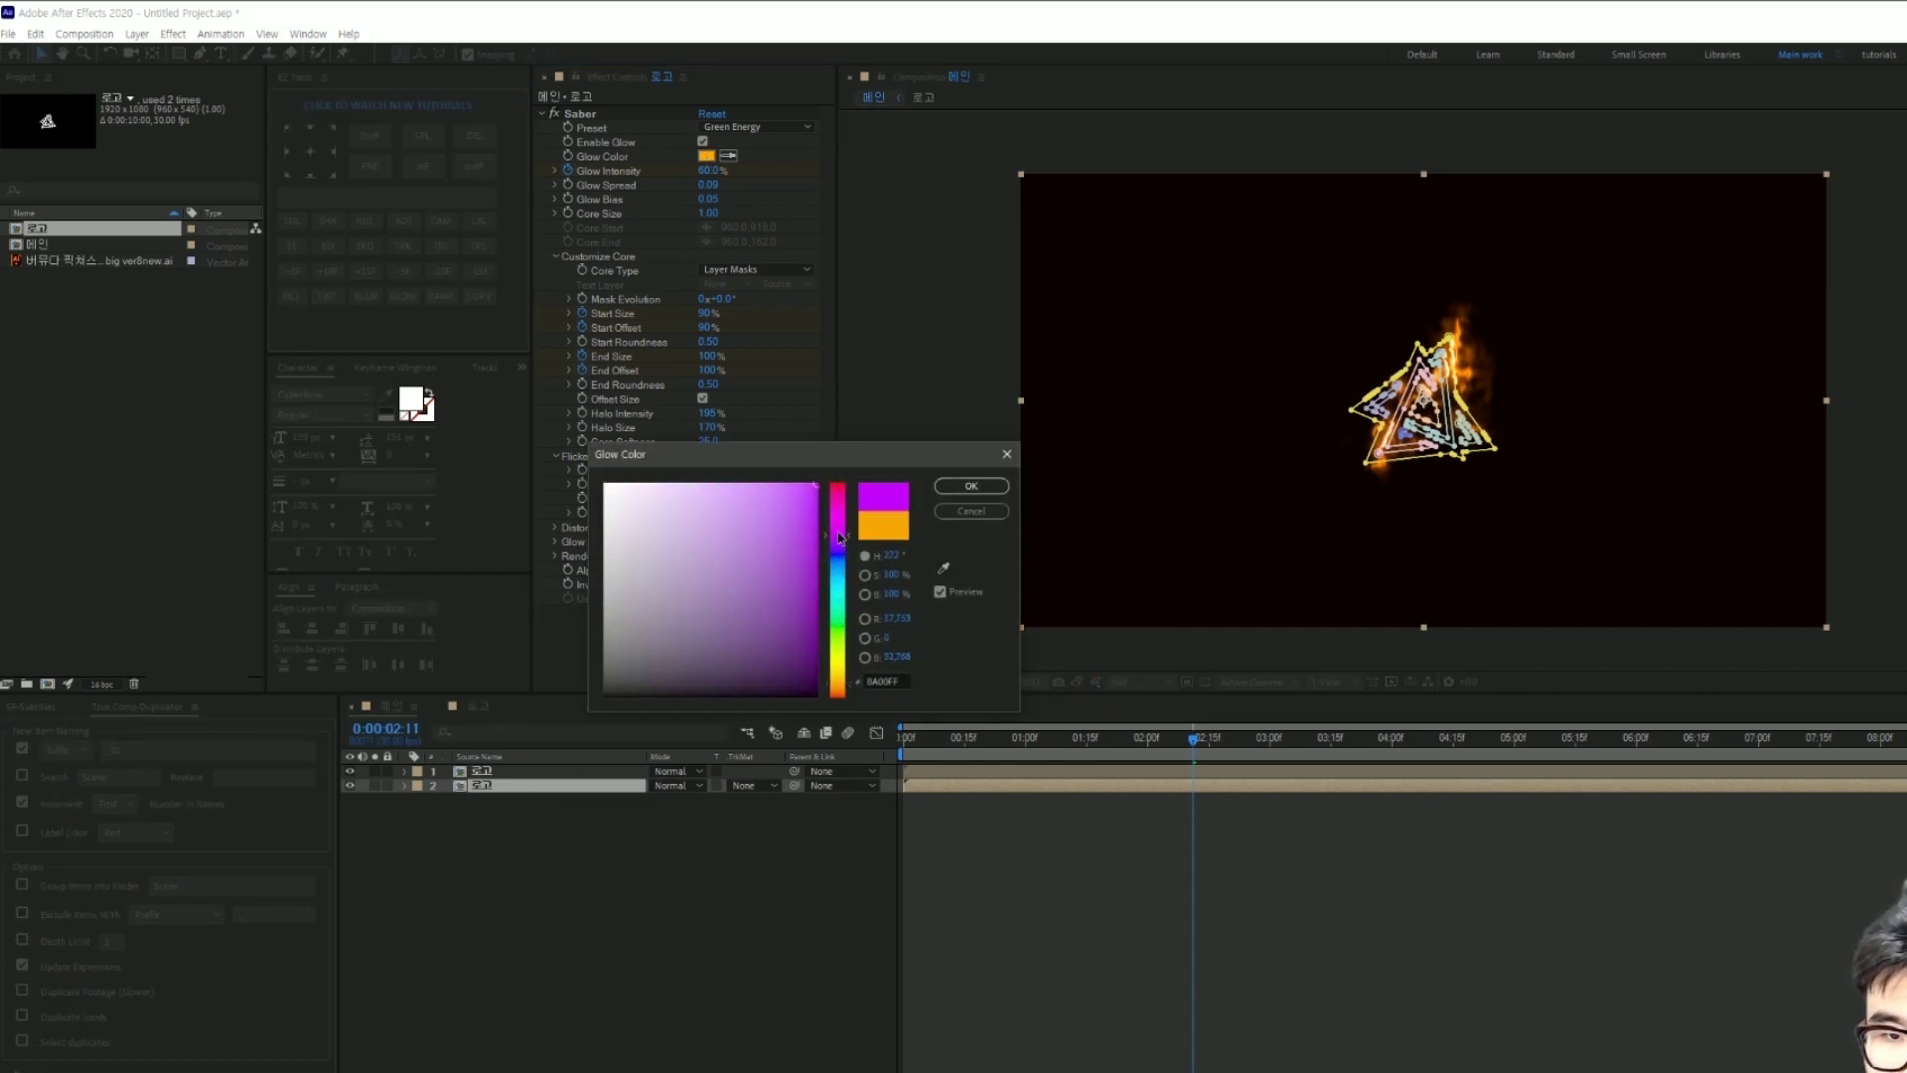
click(971, 486)
drag(1201, 740, 1167, 740)
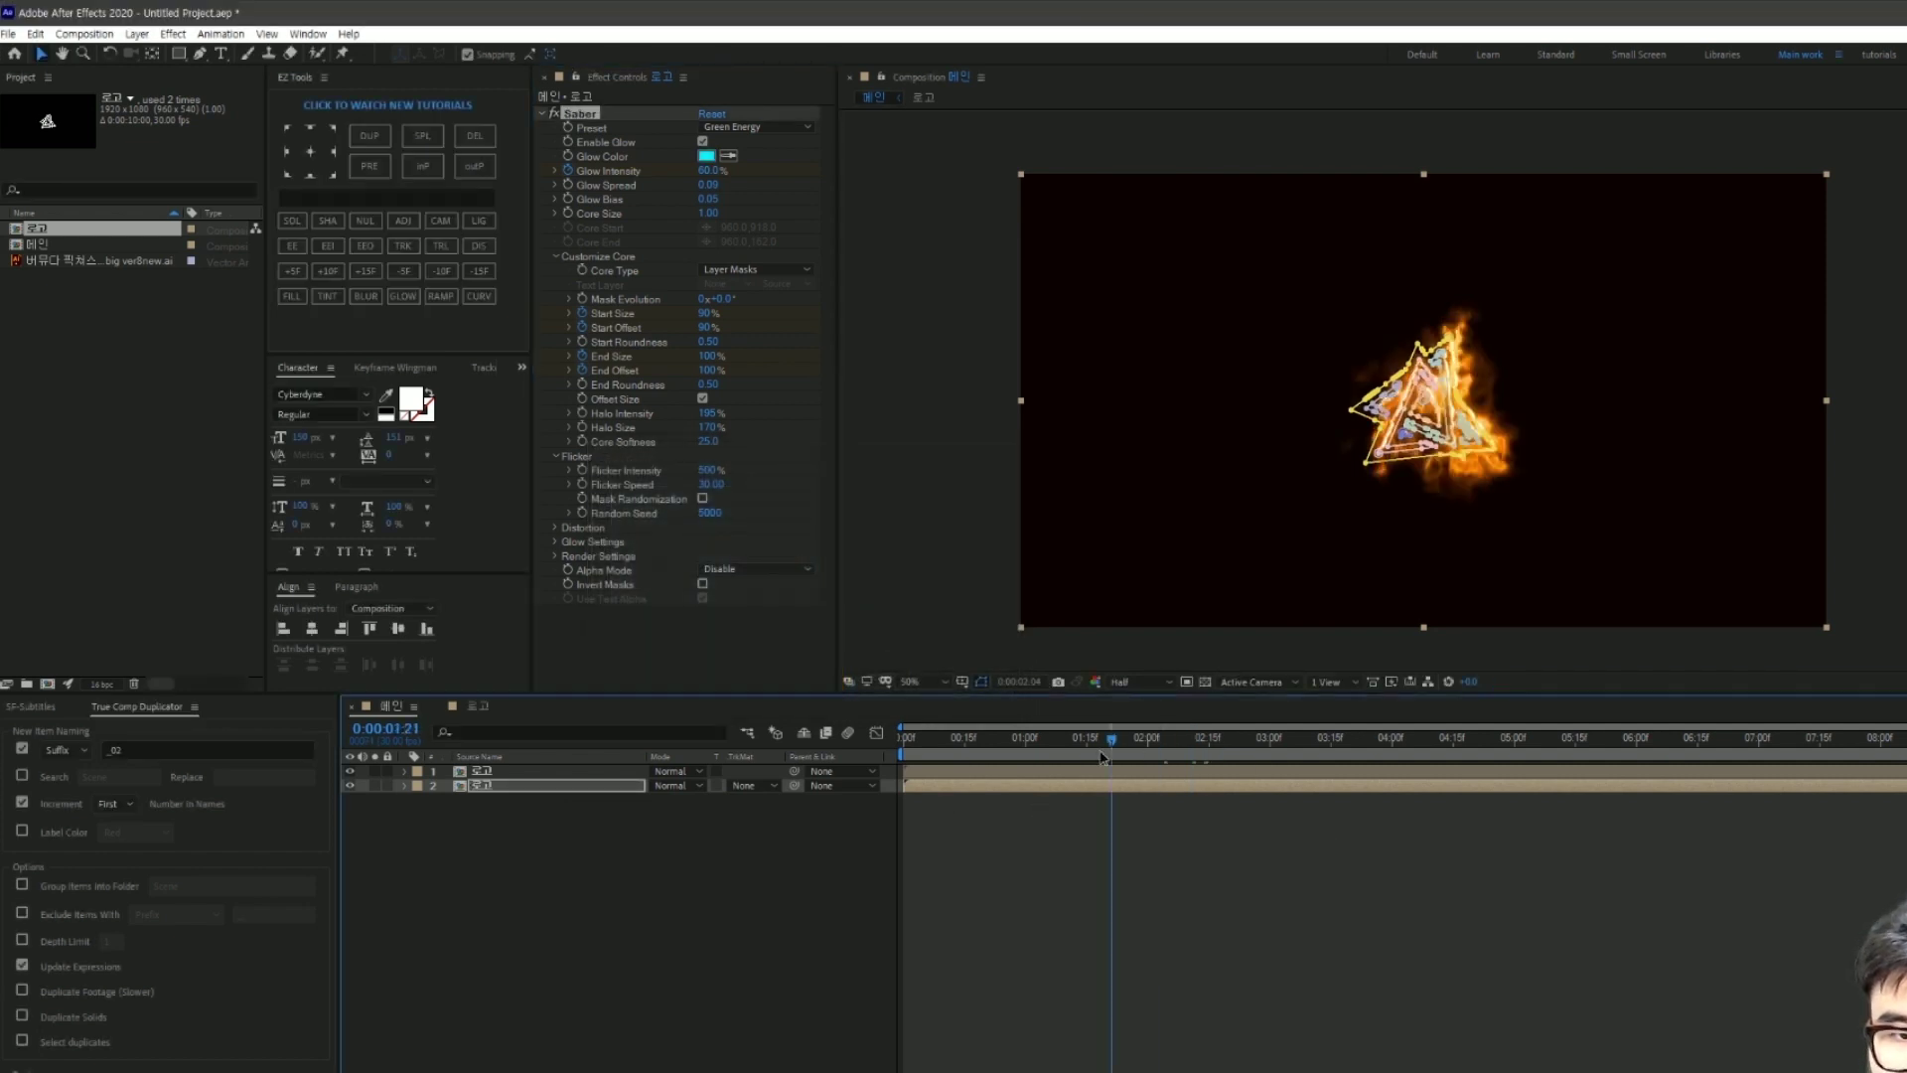
click(584, 772)
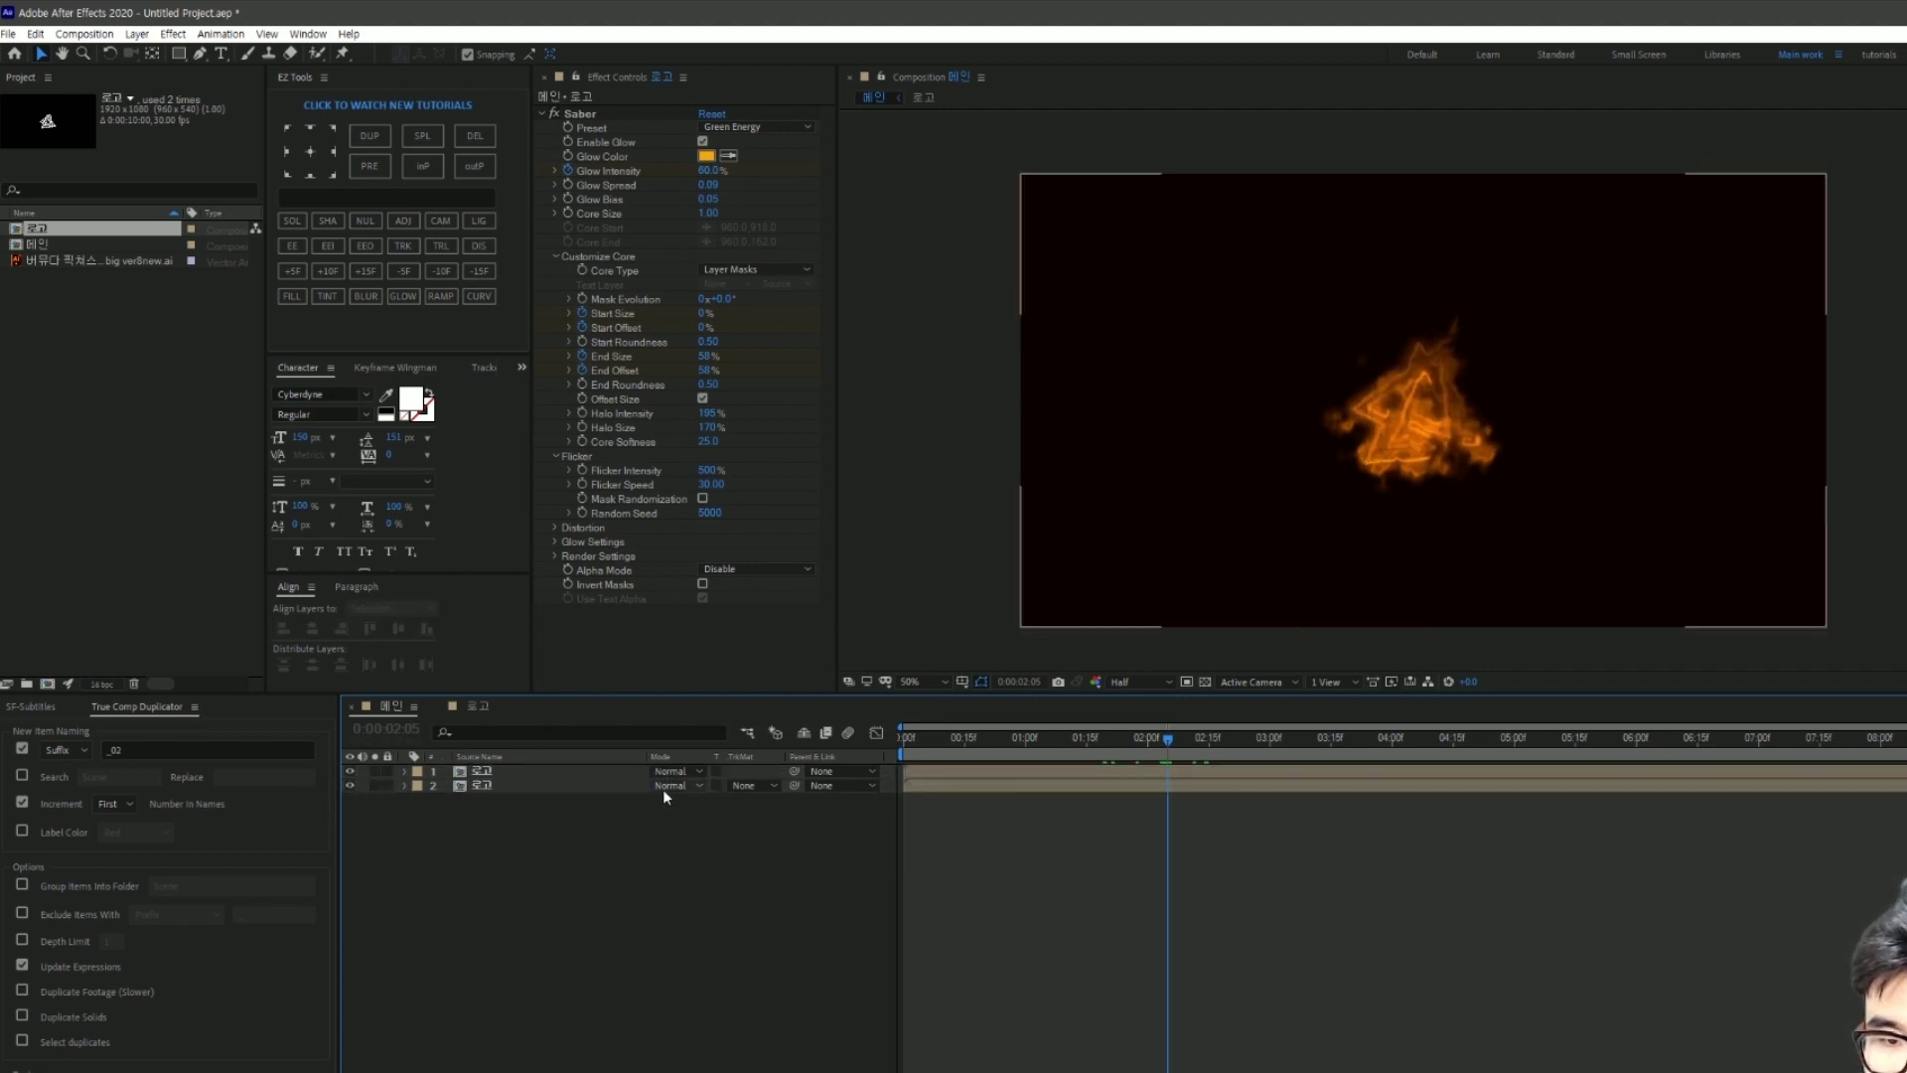
Step: Set layer 1's blend mode to Add
click(700, 772)
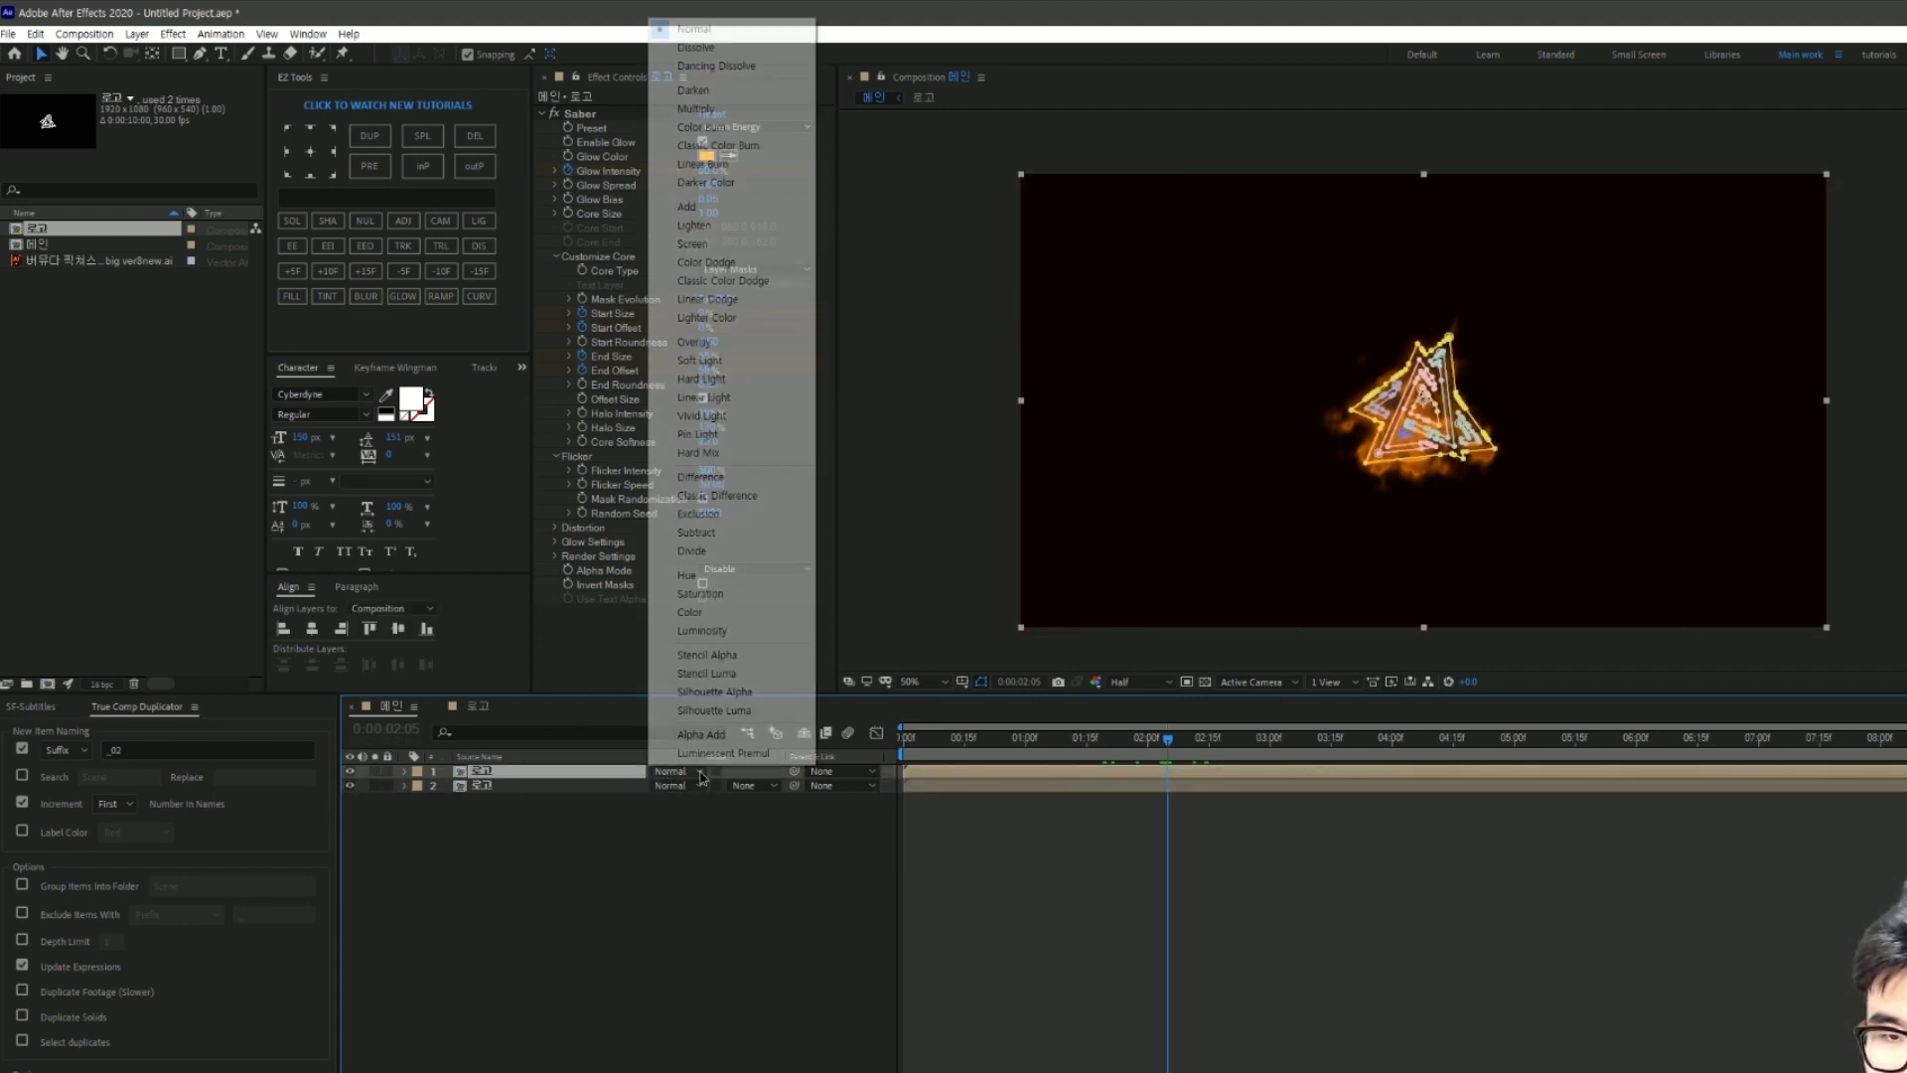
click(742, 206)
mouse_move(1172, 737)
mouse_down()
mouse_move(981, 766)
mouse_move(1144, 788)
mouse_up()
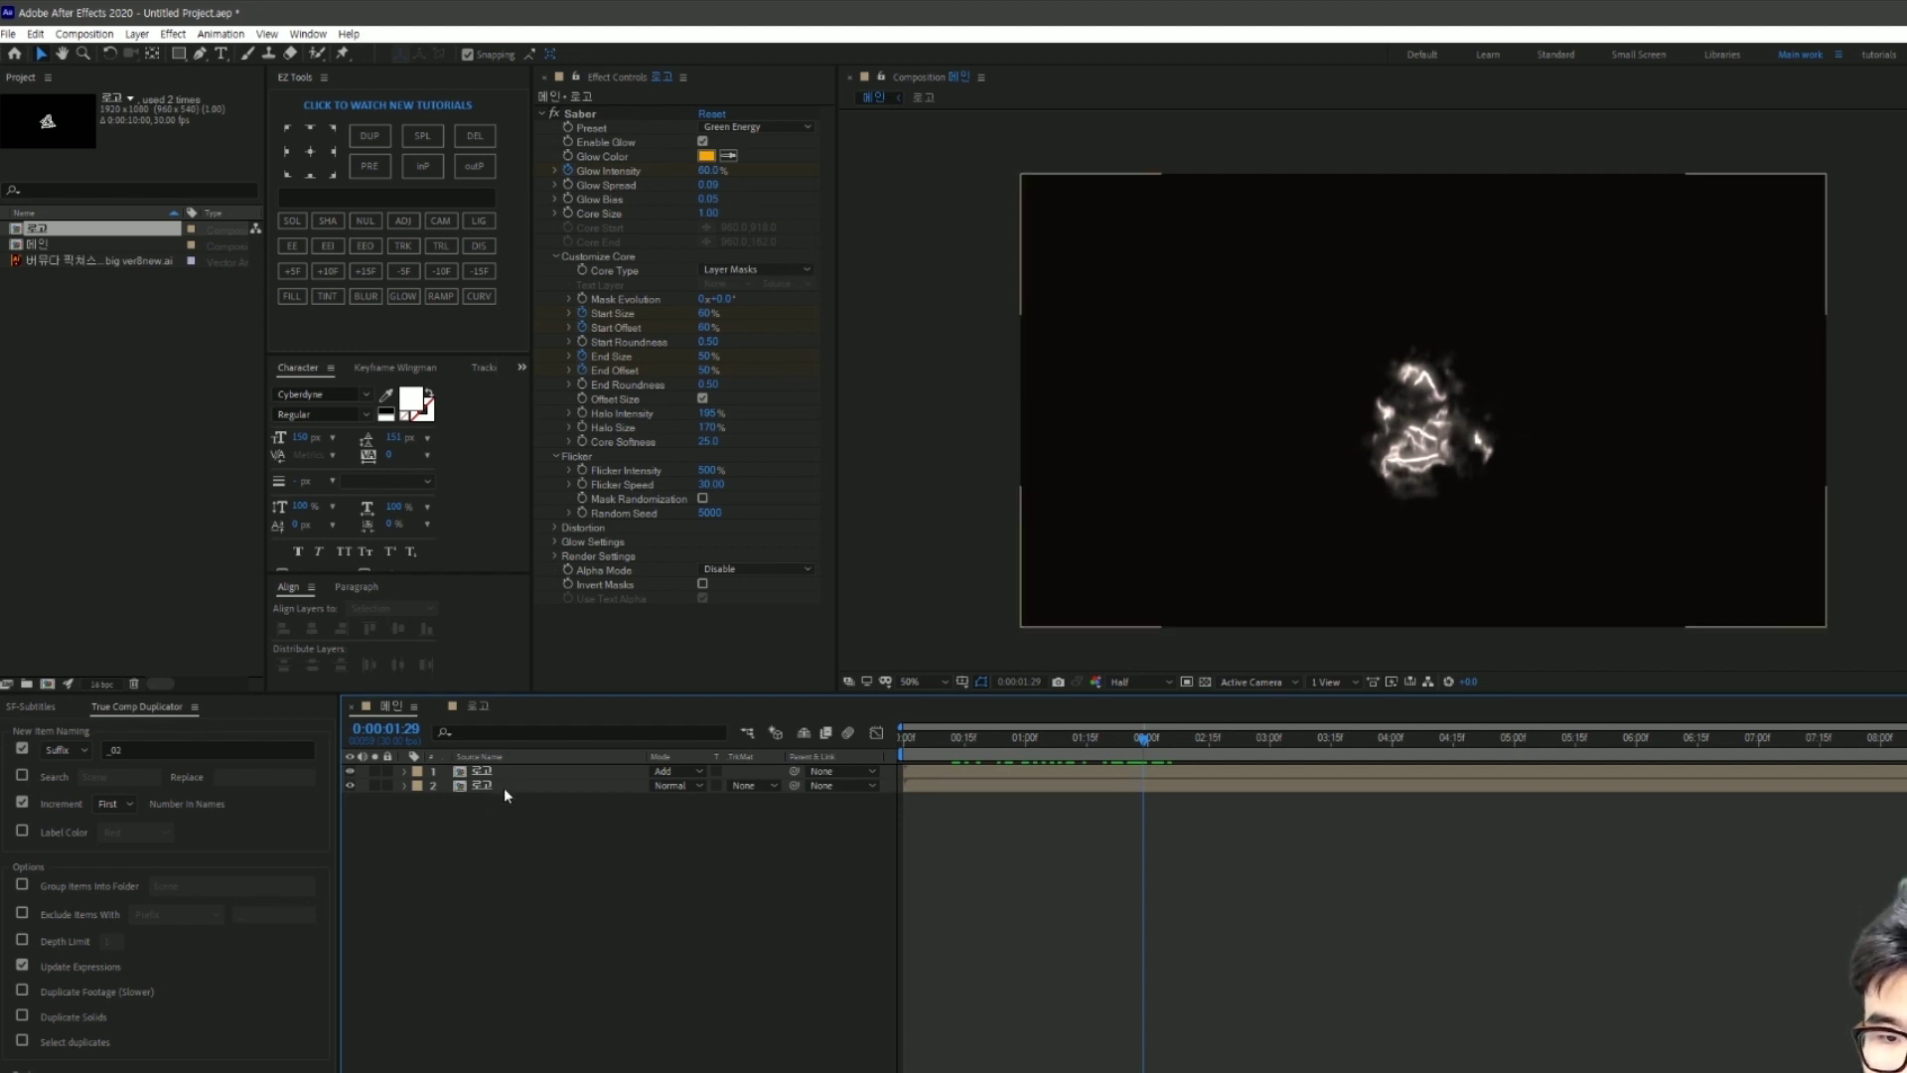
click(534, 770)
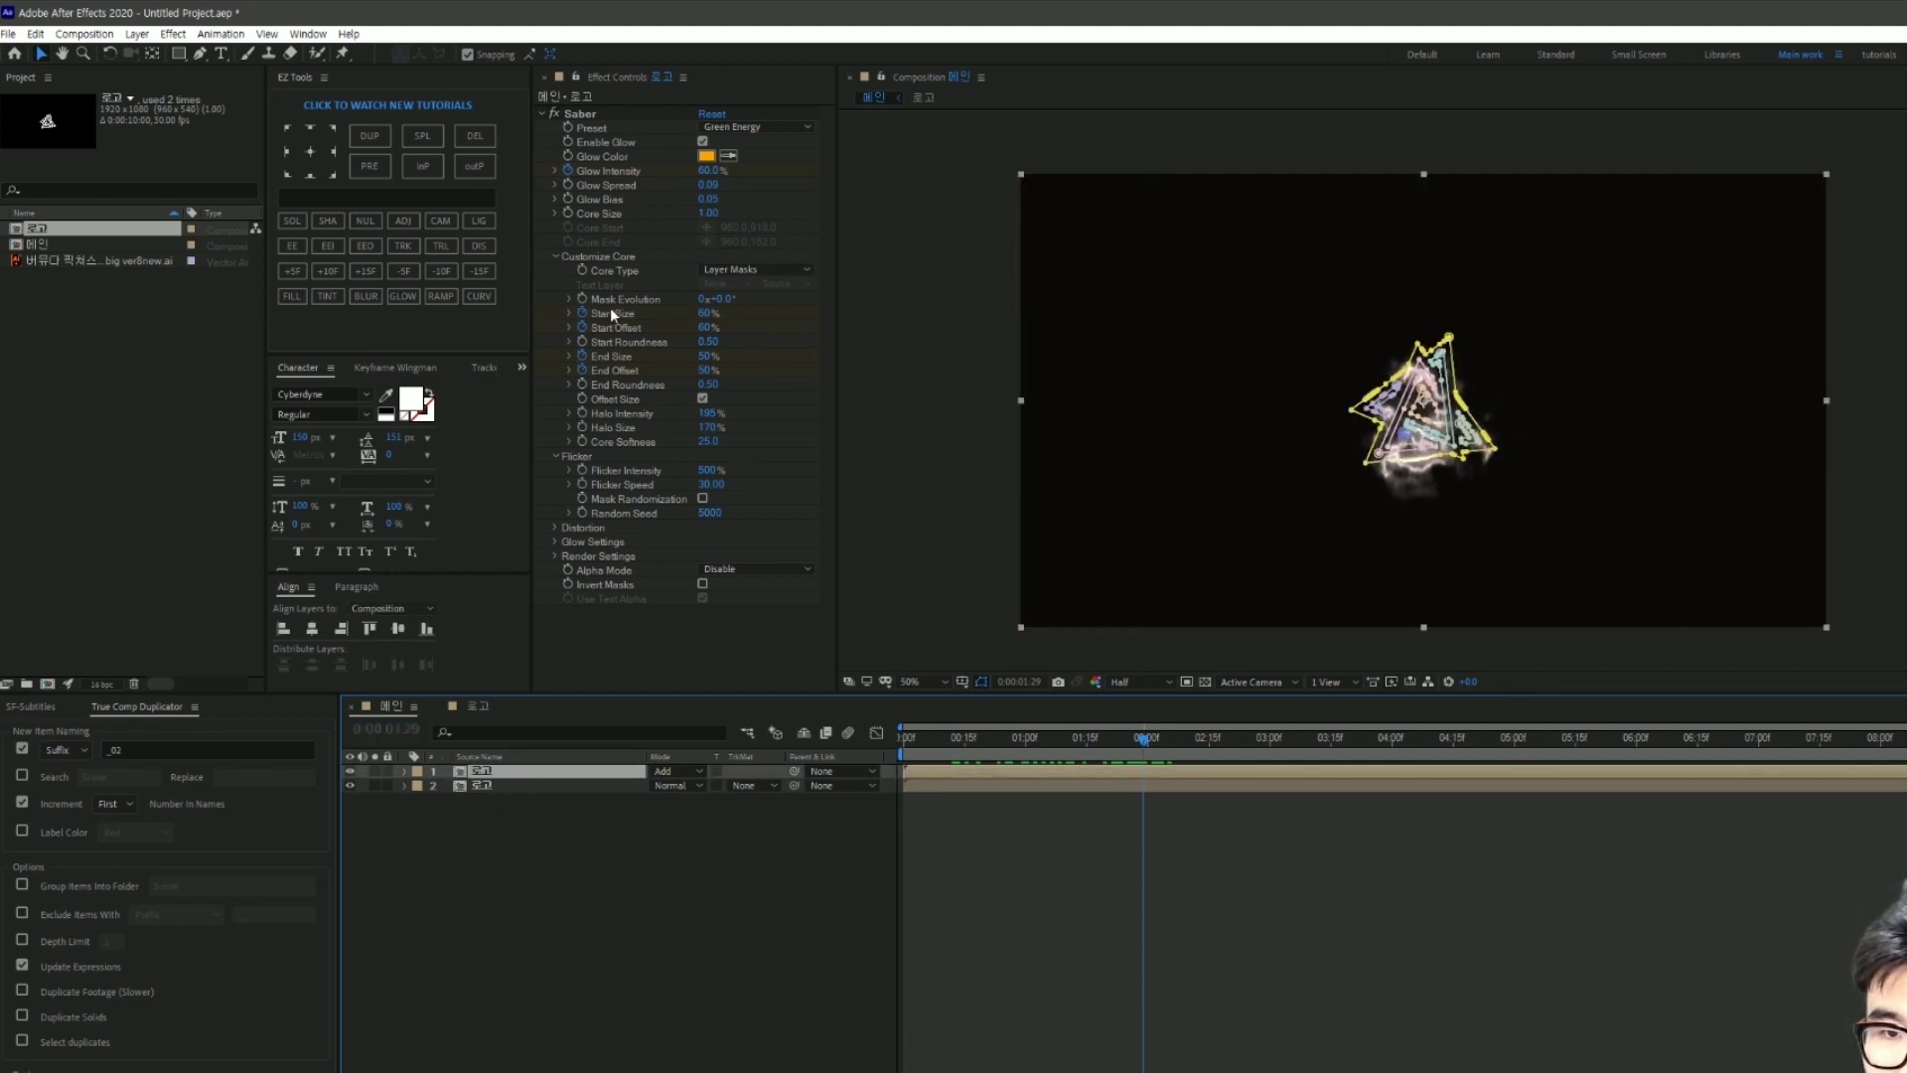
Step: Set Saber Mask Evolution to 180°, preview, and select both 로고 layers
click(725, 298)
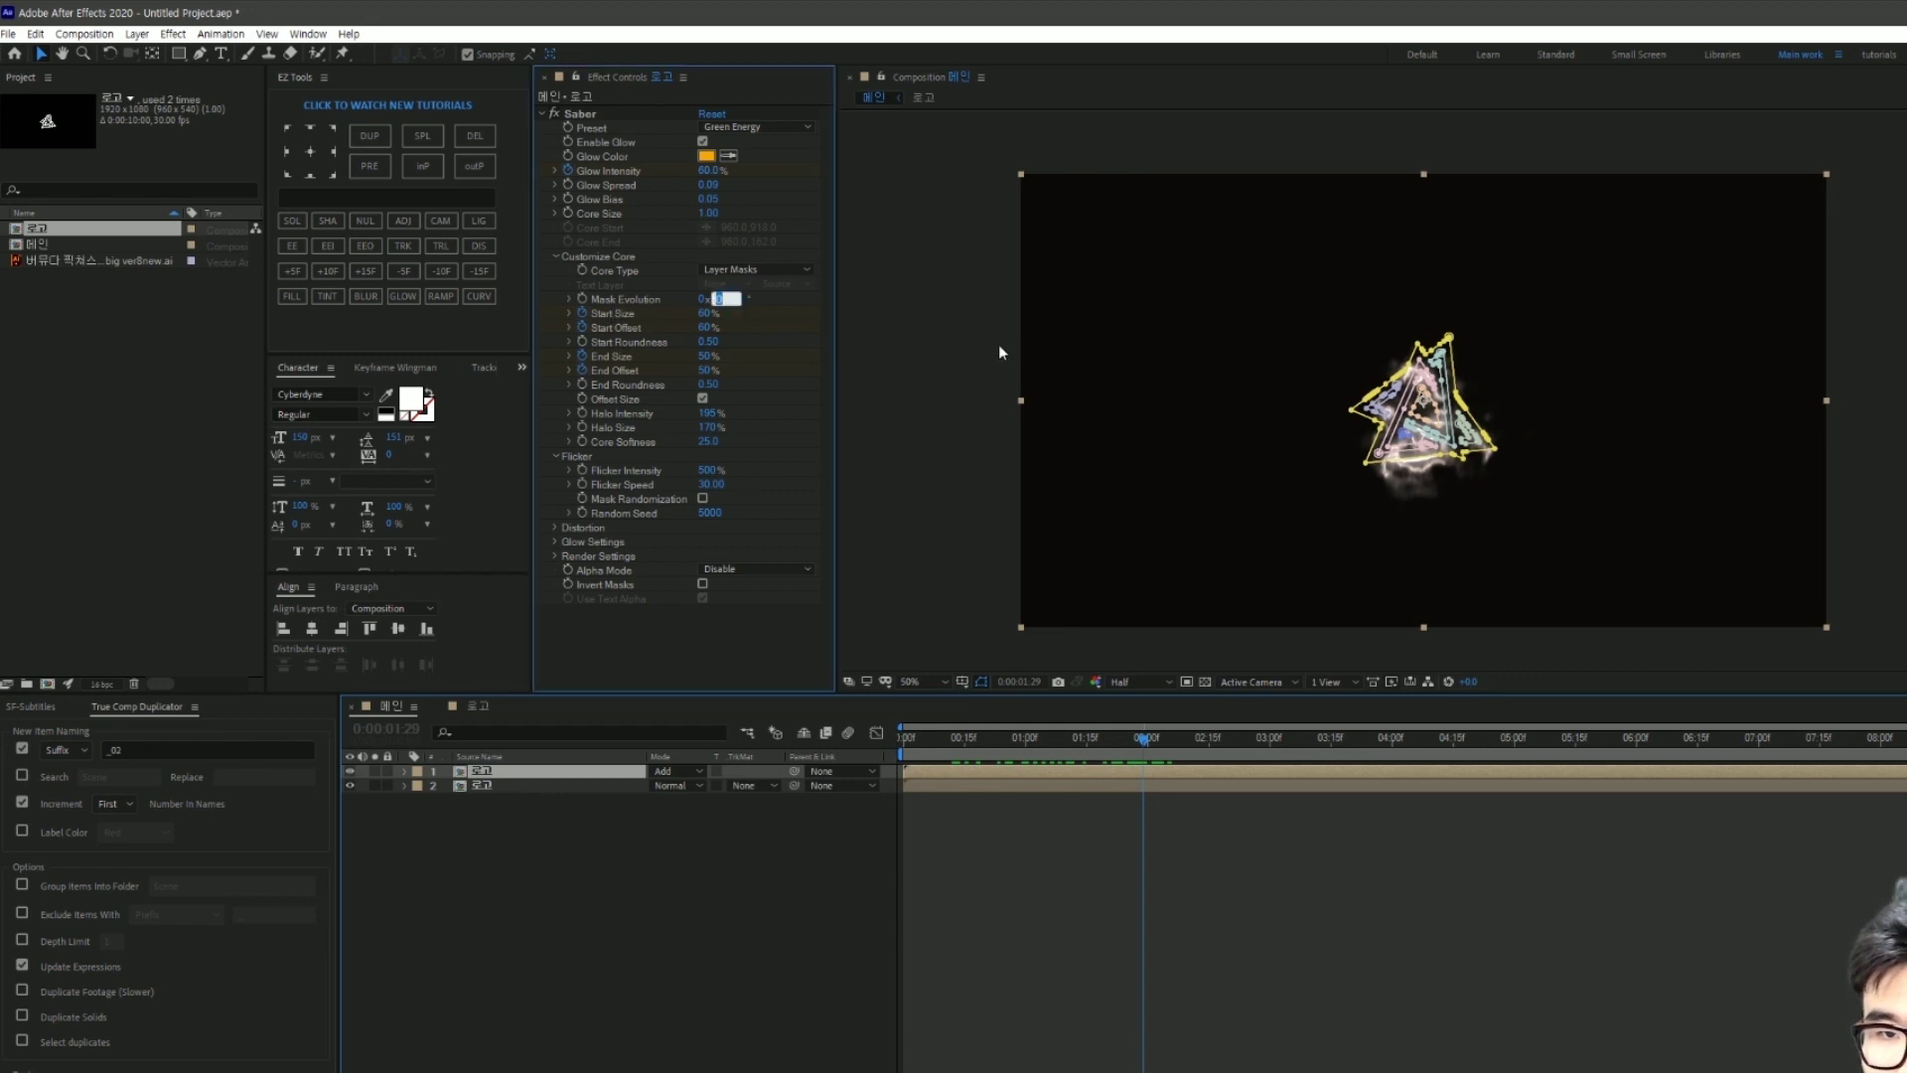
text(180)
click(1055, 345)
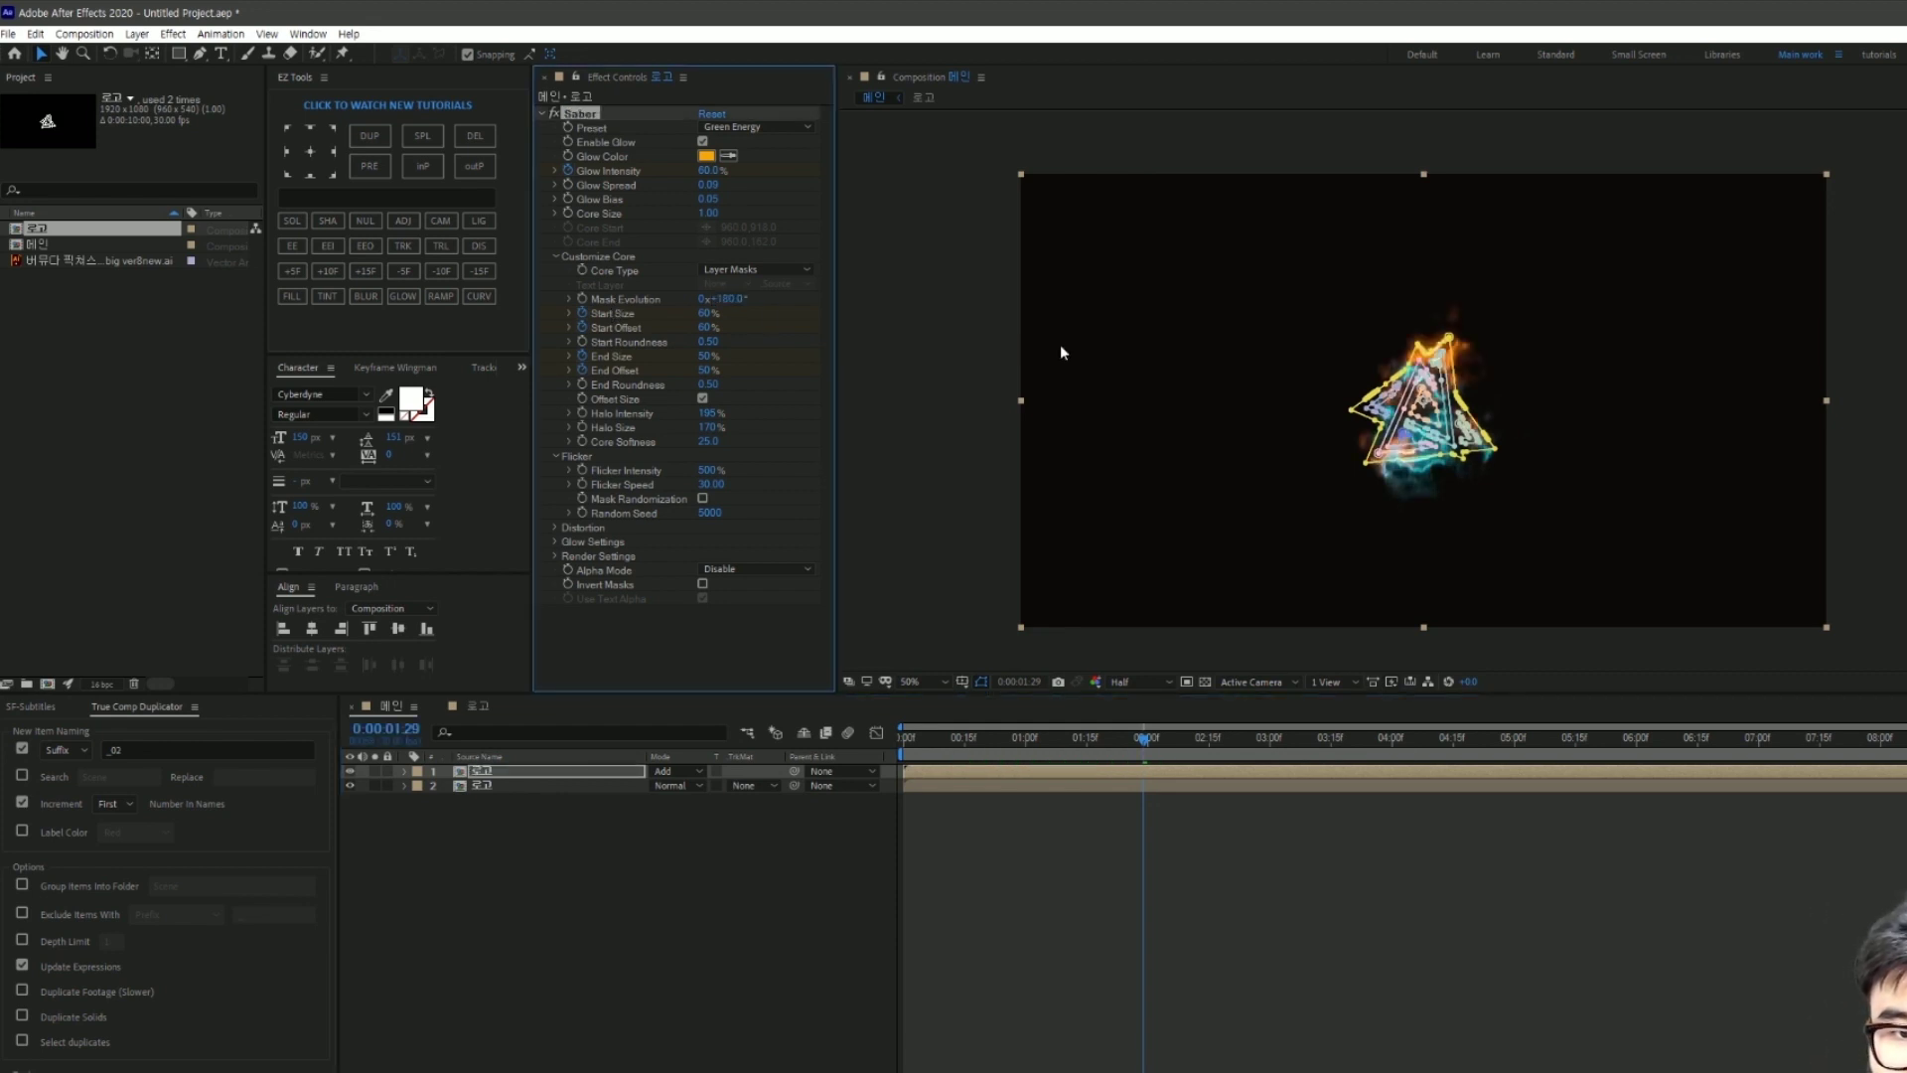
key(space)
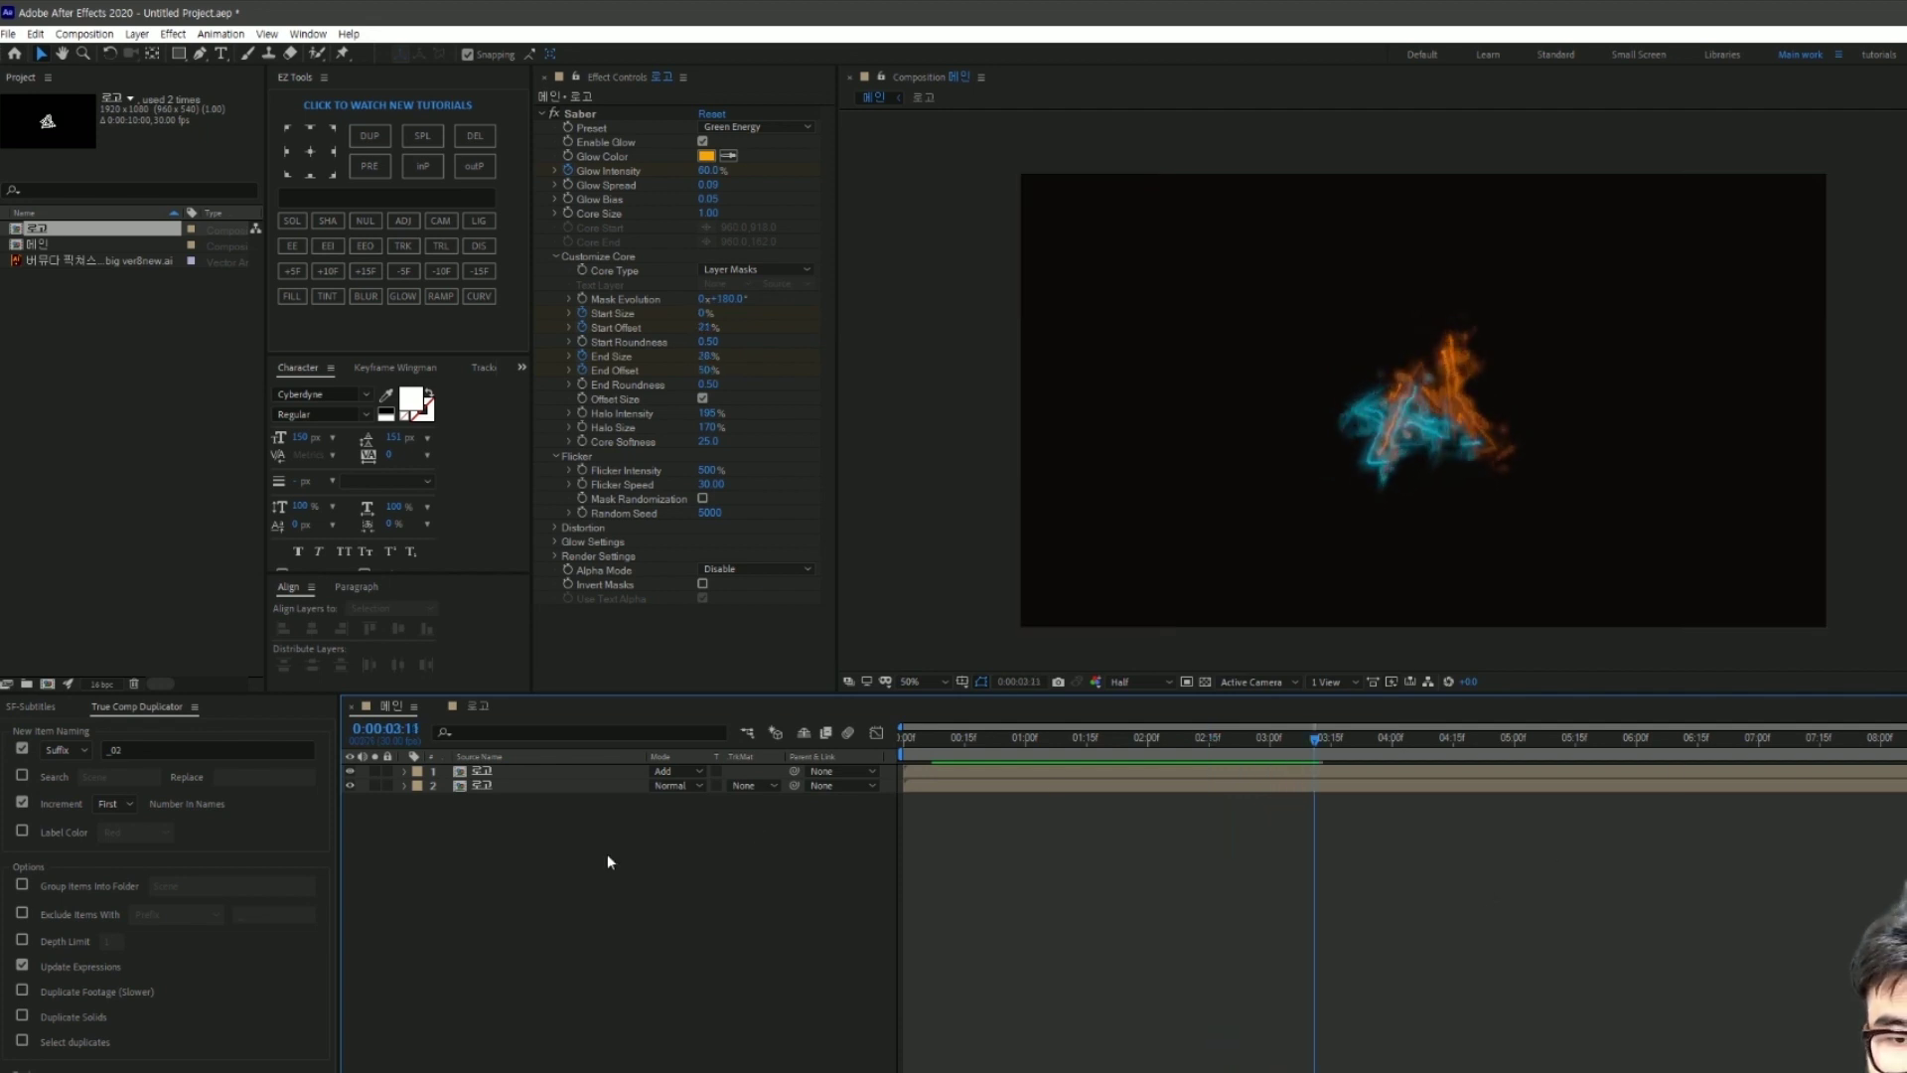
drag(579, 871, 471, 768)
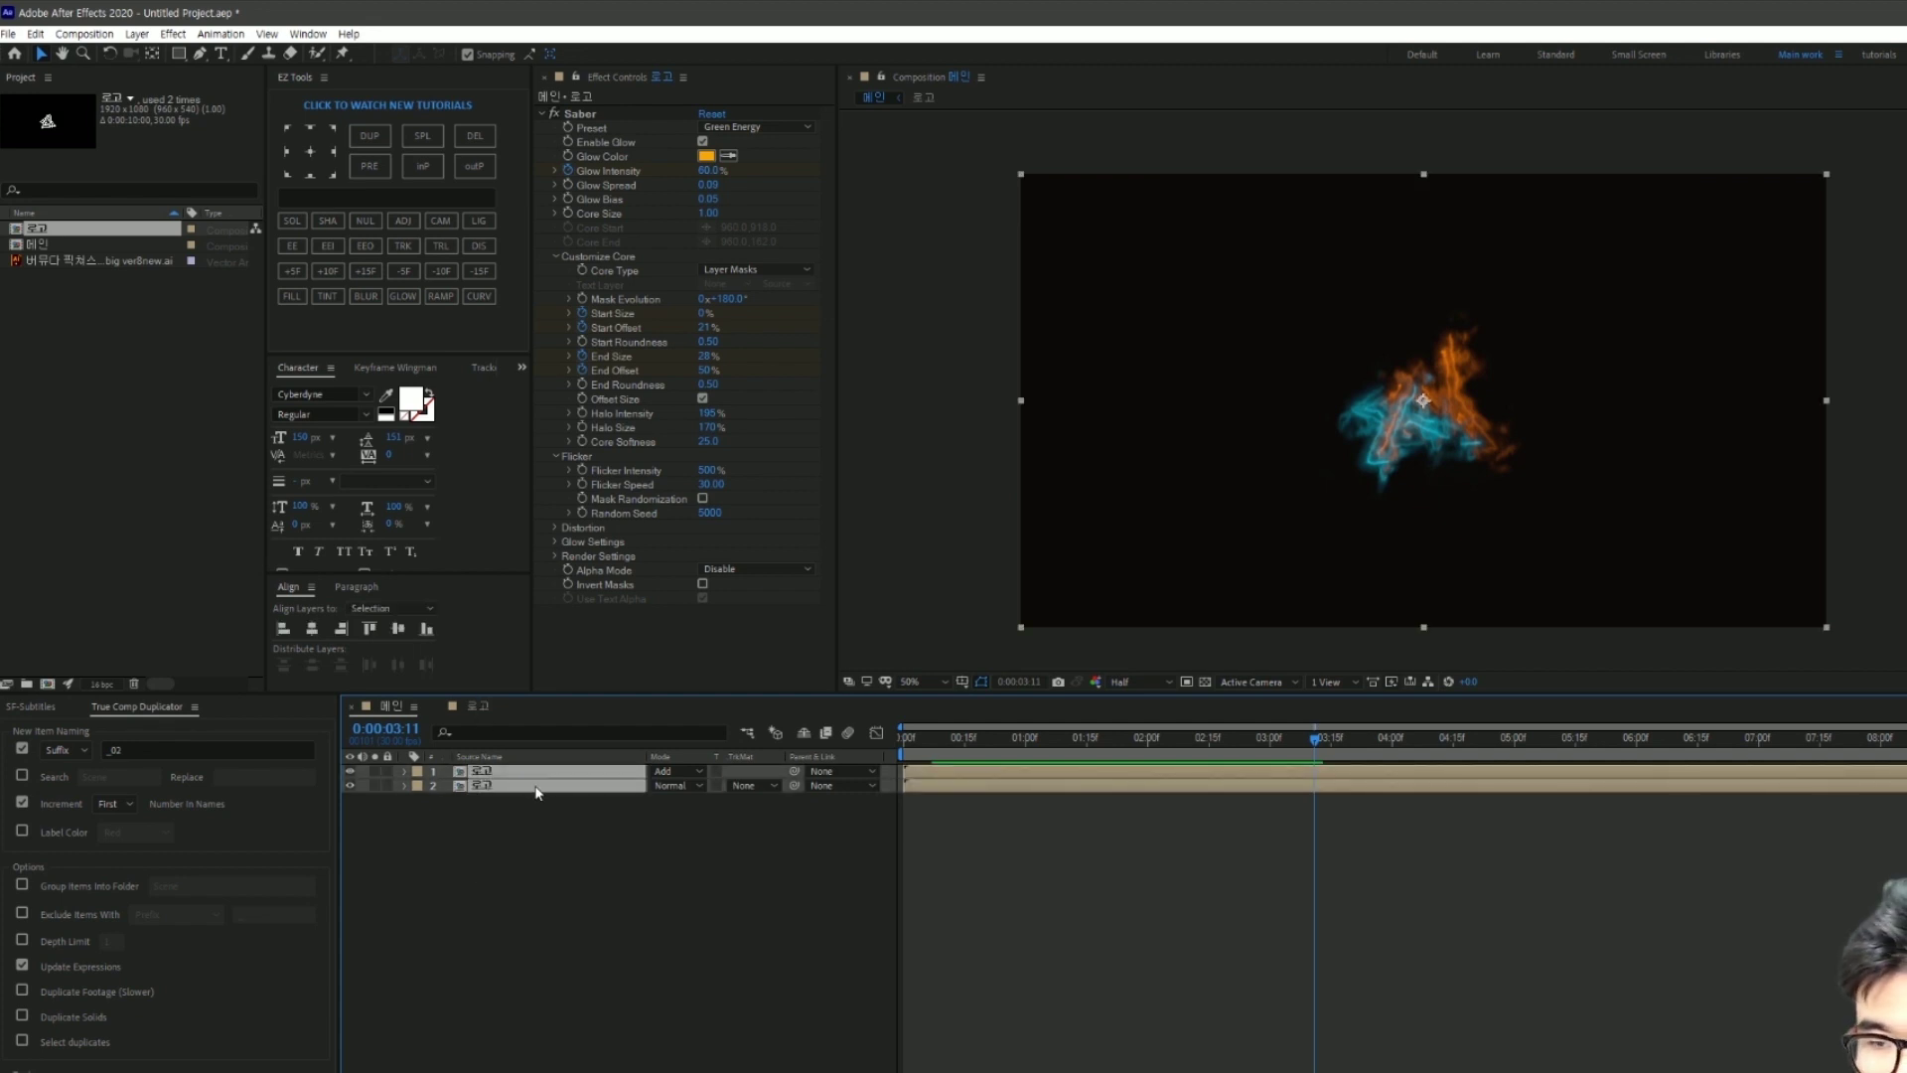
Step: Pre-compose the selected 로고 layers as '세이버' with Move all attributes into the new composition
right_click(538, 793)
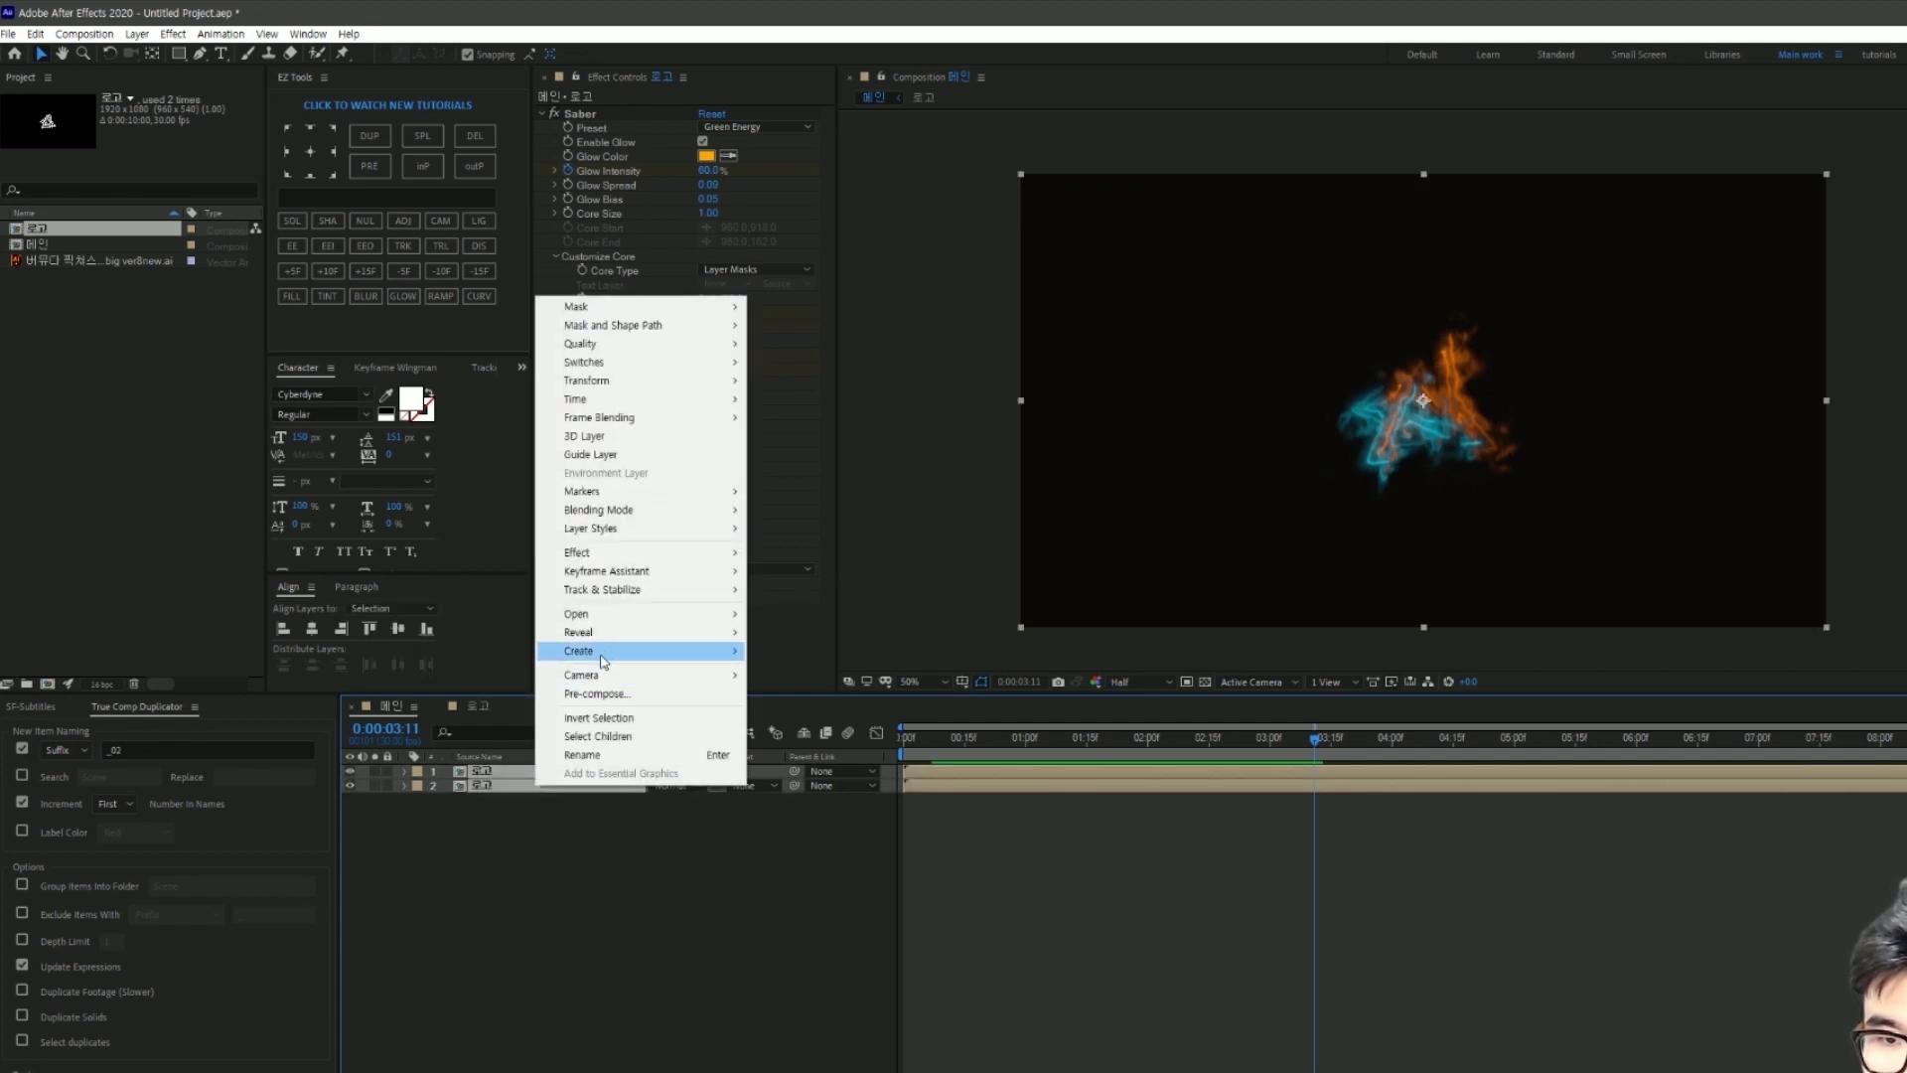
click(600, 689)
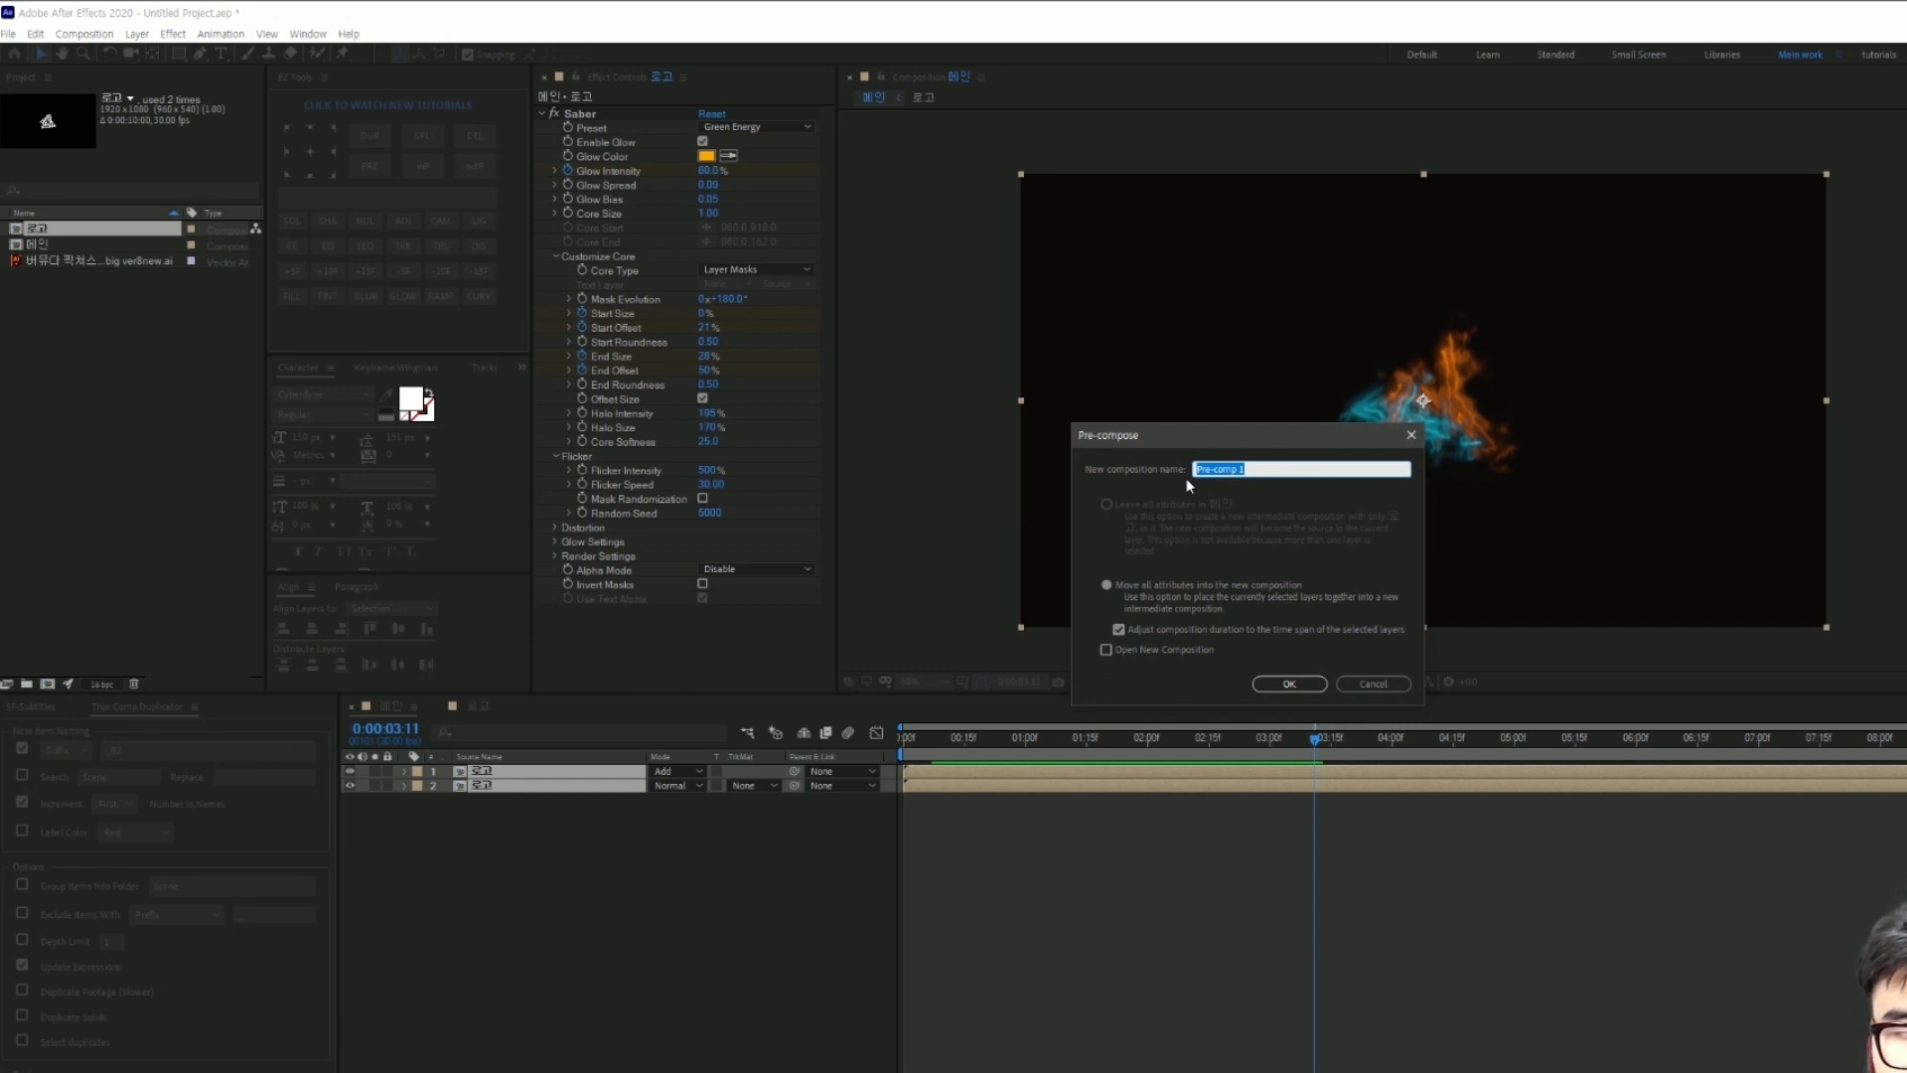
text(세이버)
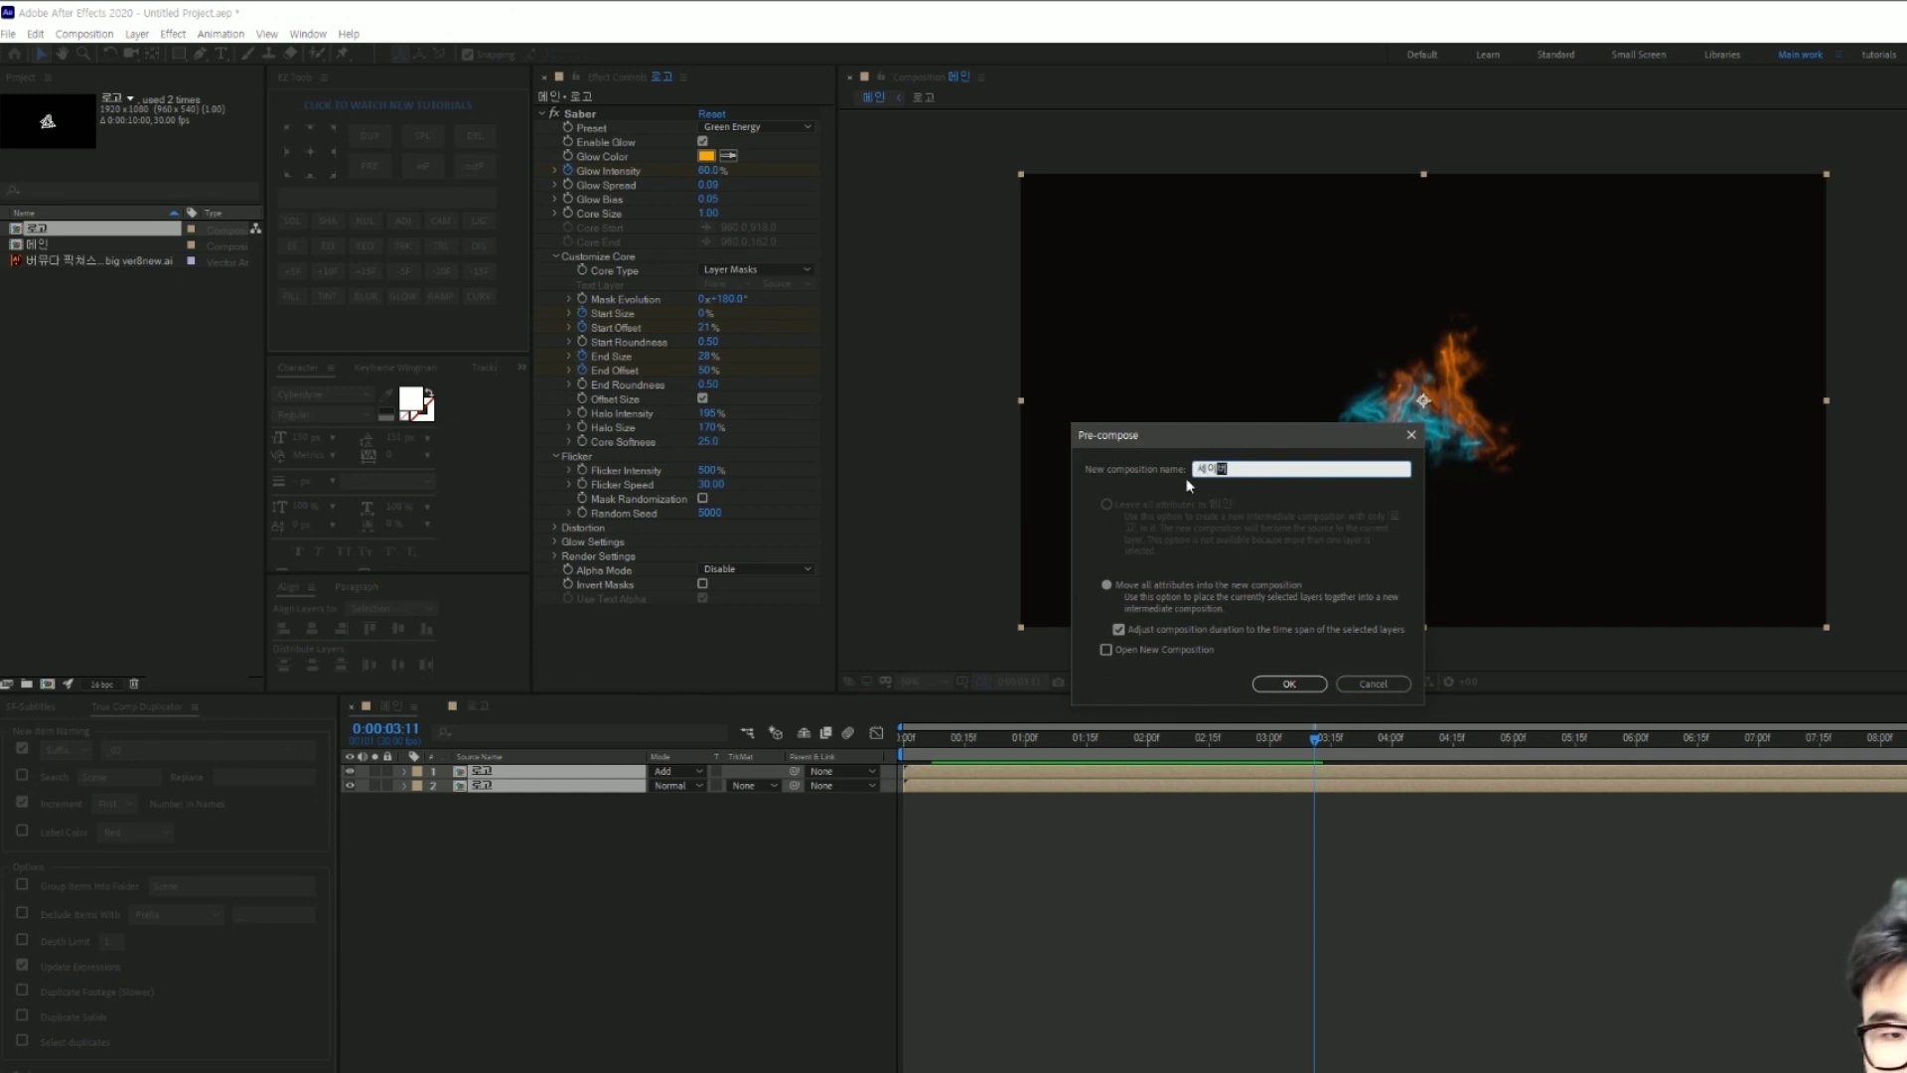
click(1152, 587)
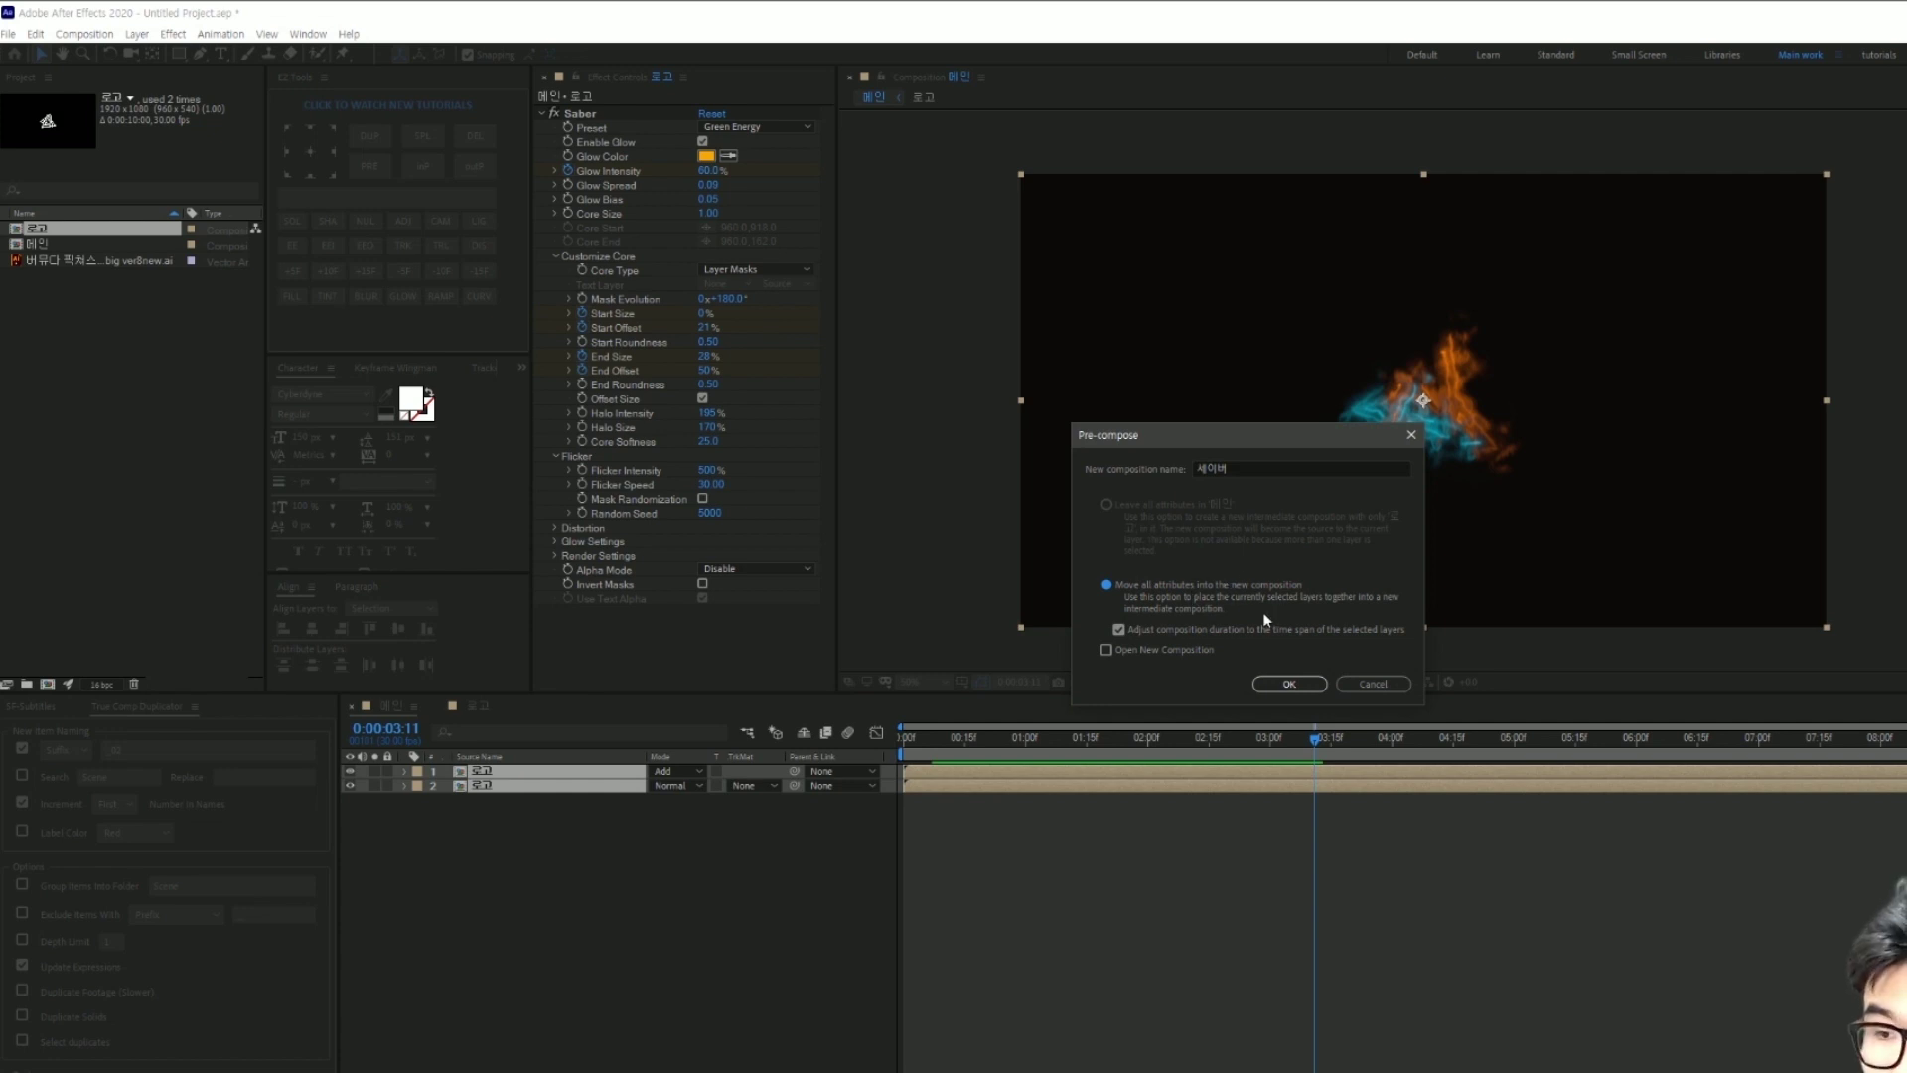
click(1288, 684)
Step: Trim the 세이버 layer's in-point to frame 1 with Alt+[ and play it back
click(724, 860)
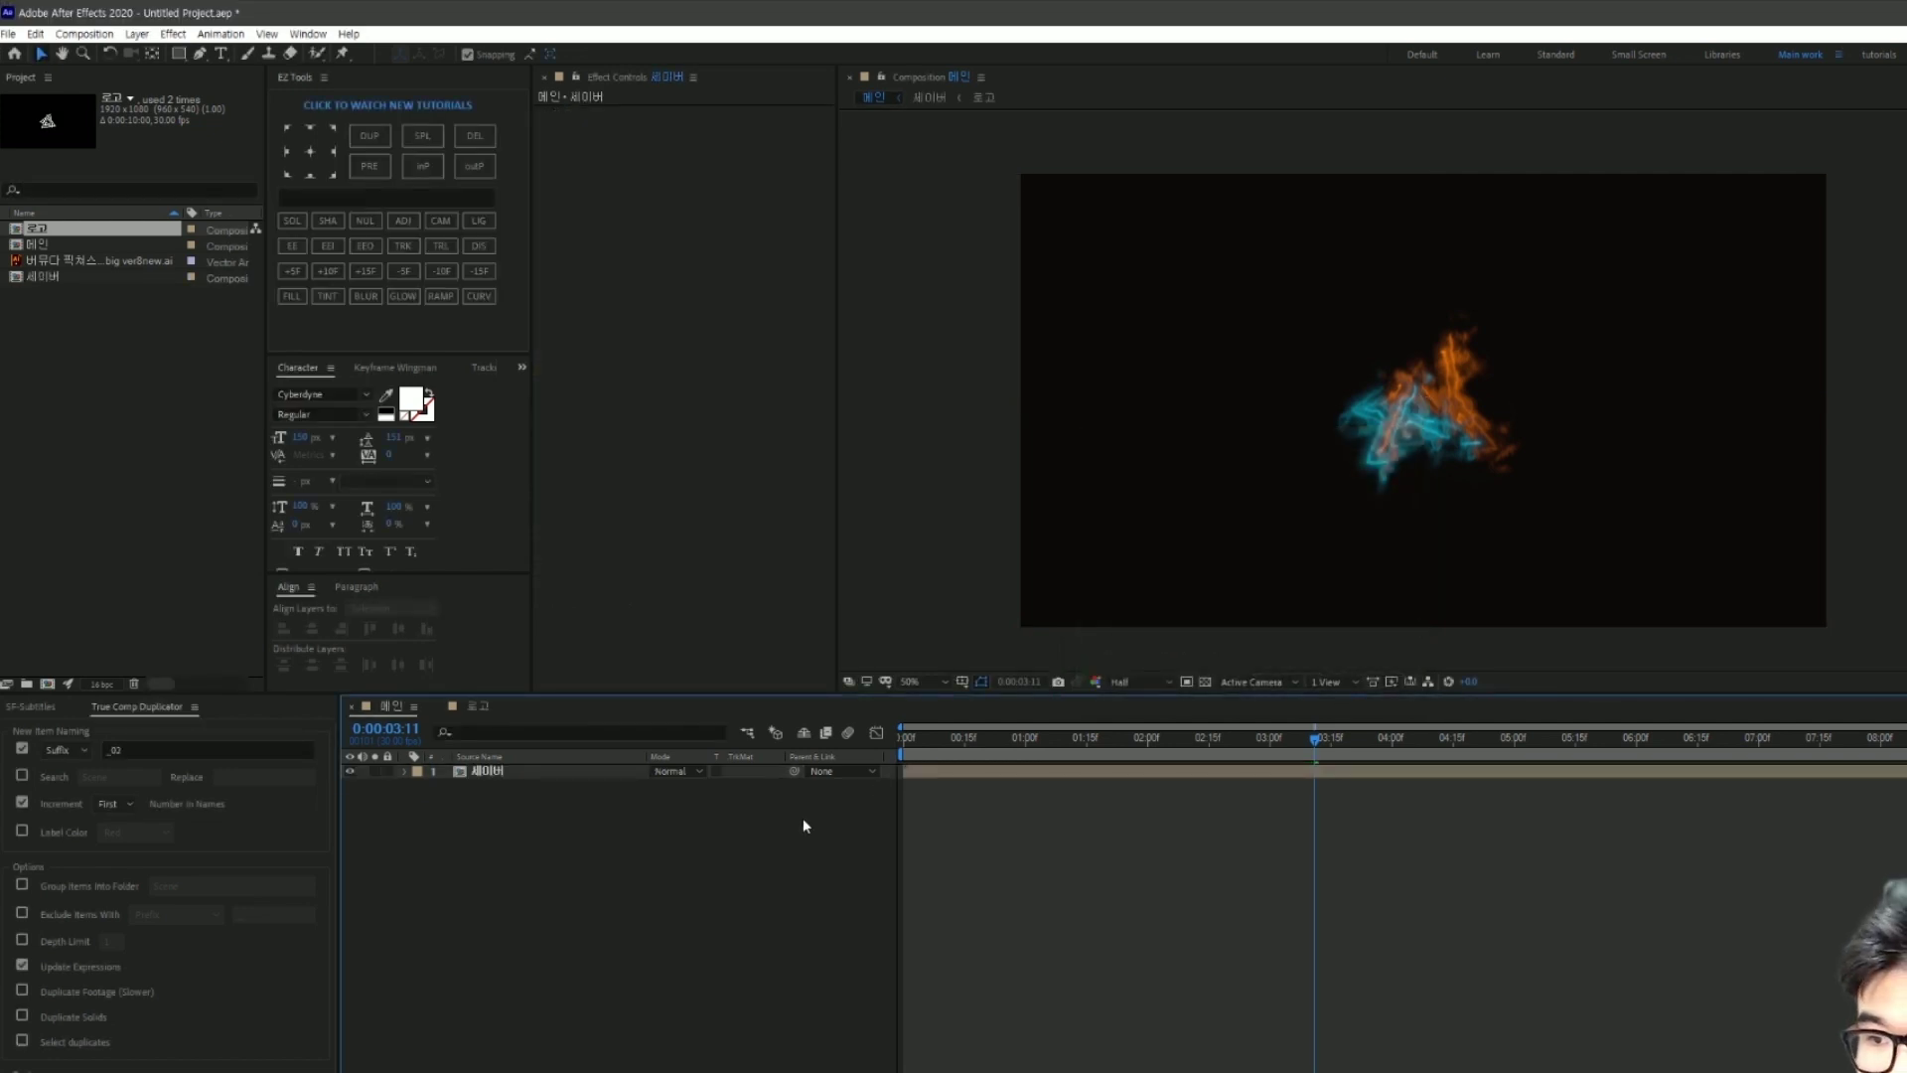
drag(1317, 743, 897, 820)
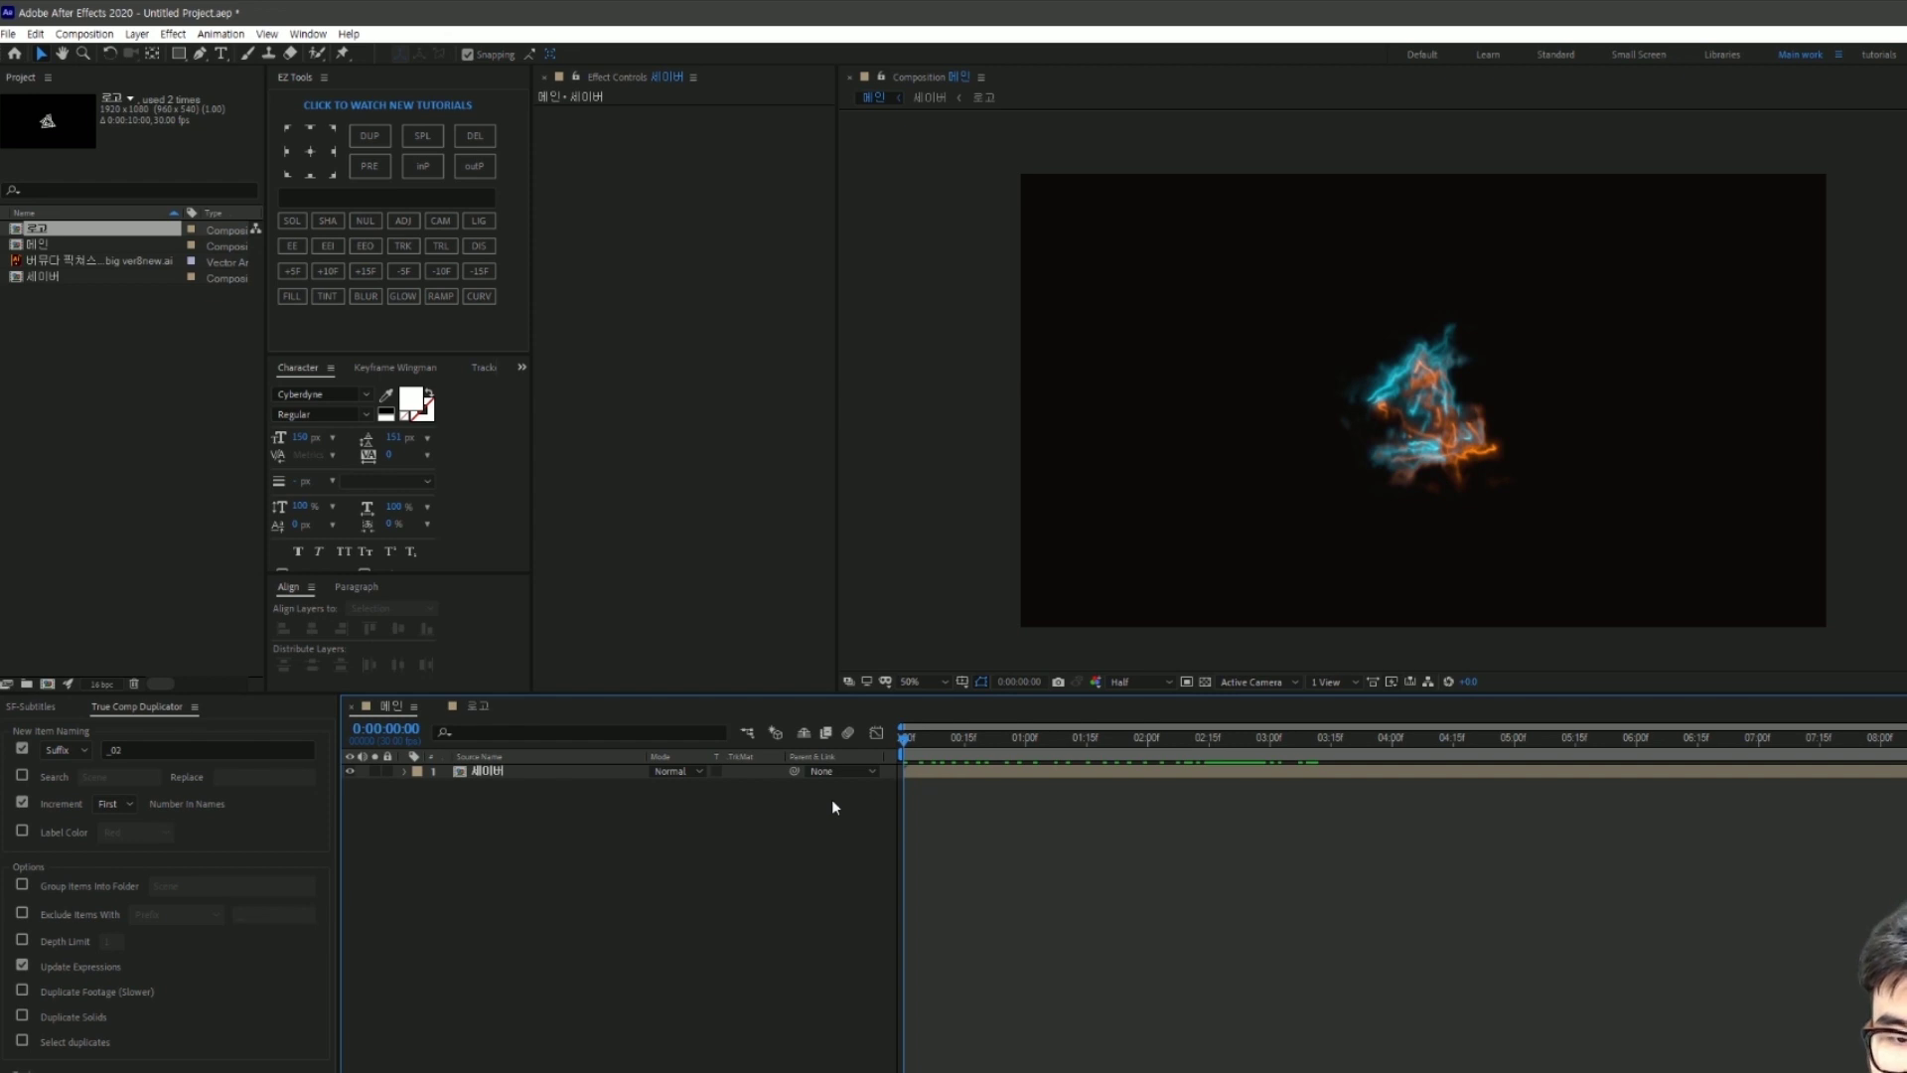
key(Page_Down)
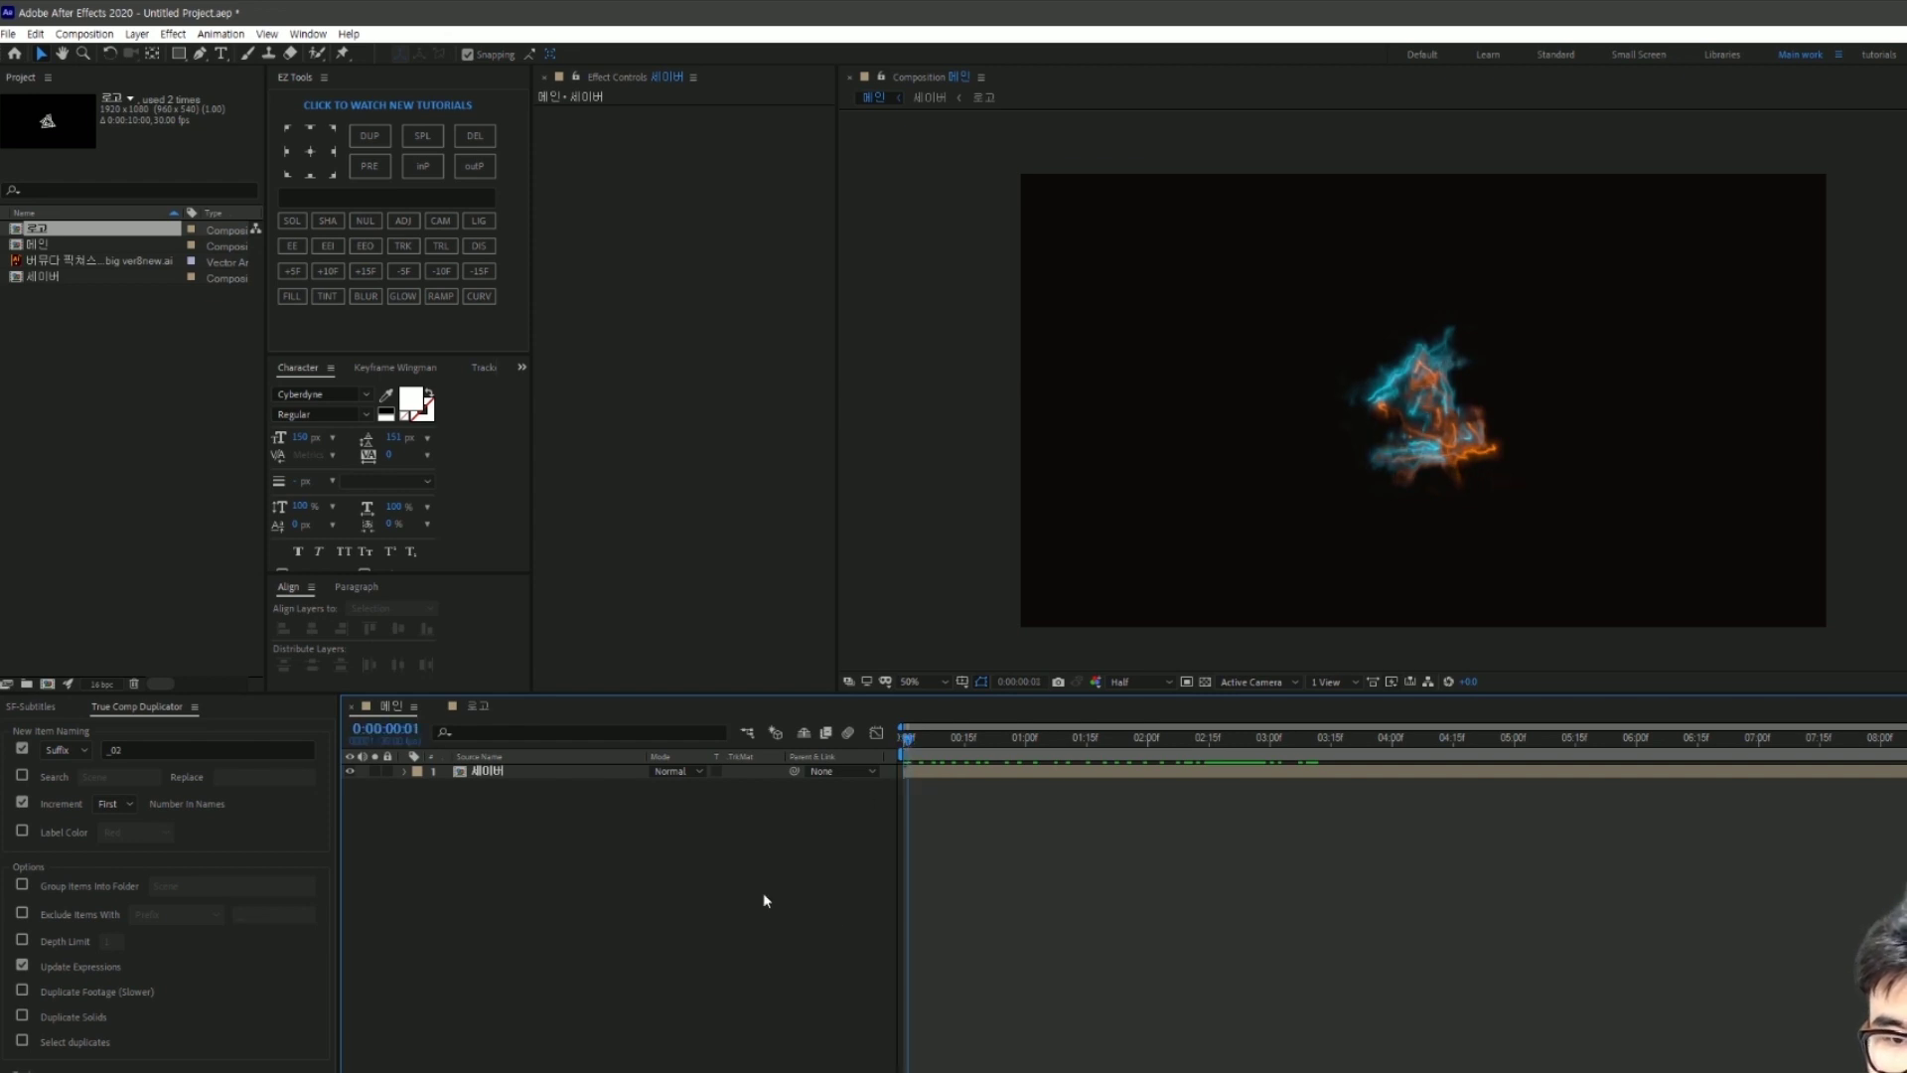
click(960, 774)
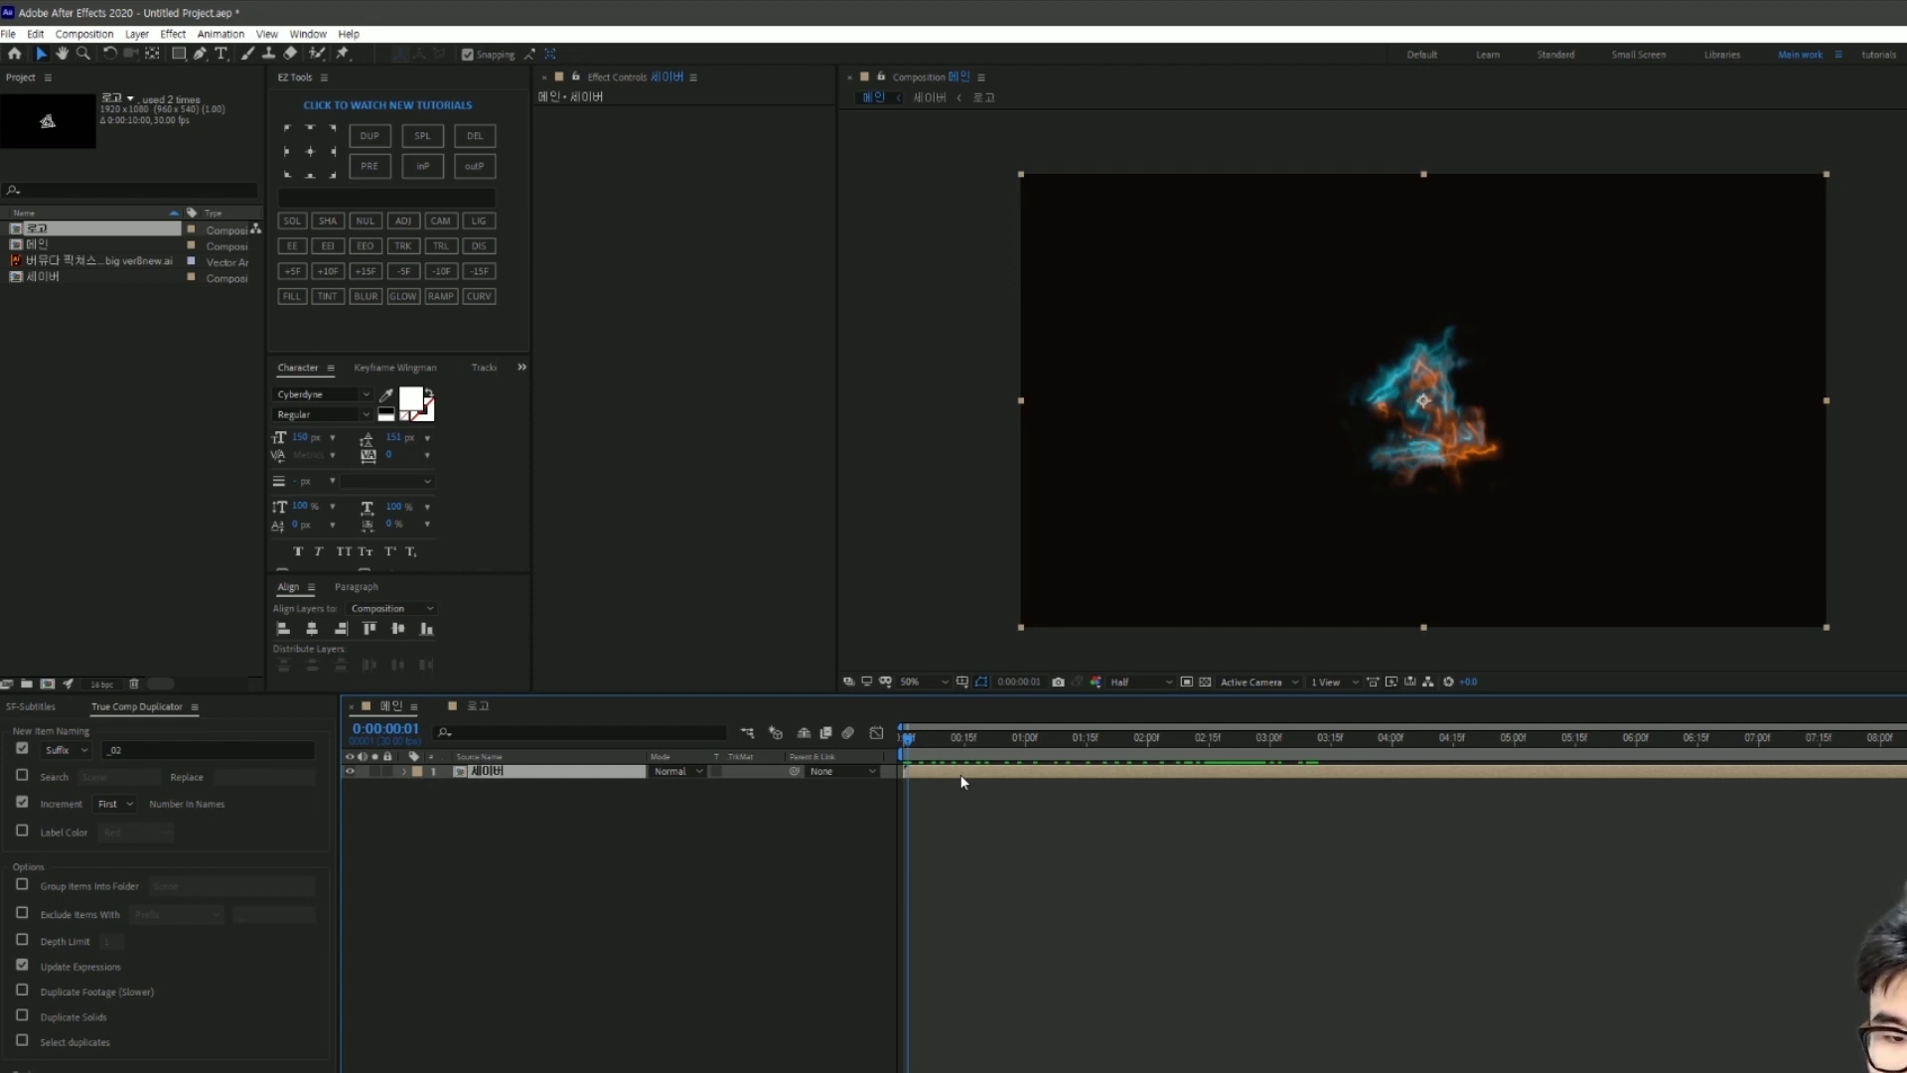
key(alt+bracketleft)
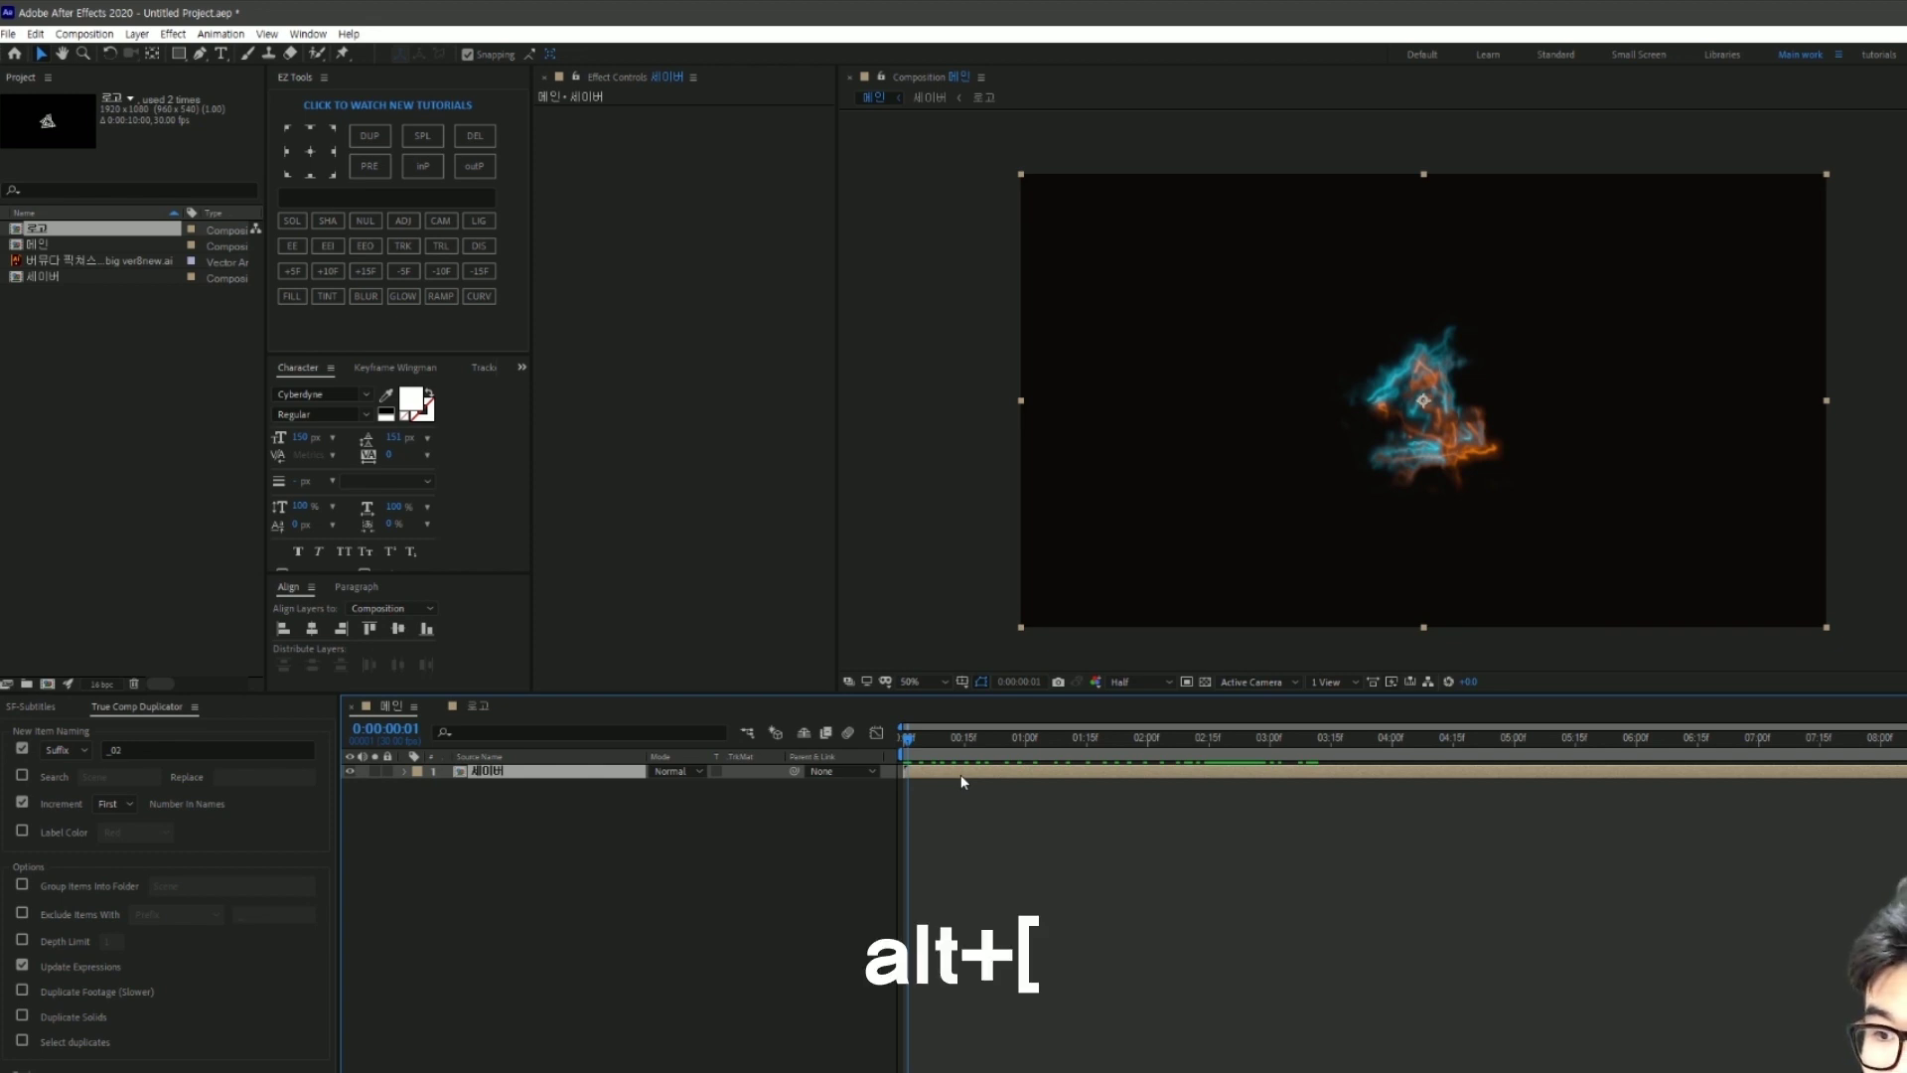
click(949, 818)
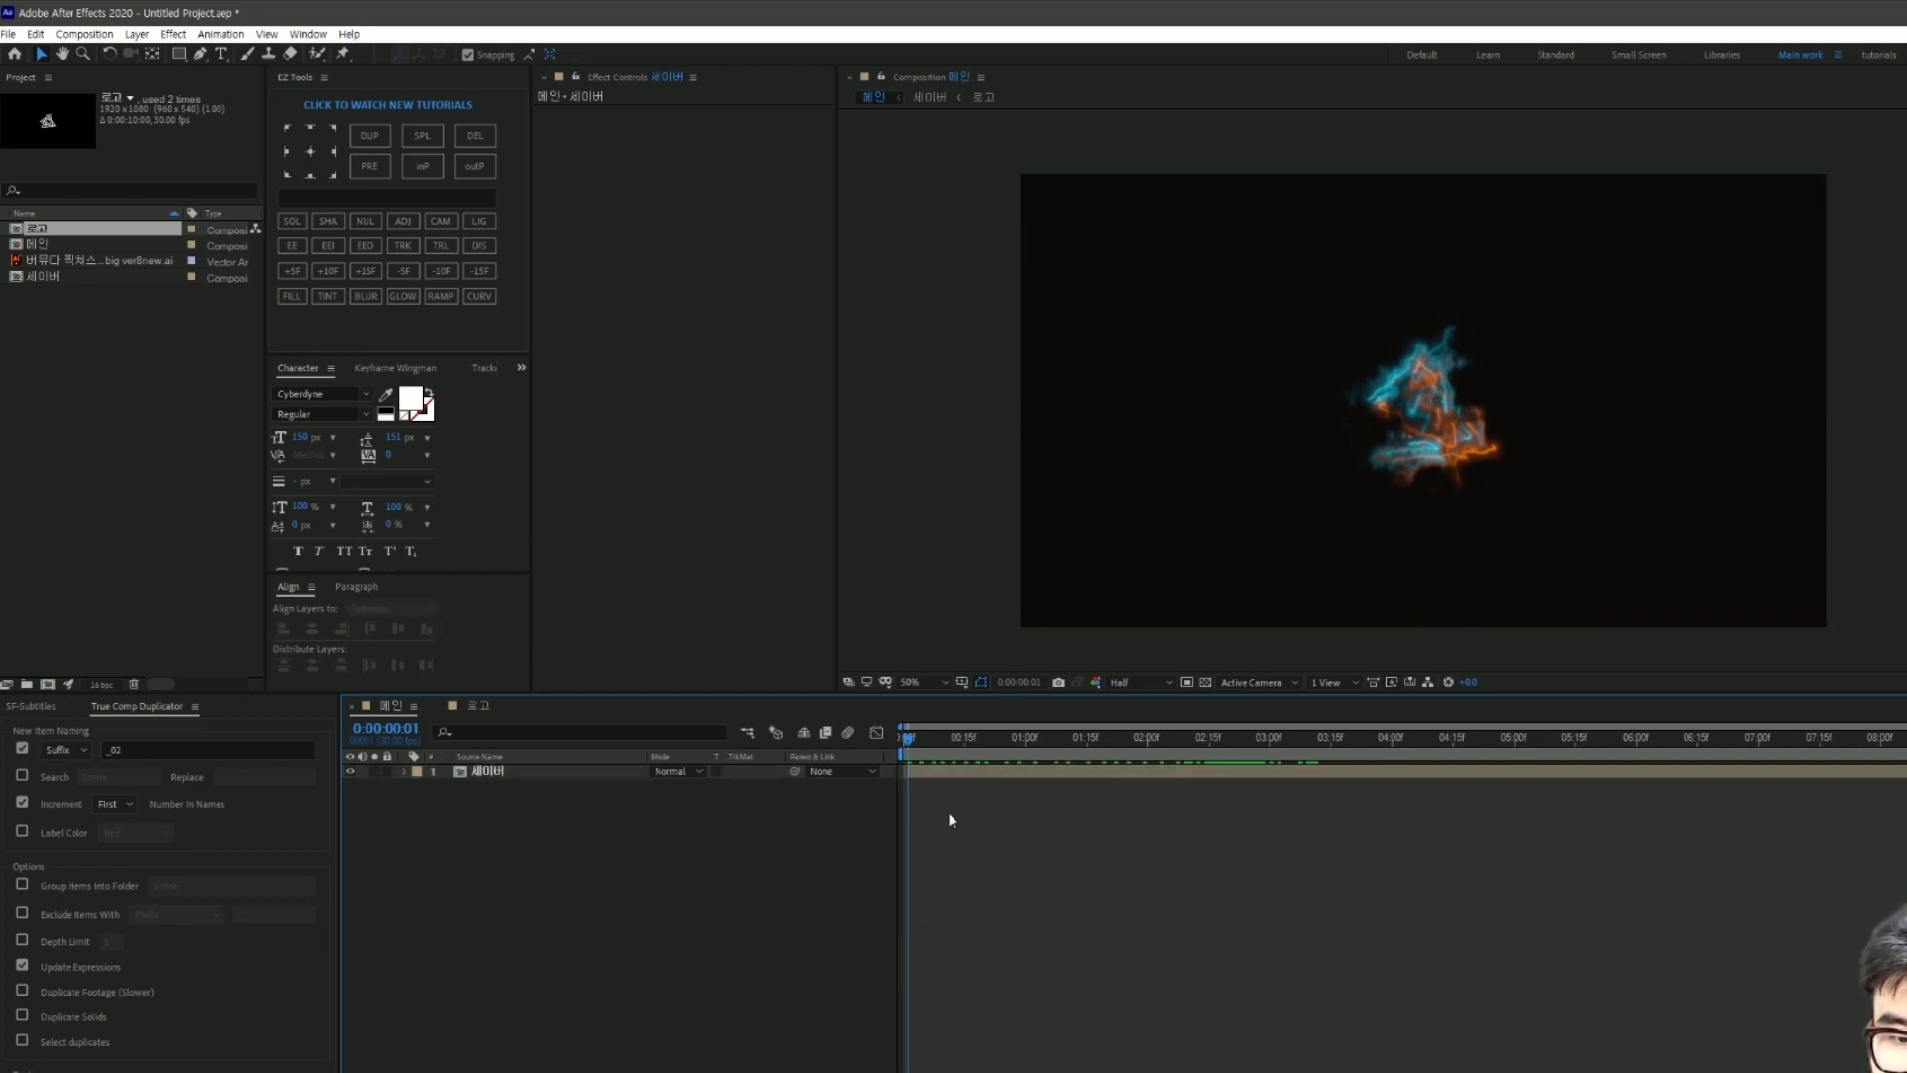
key(space)
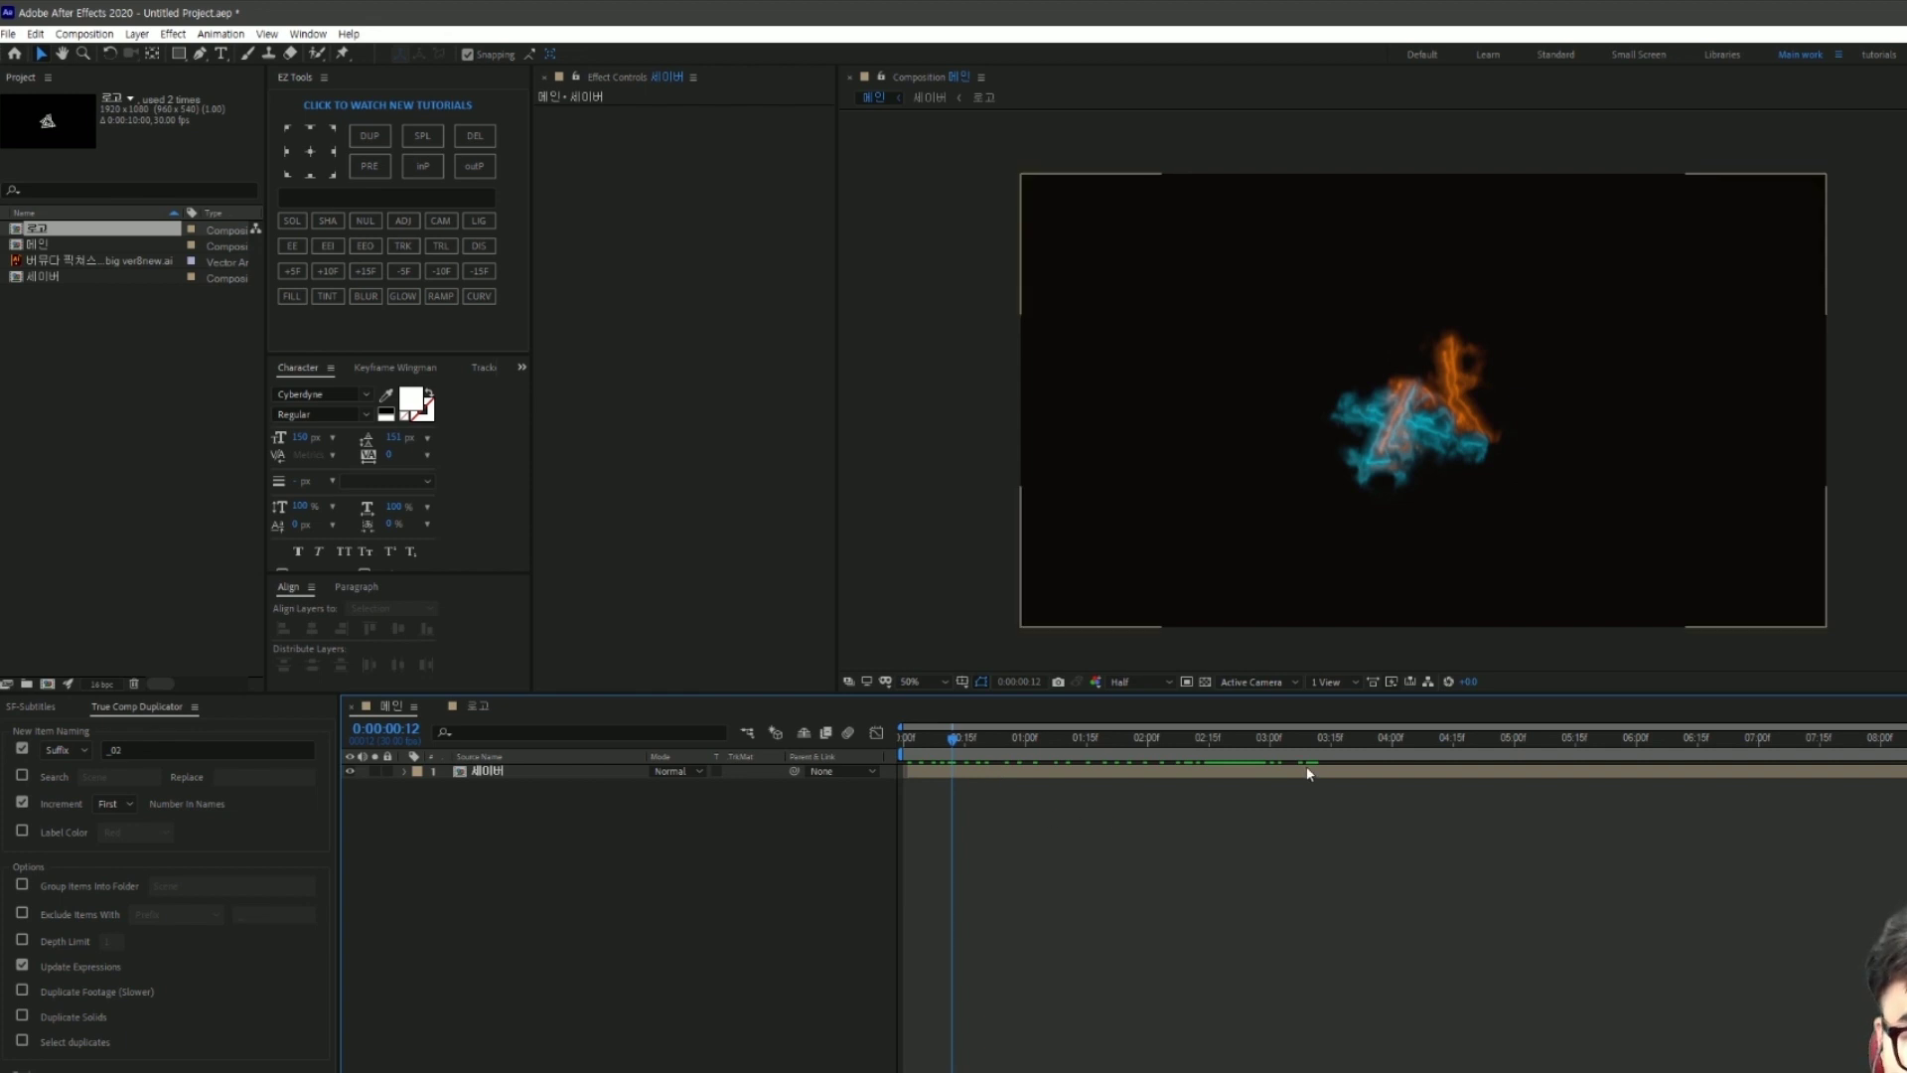
drag(953, 742, 945, 755)
Step: Split the 세이버 layer at frame 10 with Ctrl+Shift+D
click(958, 770)
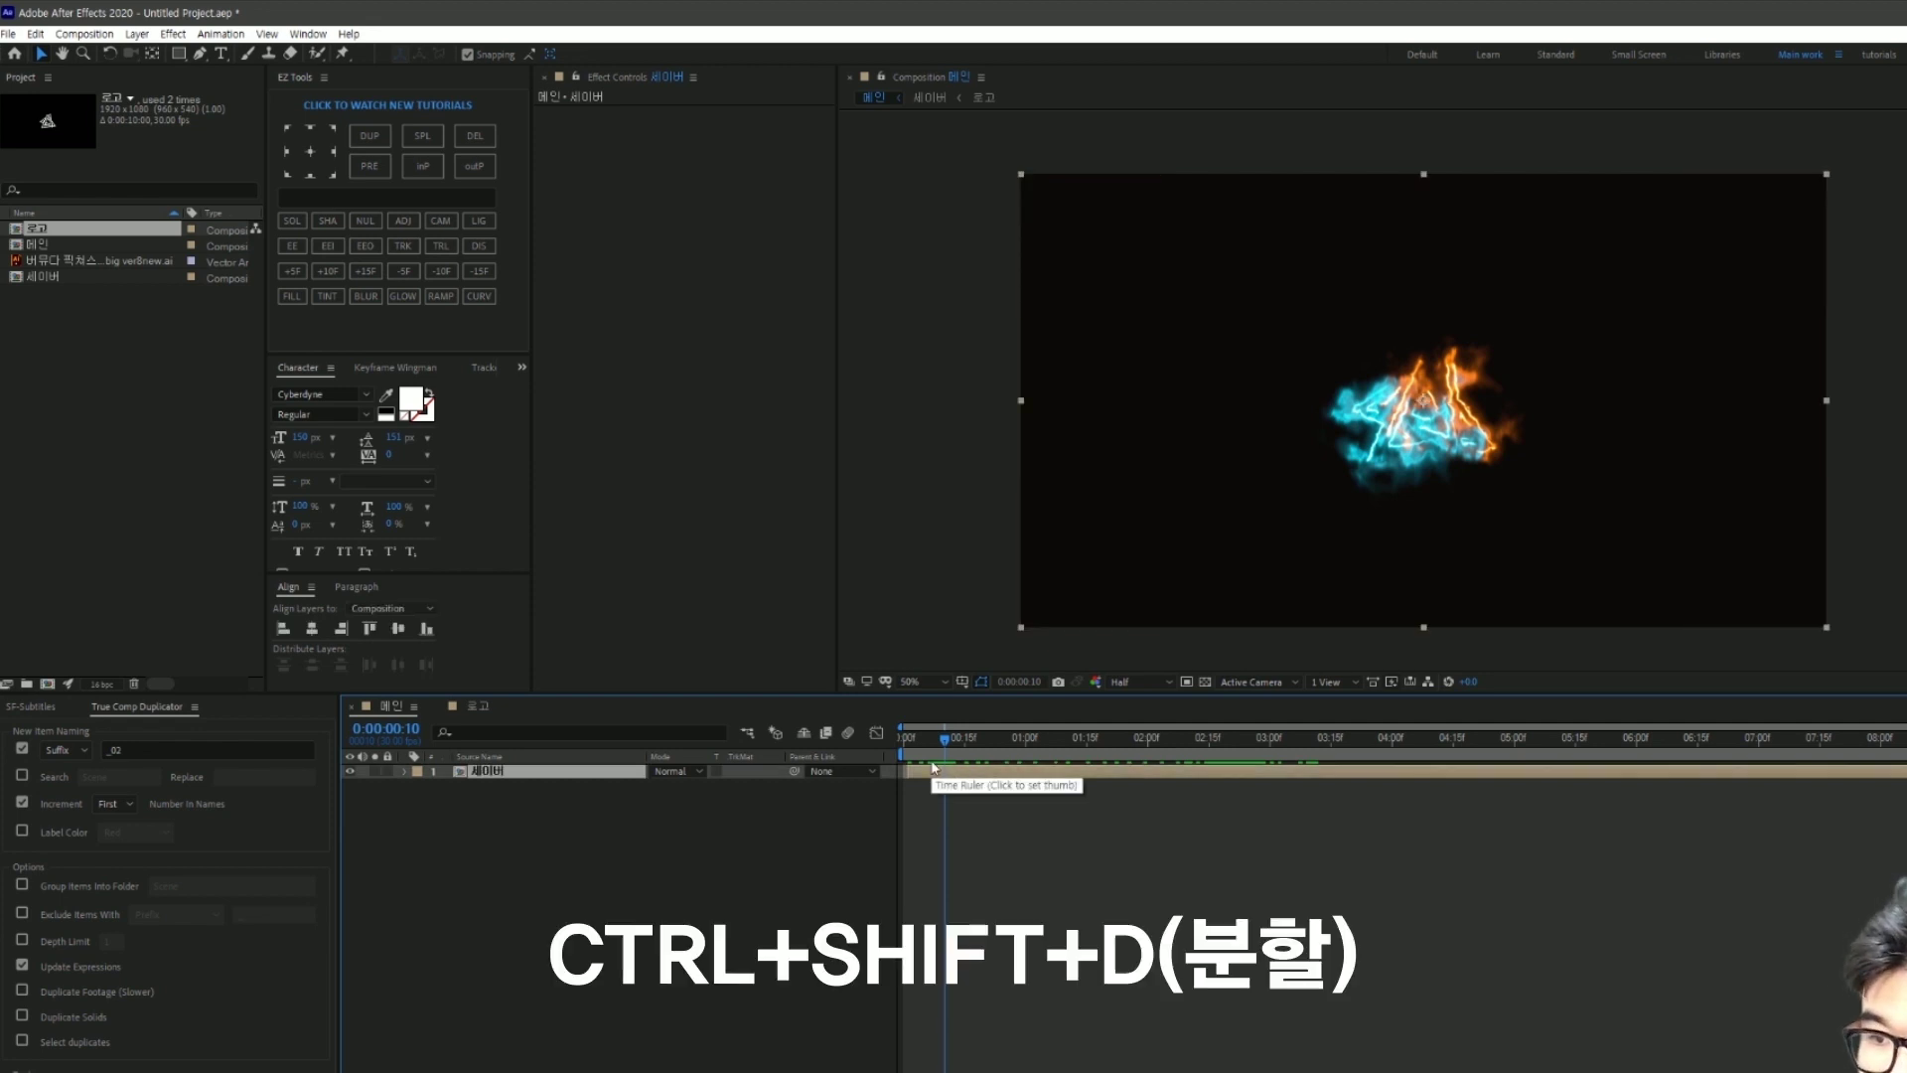
key(ctrl+shift+d)
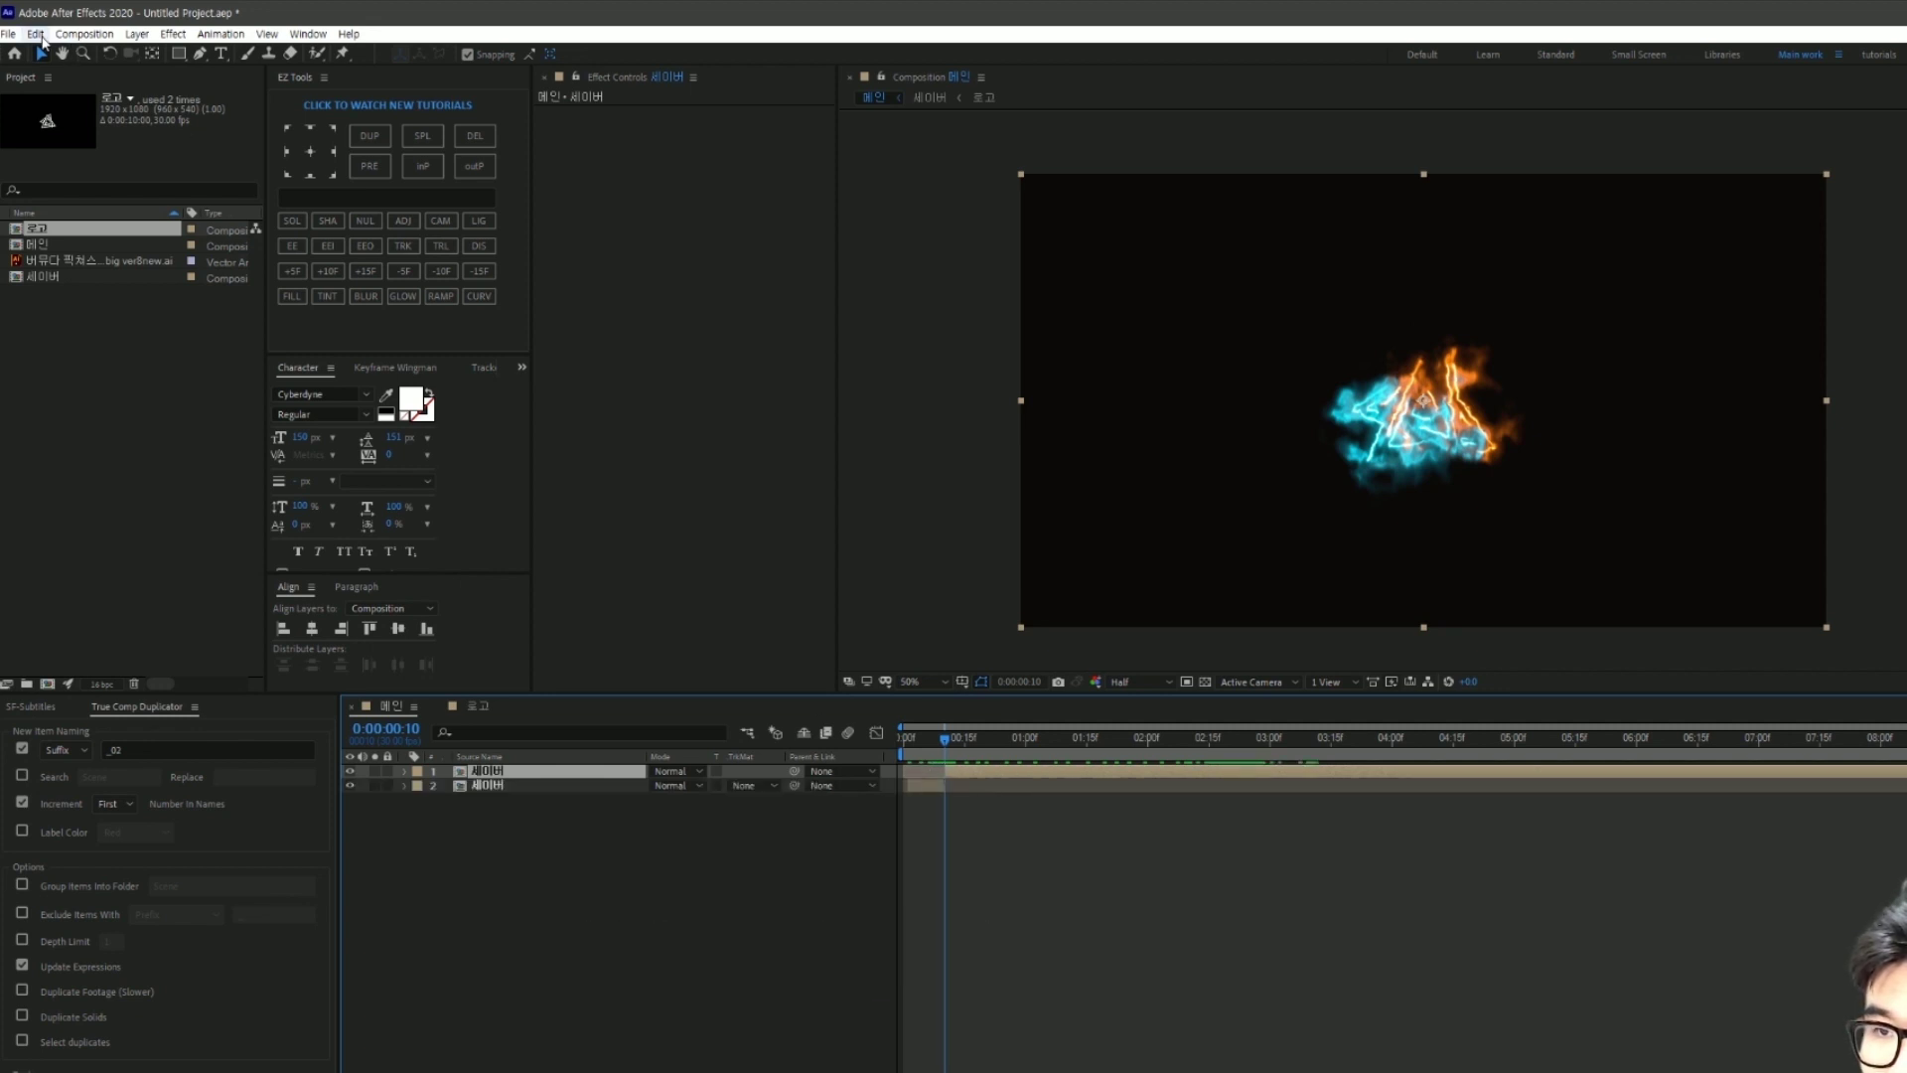
click(37, 33)
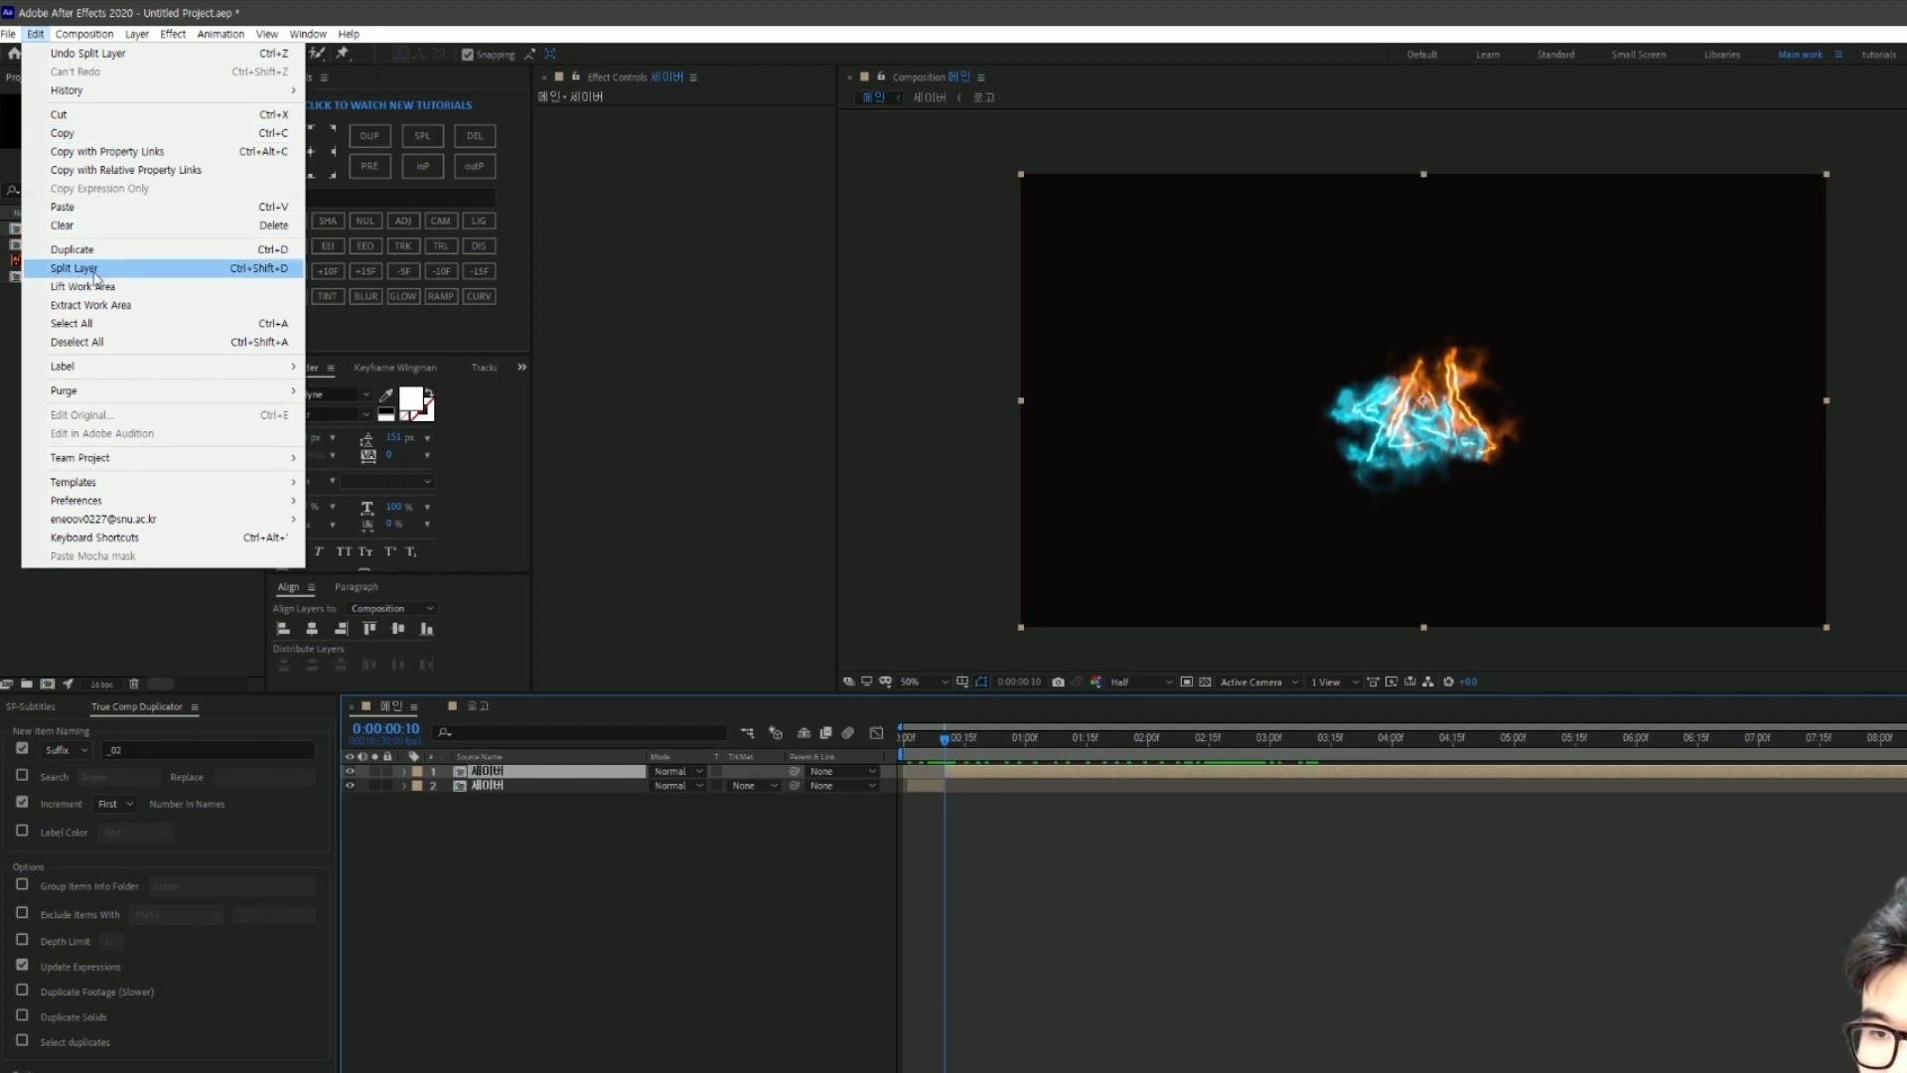
click(1166, 936)
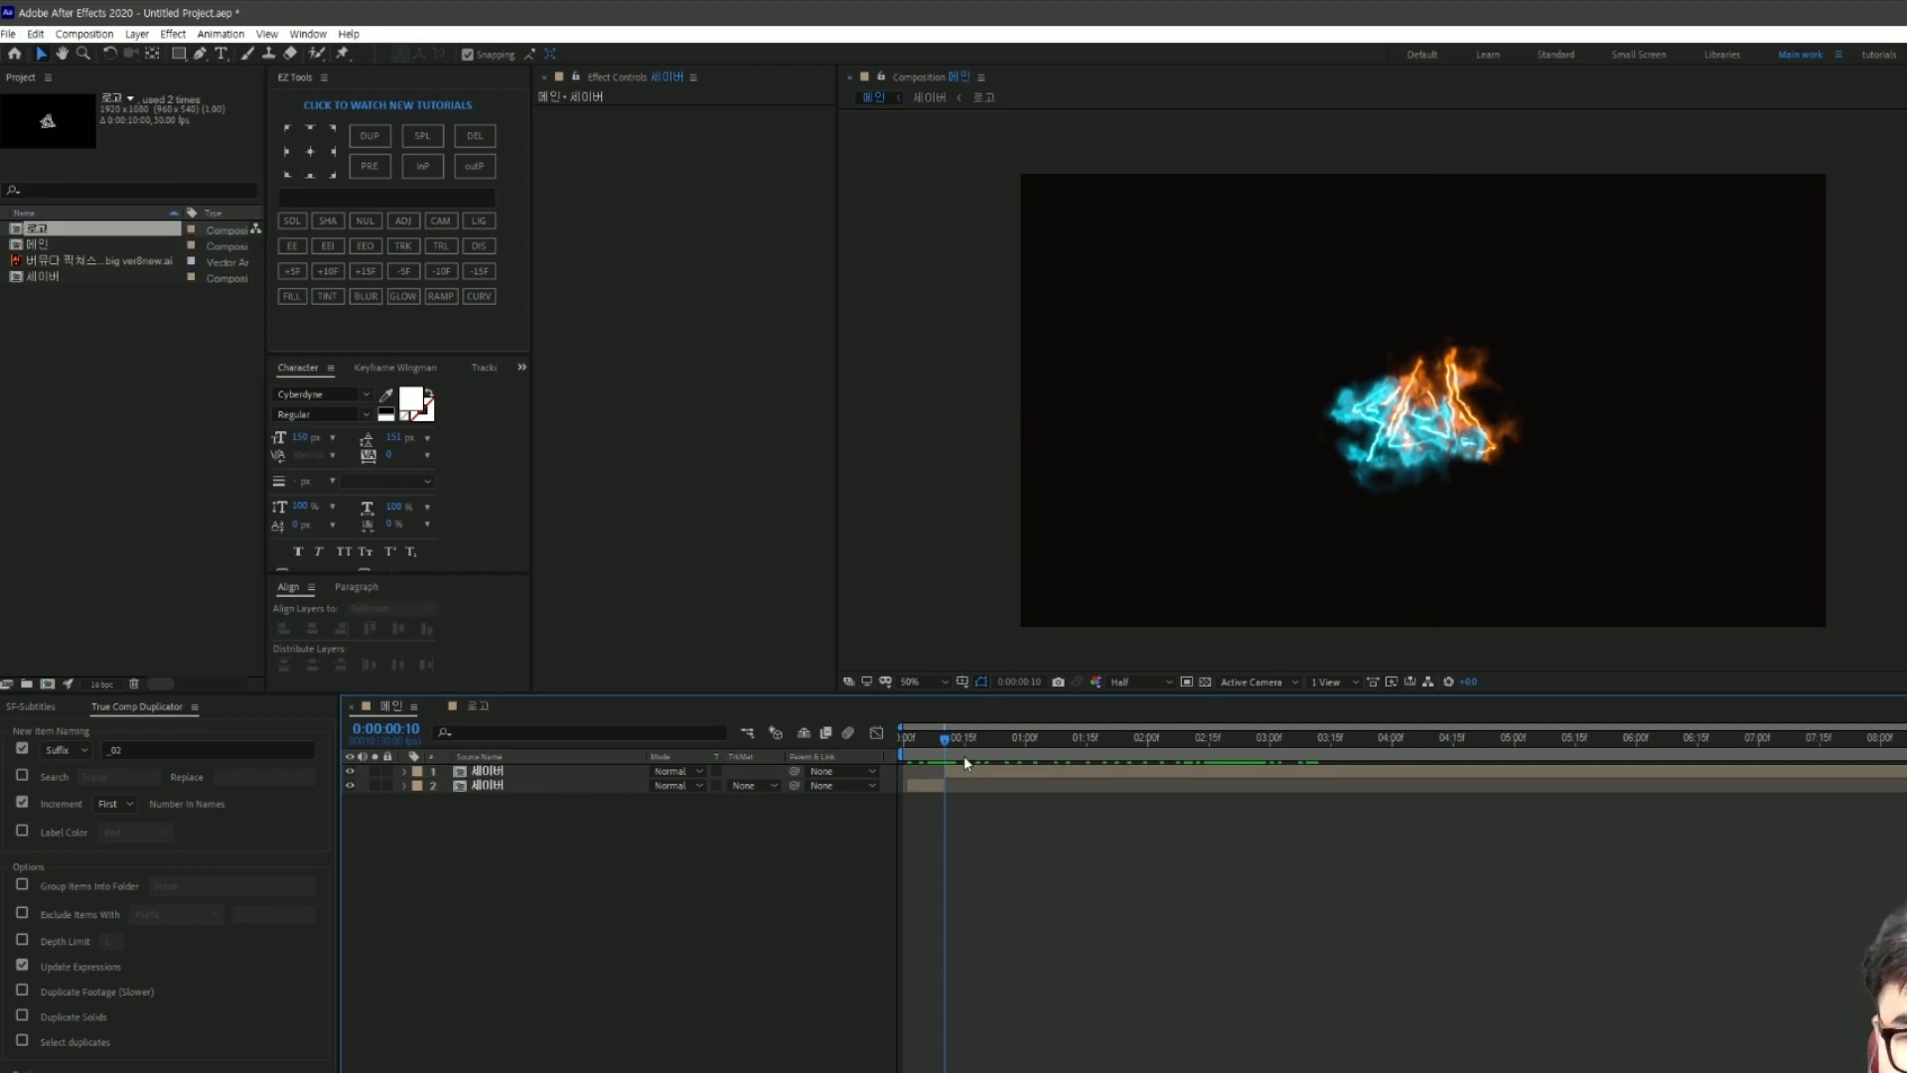
Step: Rename the lower 세이버 layer to 세이버_01
click(539, 788)
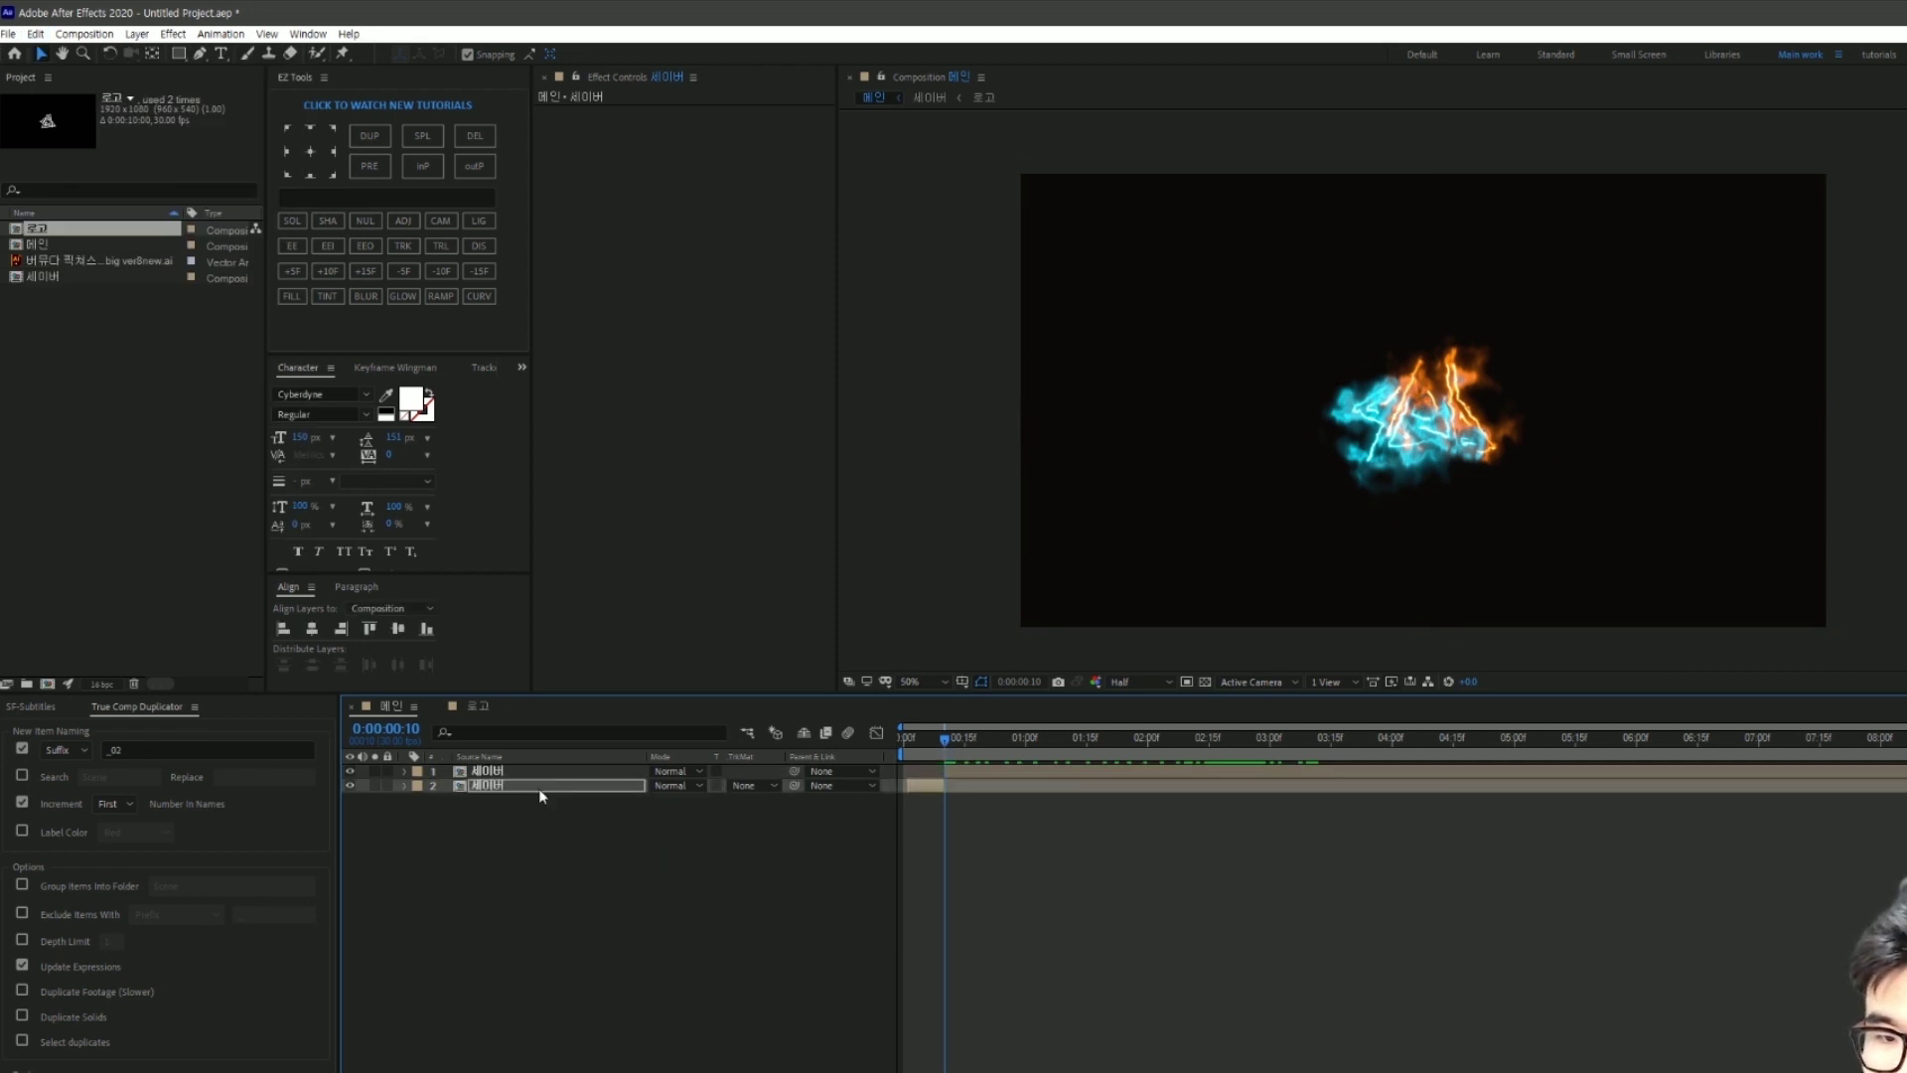
click(535, 846)
click(532, 788)
key(Return)
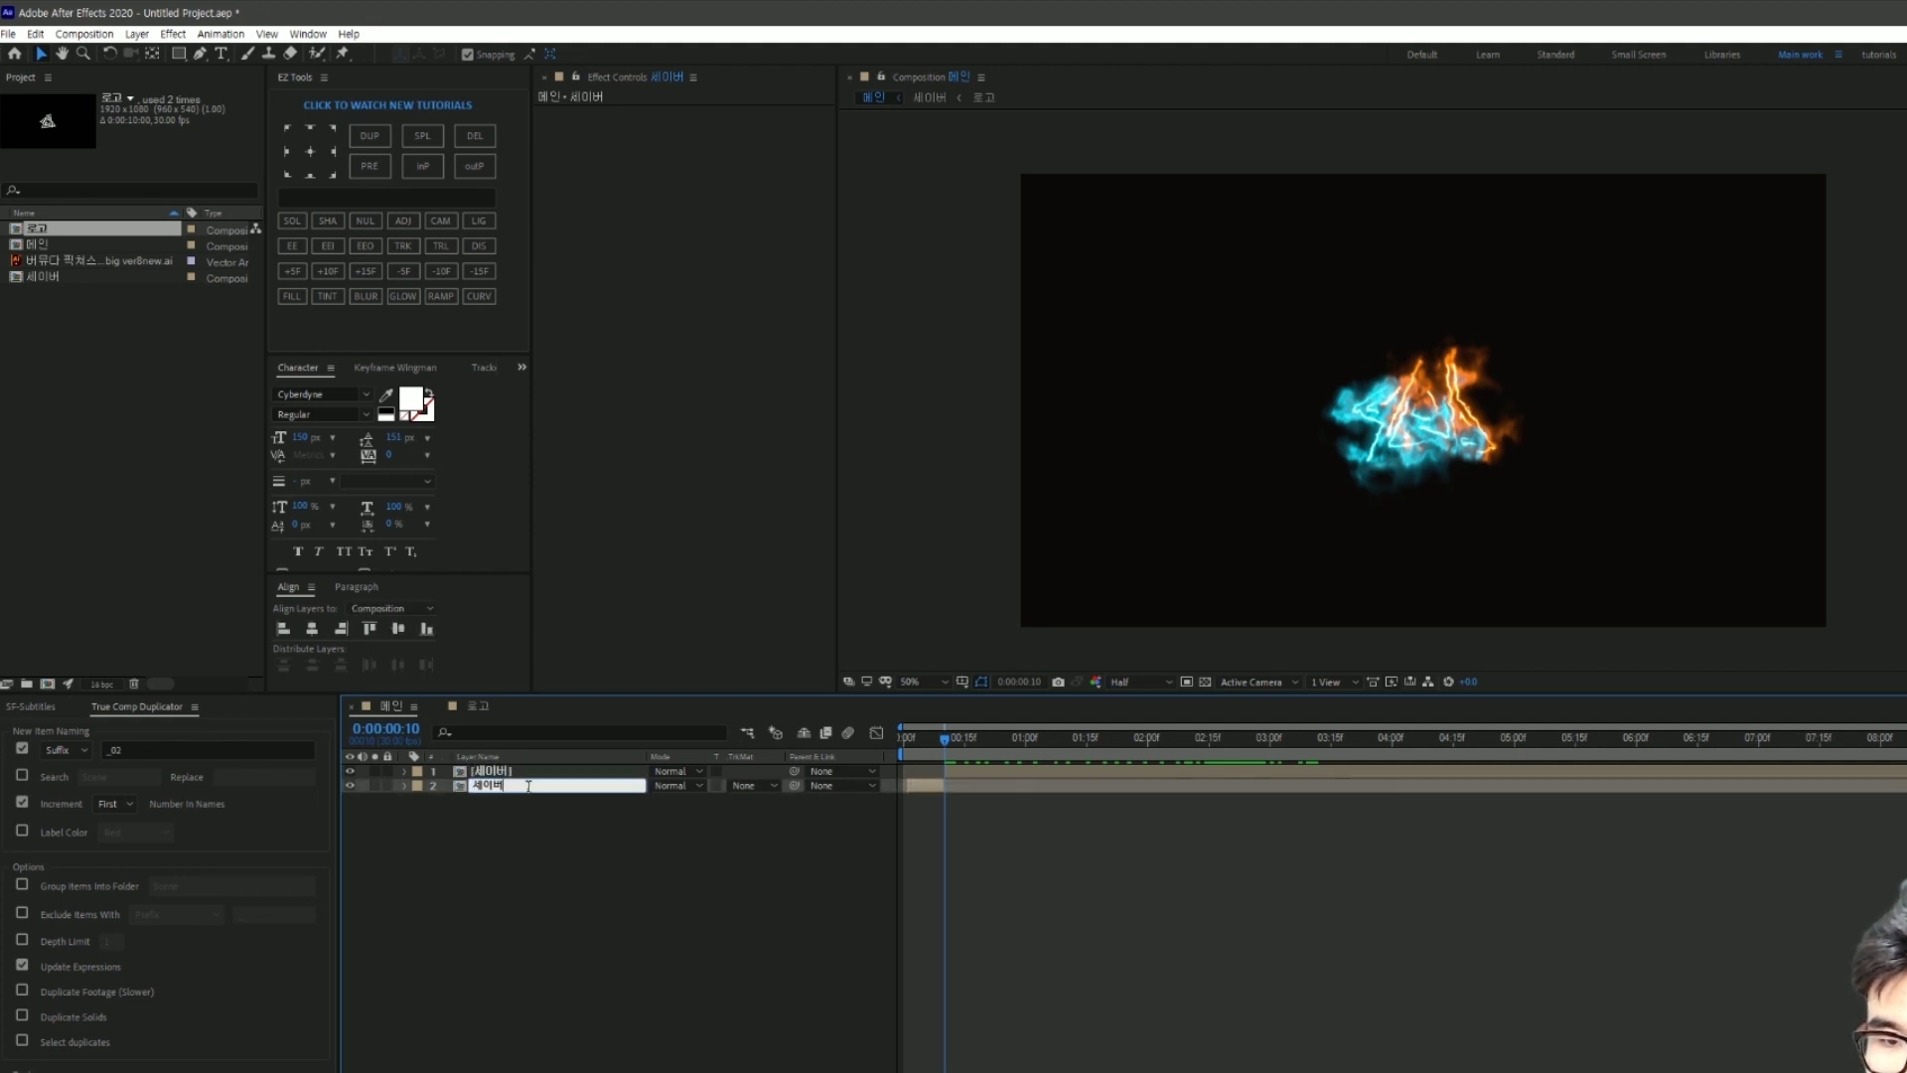
text(_01)
key(Return)
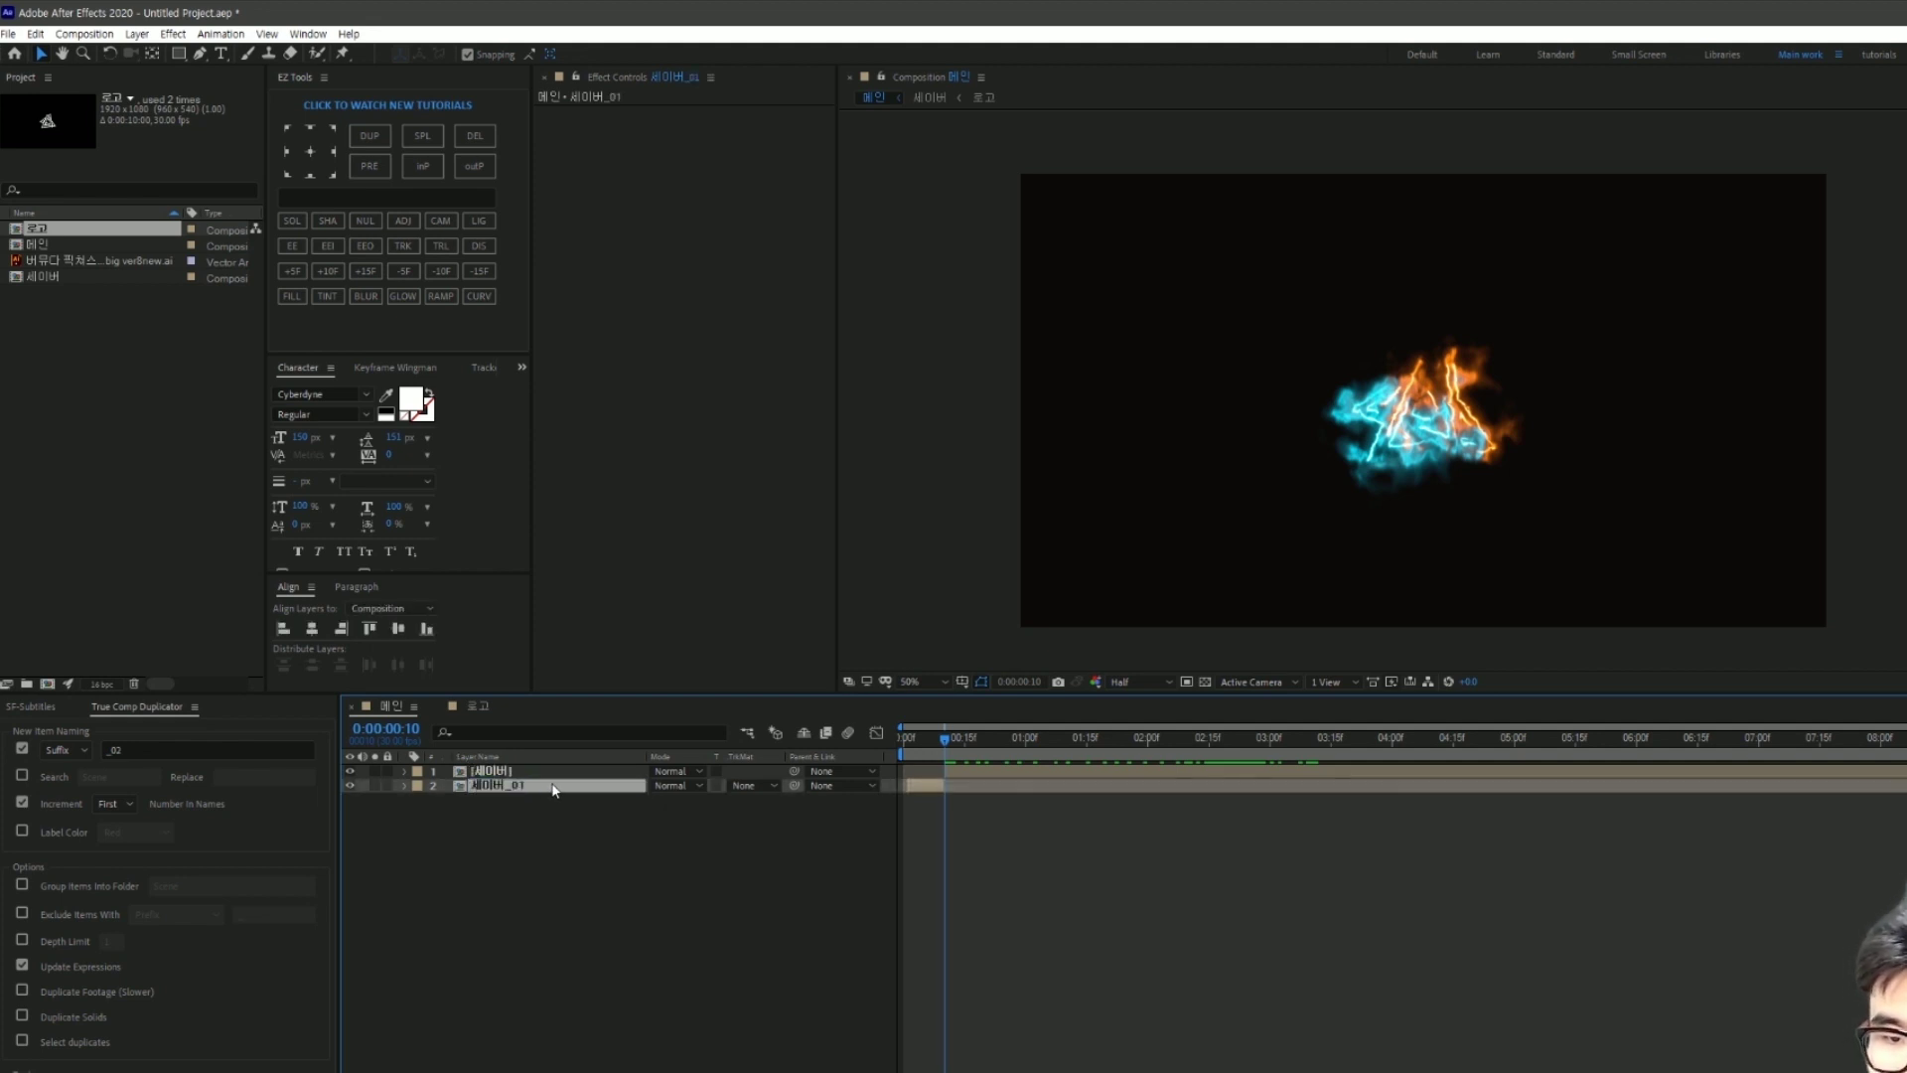
Step: Rename the upper layer to 세이버_02 and reveal 세이버_01's Position property
click(567, 771)
key(Return)
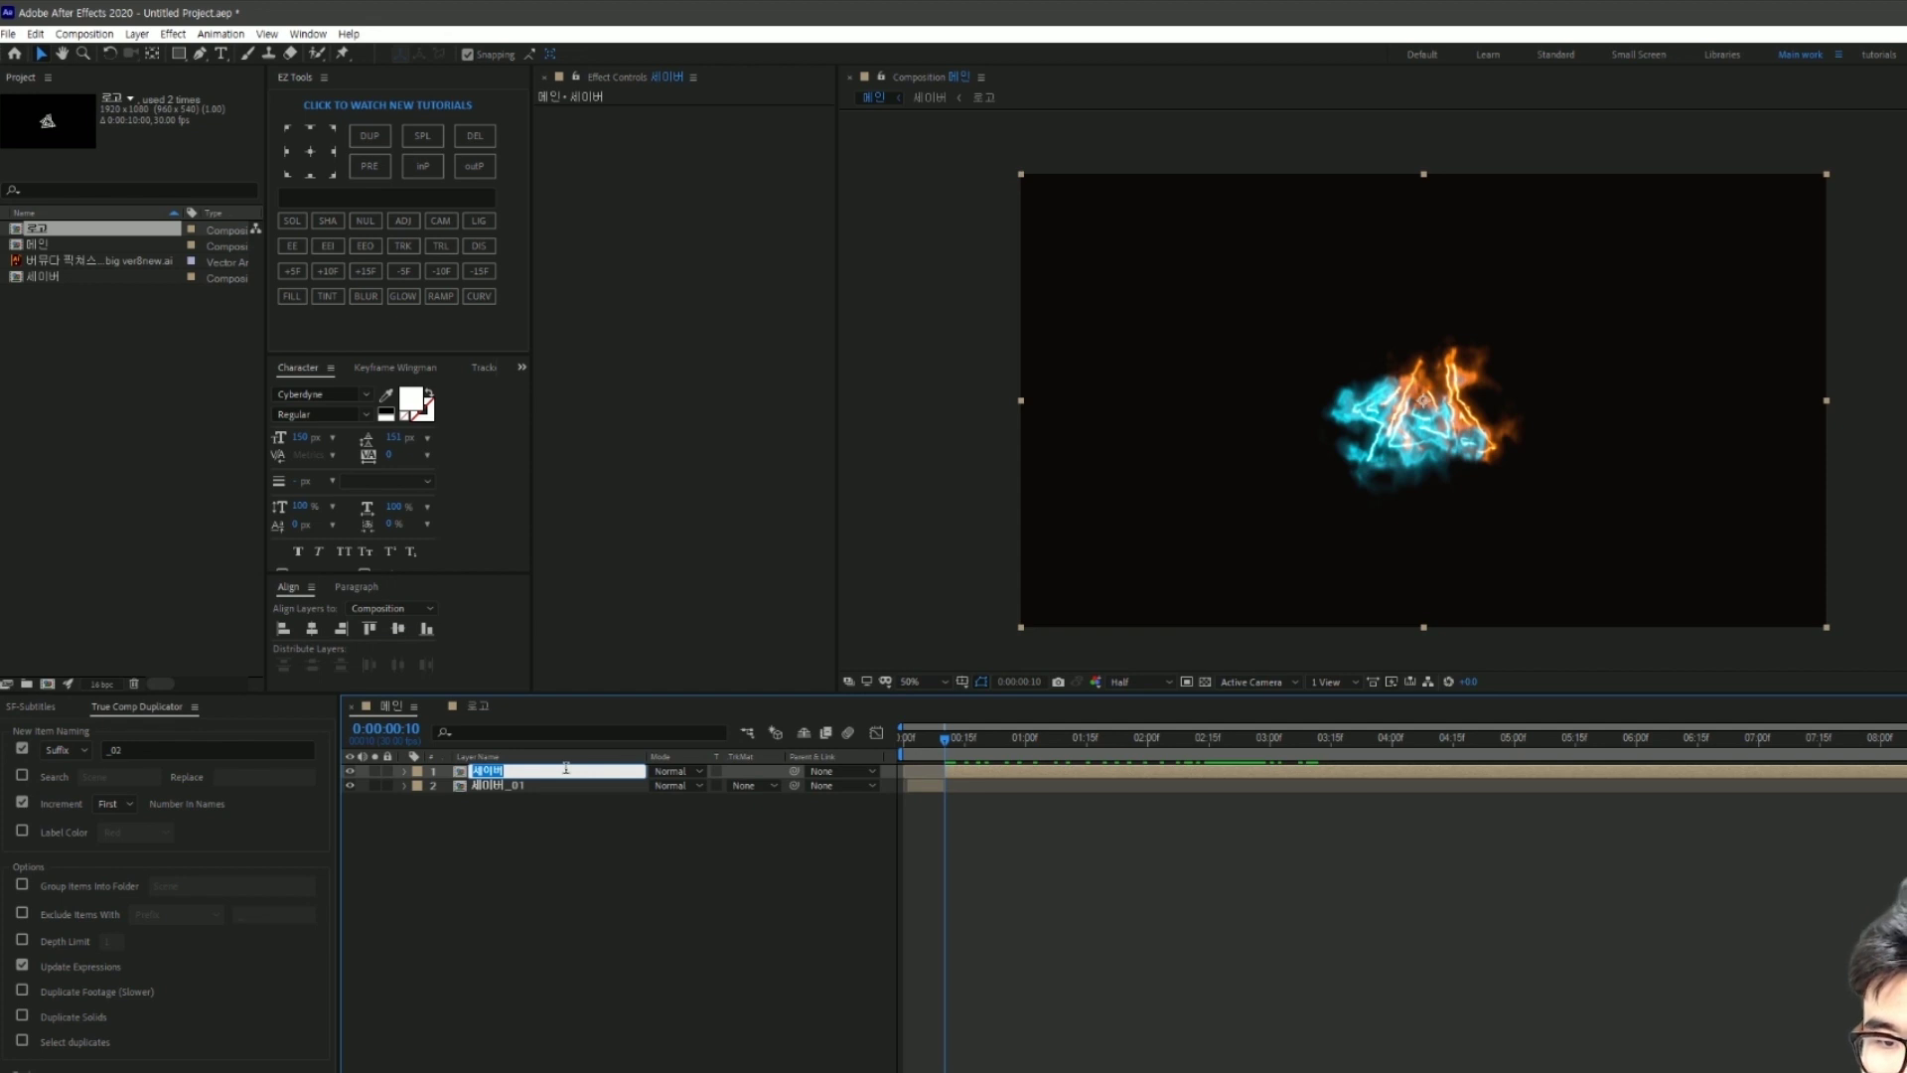
key(Right)
text(_02)
click(1264, 955)
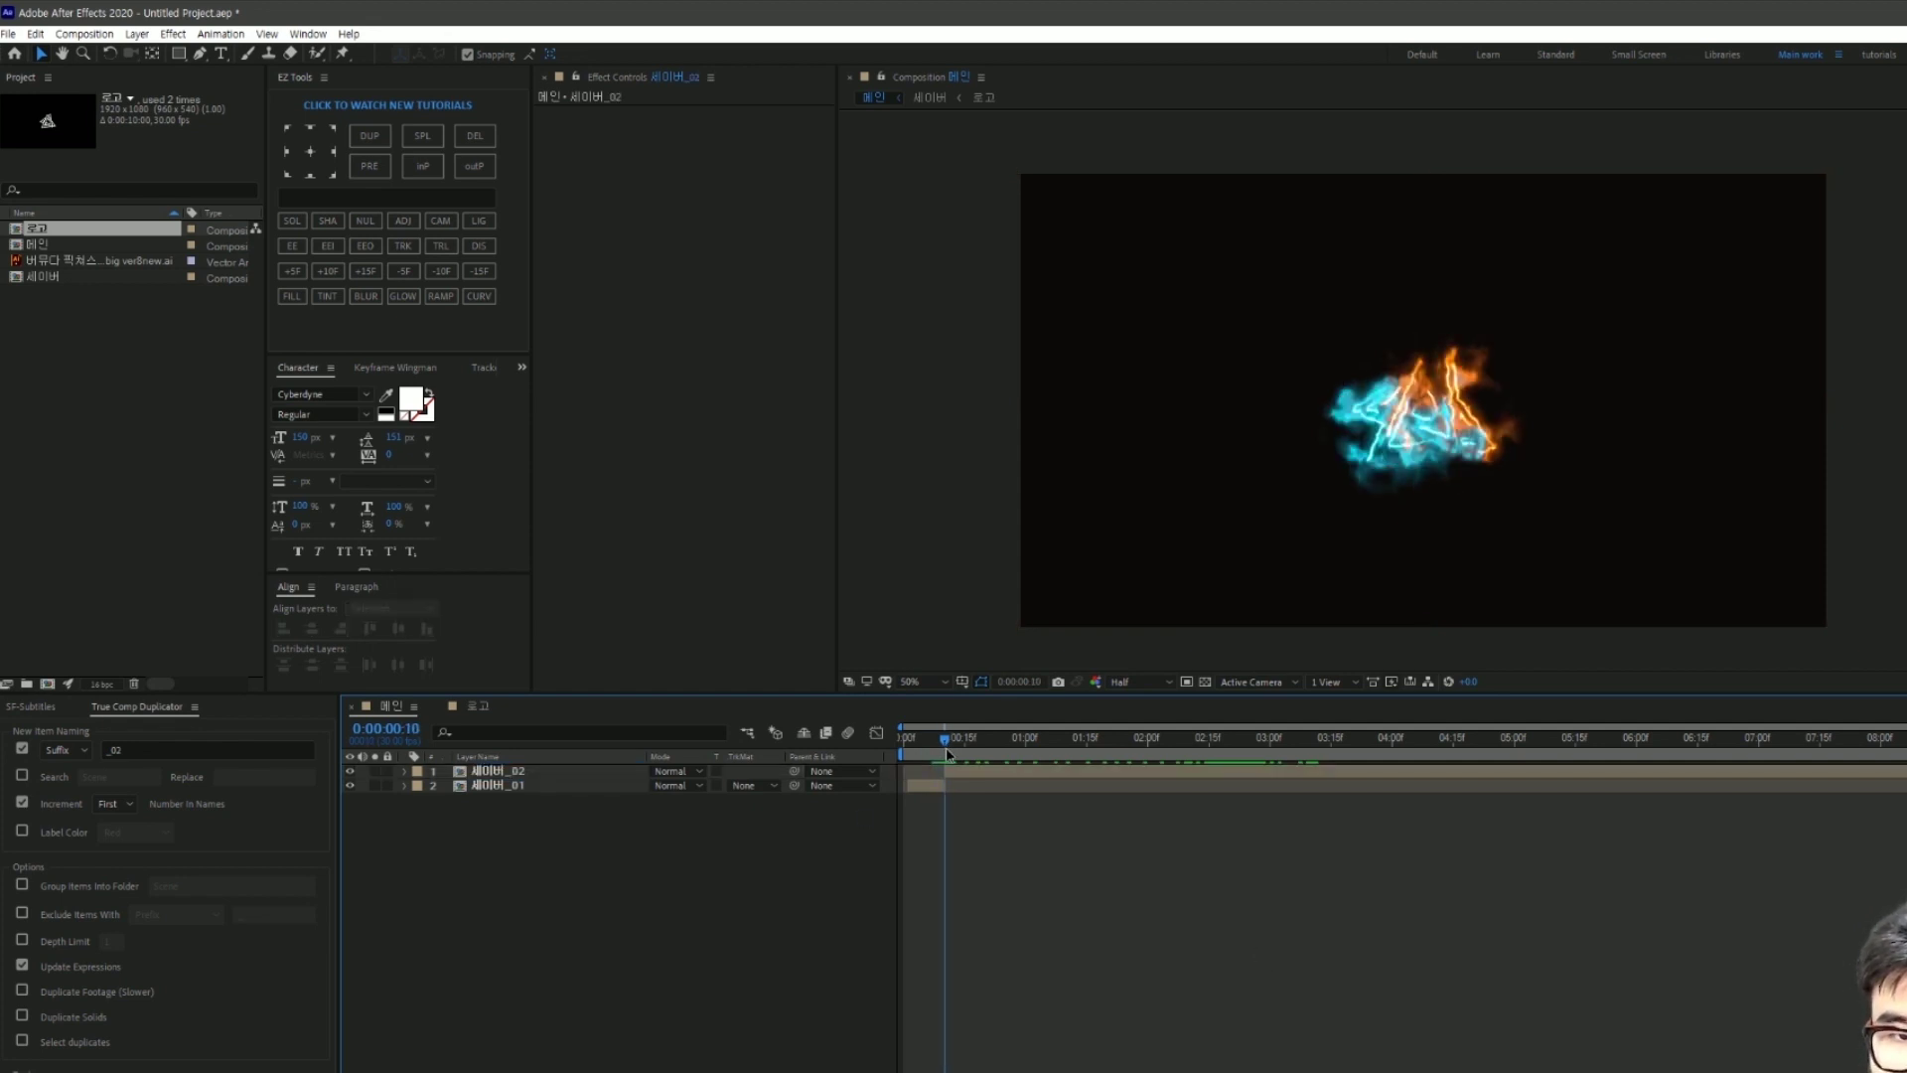
click(933, 788)
key(p)
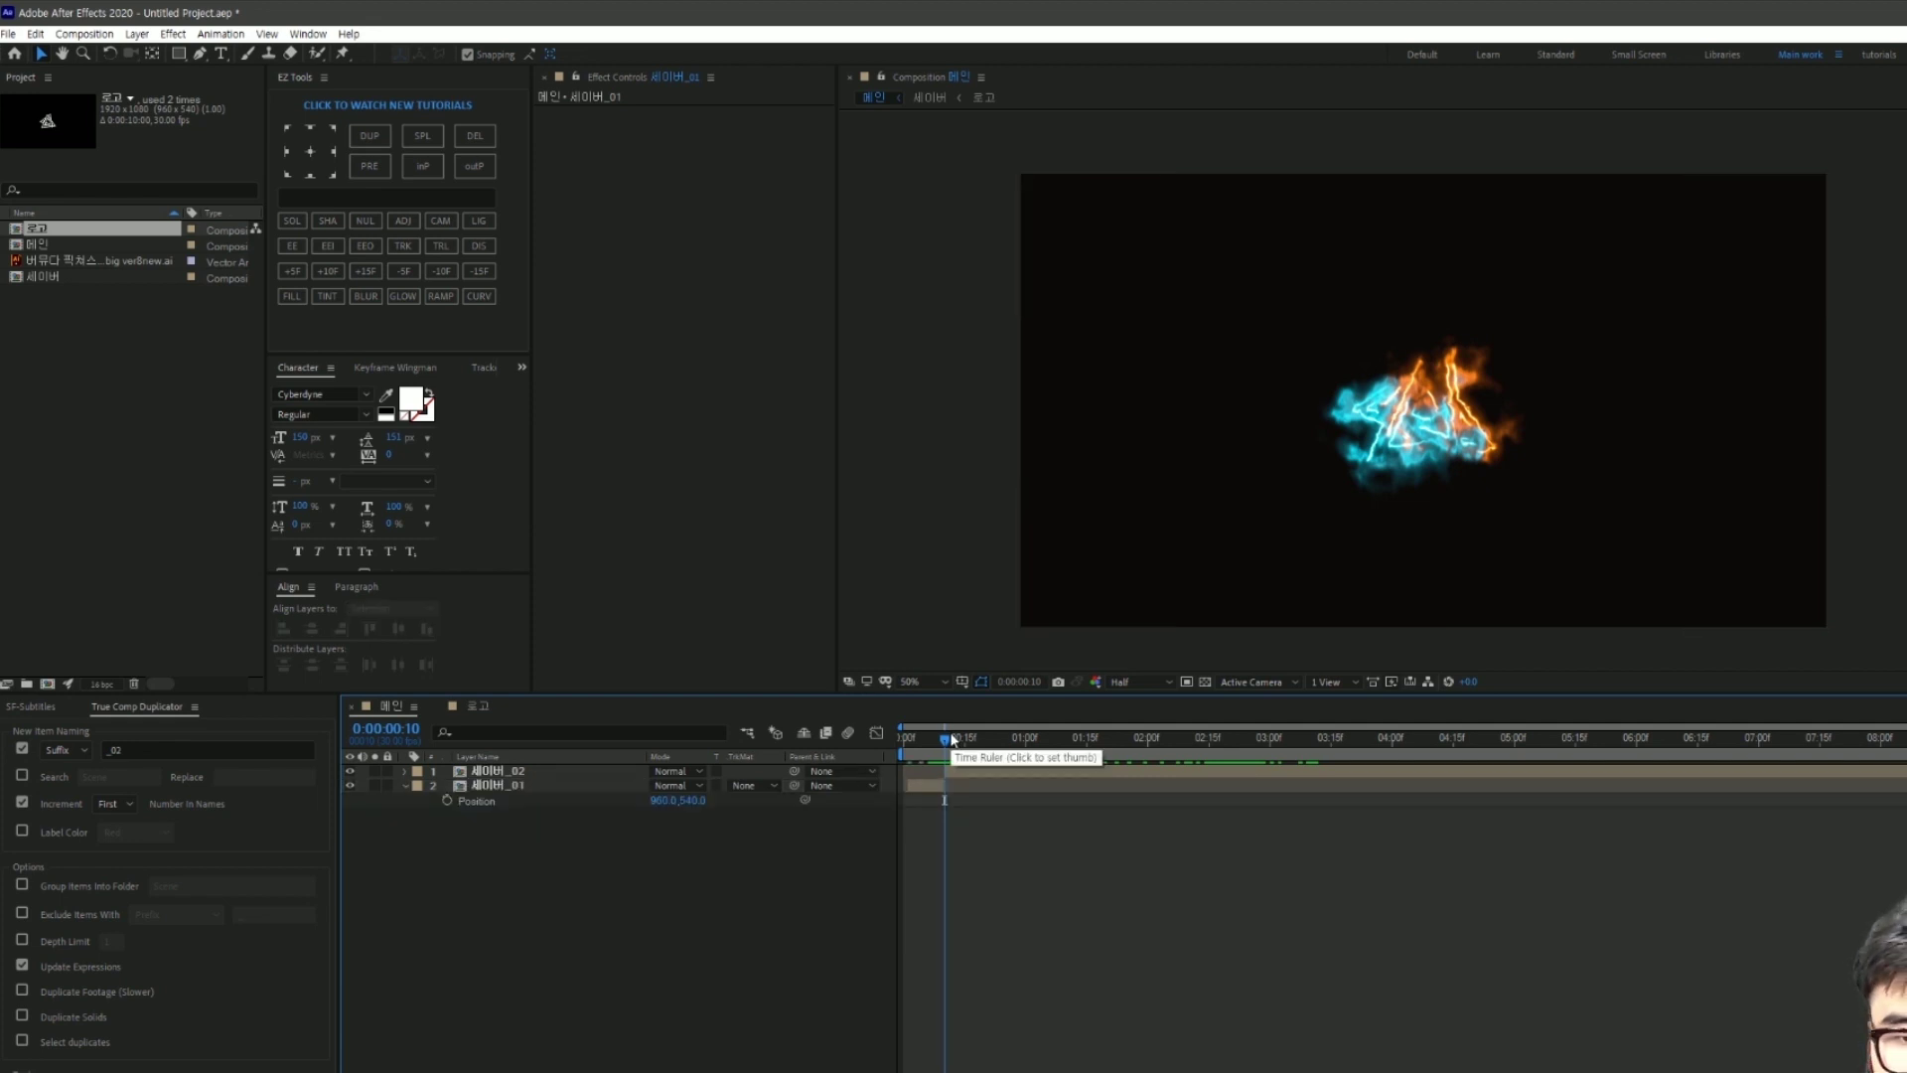
Step: Split the saber layers in sequence: 세이버_02 at frame 15, 세이버_03 near 1 second, 세이버_04 at 0:00:01:09
click(964, 738)
click(979, 772)
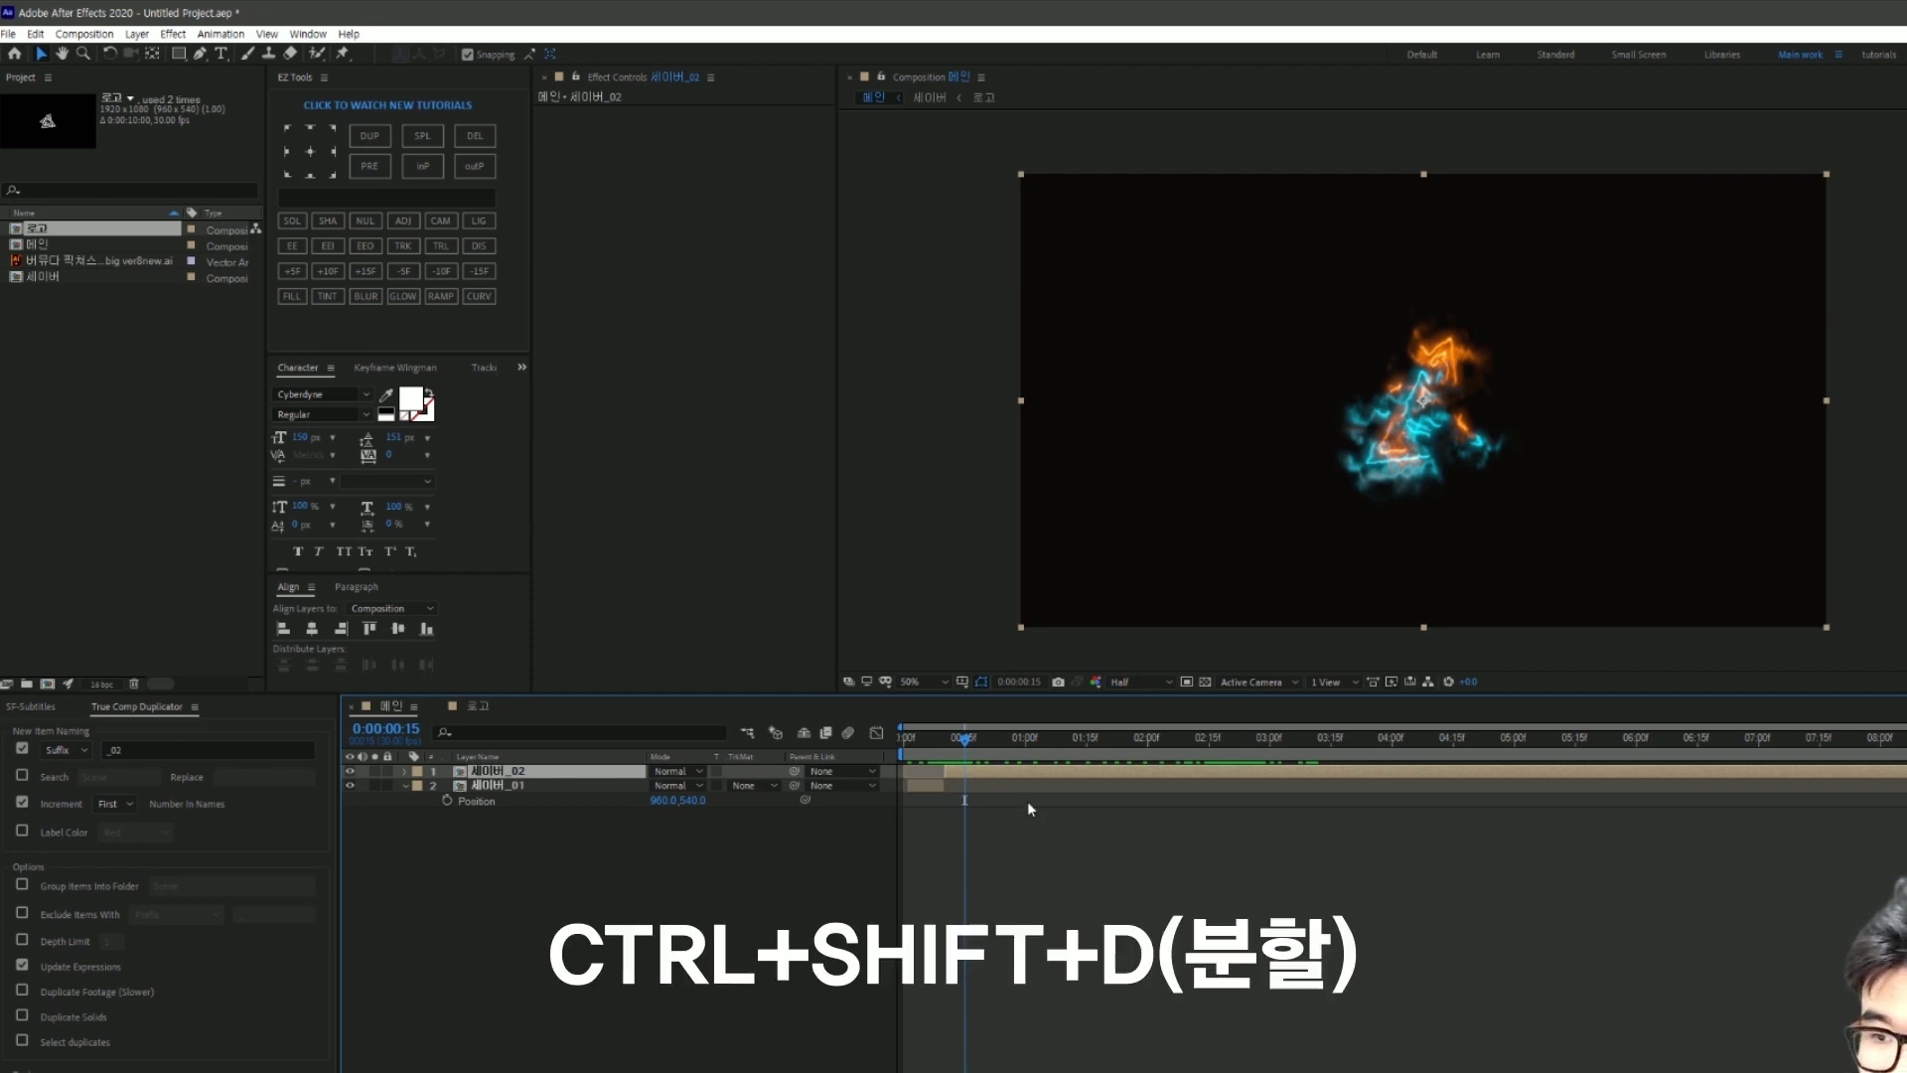
key(ctrl+shift+d)
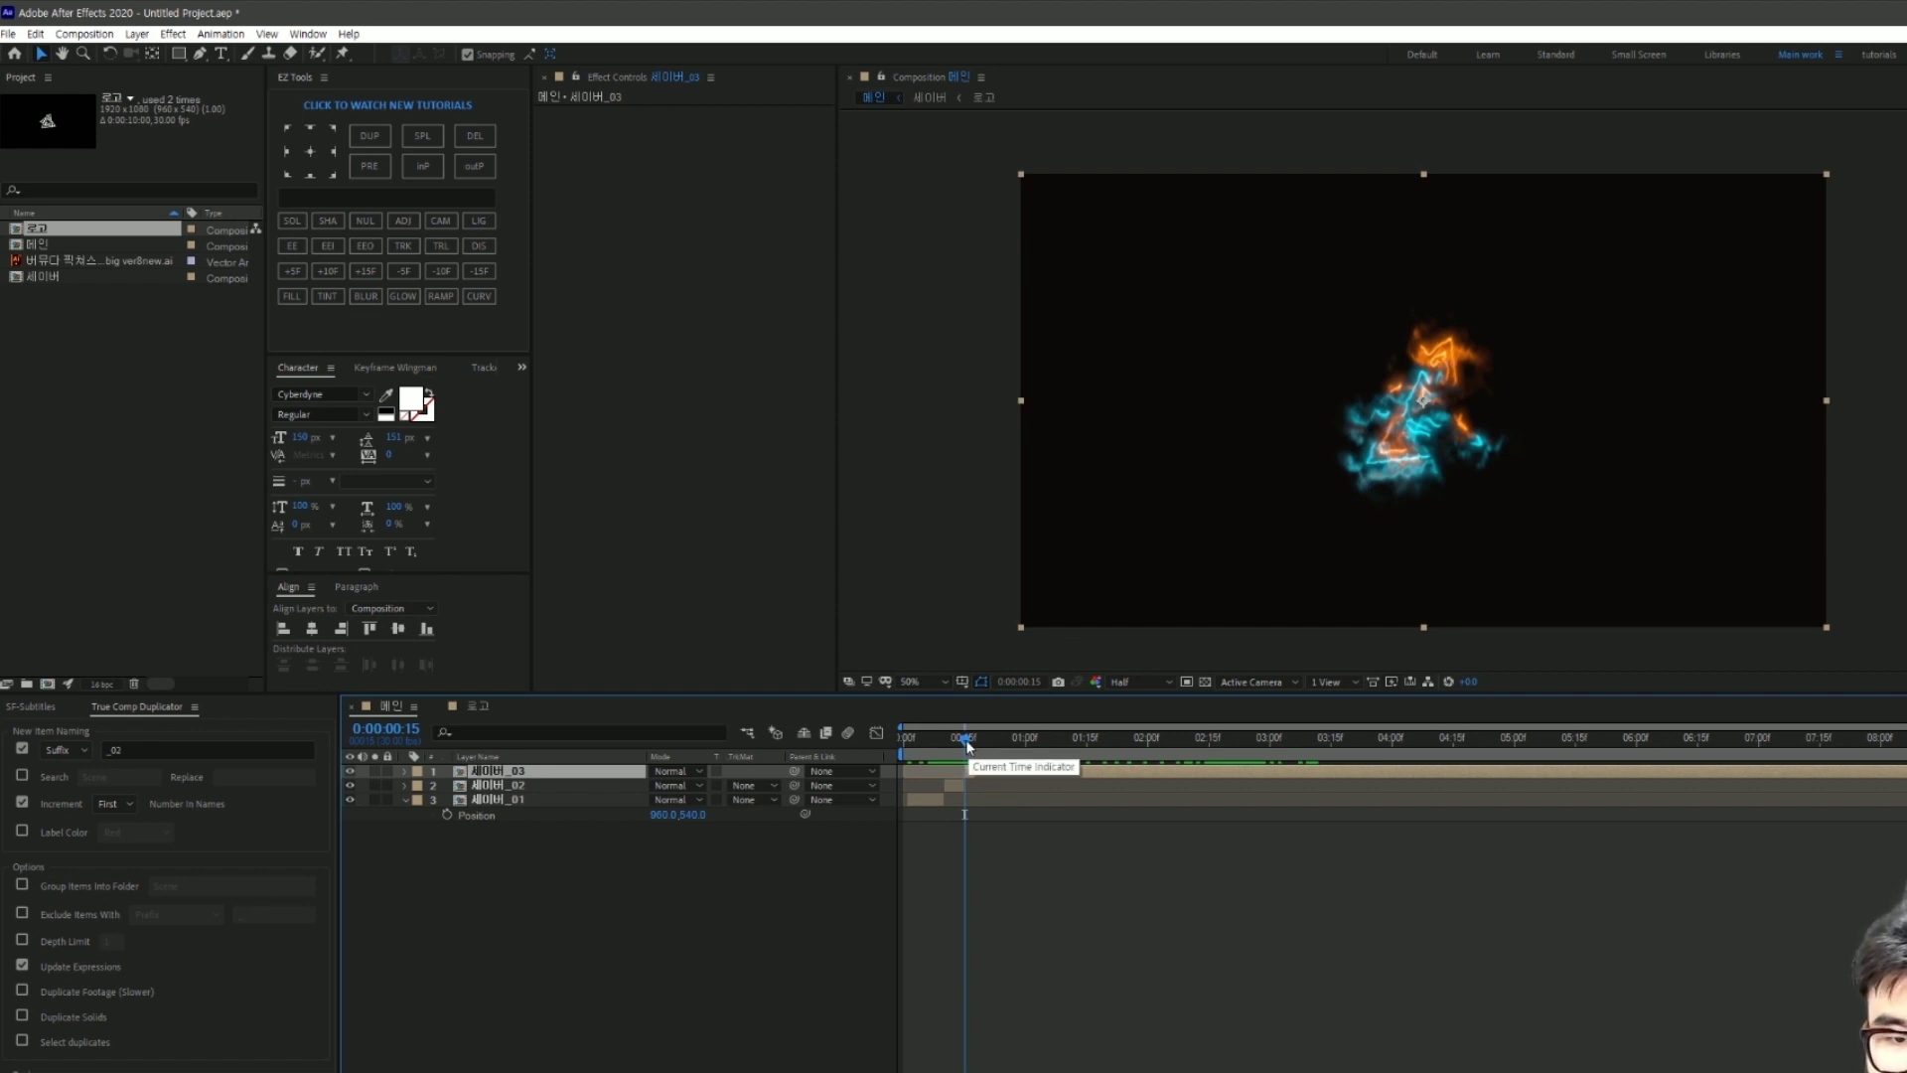
drag(969, 745, 985, 745)
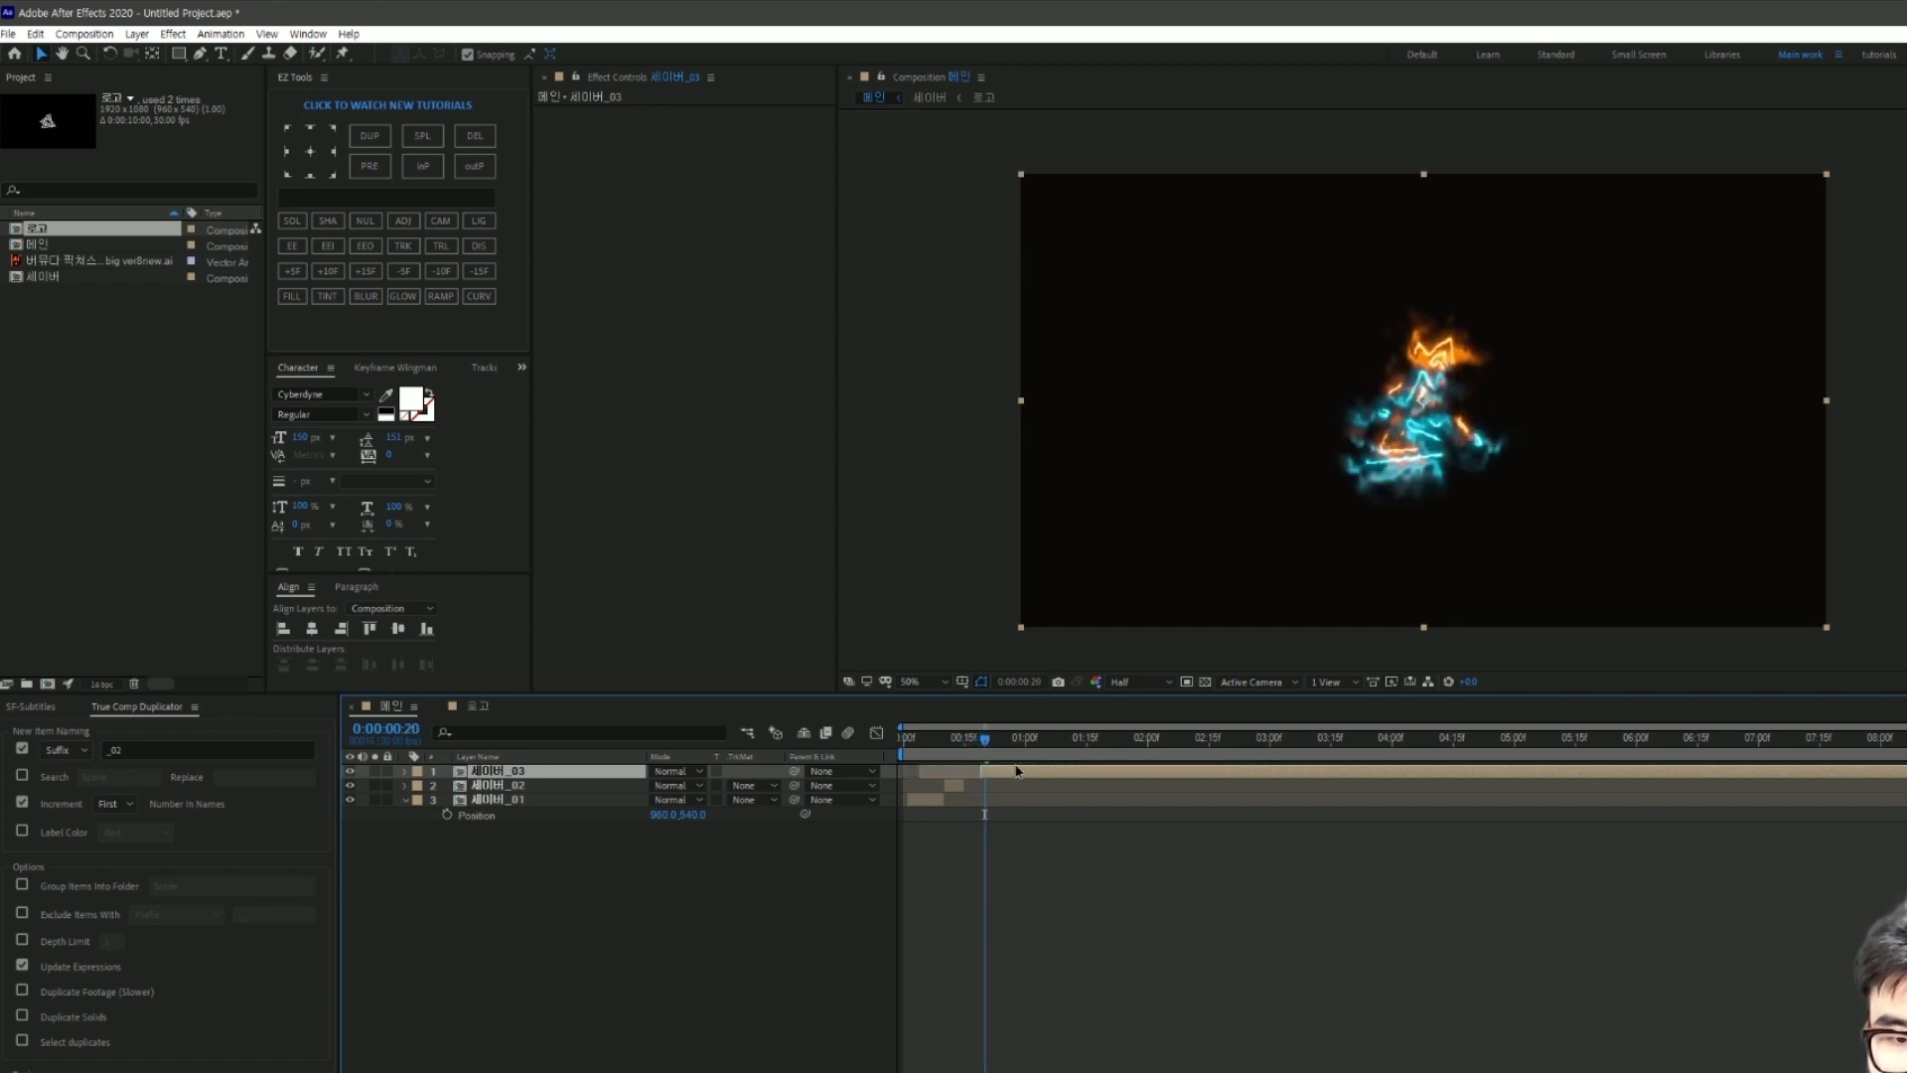
mouse_move(984, 745)
mouse_down()
mouse_move(945, 758)
mouse_move(997, 775)
mouse_up()
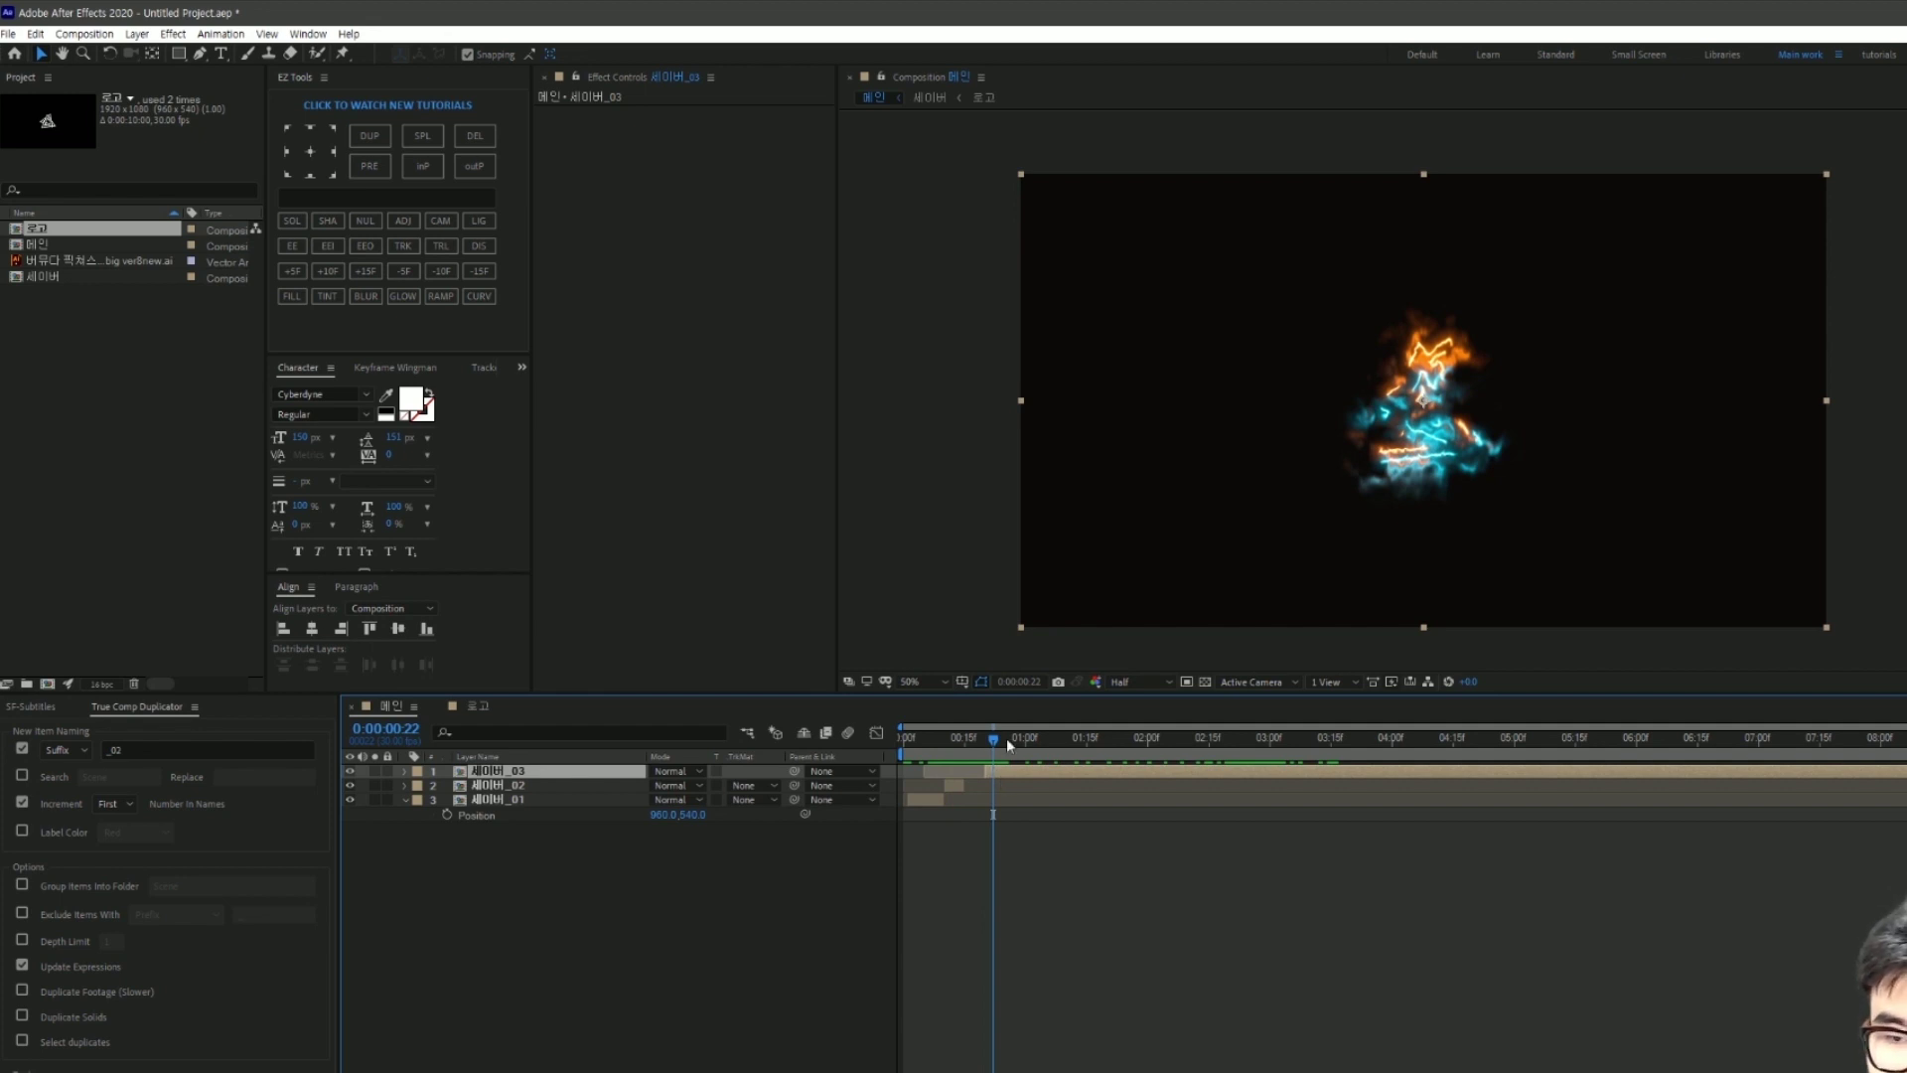
mouse_move(994, 738)
mouse_down()
mouse_move(975, 747)
mouse_move(1032, 762)
mouse_up()
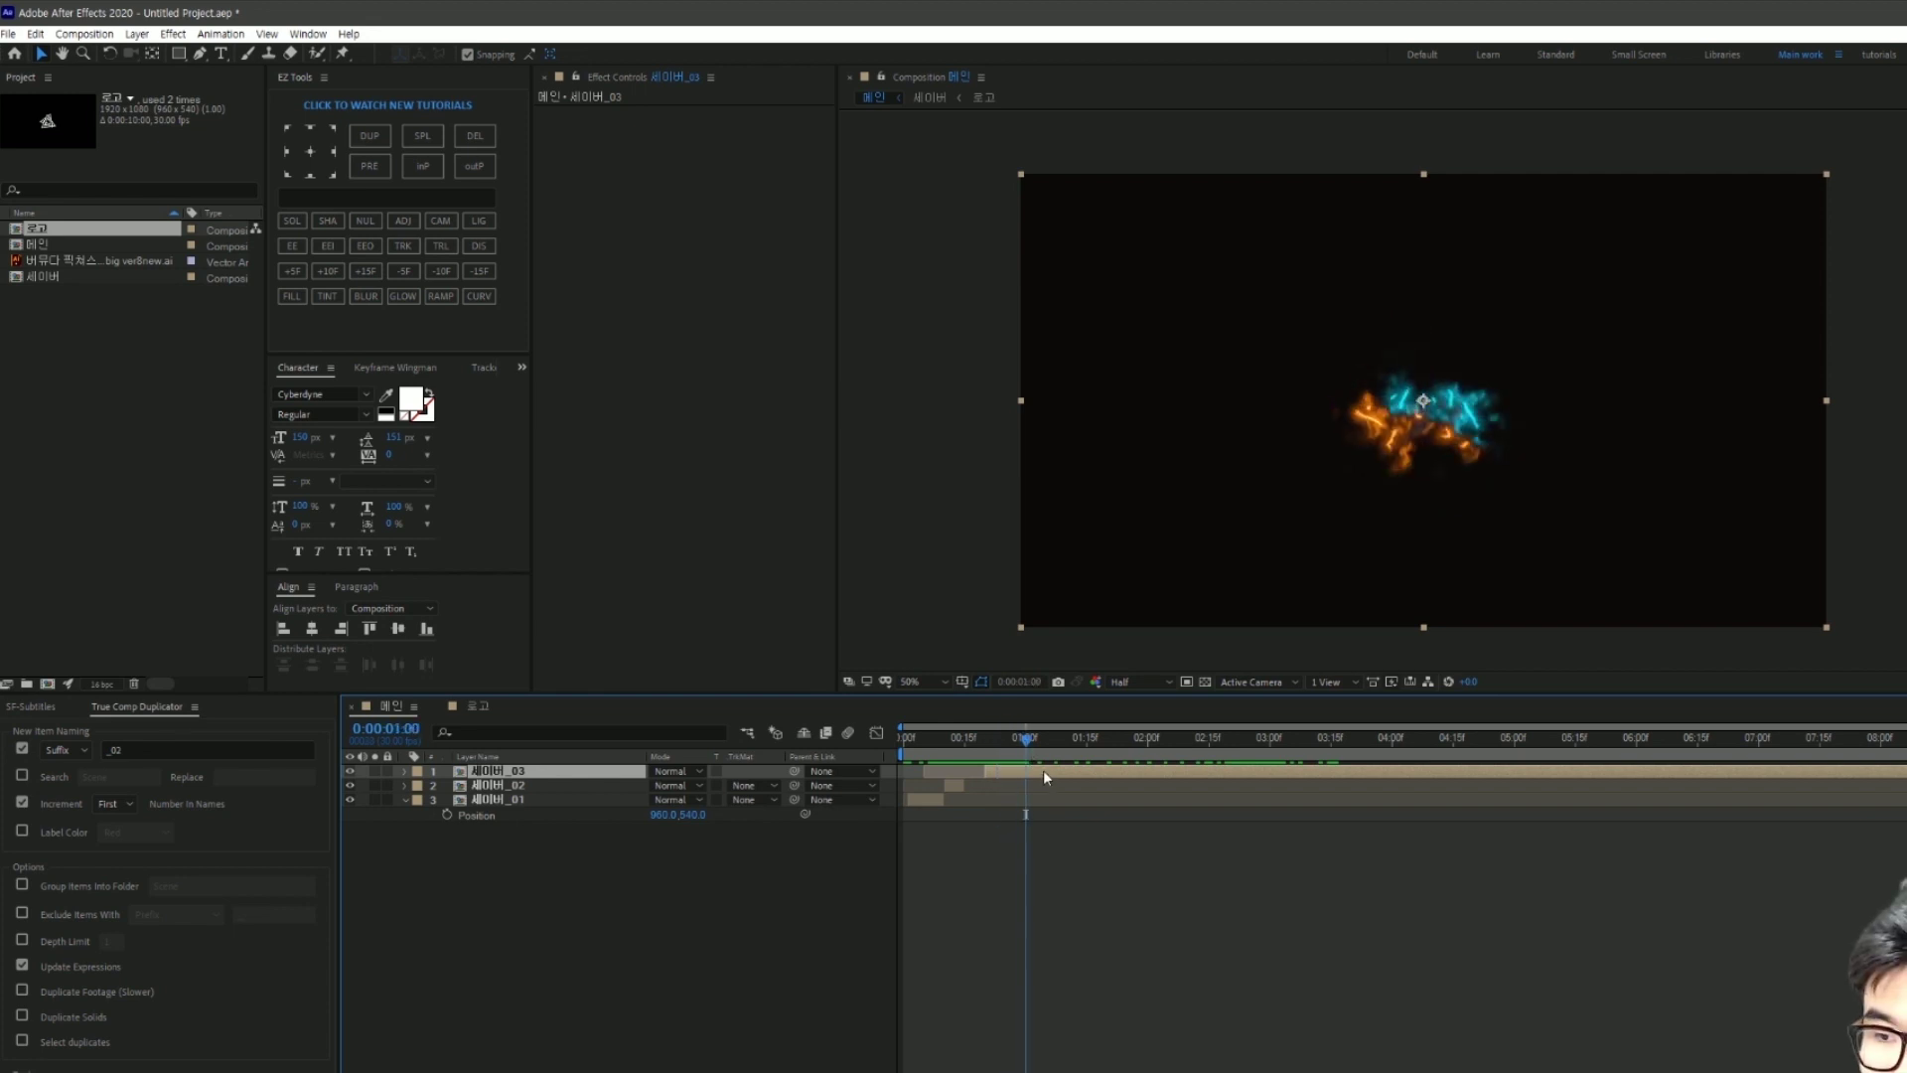
key(ctrl+shift+d)
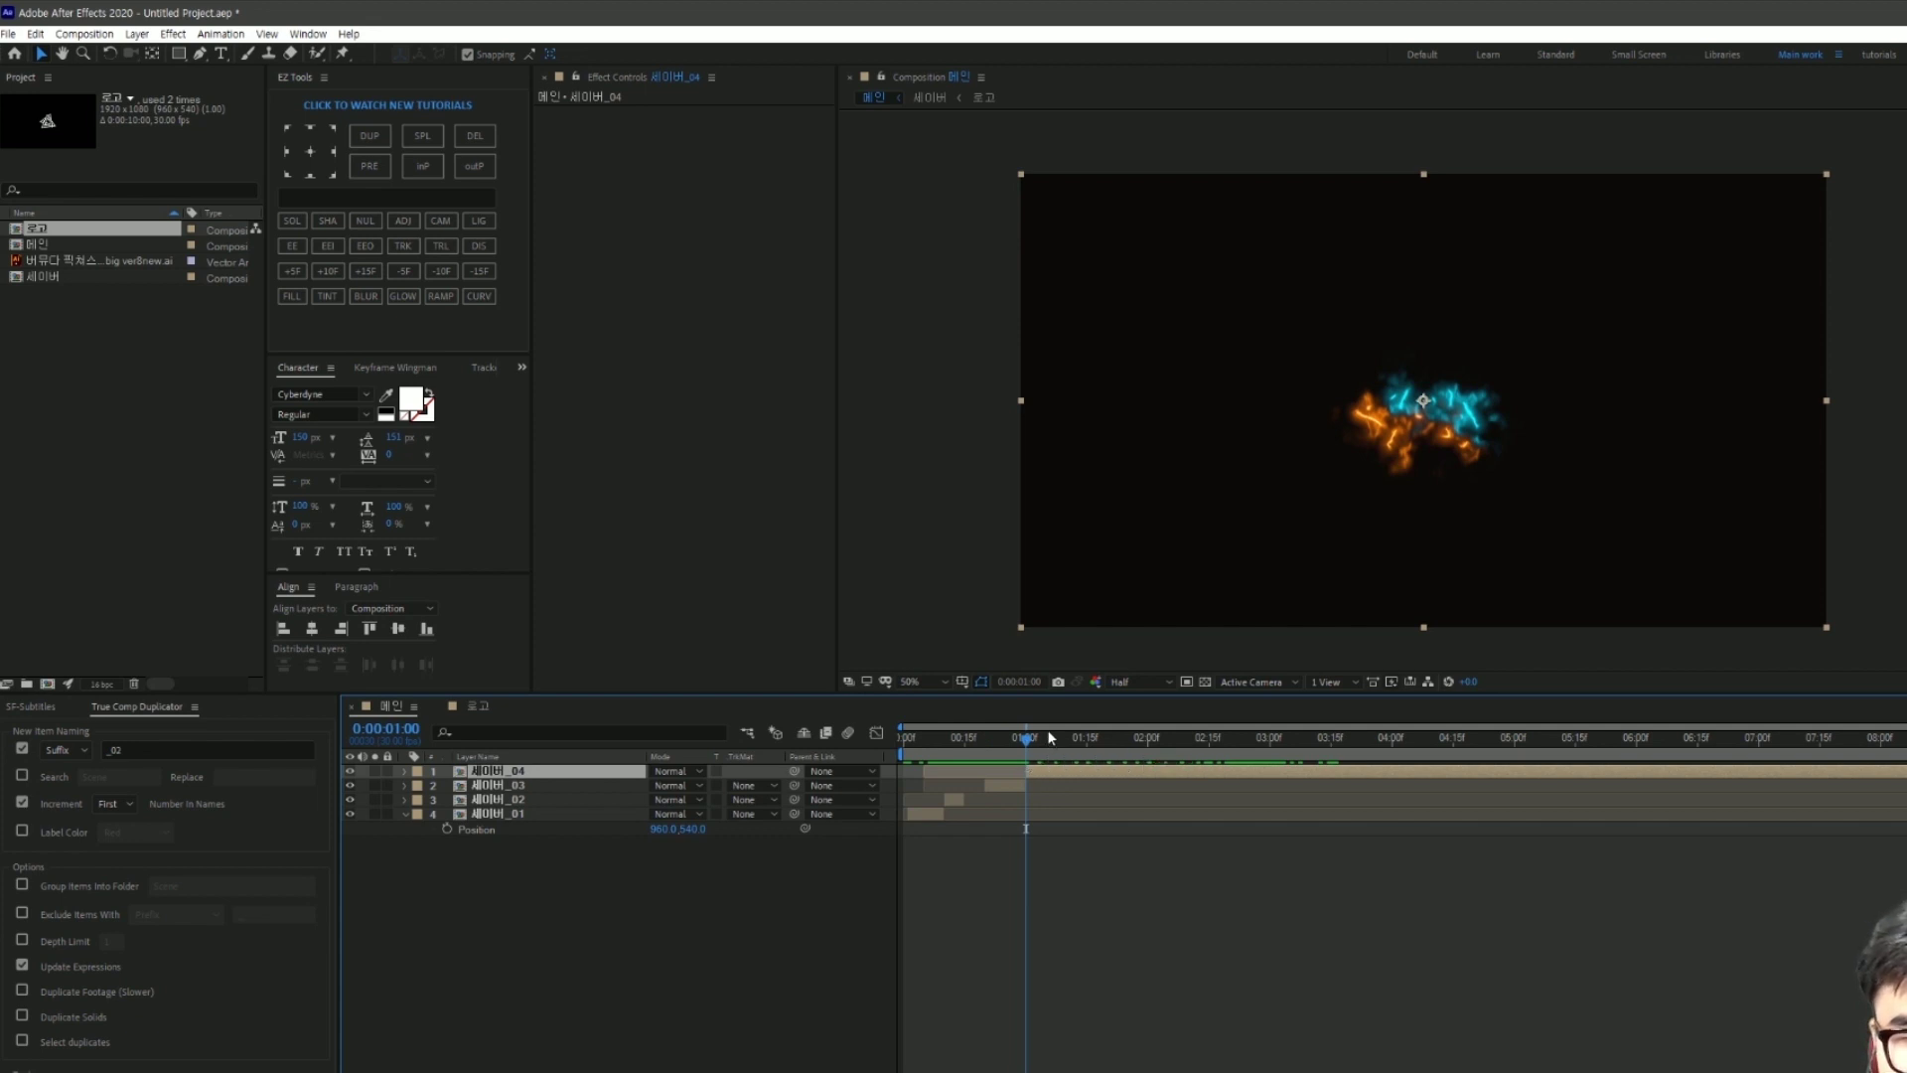
drag(1037, 737, 1079, 763)
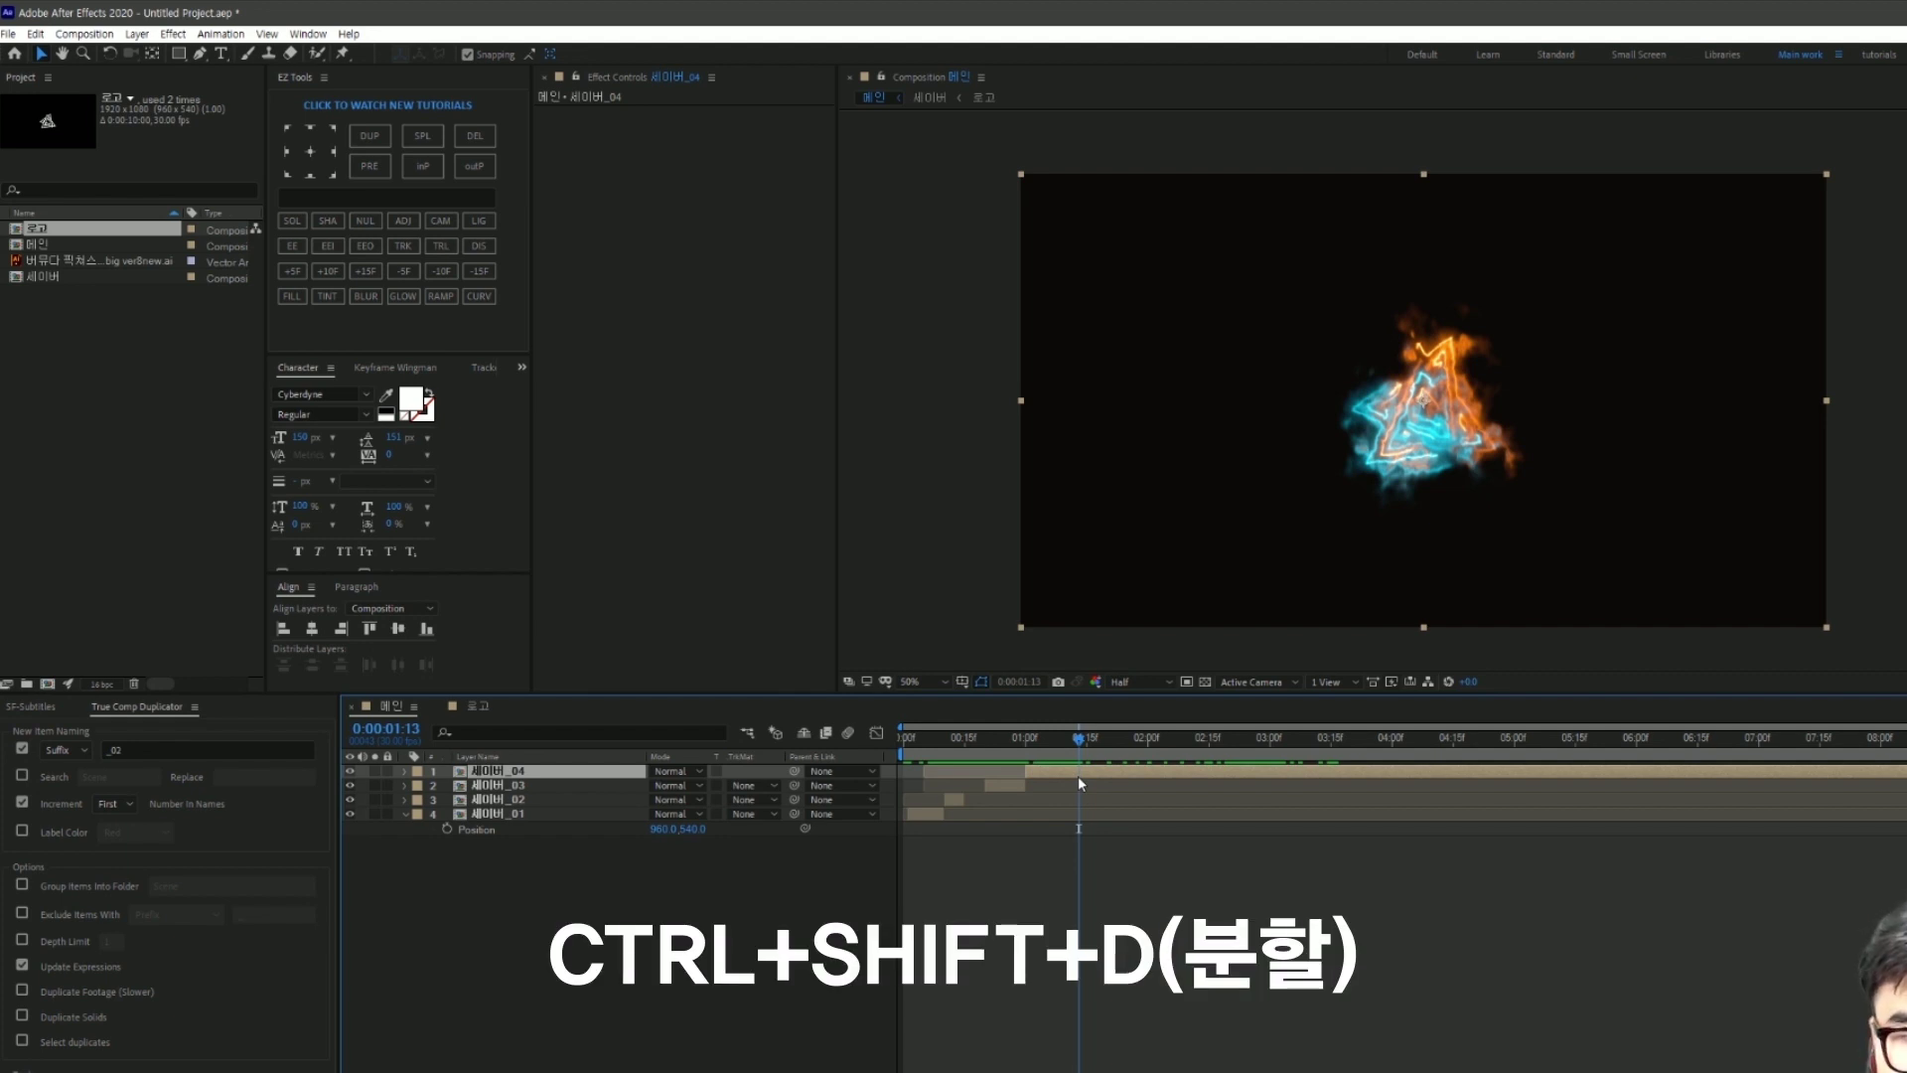
key(ctrl+shift+d)
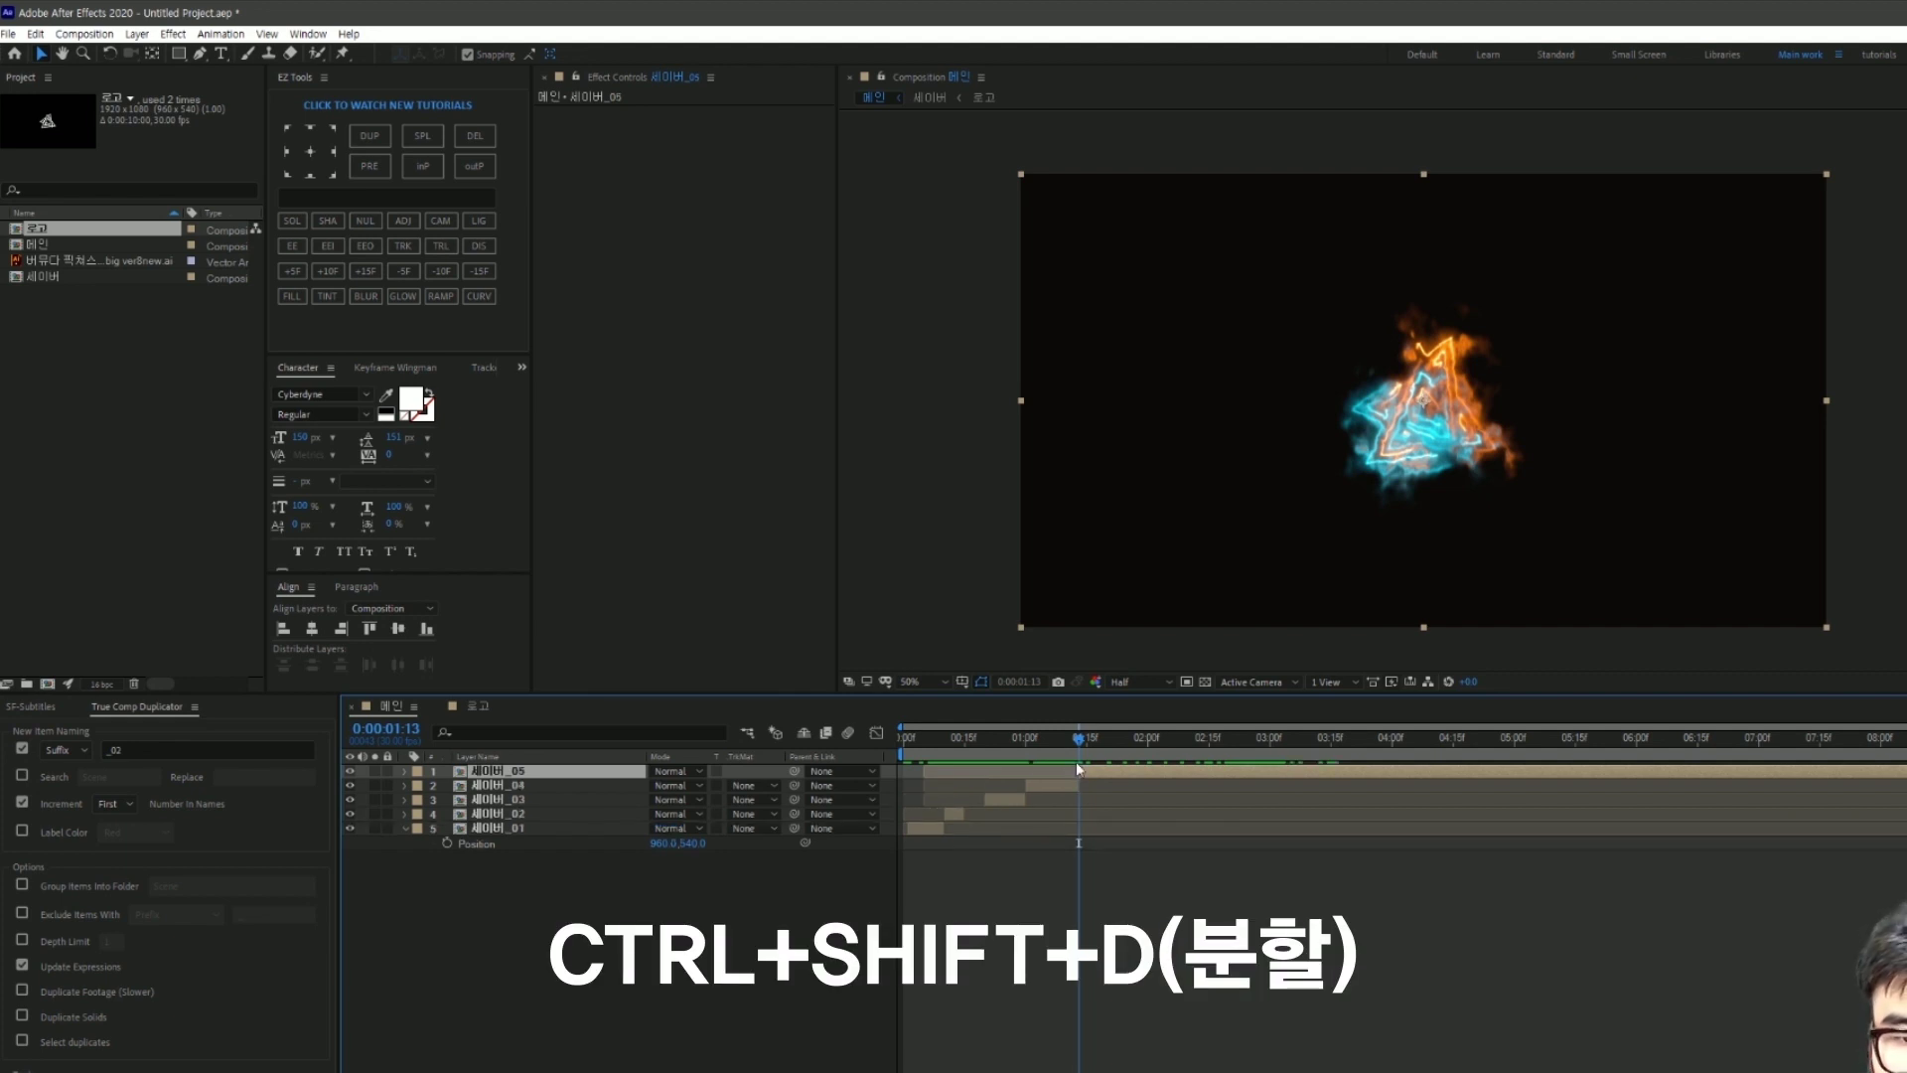
Step: Duplicate the top saber layer to create 세이버_06
drag(1080, 743, 1089, 747)
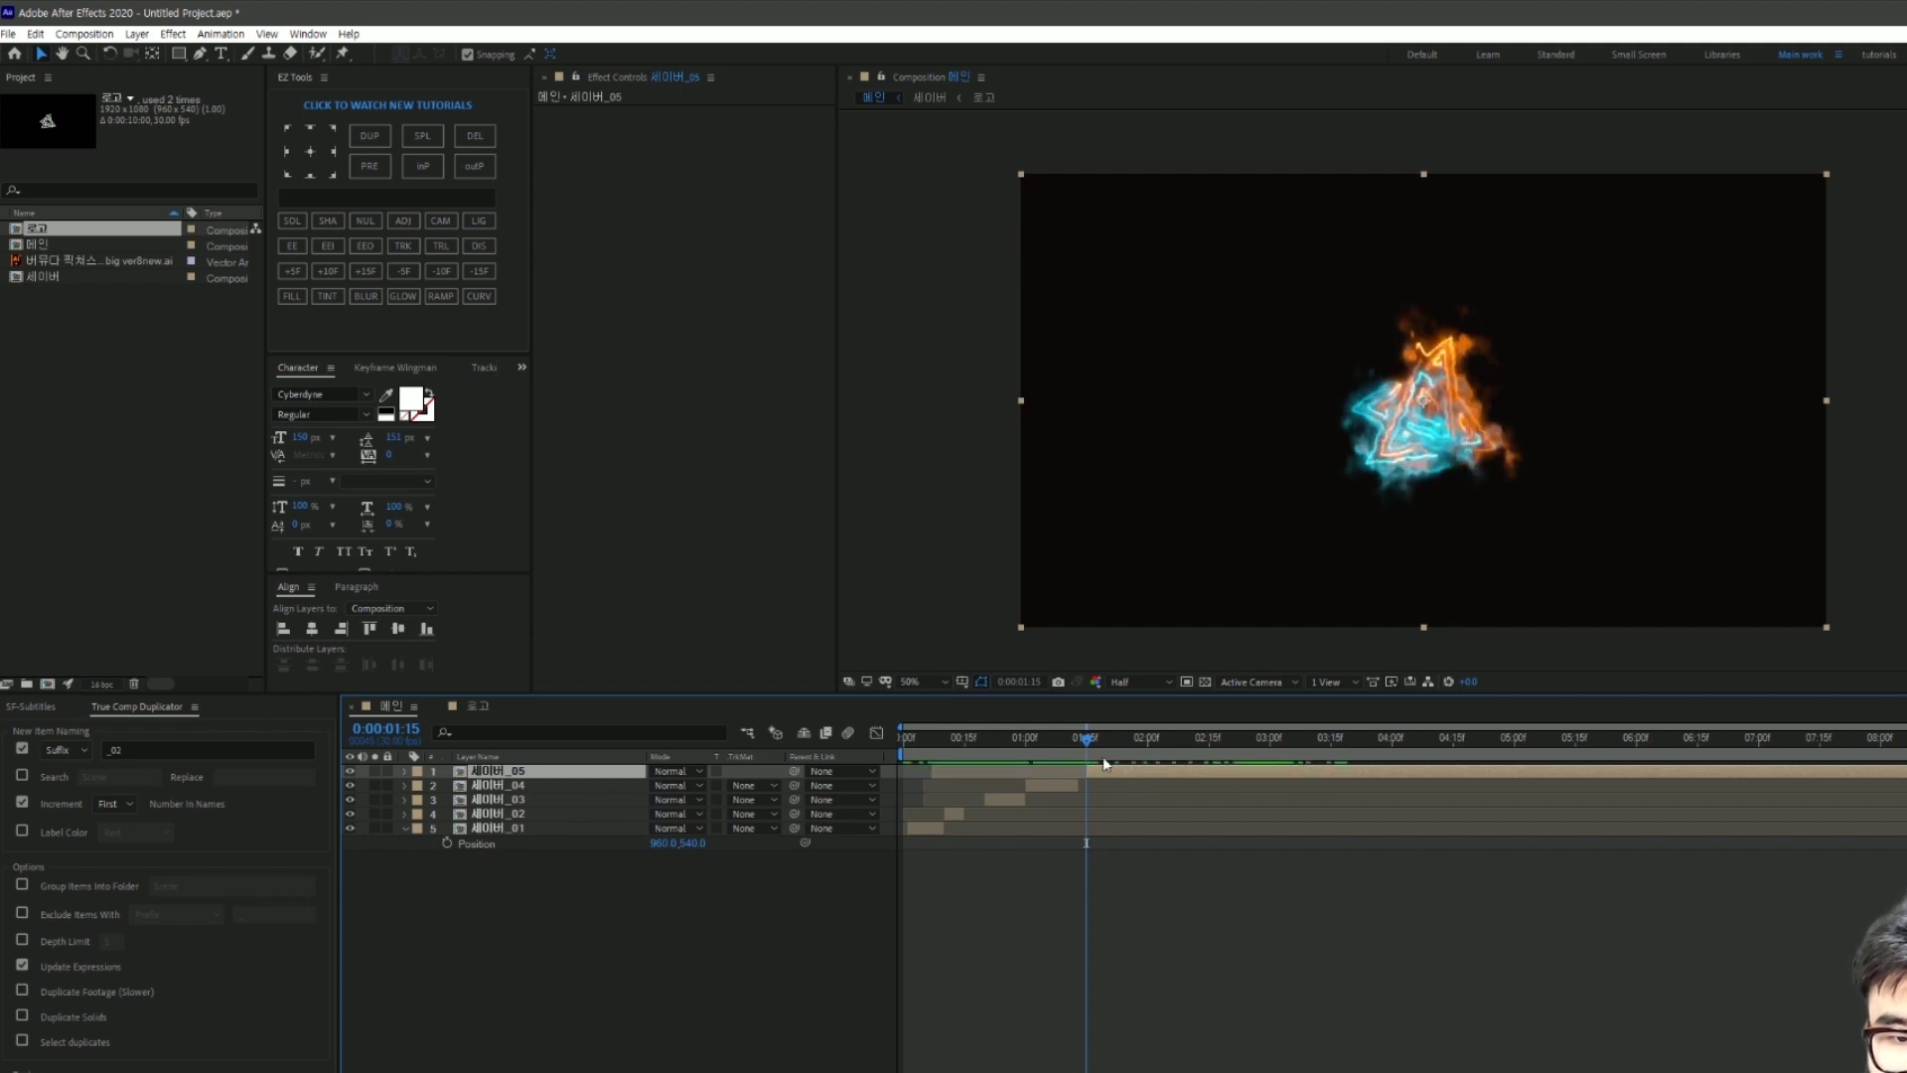
click(1081, 744)
drag(1080, 744, 1094, 744)
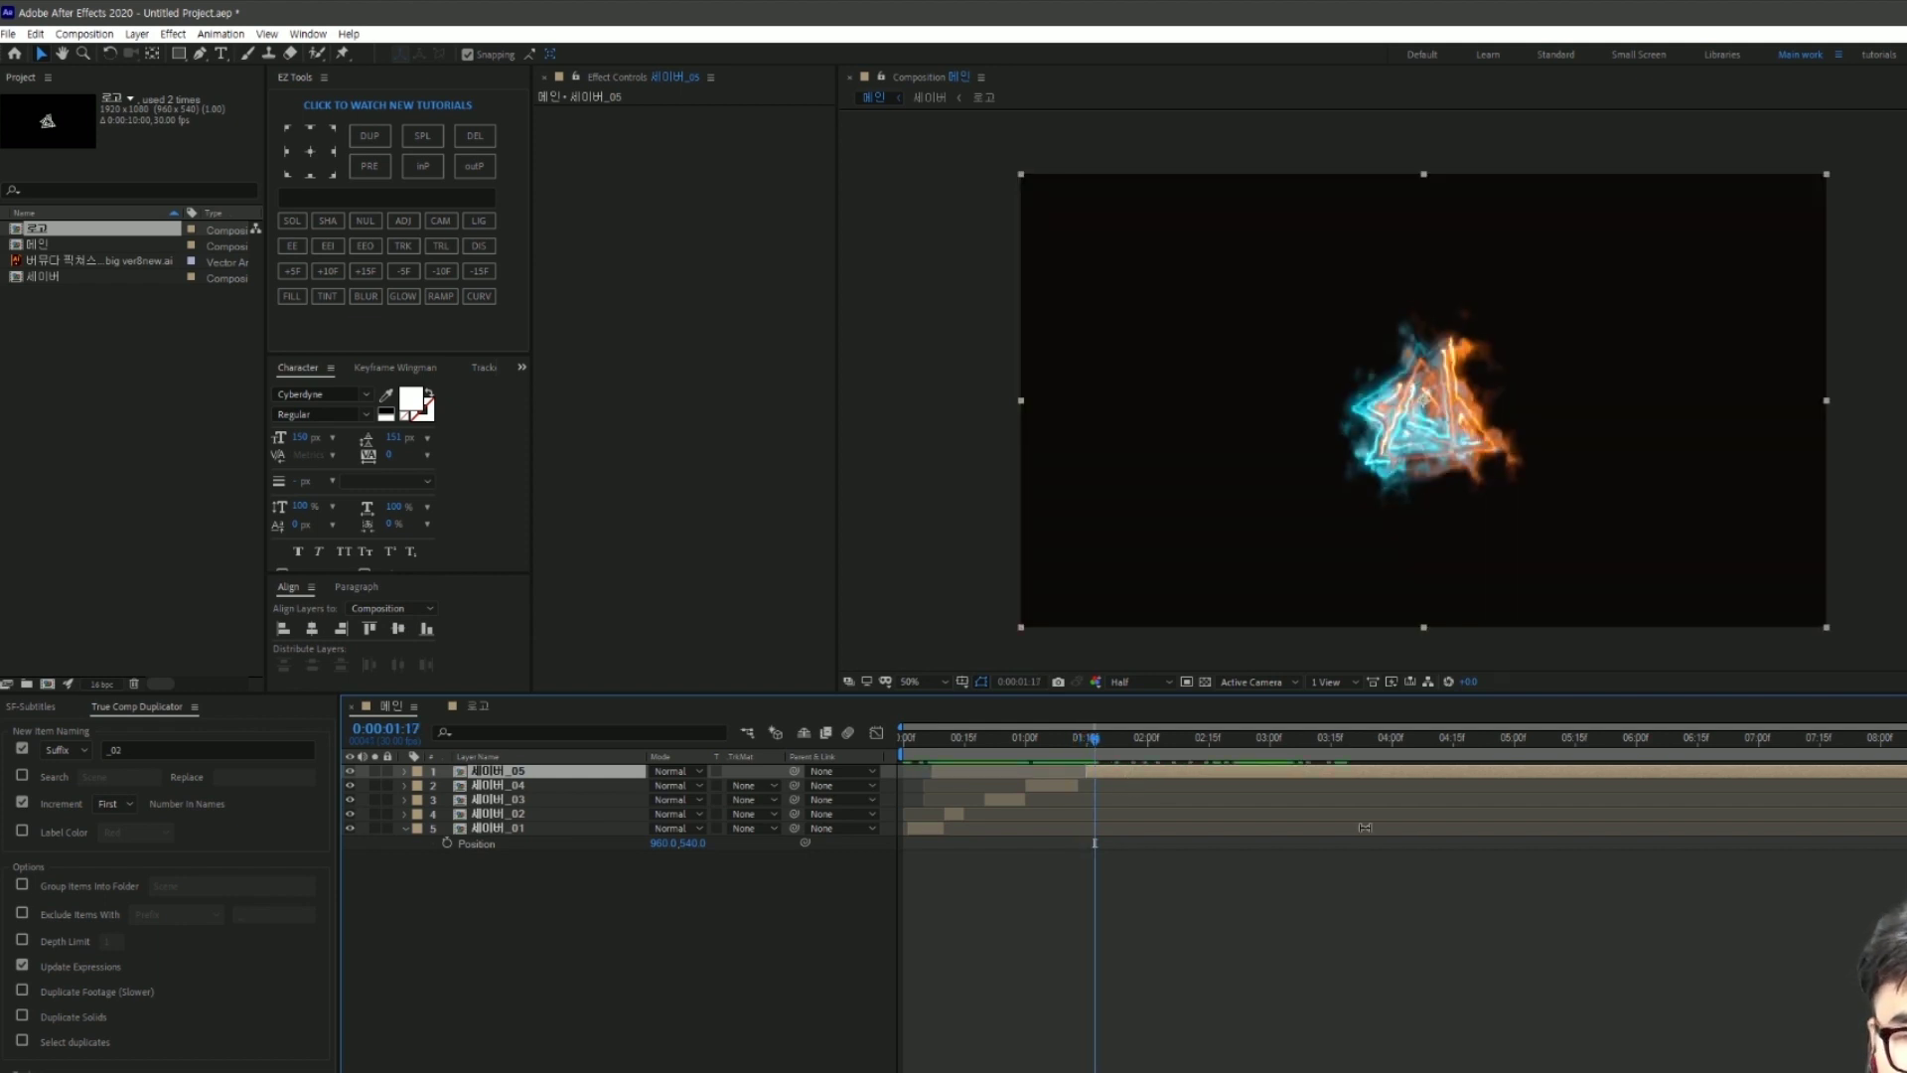
click(1516, 1005)
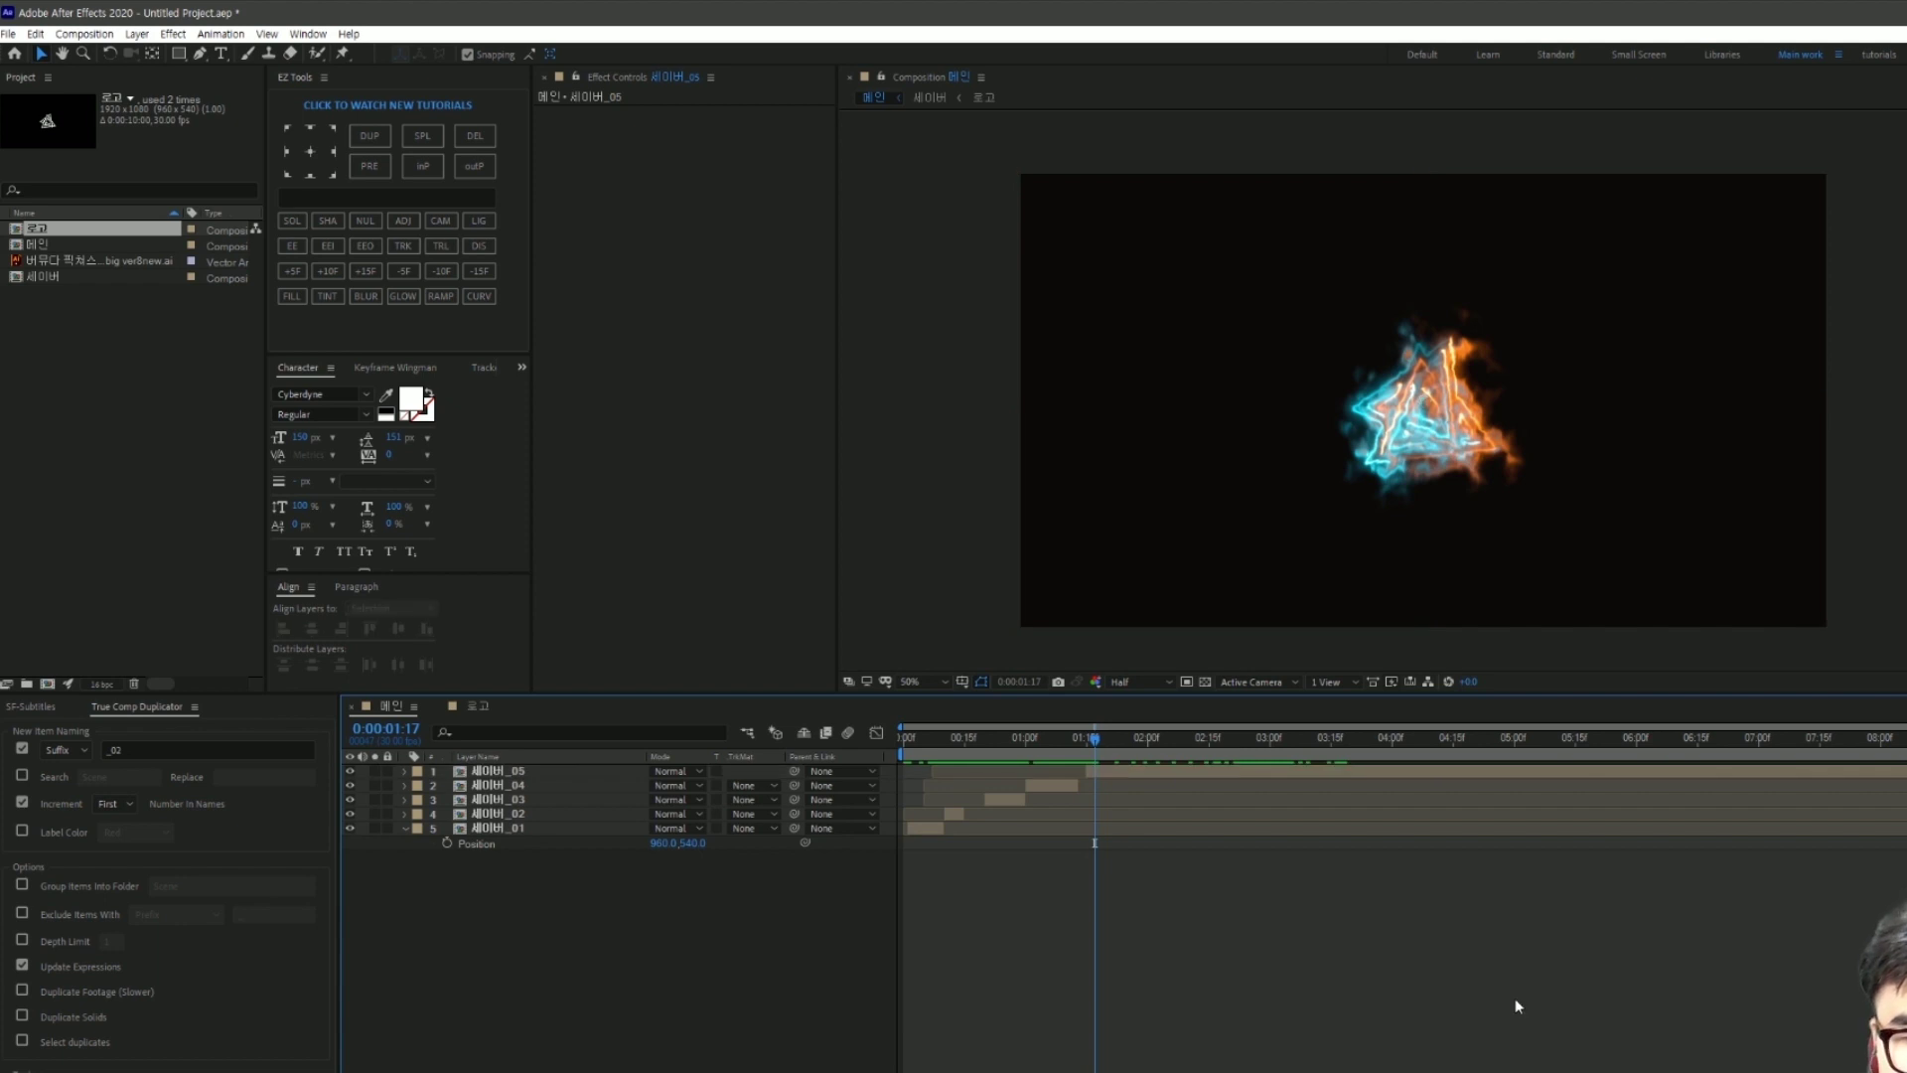
click(1141, 774)
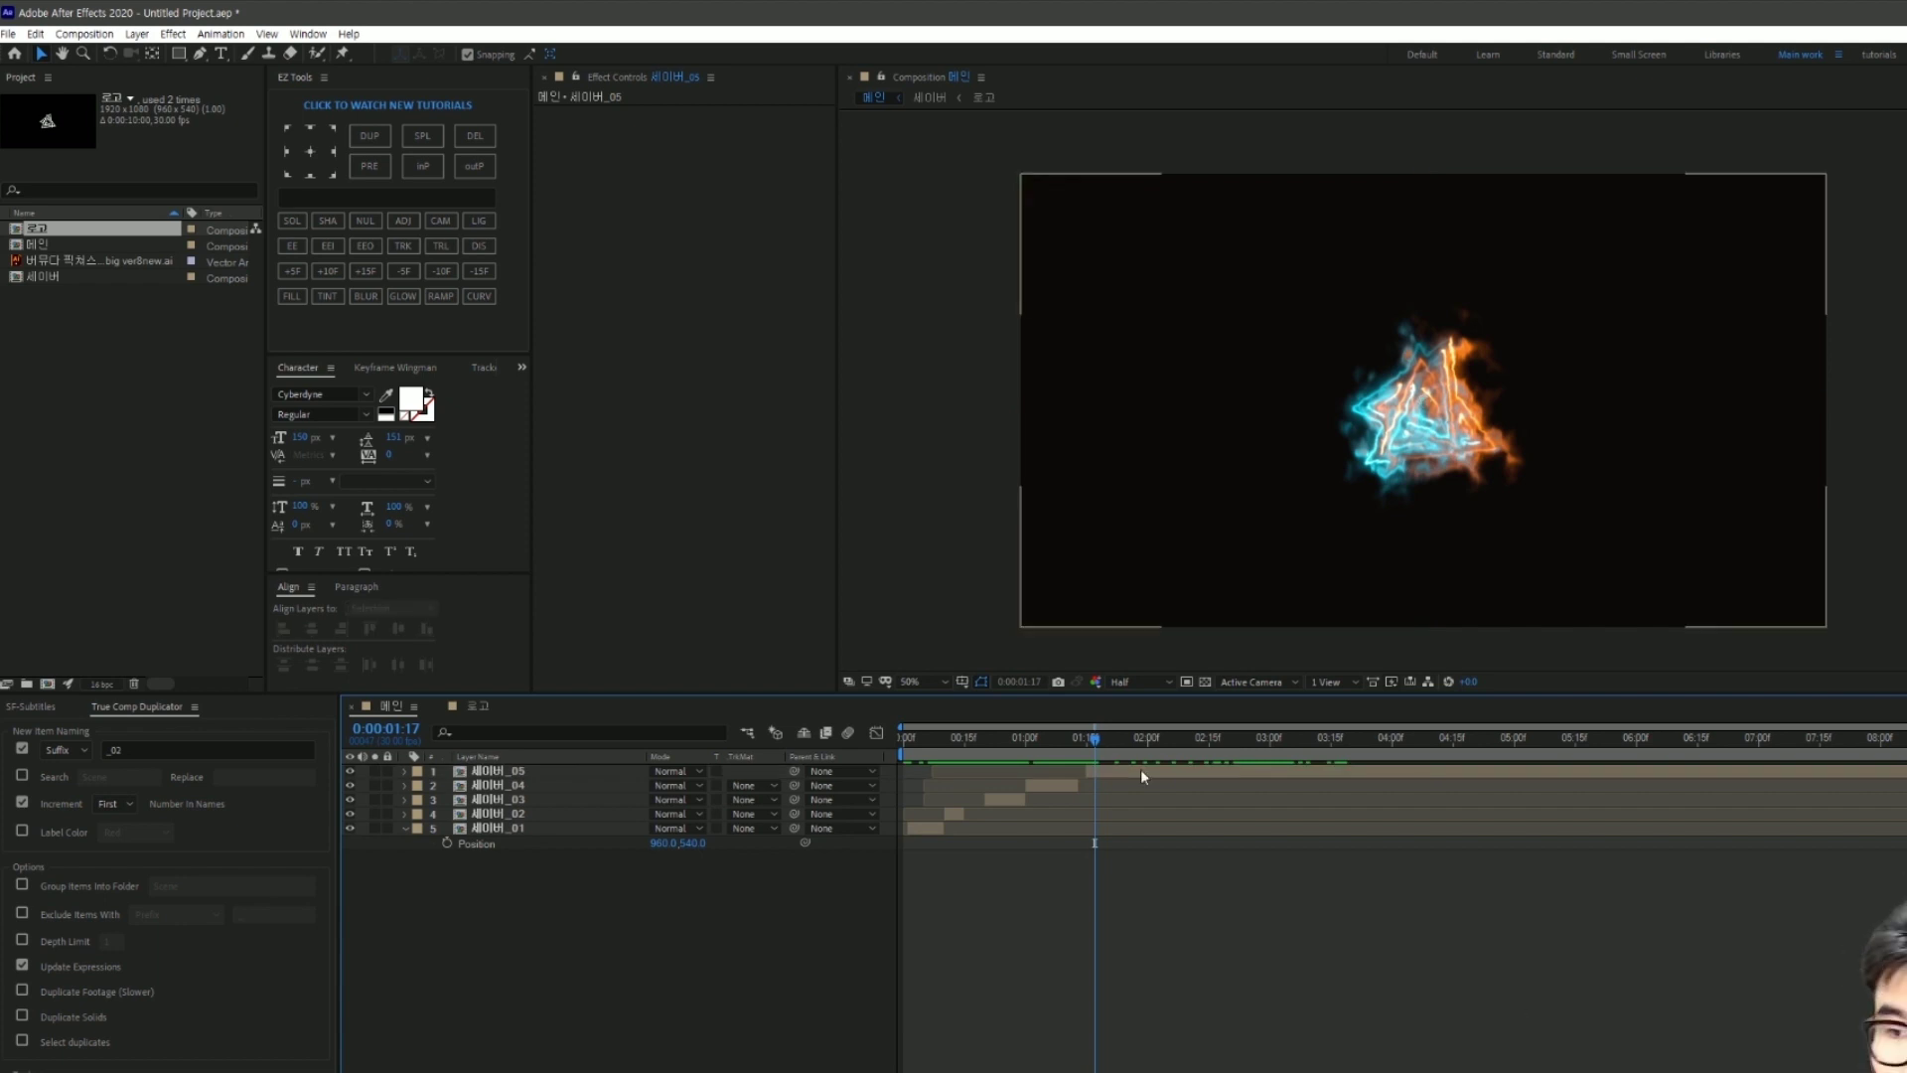
click(544, 773)
key(ctrl+d)
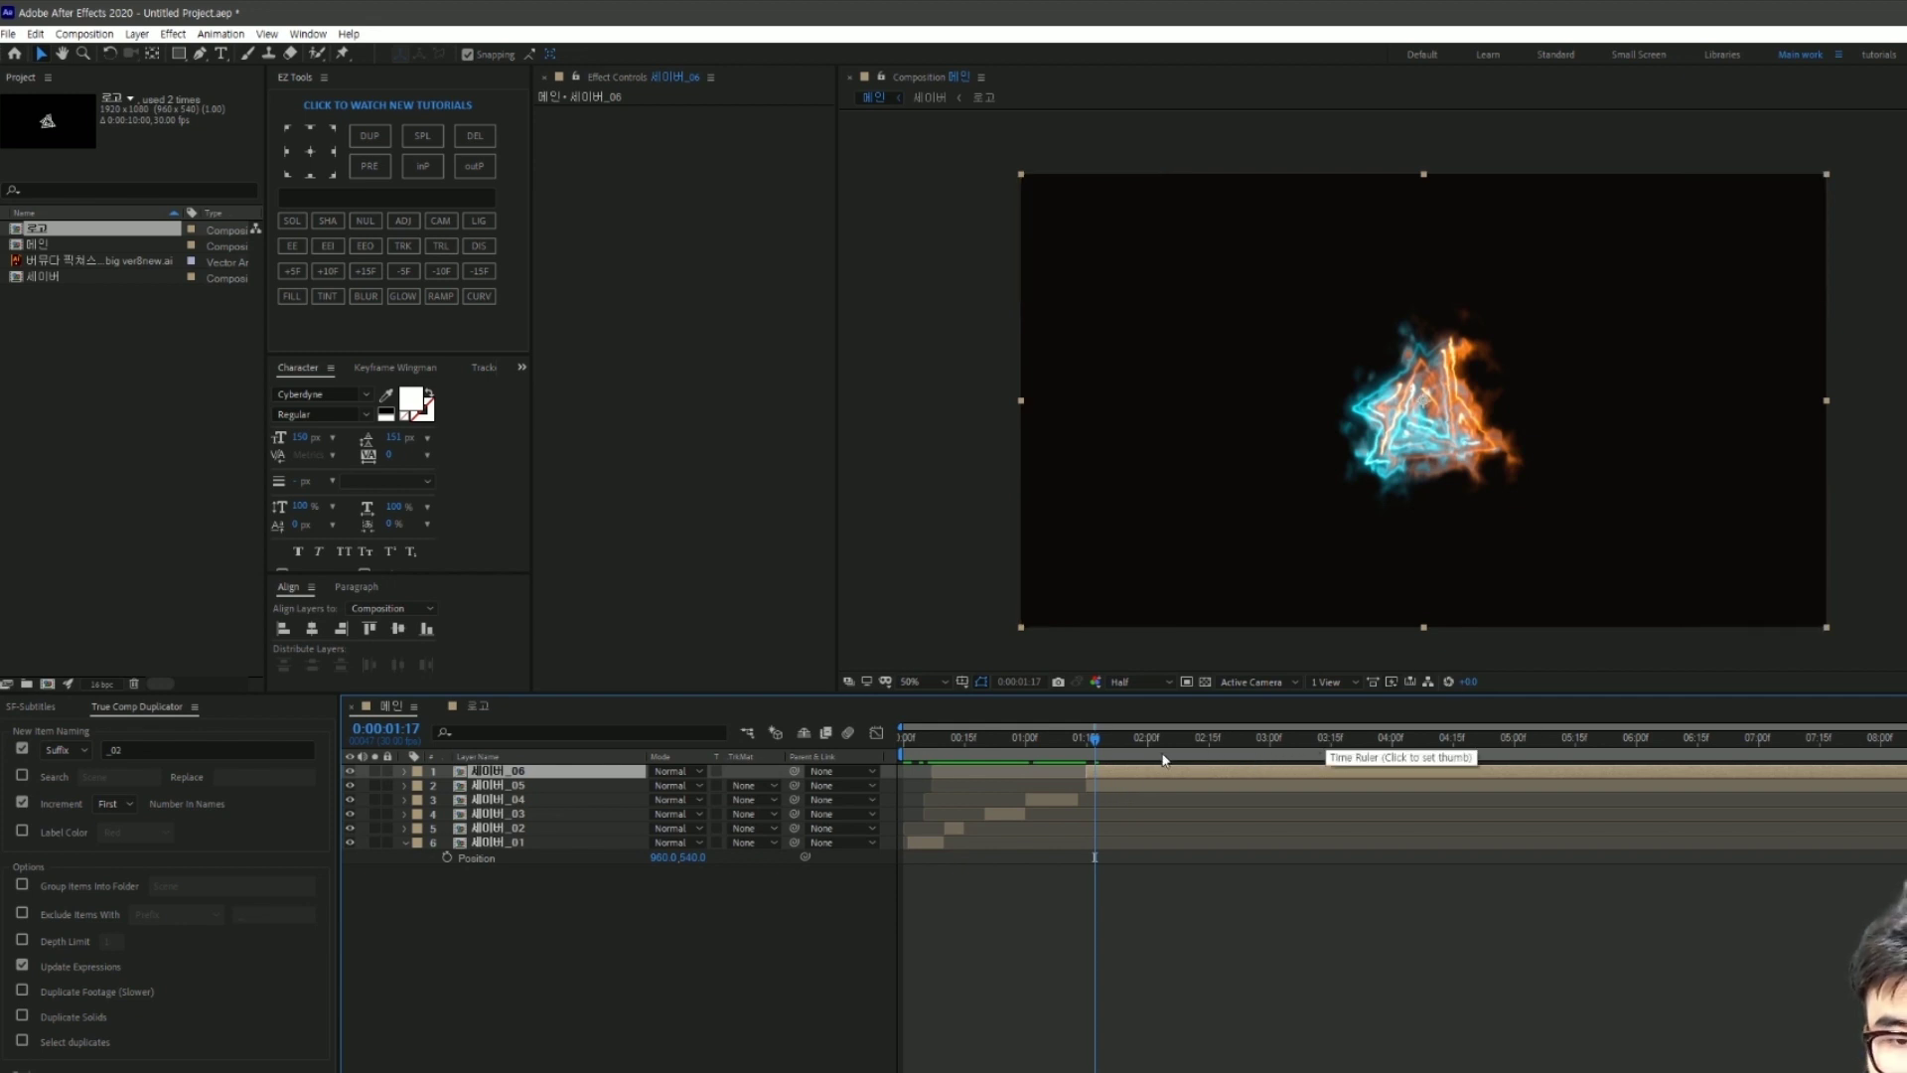
Step: Trim 세이버_05 so its out point falls at about 0:00:01:25
click(1120, 788)
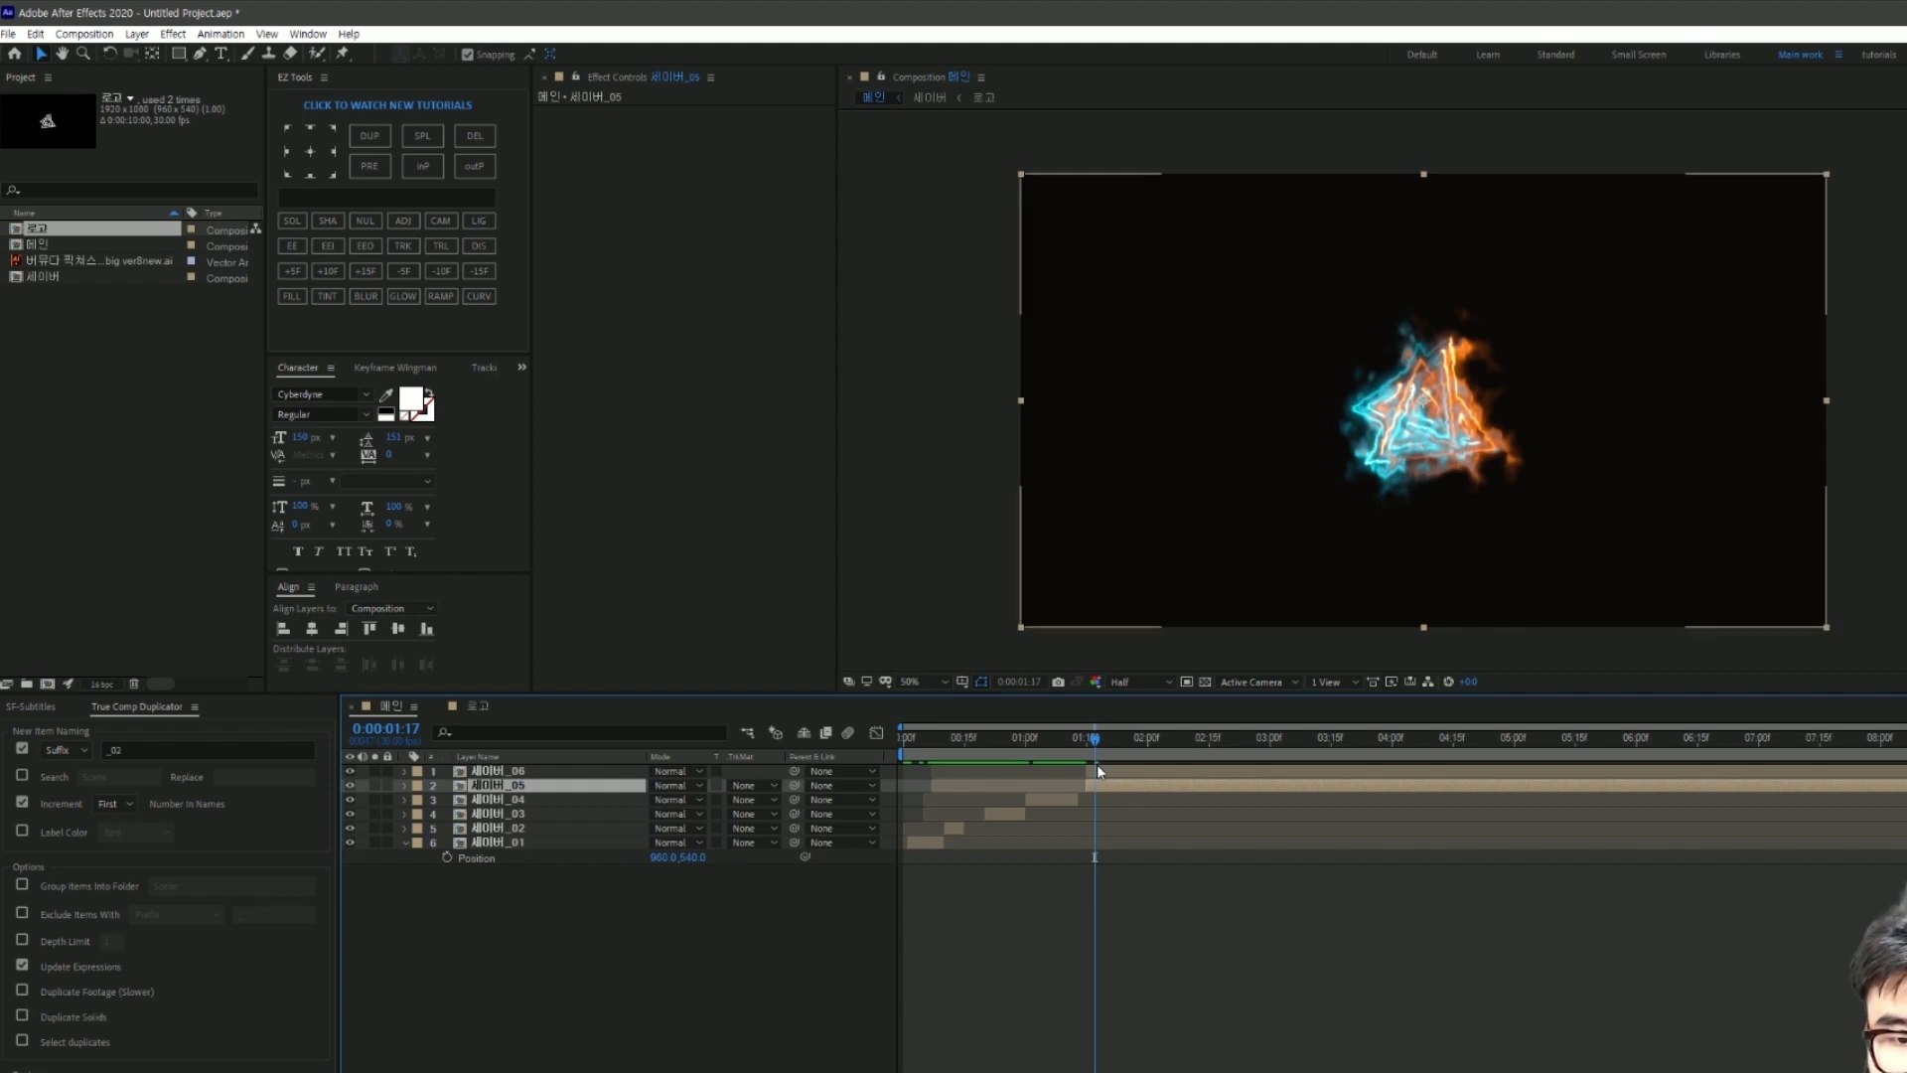
drag(1095, 742, 1128, 755)
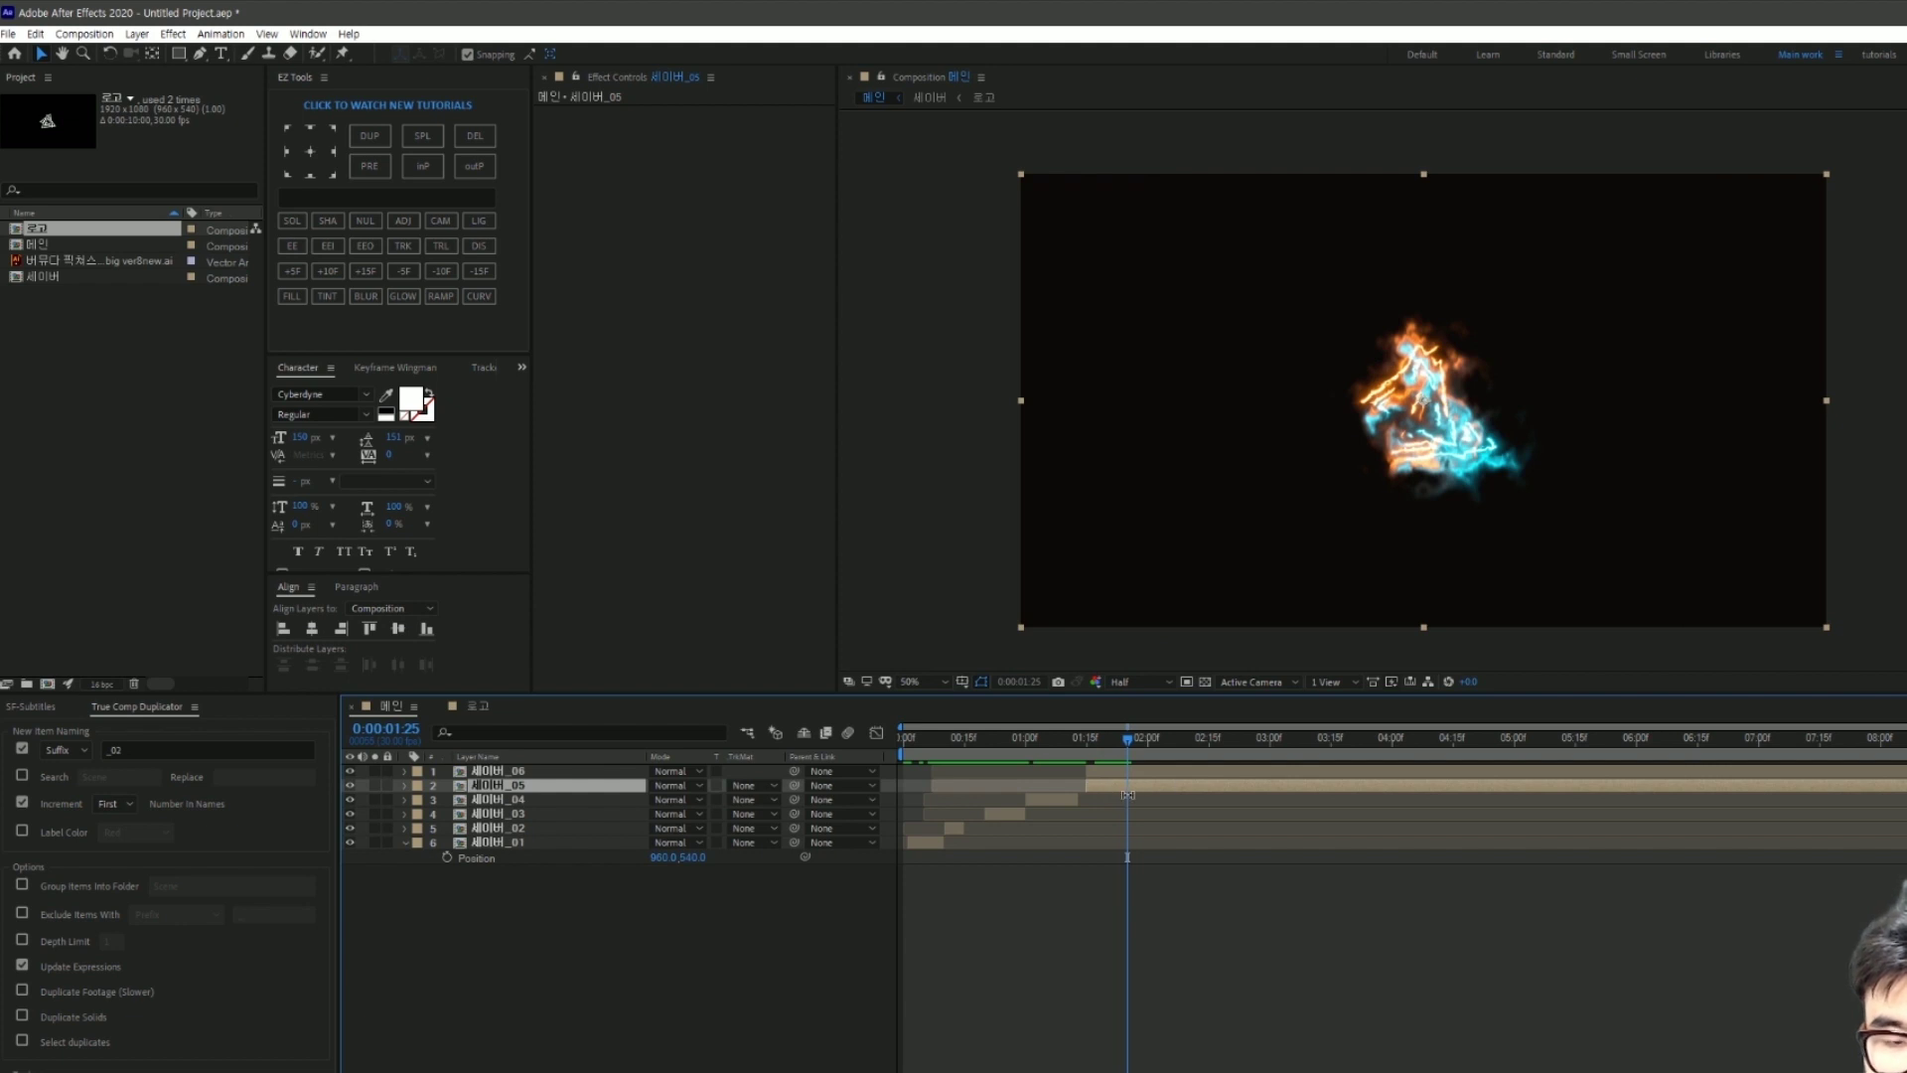
key(alt+bracketright)
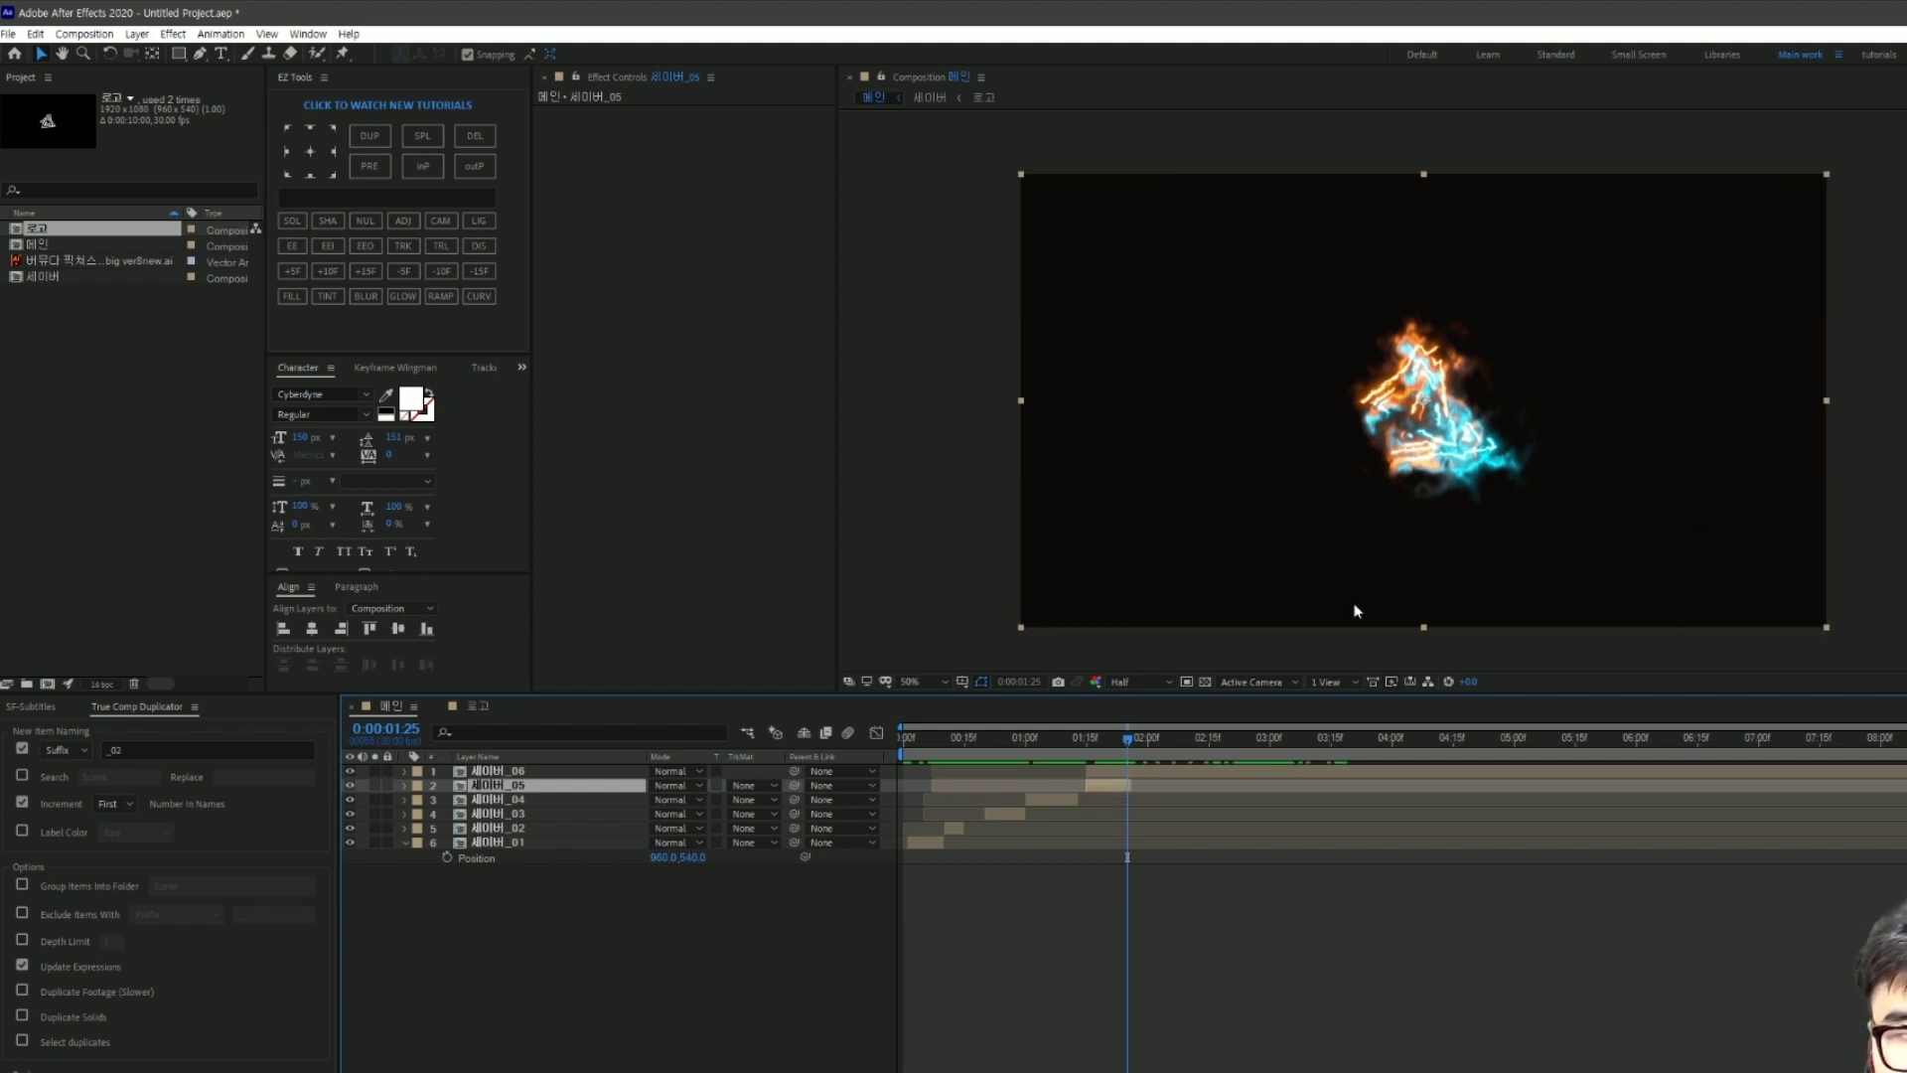
Step: Add the 로고 comp to the 메인 timeline starting at 0:00:02:10
click(1182, 747)
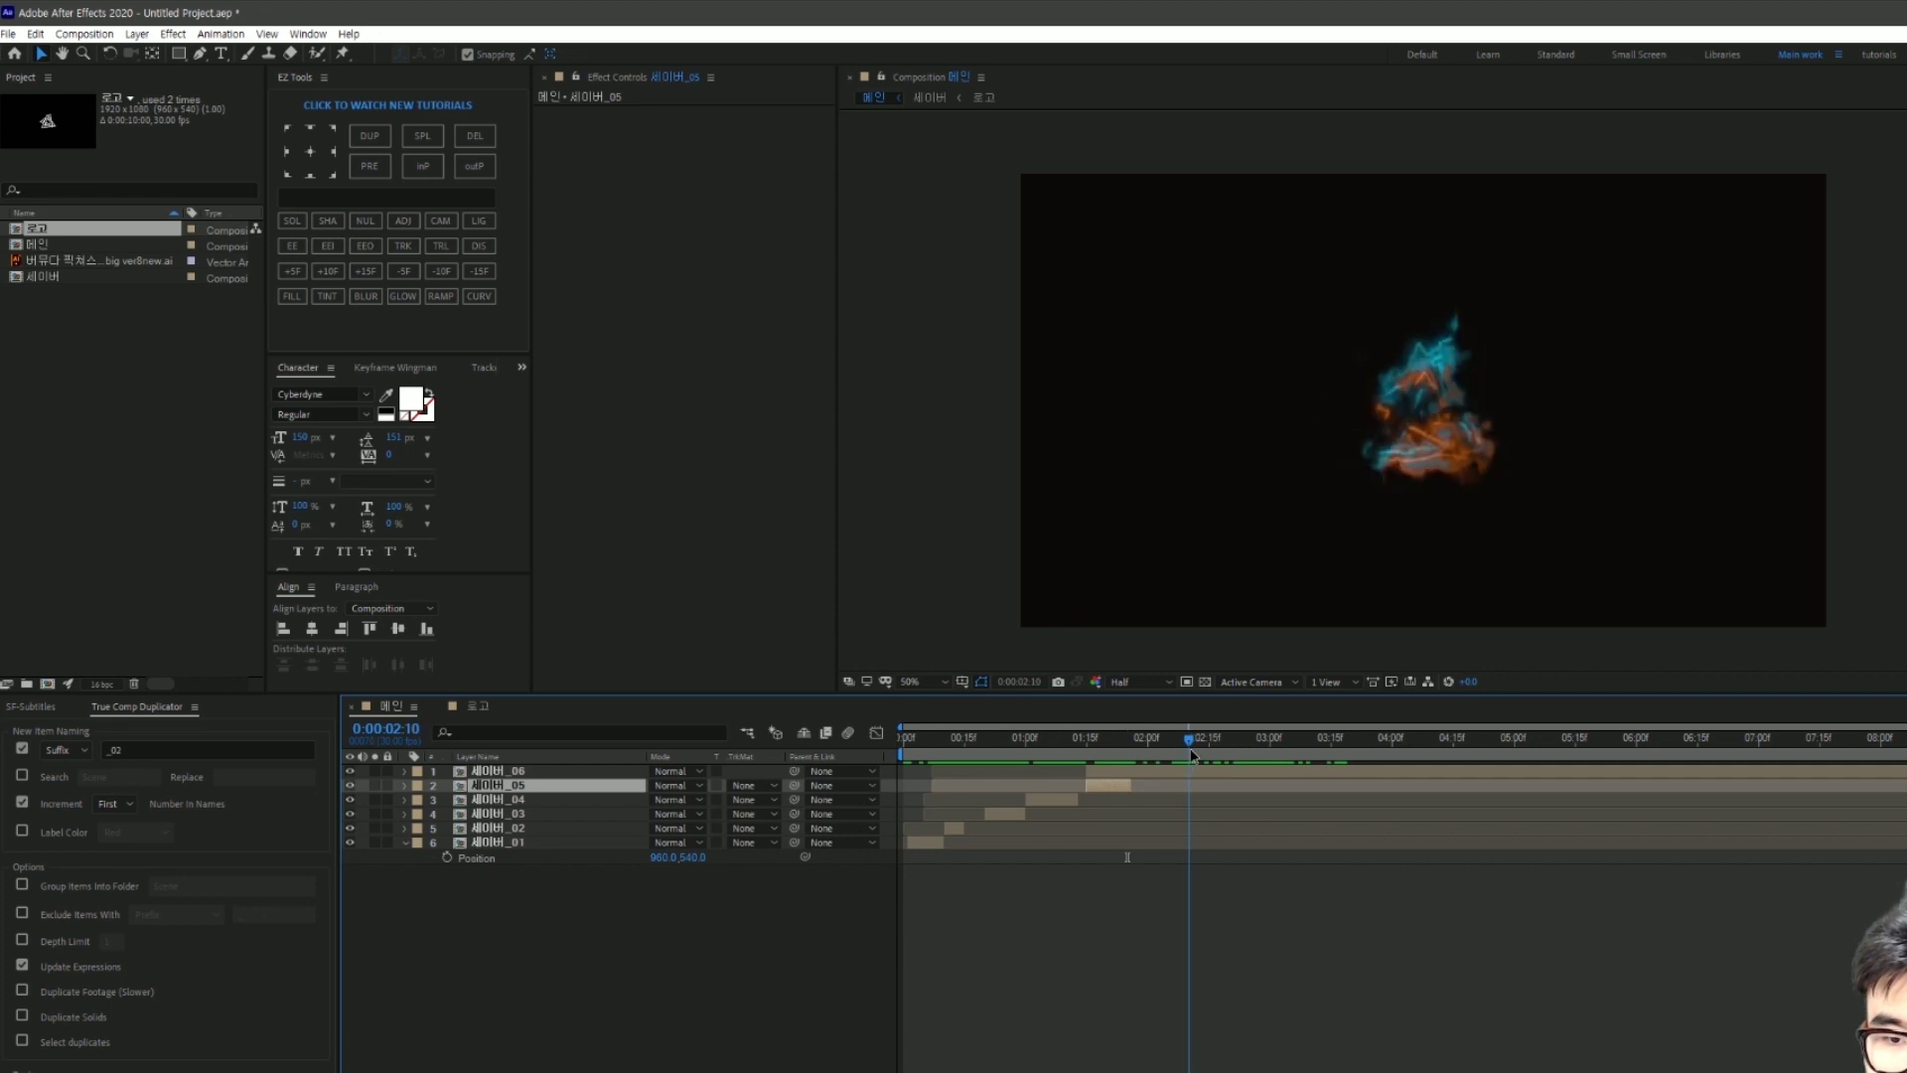
drag(1182, 750, 1188, 749)
click(42, 253)
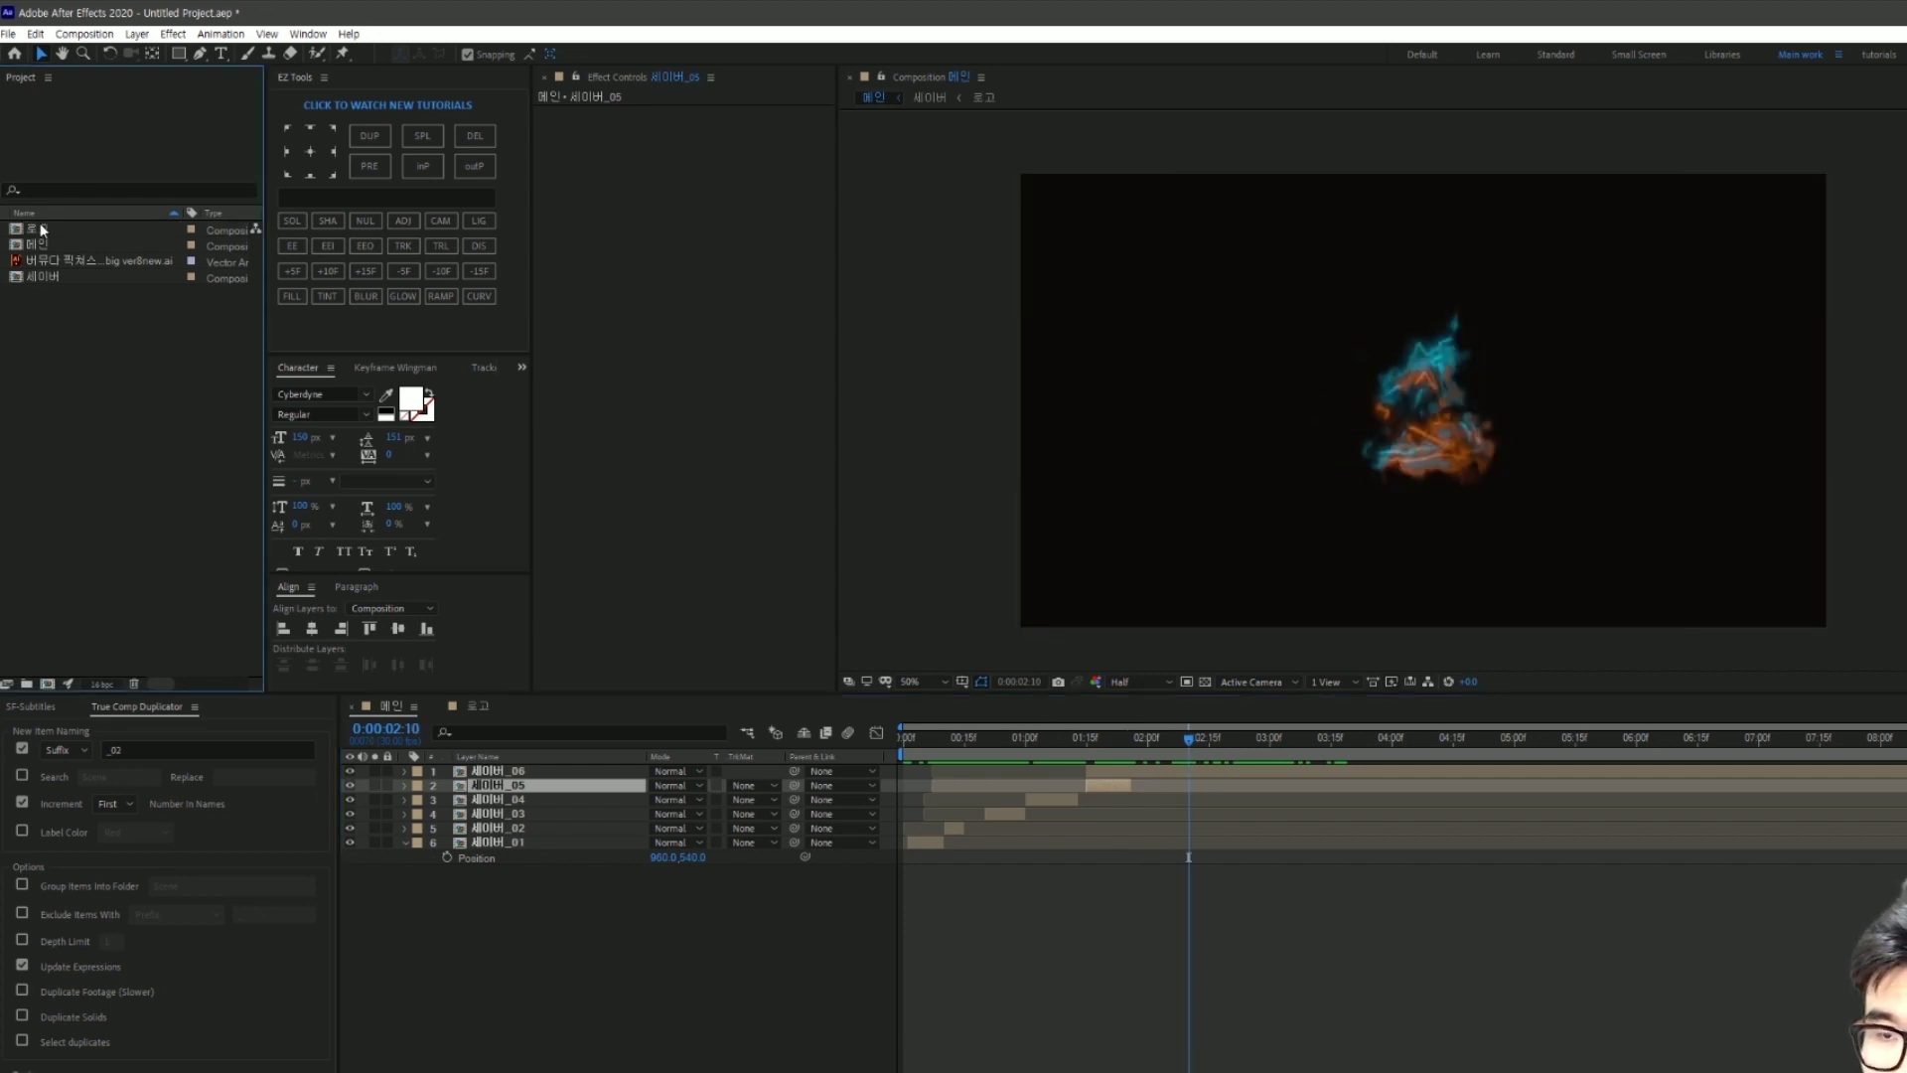
drag(42, 231, 486, 772)
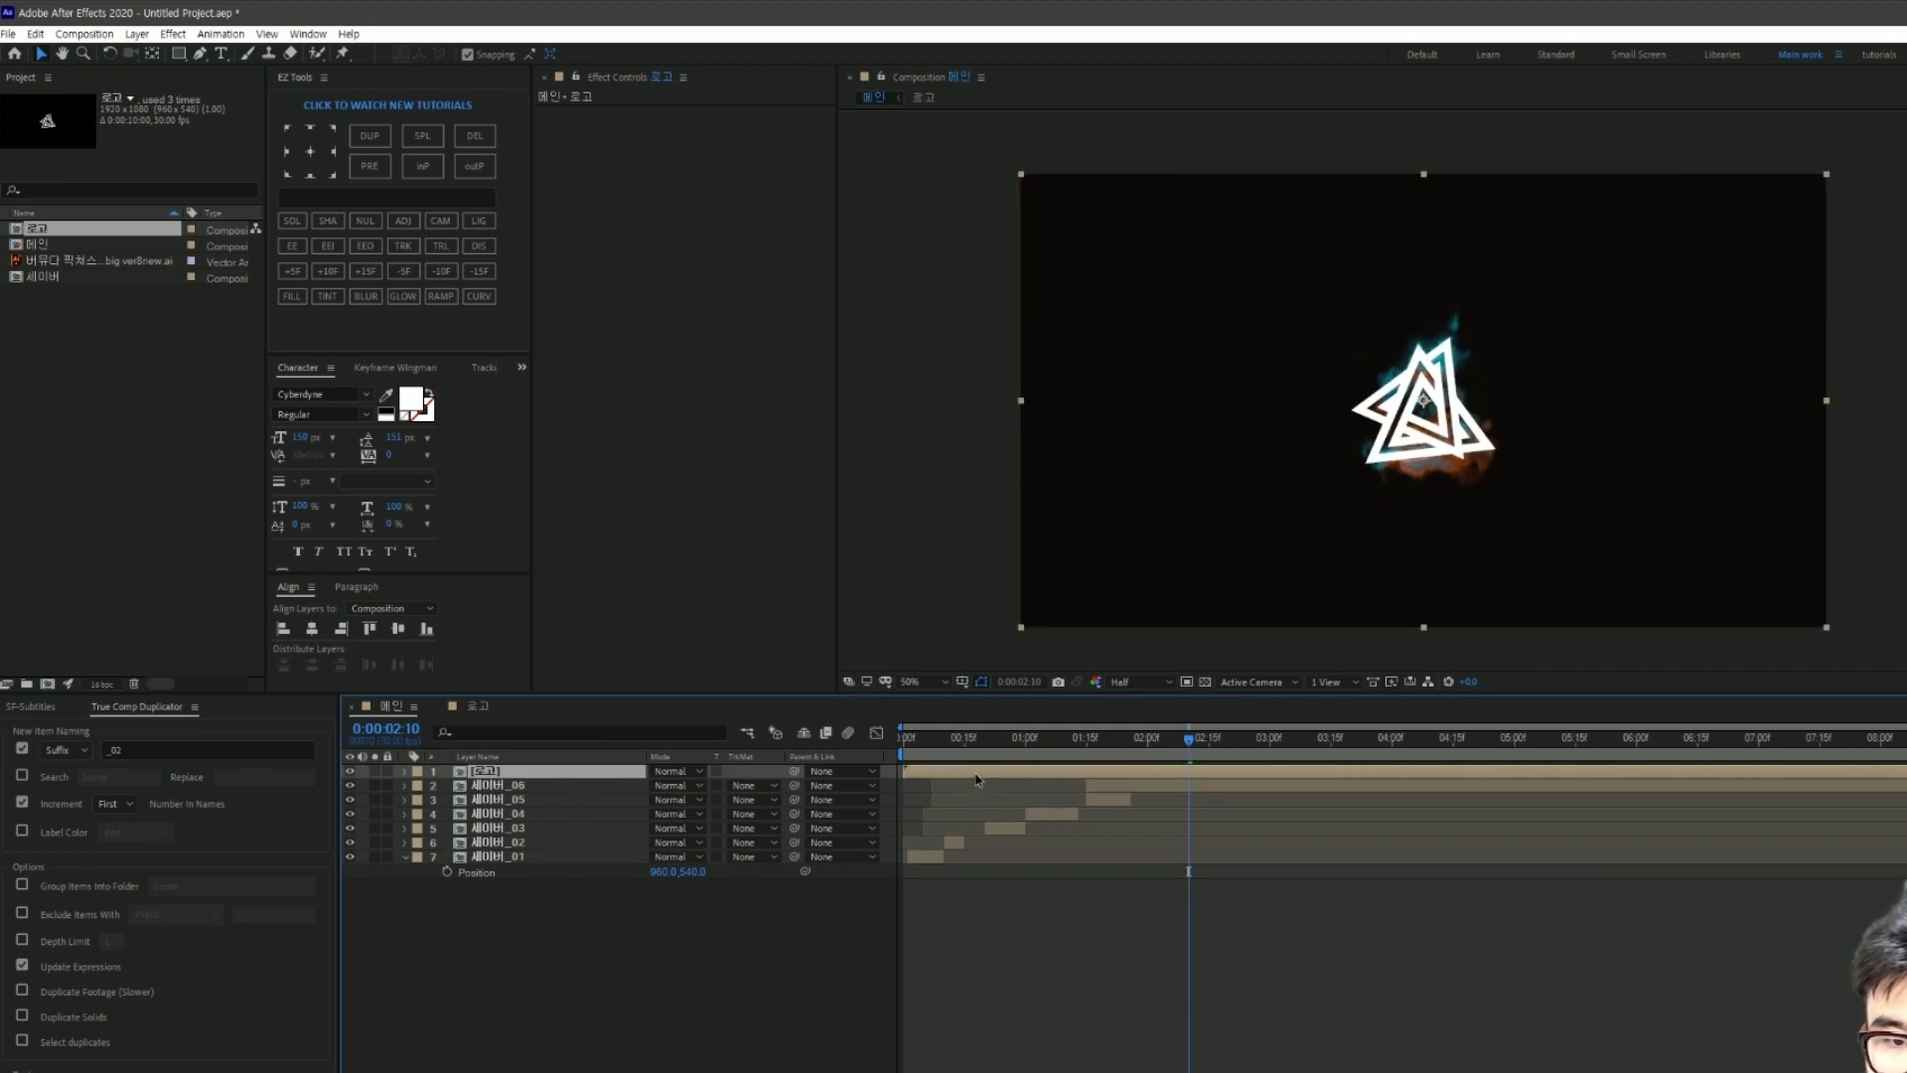
drag(977, 780, 1217, 771)
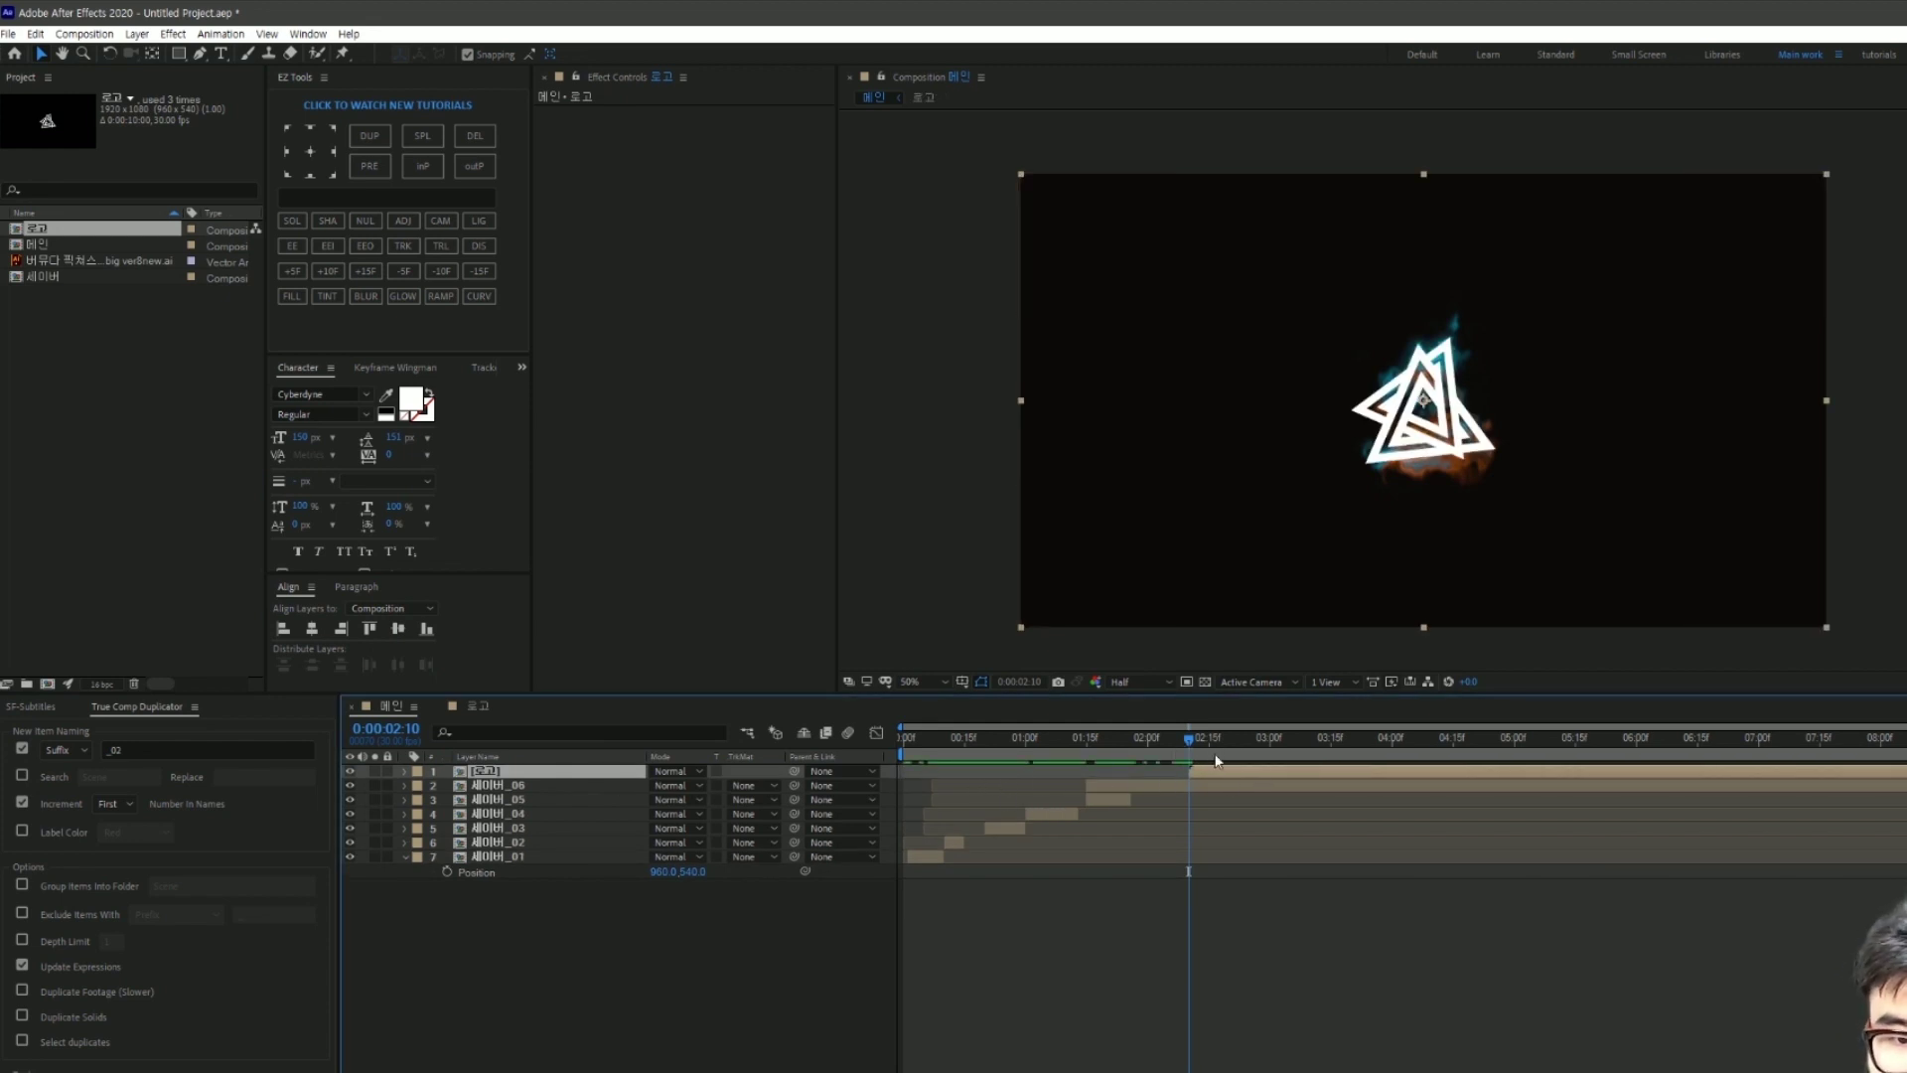
Step: Give the 로고 layer a Yellow label and scrub back through the early frames
click(419, 772)
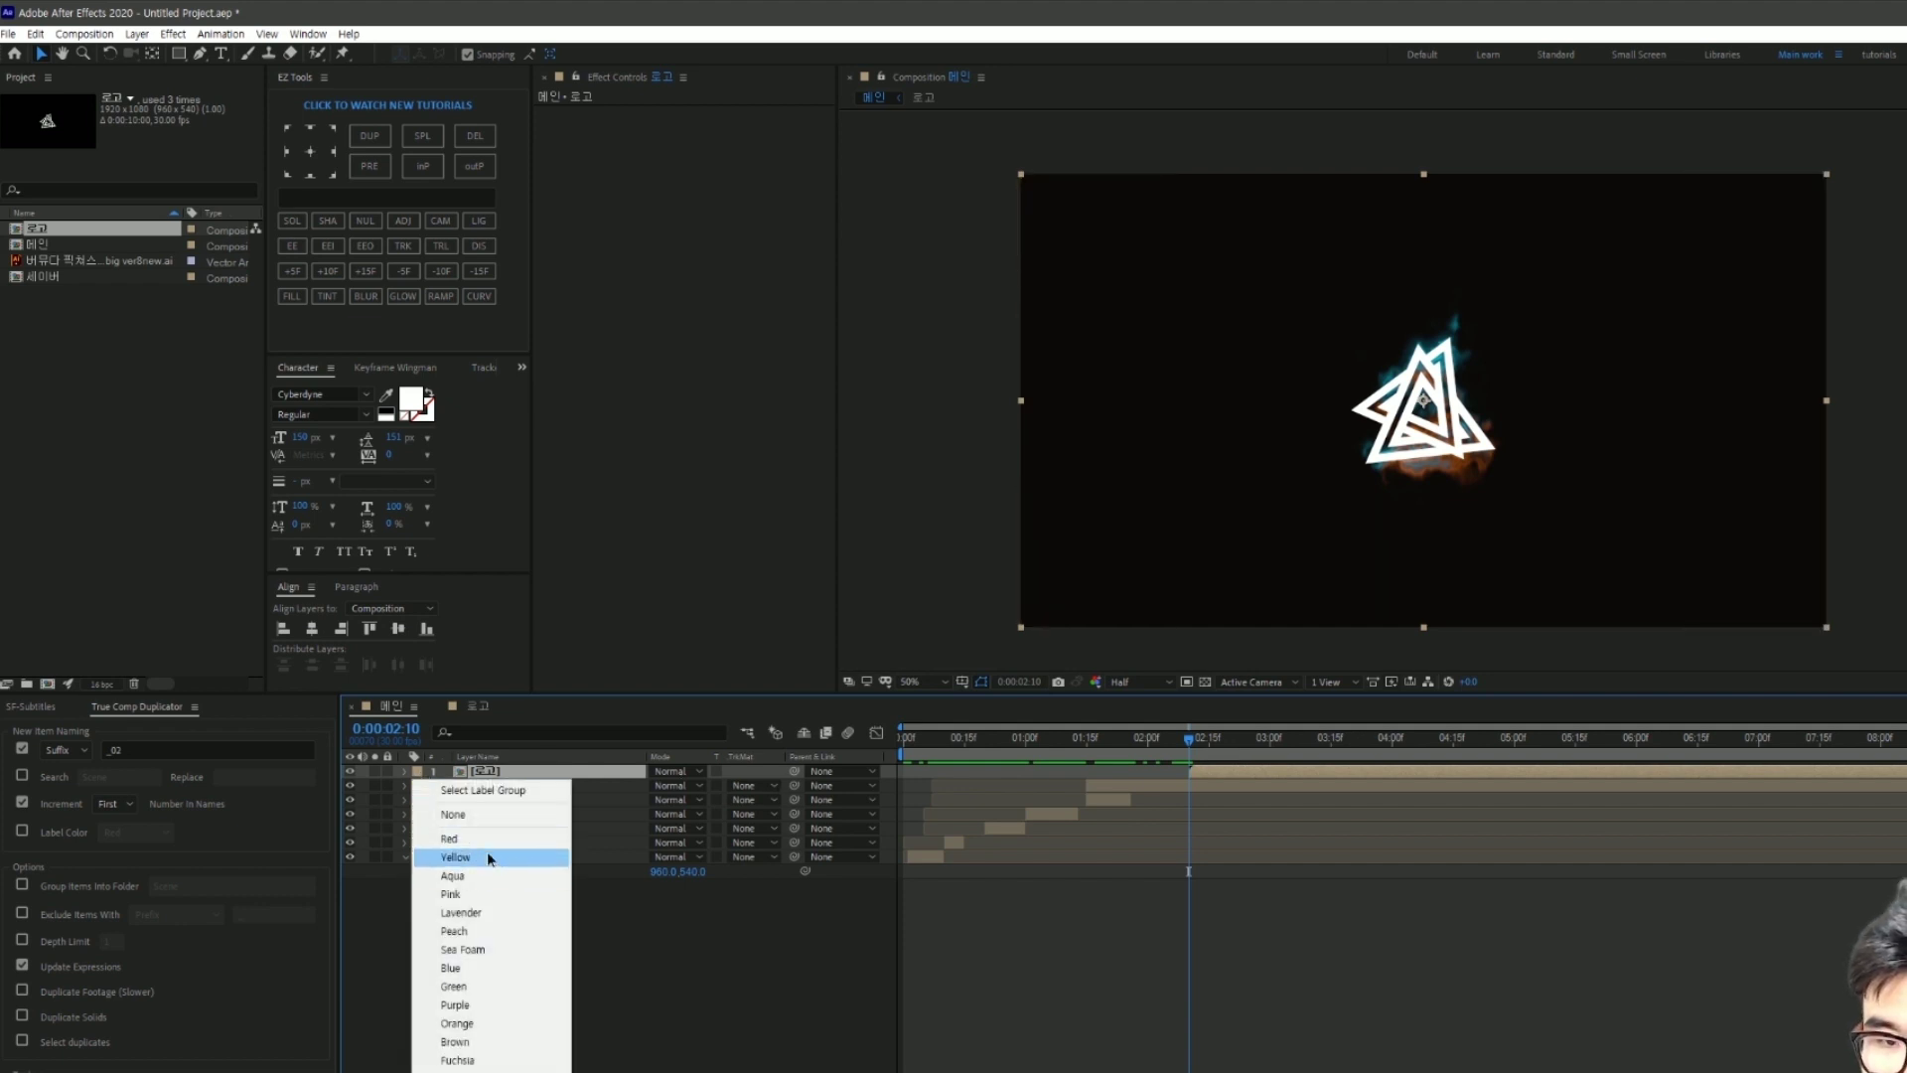
click(486, 850)
click(1397, 933)
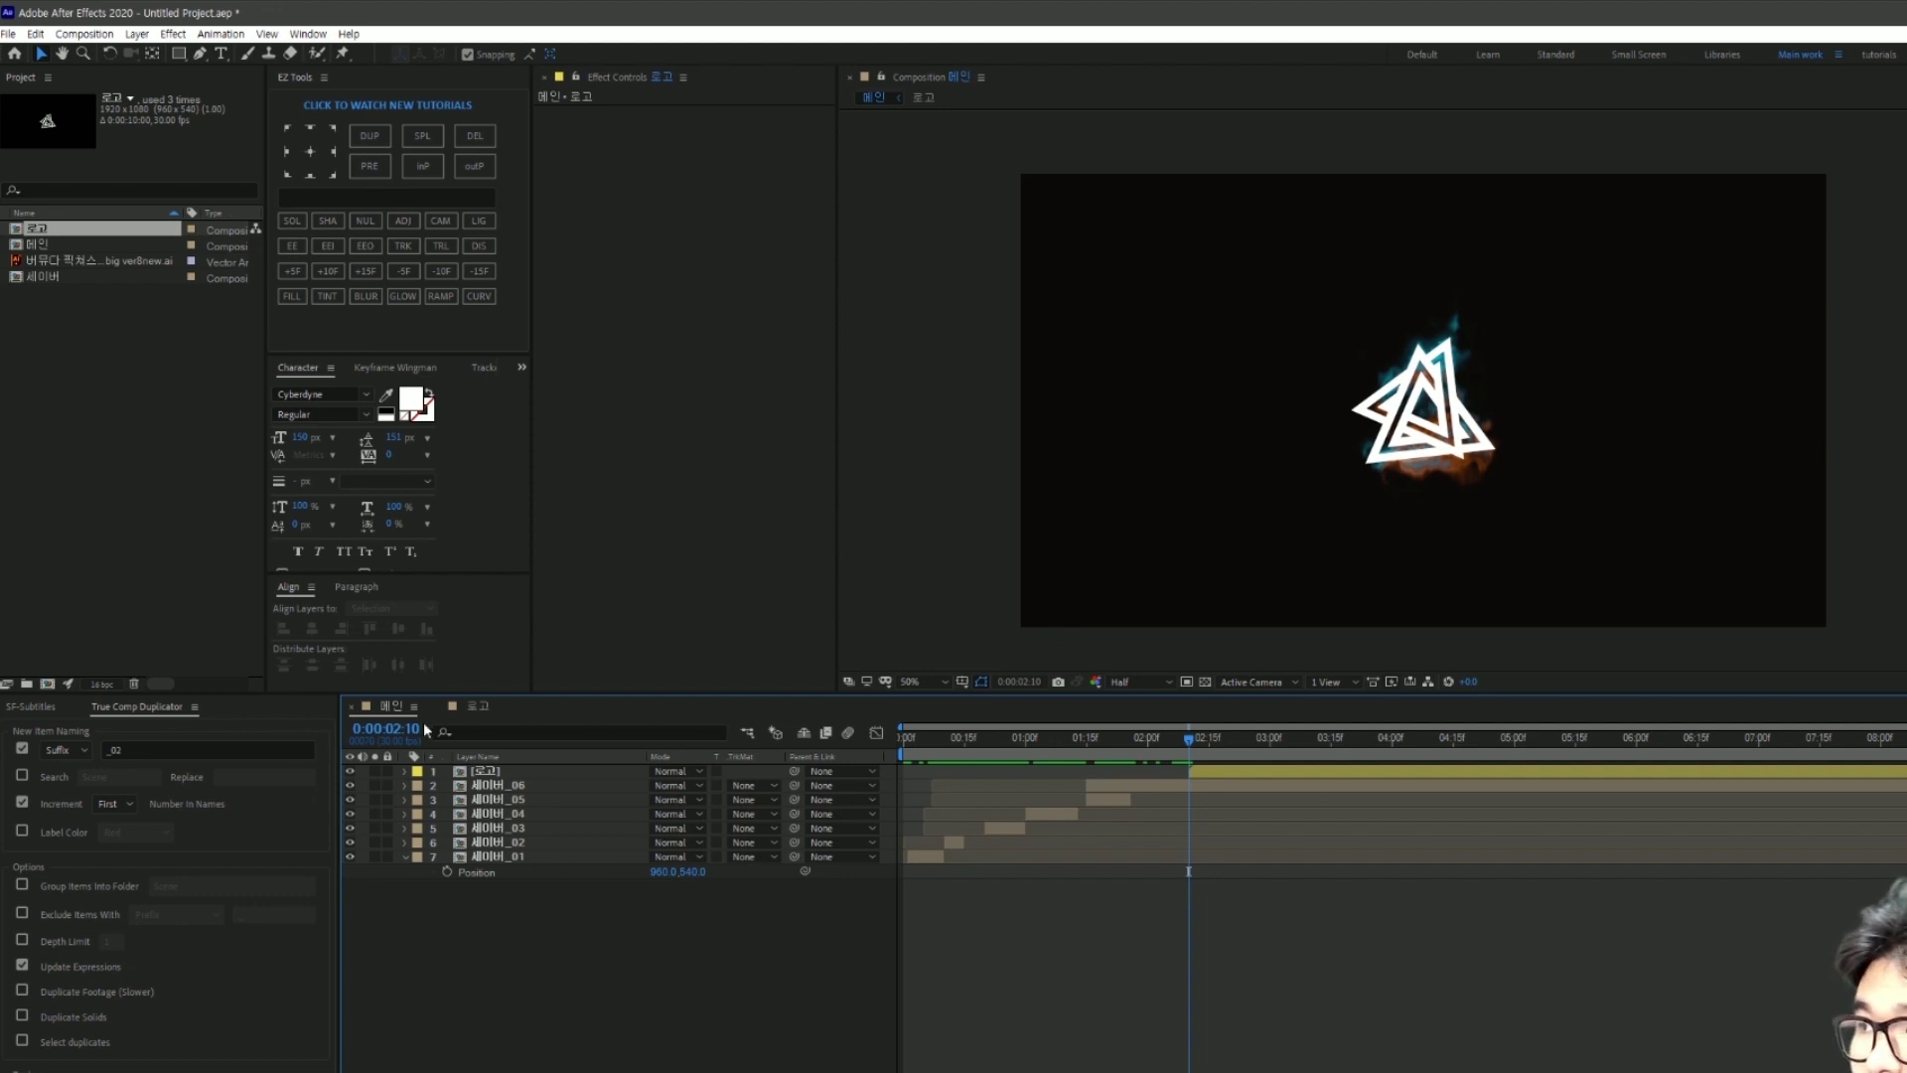
drag(1188, 752, 1043, 798)
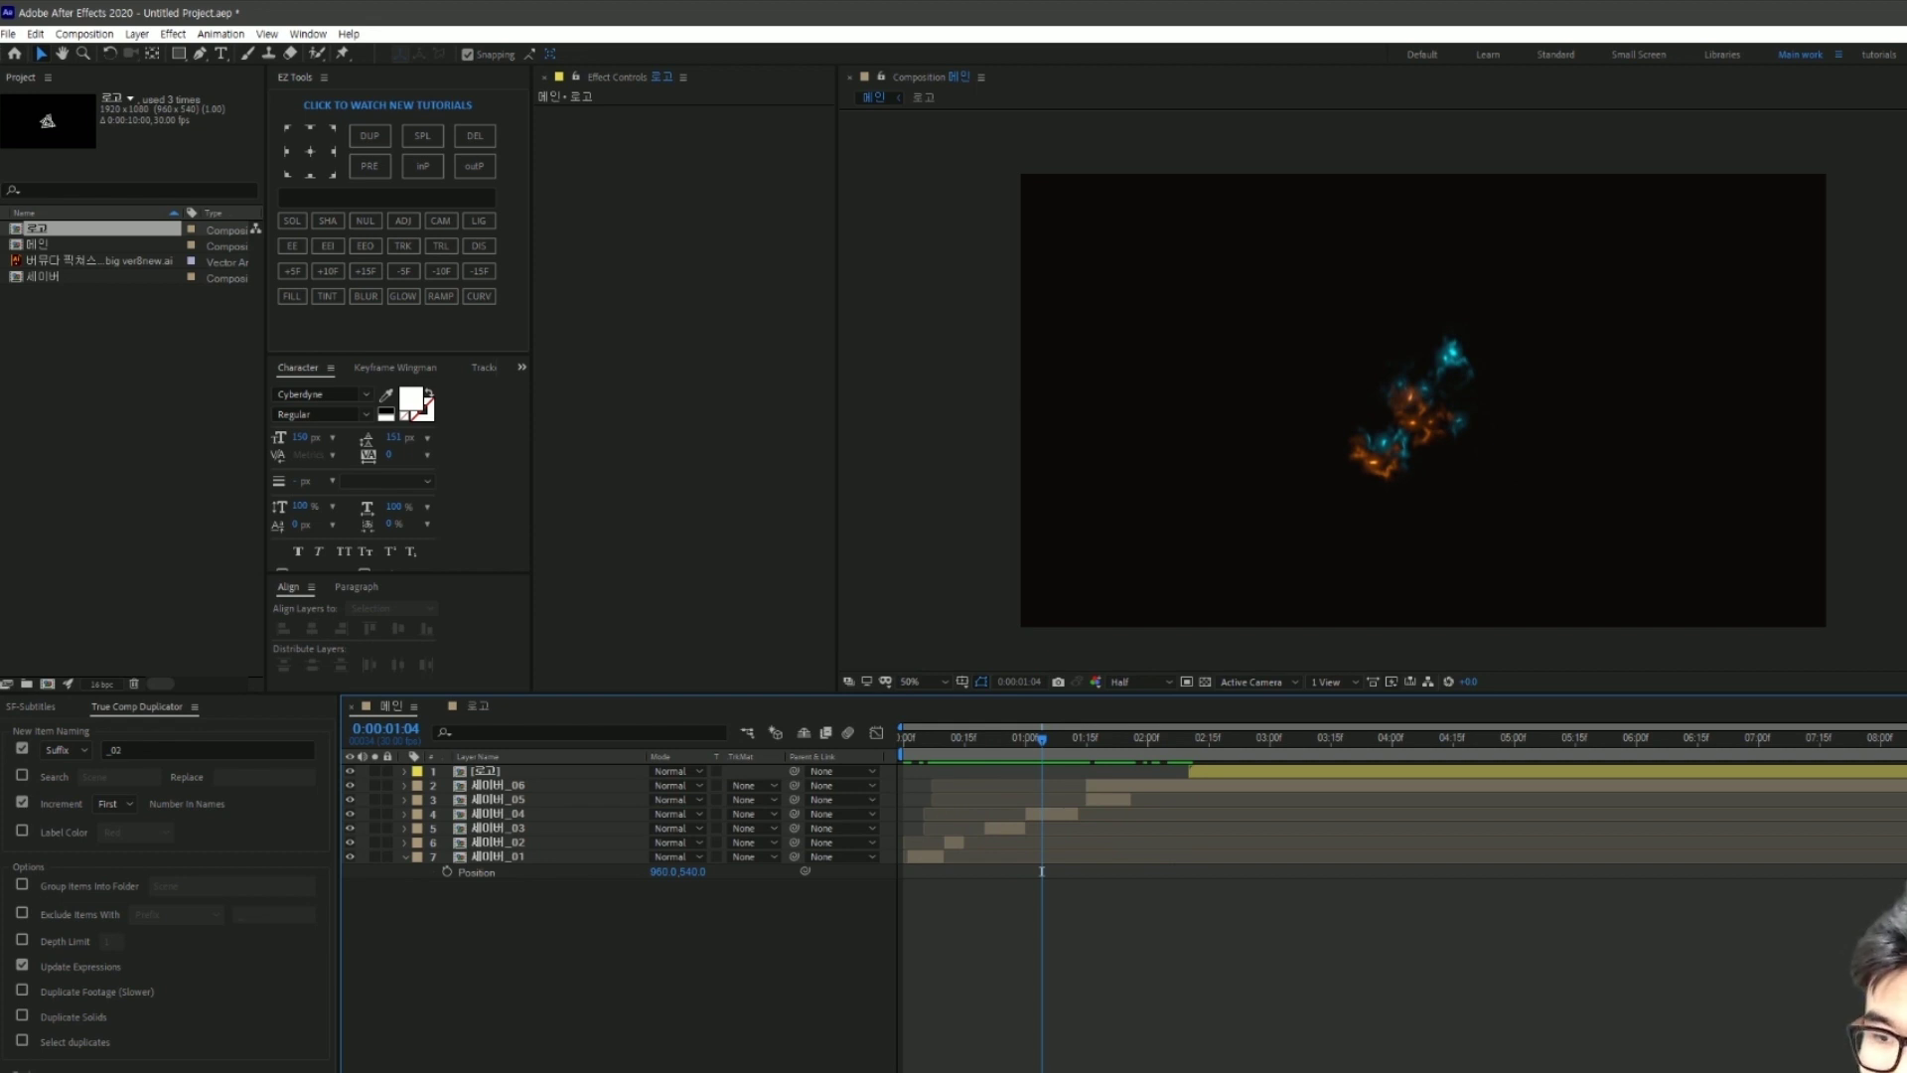
drag(1040, 738, 932, 771)
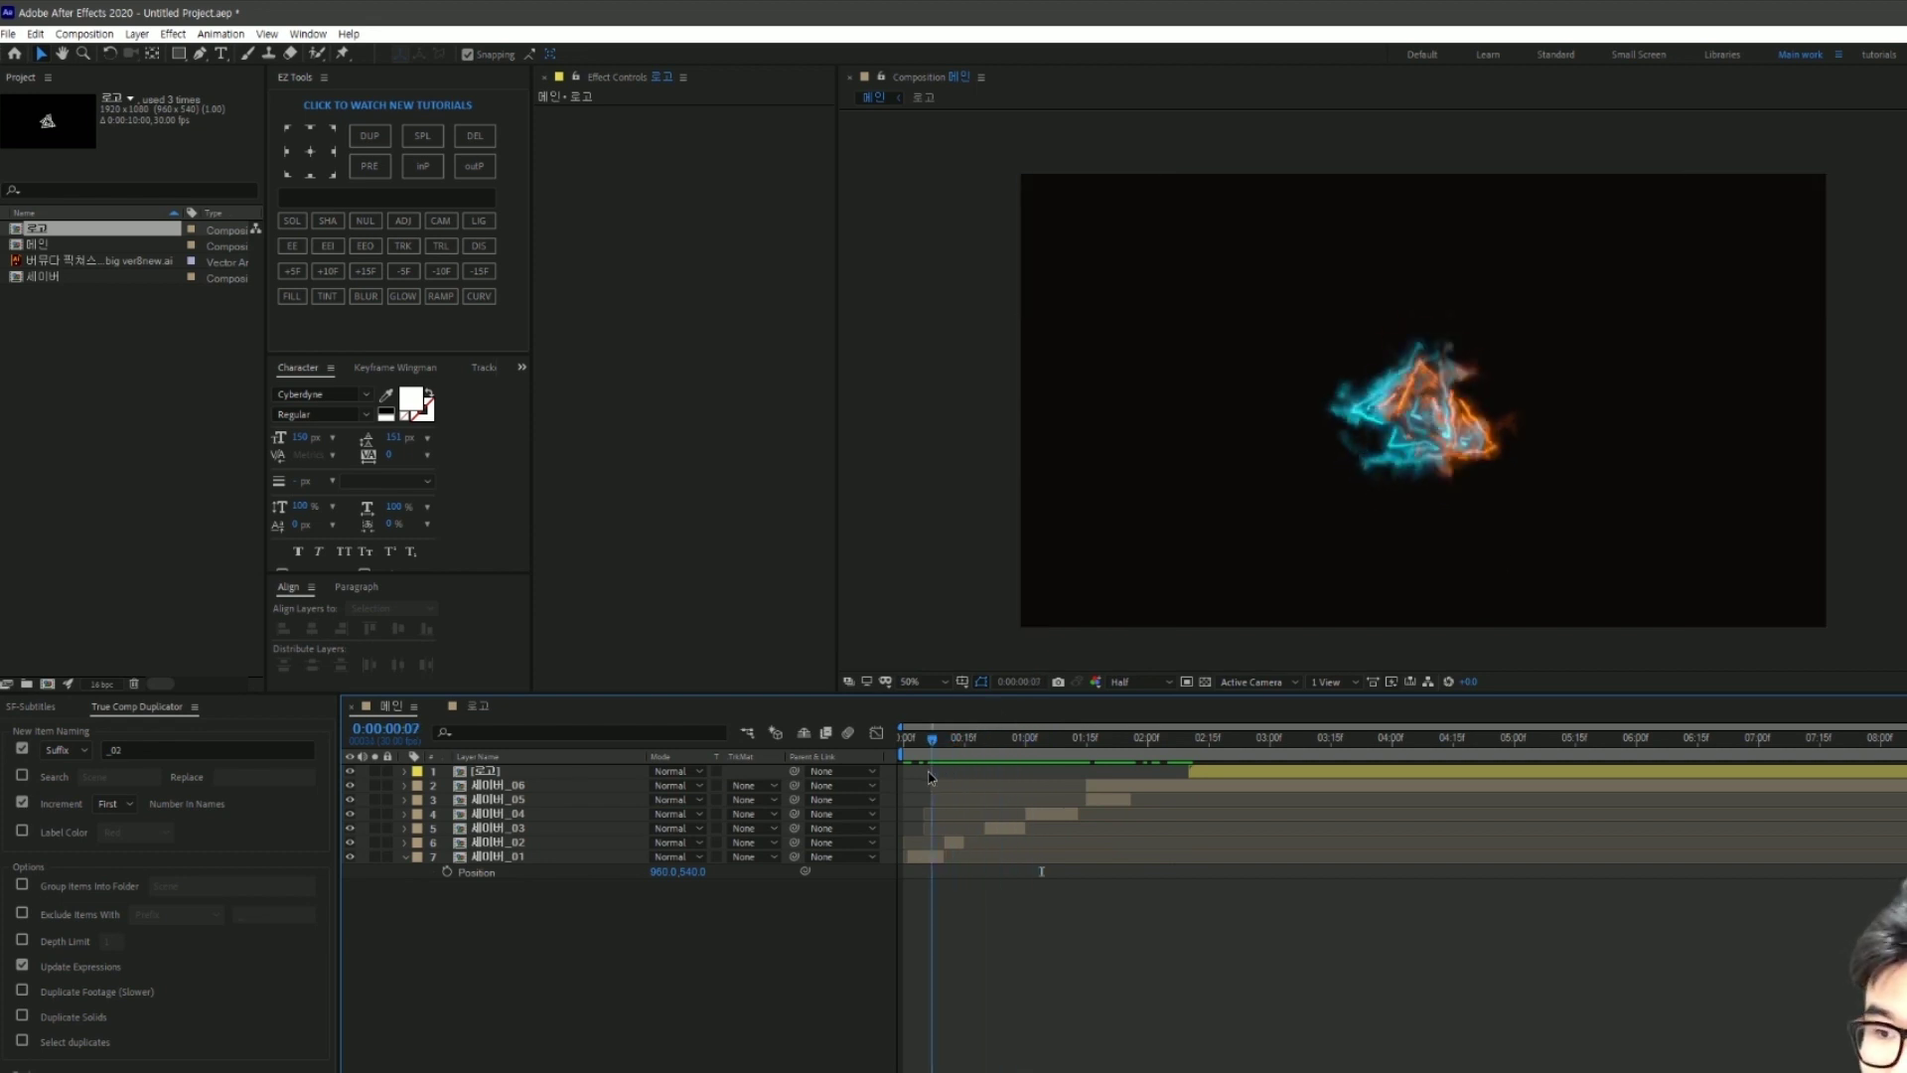
click(928, 856)
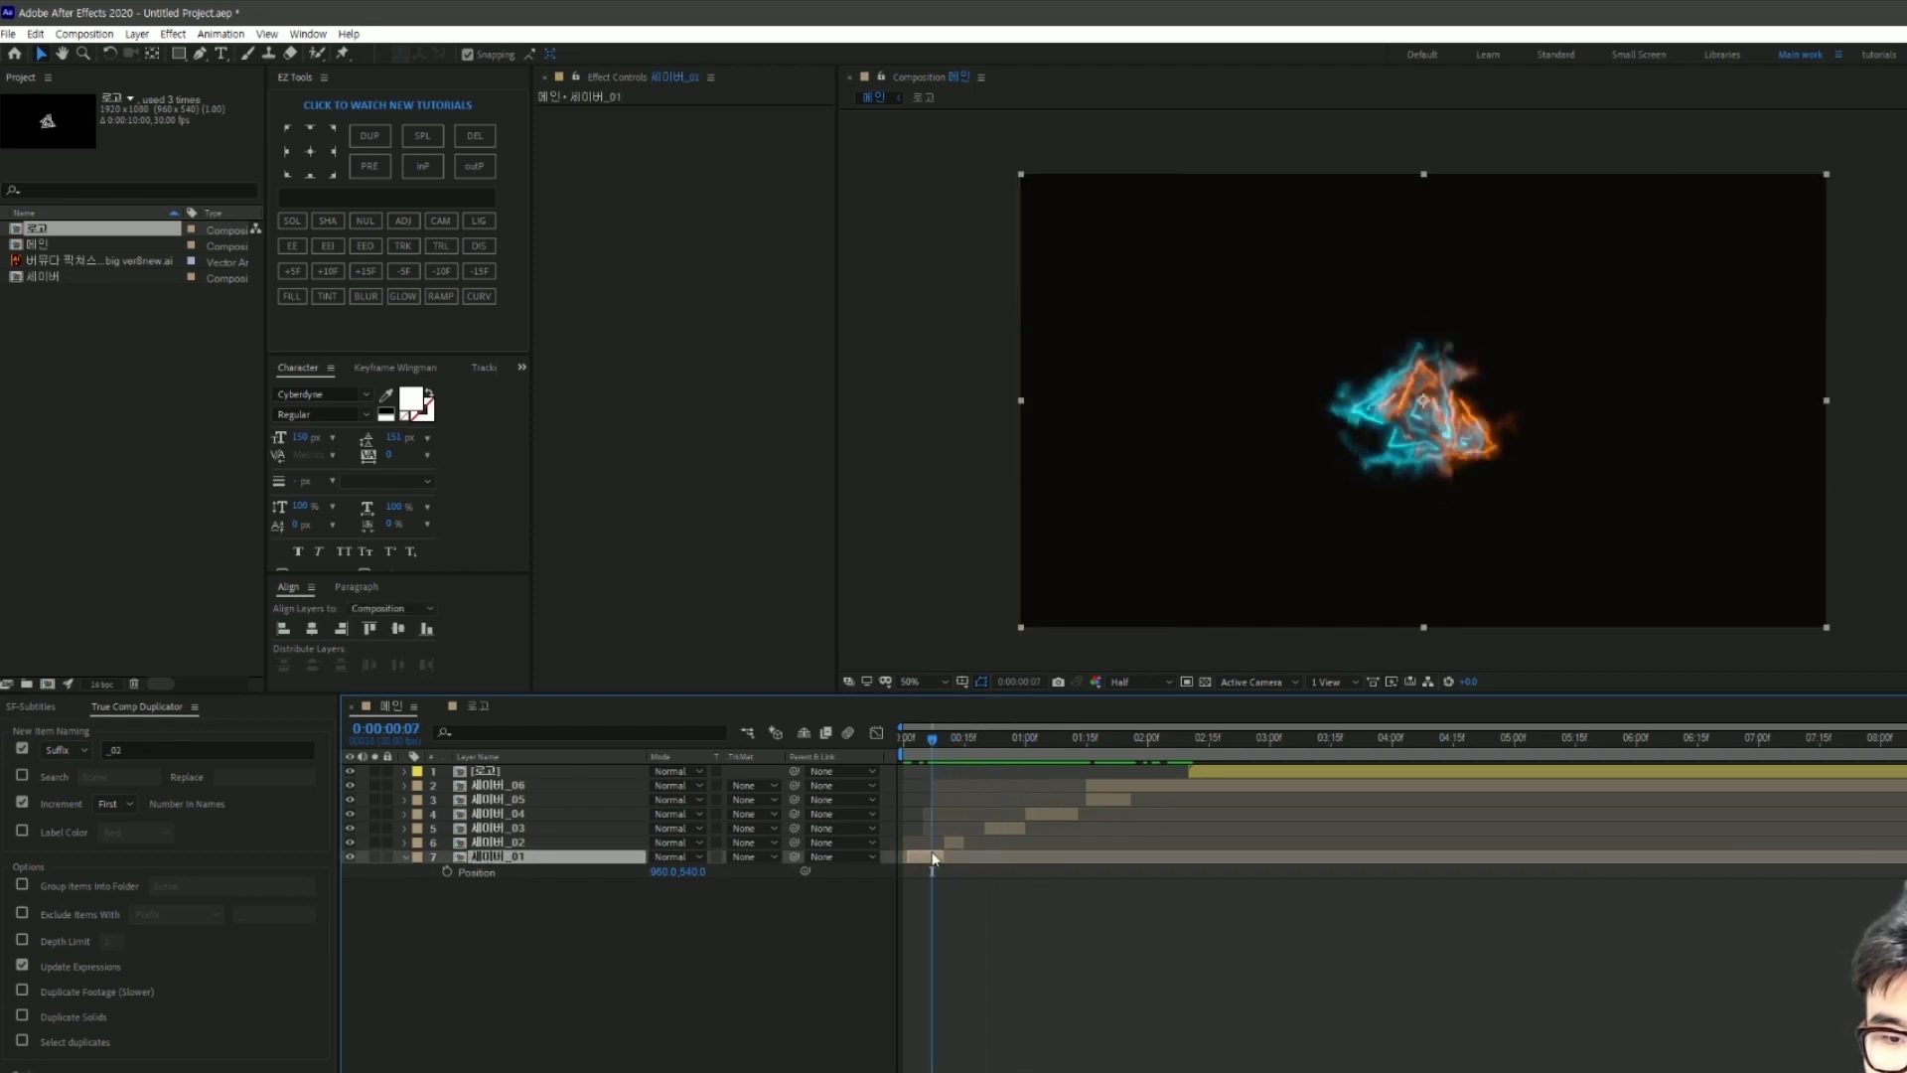
Step: Apply Unsharp Mask to 세이버_01 and set the viewer to Full resolution
key(ctrl+space)
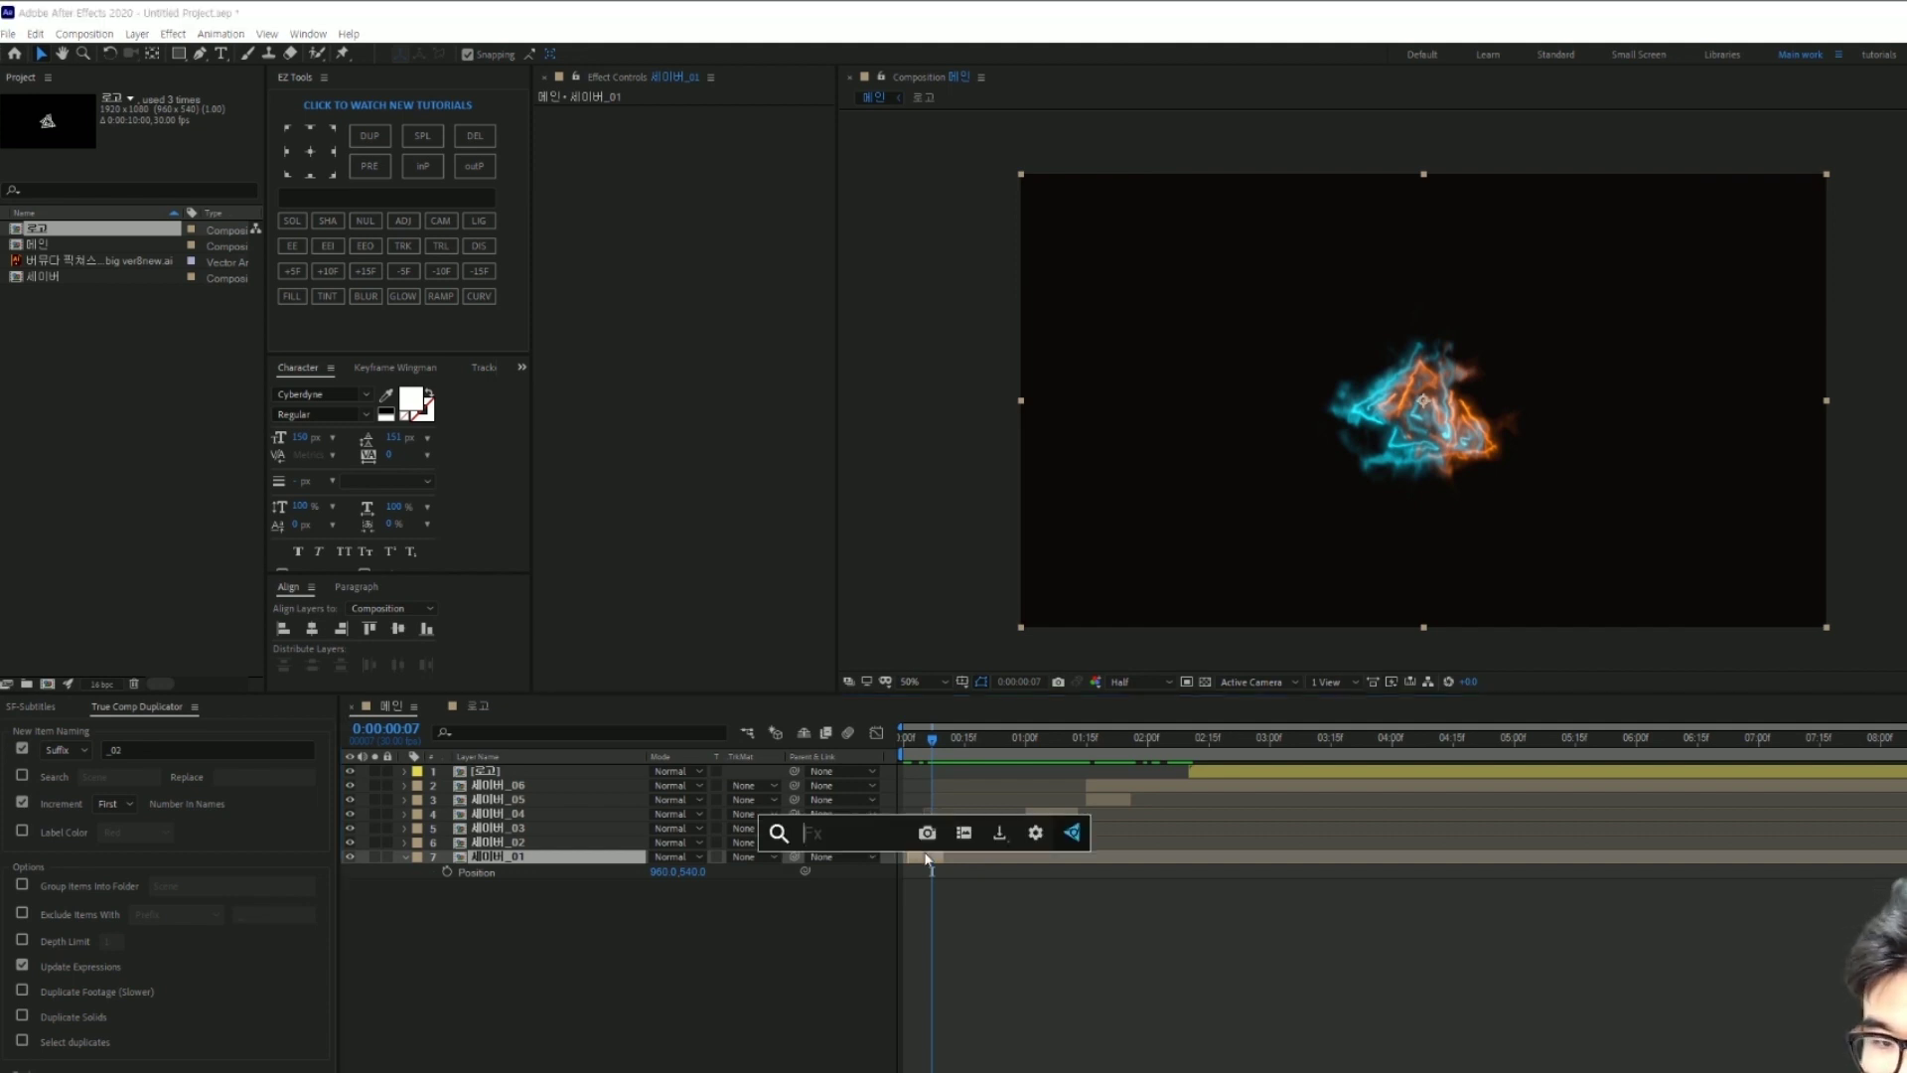
text(unshar)
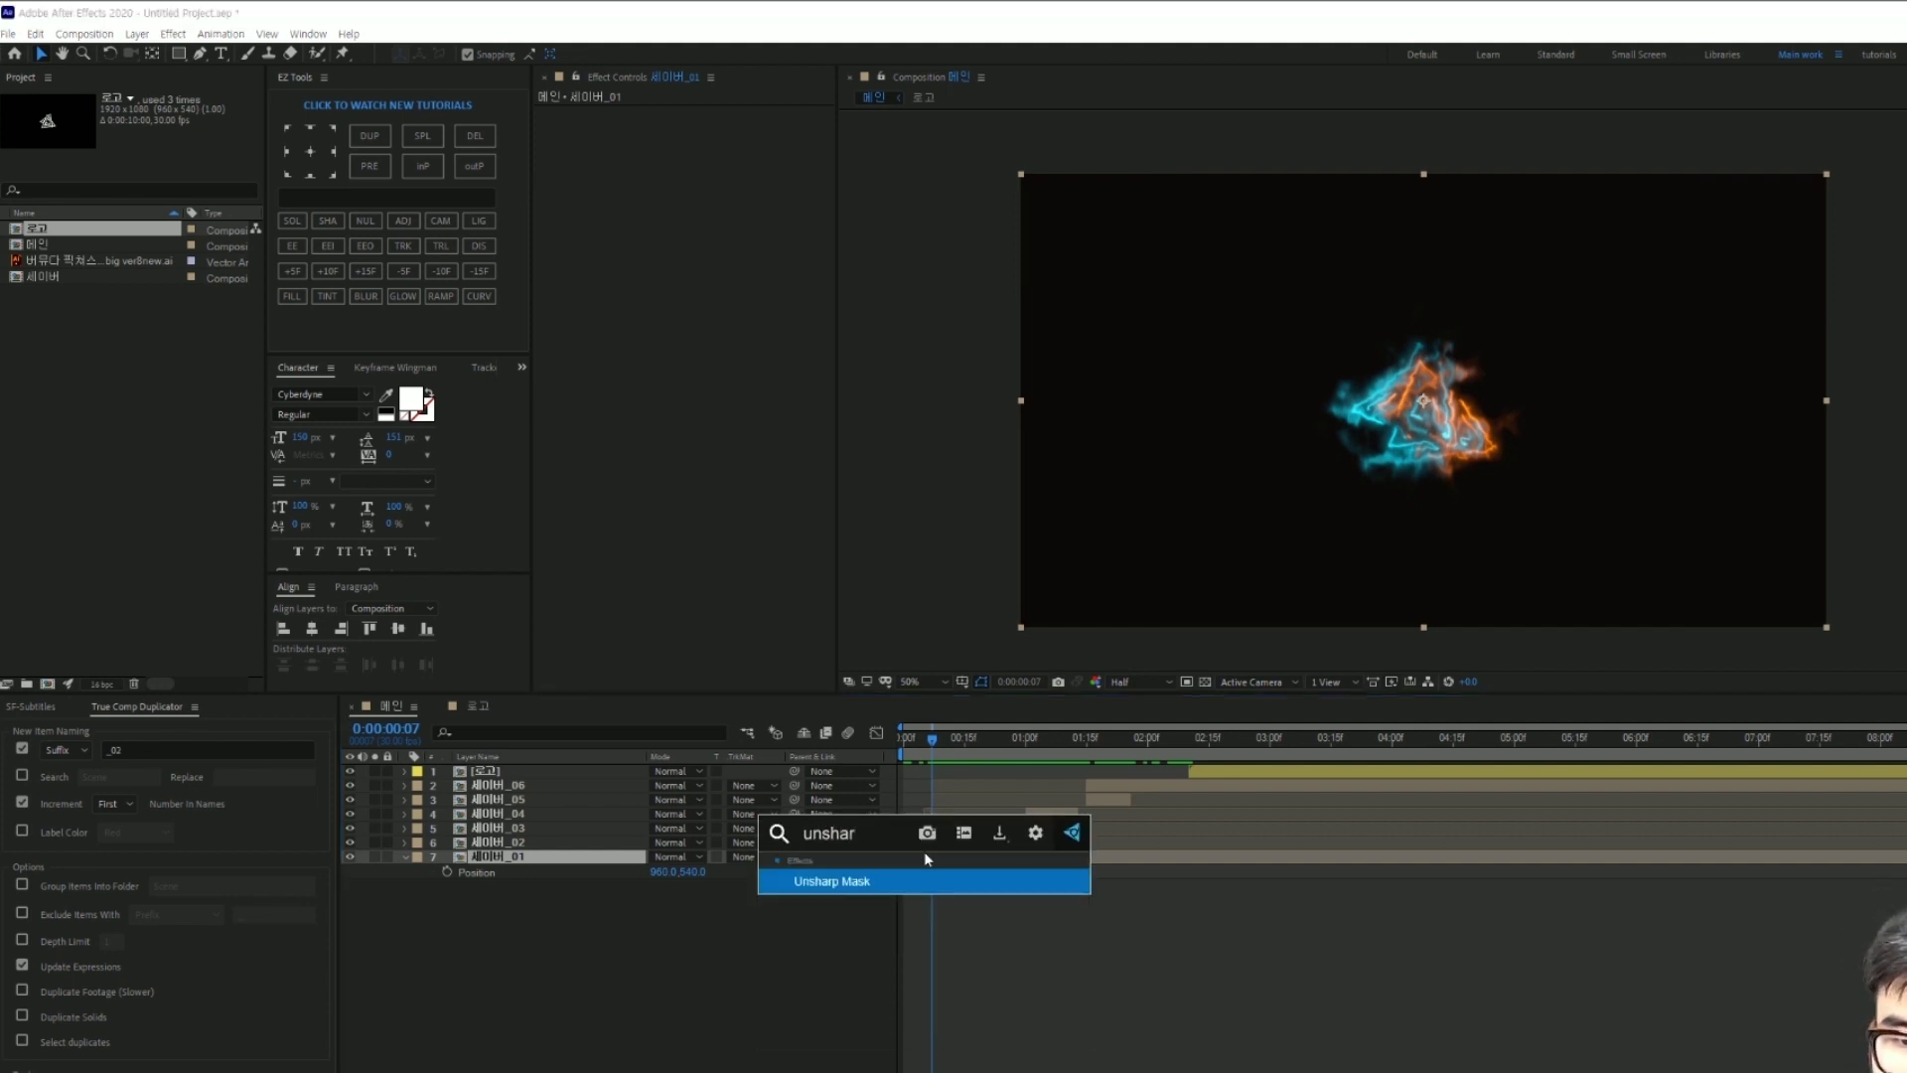
click(852, 883)
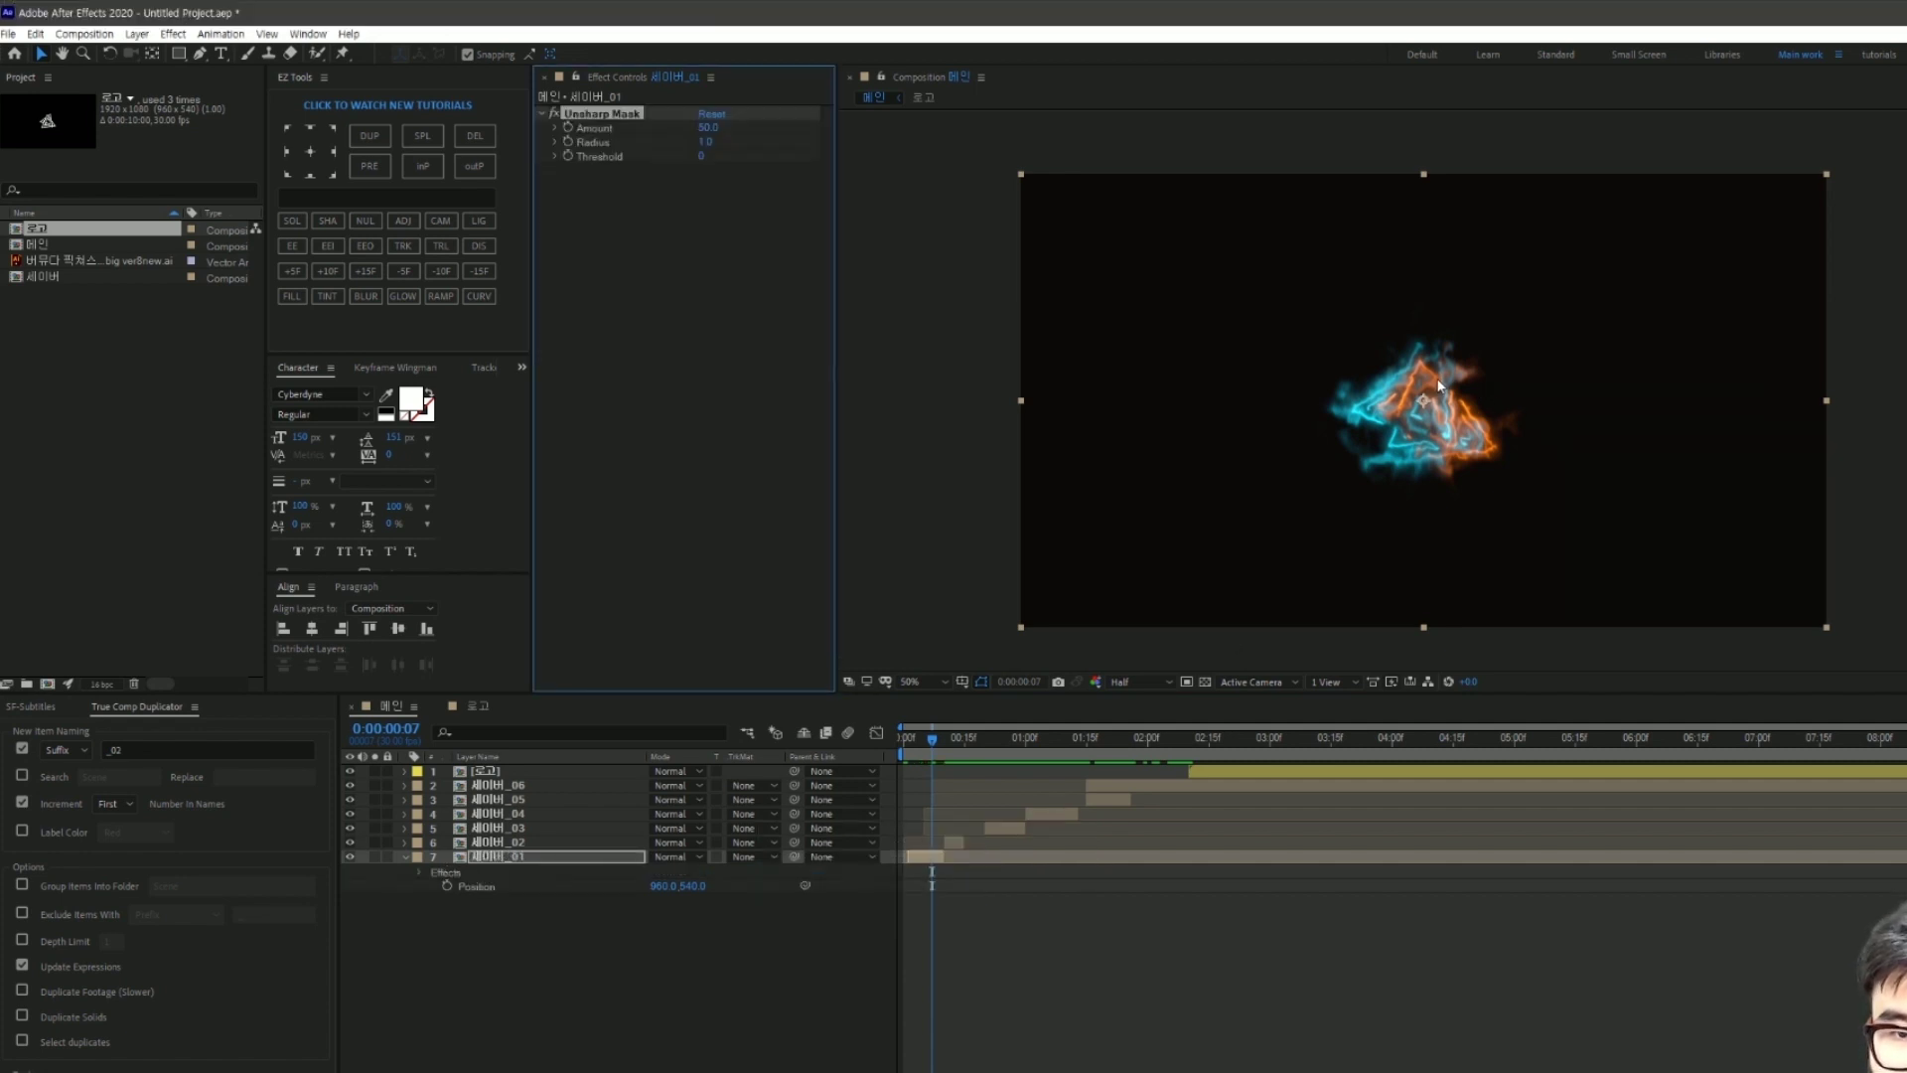
scroll(1439, 386, up, 2)
scroll(1432, 375, up, 2)
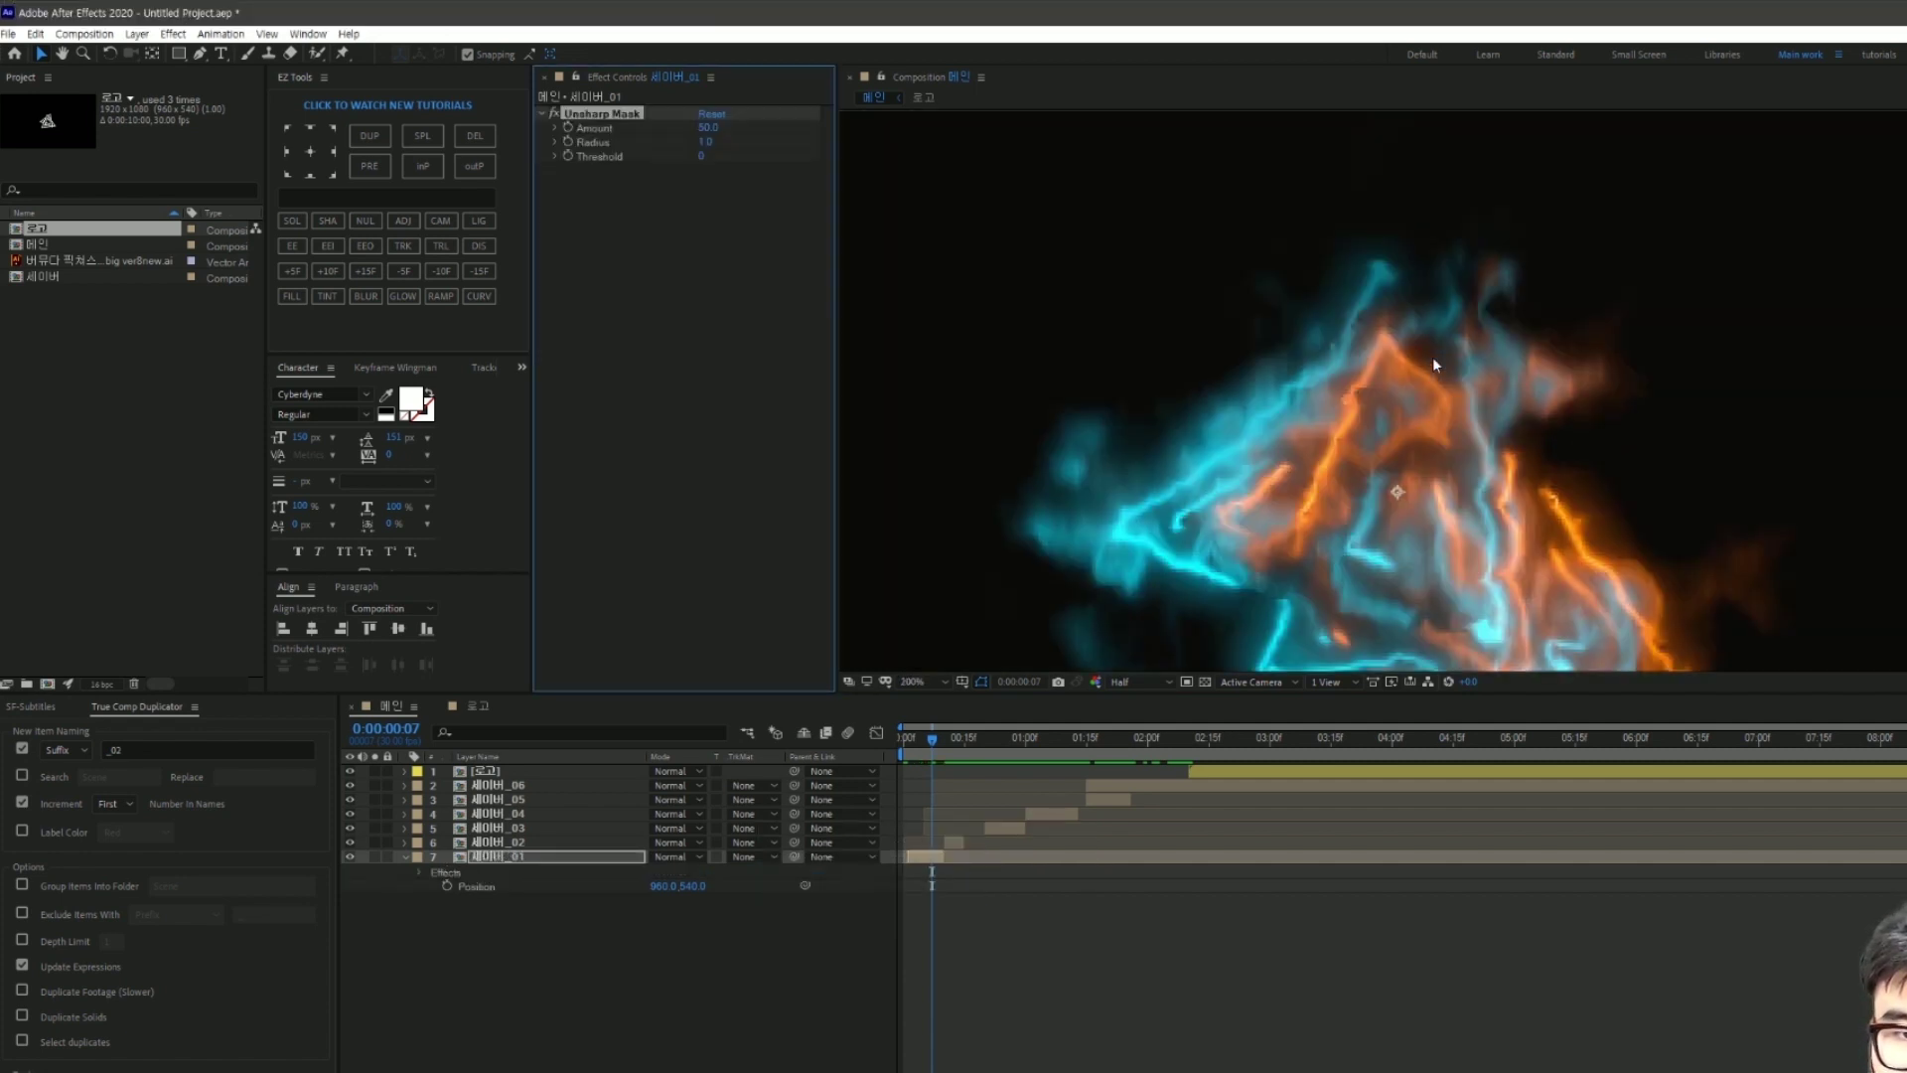
click(1142, 682)
click(1142, 725)
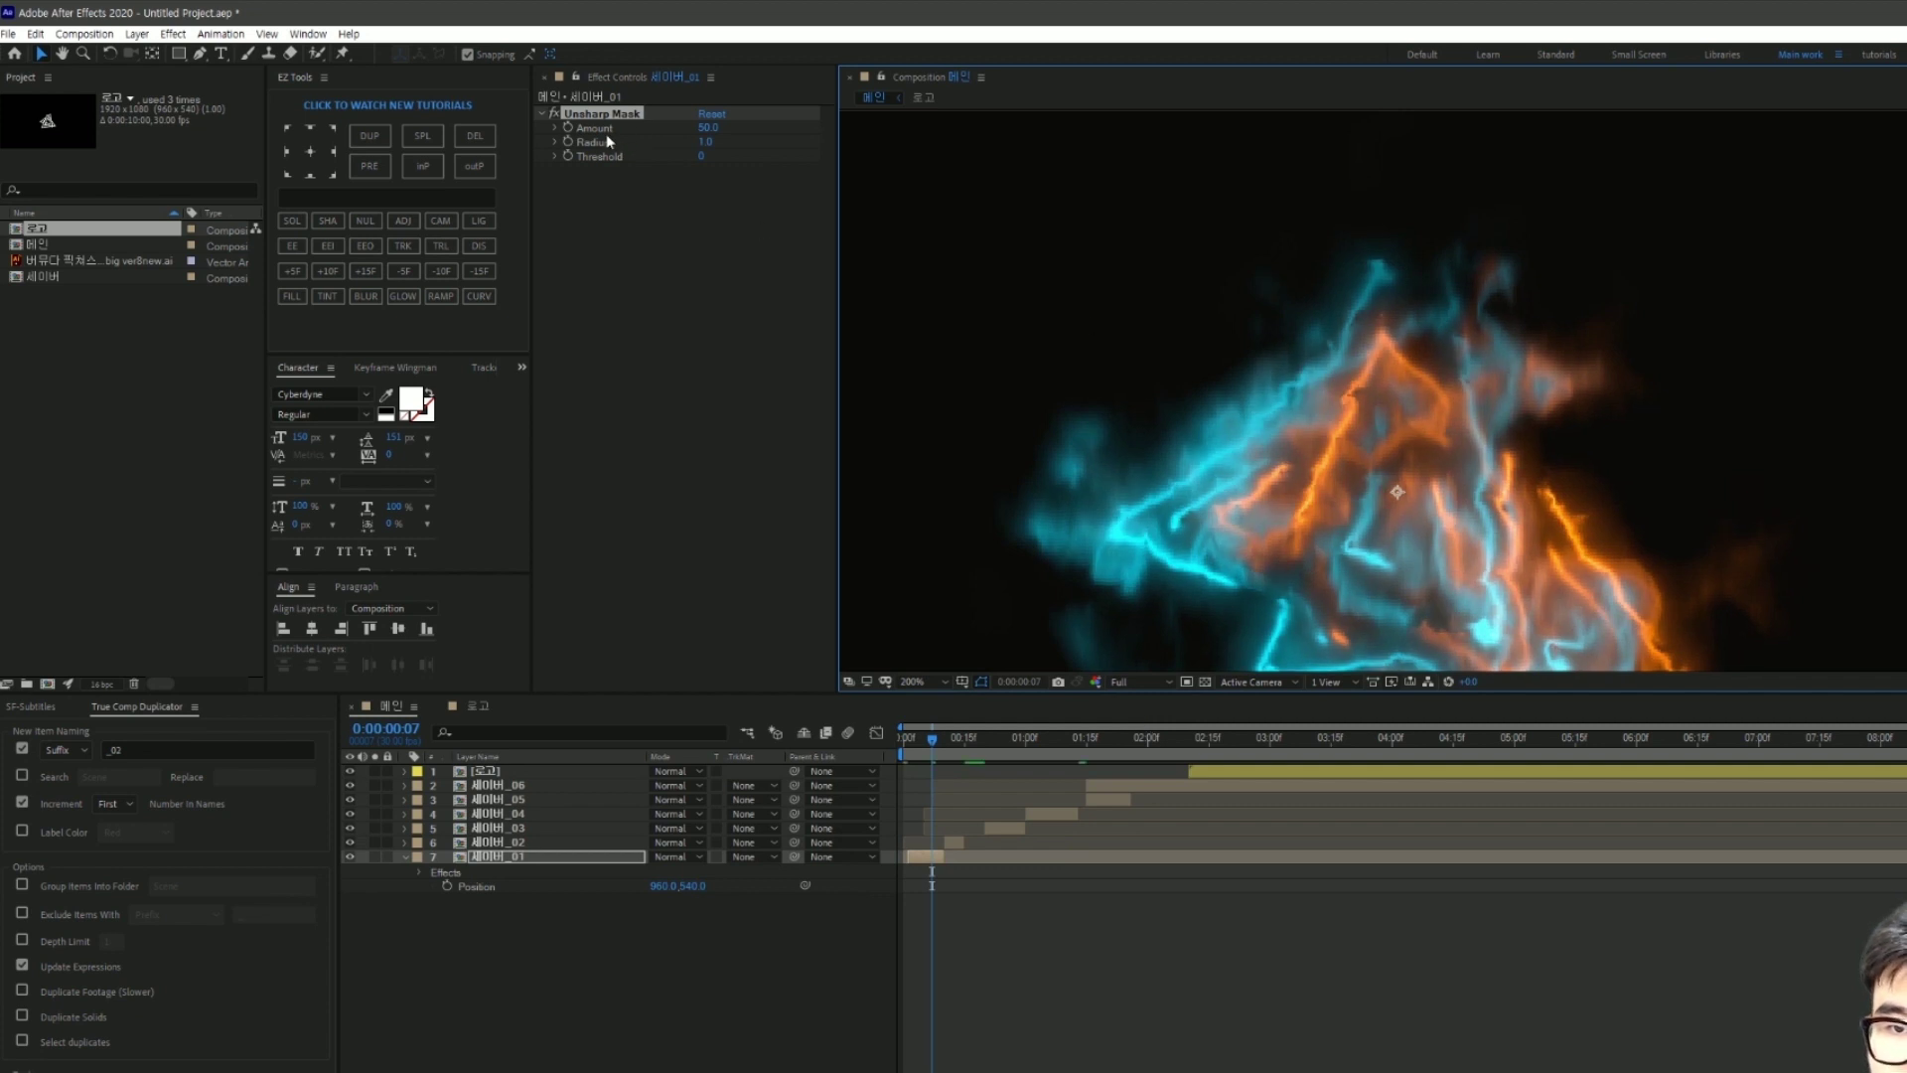
Step: Set the Unsharp Mask Radius to 5.0 and recentre the logo to judge the sharpening
click(701, 142)
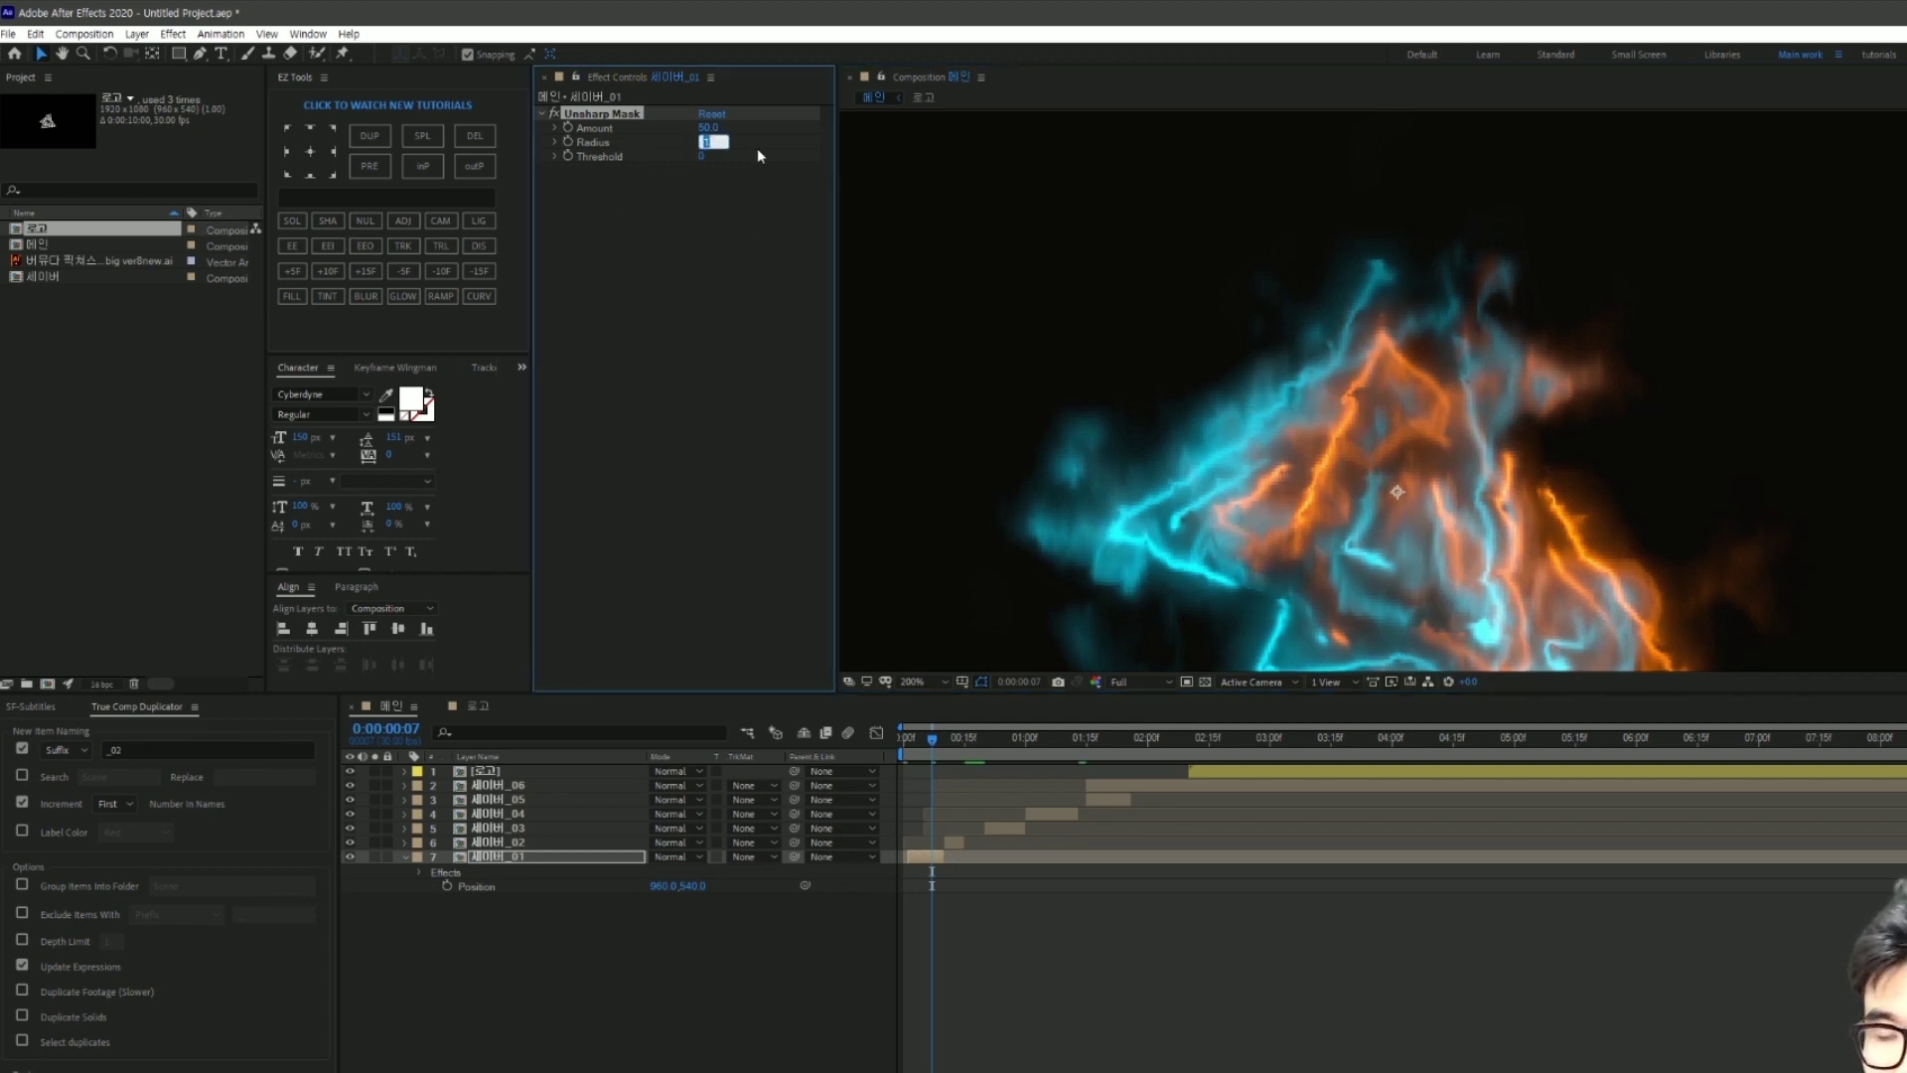
text(5)
key(Return)
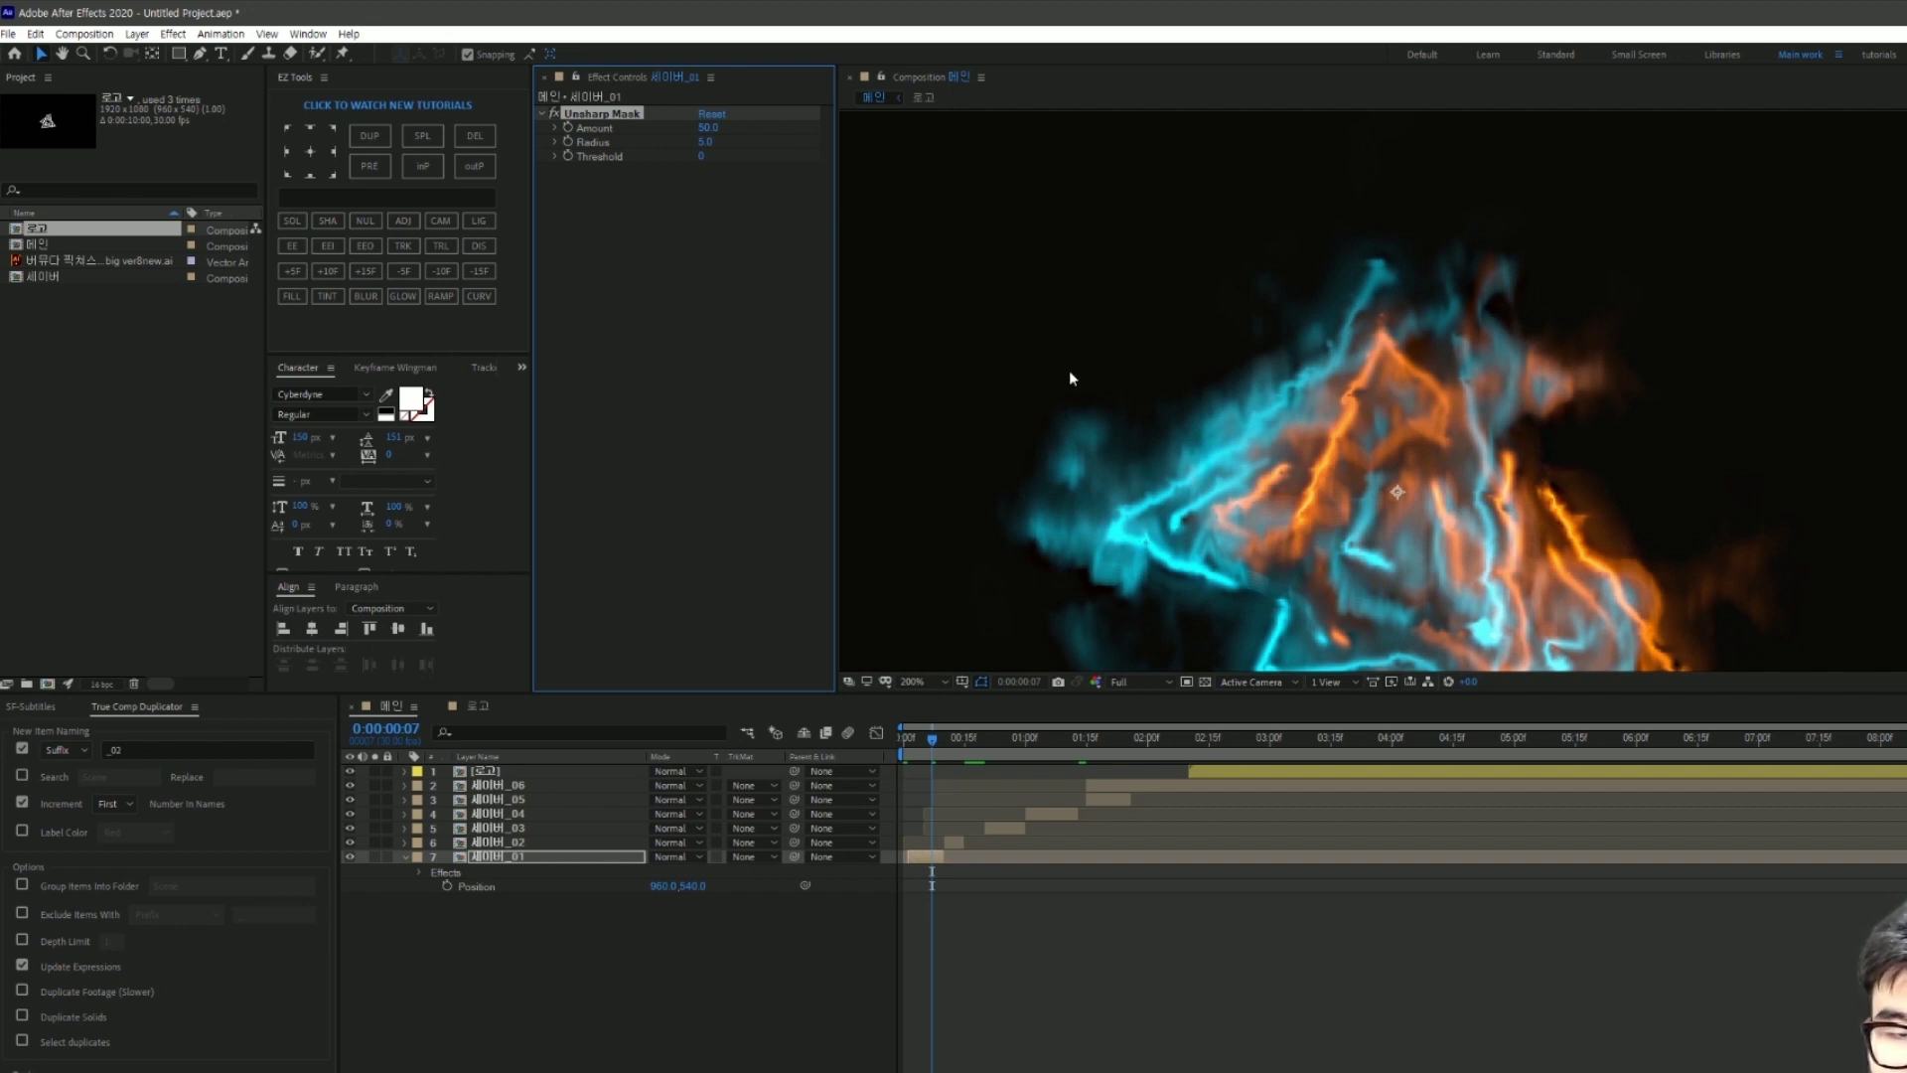
scroll(1345, 451, down, 2)
drag(1225, 490, 1345, 417)
key(v)
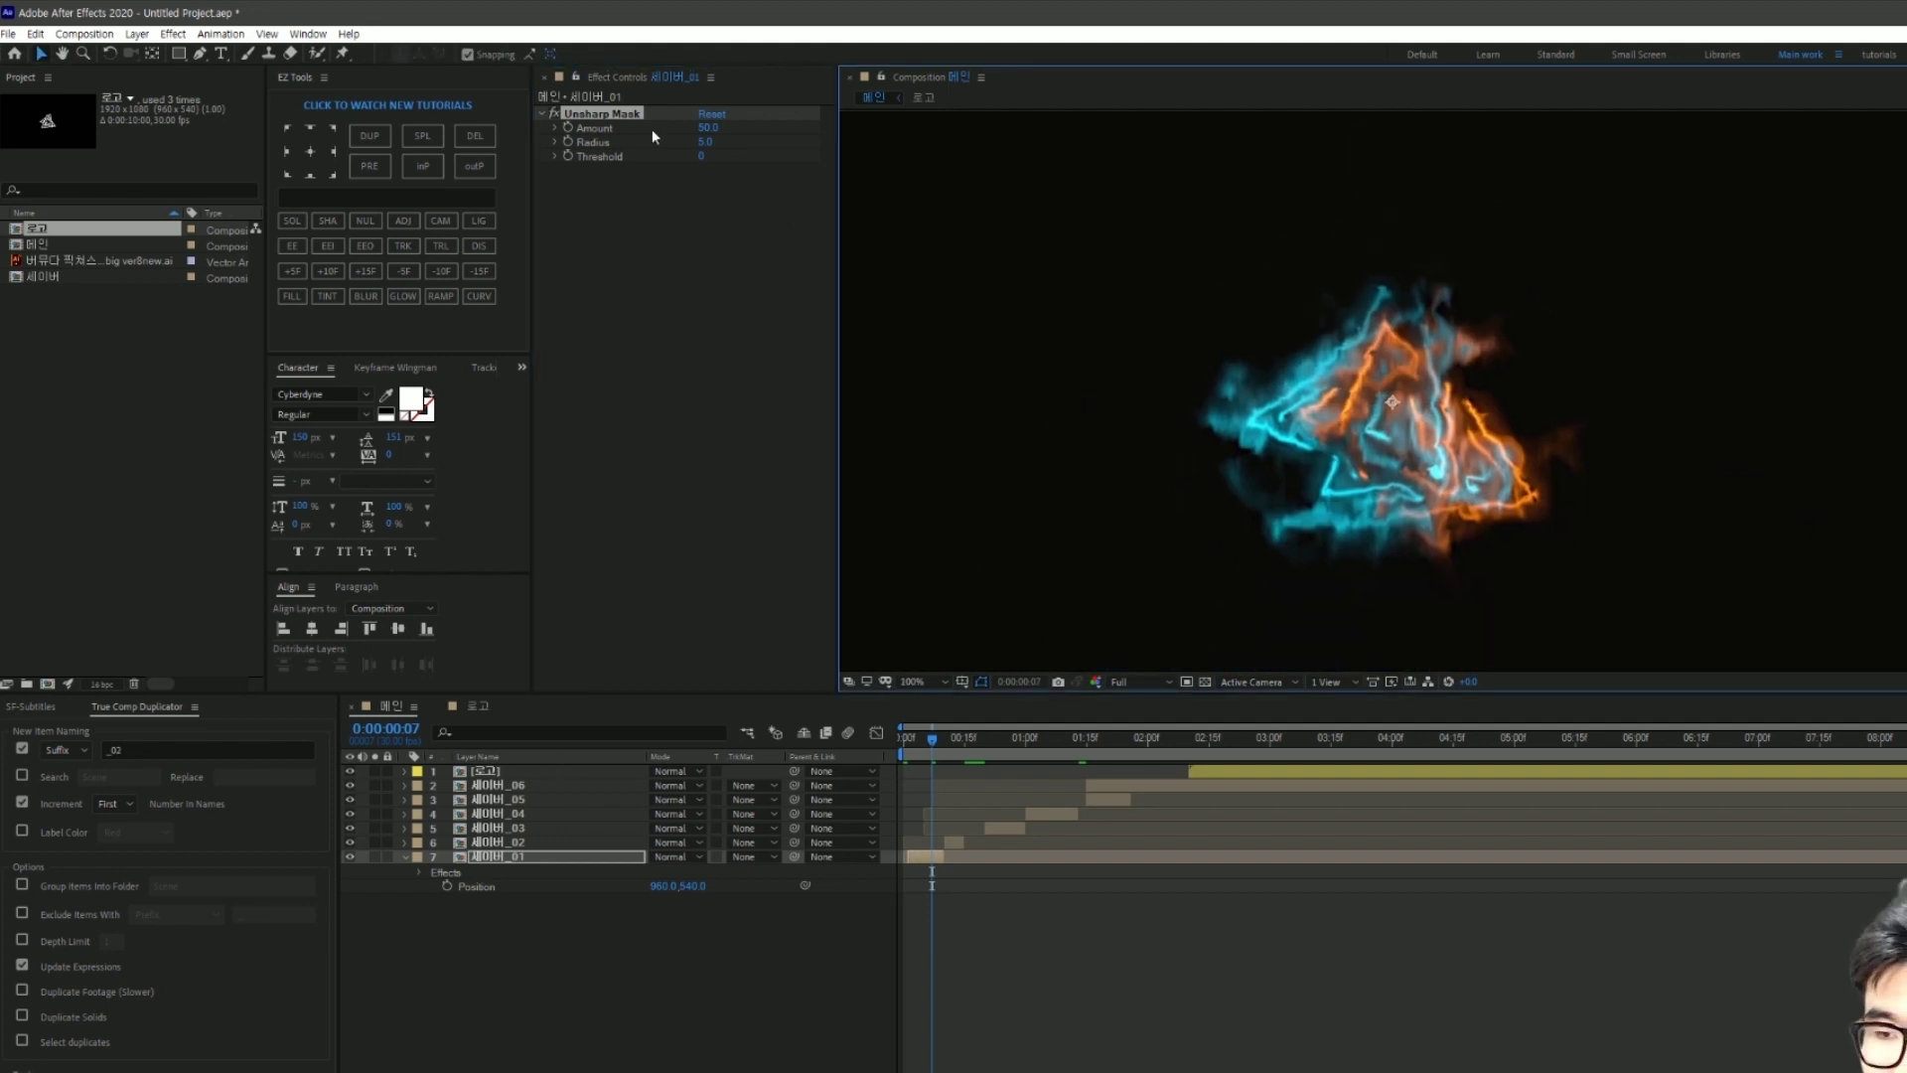
click(1115, 412)
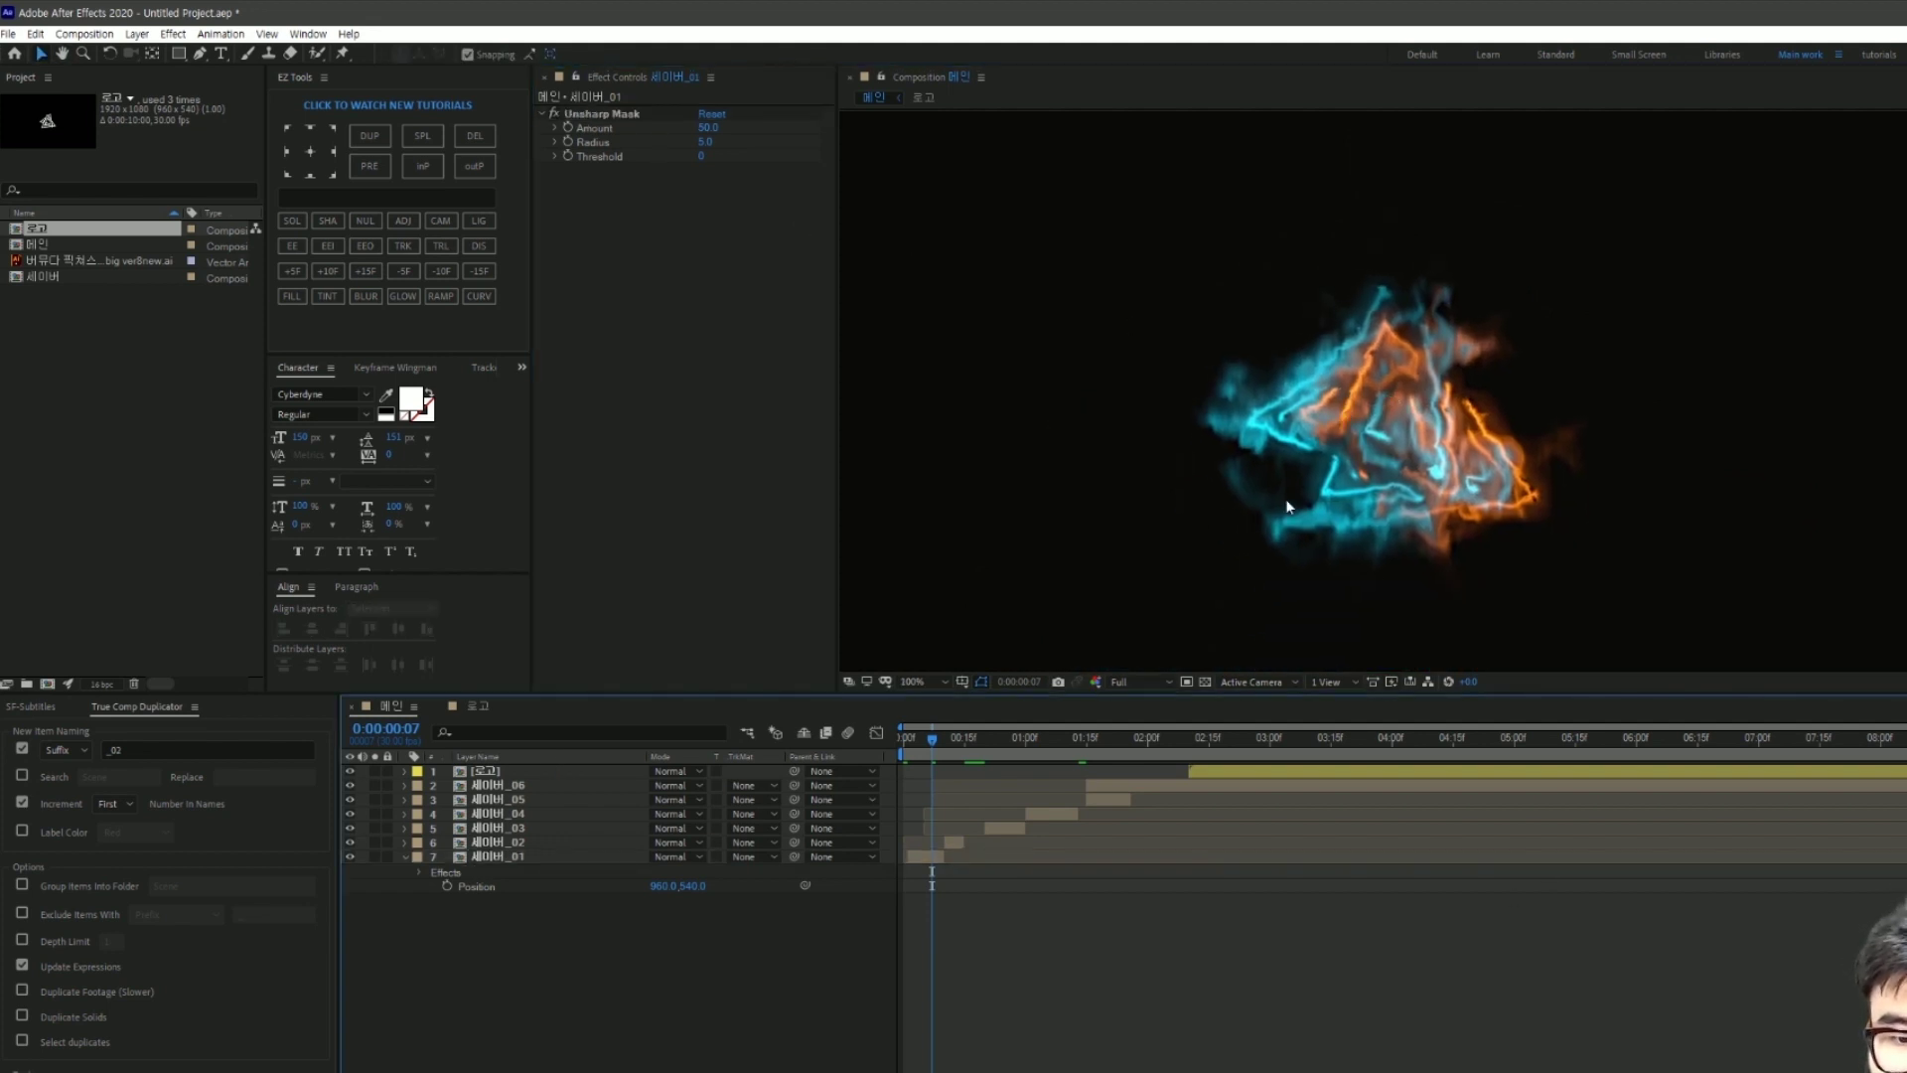
click(604, 113)
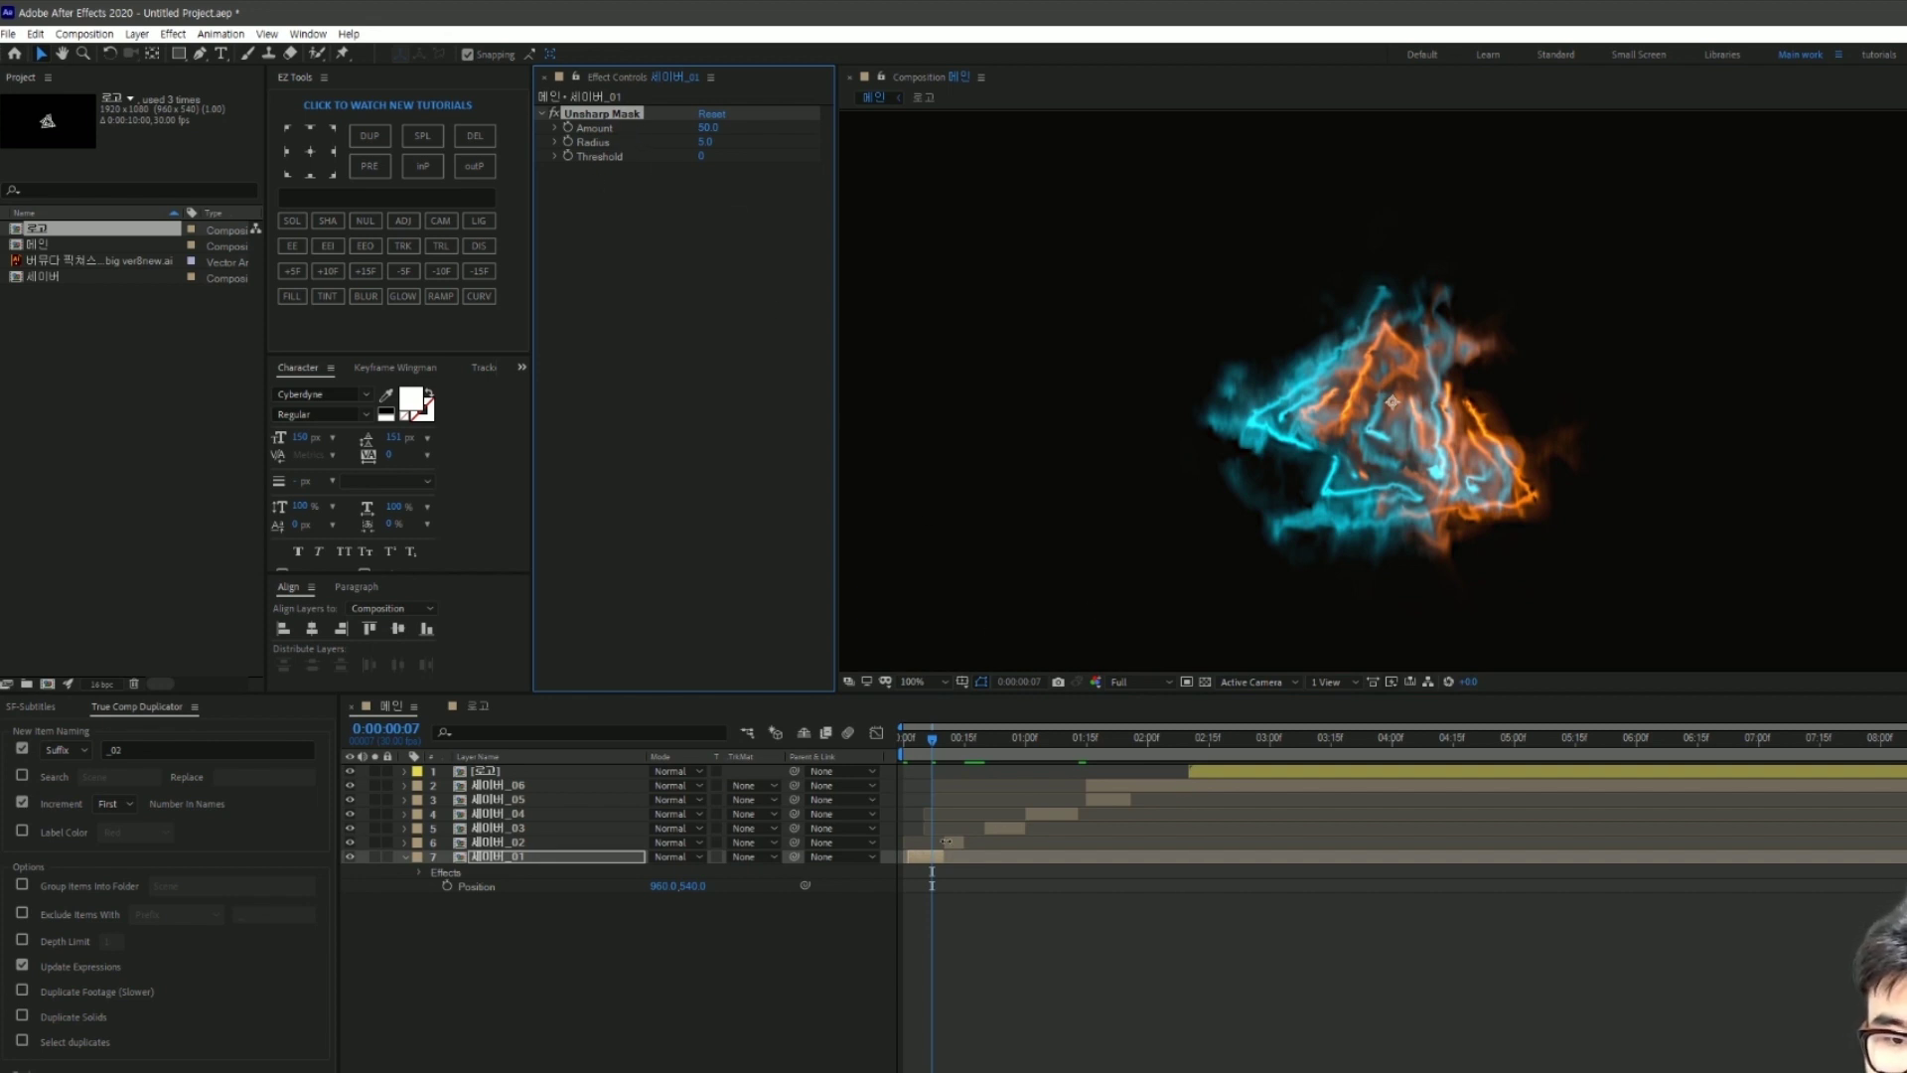
Step: Select layers 세이버_01 through 세이버_06 together in the timeline
click(946, 841)
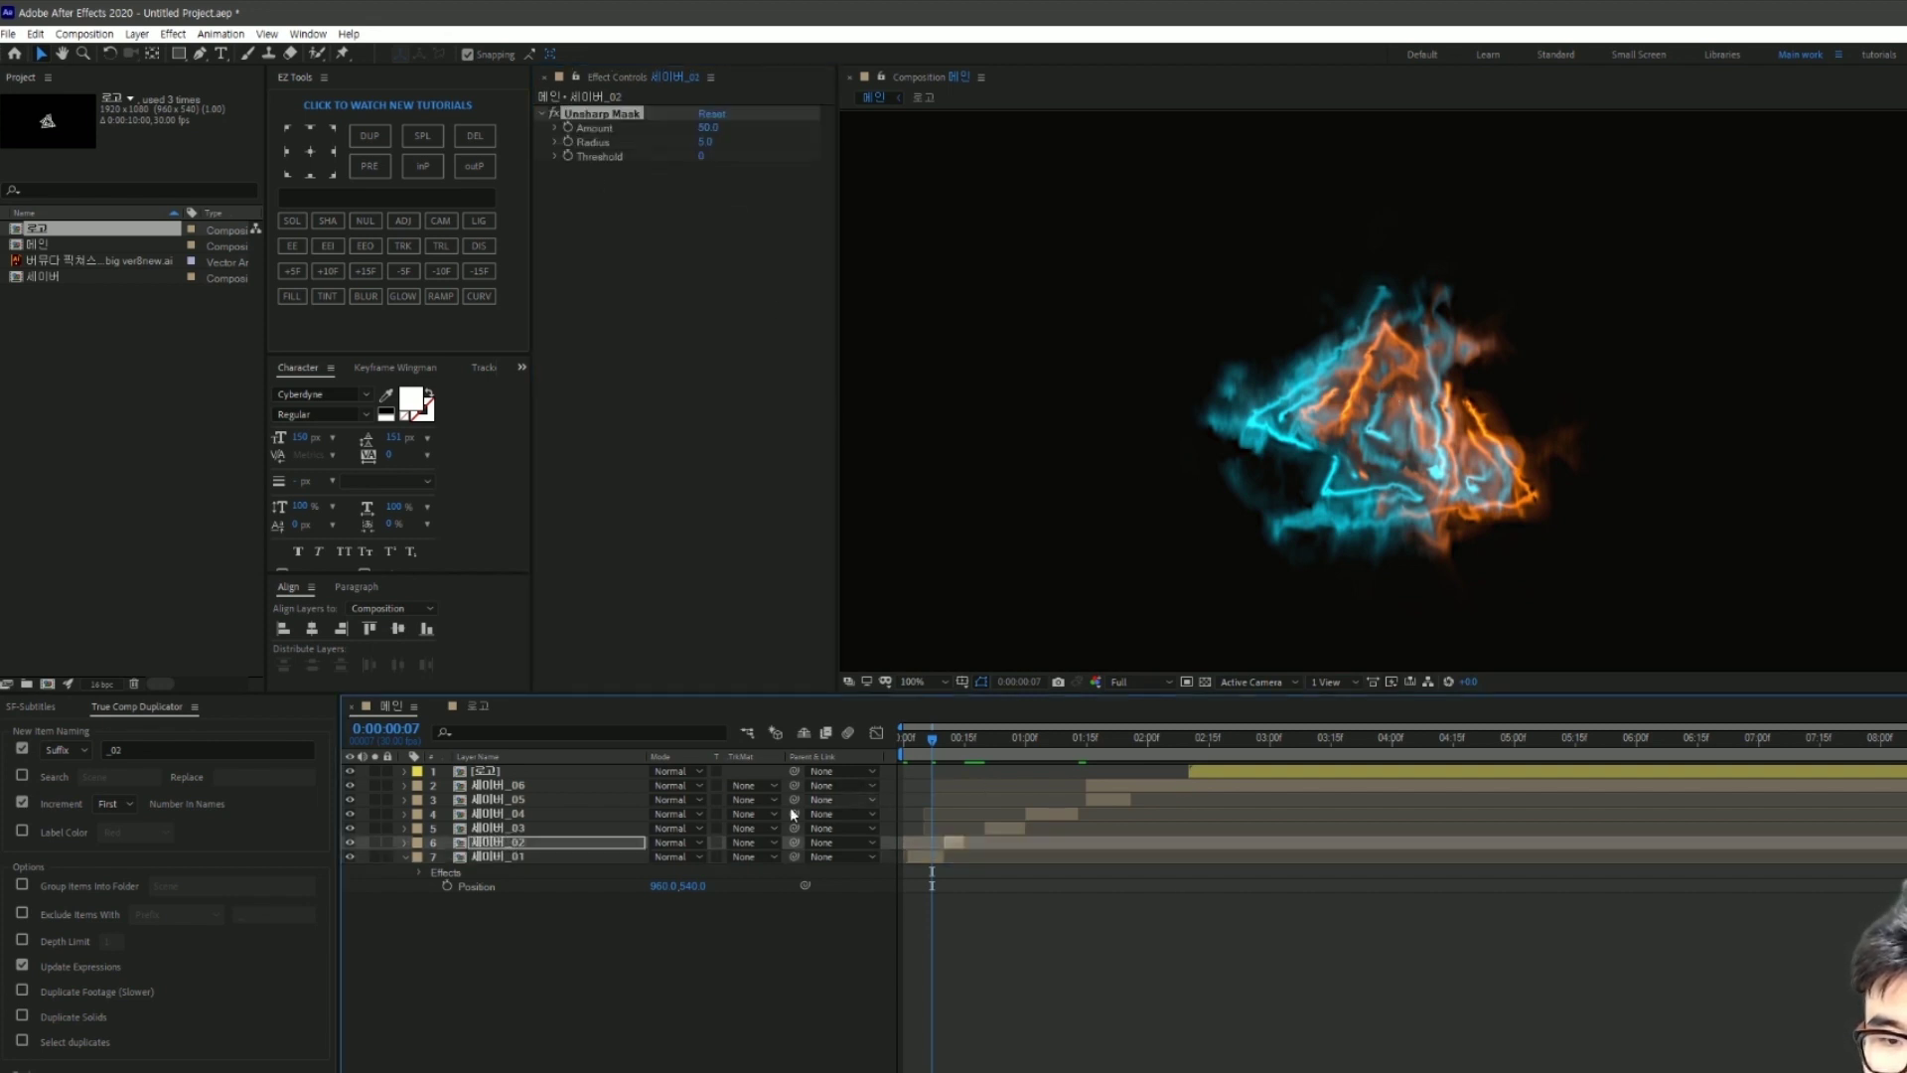
click(602, 830)
click(580, 812)
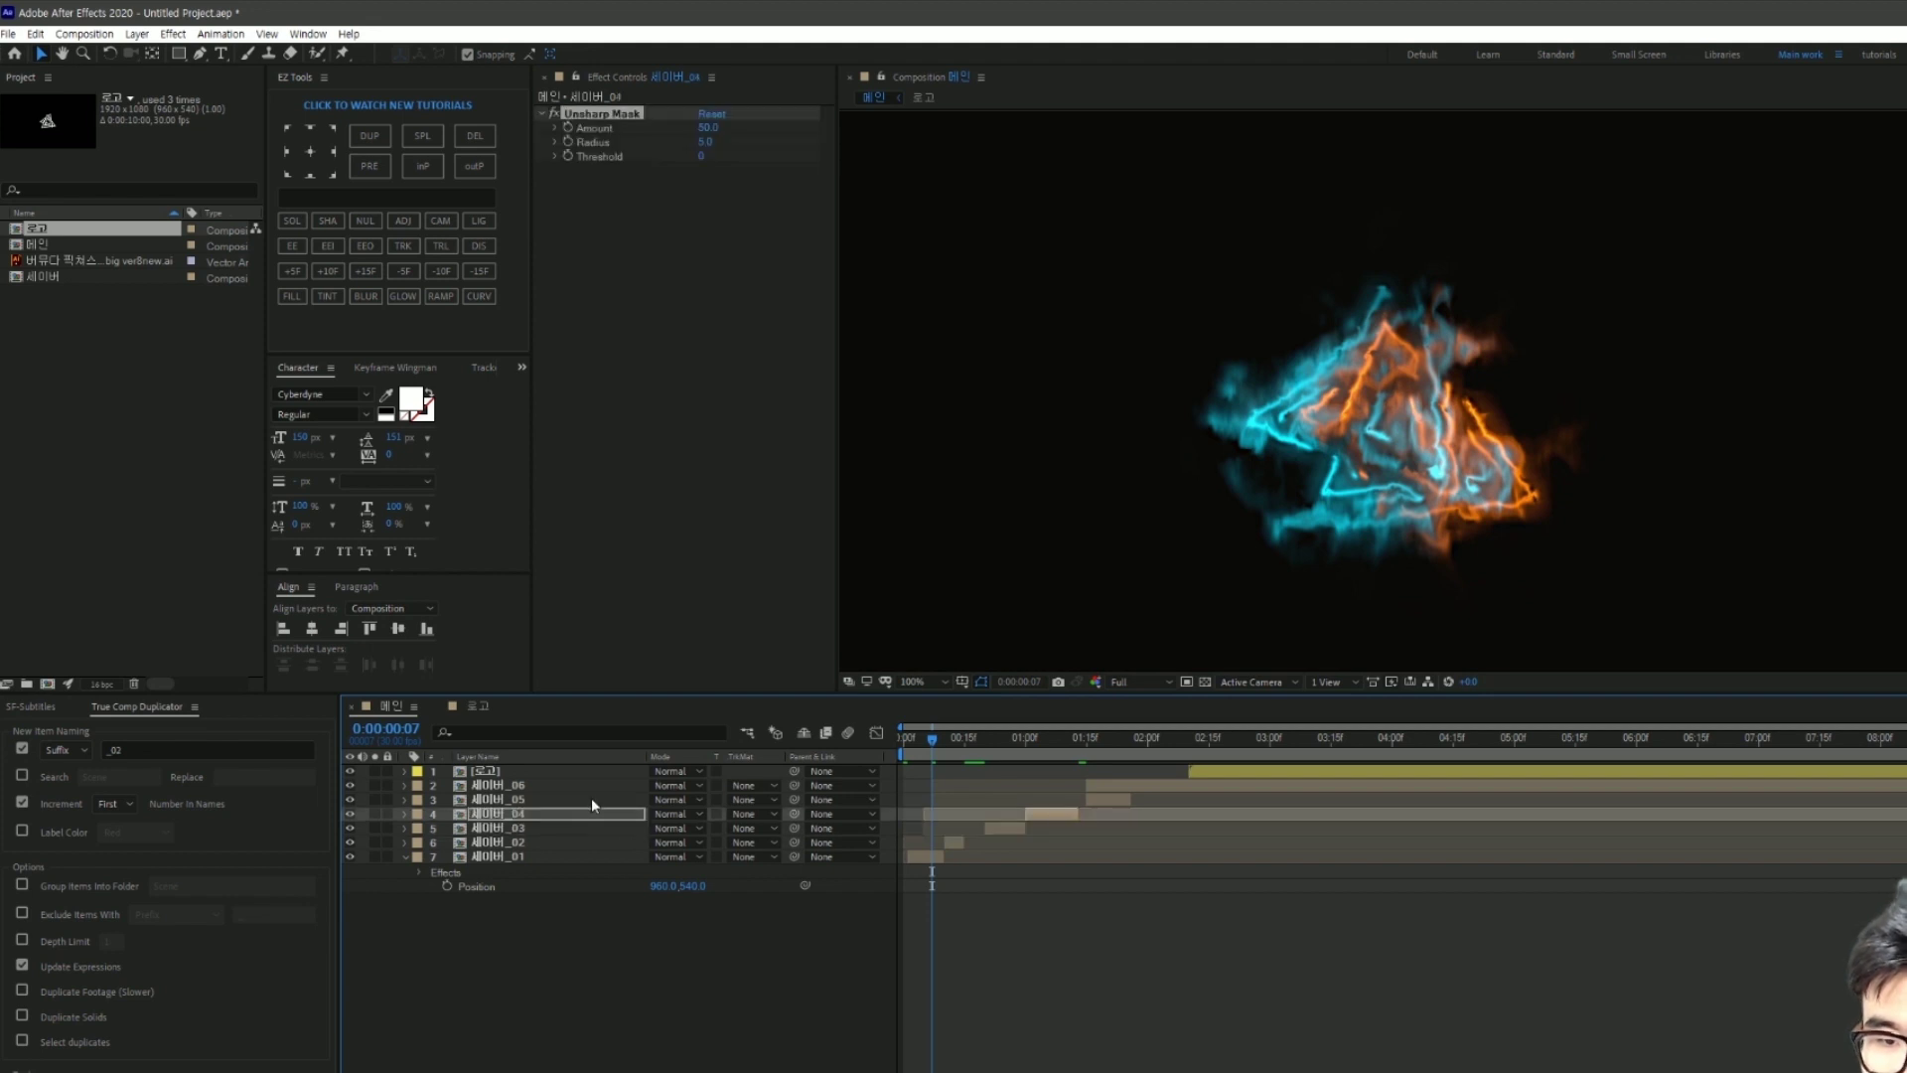
click(592, 798)
click(592, 784)
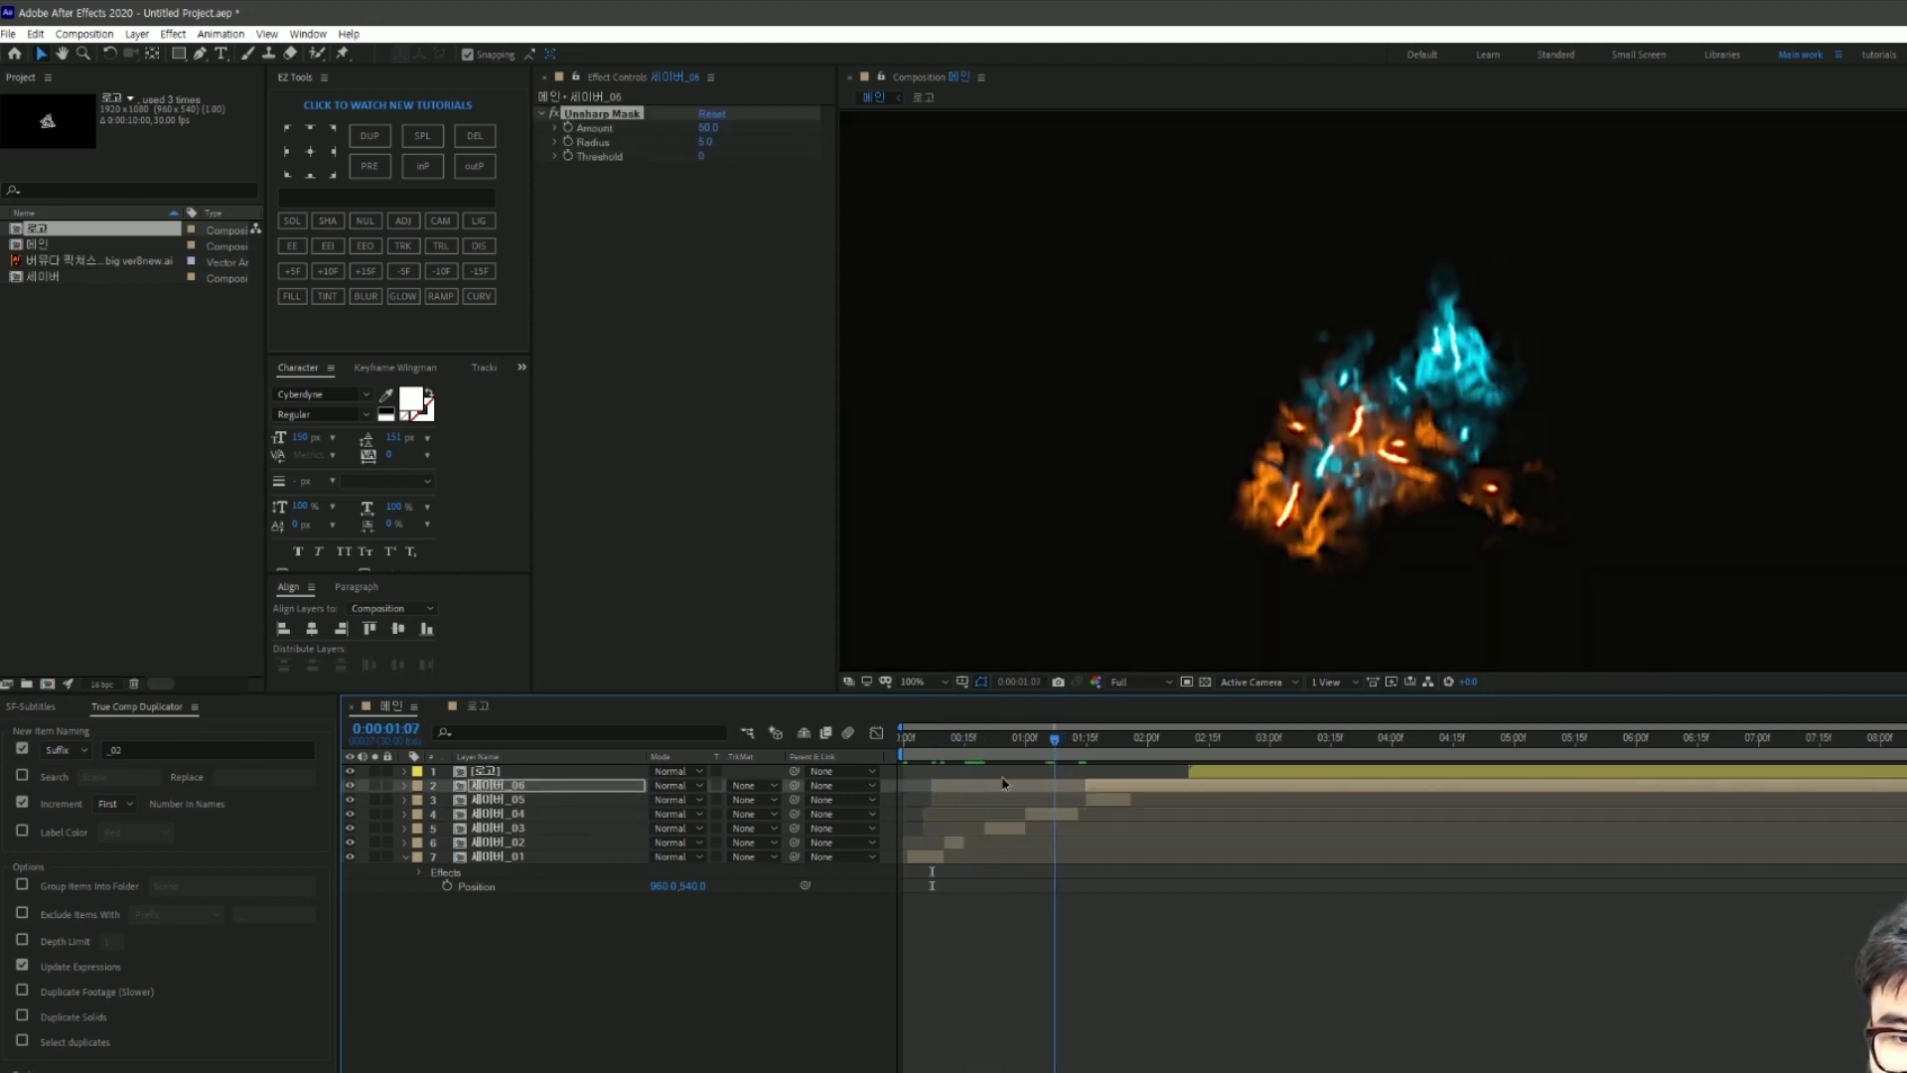
drag(928, 743, 916, 743)
key(Page_Down)
key(Page_Down)
key(Page_Down)
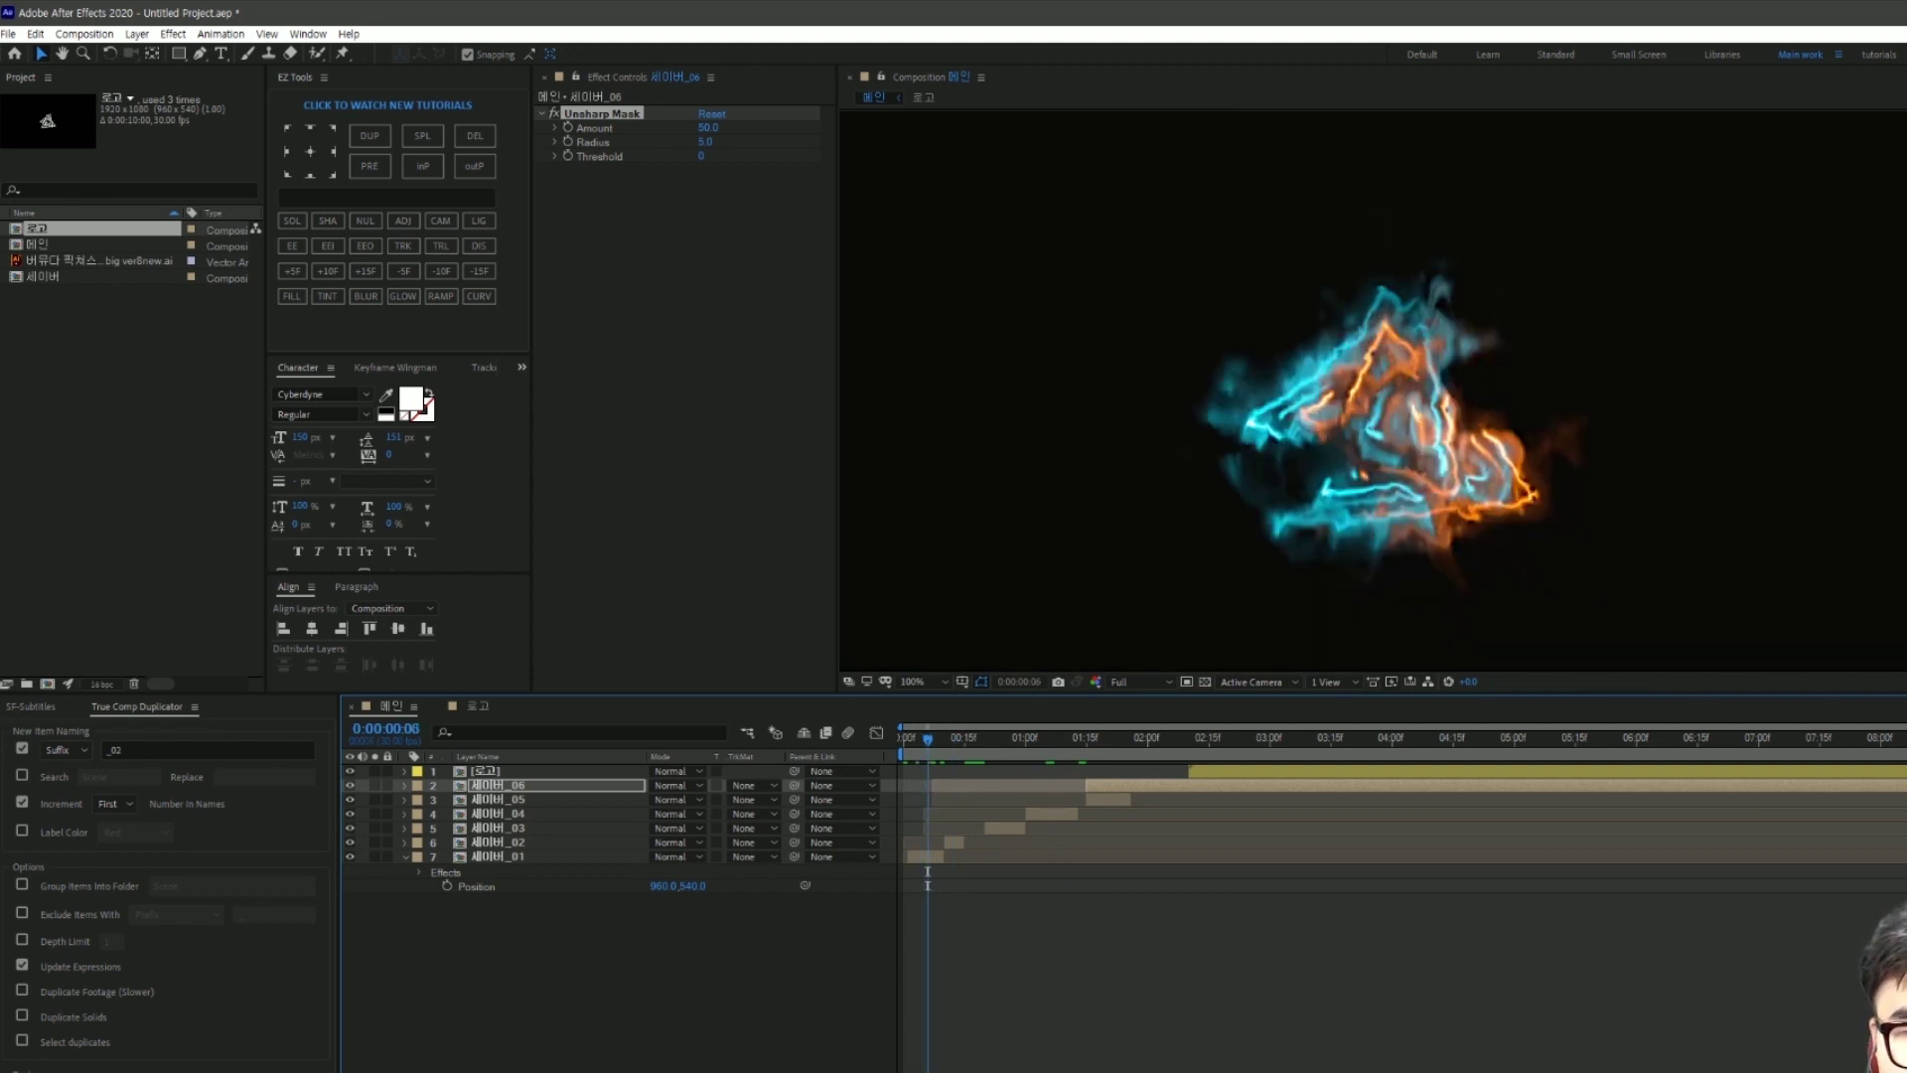
click(537, 844)
click(521, 856)
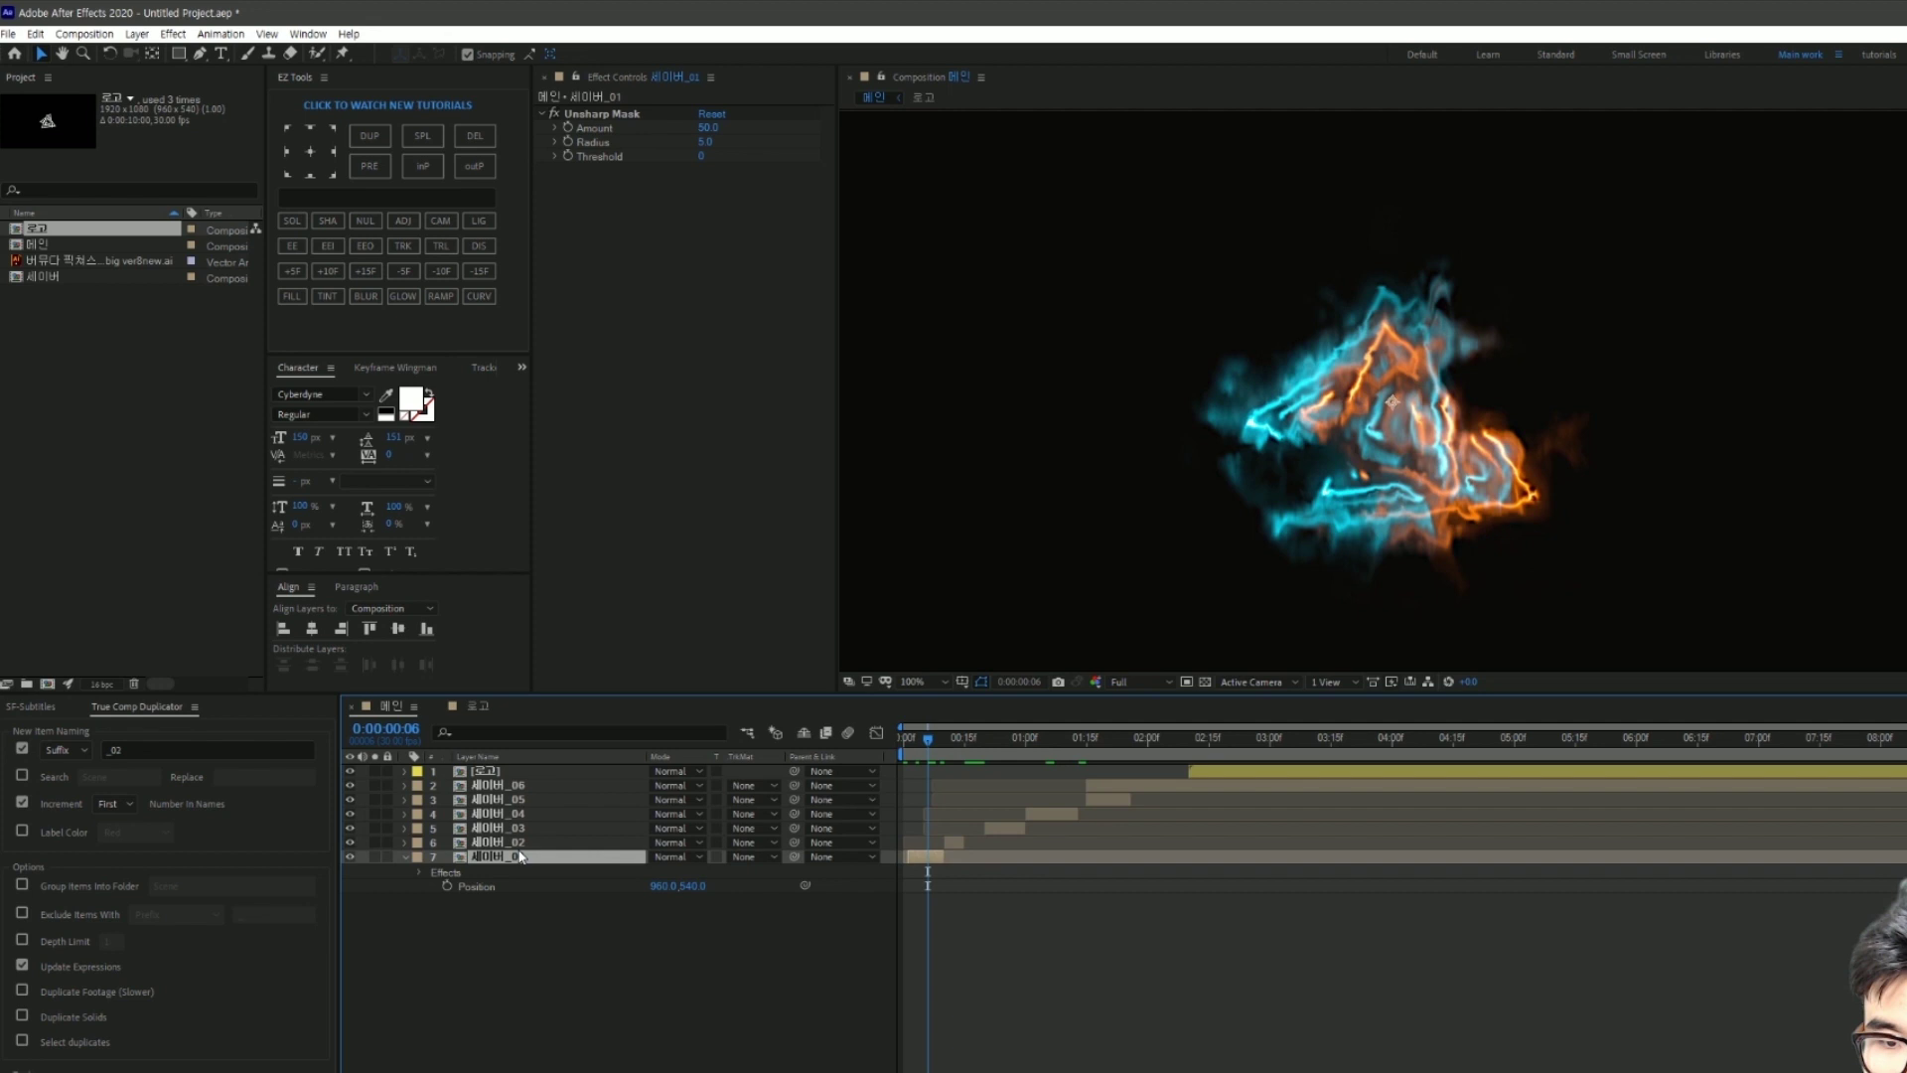
shift+click(528, 789)
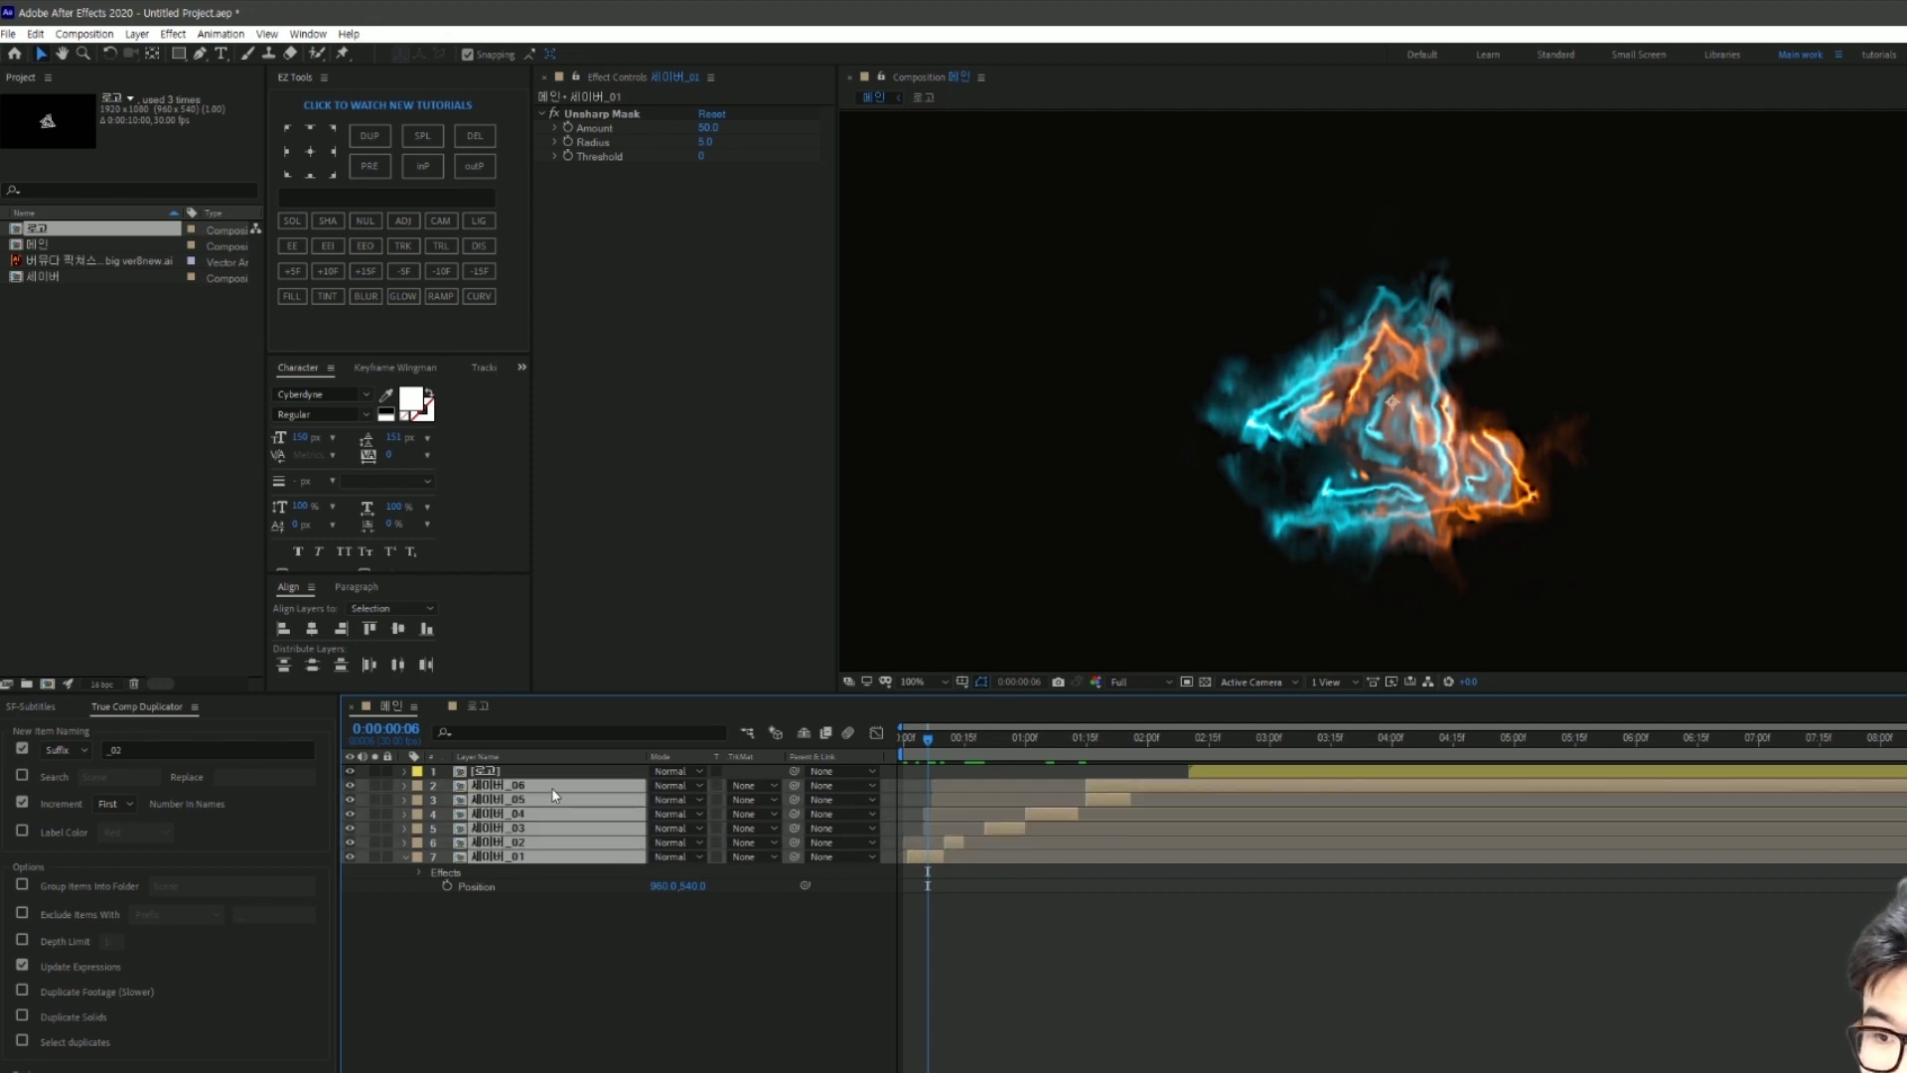
Step: Set the blend mode of 세이버_01 through 세이버_06 to Add, then select 세이버_01 alone
click(682, 789)
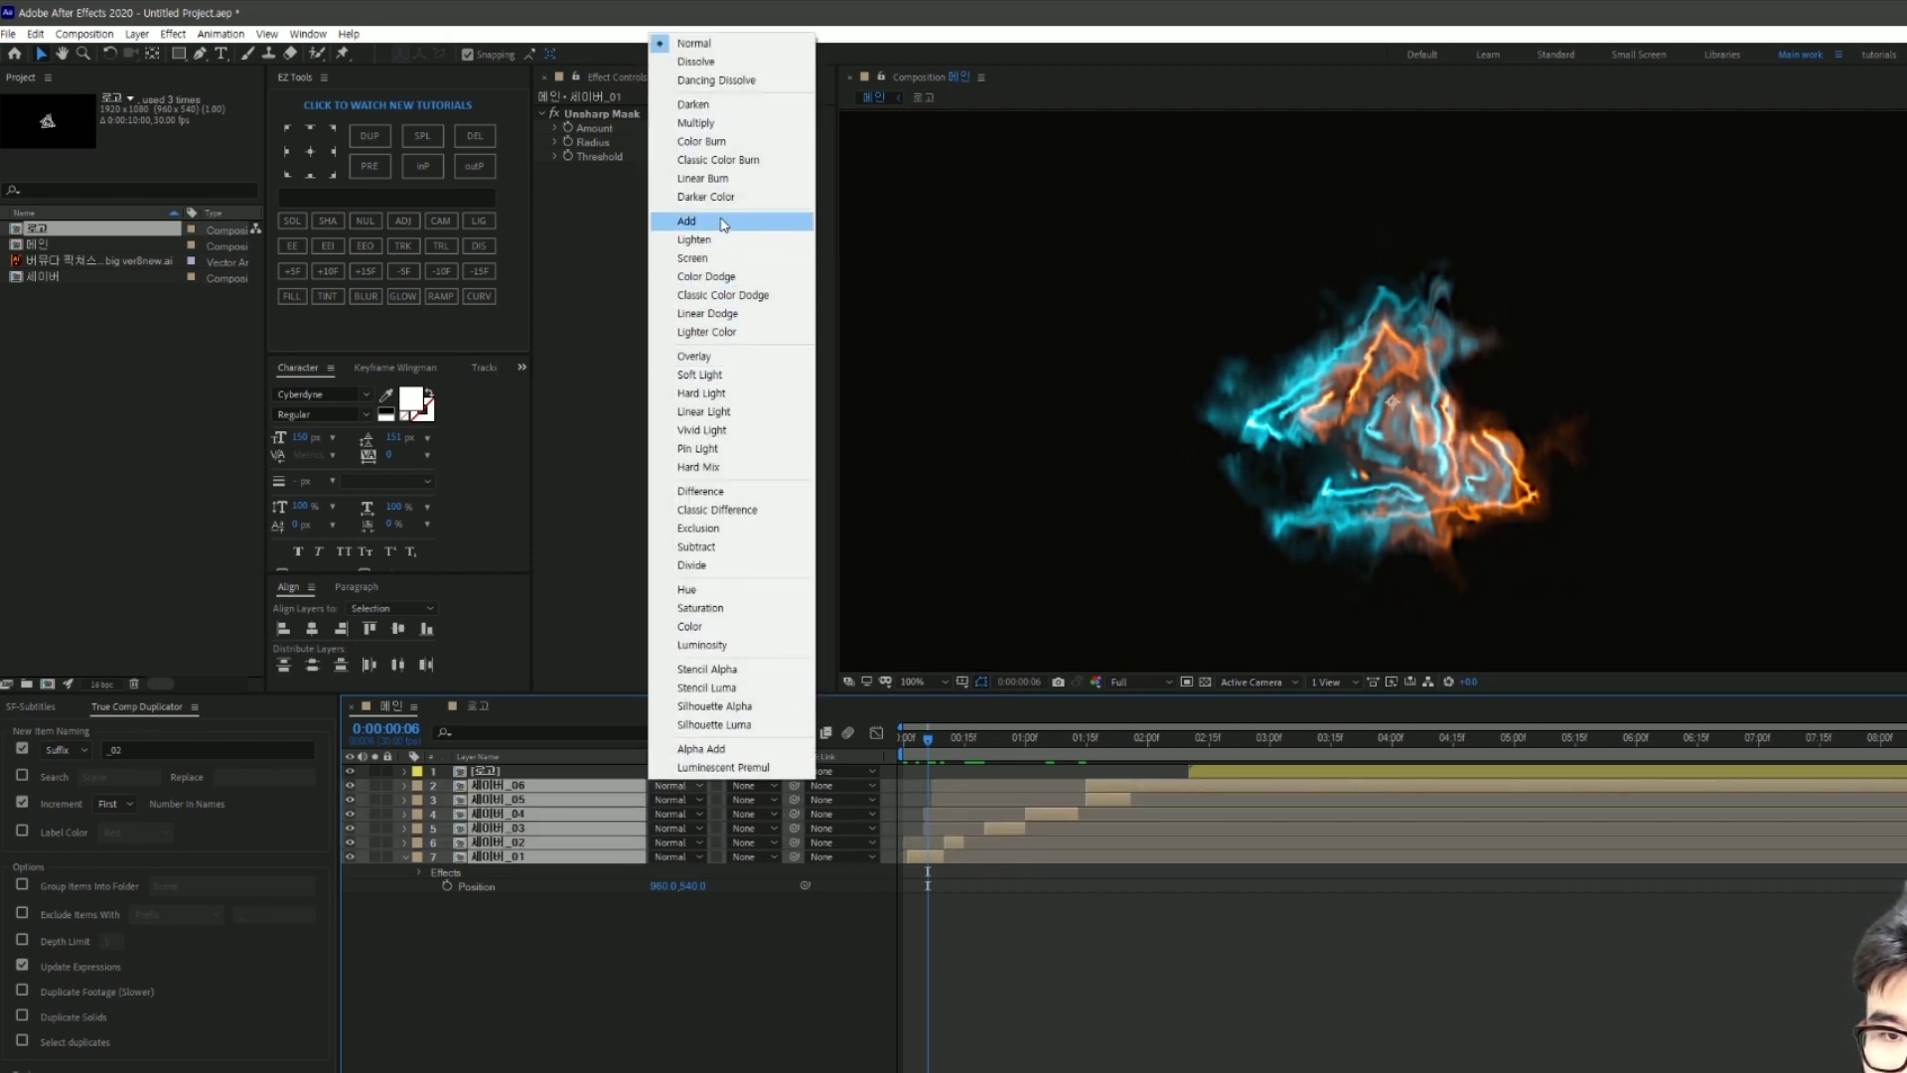
click(724, 225)
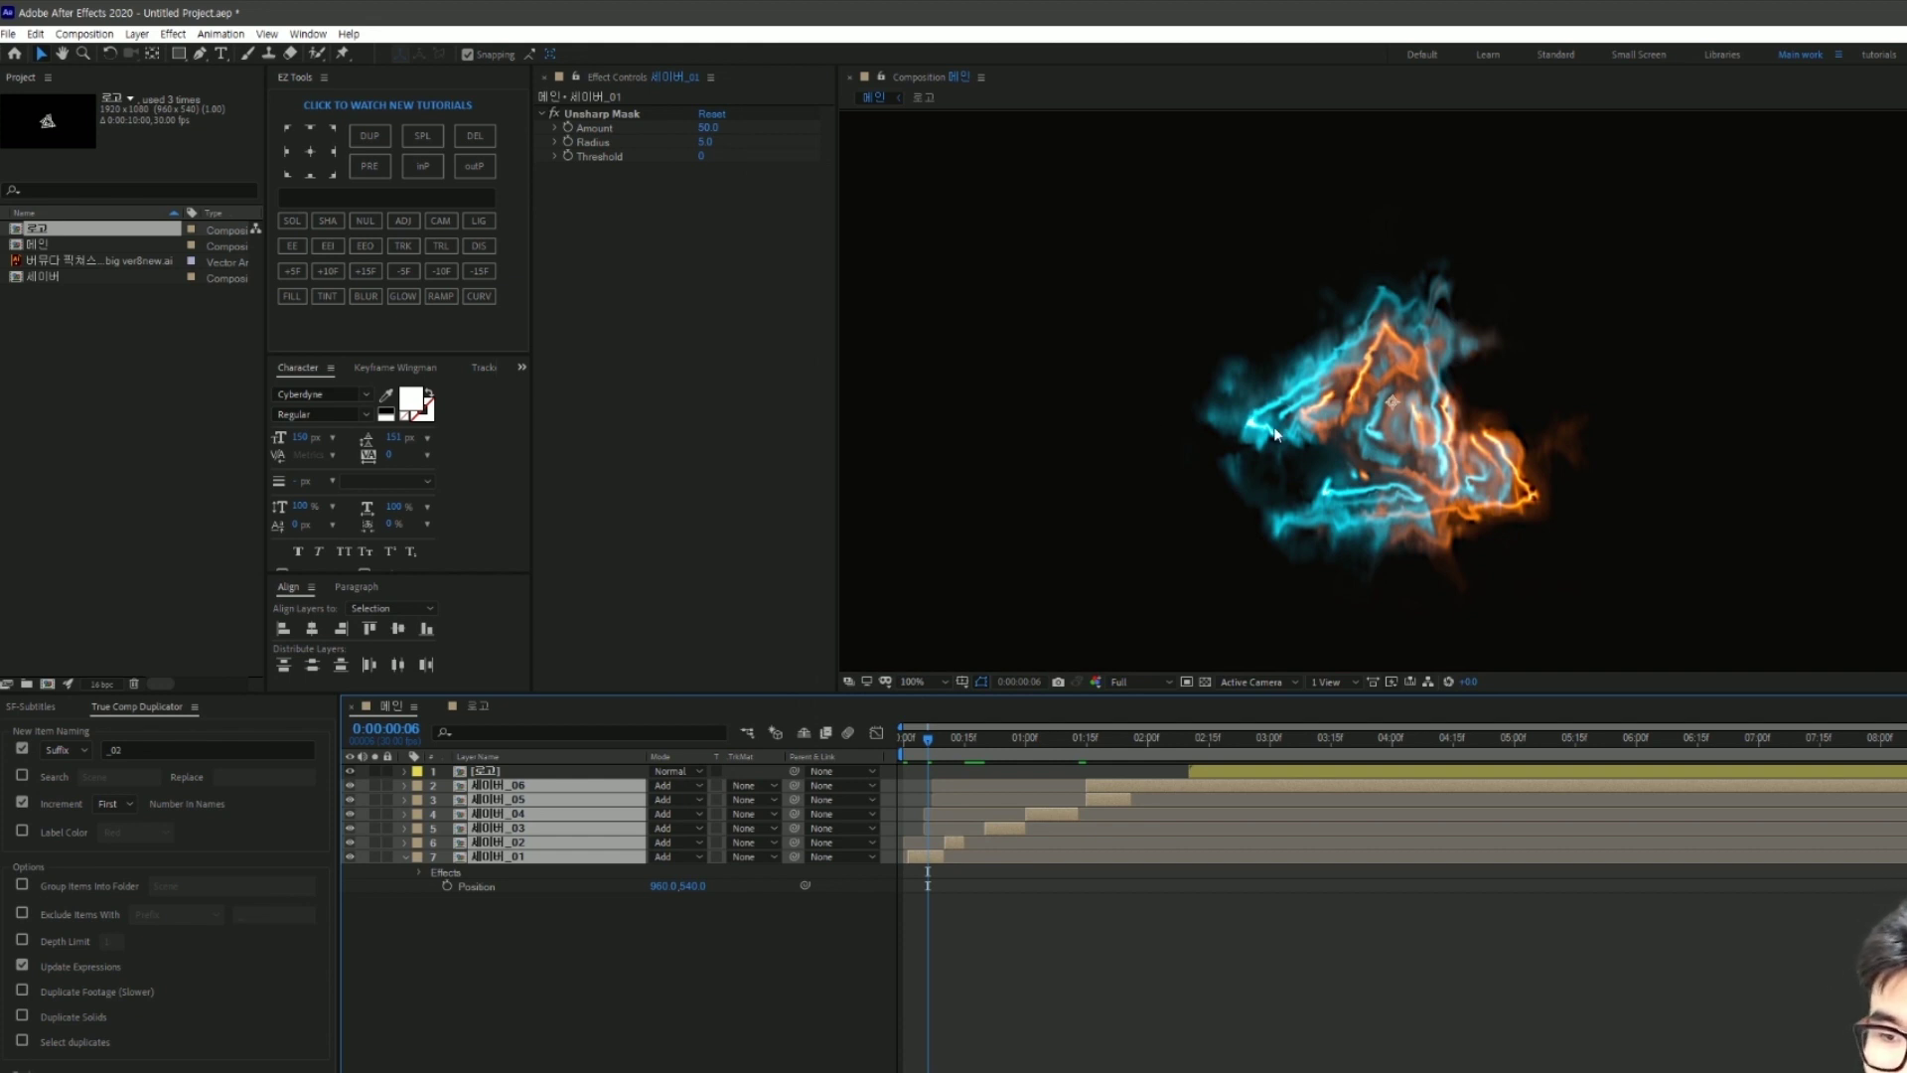
click(1283, 949)
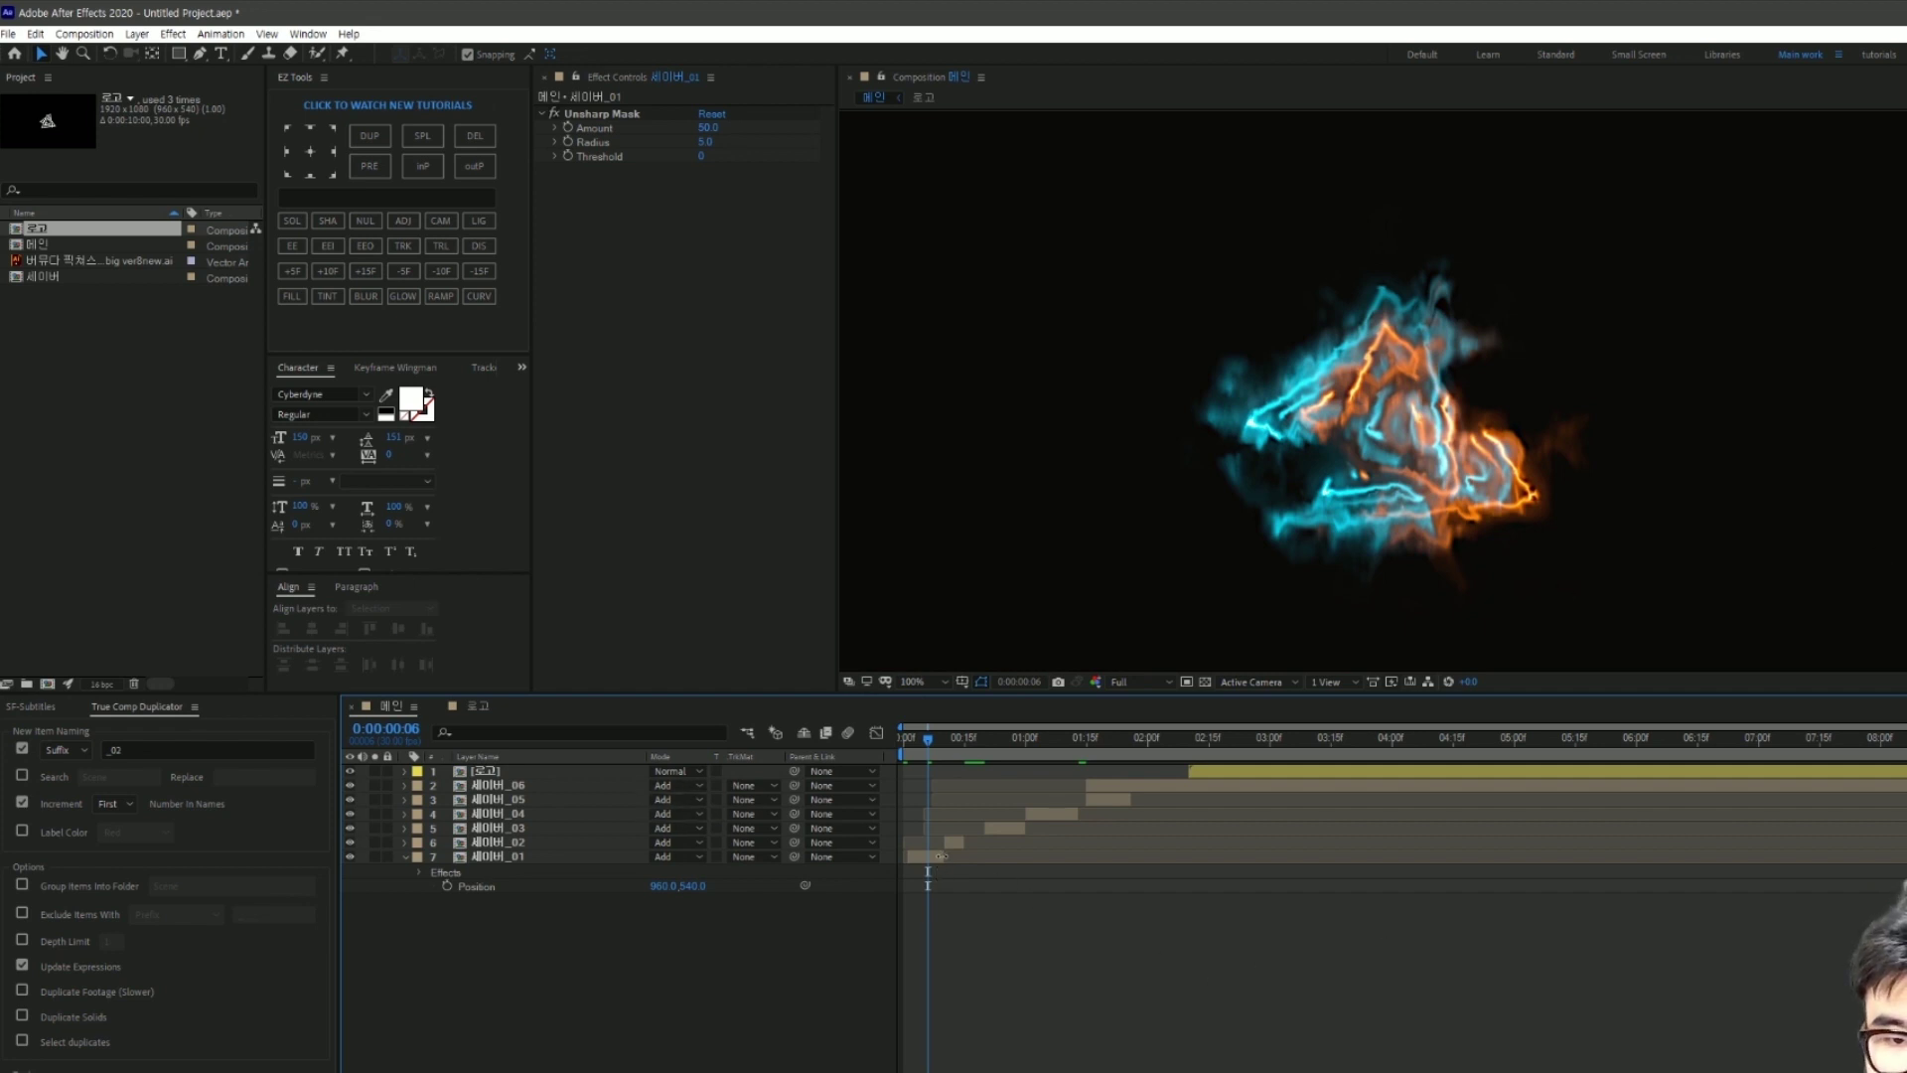
click(940, 856)
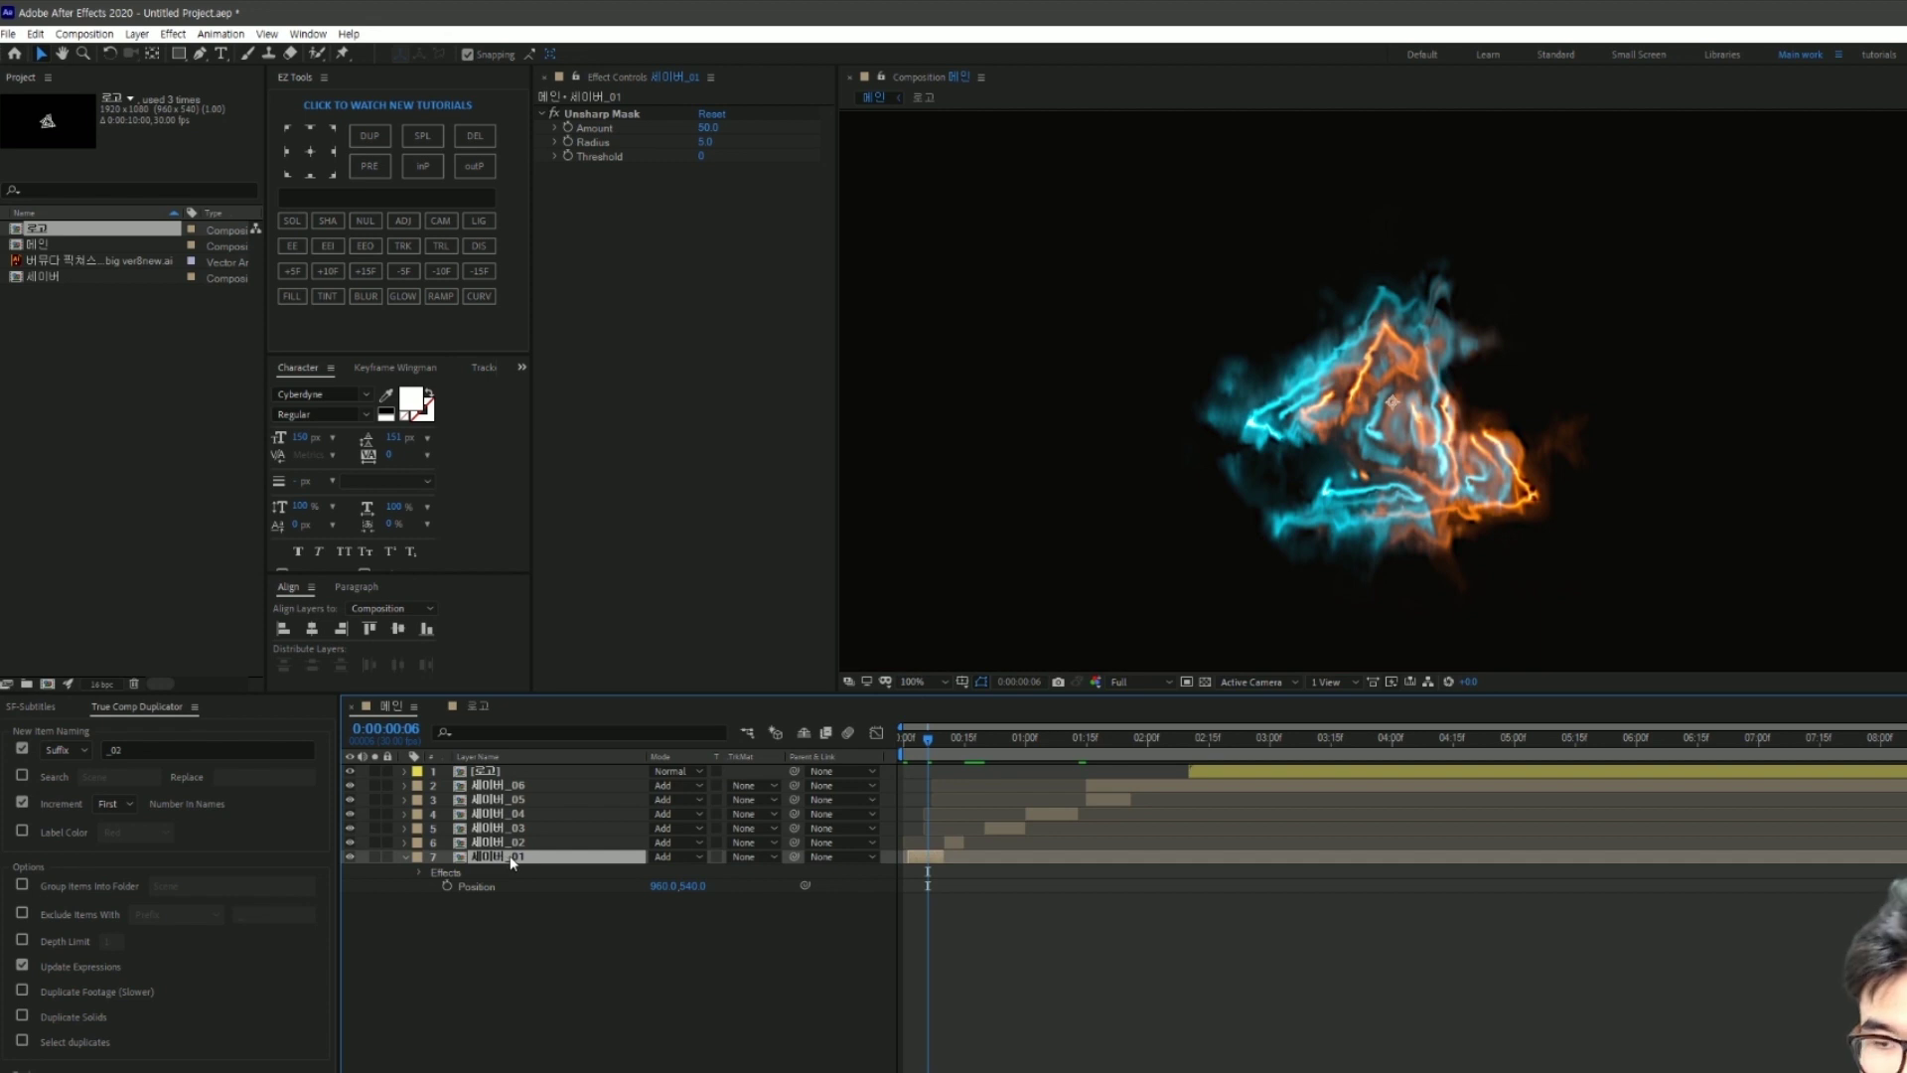
Step: Apply Turbulent Displace to 세이버_01 using the effect search for 'tur'
key(ctrl+space)
text(tur)
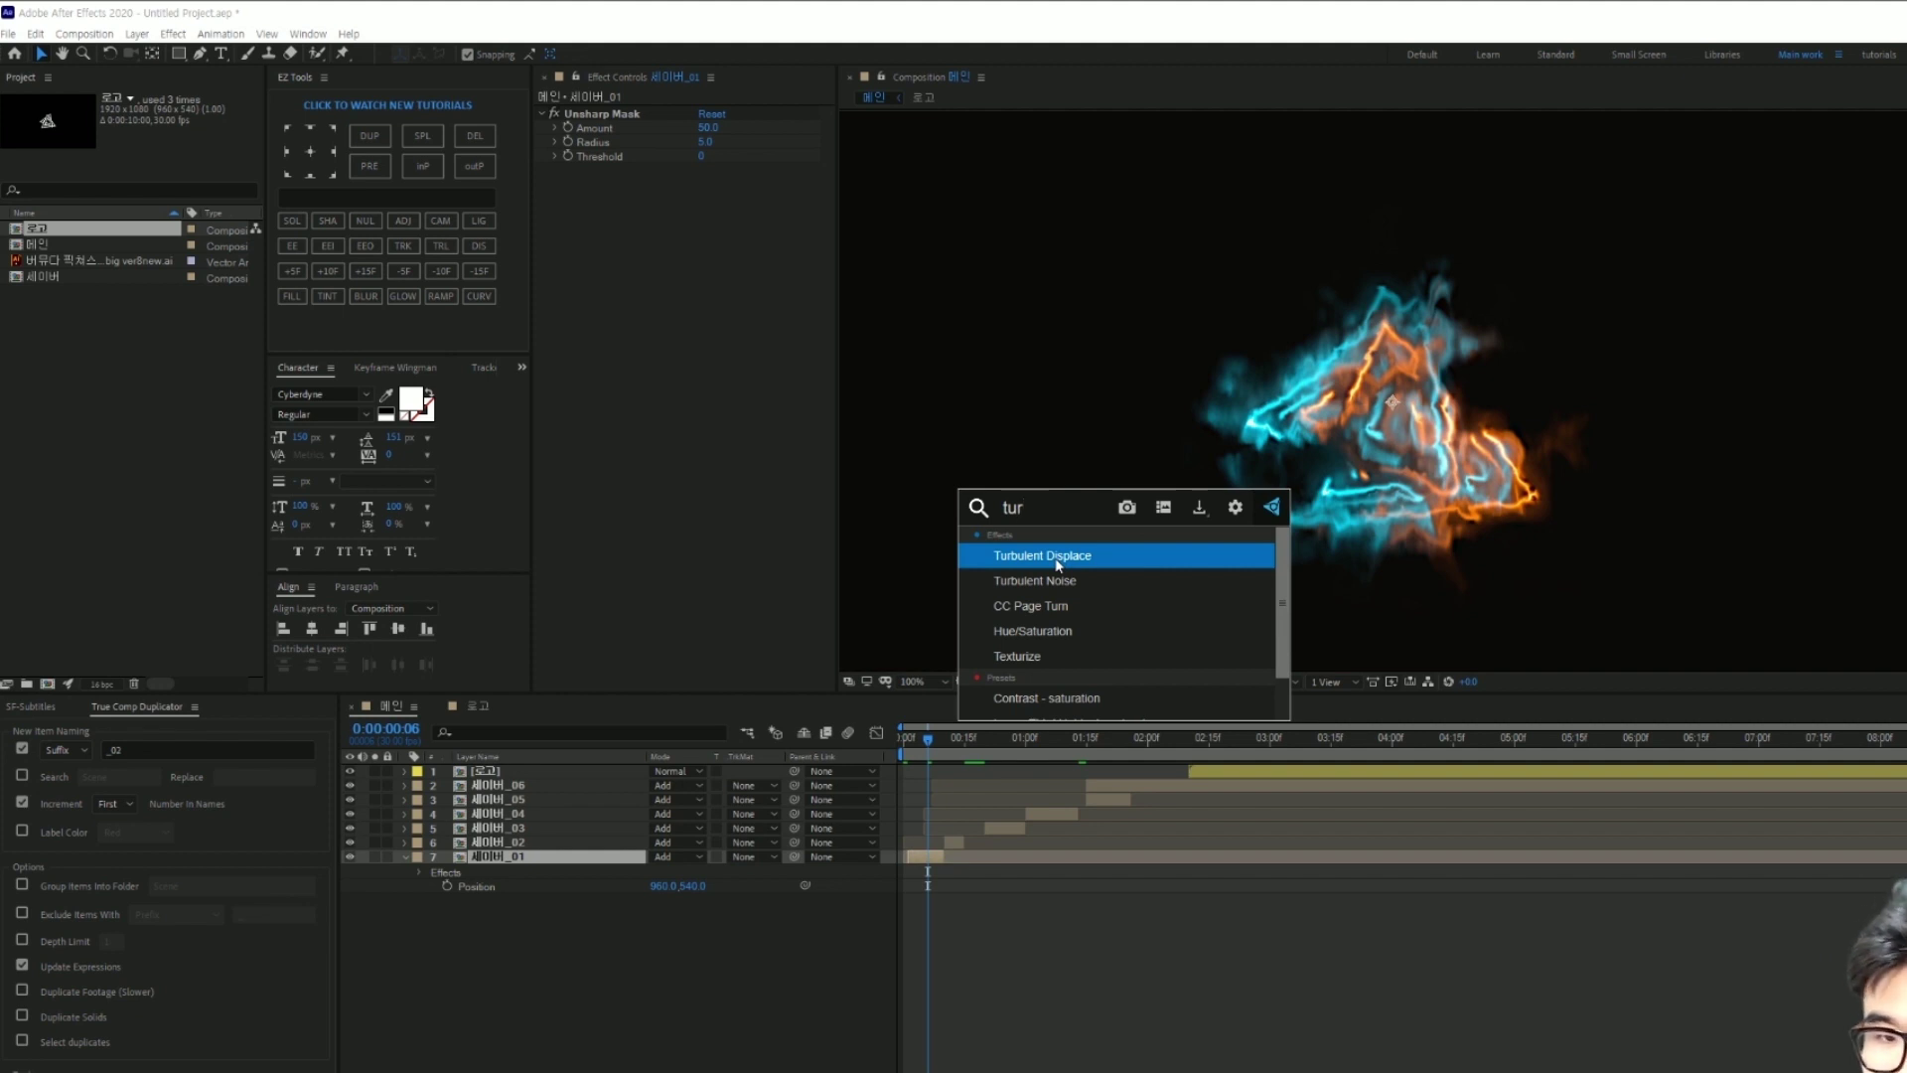
click(1058, 563)
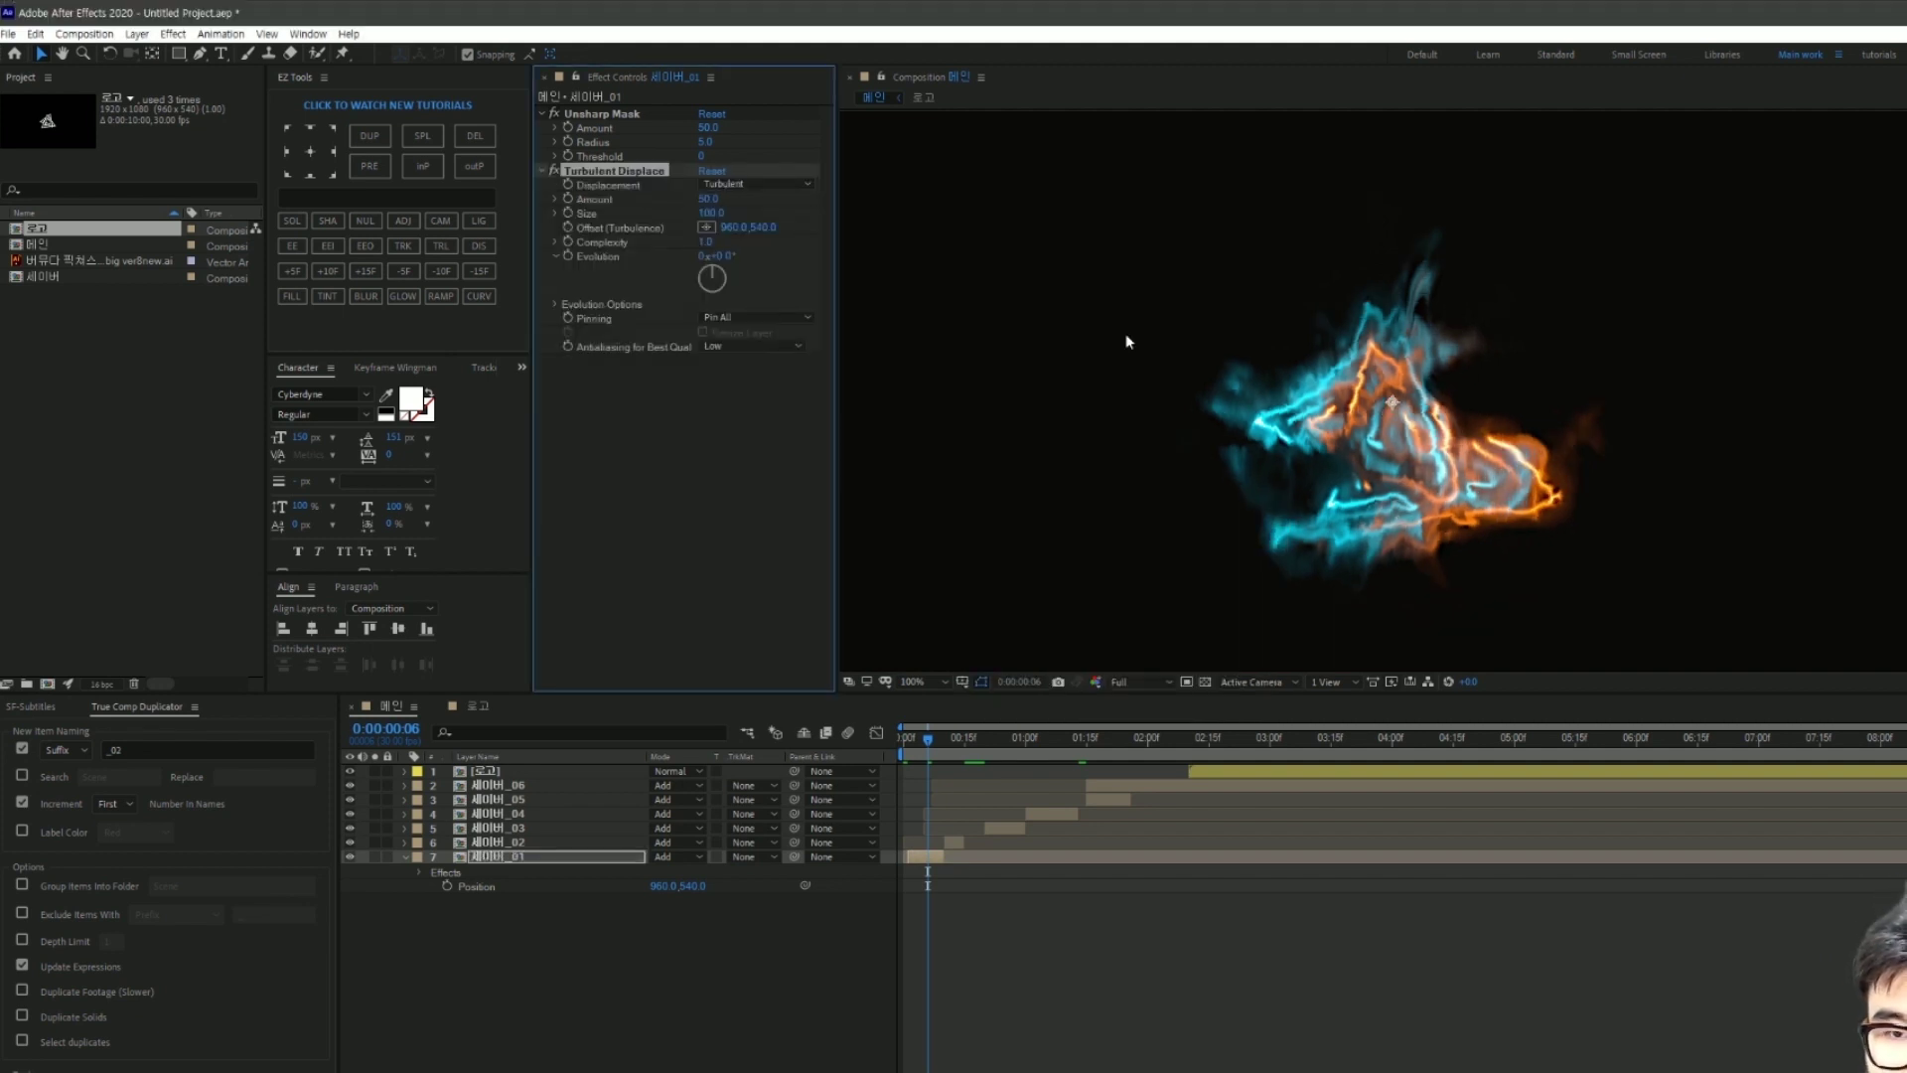
drag(709, 199, 1034, 287)
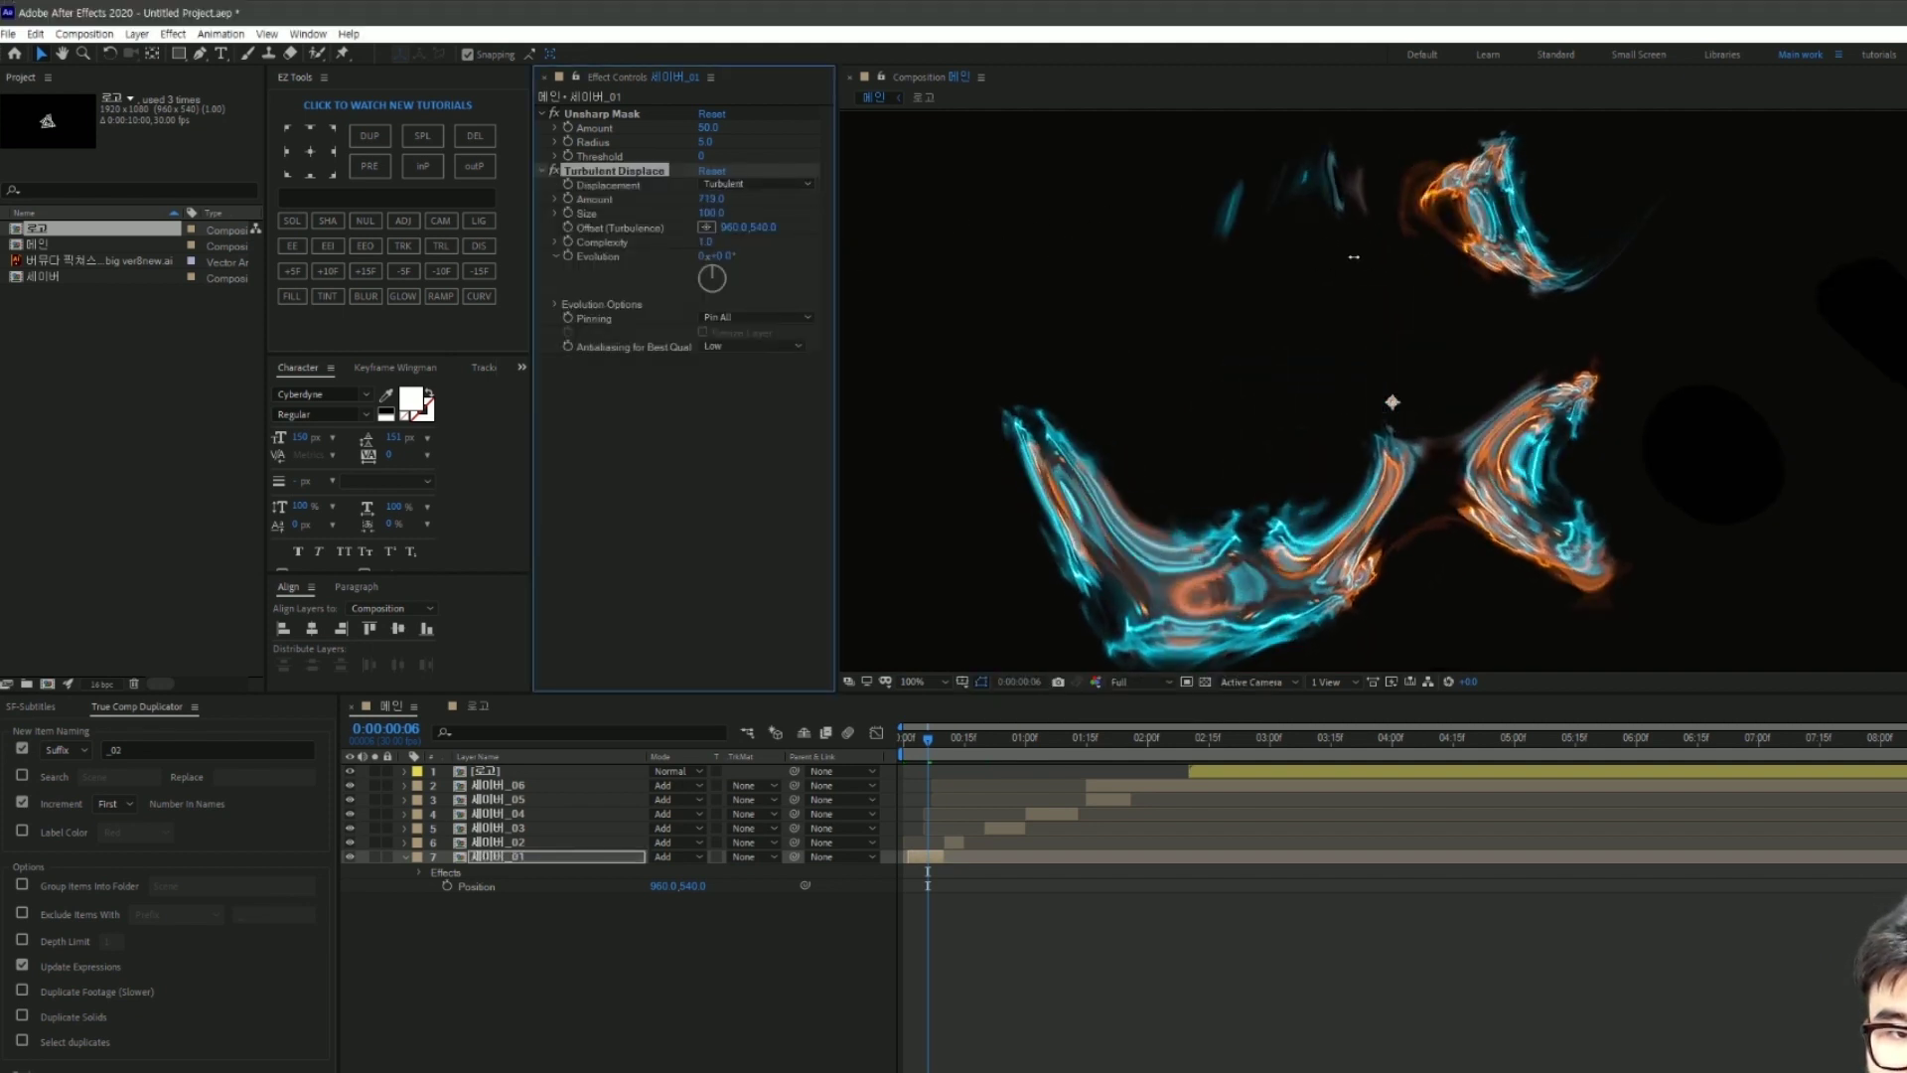
key(ctrl+z)
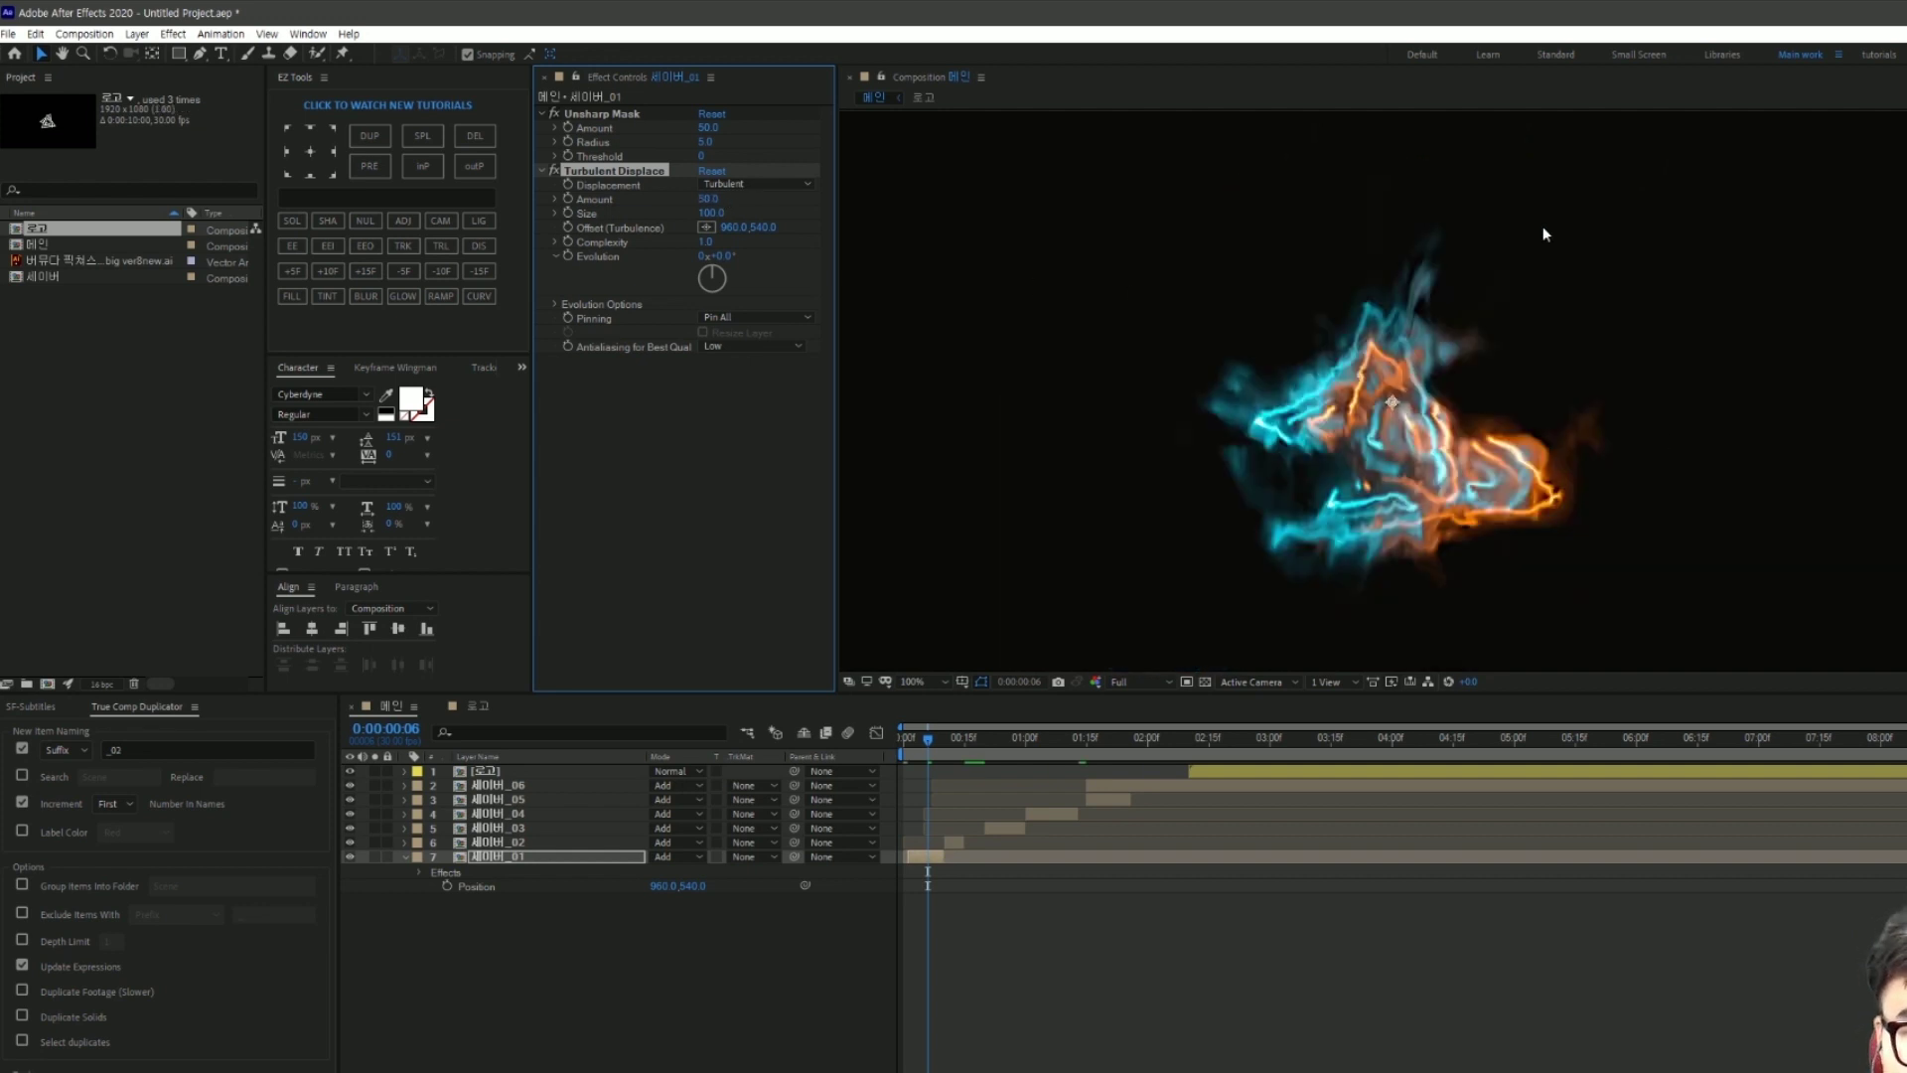
Step: Set the Turbulent Displace Amount to 240, keep Size at 100, and preview Evolution values
click(713, 198)
text(240)
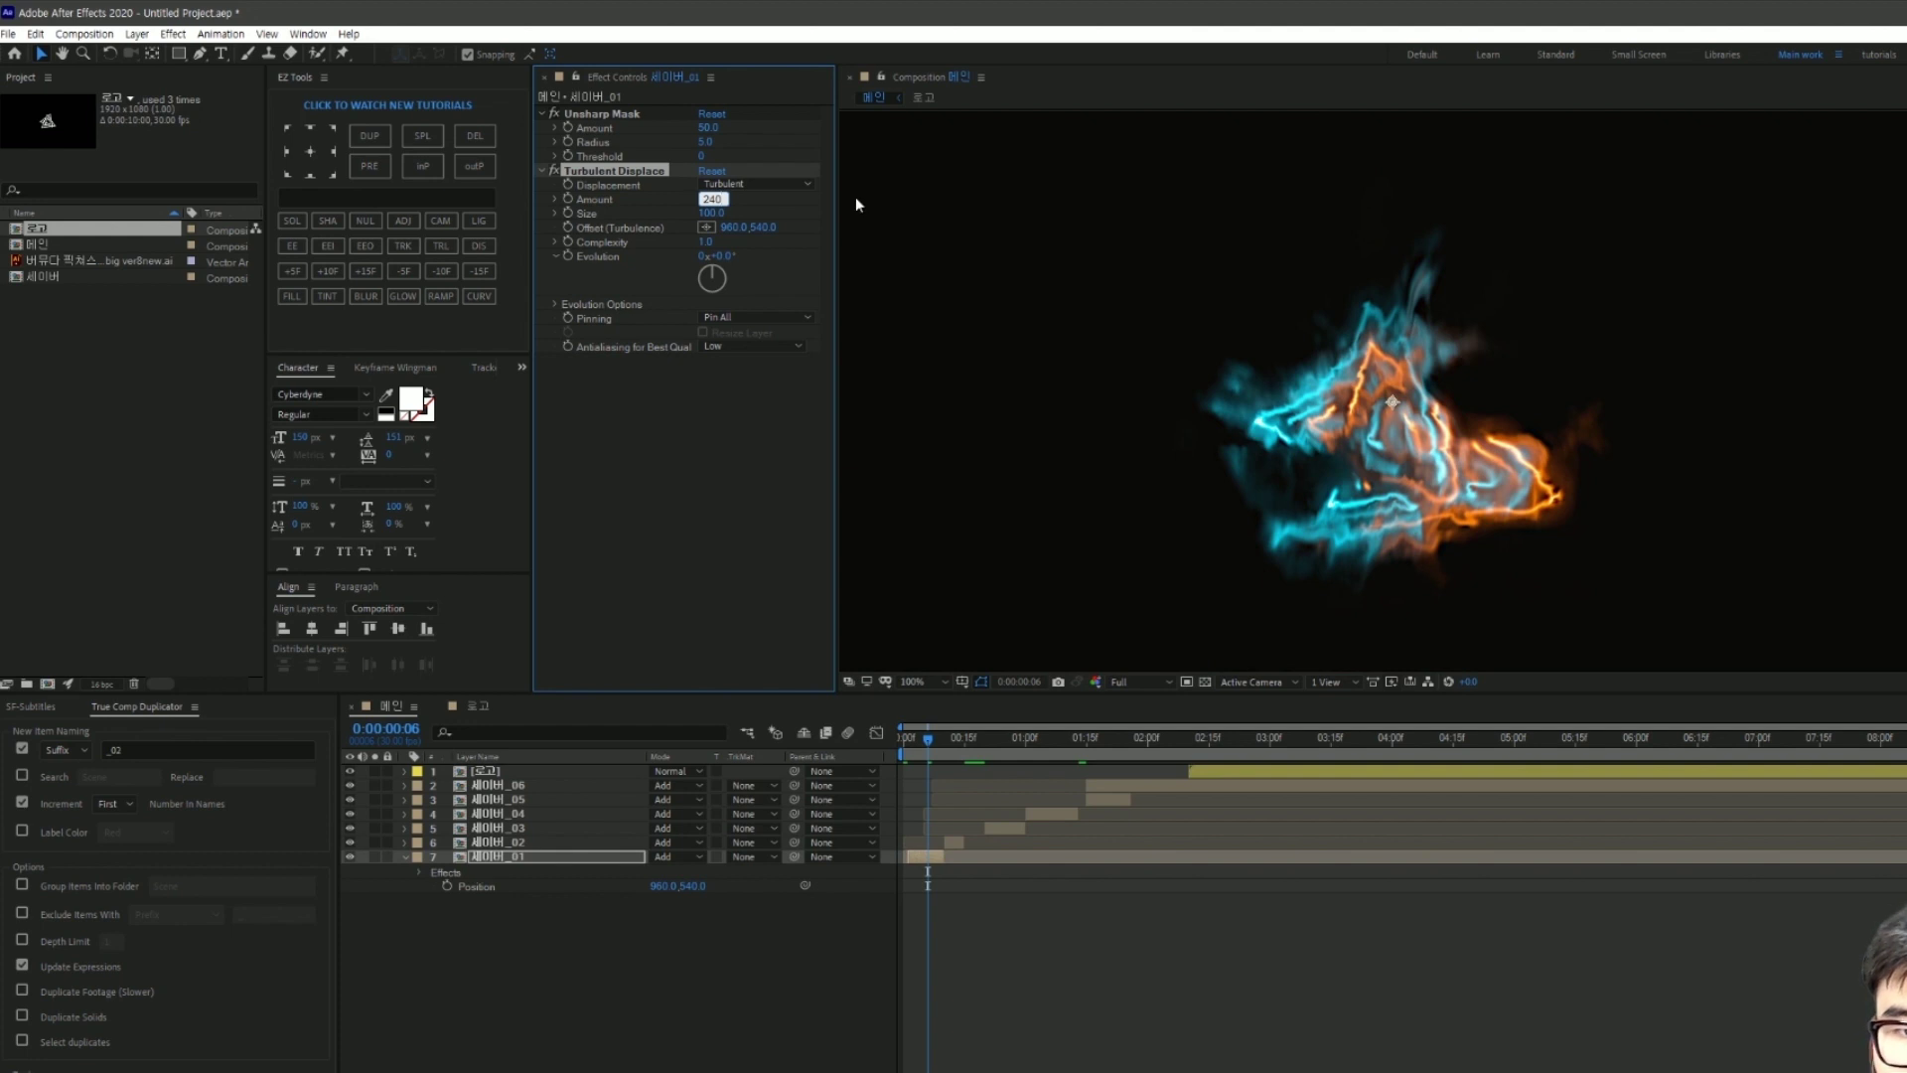
key(Tab)
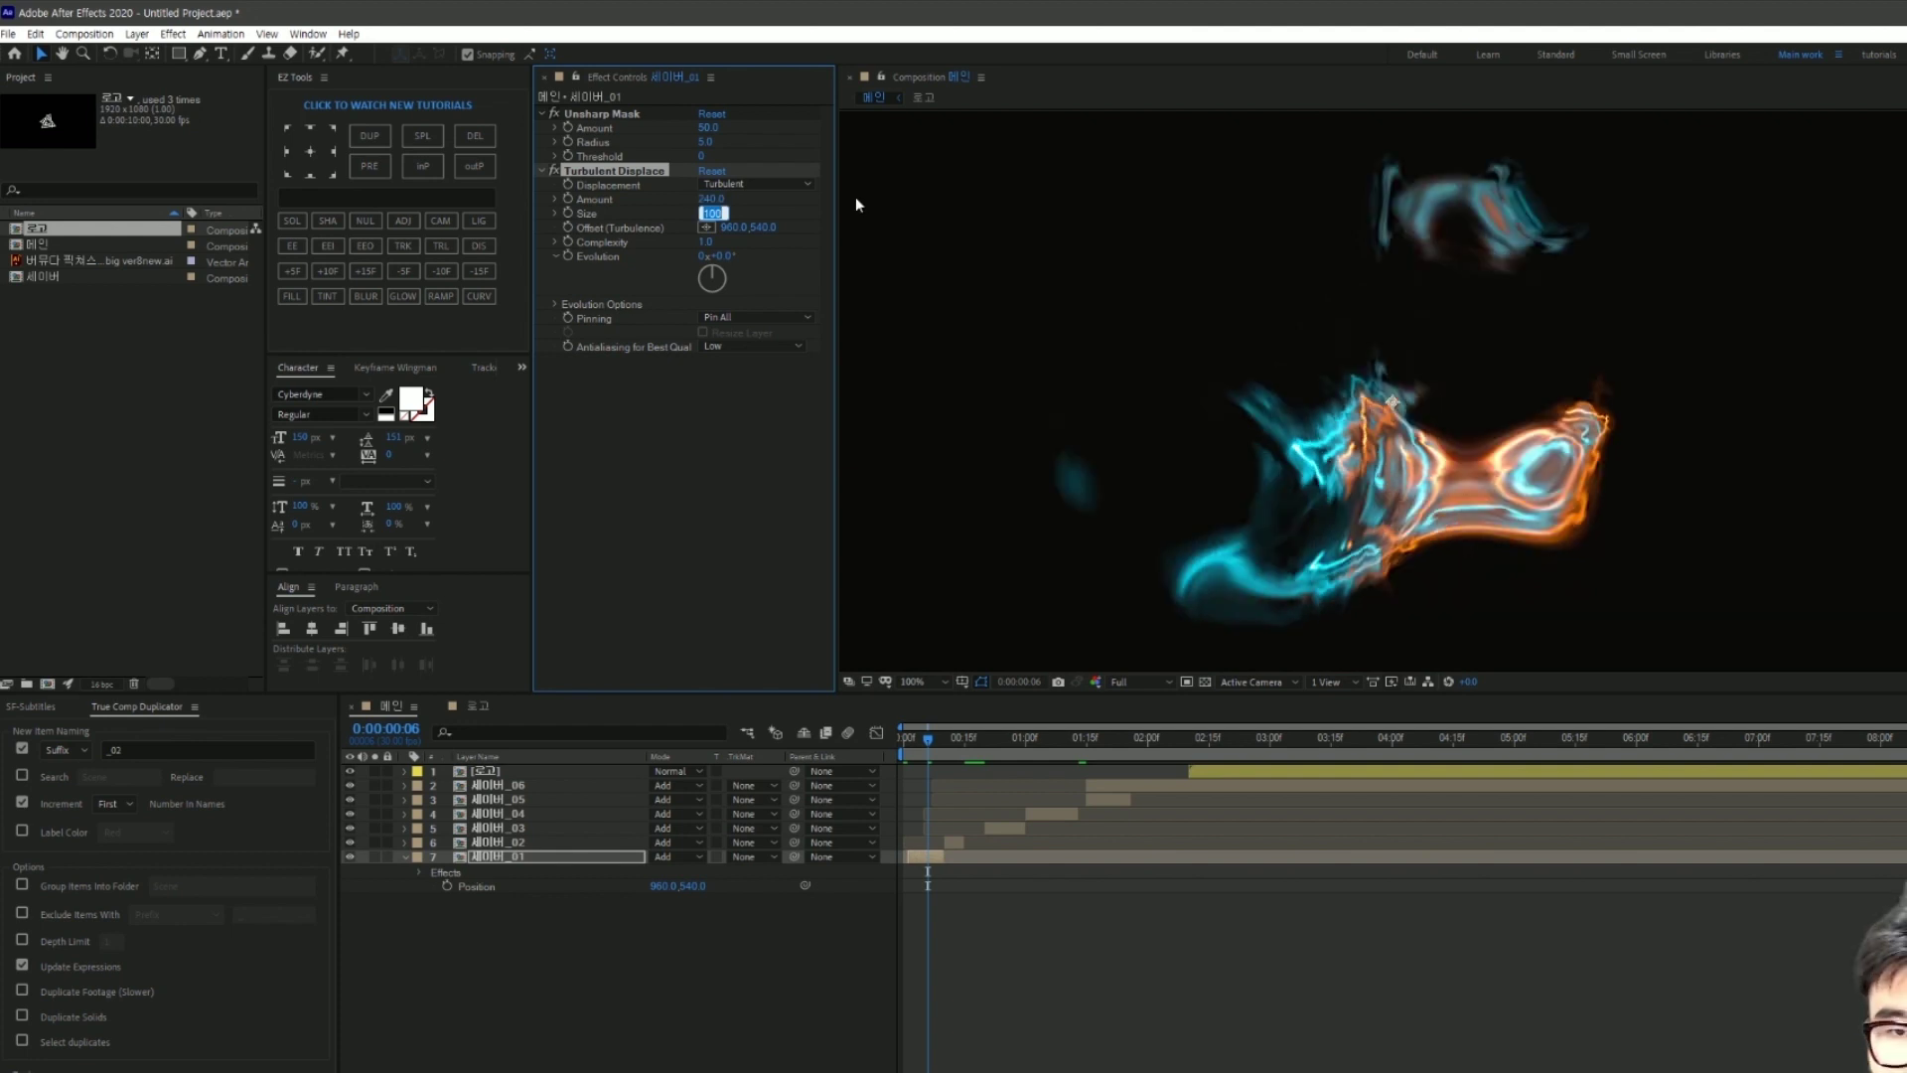
click(712, 554)
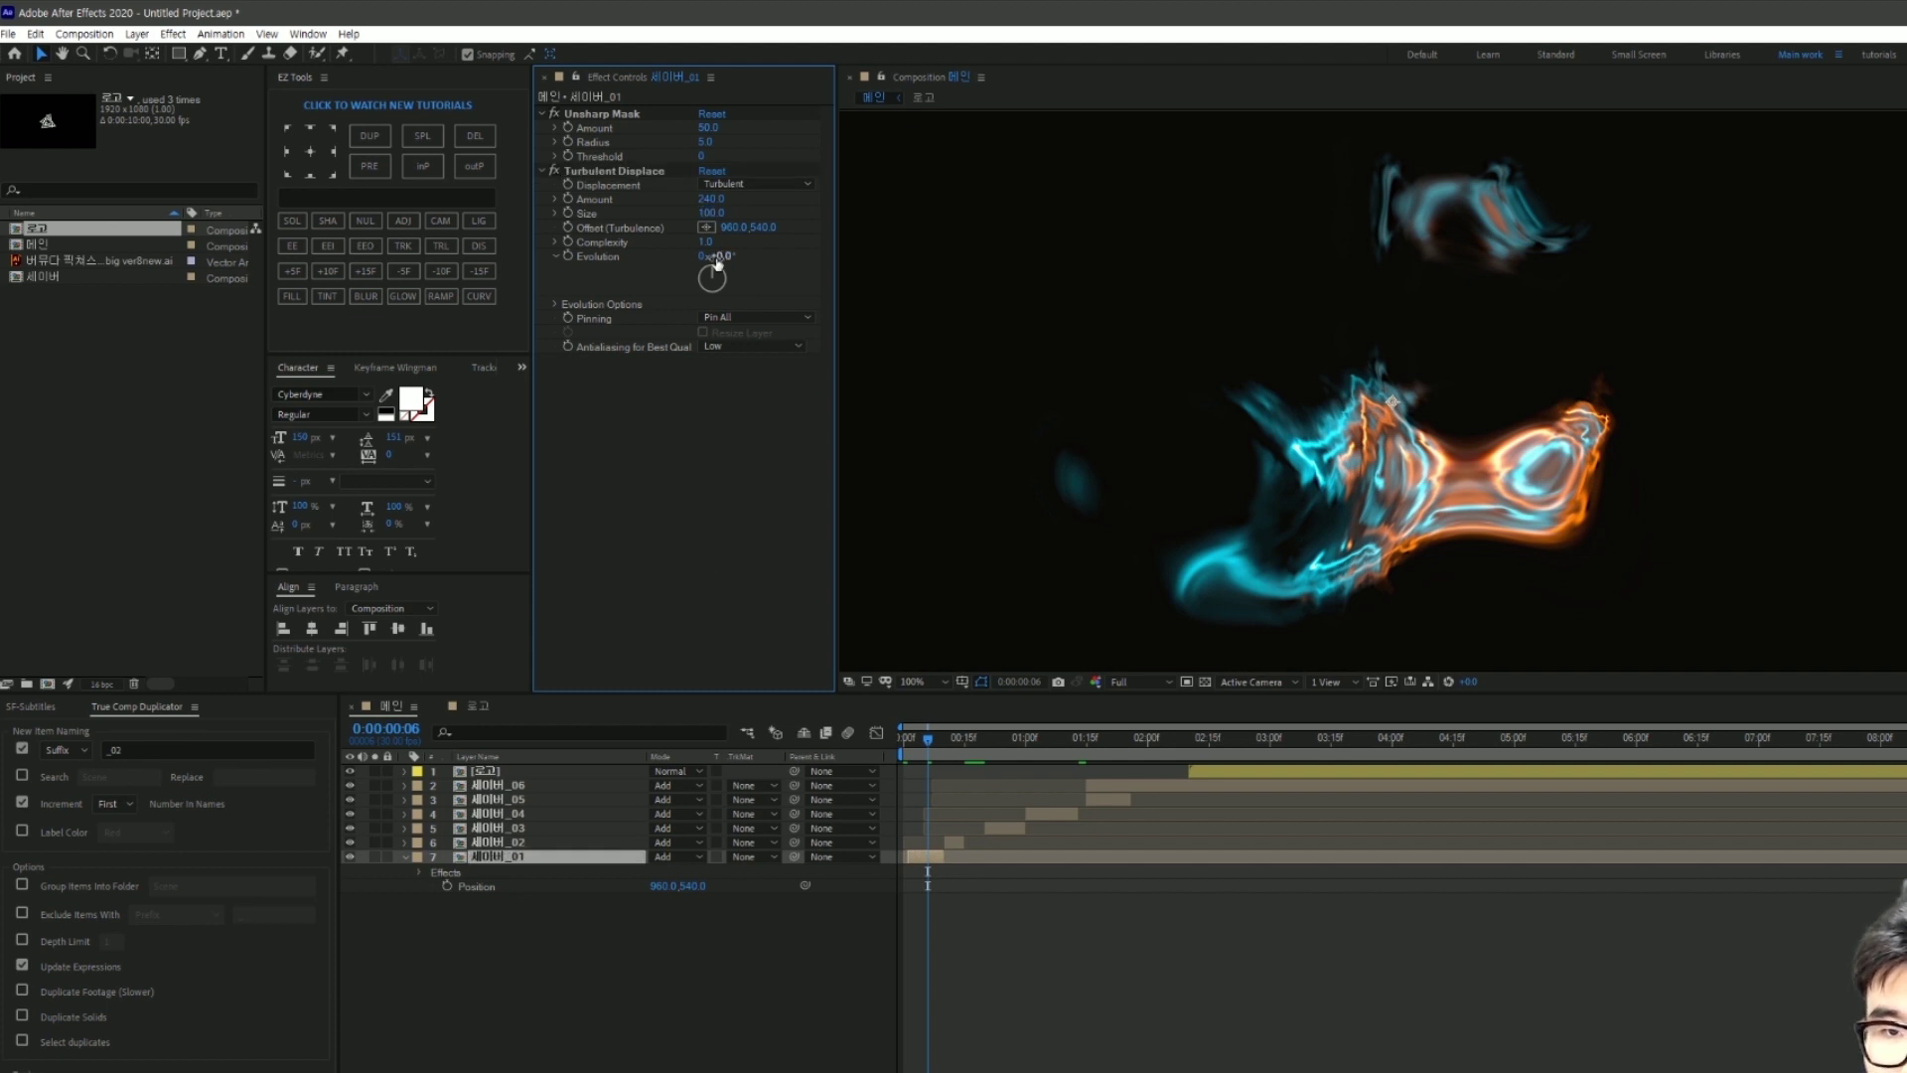
drag(730, 261, 736, 261)
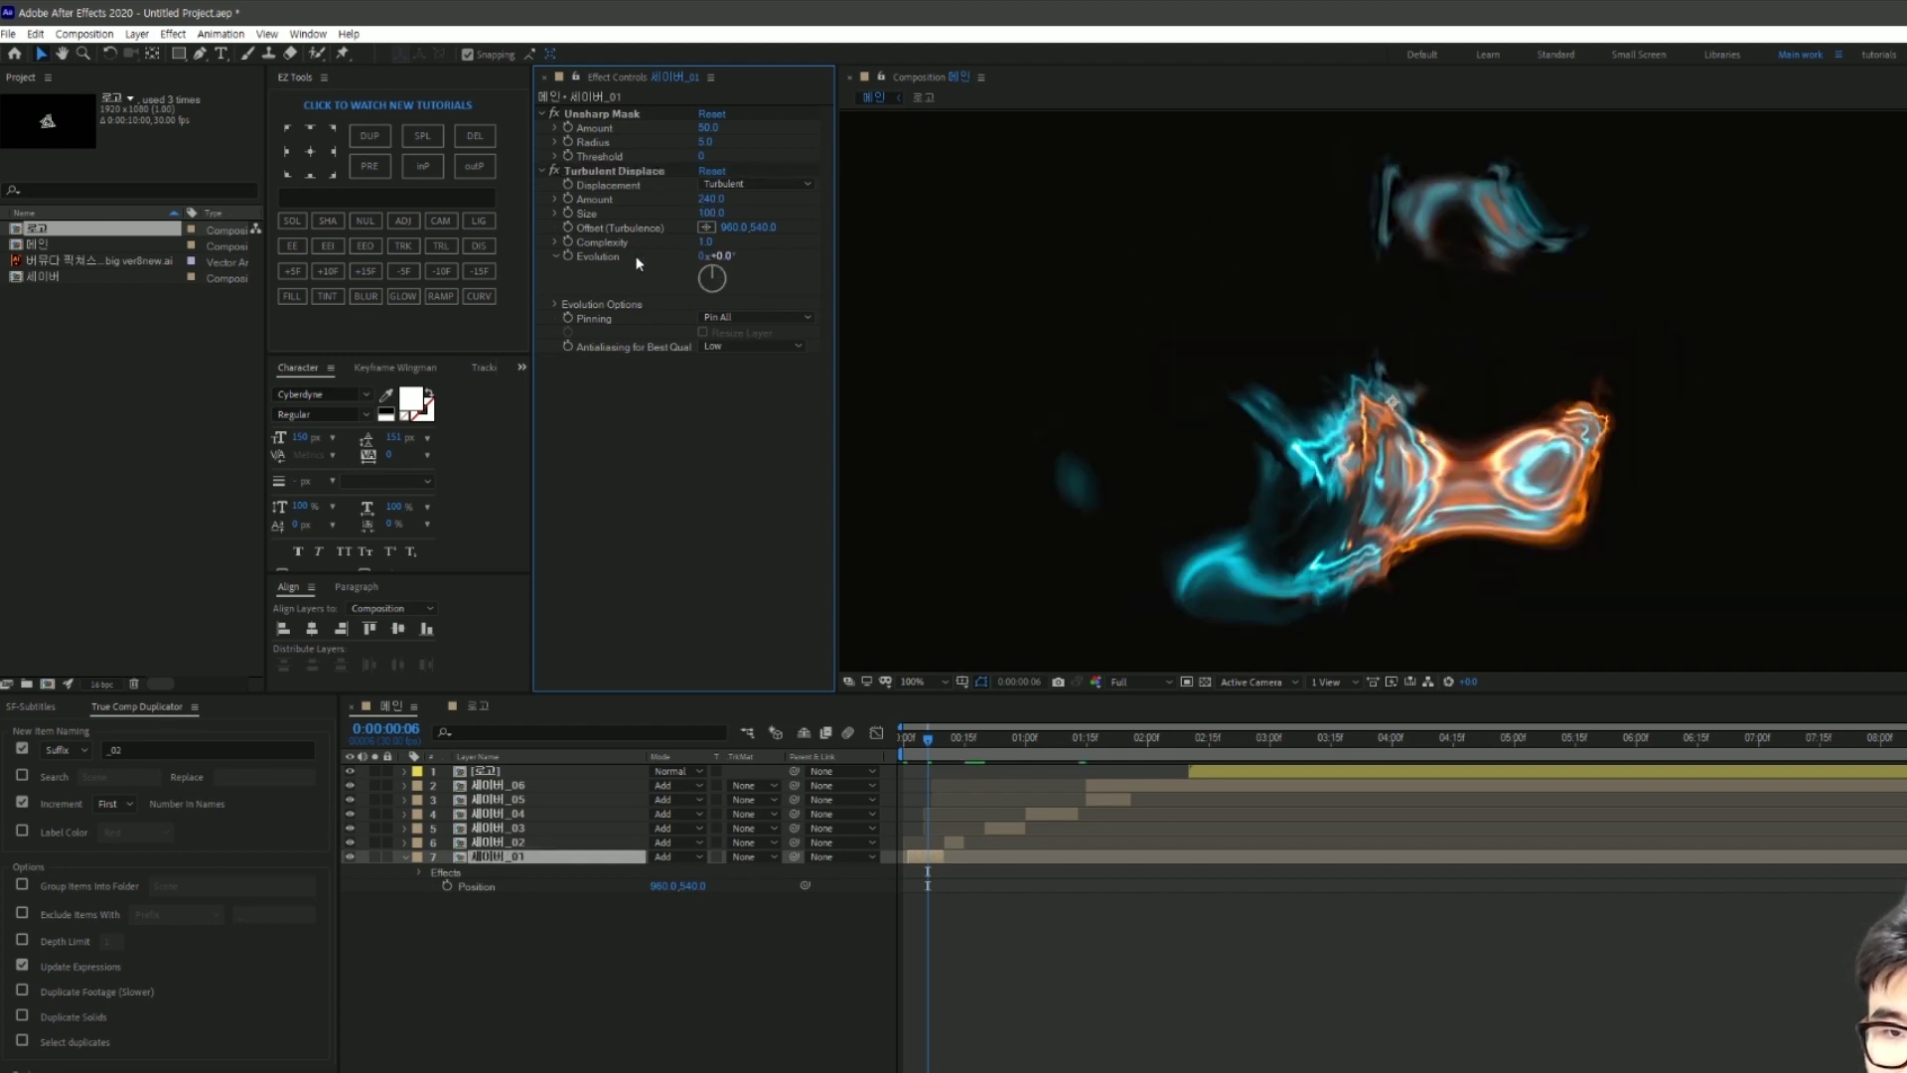
Step: Drive 세이버_01's Turbulent Displace Evolution with the expression time*200
alt+click(570, 258)
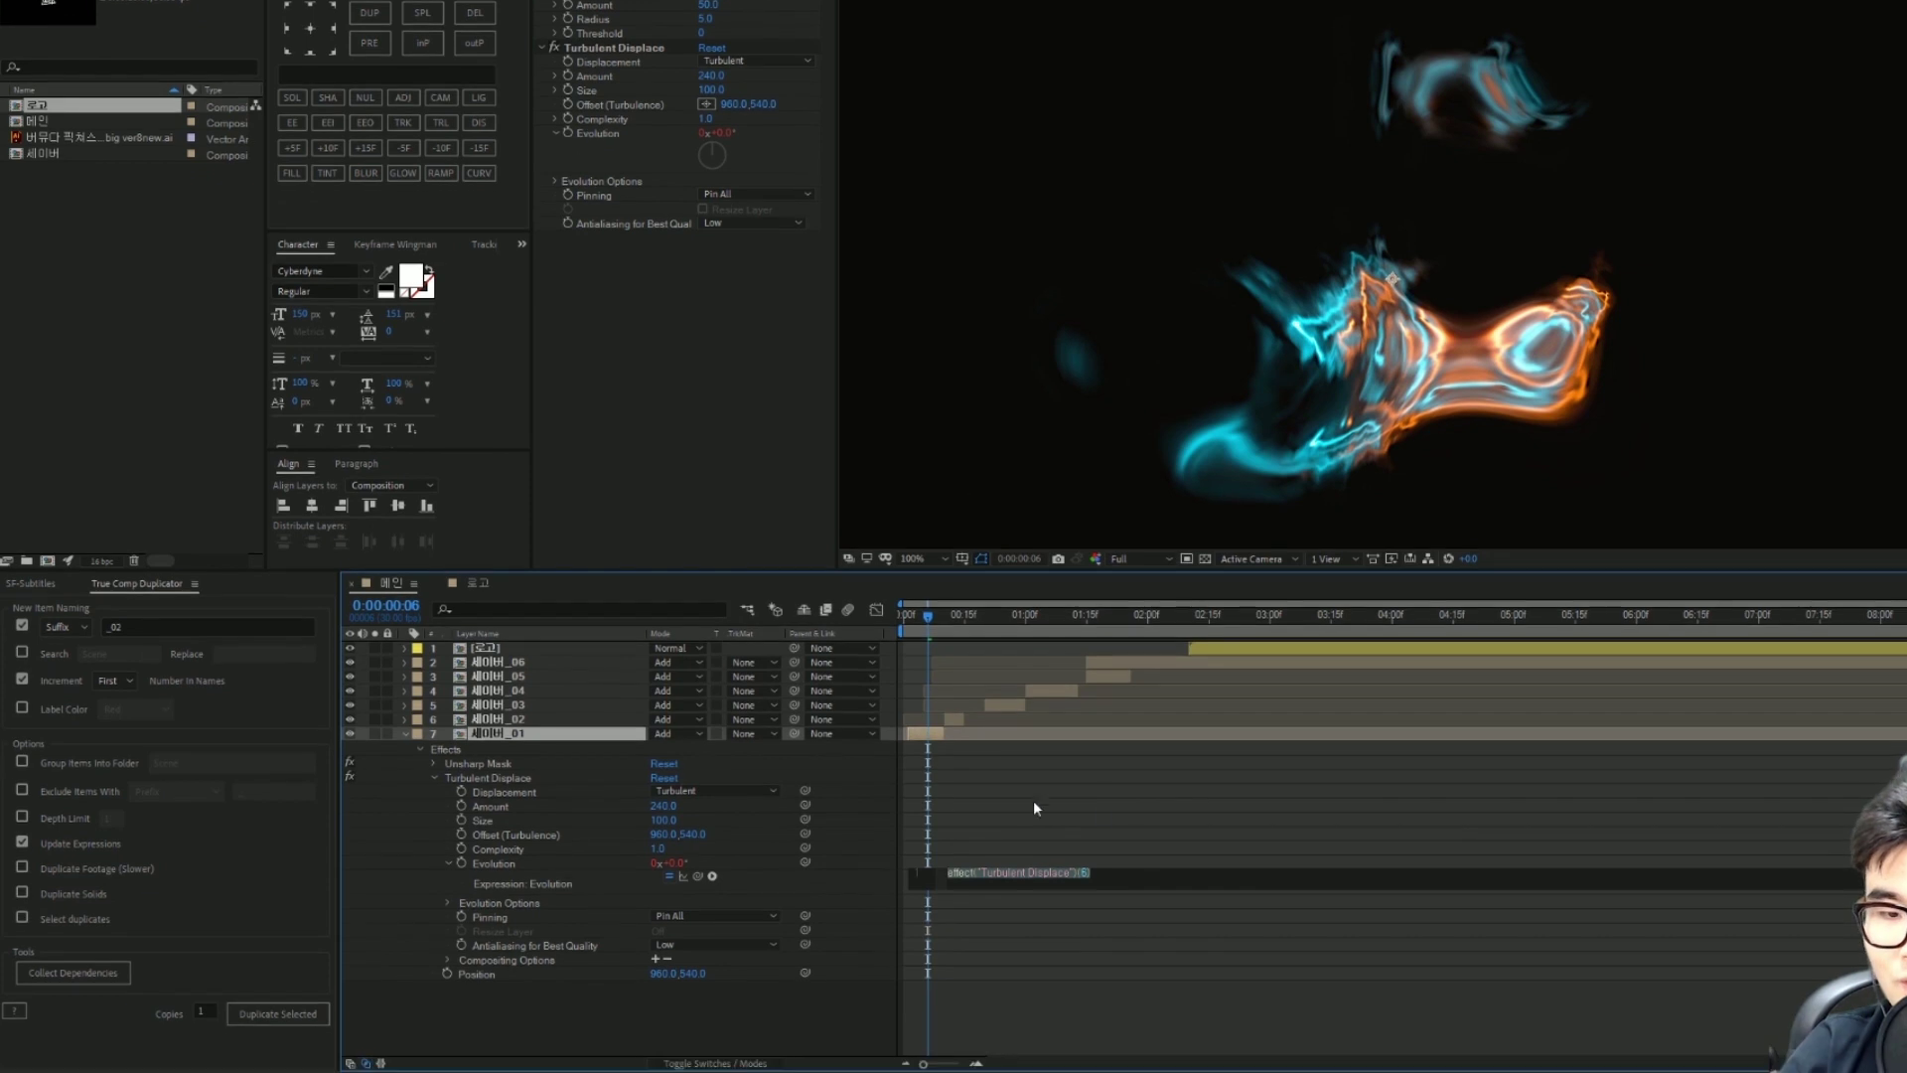
text(t)
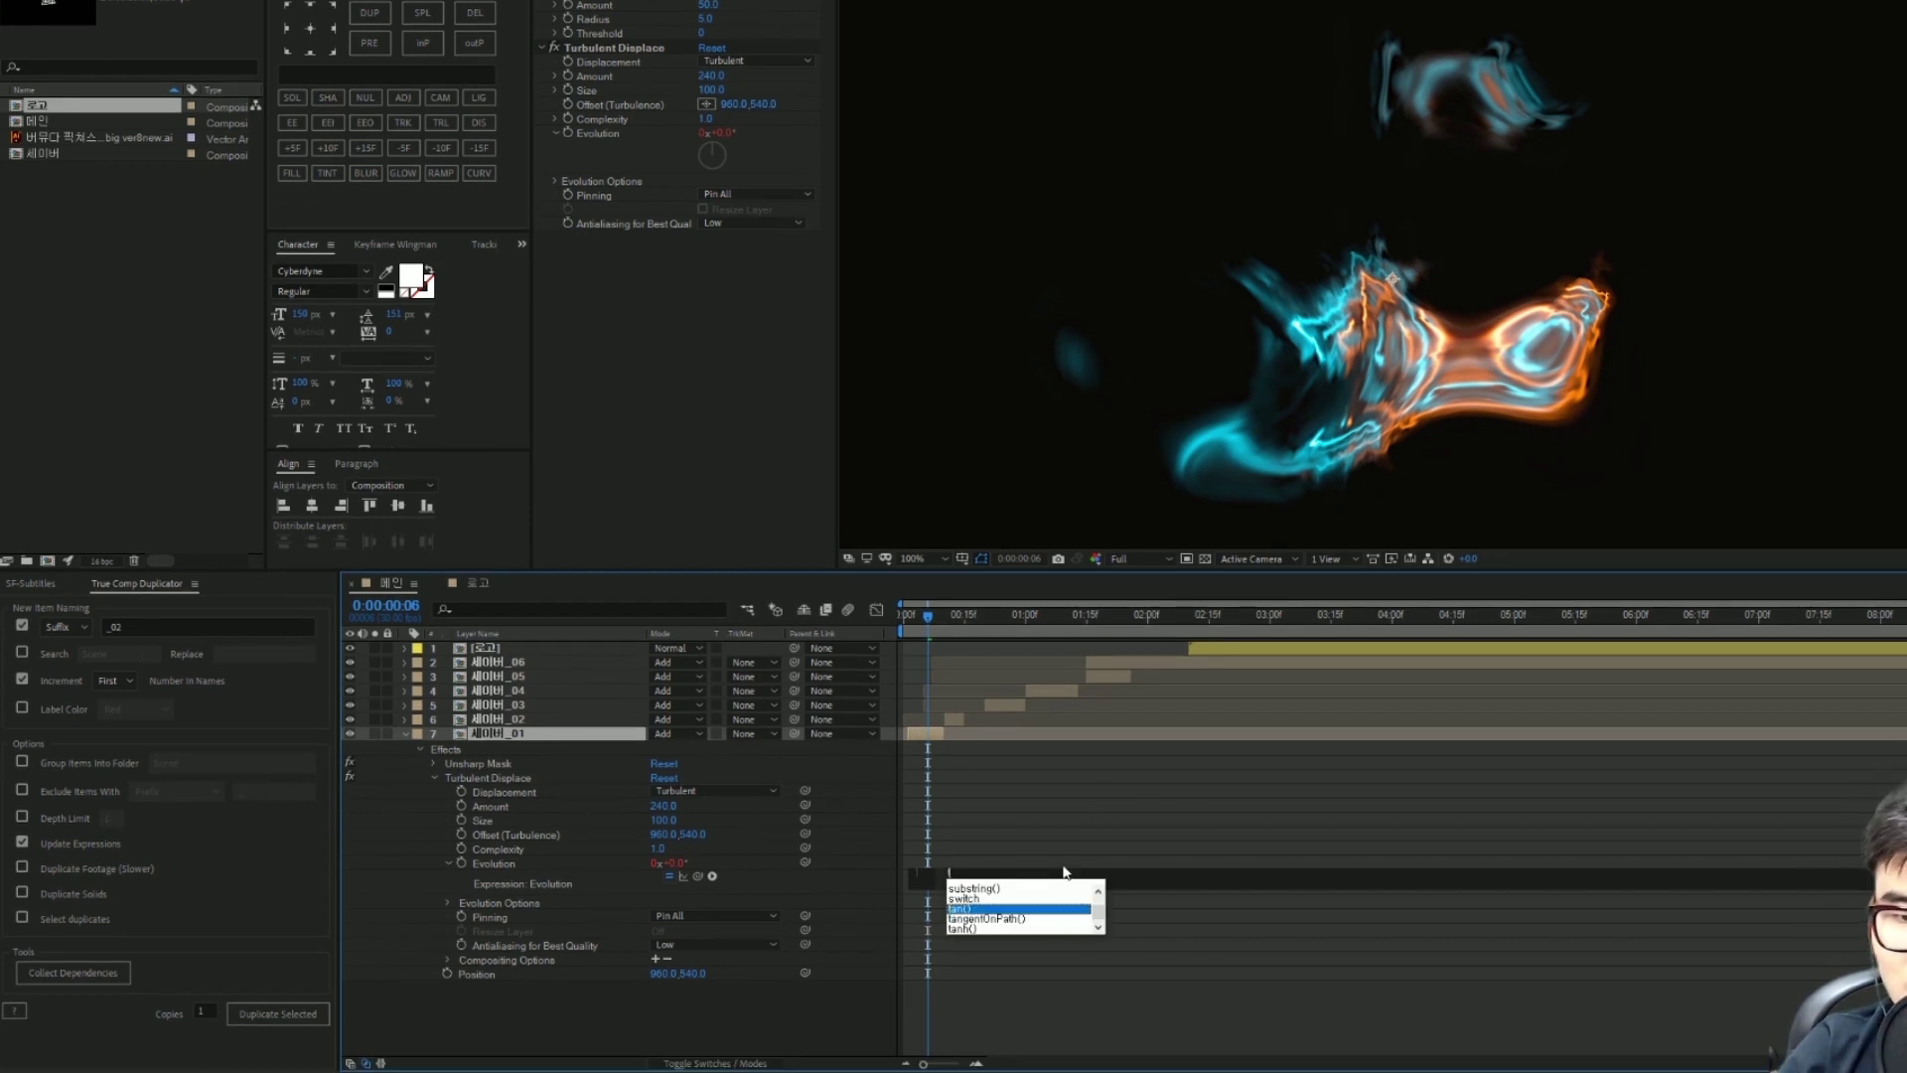
text(ime*200)
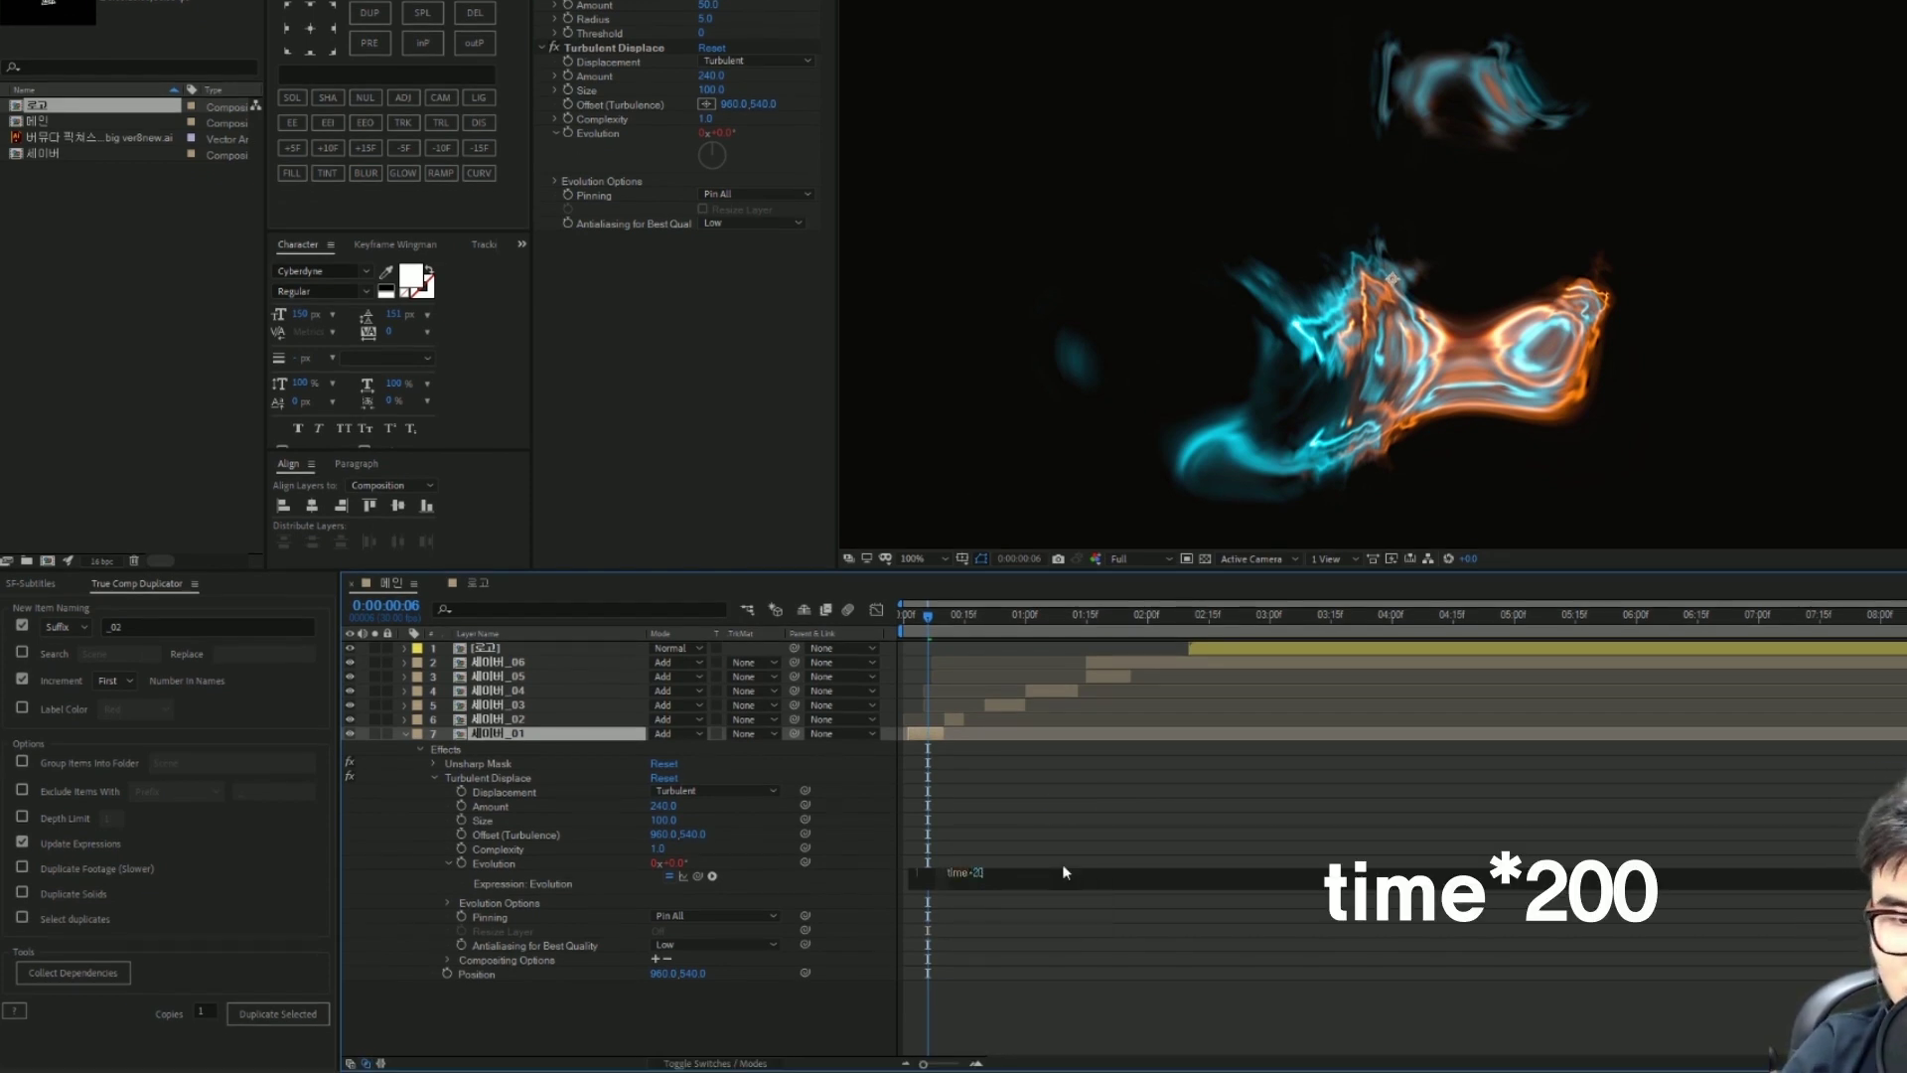
click(1072, 828)
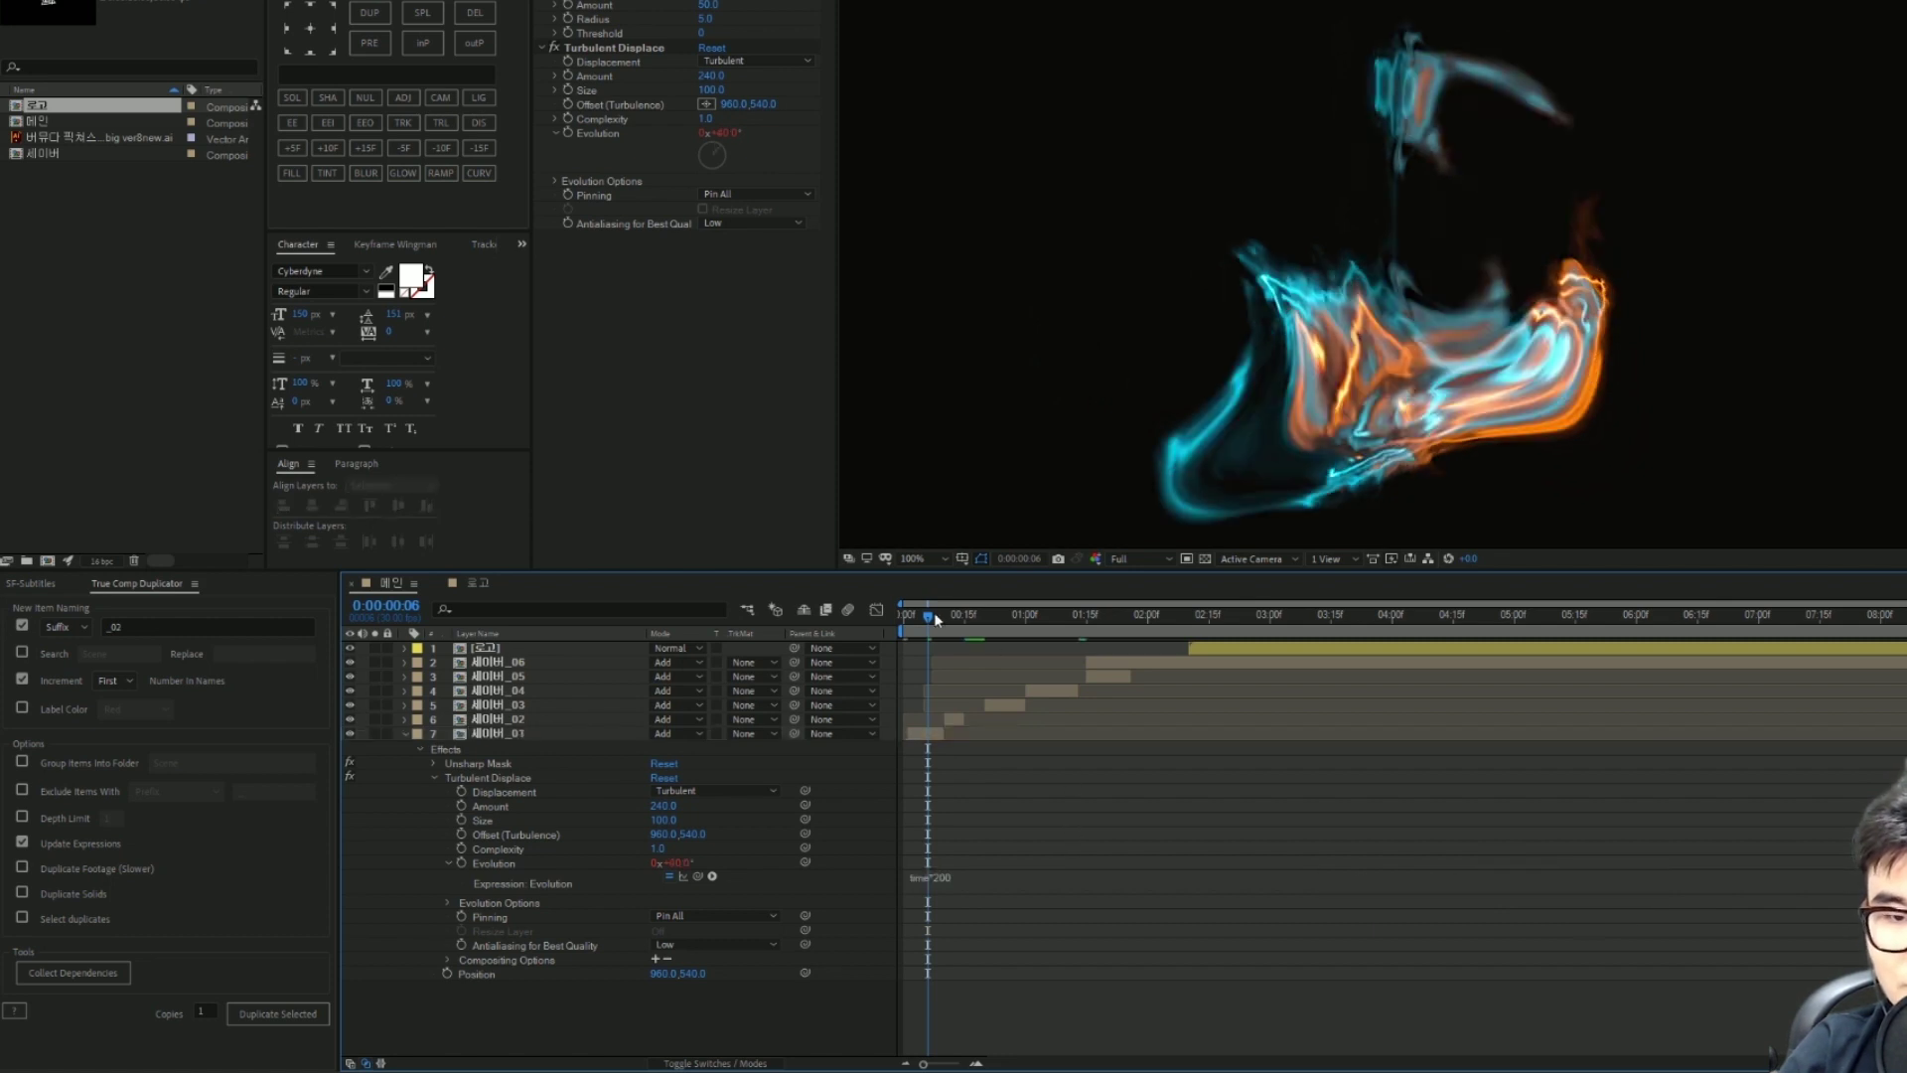
drag(929, 626, 949, 644)
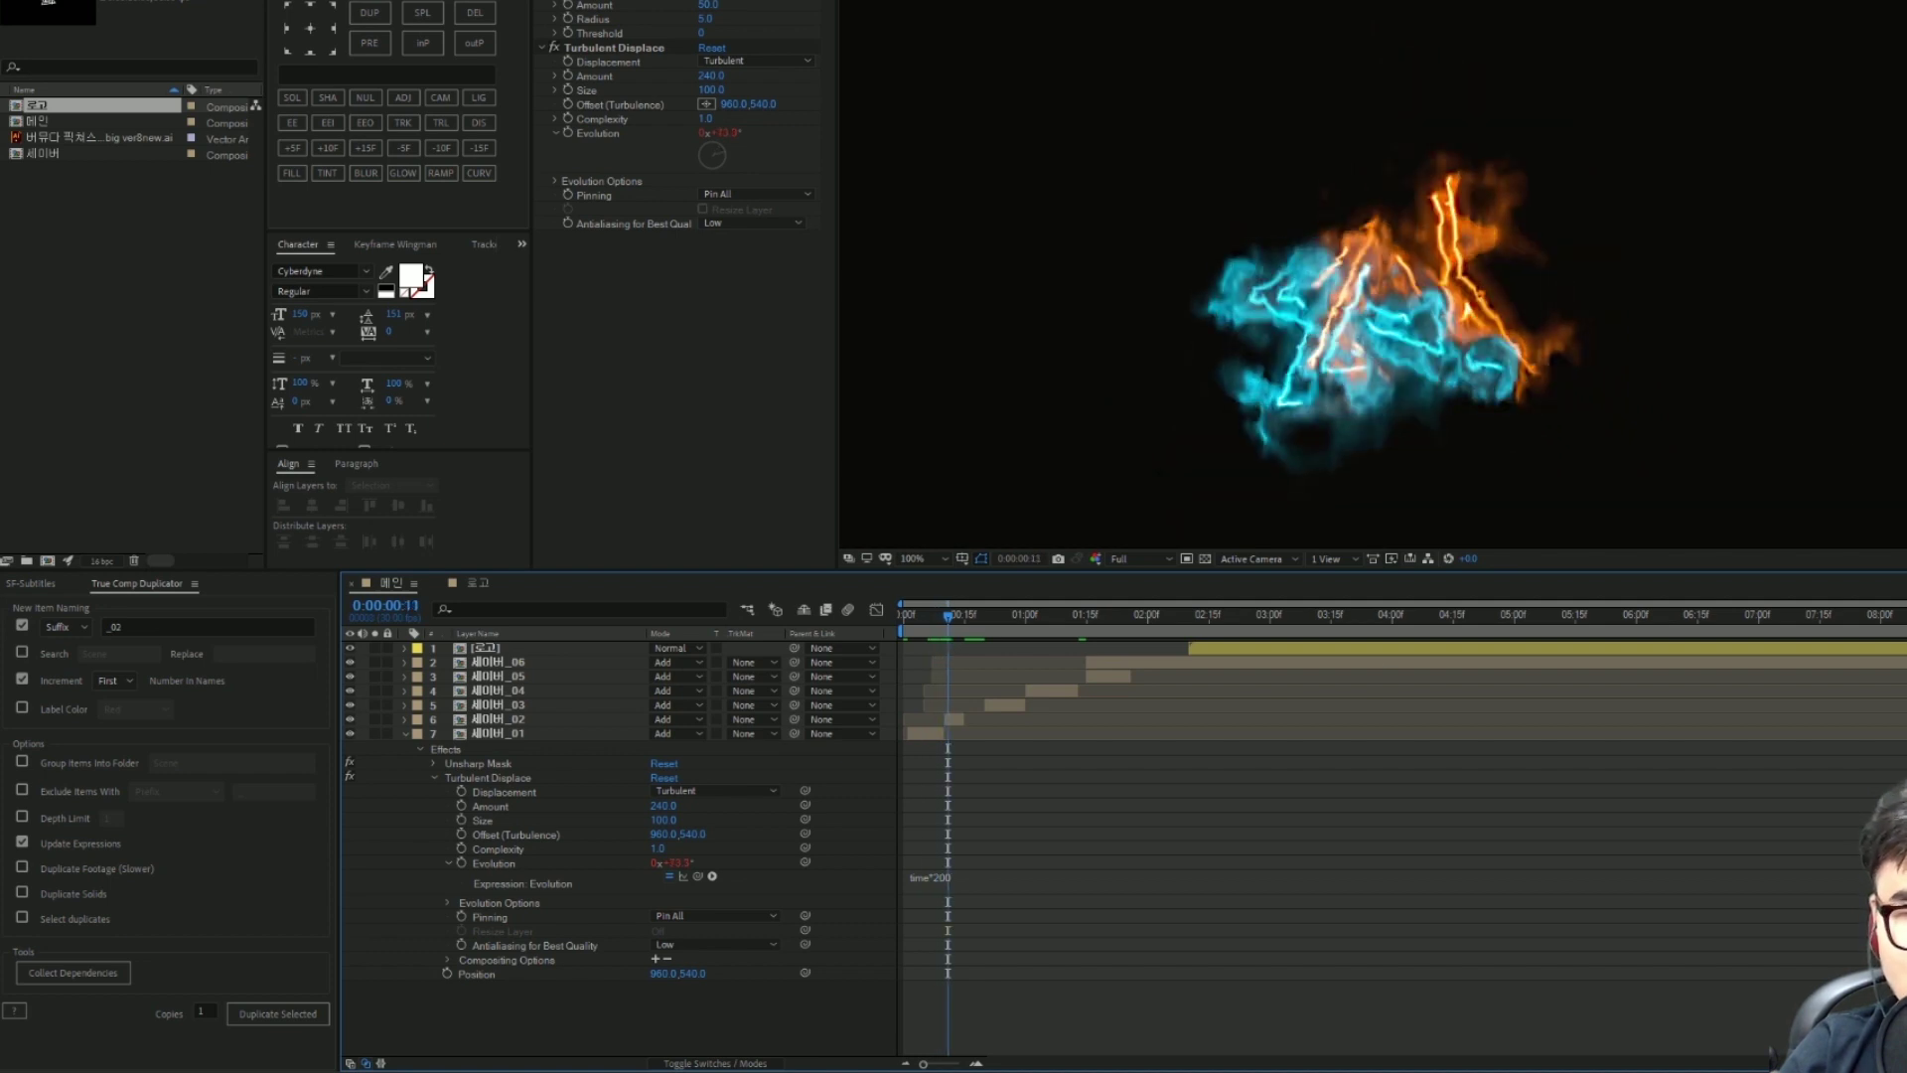
click(959, 715)
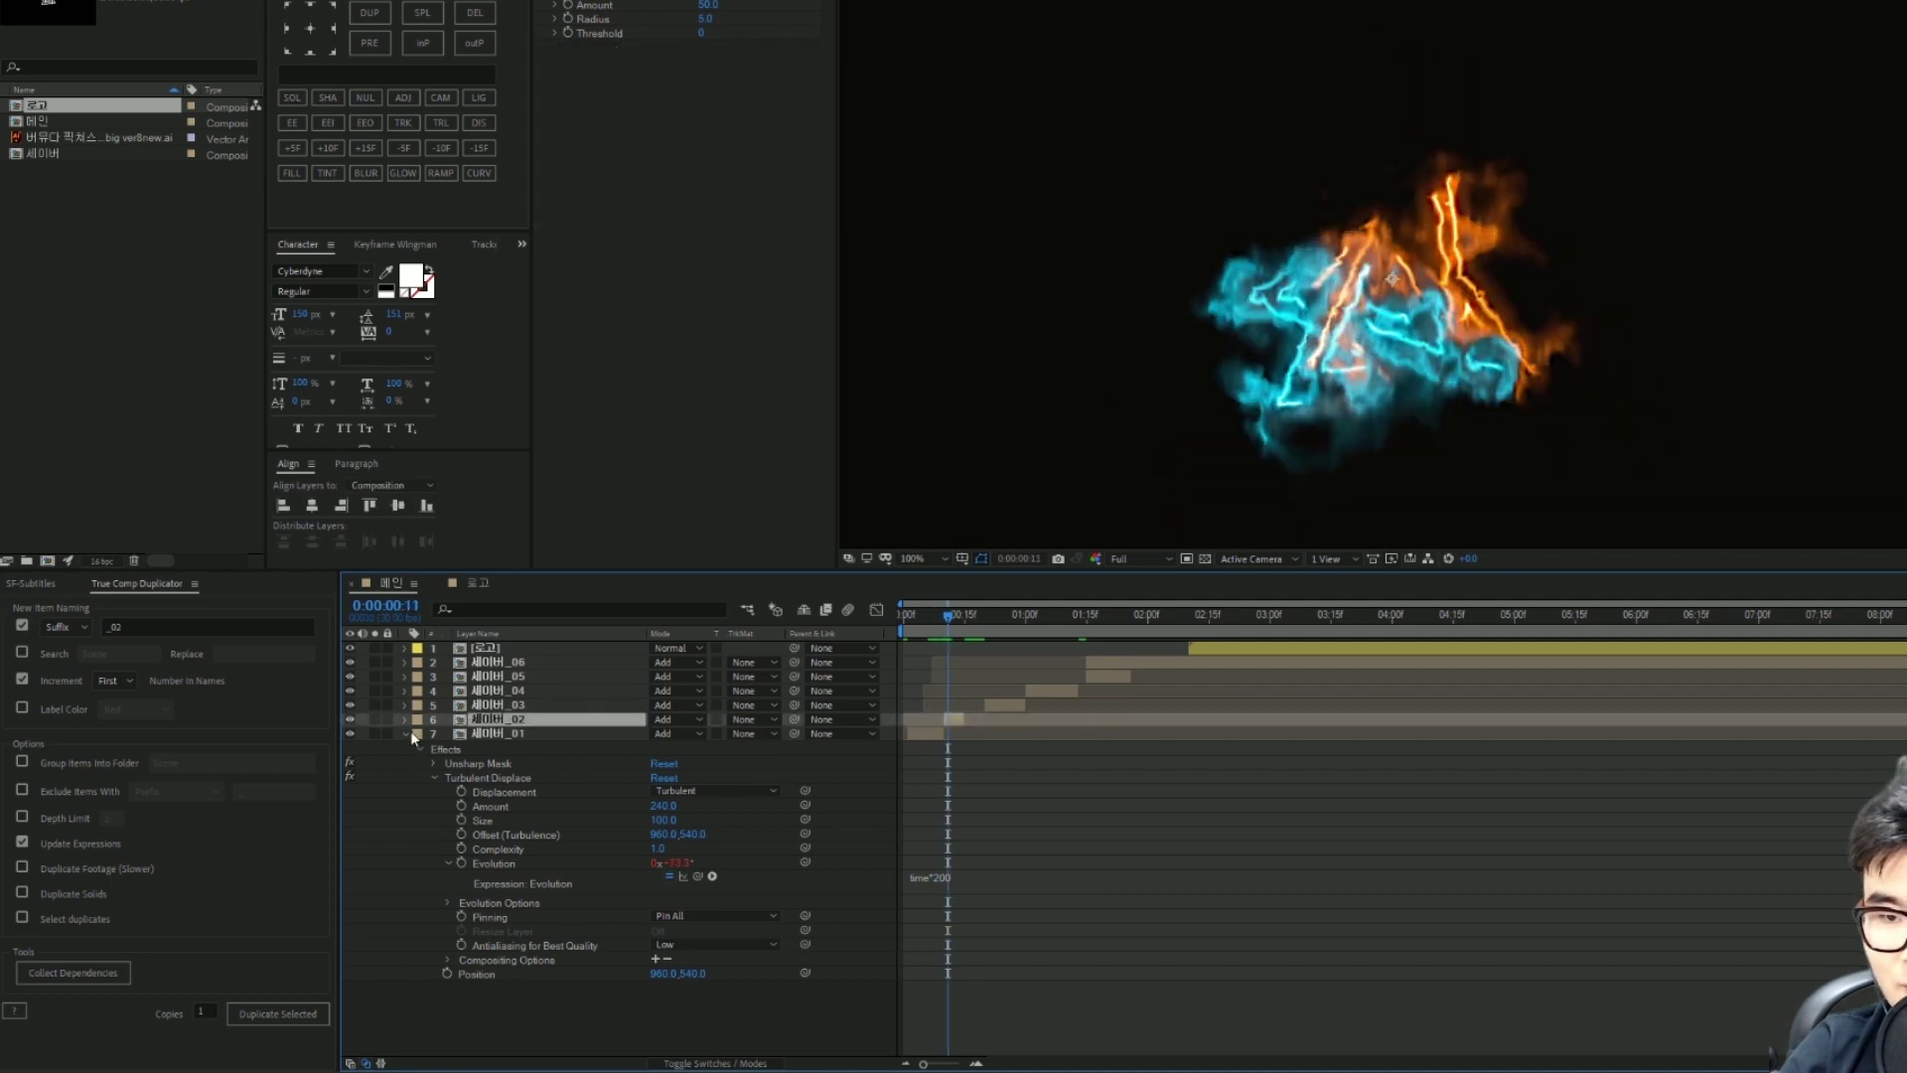
click(405, 734)
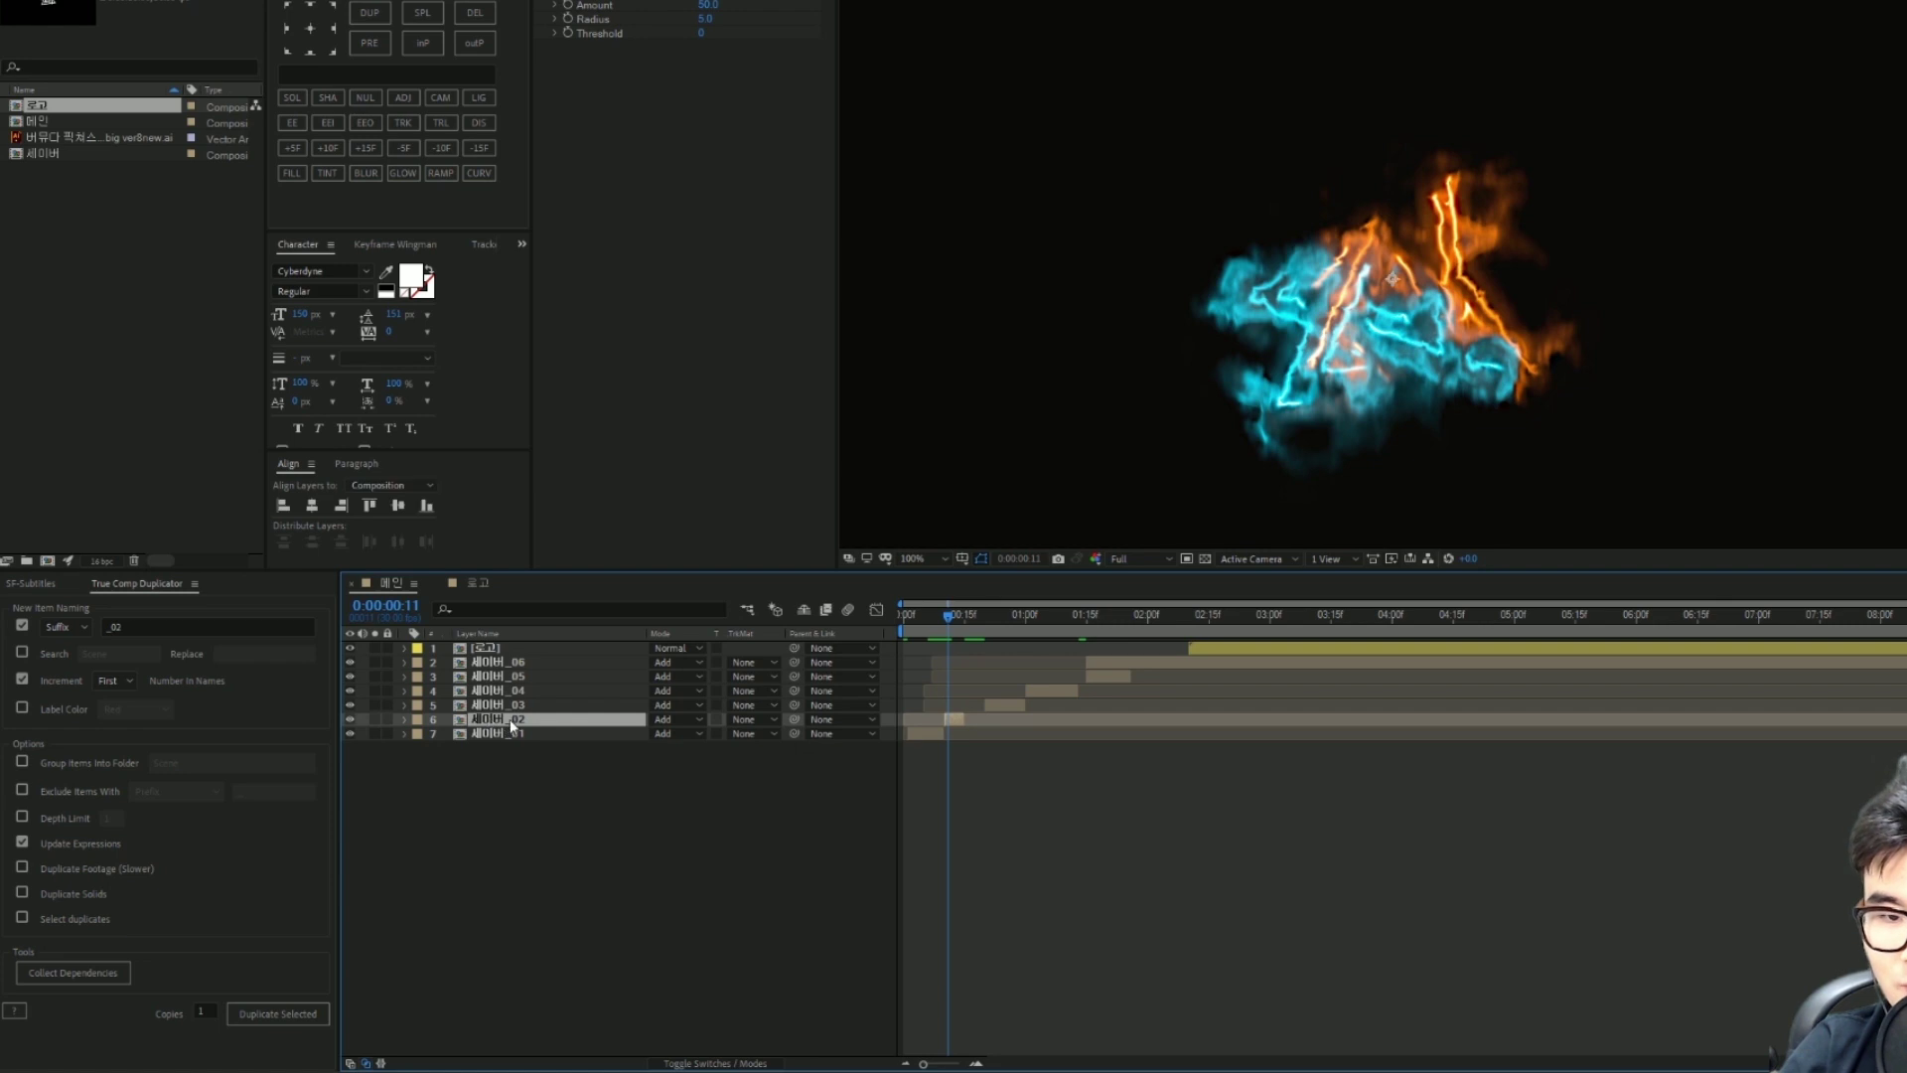
Step: Apply Wave Warp to 세이버_02 and set its Wave Type to Noise
key(ctrl+space)
text(wav)
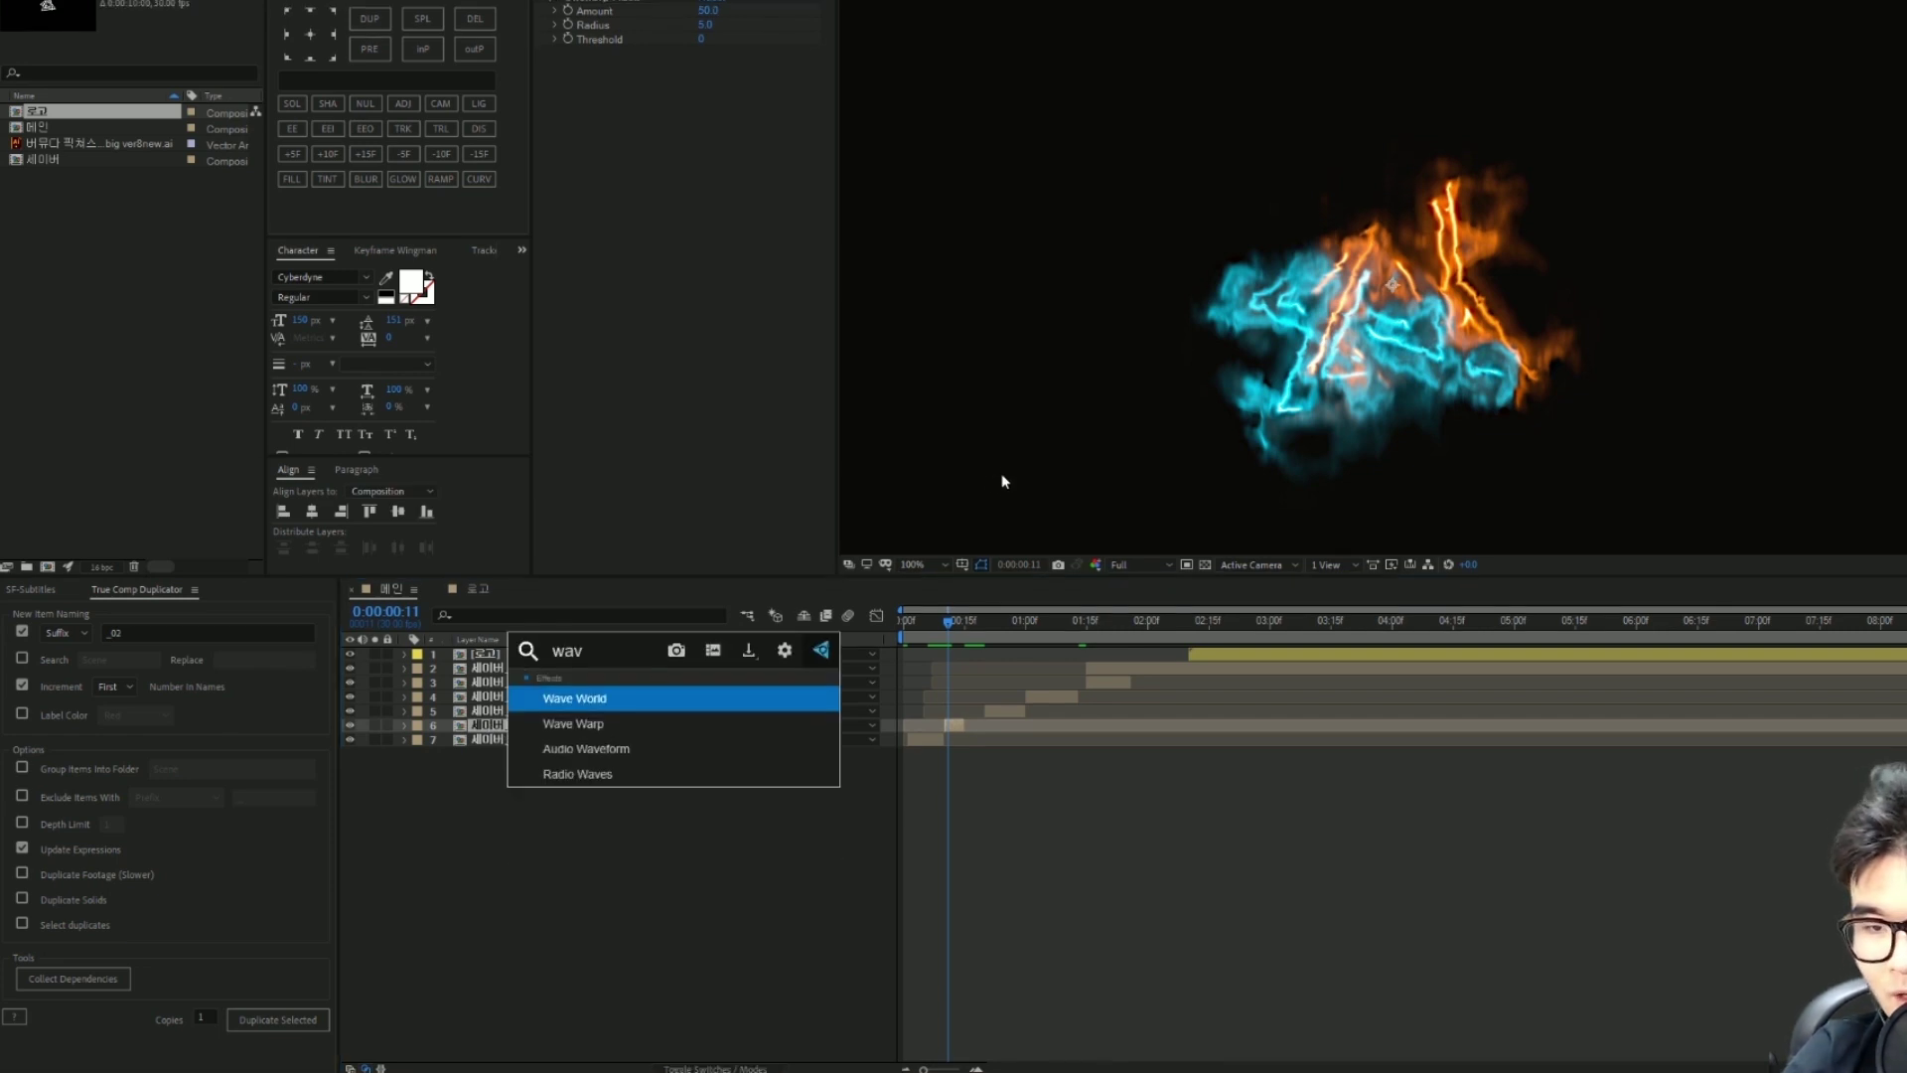
text(e)
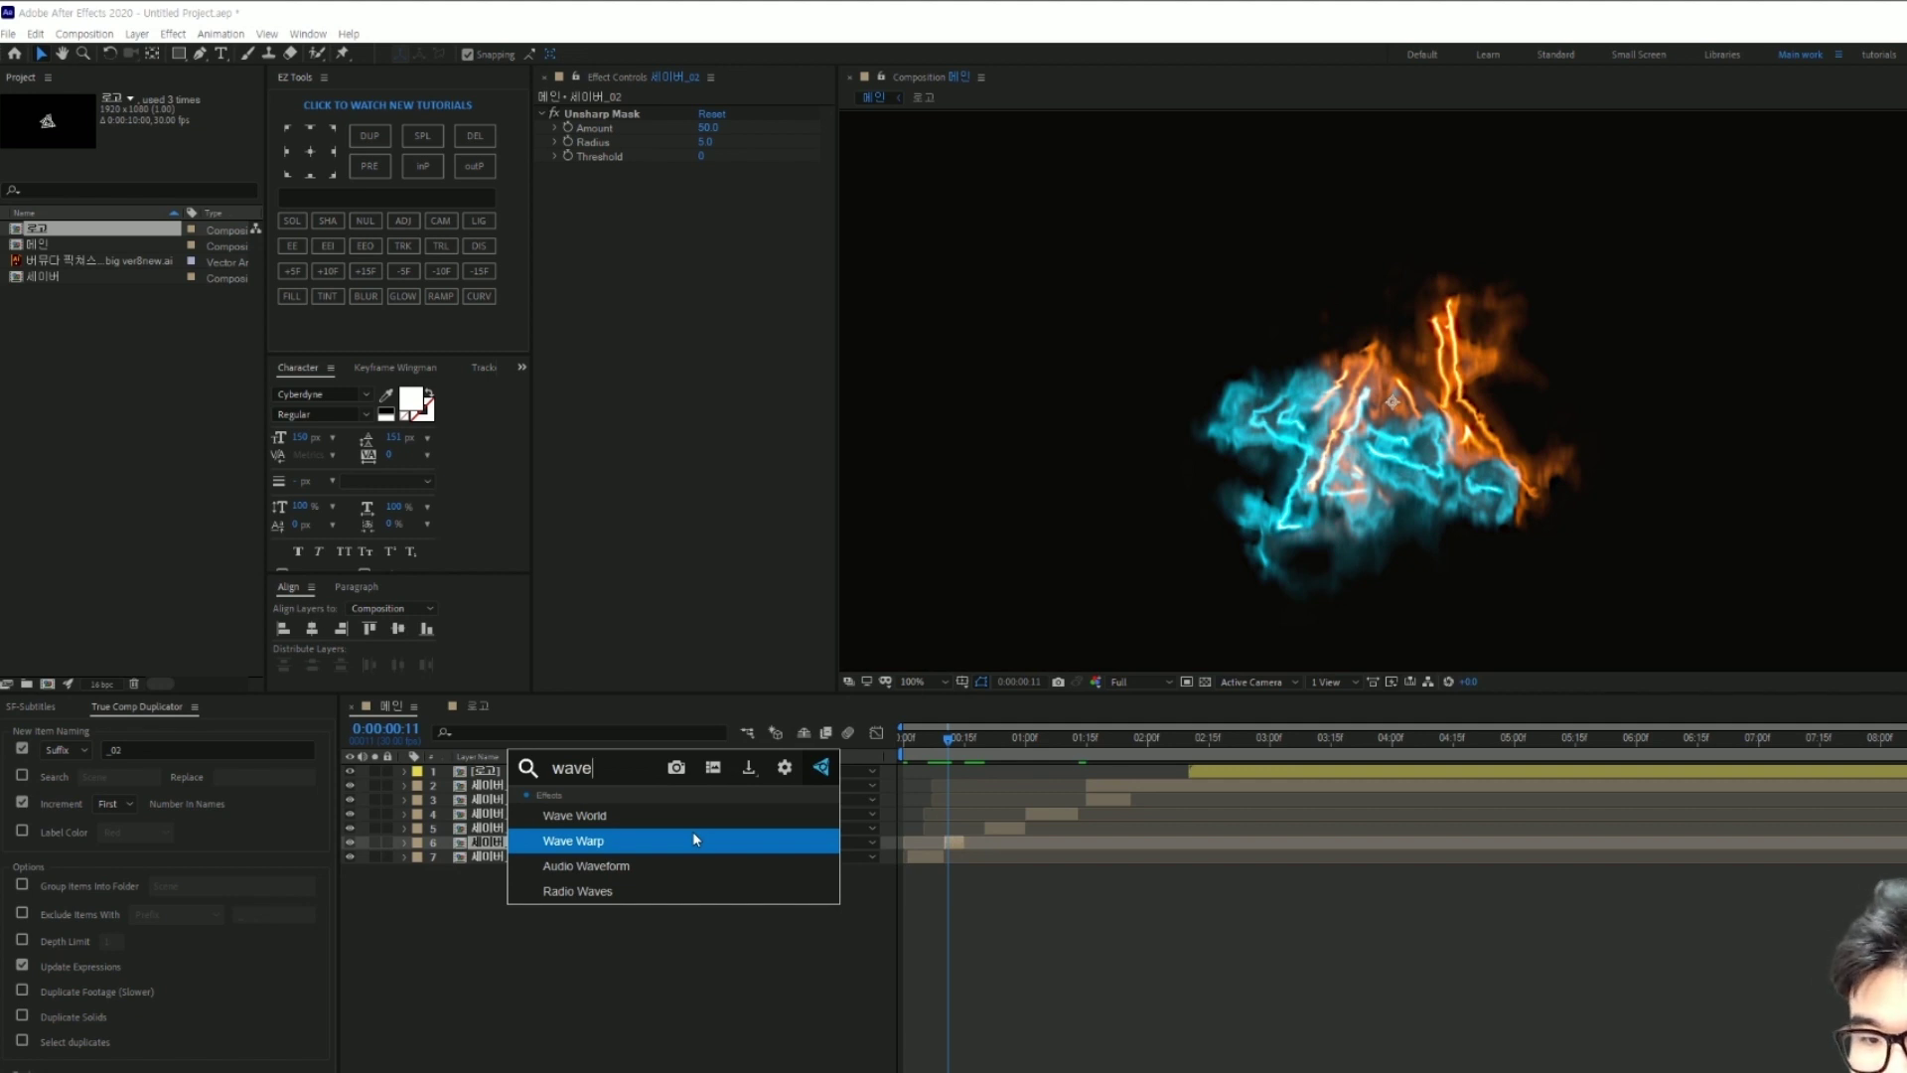
click(693, 840)
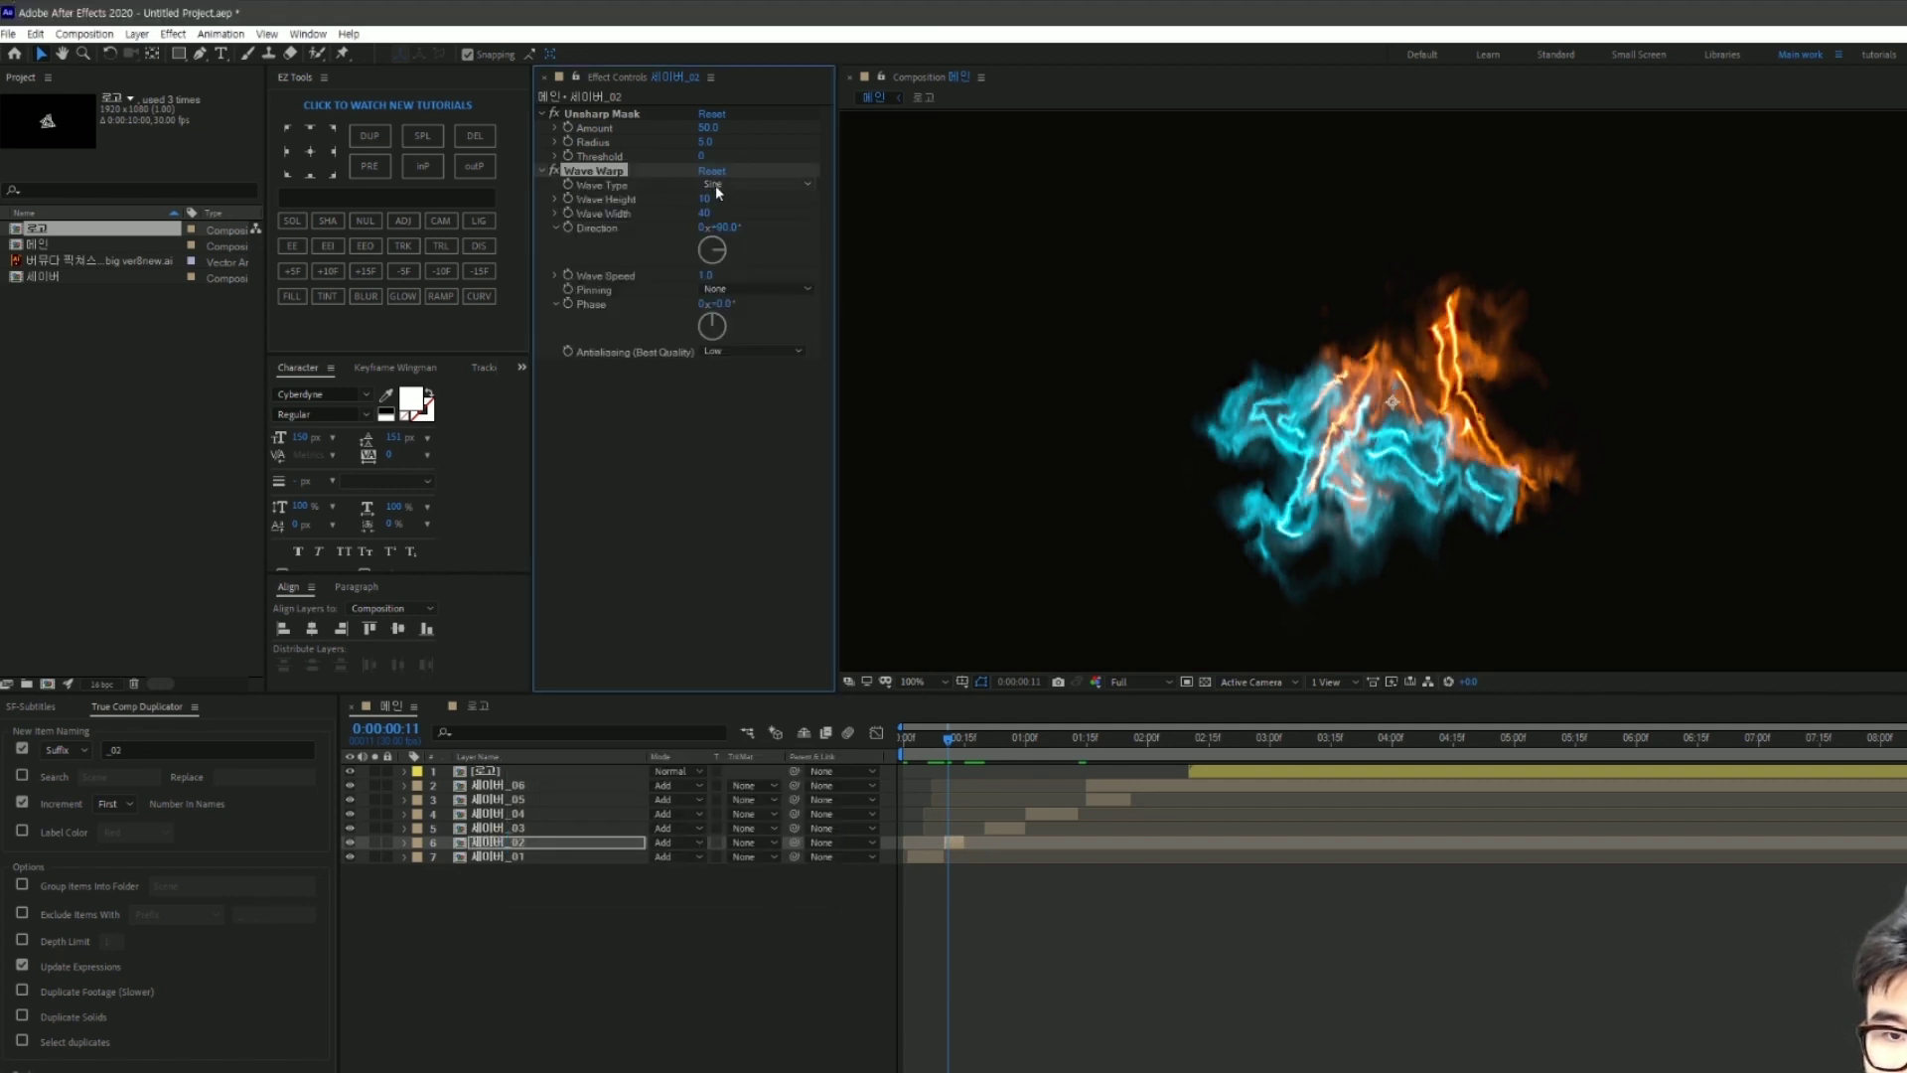
click(755, 184)
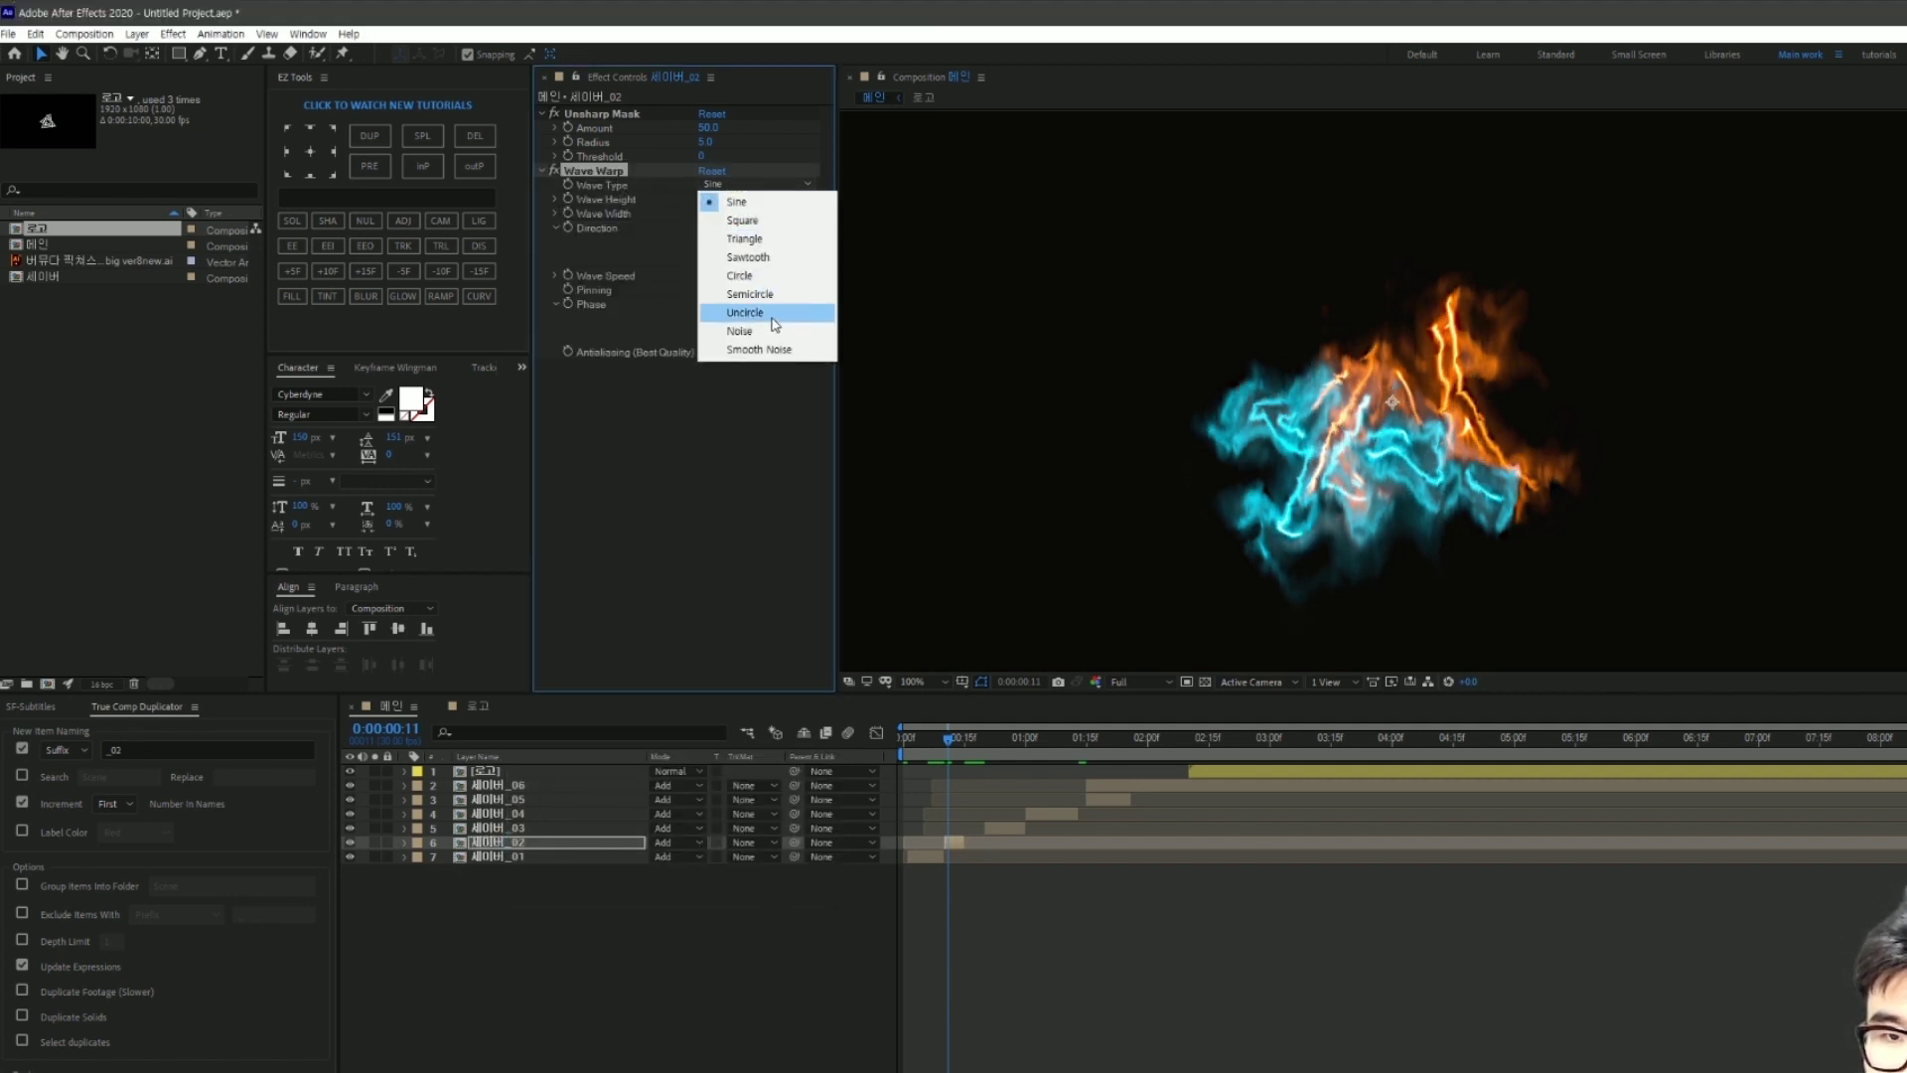
click(763, 332)
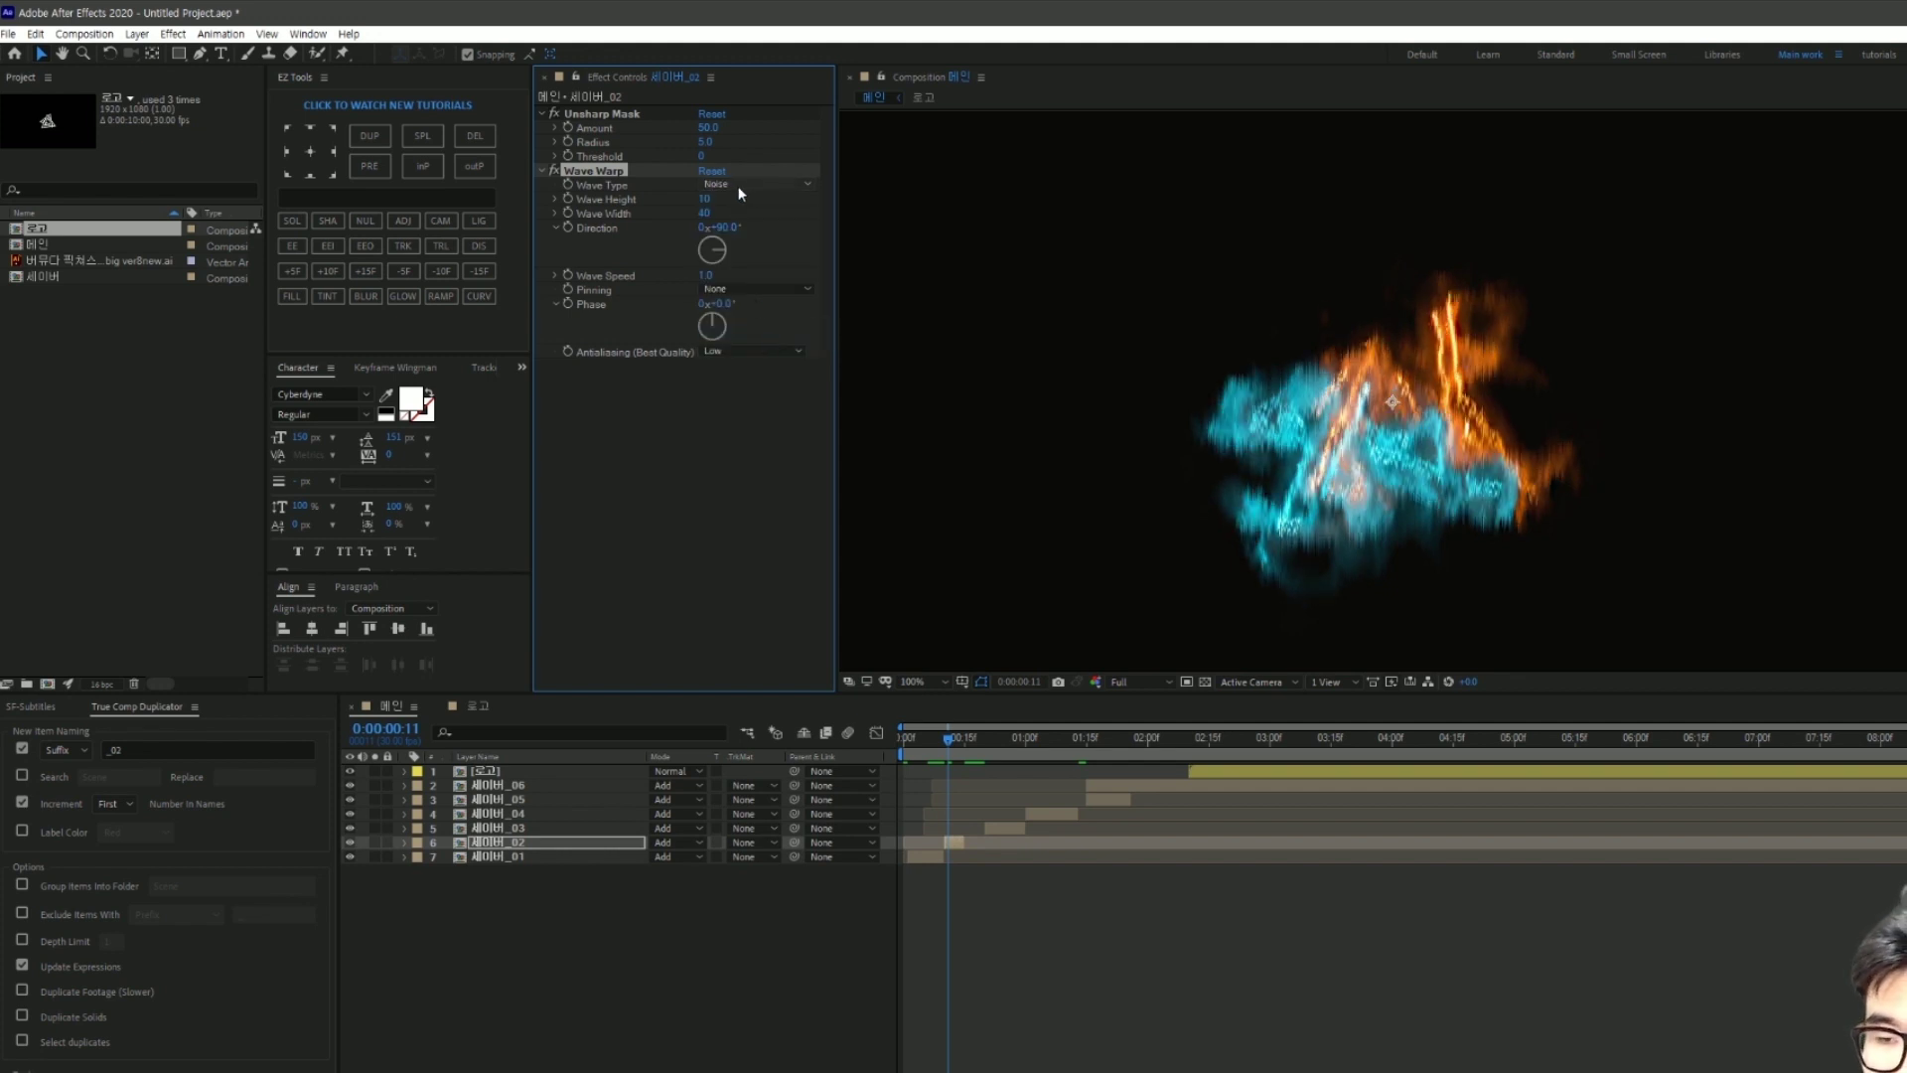
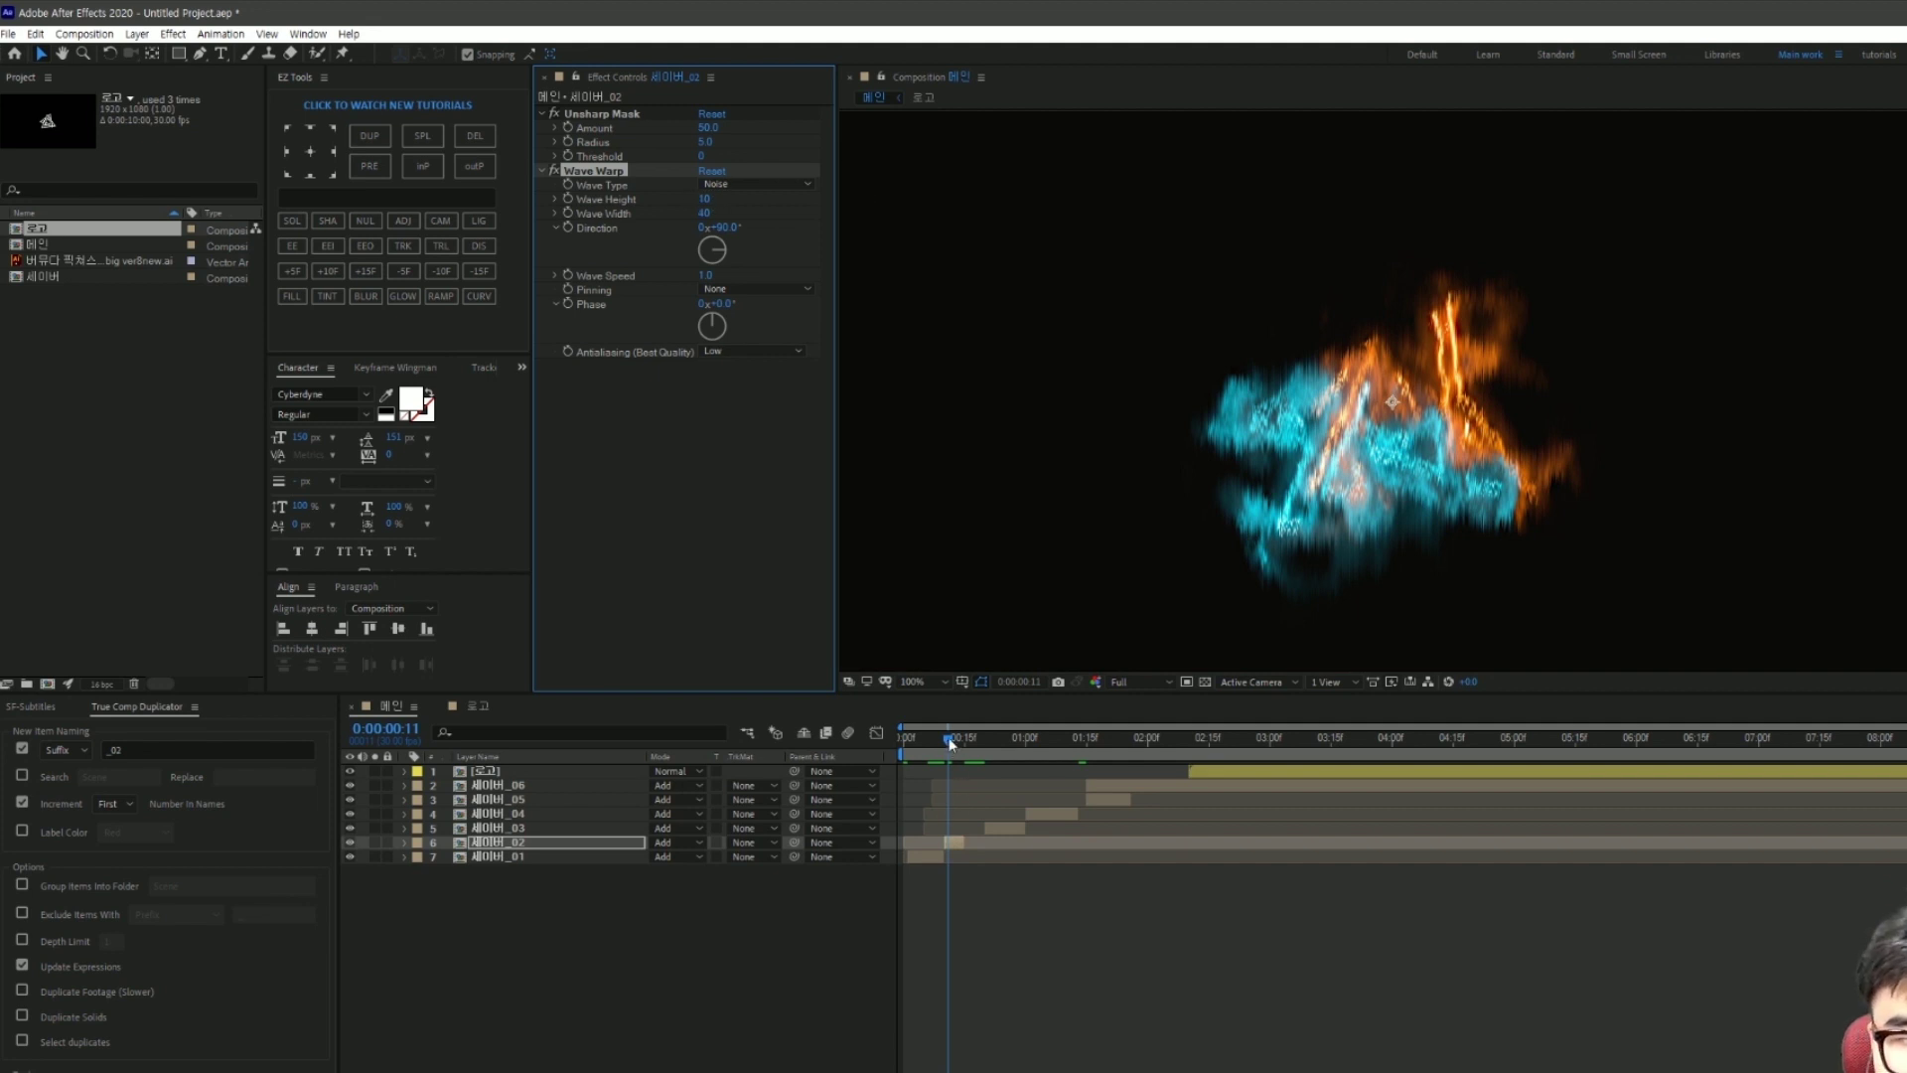
Step: Keyframe 세이버_02's Wave Warp Wave Height at 20 on frame 9 and 0 on frame 15
drag(952, 745, 942, 747)
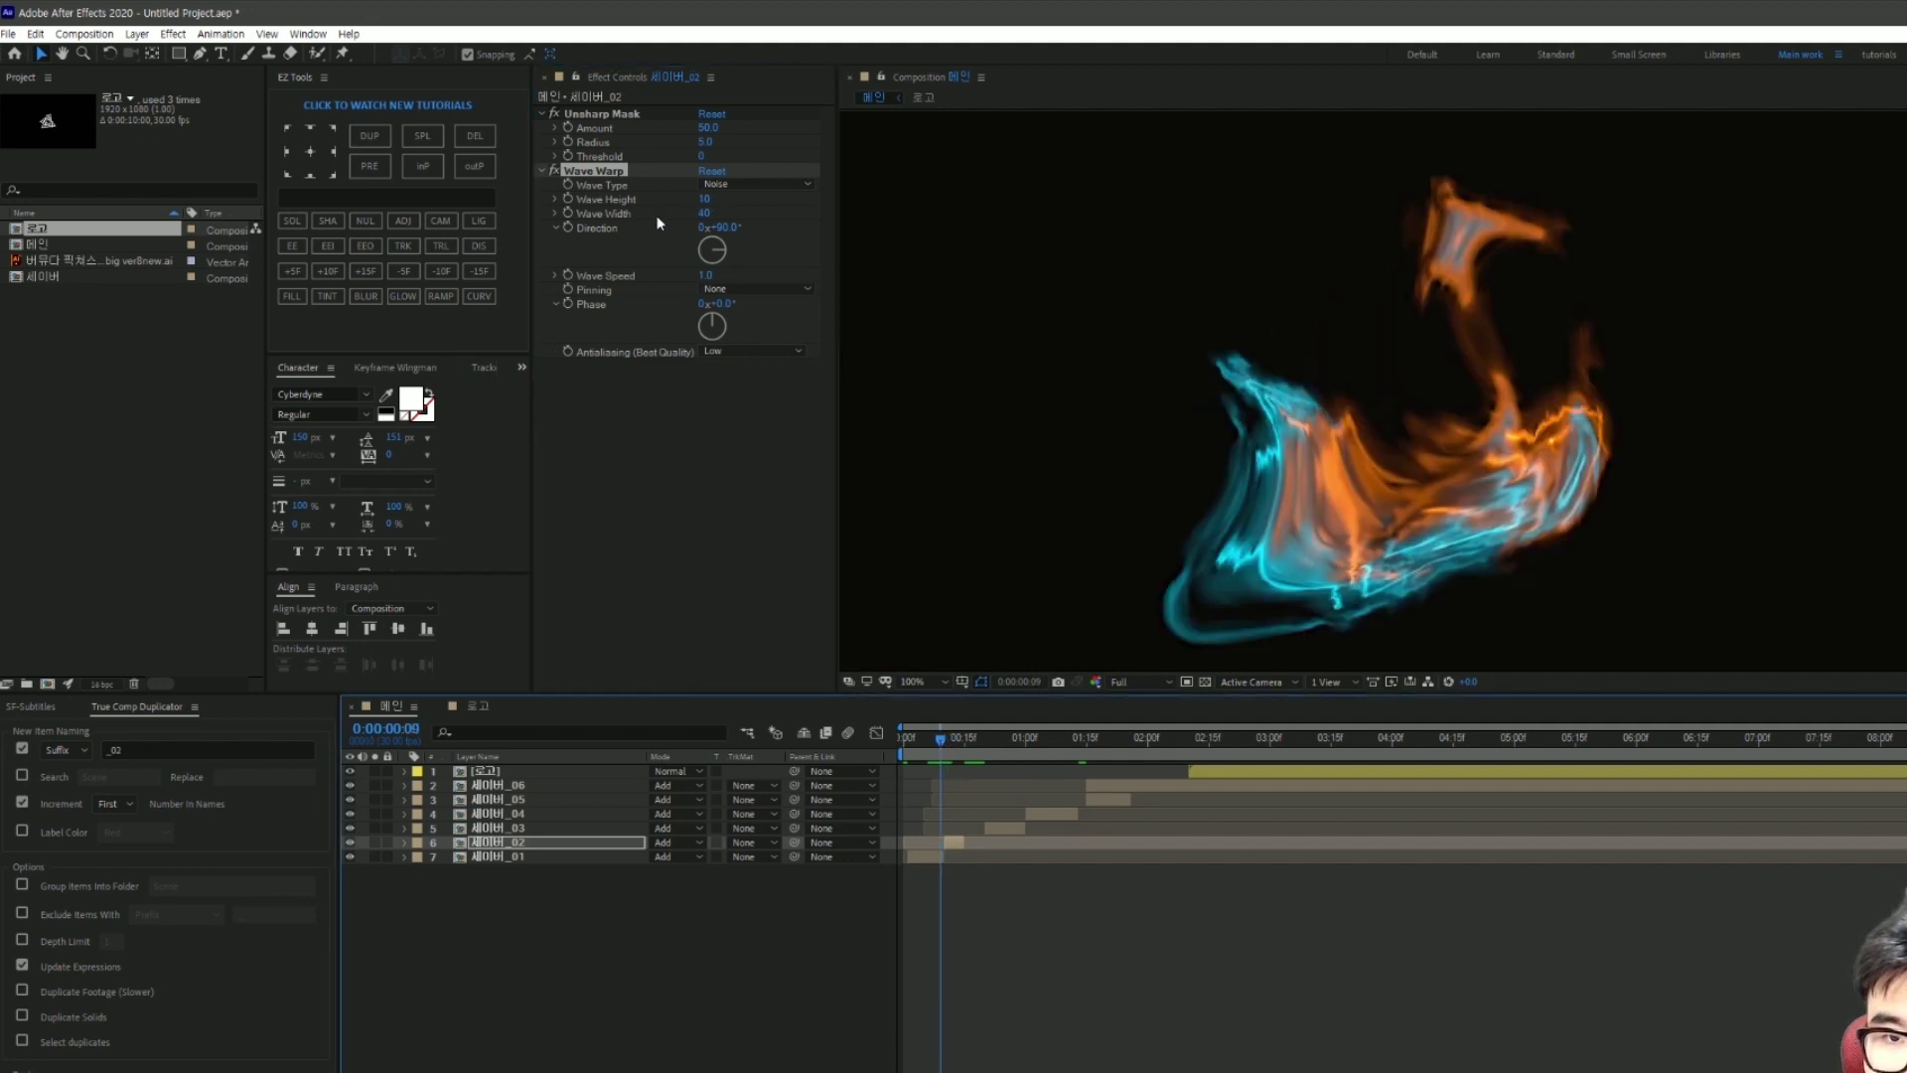
click(626, 212)
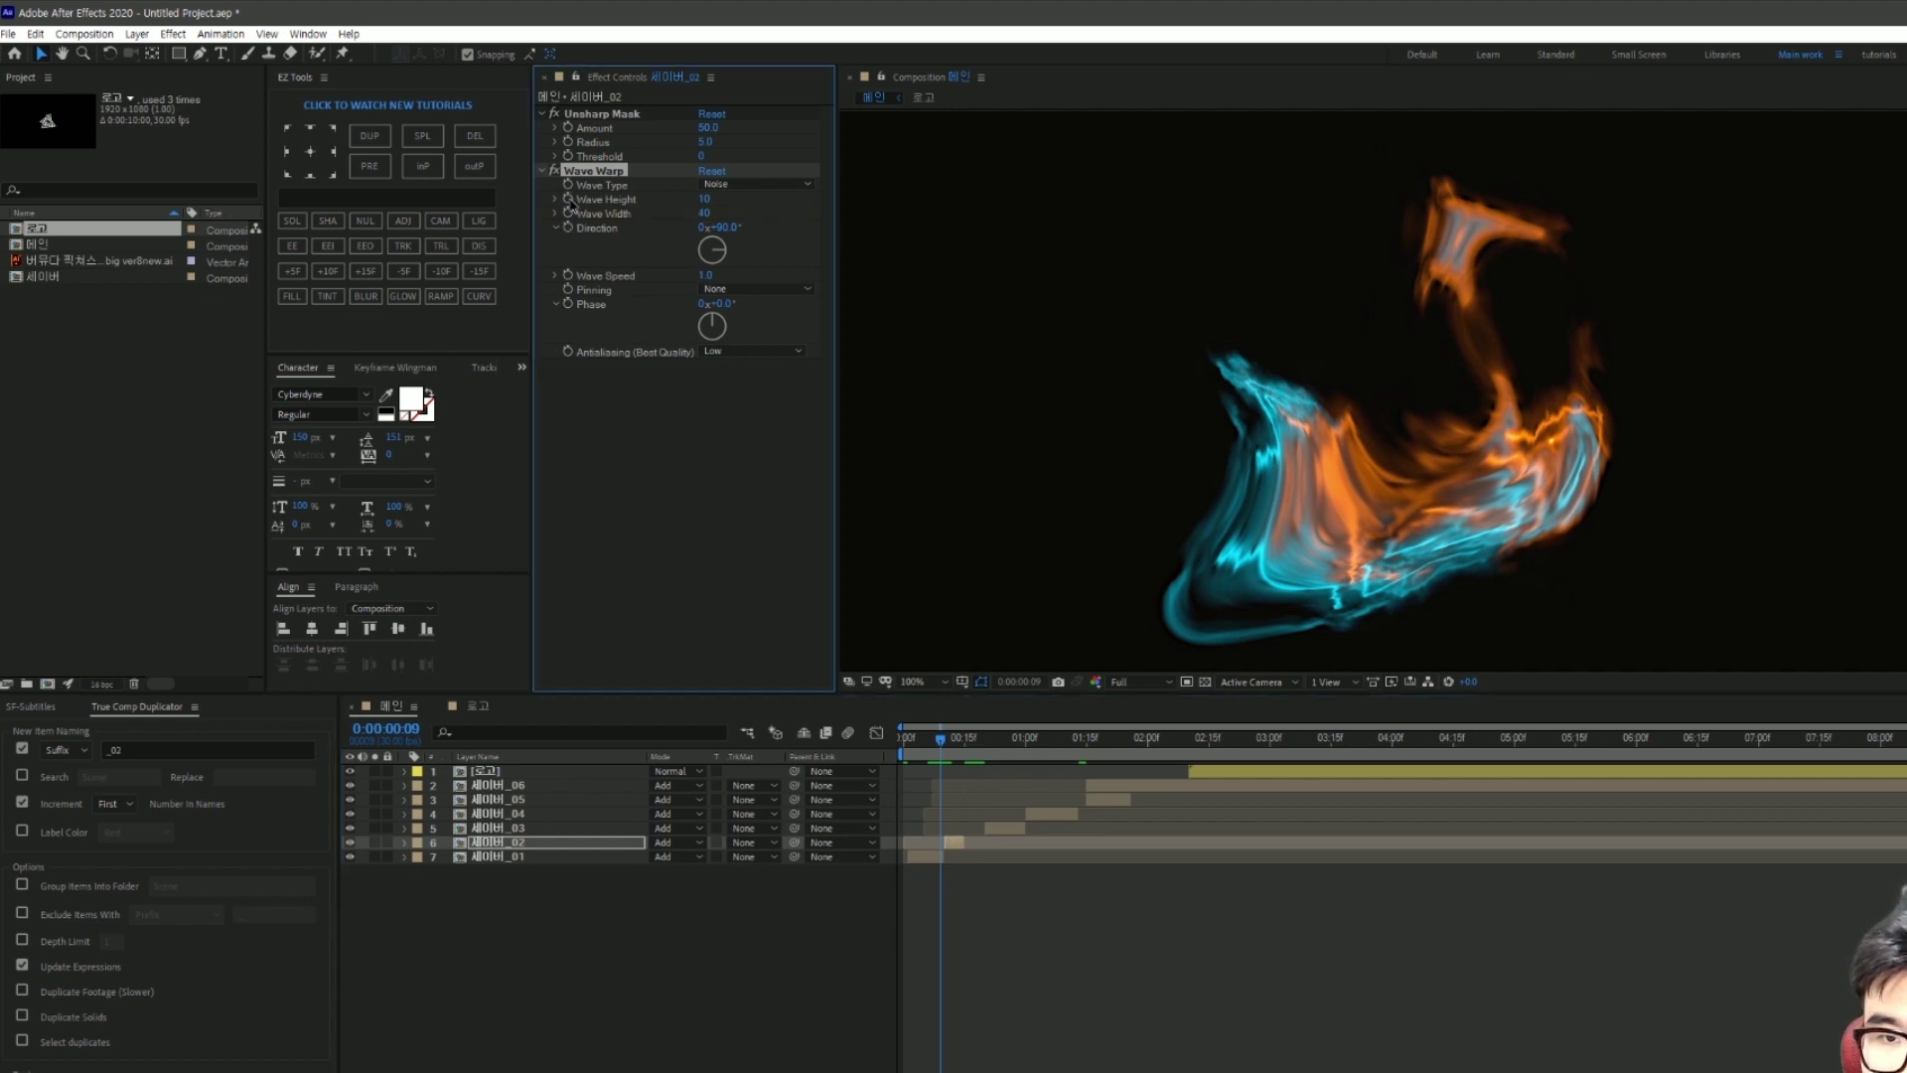
click(708, 200)
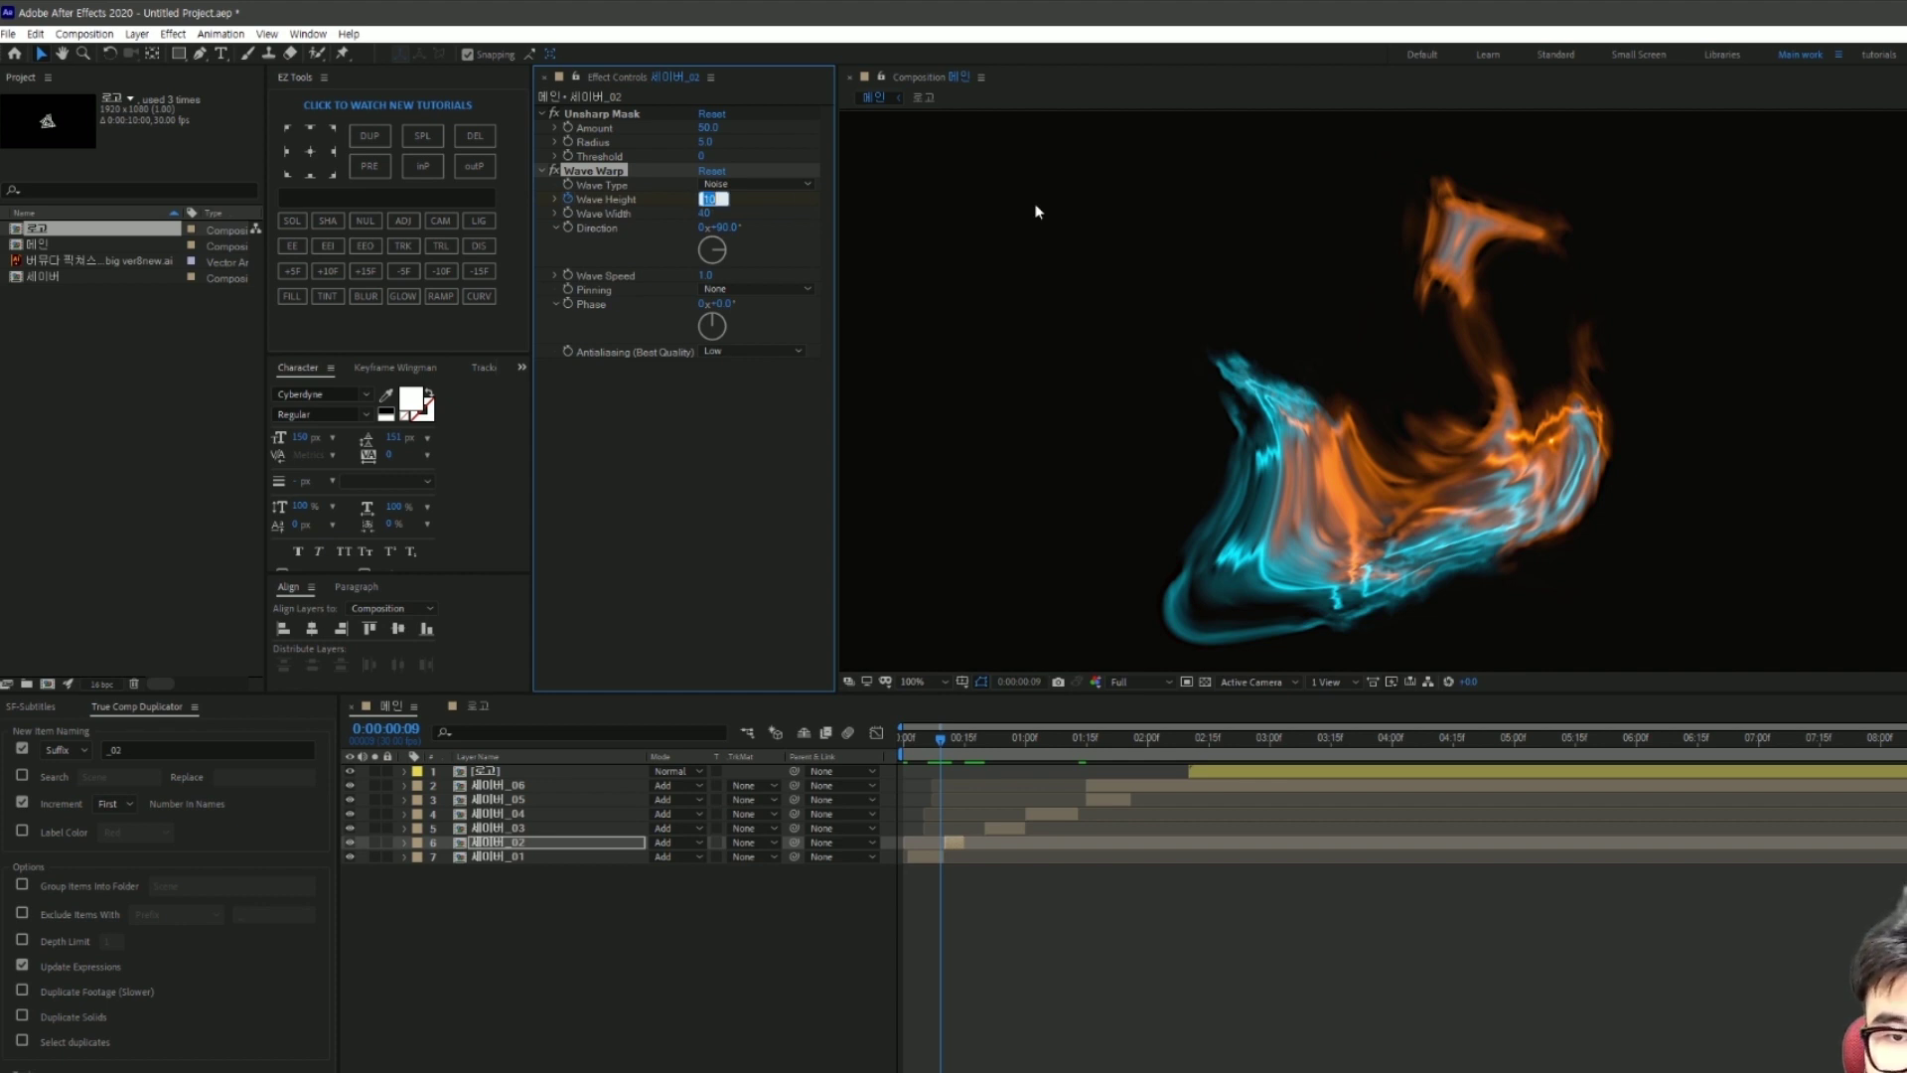
text(20)
key(Return)
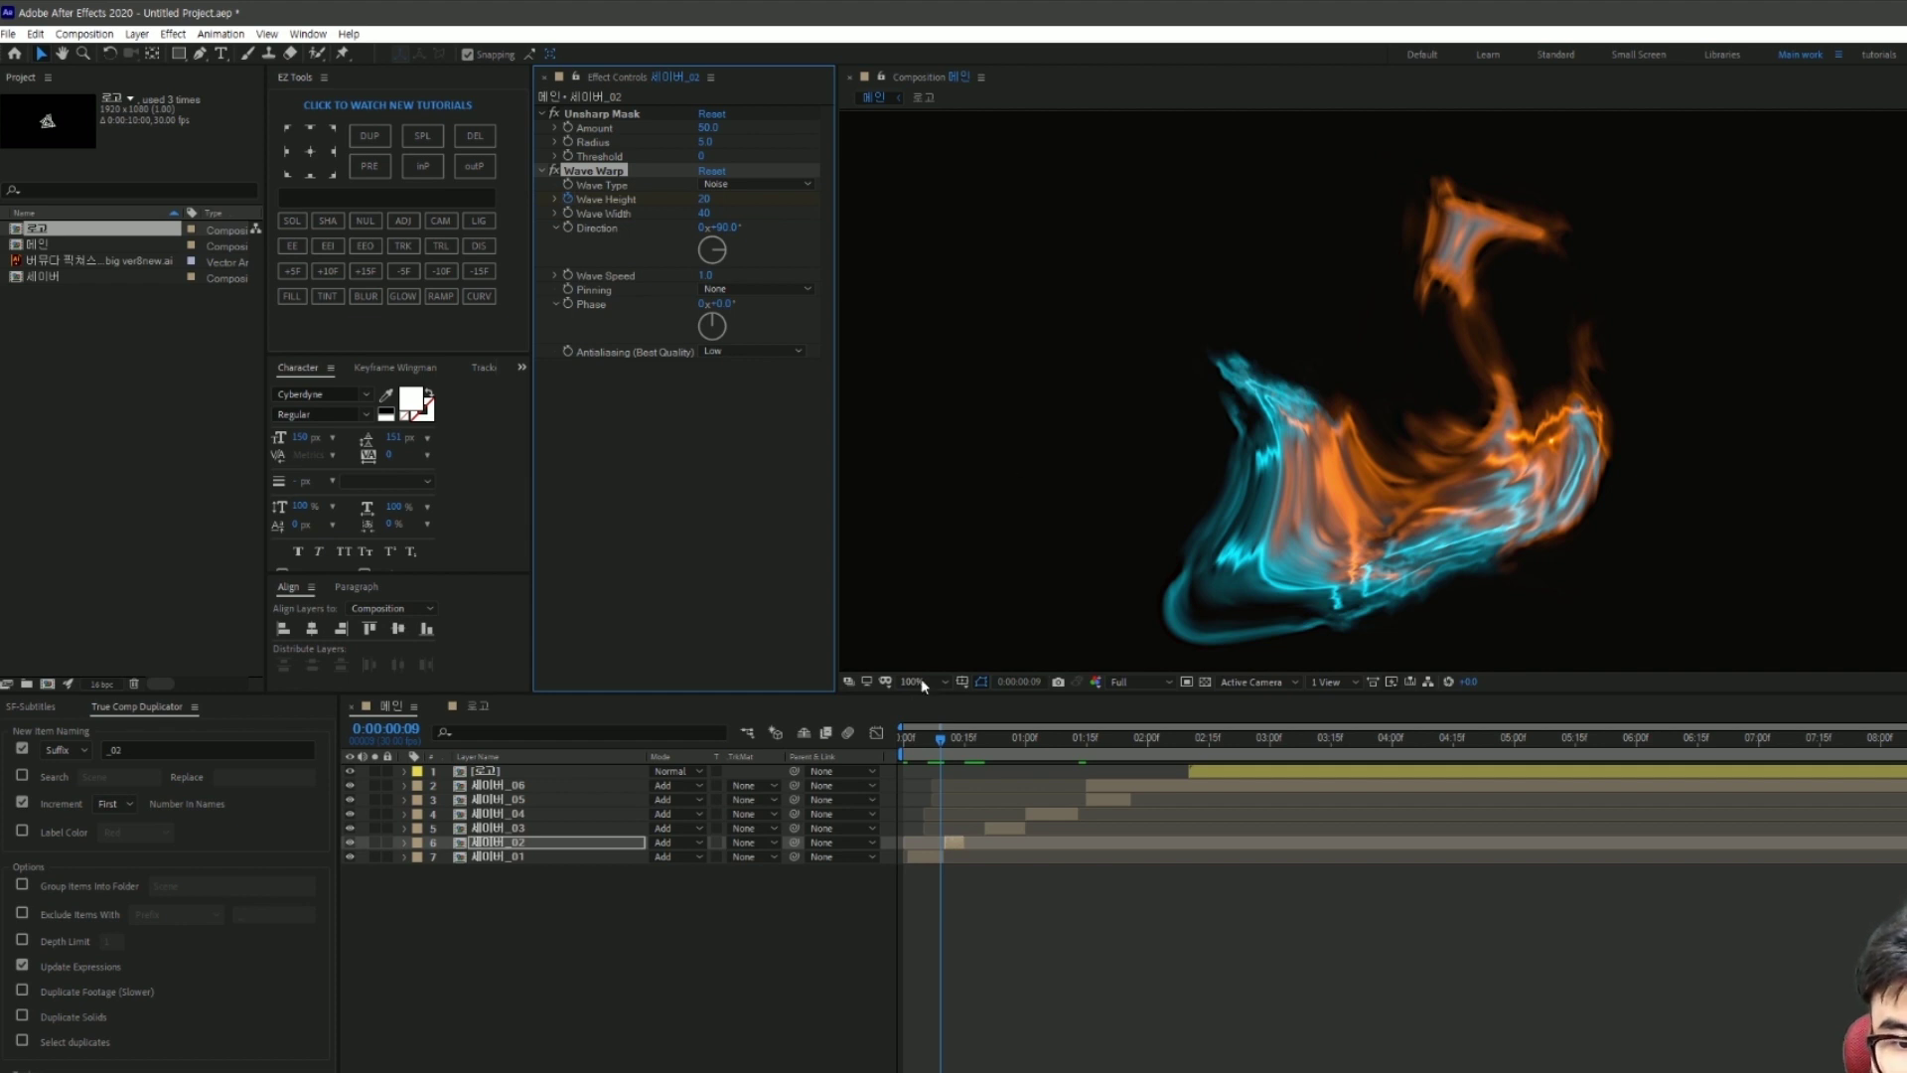
drag(939, 736, 968, 752)
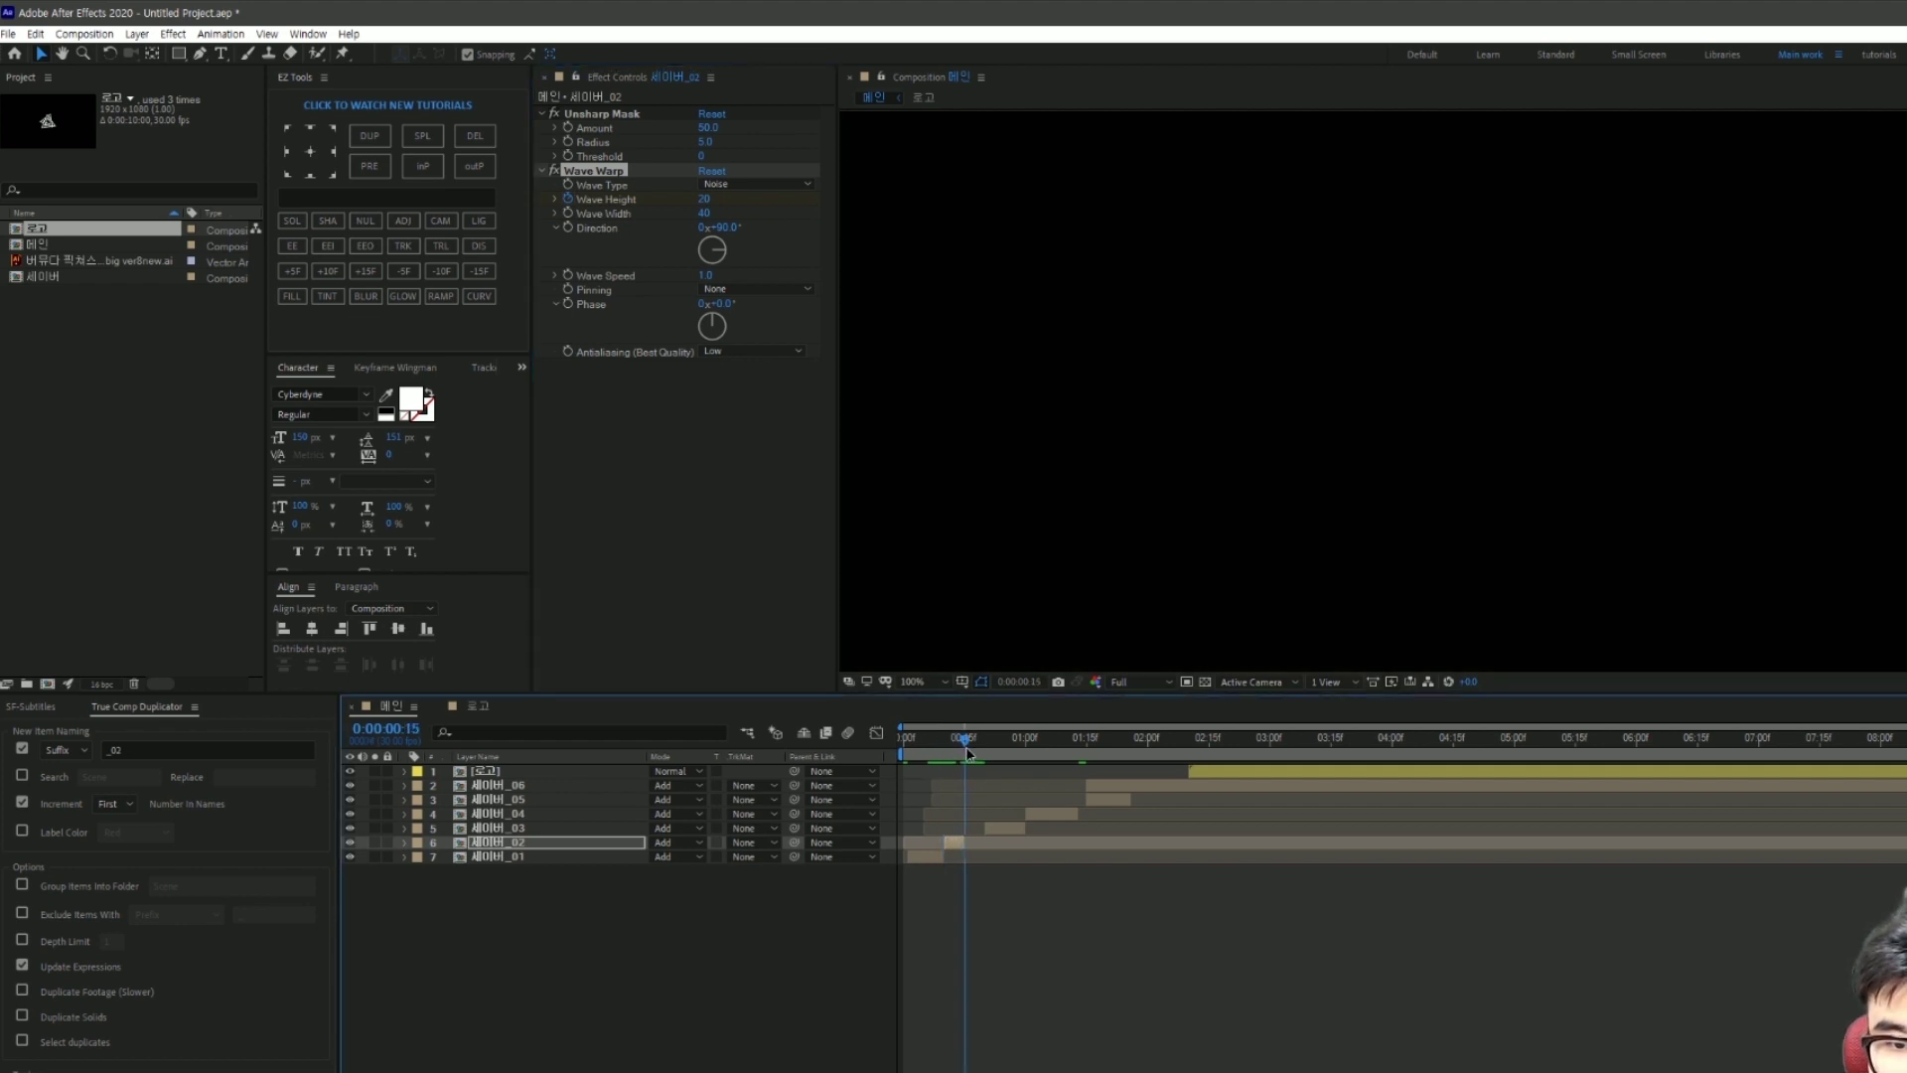
click(704, 200)
text(0)
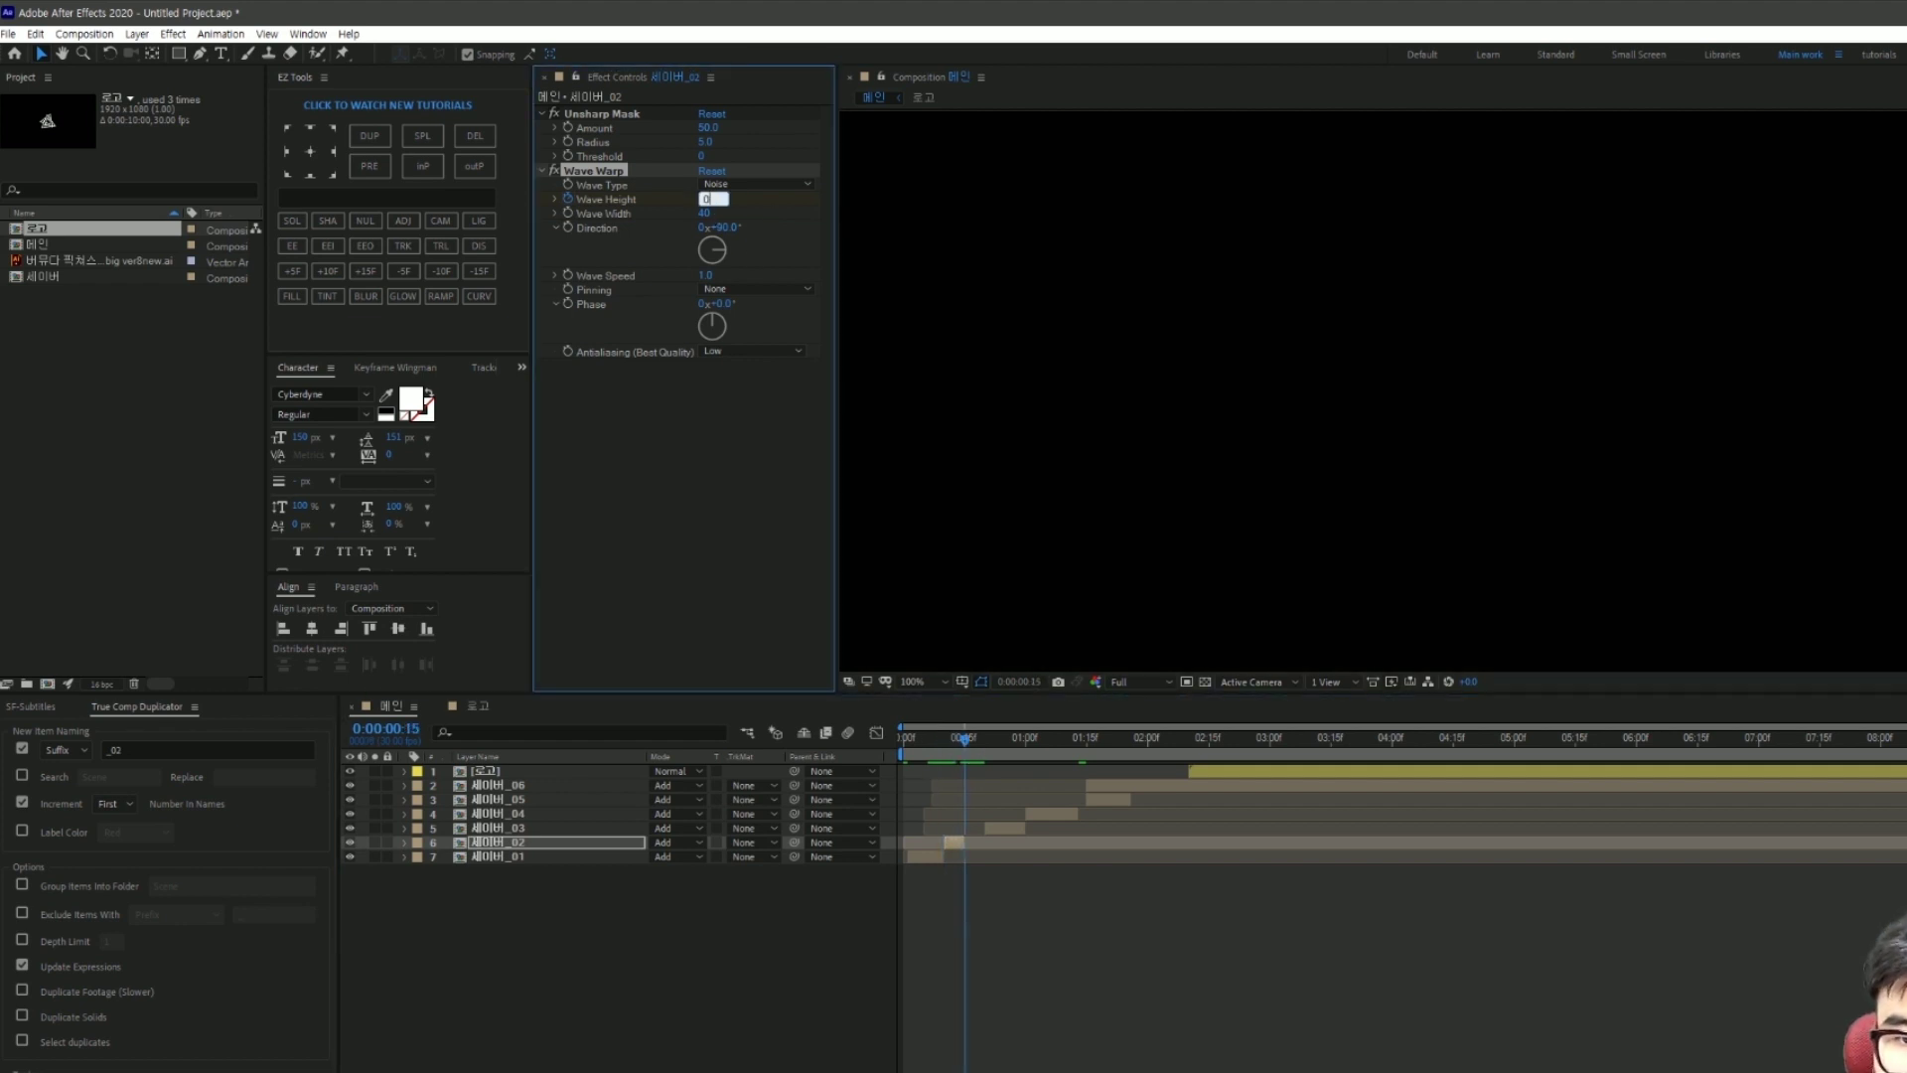
key(Return)
Step: Show the layer's keyframes and set the Wave Warp Wave Width to 120
key(u)
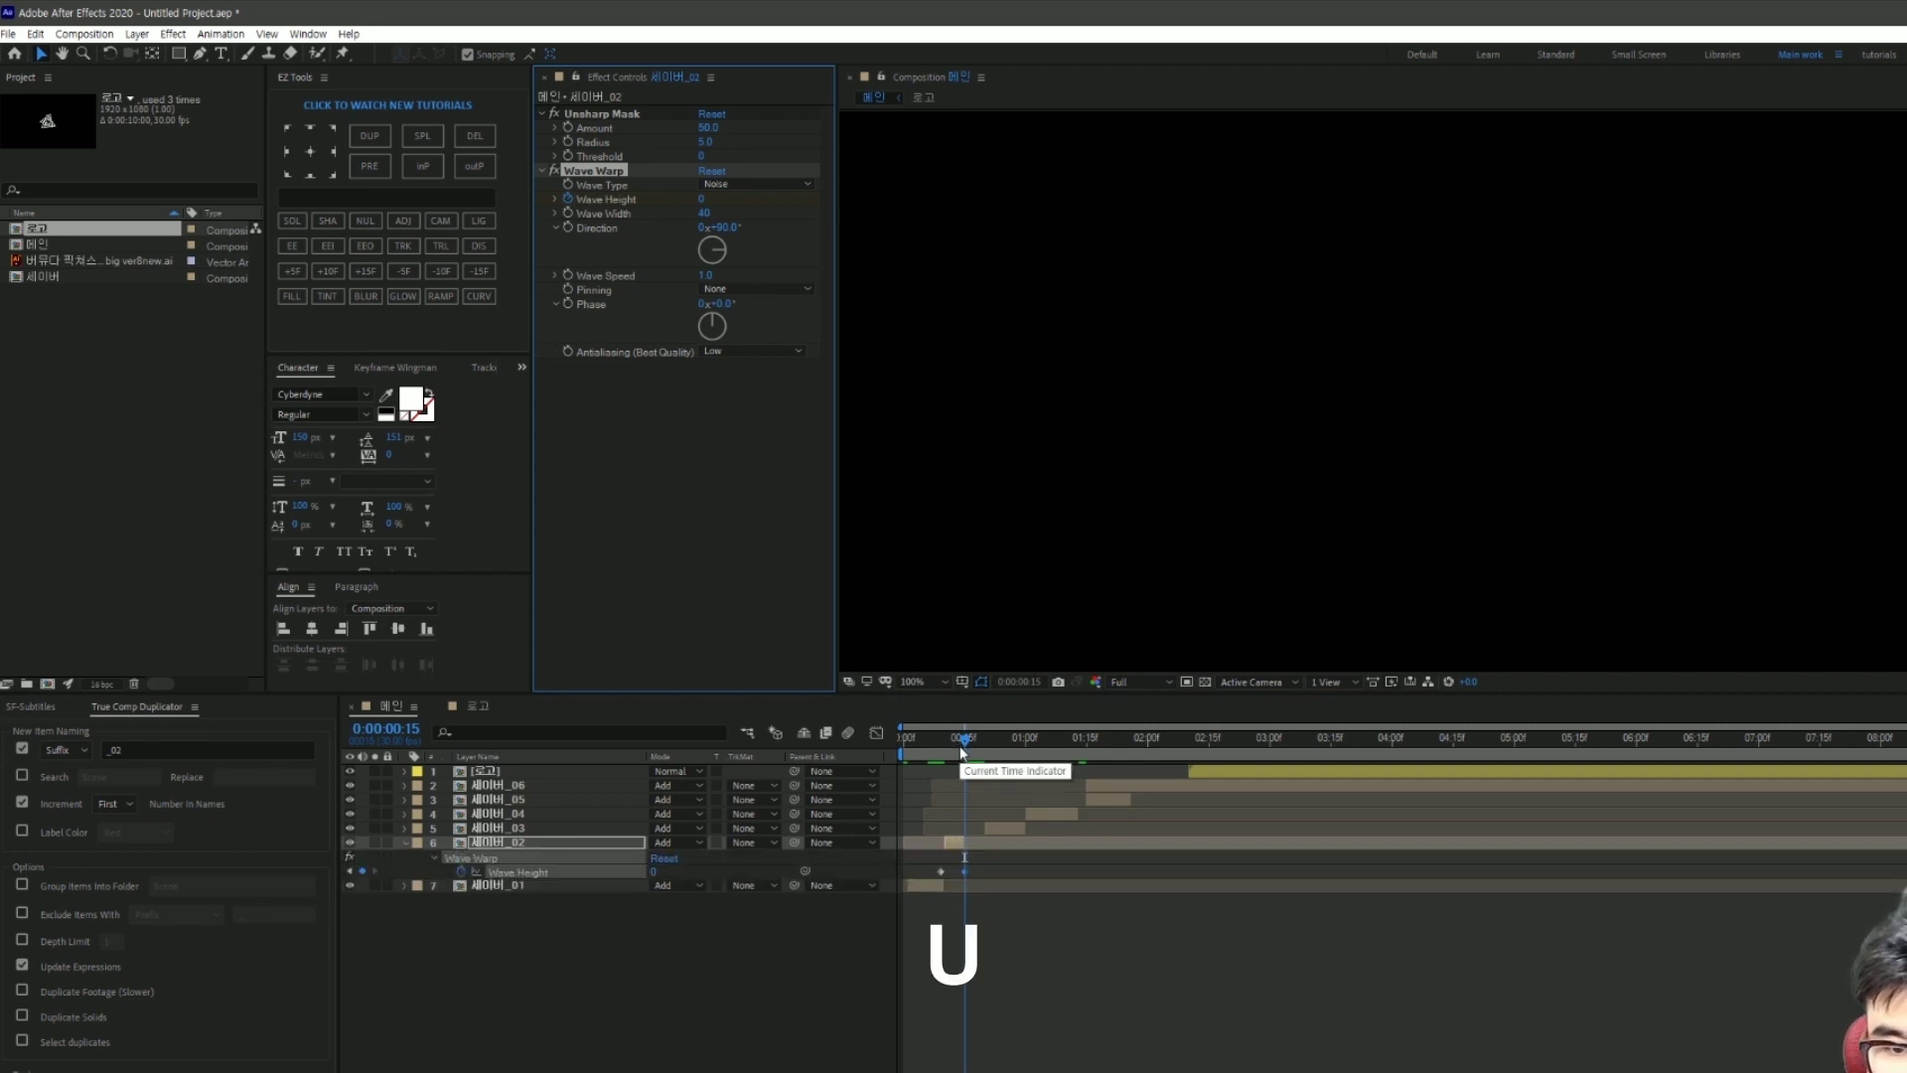
drag(962, 761, 952, 749)
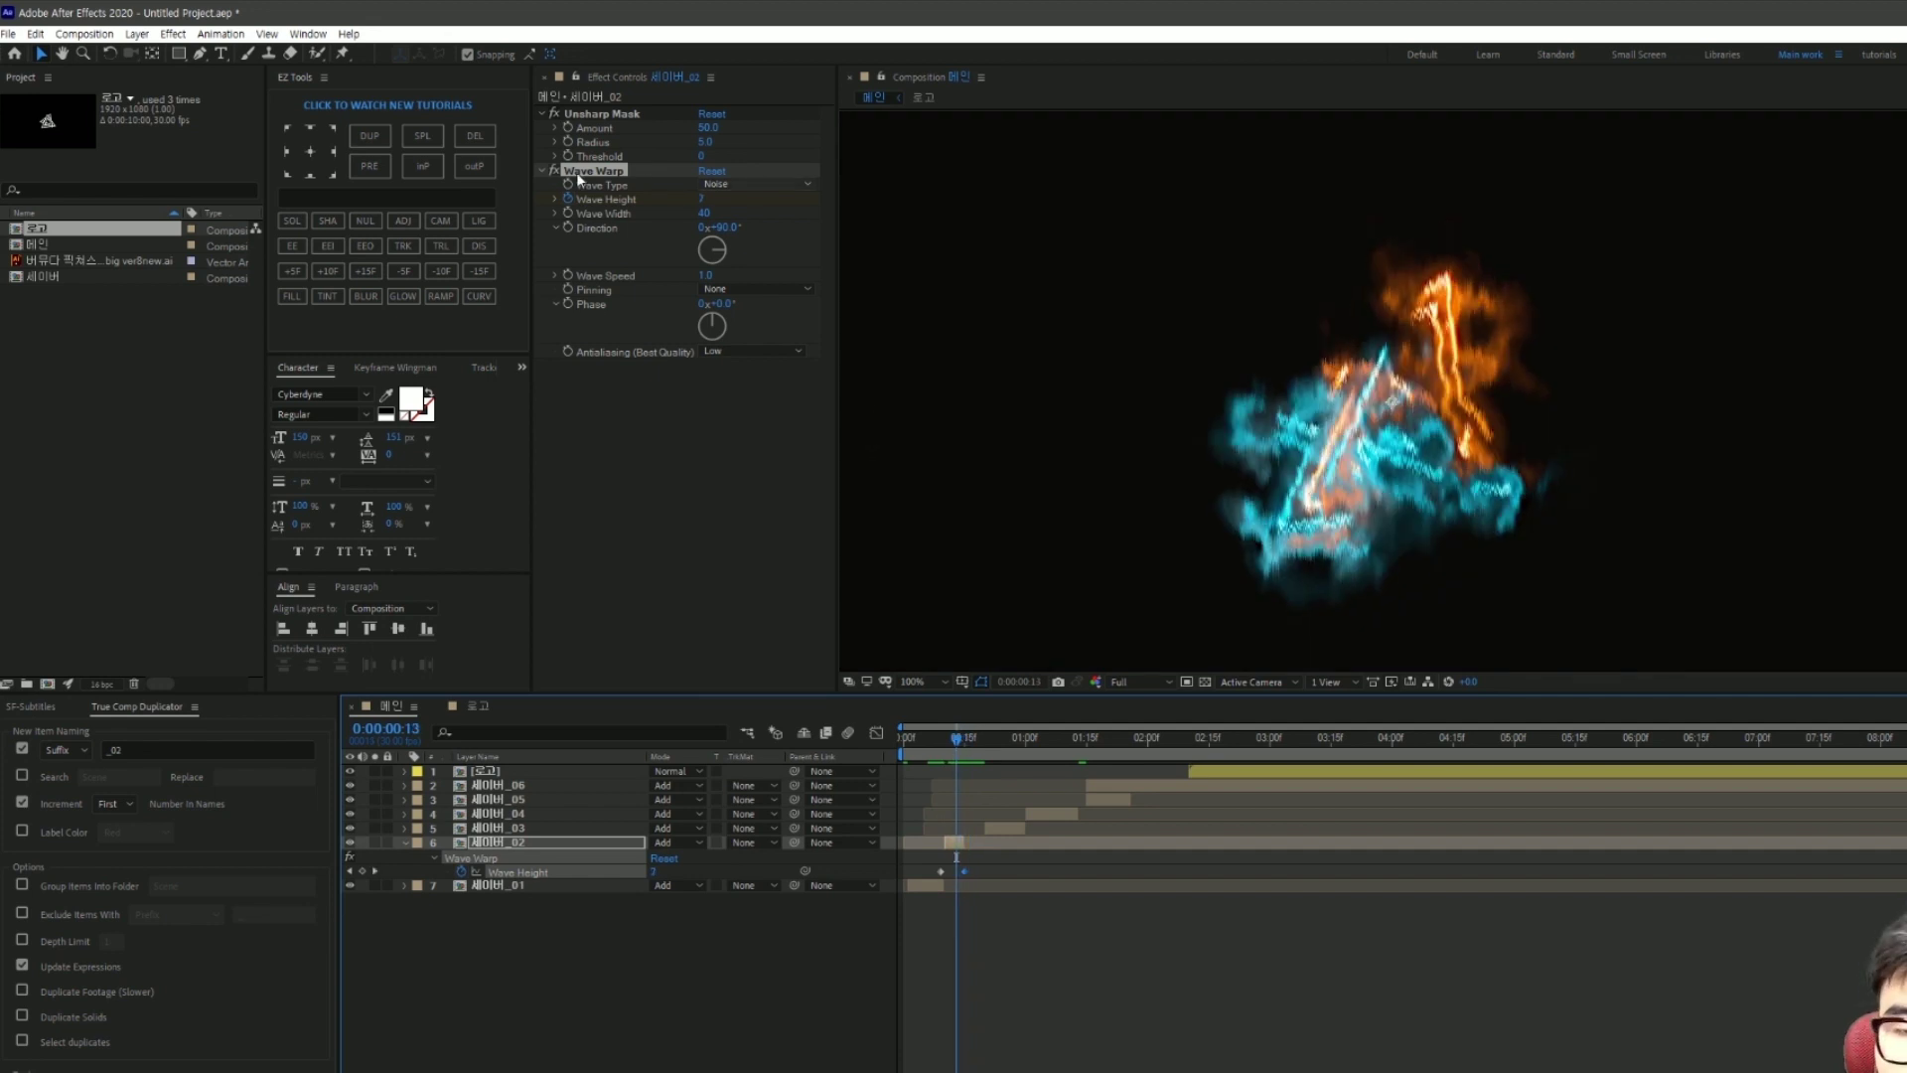
click(706, 214)
text(120)
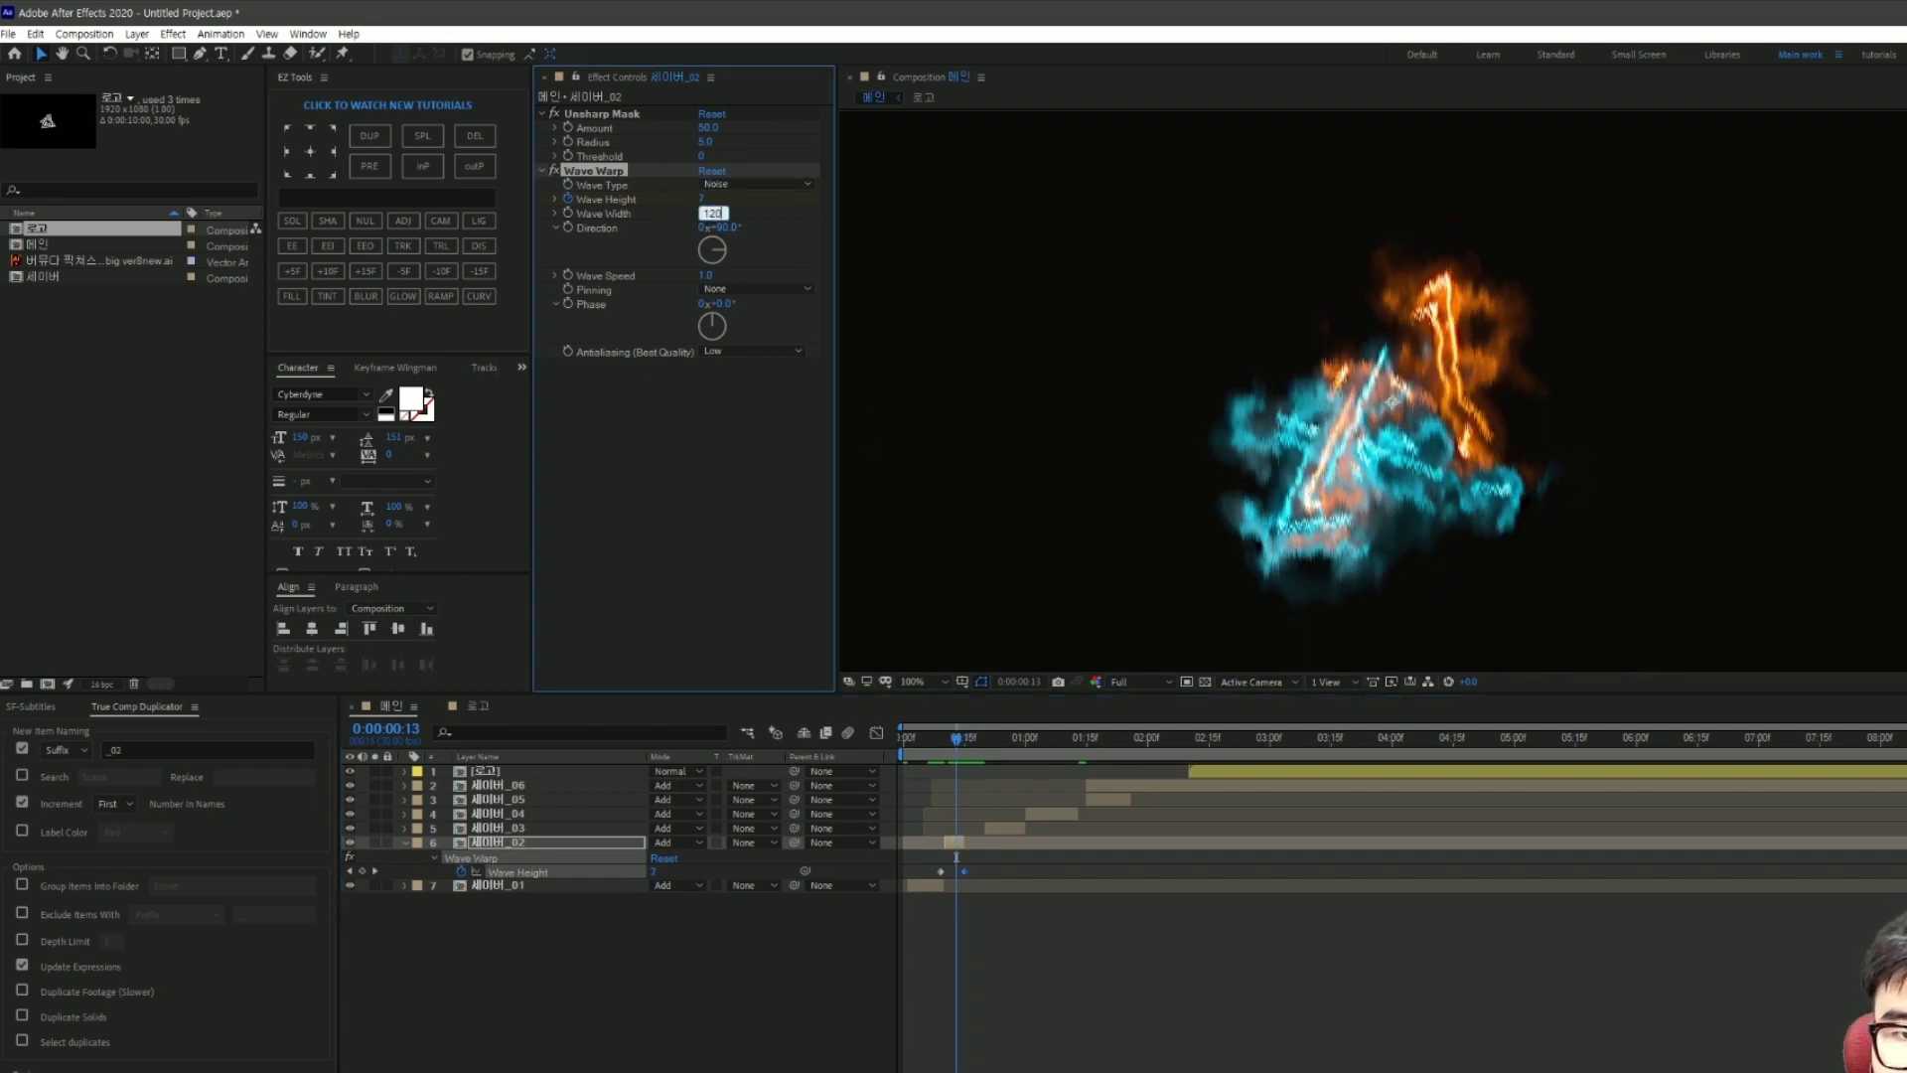
key(Return)
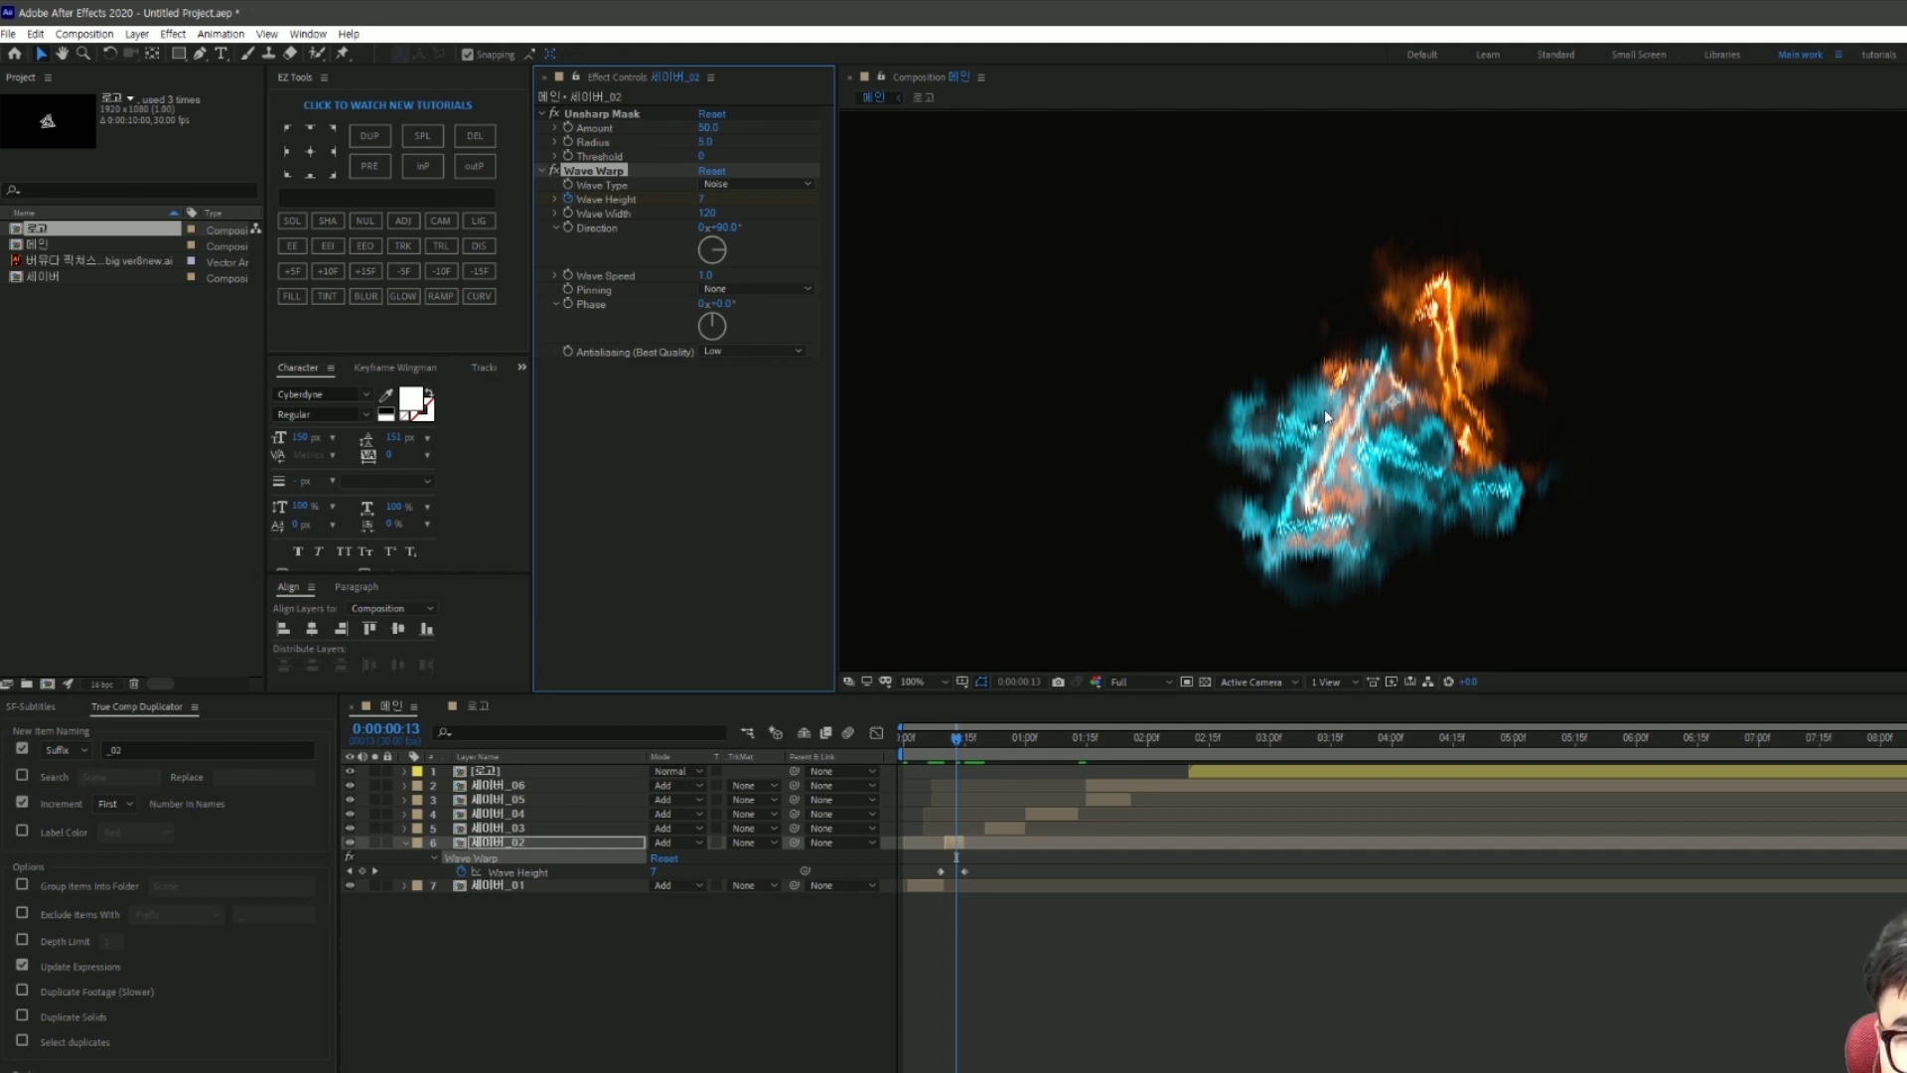
Step: Set the wave Direction to 0° and the Phase to 90°
click(723, 227)
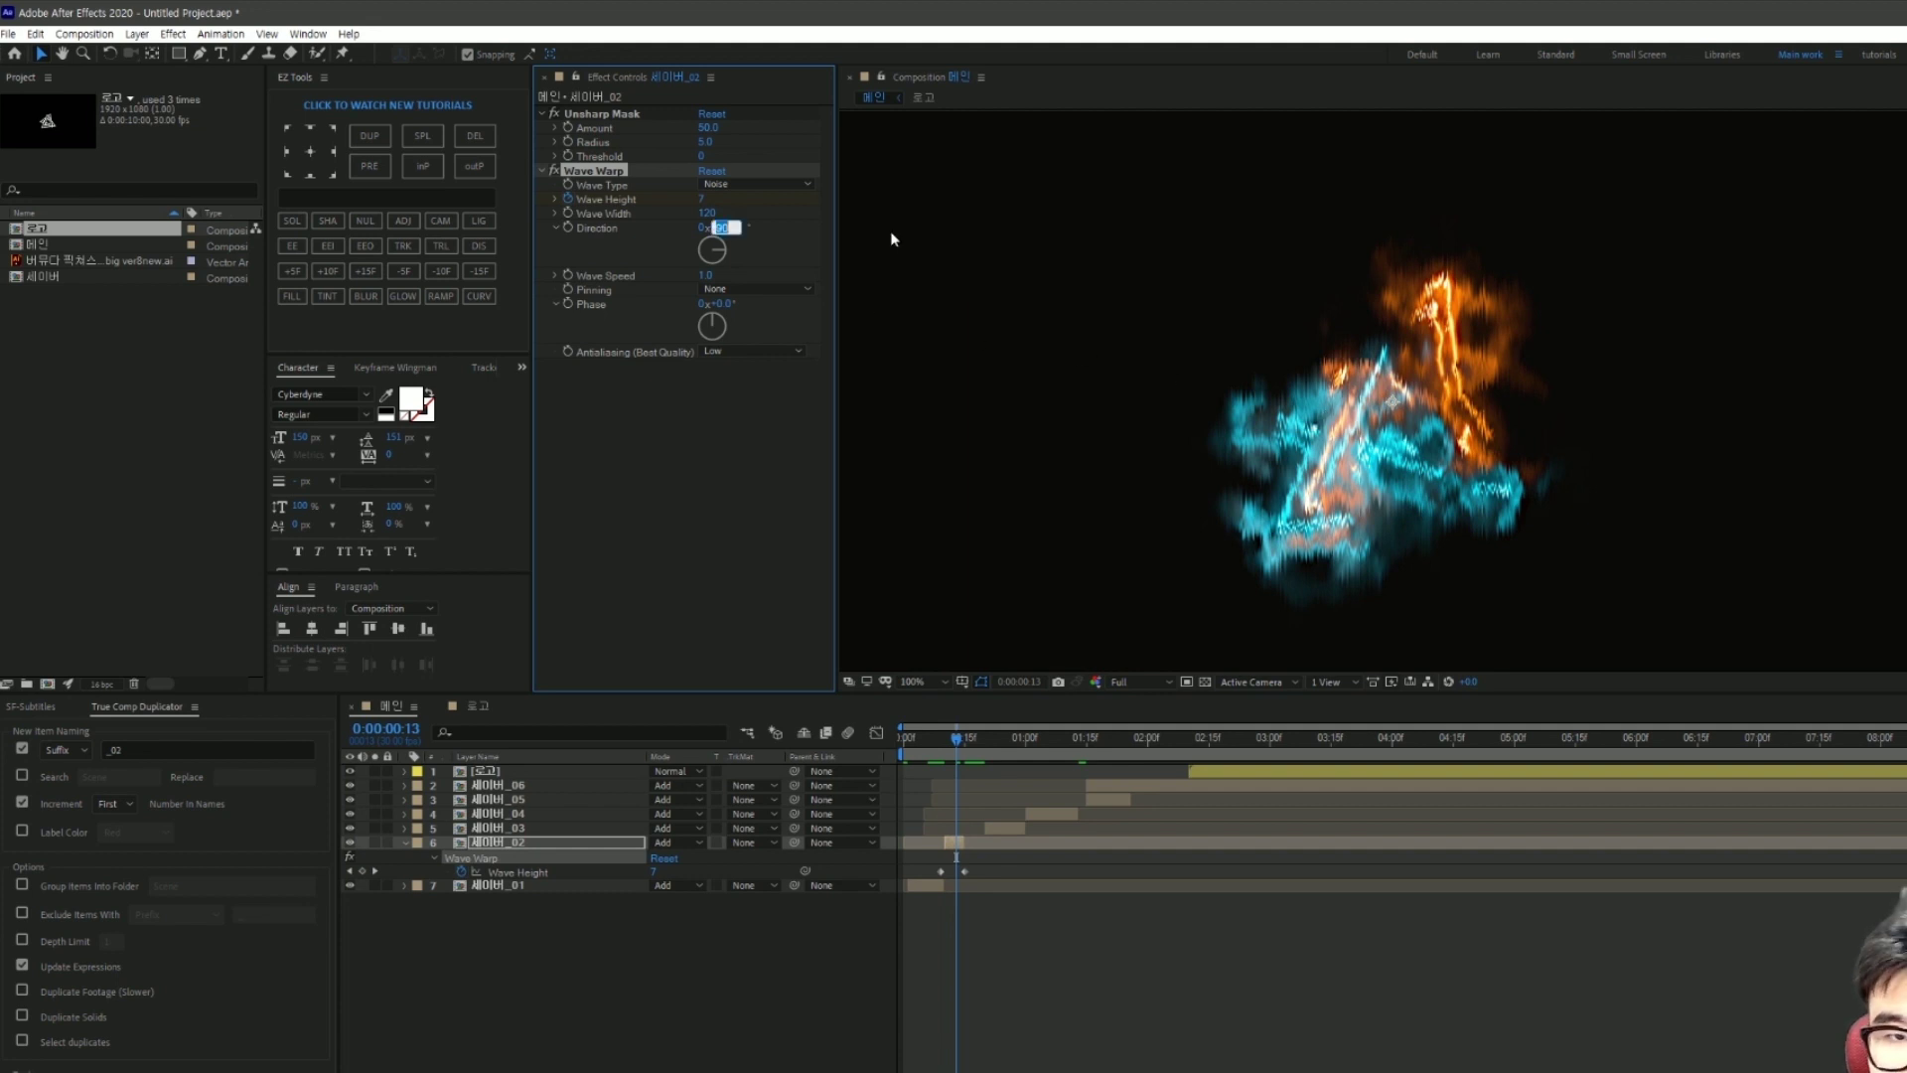
text(0)
key(Return)
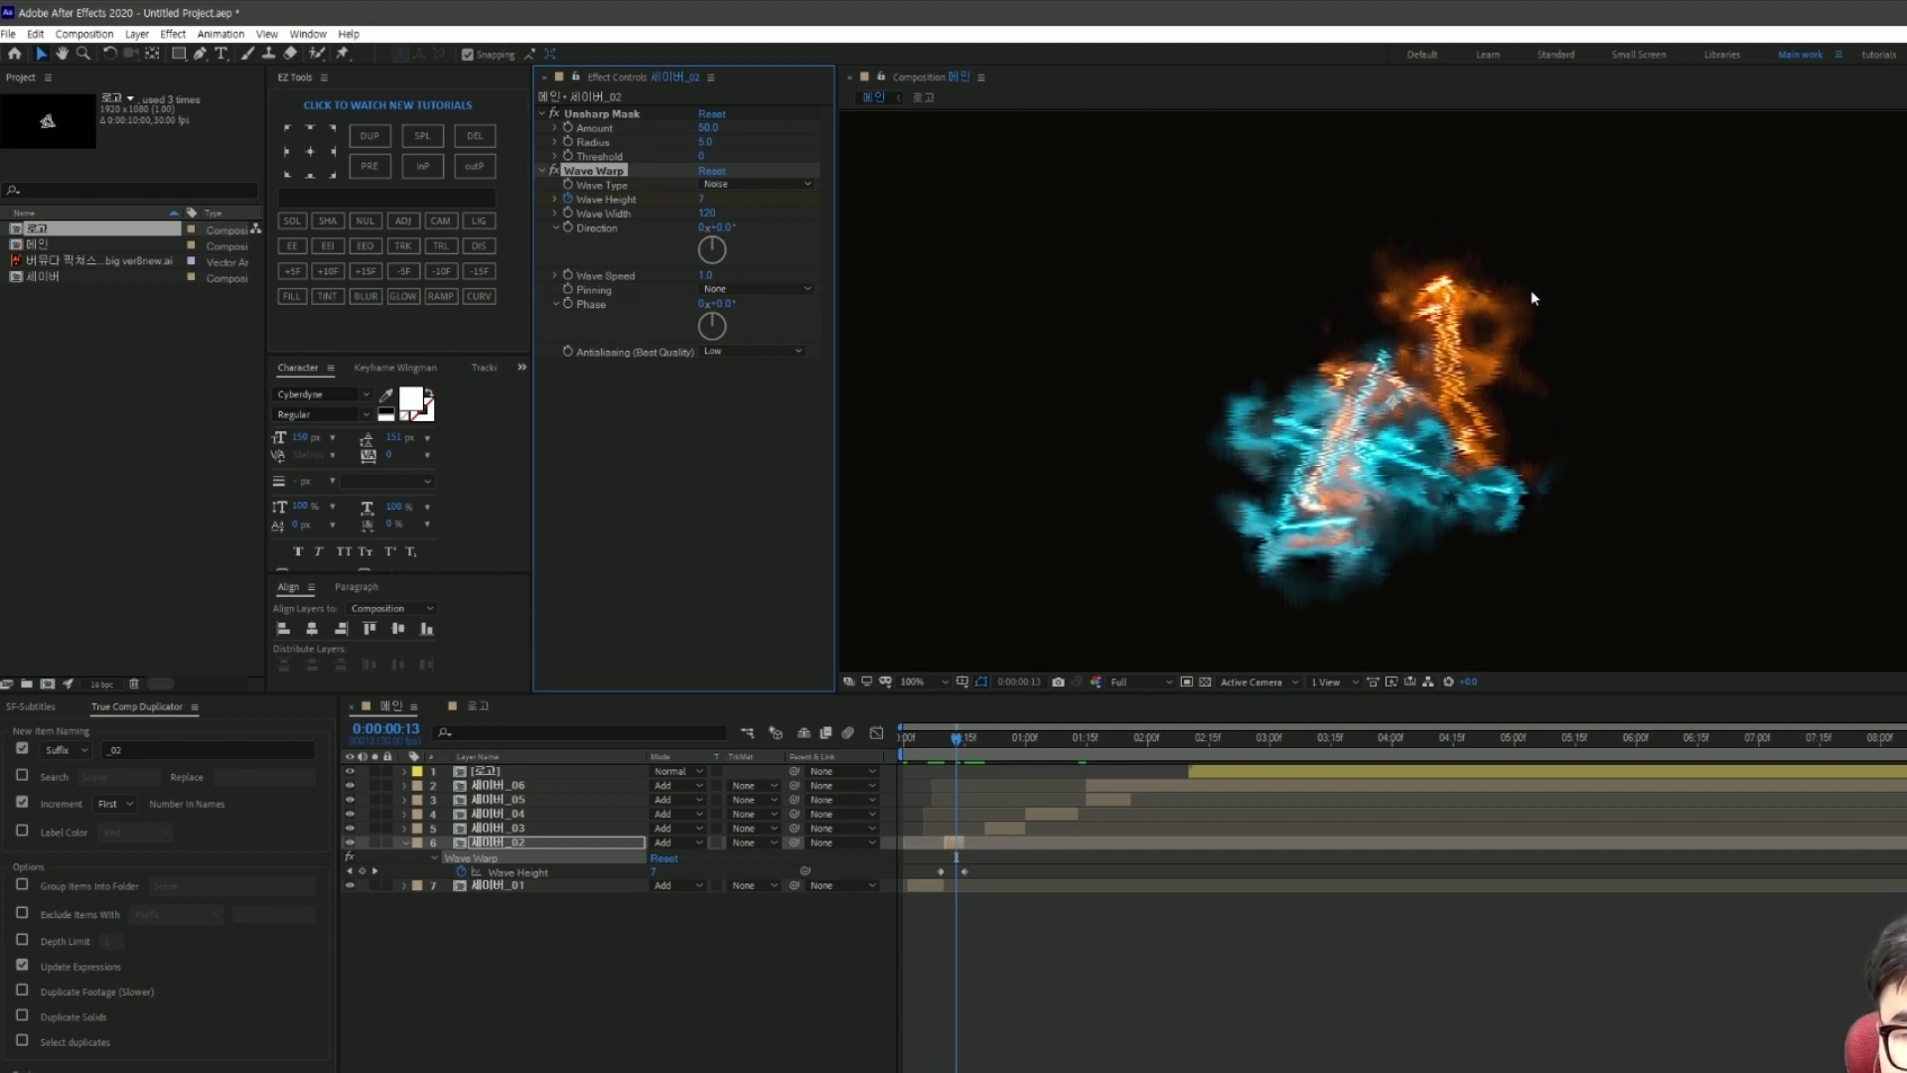
click(719, 303)
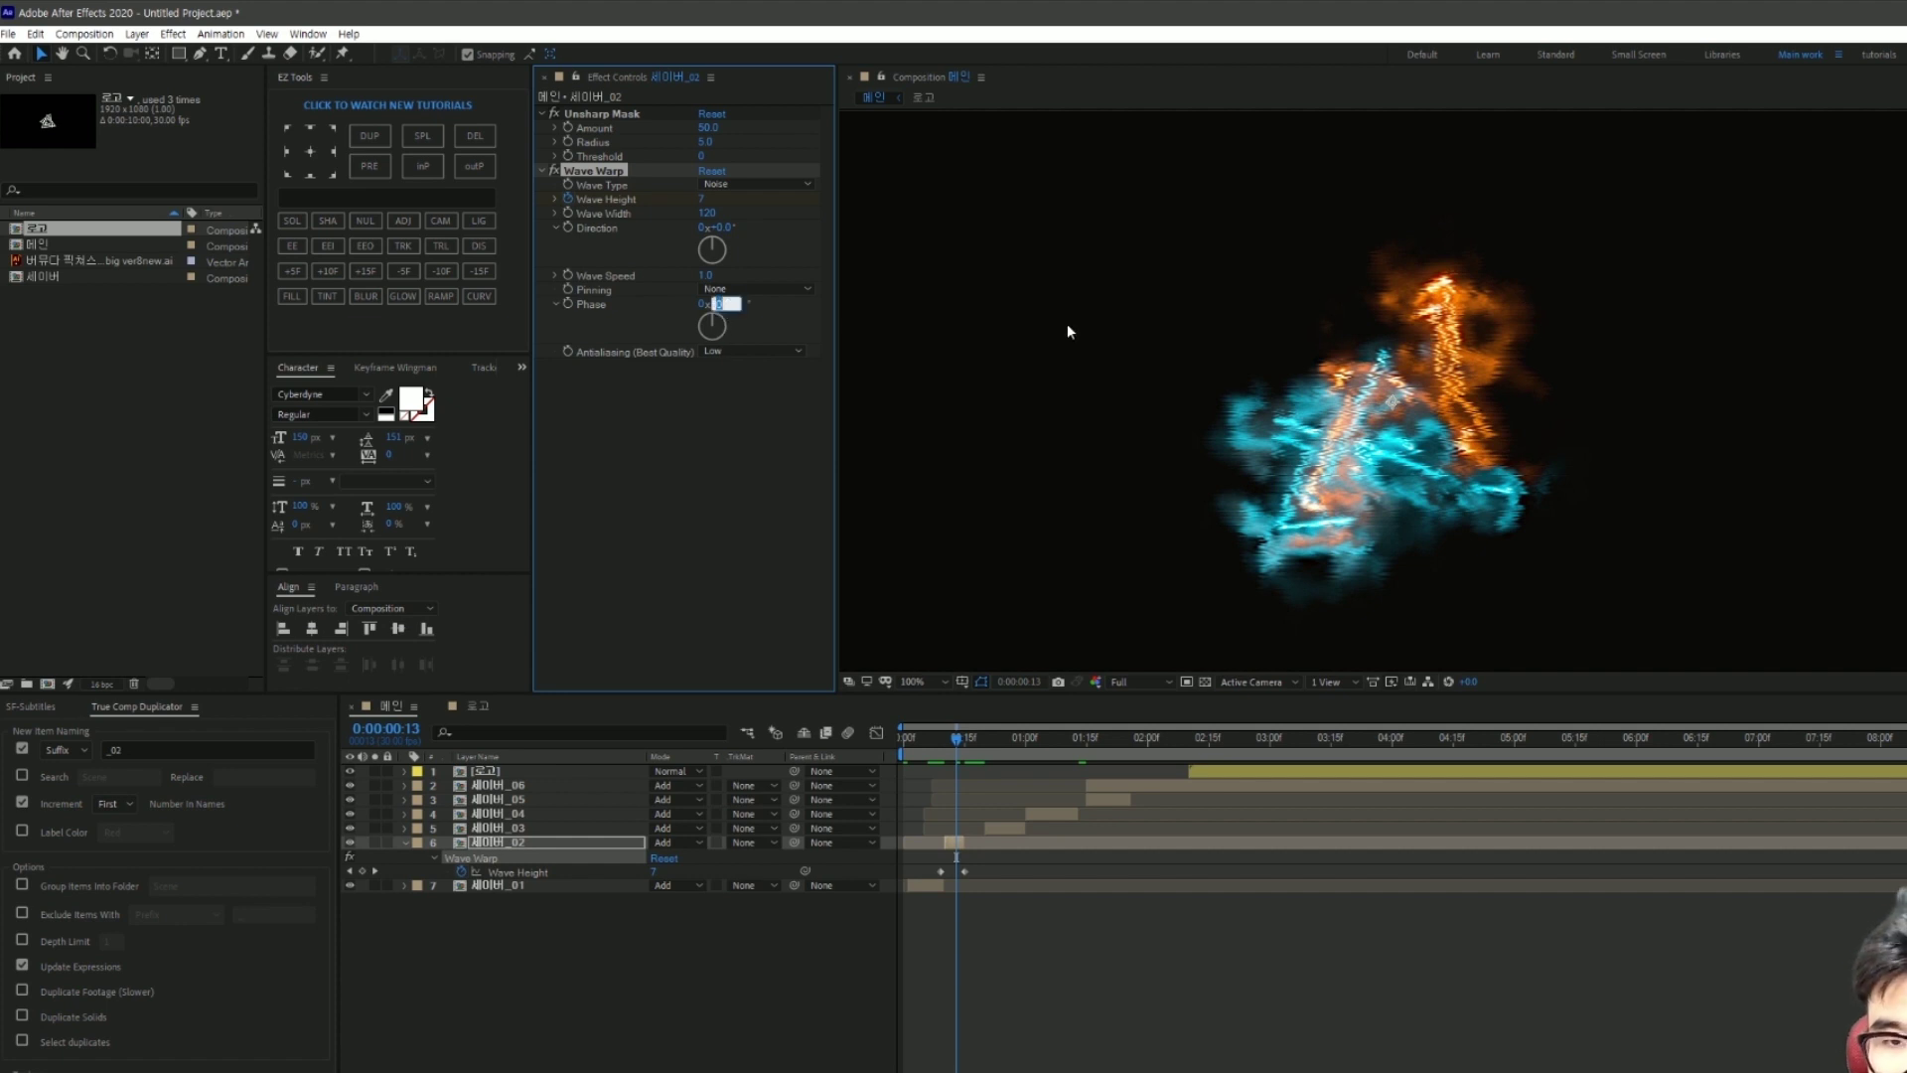
text(90)
key(Return)
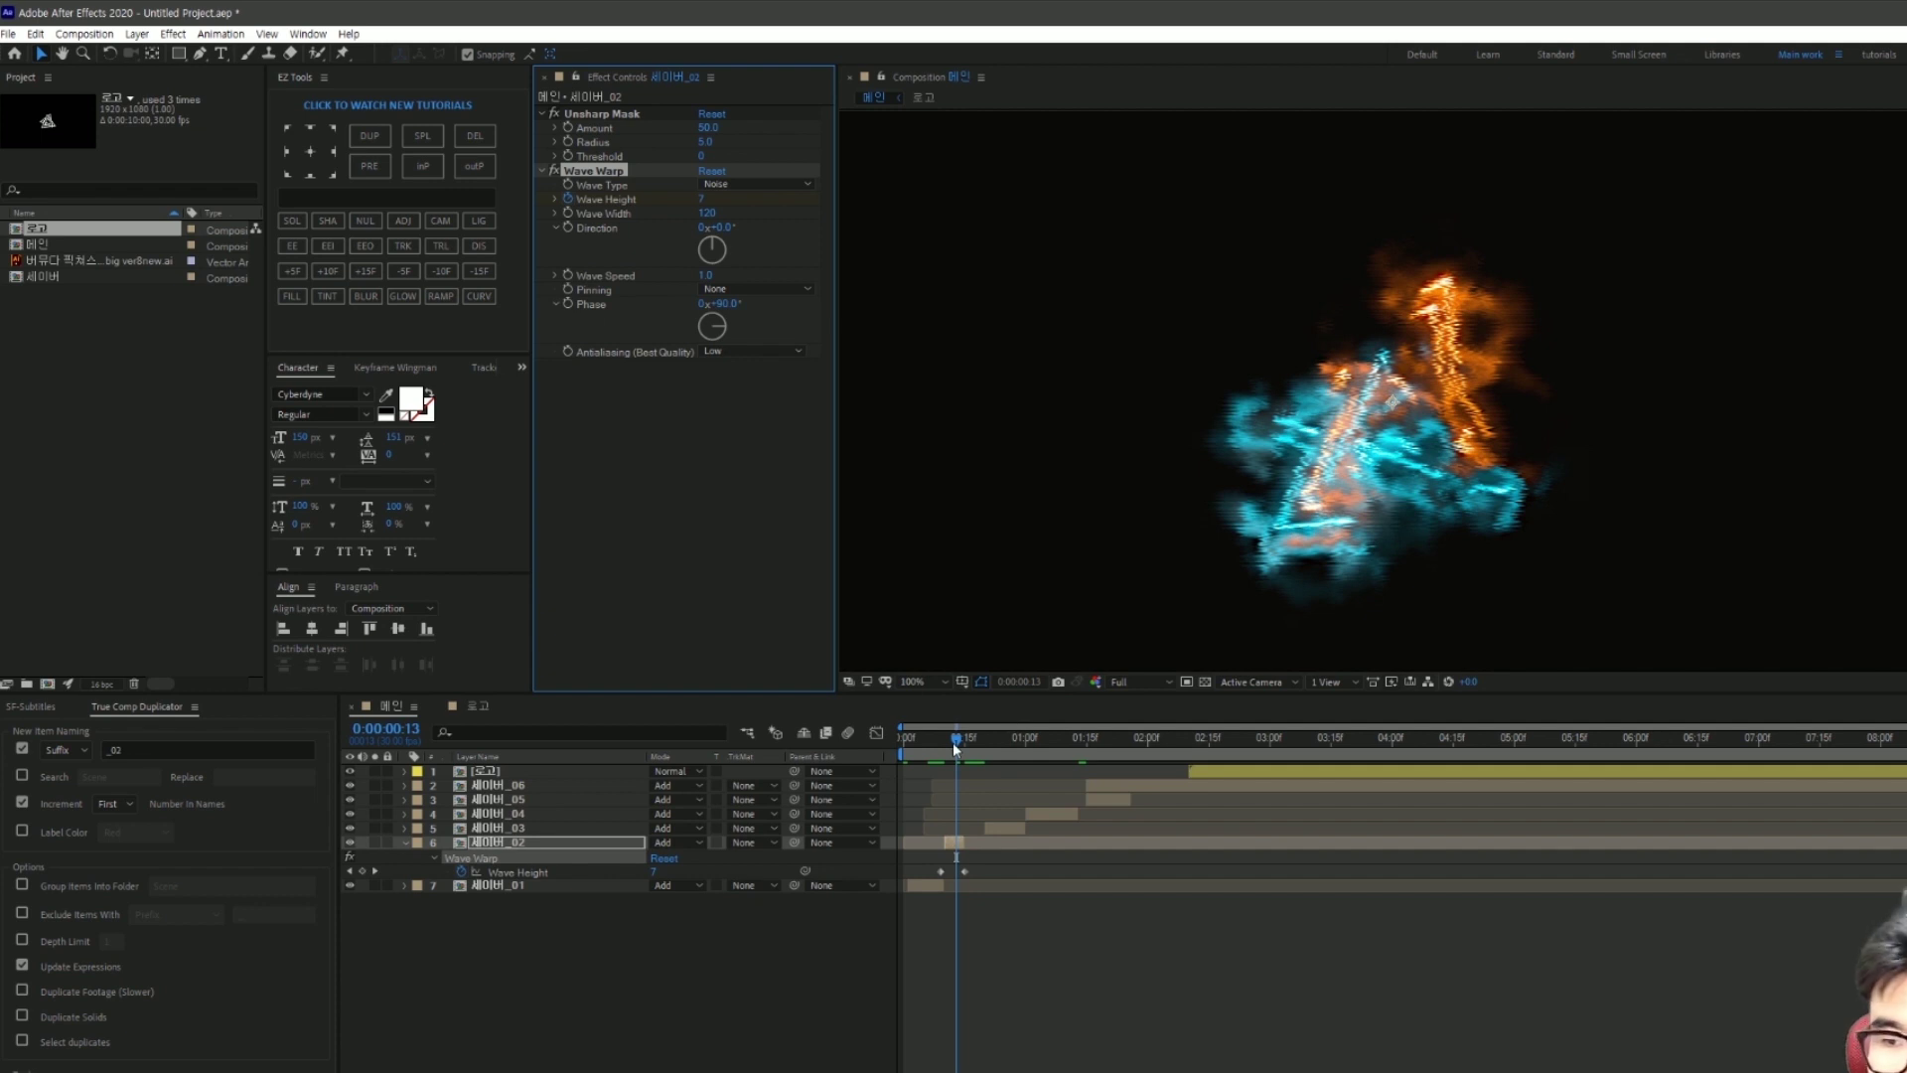
Step: Preview frames 13–14, then select the 세이버_01 layer
drag(953, 748, 957, 771)
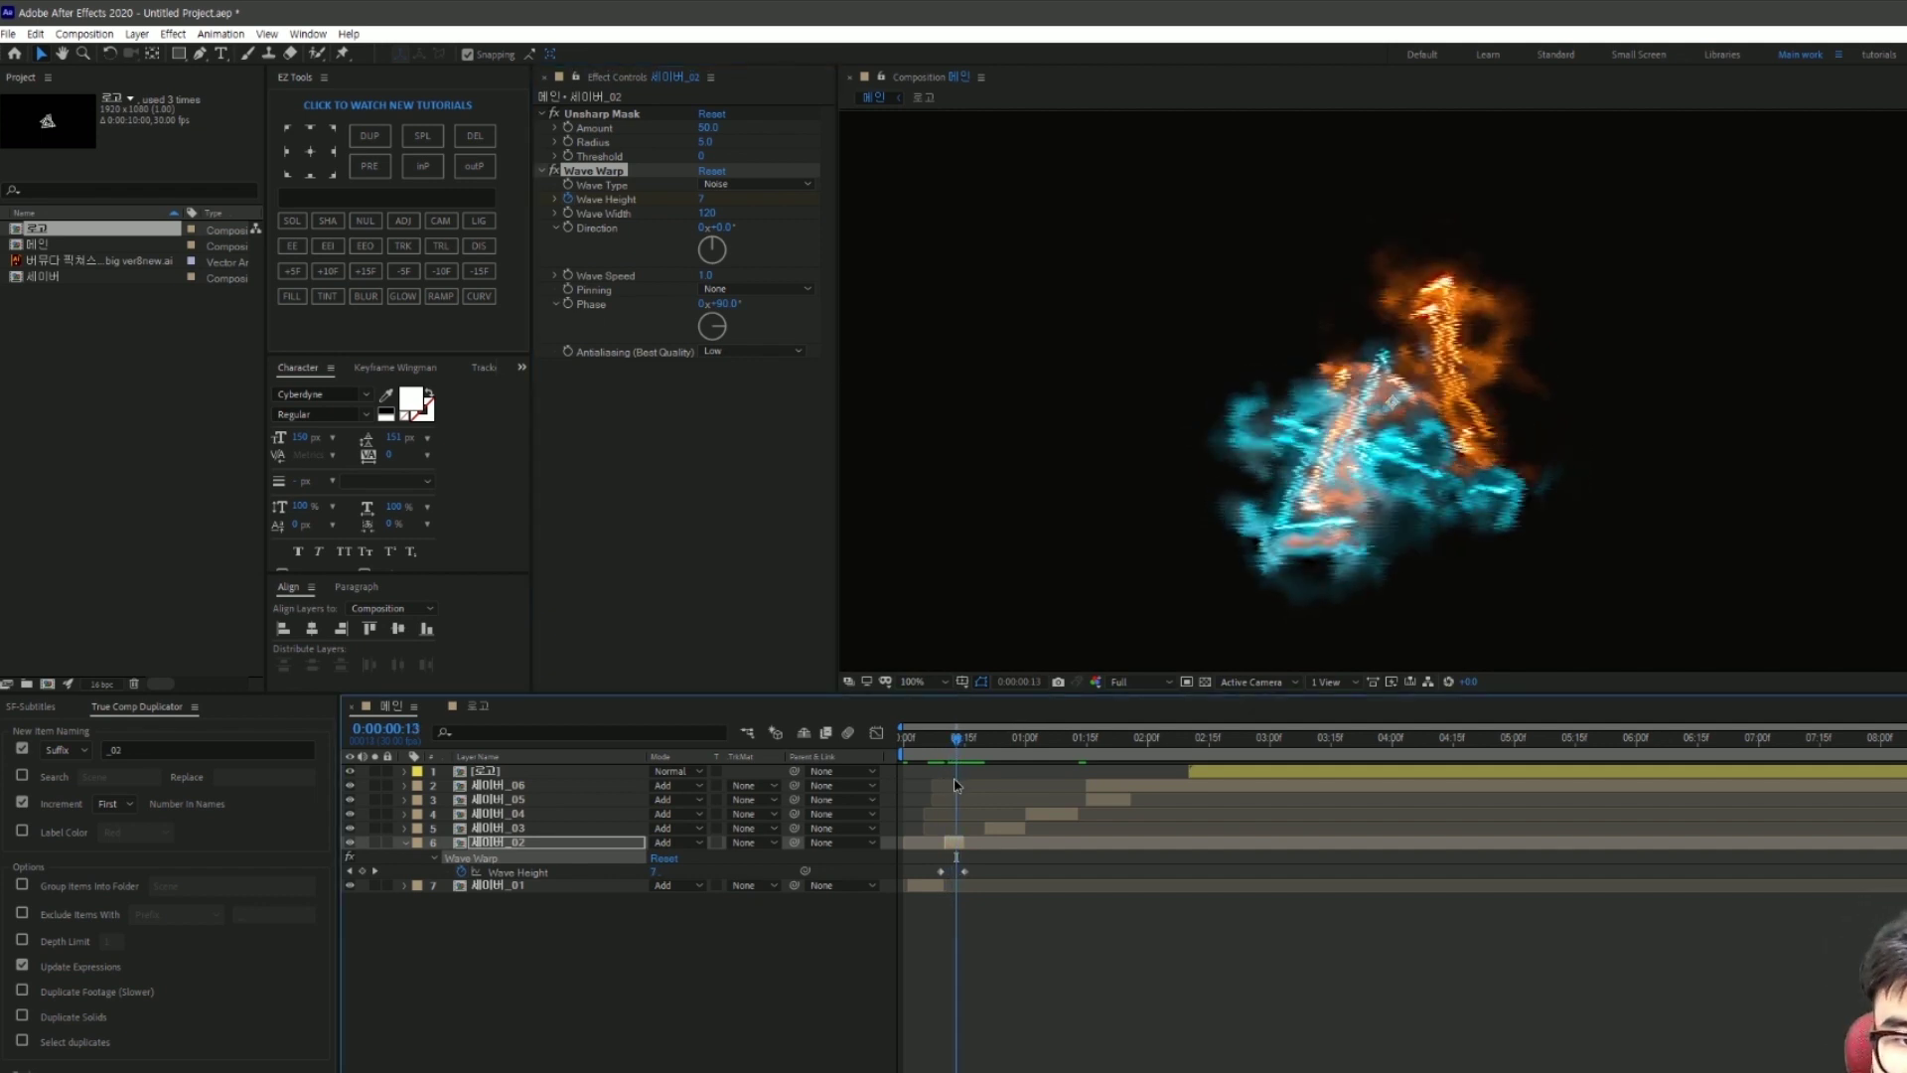
drag(955, 784, 1002, 811)
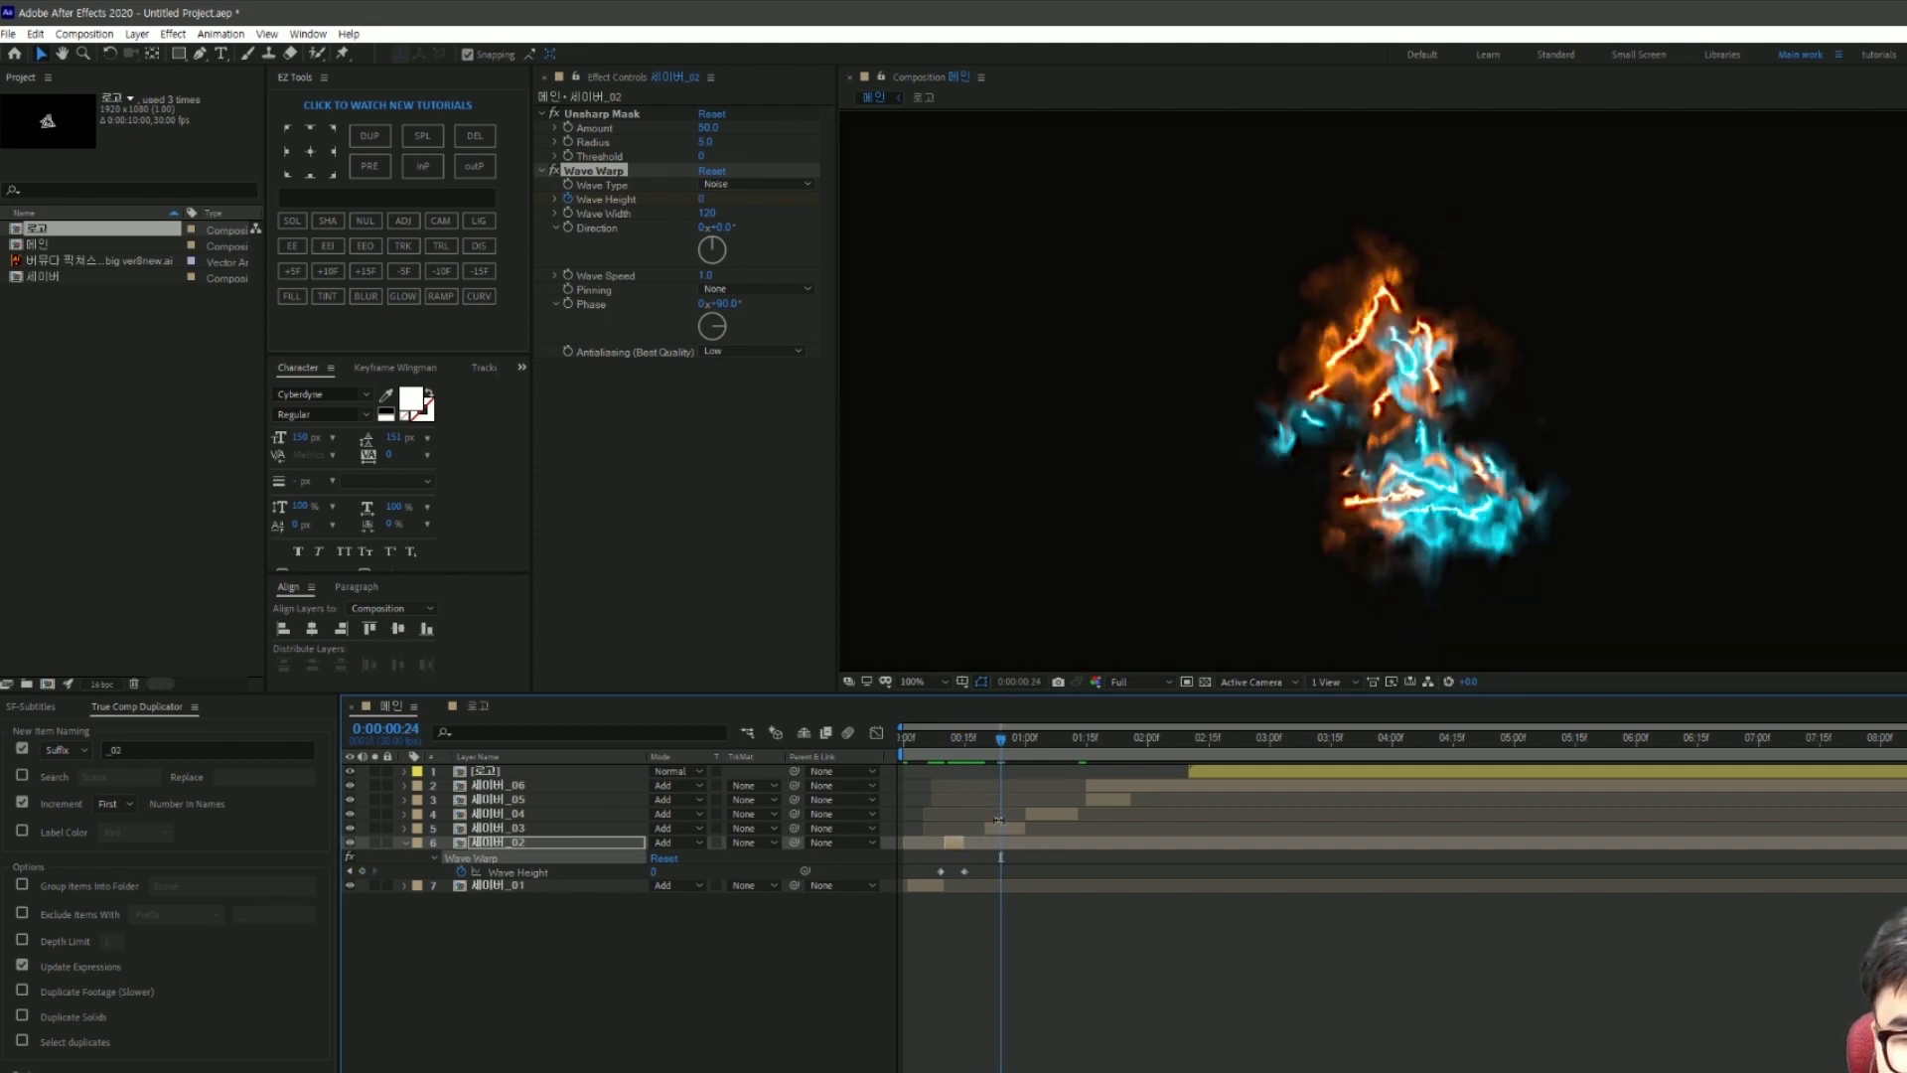
click(568, 887)
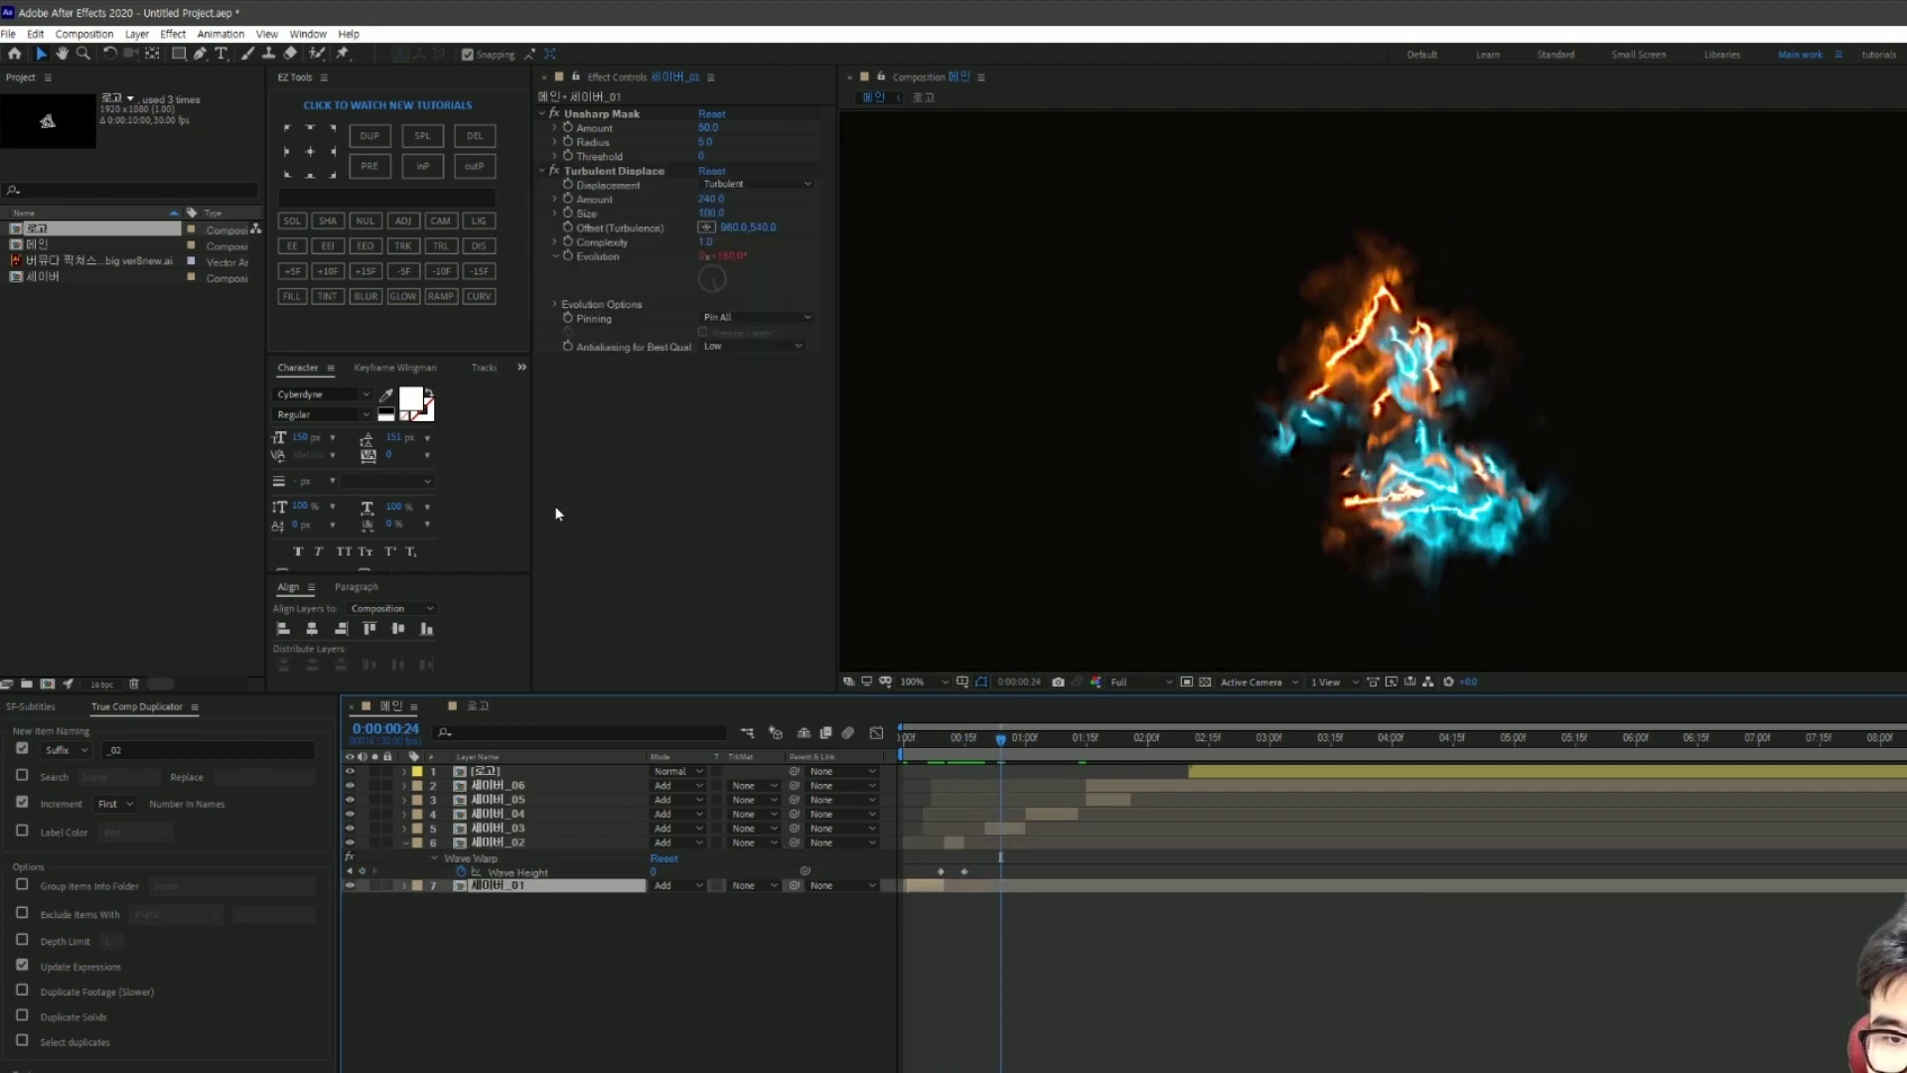
Step: Paste 세이버_01's Turbulent Displace onto the 세이버_03 layer
click(610, 174)
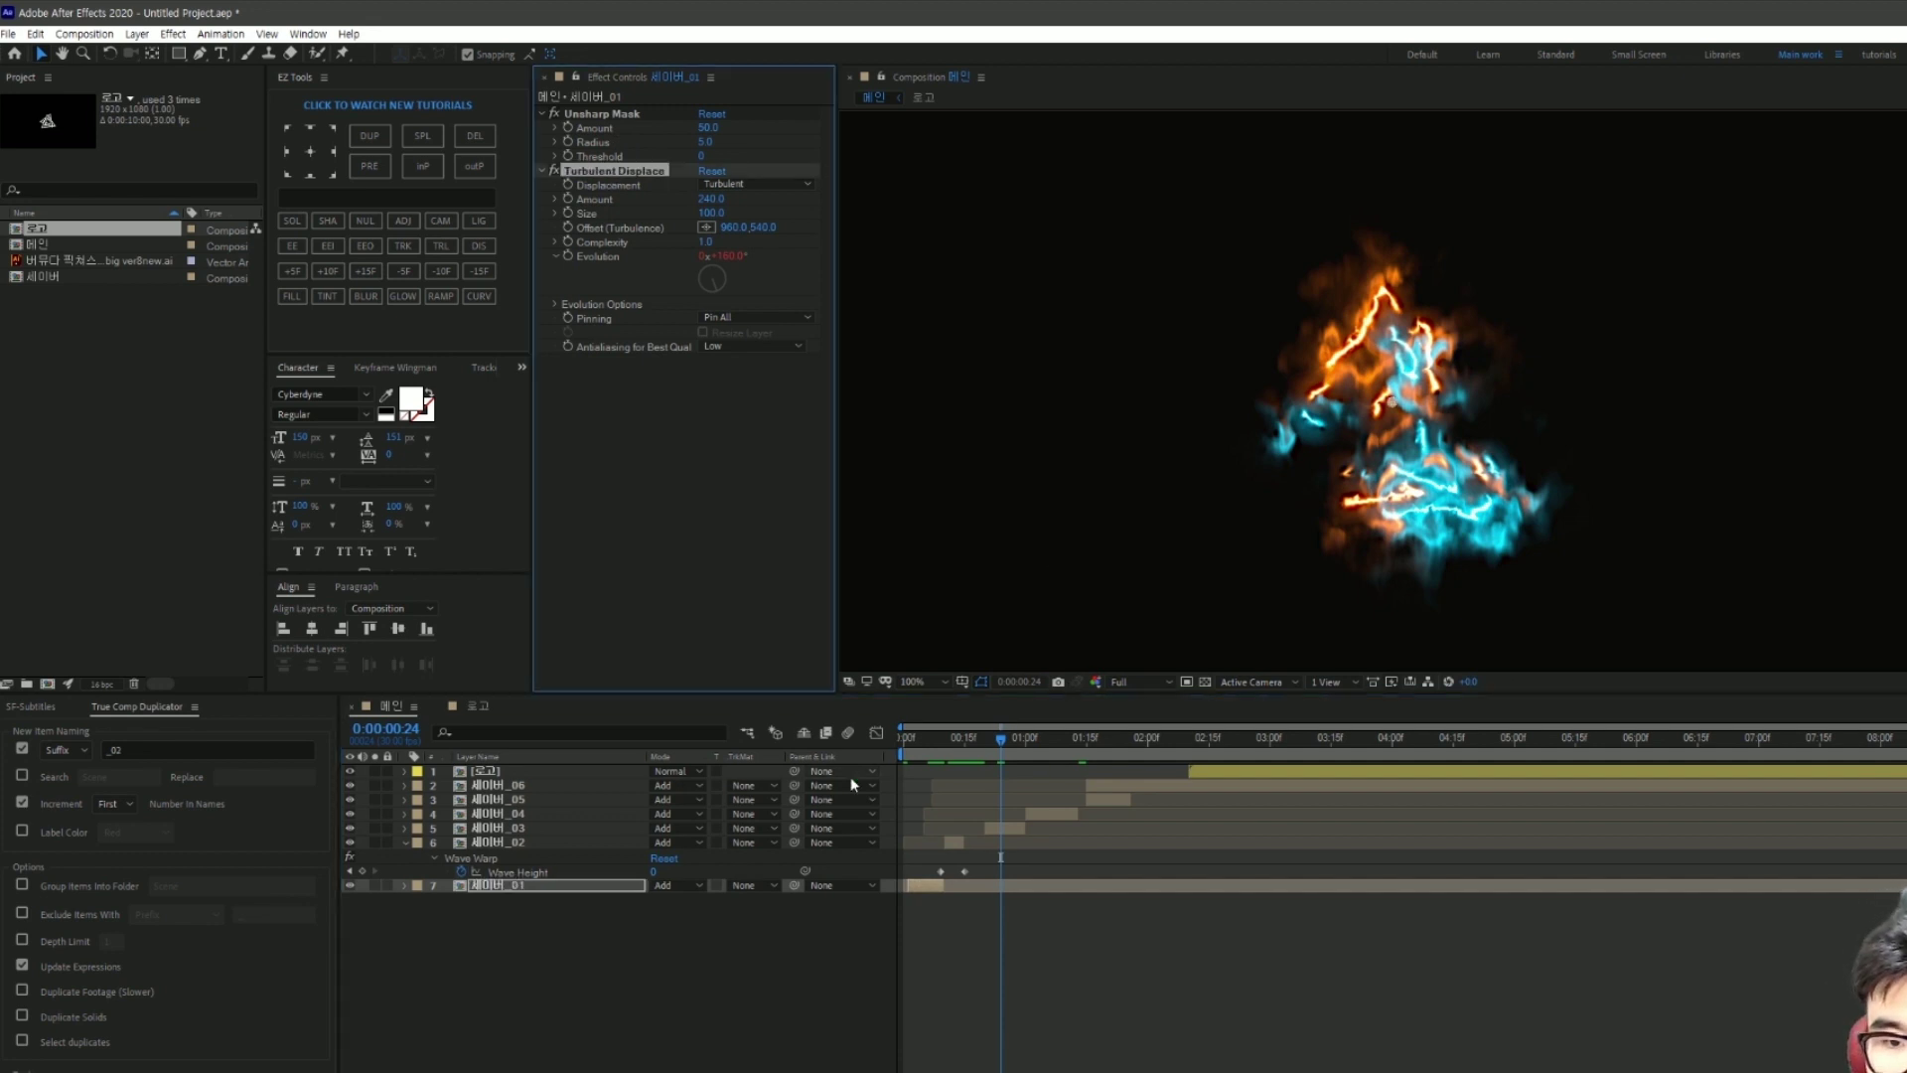
click(551, 828)
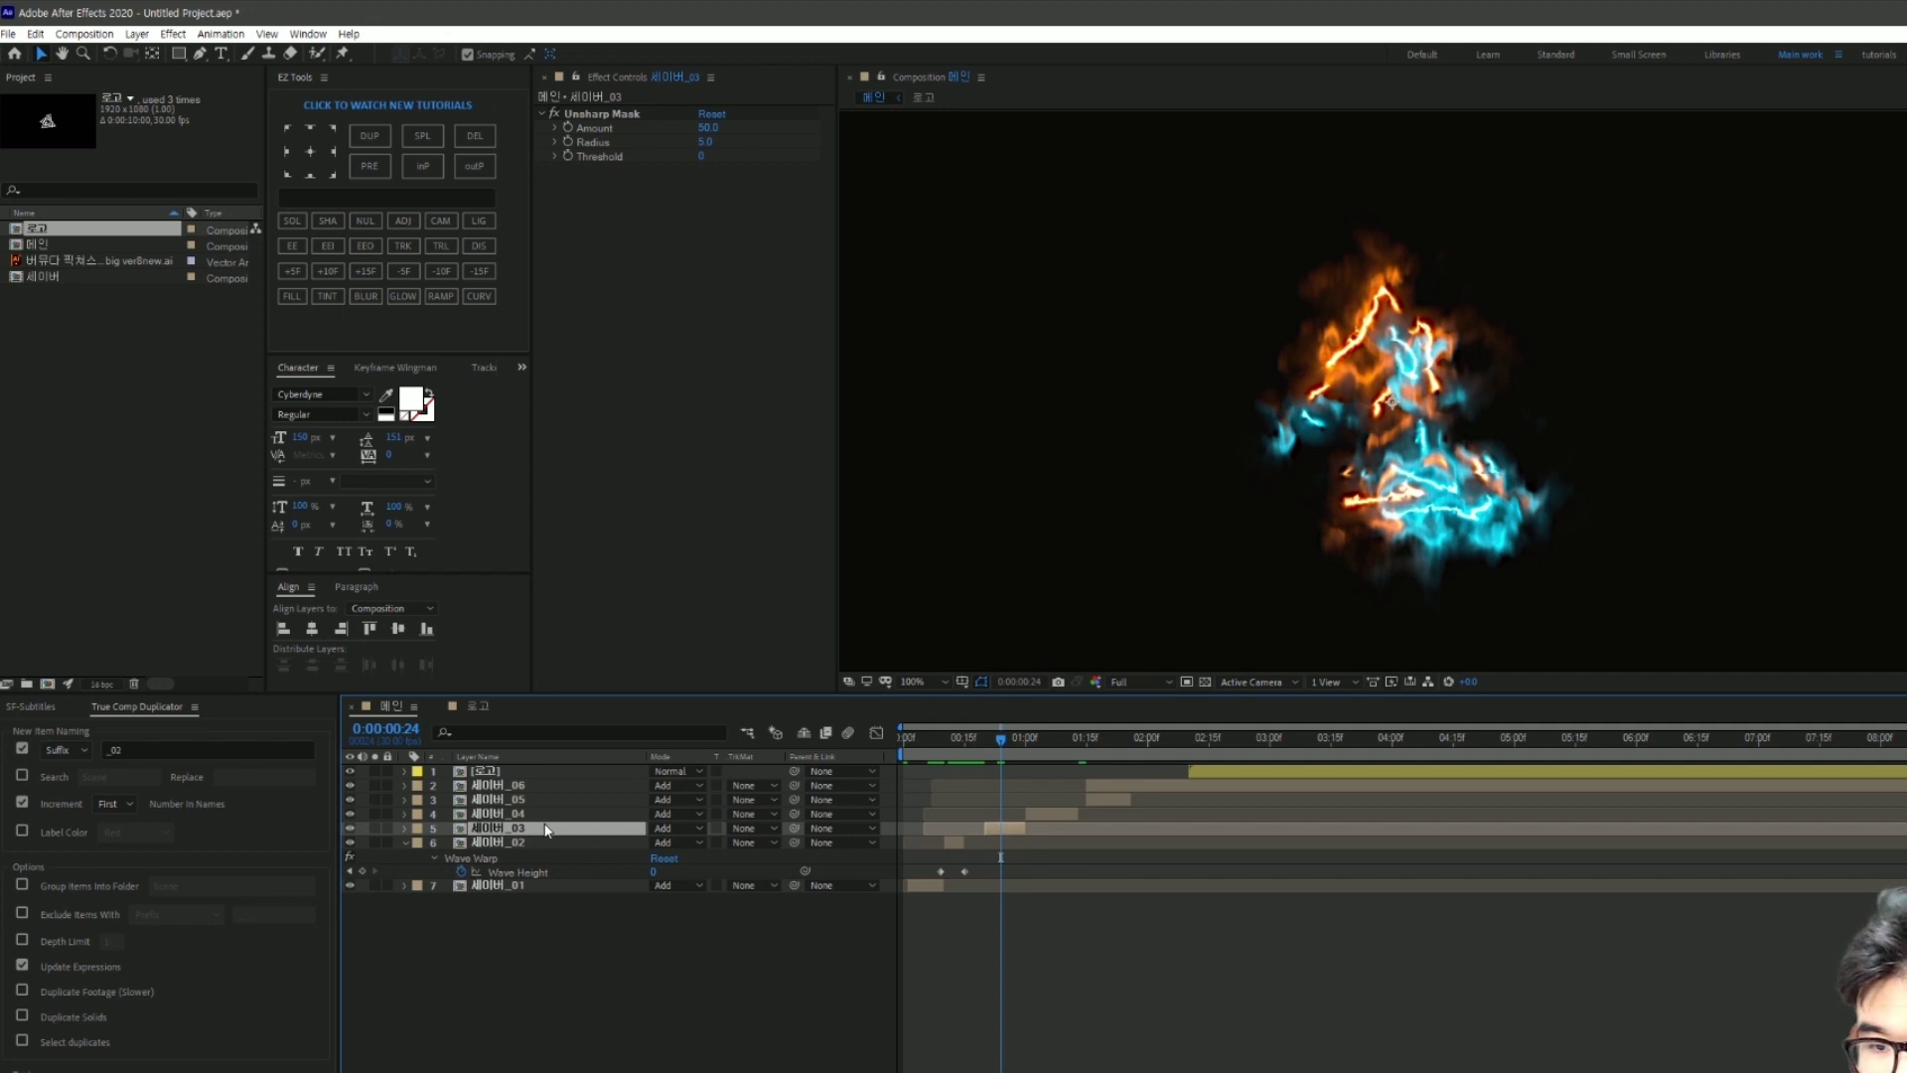
key(ctrl+v)
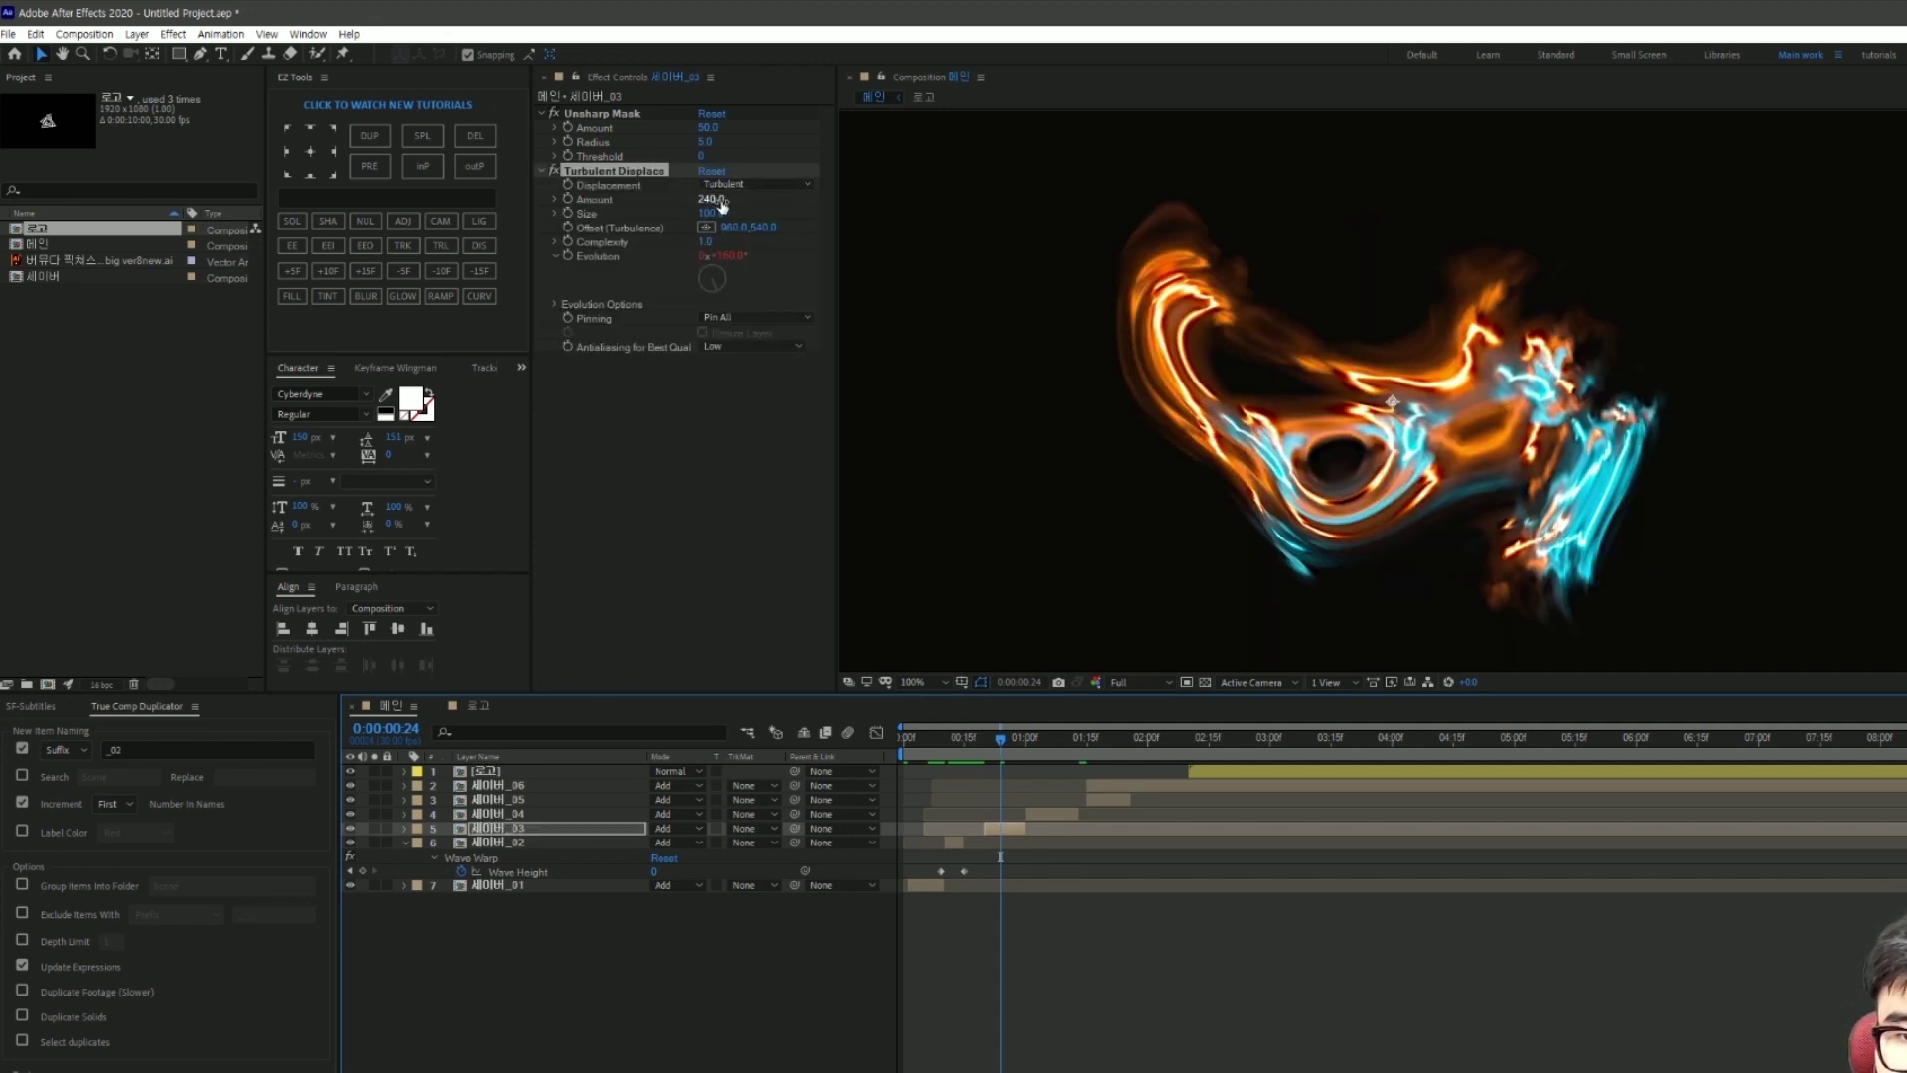
Step: Set the pasted Turbulent Displace to Amount 300 and Size 150, then zoom the viewer out
click(712, 199)
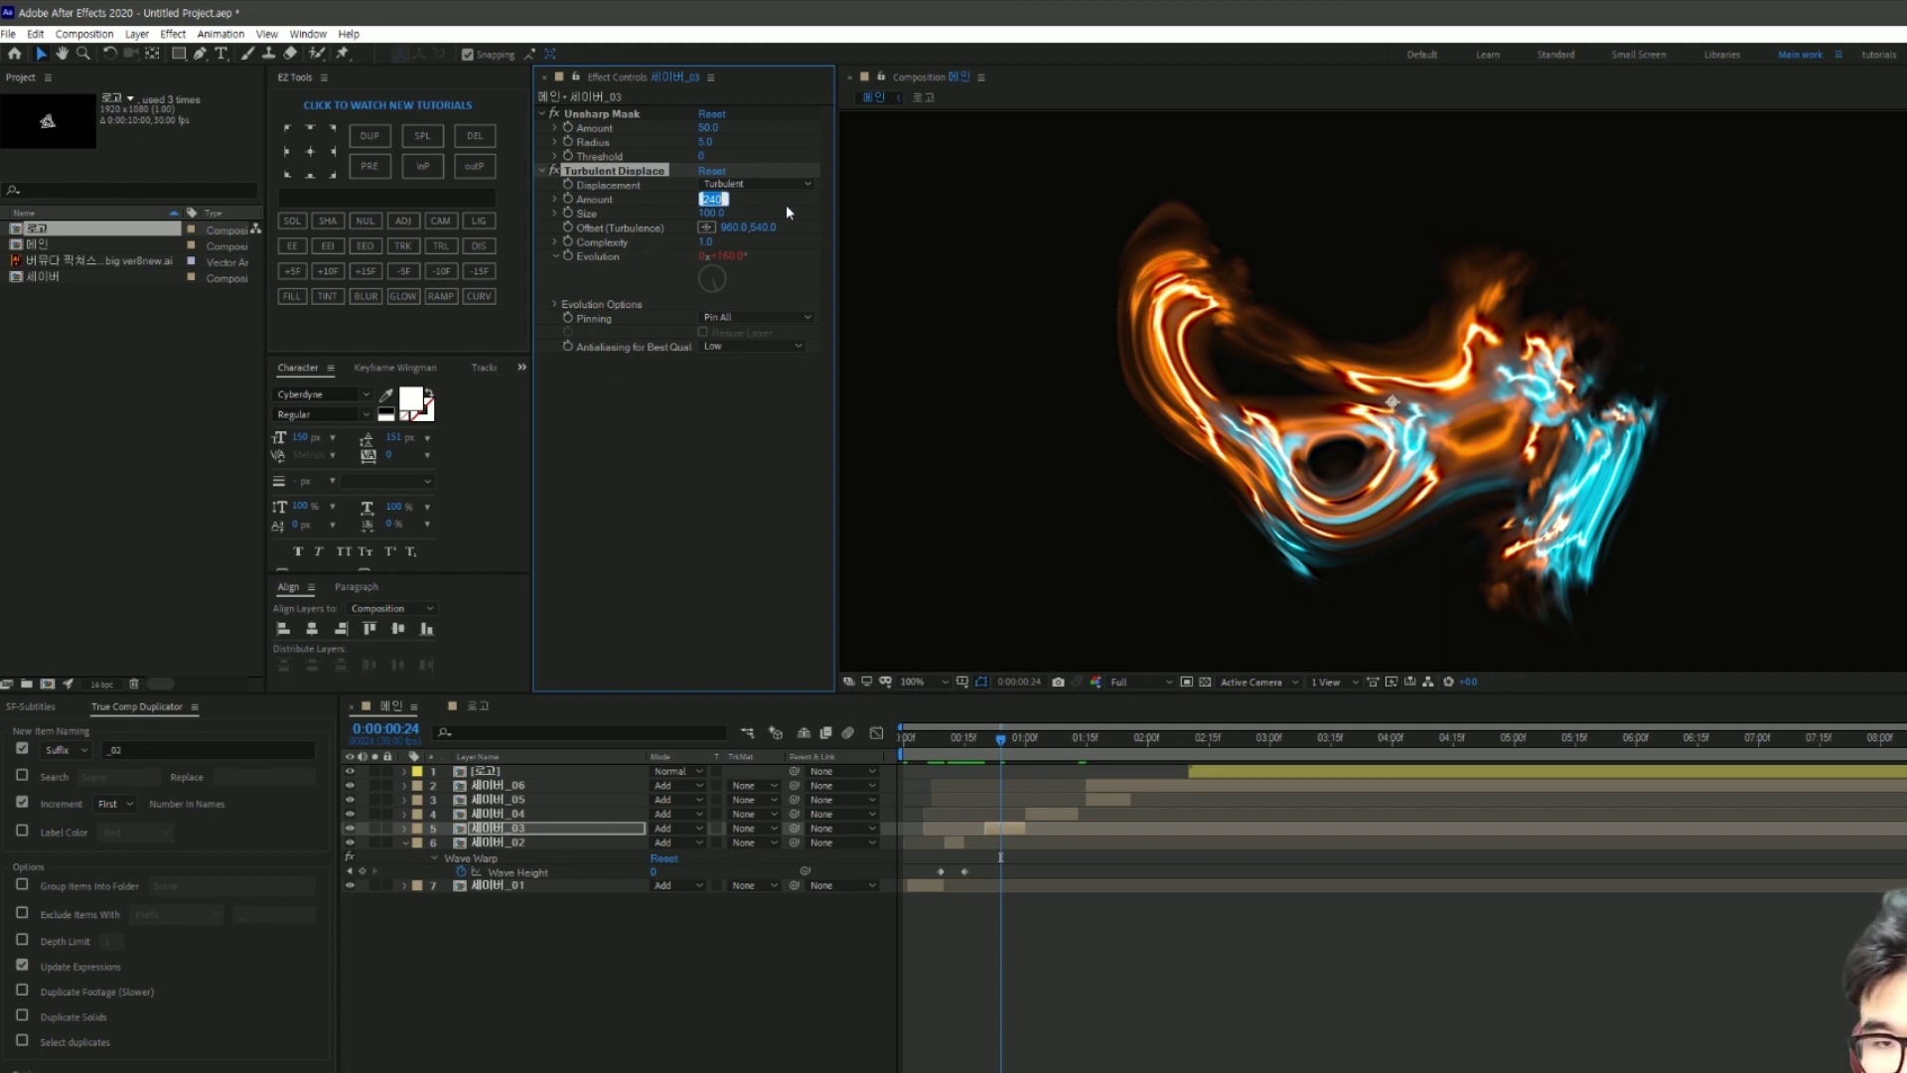
text(300)
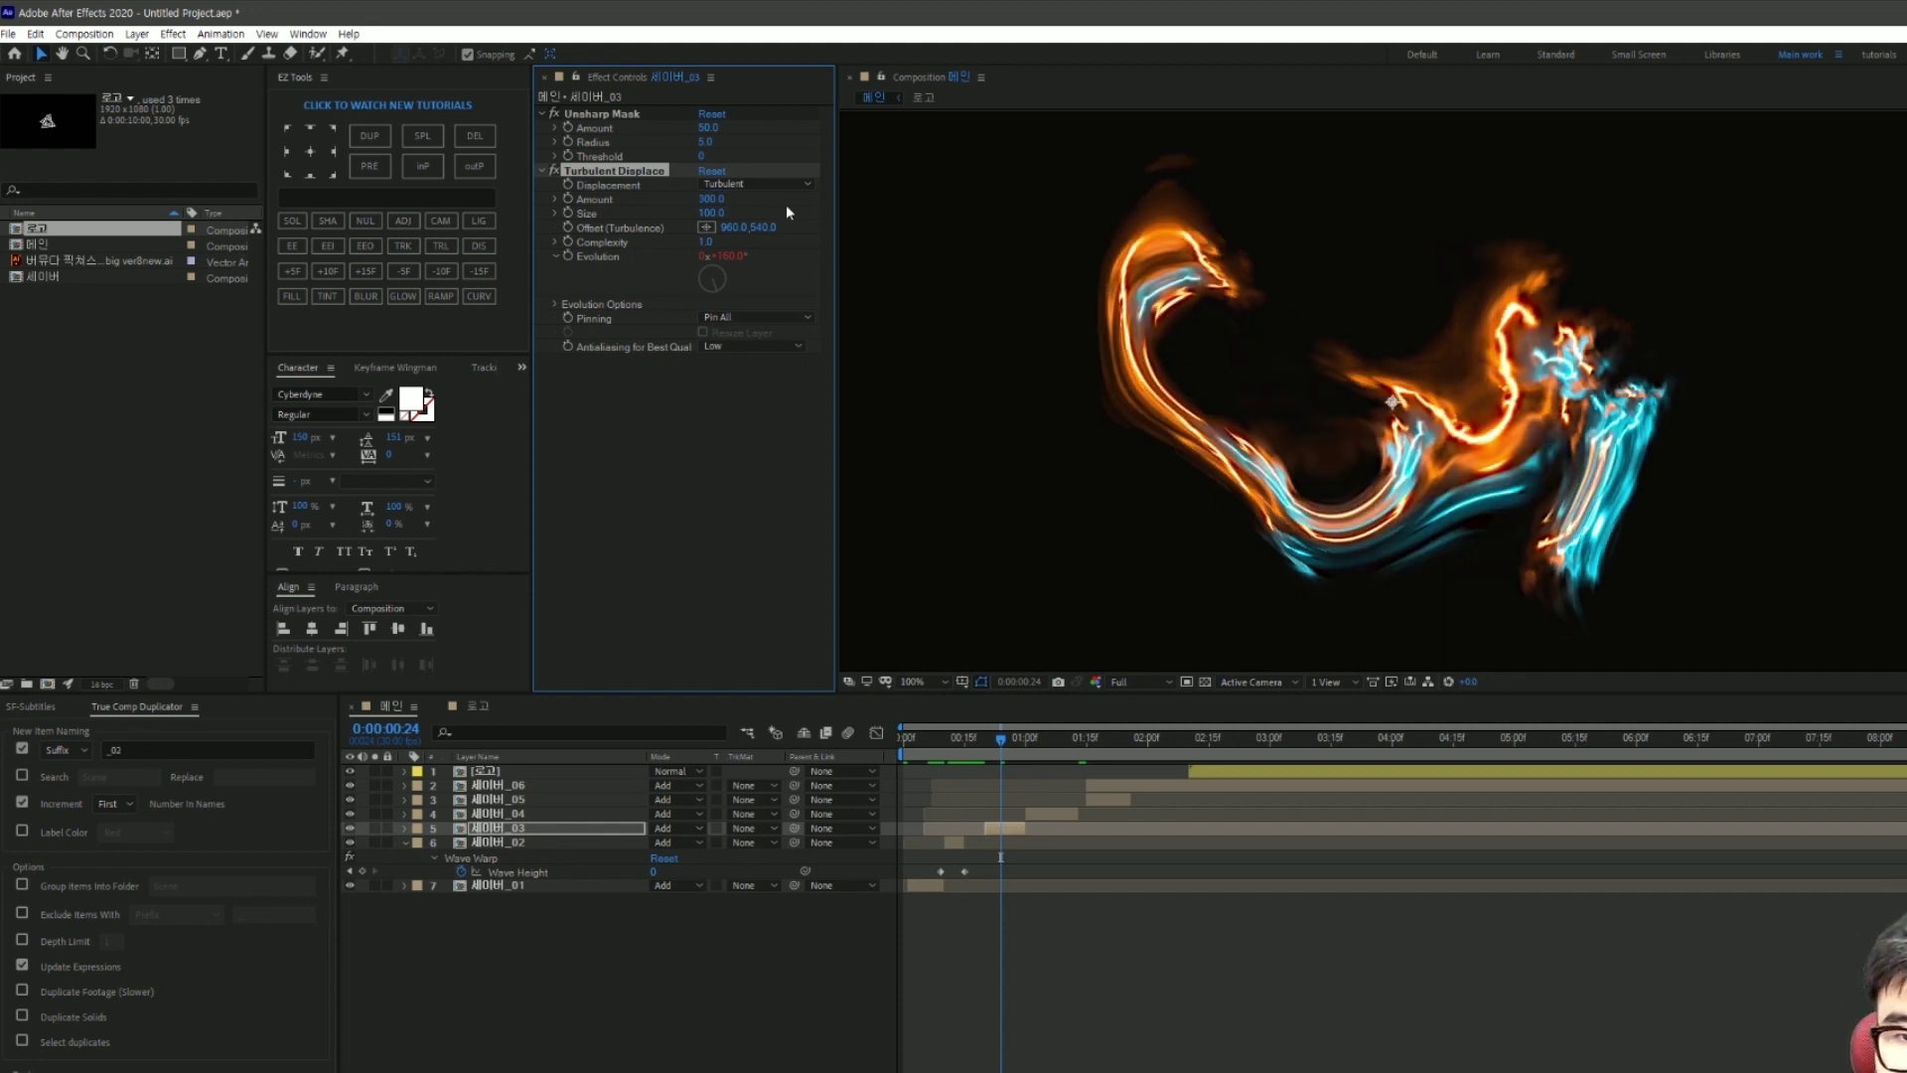
click(711, 212)
text(150)
key(Return)
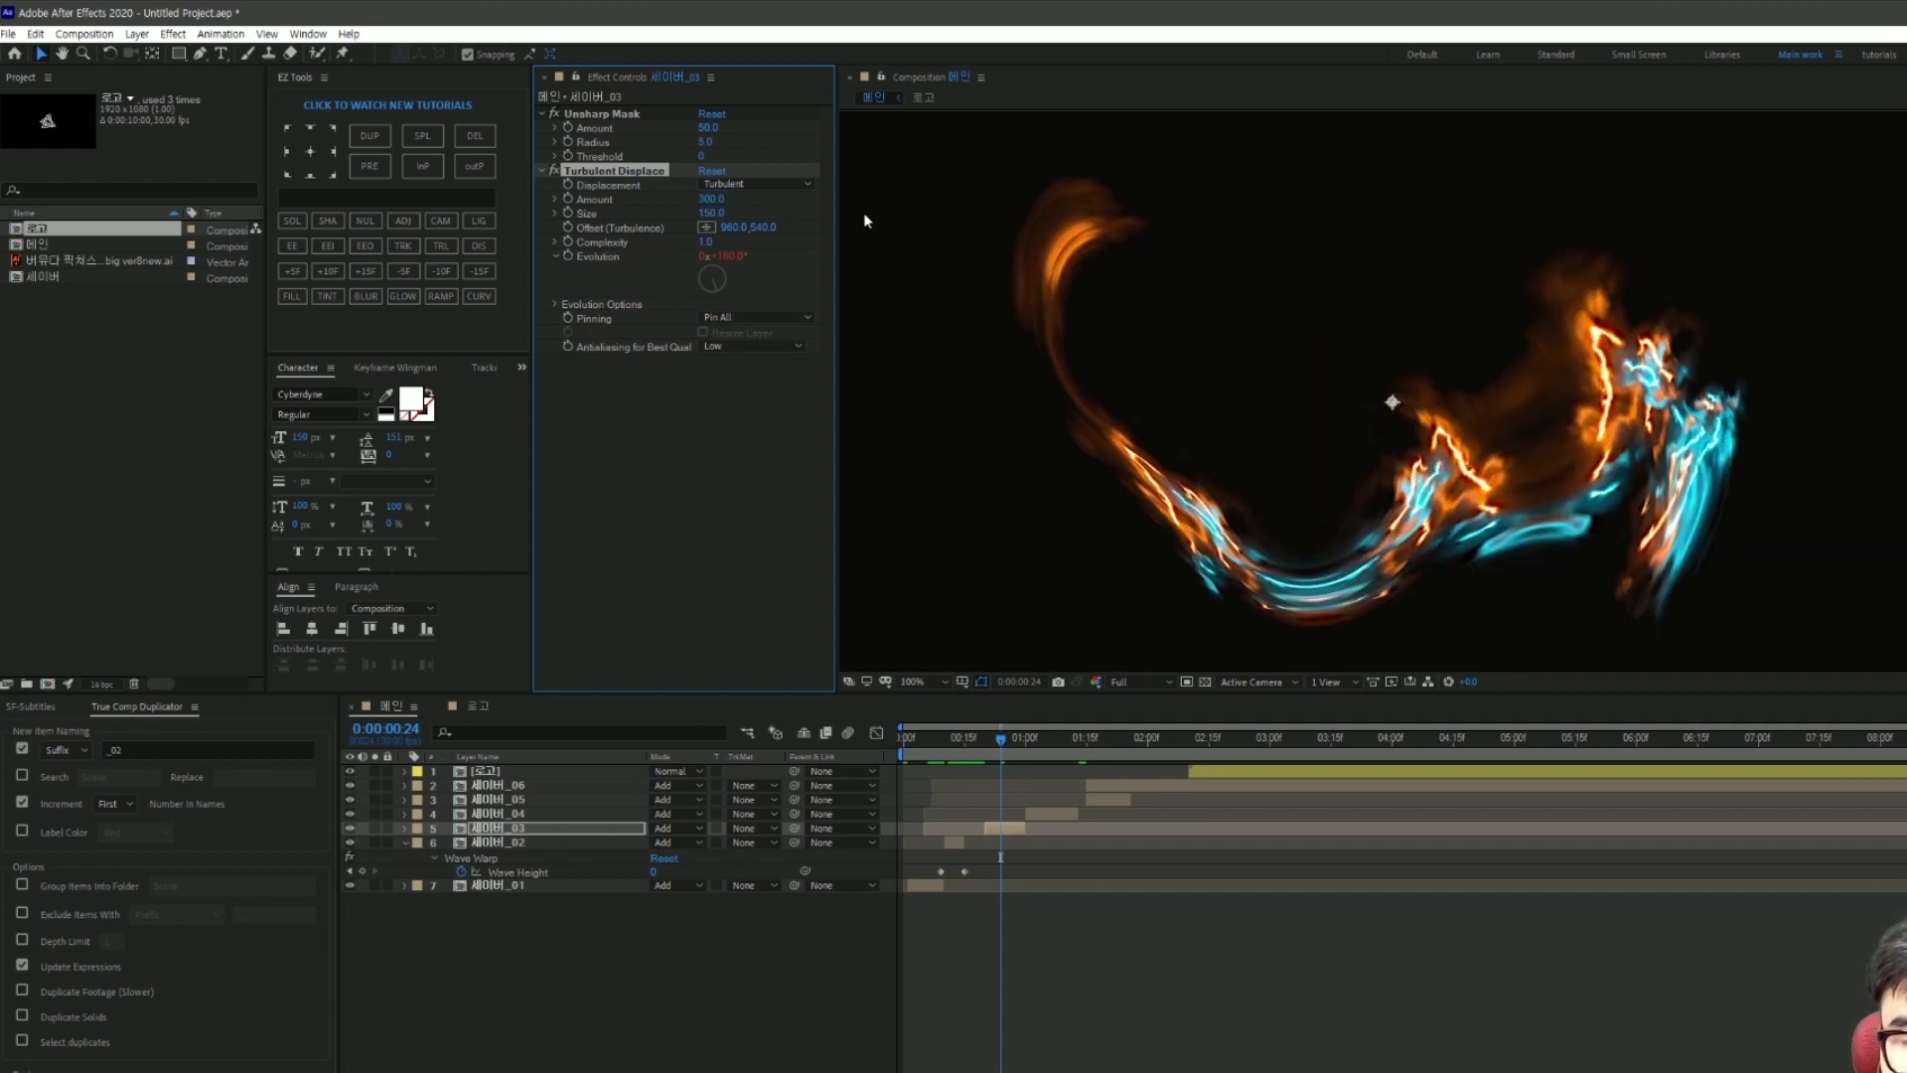
click(1171, 1001)
key(comma)
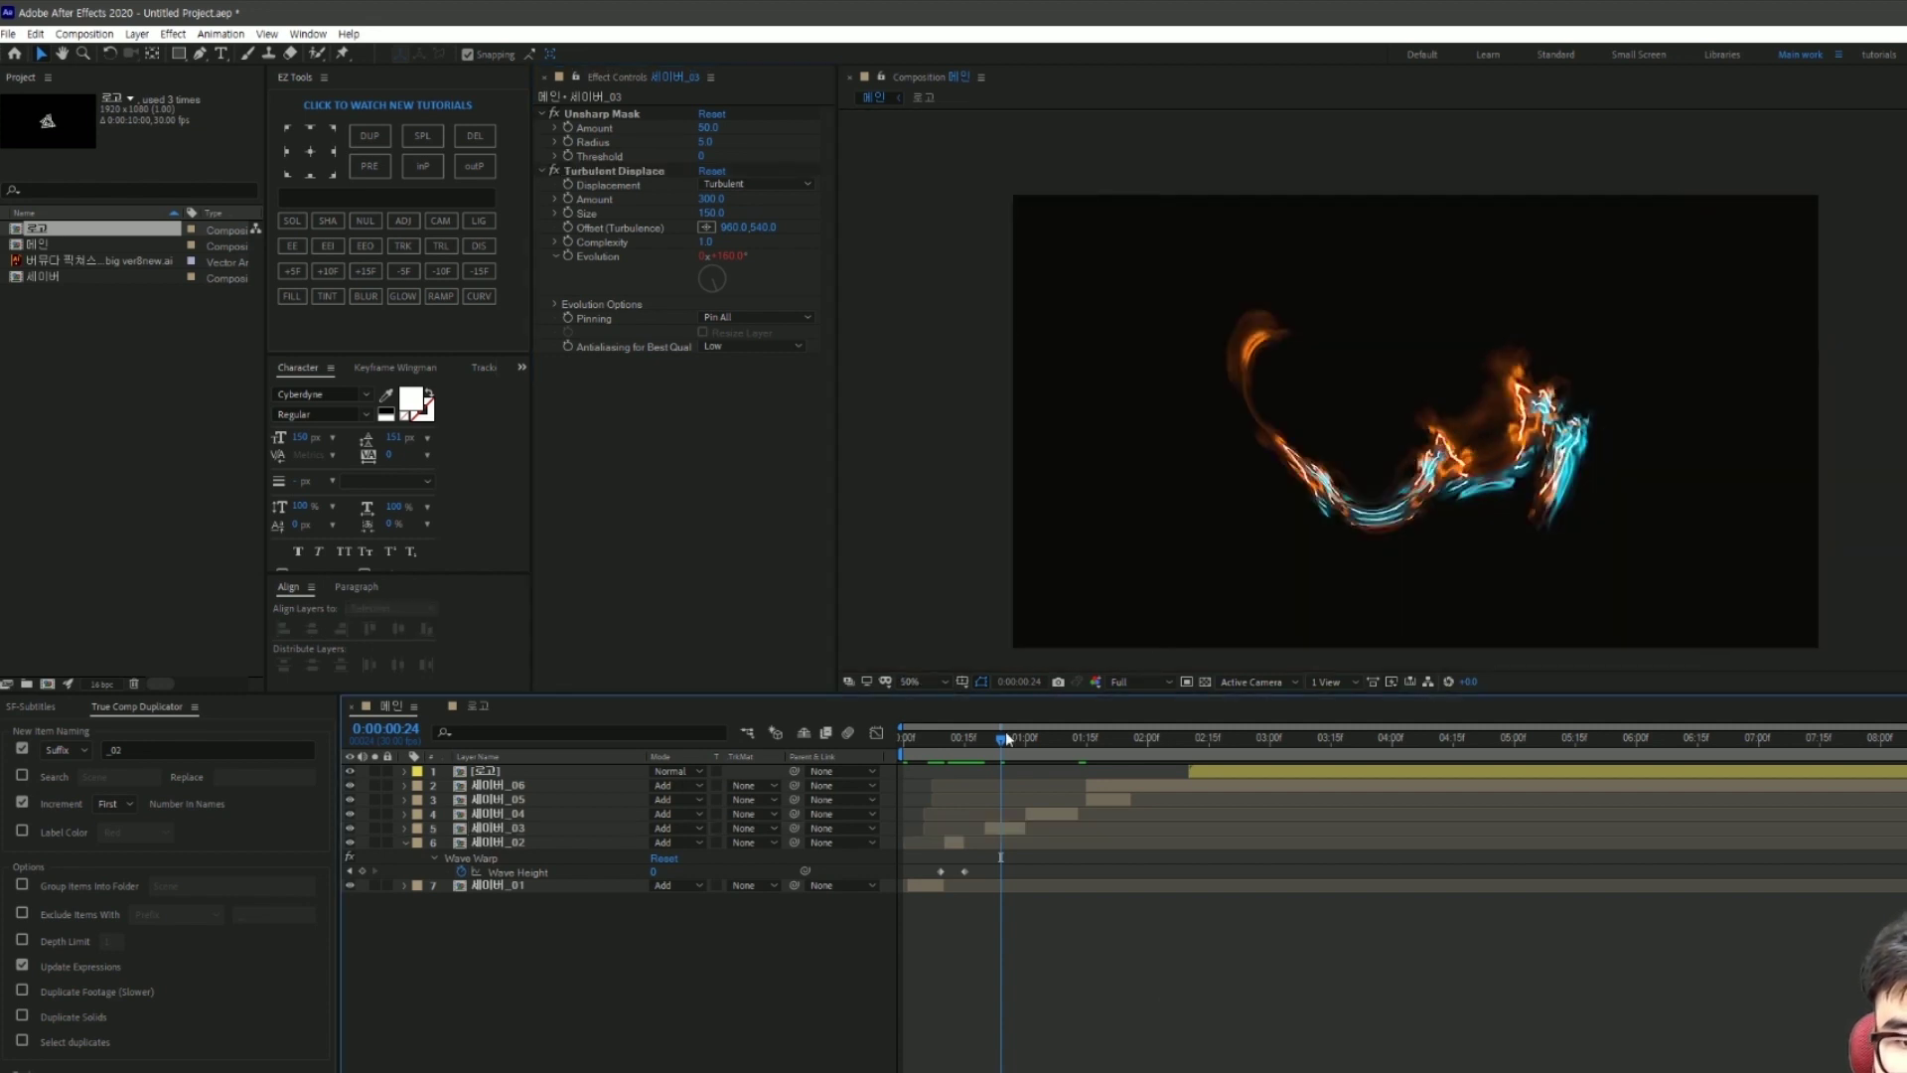
Step: Preview the fire, jump to 0:00:01:08 and select the 세이버_04 layer
drag(1005, 737, 1023, 771)
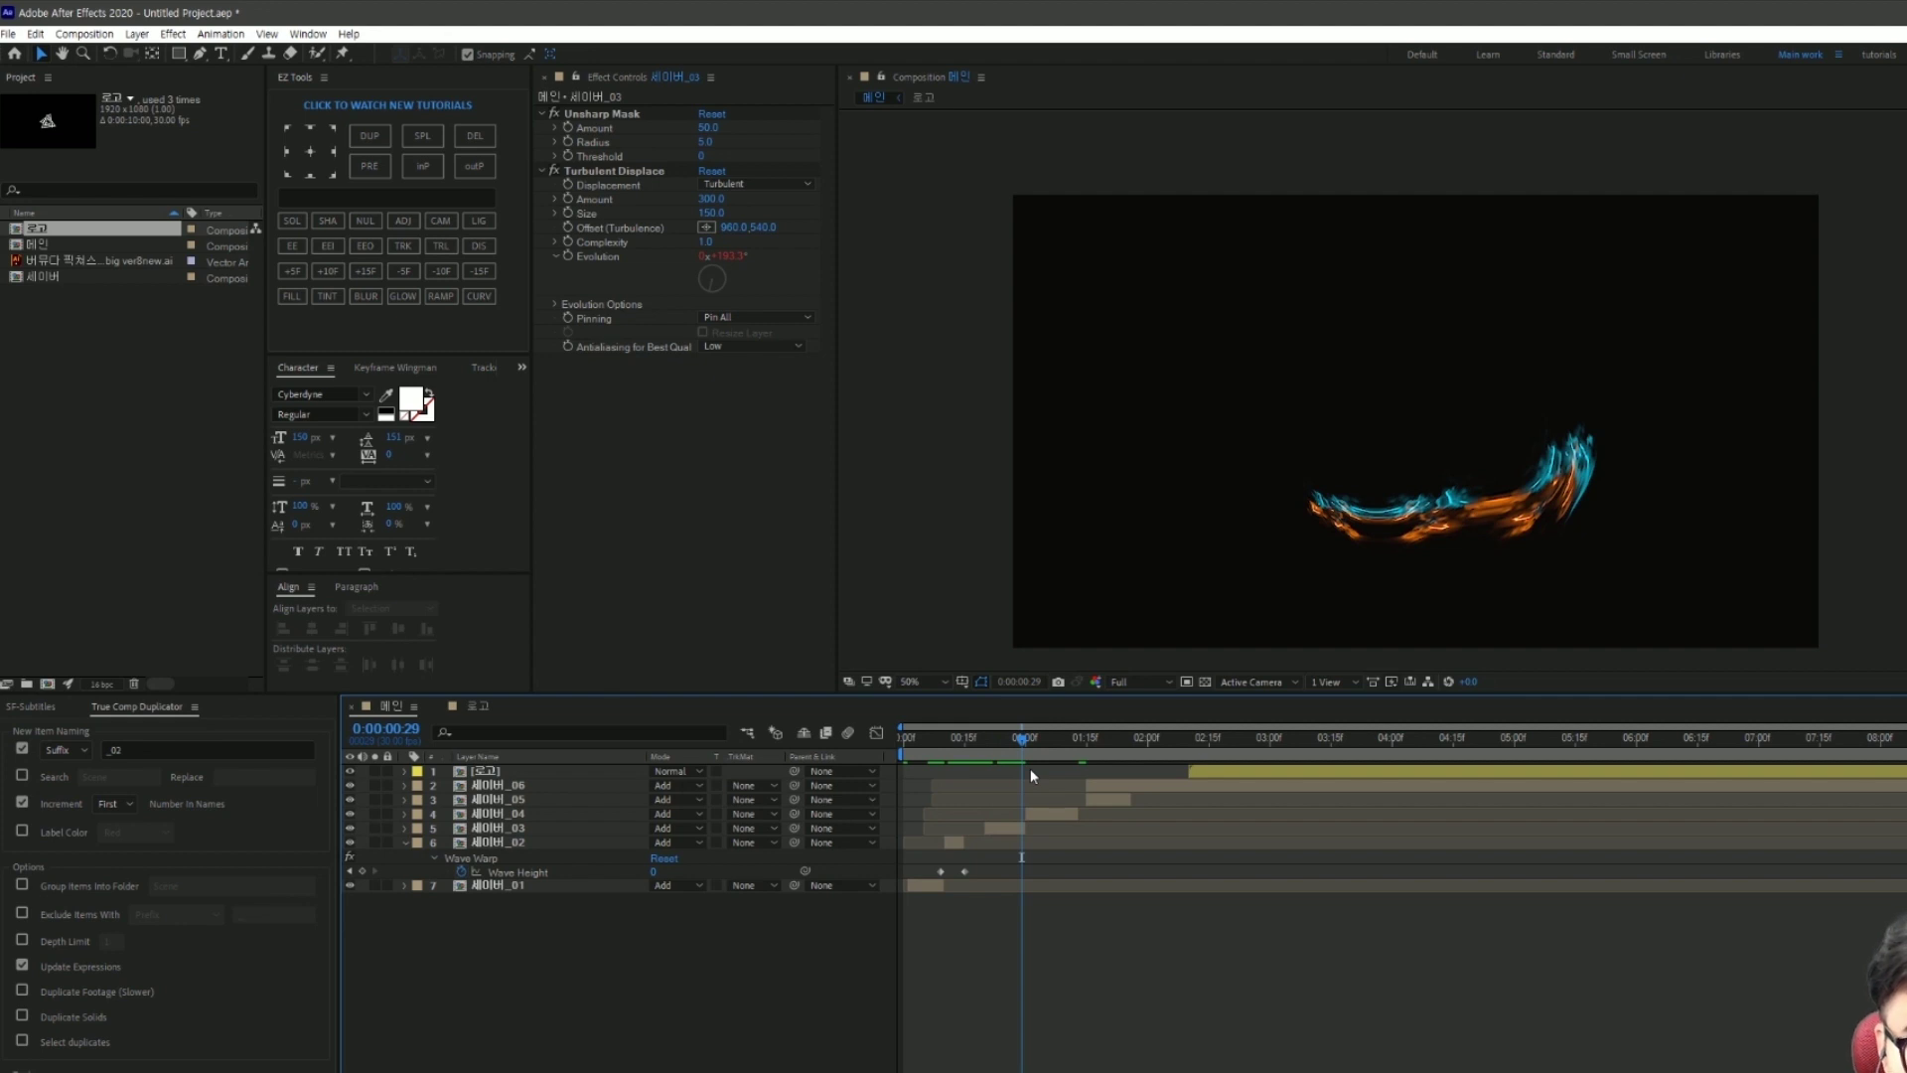
click(1057, 741)
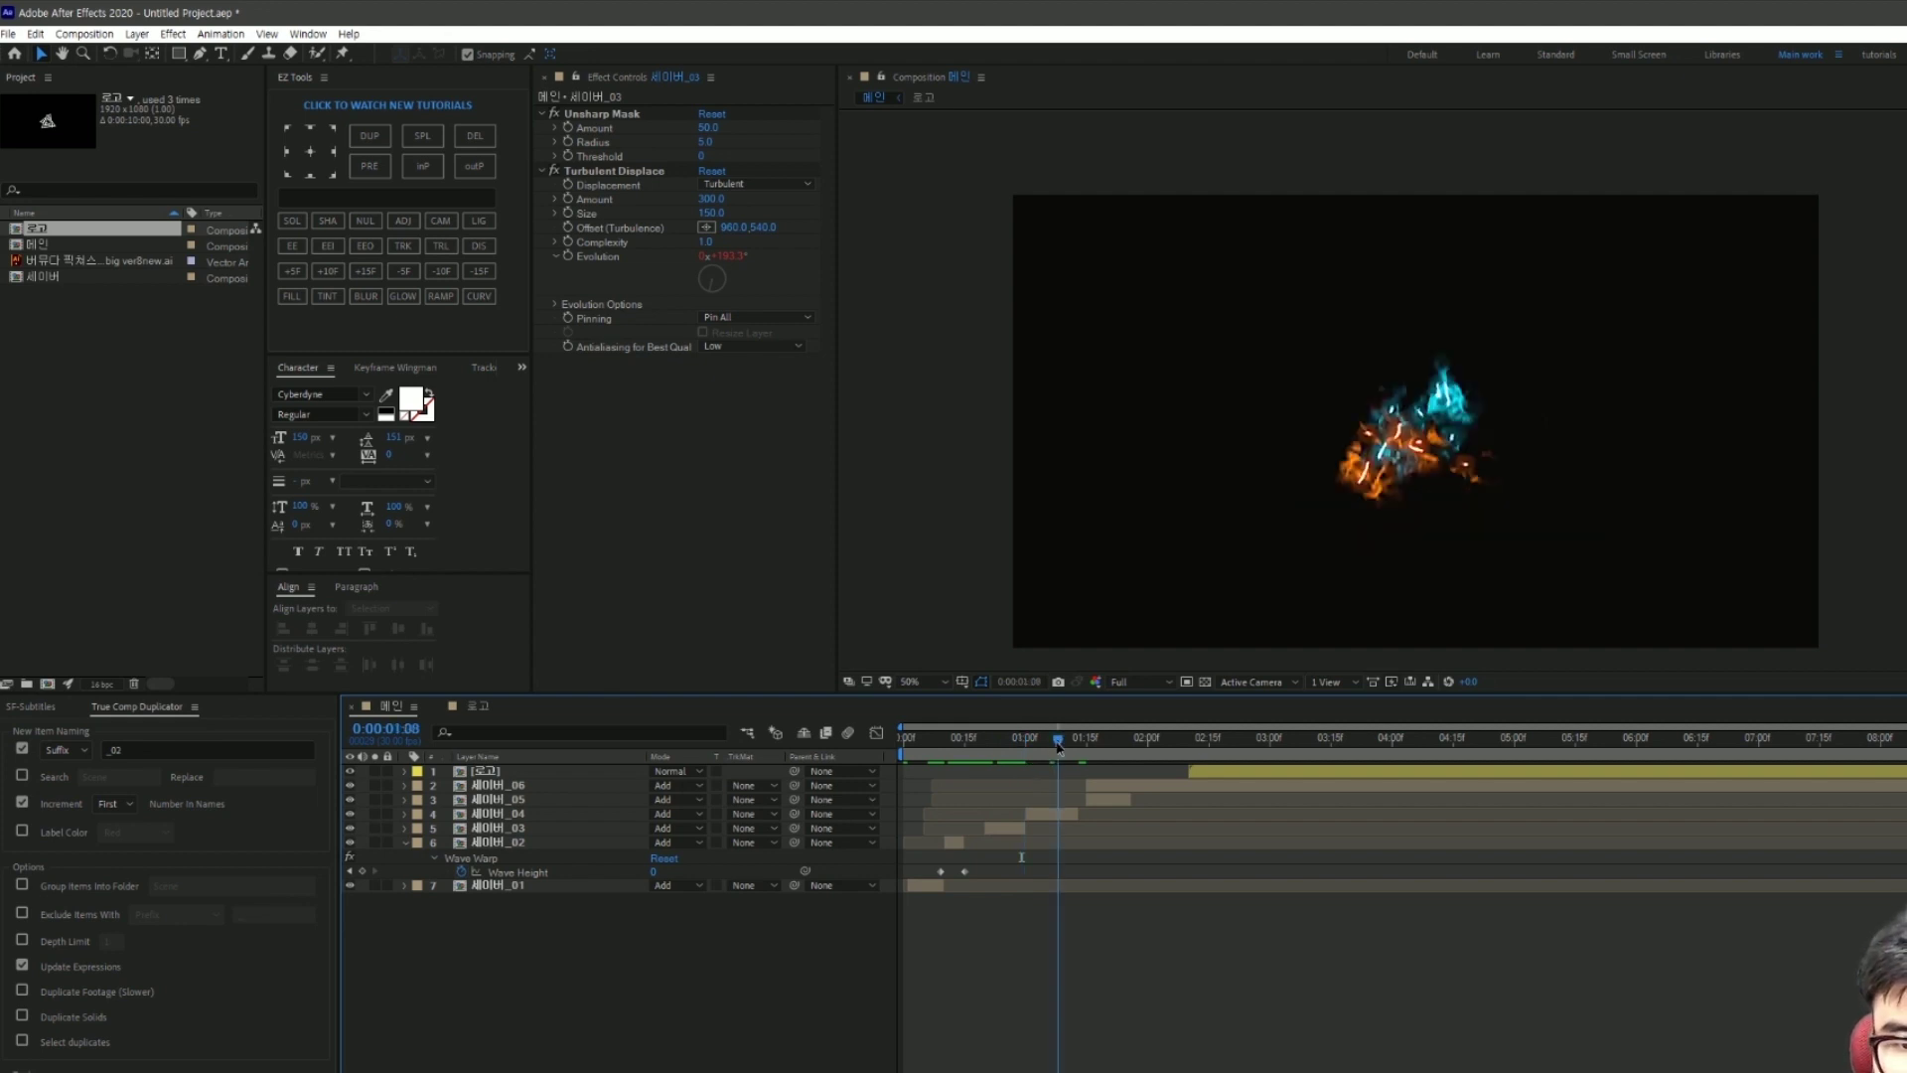
click(514, 817)
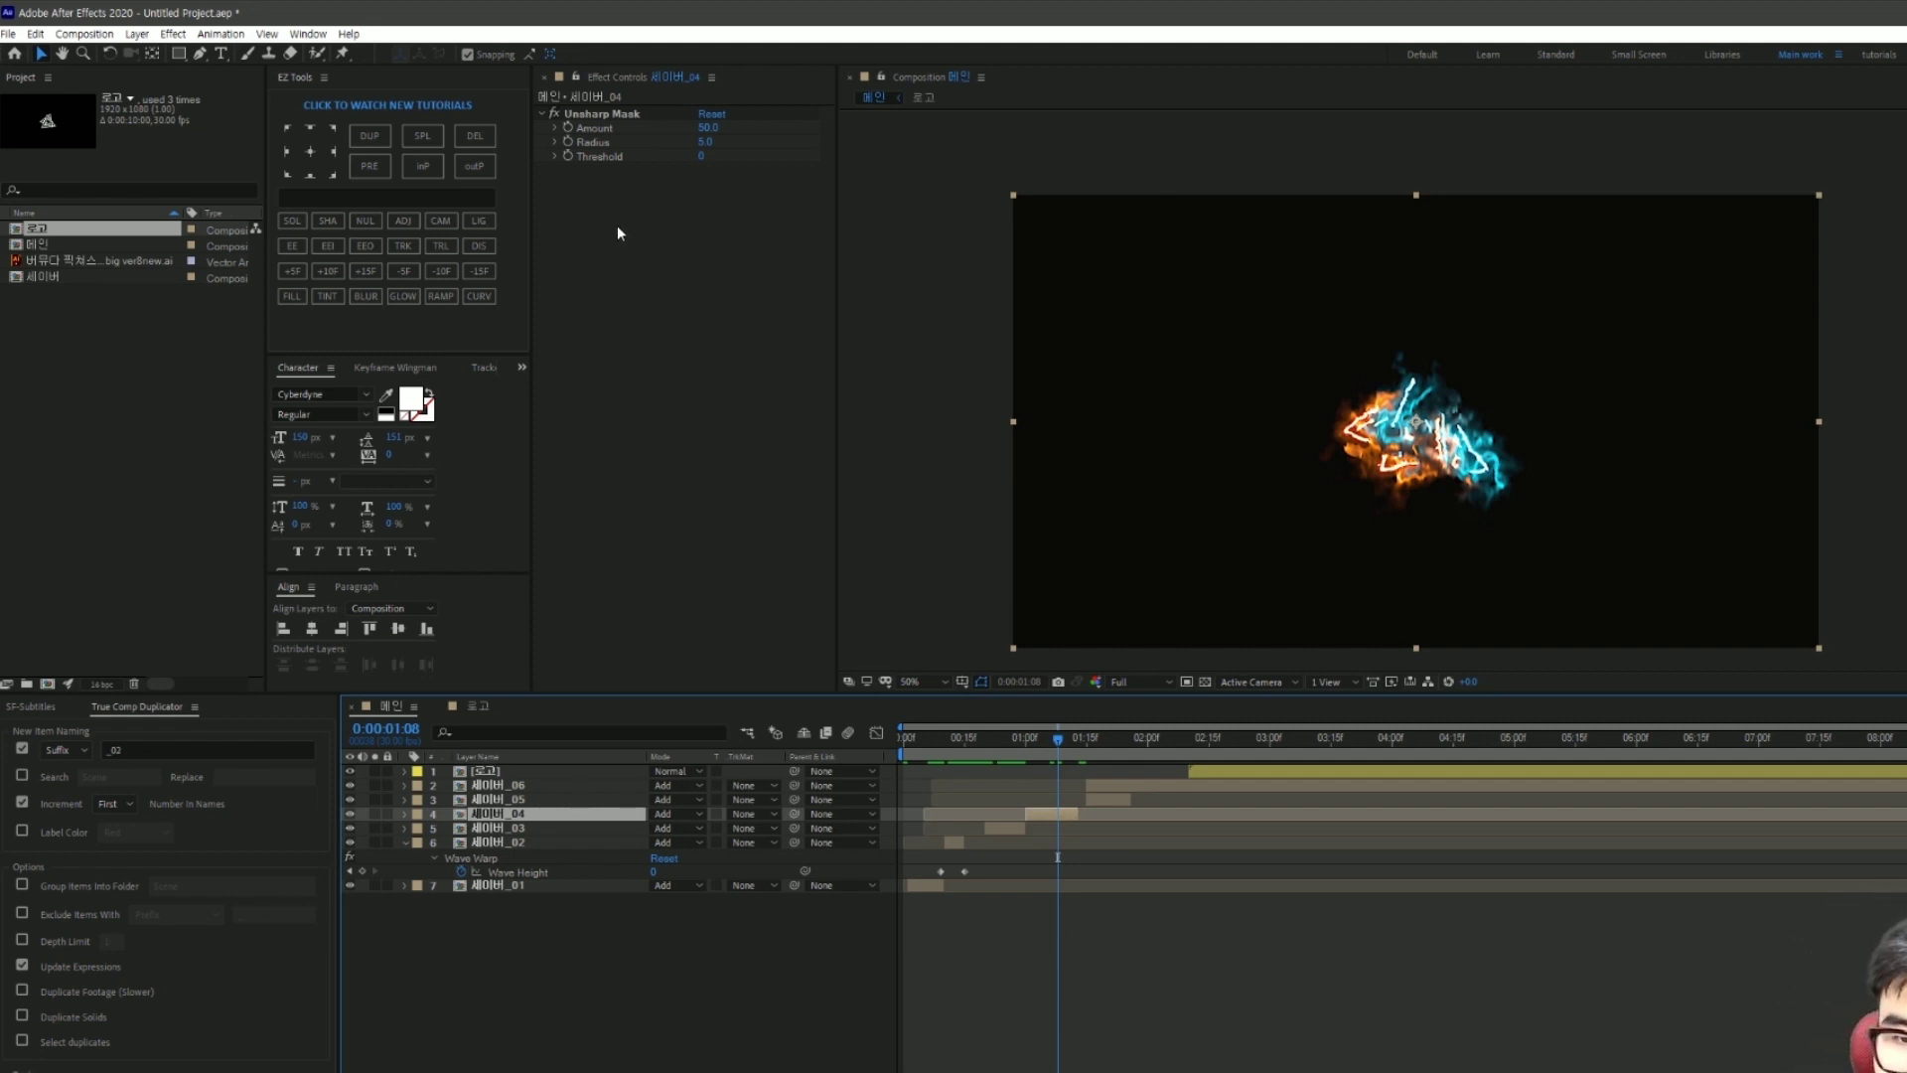
Step: Paste Turbulent Displace onto 세이버_04 and set Amount 150 and Size 150
key(ctrl+v)
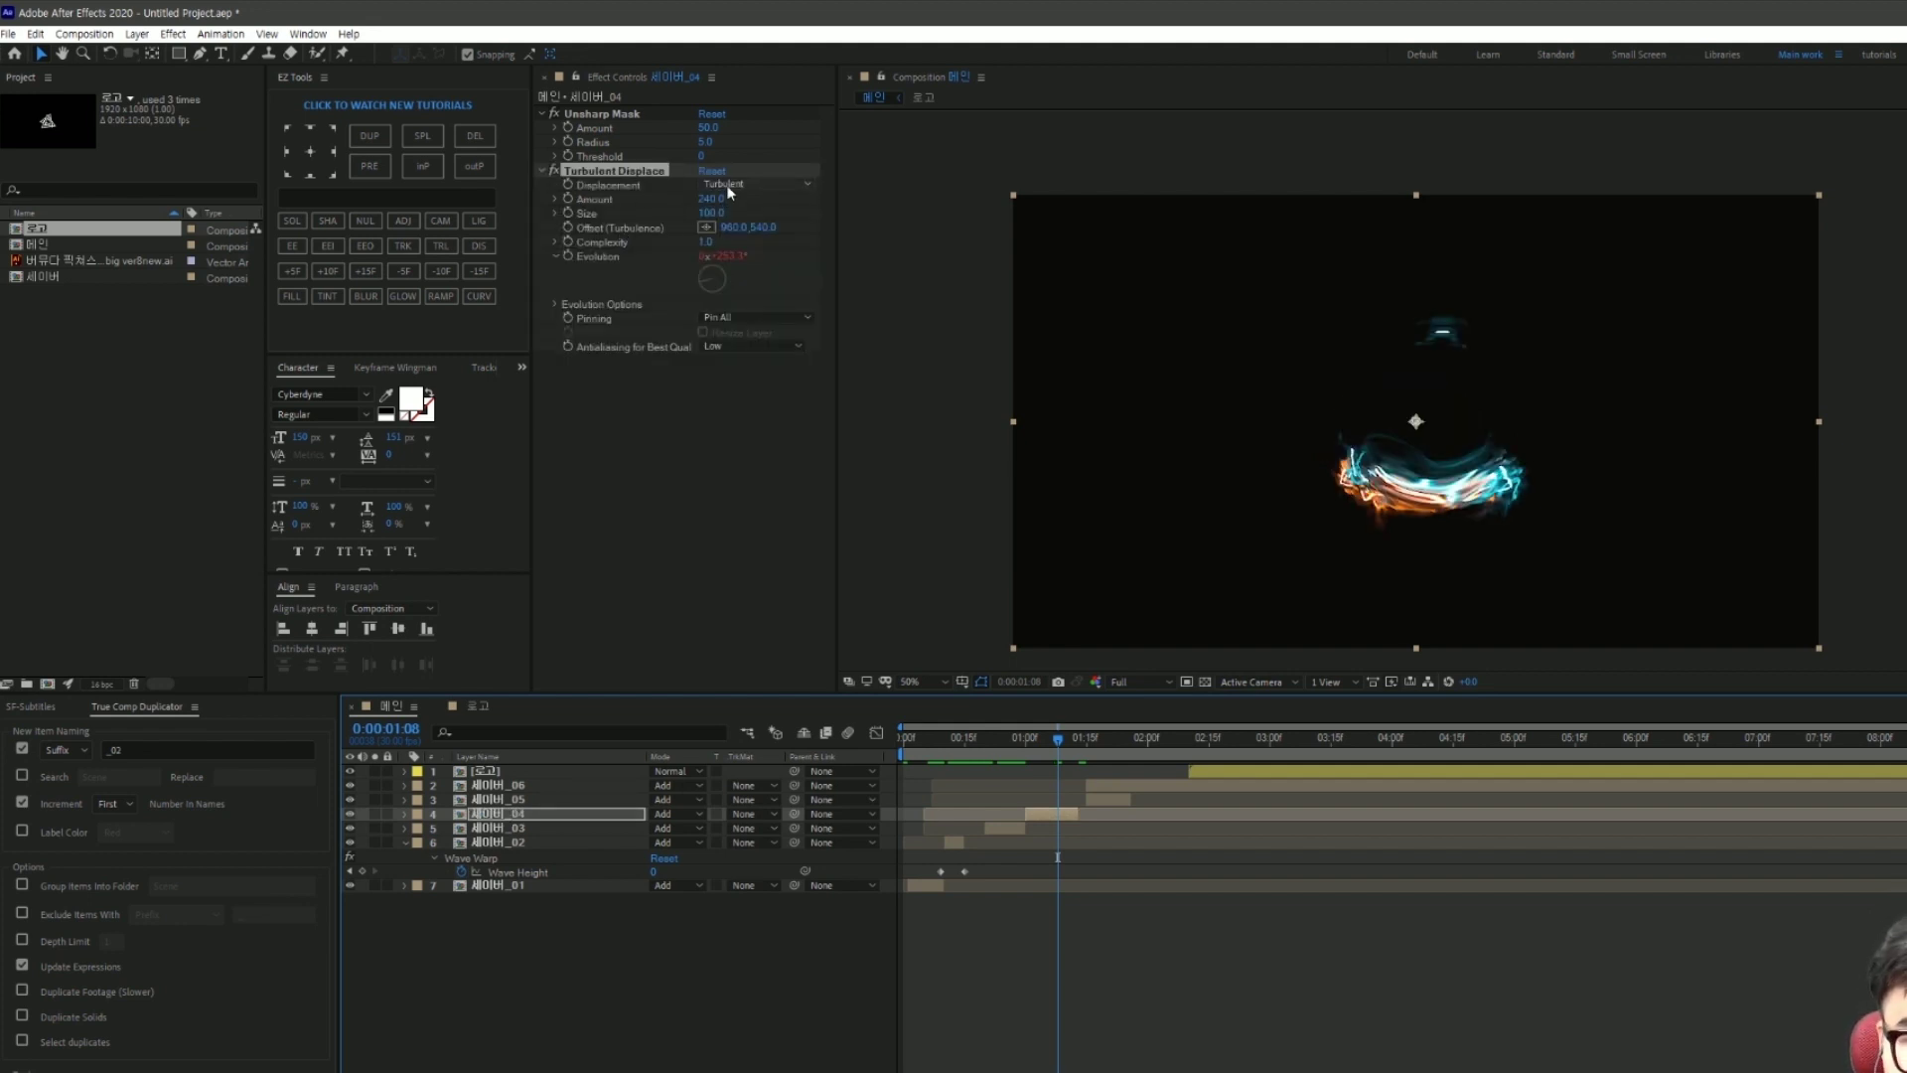
click(730, 185)
click(728, 197)
click(711, 199)
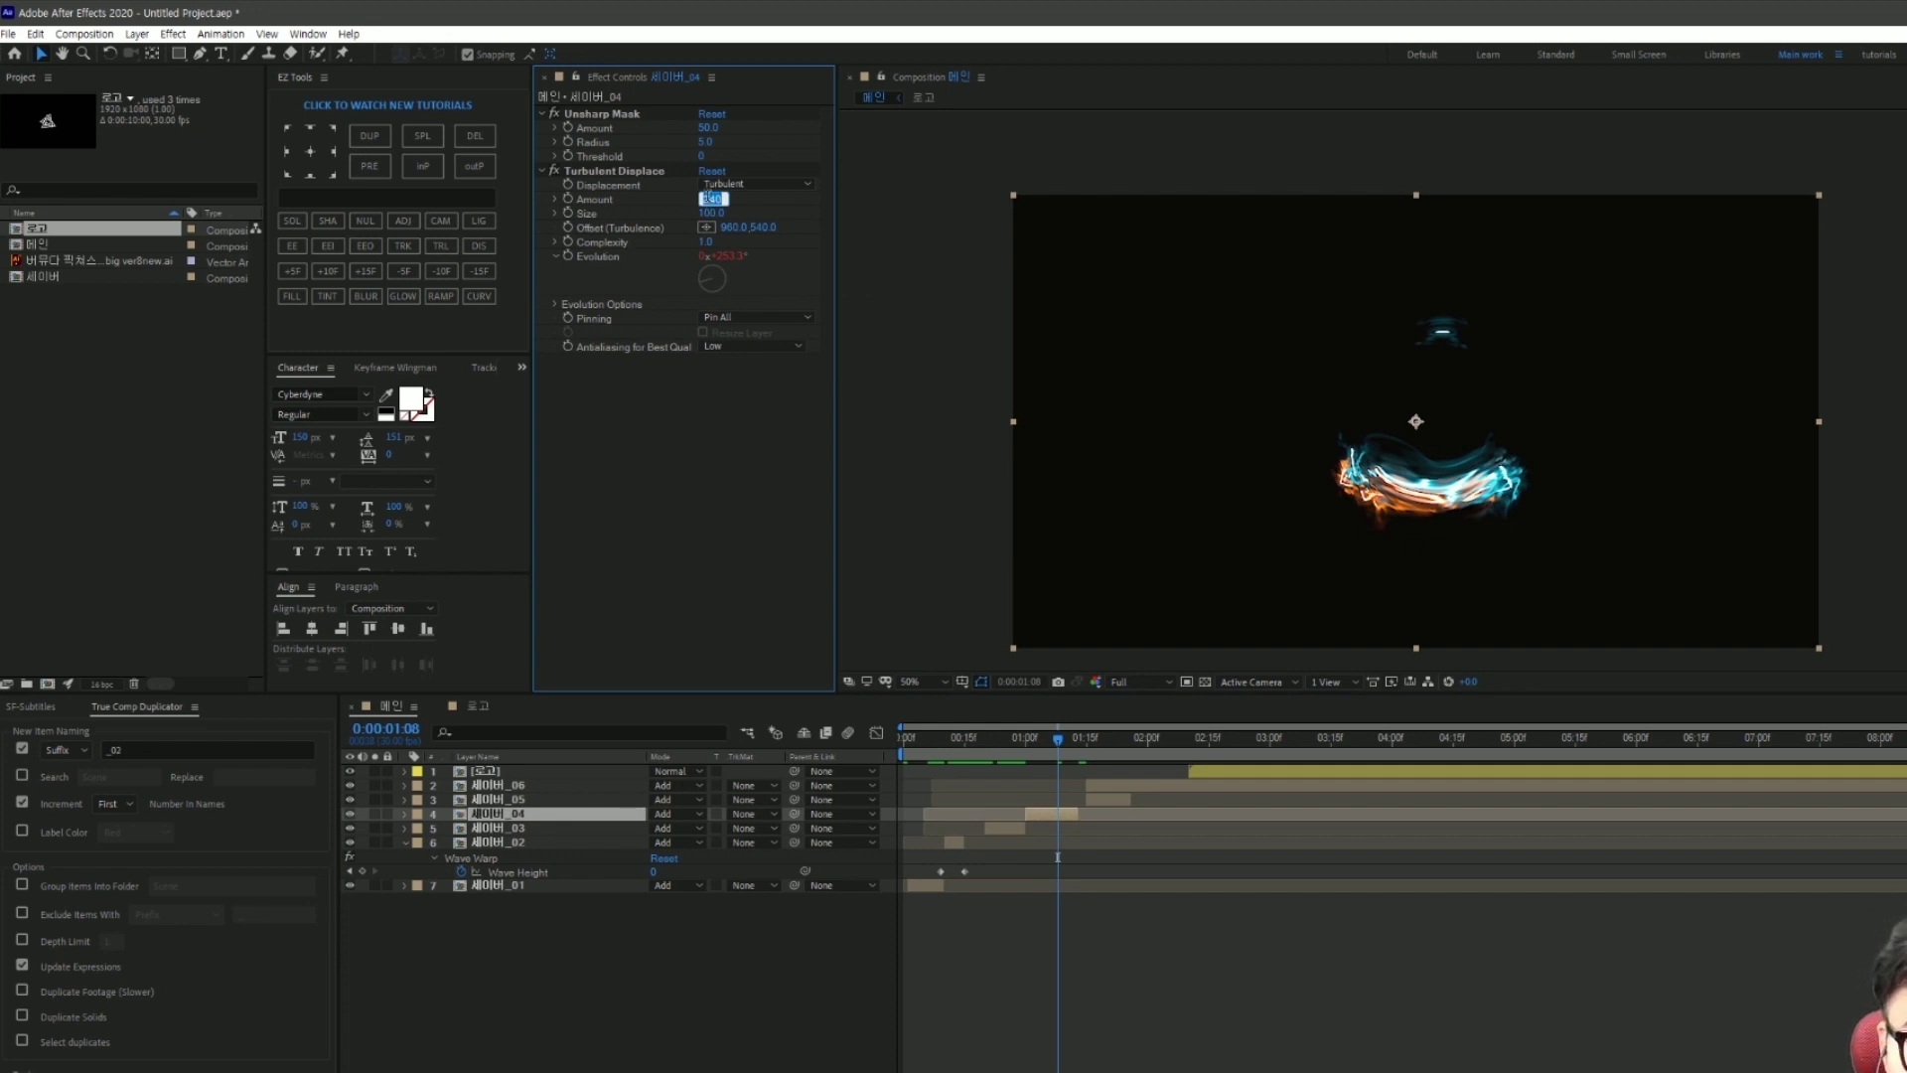
text(100)
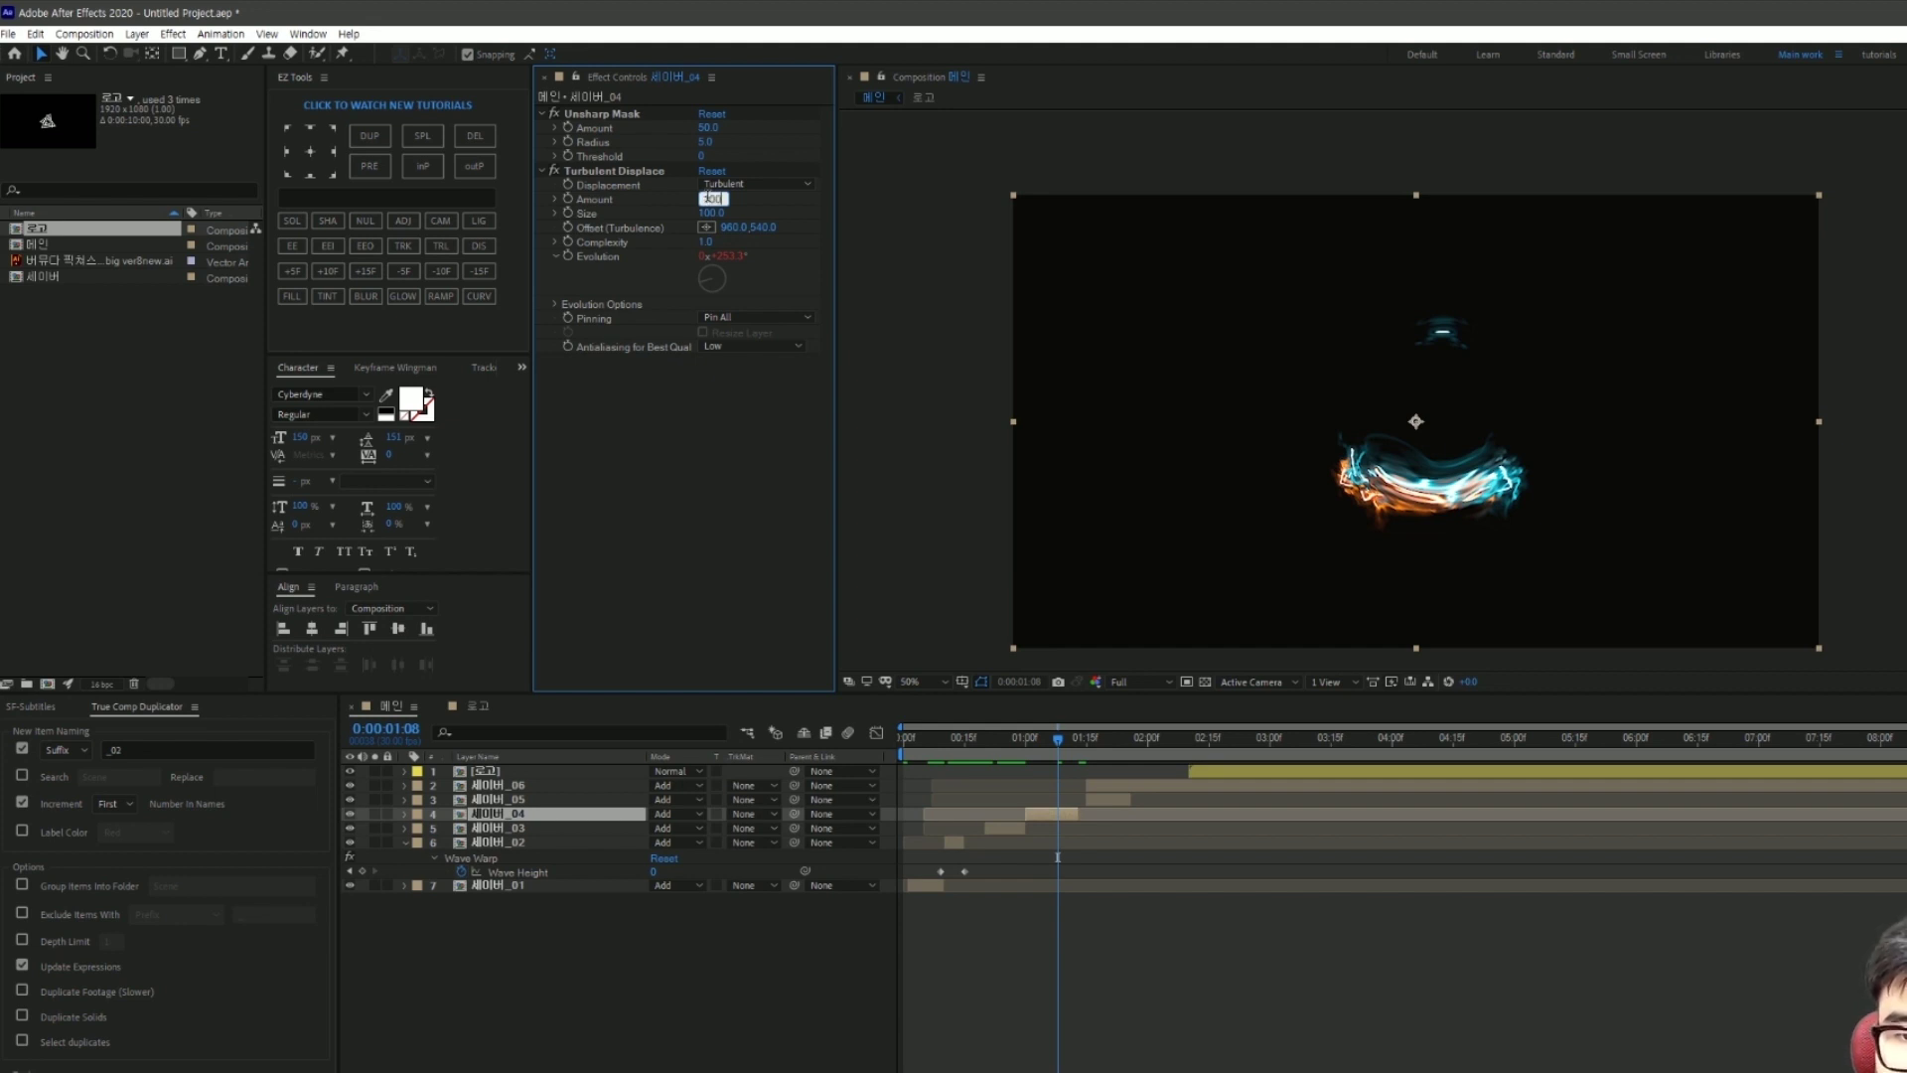
text(50)
key(Return)
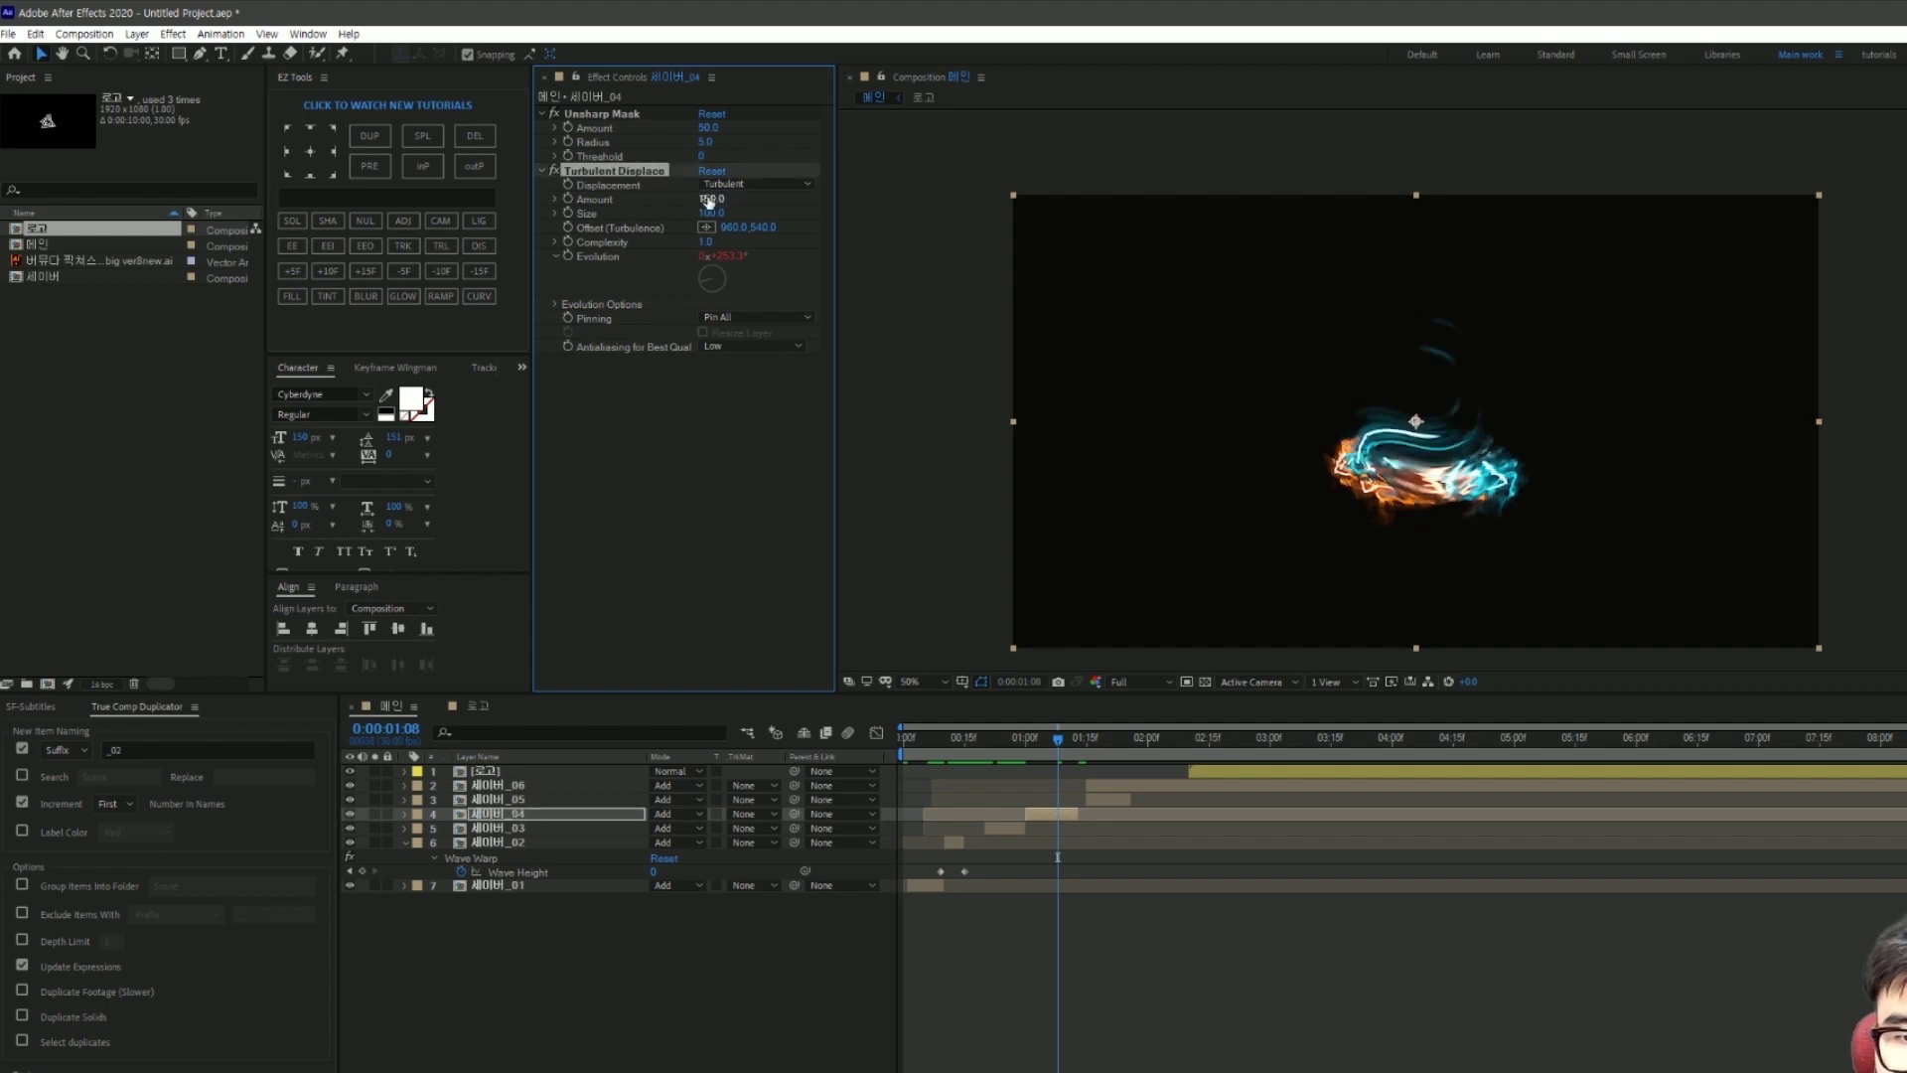
drag(721, 218, 781, 230)
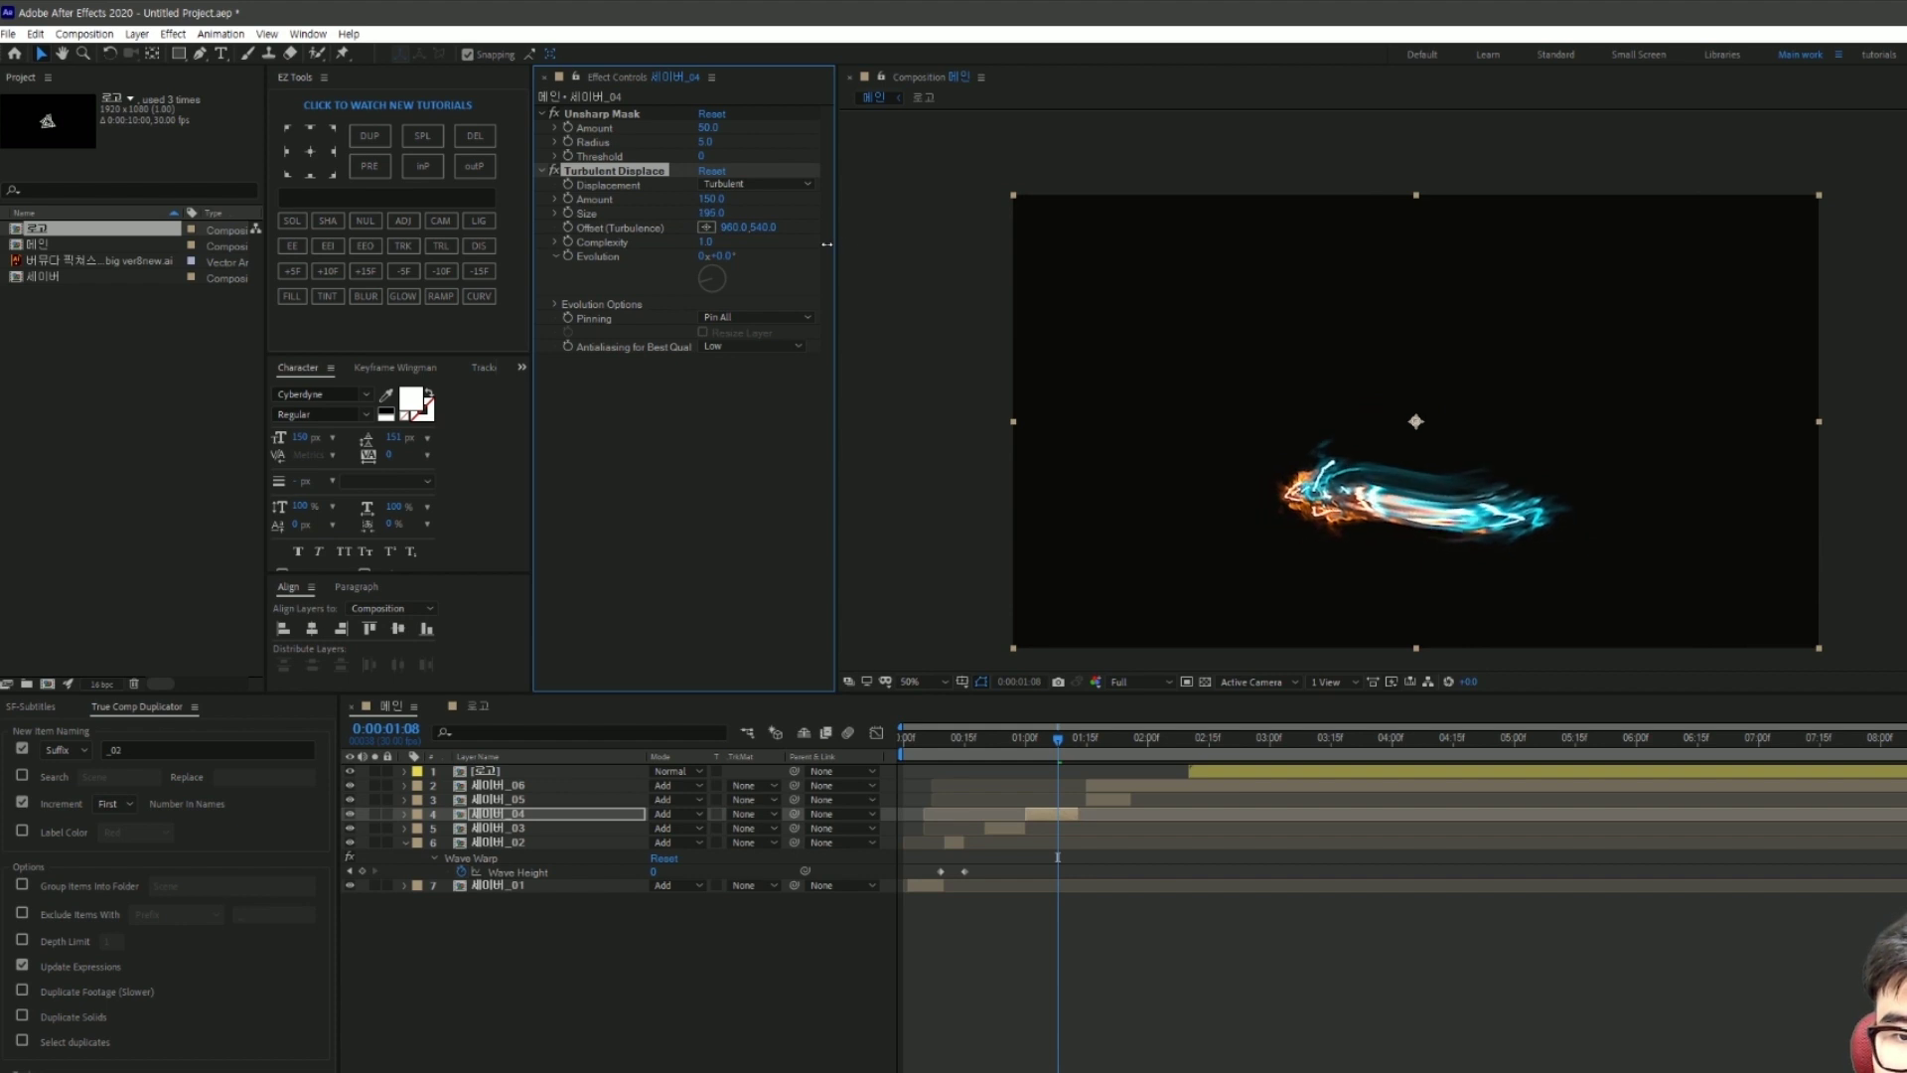
click(711, 213)
text(150)
key(Return)
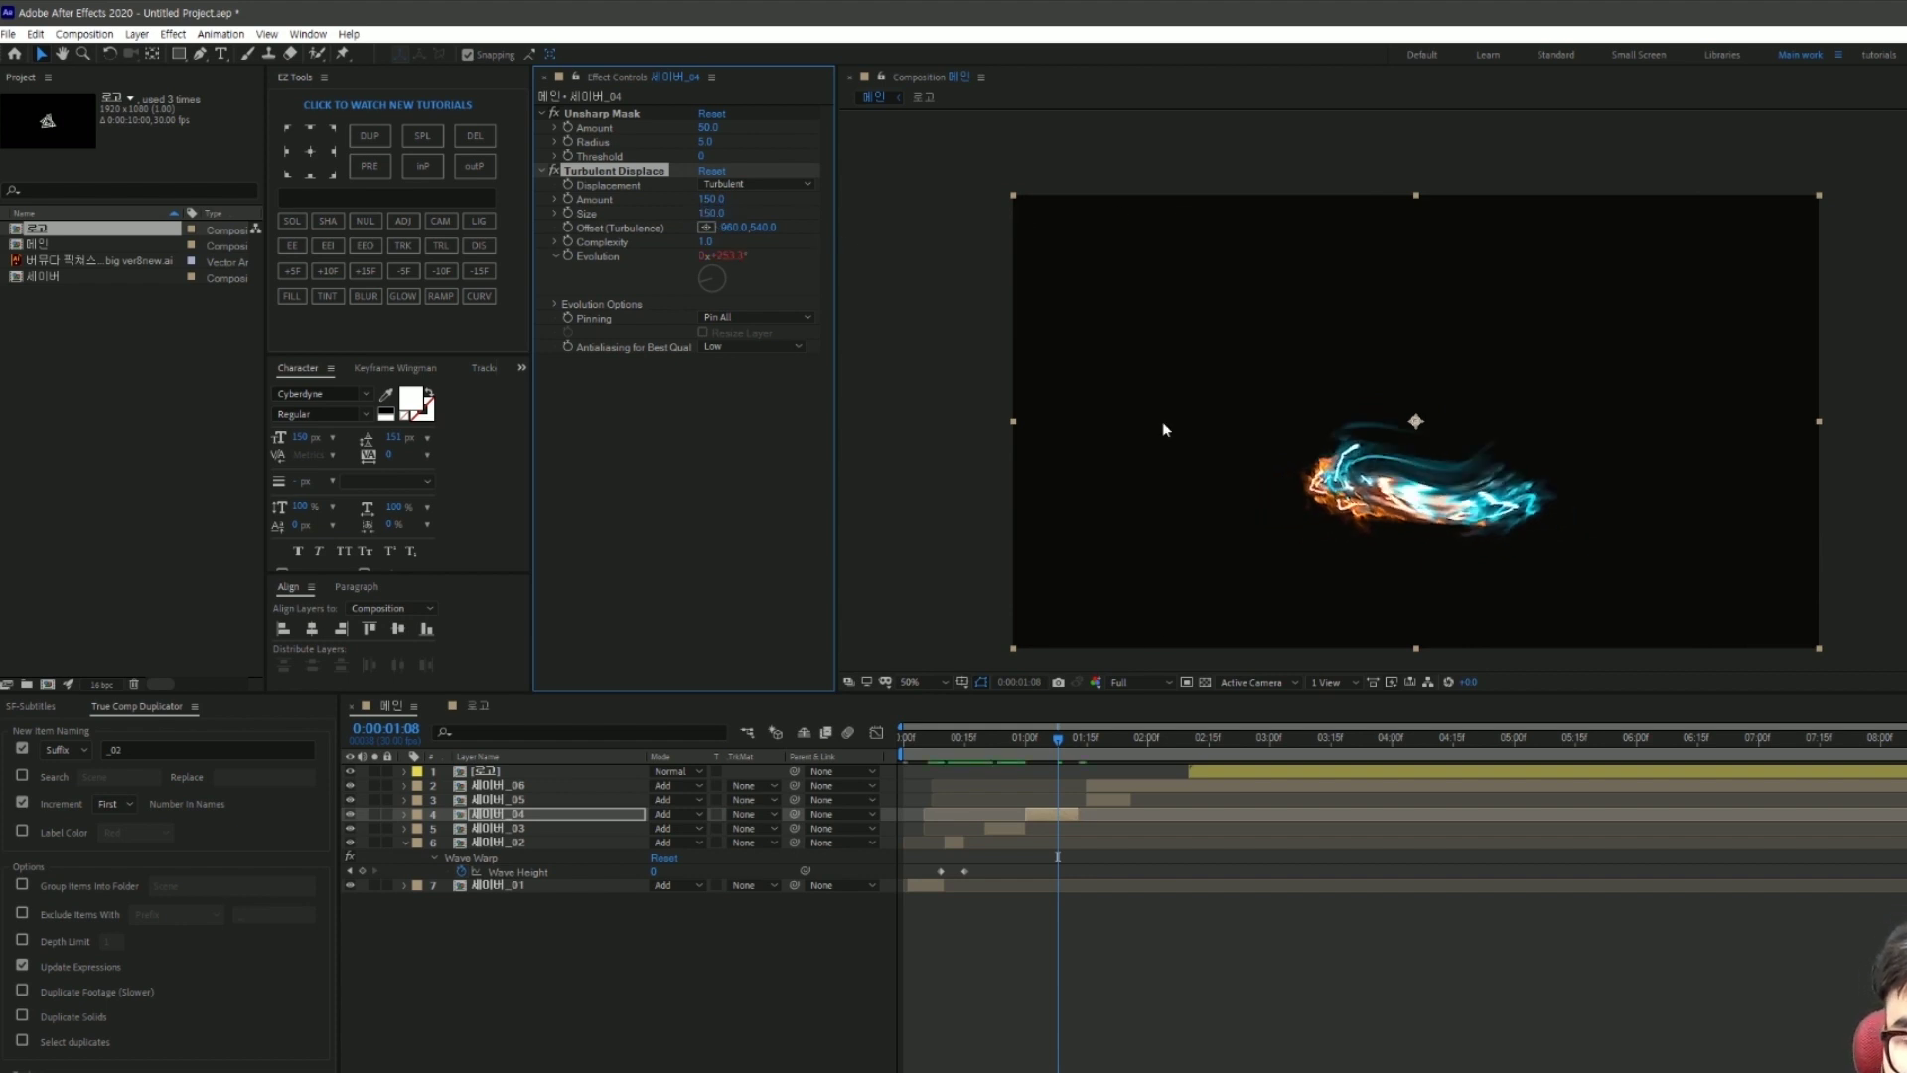
Step: Play back the distortion, return to frame 1:07 and reselect 세이버_04
mouse_move(1075, 752)
mouse_down()
mouse_move(989, 765)
mouse_move(1065, 768)
mouse_up()
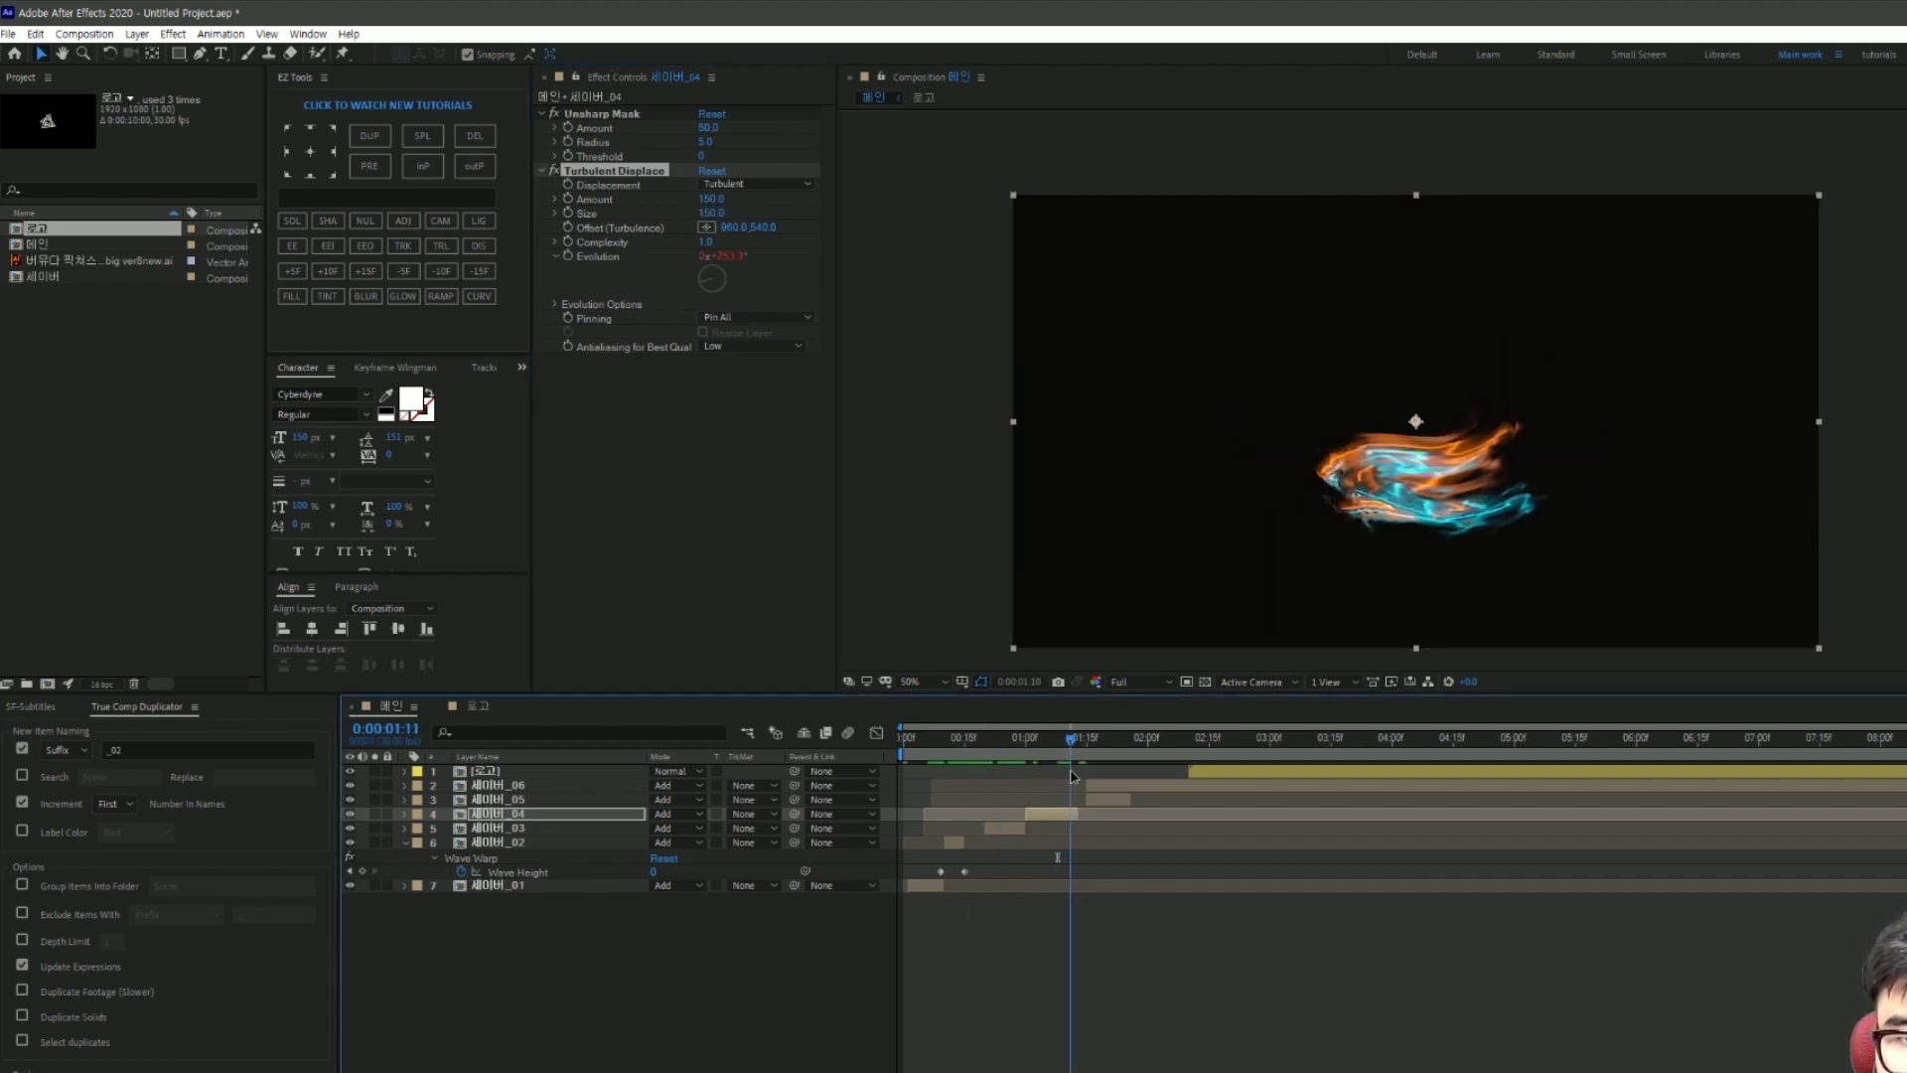
key(space)
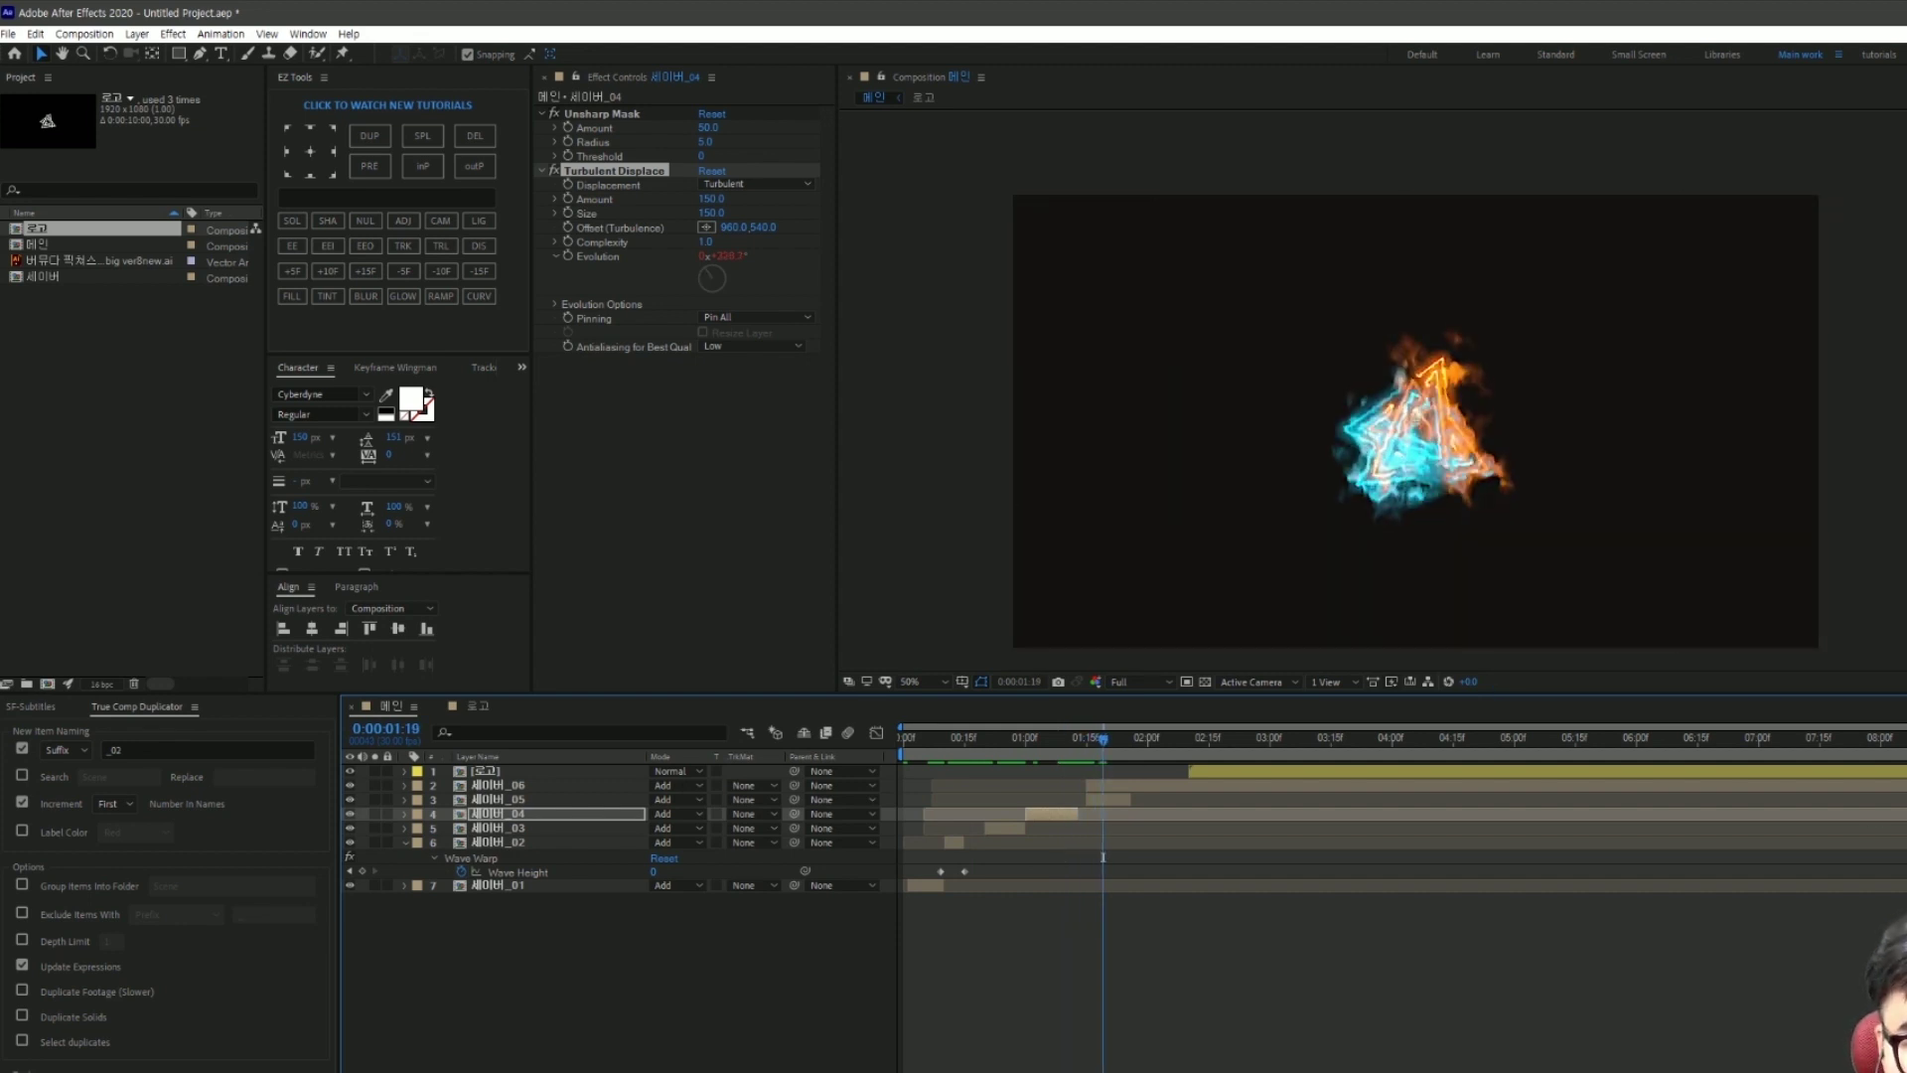
click(1047, 759)
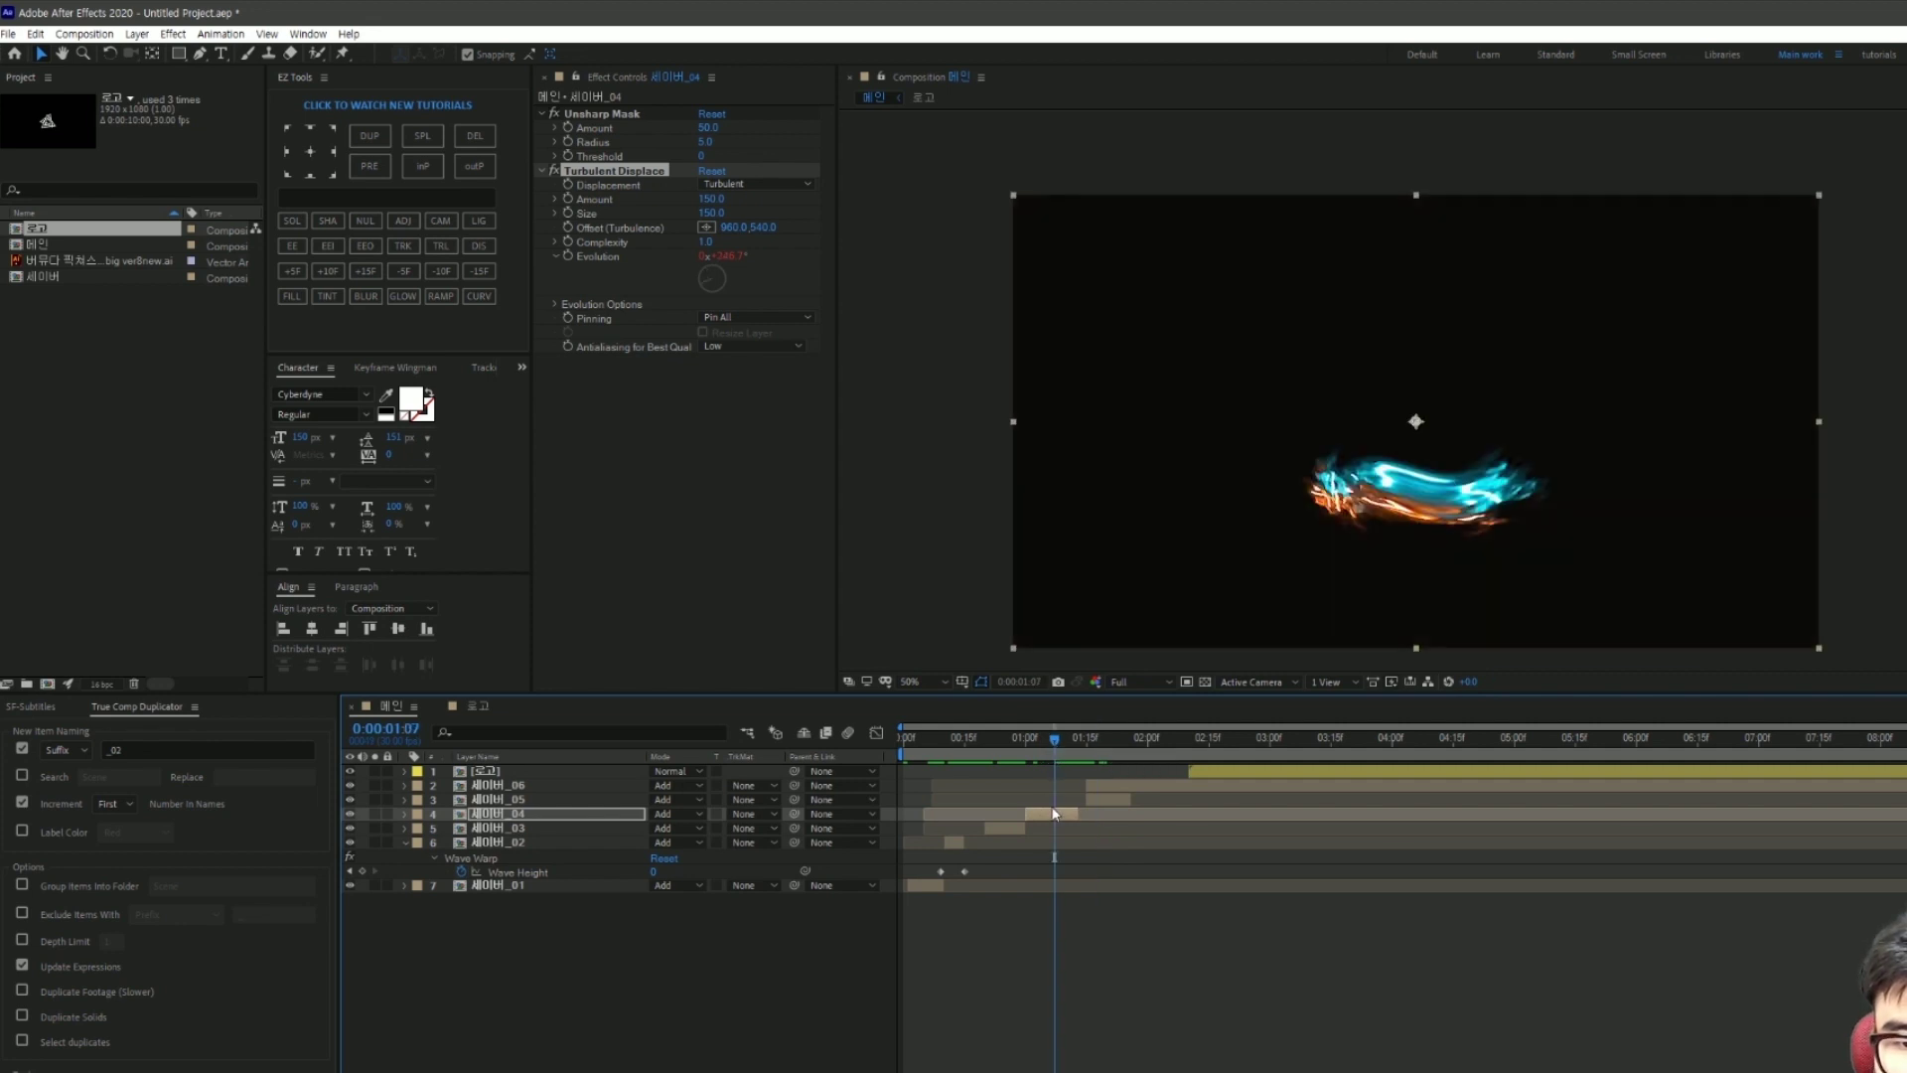
click(1053, 815)
Step: Duplicate 세이버_04 as 세이버_07 and move its start to around frame 0:29
key(ctrl+d)
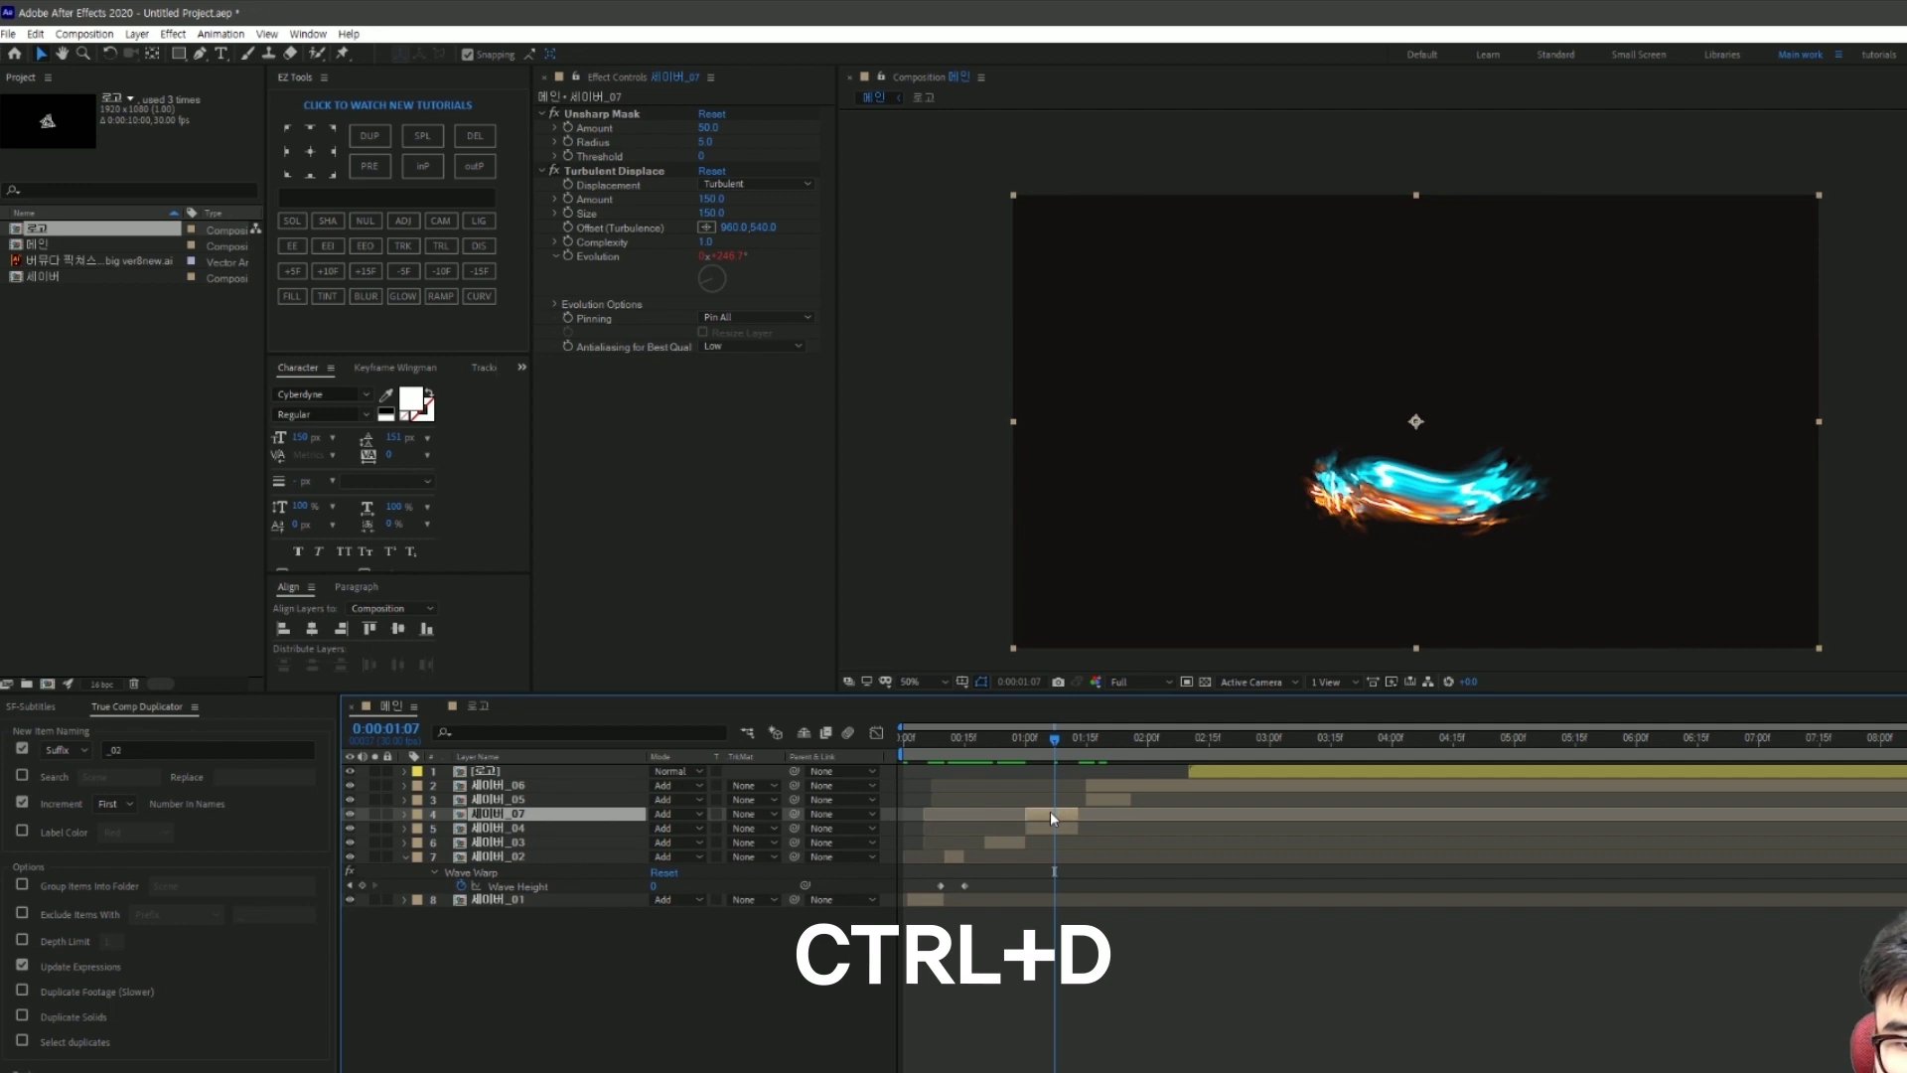
drag(1038, 752, 1013, 747)
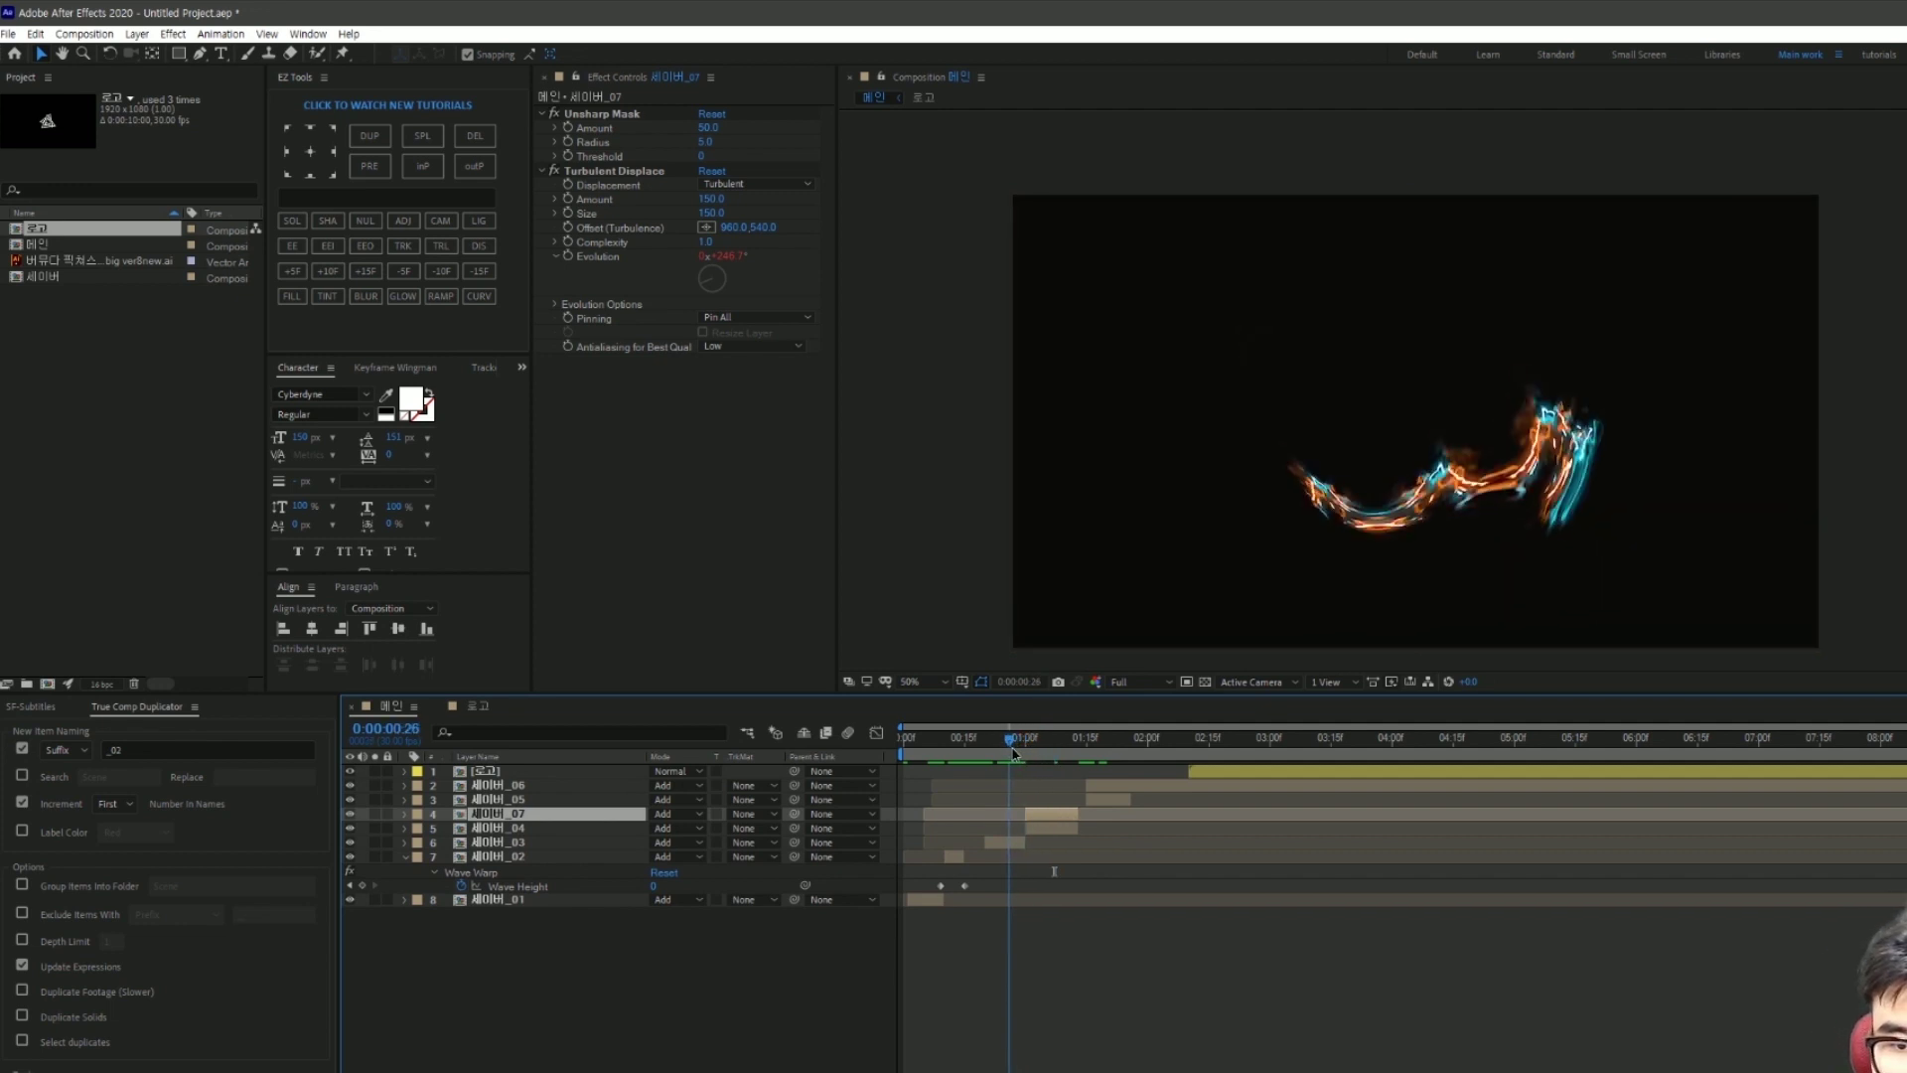
scroll(1022, 816, up, 2)
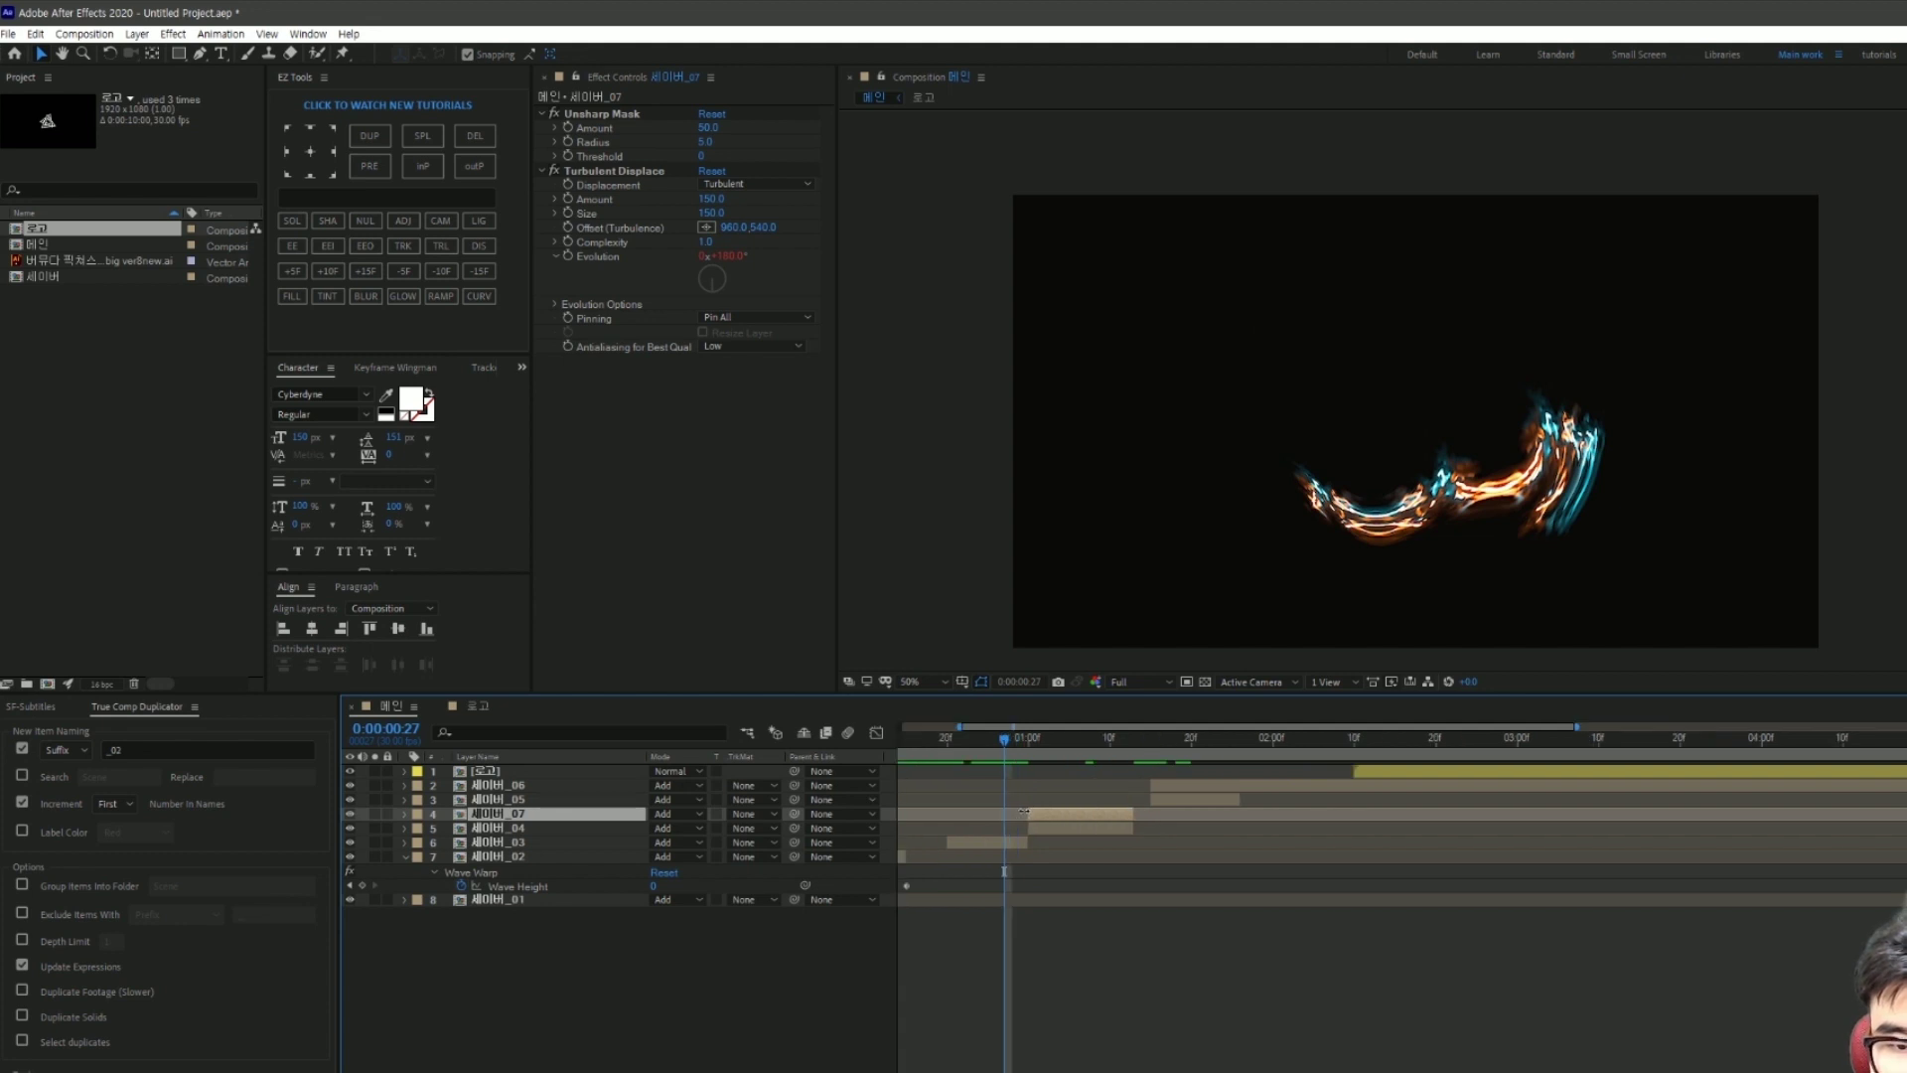
drag(1025, 812, 1003, 817)
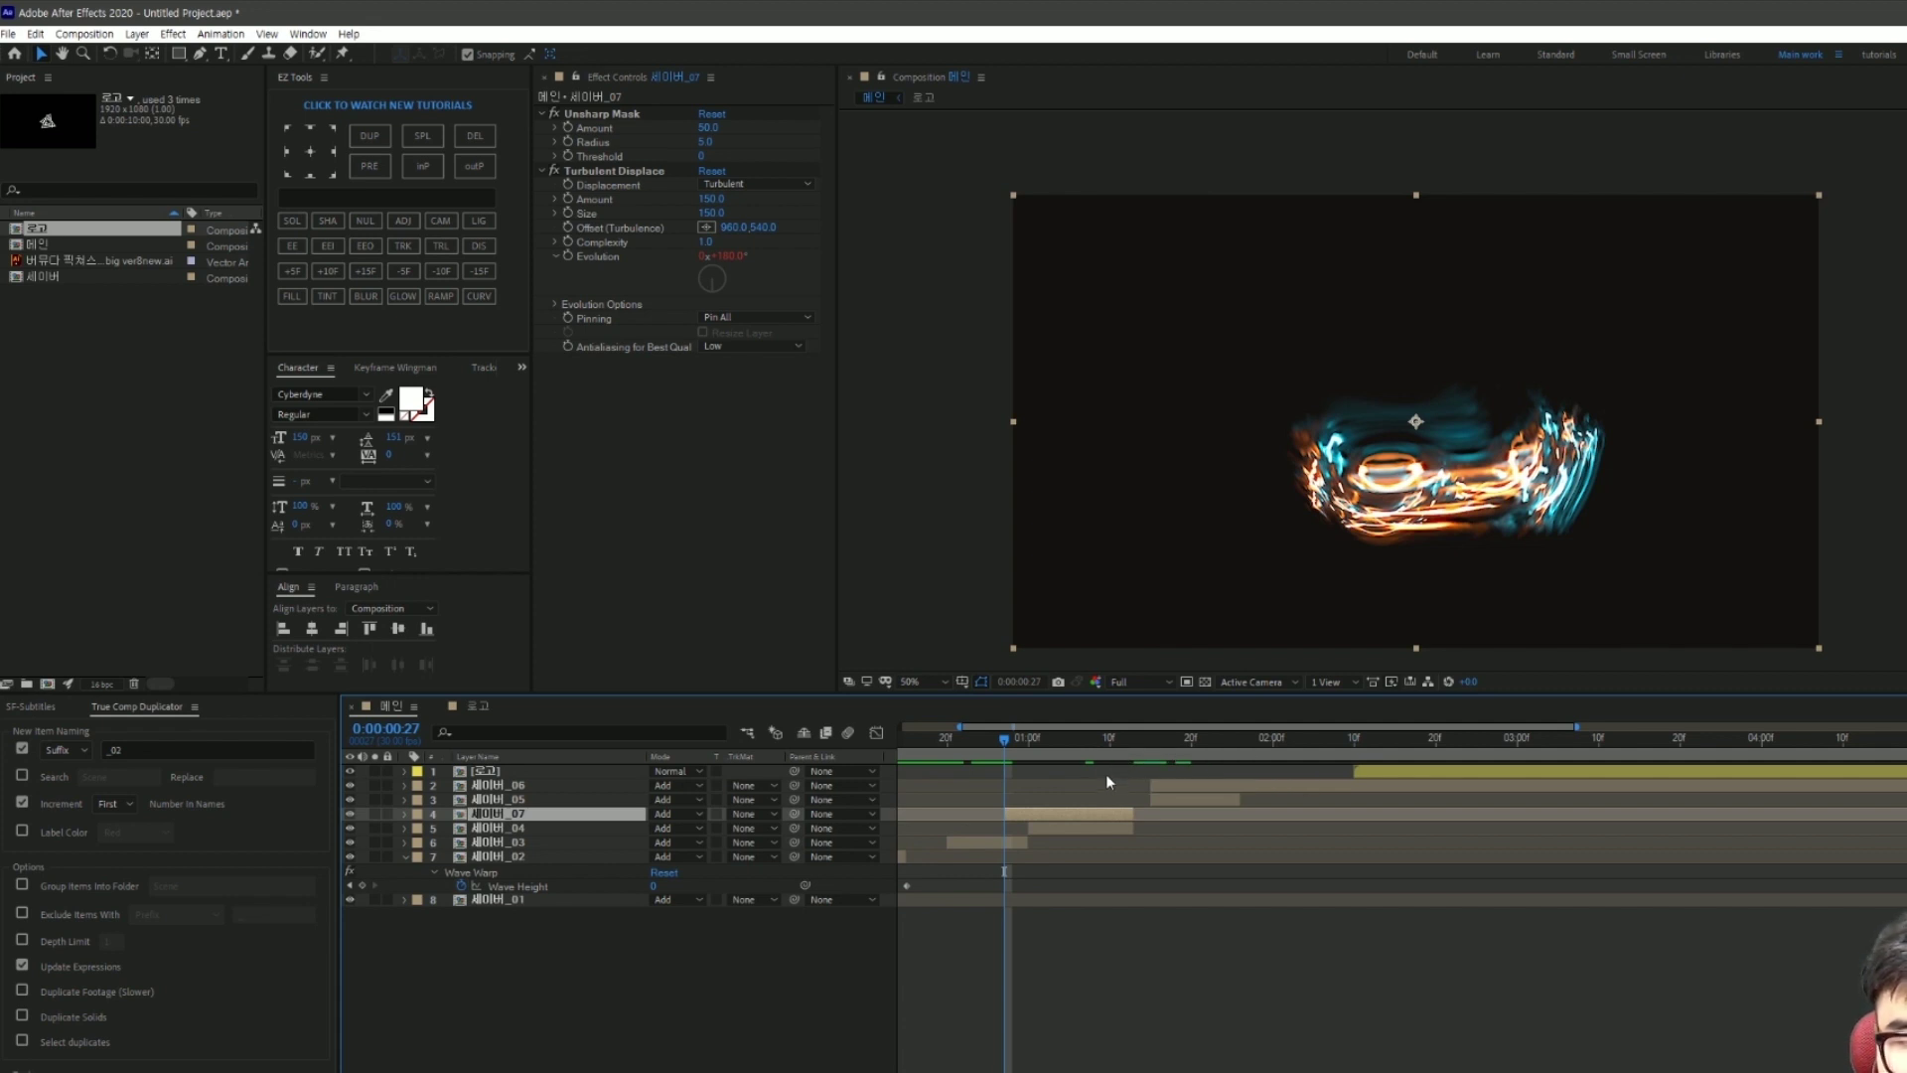
Step: Set 세이버_07's Turbulent Displace to Amount 50 and Size 100
click(713, 199)
text(50)
key(Tab)
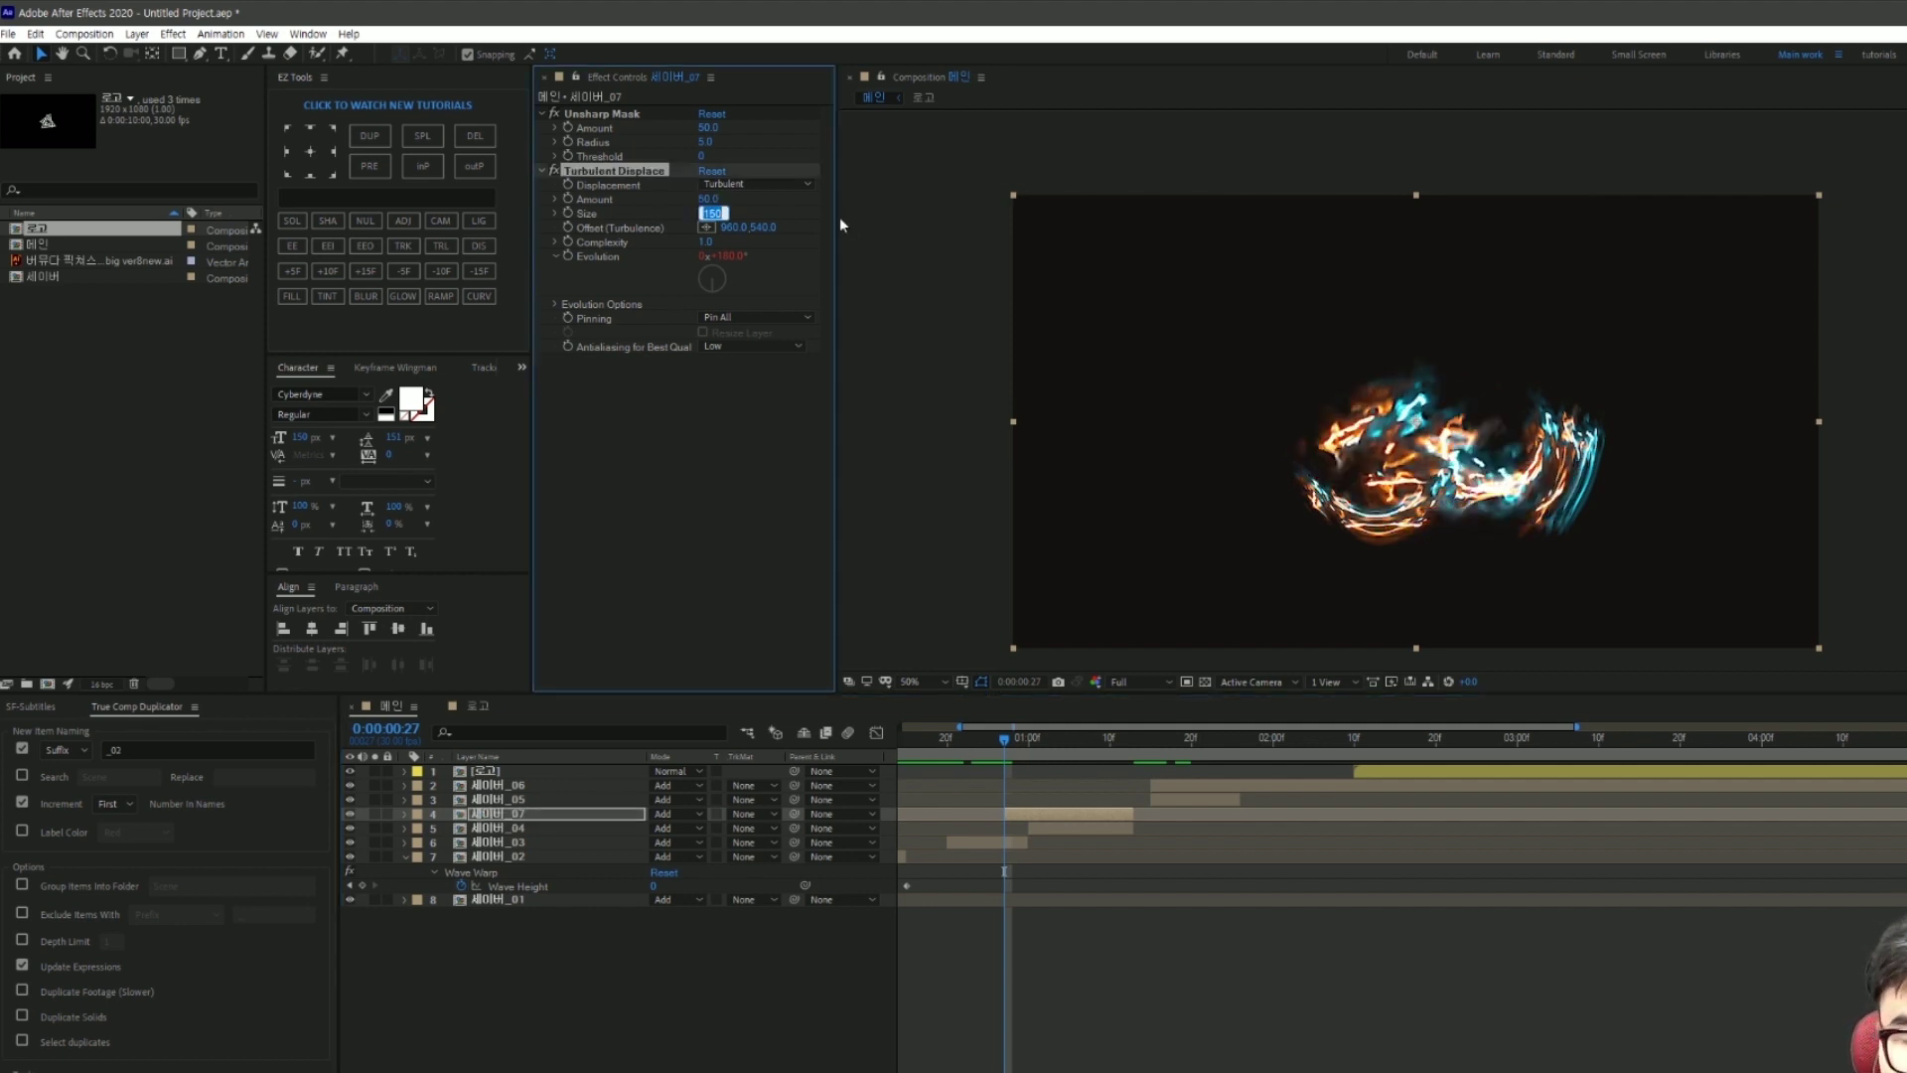
text(100)
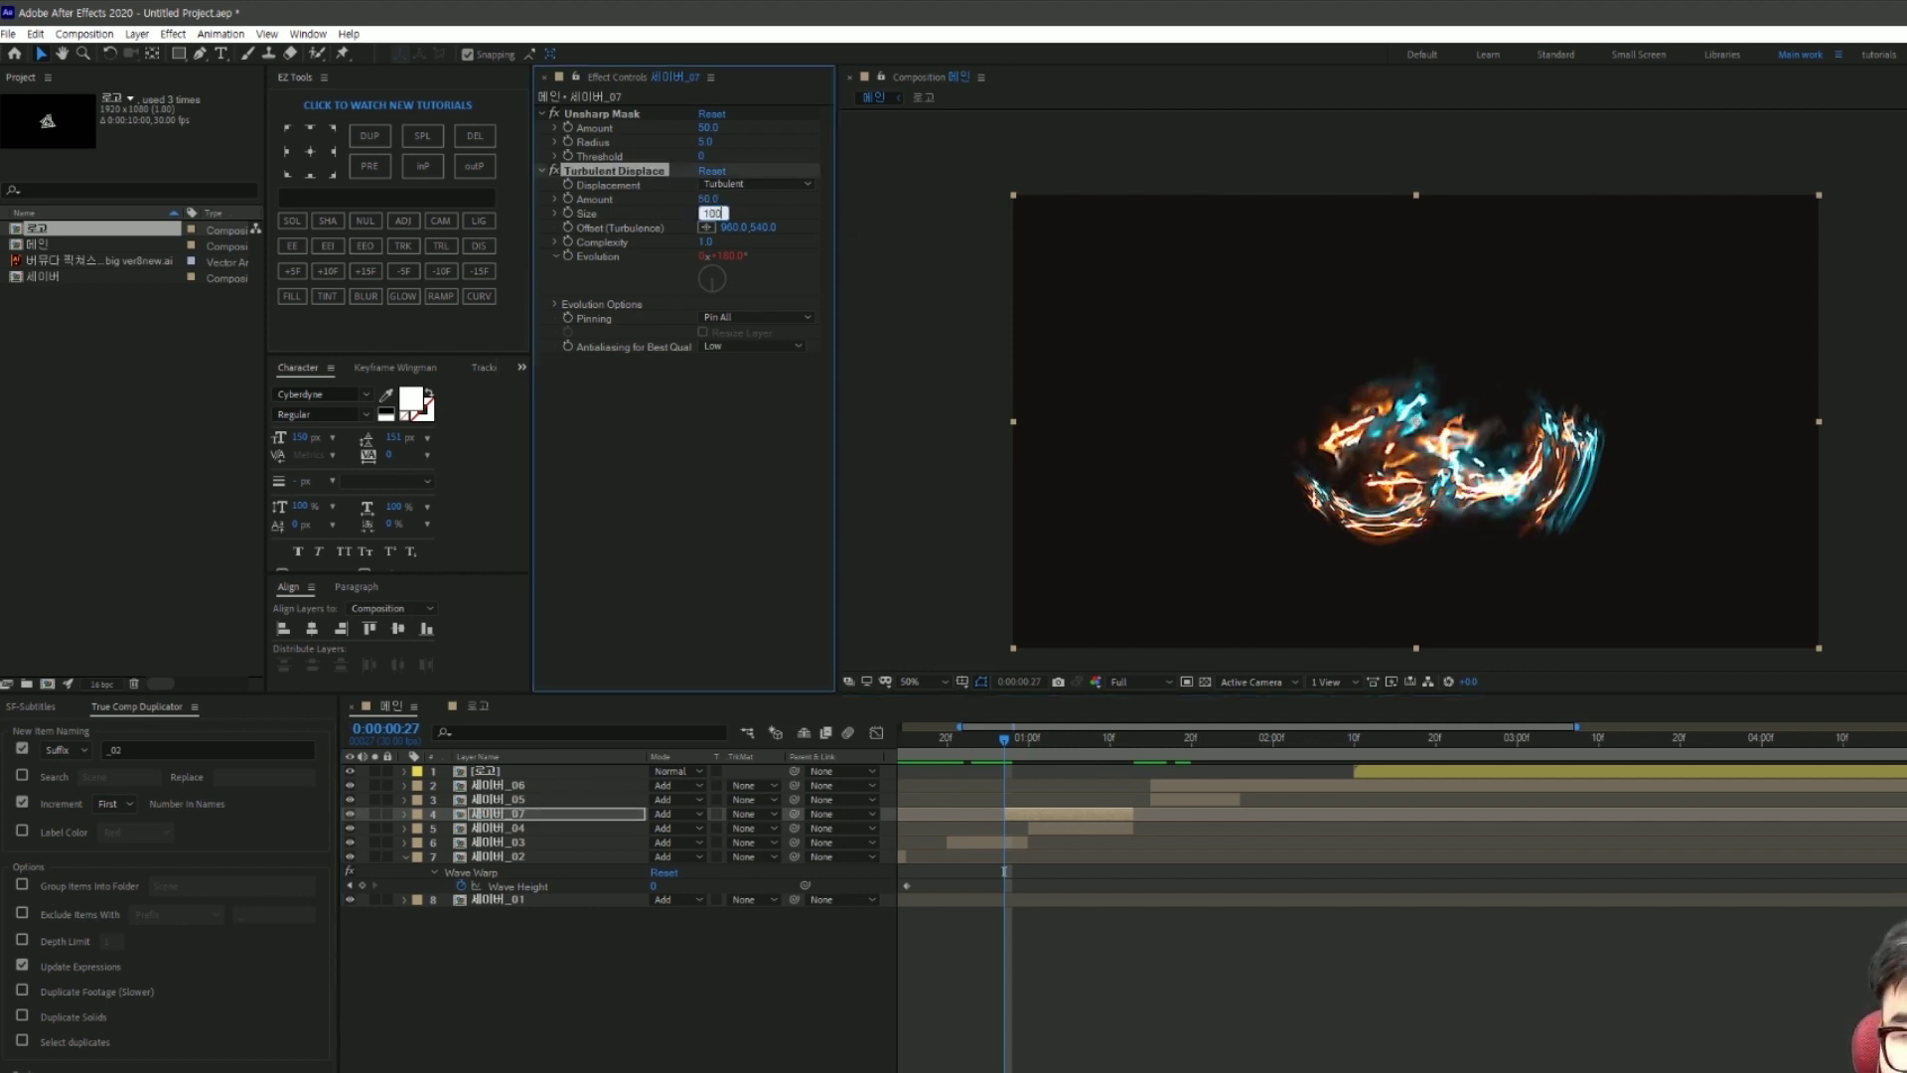
key(Return)
Step: Preview the motion up to frame 1:20 and select the 세이버_05 layer
scroll(1457, 463, down, 2)
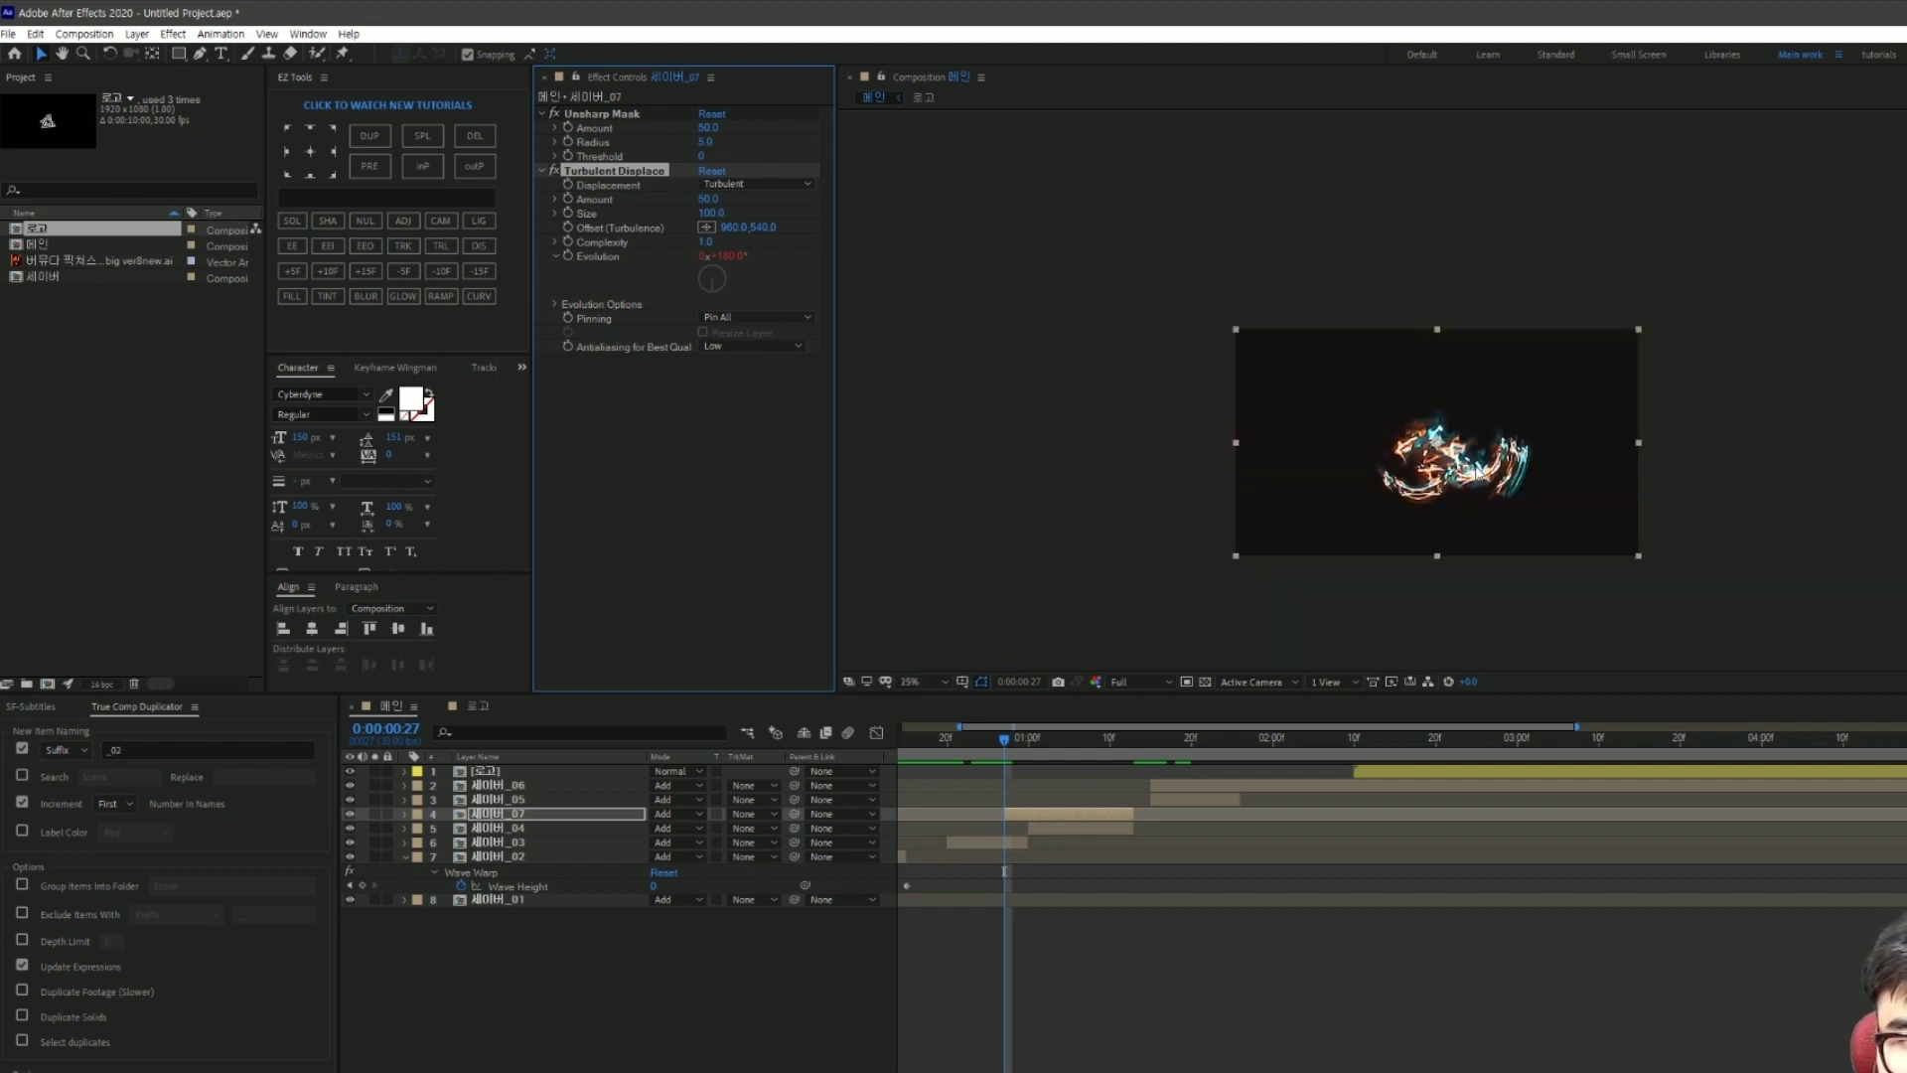
click(993, 752)
mouse_move(989, 755)
mouse_down()
mouse_move(975, 771)
mouse_move(1113, 851)
mouse_up()
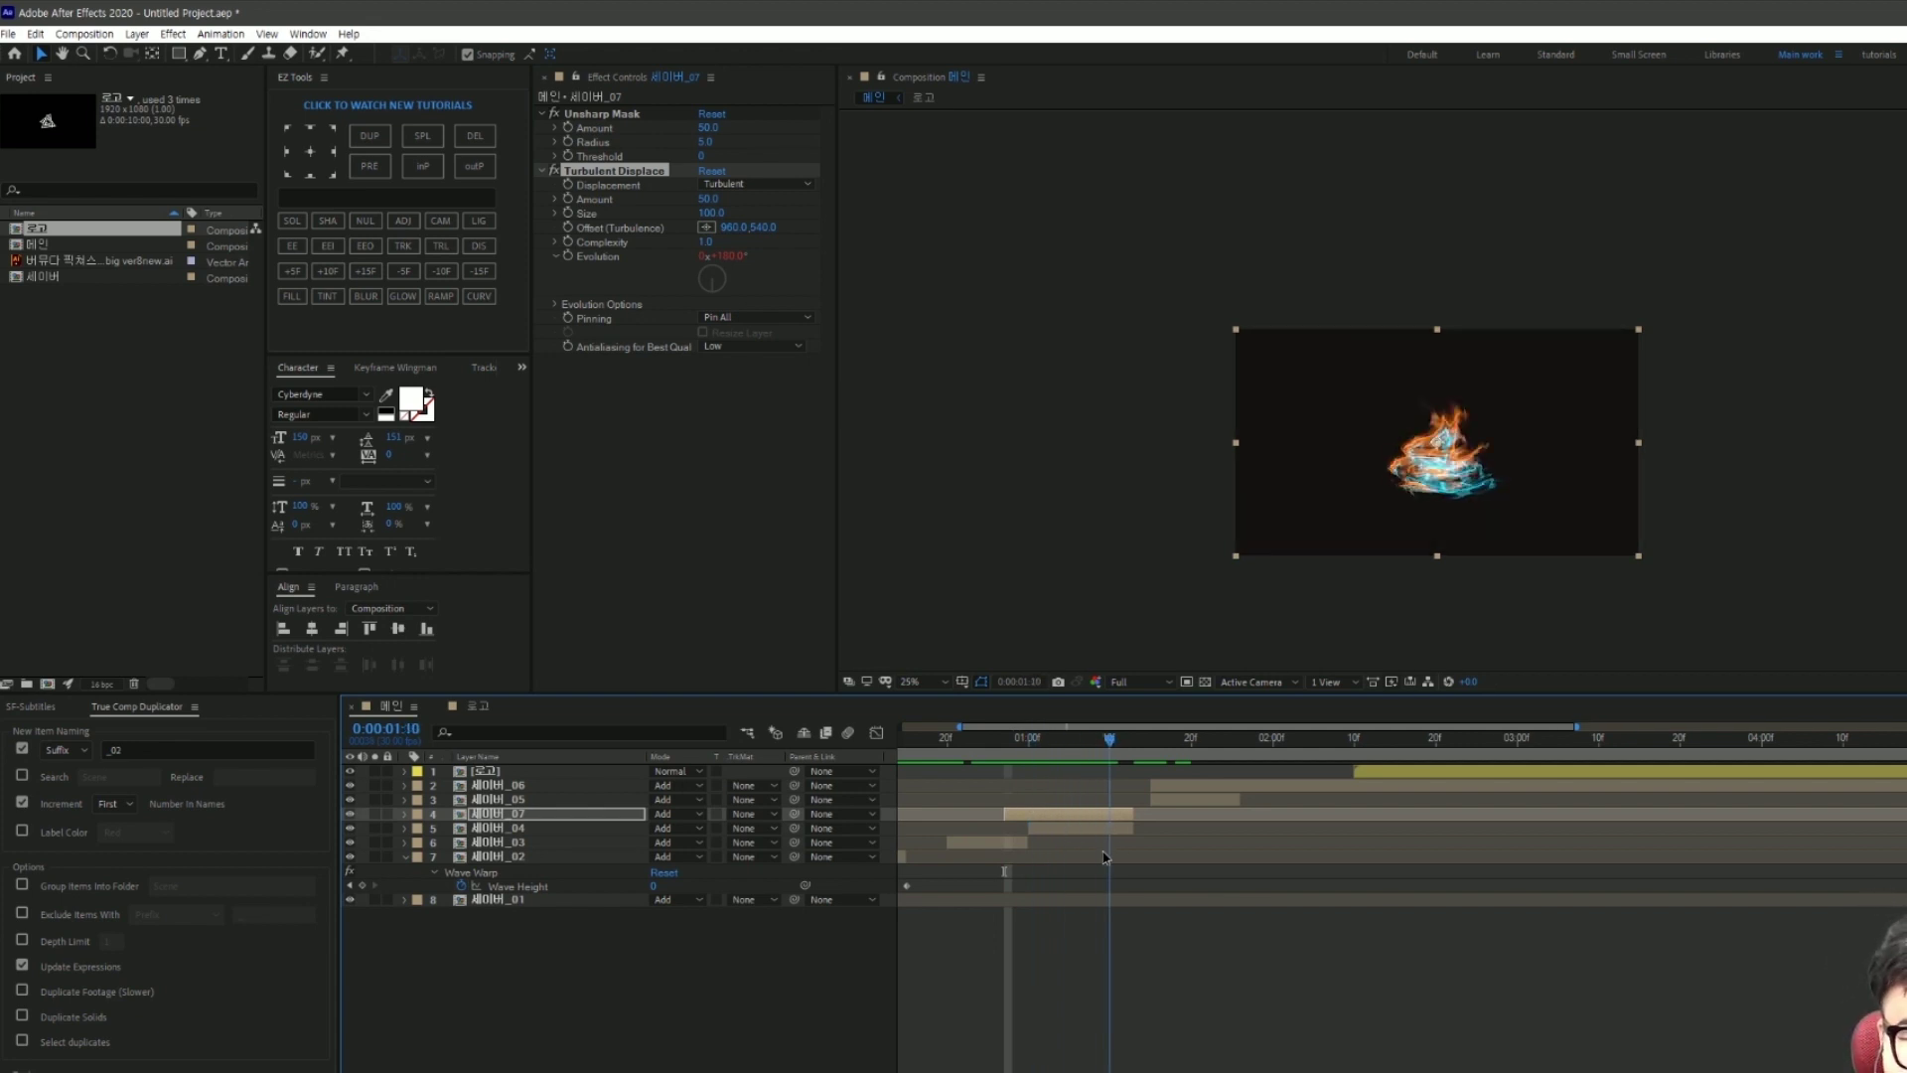
drag(1113, 851, 1191, 856)
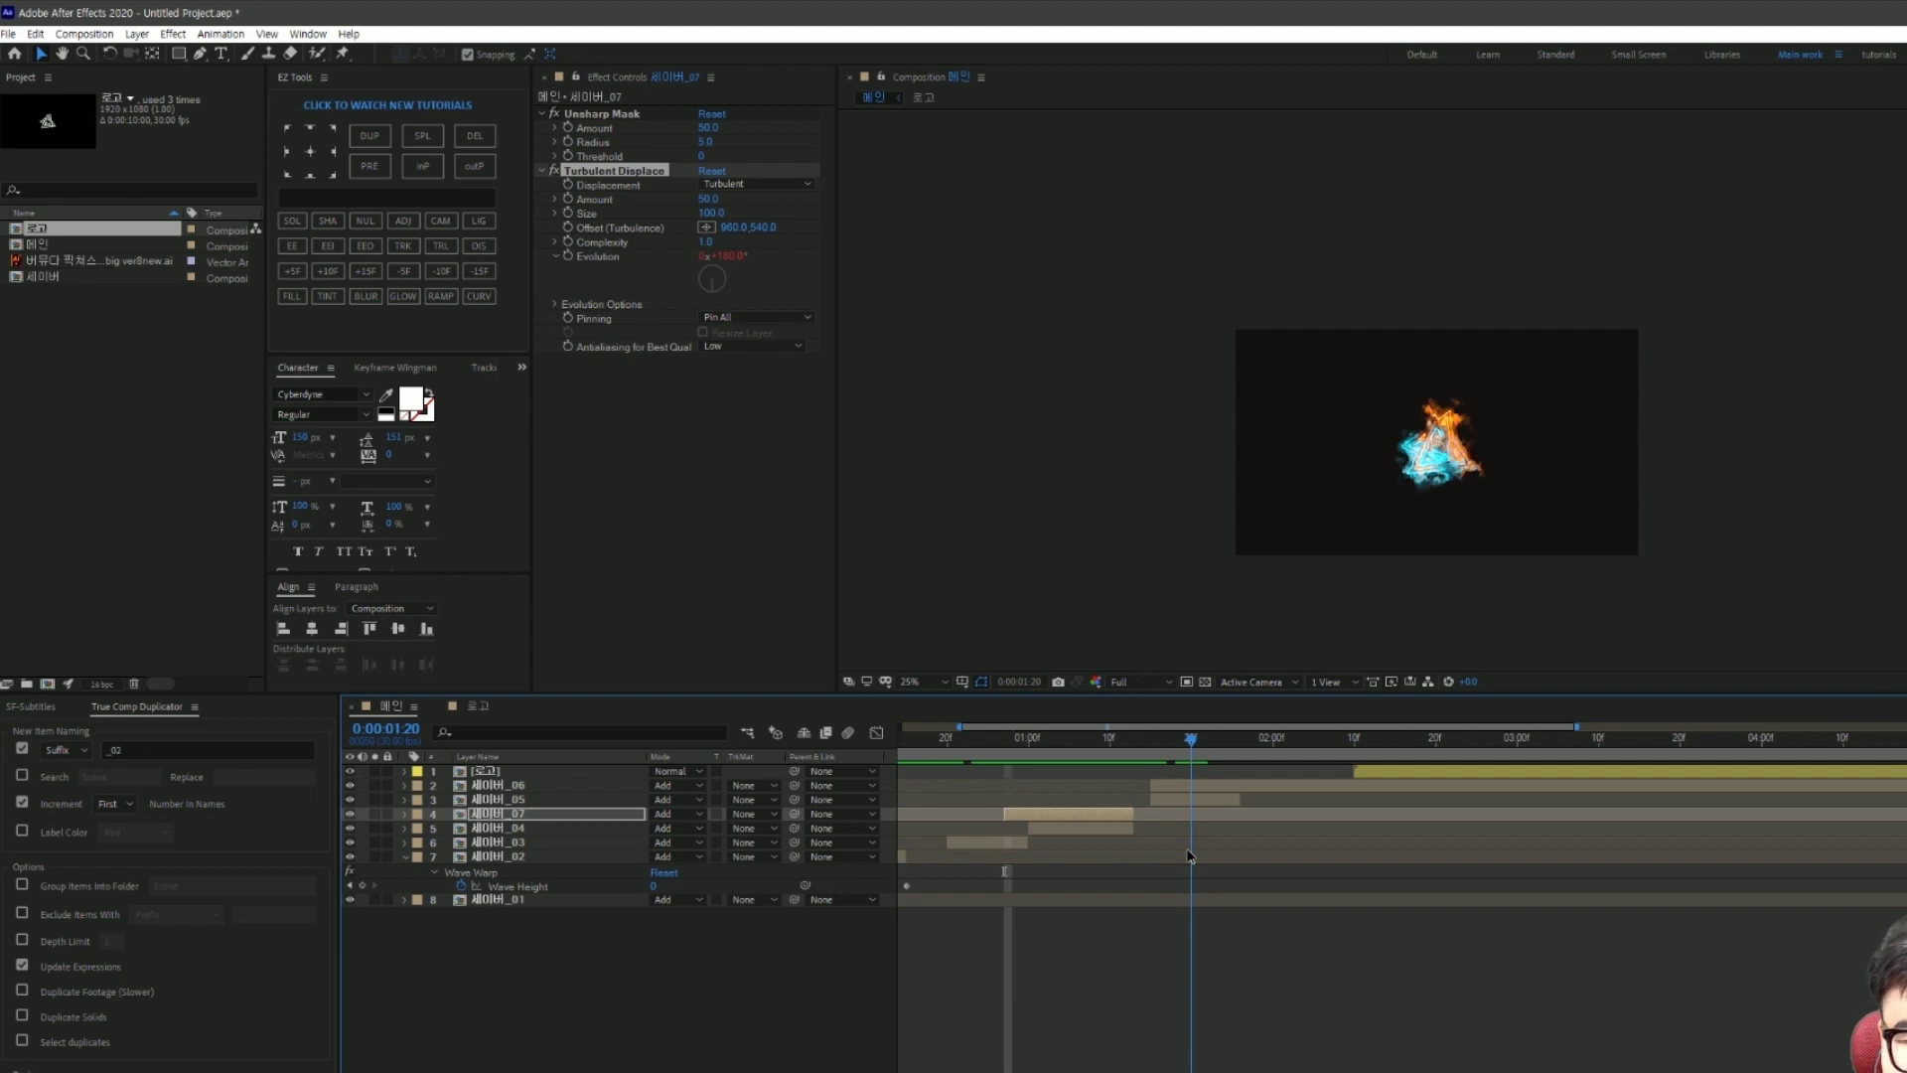
click(1191, 798)
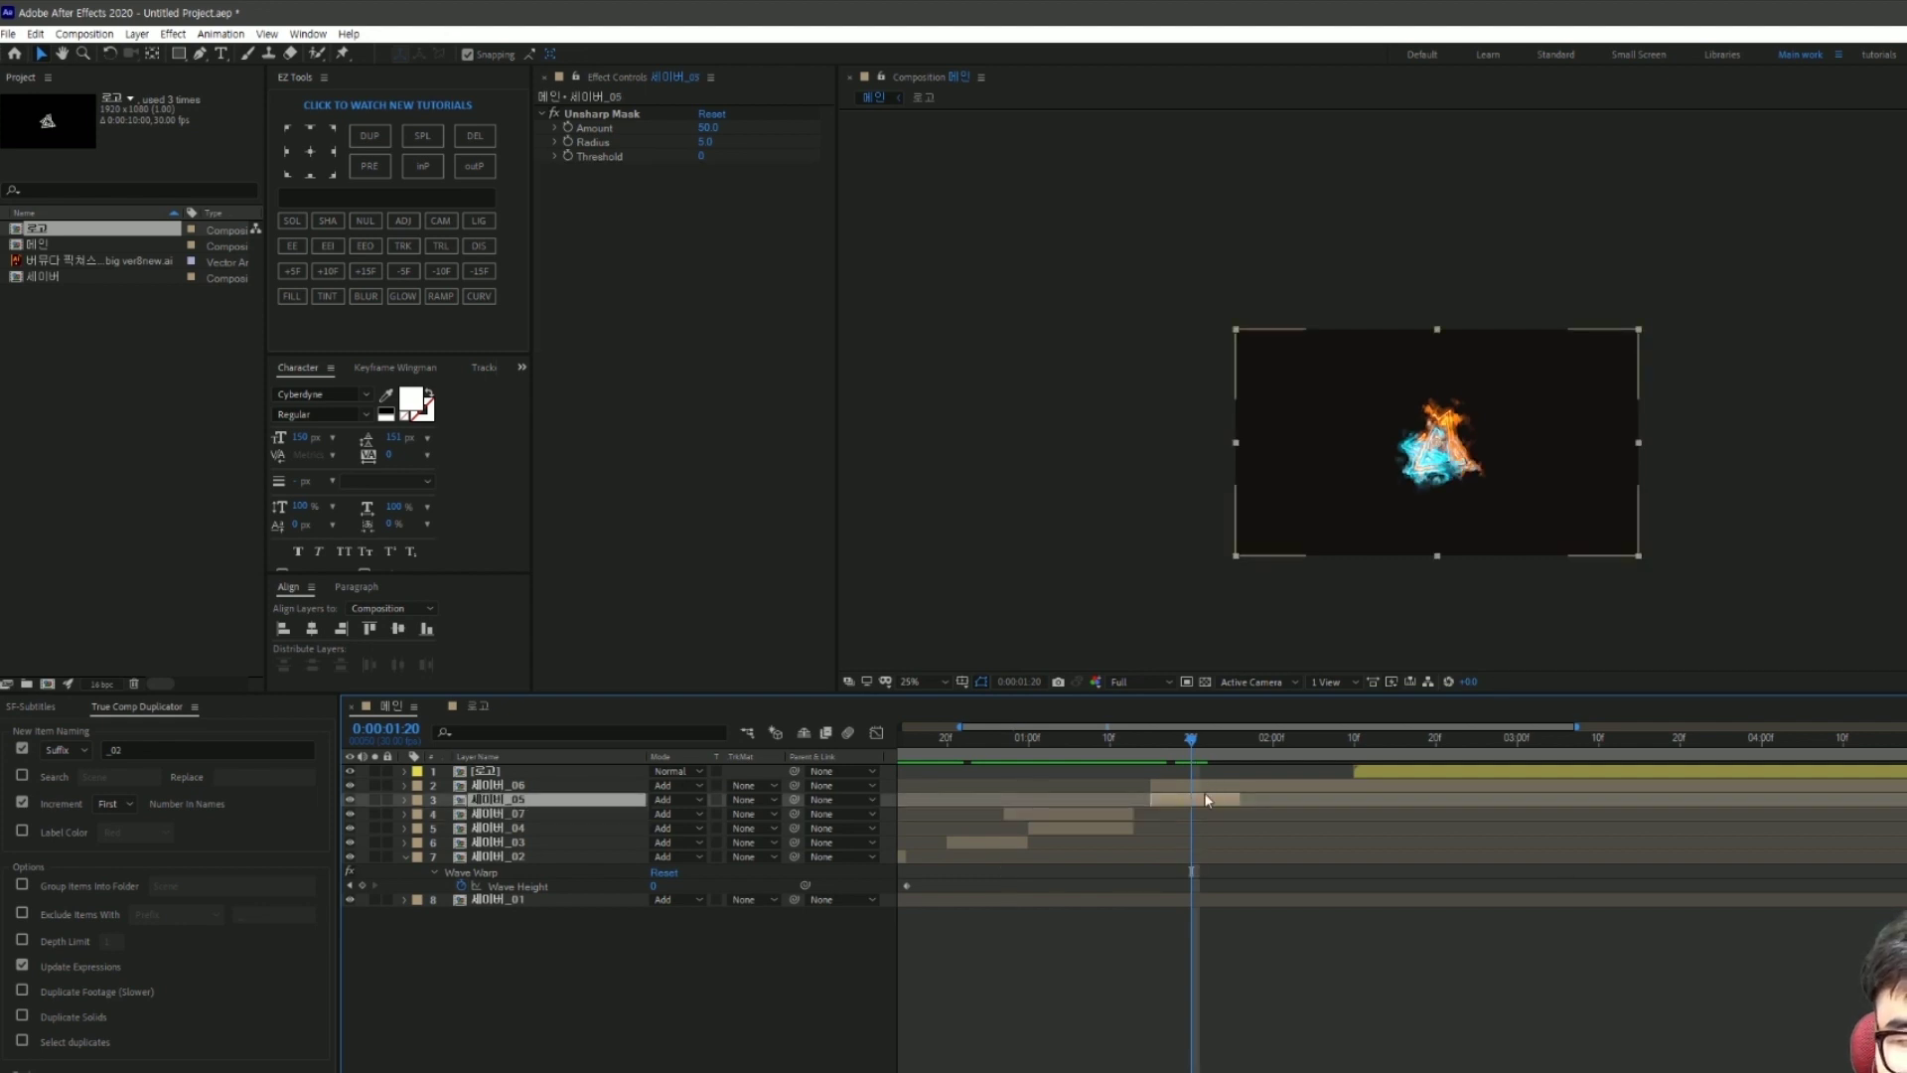
Step: Apply Wave Warp to 세이버_05 and set its Wave Type to Noise
key(ctrl+space)
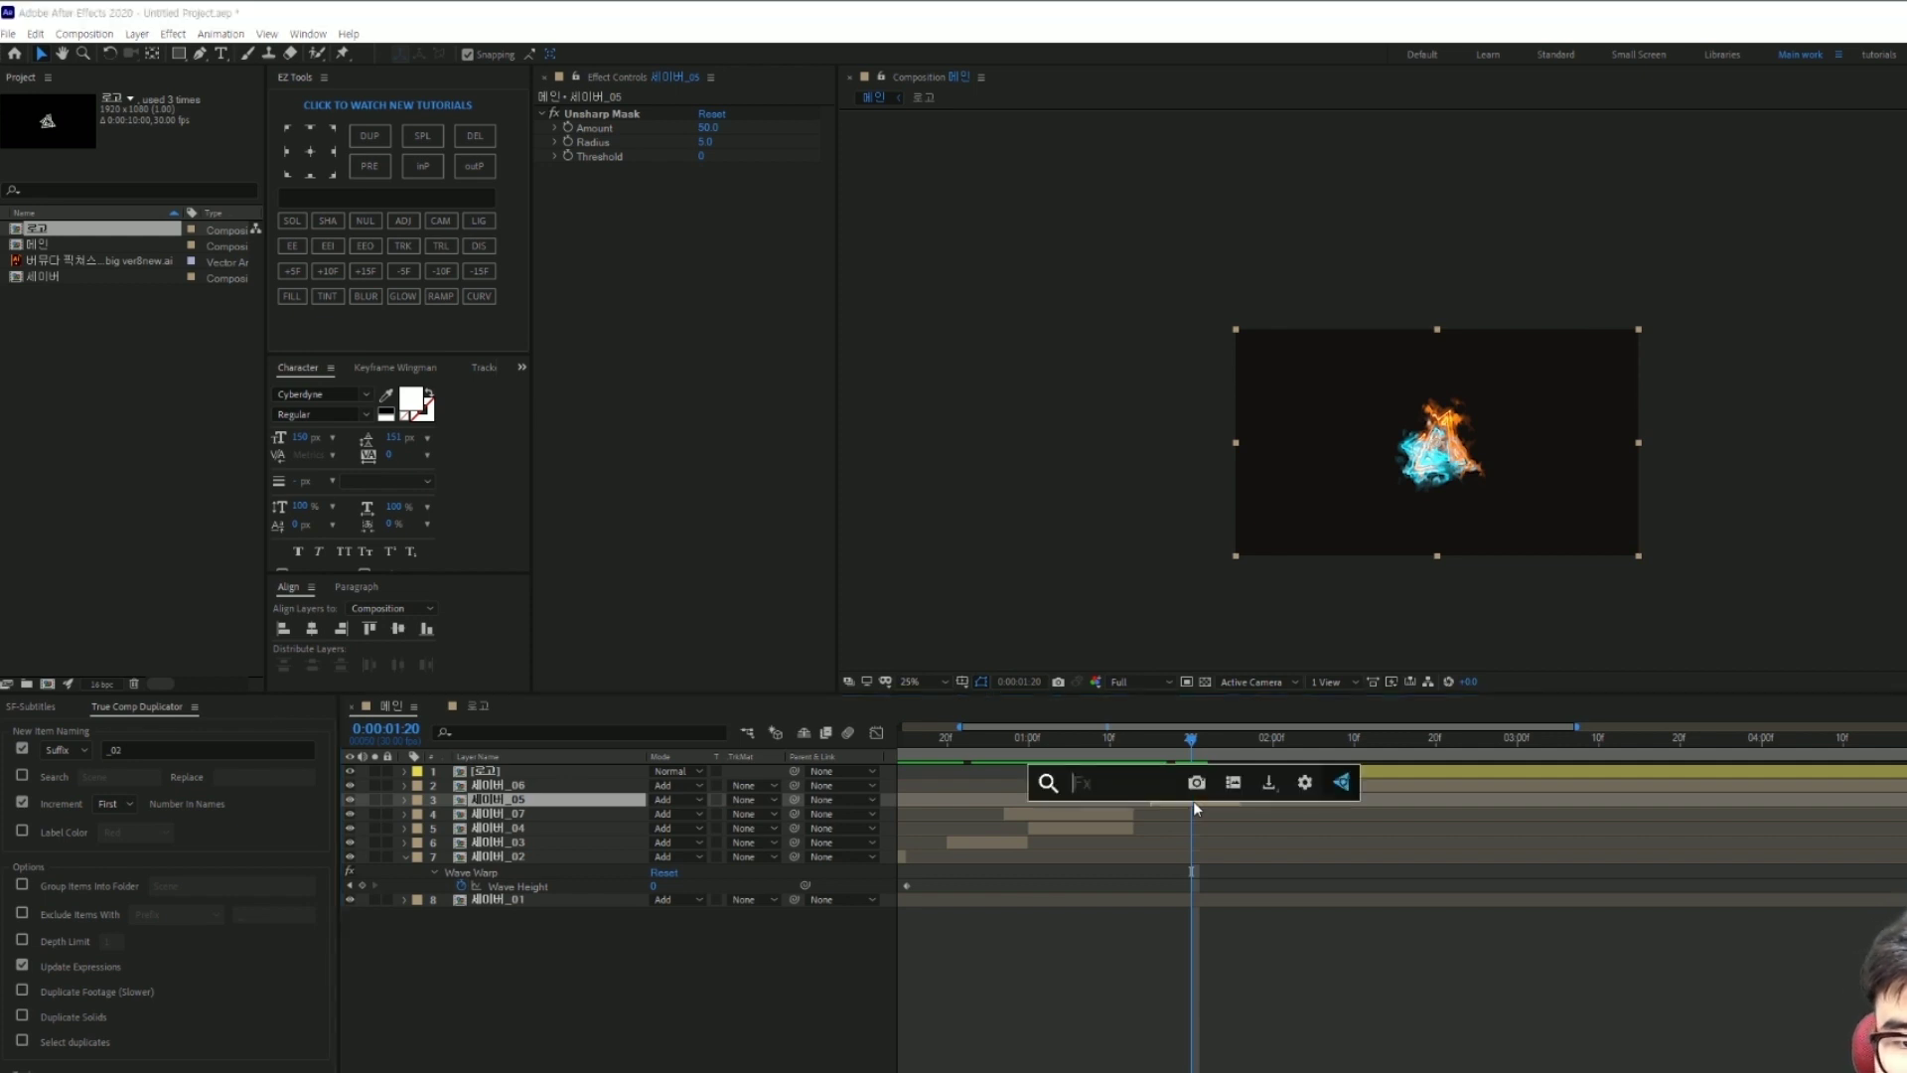
text(wave)
click(1123, 858)
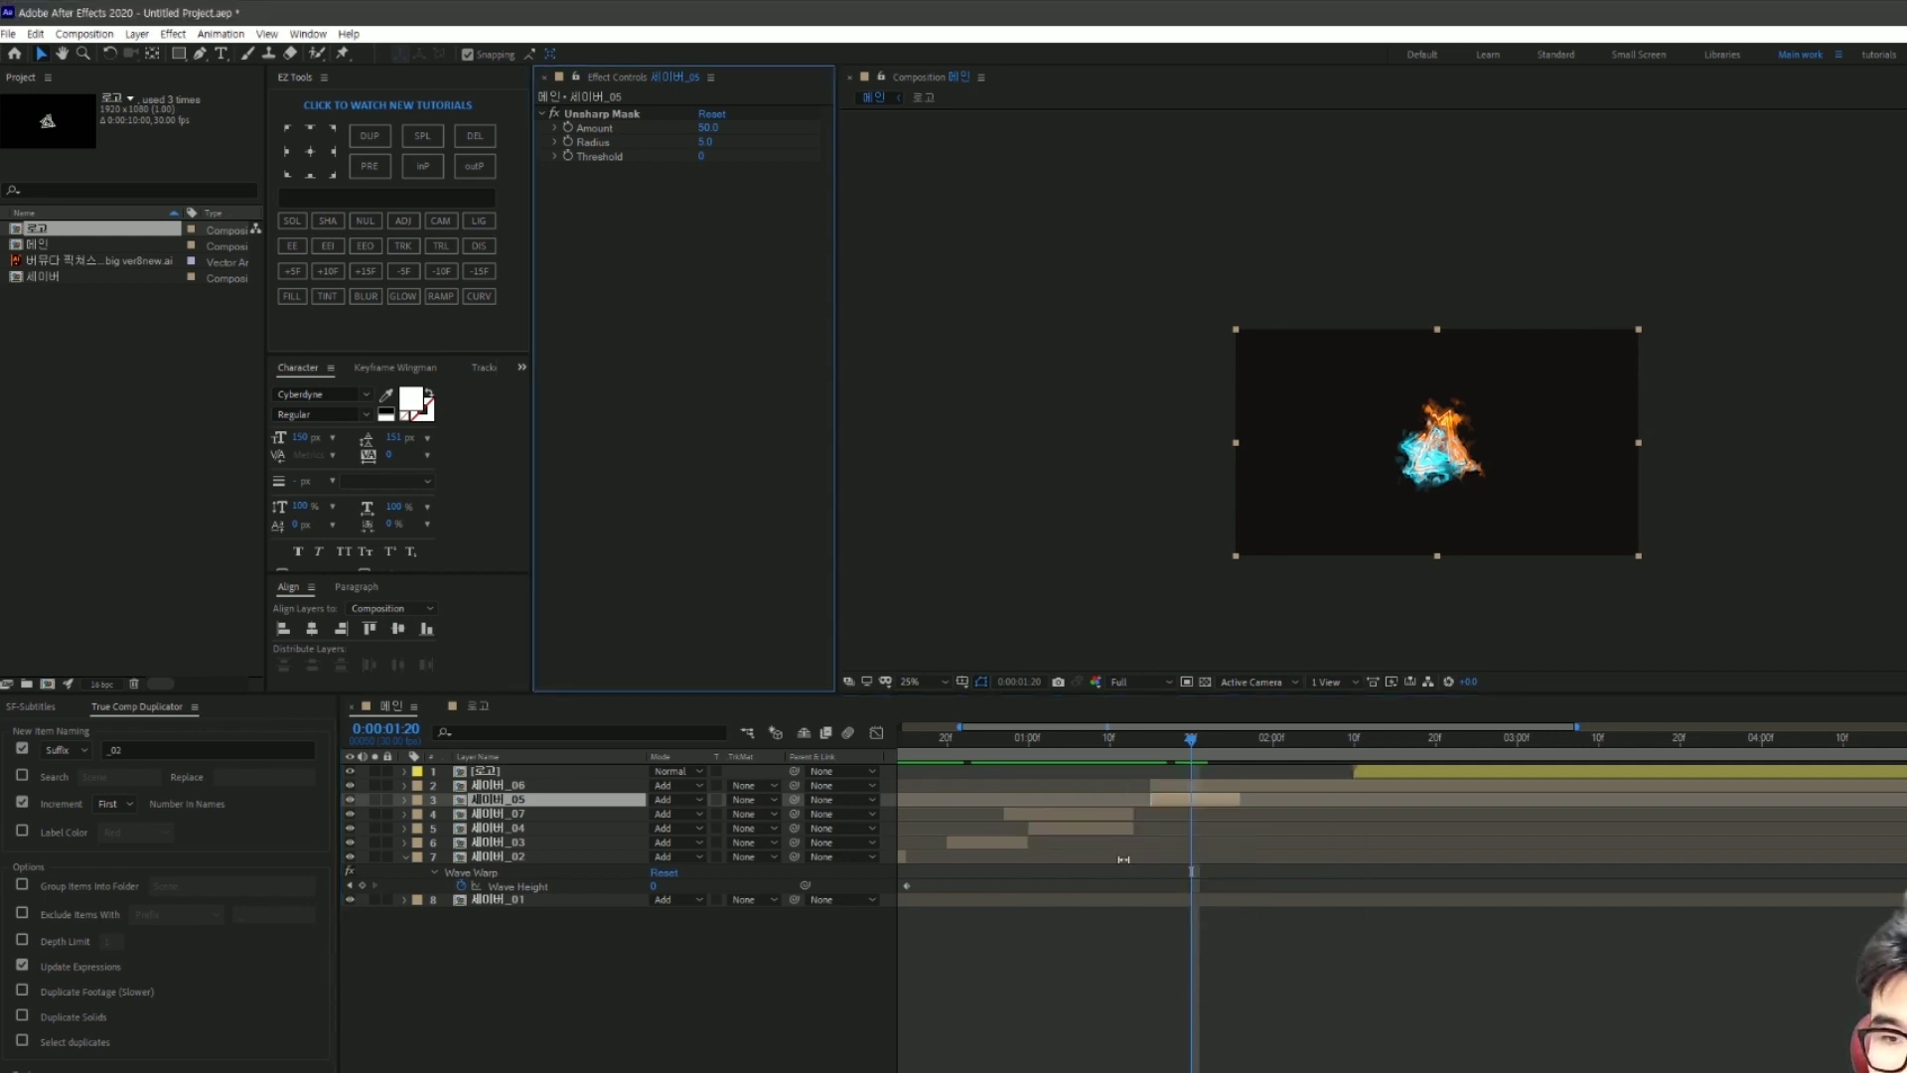
click(707, 185)
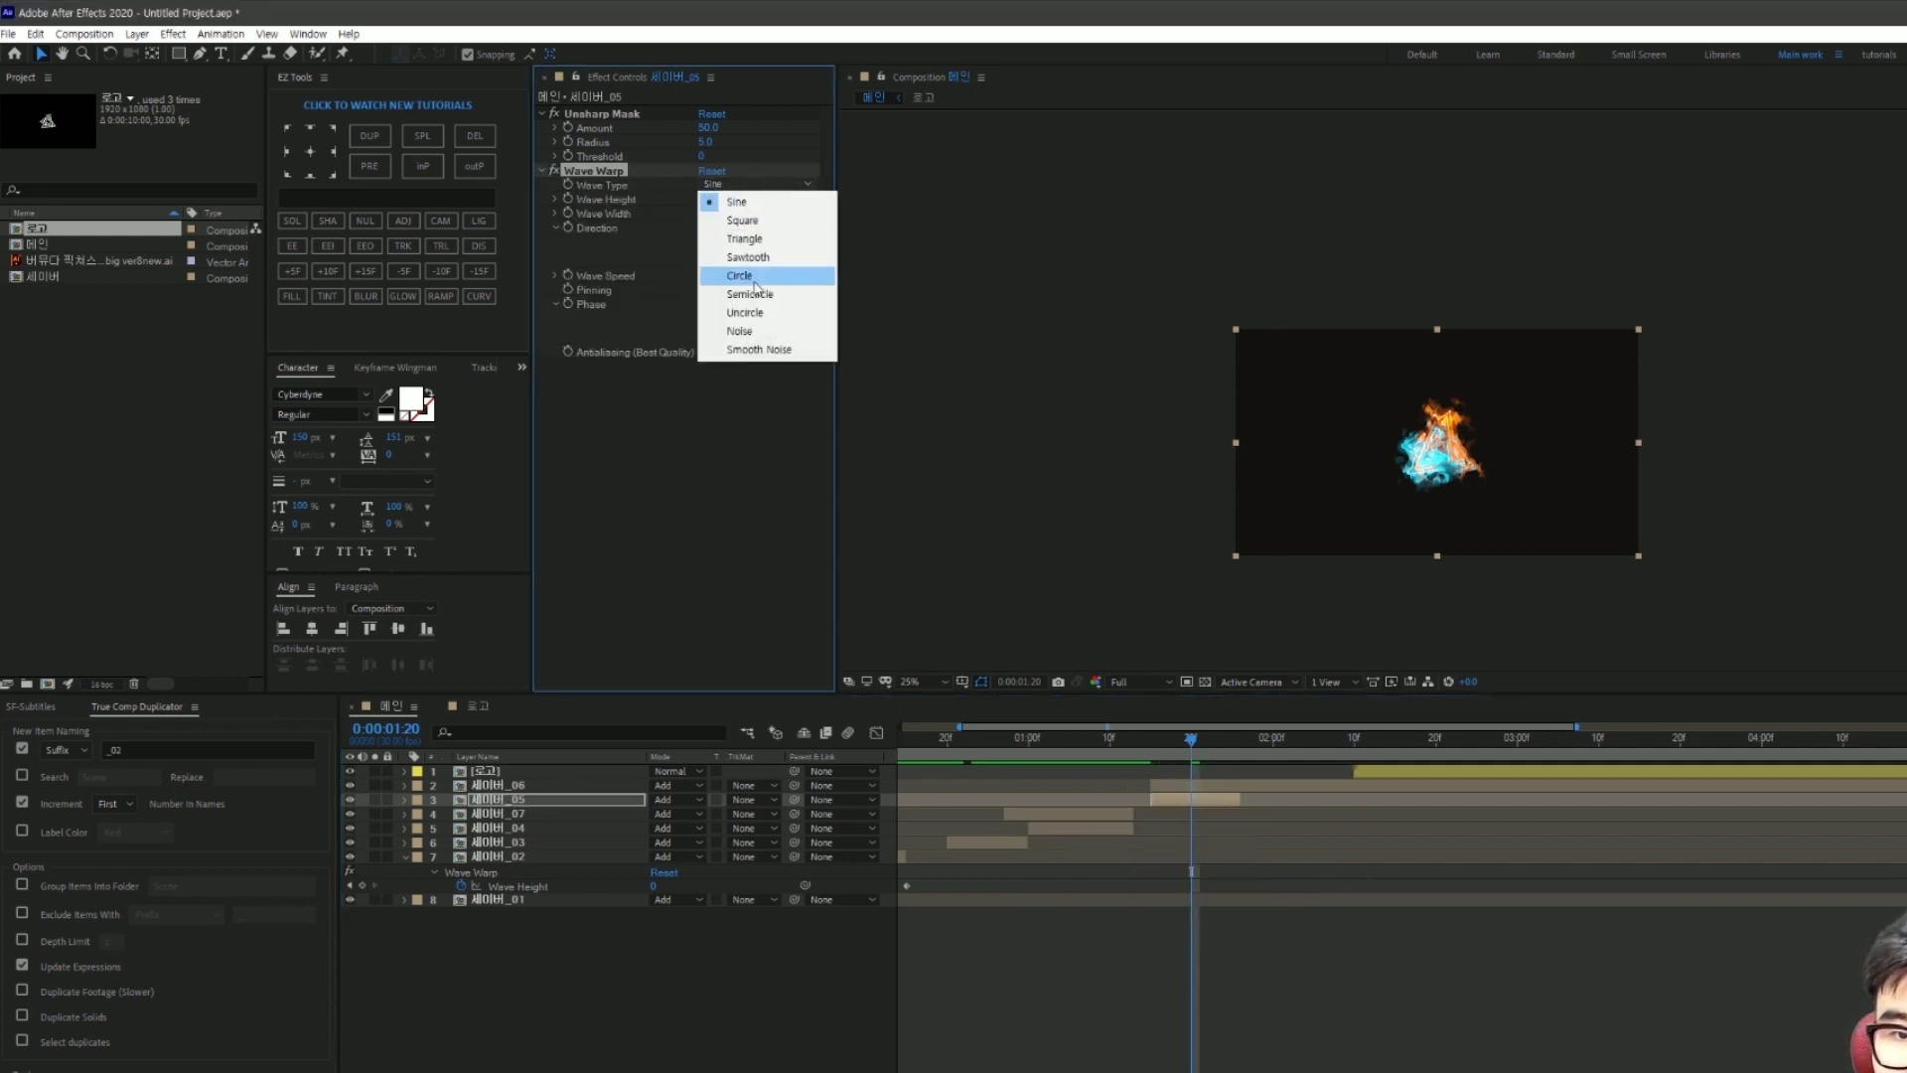
click(760, 332)
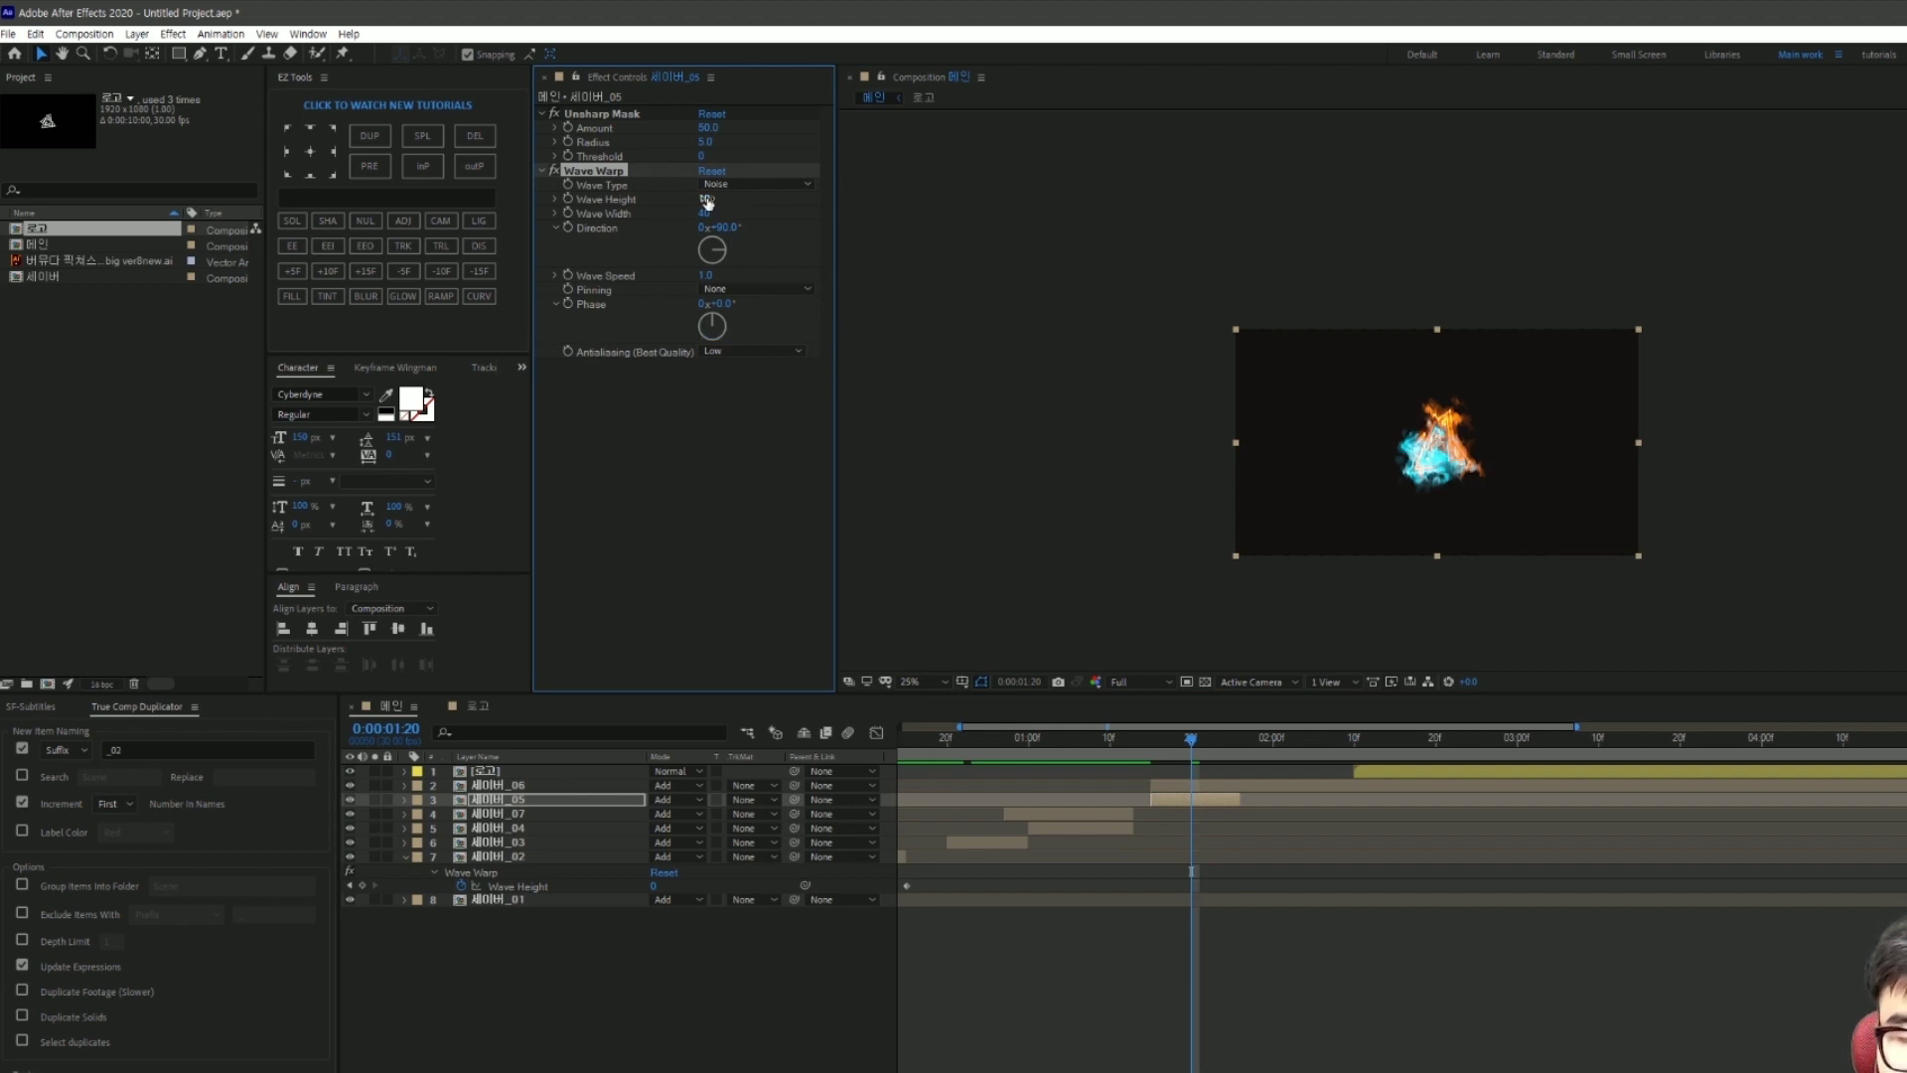
Step: Set Wave Height to 150 and Wave Width to 10
click(707, 198)
text(150)
key(Tab)
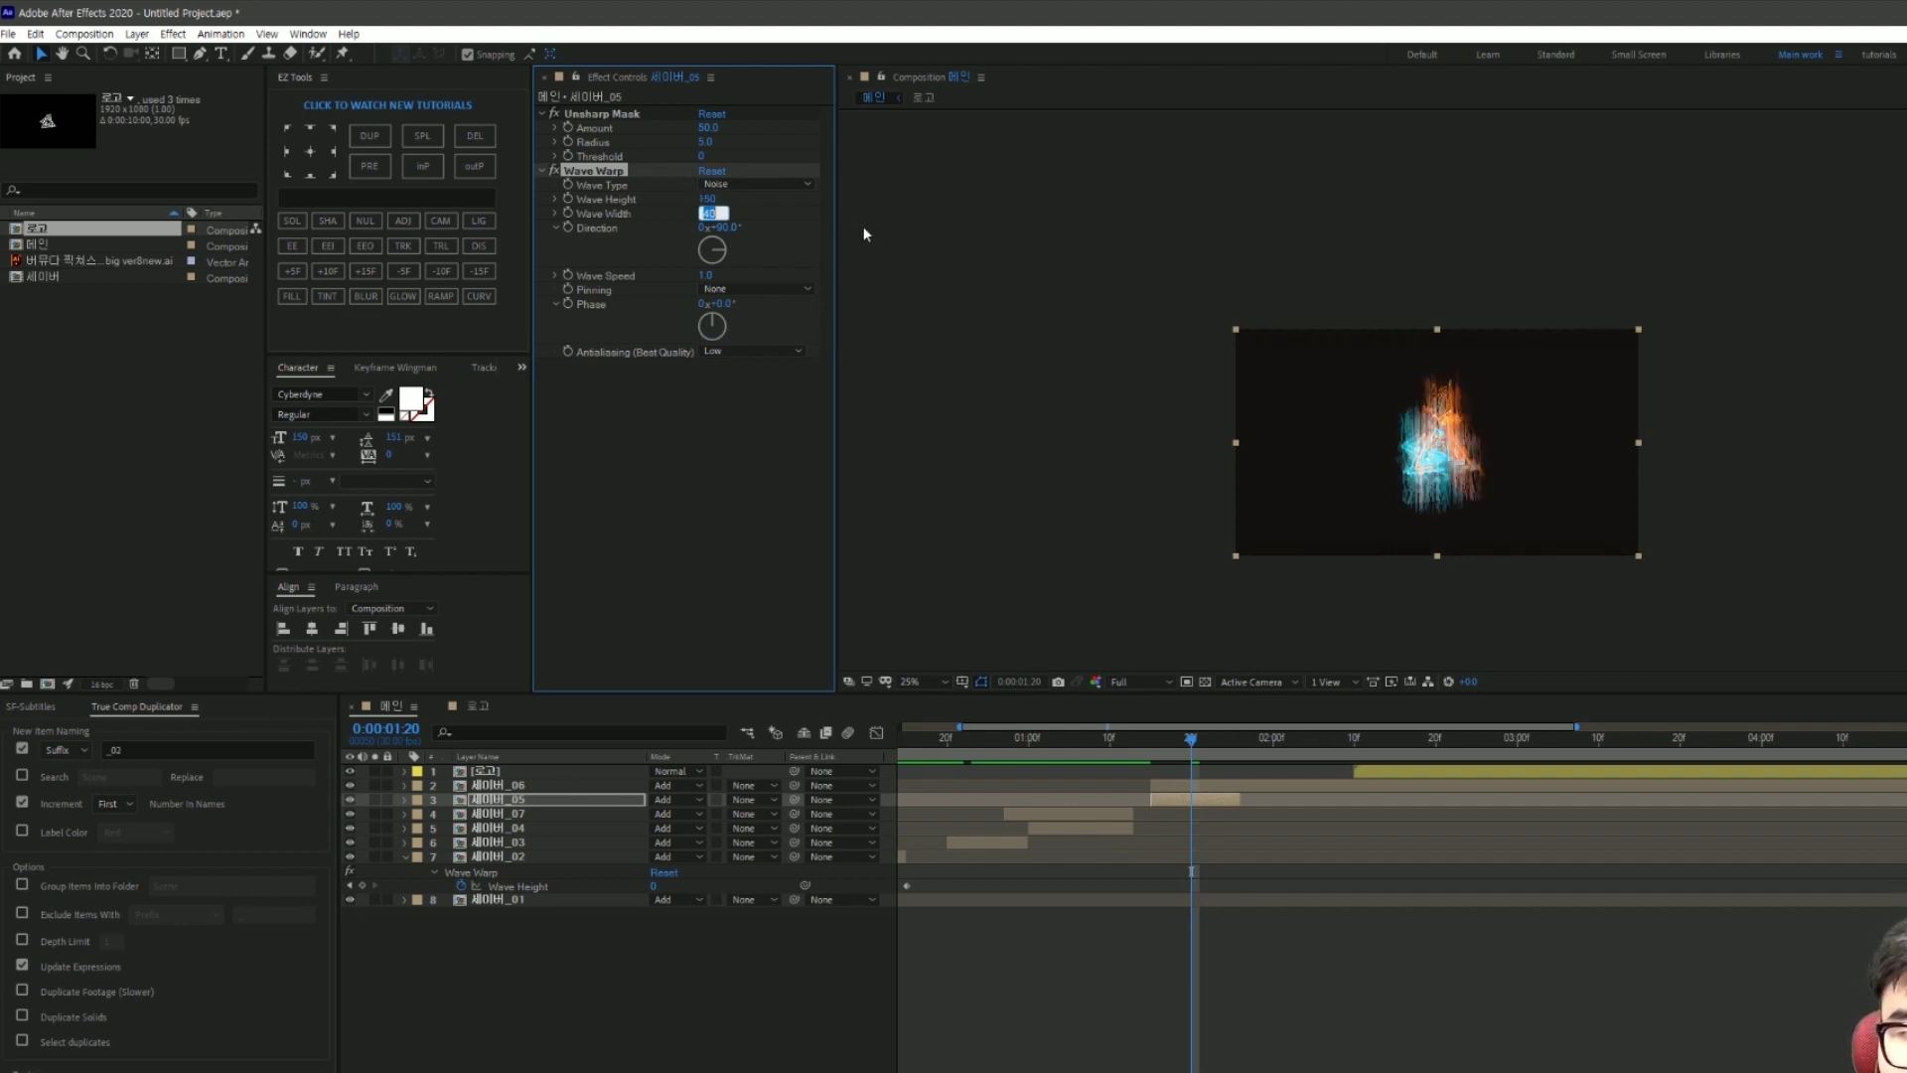
key(Return)
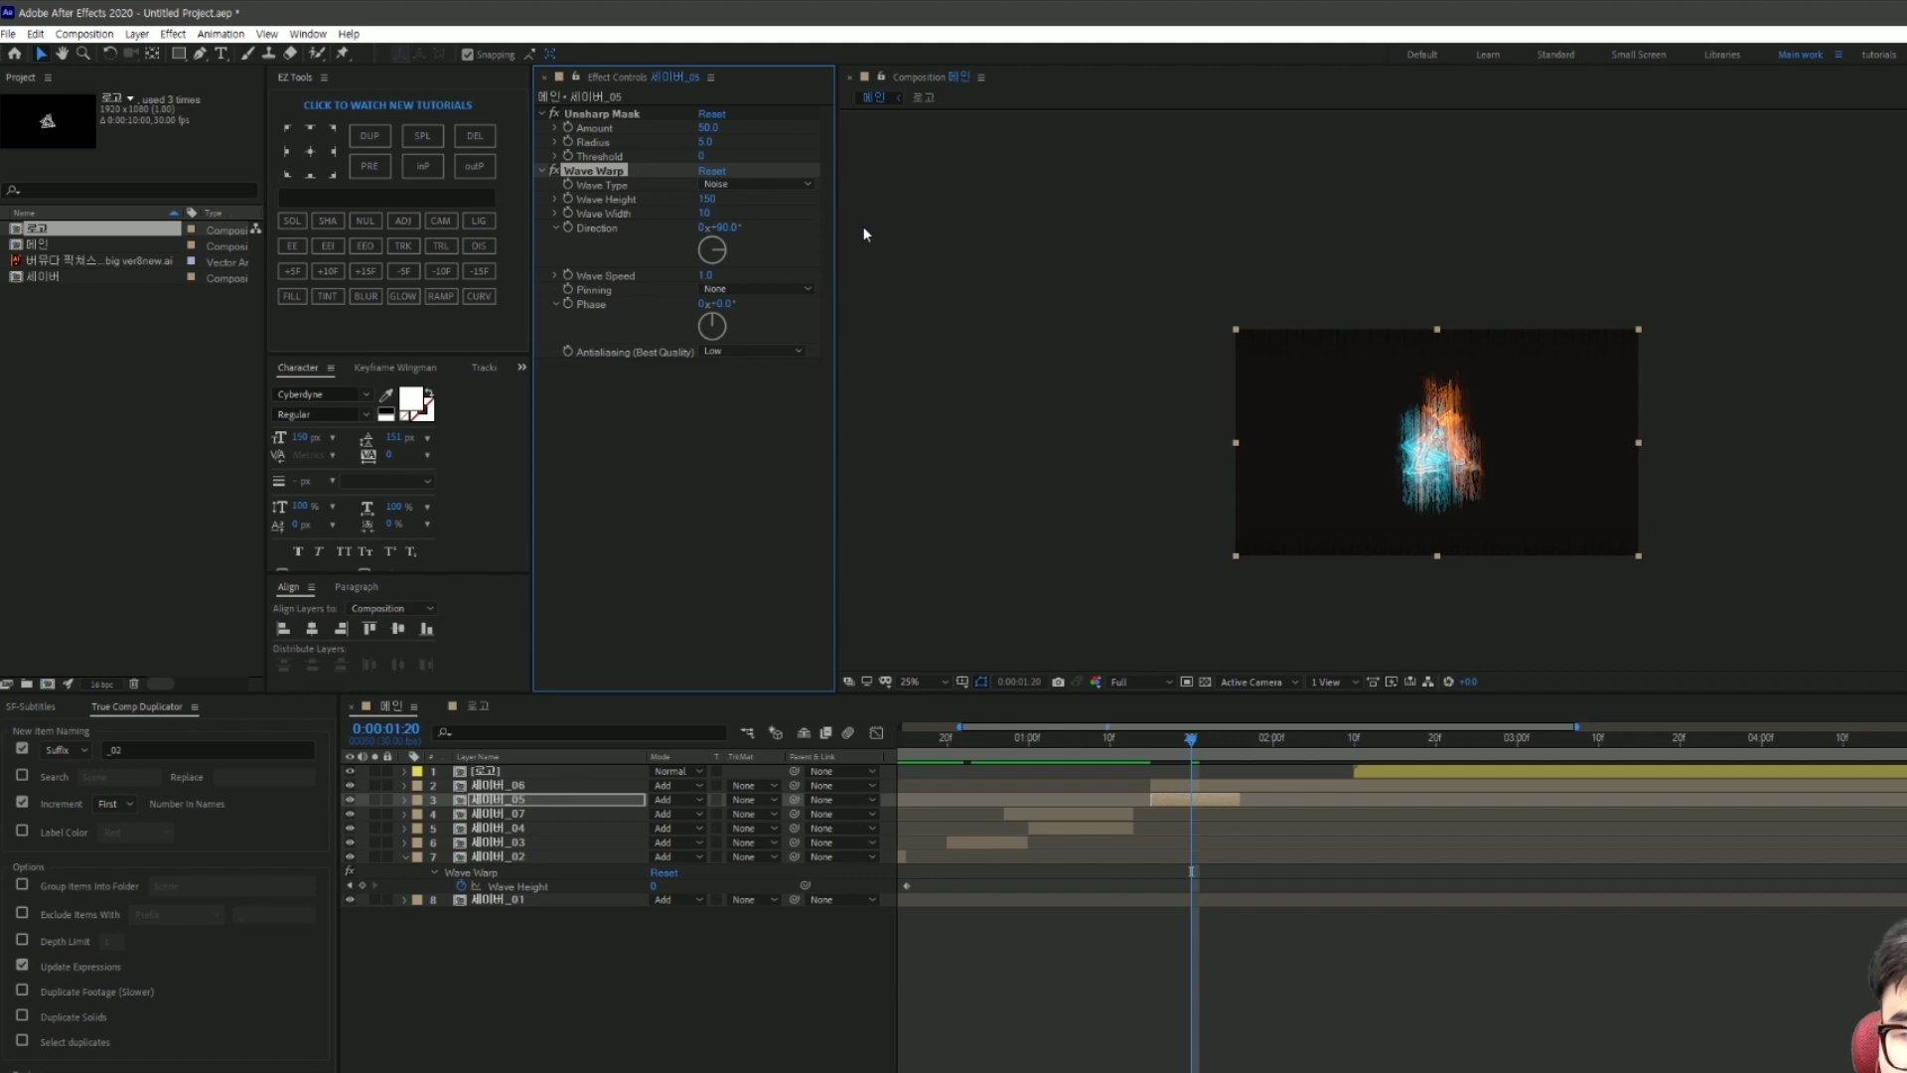
scroll(1410, 463, up, 2)
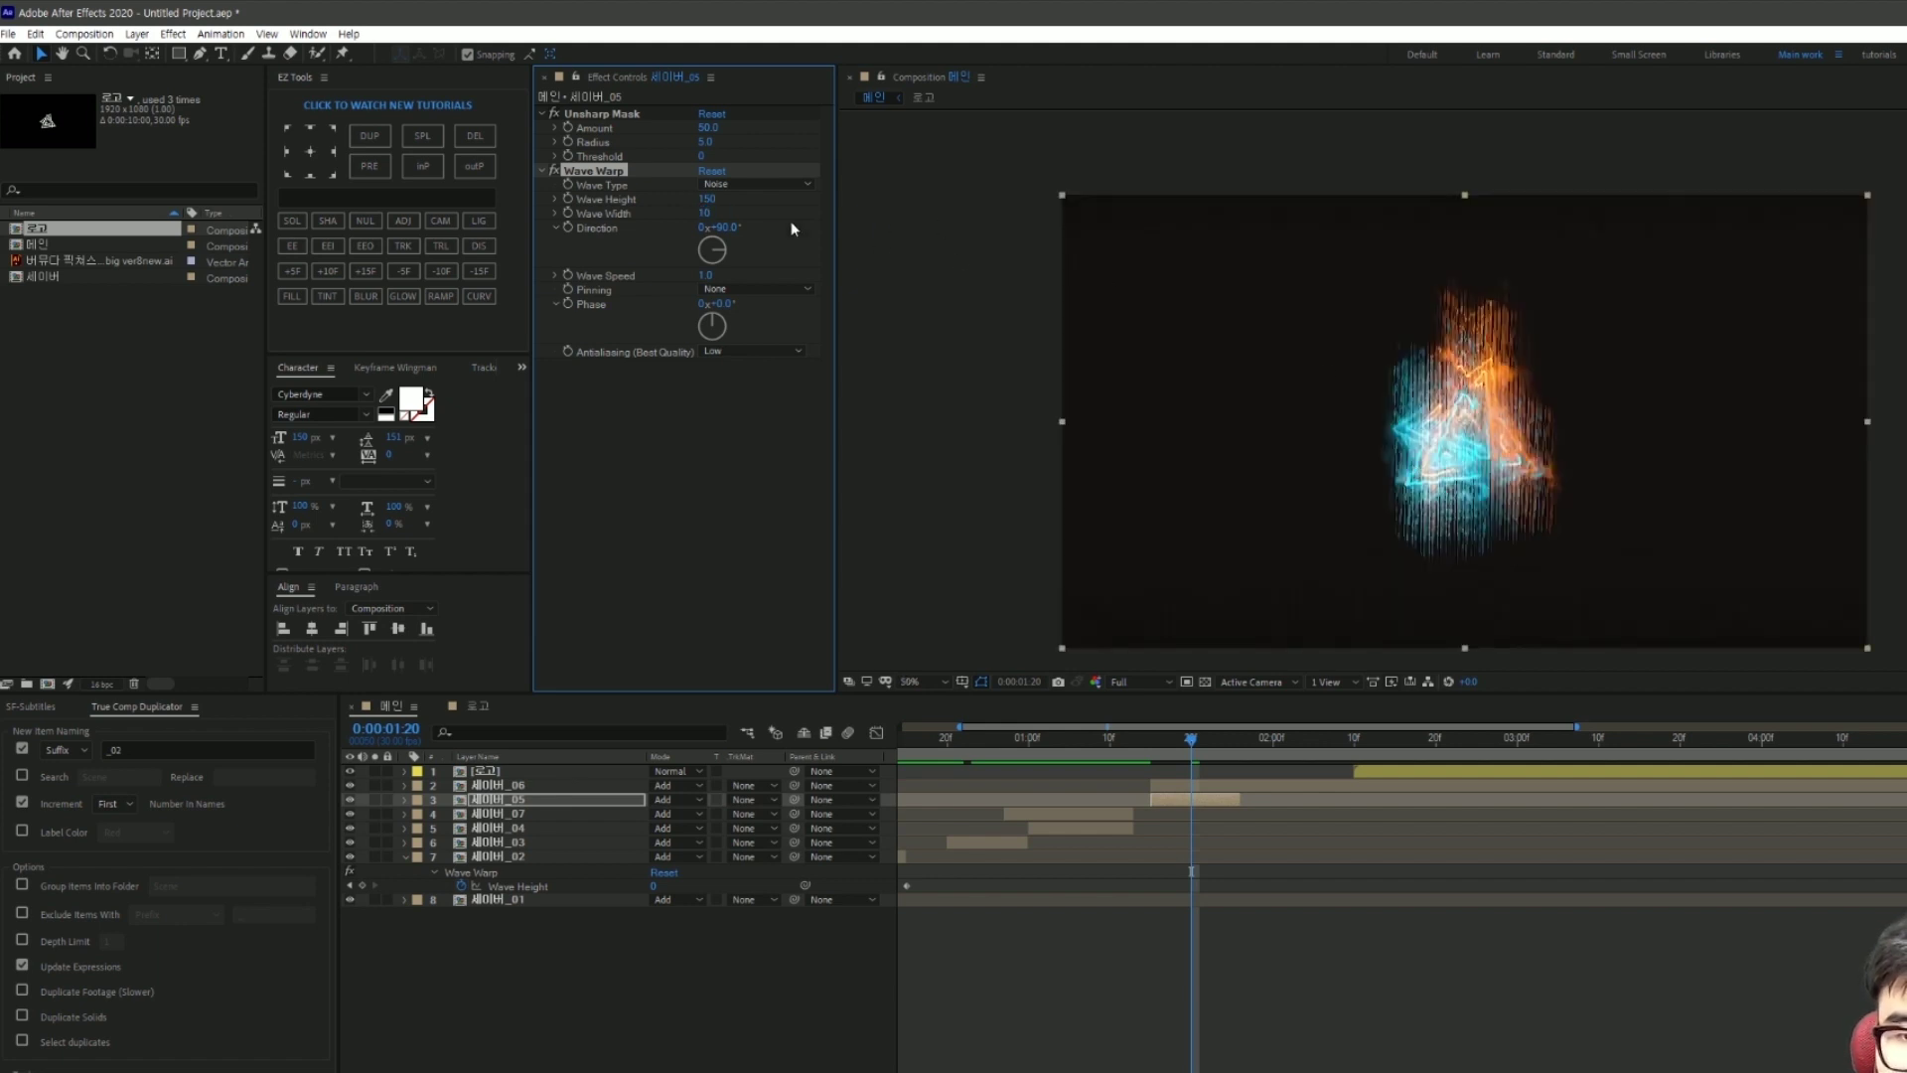
Step: Set the wave Direction to 0° and Phase to 90°
click(723, 228)
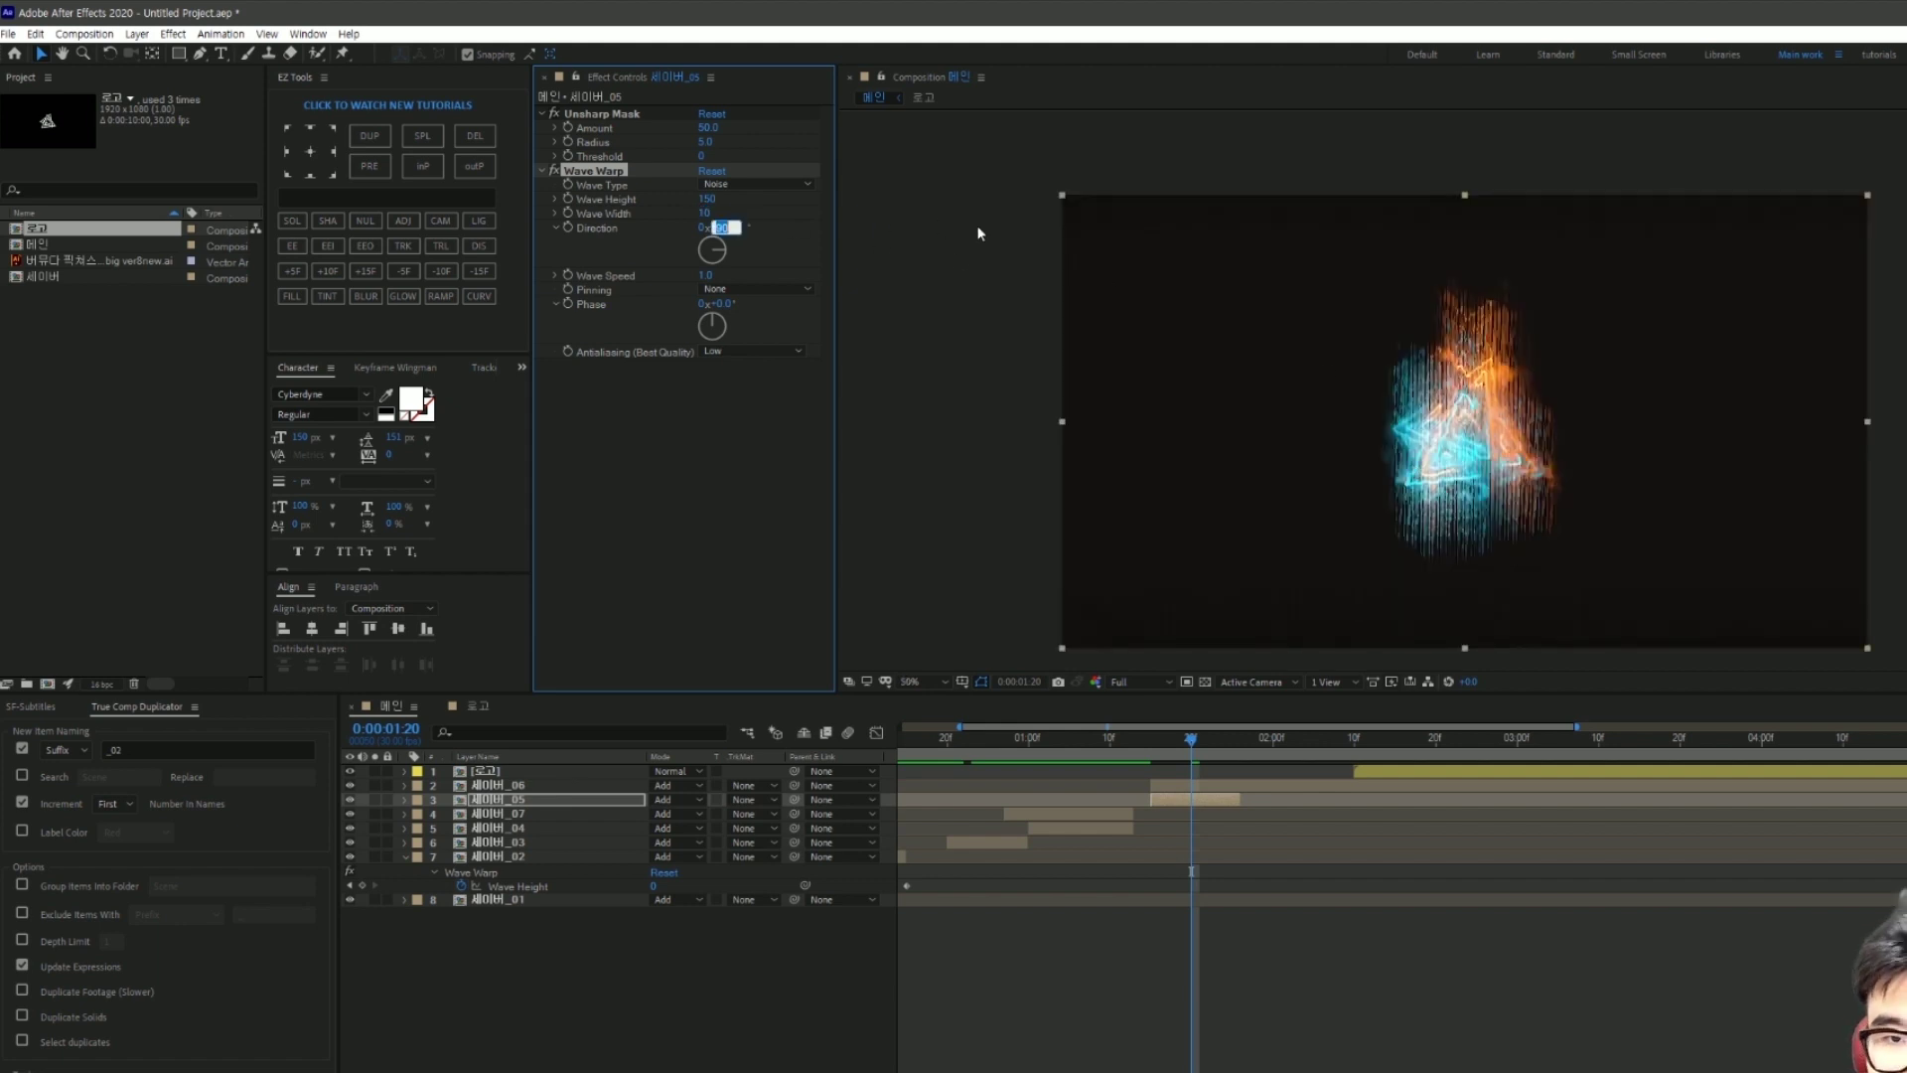
text(0)
key(Return)
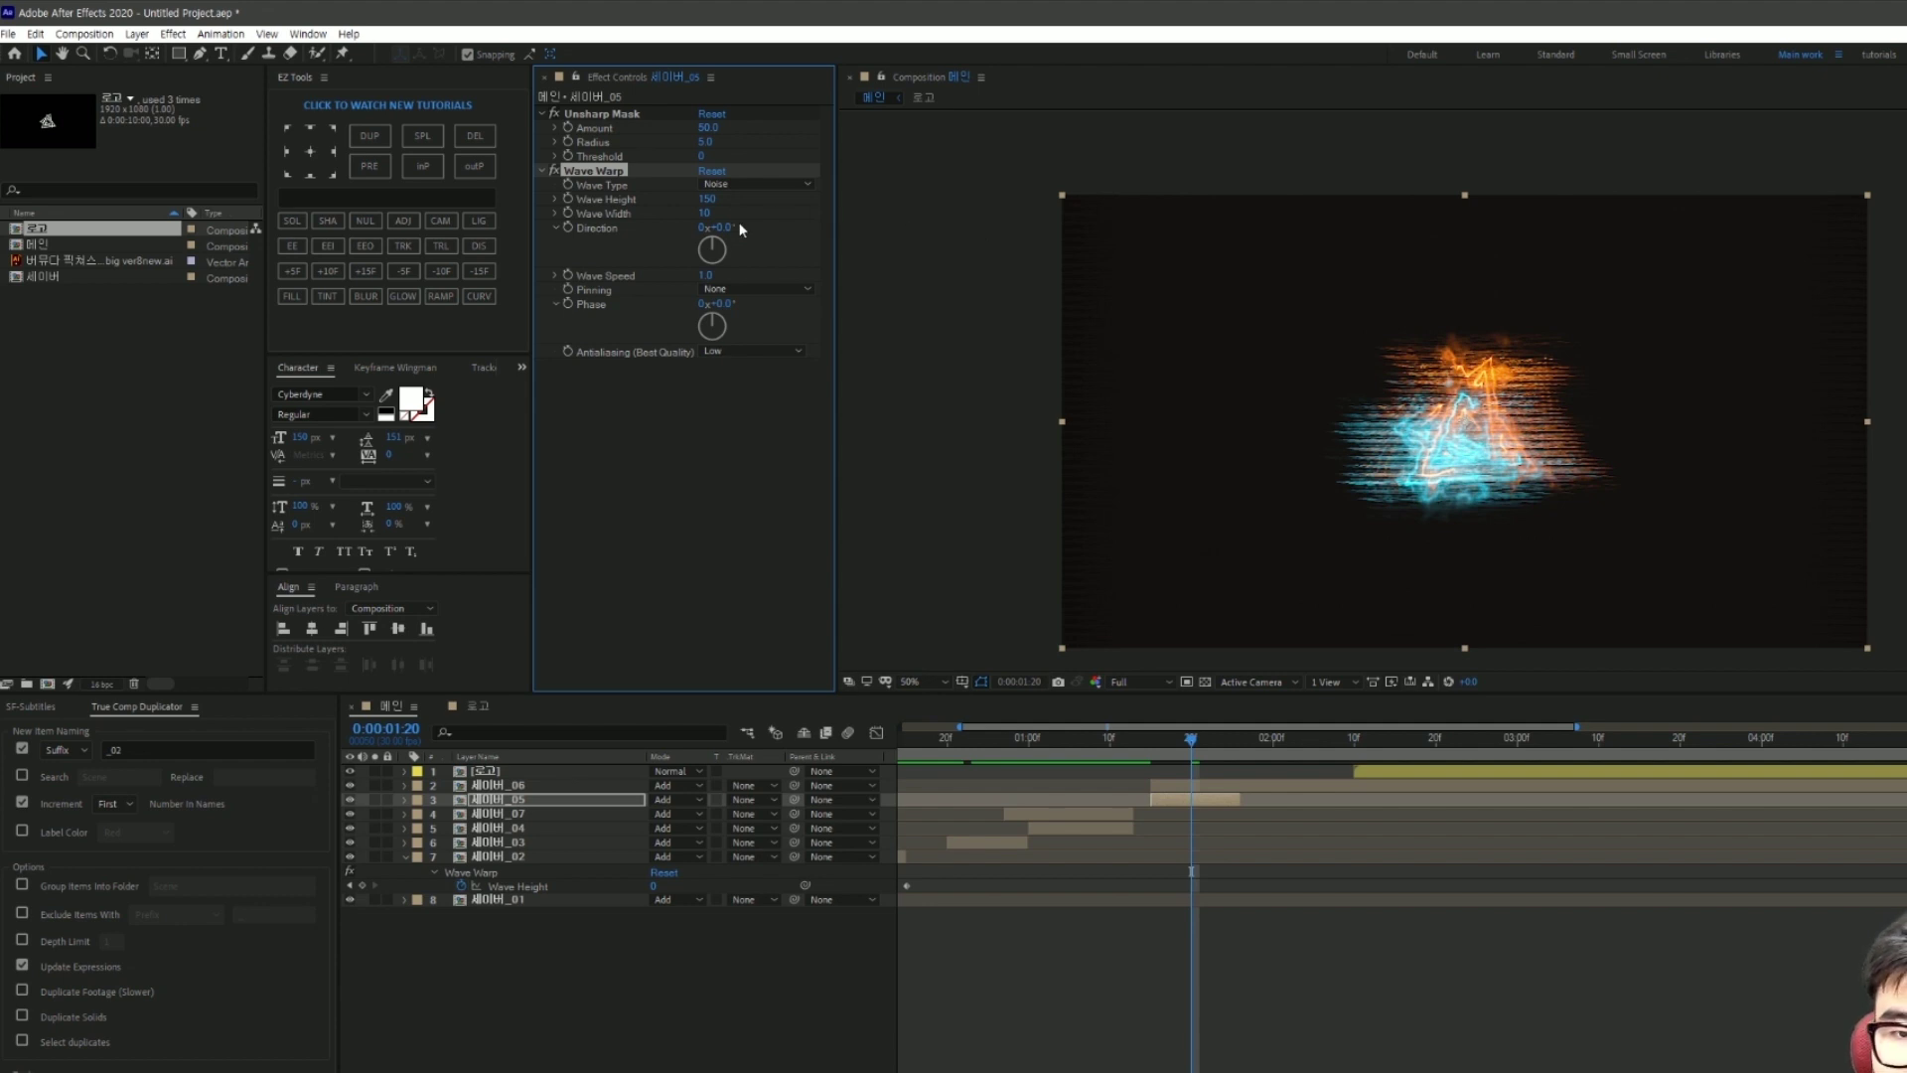
click(720, 303)
text(9)
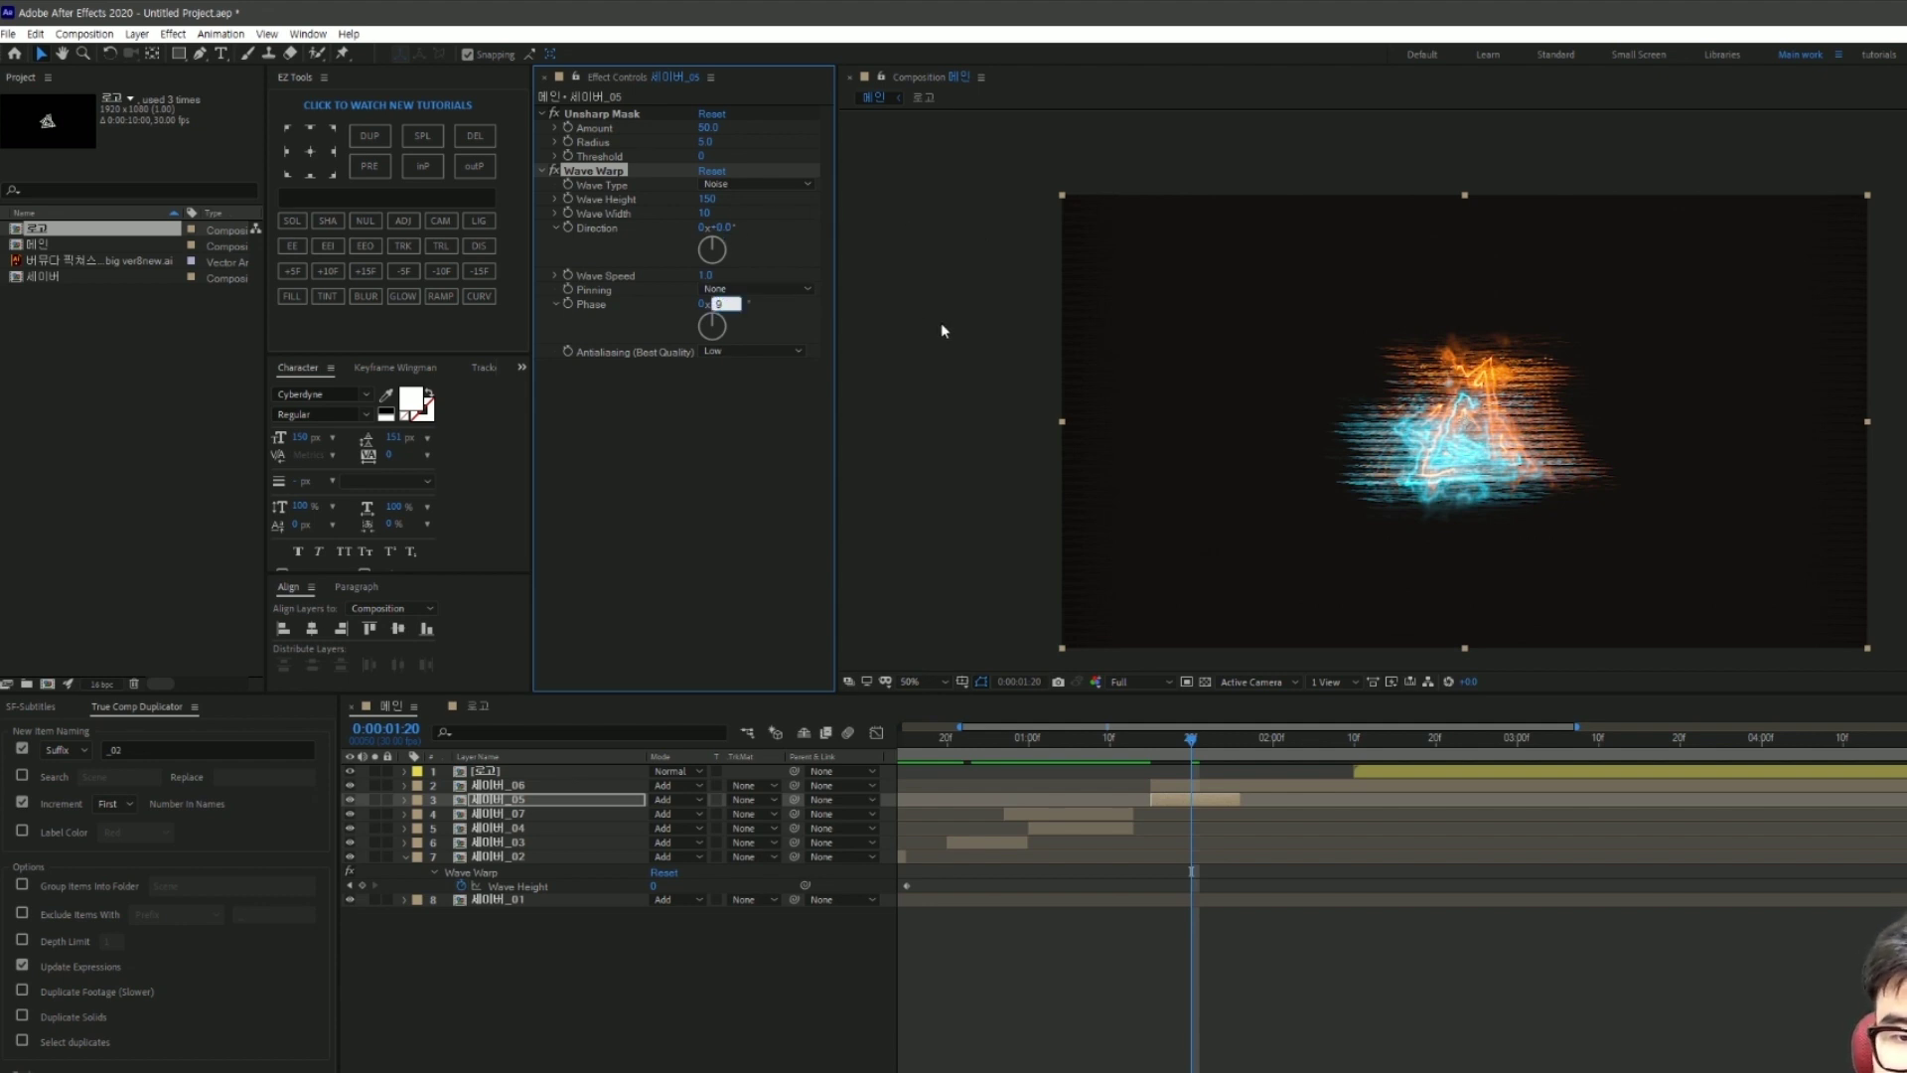
text(0)
key(Return)
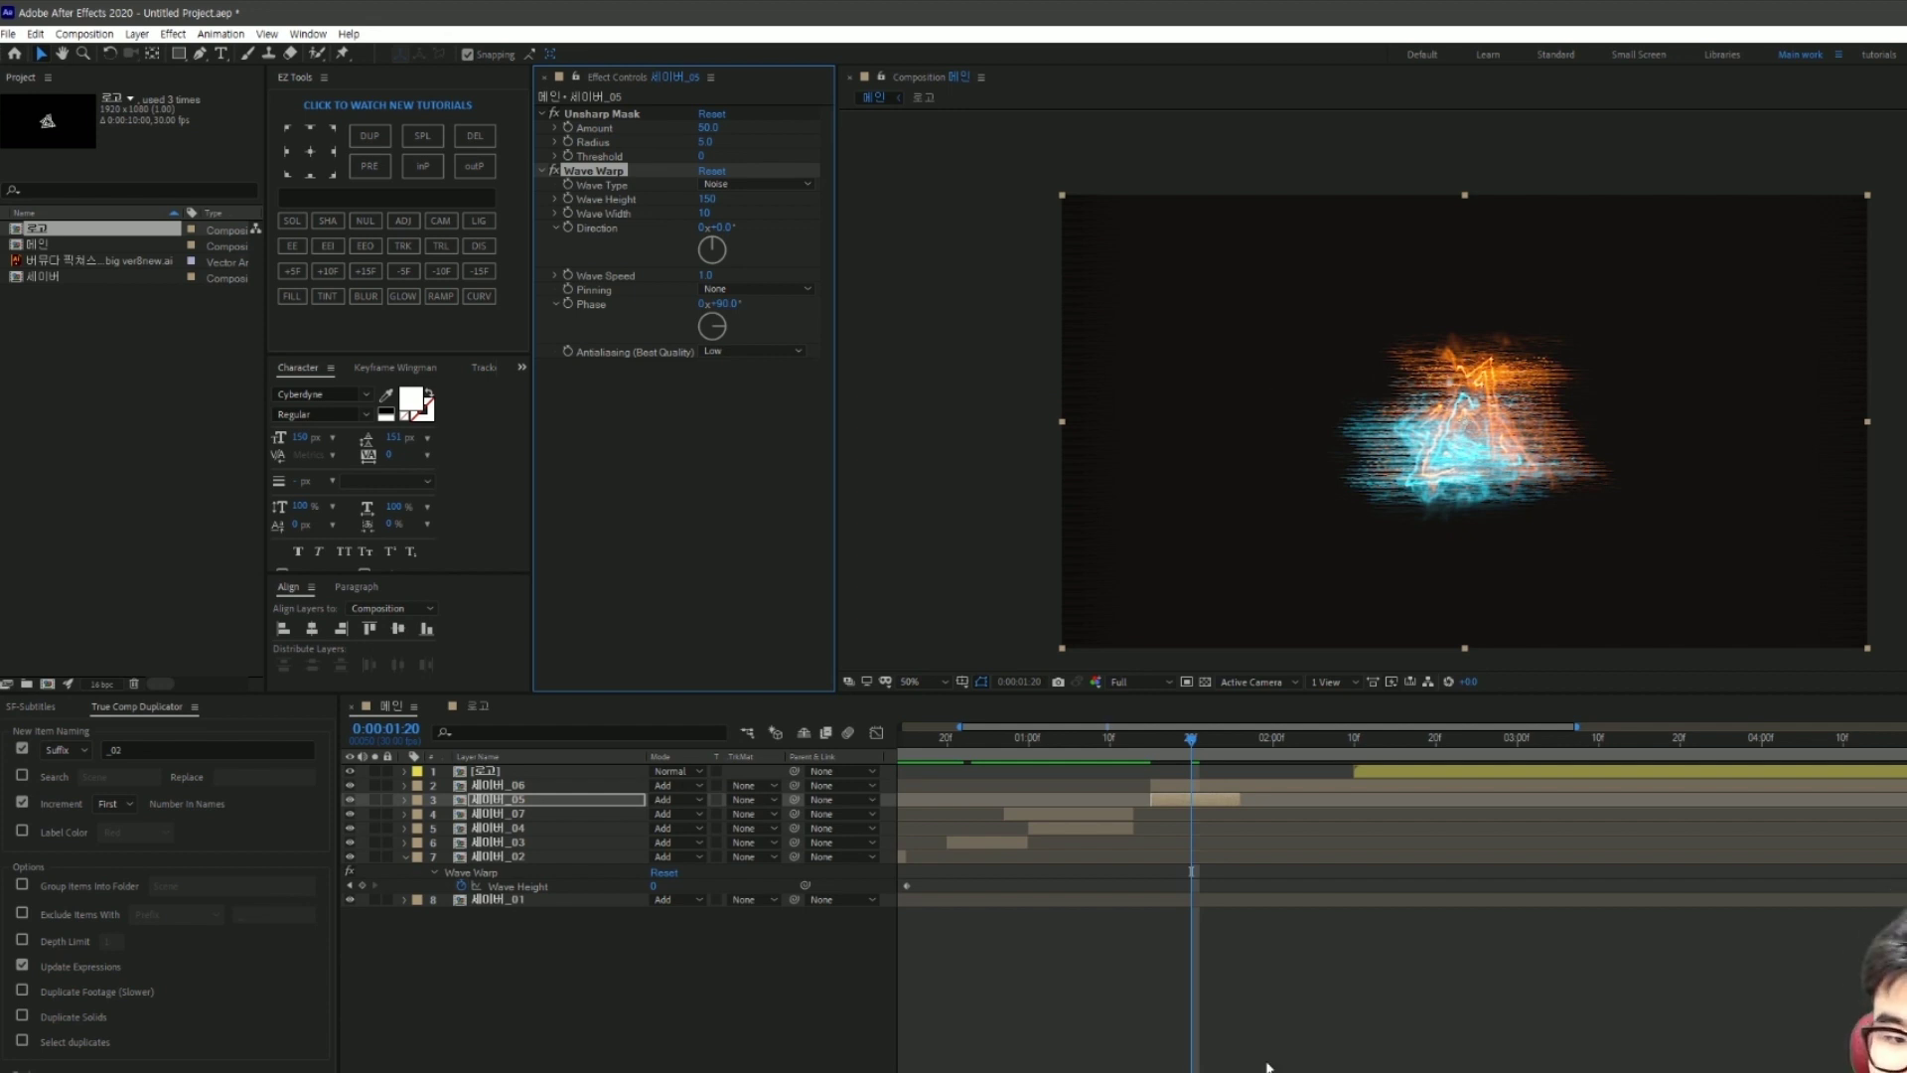
click(1253, 702)
Step: Add CC Scale Wipe to the 세이버_05 layer
key(ctrl+space)
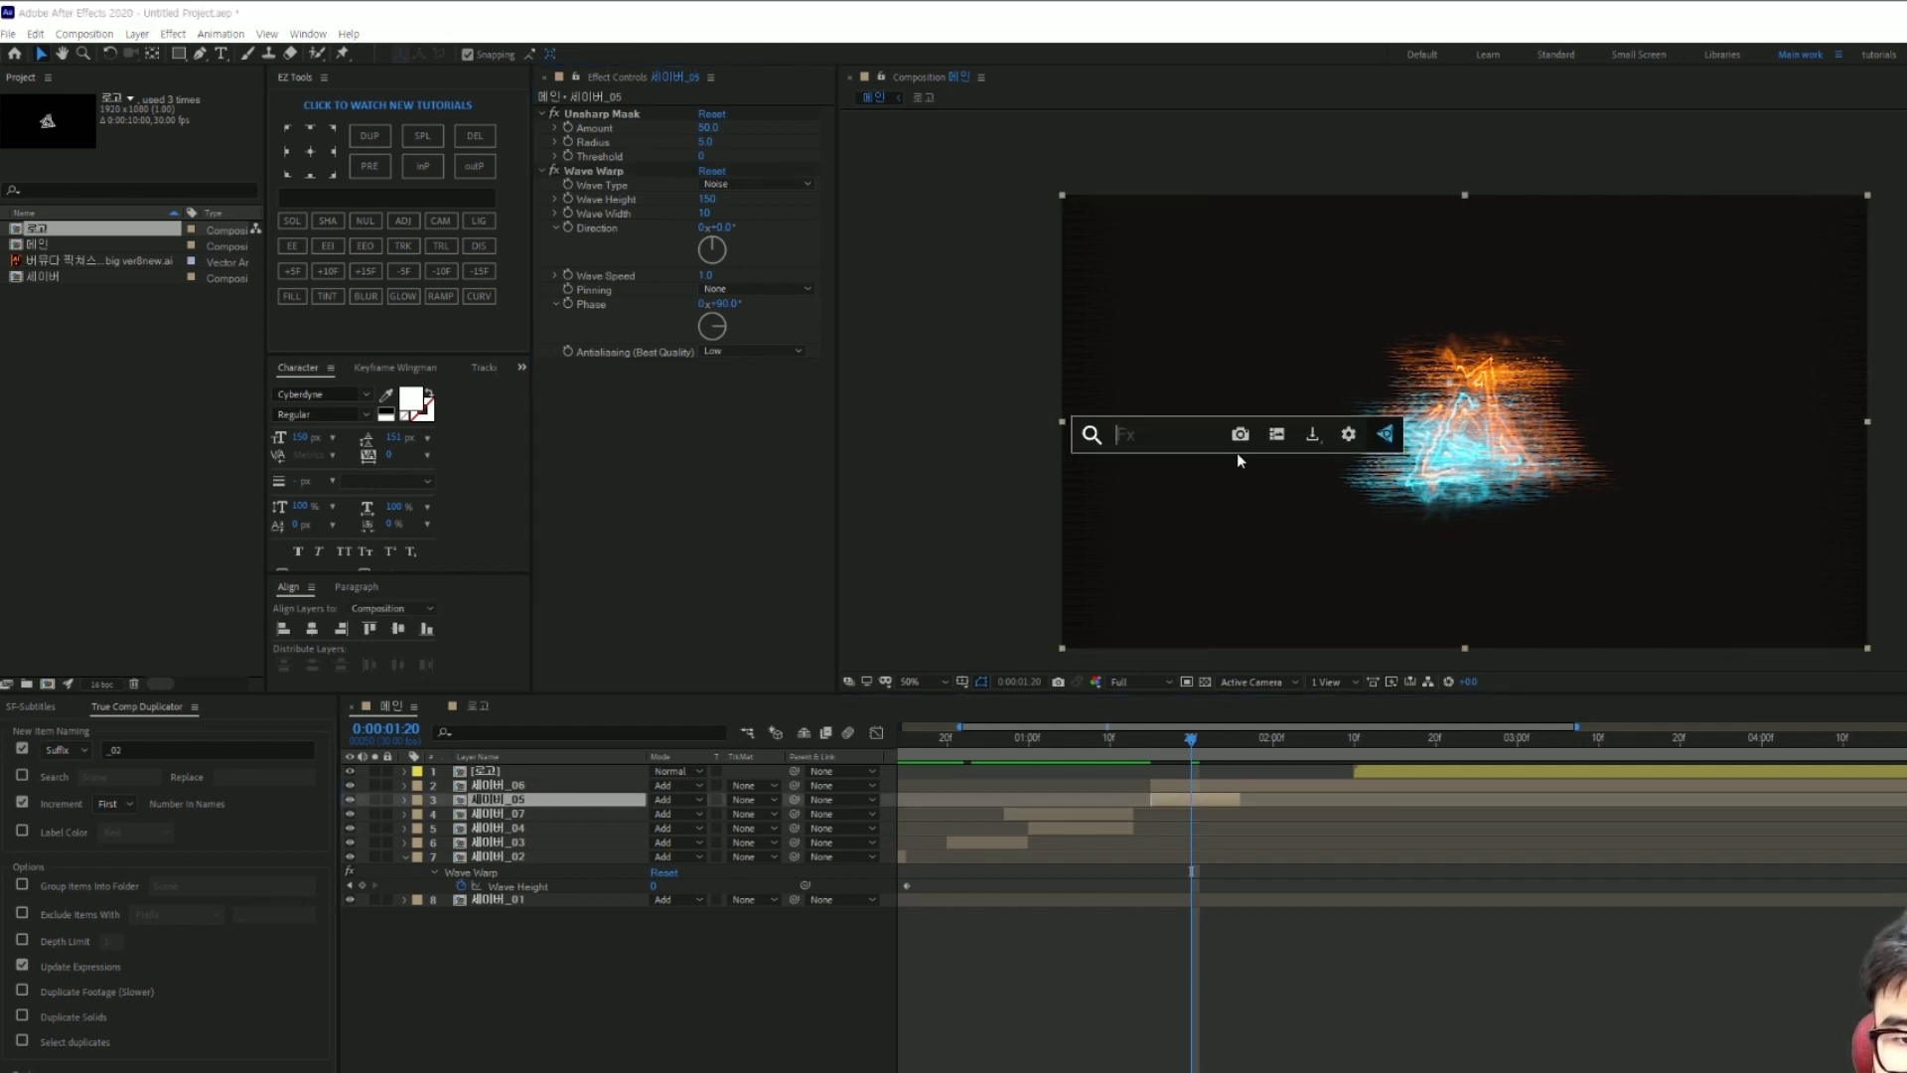
text(cc sca)
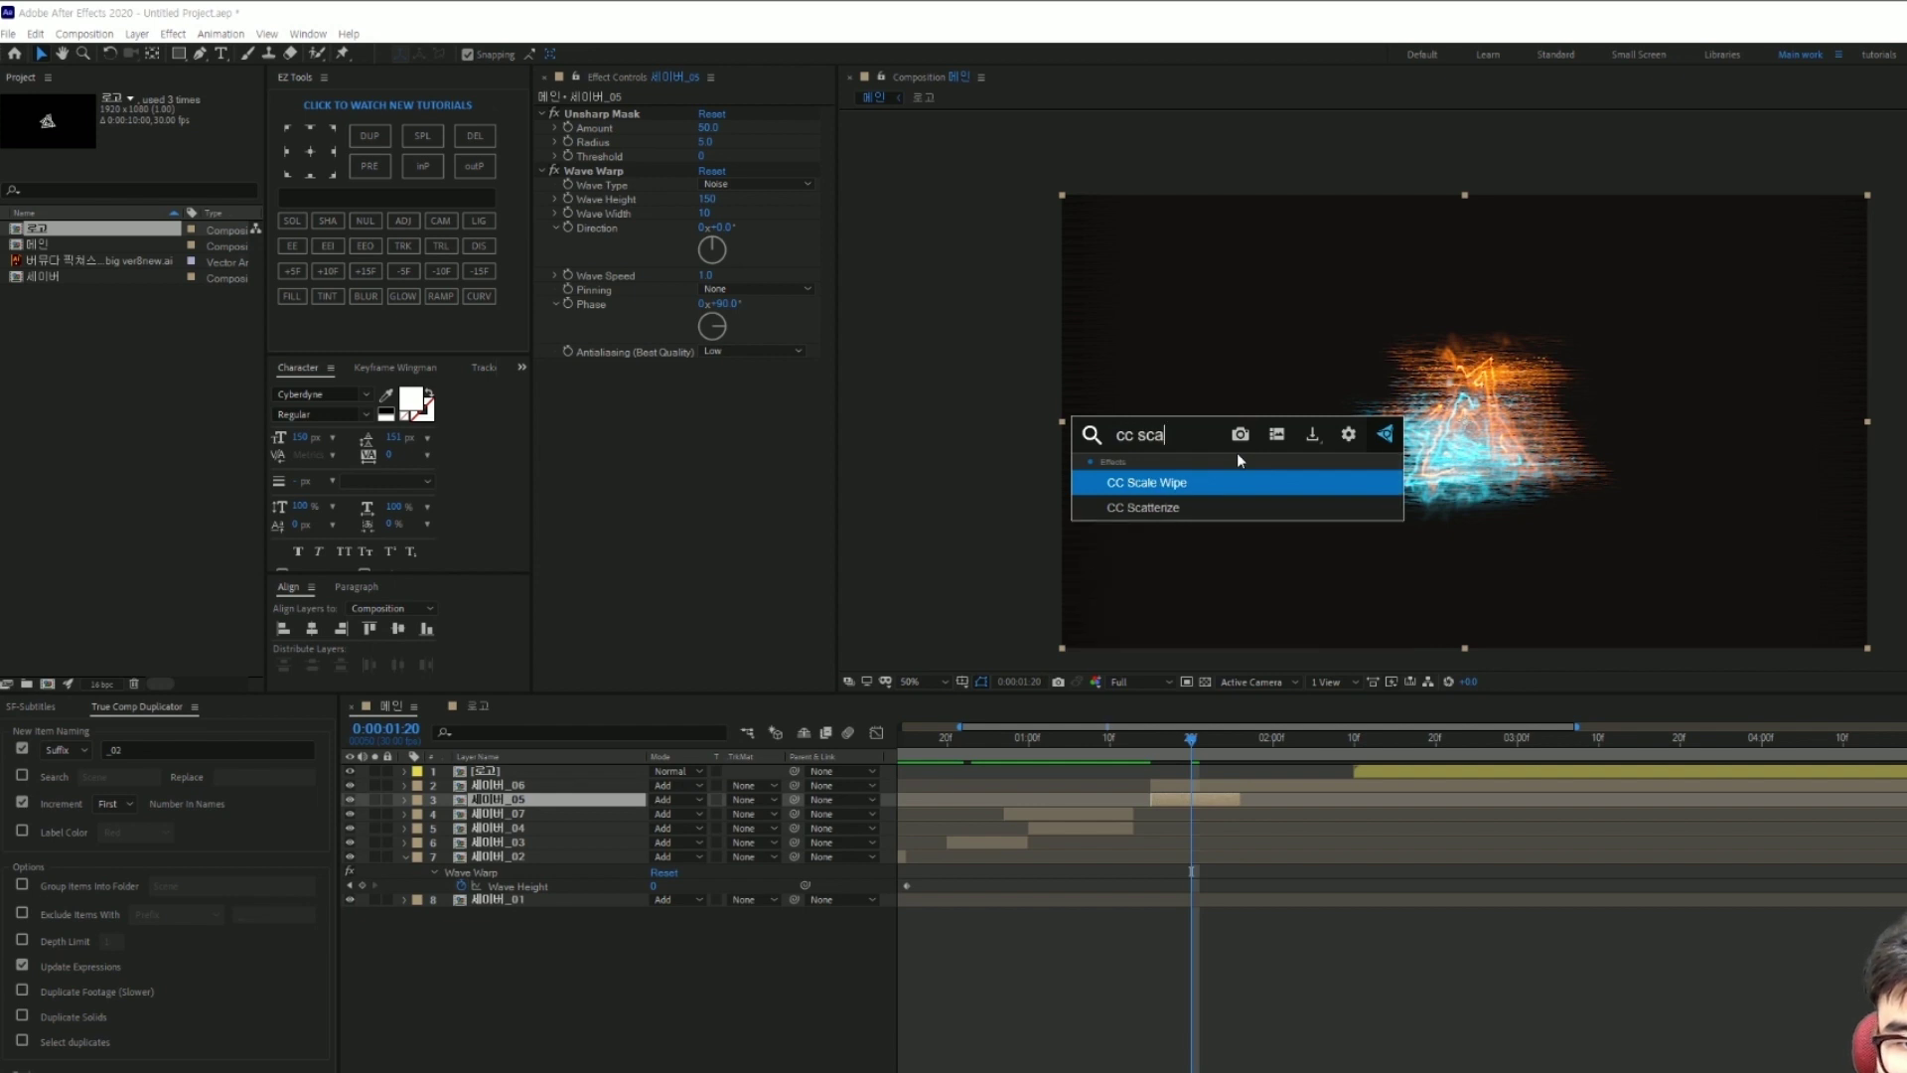
click(1136, 483)
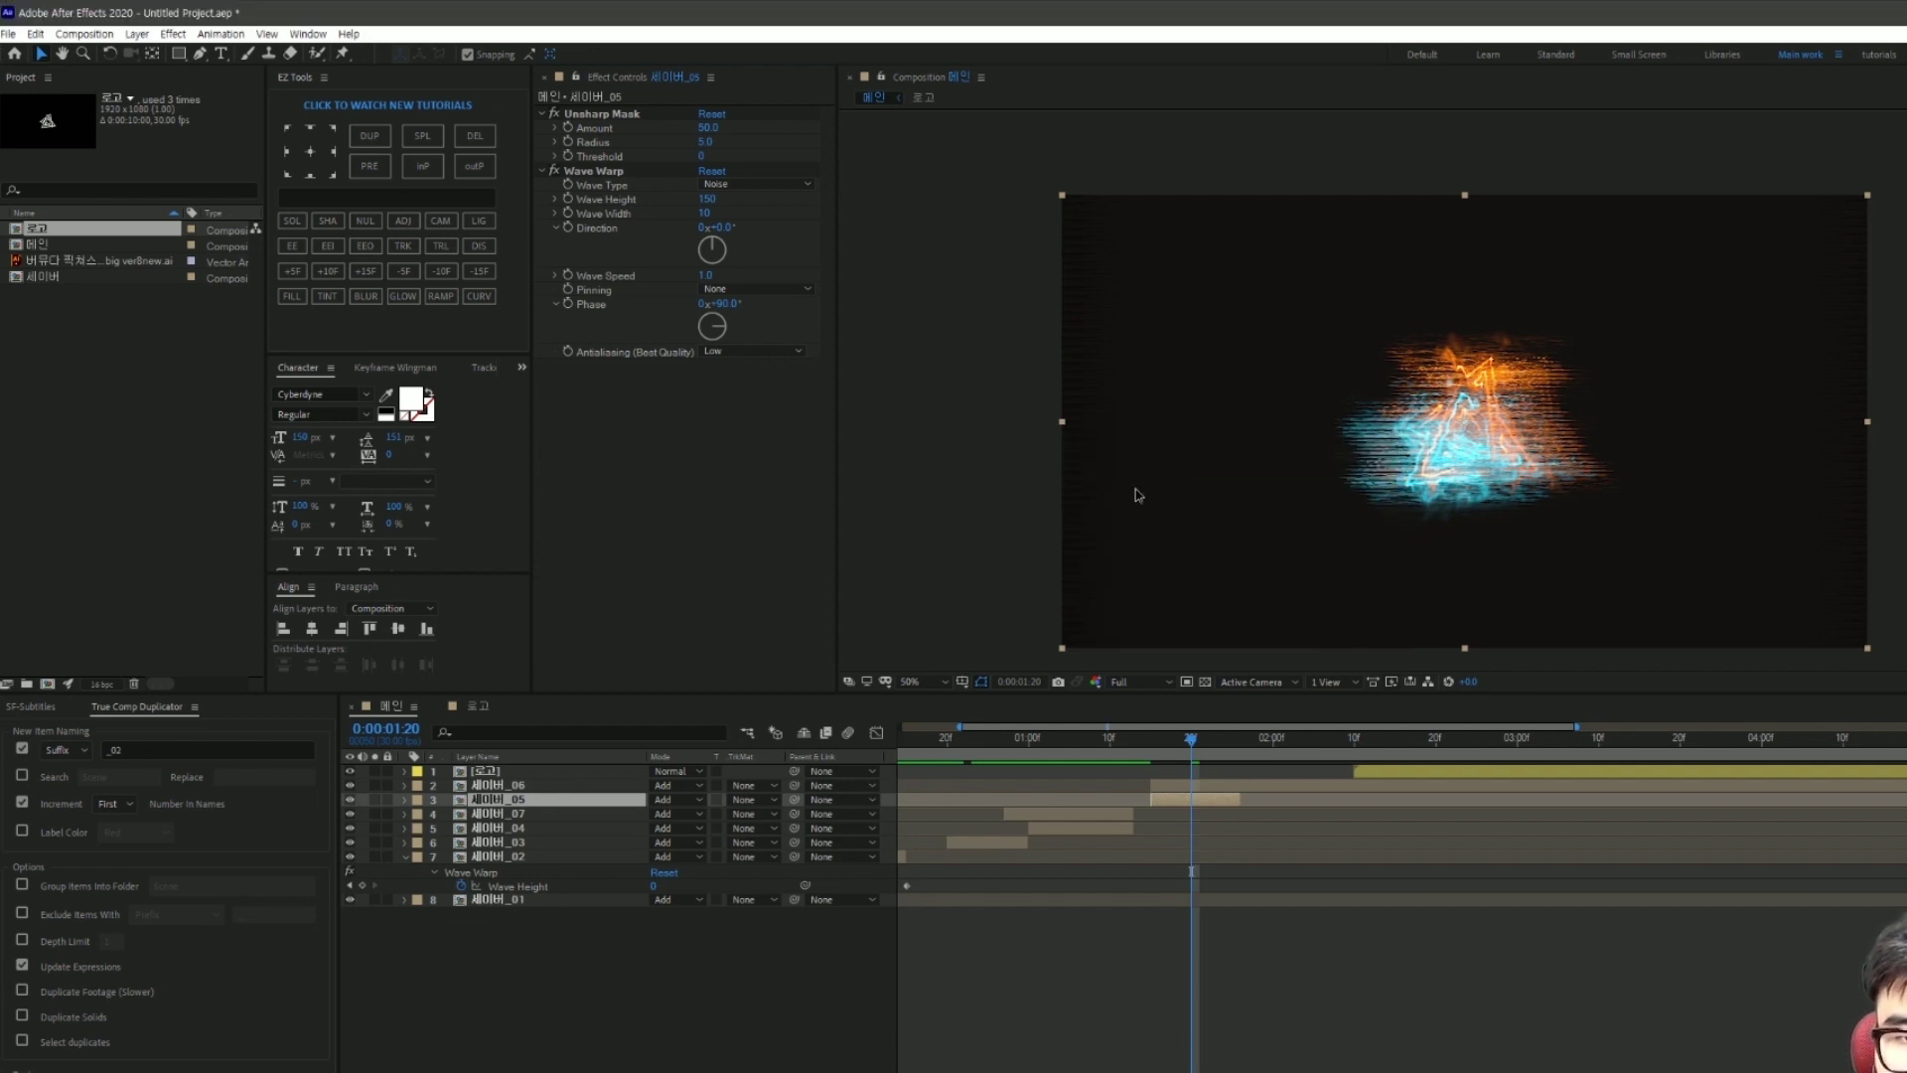
Step: Keyframe the wipe's Stretch from 0 at 1:13 to 100 at 1:26
click(707, 380)
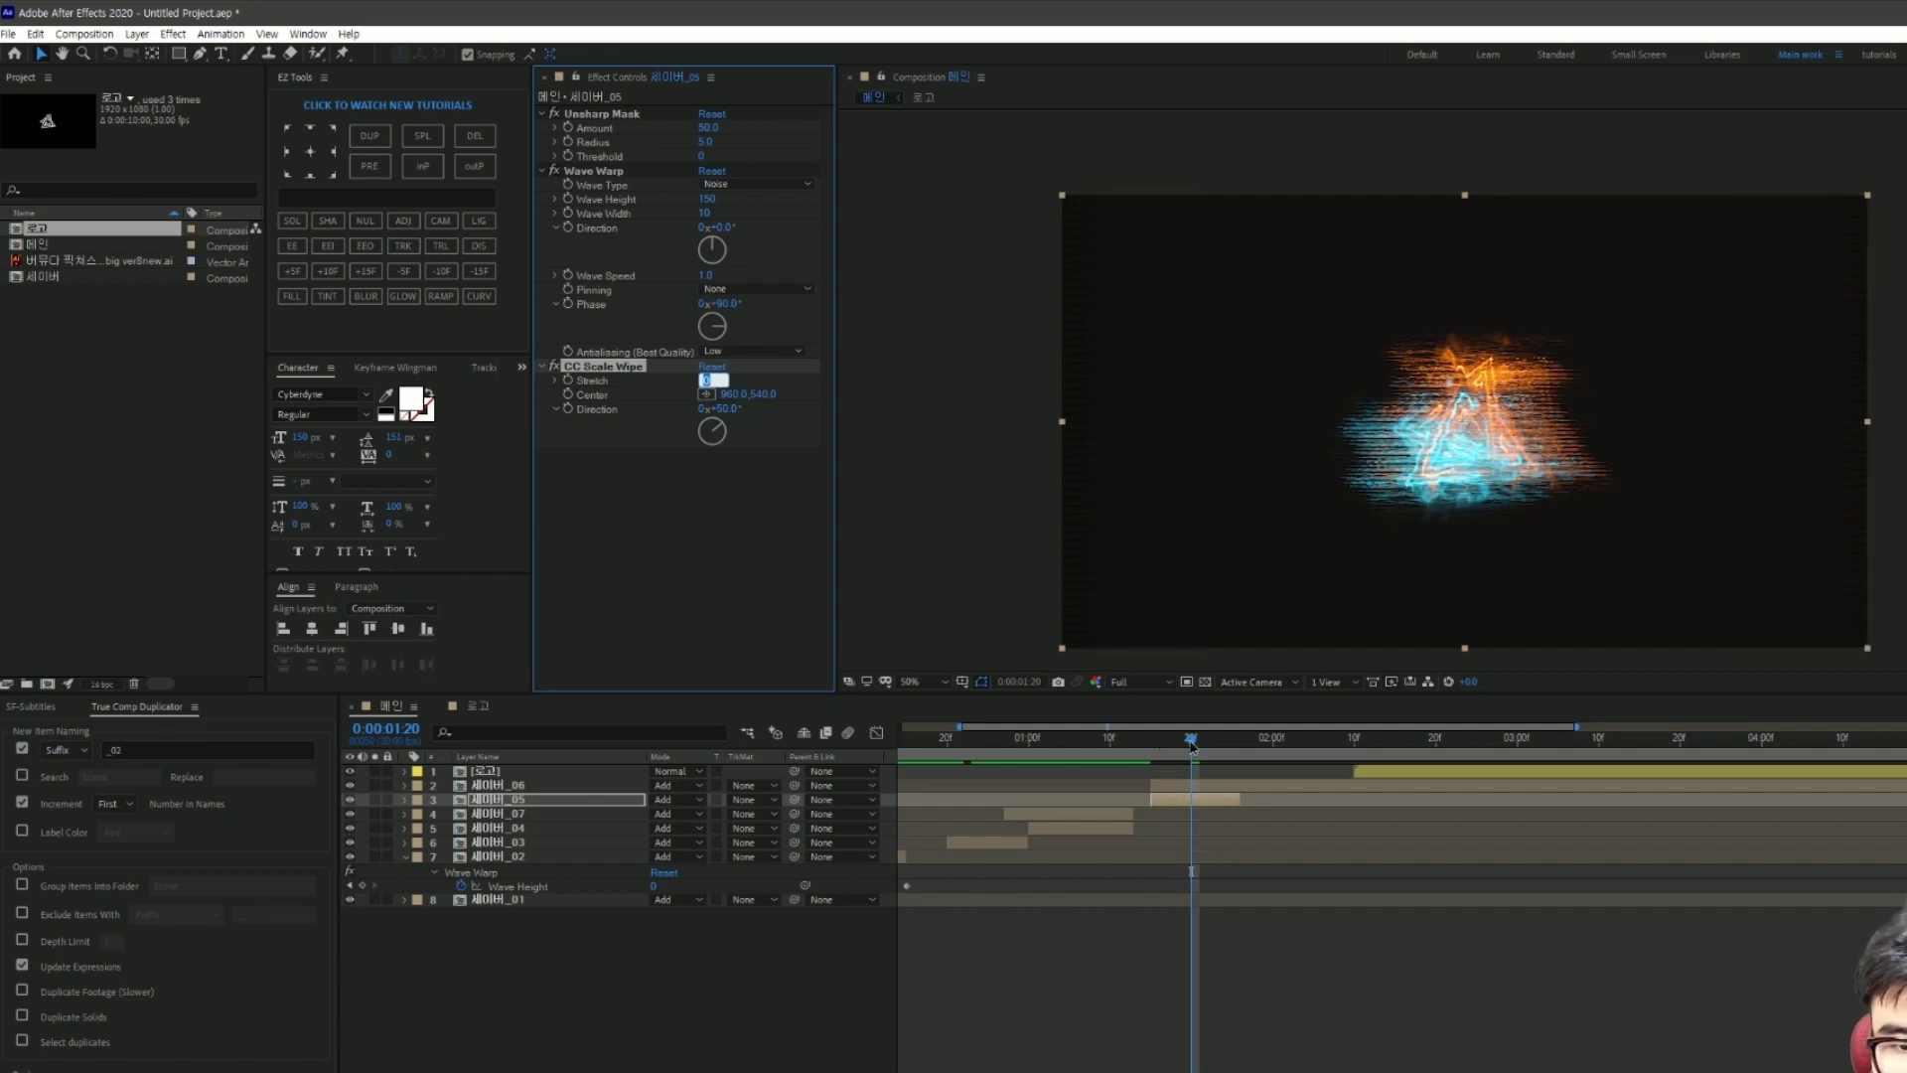
drag(1191, 747, 1135, 746)
click(582, 382)
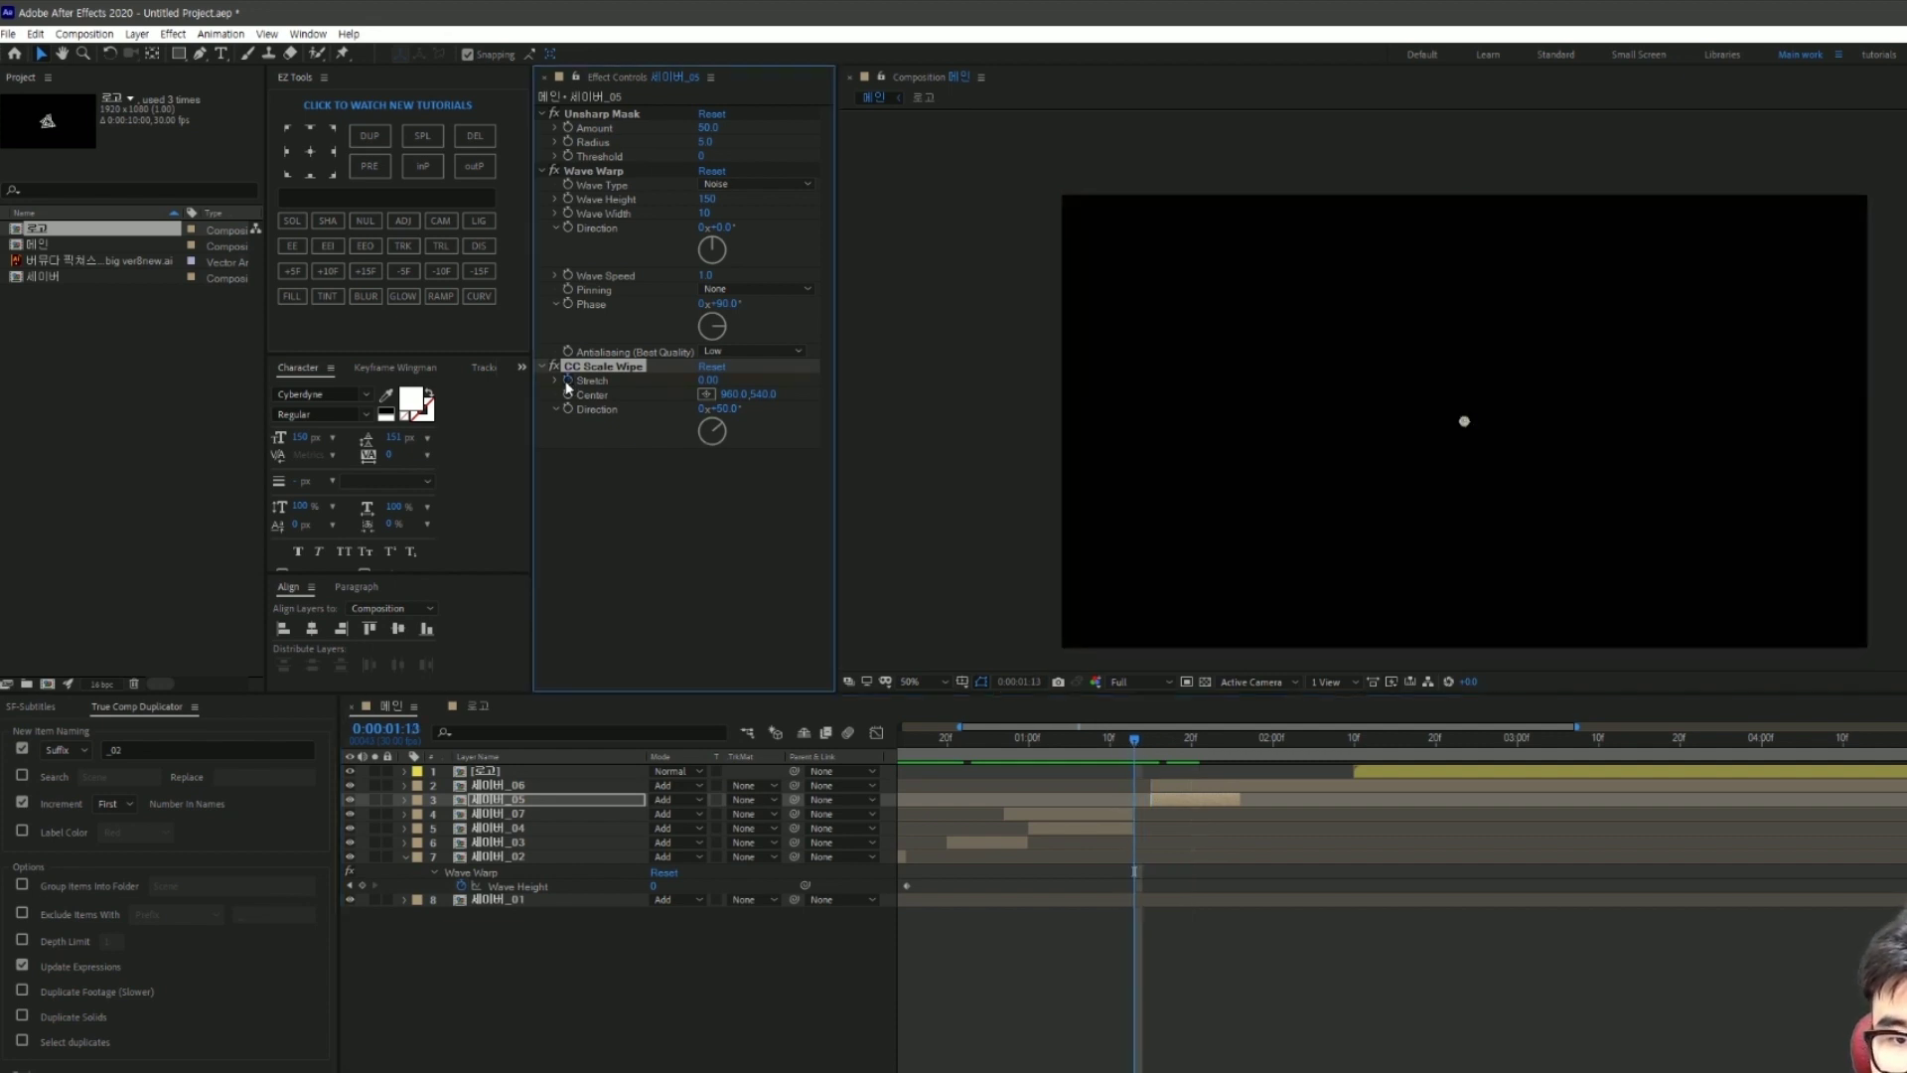
click(708, 380)
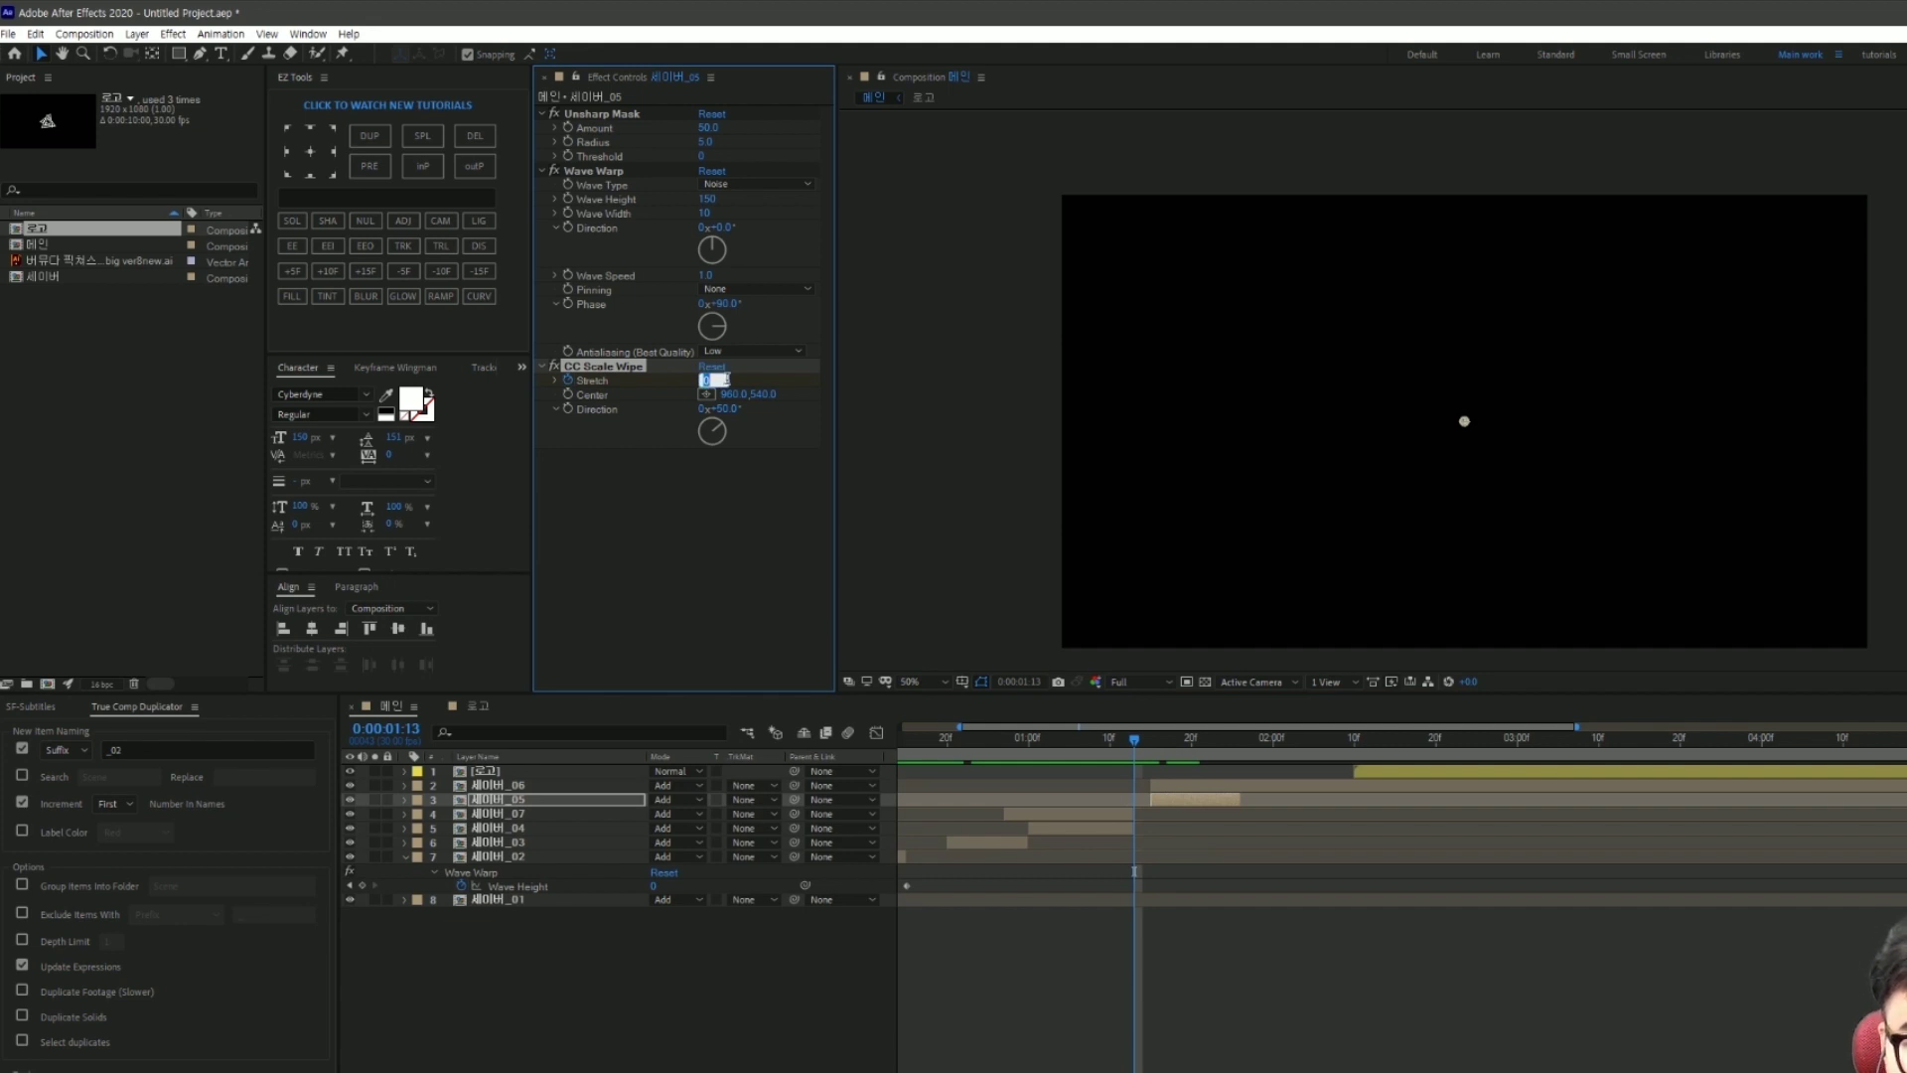
click(735, 544)
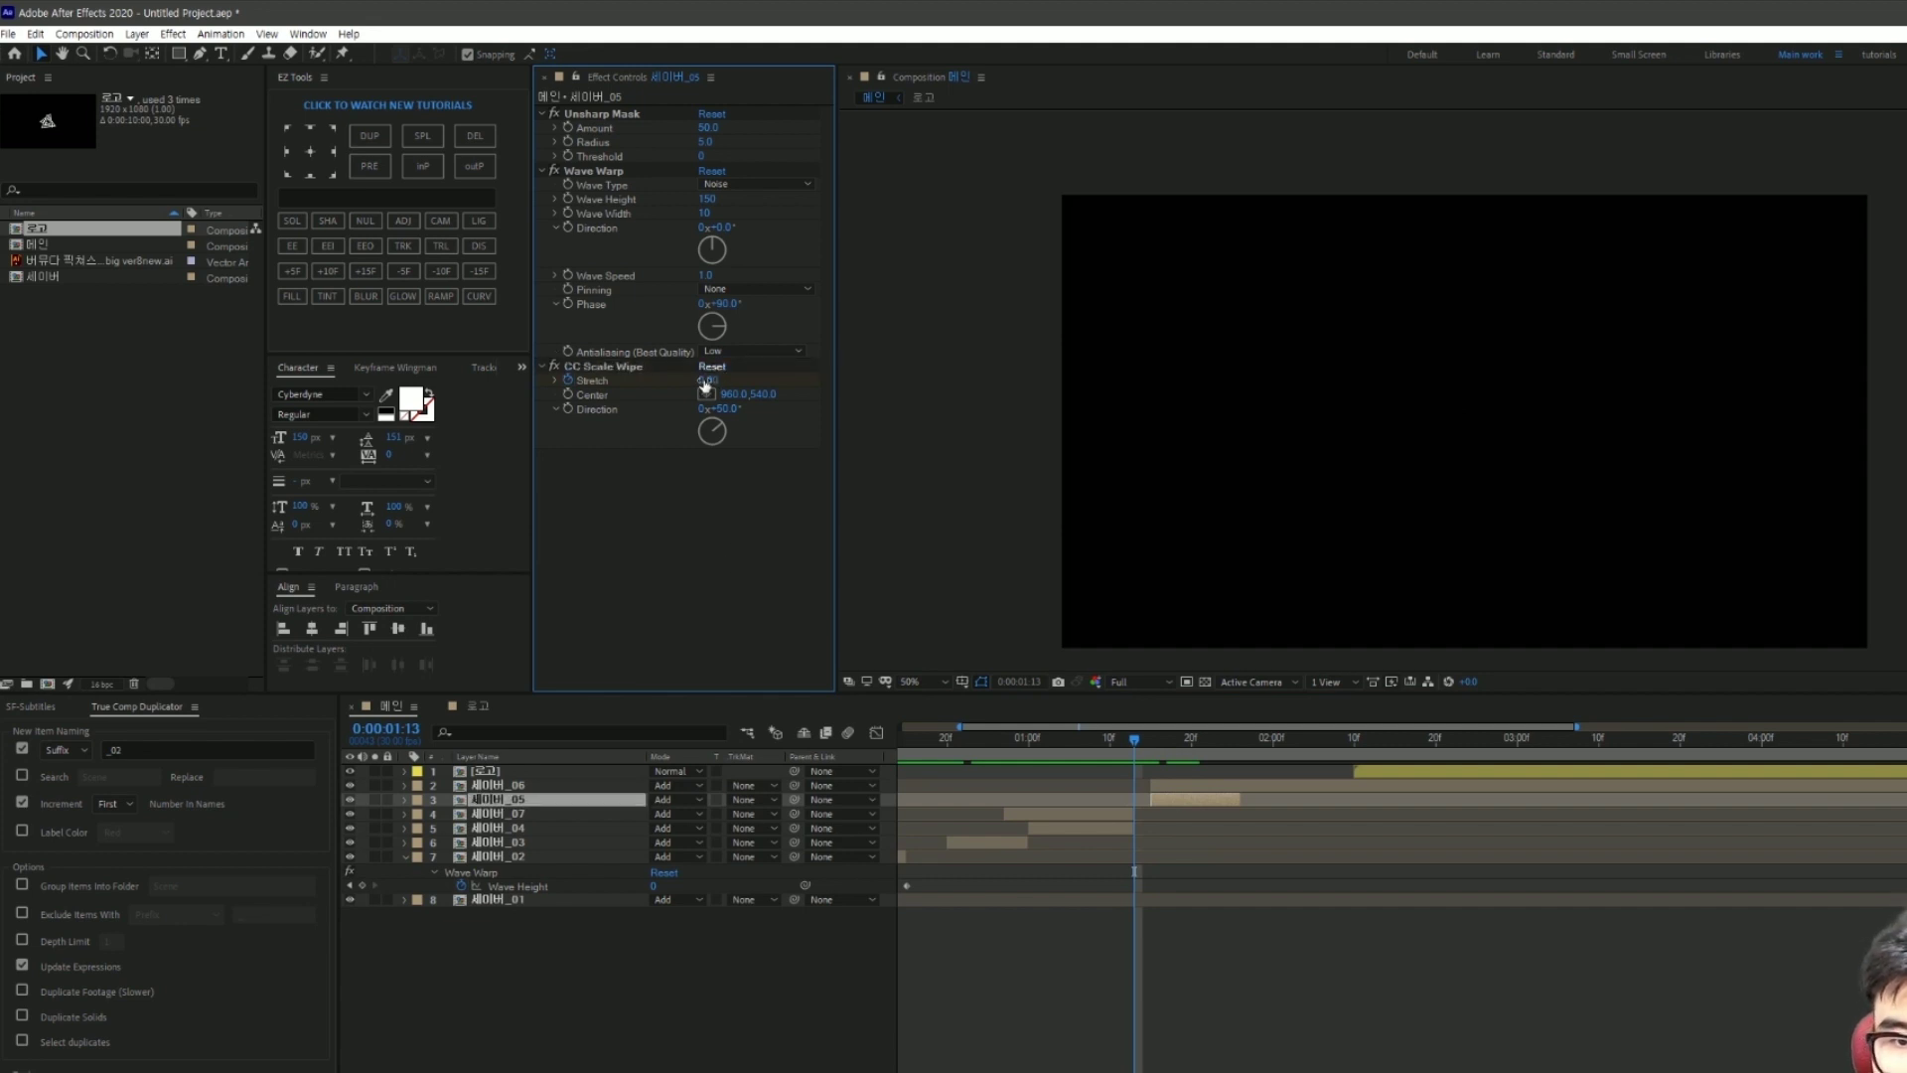
key(space)
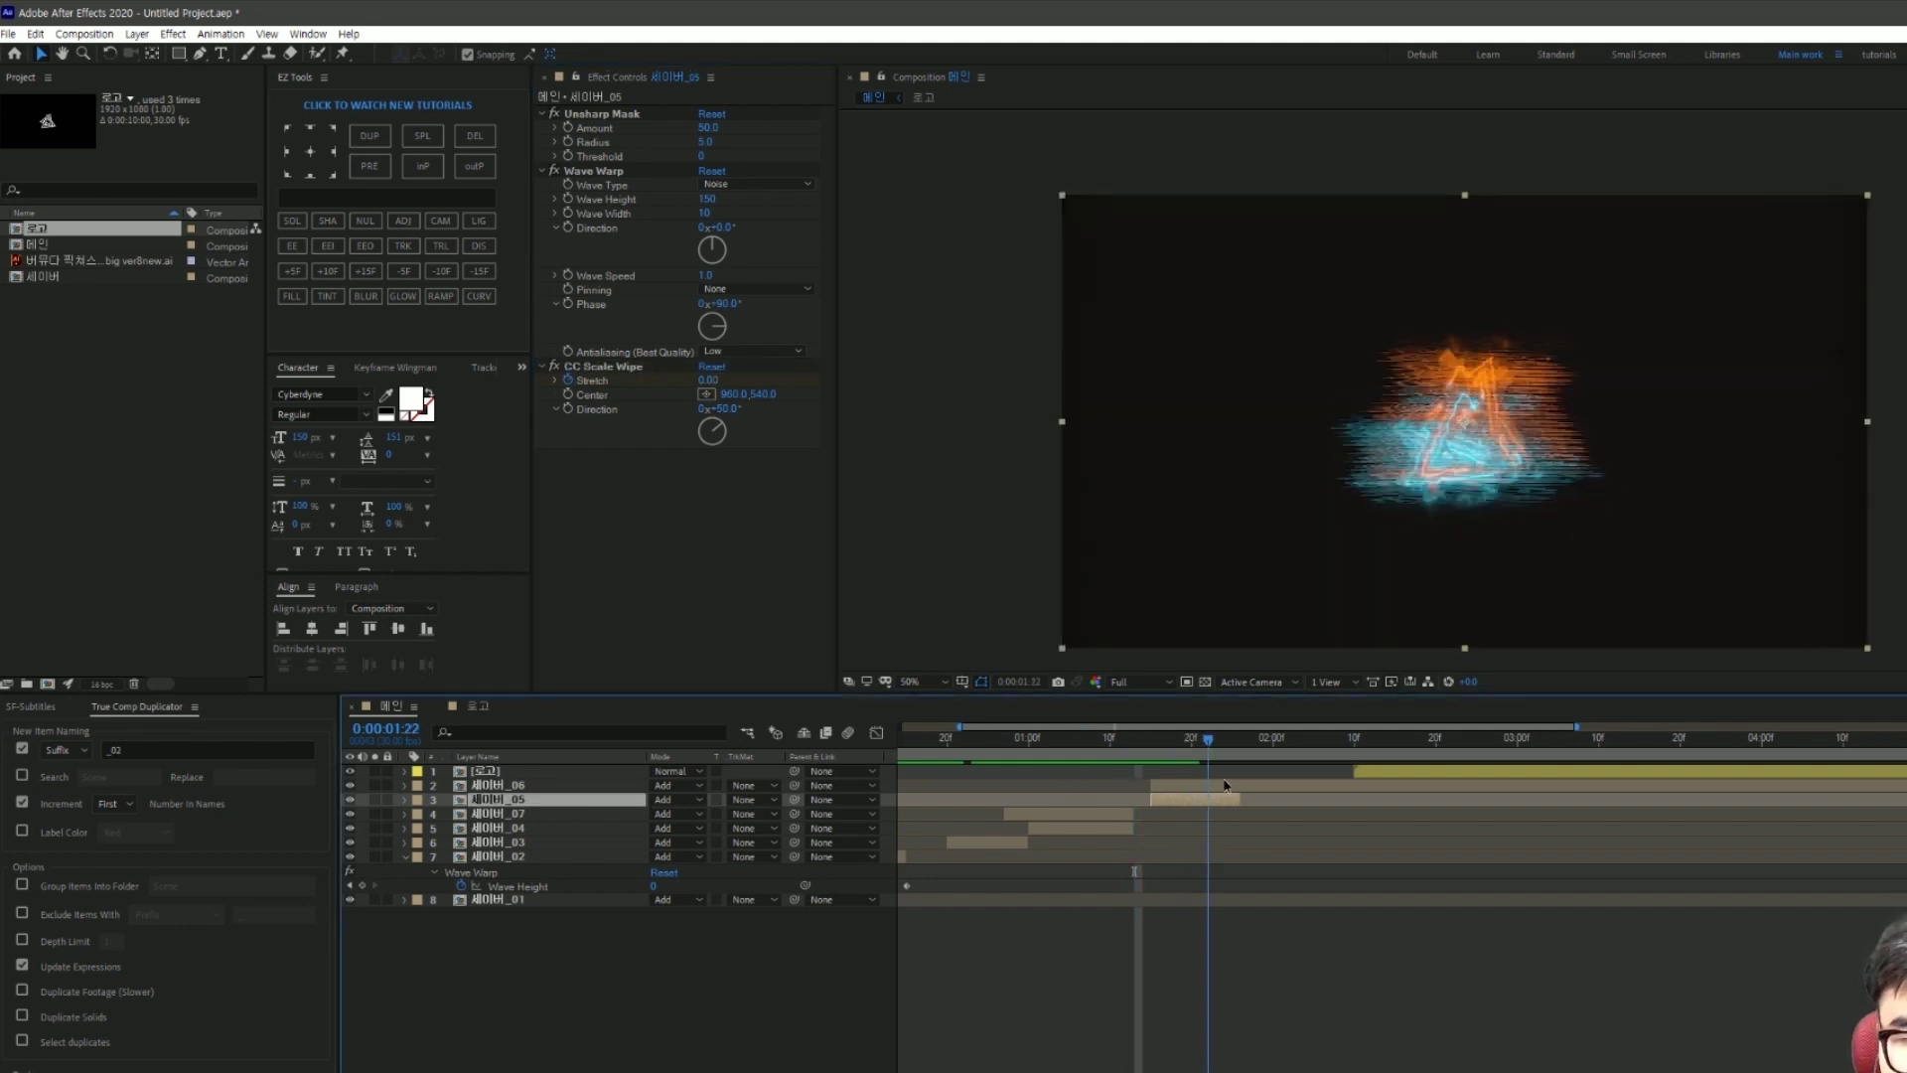
click(709, 380)
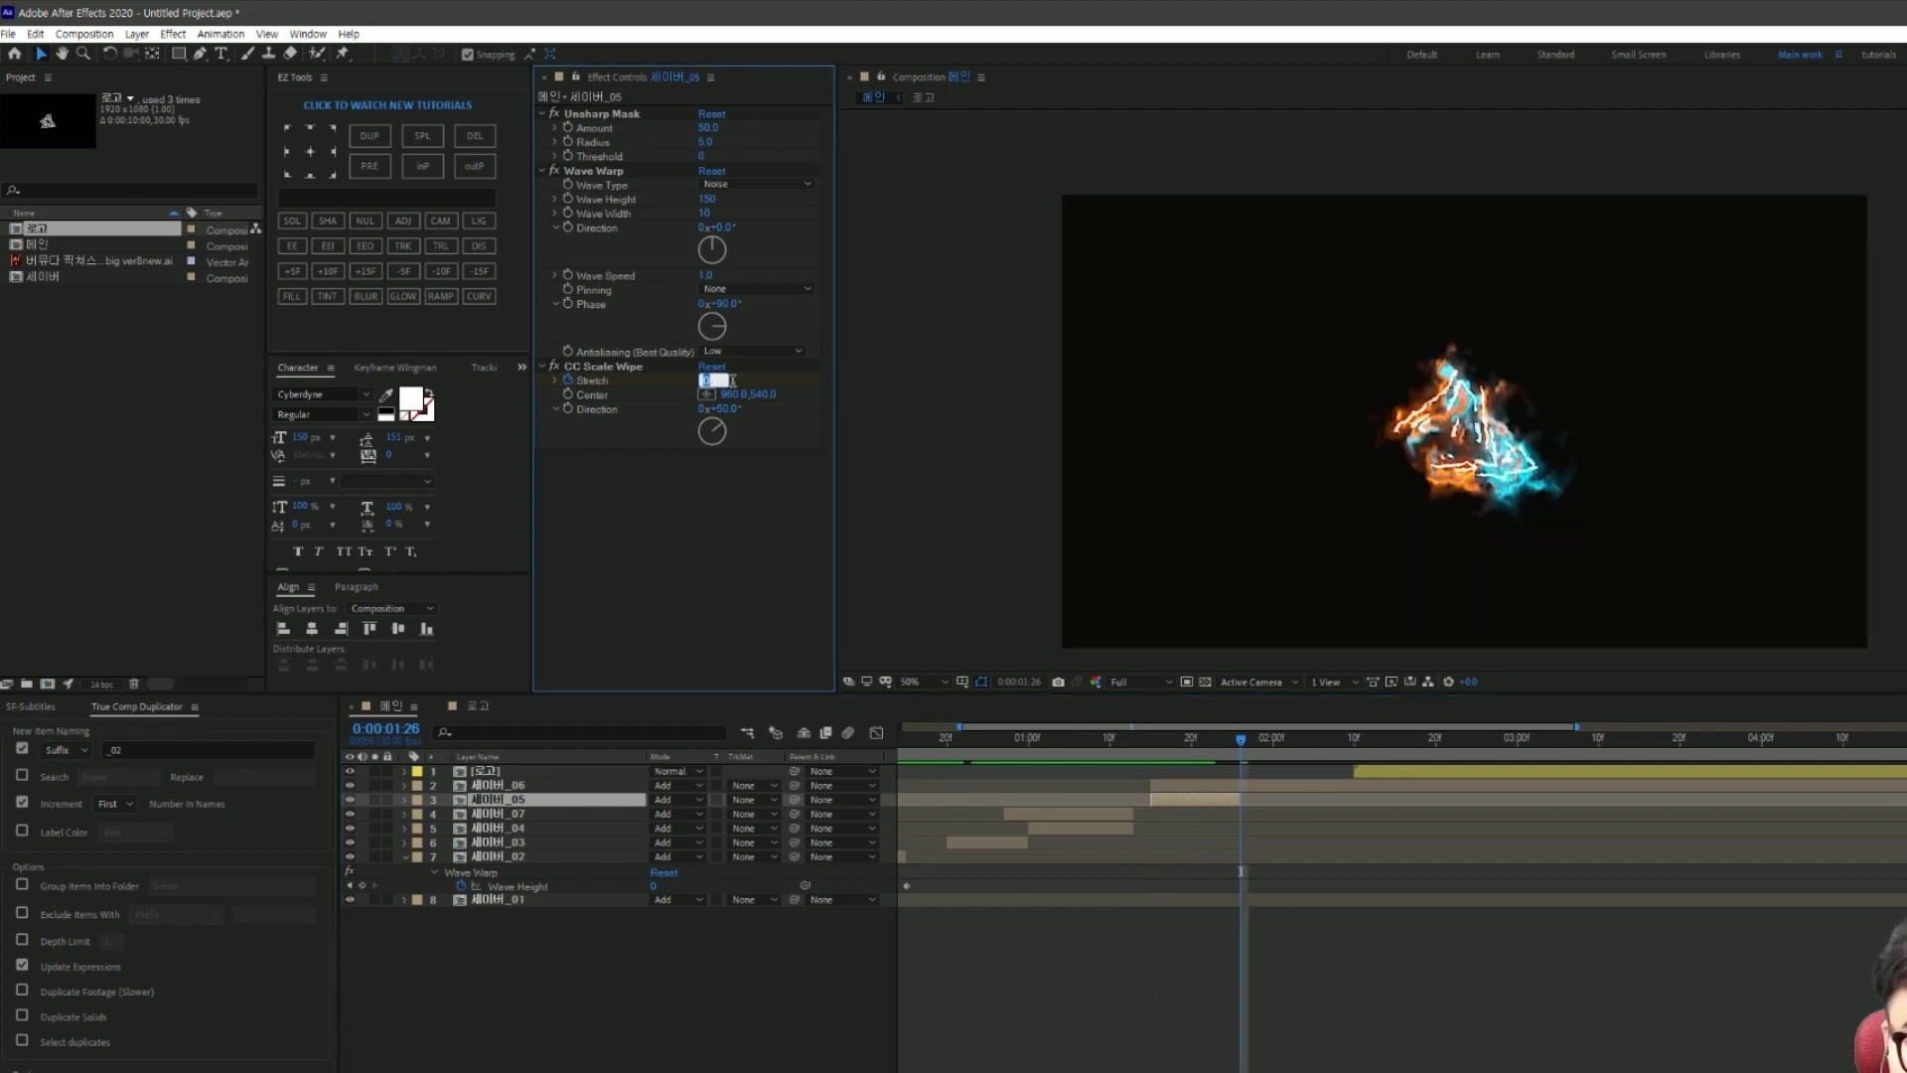
text(100)
key(Return)
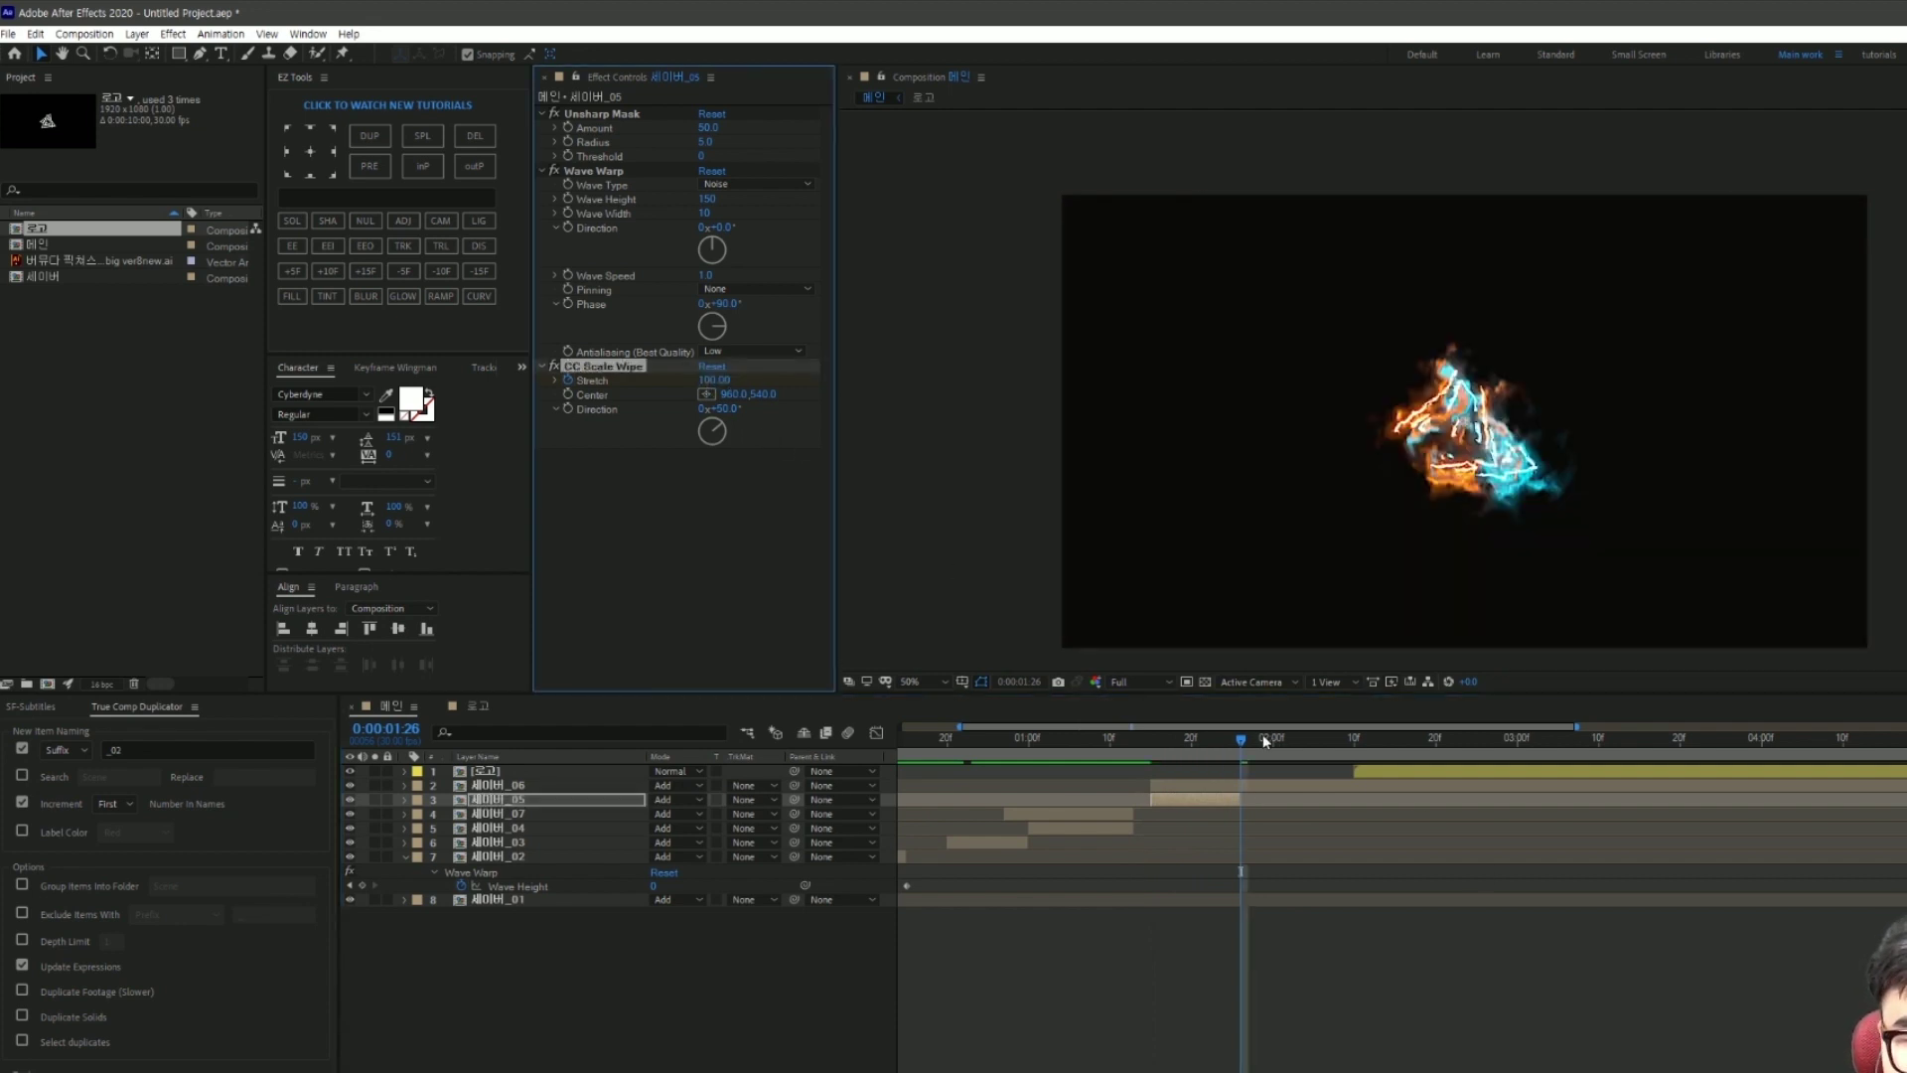
Step: Set the wipe Direction to -90° and preview the horizontal streaks around 1:20
drag(1243, 751, 1191, 743)
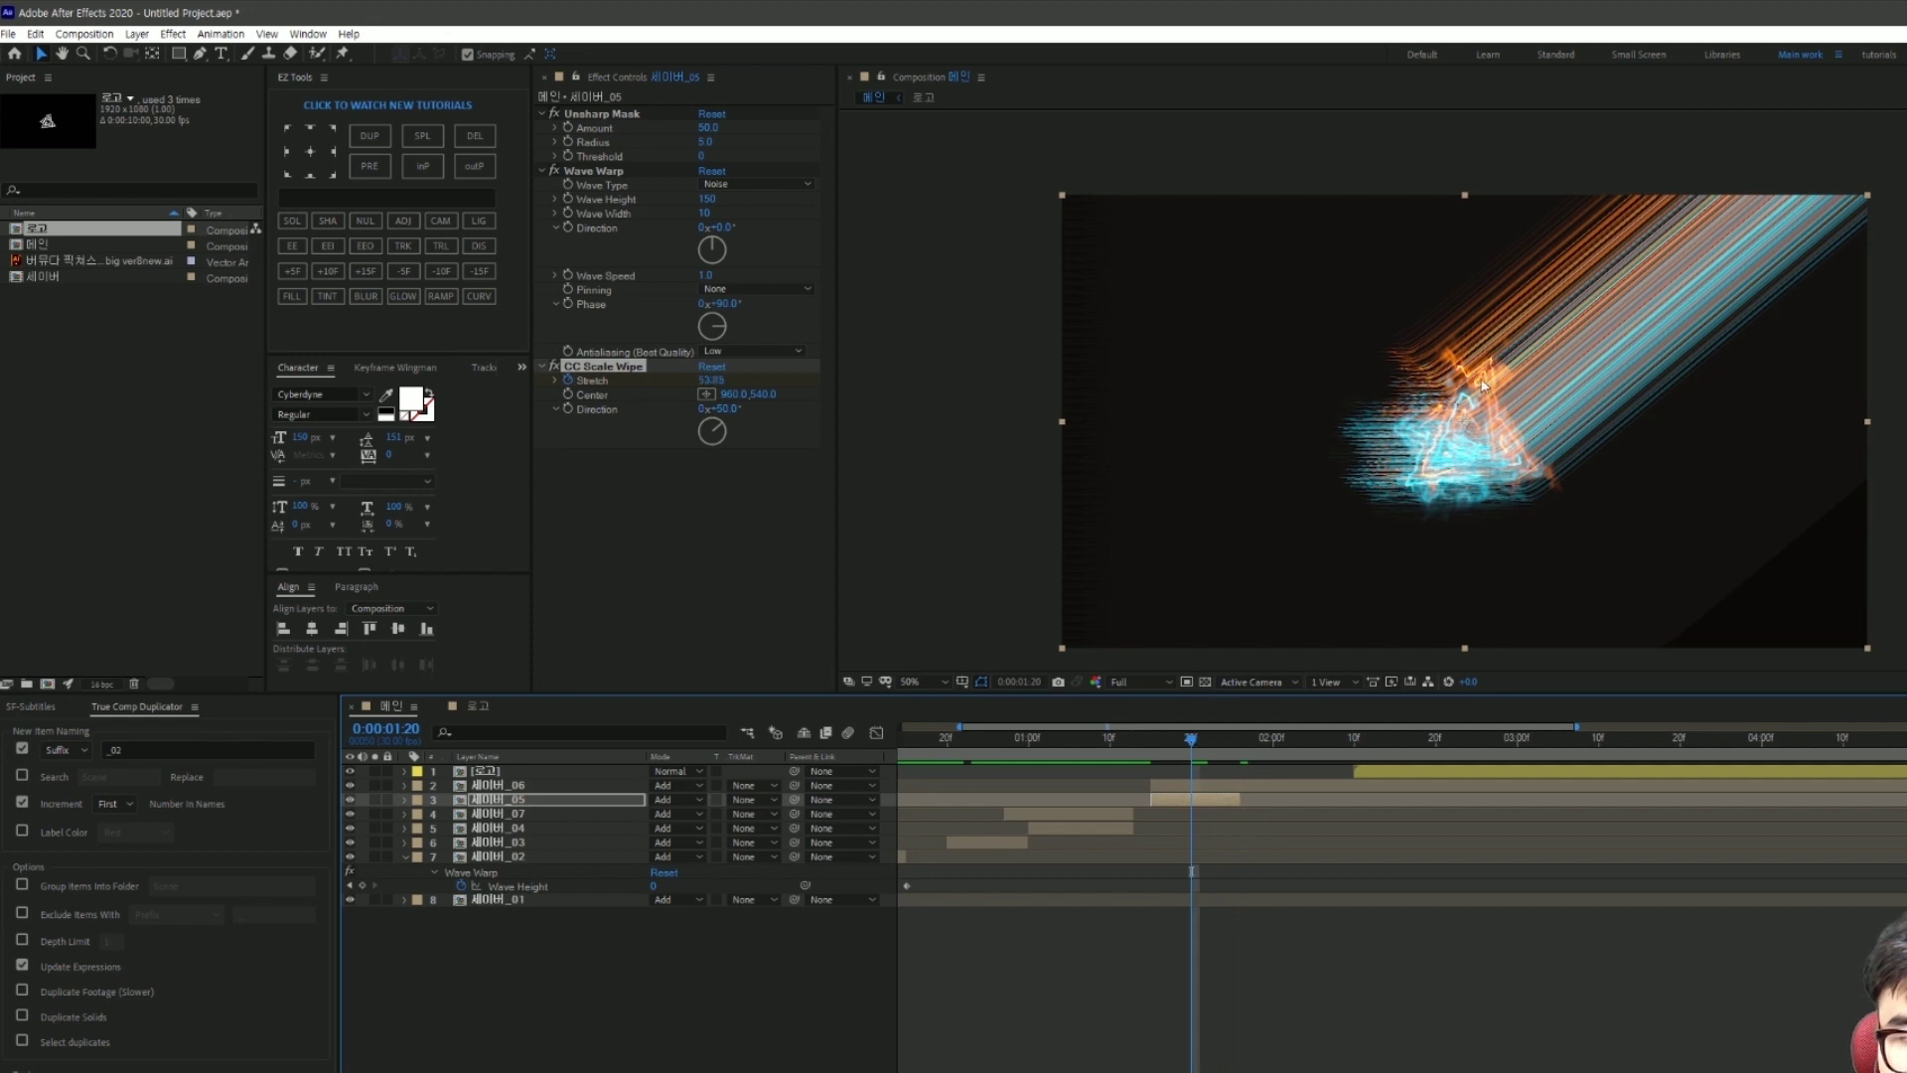
click(722, 410)
text(-90)
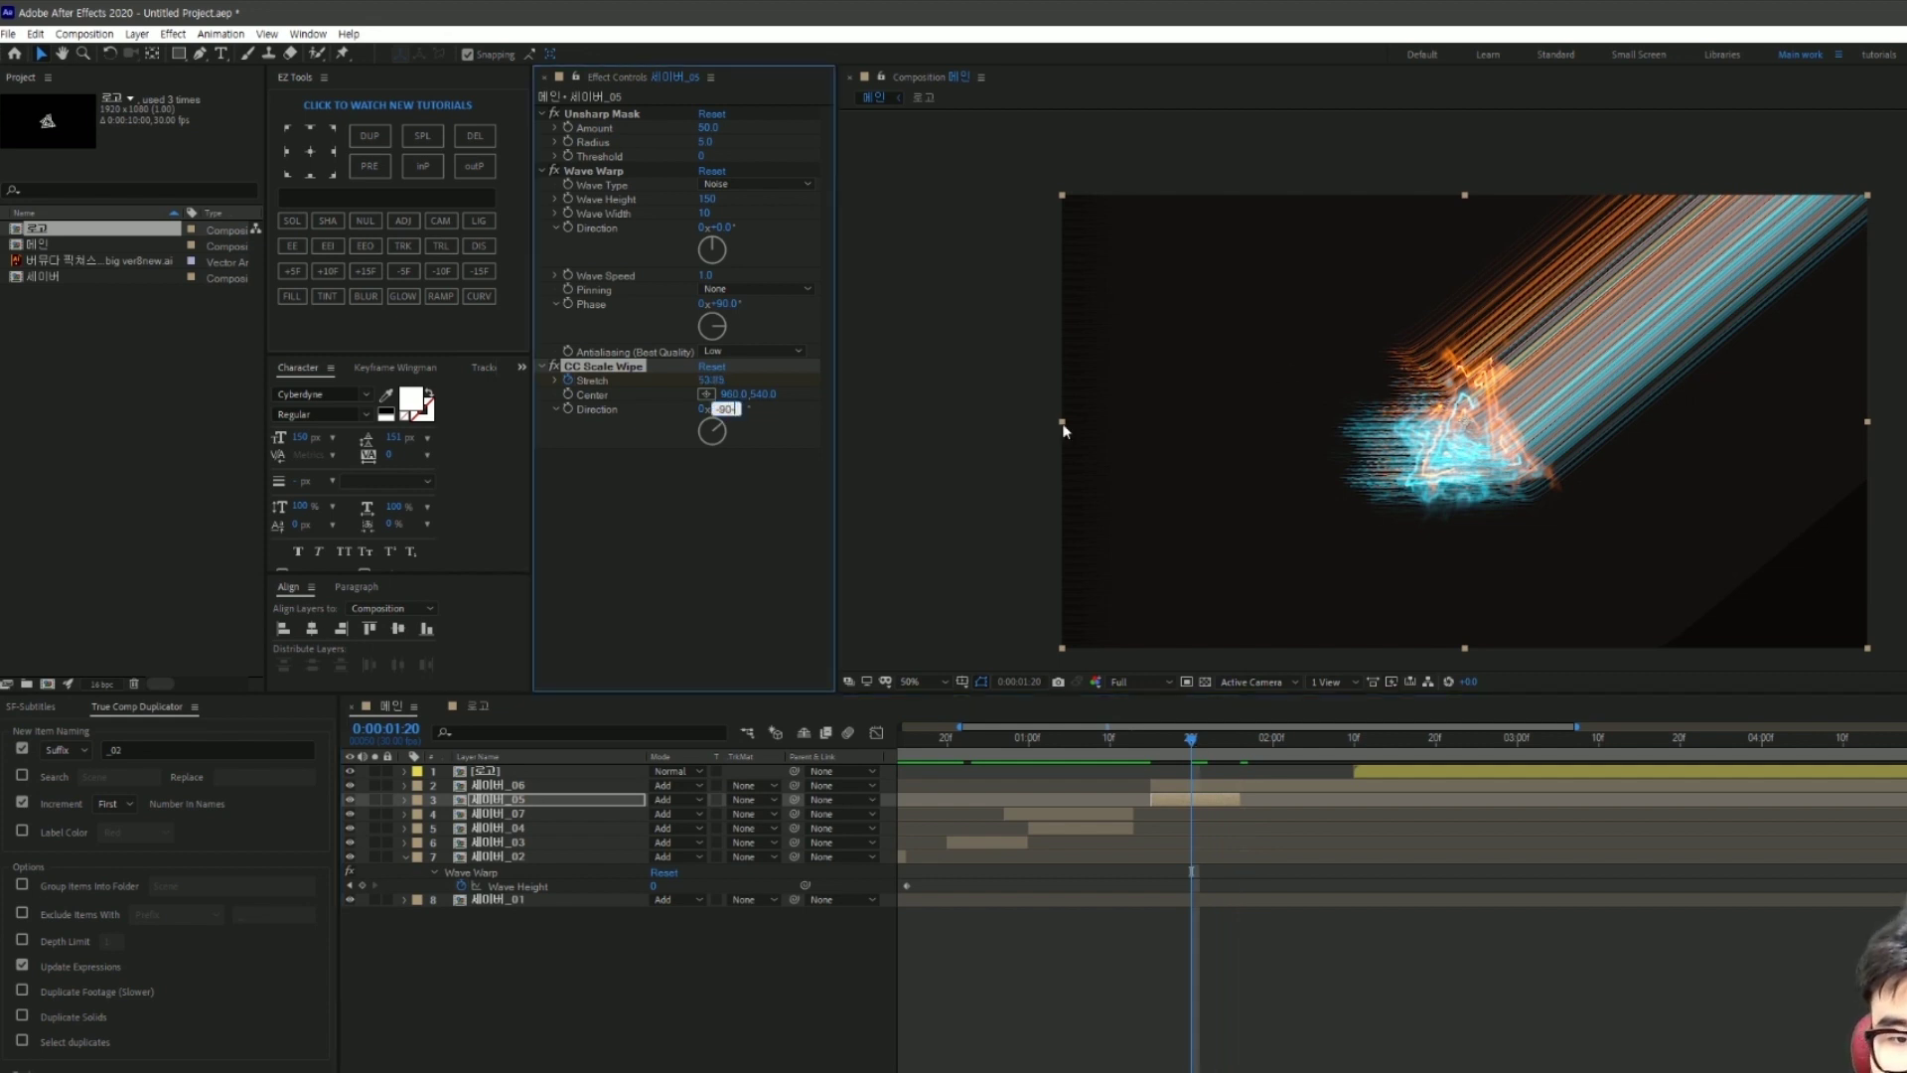
text(-9)
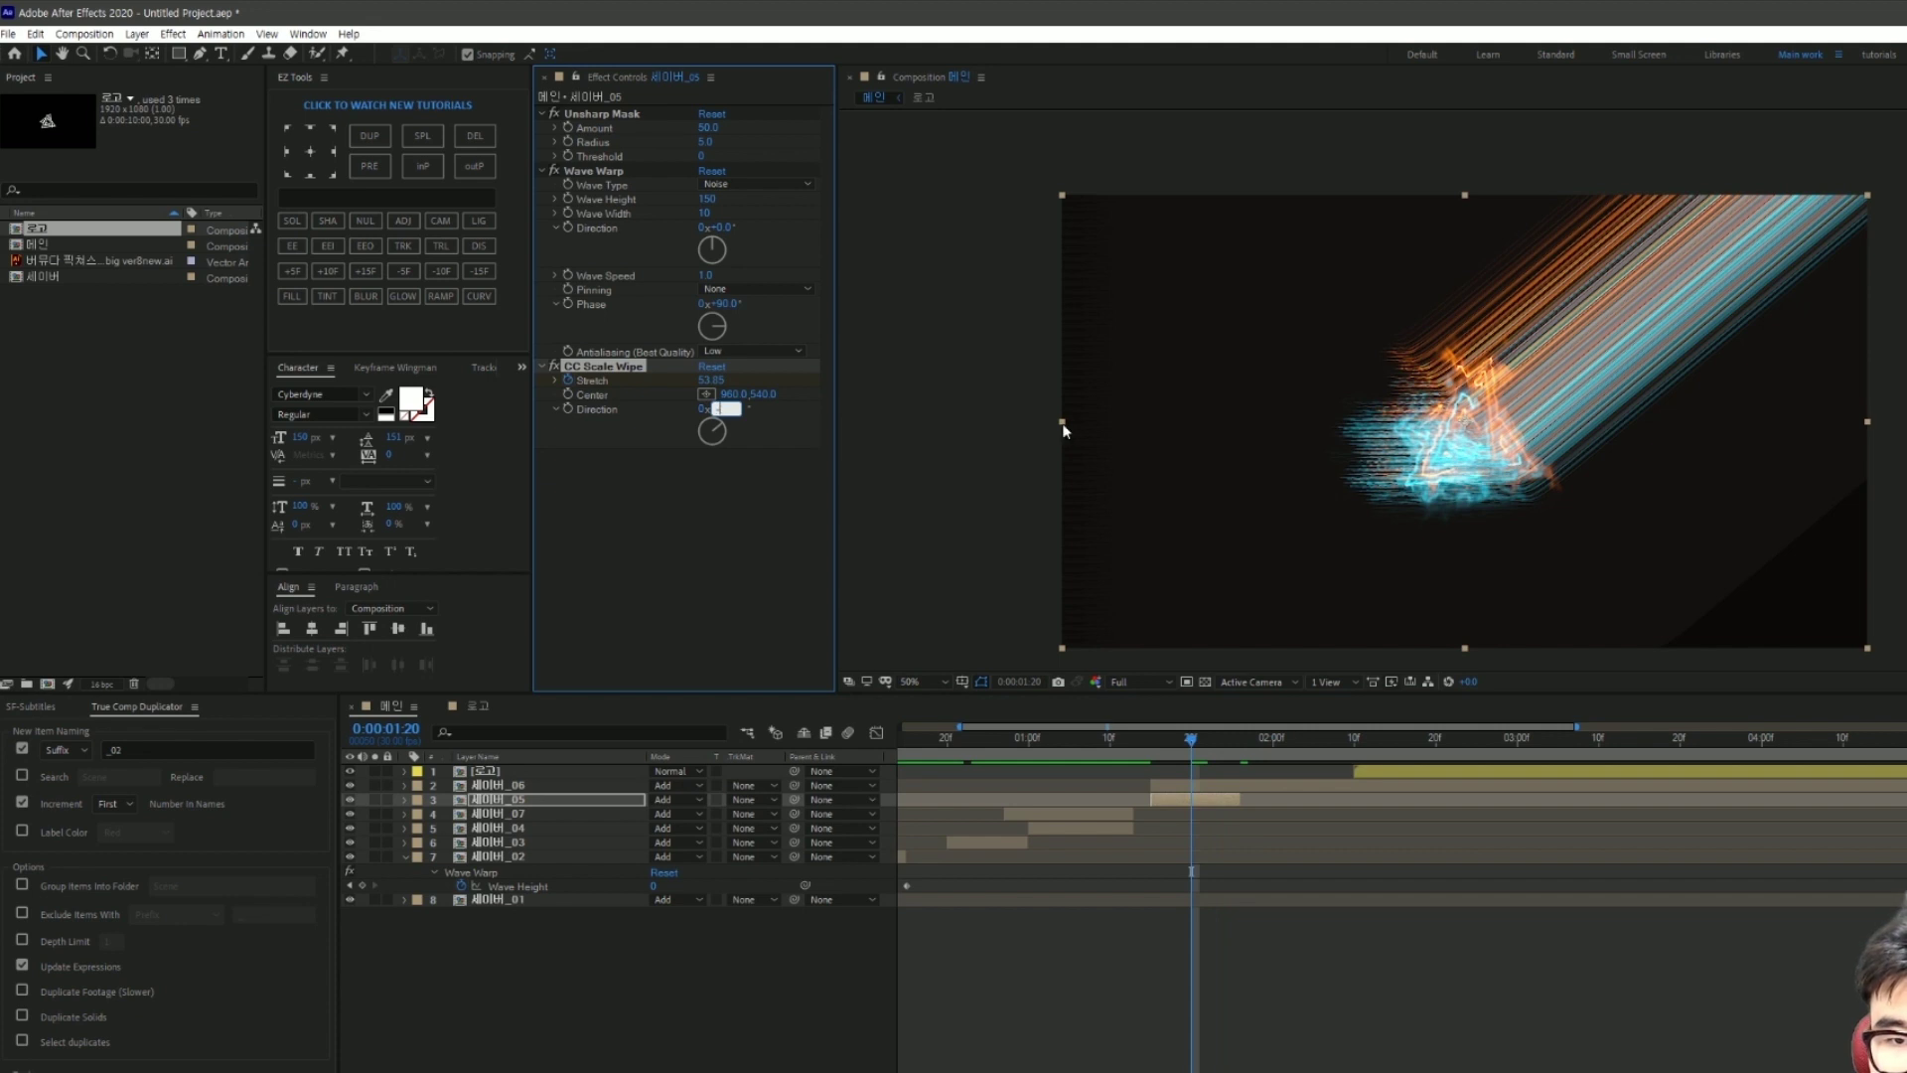
key(Return)
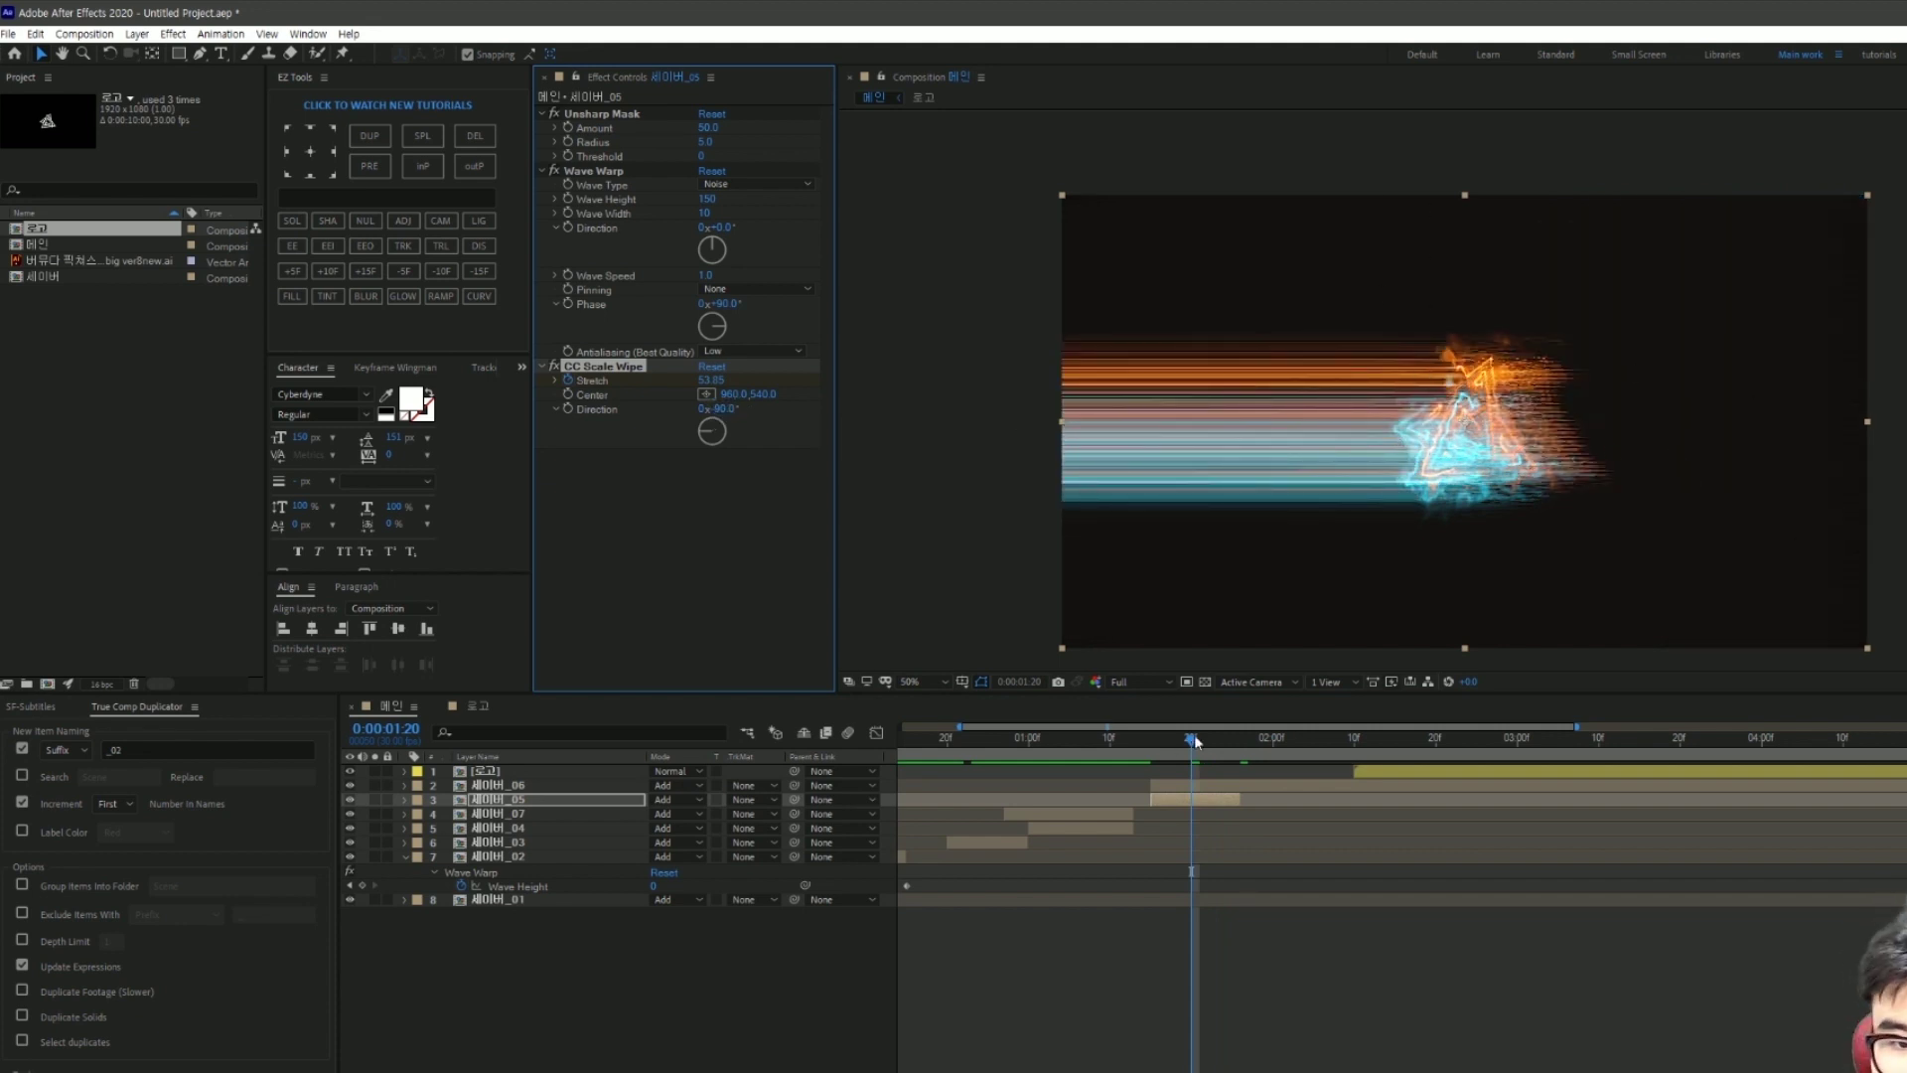
mouse_move(1196, 740)
mouse_down()
mouse_move(1223, 803)
mouse_move(1198, 815)
mouse_up()
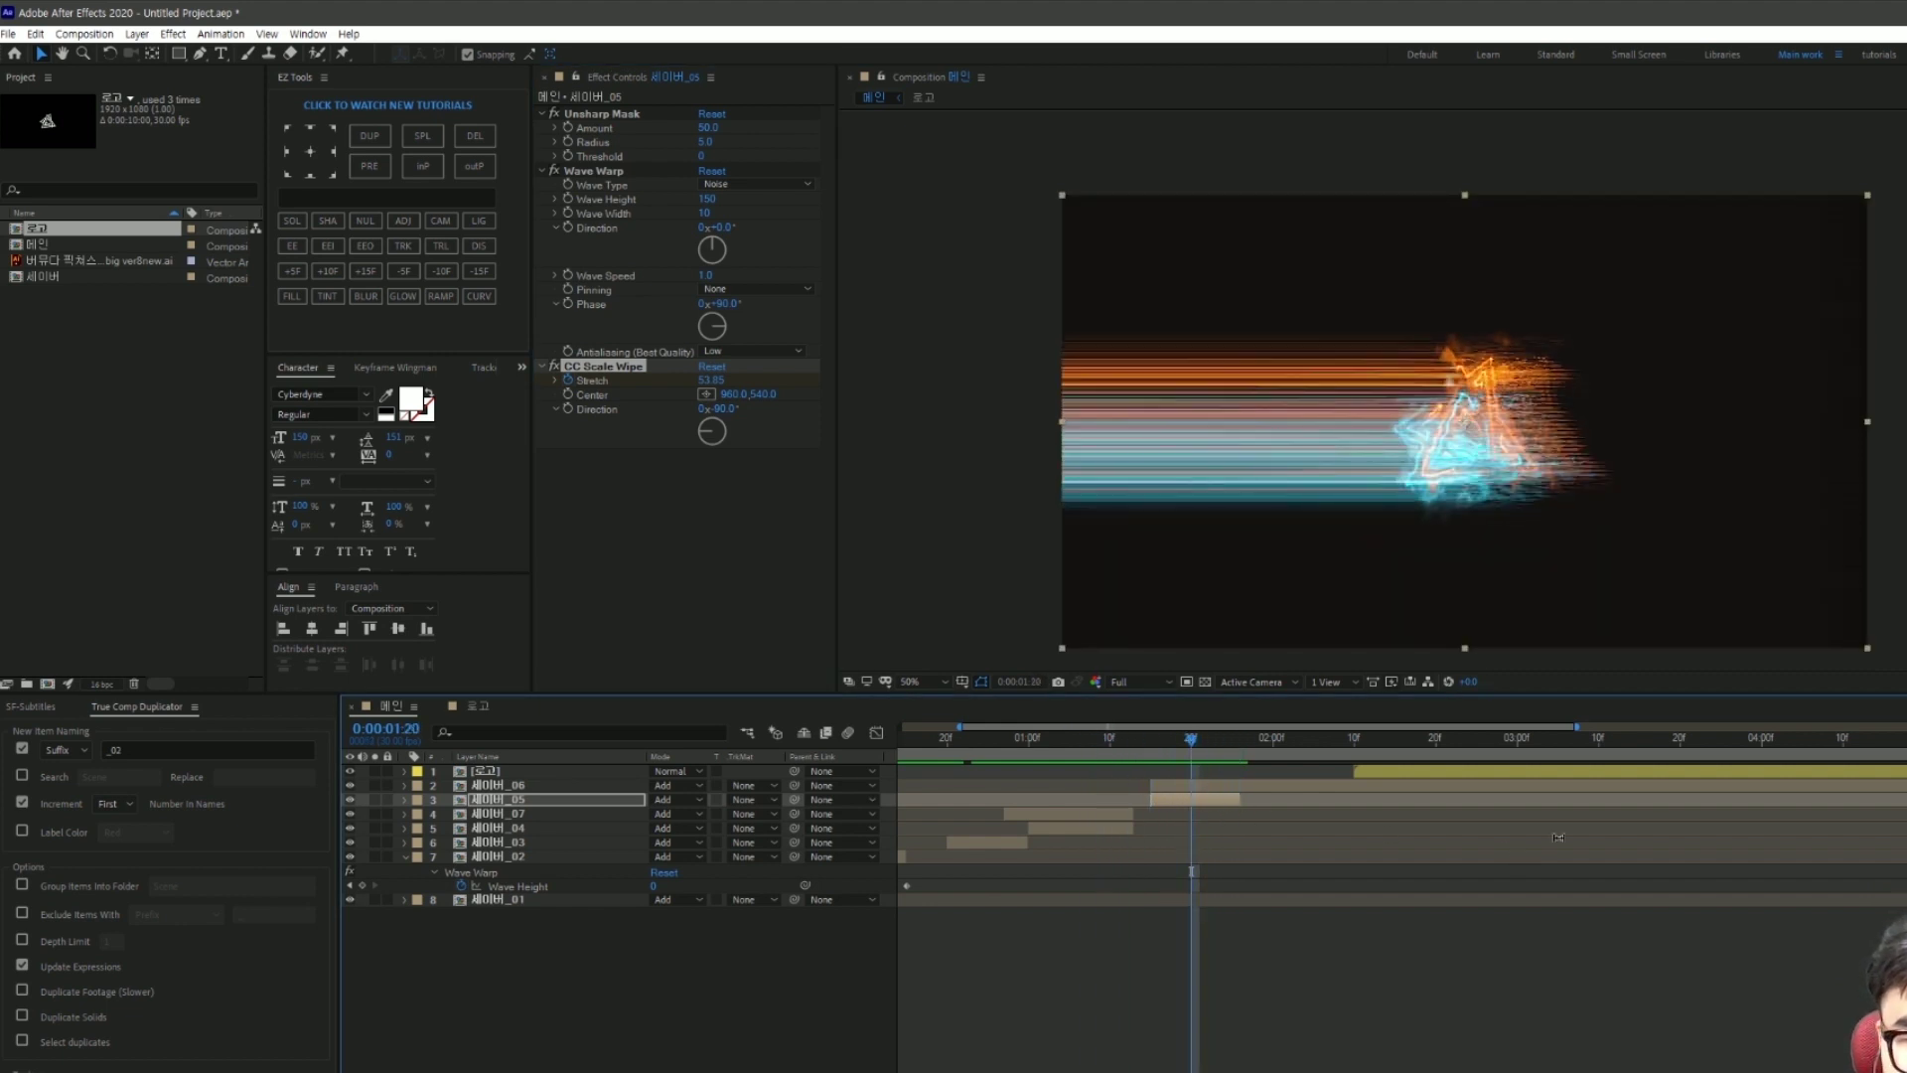
click(1243, 801)
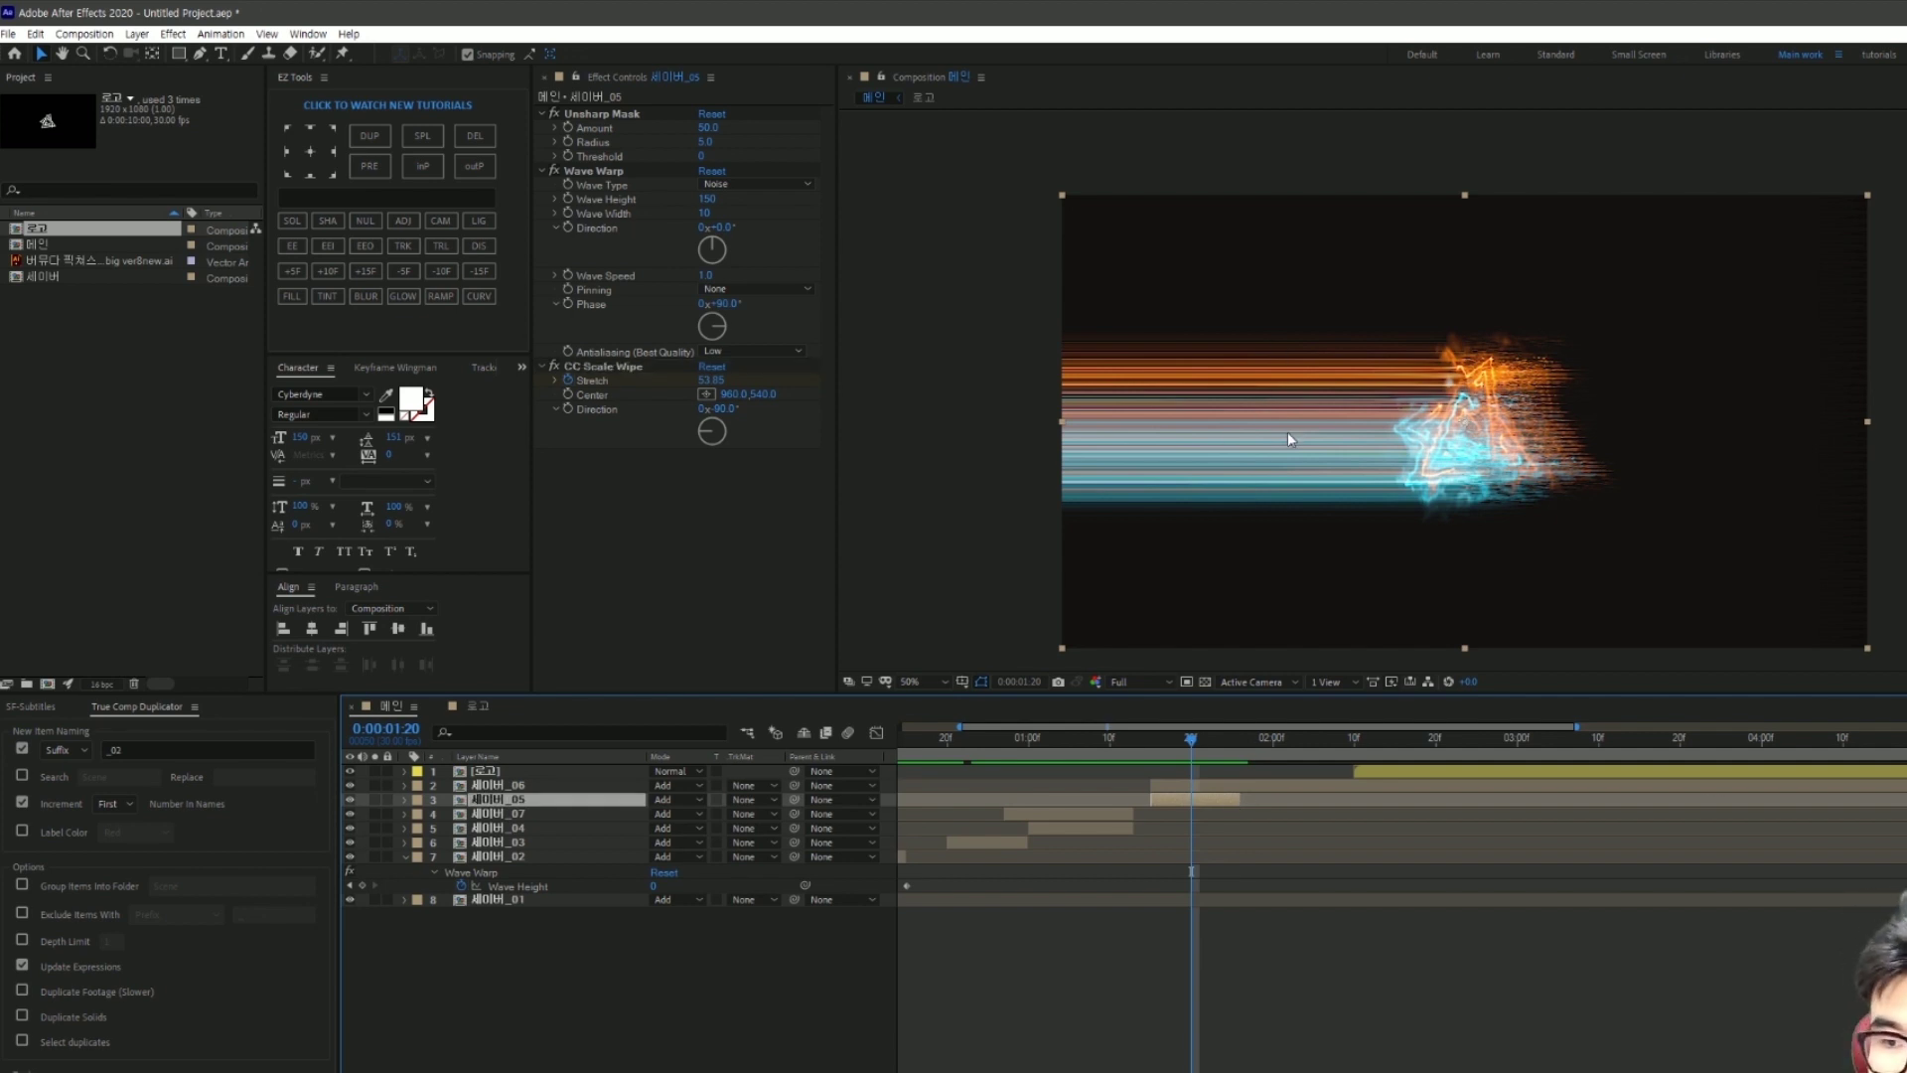
key(ctrl+space)
text(tu)
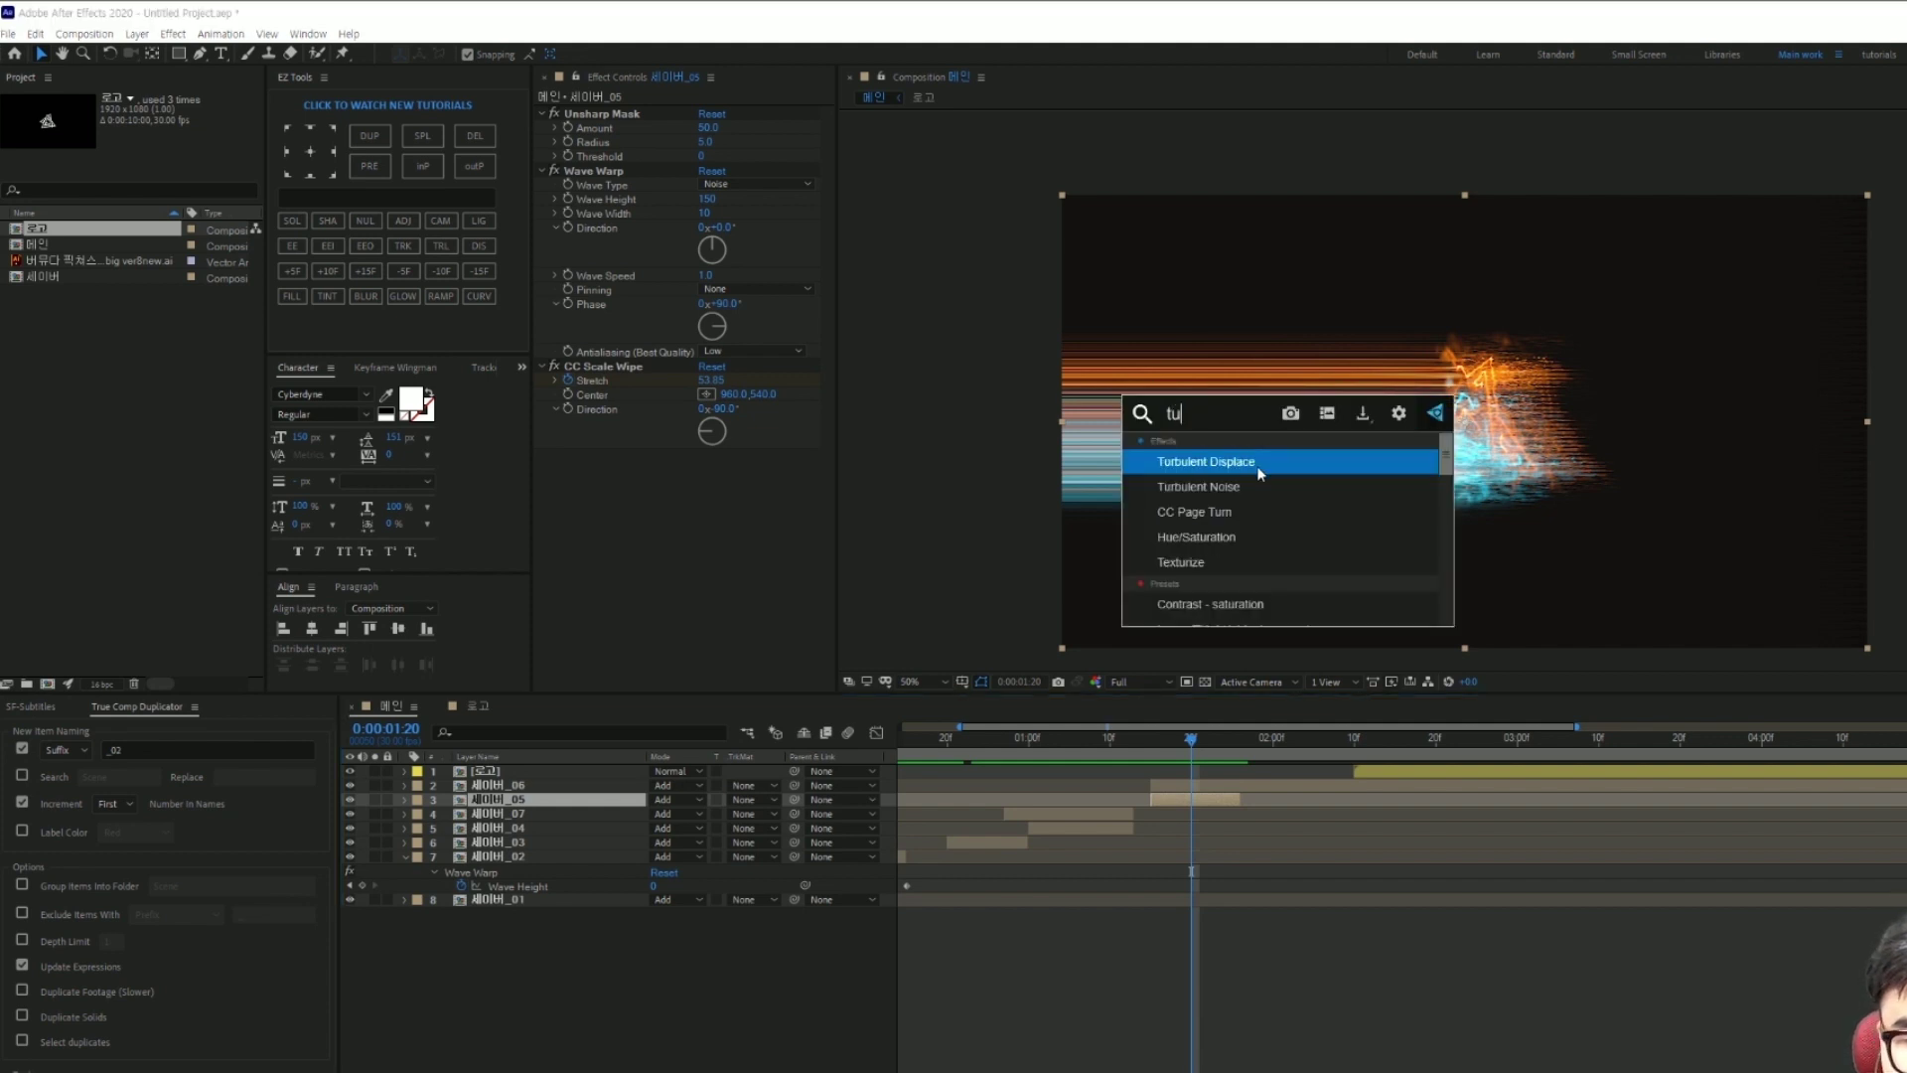
Step: Apply Turbulent Displace at Amount 90 and Size 70, then preview the streaks forming the logo
click(1258, 473)
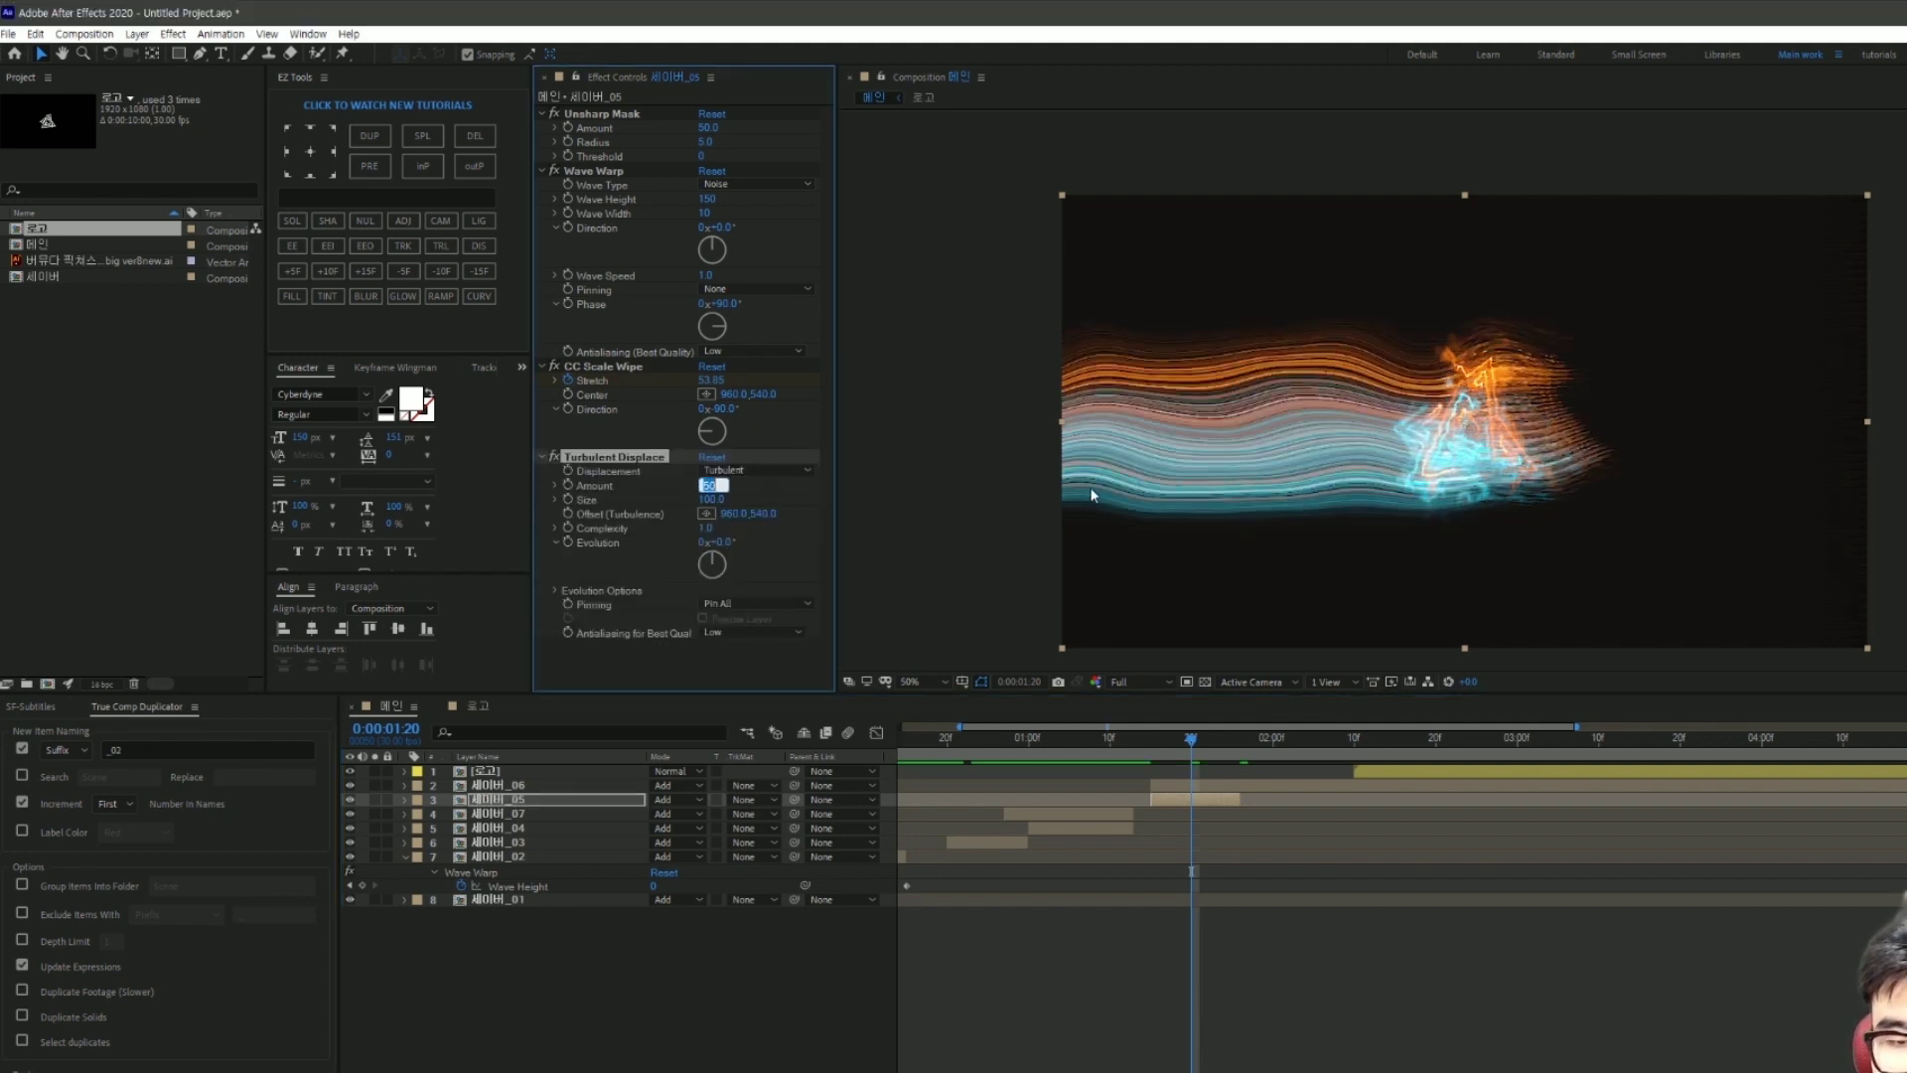
text(9)
key(Tab)
text(7)
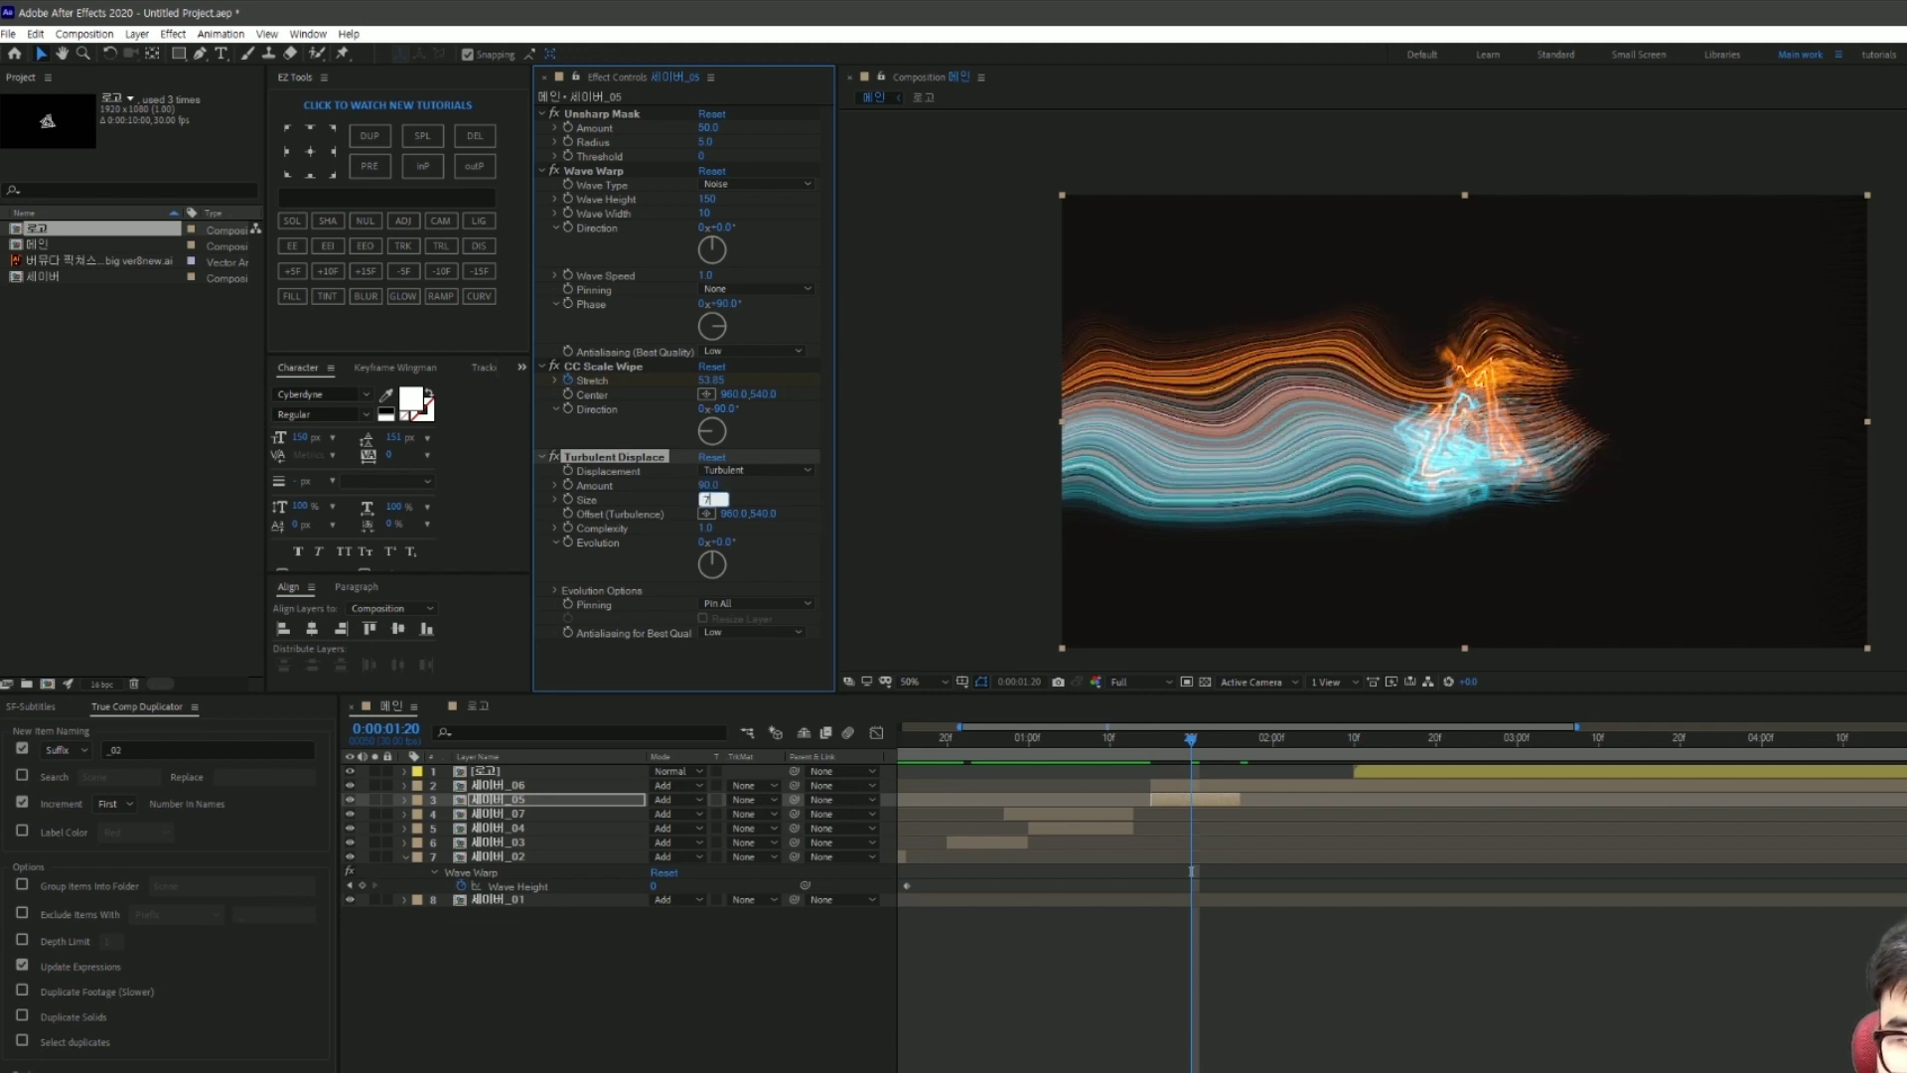
key(Return)
click(1185, 807)
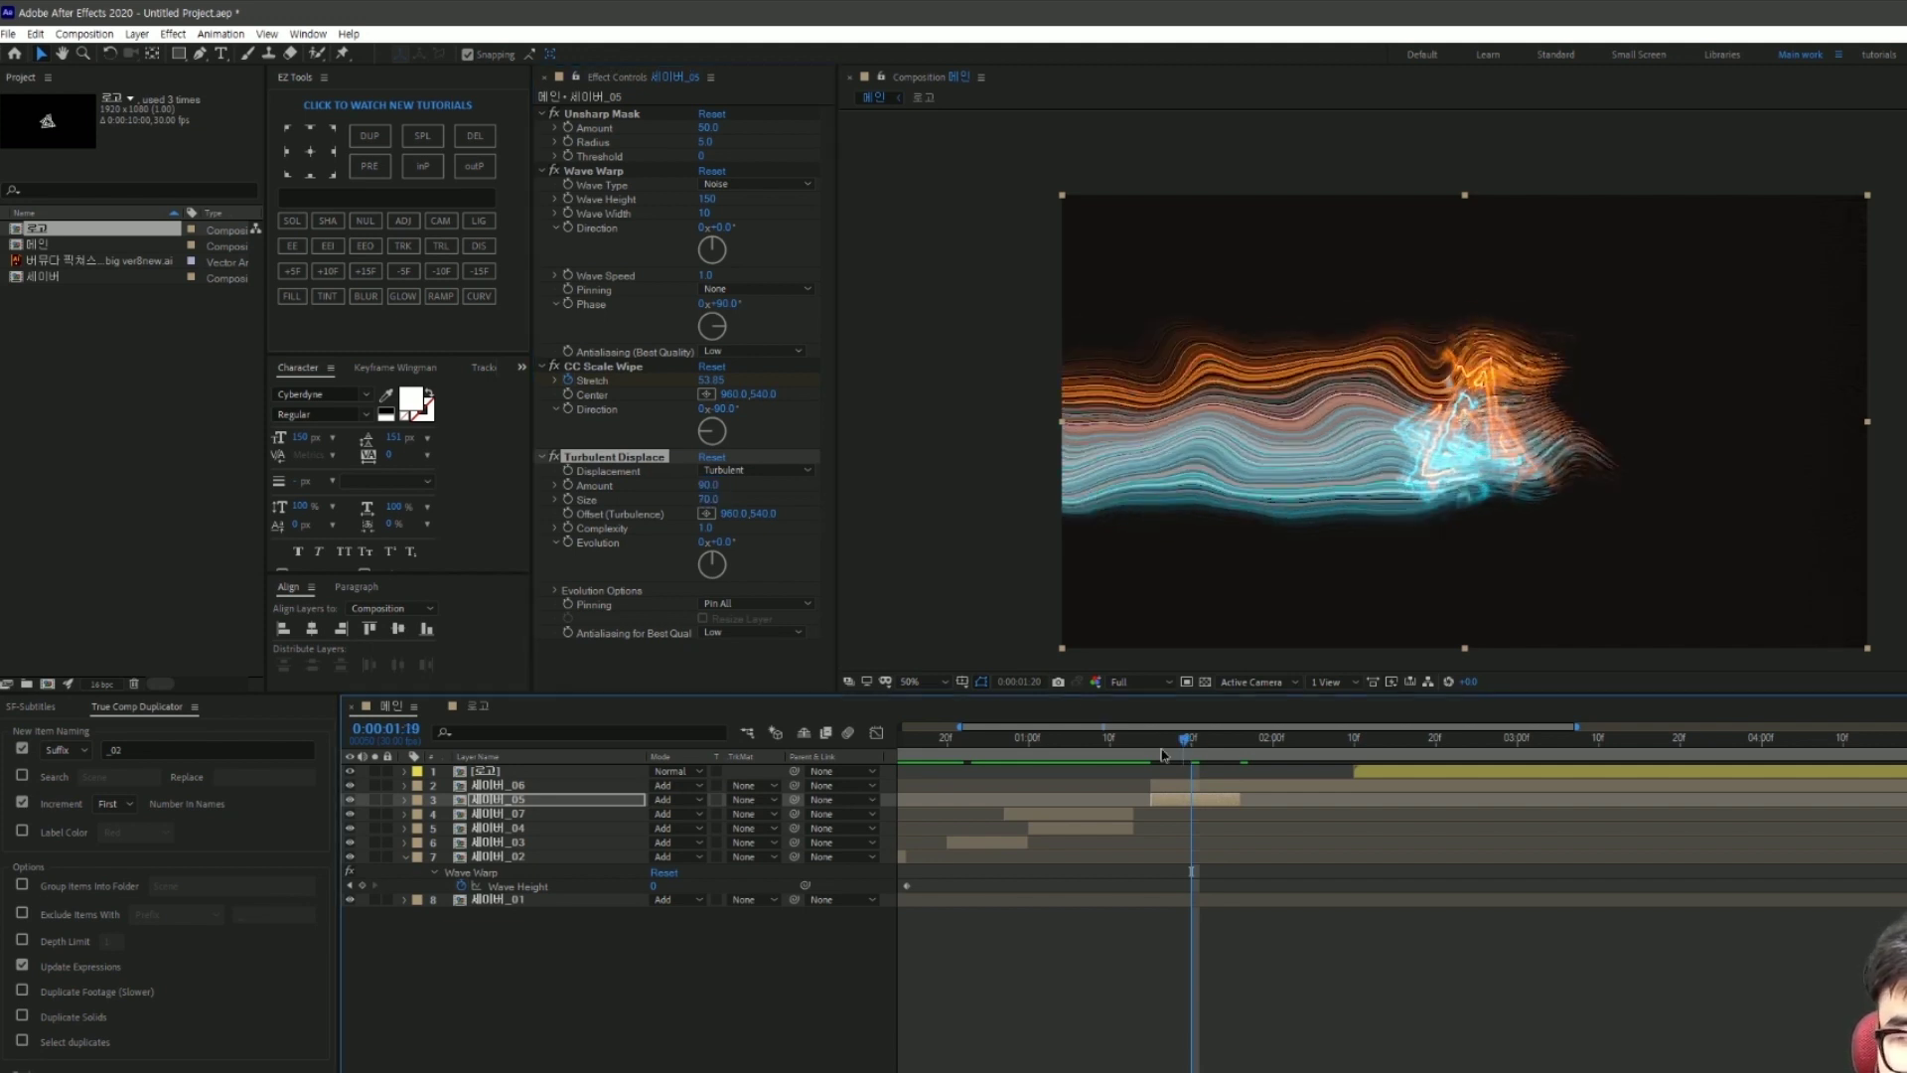
drag(1184, 807, 1242, 847)
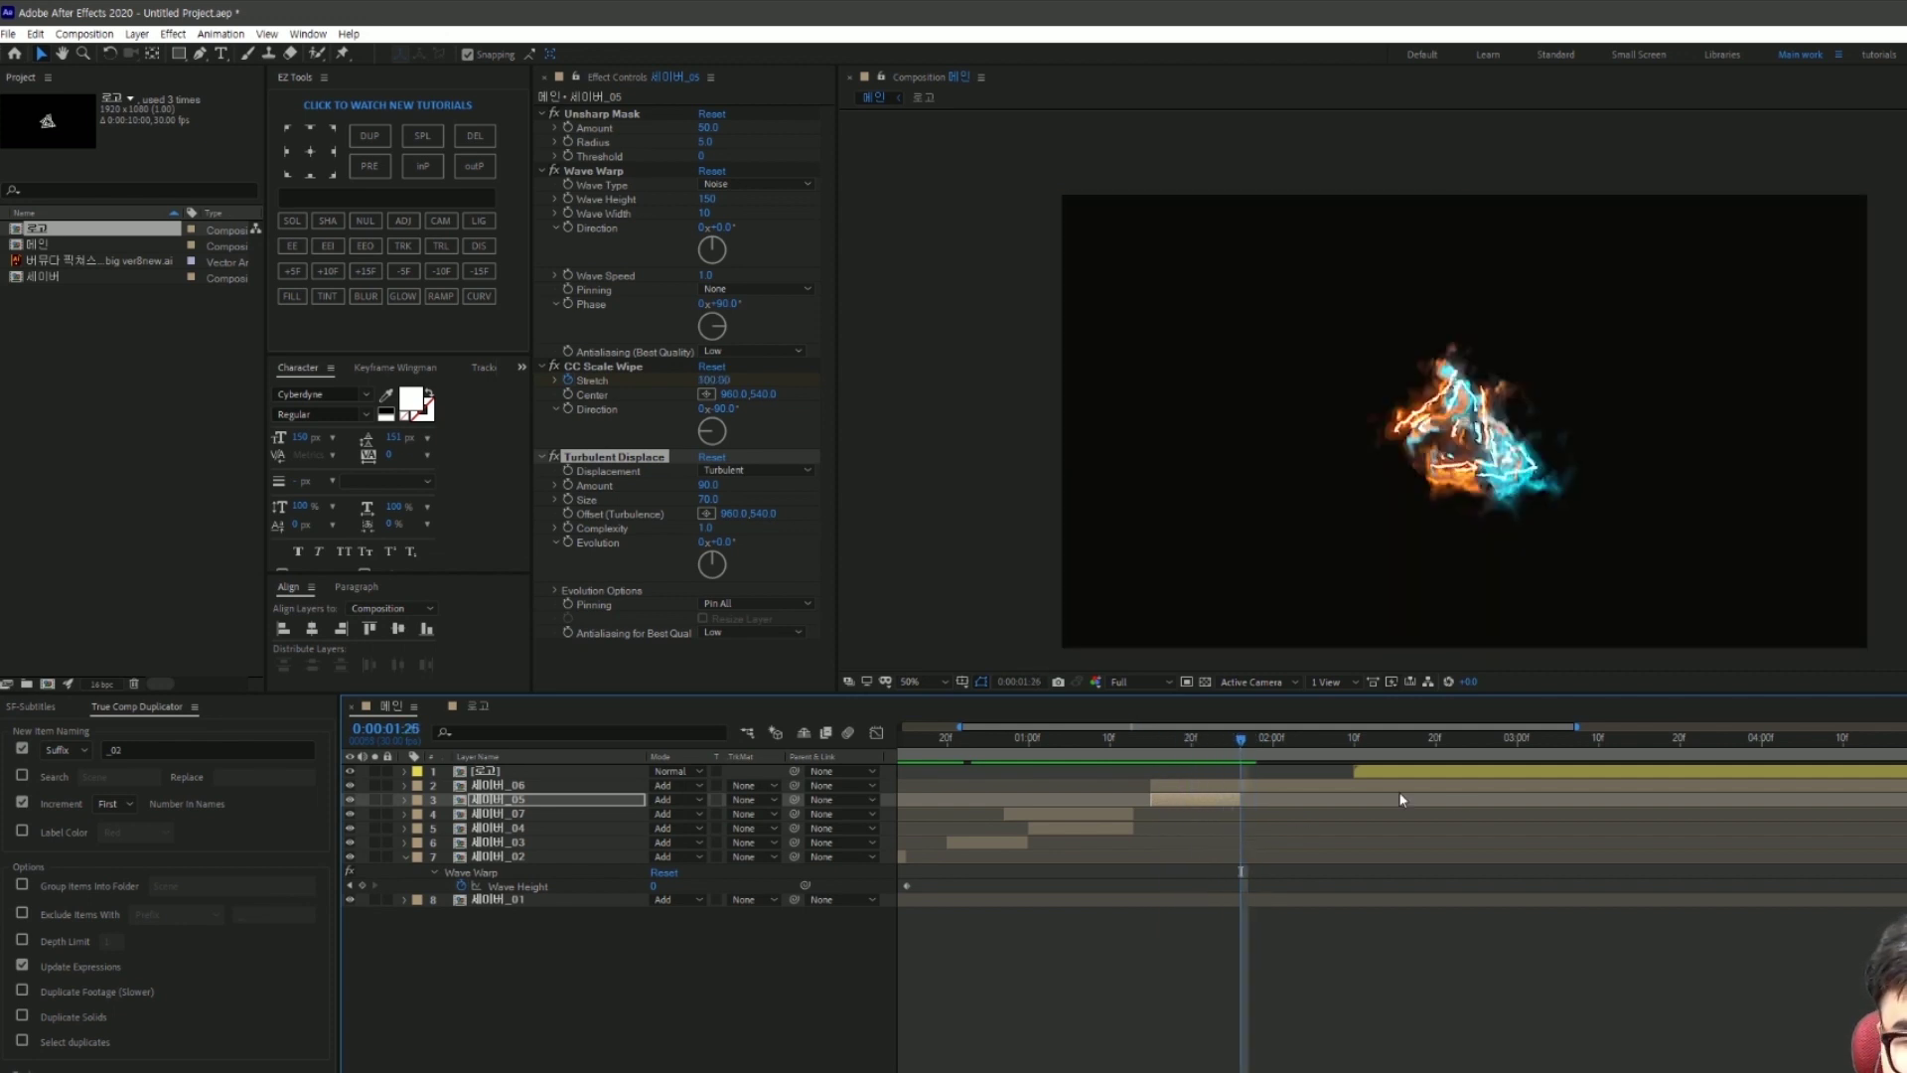
mouse_move(1251, 752)
mouse_down()
mouse_move(1291, 850)
mouse_move(1378, 850)
mouse_move(1354, 851)
mouse_up()
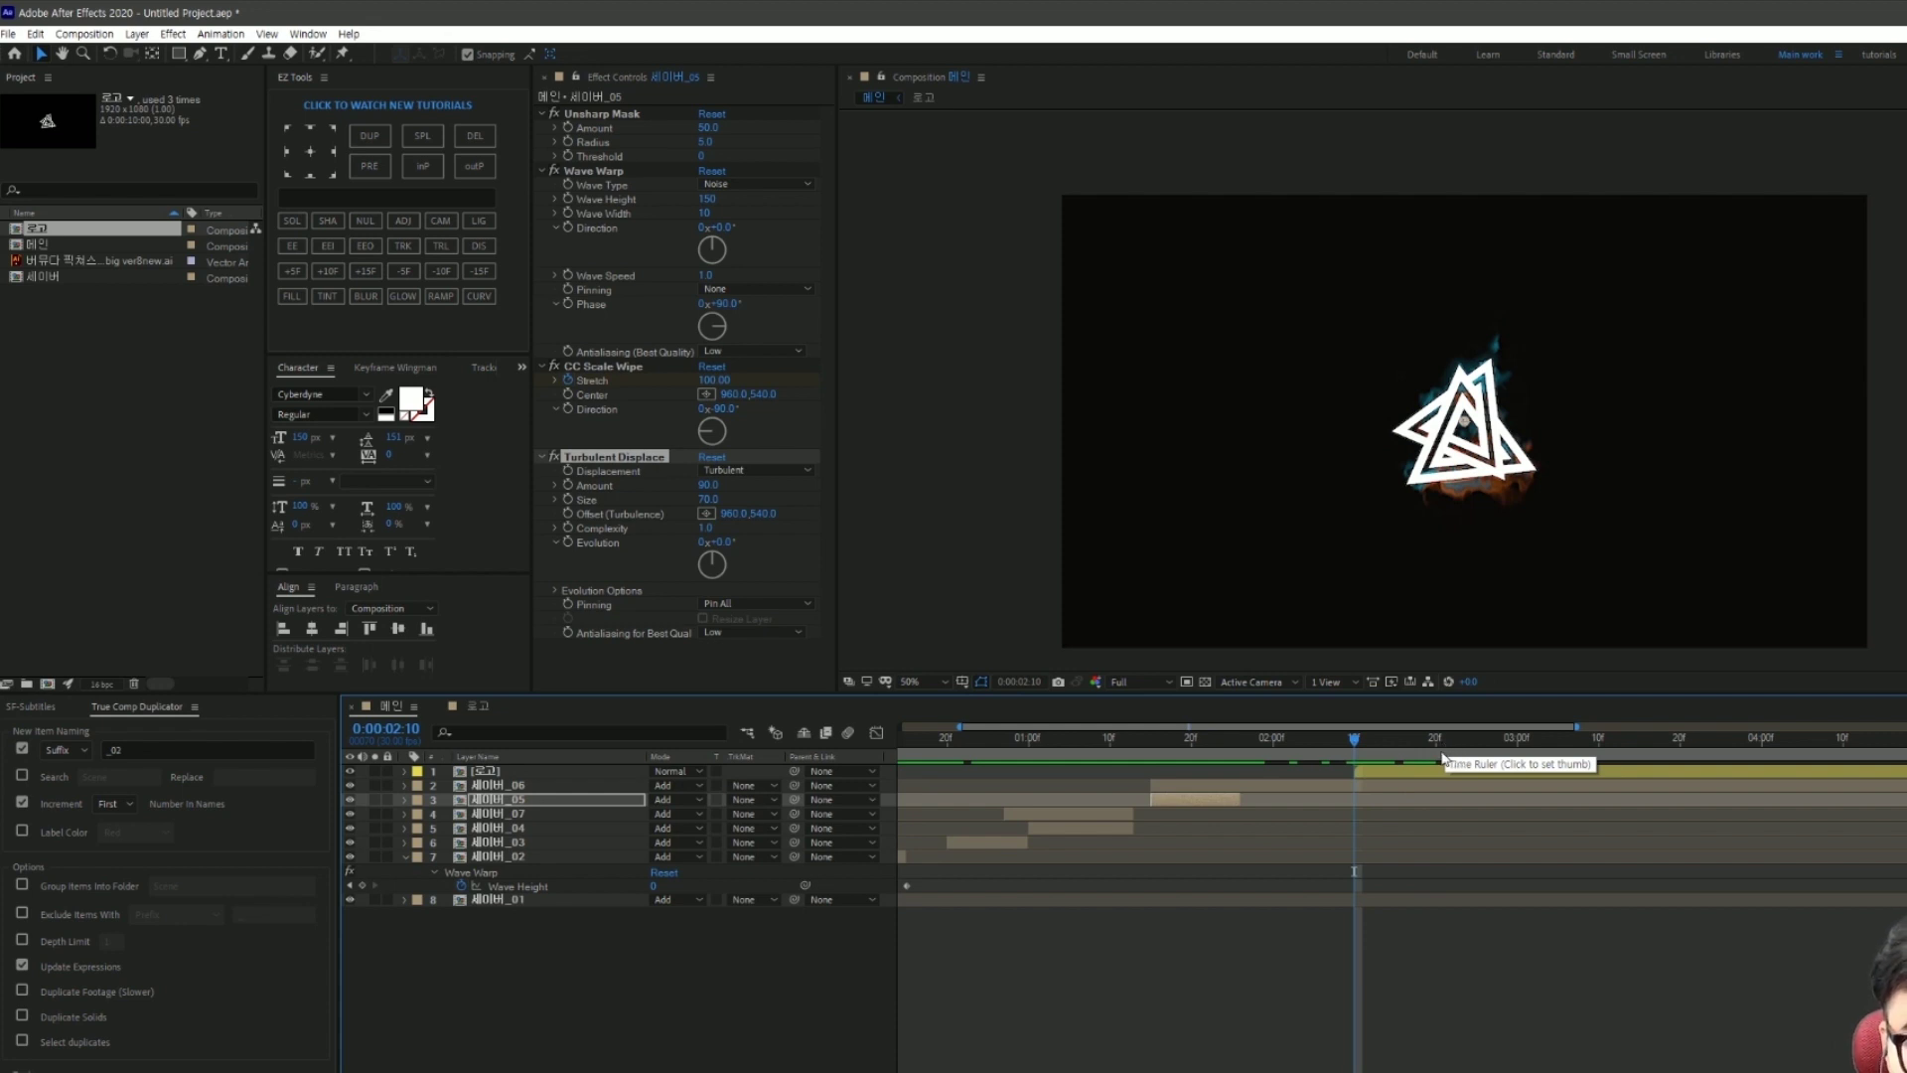
Step: Add a hold Opacity keyframe on the 로고 logo layer
click(1426, 770)
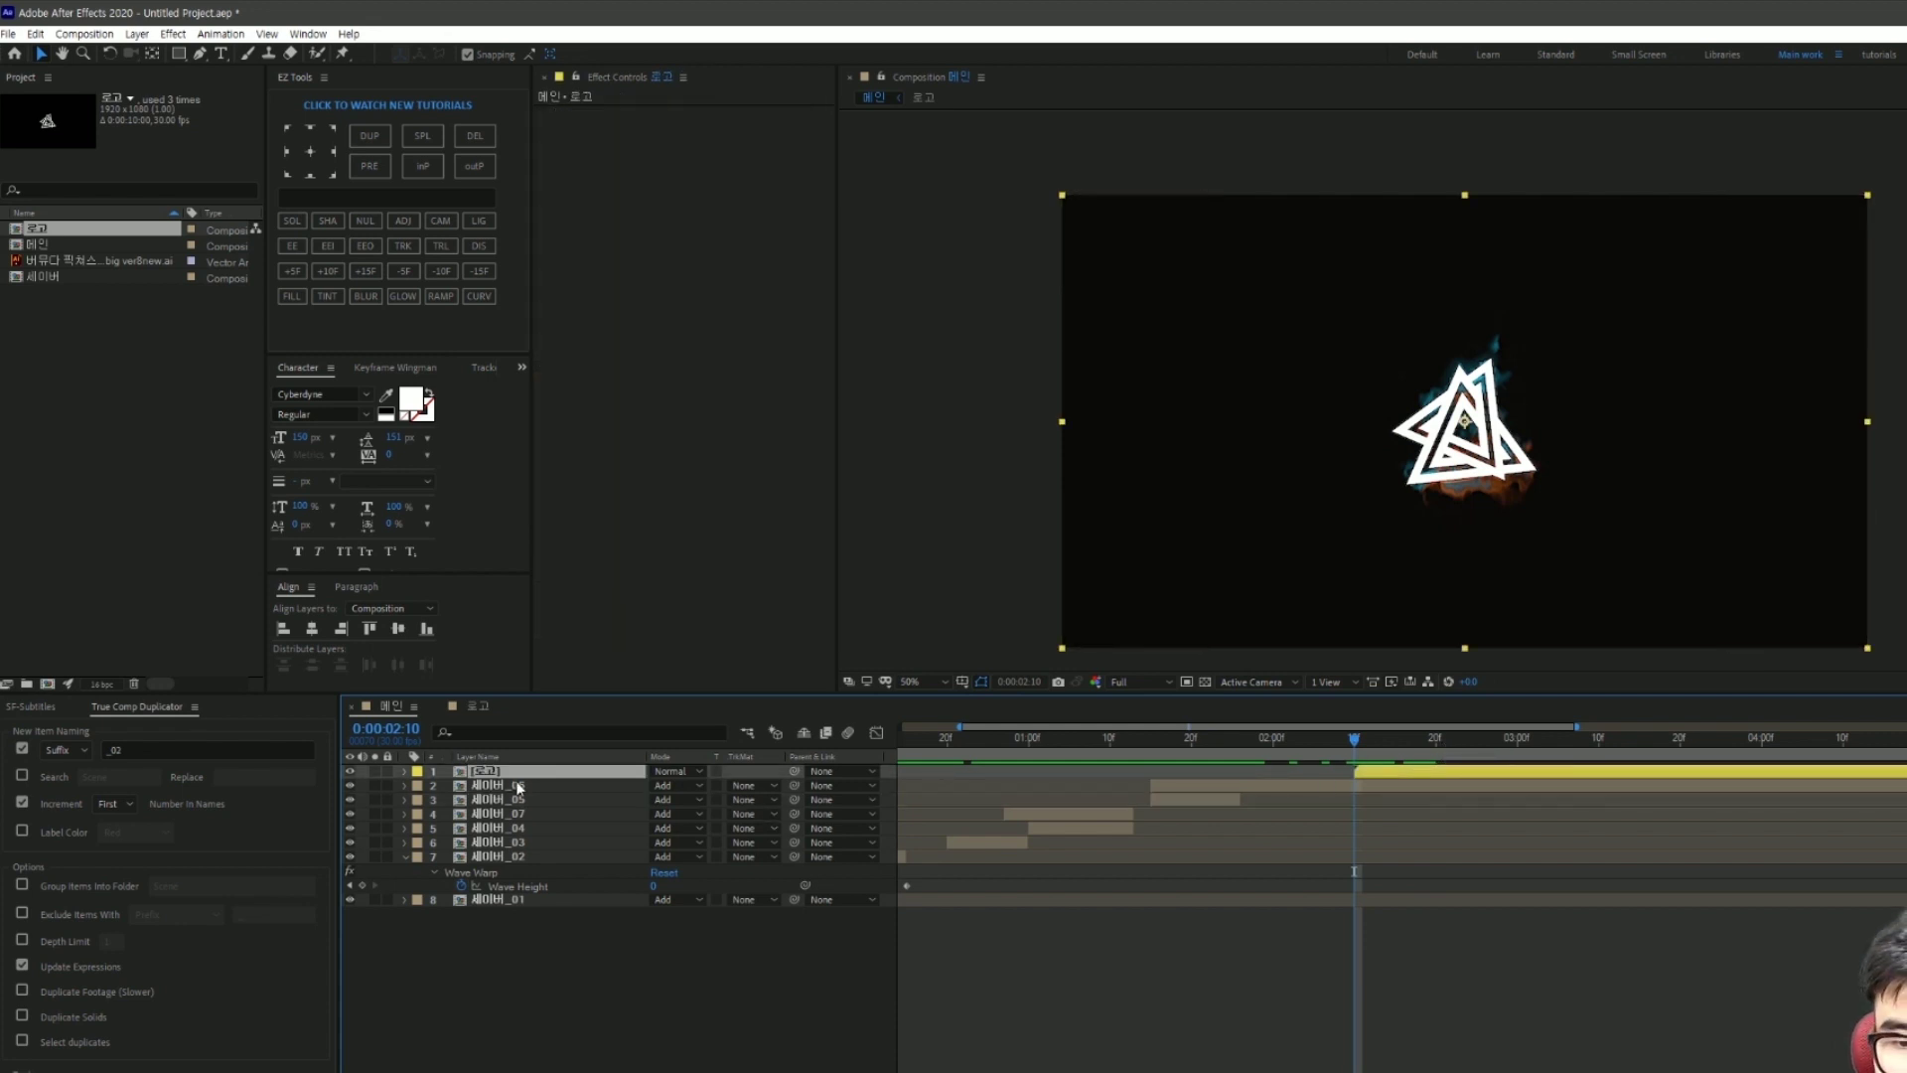
key(t)
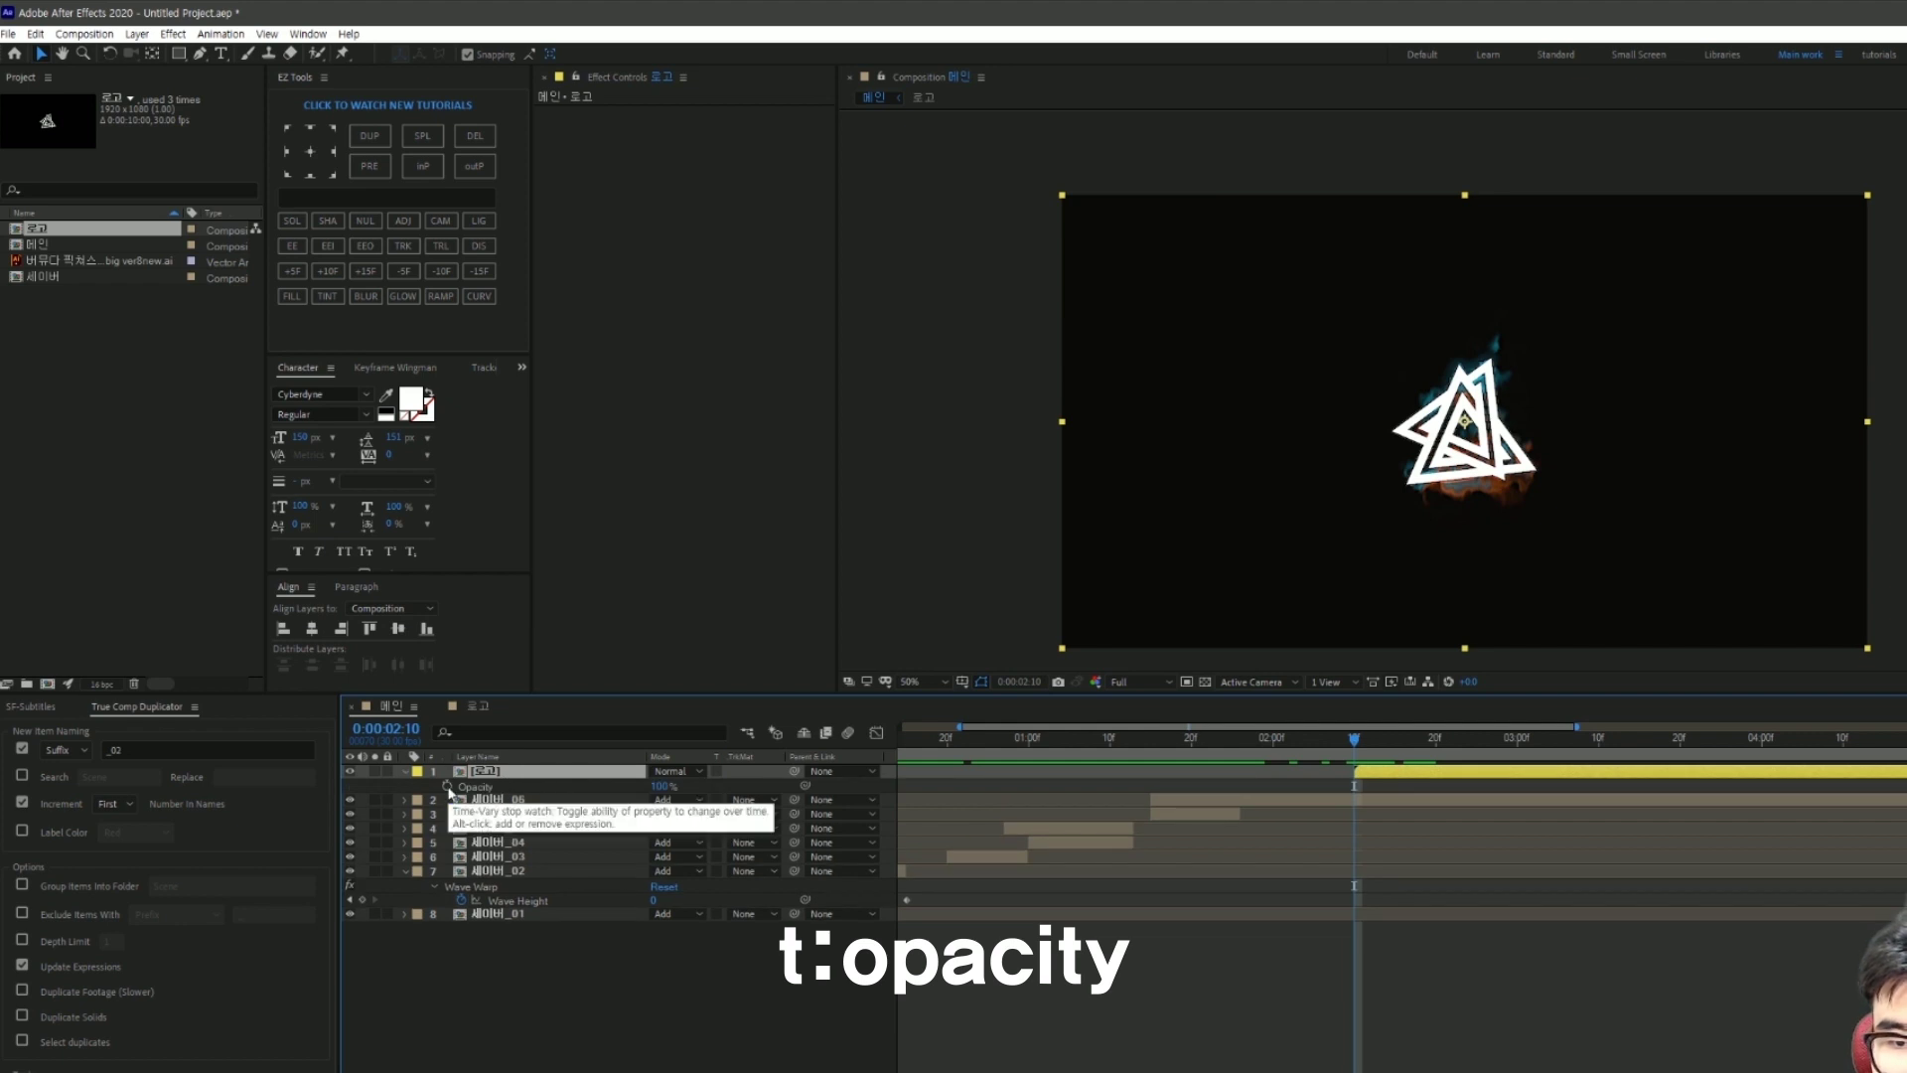
click(447, 785)
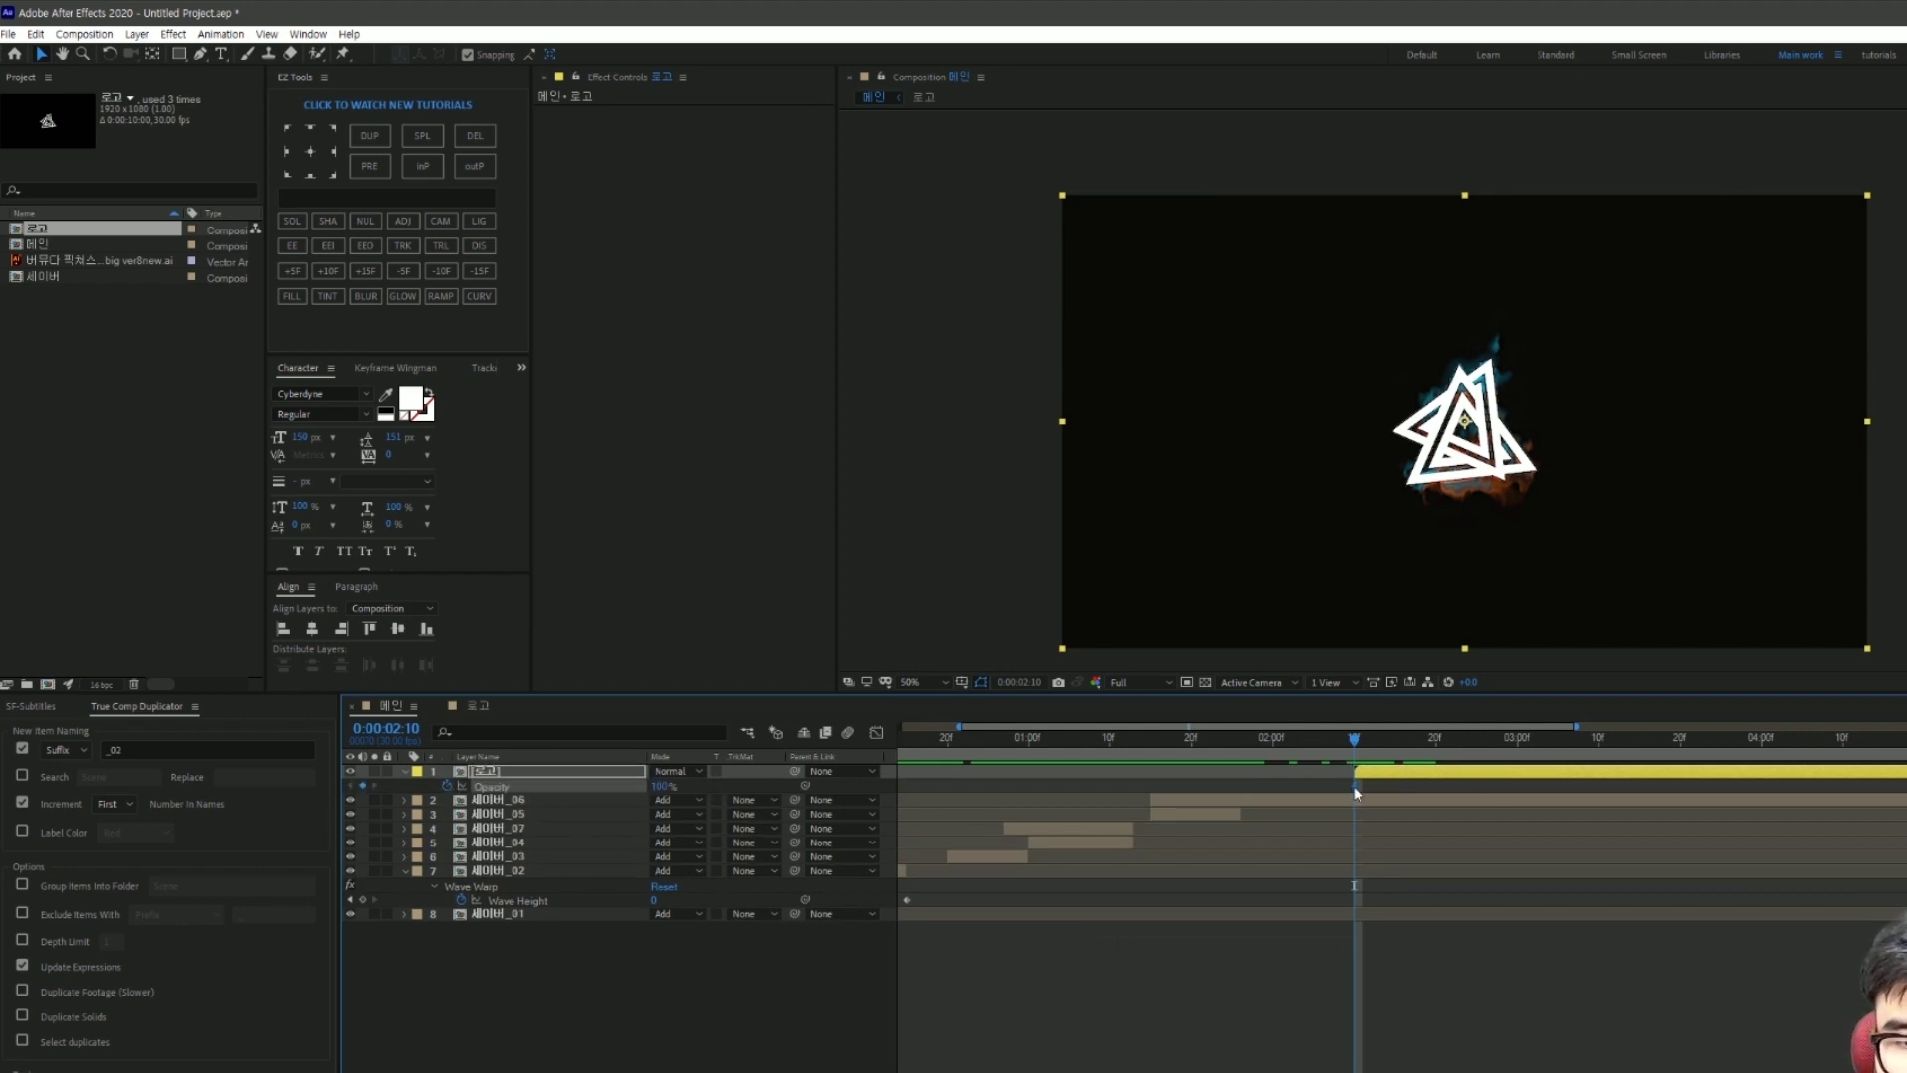
mouse_move(1356, 792)
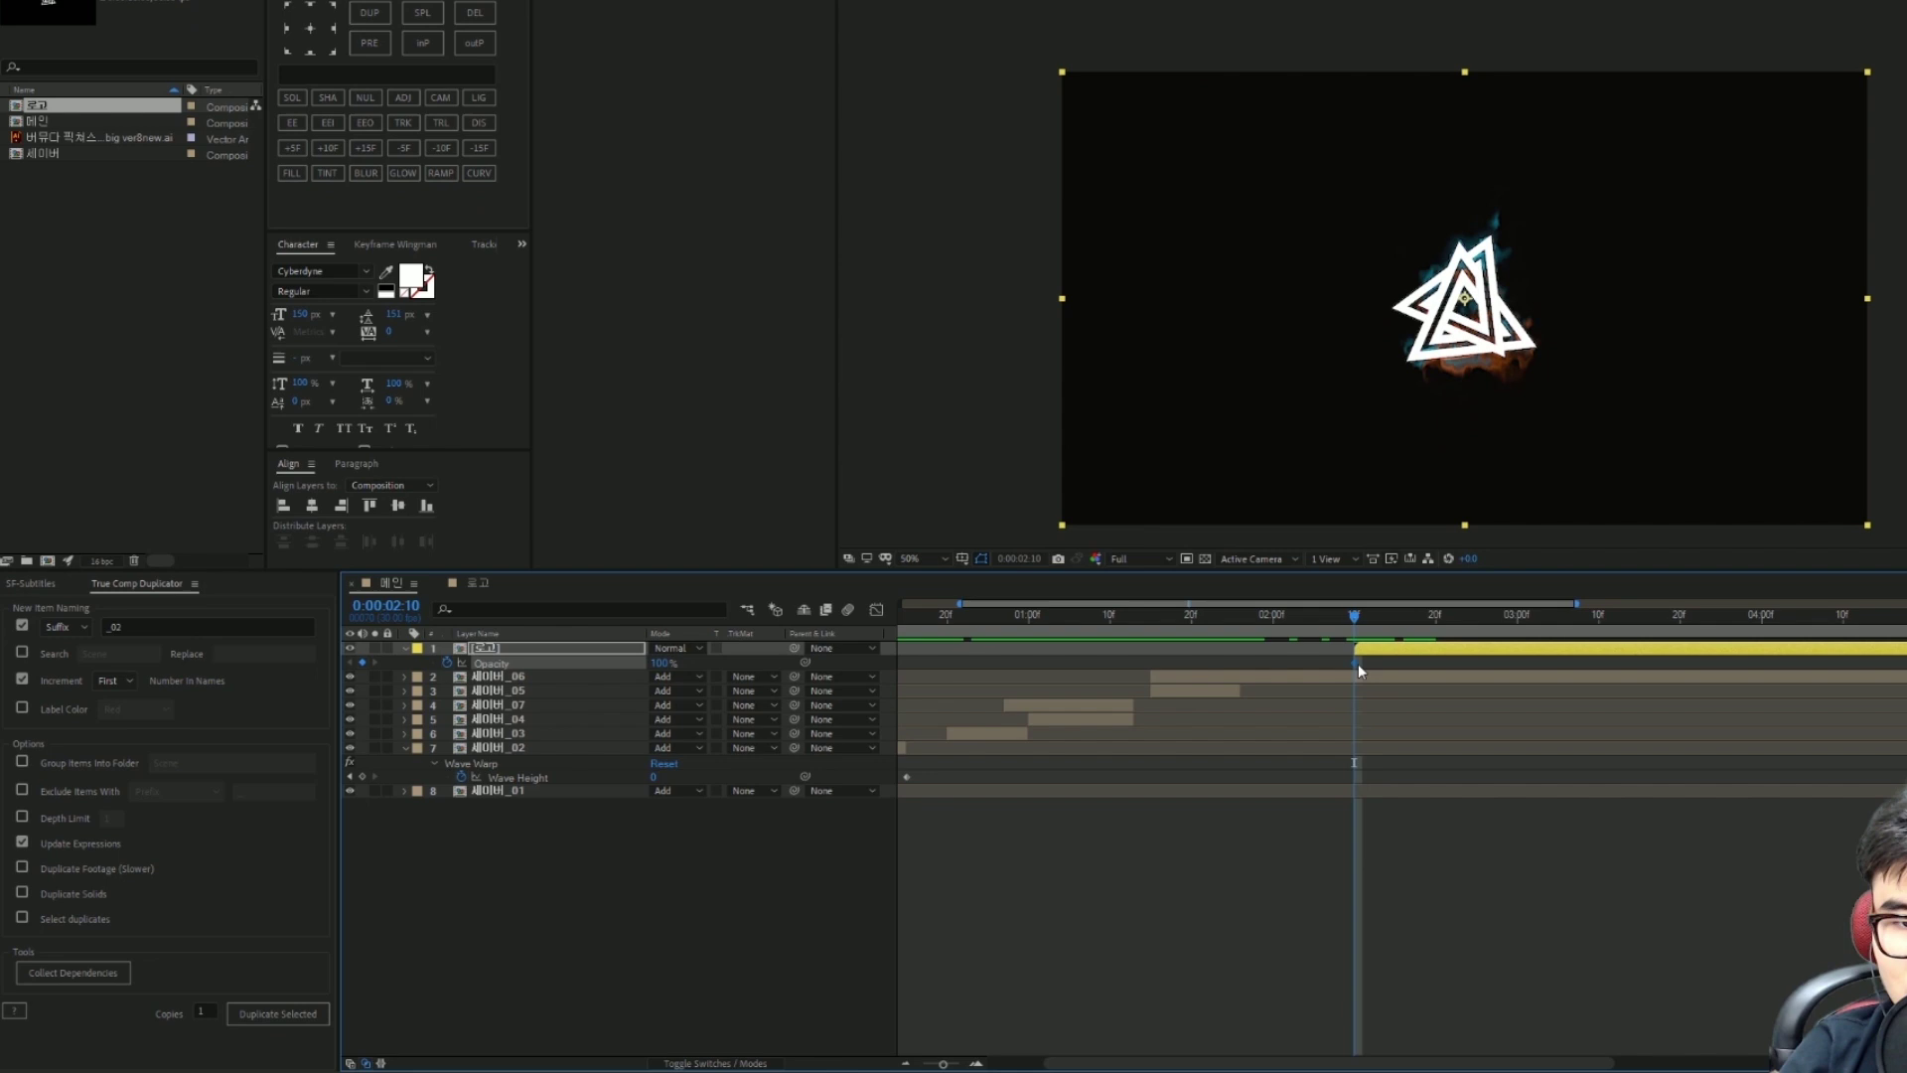
right_click(1356, 664)
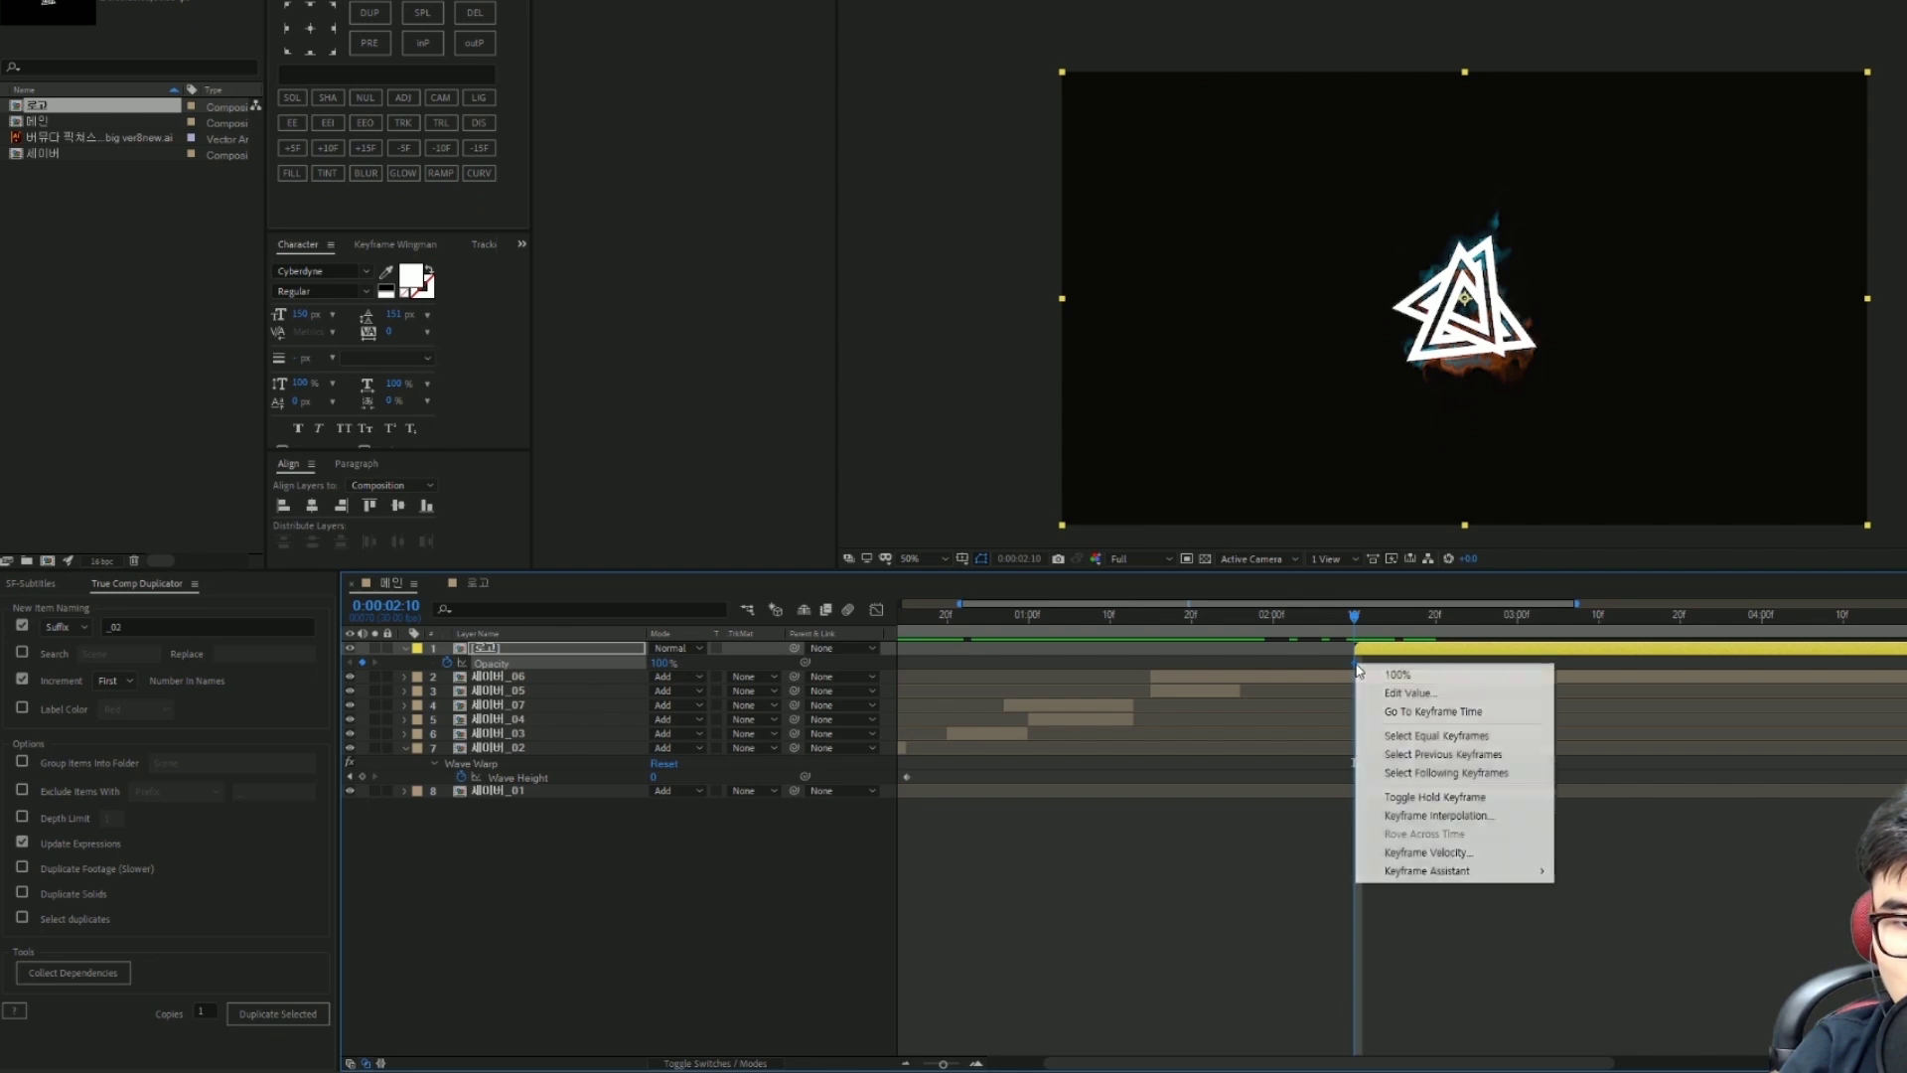
click(1407, 800)
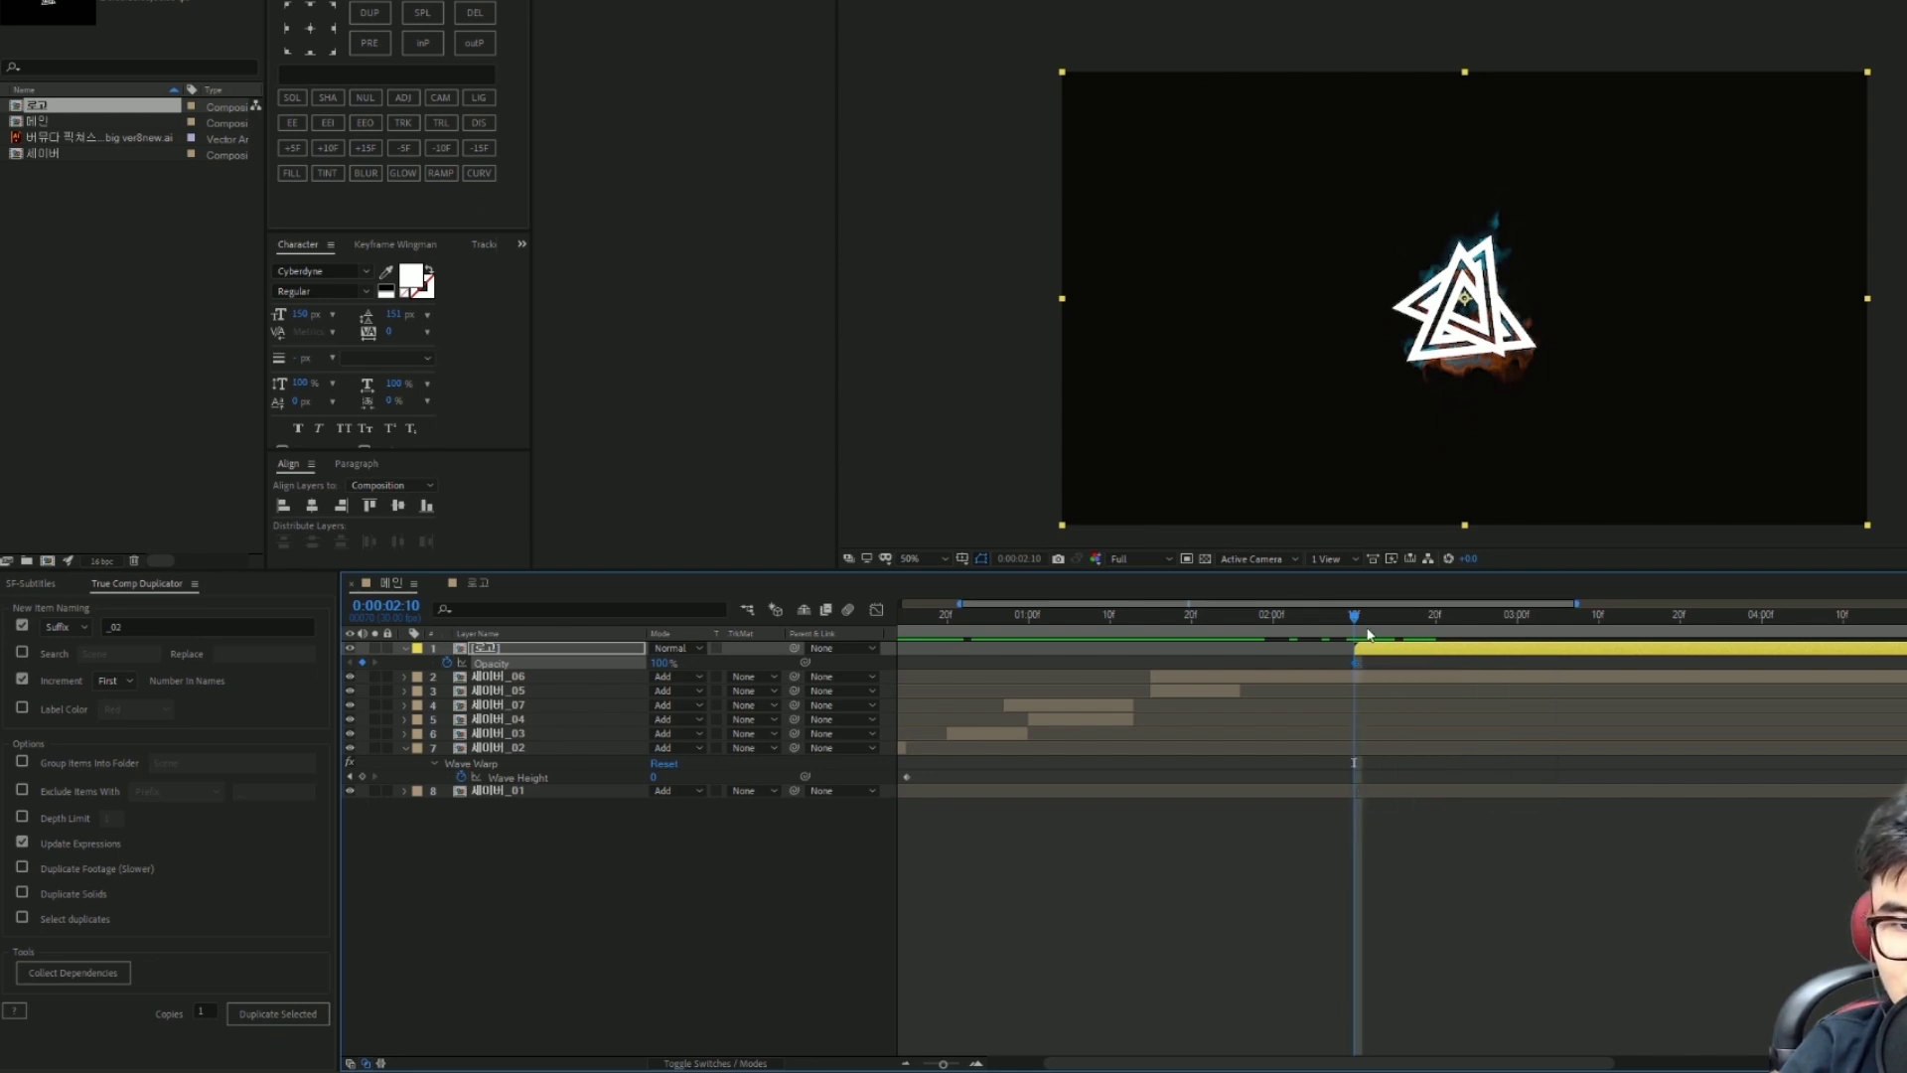
click(1483, 845)
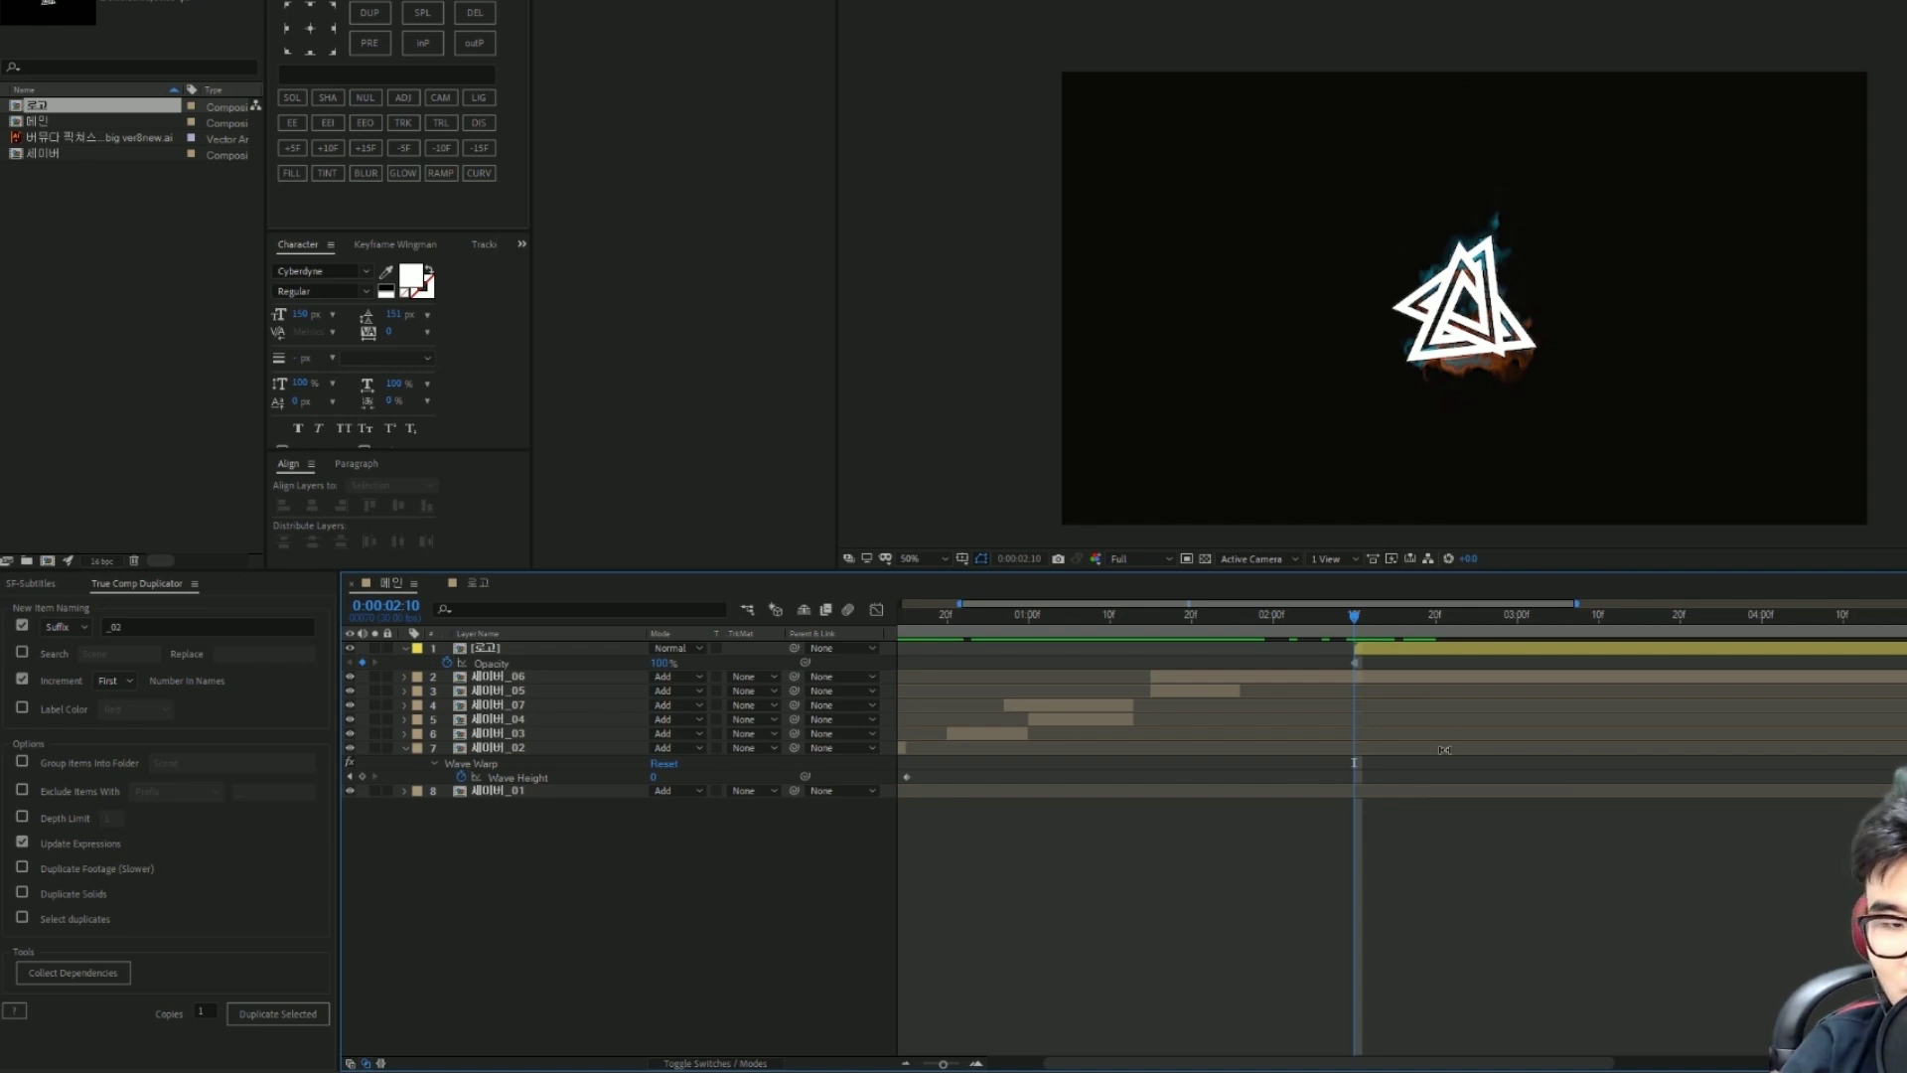
Step: Add alternating 0% and 100% Opacity keyframes around 0:00:02:14
key(Page_Down)
key(Page_Down)
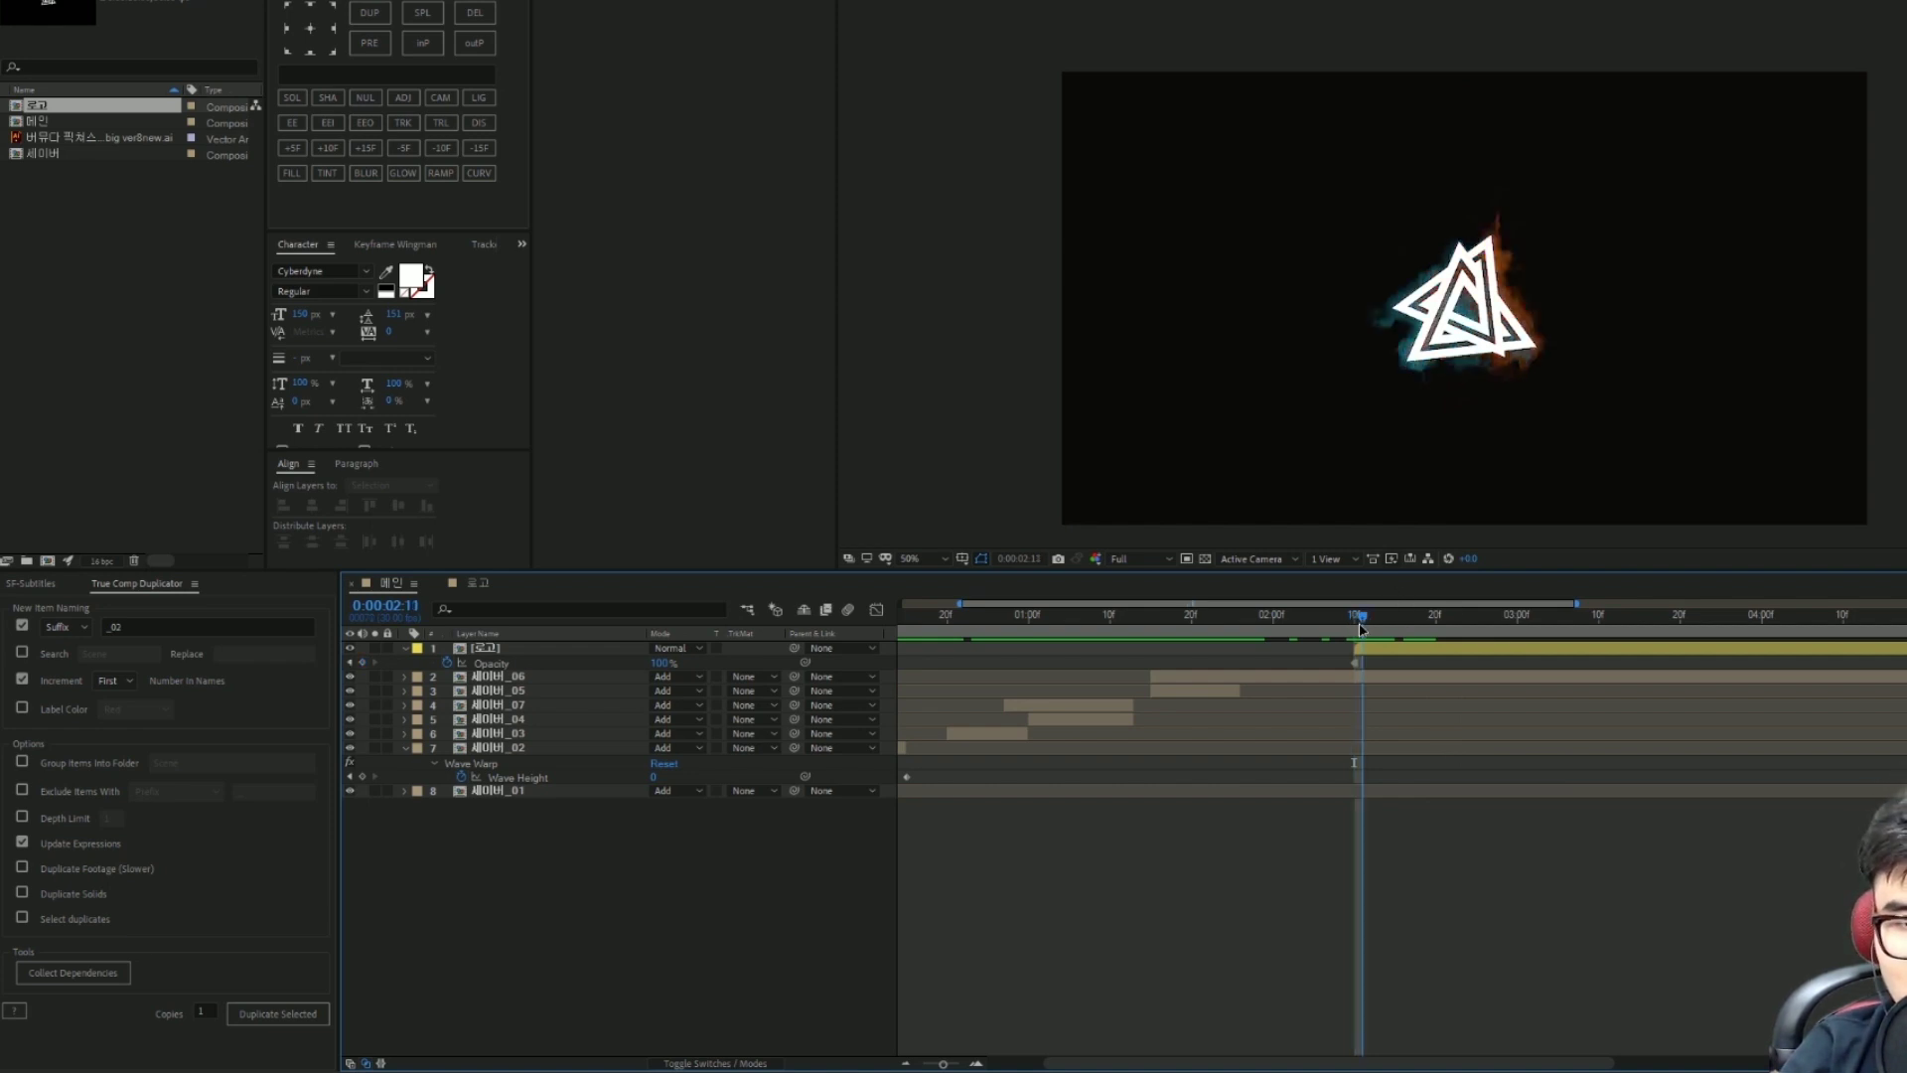
drag(663, 662, 556, 662)
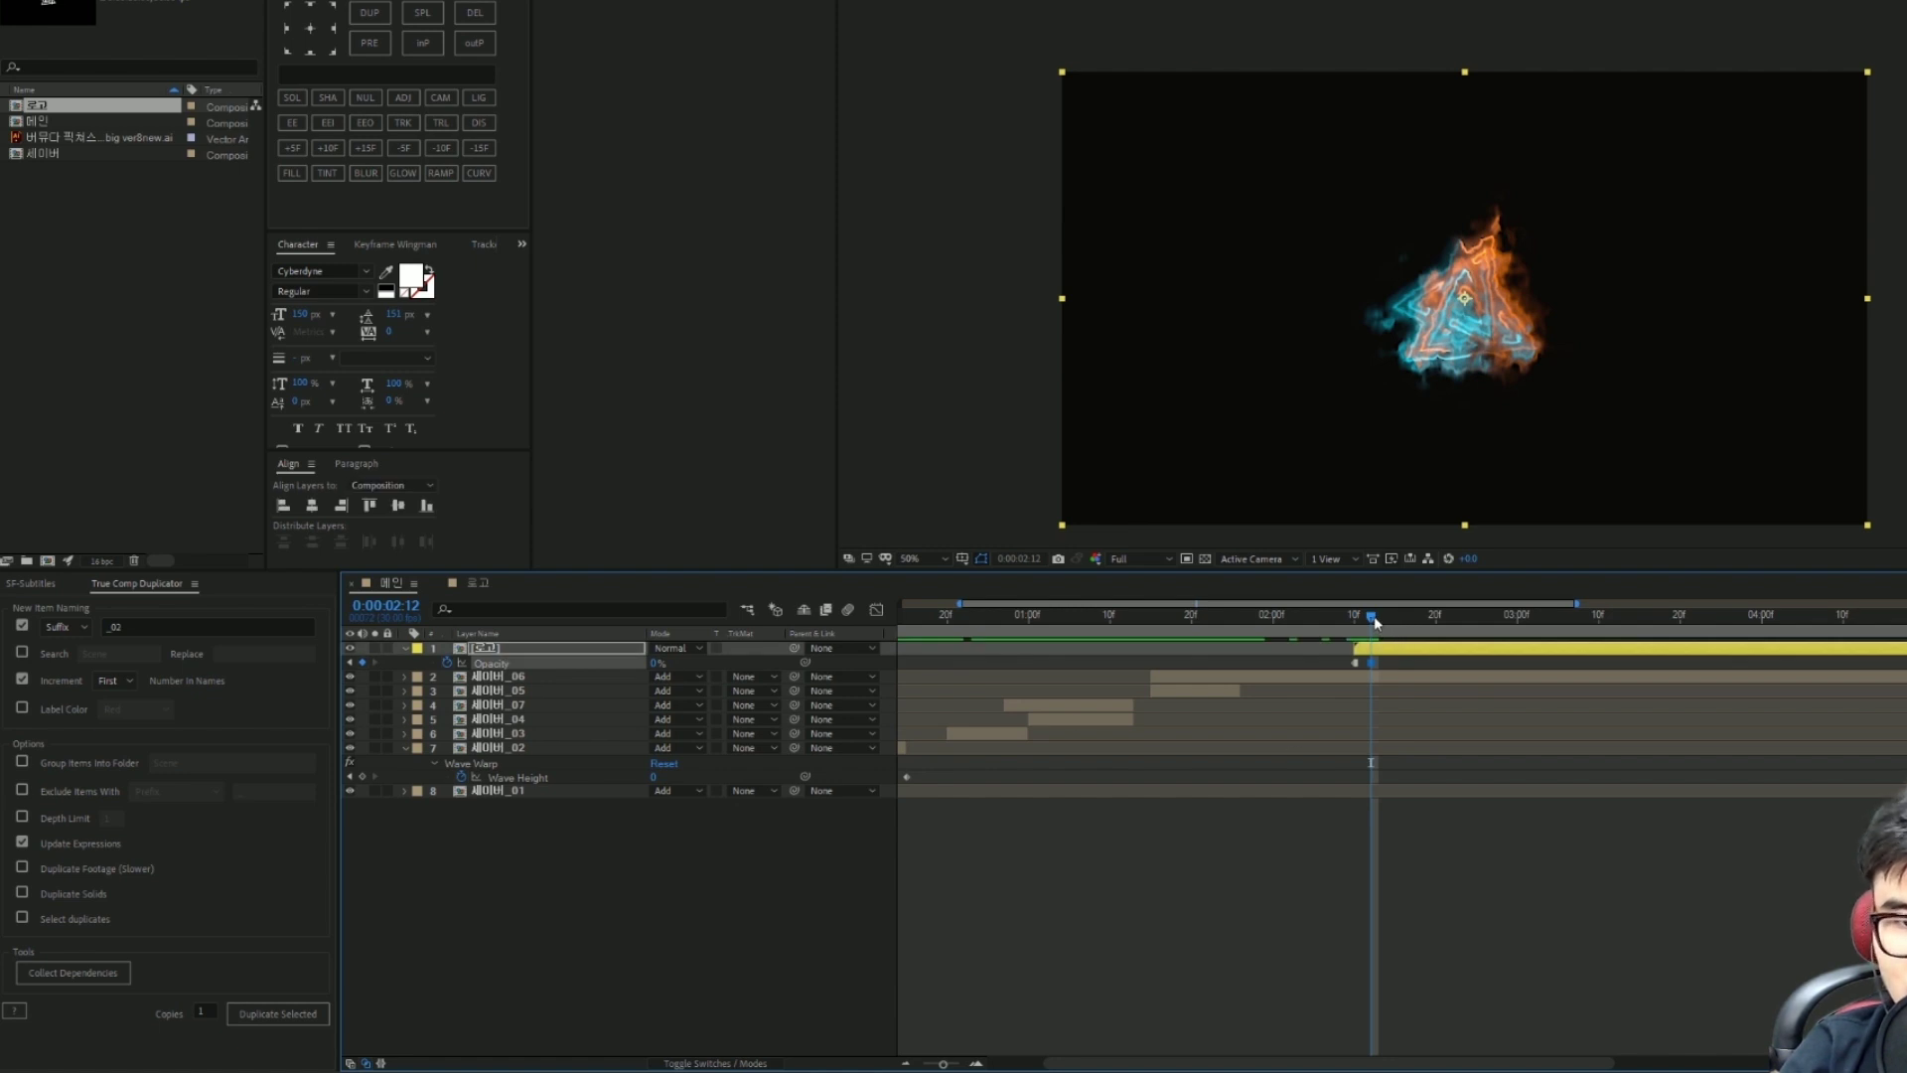
click(1384, 620)
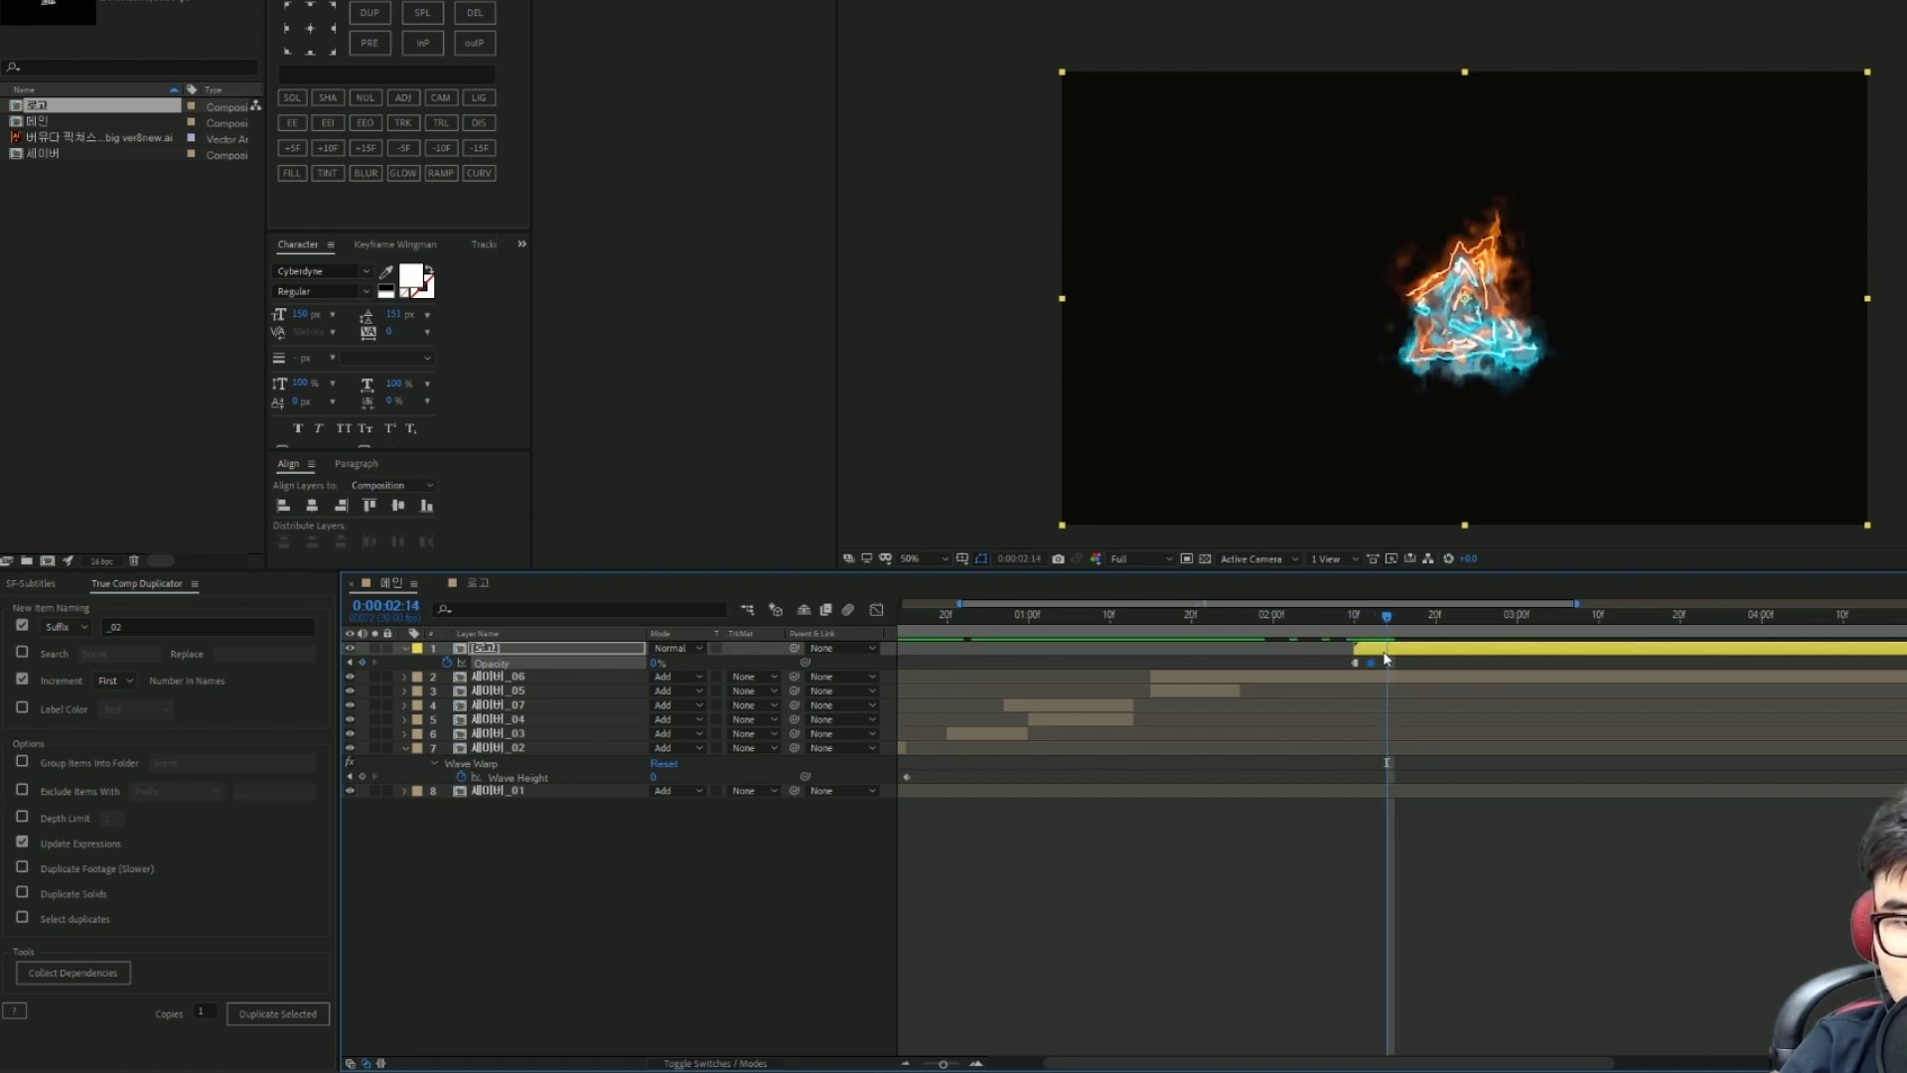
drag(655, 663, 765, 663)
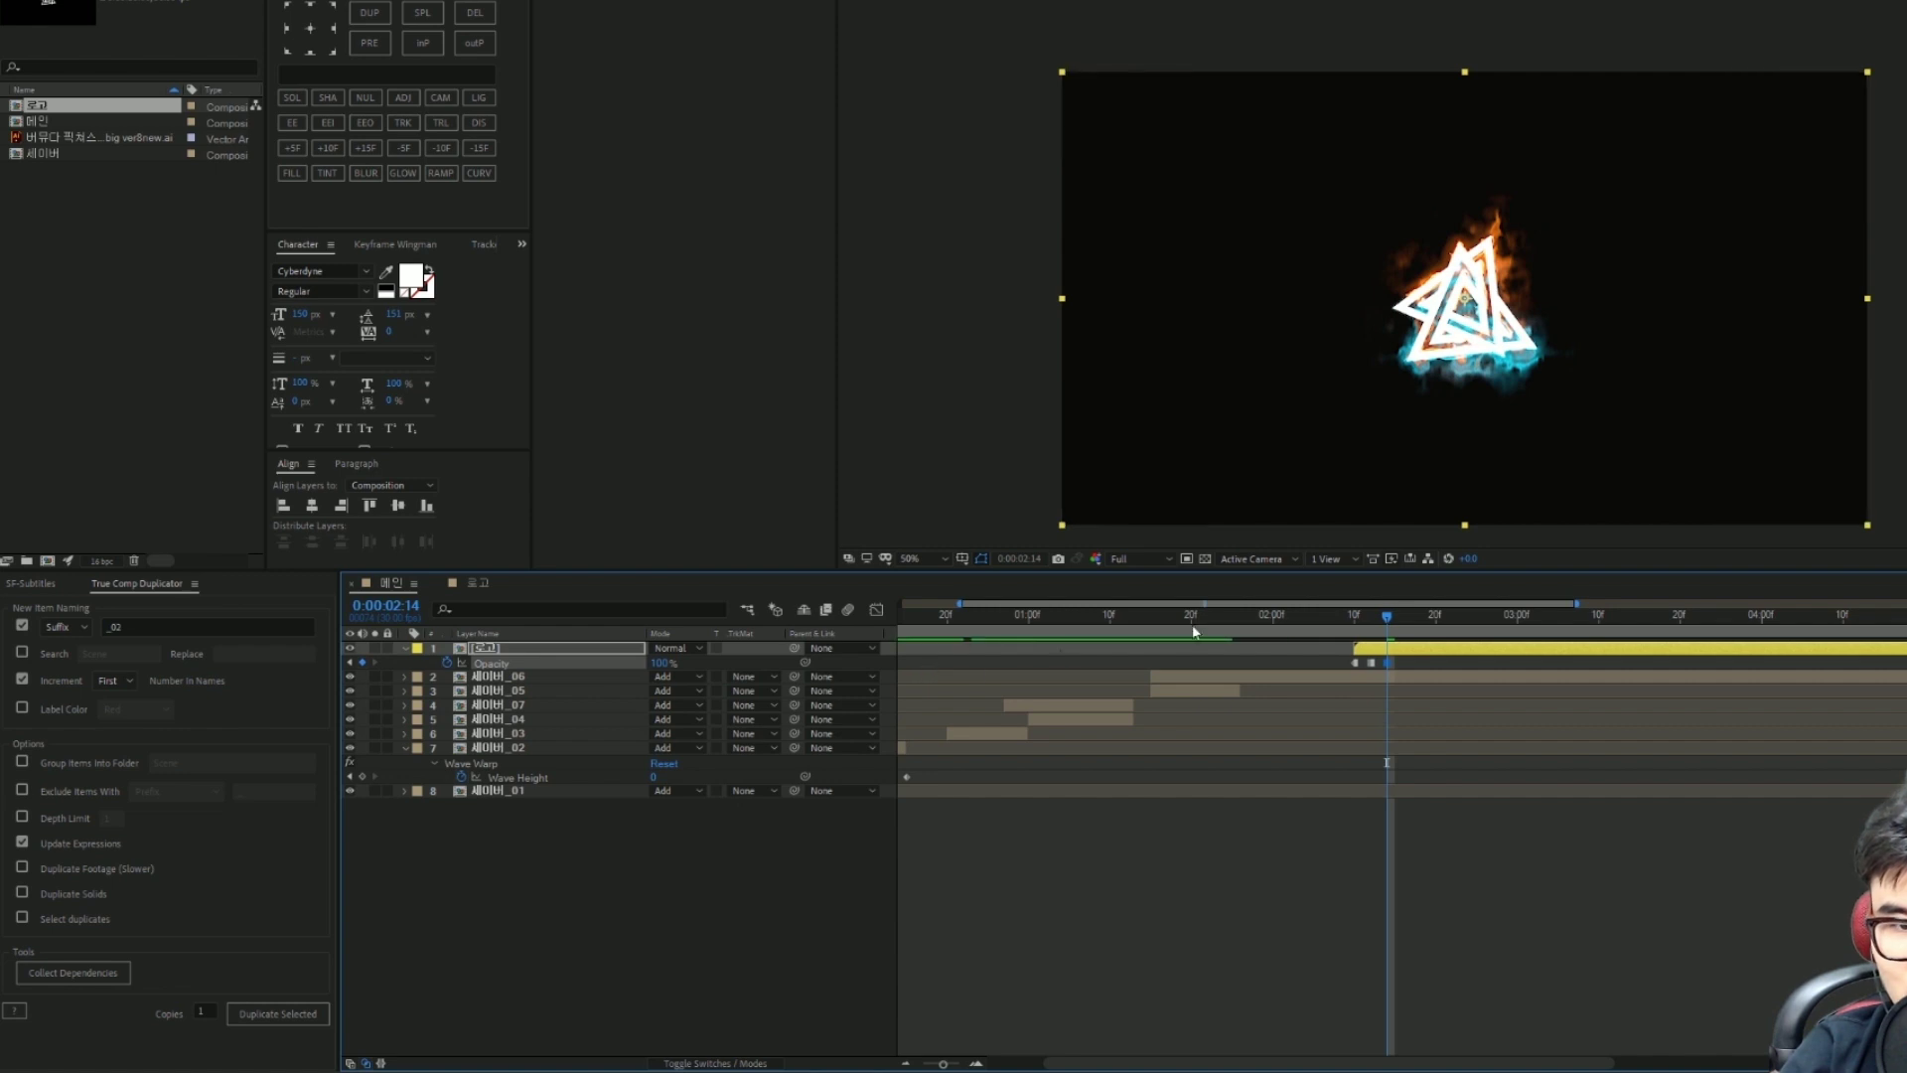
key(Page_Down)
key(Page_Down)
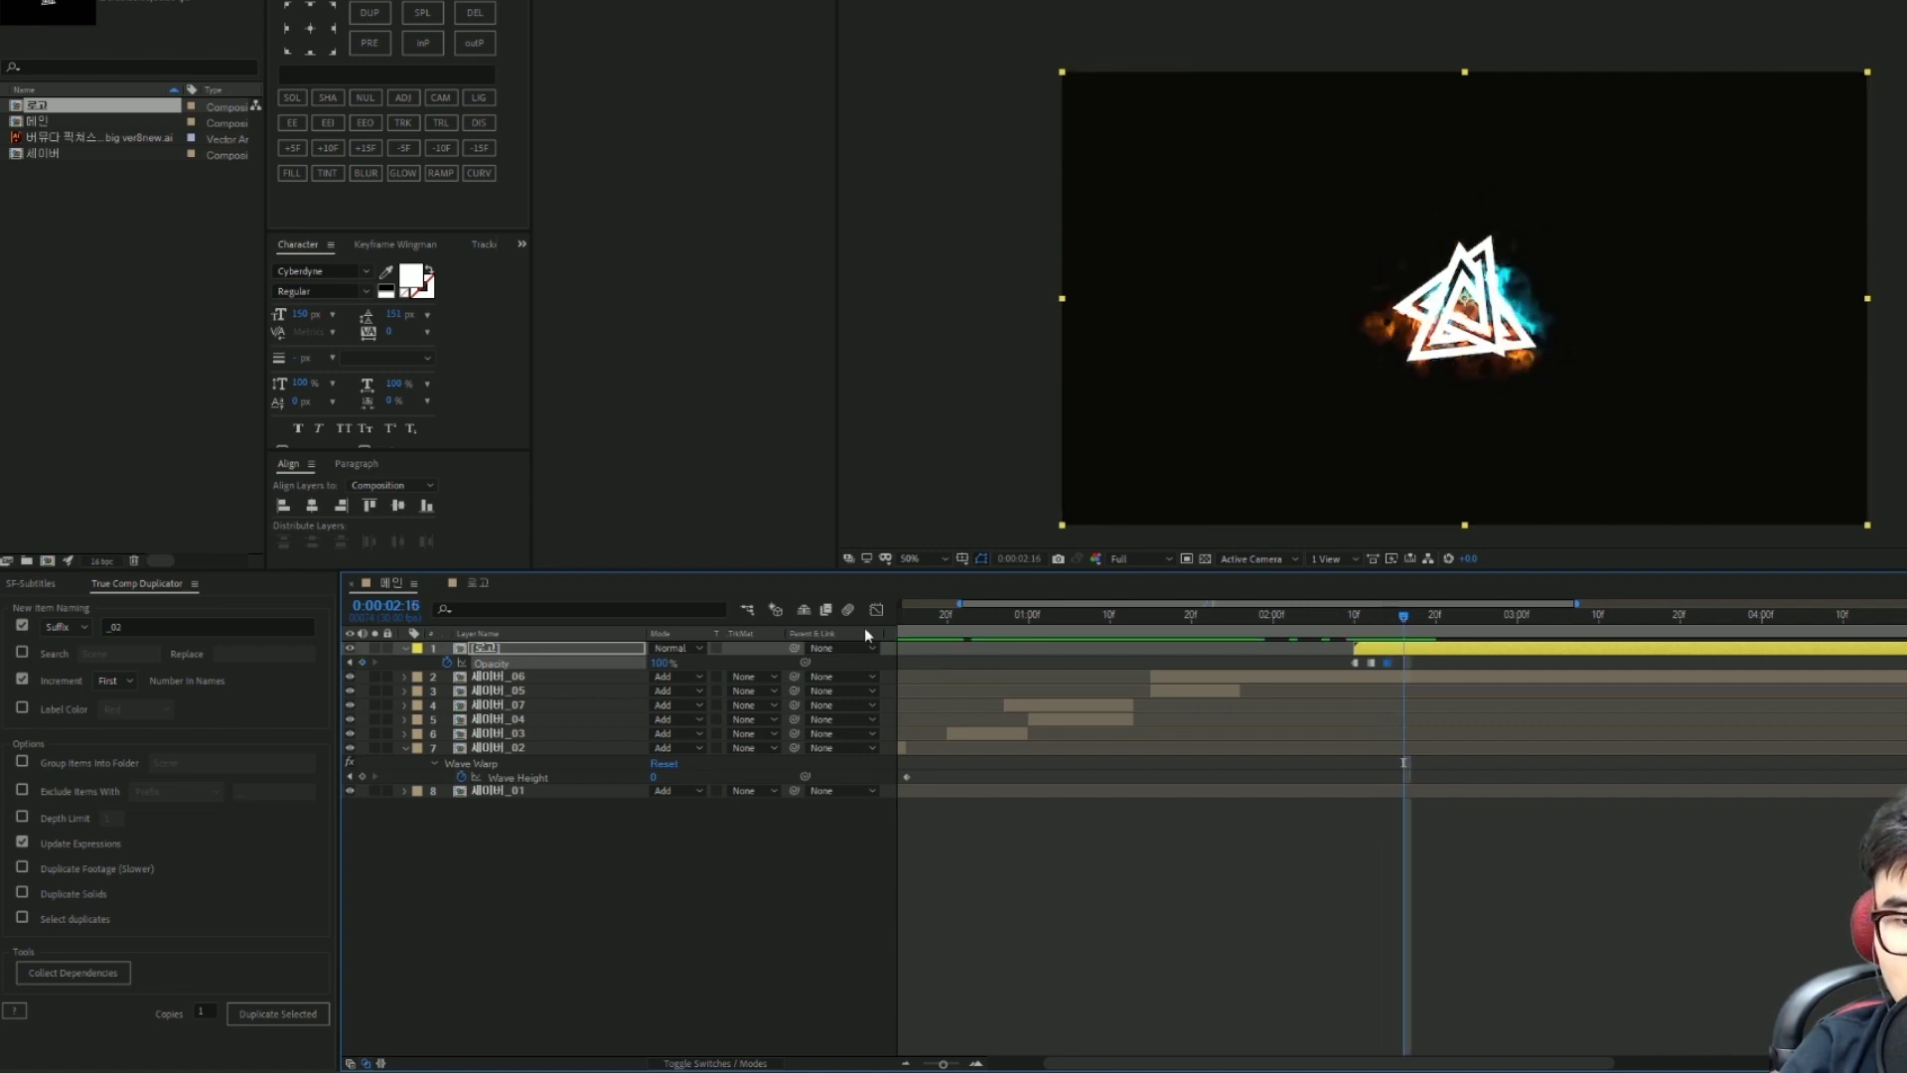
click(661, 662)
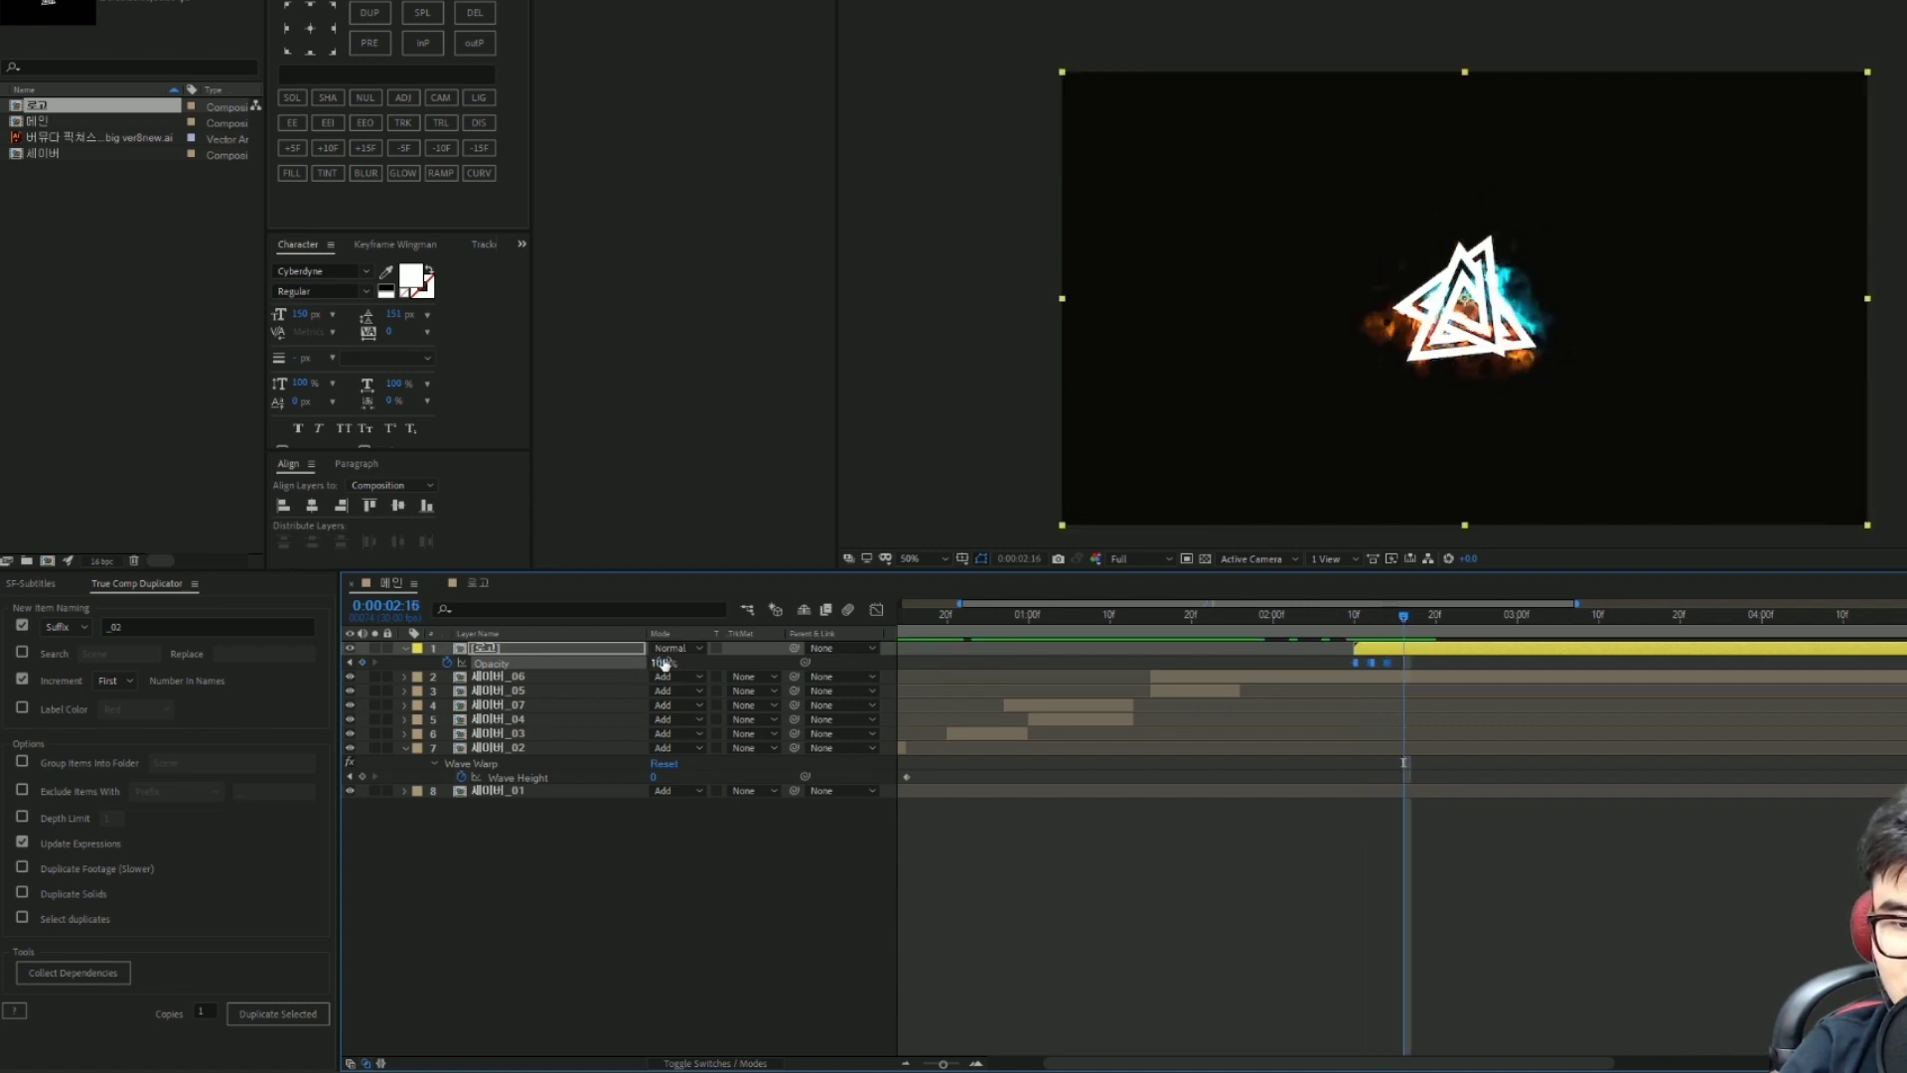
text(0)
key(Return)
Step: Repeat the on/off Opacity keyframes at 0:00:02:18
drag(1390, 663, 1388, 674)
mouse_move(1388, 673)
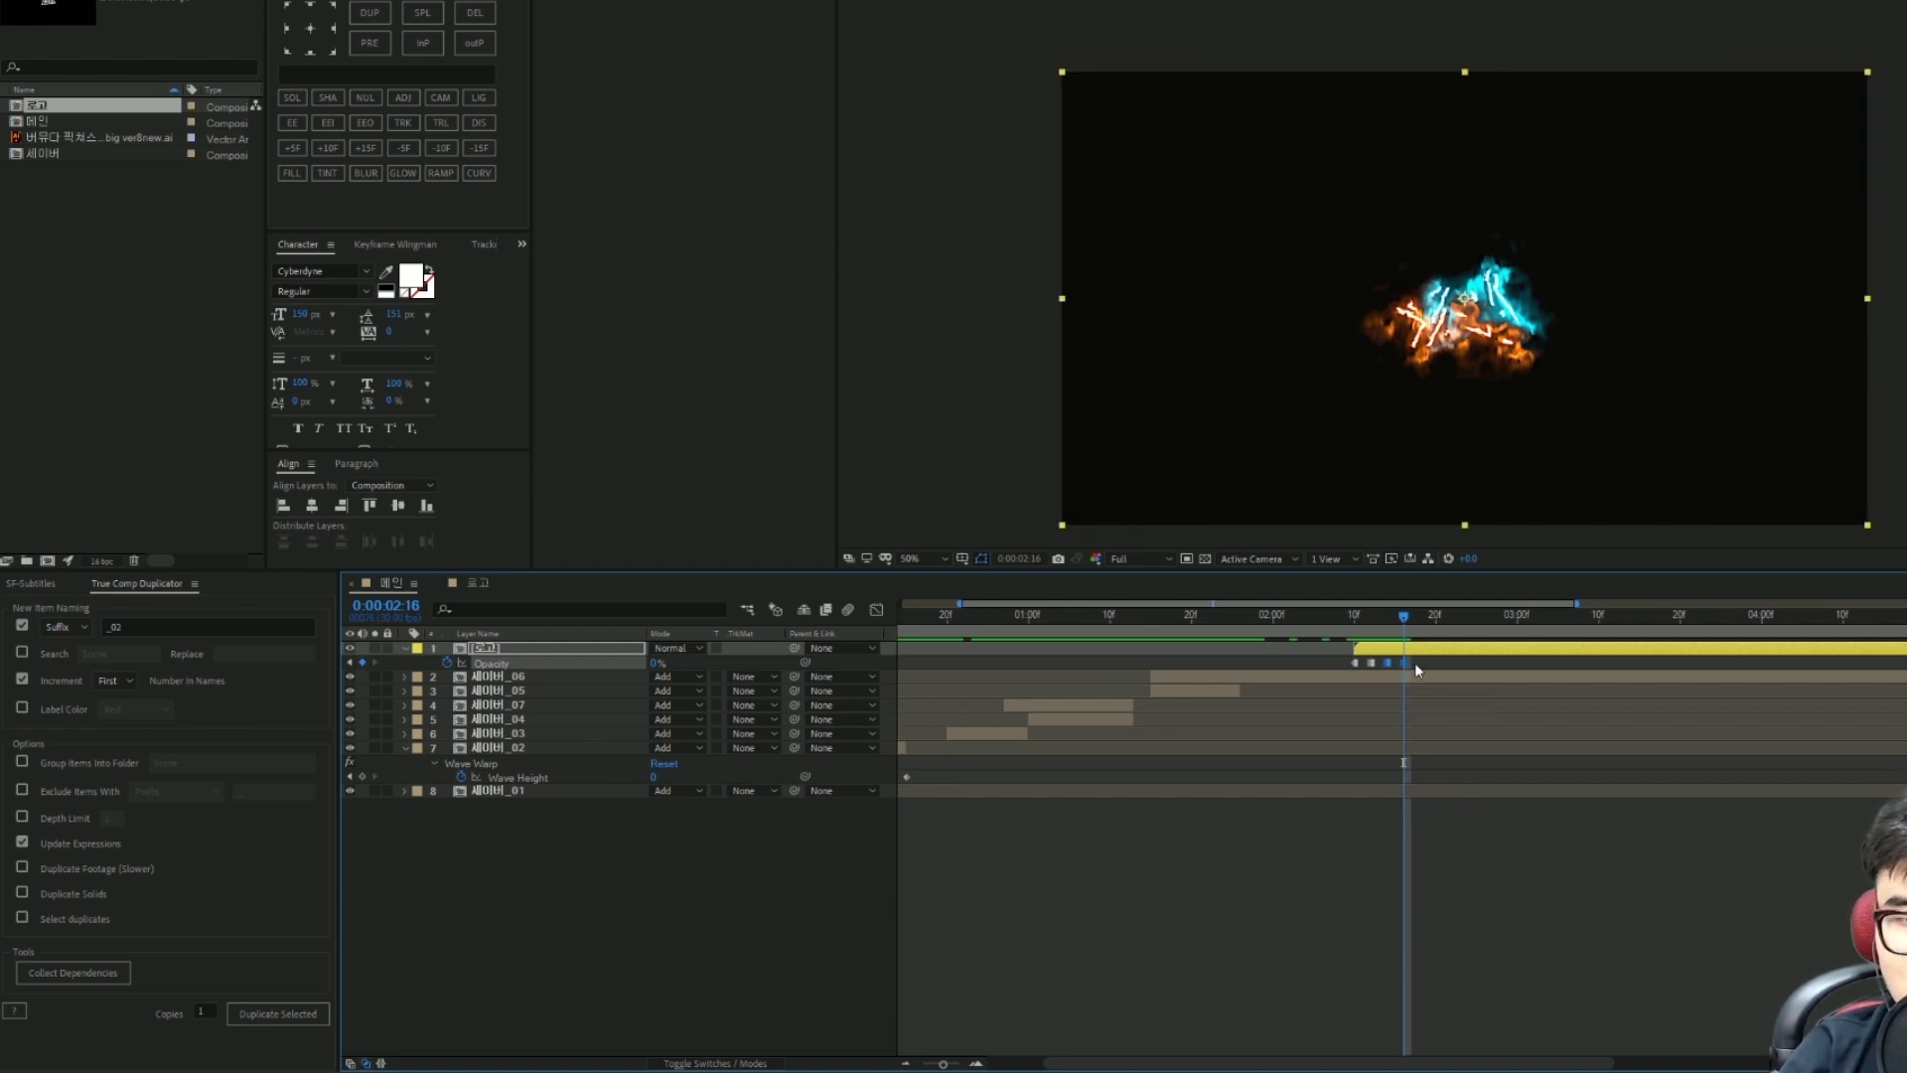
drag(1405, 622, 1421, 621)
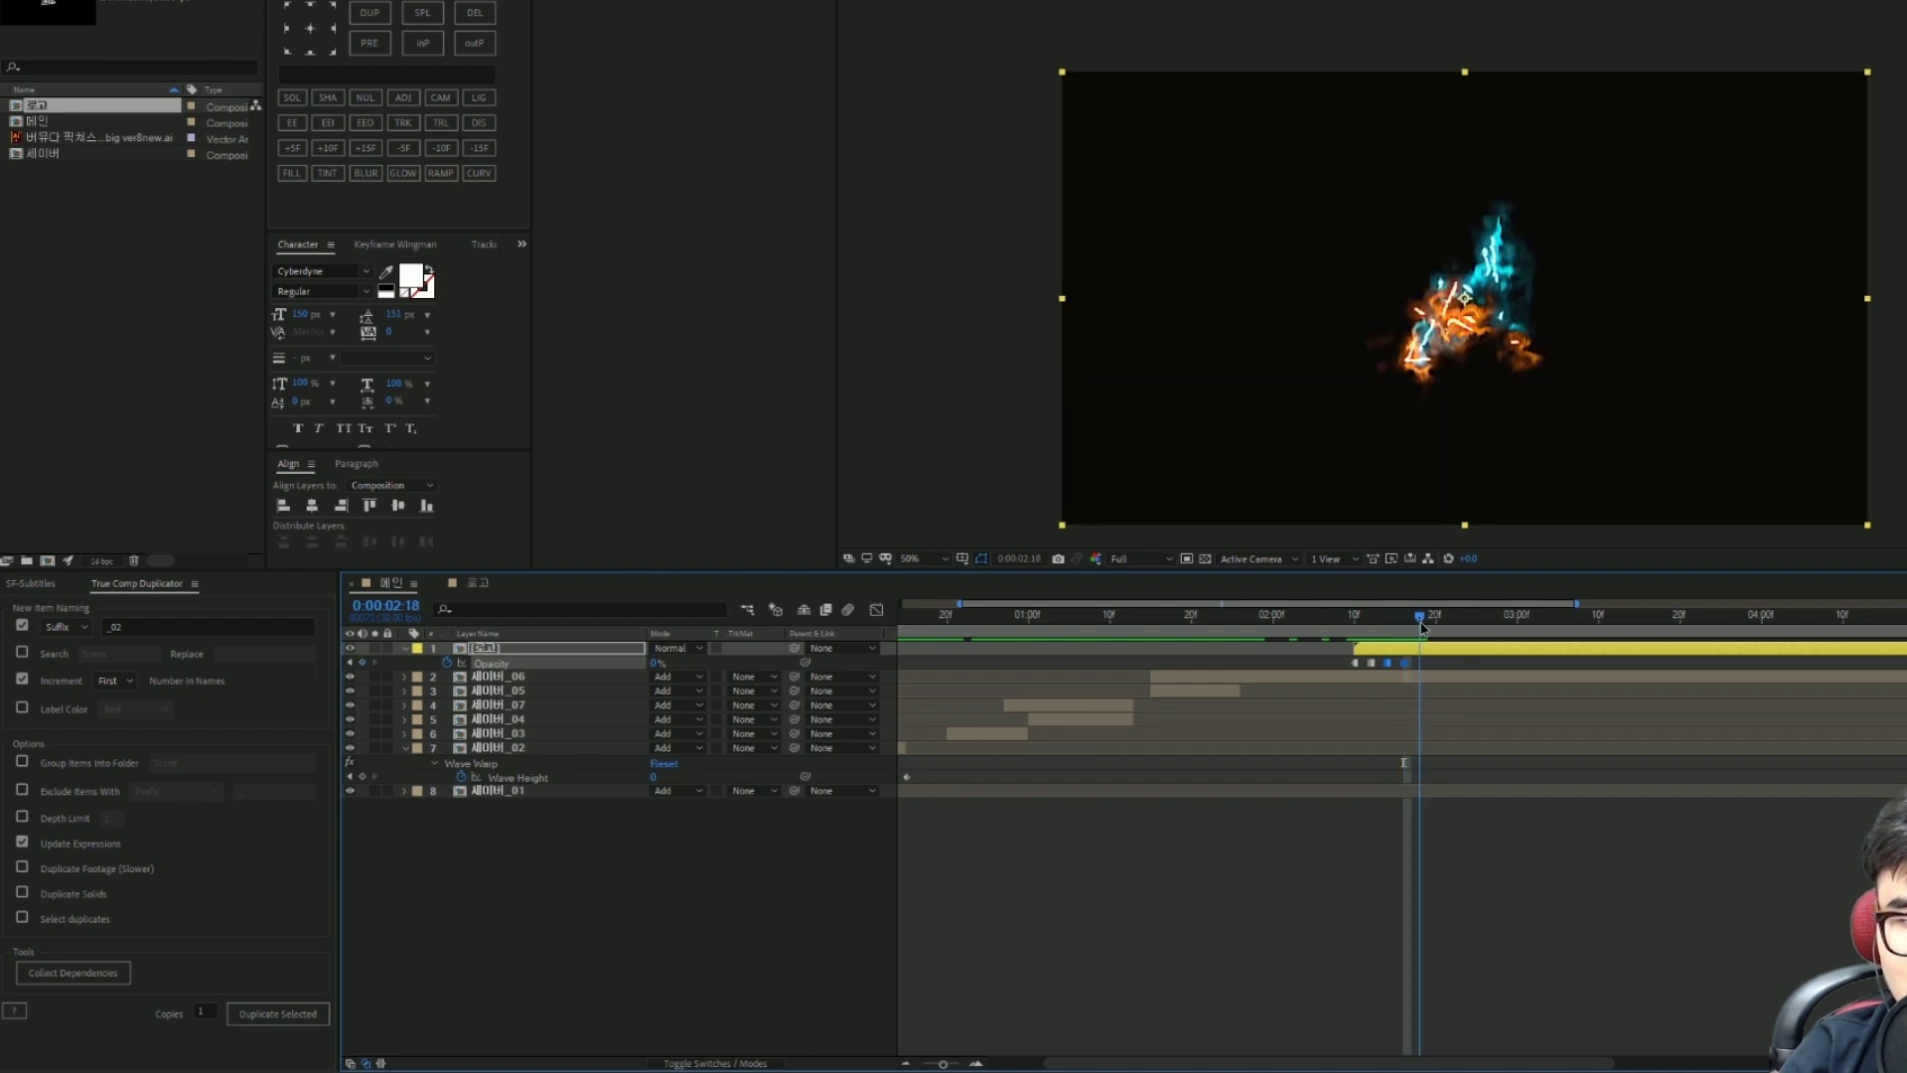
click(1435, 650)
key(ctrl+v)
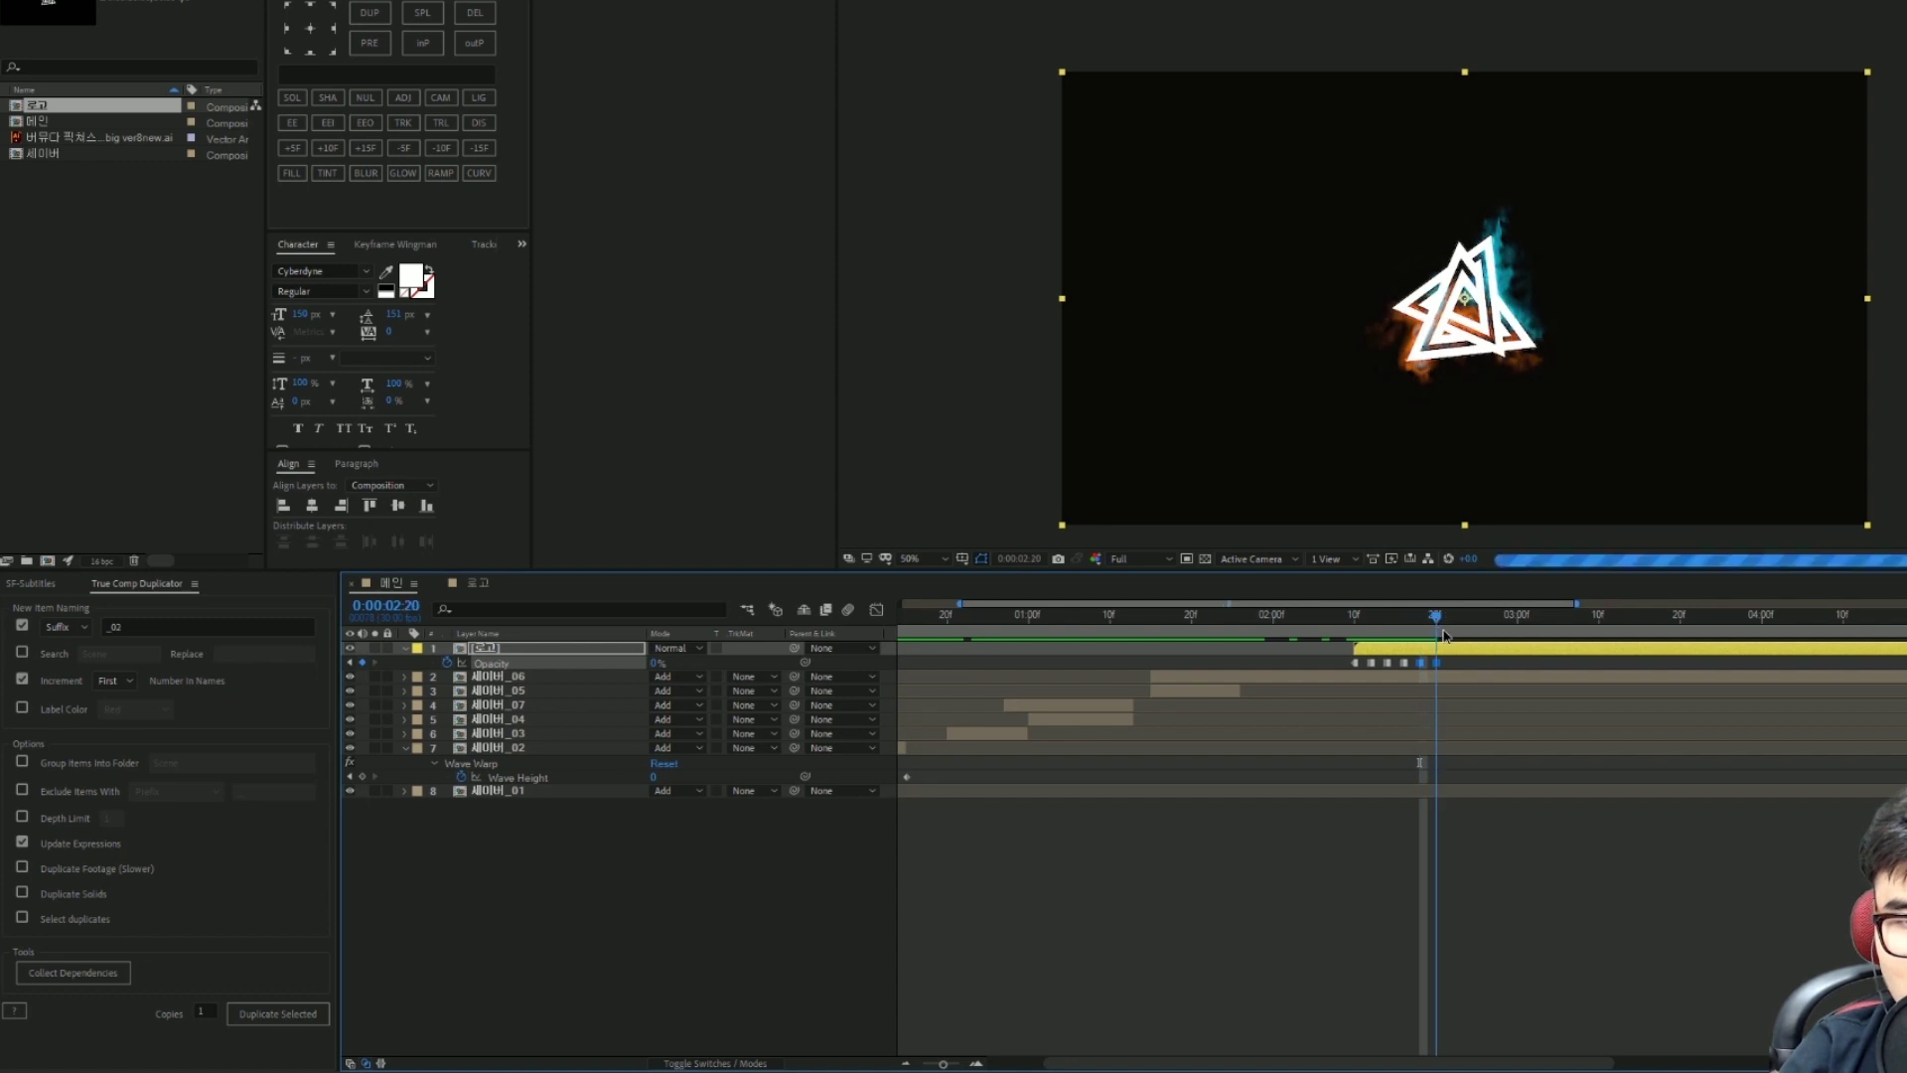
Step: Continue the flicker to 0:00:02:26, leaving the logo at 100% opacity
mouse_move(1431, 626)
mouse_down()
mouse_move(1453, 615)
mouse_move(1486, 639)
mouse_up()
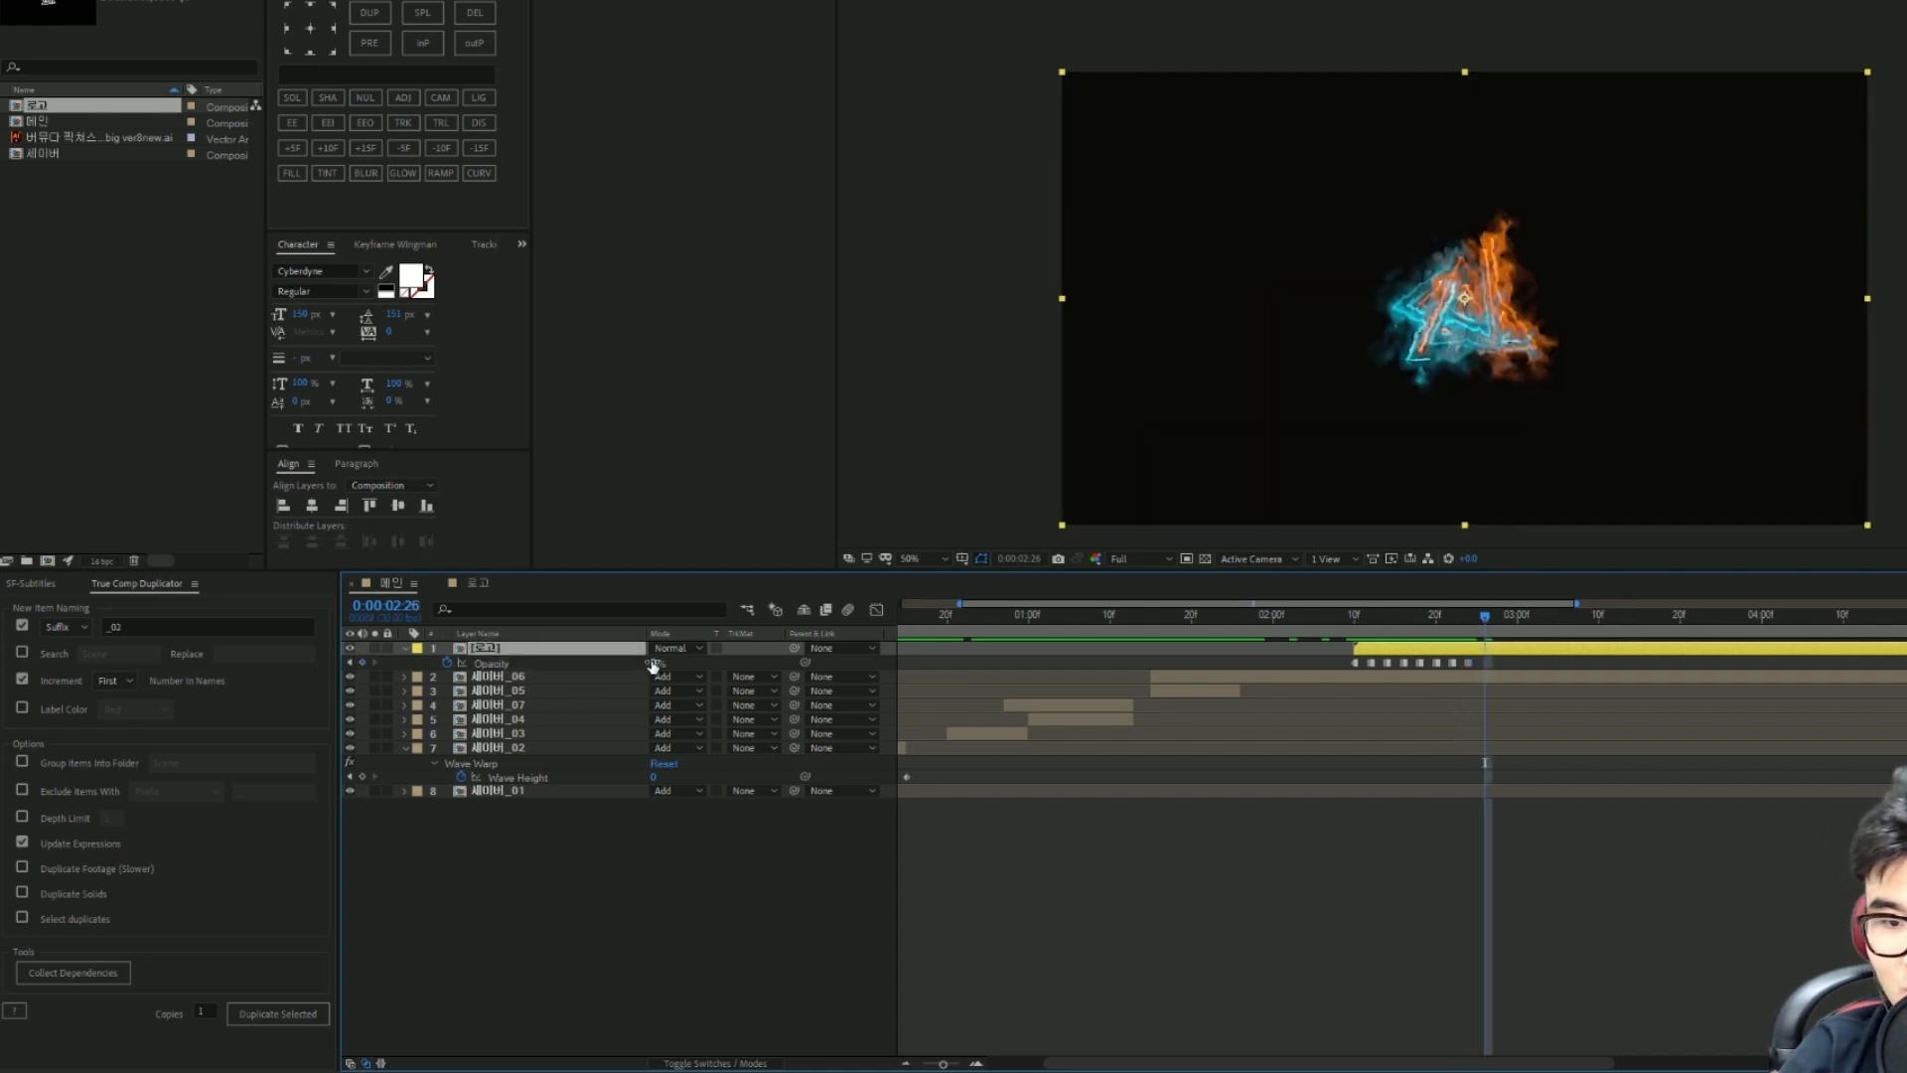
drag(653, 664, 752, 663)
click(1675, 854)
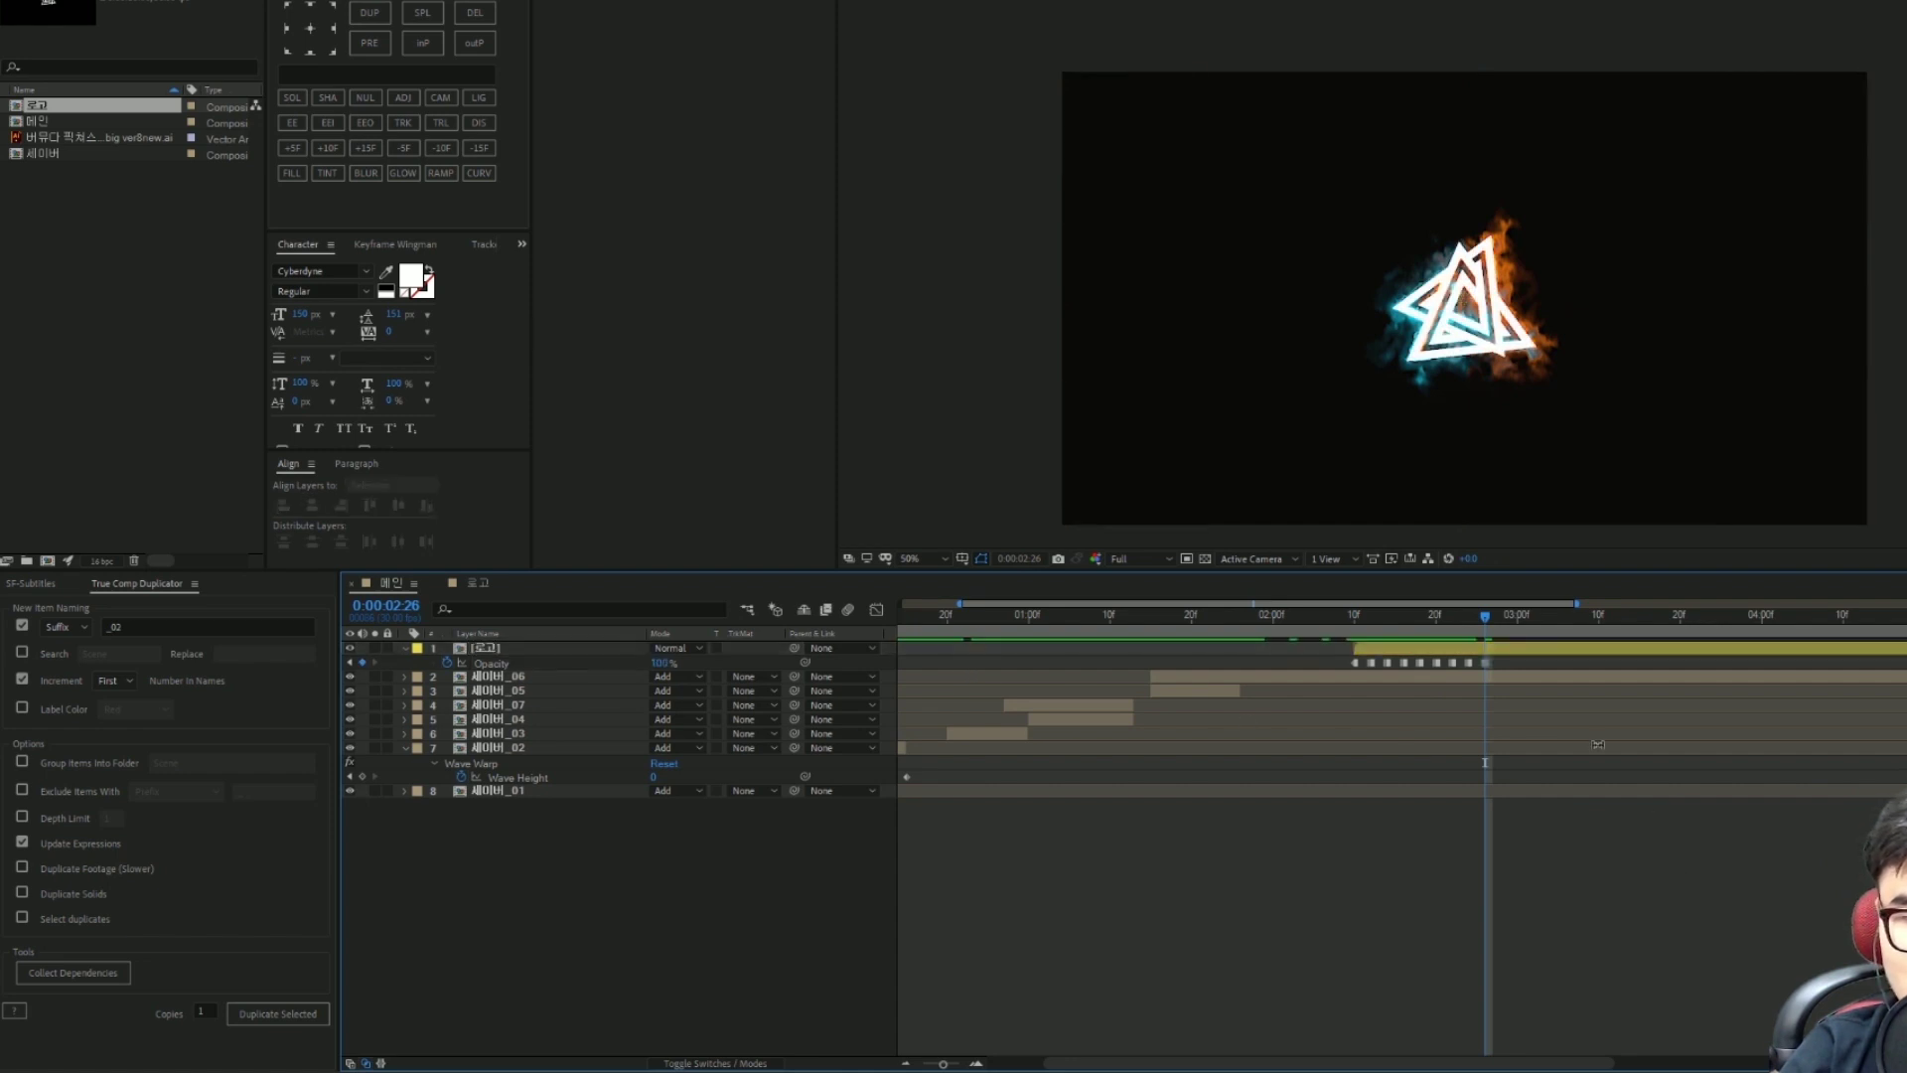
click(1476, 650)
click(1482, 663)
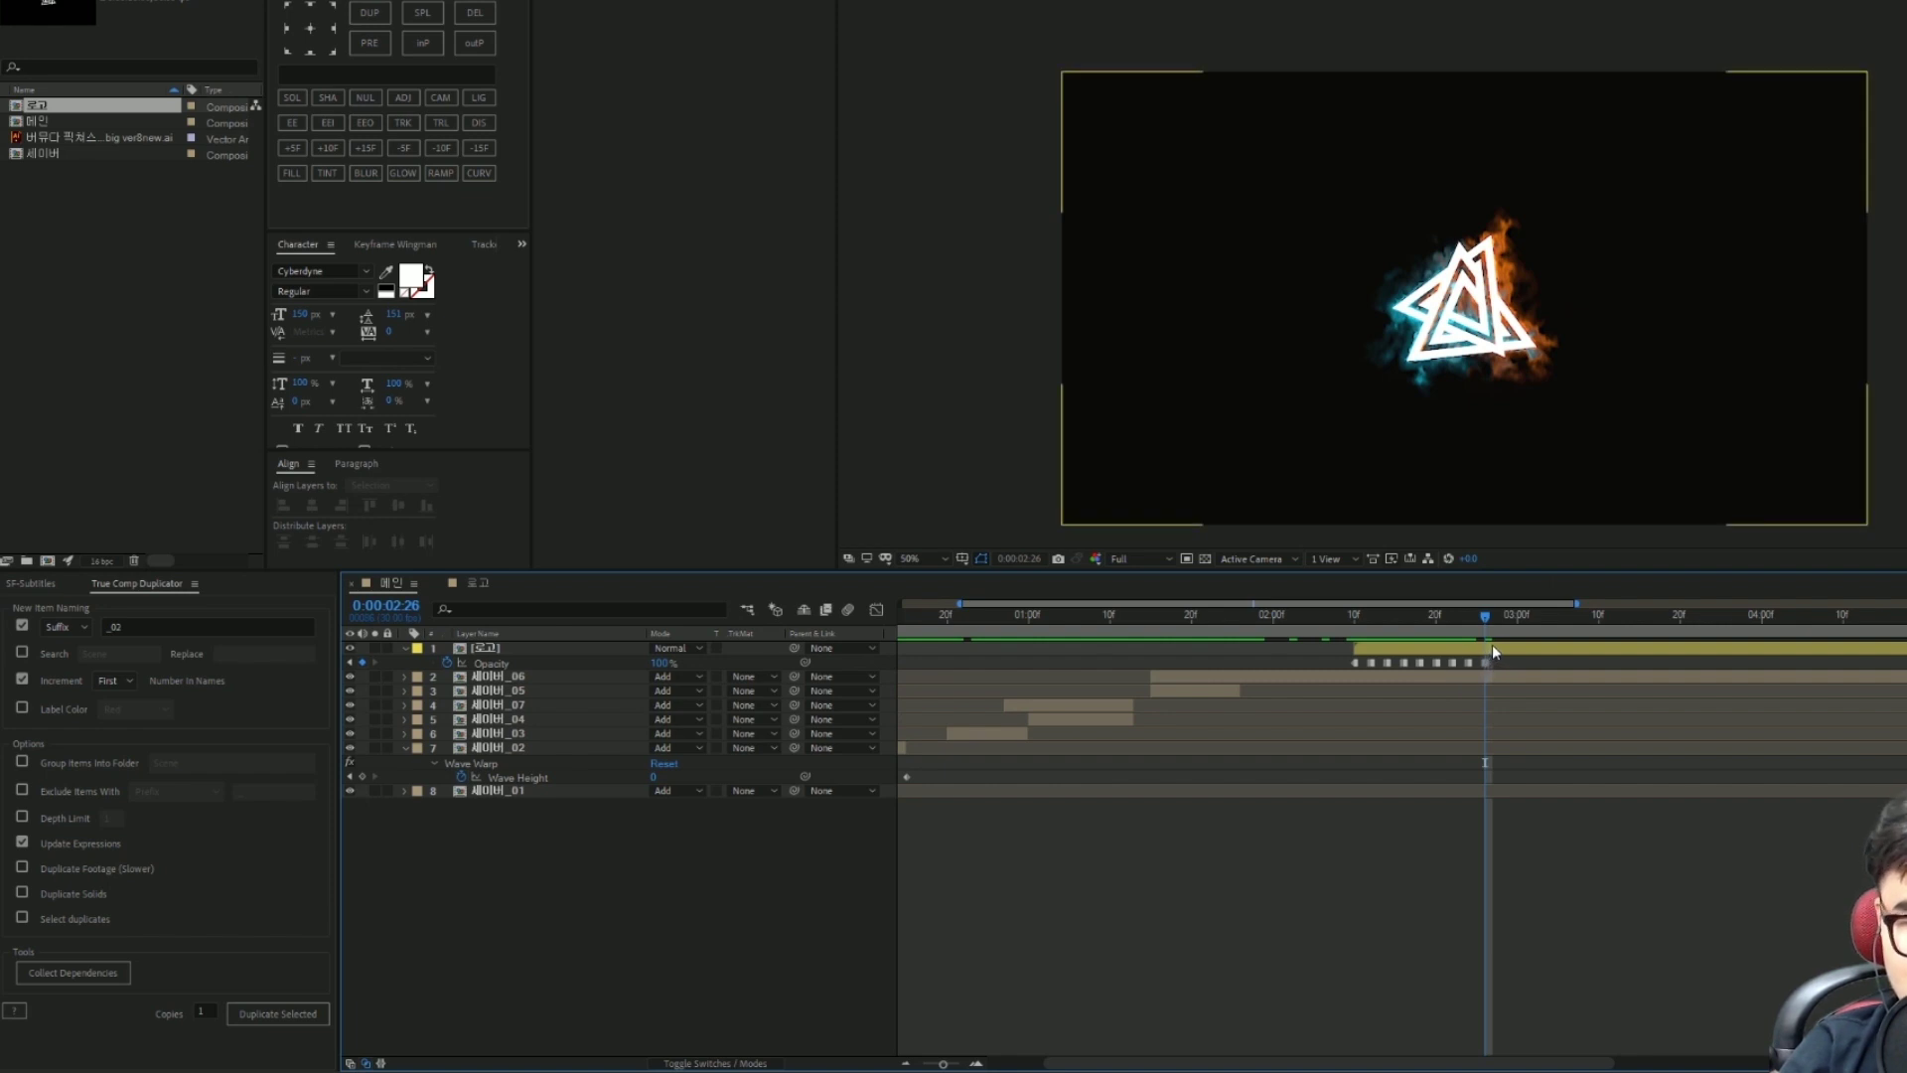
key(F2)
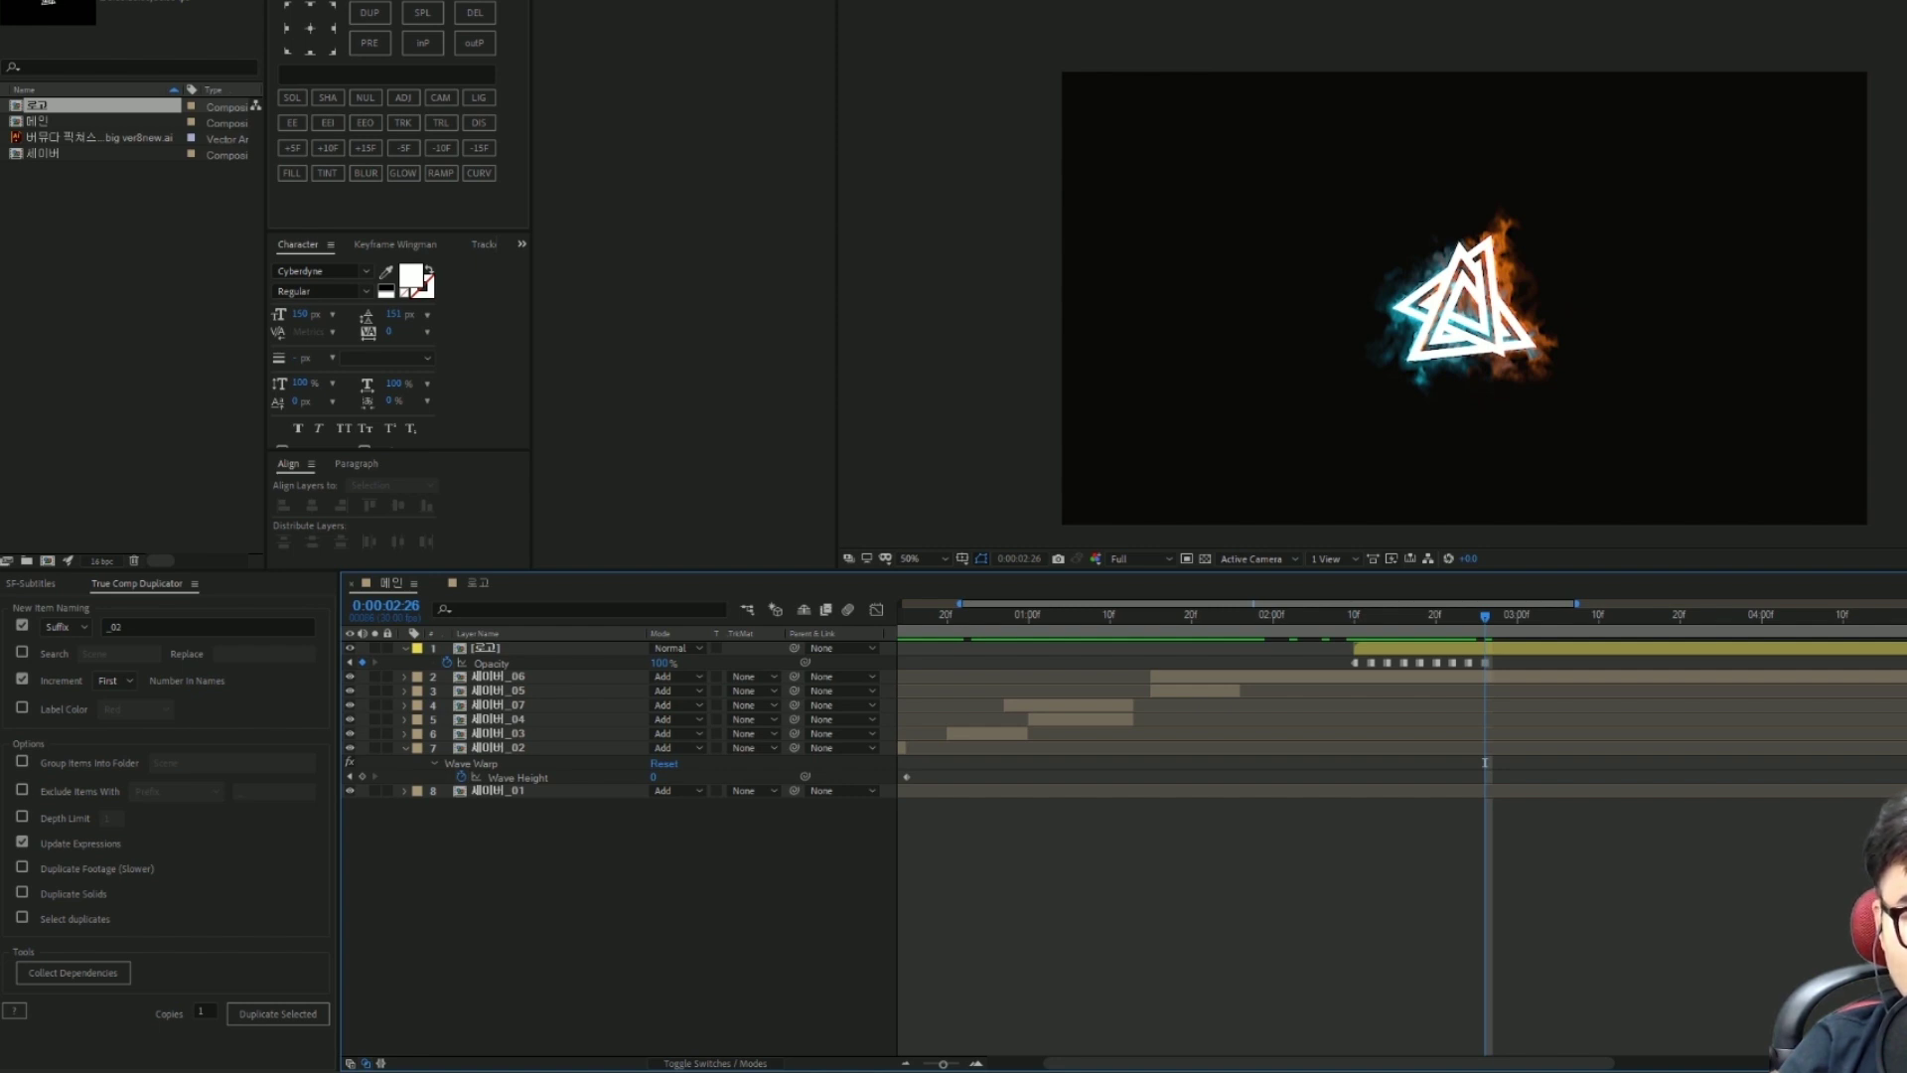
Step: Duplicate the 세이버_07 fire layer as 세이버_08 and move the copy to layer 2
click(531, 704)
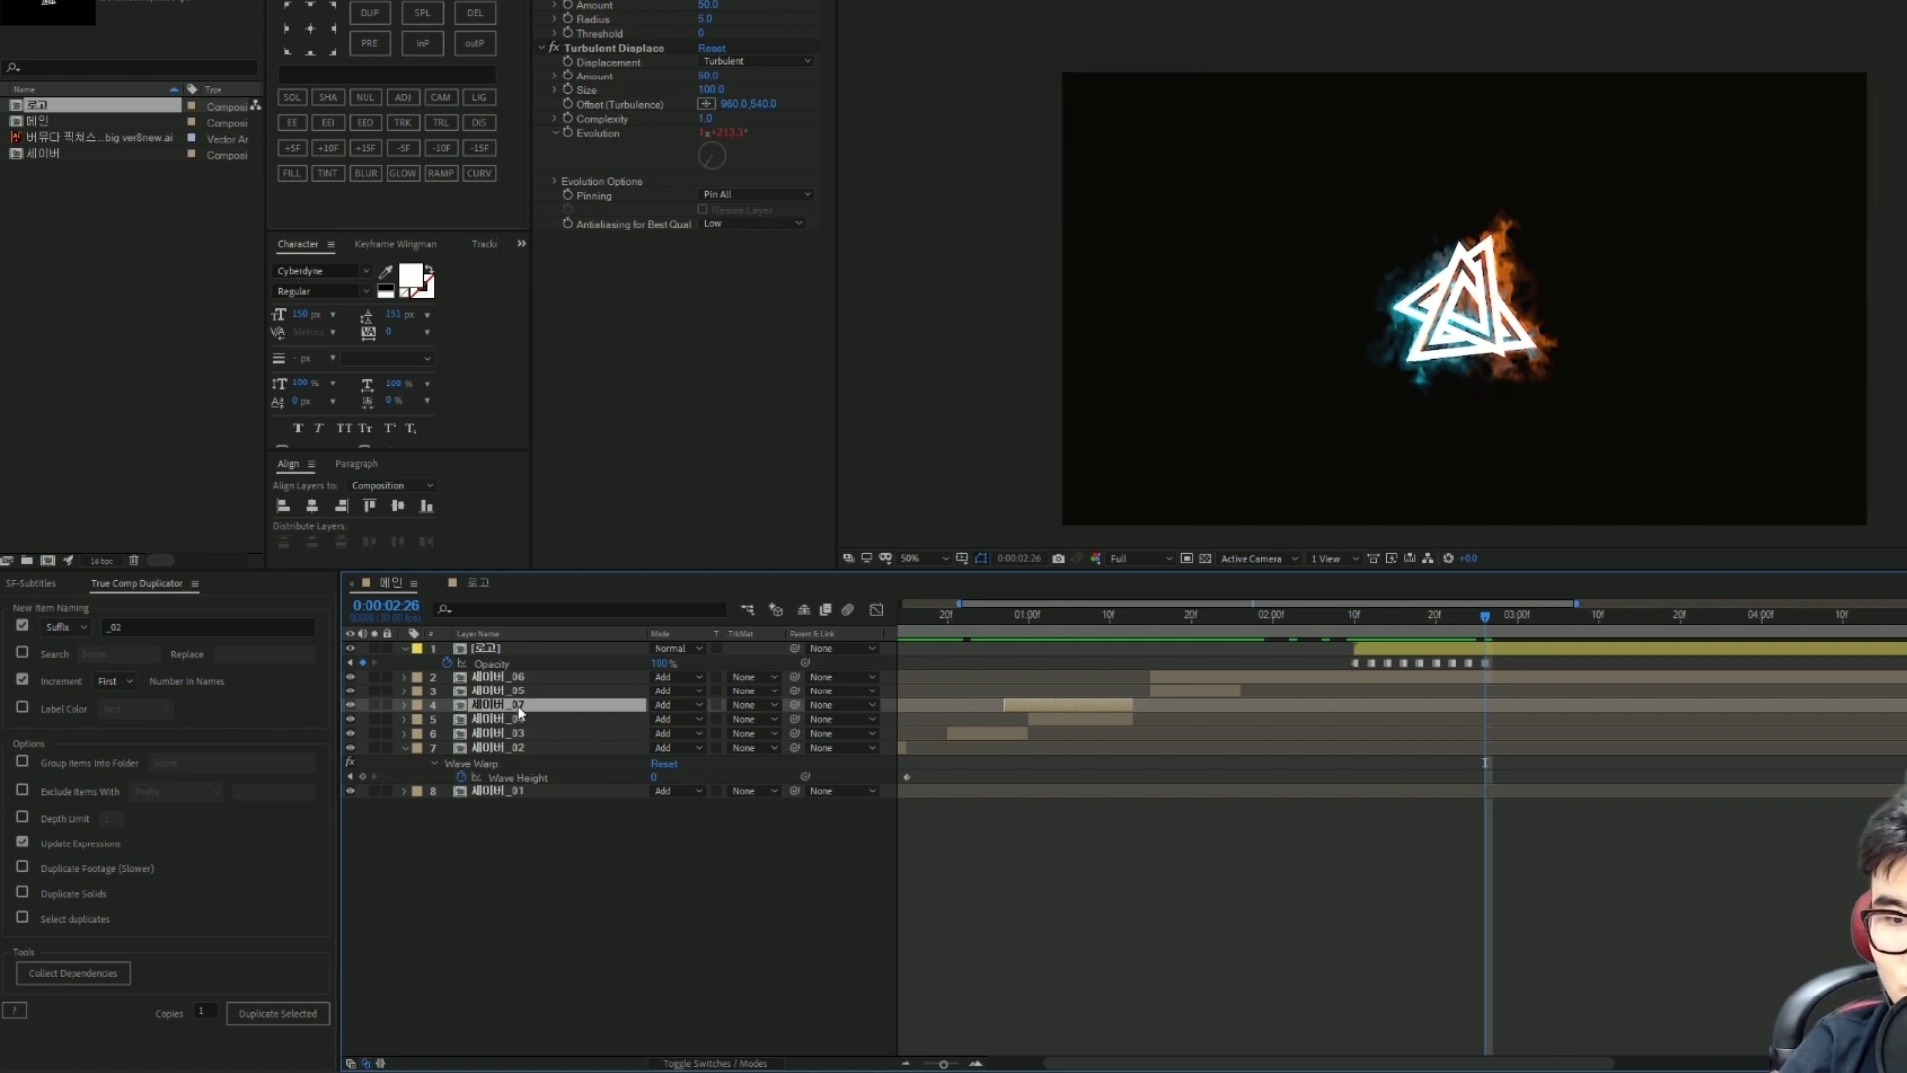
key(ctrl+d)
drag(519, 705, 532, 675)
drag(1070, 677, 1420, 677)
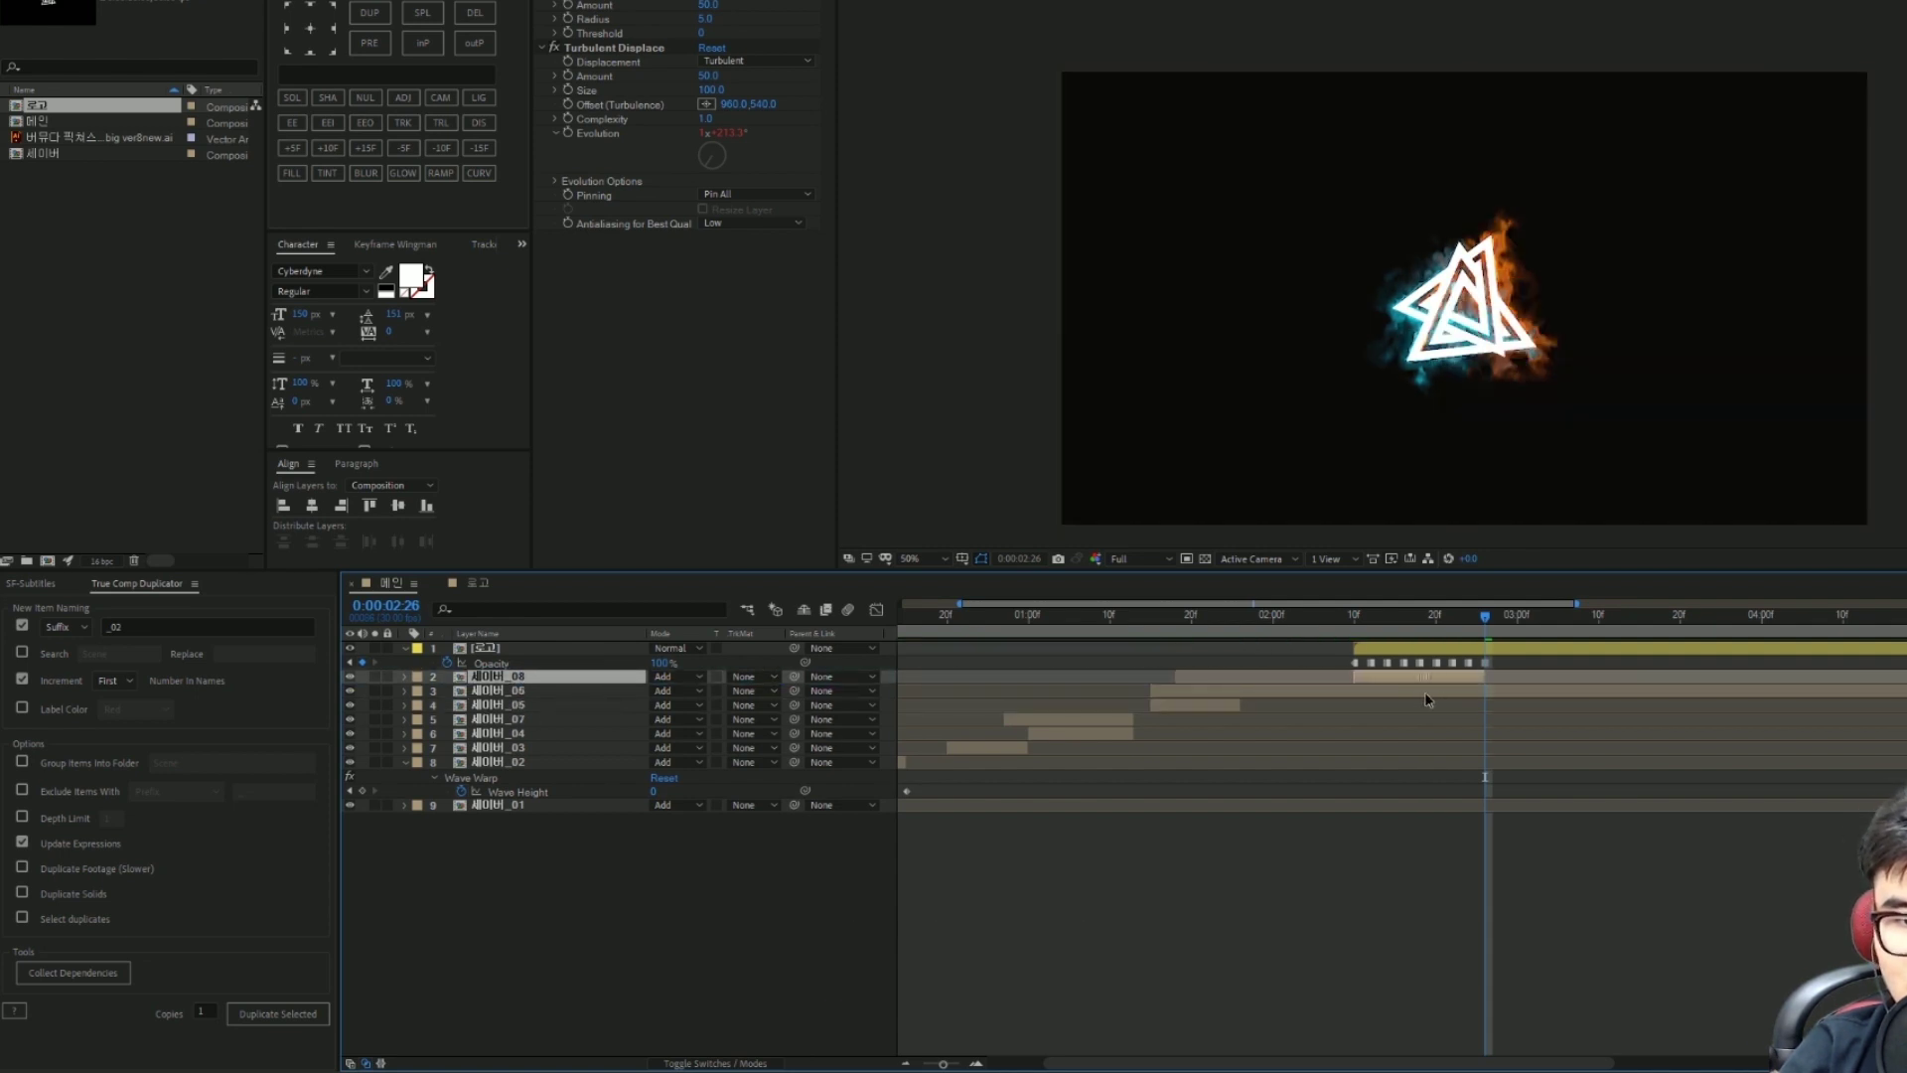
Step: Set the copy's Turbulent Displace Amount to 100 and Size to 130, then preview it
click(1420, 613)
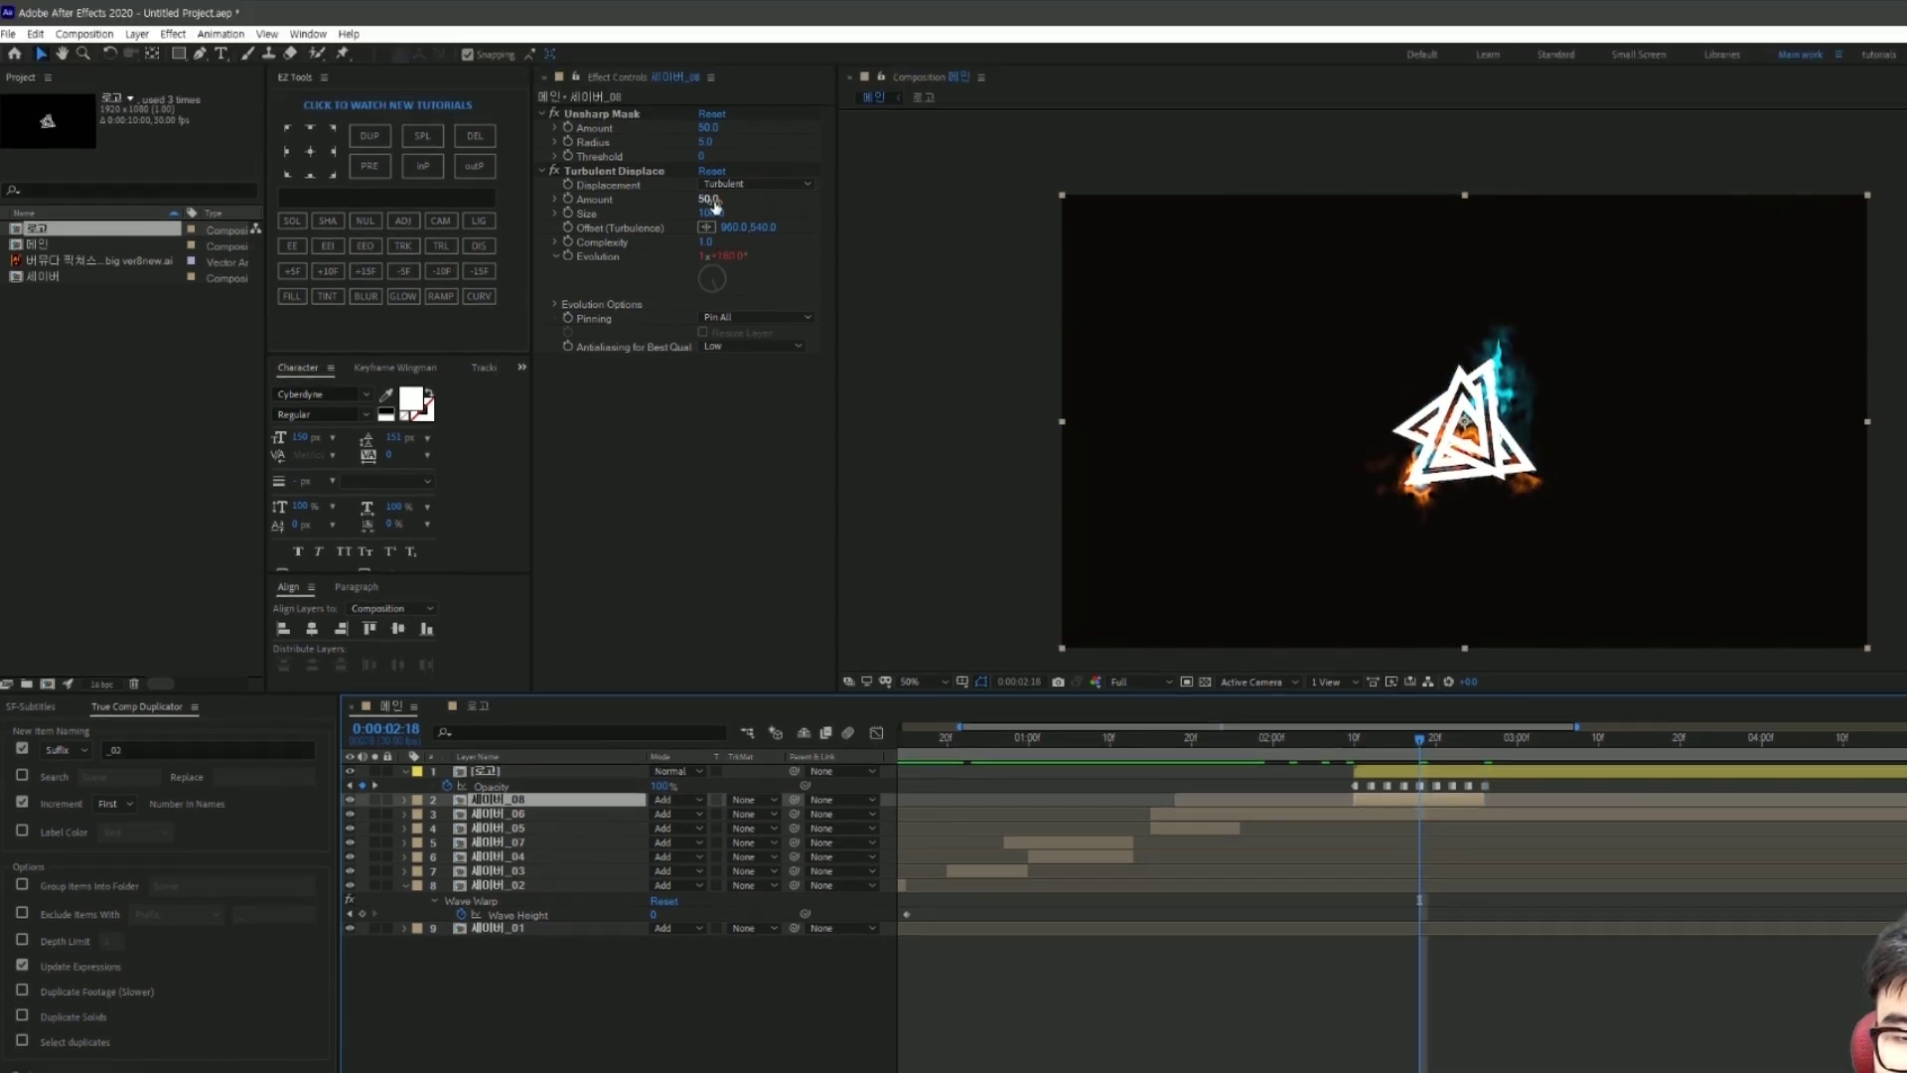
click(708, 199)
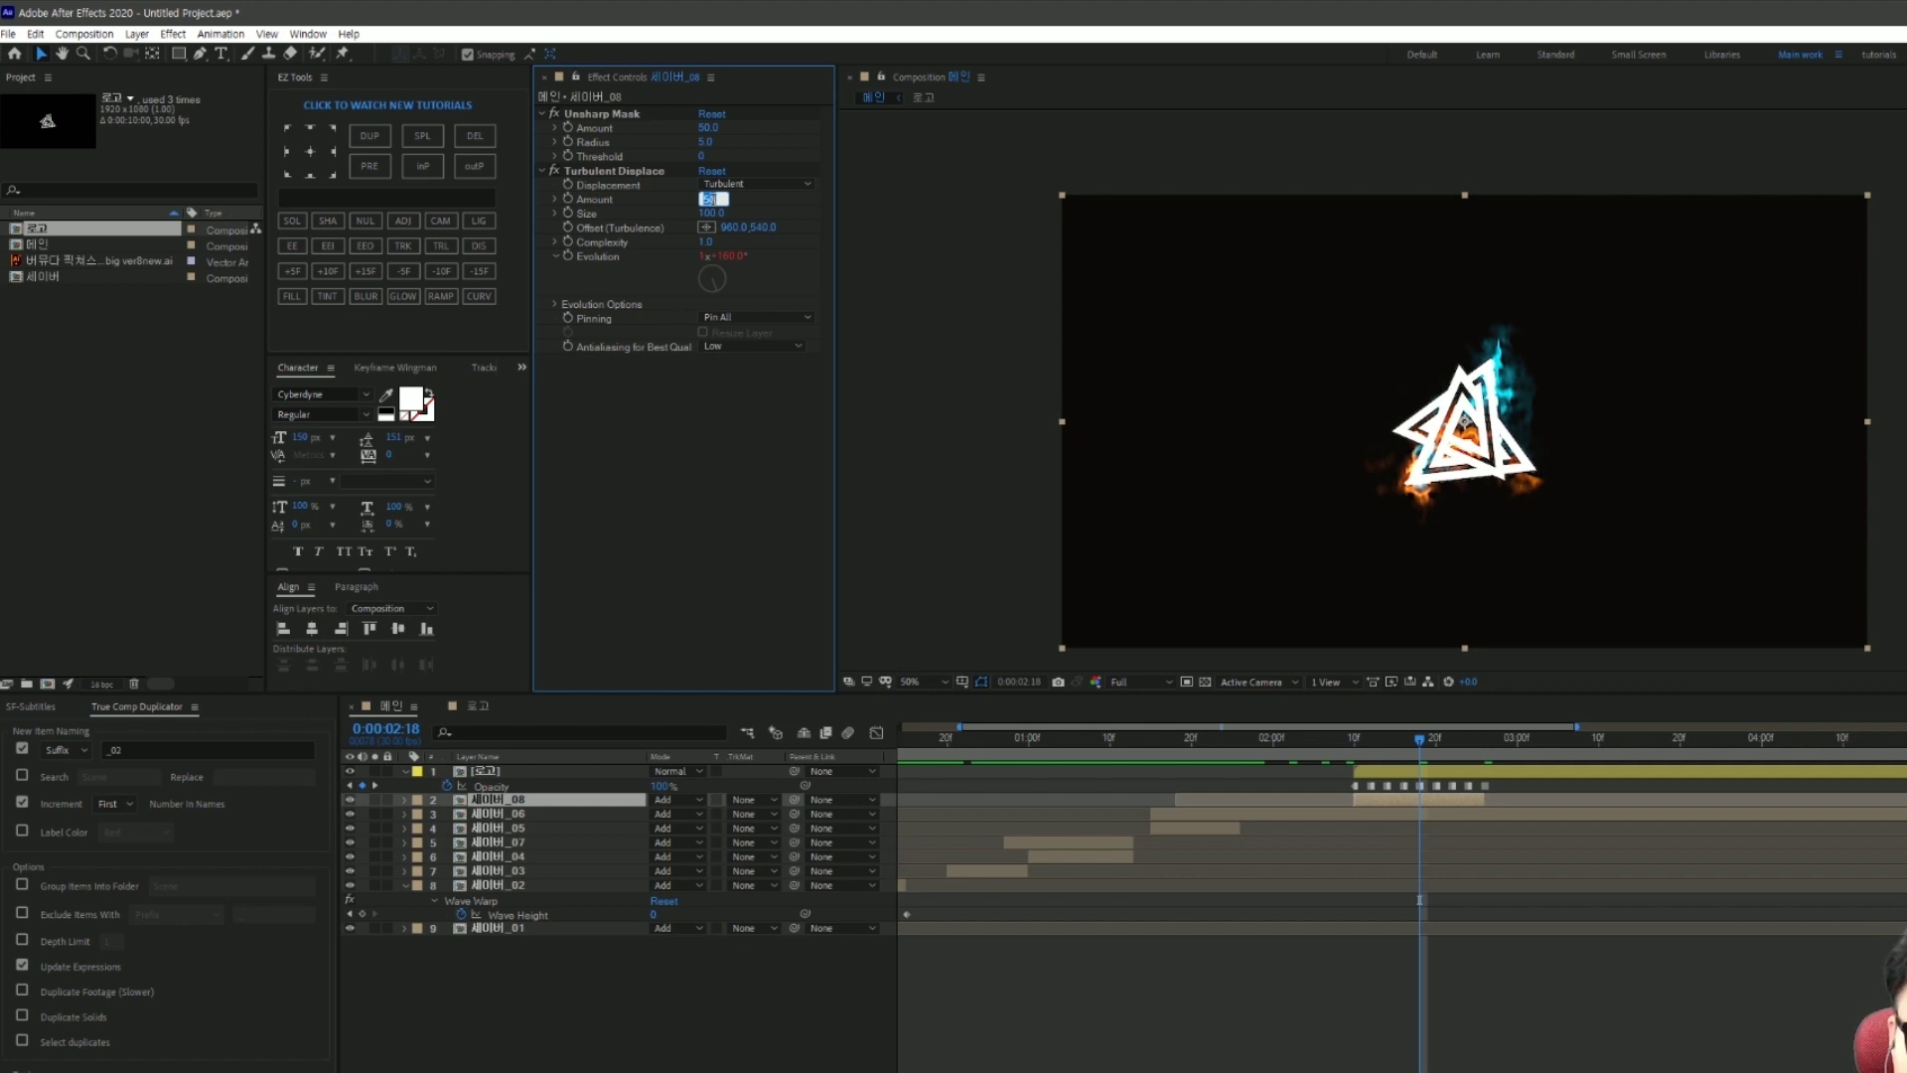
text(100)
key(Tab)
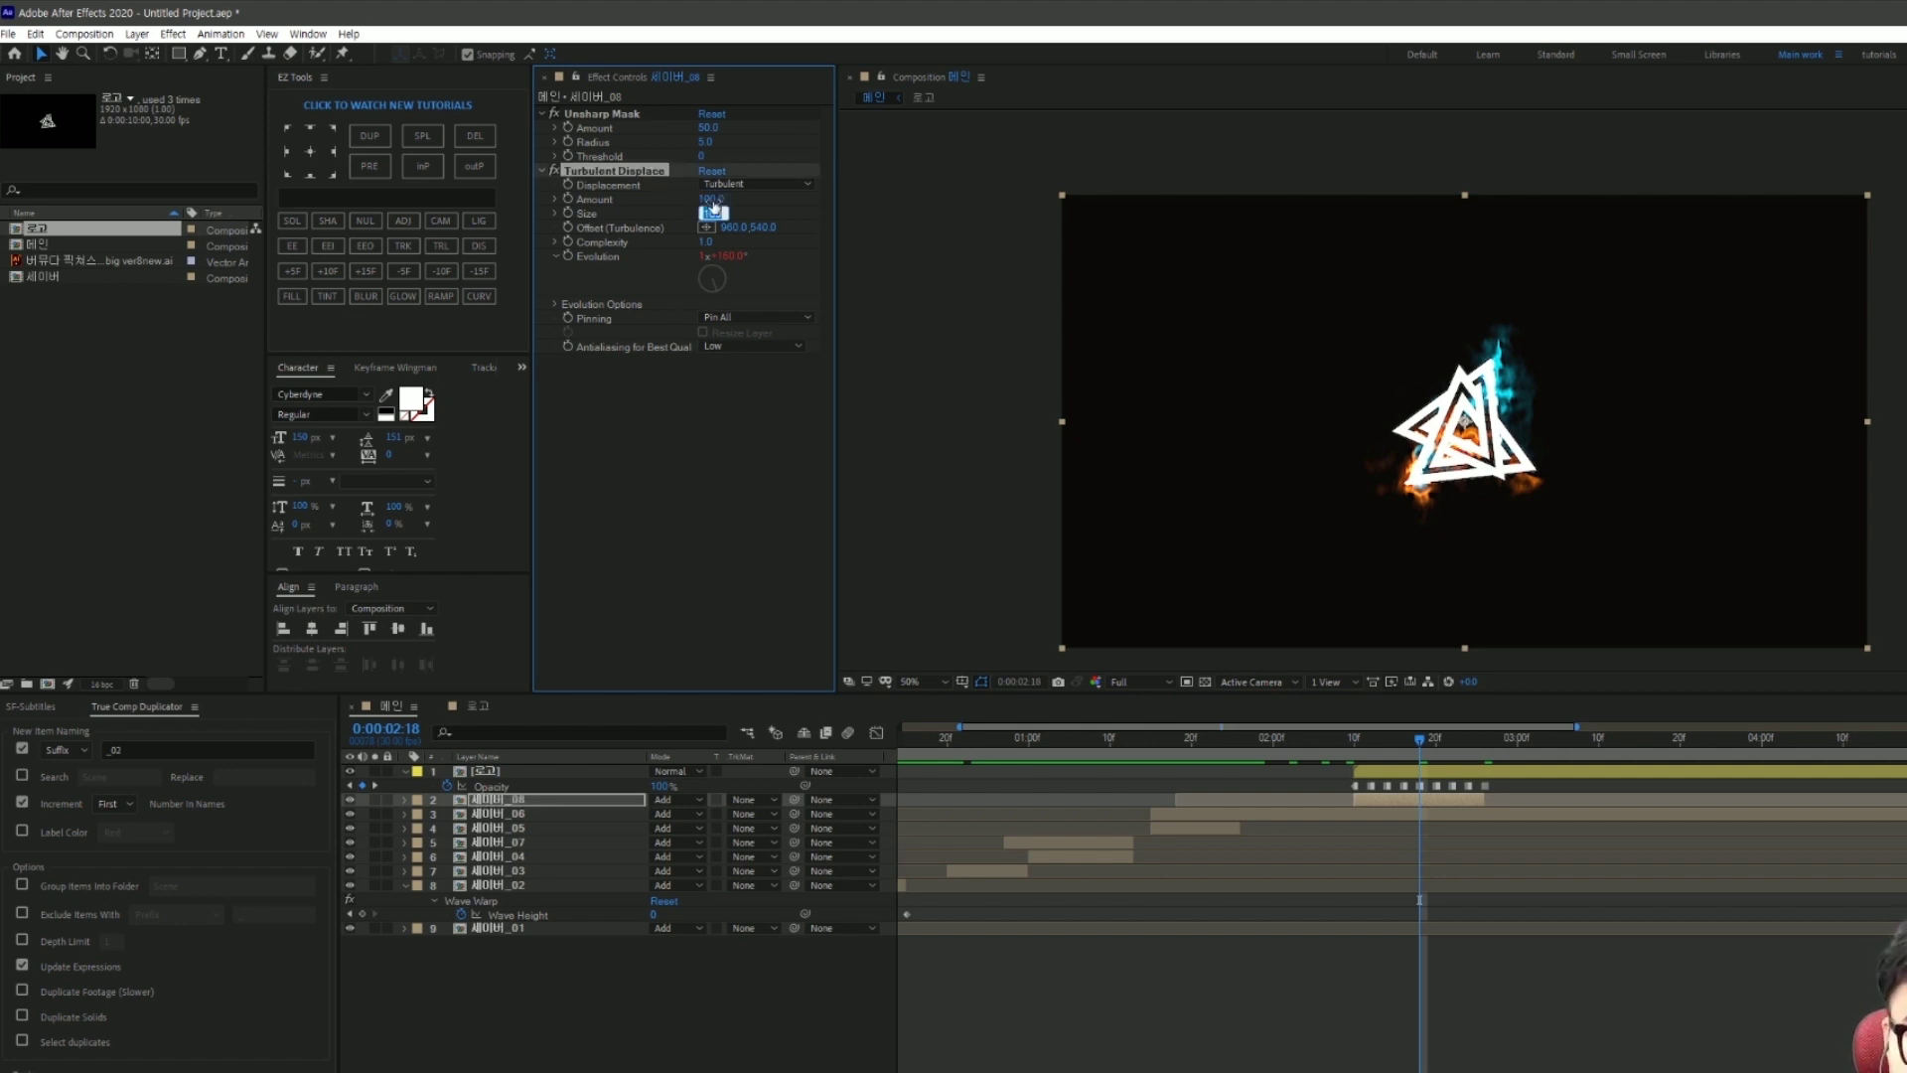
click(1618, 1022)
key(space)
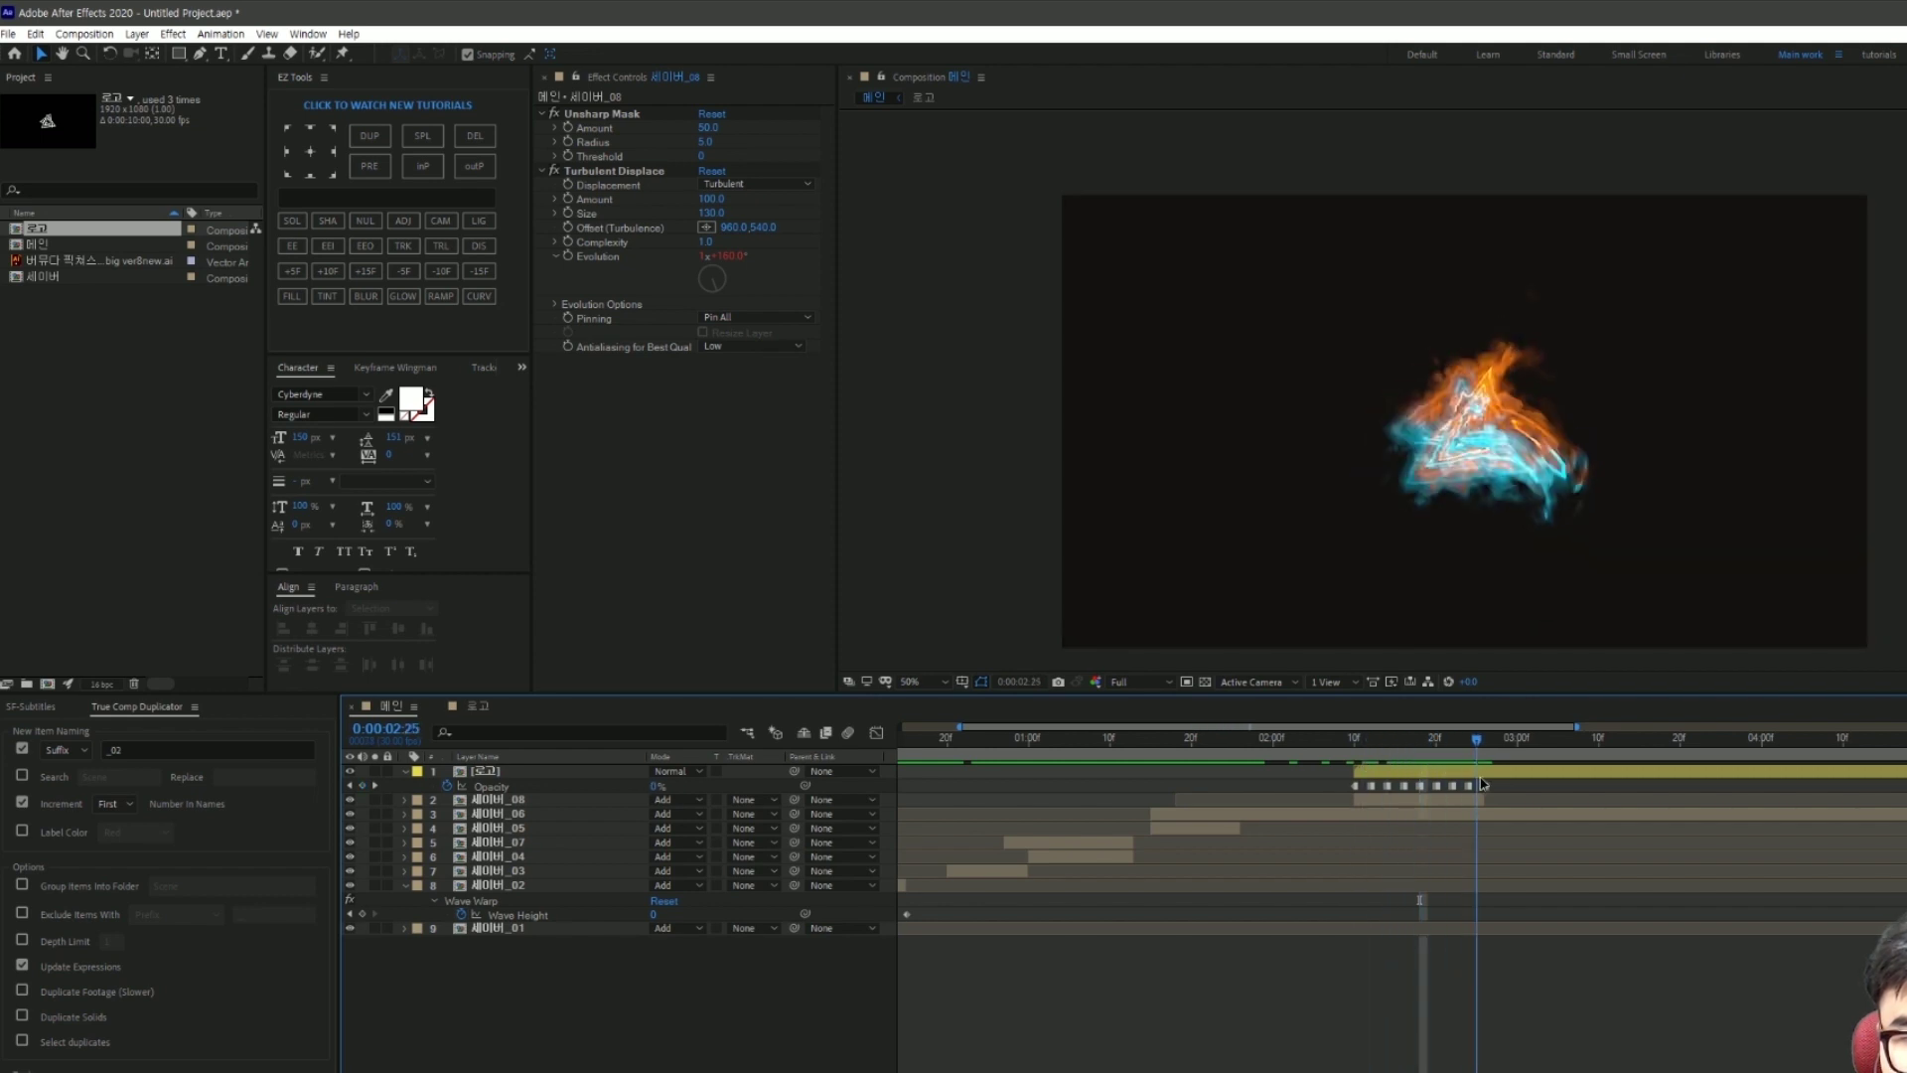
click(1431, 740)
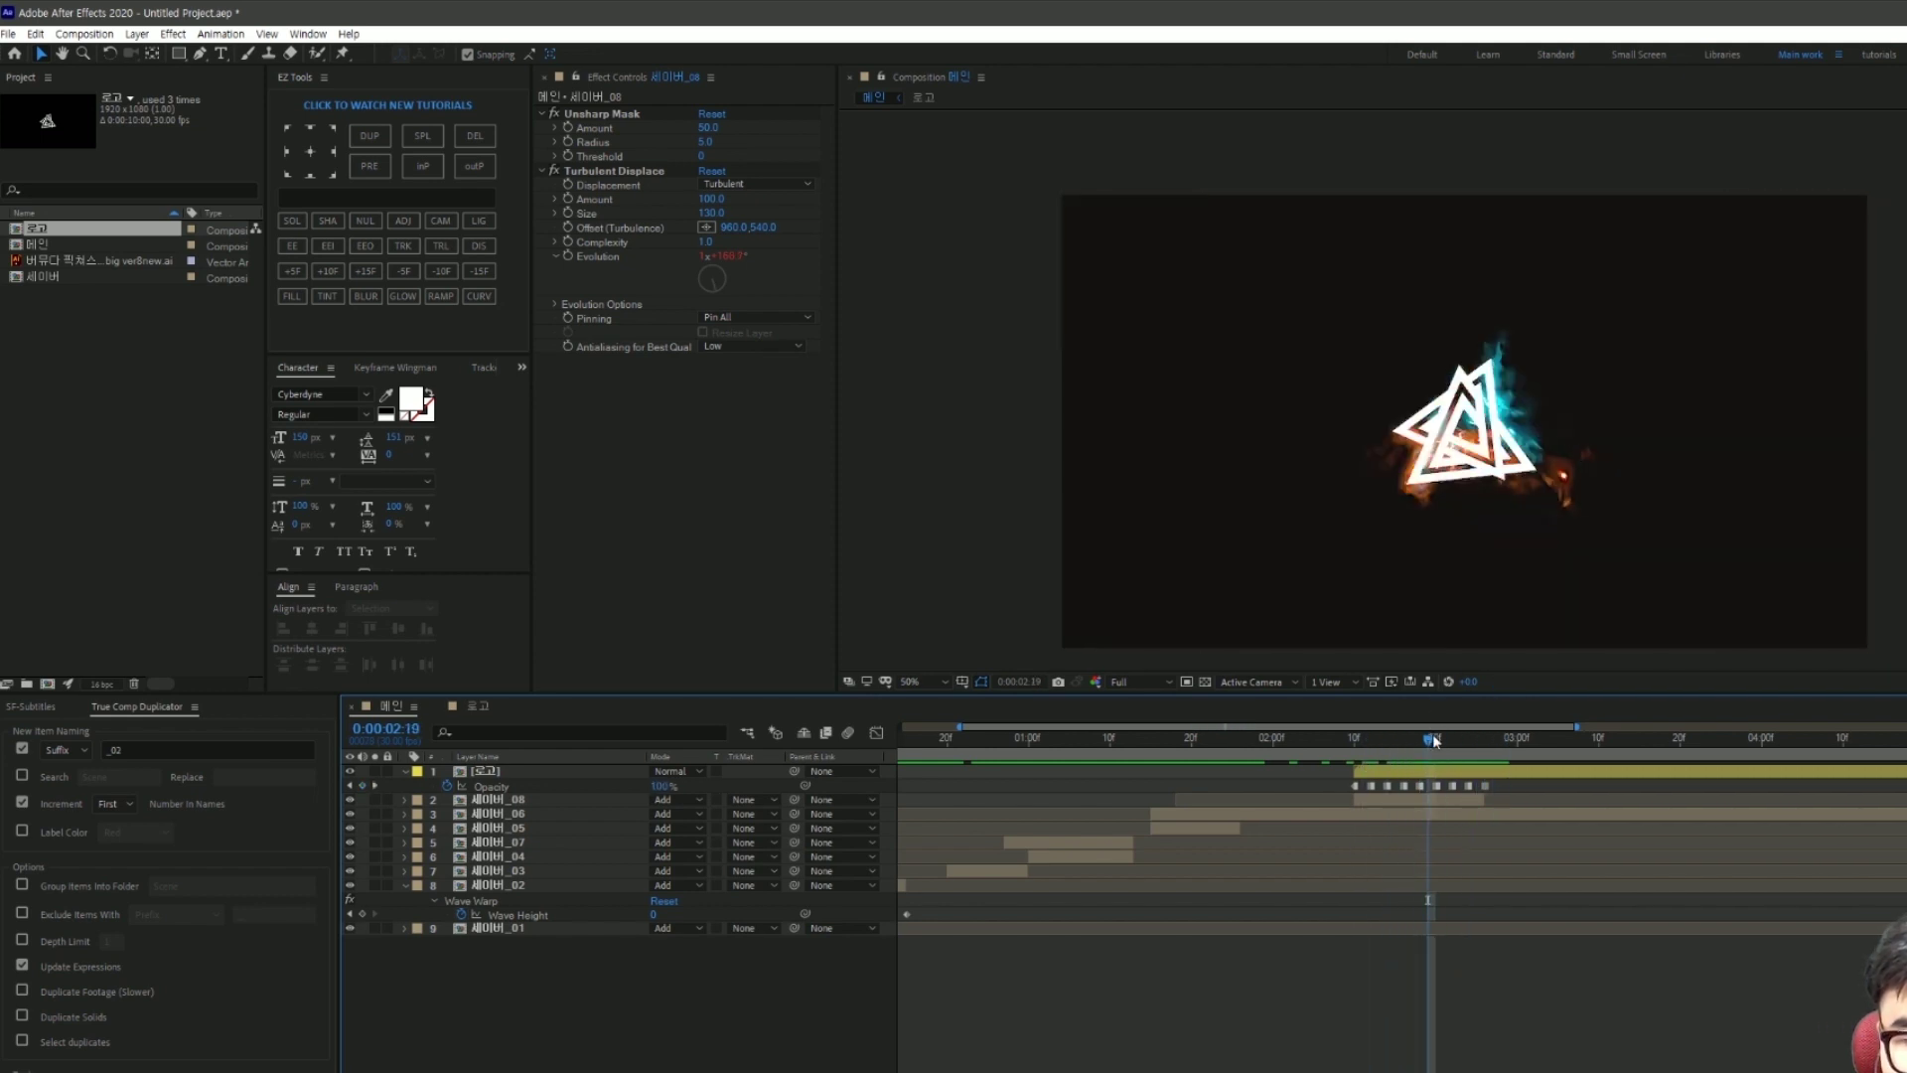
key(space)
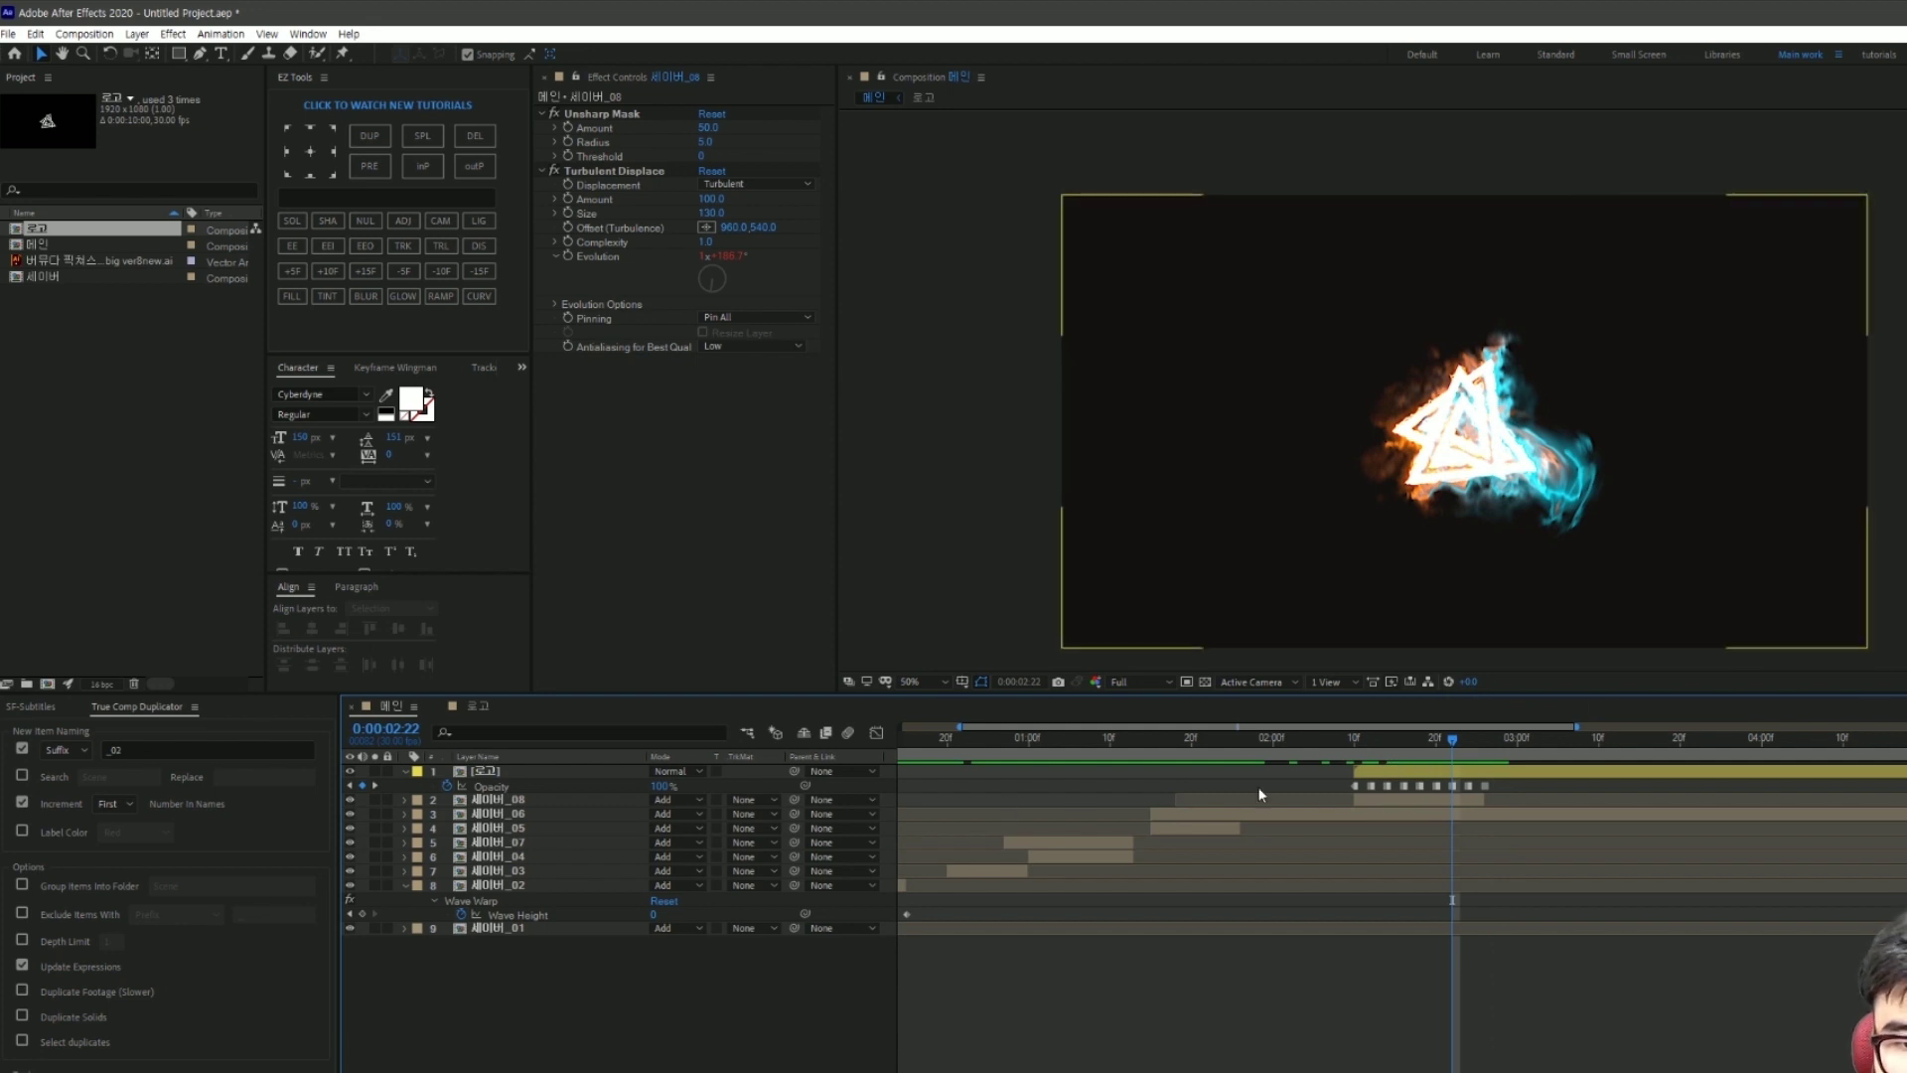
drag(1463, 743, 1485, 743)
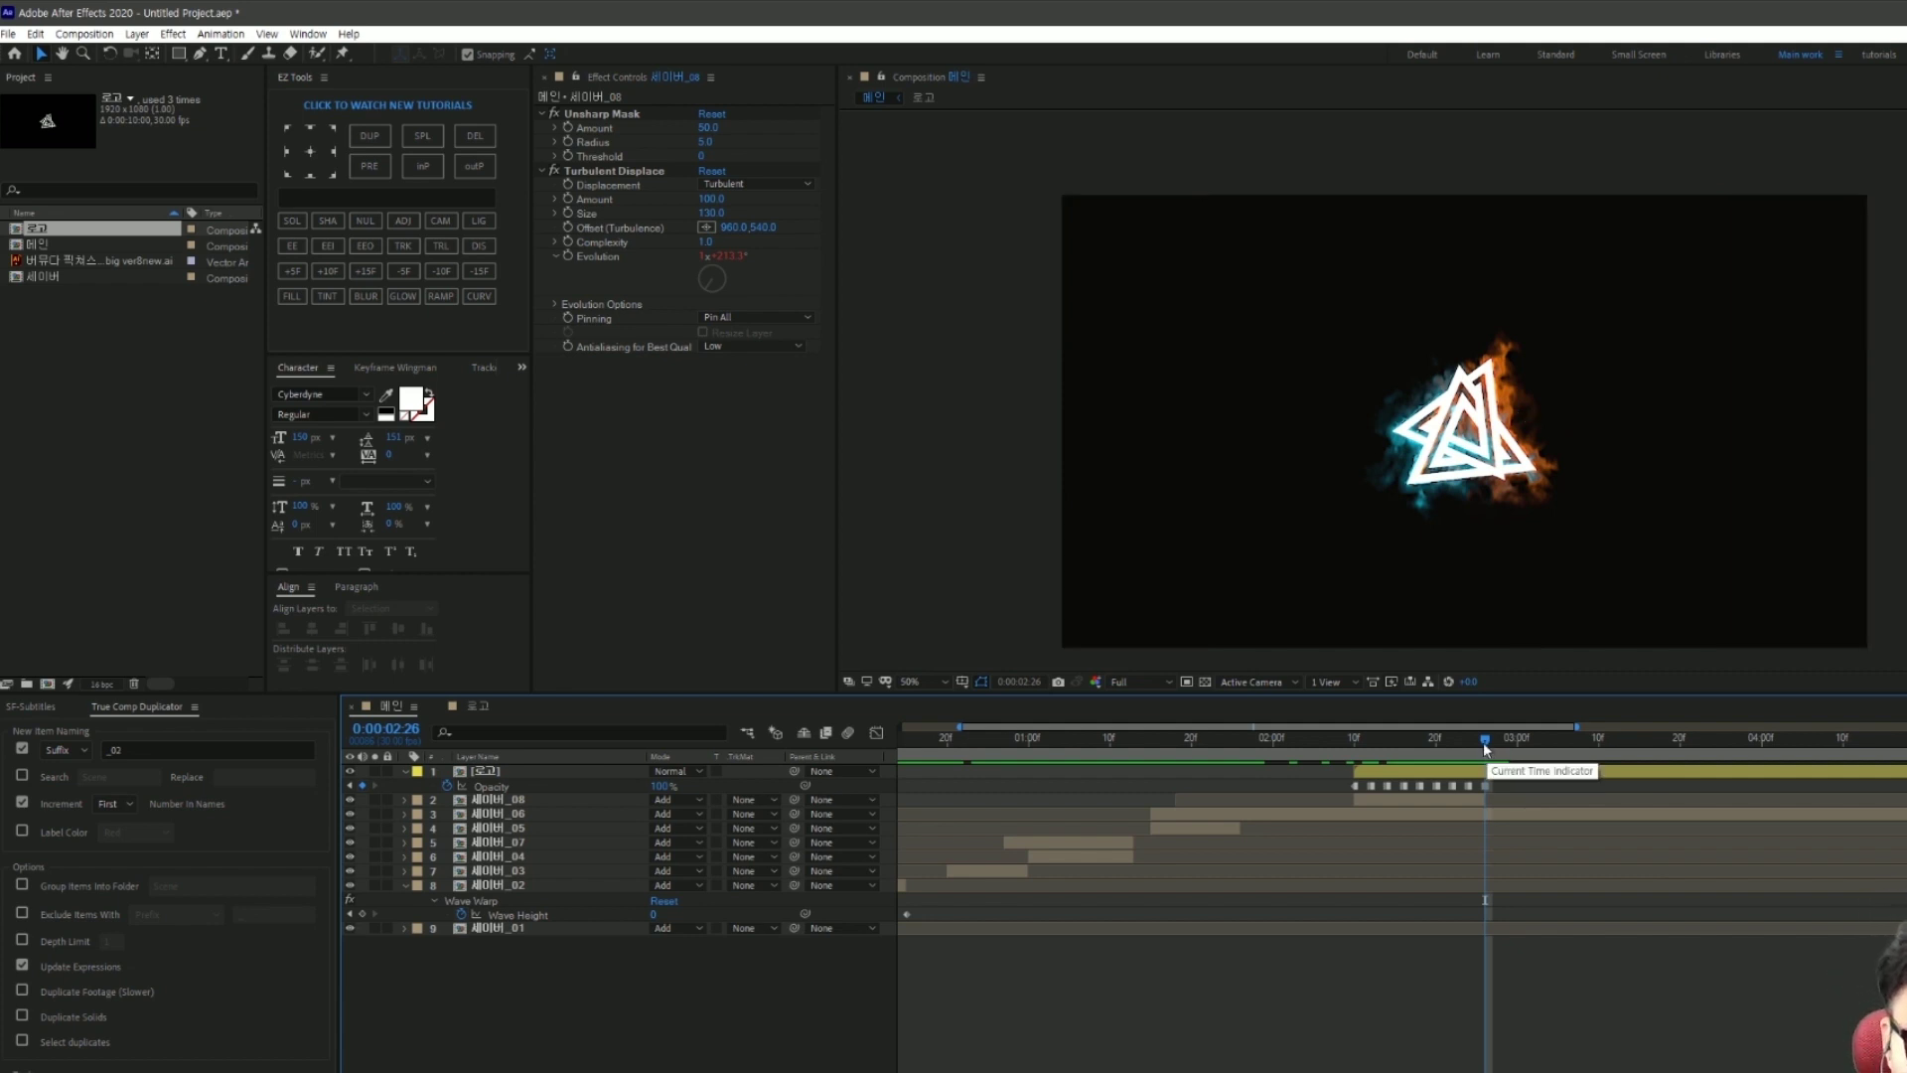
Step: Keyframe 세이버_06 Opacity from 100% at 0:00:02:26 to 0% at 0:00:04:00 with Easy Ease
click(541, 814)
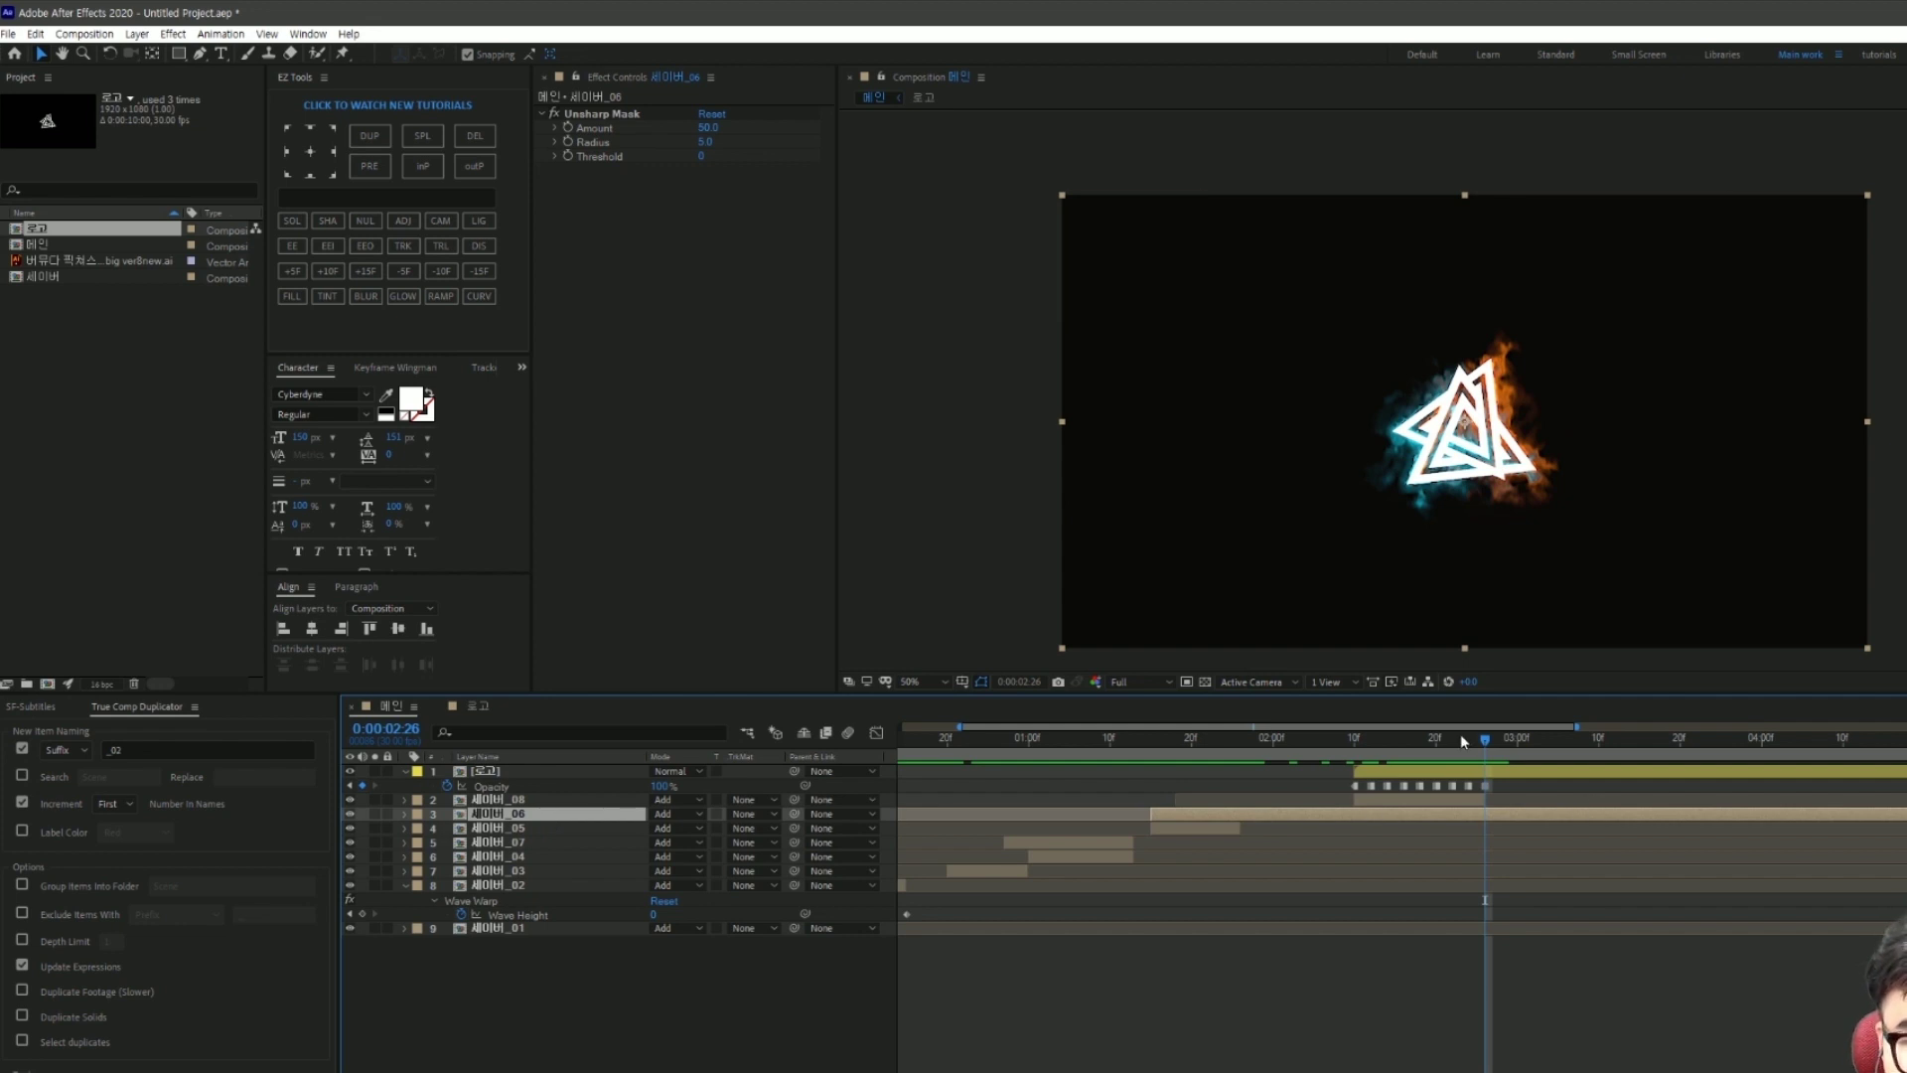
drag(1482, 742, 1487, 762)
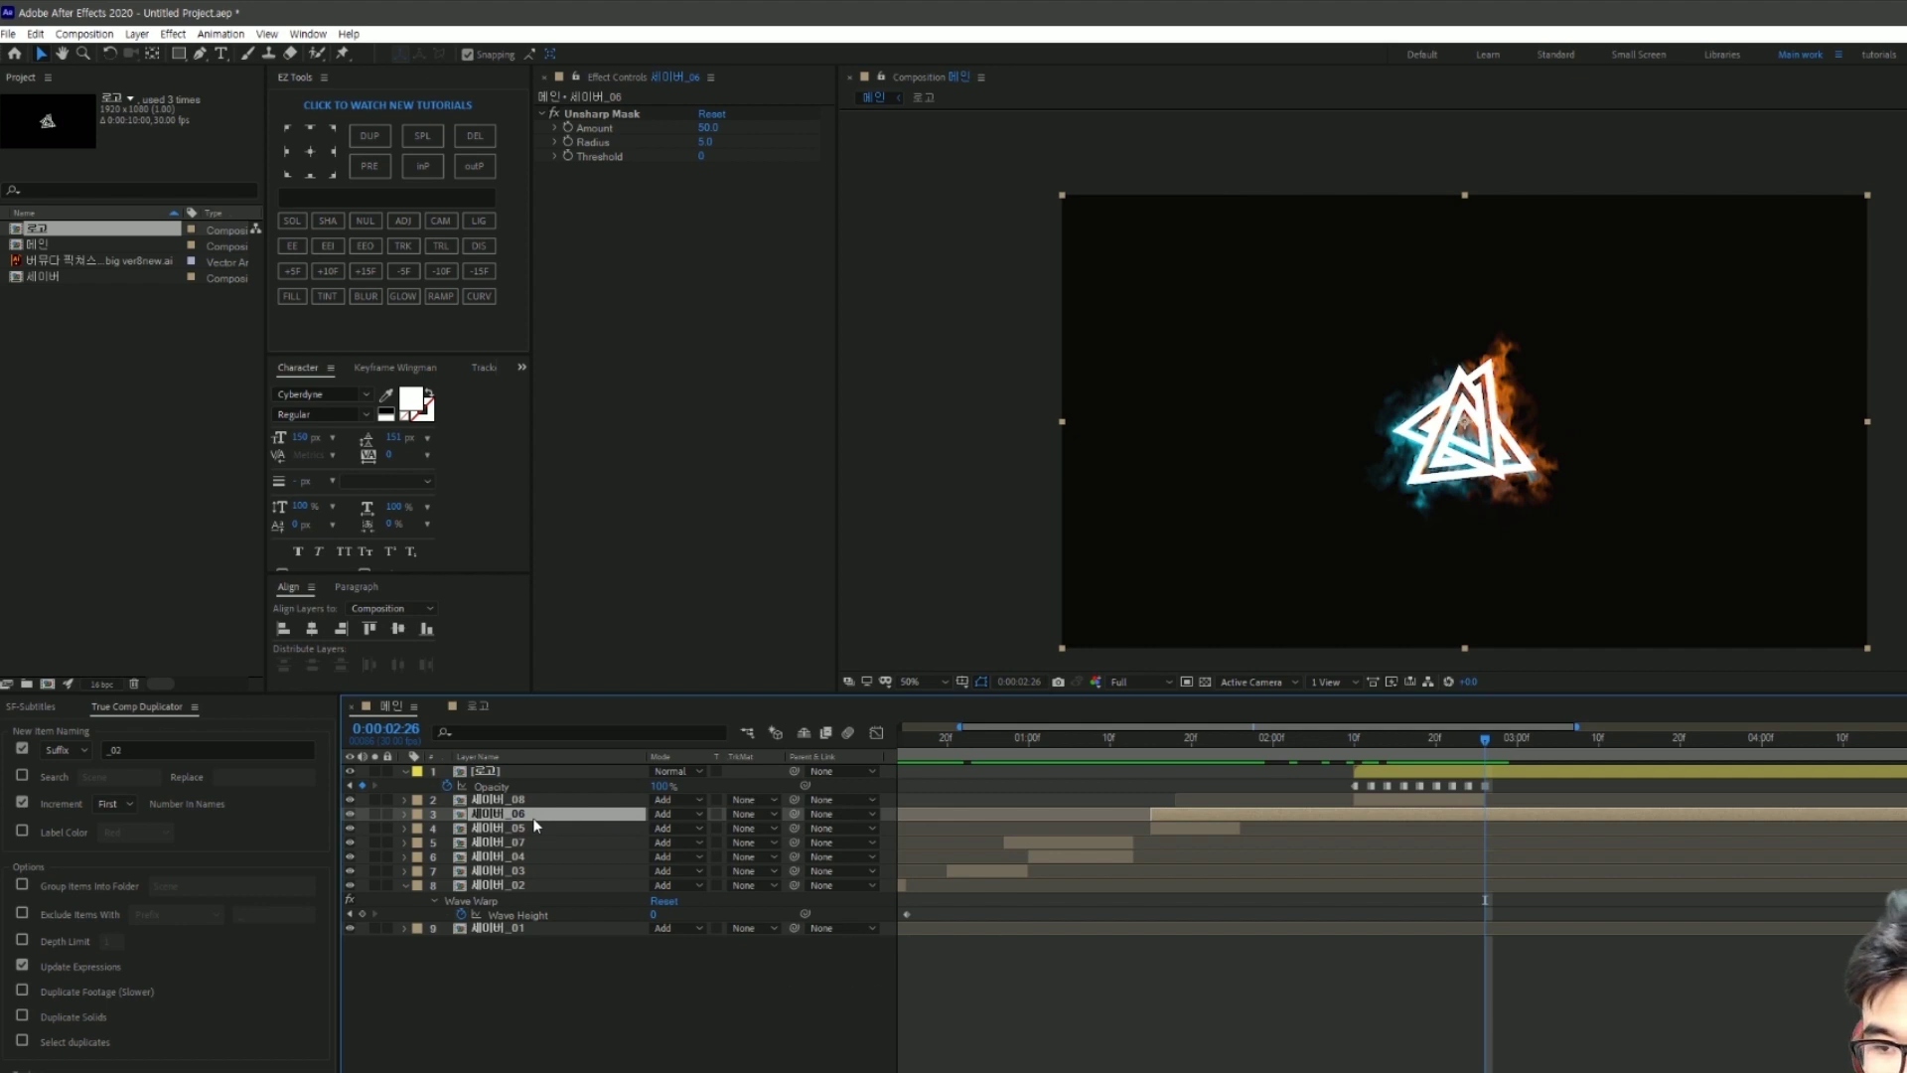
key(t)
key(Return)
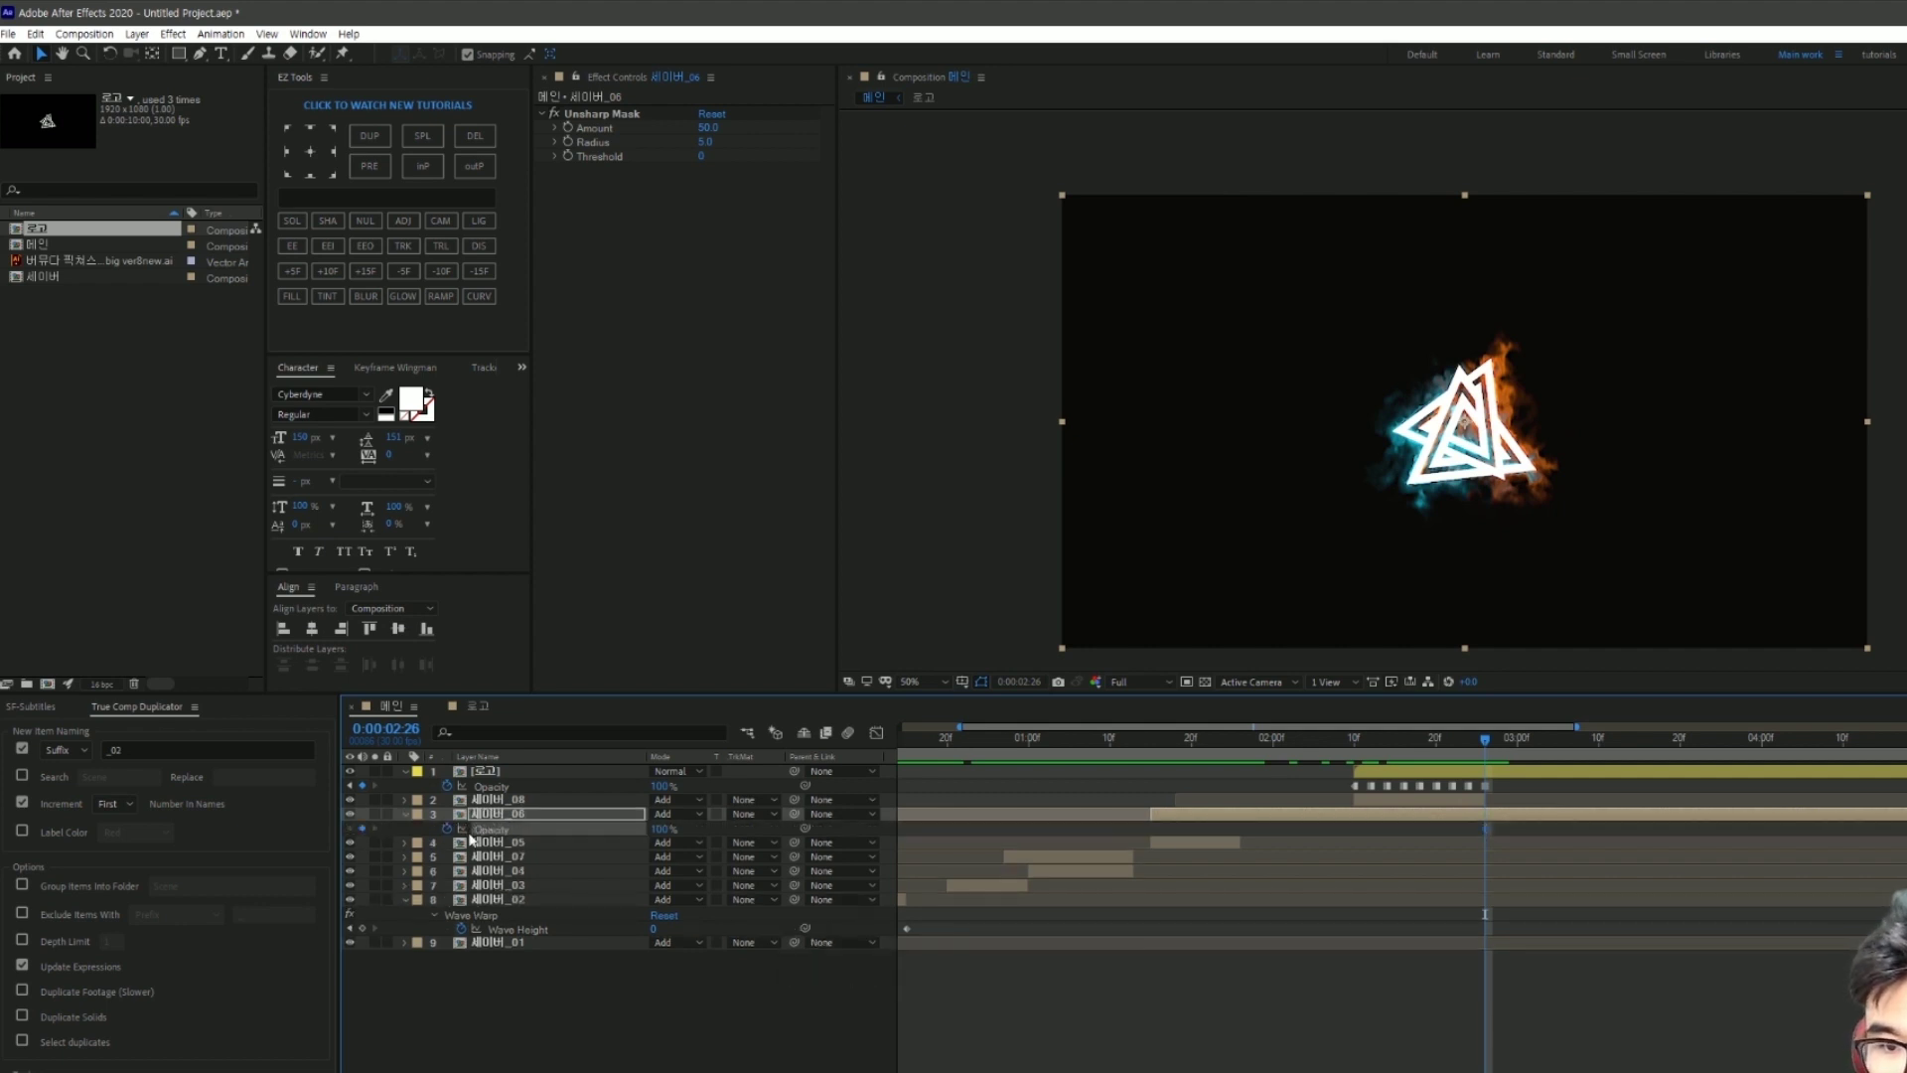
drag(1486, 737, 1762, 776)
drag(659, 828, 549, 841)
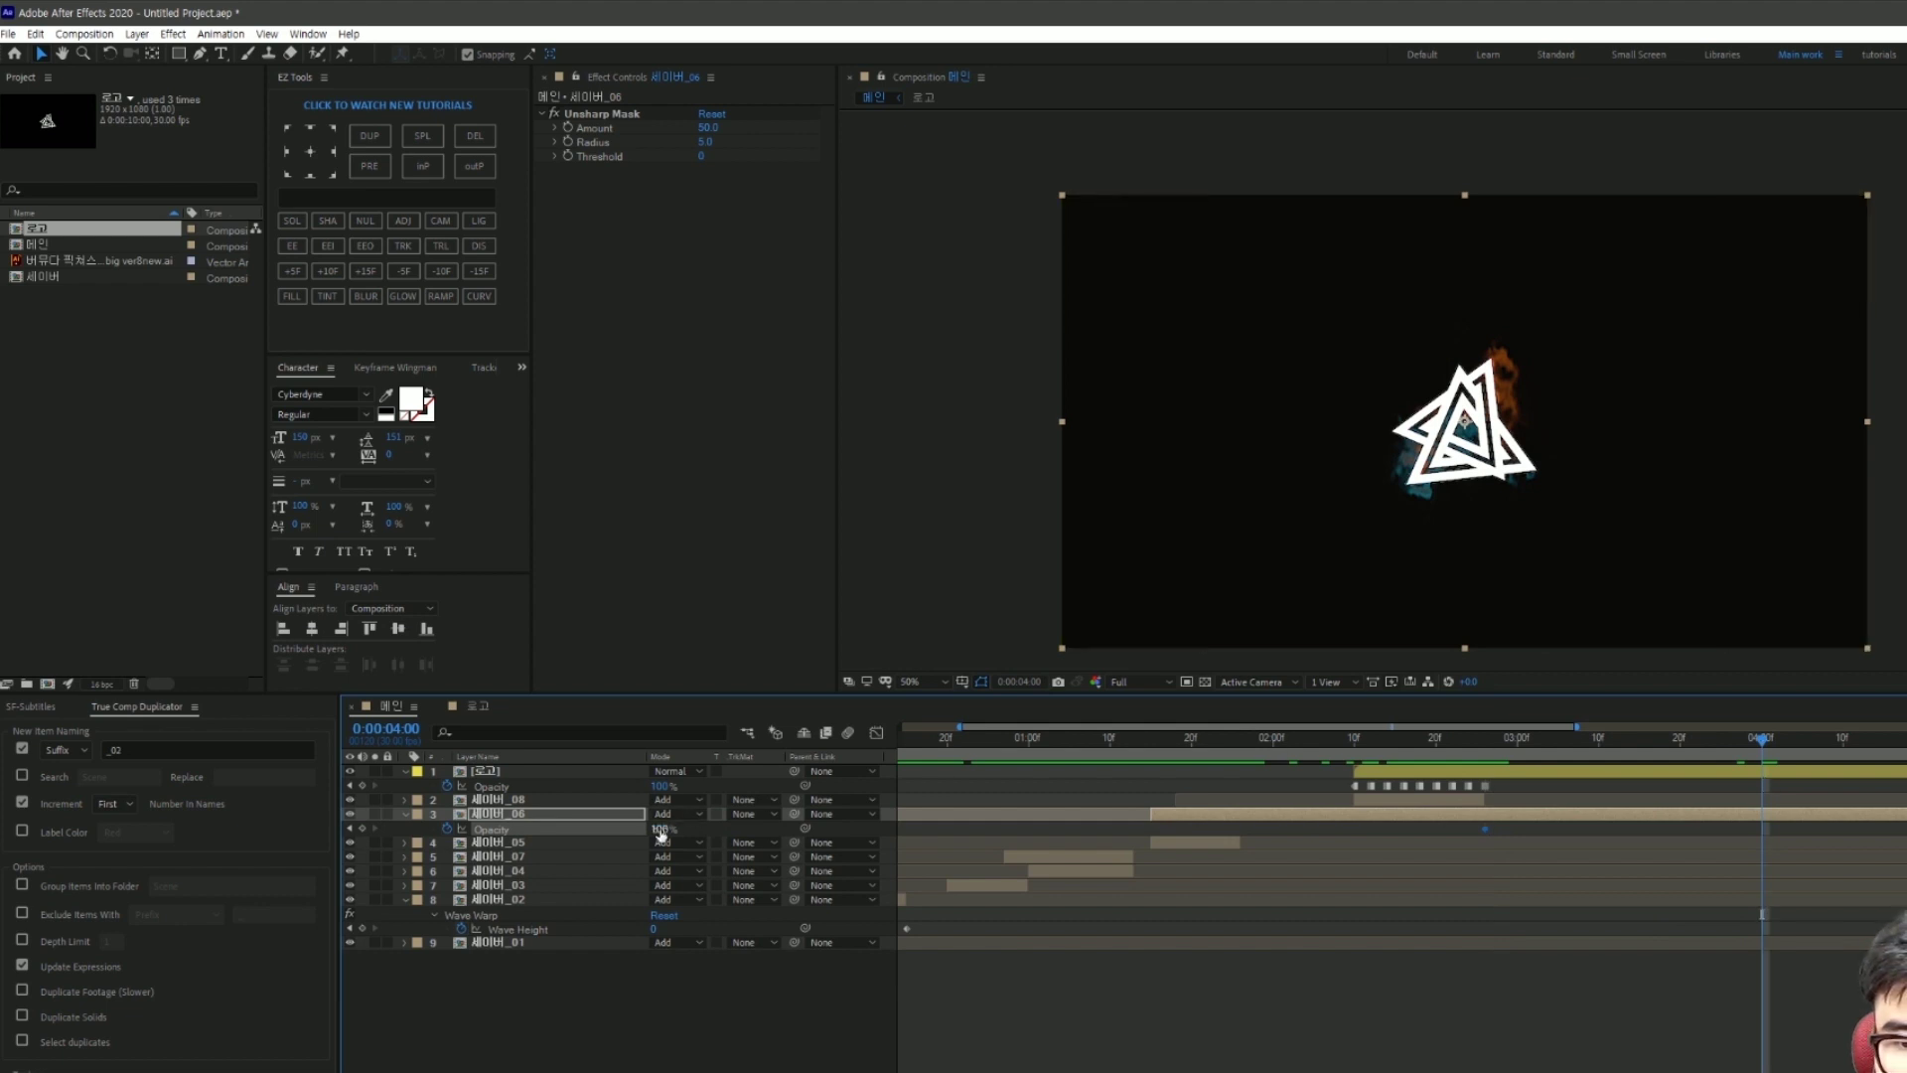
drag(1799, 828, 1481, 862)
key(F9)
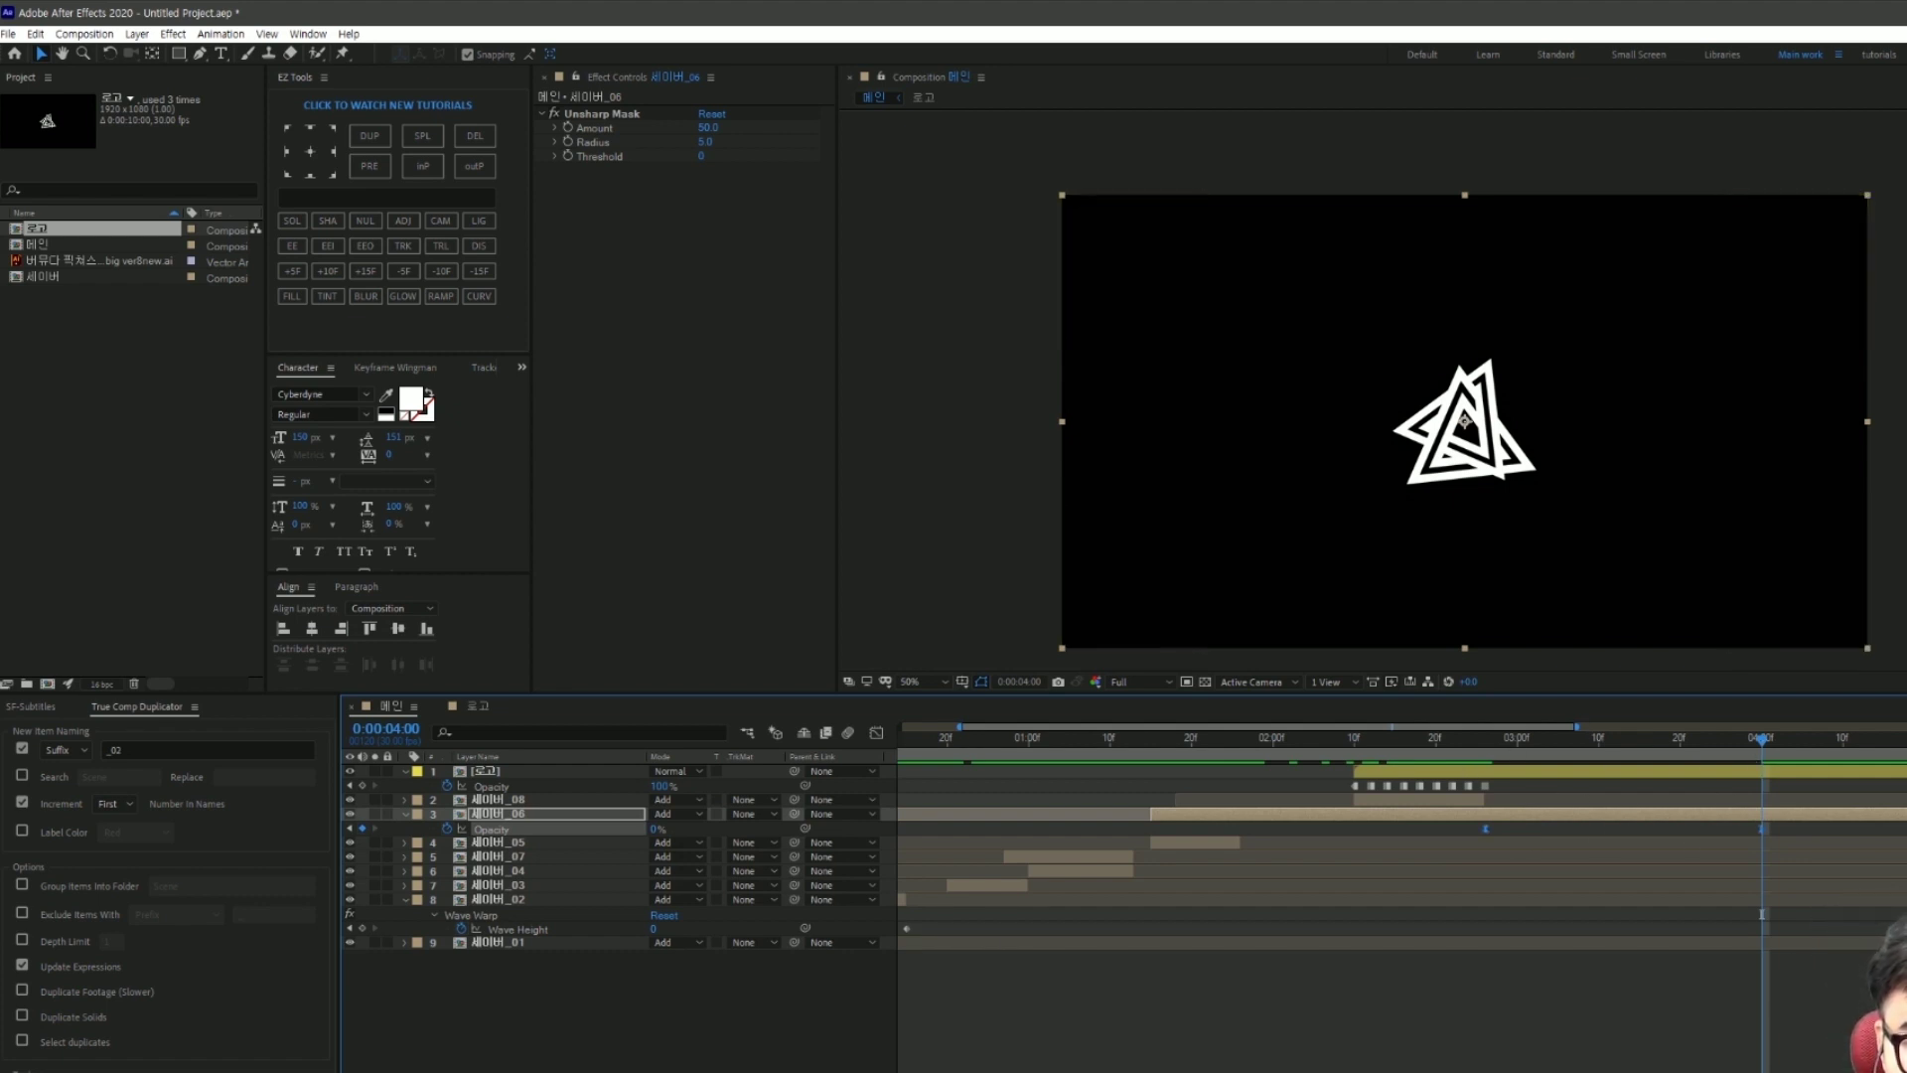
Step: Collapse the layer properties and preview the fire fading out
click(406, 814)
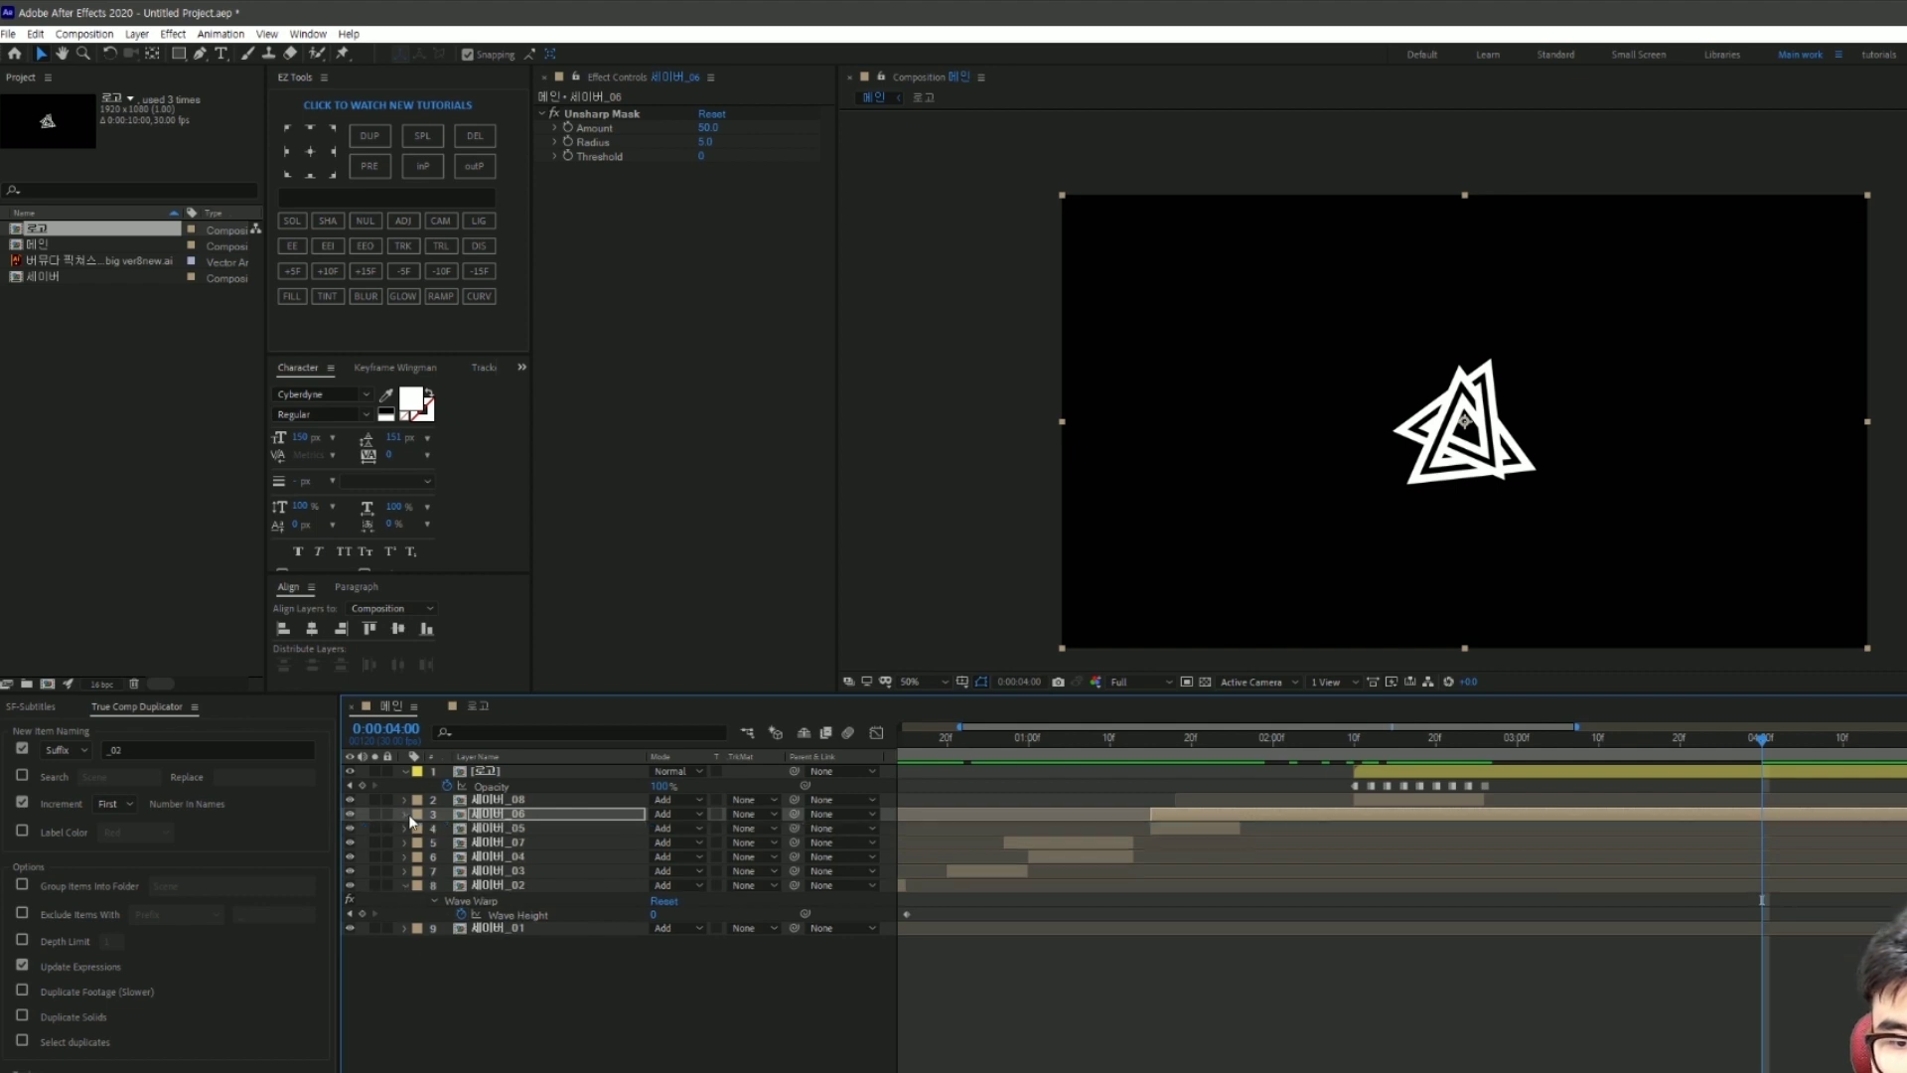
click(1666, 1045)
key(Page_Up)
key(Page_Up)
key(Page_Up)
key(space)
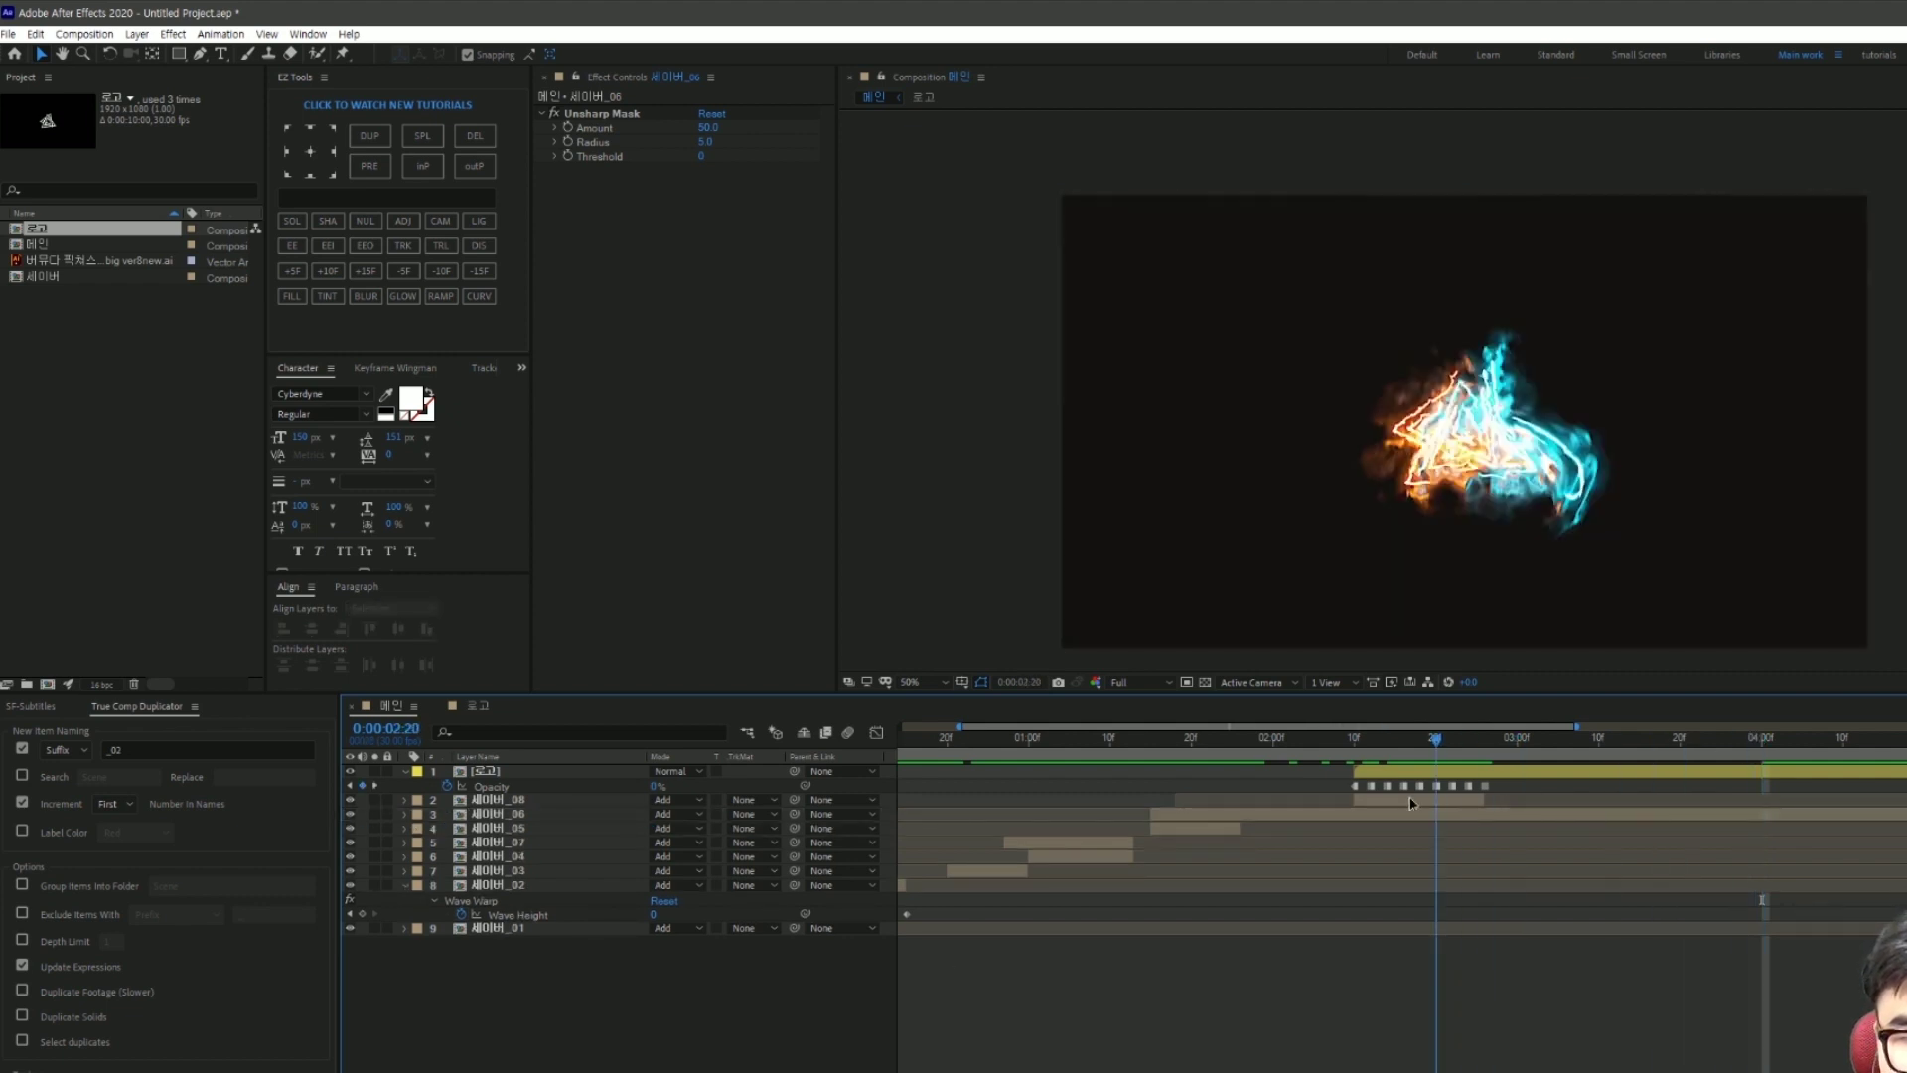
key(space)
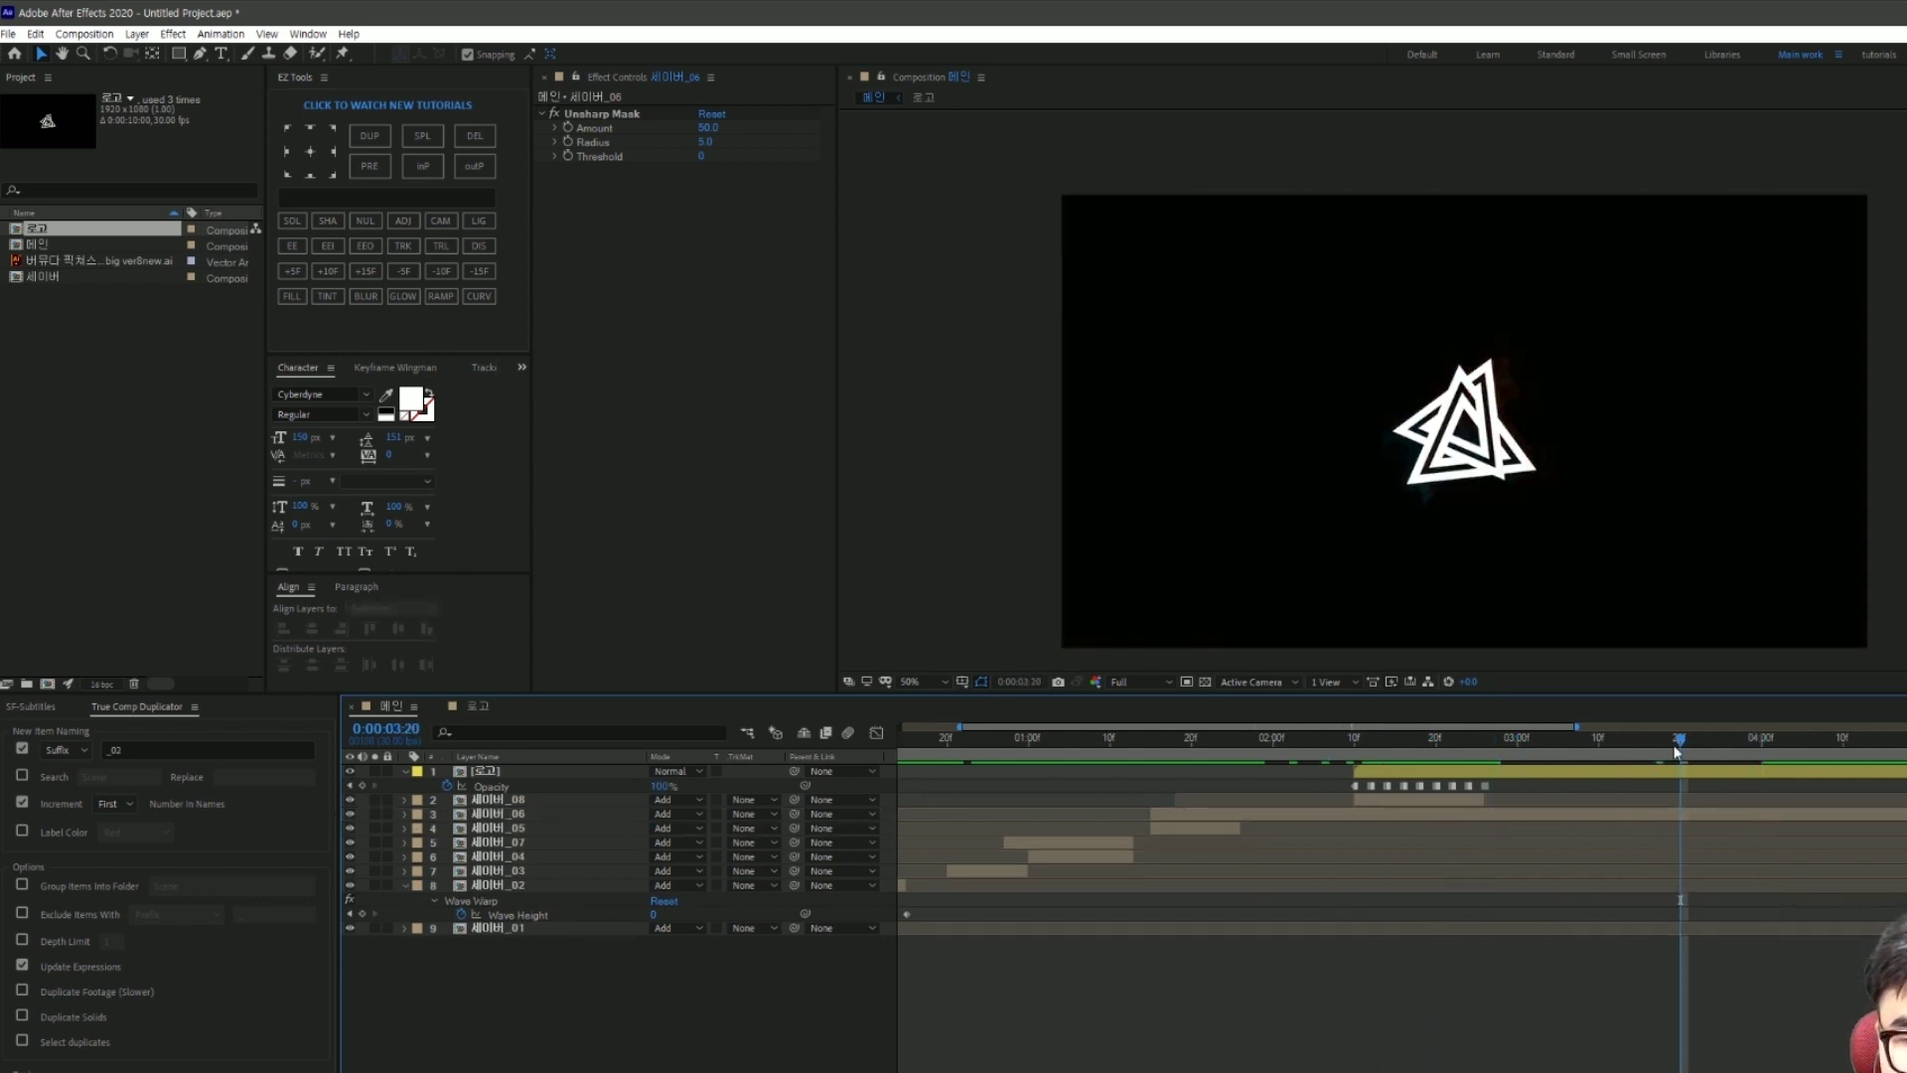
drag(1676, 752, 1558, 740)
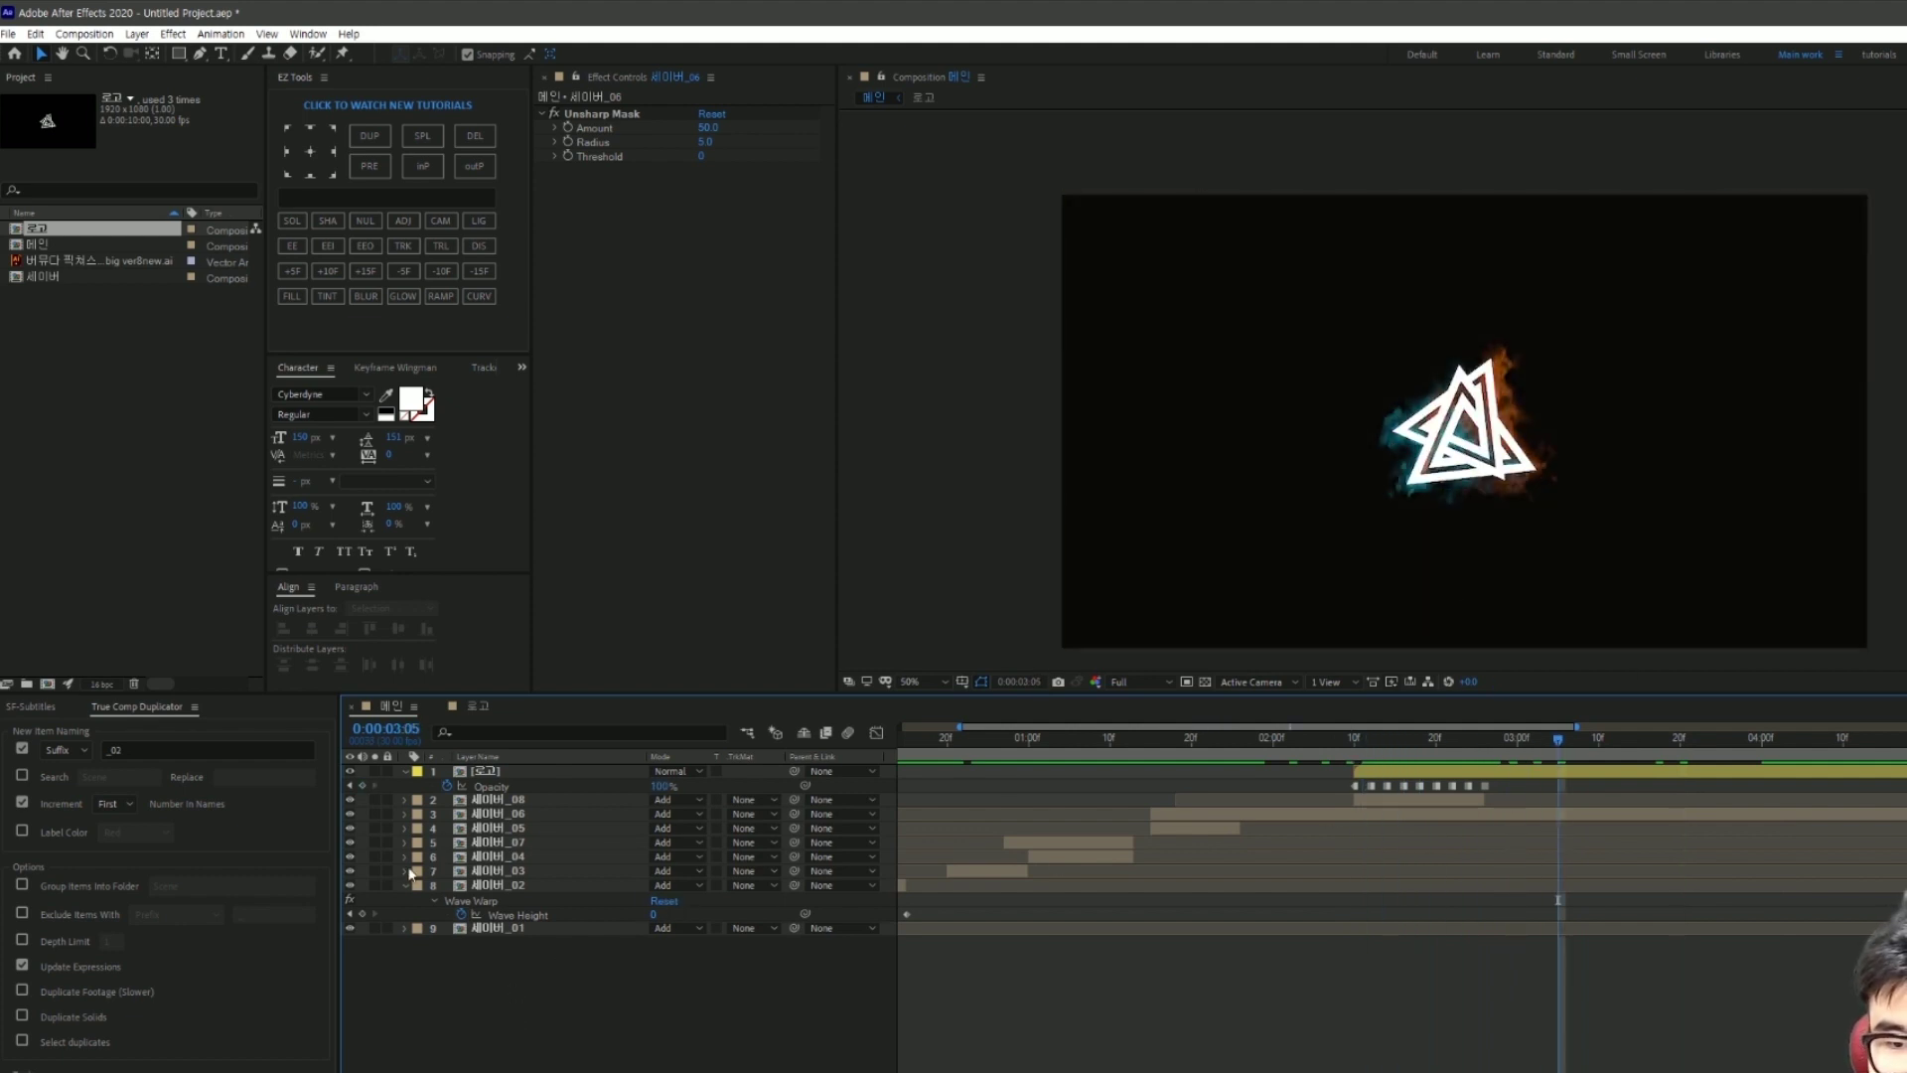
click(403, 884)
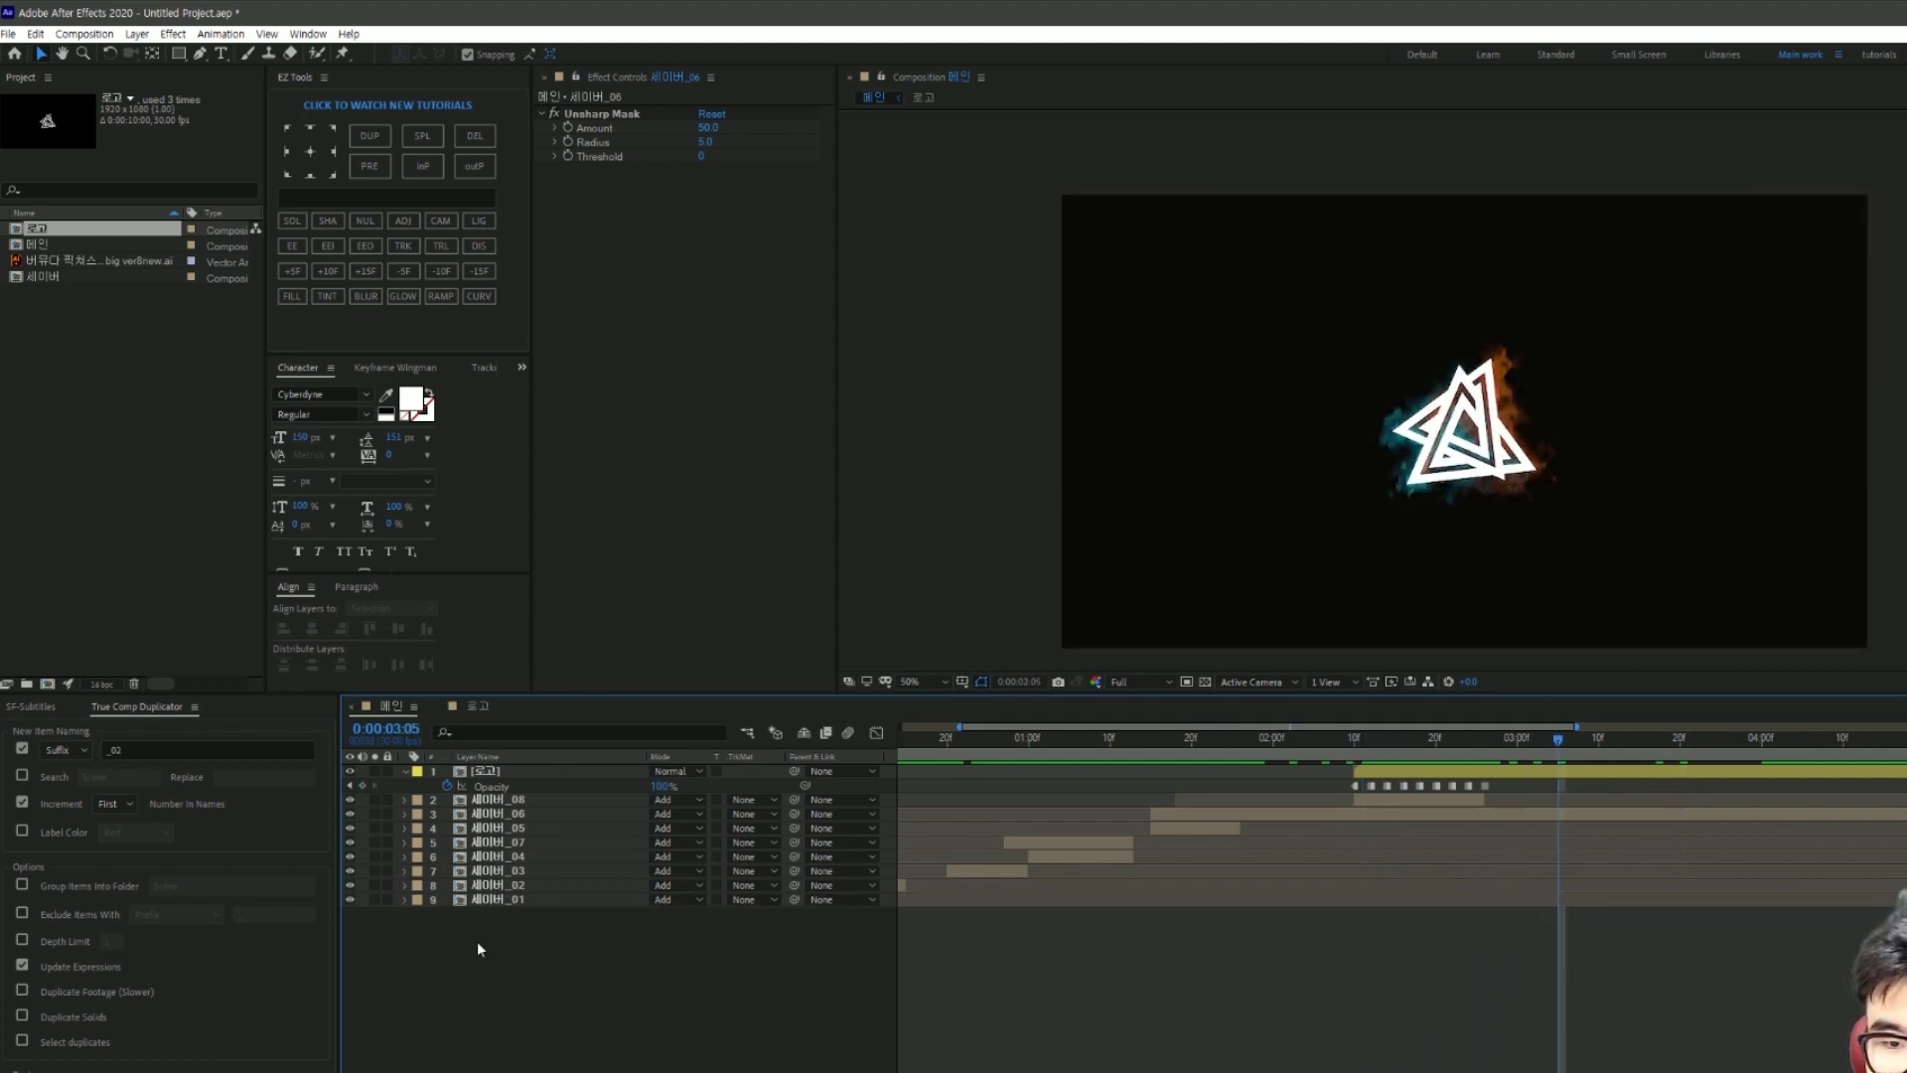
click(1388, 735)
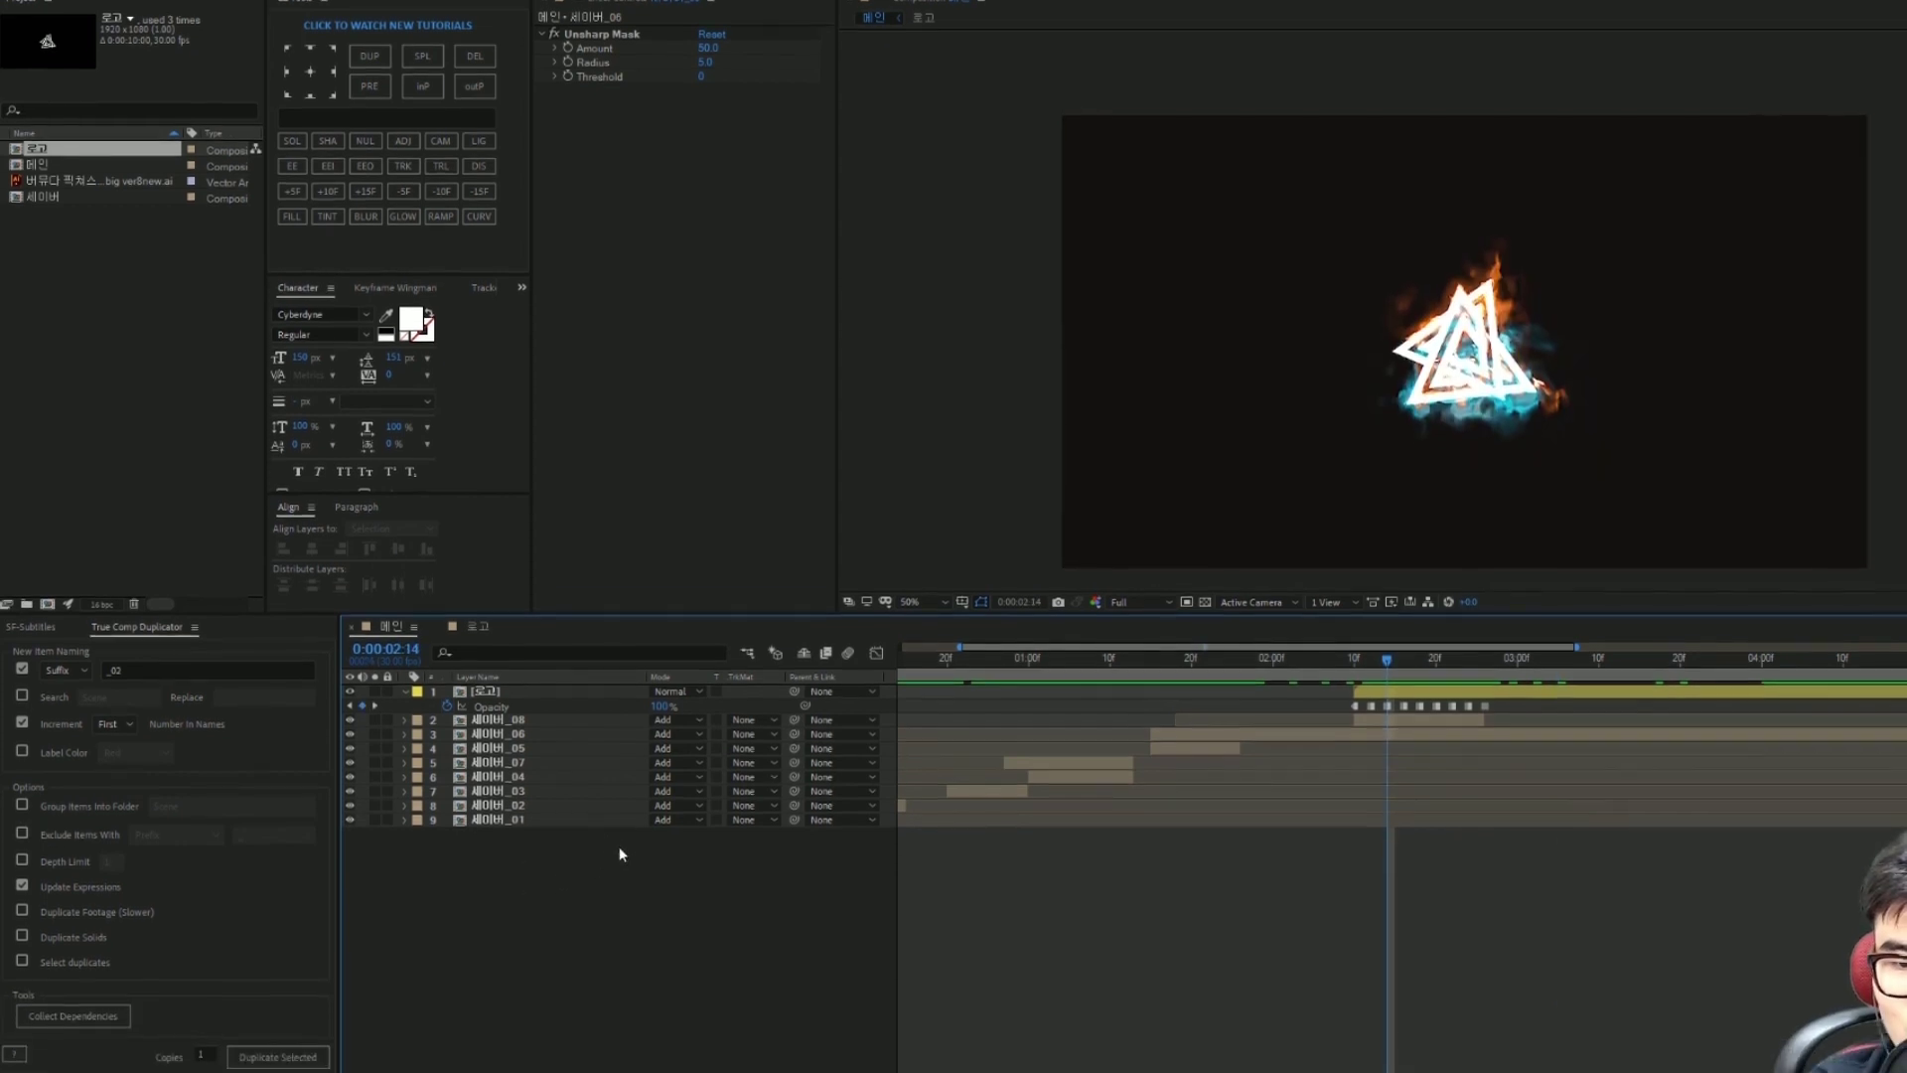
Step: Create a black solid named 배경 and move it below all other layers
right_click(619, 853)
mouse_move(658, 860)
click(874, 899)
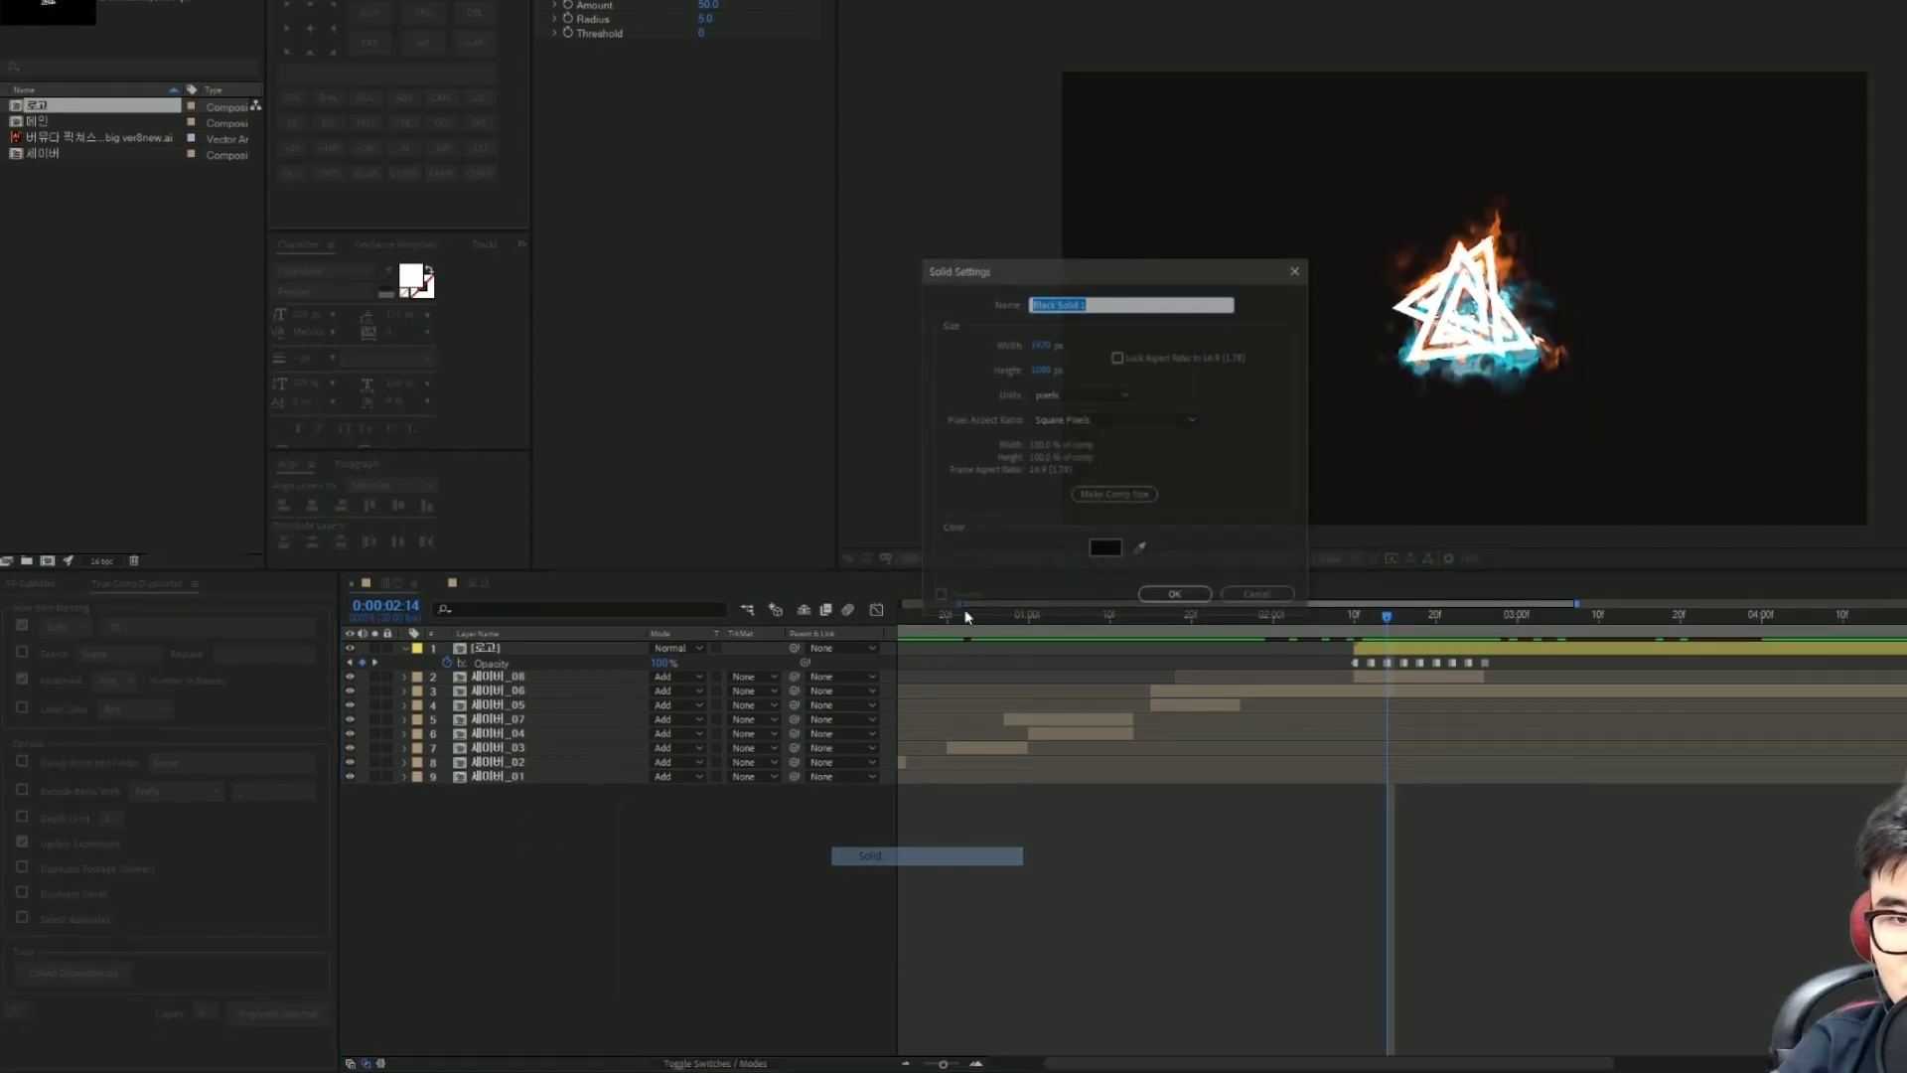
text(배경)
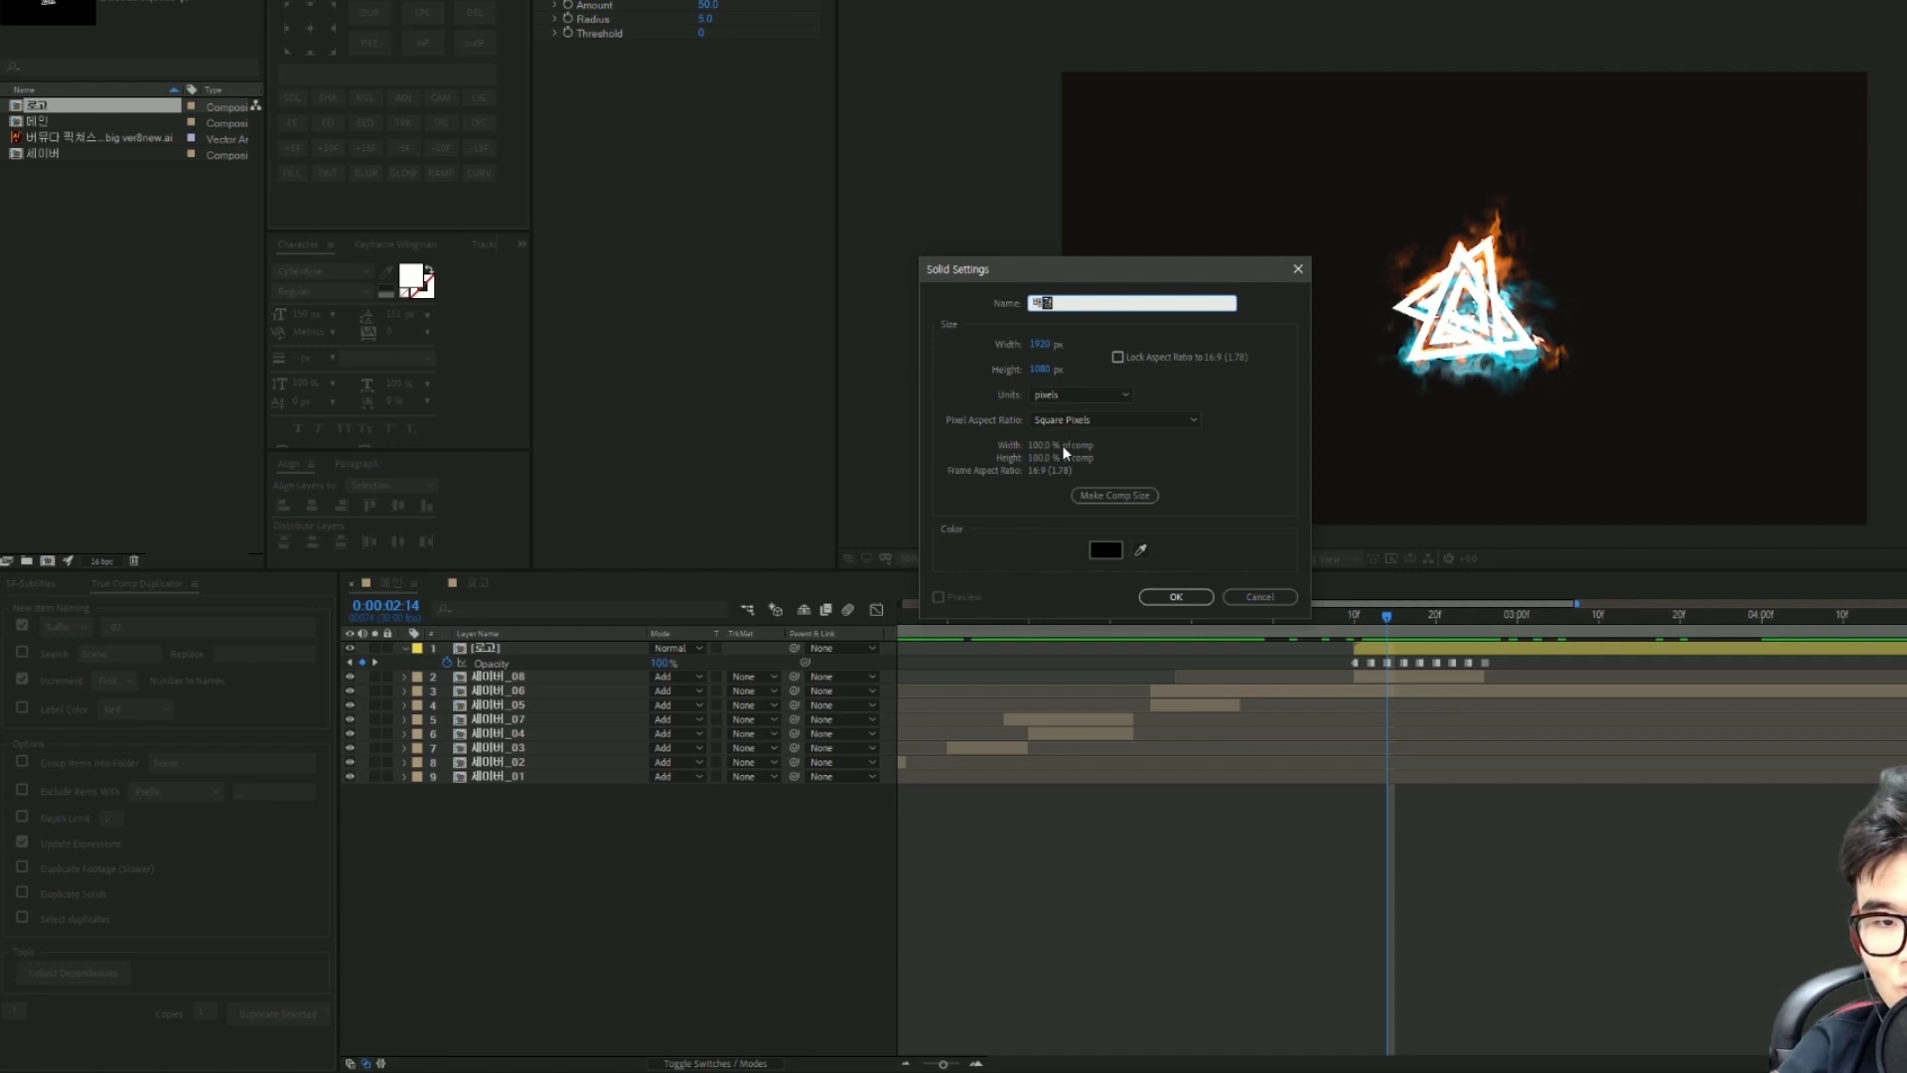
click(1175, 596)
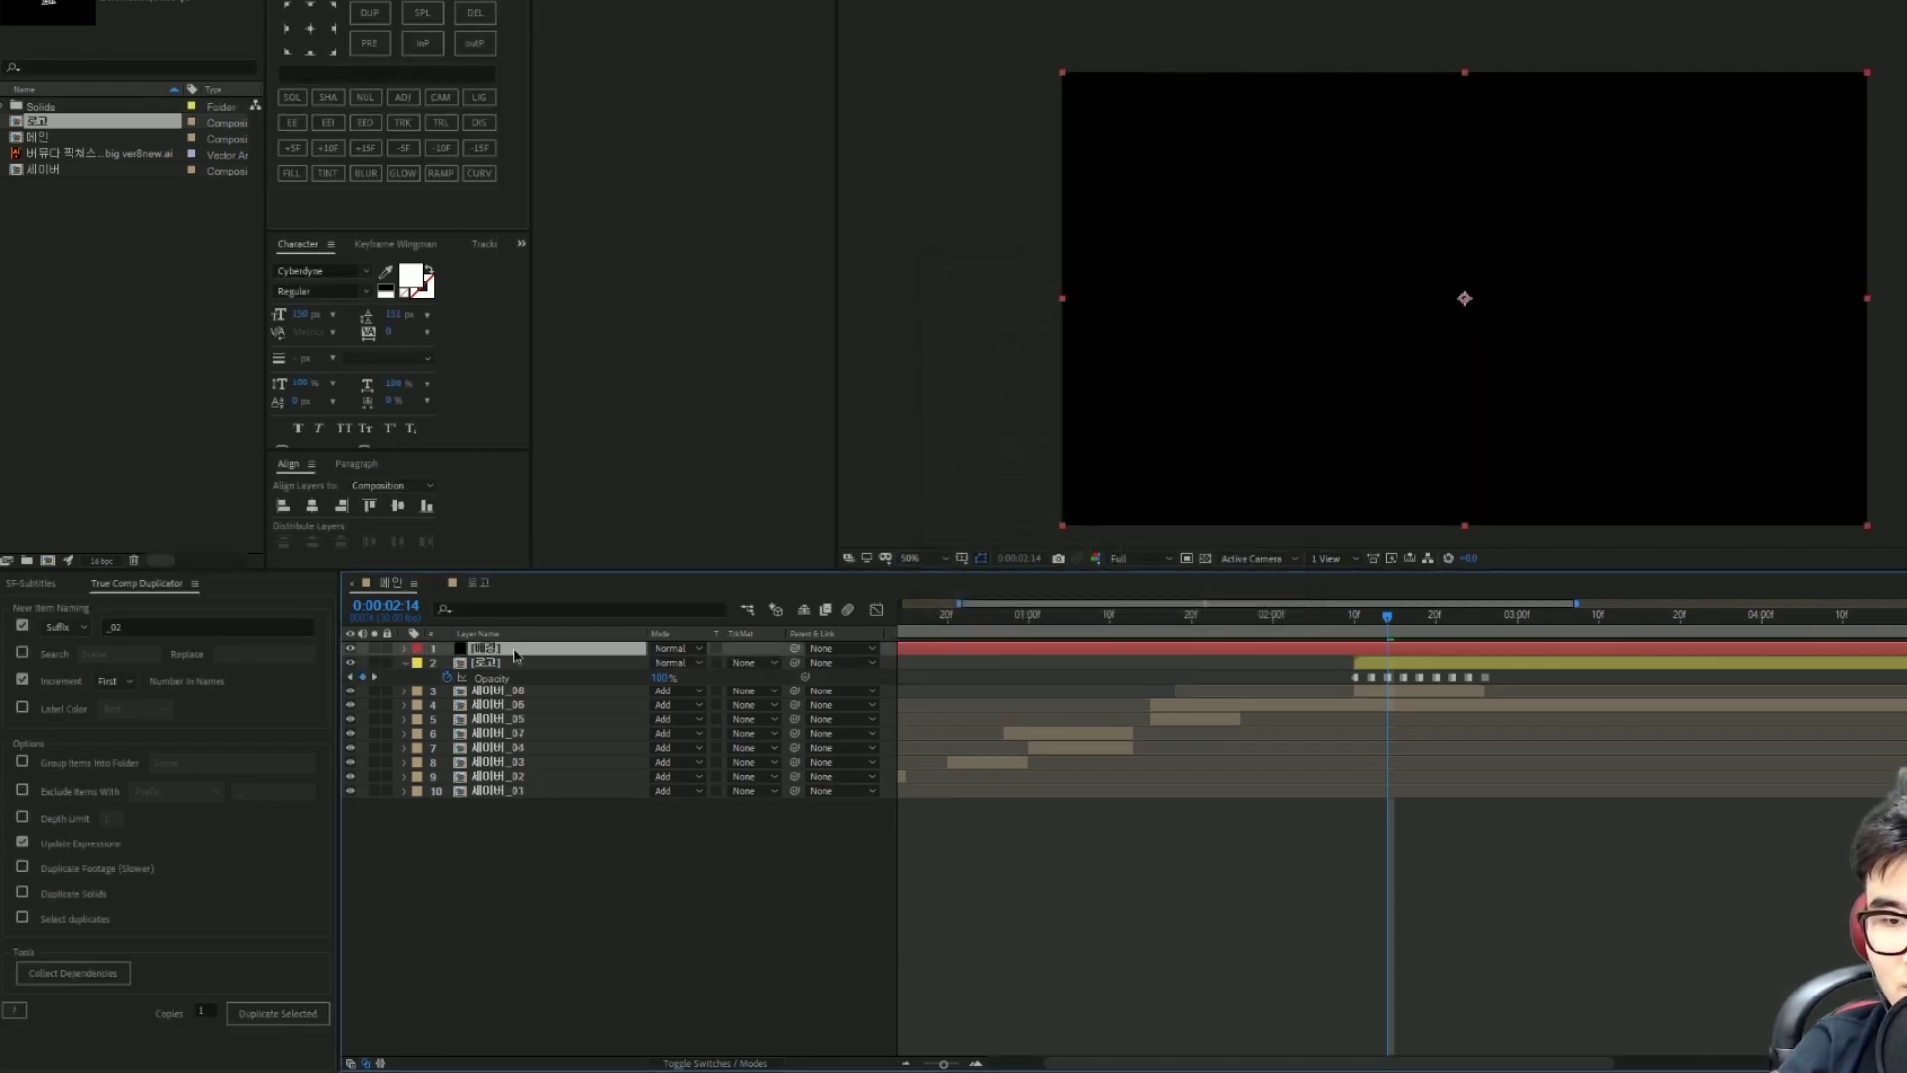
drag(515, 655, 564, 871)
click(573, 856)
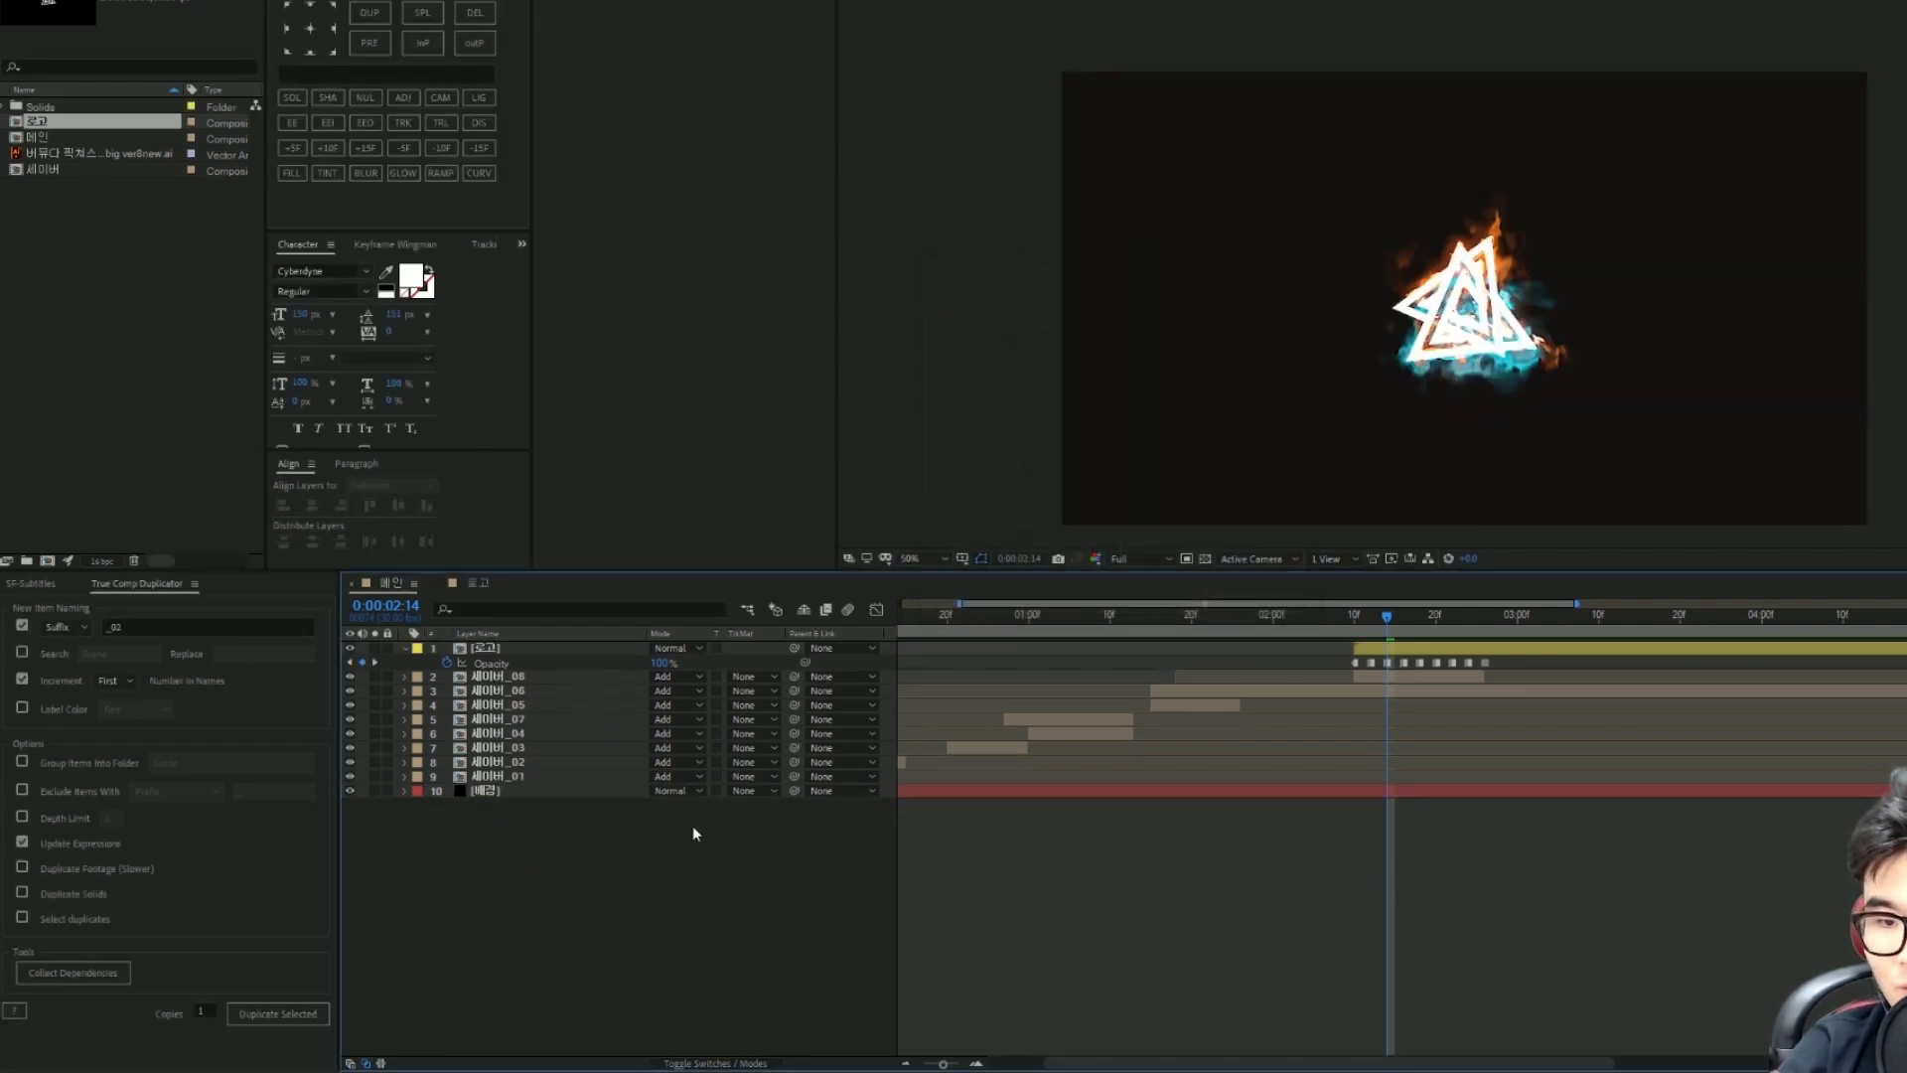
Step: Add an adjustment layer at the top and rename it 글로우
right_click(725, 817)
mouse_move(806, 831)
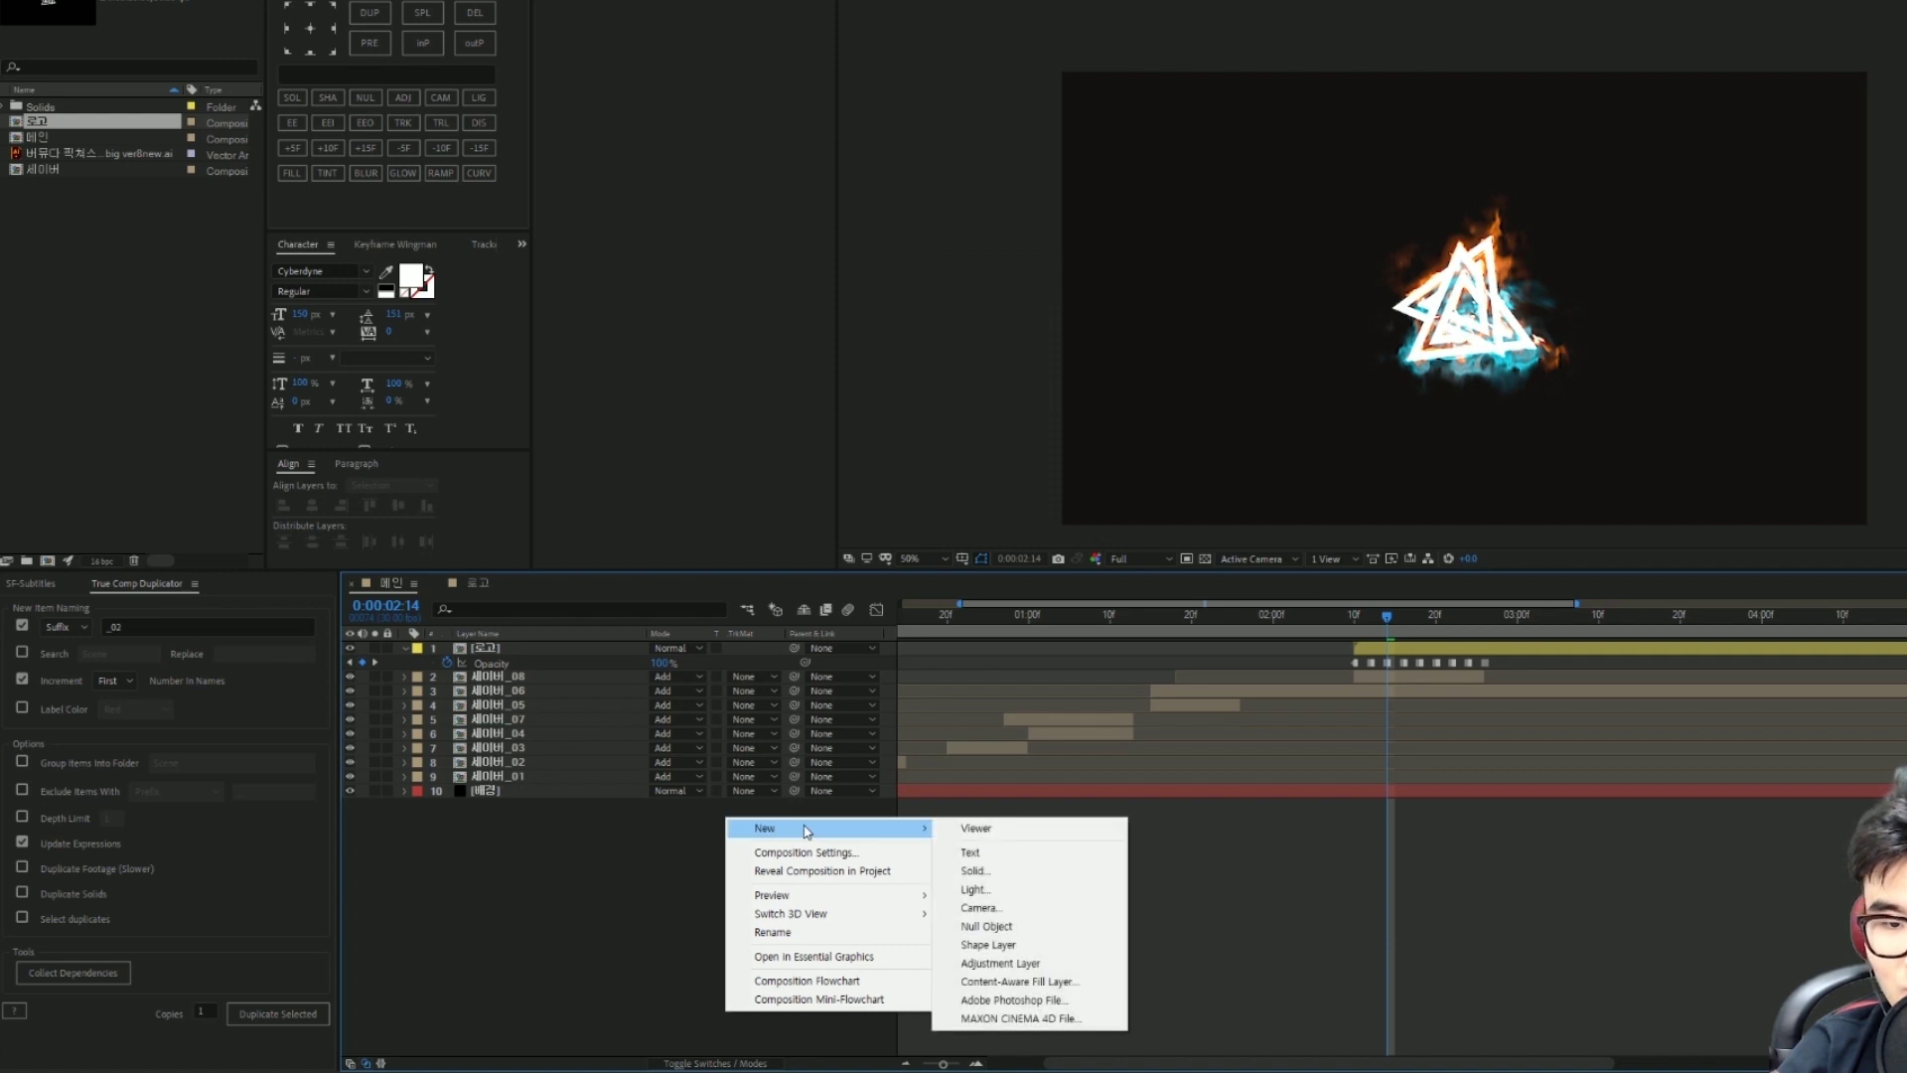
click(1000, 962)
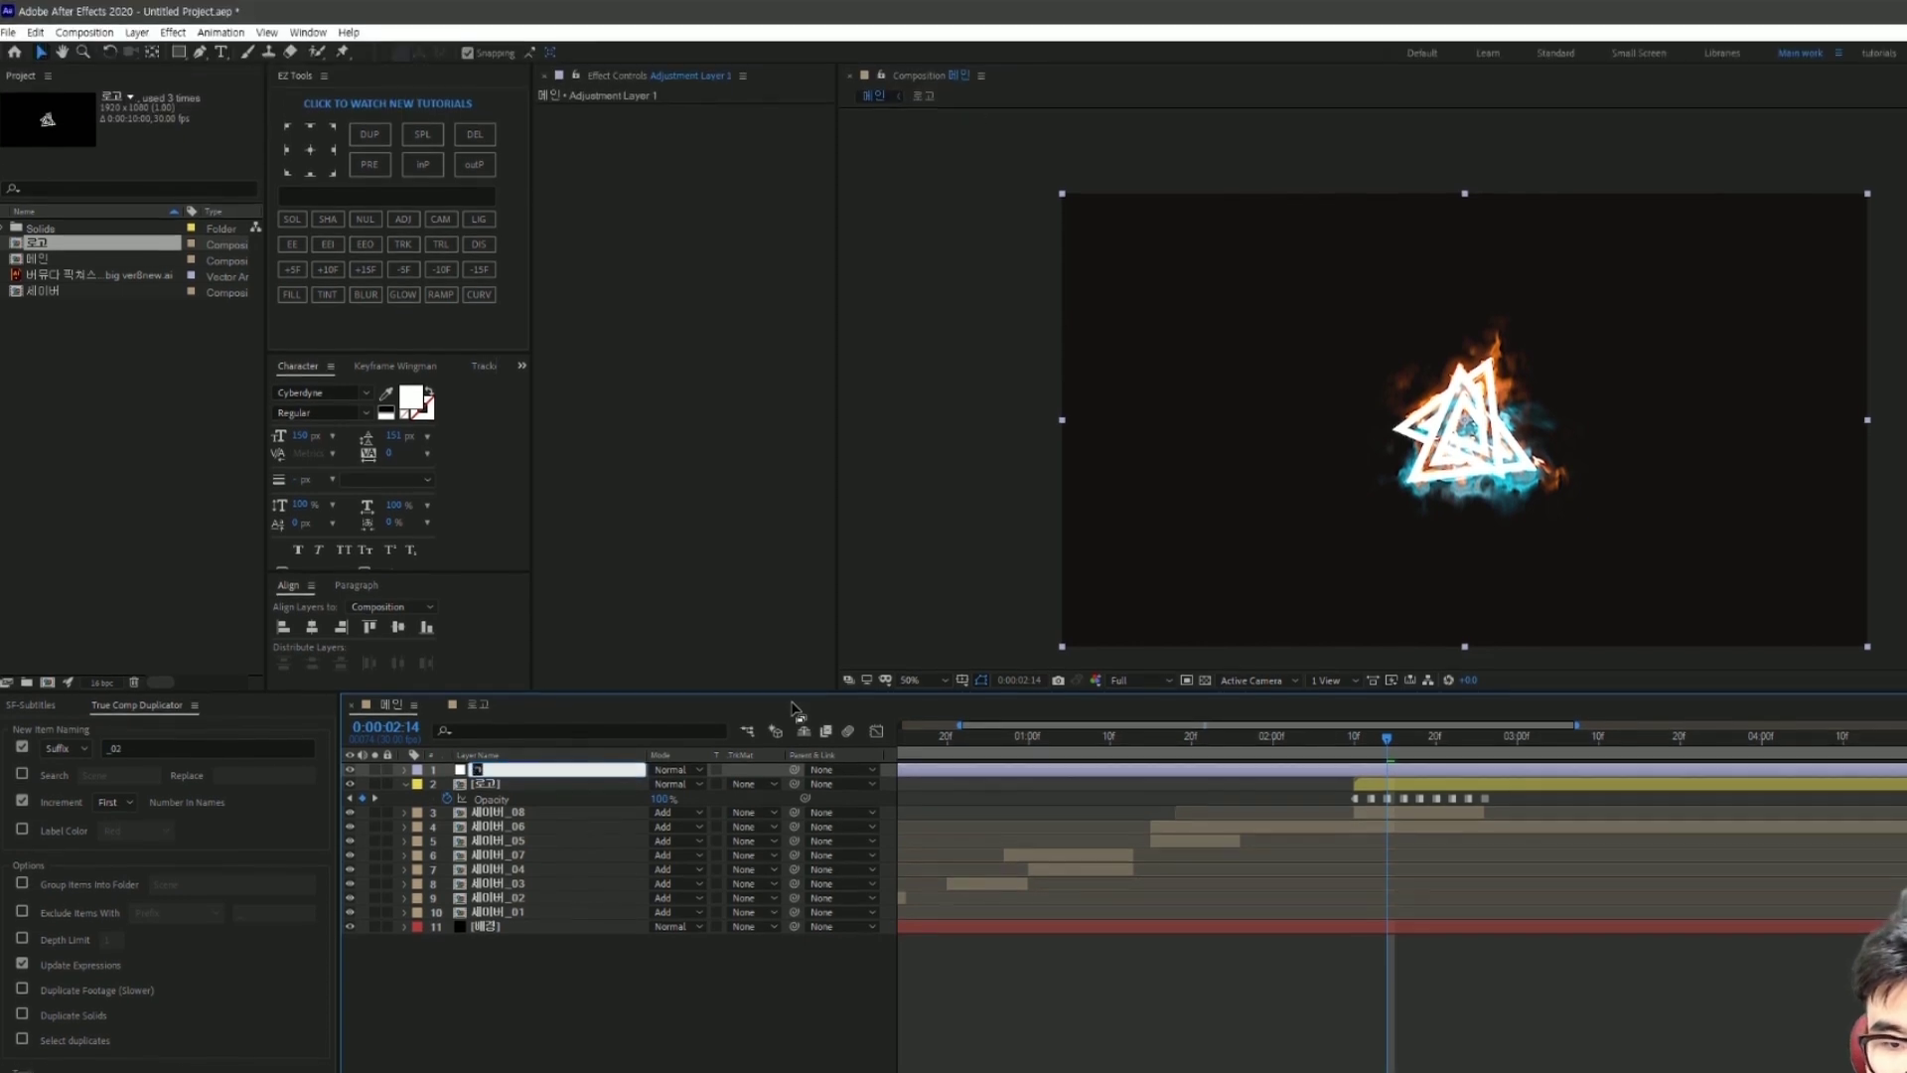
key(Return)
text(글로우)
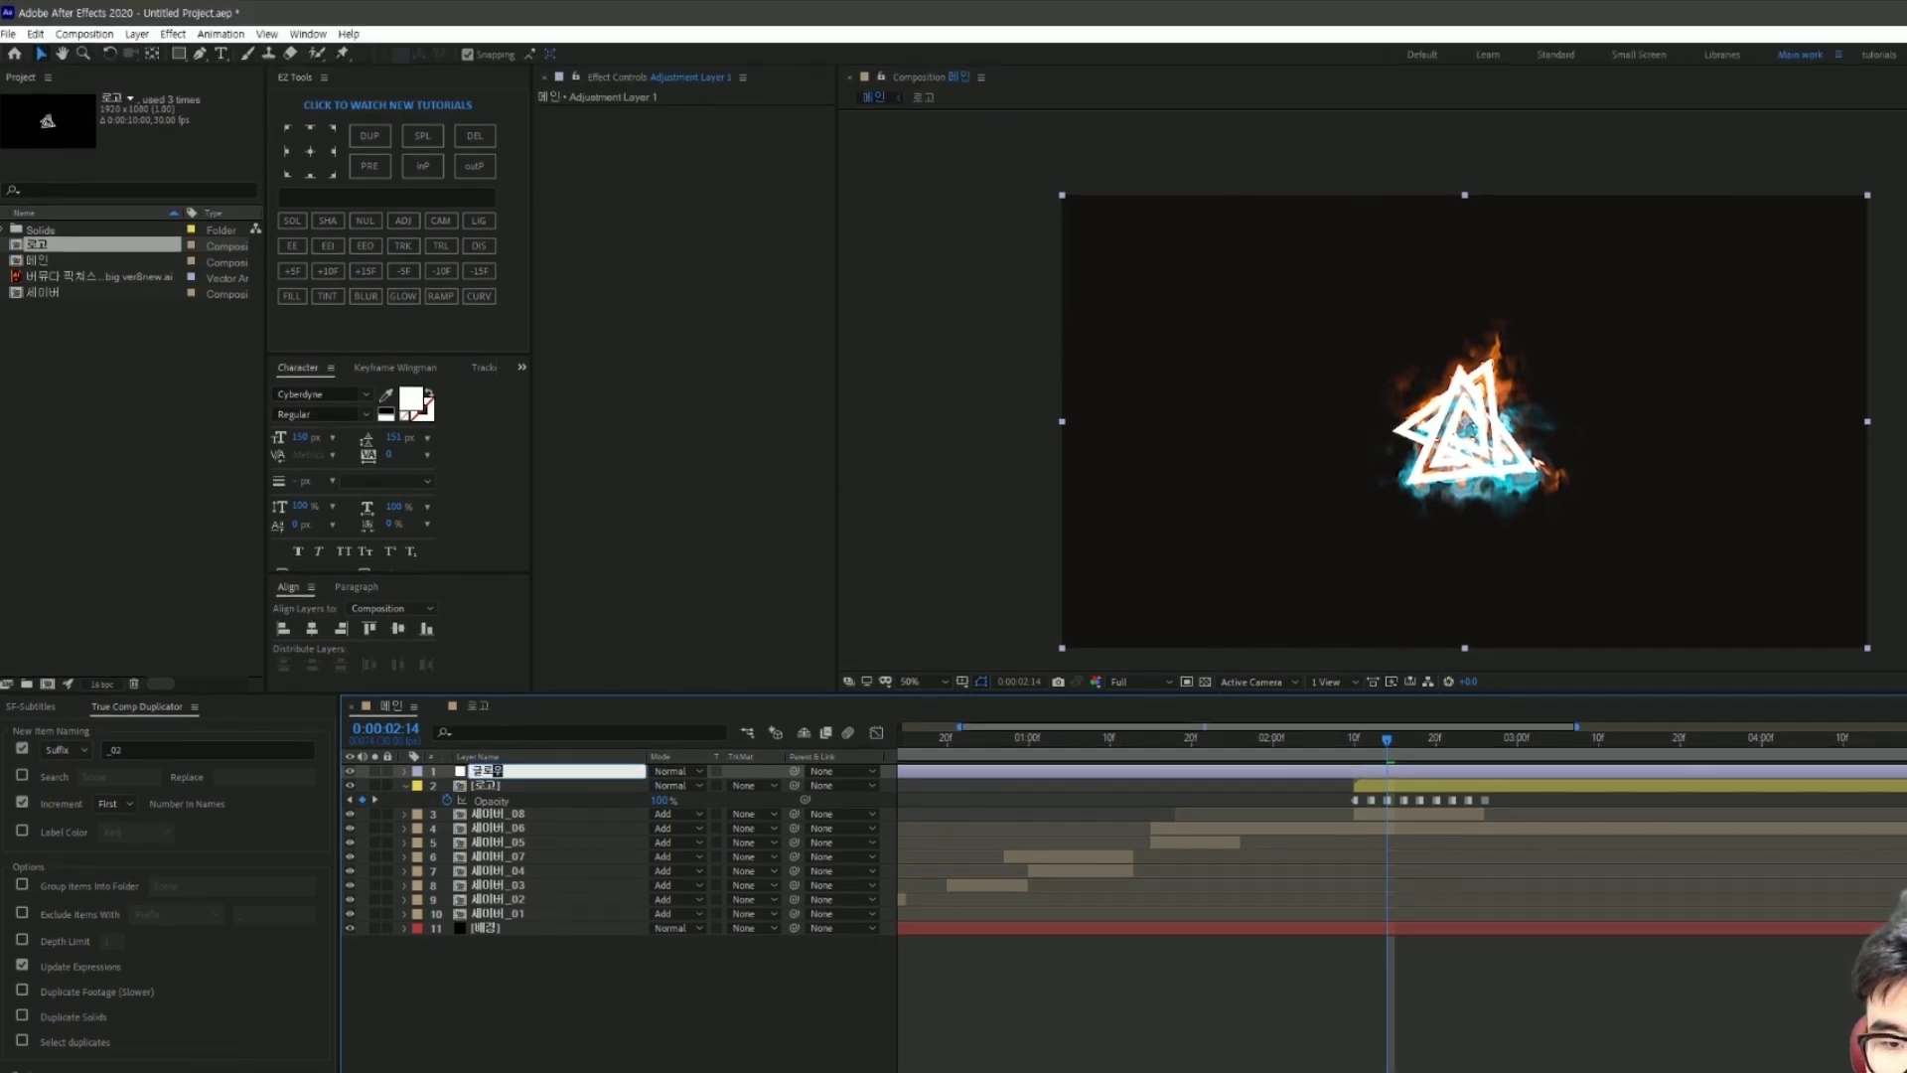
key(Return)
key(ctrl+space)
Step: Apply Glow to the 글로우 layer with Glow Threshold 50% and Glow Radius 10
text(gl)
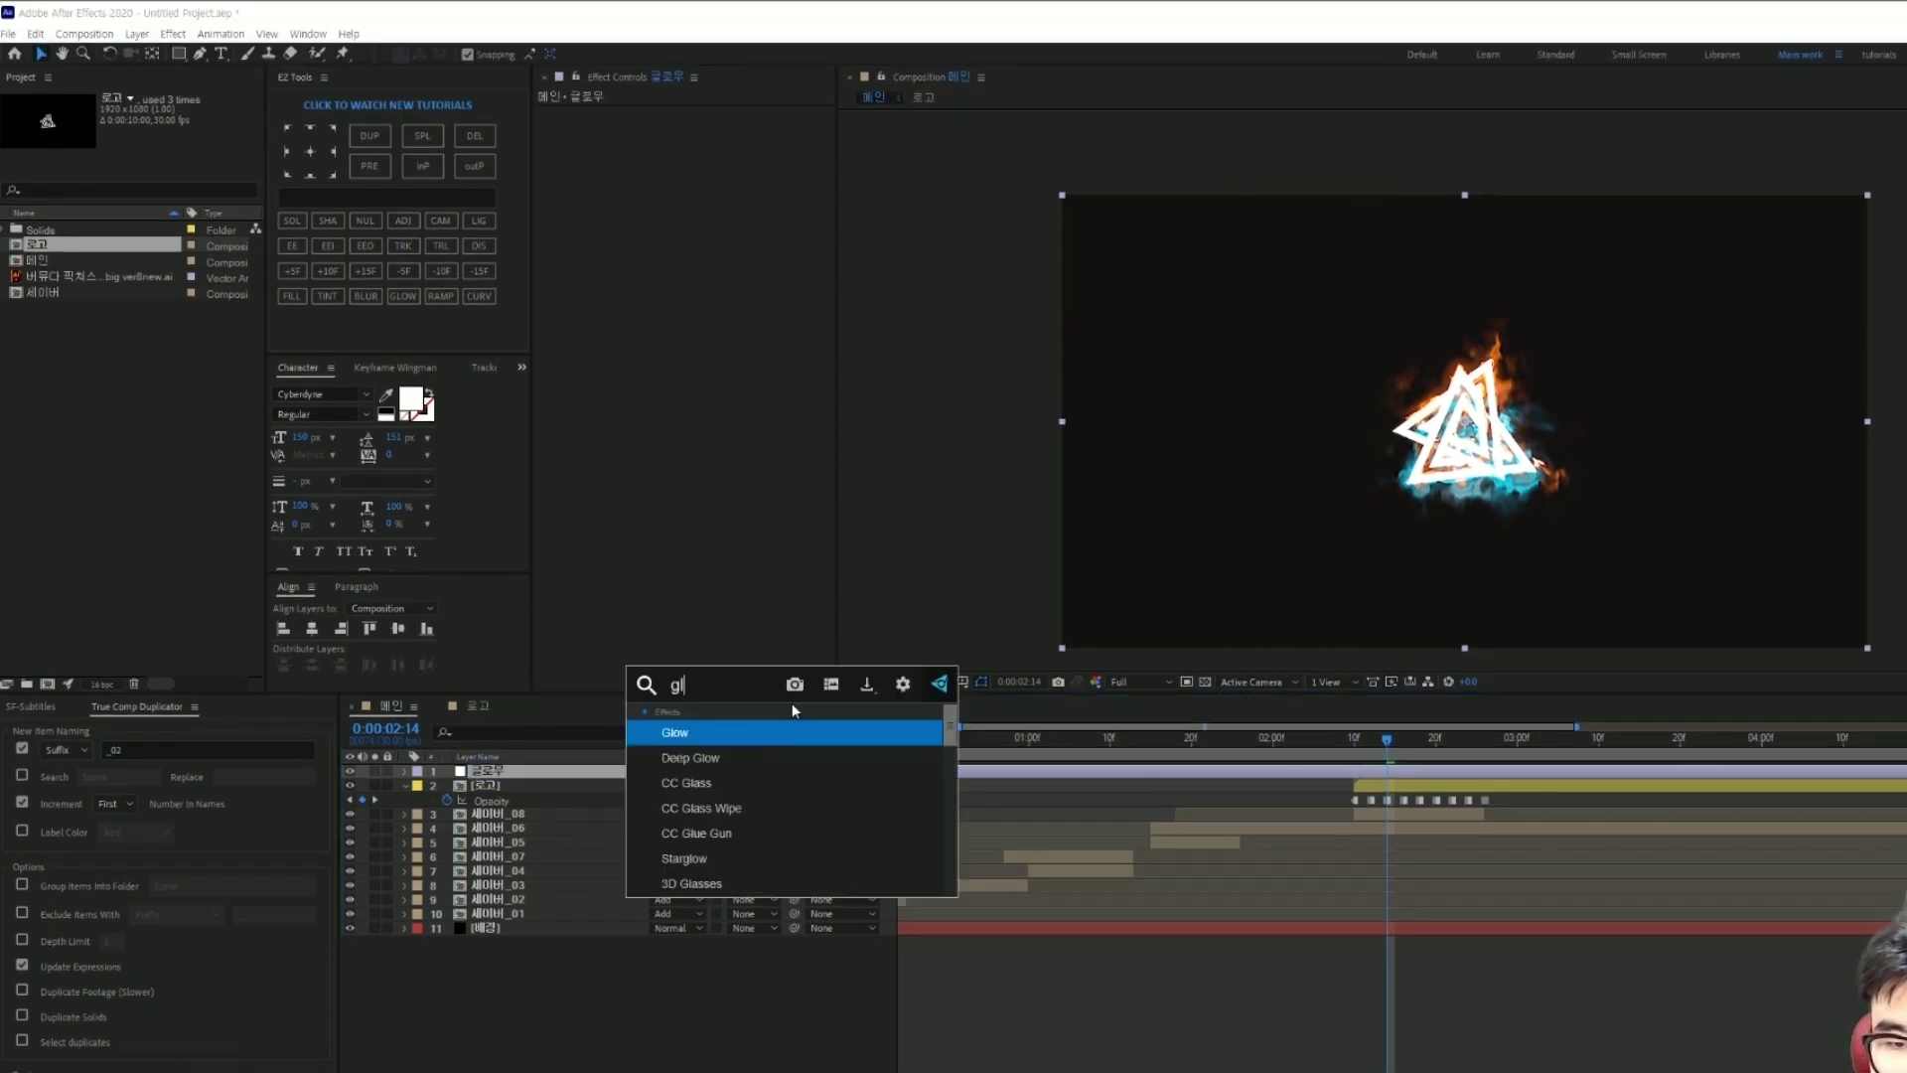
text(ow)
key(Return)
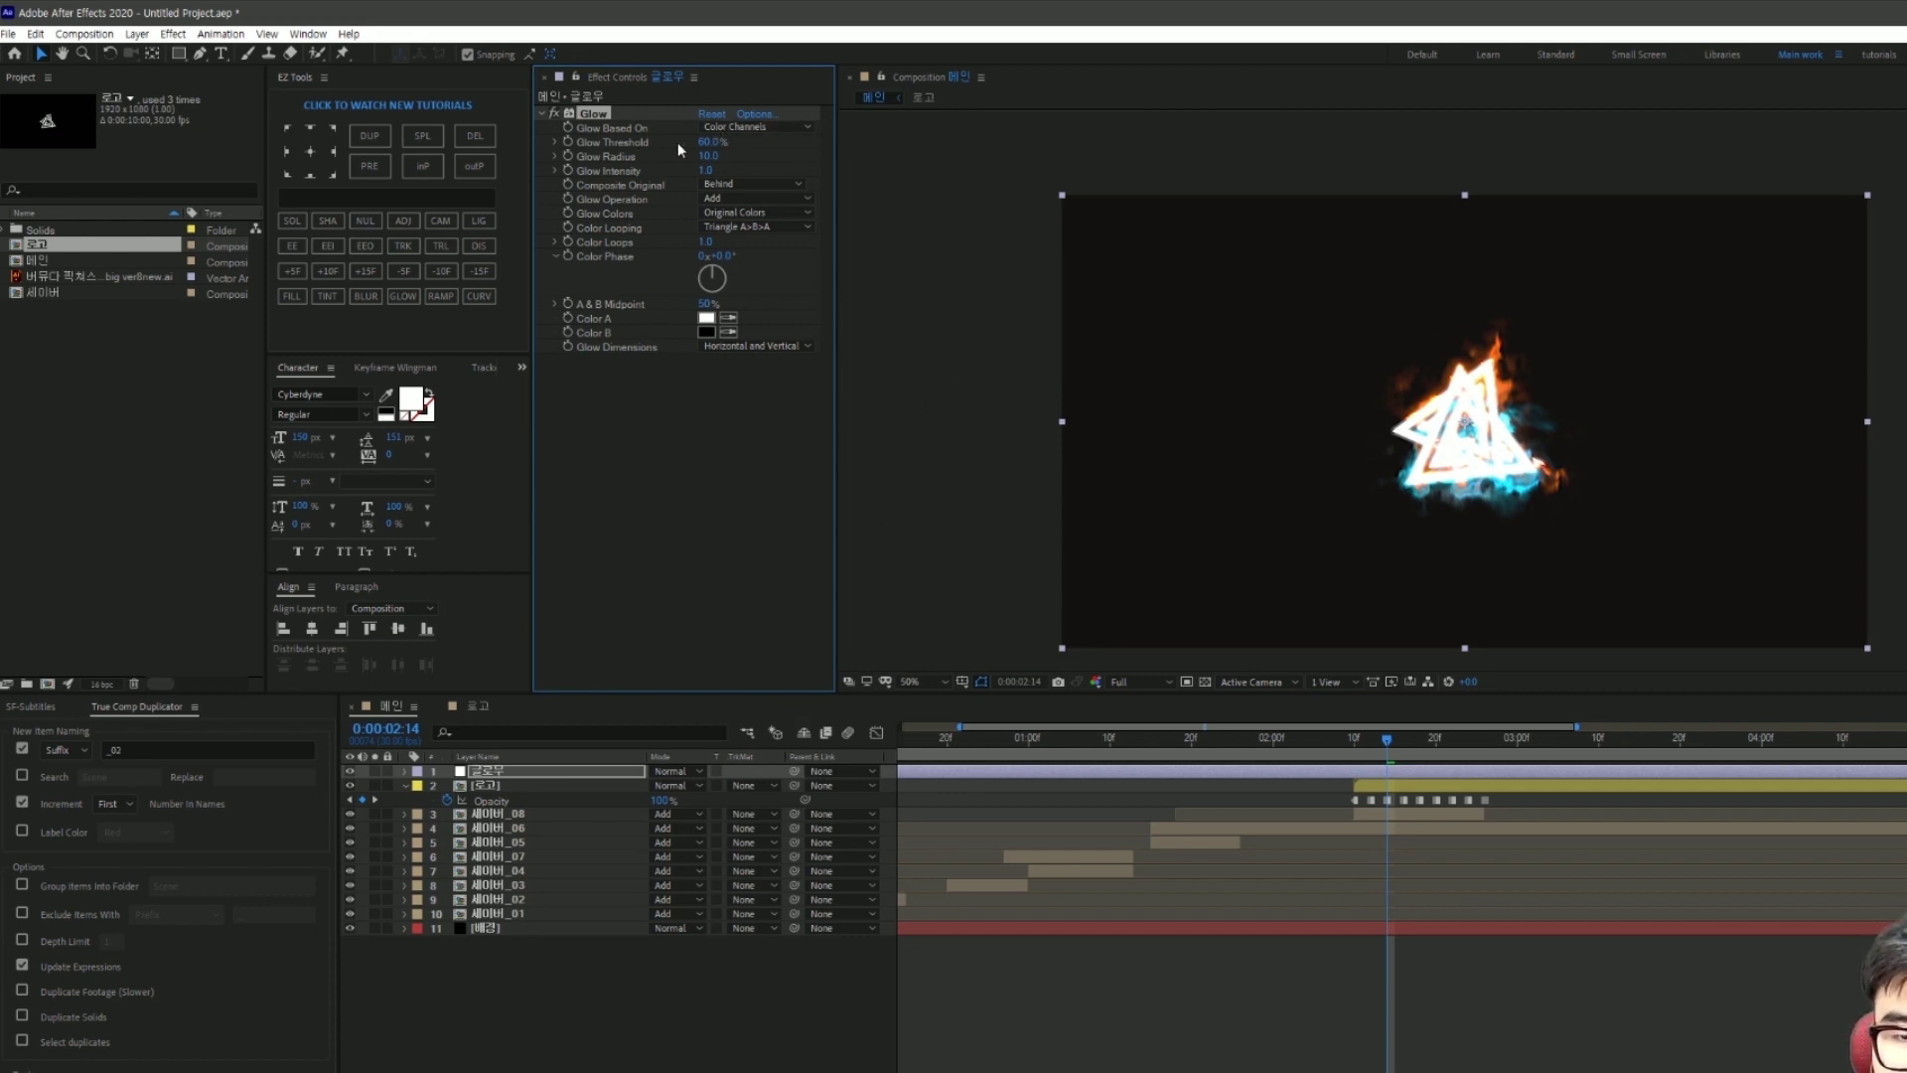
click(715, 142)
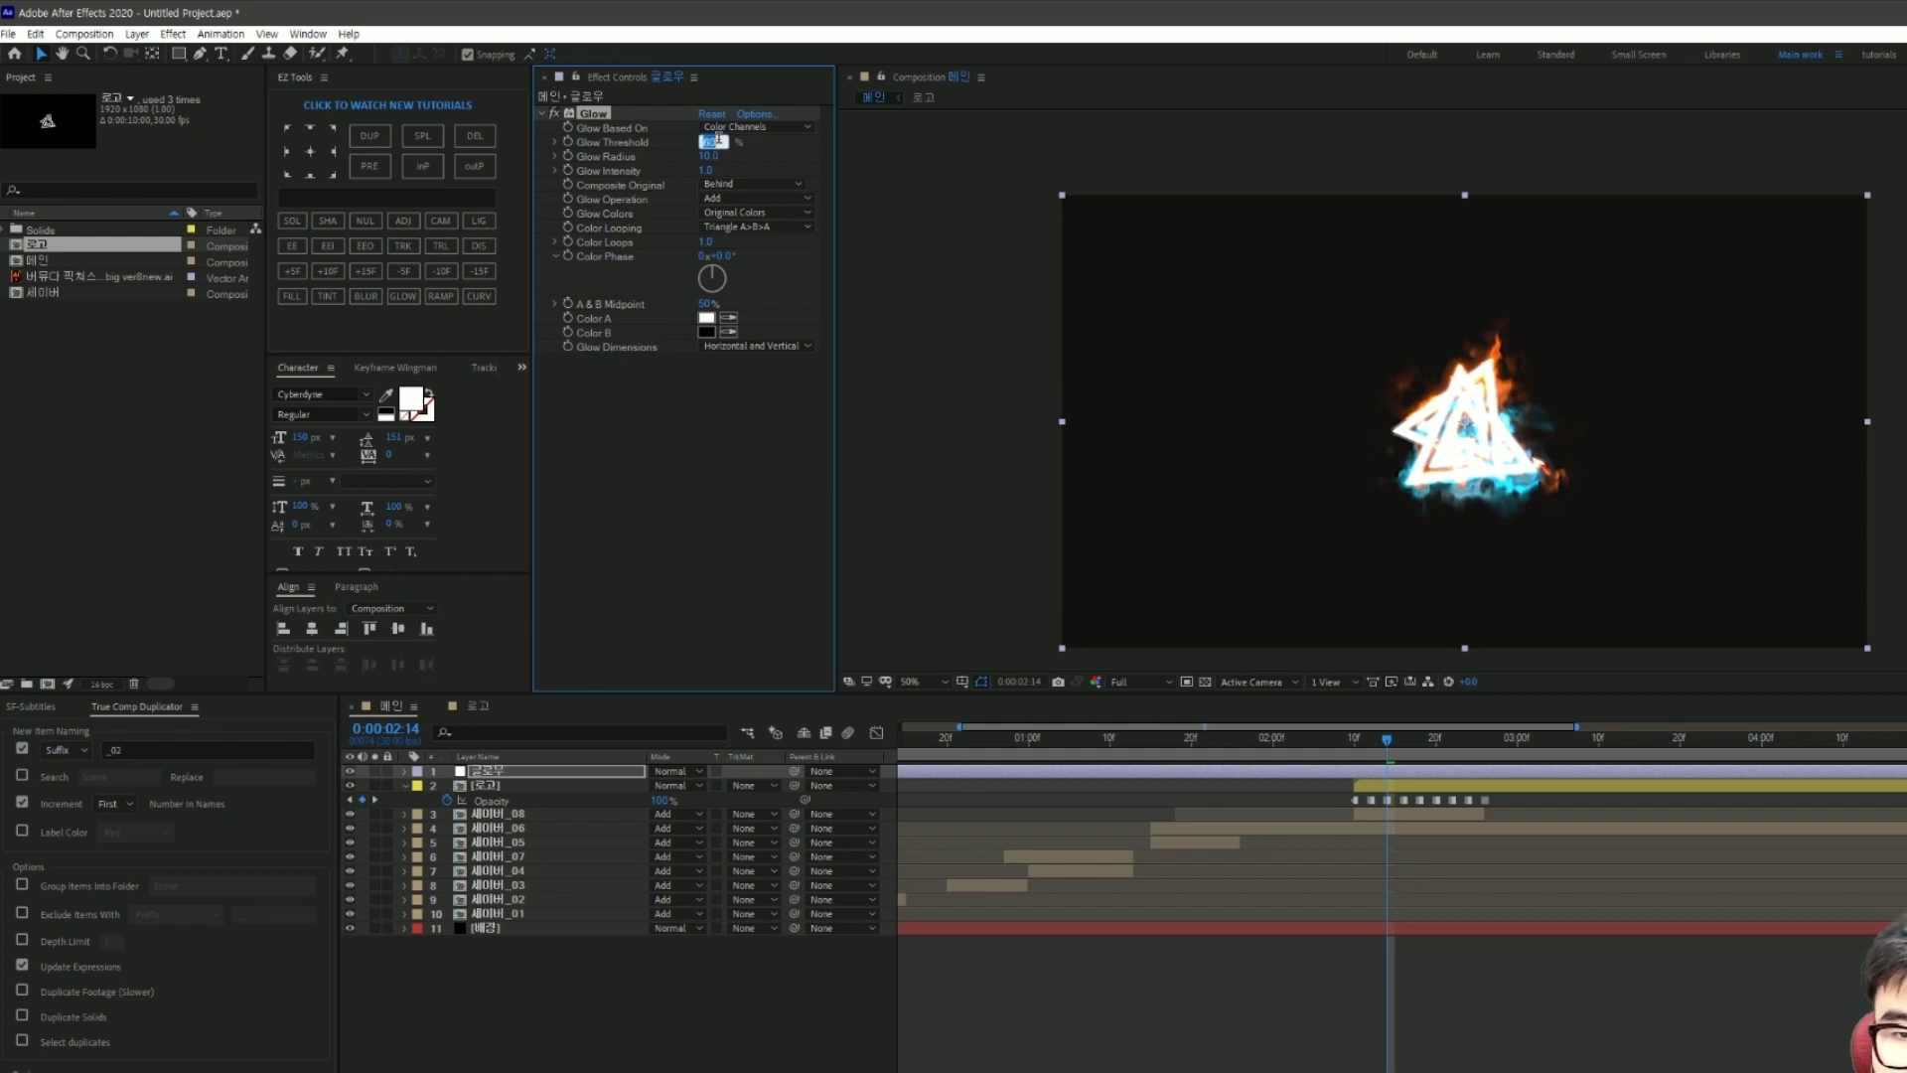
text(50)
key(Tab)
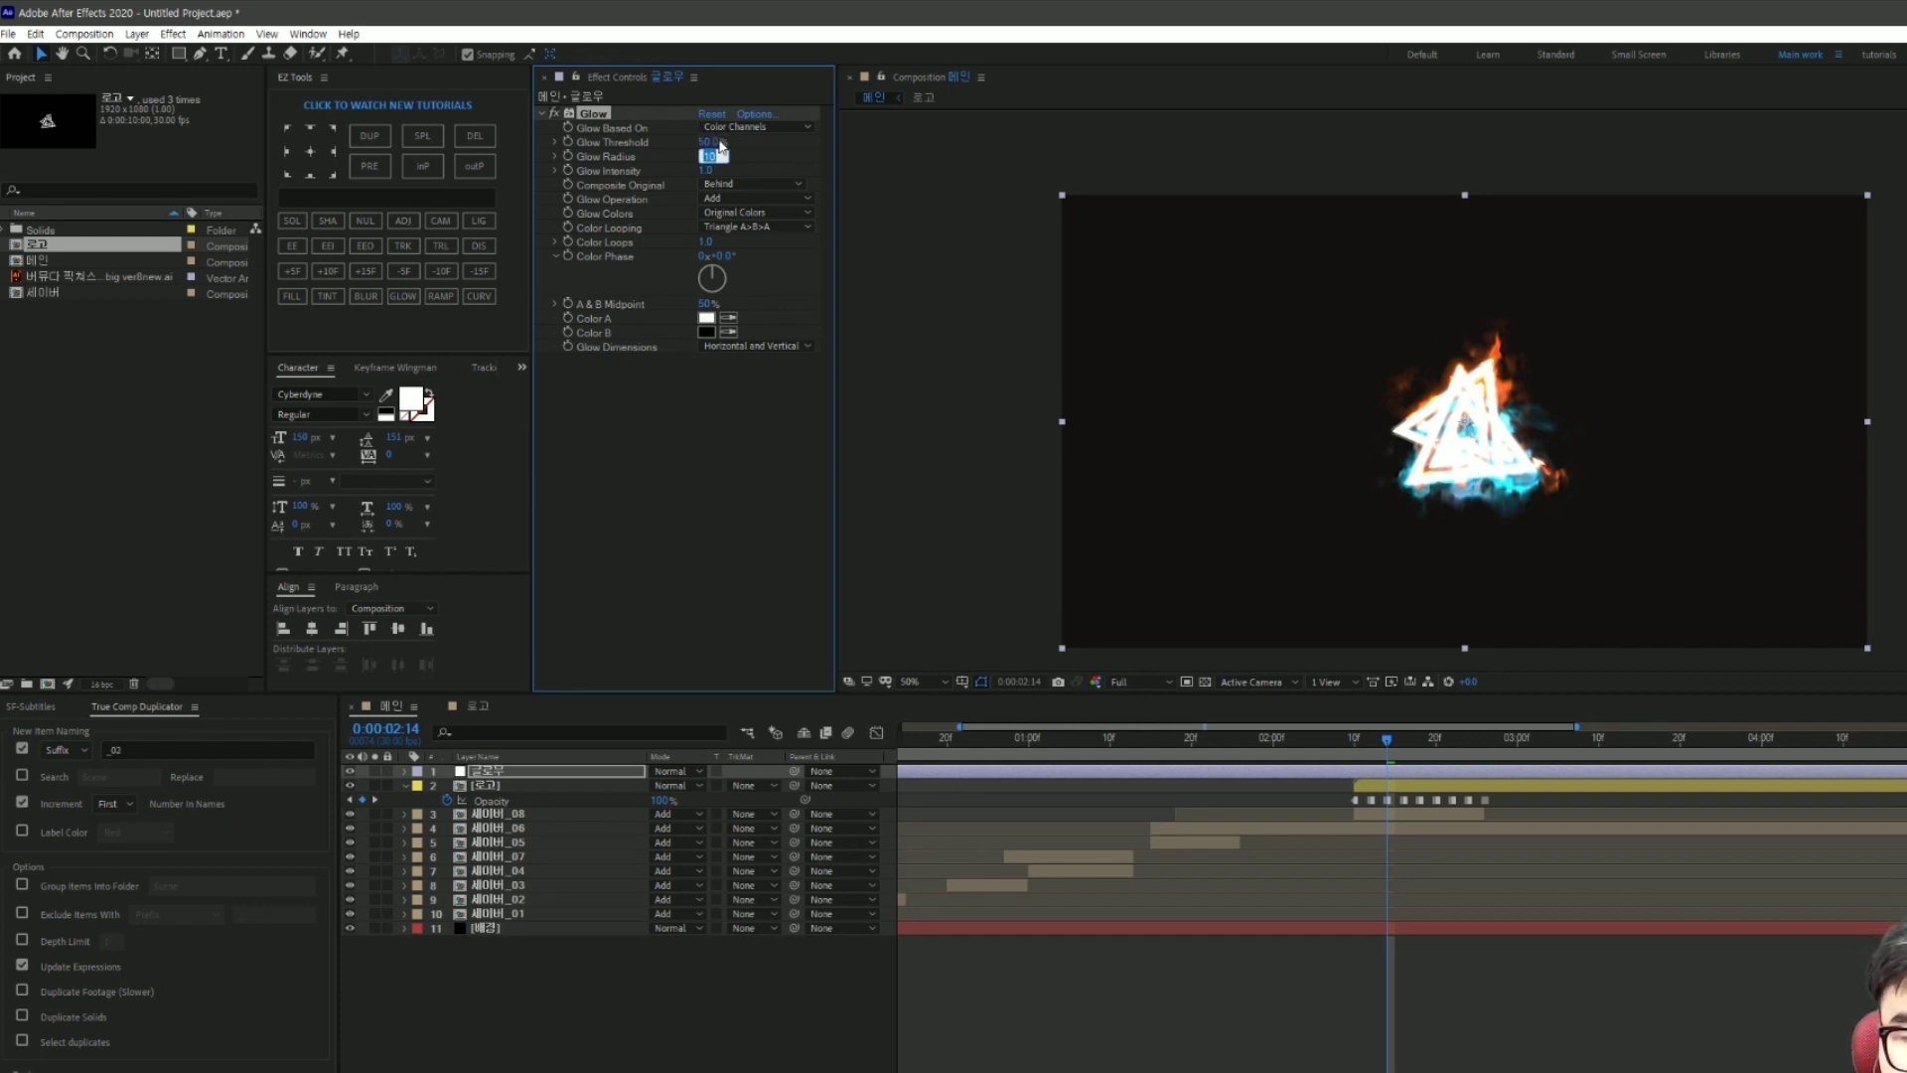
text(10)
key(Return)
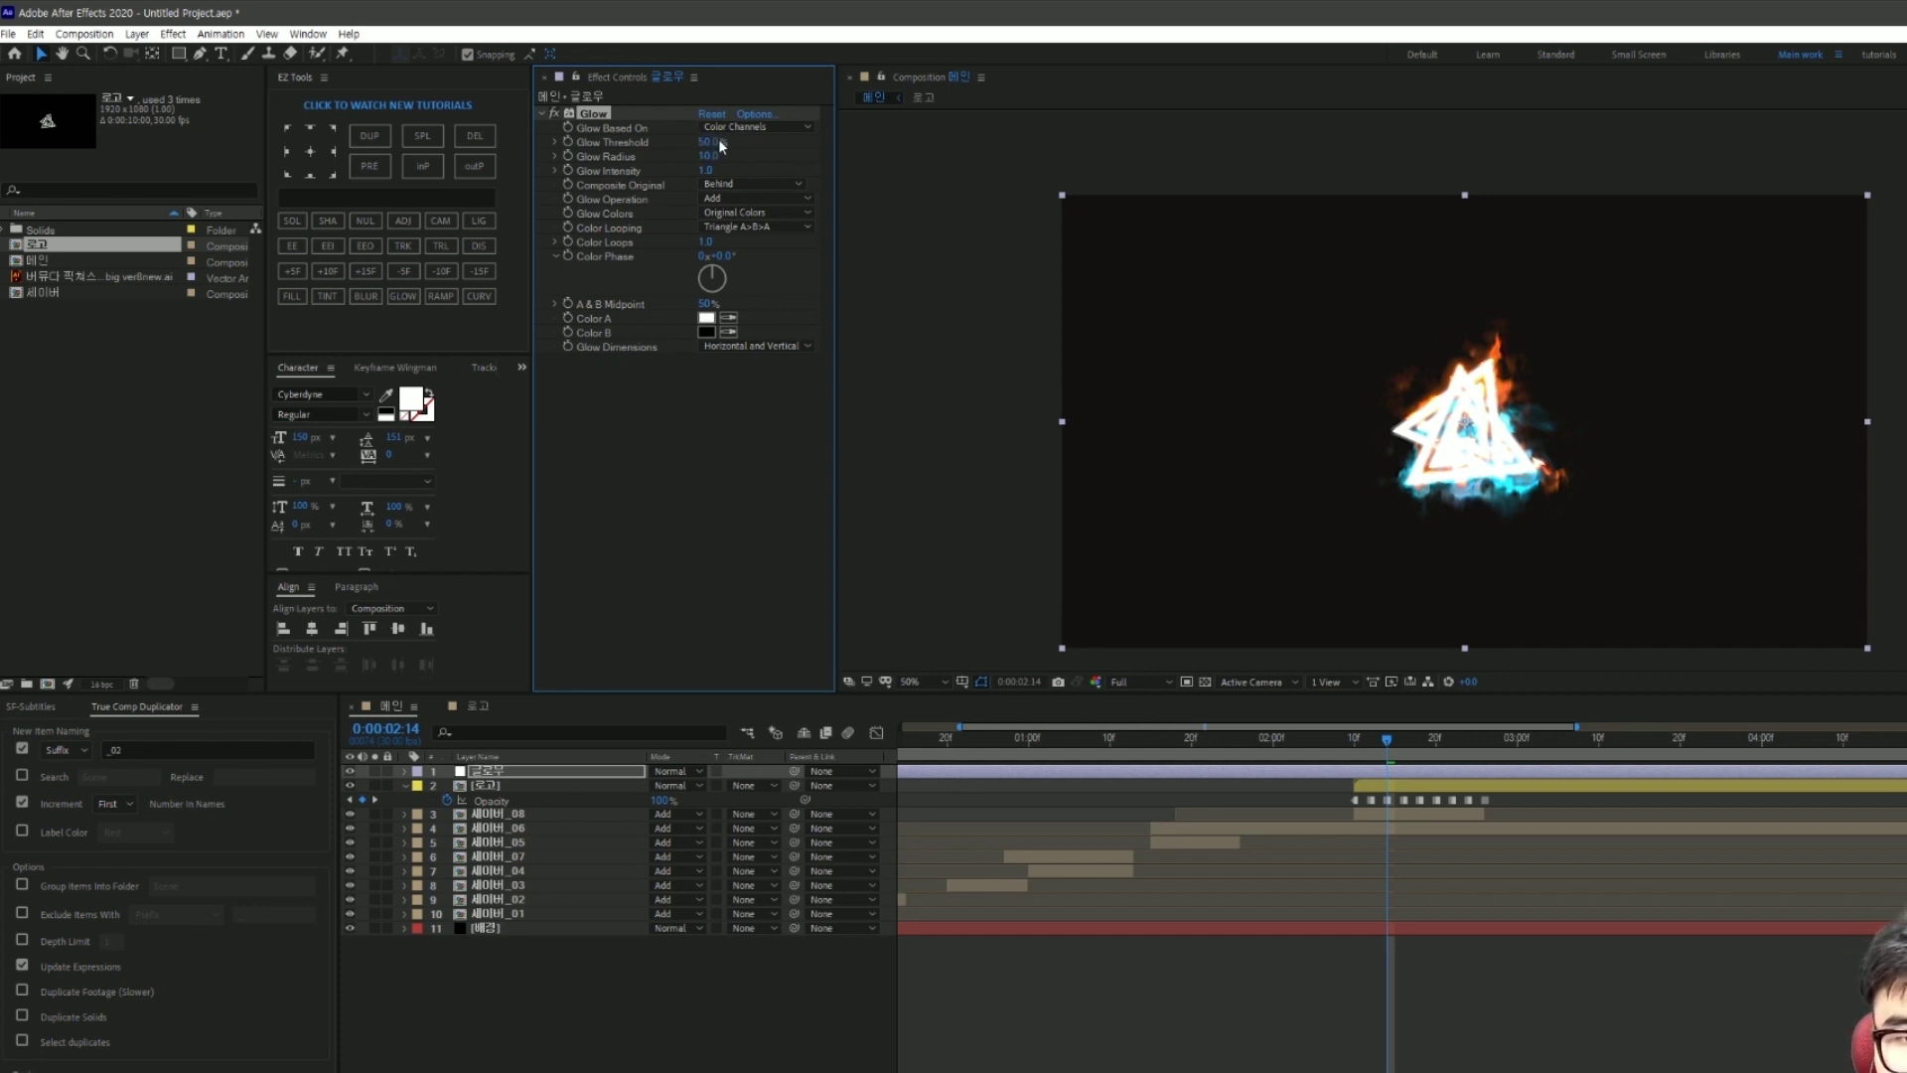
click(1636, 1039)
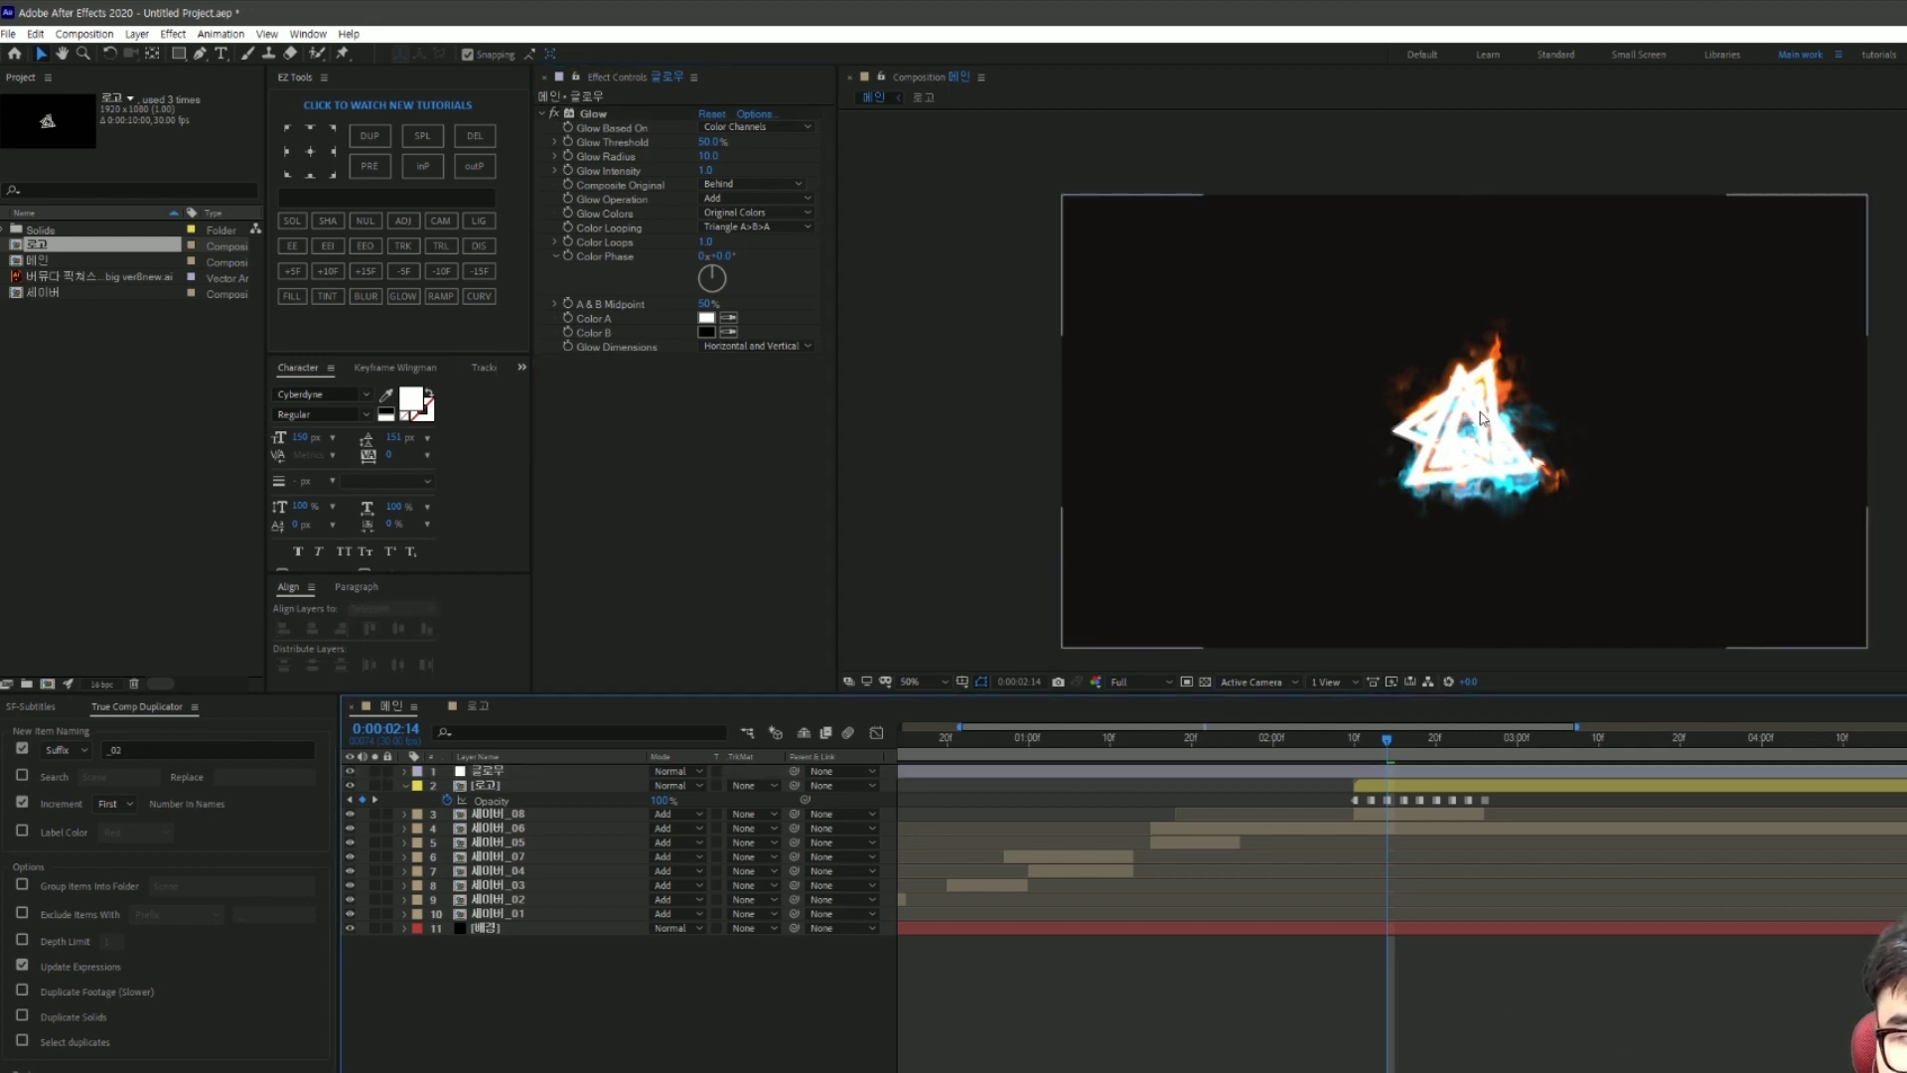
scroll(1480, 417, up, 2)
scroll(1479, 422, down, 2)
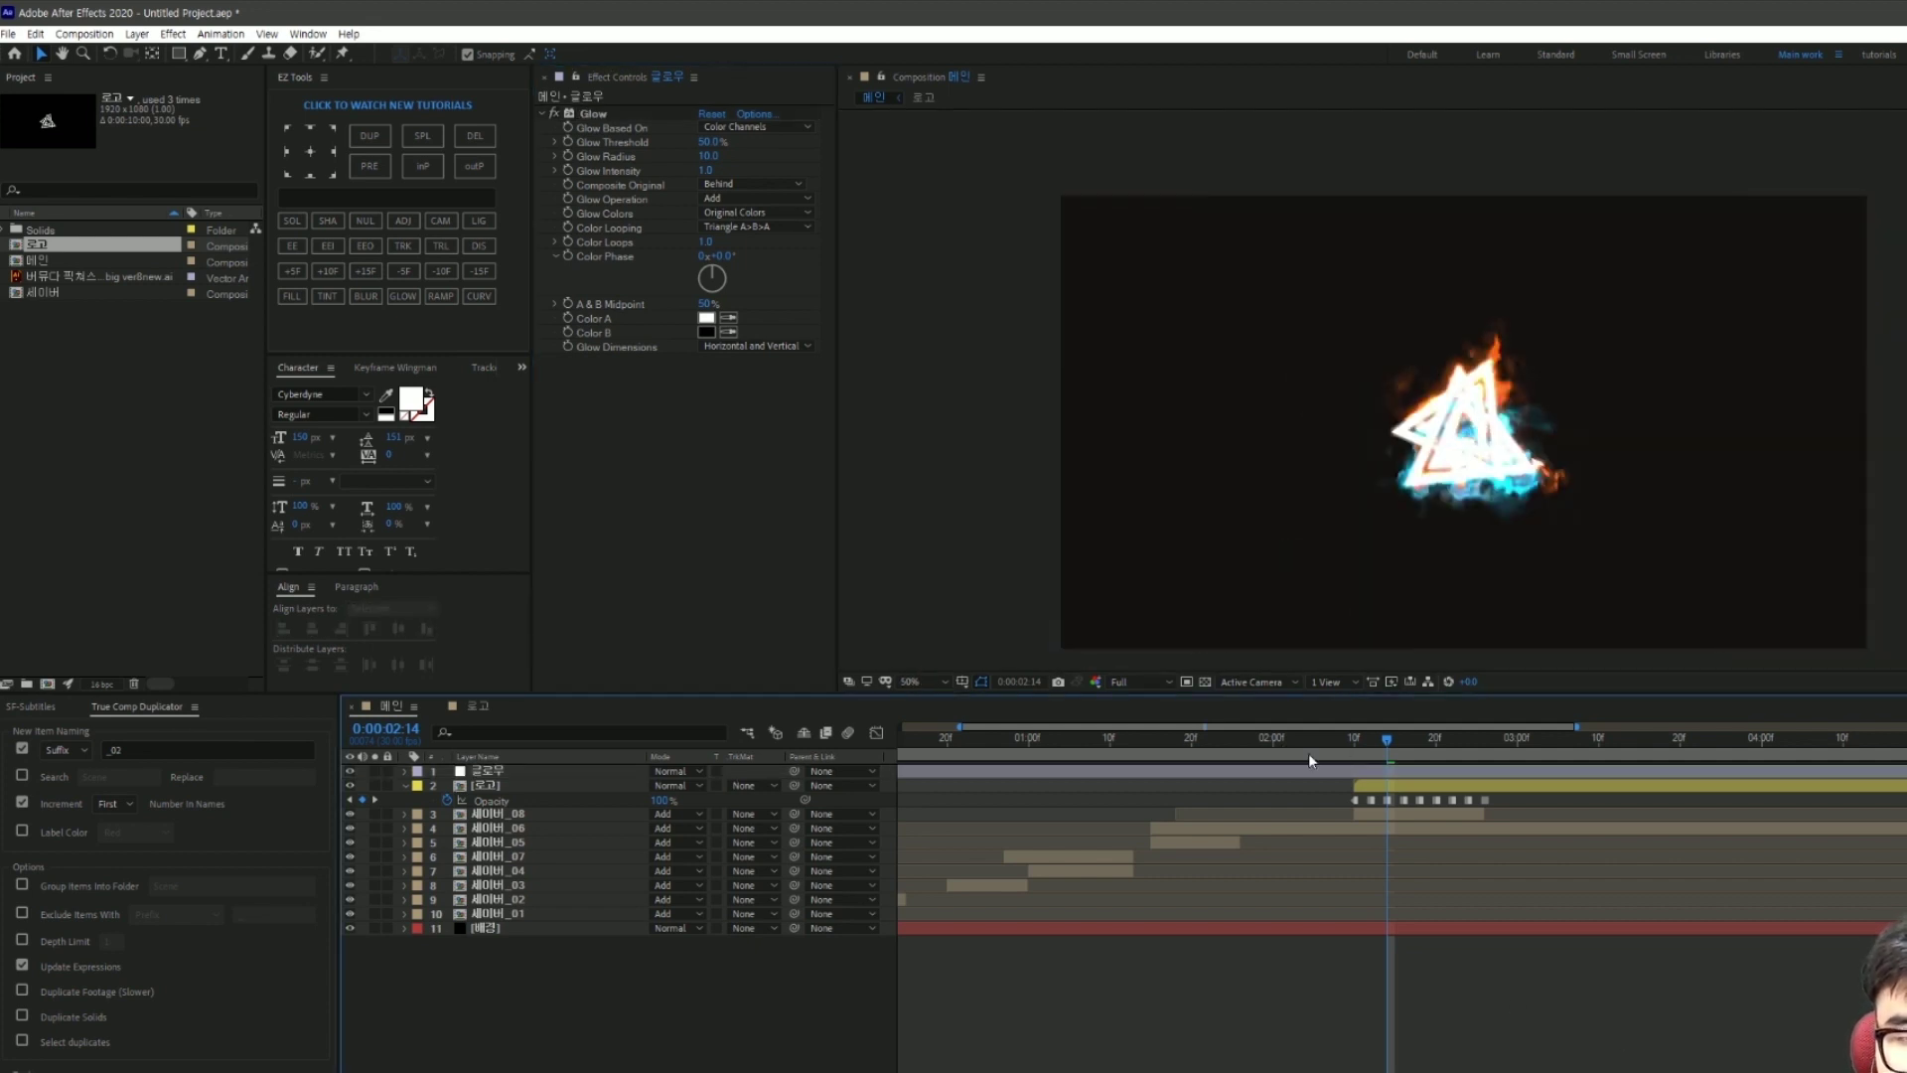
click(1274, 740)
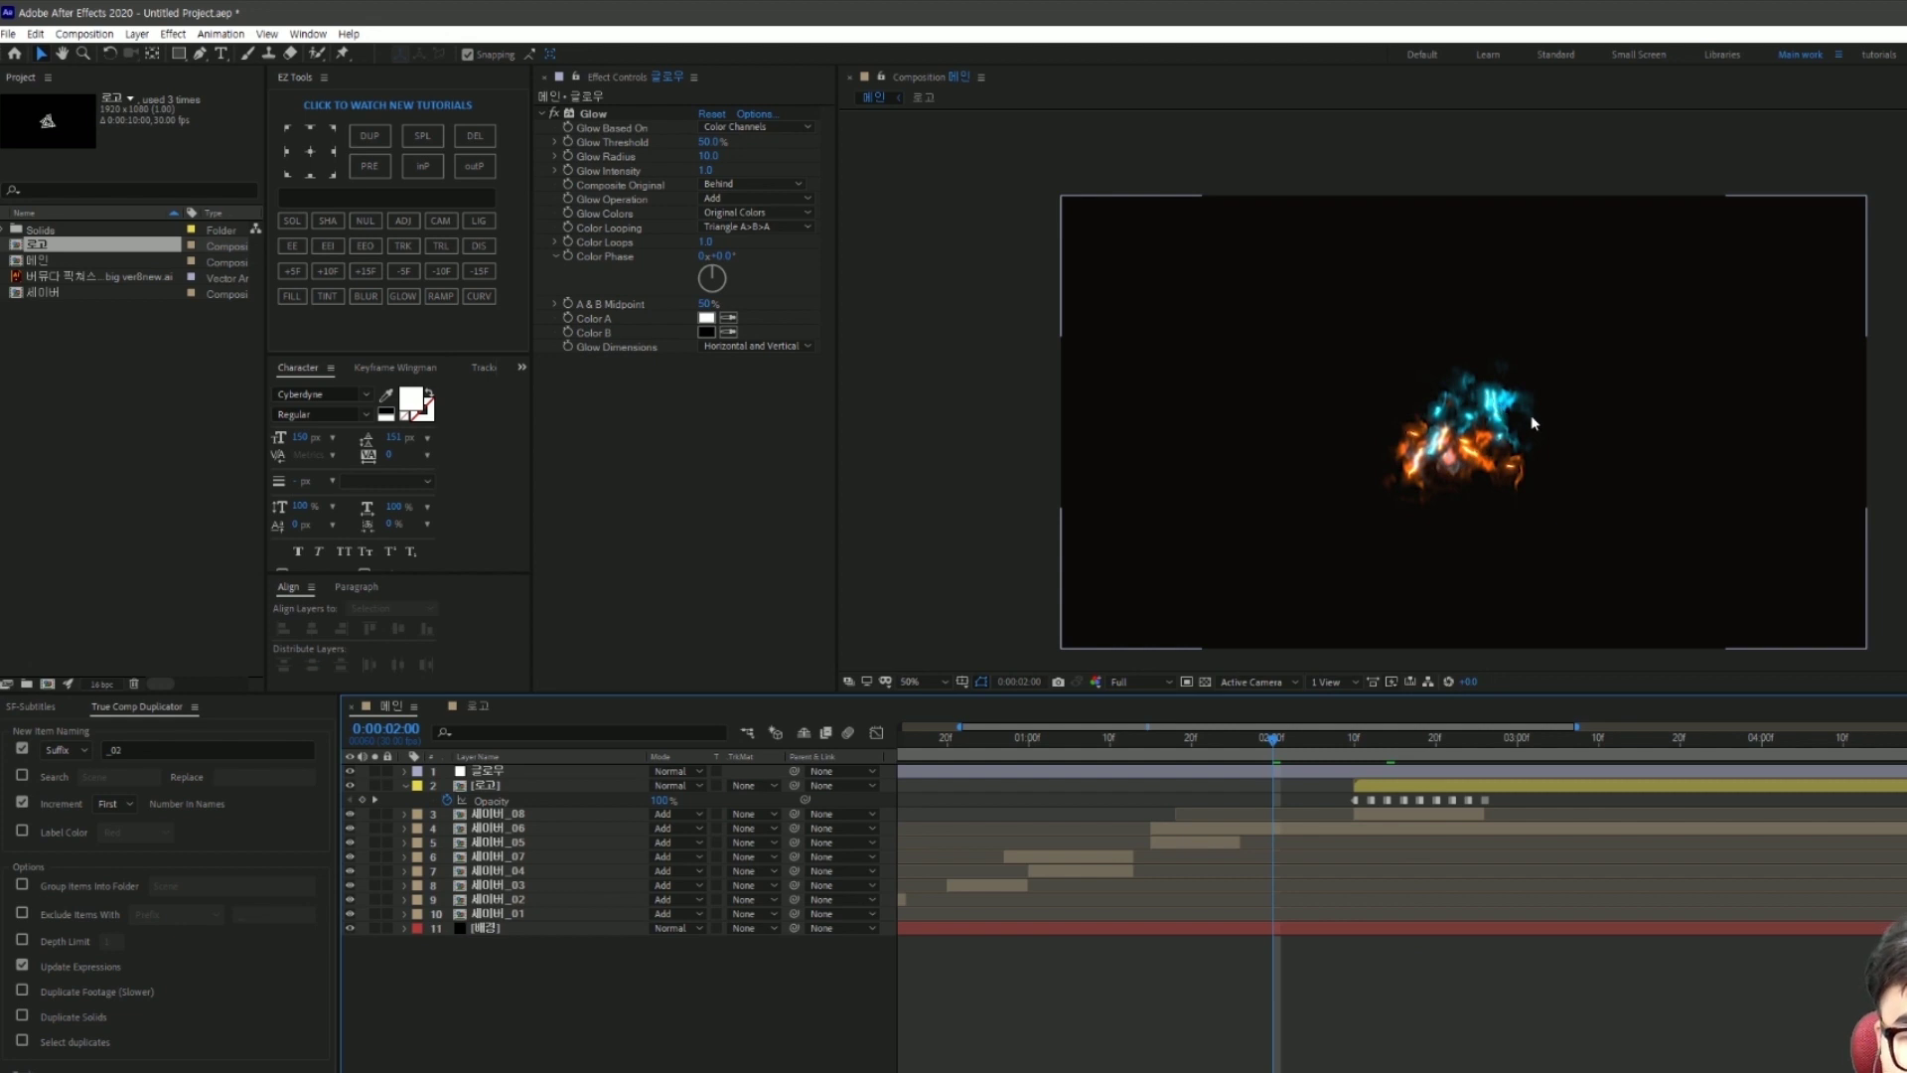
Step: Keyframe Glow Intensity from 1.0 down to 0.0 at 0:00:04:01, with eased keyframes
drag(1289, 754, 1422, 765)
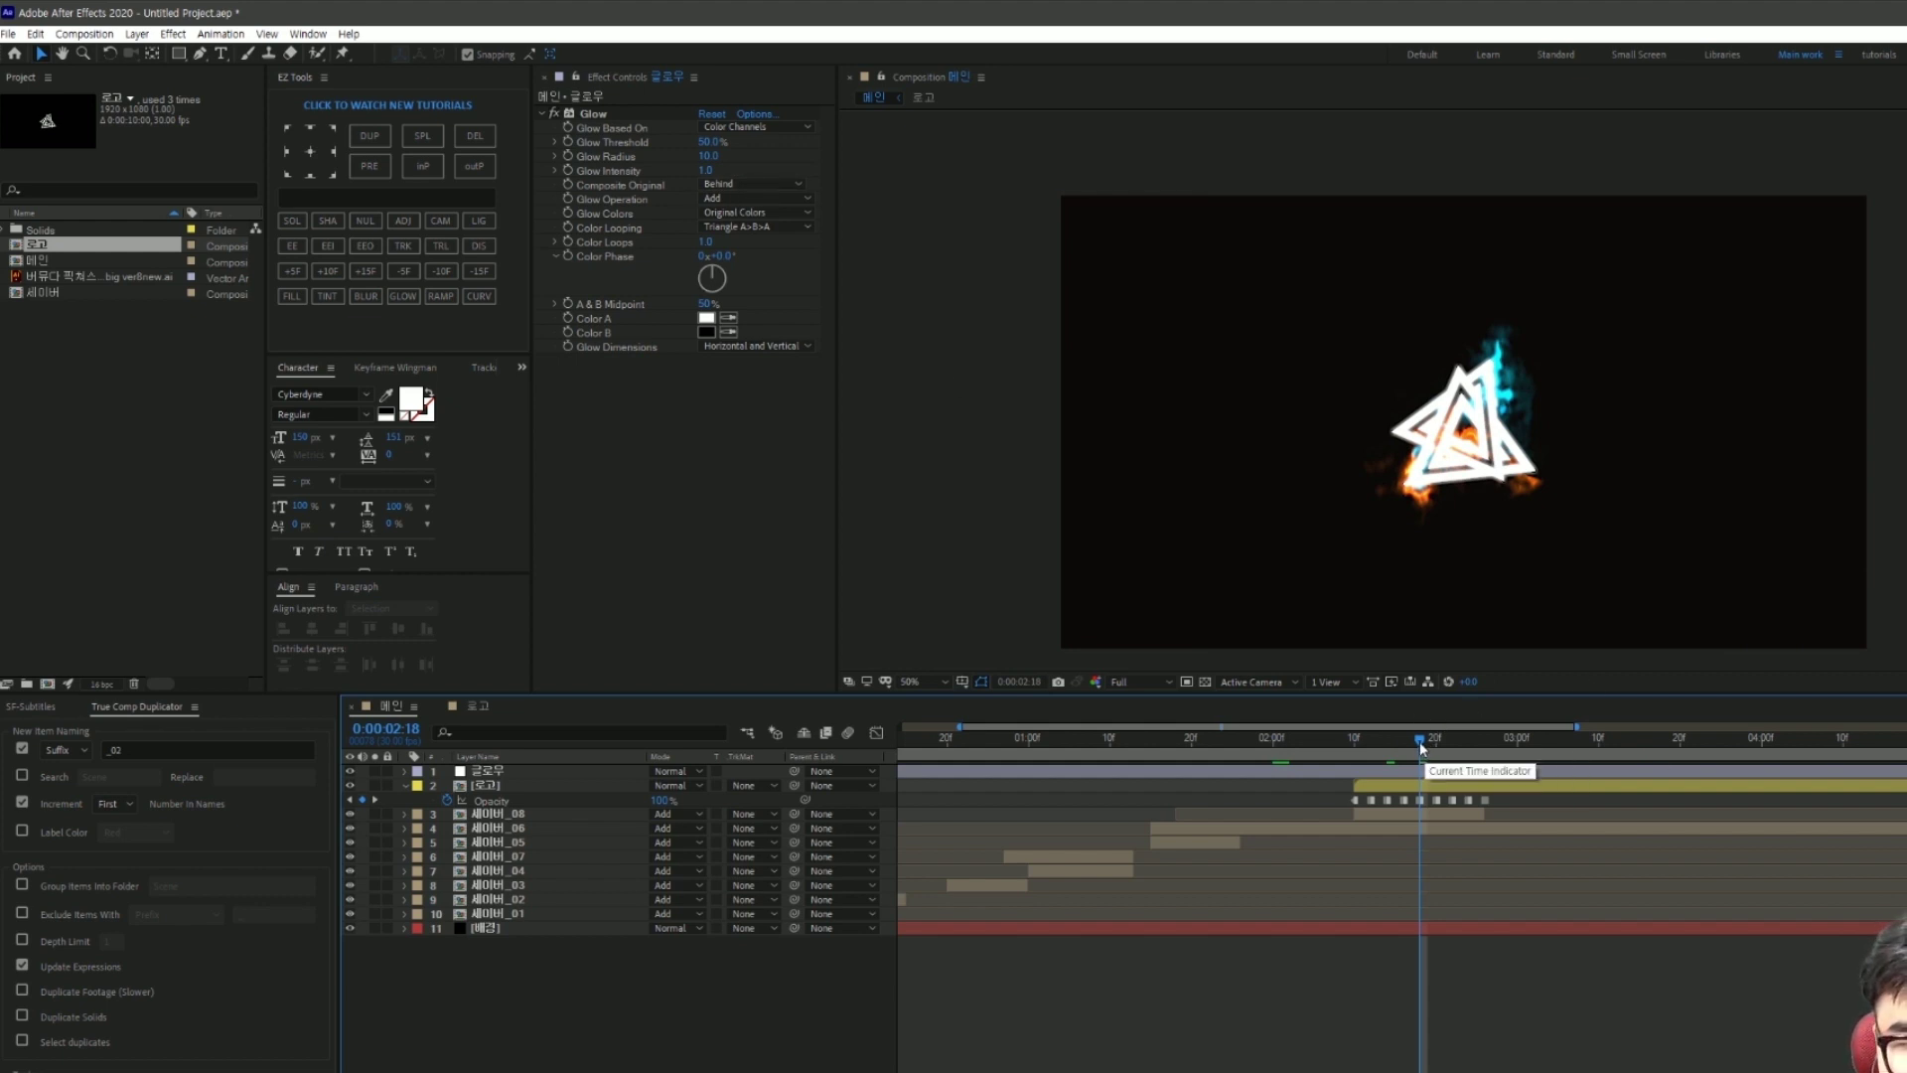
drag(1420, 741, 1493, 788)
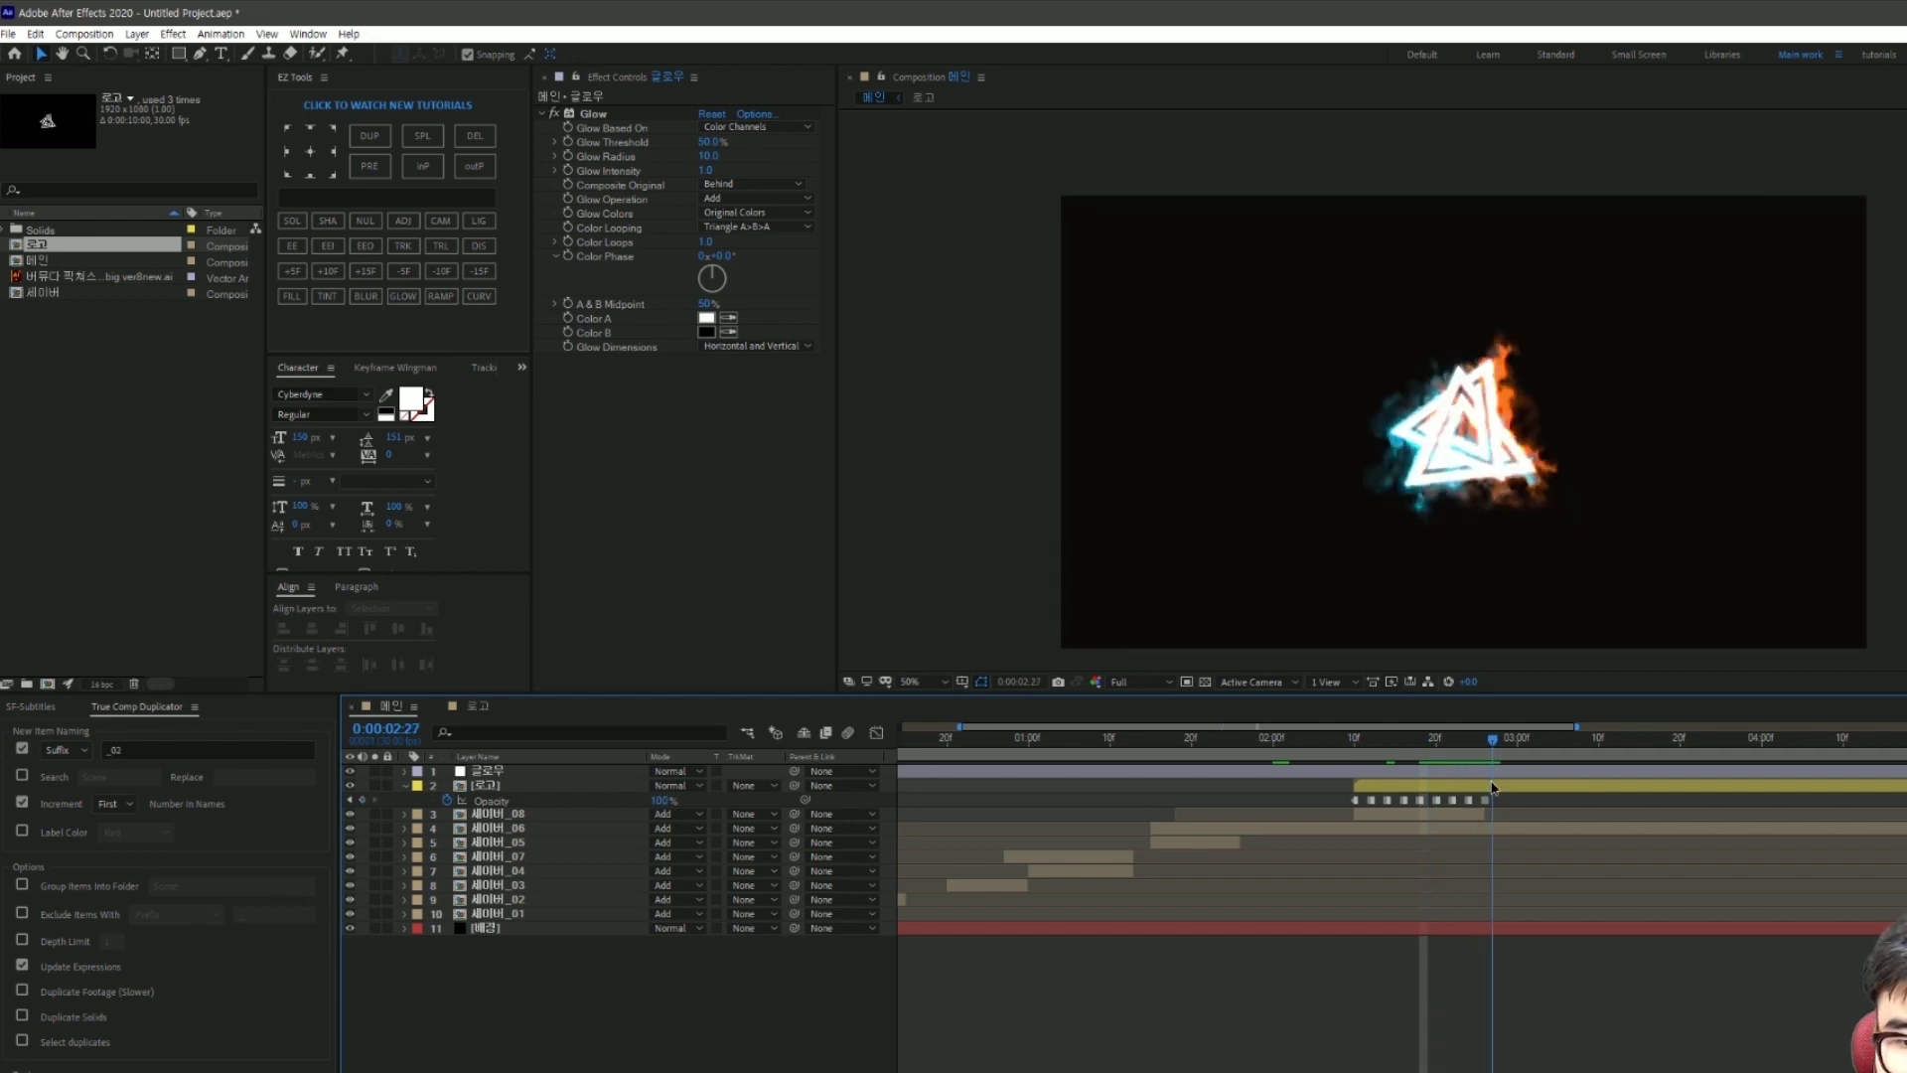
click(573, 181)
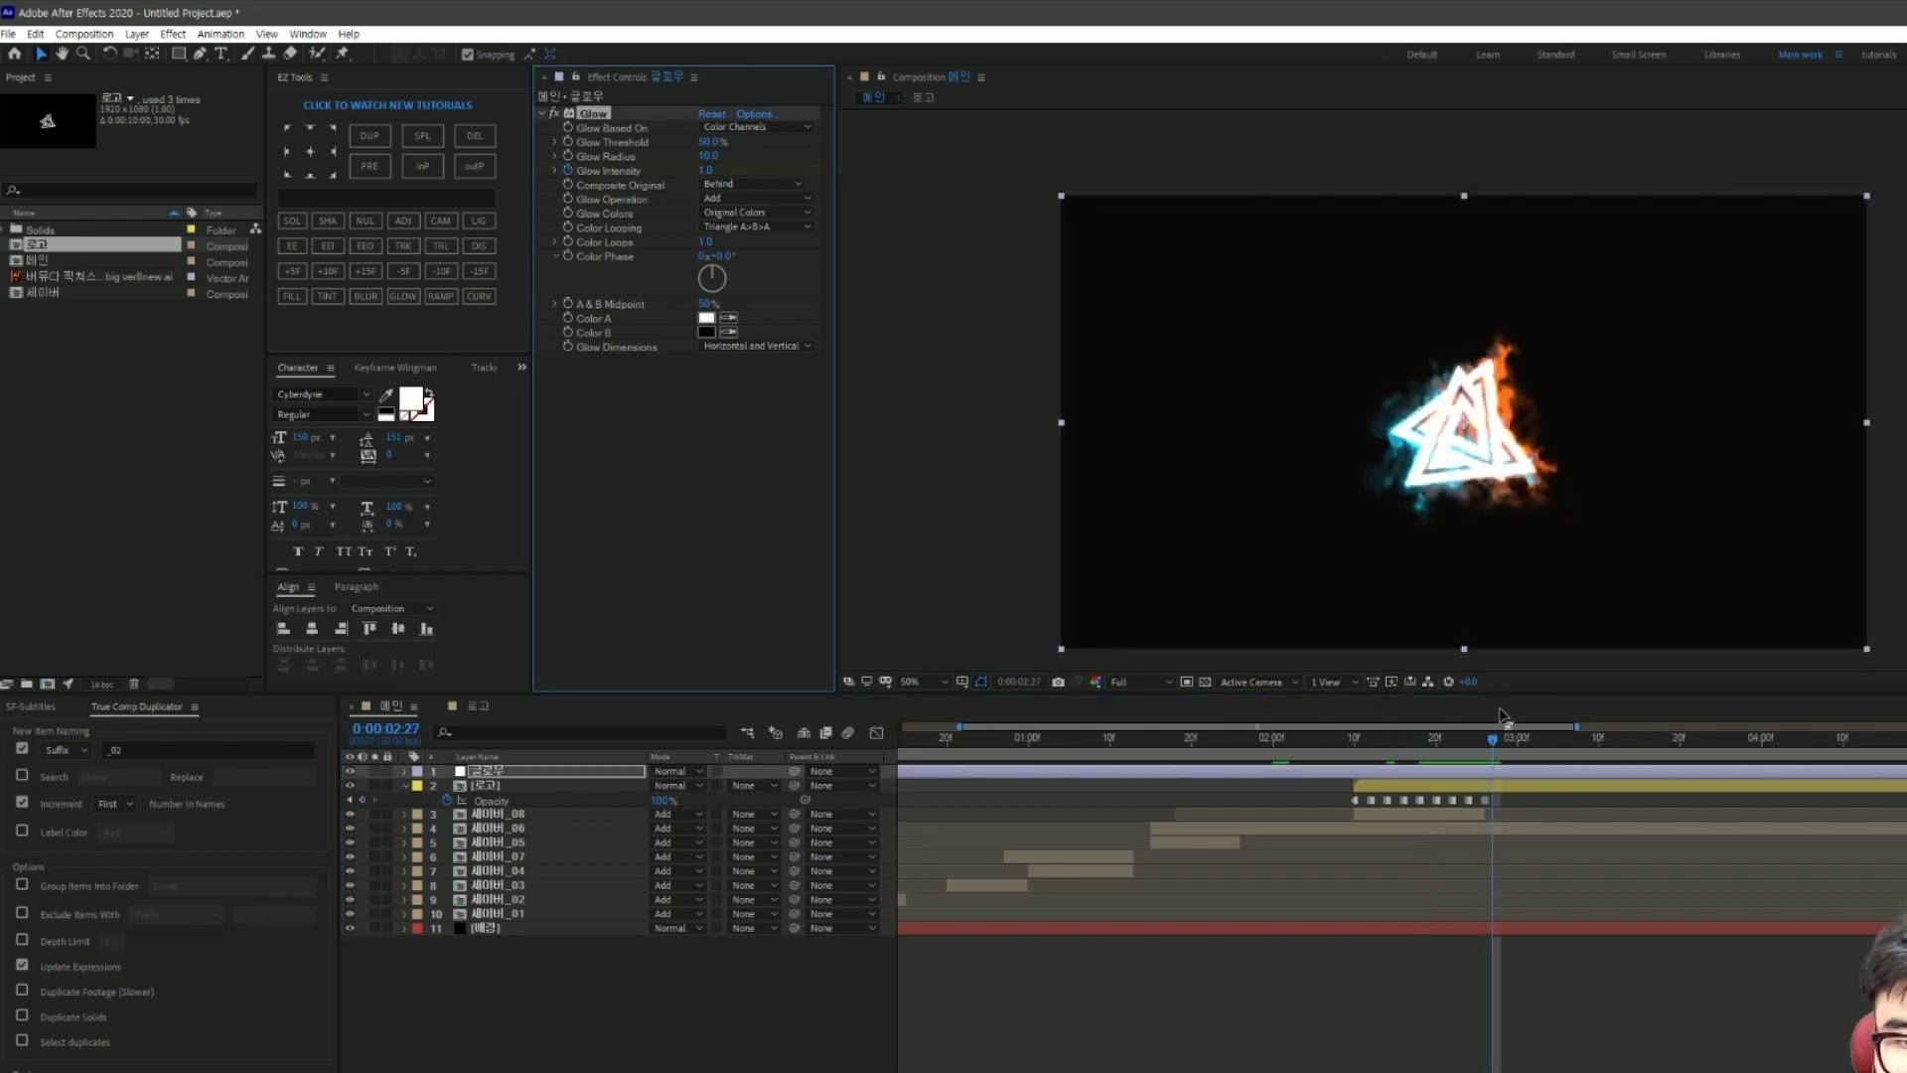
mouse_move(1499, 737)
mouse_down()
mouse_move(1704, 816)
mouse_move(1771, 738)
mouse_up()
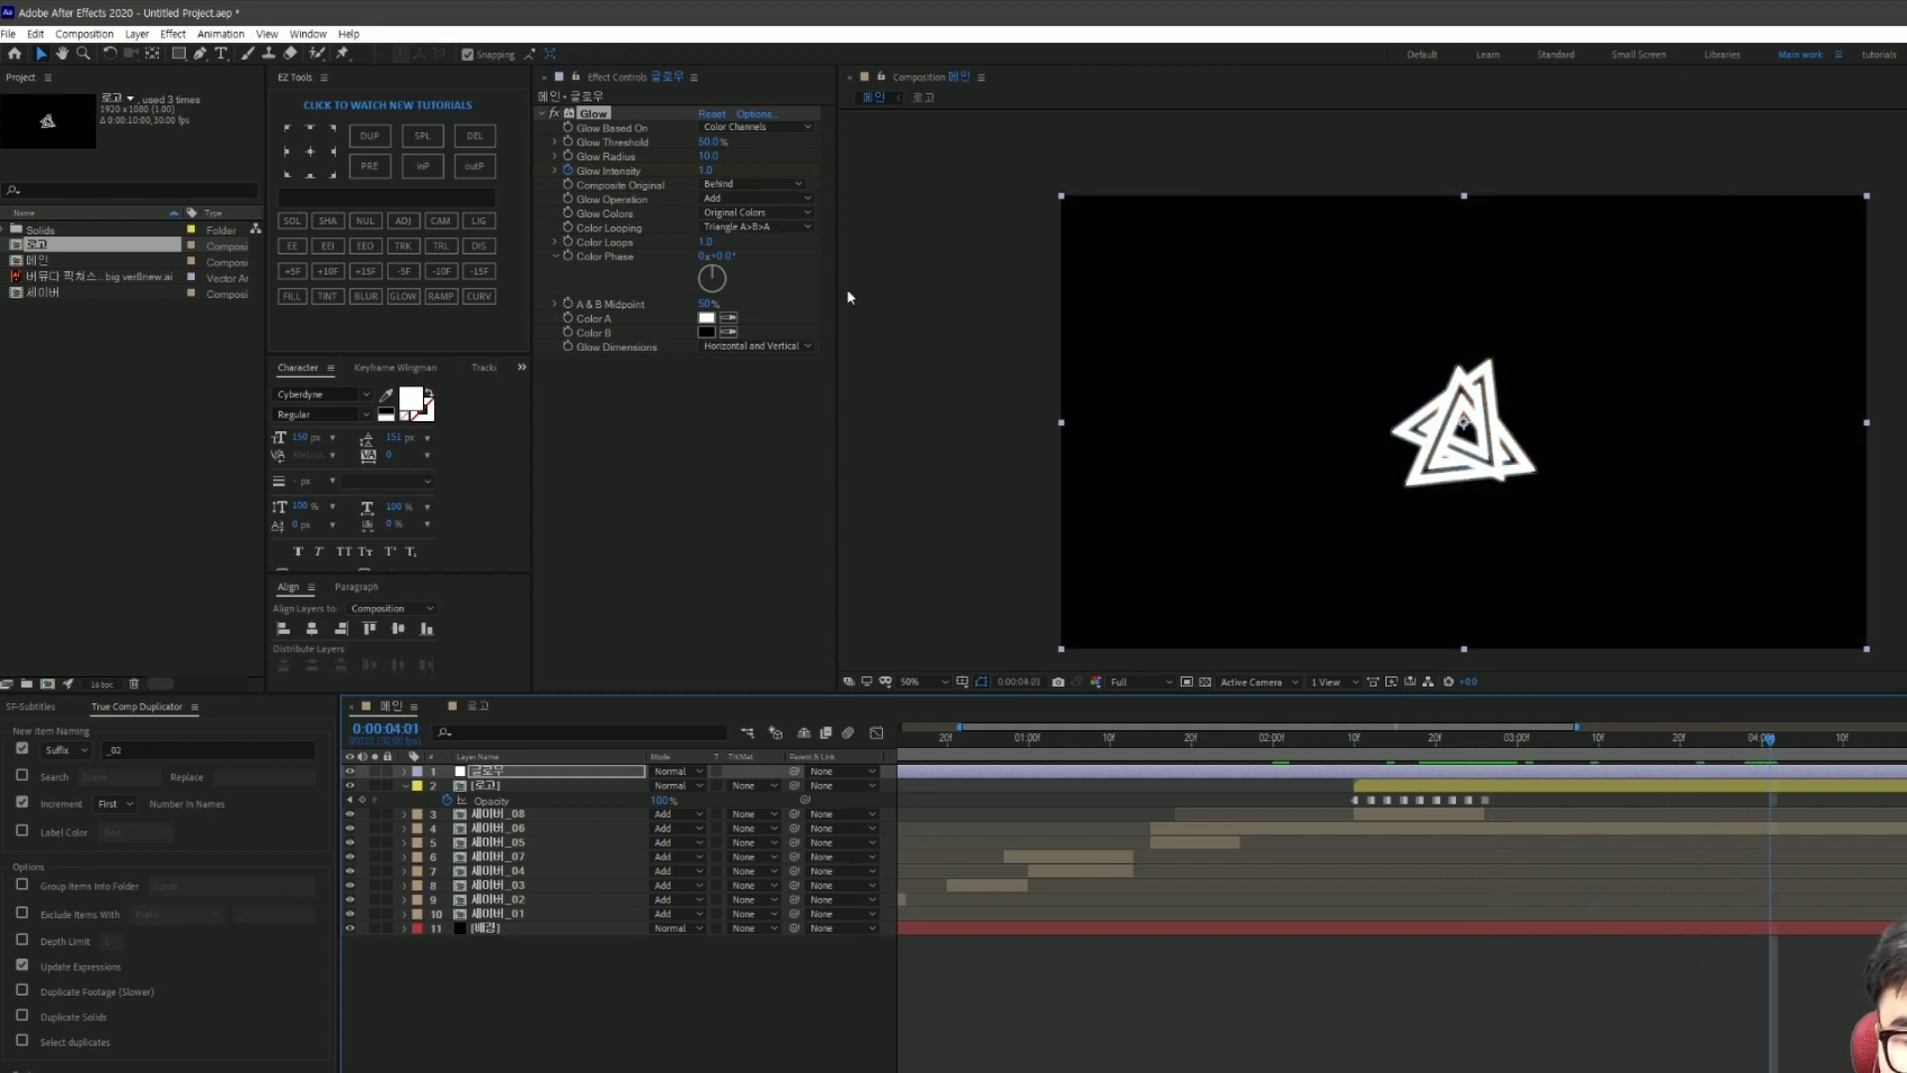
click(706, 170)
key(Return)
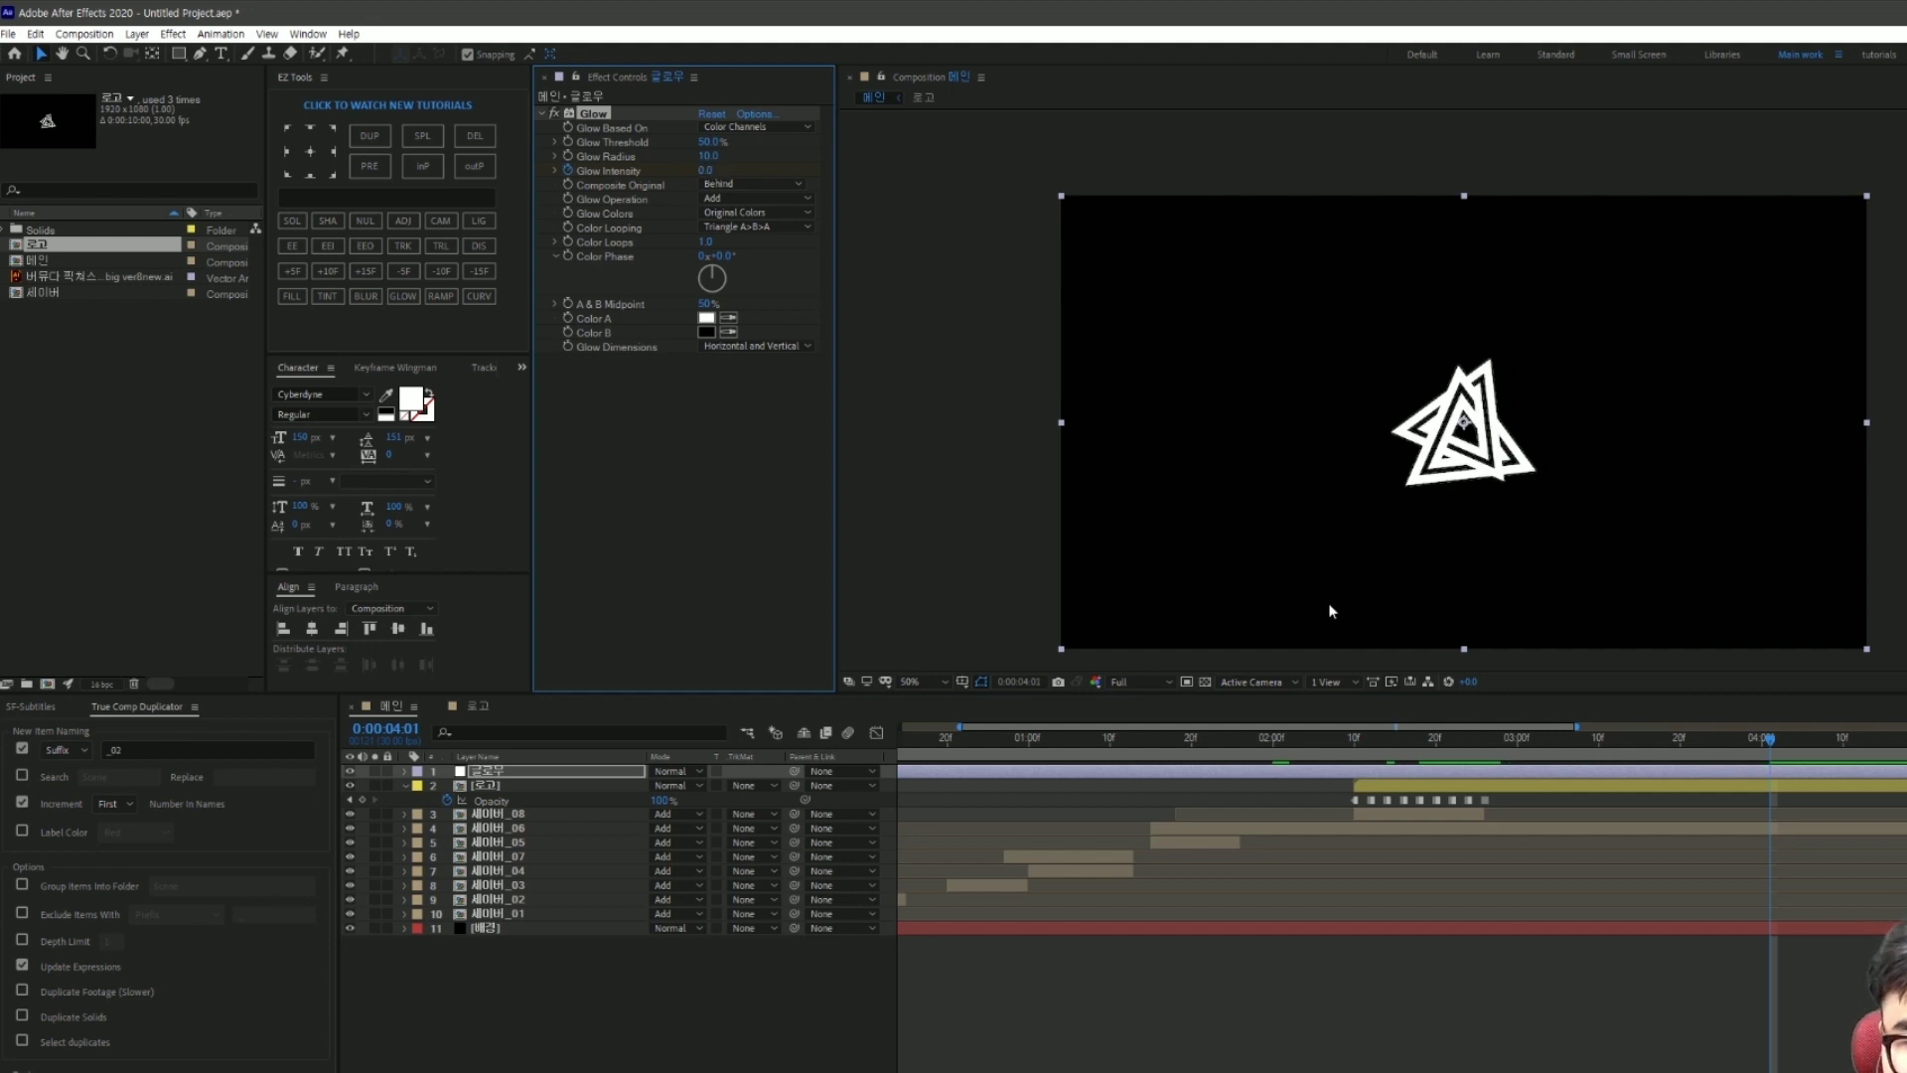
key(u)
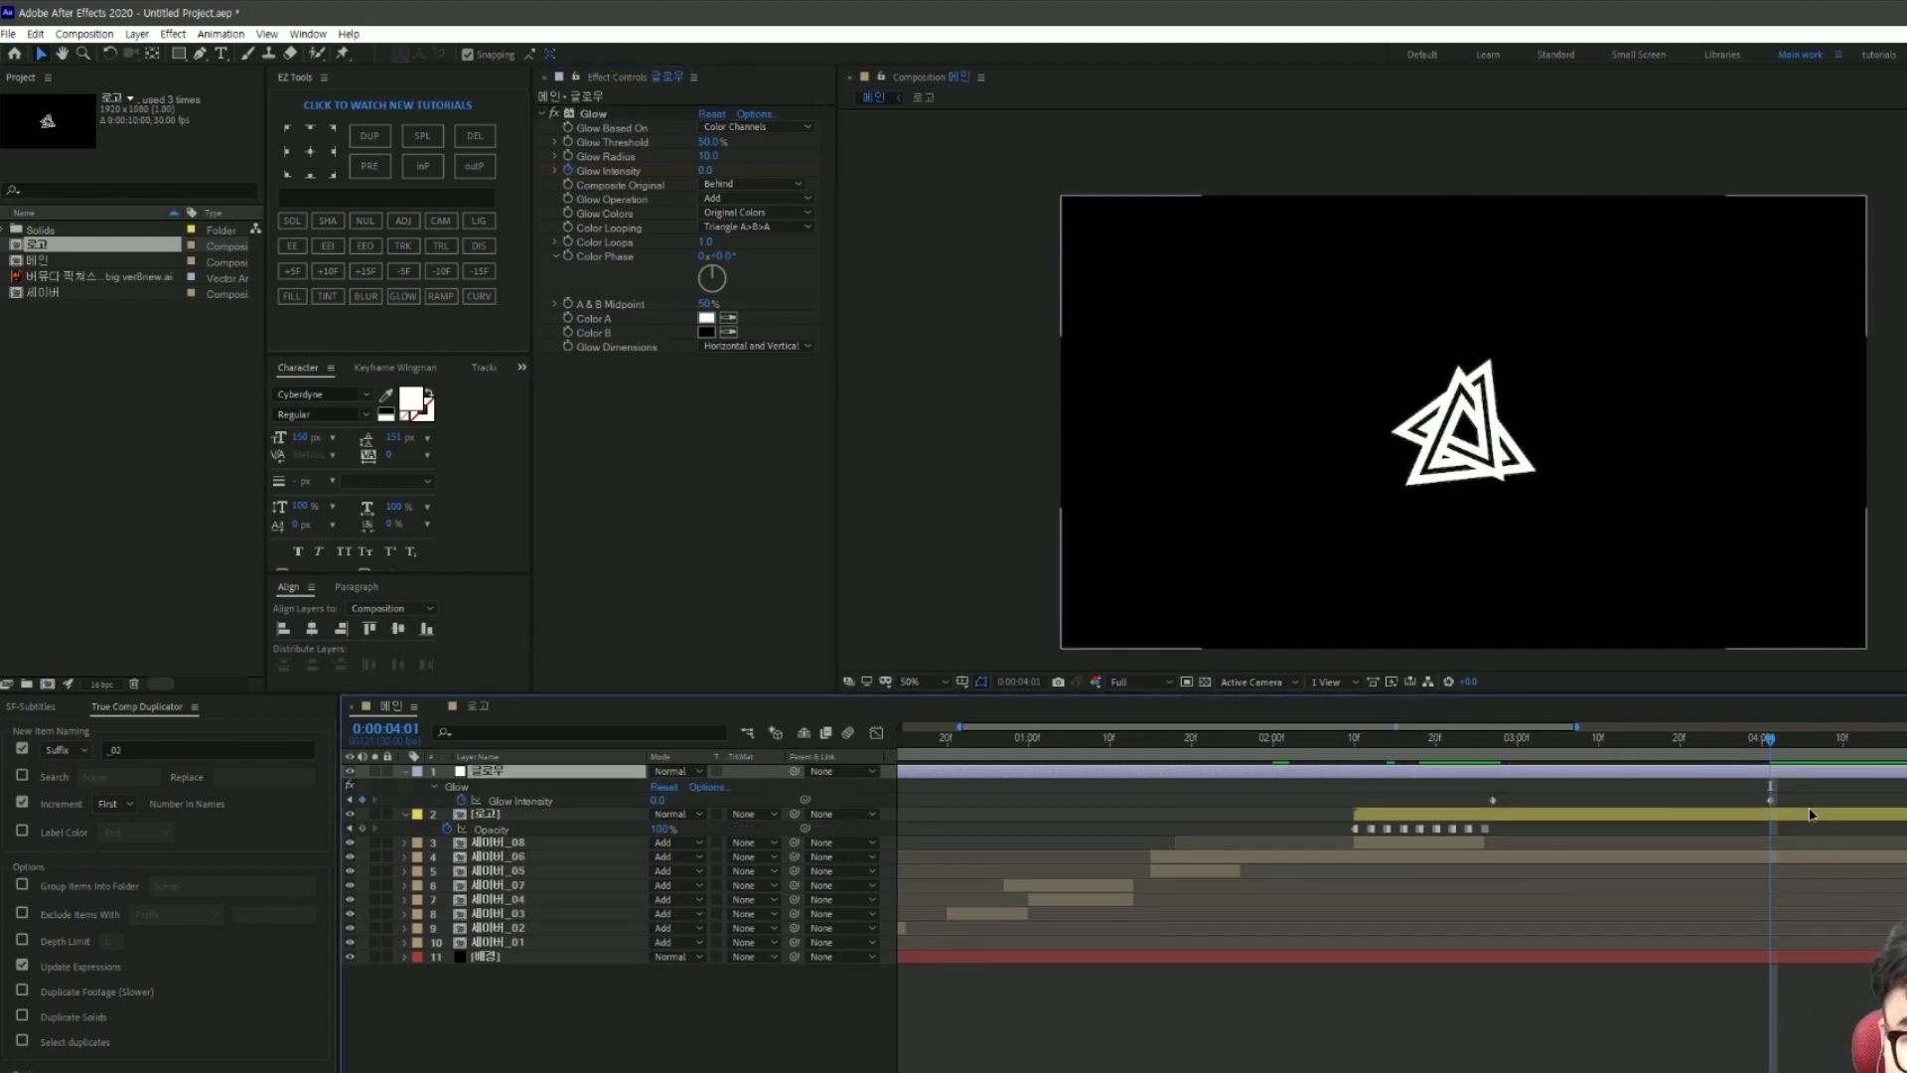
mouse_move(1819, 803)
mouse_down()
mouse_move(1435, 821)
mouse_move(1437, 797)
mouse_up()
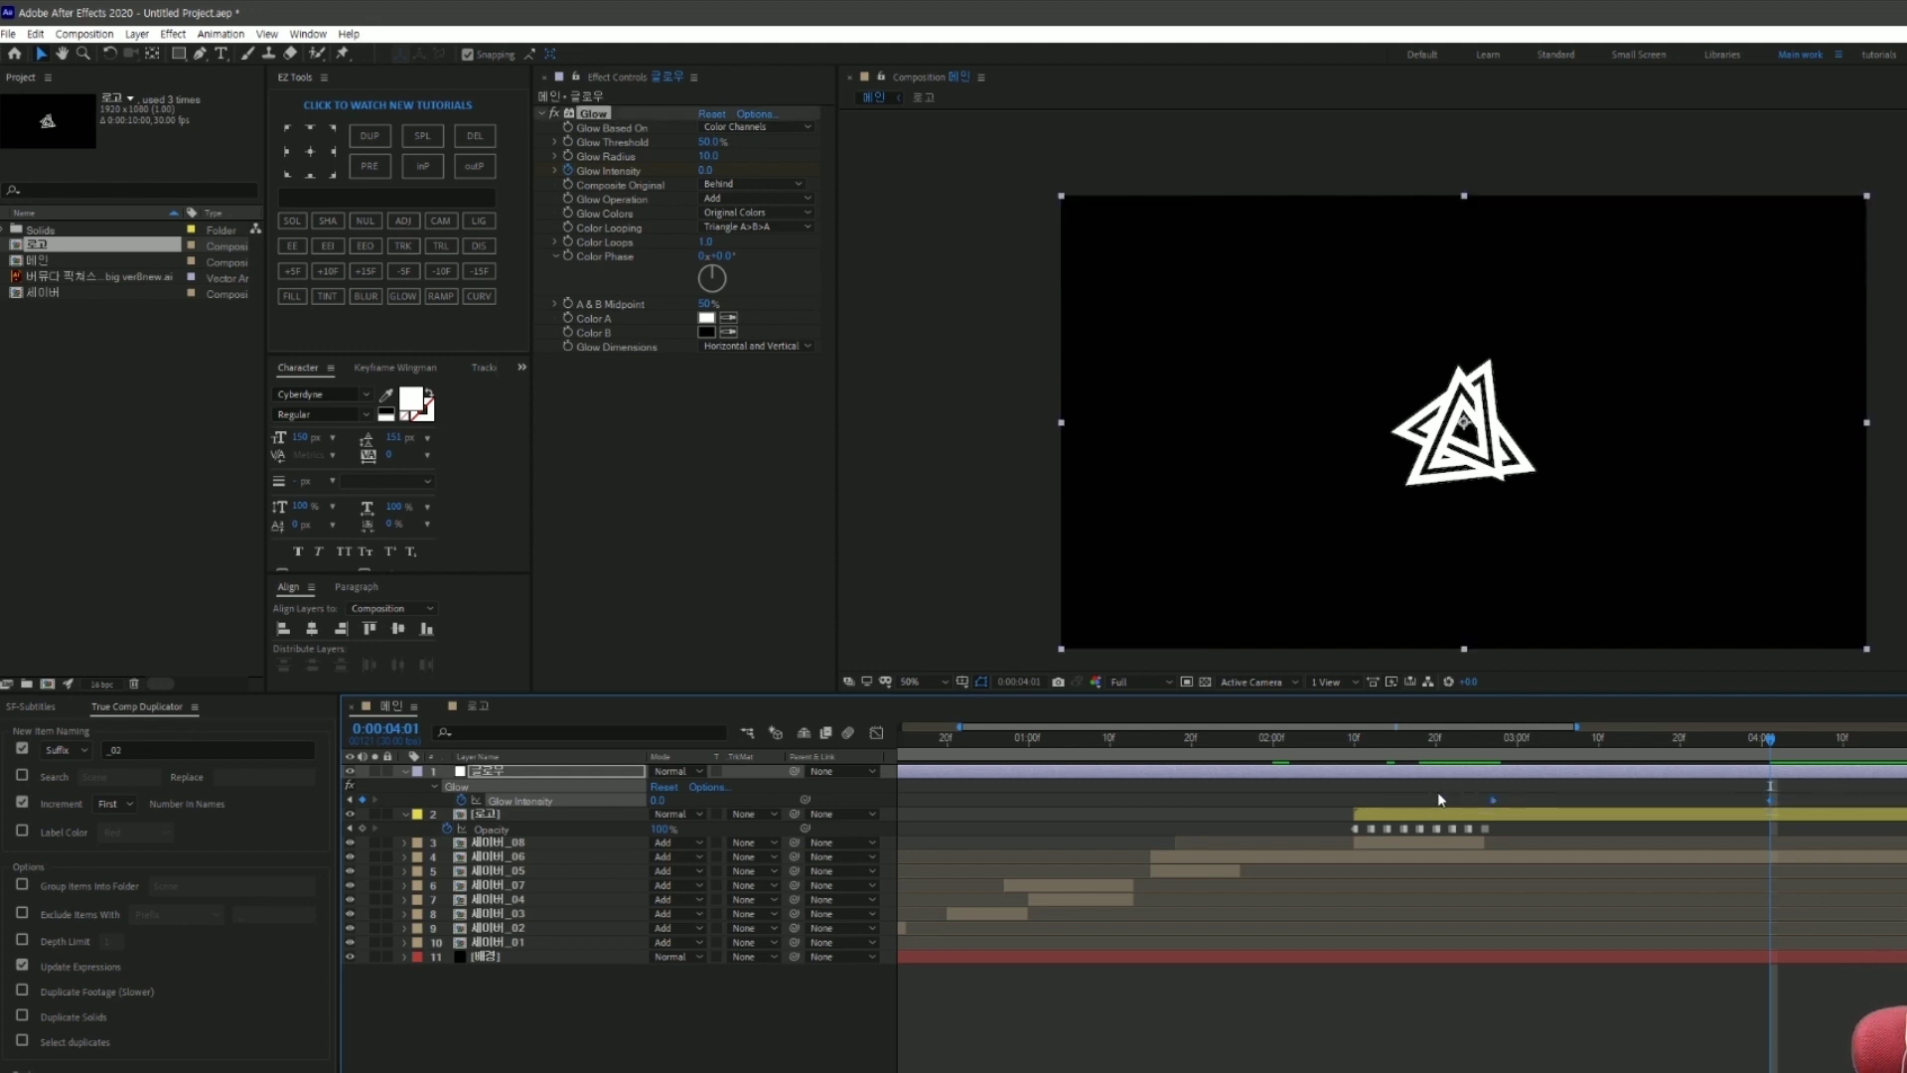
key(F9)
click(1452, 739)
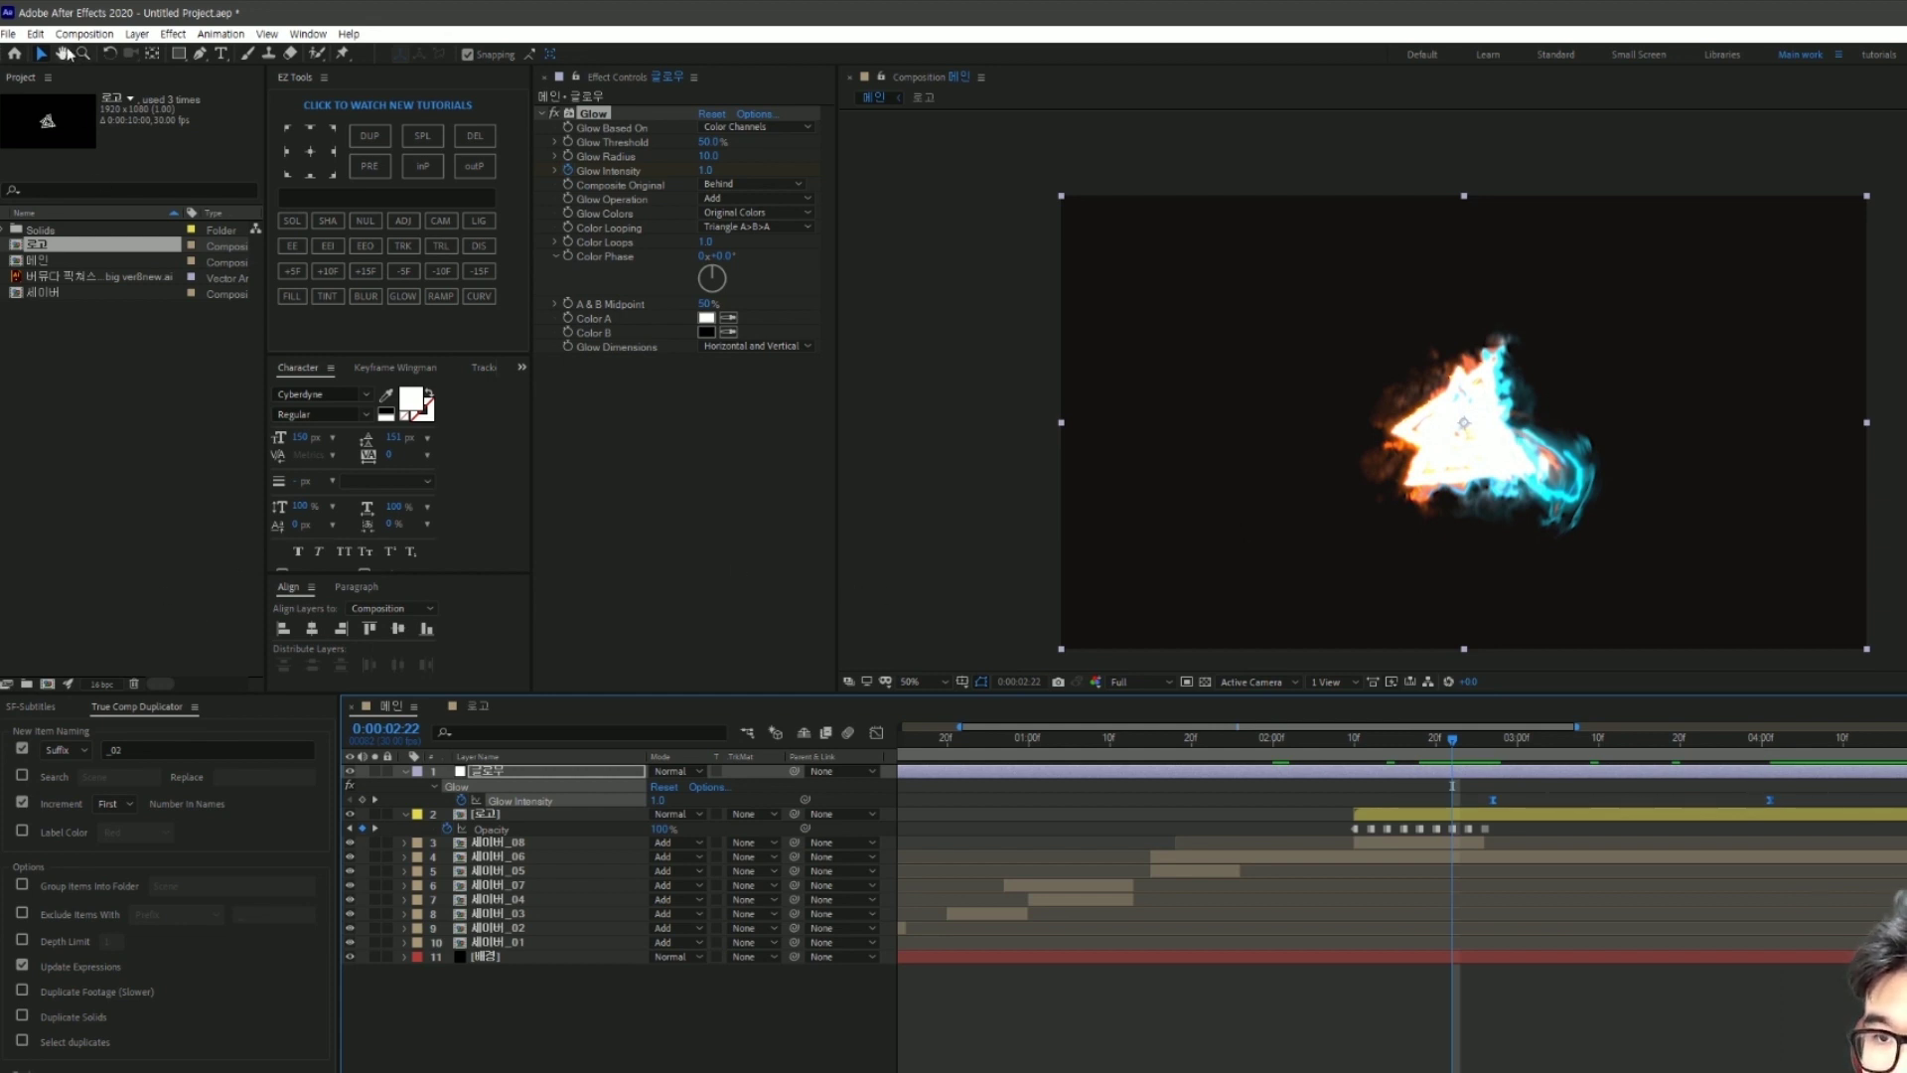
click(34, 34)
mouse_move(10, 34)
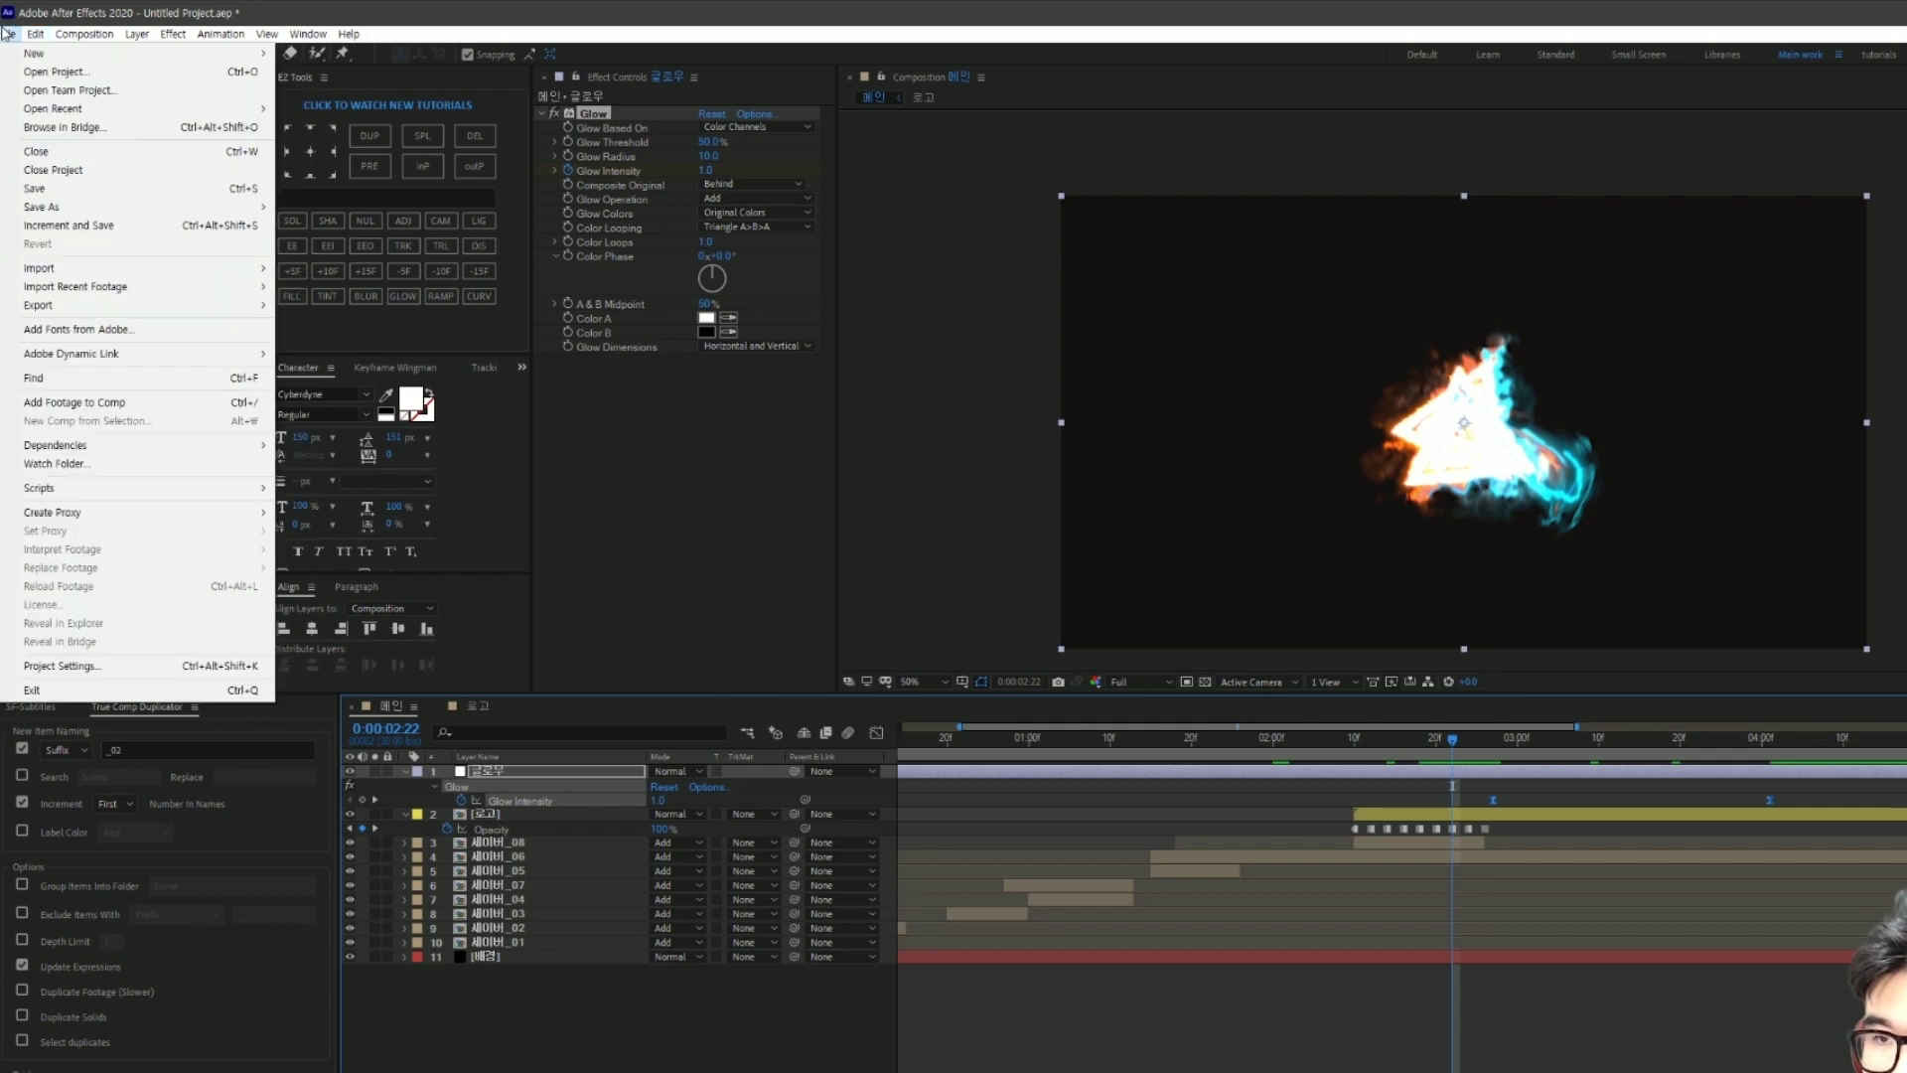
click(116, 673)
click(968, 472)
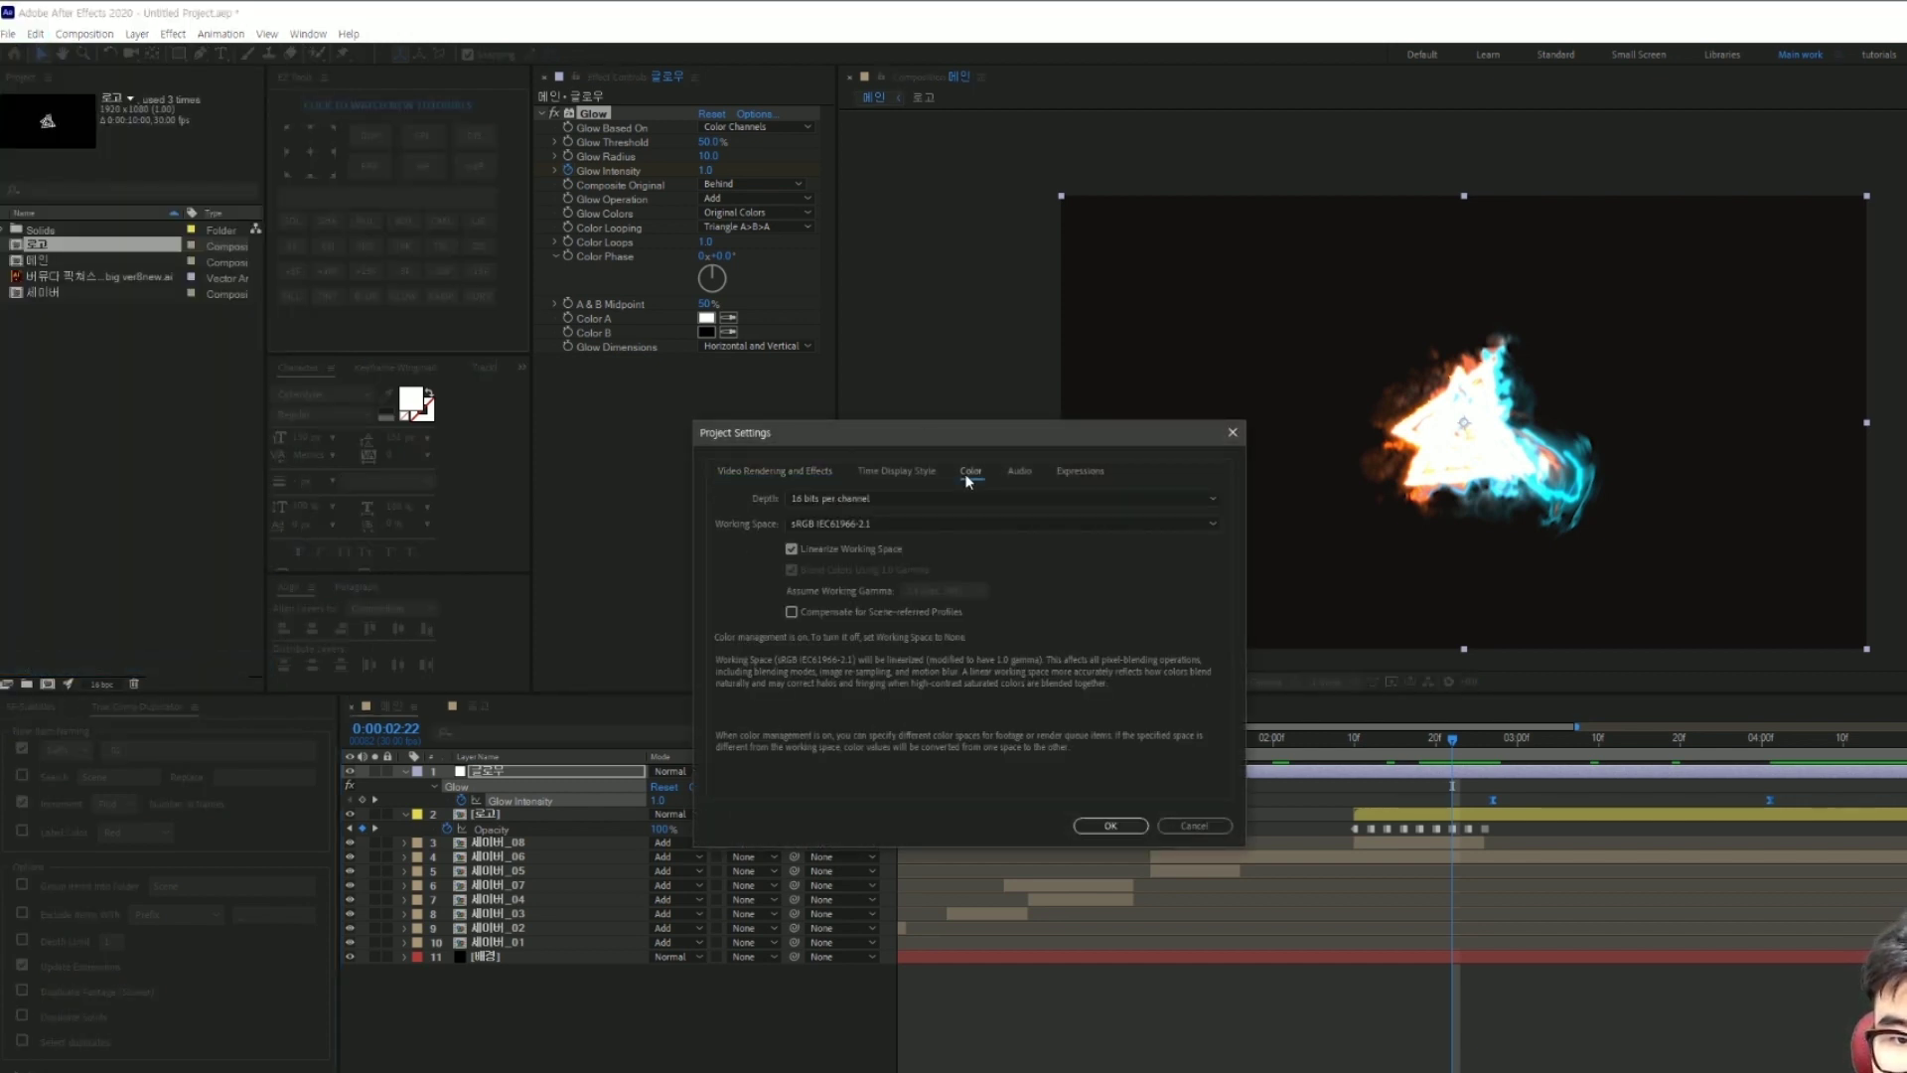
click(868, 498)
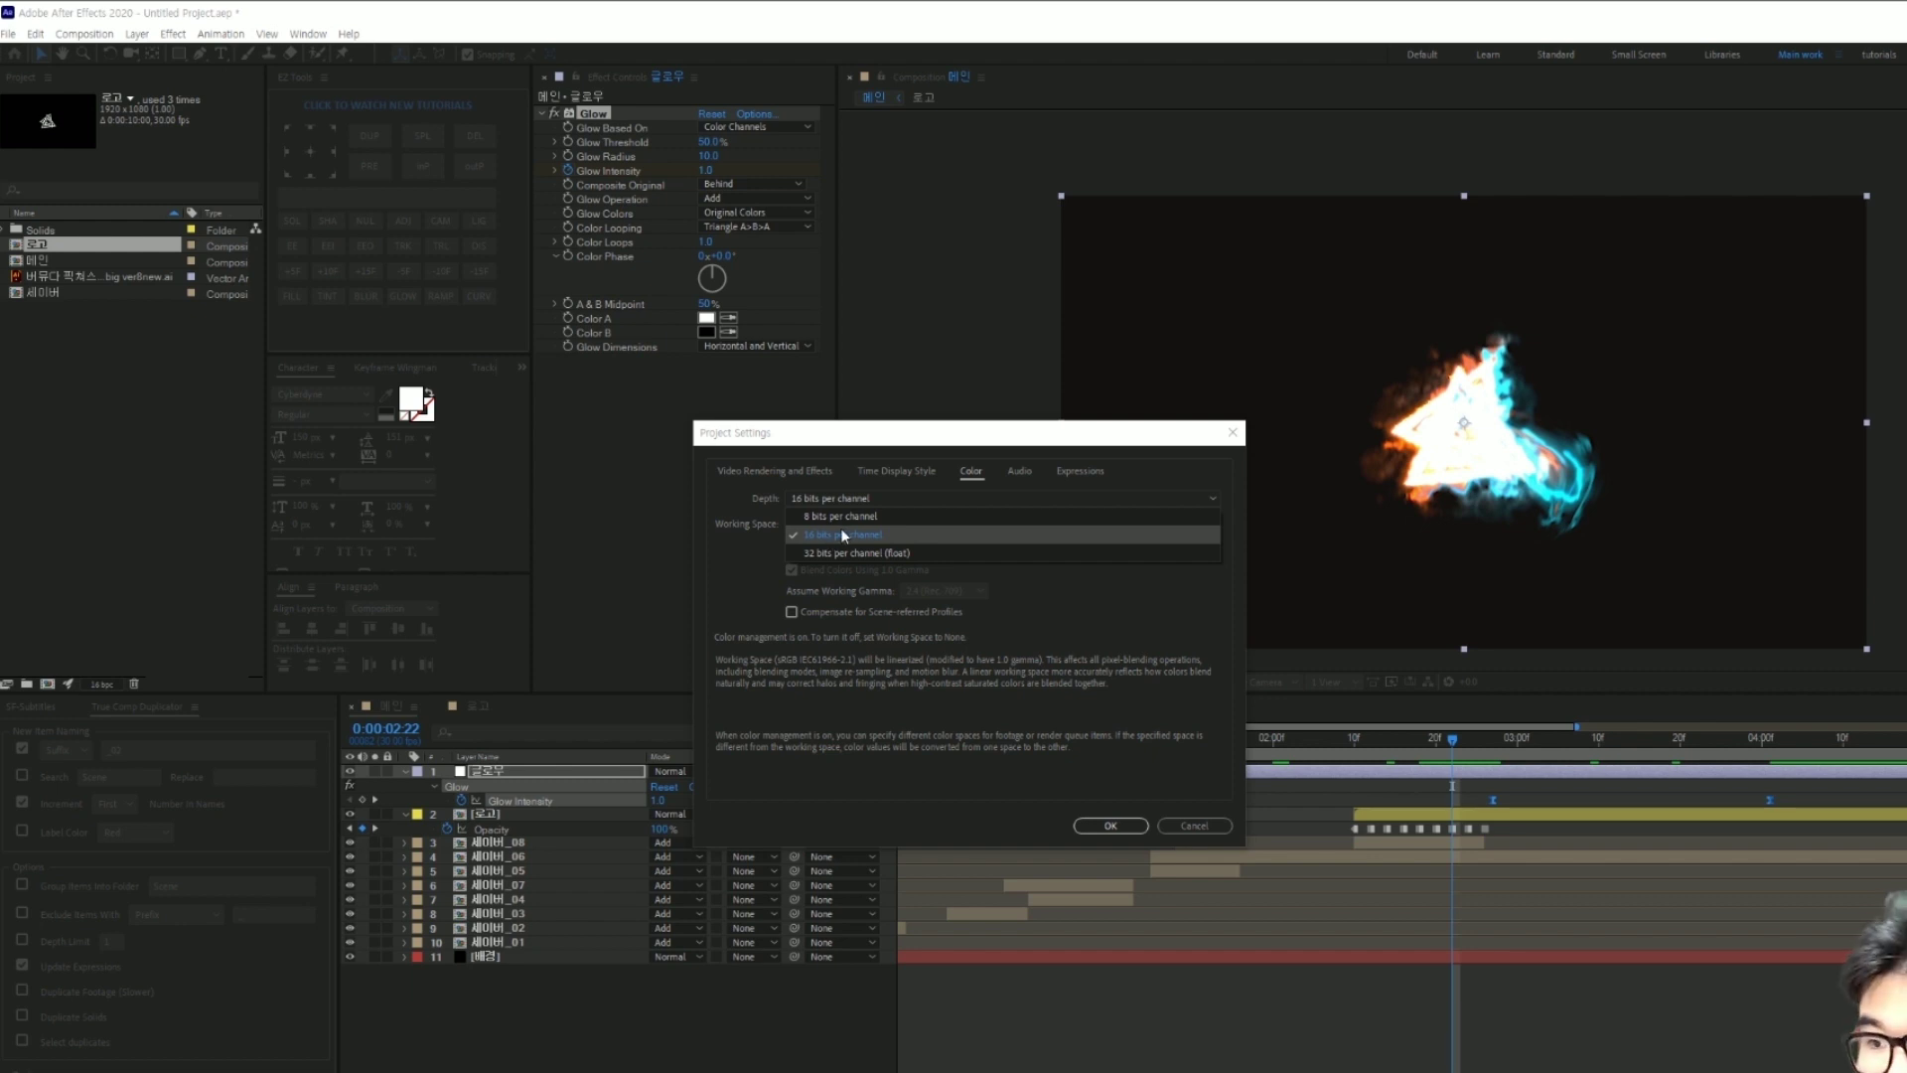
click(840, 534)
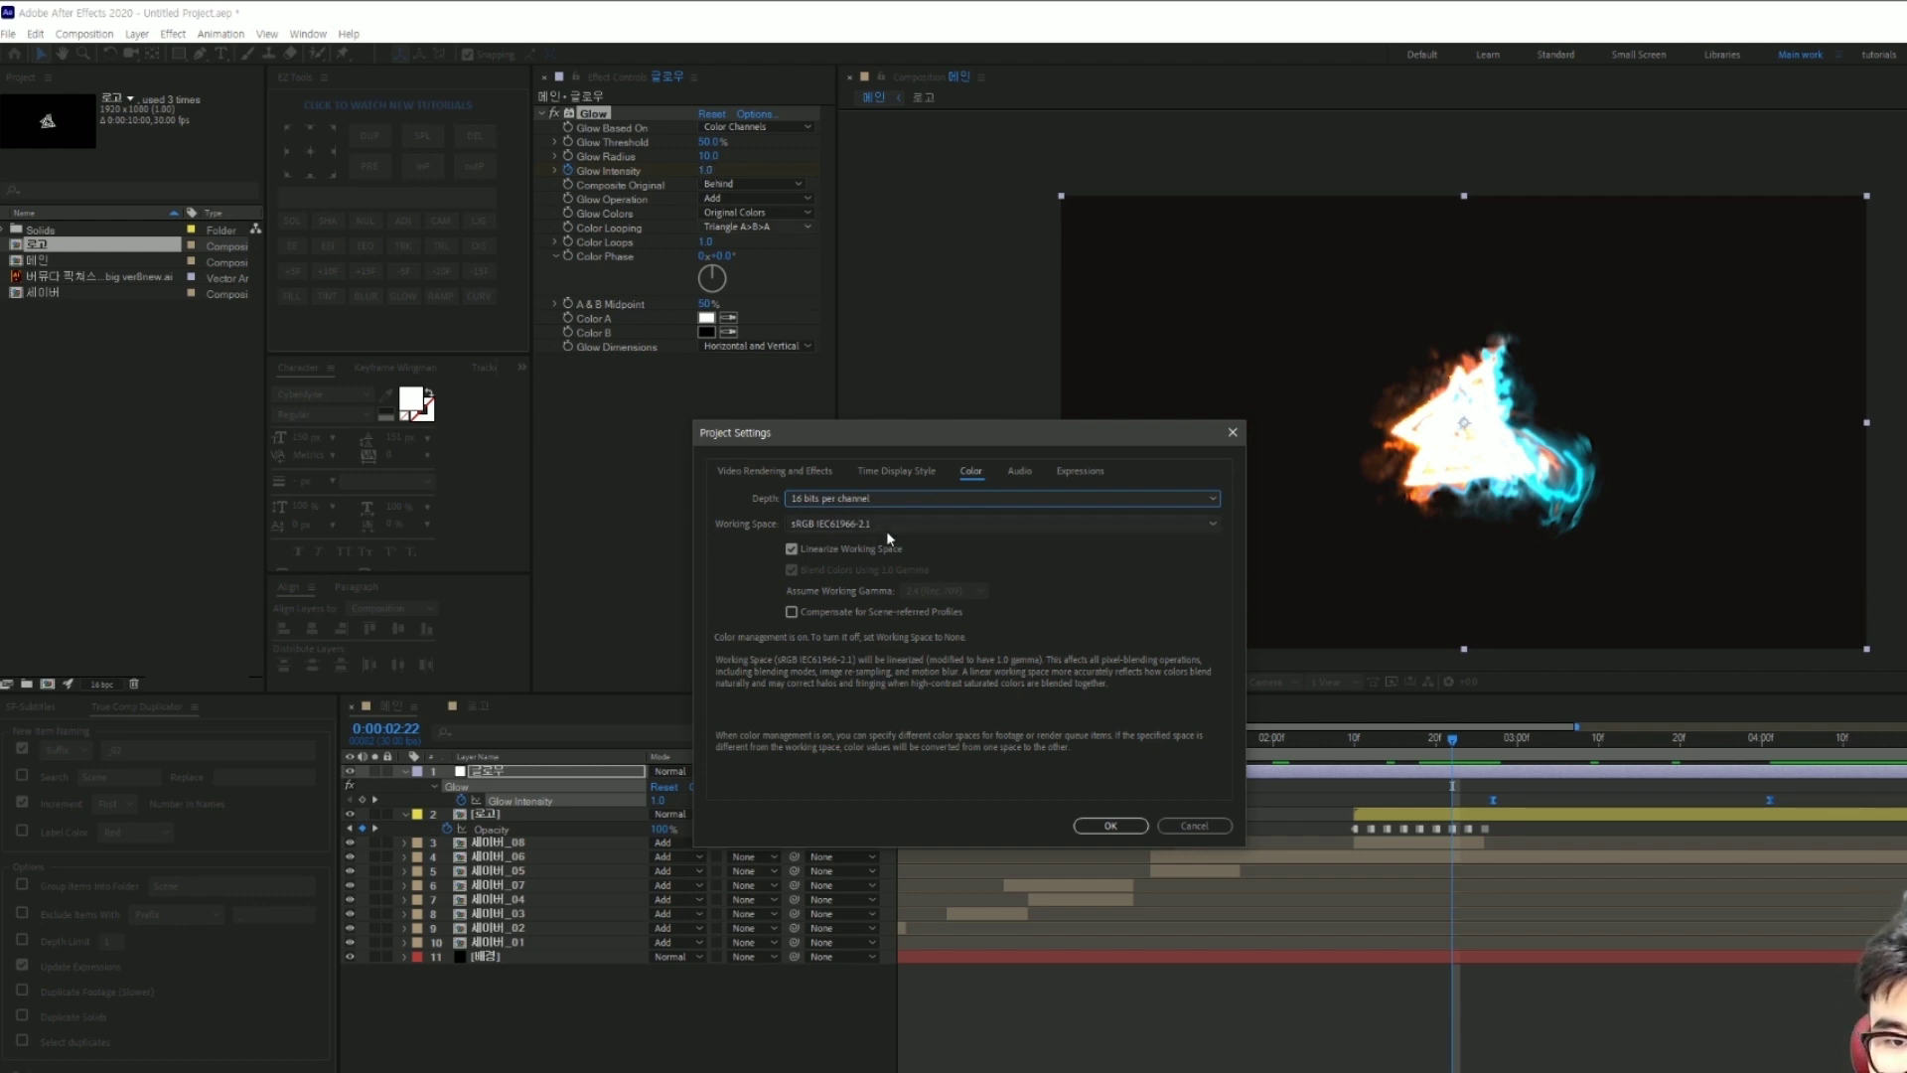
click(1109, 824)
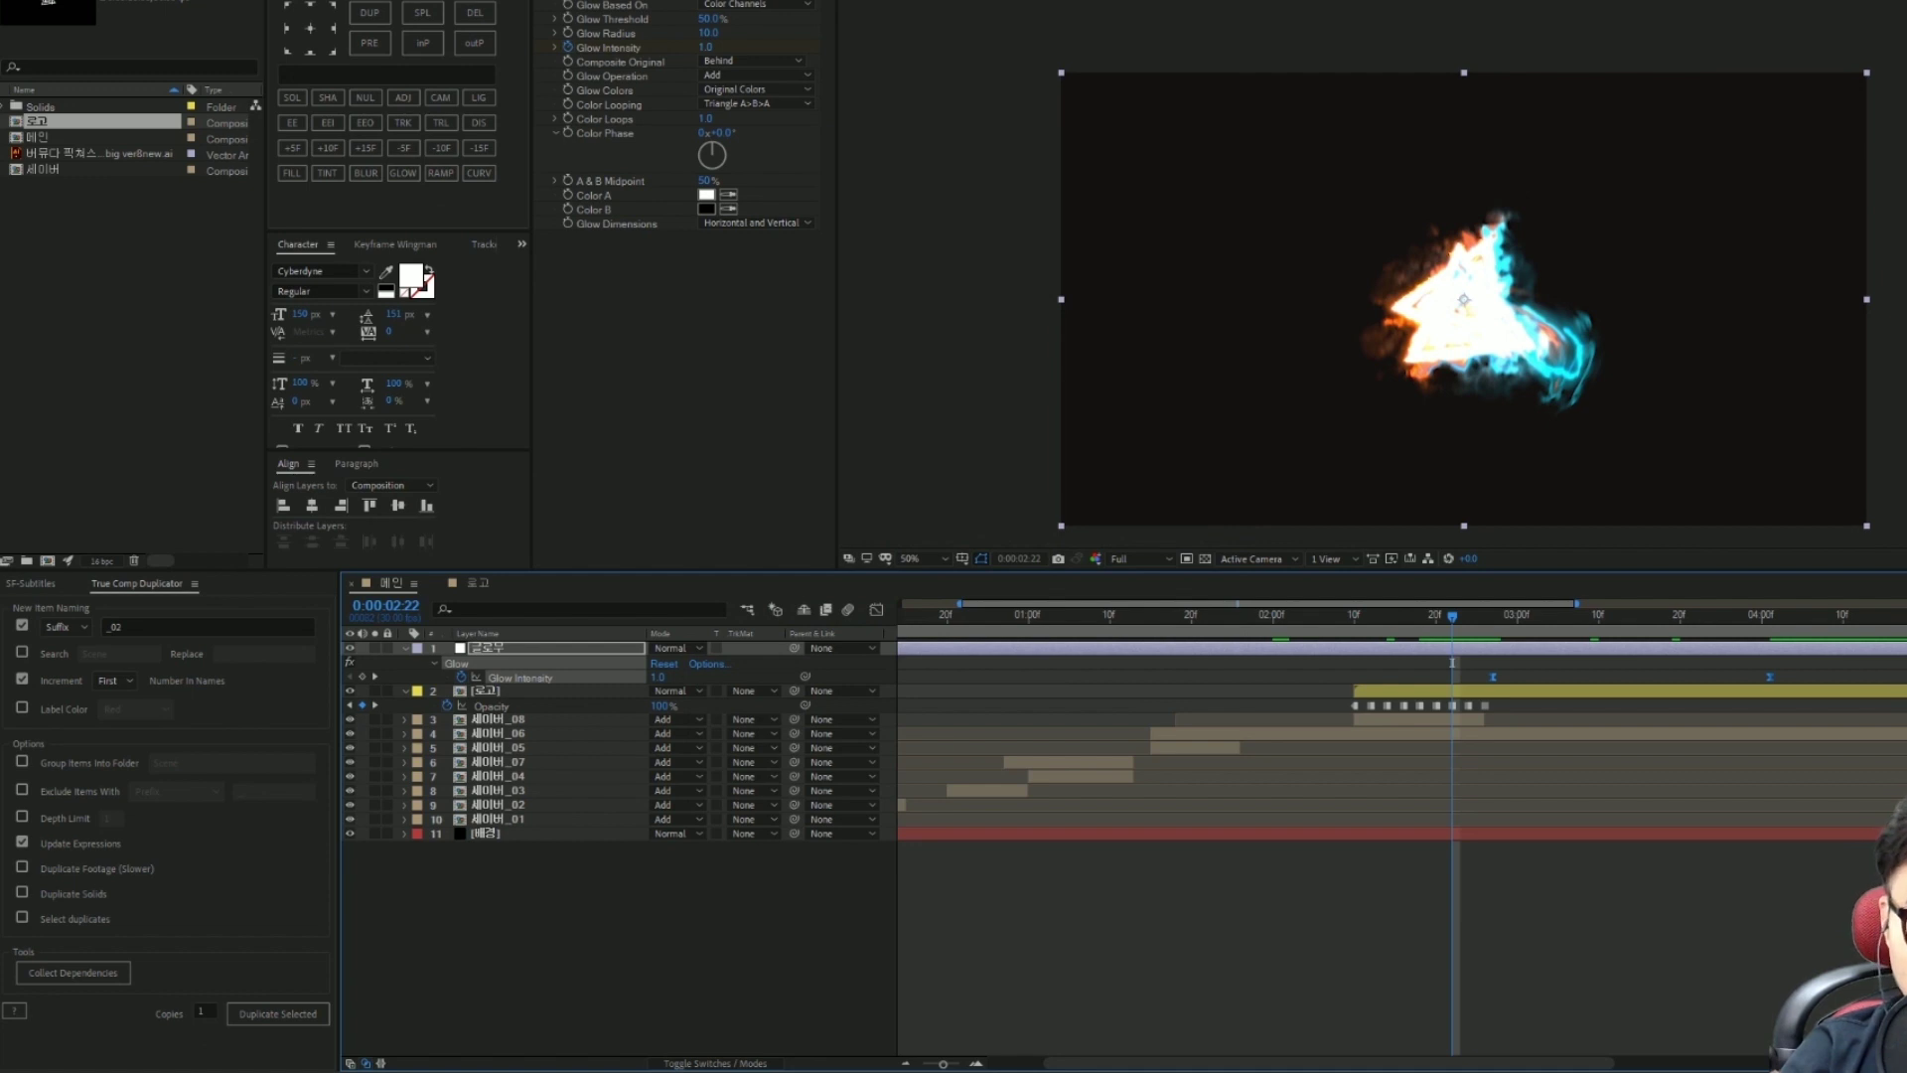
Step: Add a new adjustment layer at the top and name it CC
click(638, 890)
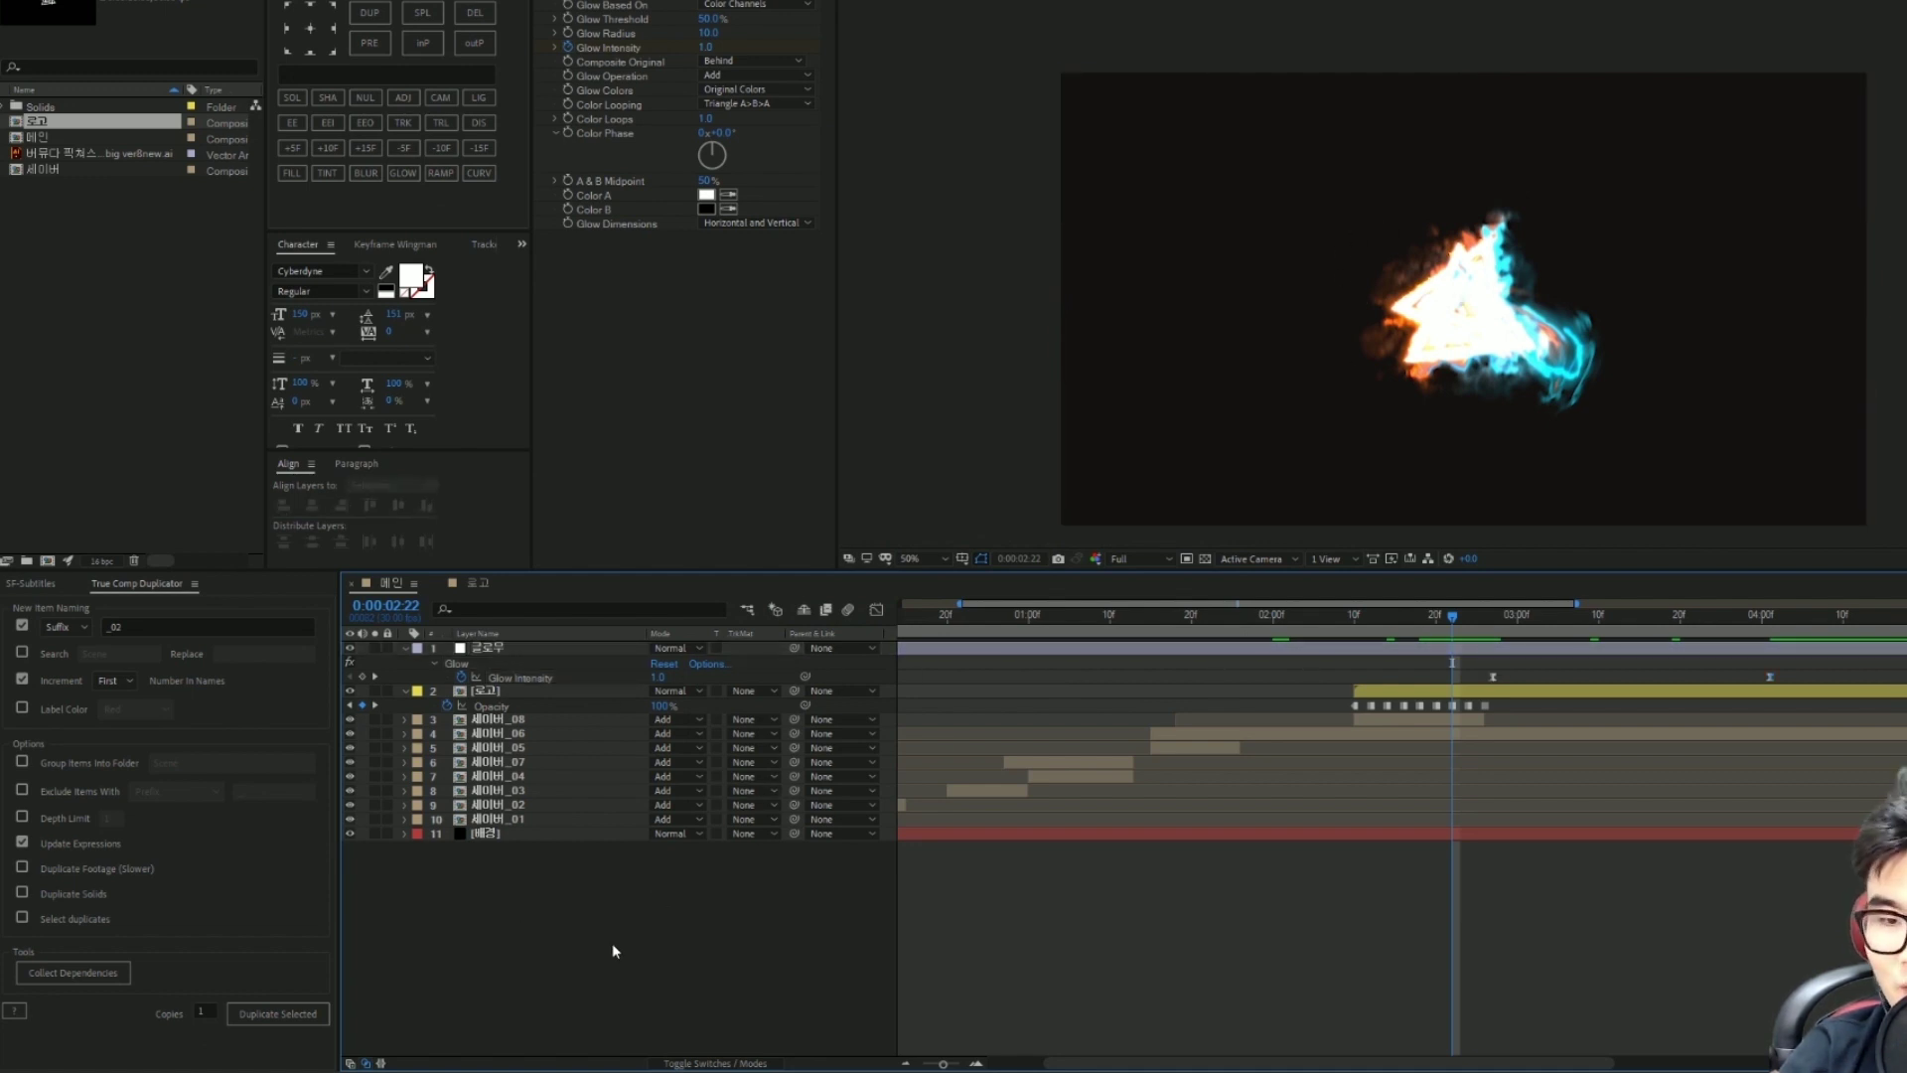
right_click(707, 874)
mouse_move(760, 883)
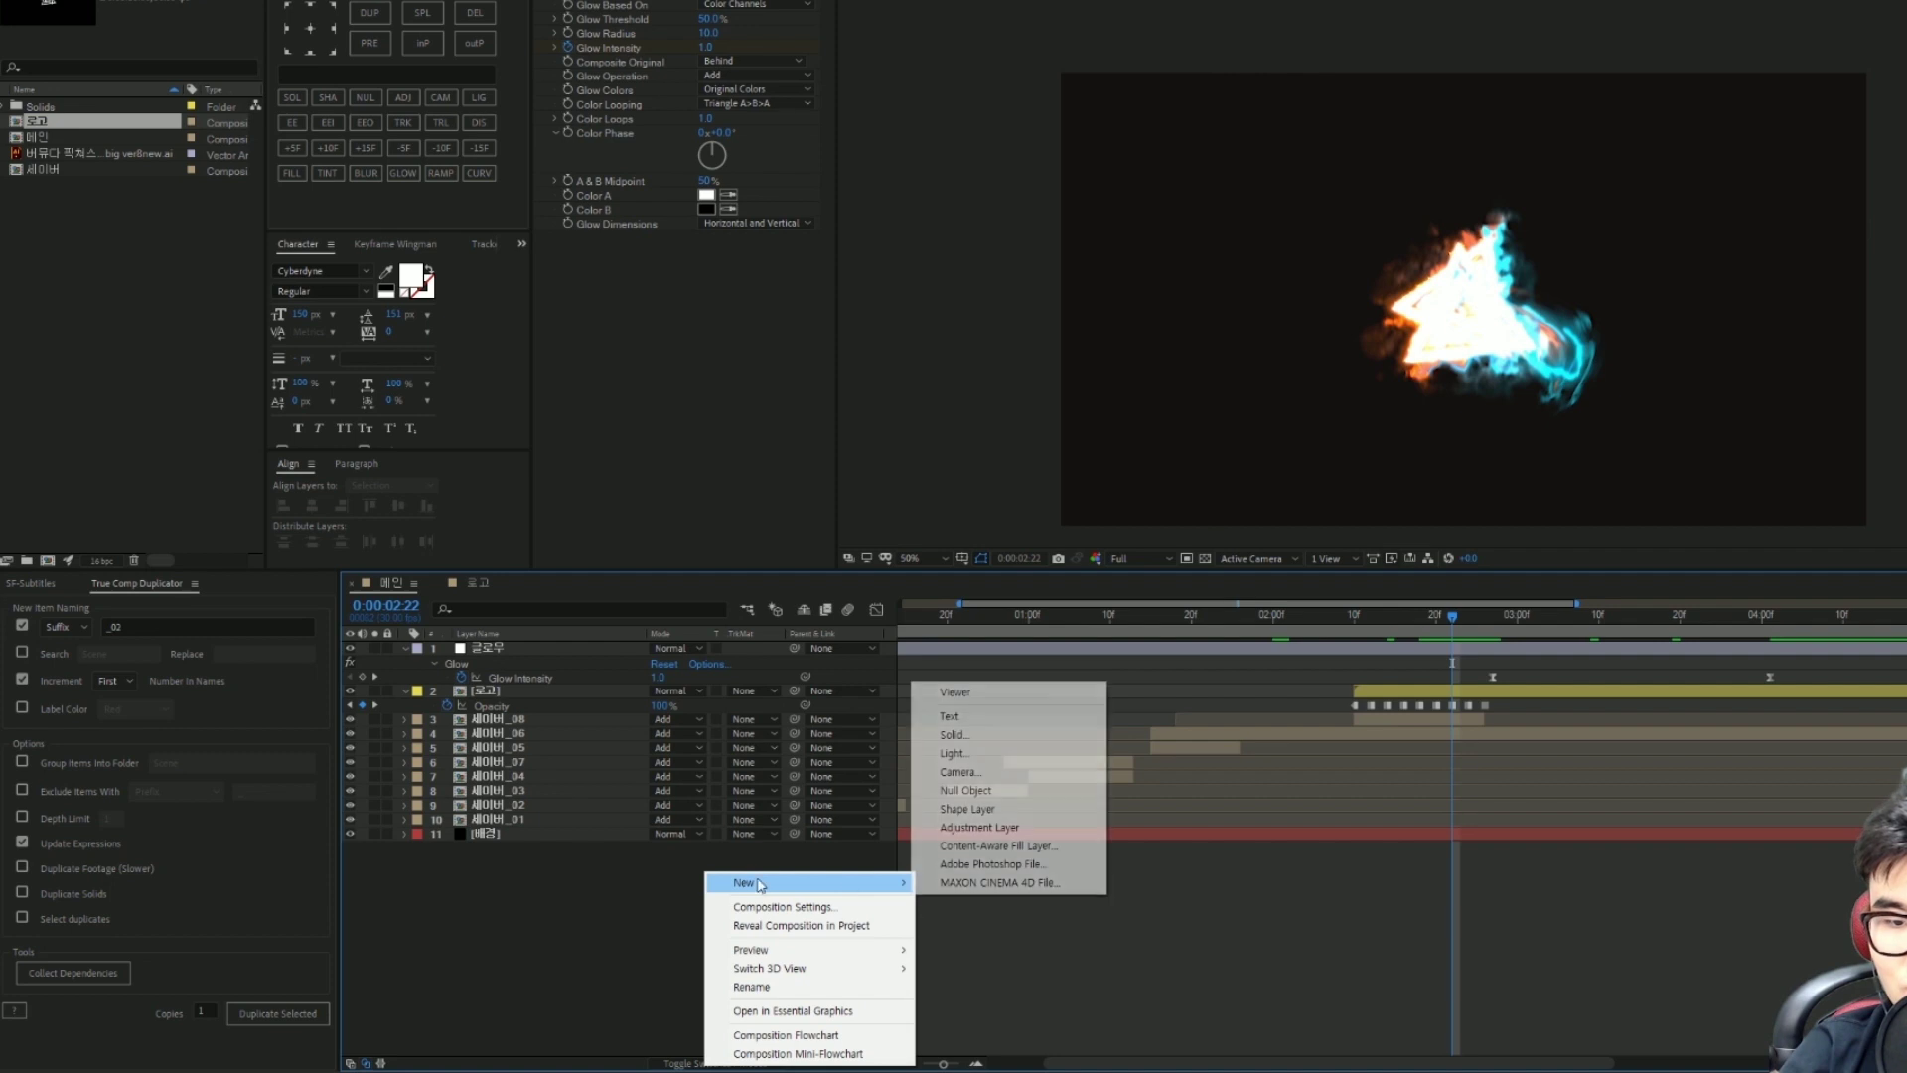
click(993, 827)
key(Return)
text(c)
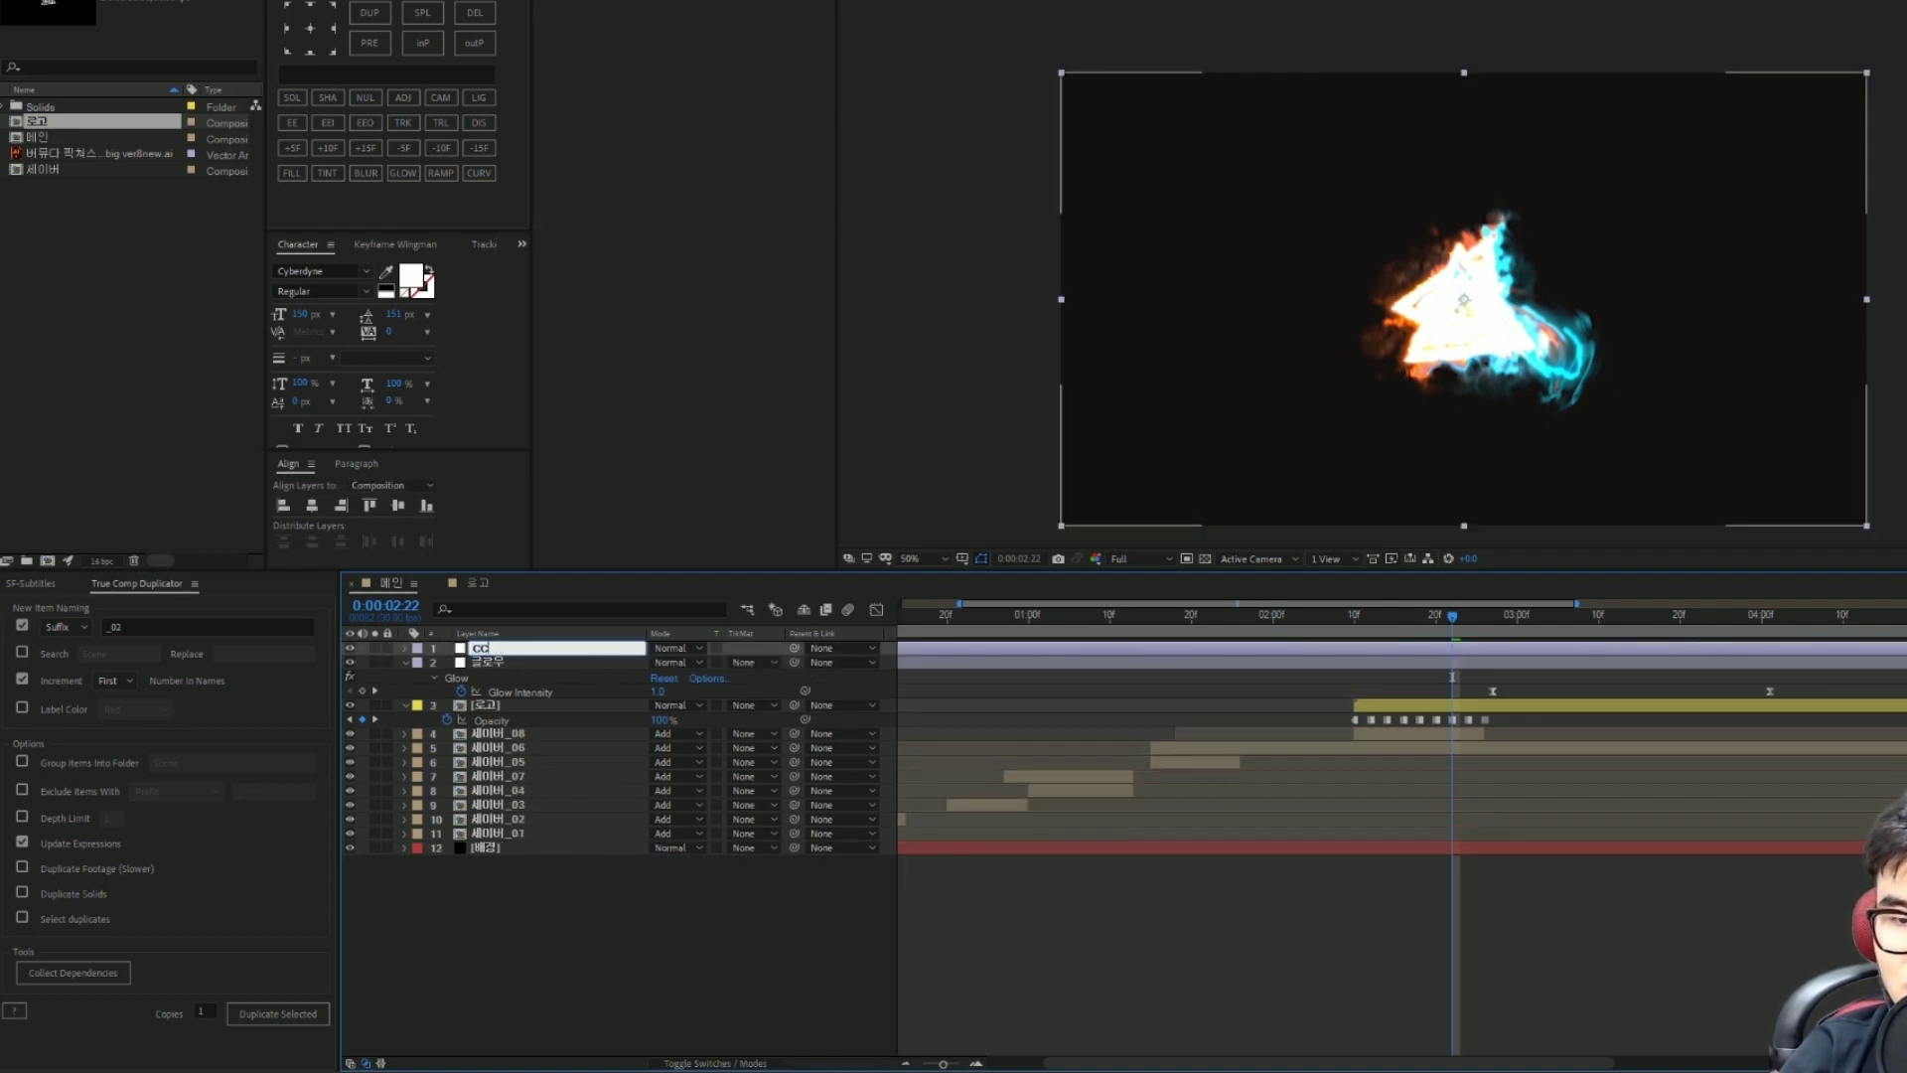
key(Return)
Step: Apply Curves to the CC layer and bend it into an S-shape for contrast
key(ctrl+space)
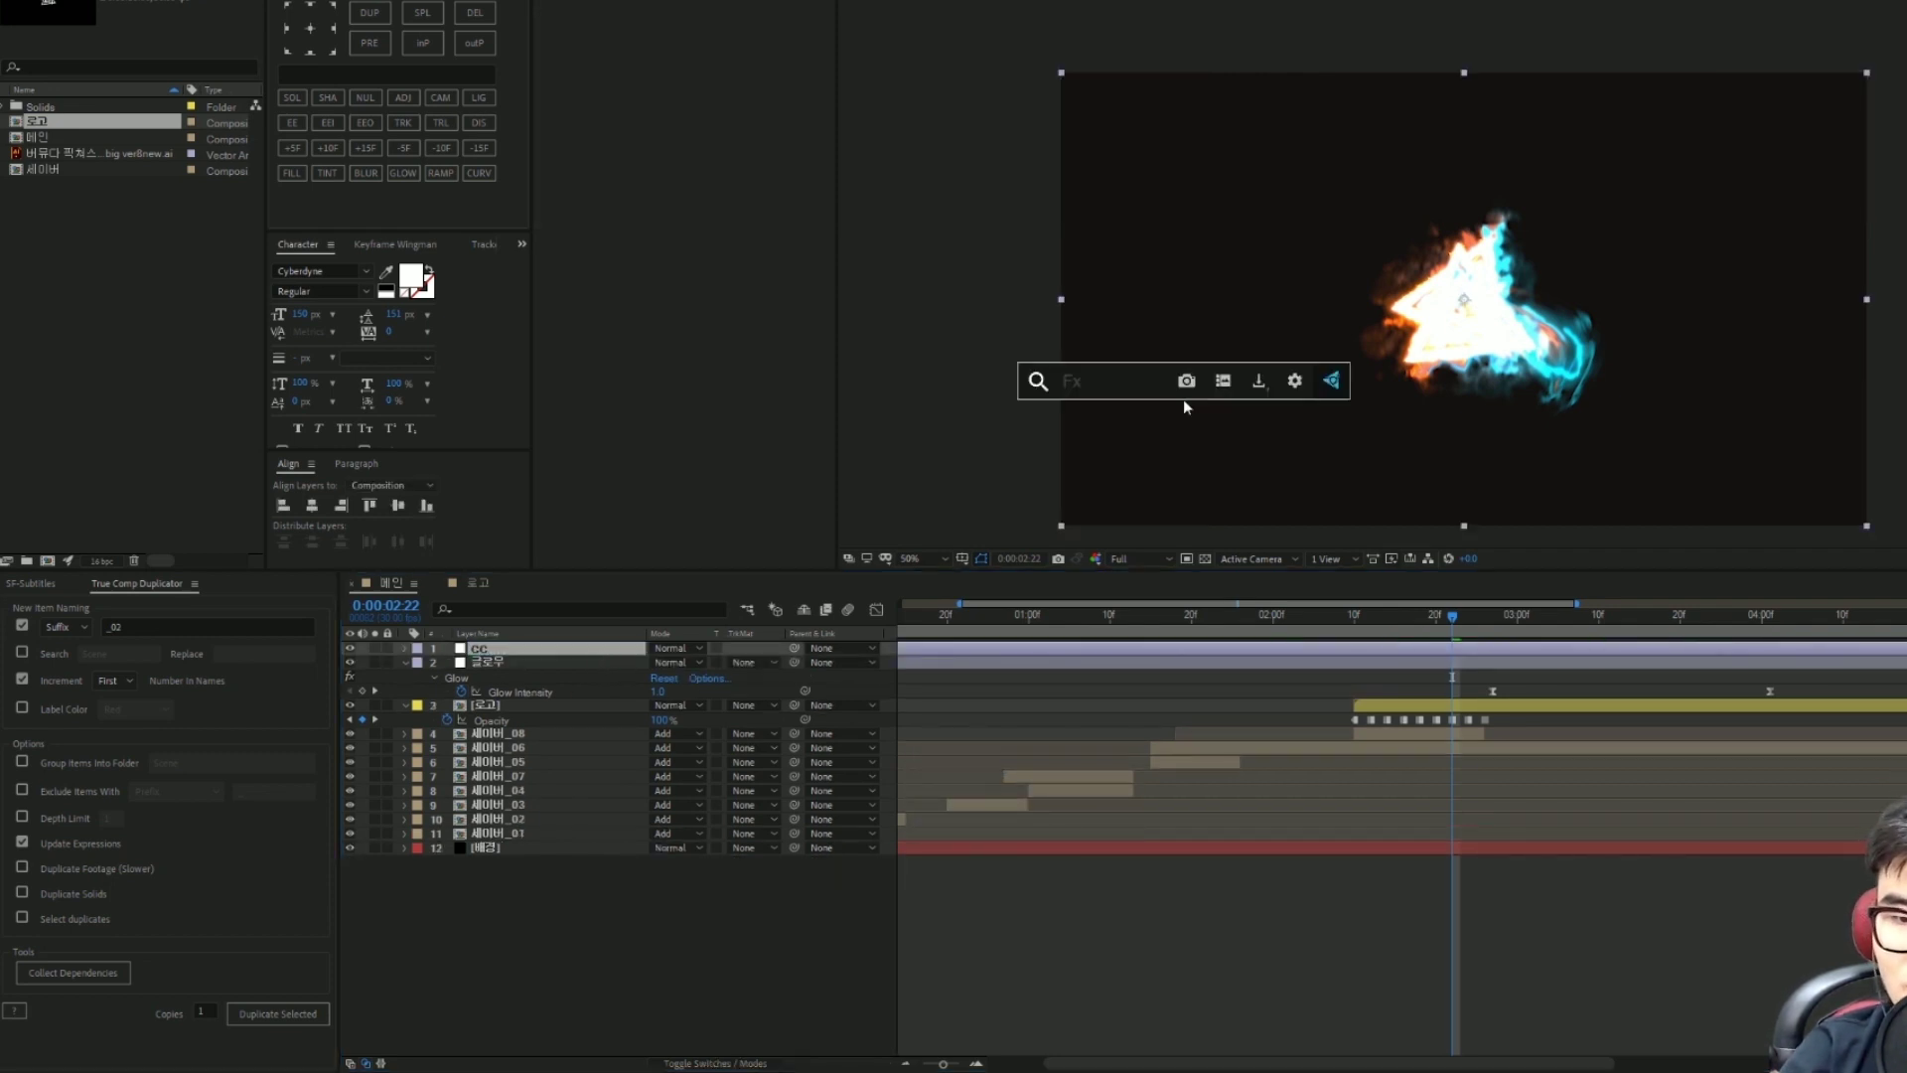
text(cur)
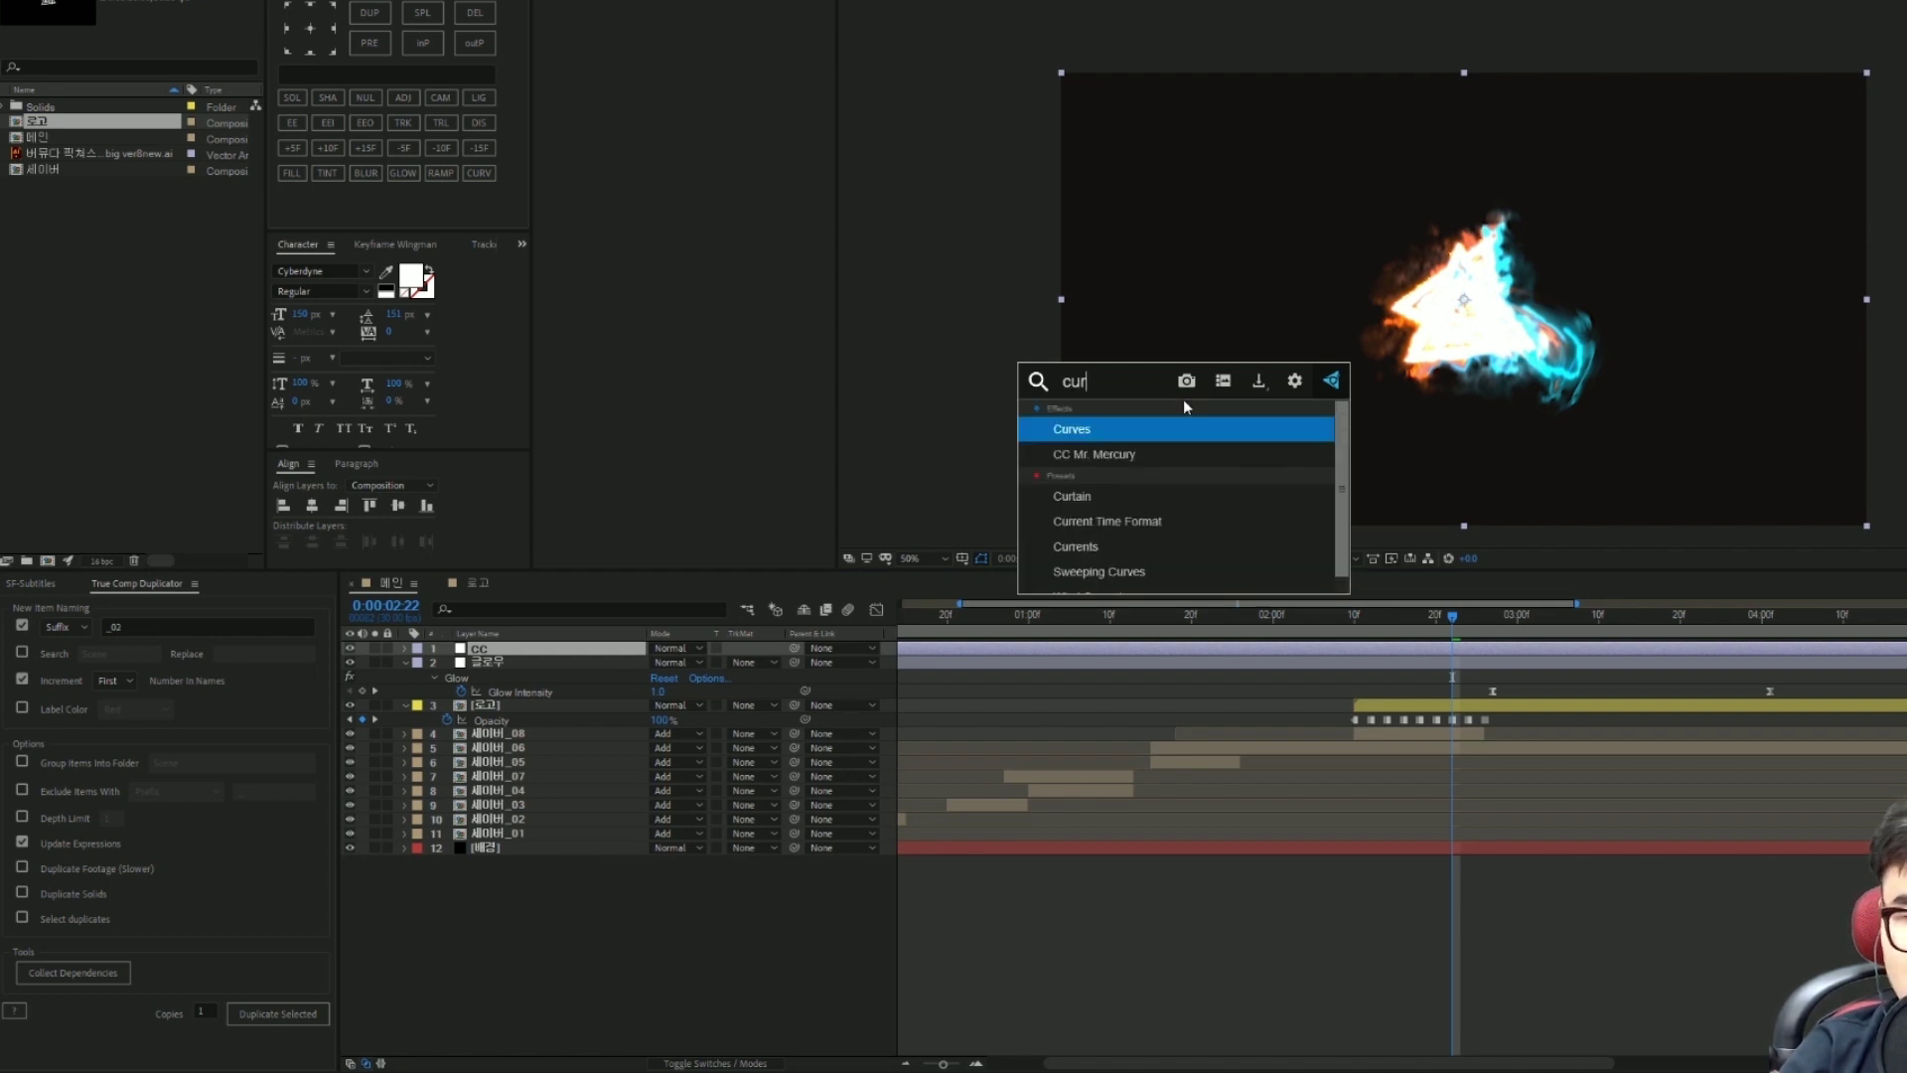
key(Return)
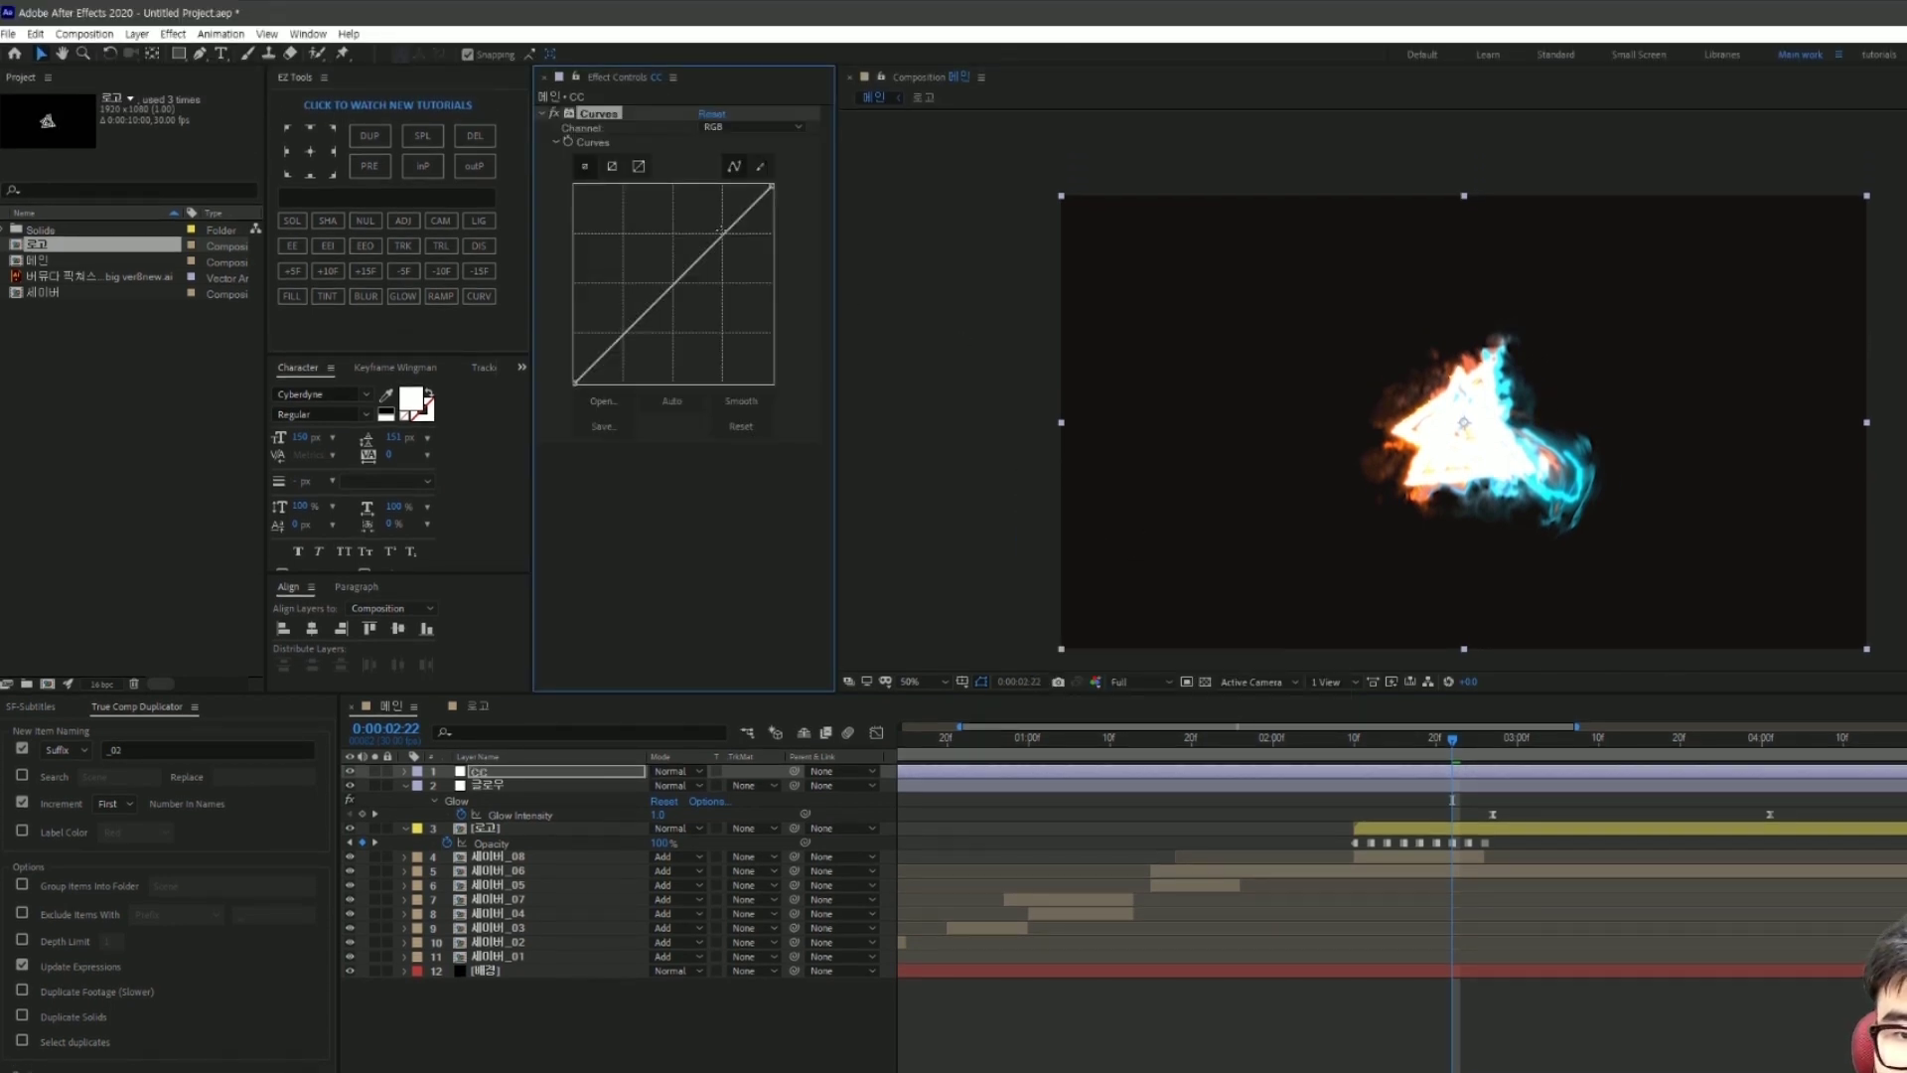
drag(721, 230, 709, 224)
drag(650, 318, 633, 348)
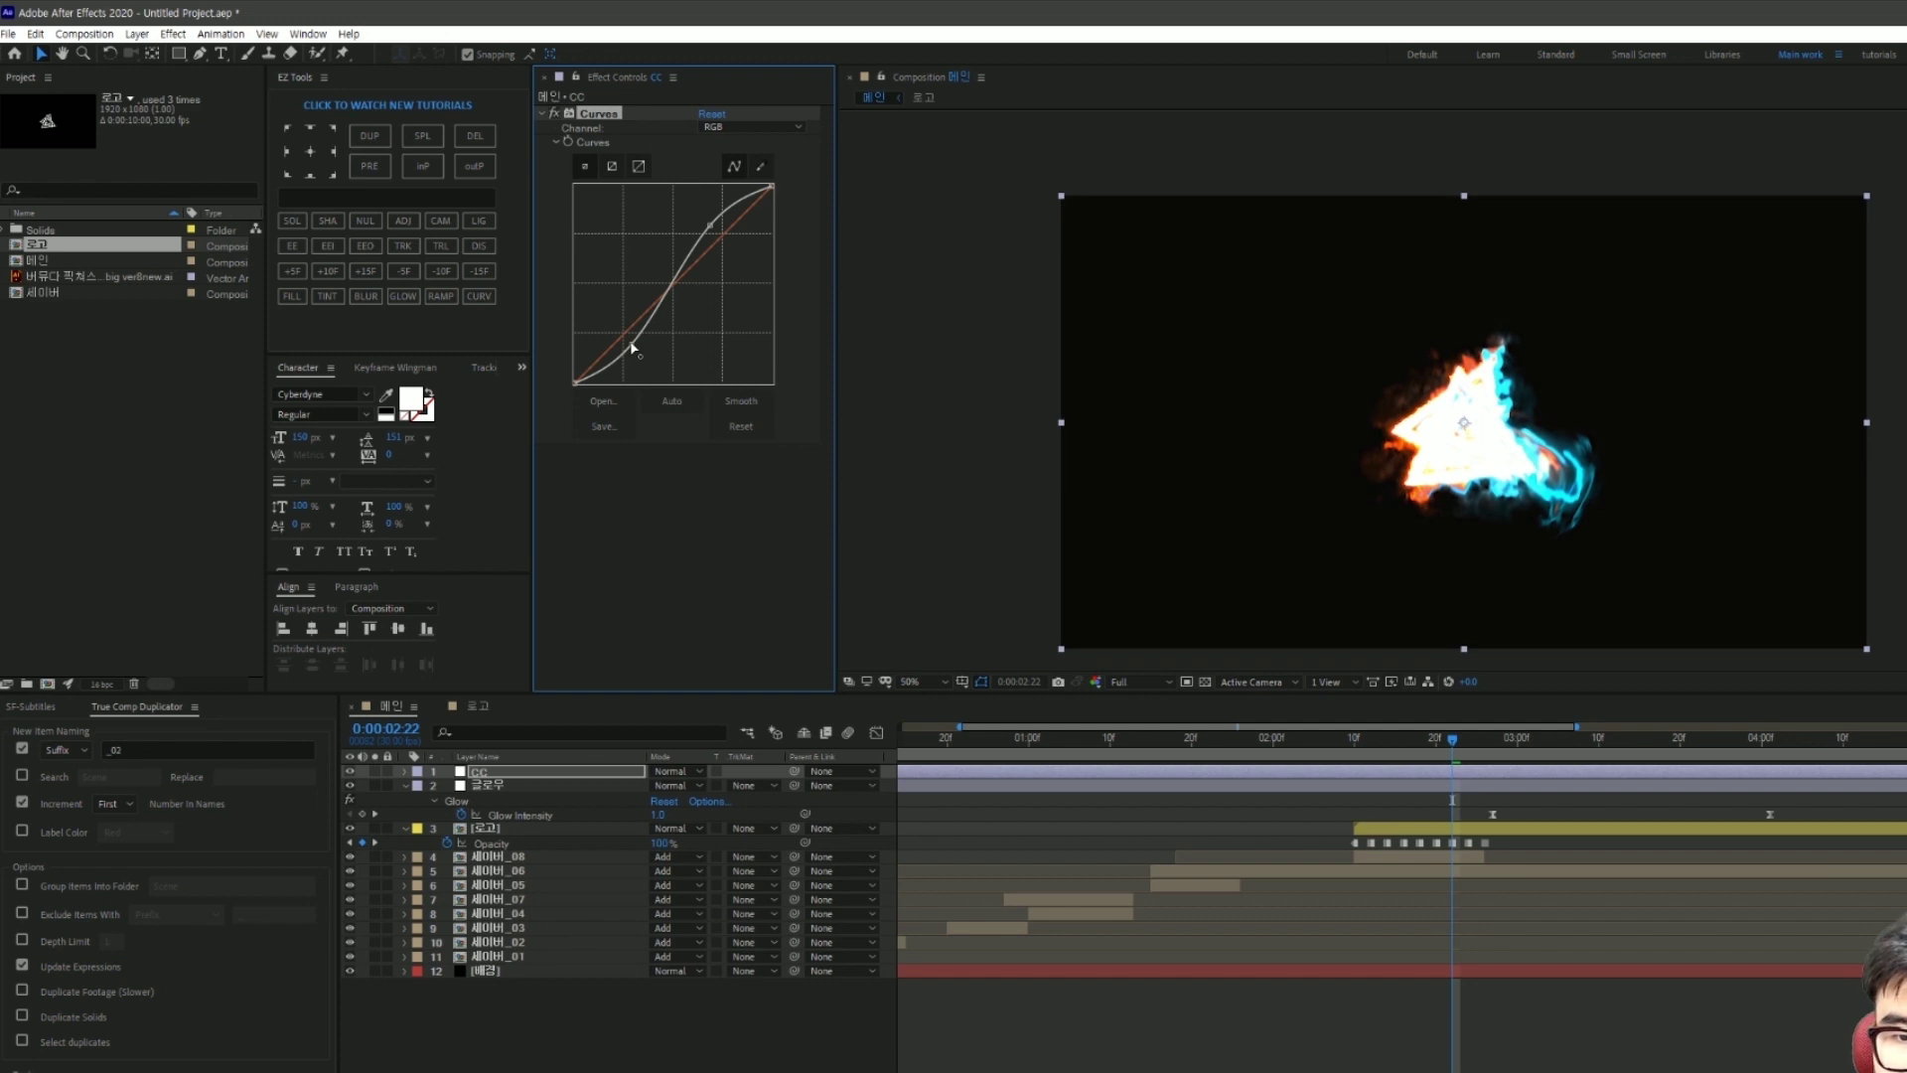
click(1356, 749)
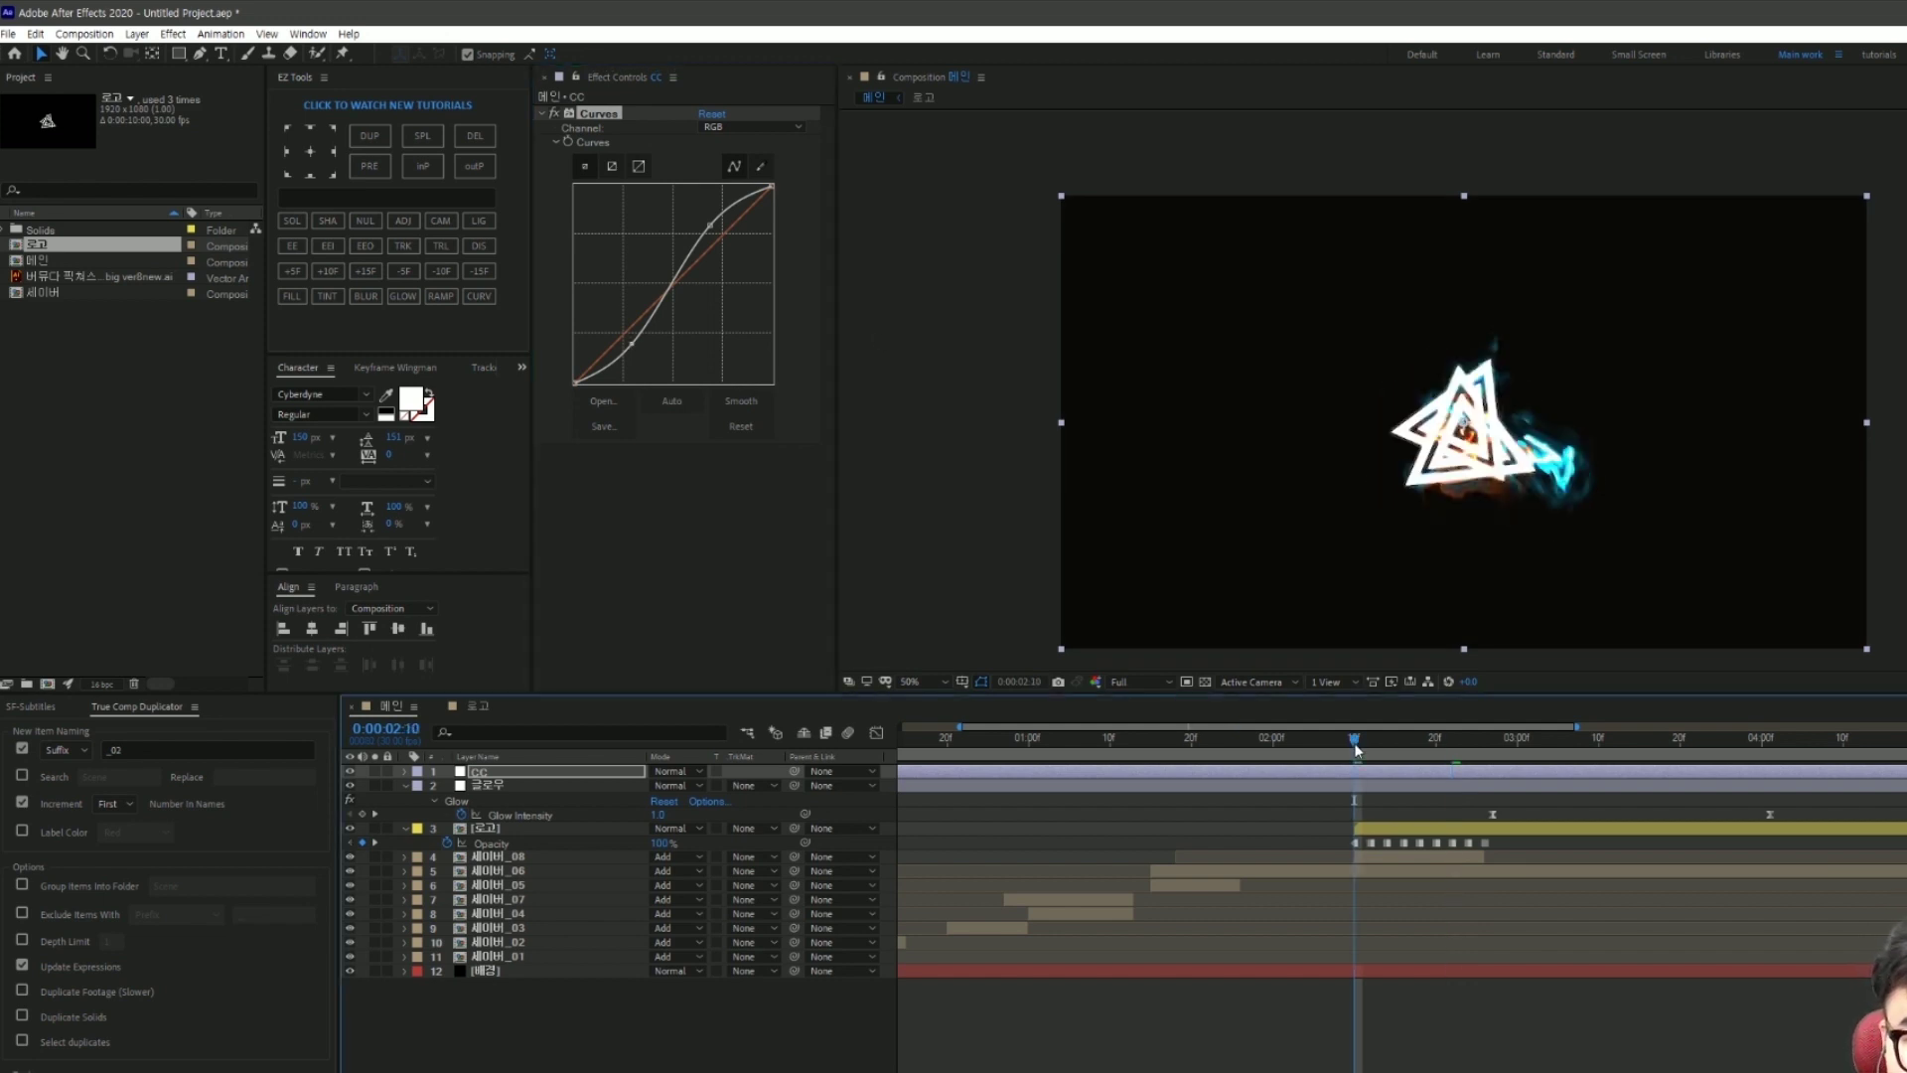
drag(1362, 751, 1403, 733)
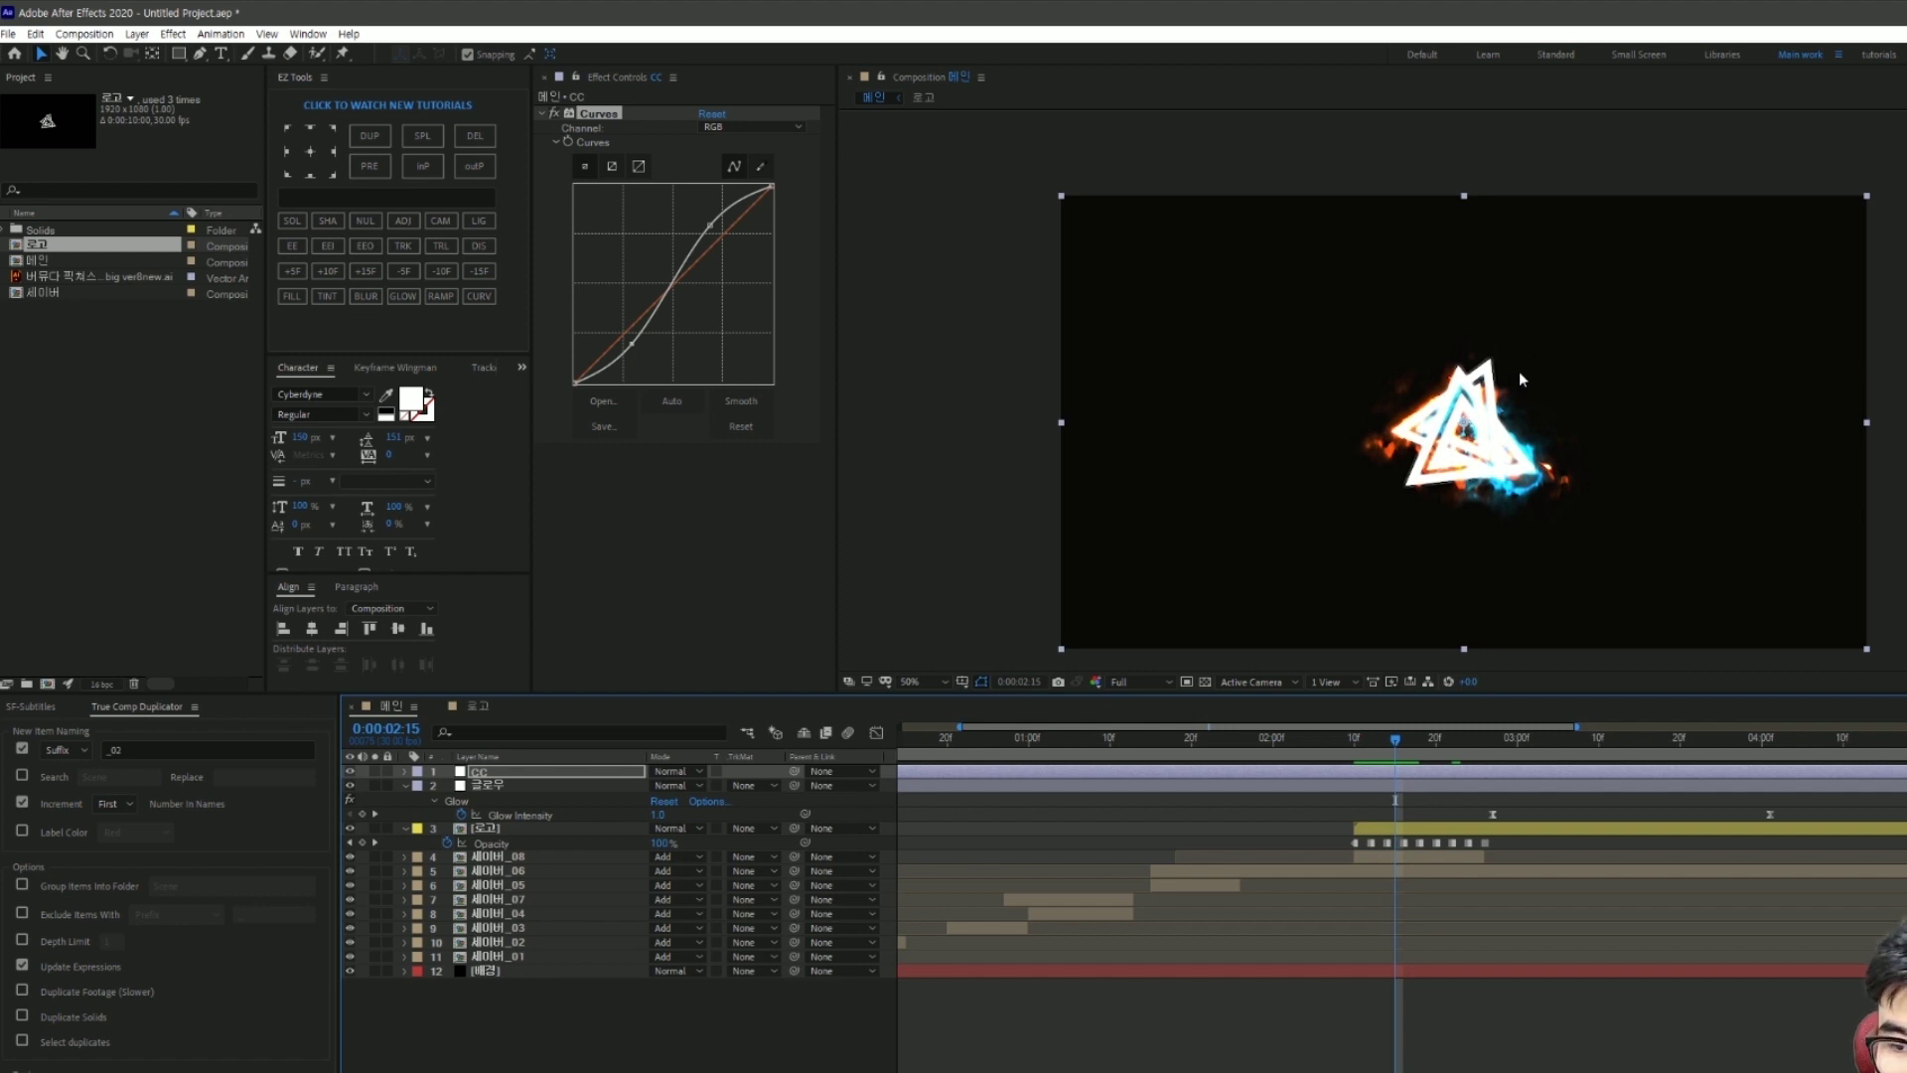
click(622, 1057)
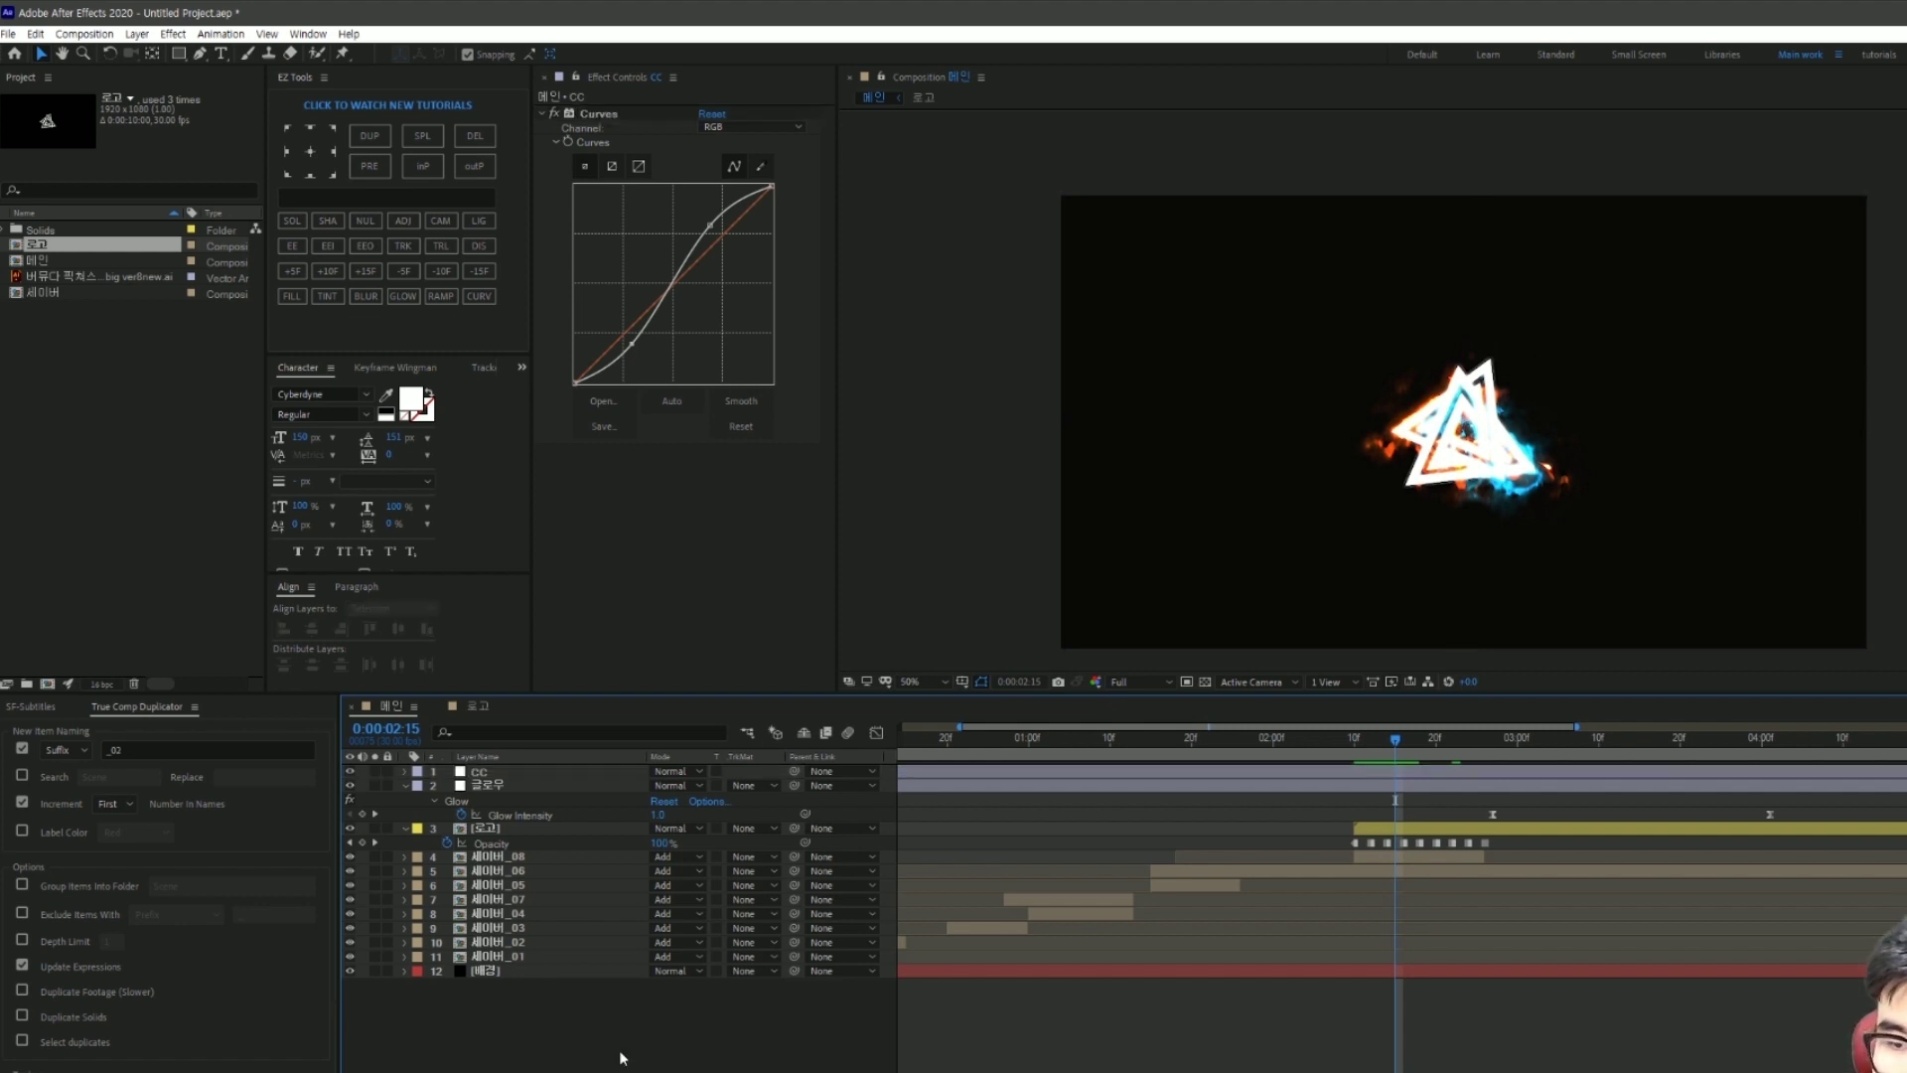
Step: Add a new adjustment layer at the top and name it 트랜스폼
right_click(671, 1021)
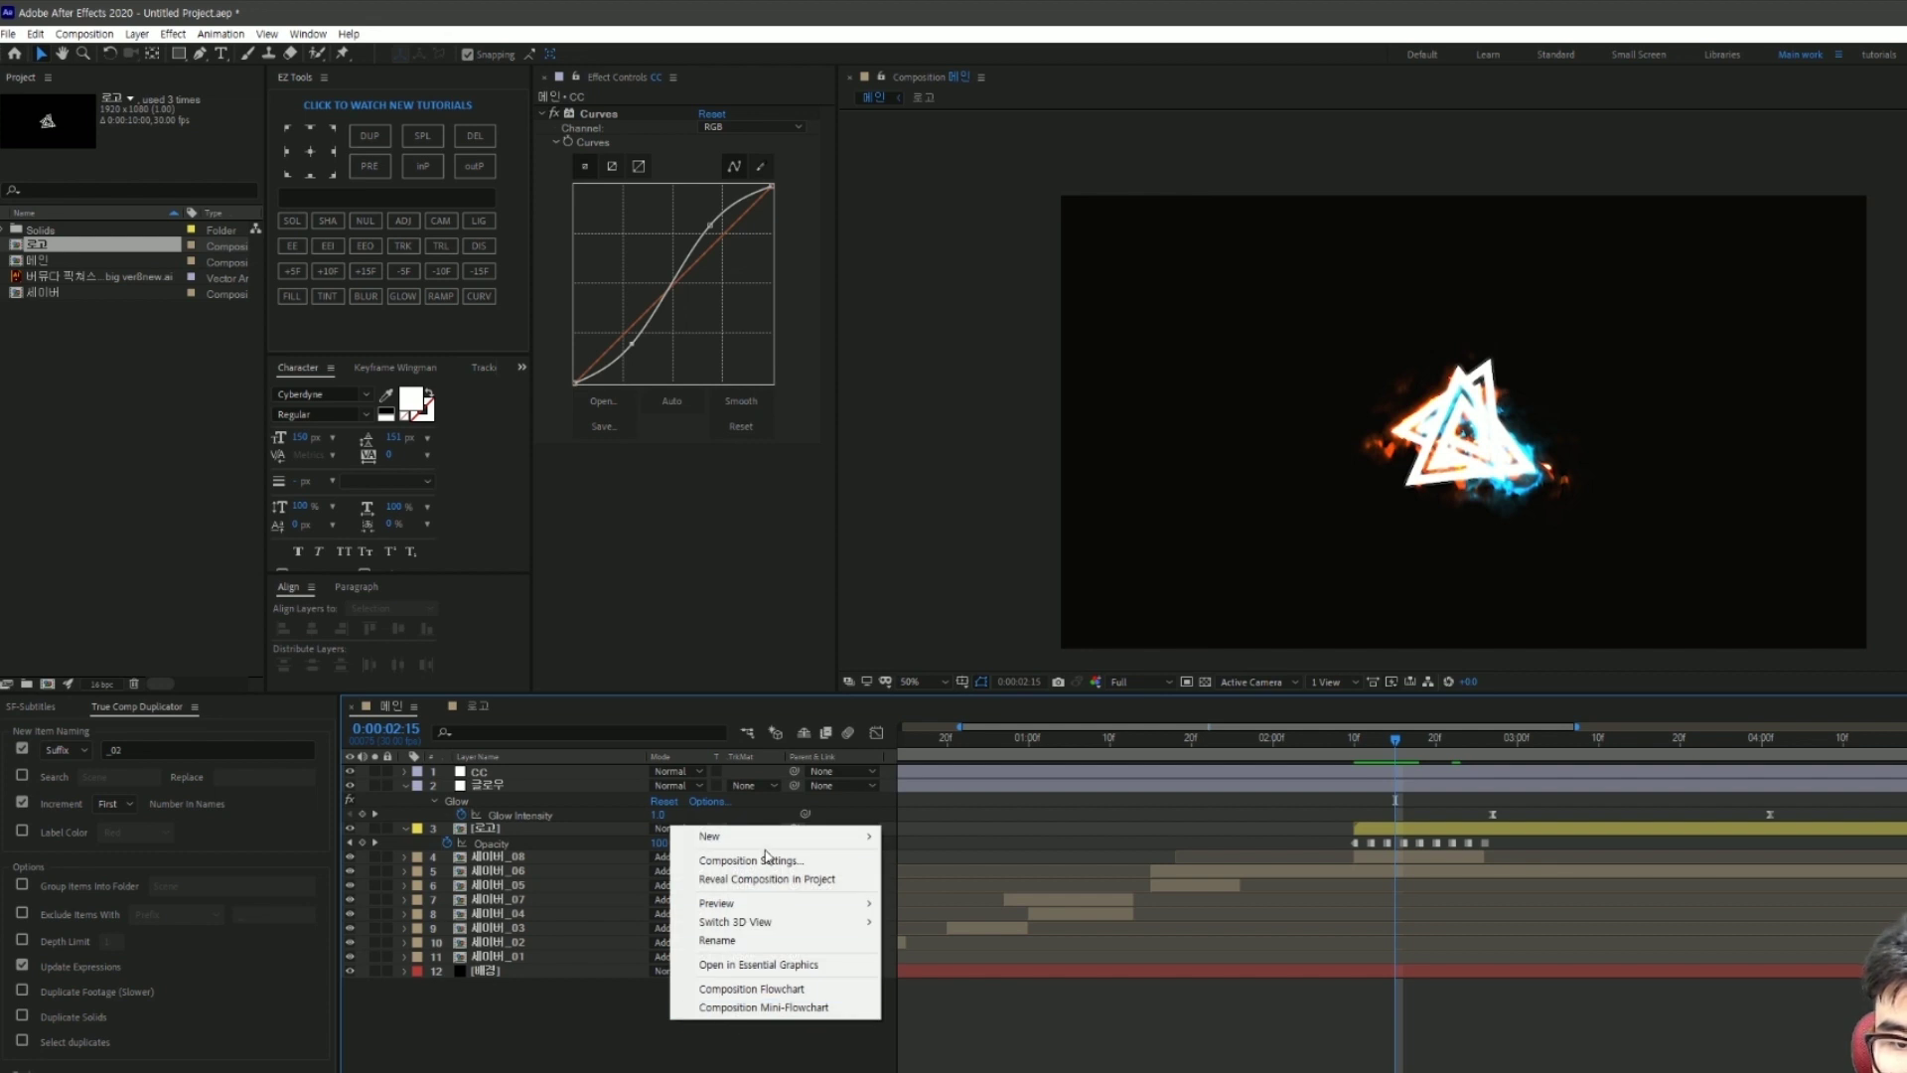
mouse_move(780, 837)
click(936, 970)
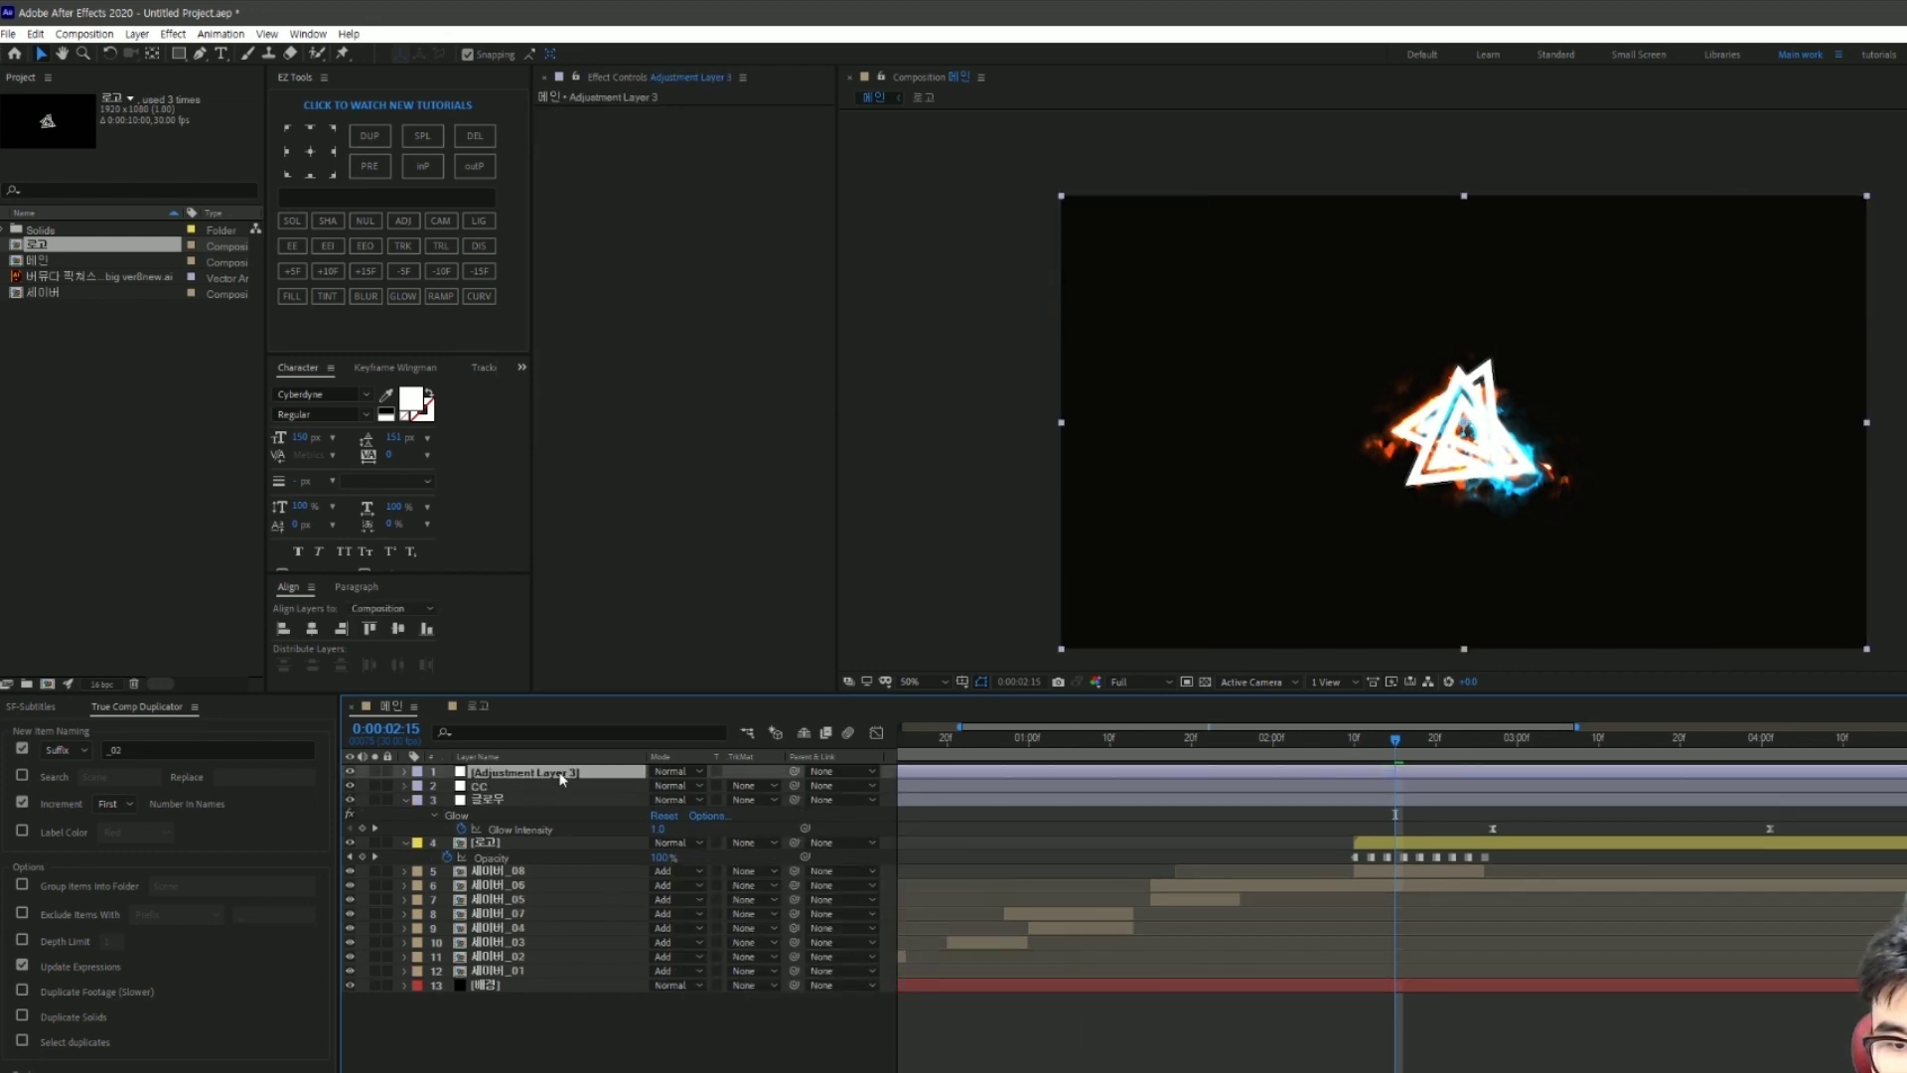
key(Return)
key(BackSpace)
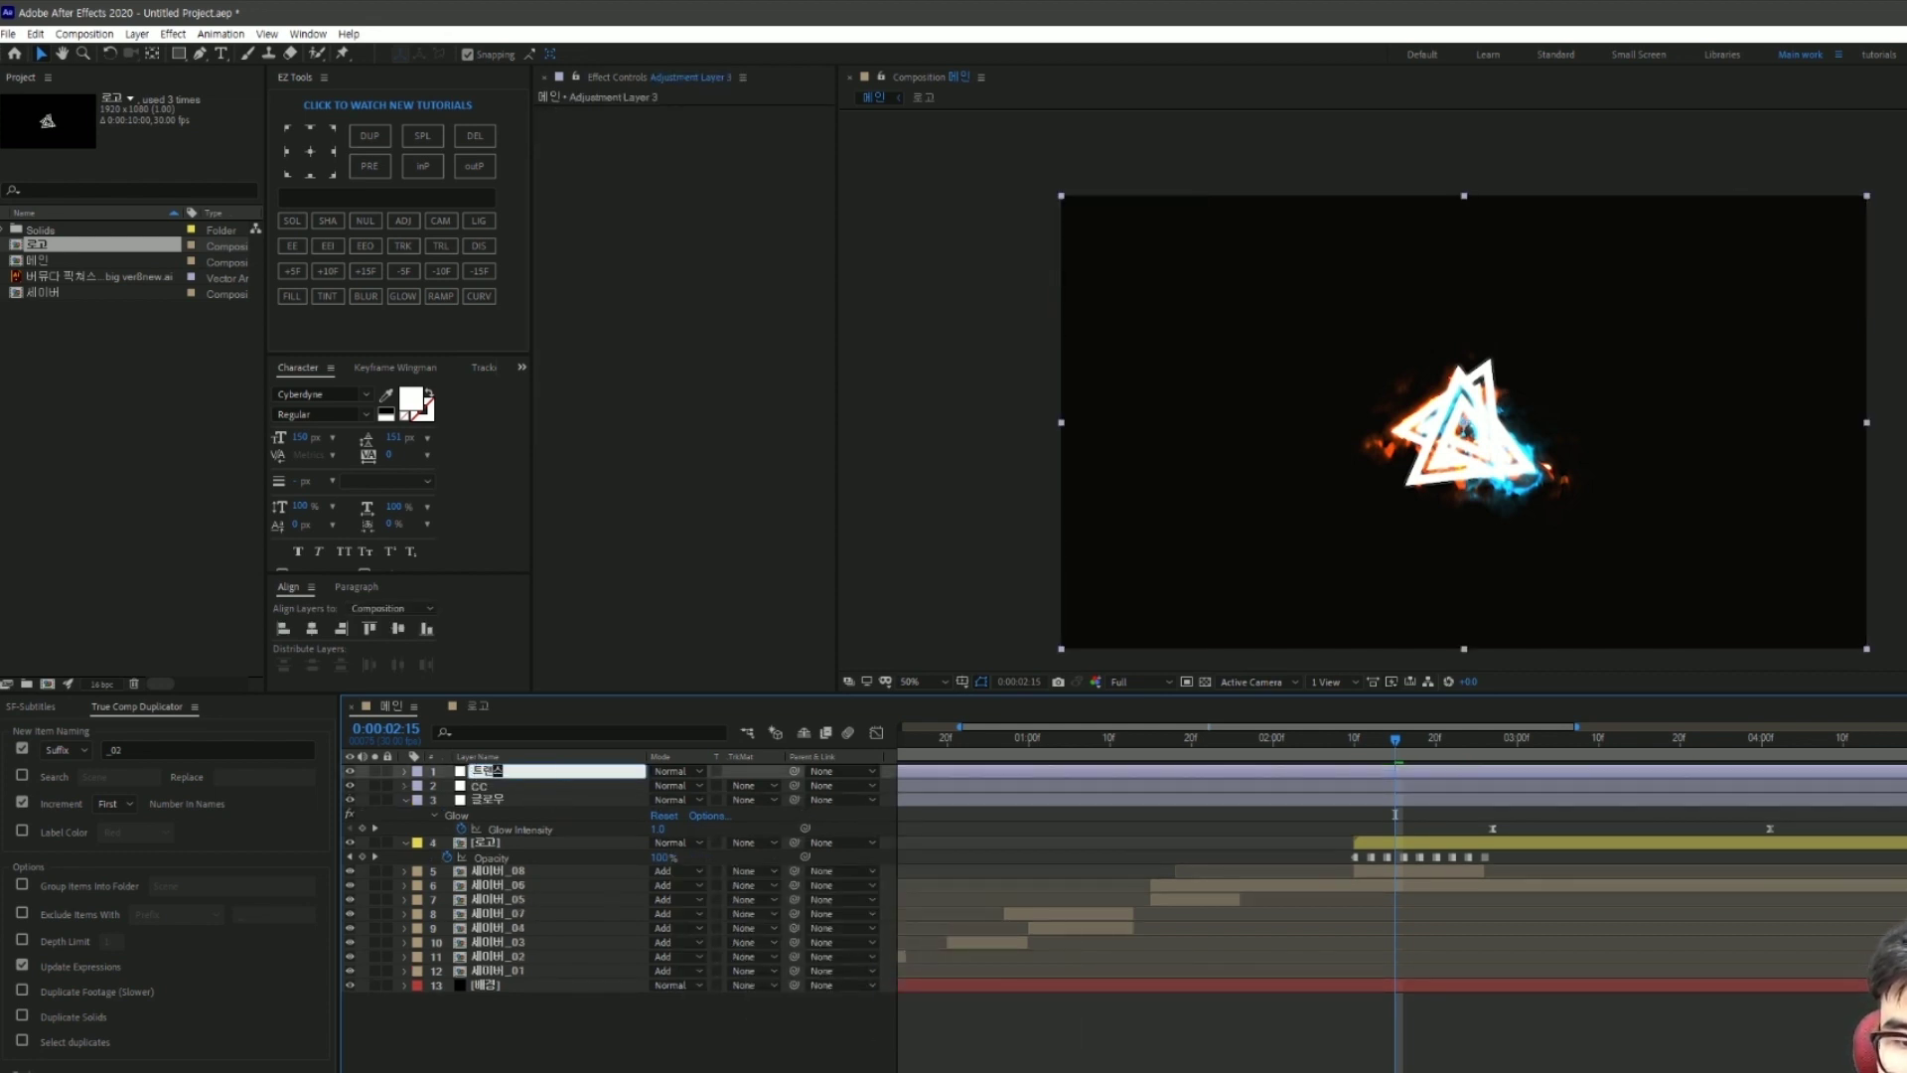
text(폼)
key(Return)
Step: Apply the Transform effect and end the work area at 0:00:05:00
key(ctrl+space)
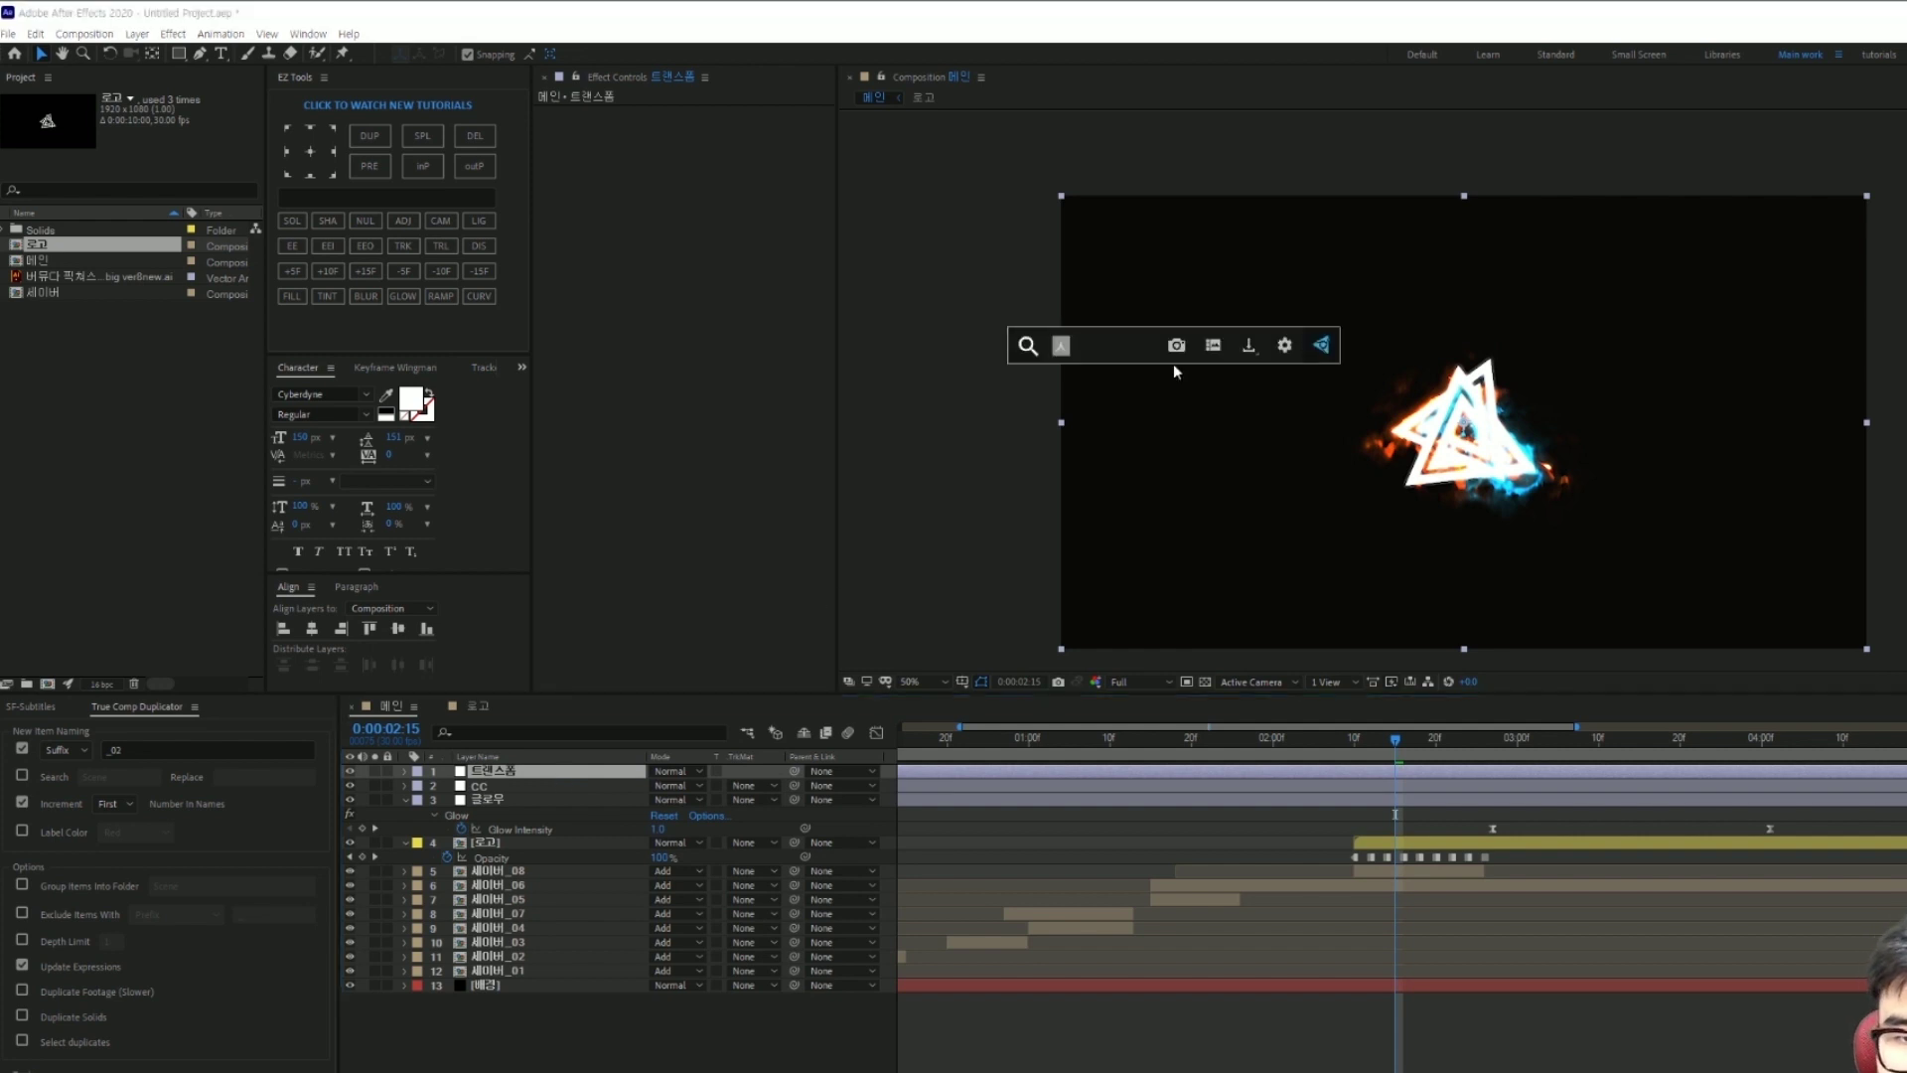
text(tran)
key(Return)
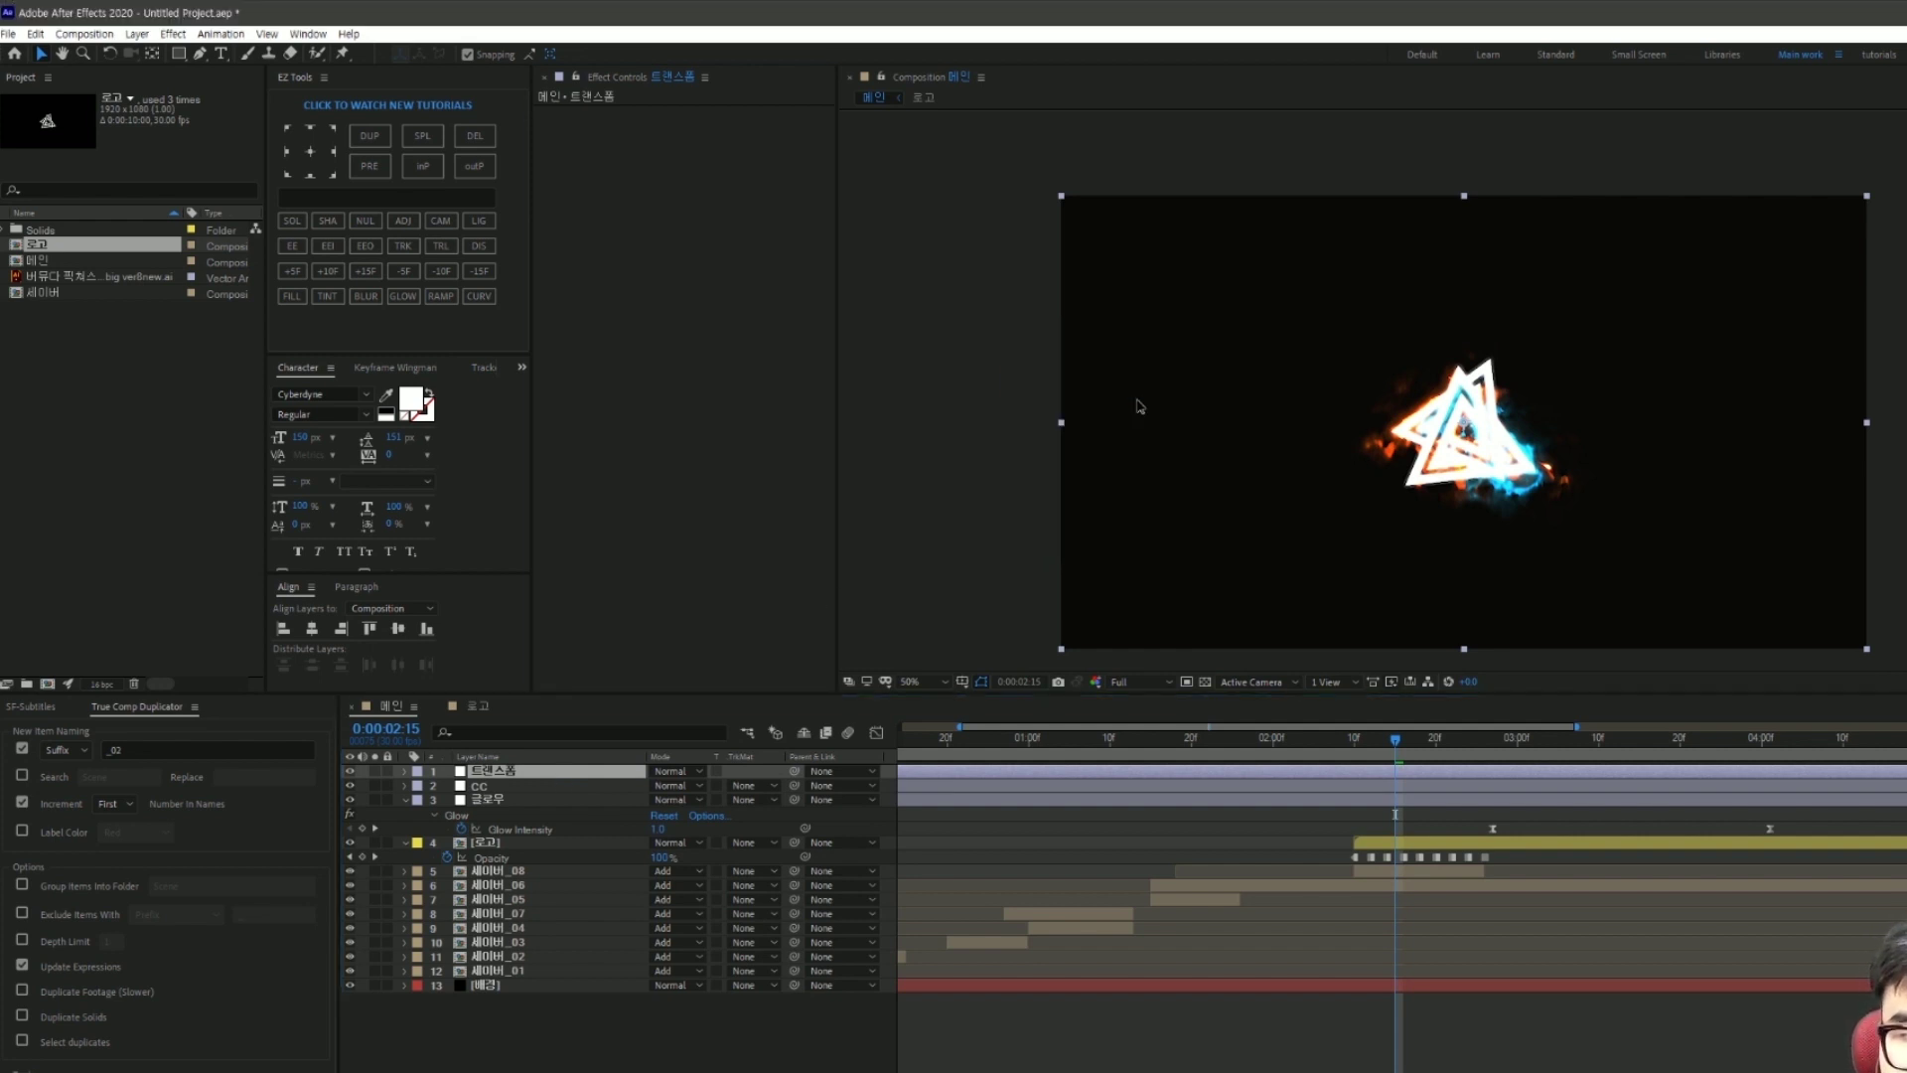
key(space)
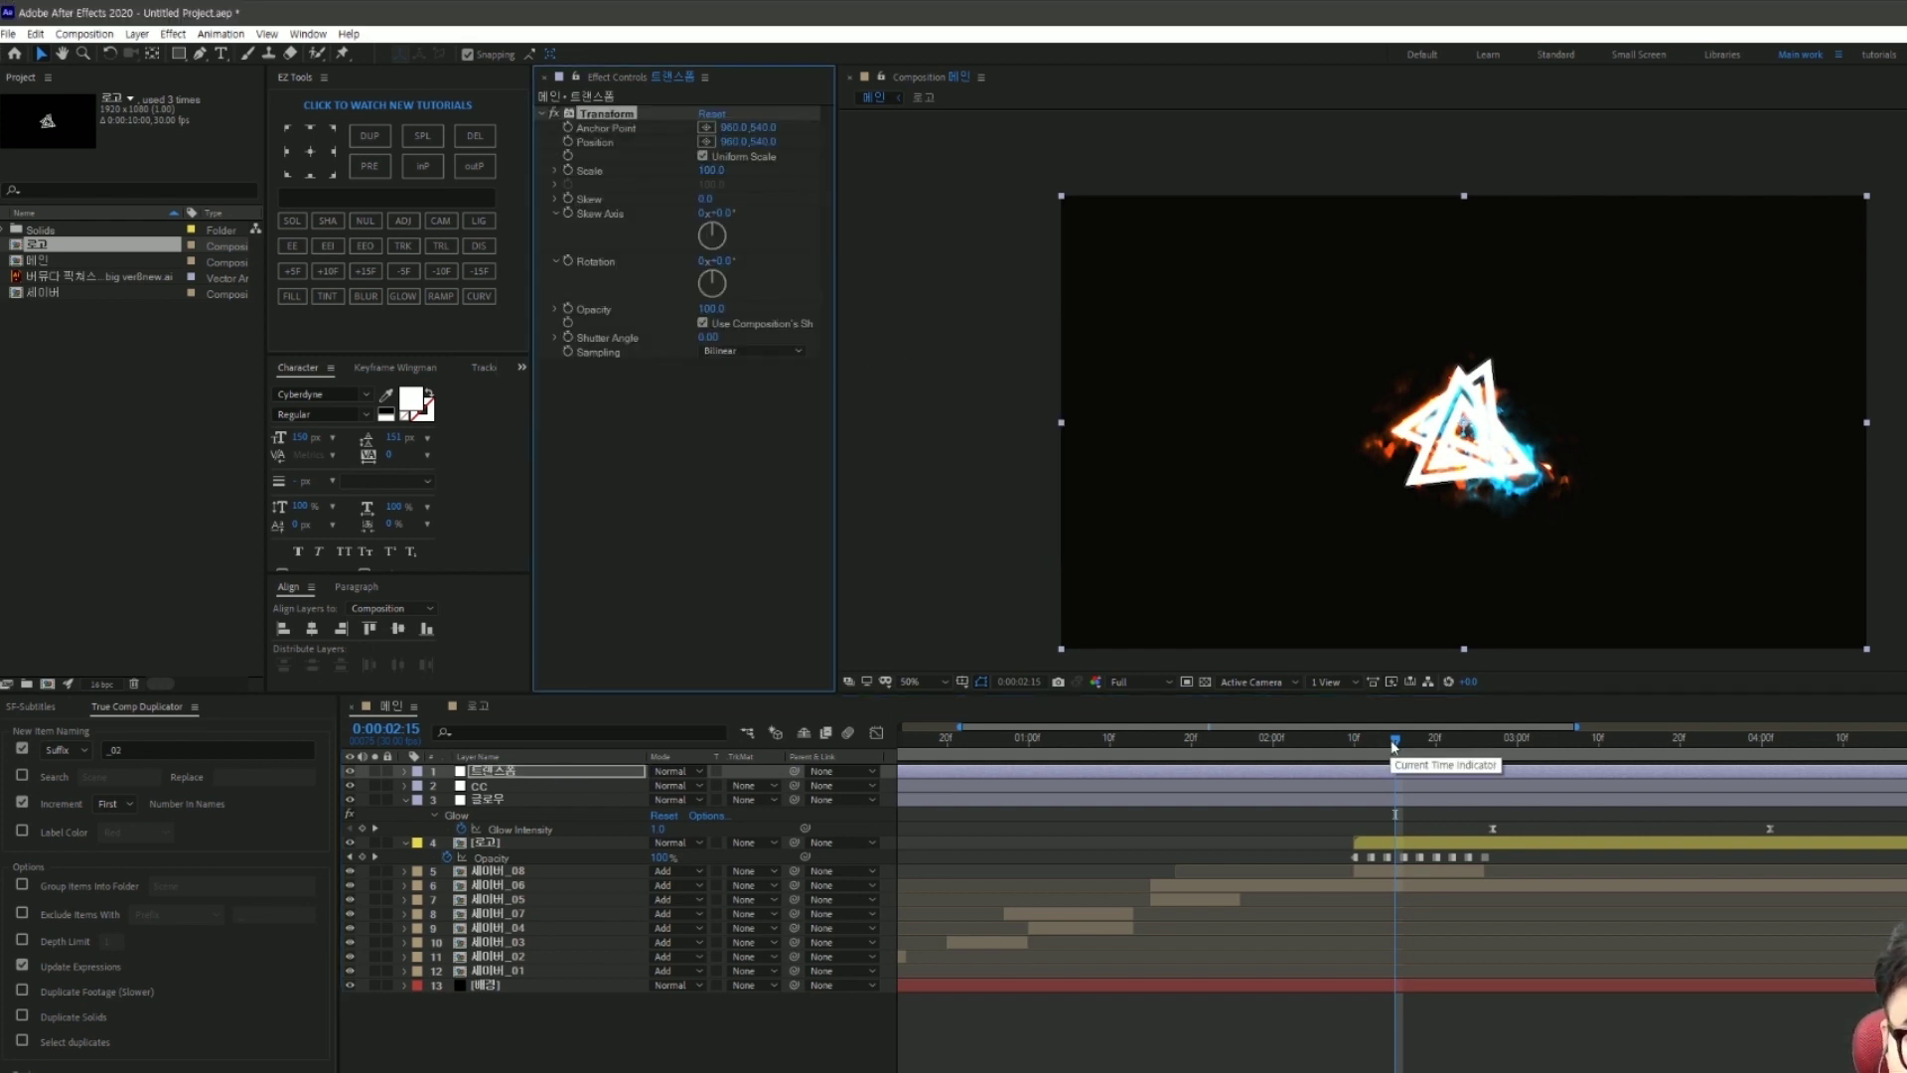
key(minus)
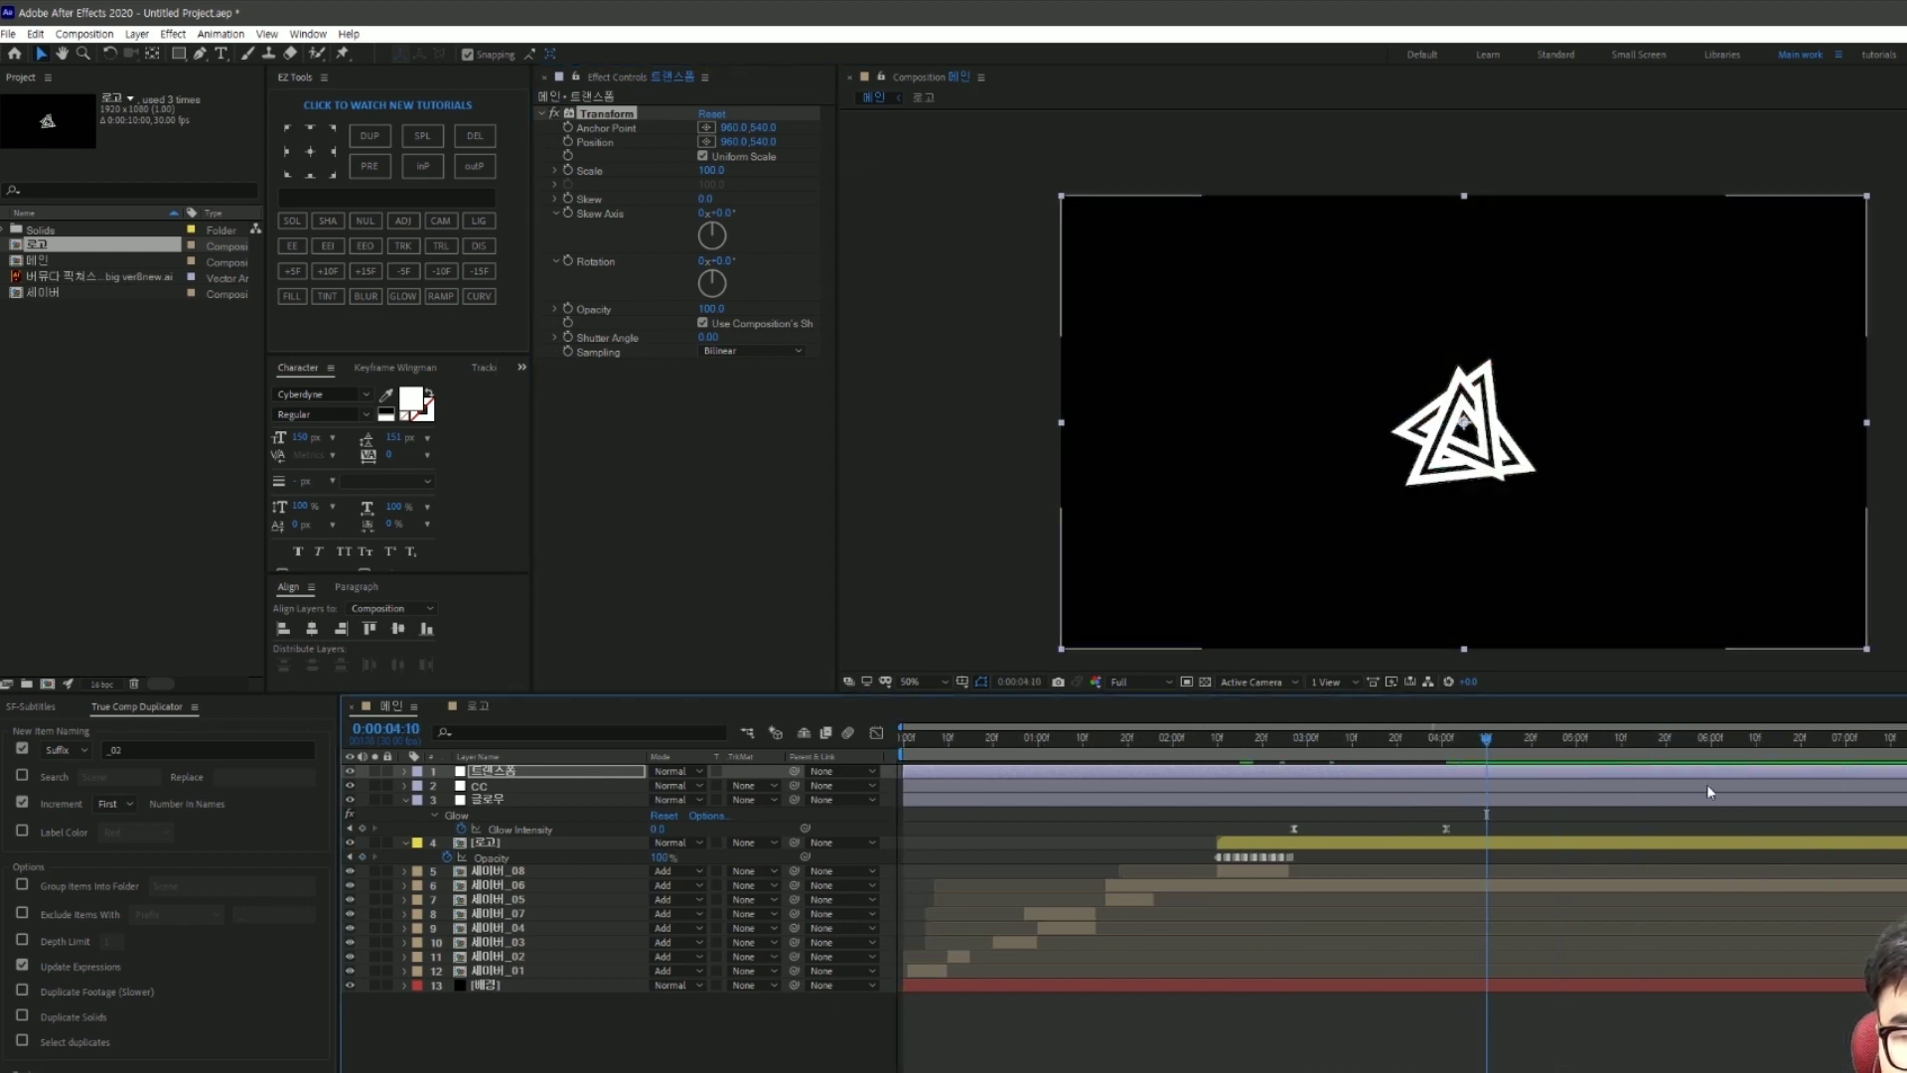
drag(1717, 778, 1578, 780)
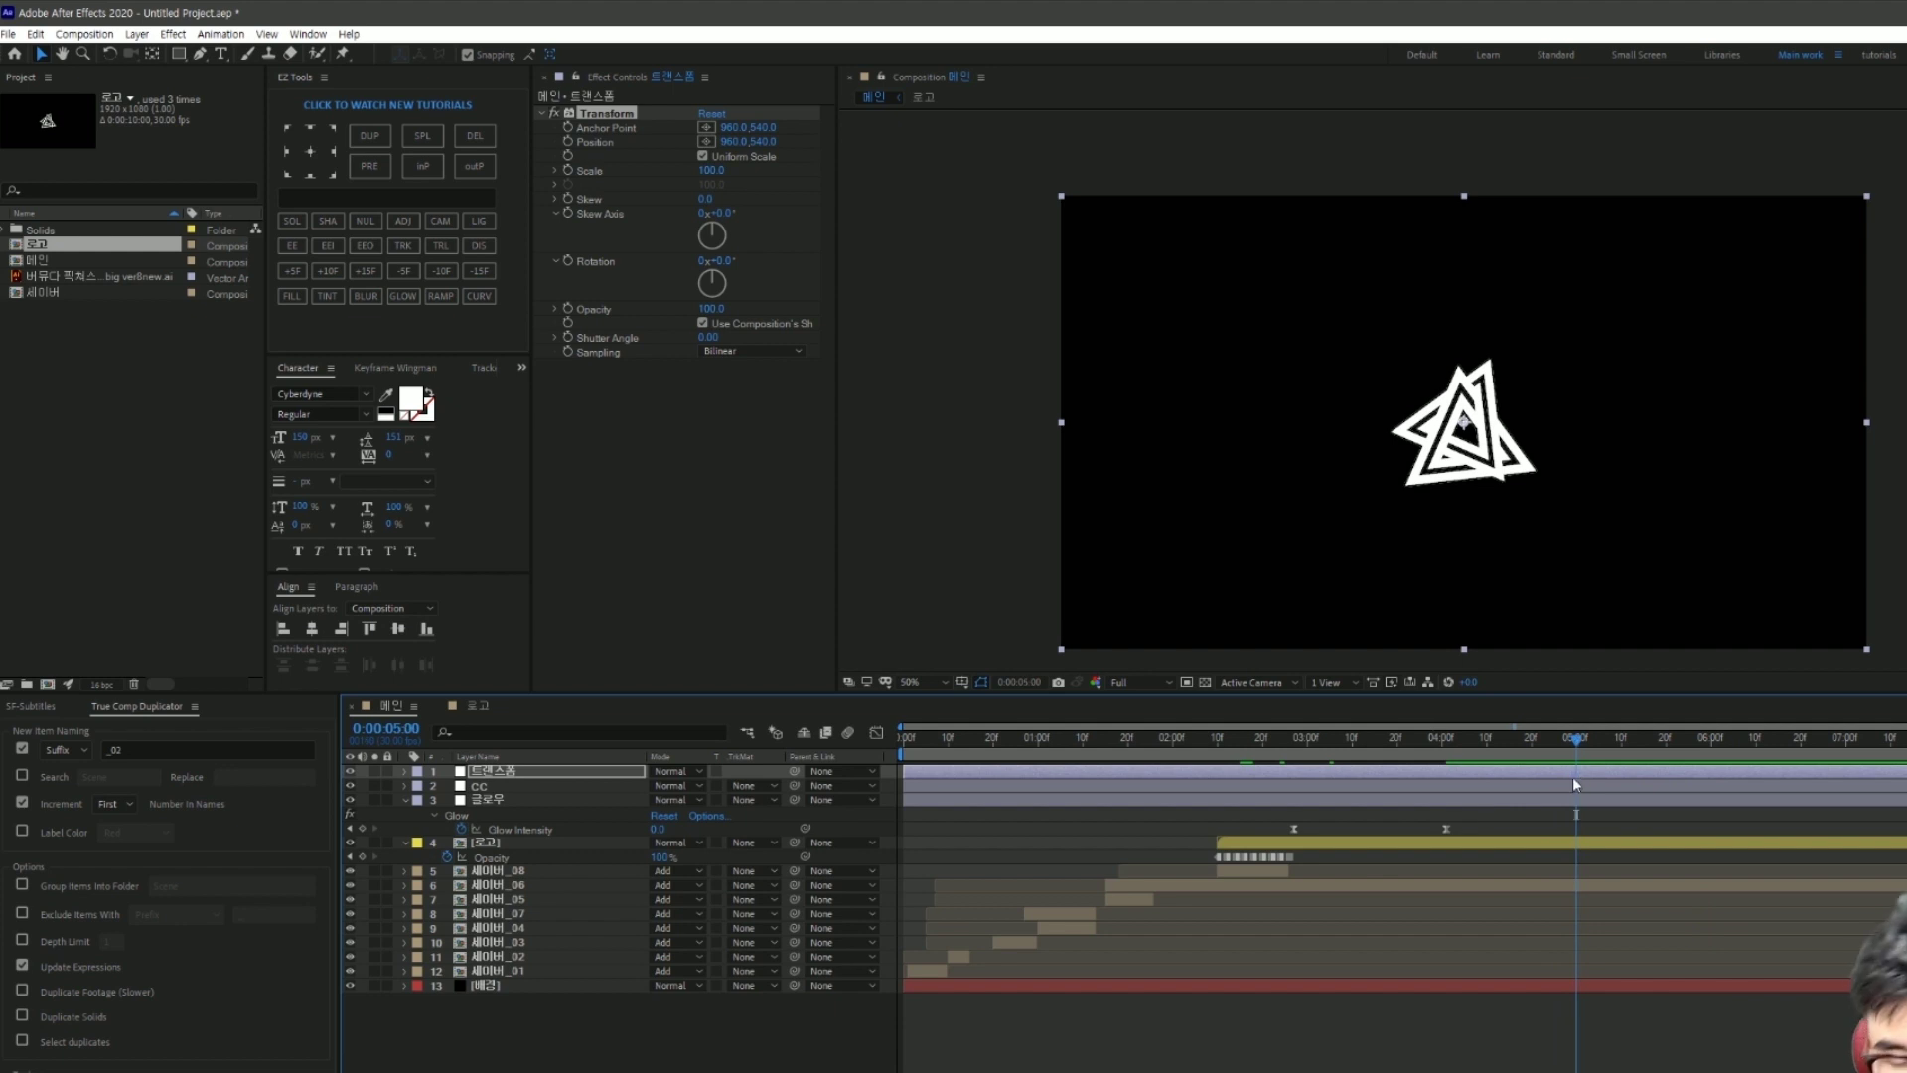
key(n)
click(1579, 743)
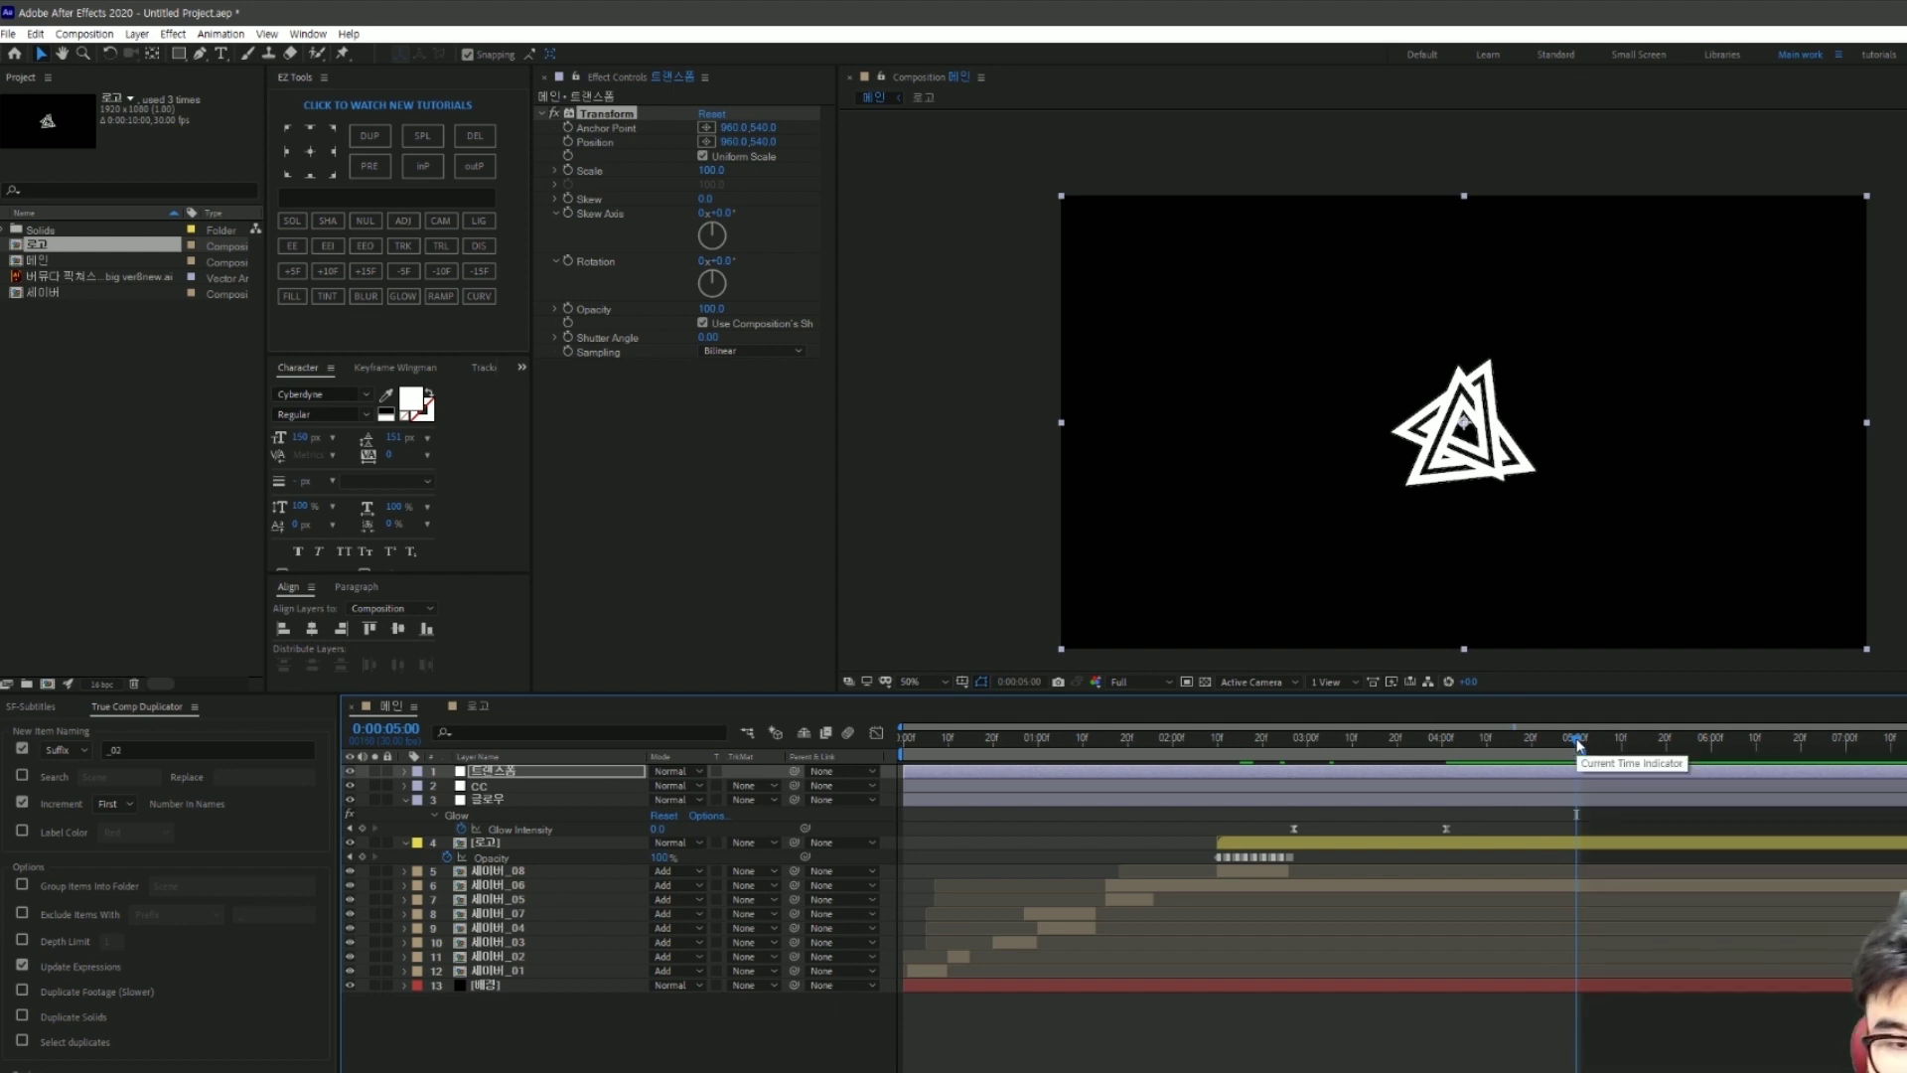
drag(1694, 752, 1709, 767)
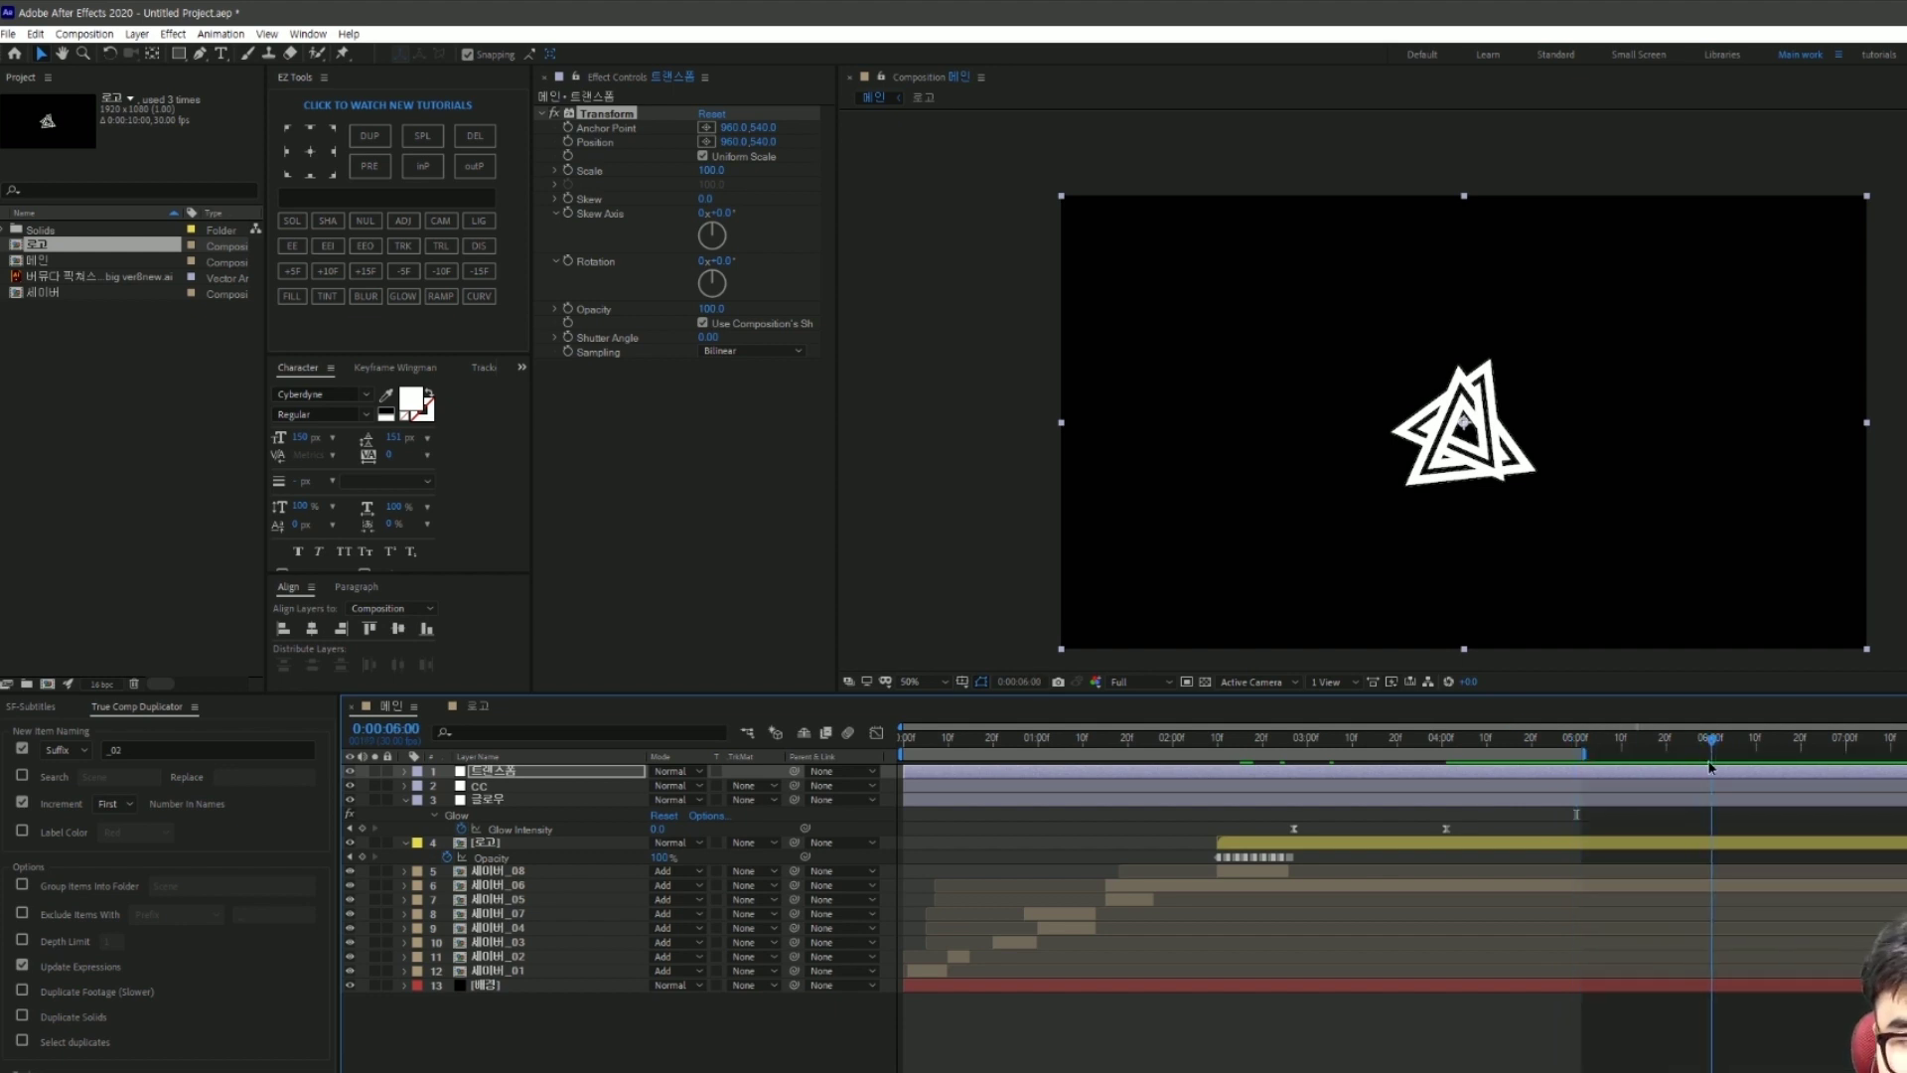
Step: Keyframe Transform Scale, setting it to 120 at the first frame
click(741, 459)
click(568, 170)
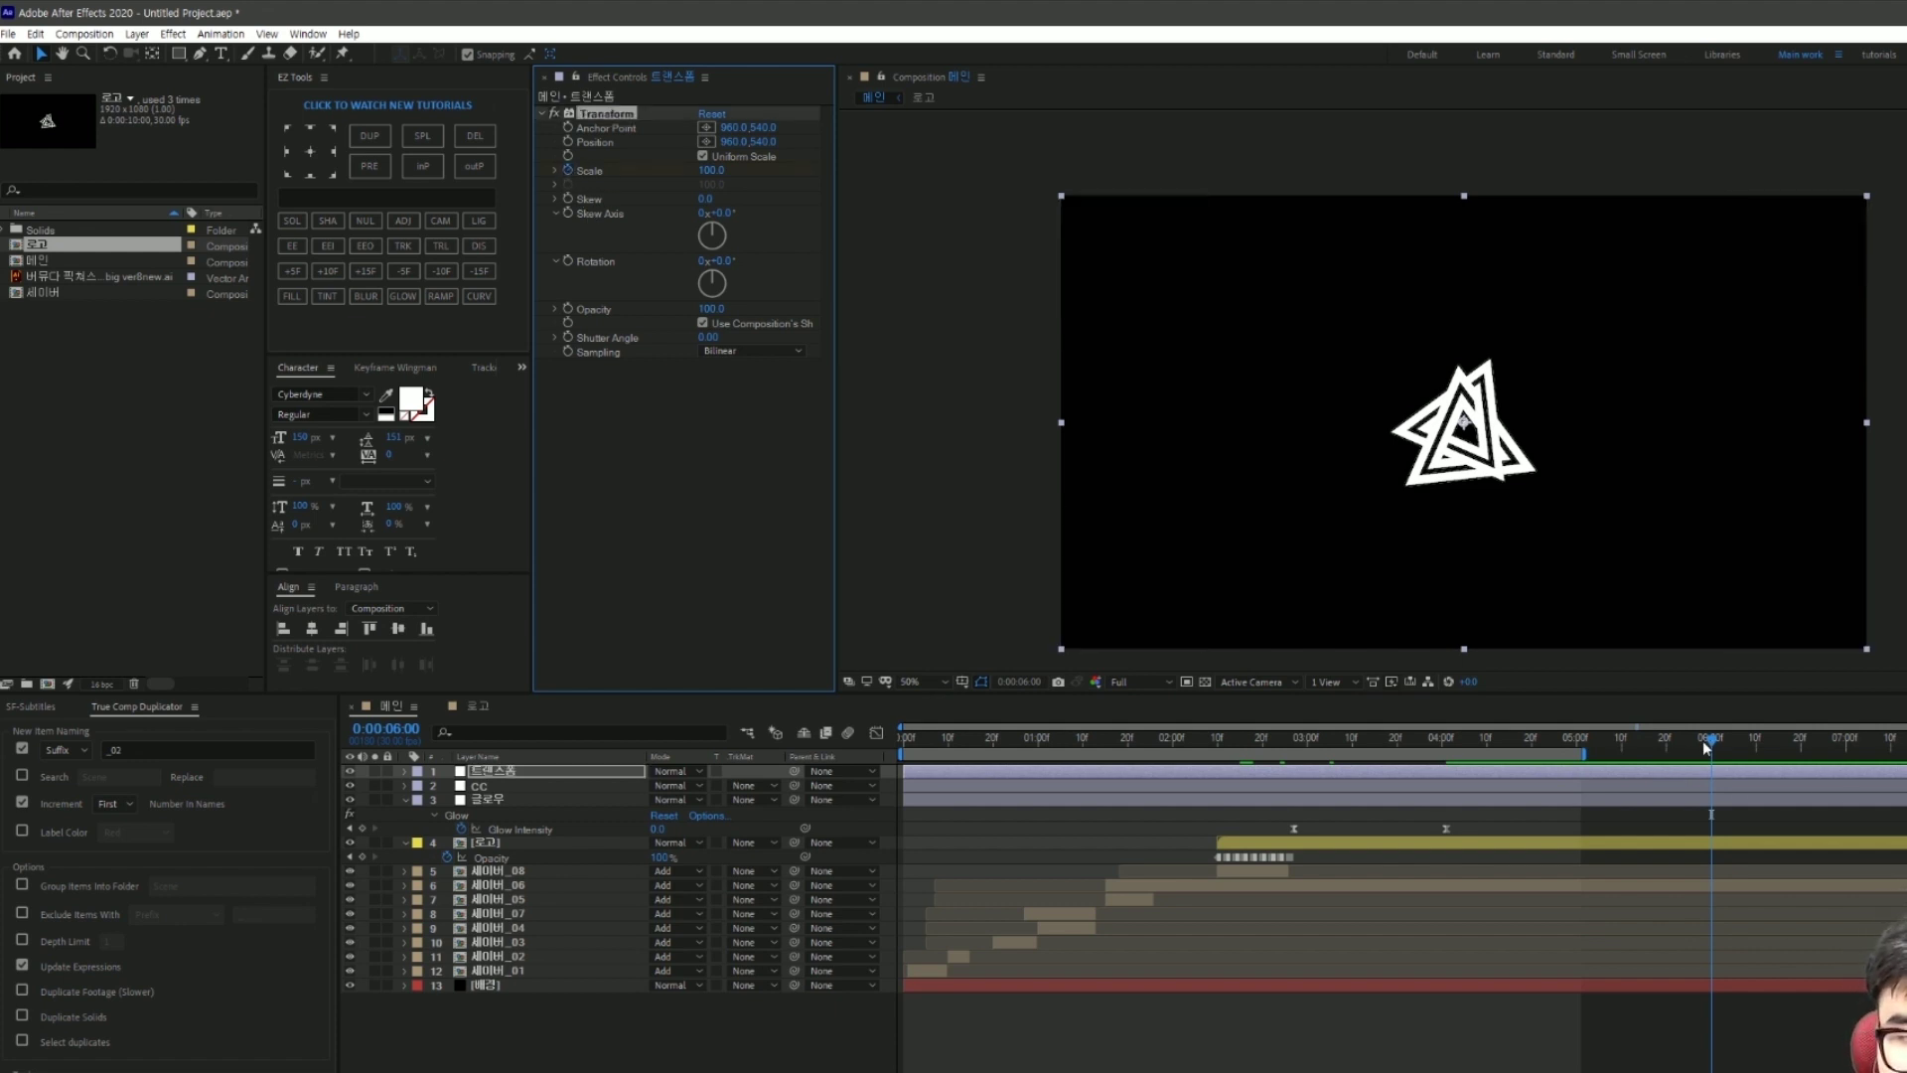
click(1389, 764)
key(Home)
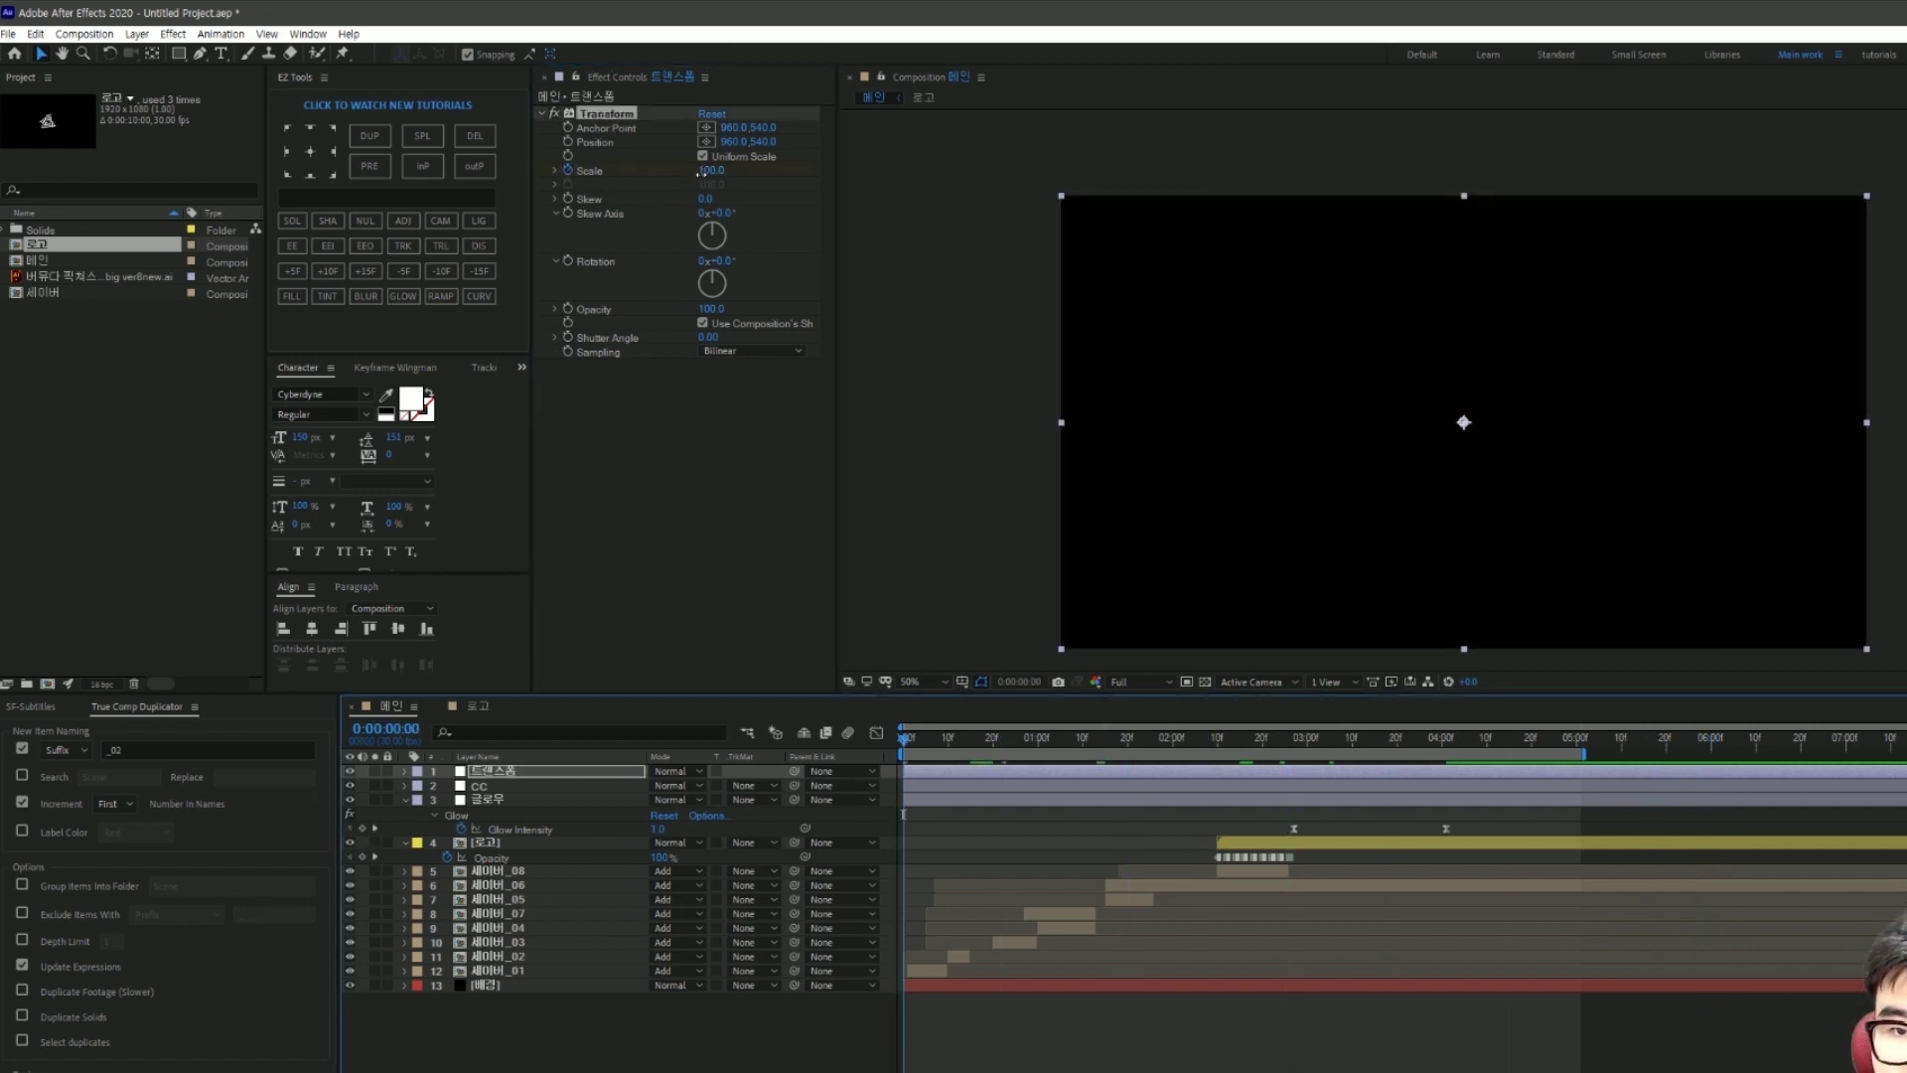
click(707, 170)
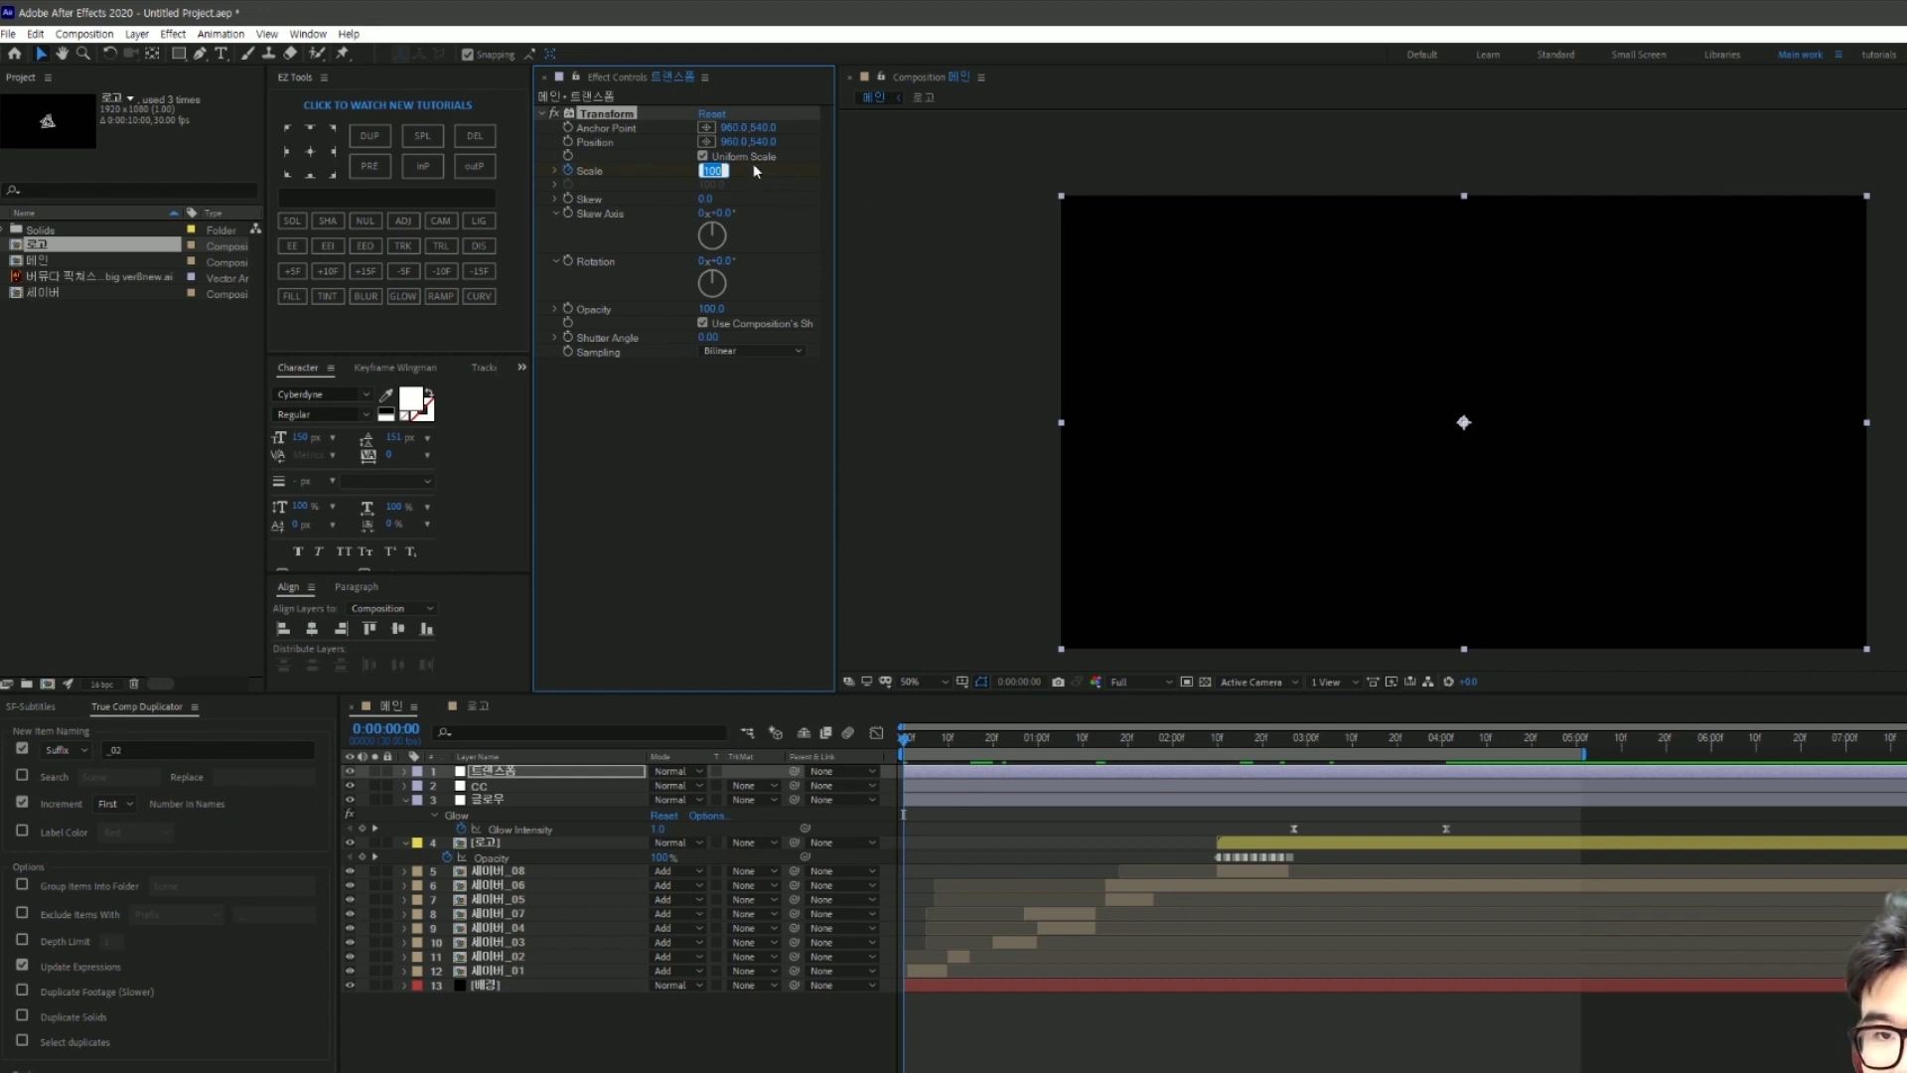
text(120)
key(Return)
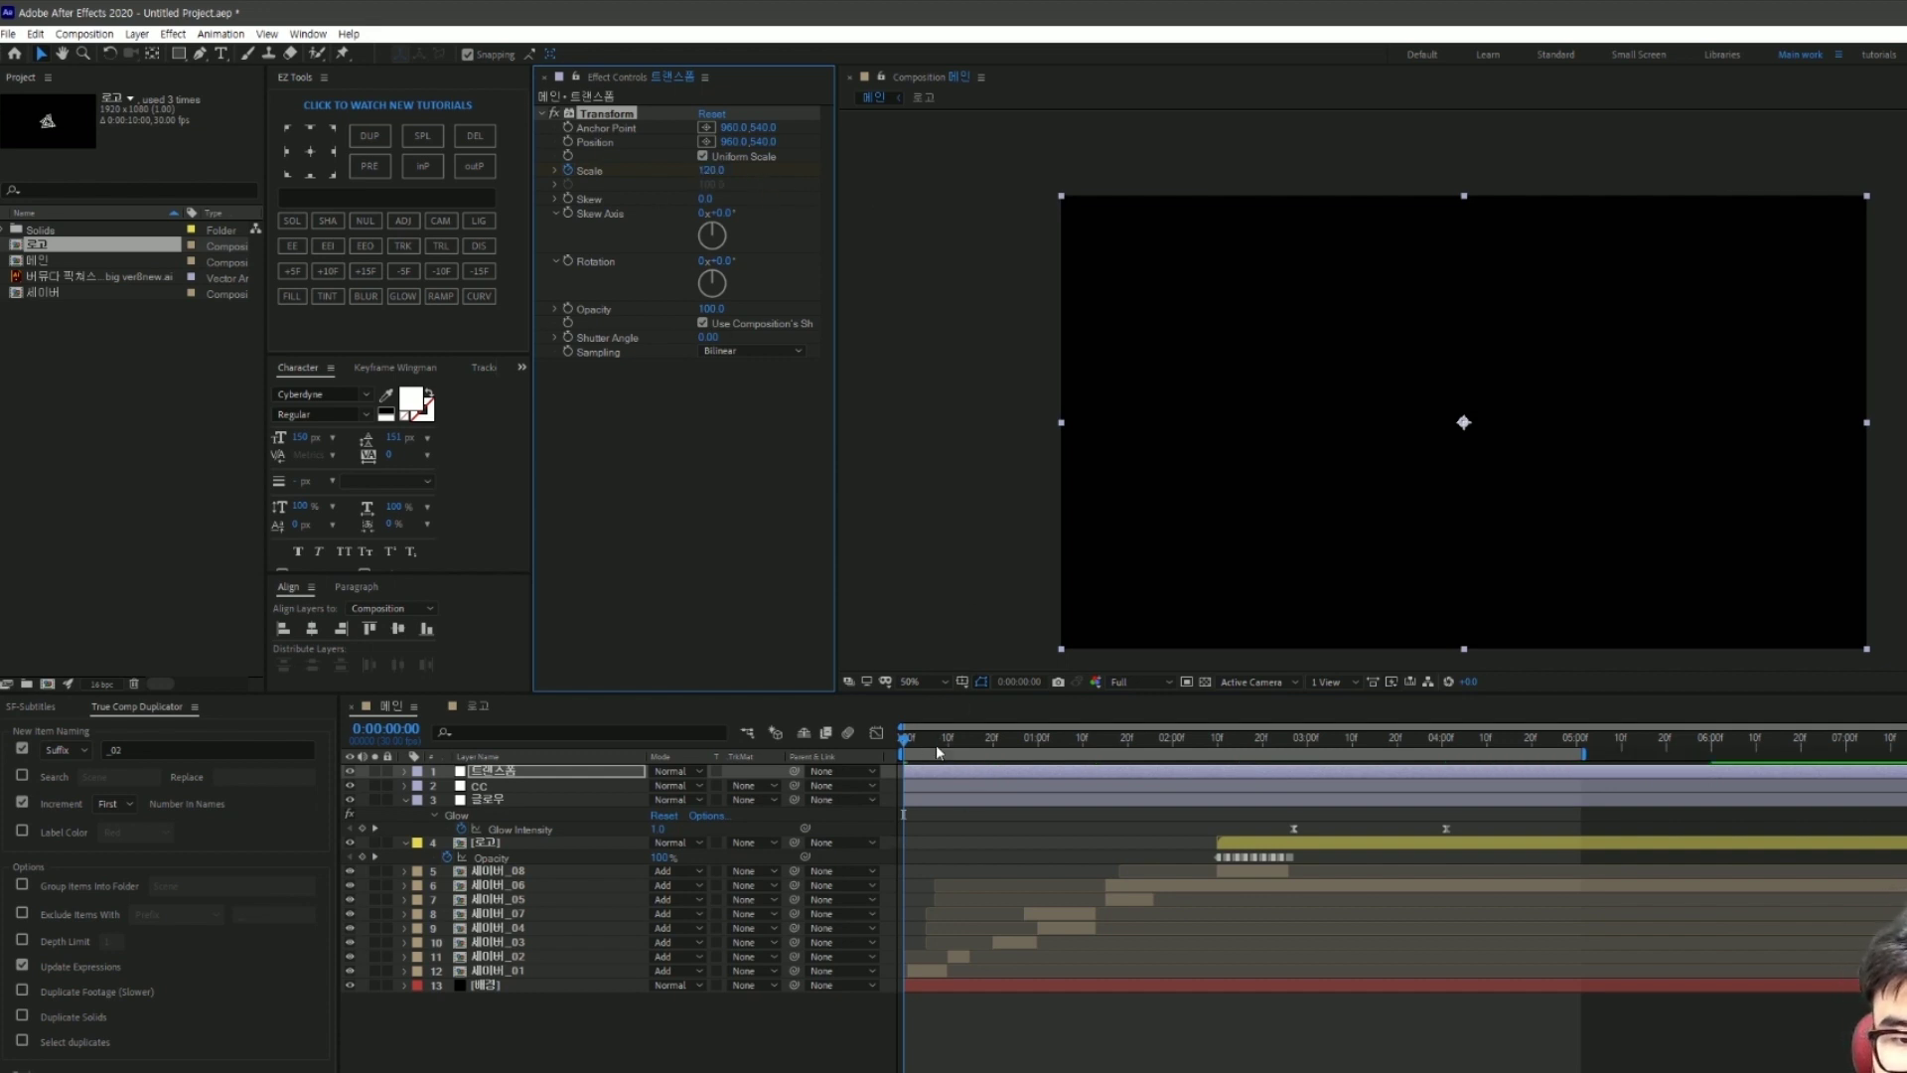
drag(936, 747, 1484, 840)
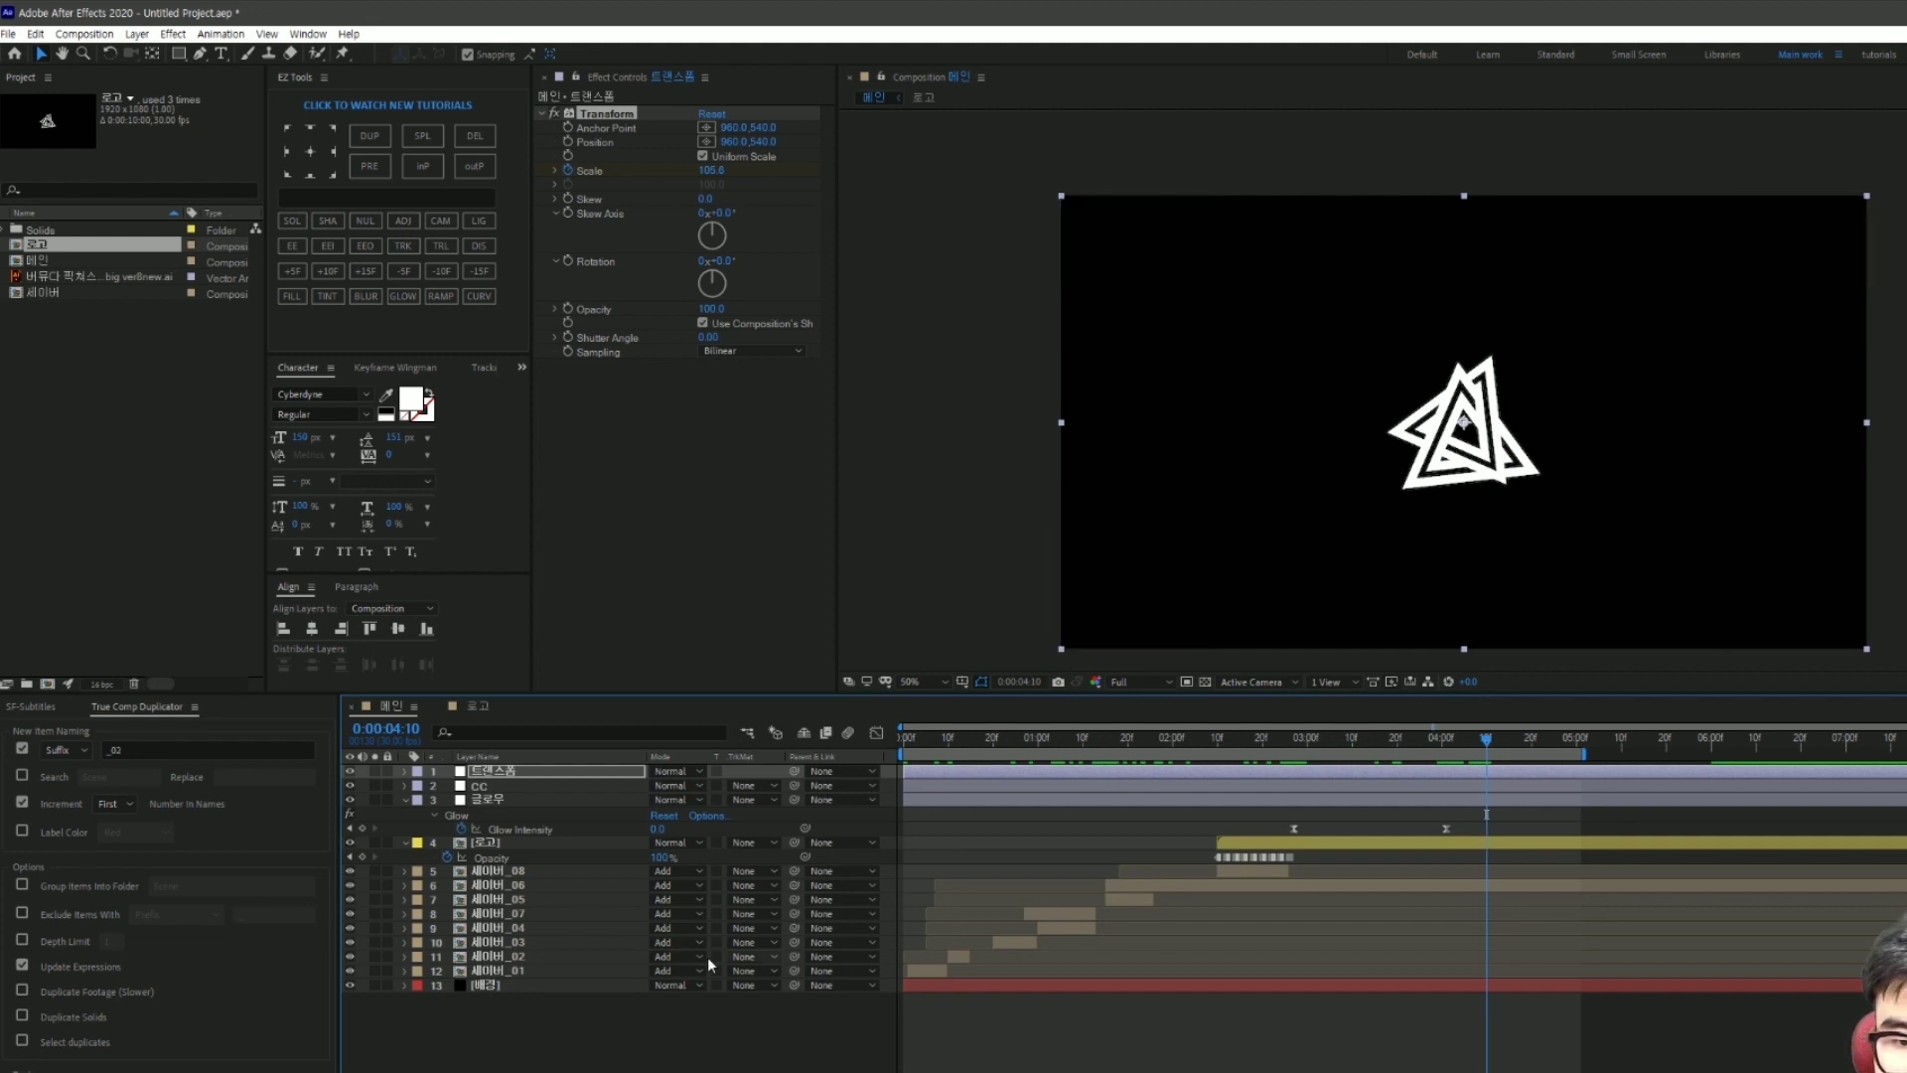
Step: Collapse the 글로우 and 로고 layers and select every layer in the comp
click(403, 799)
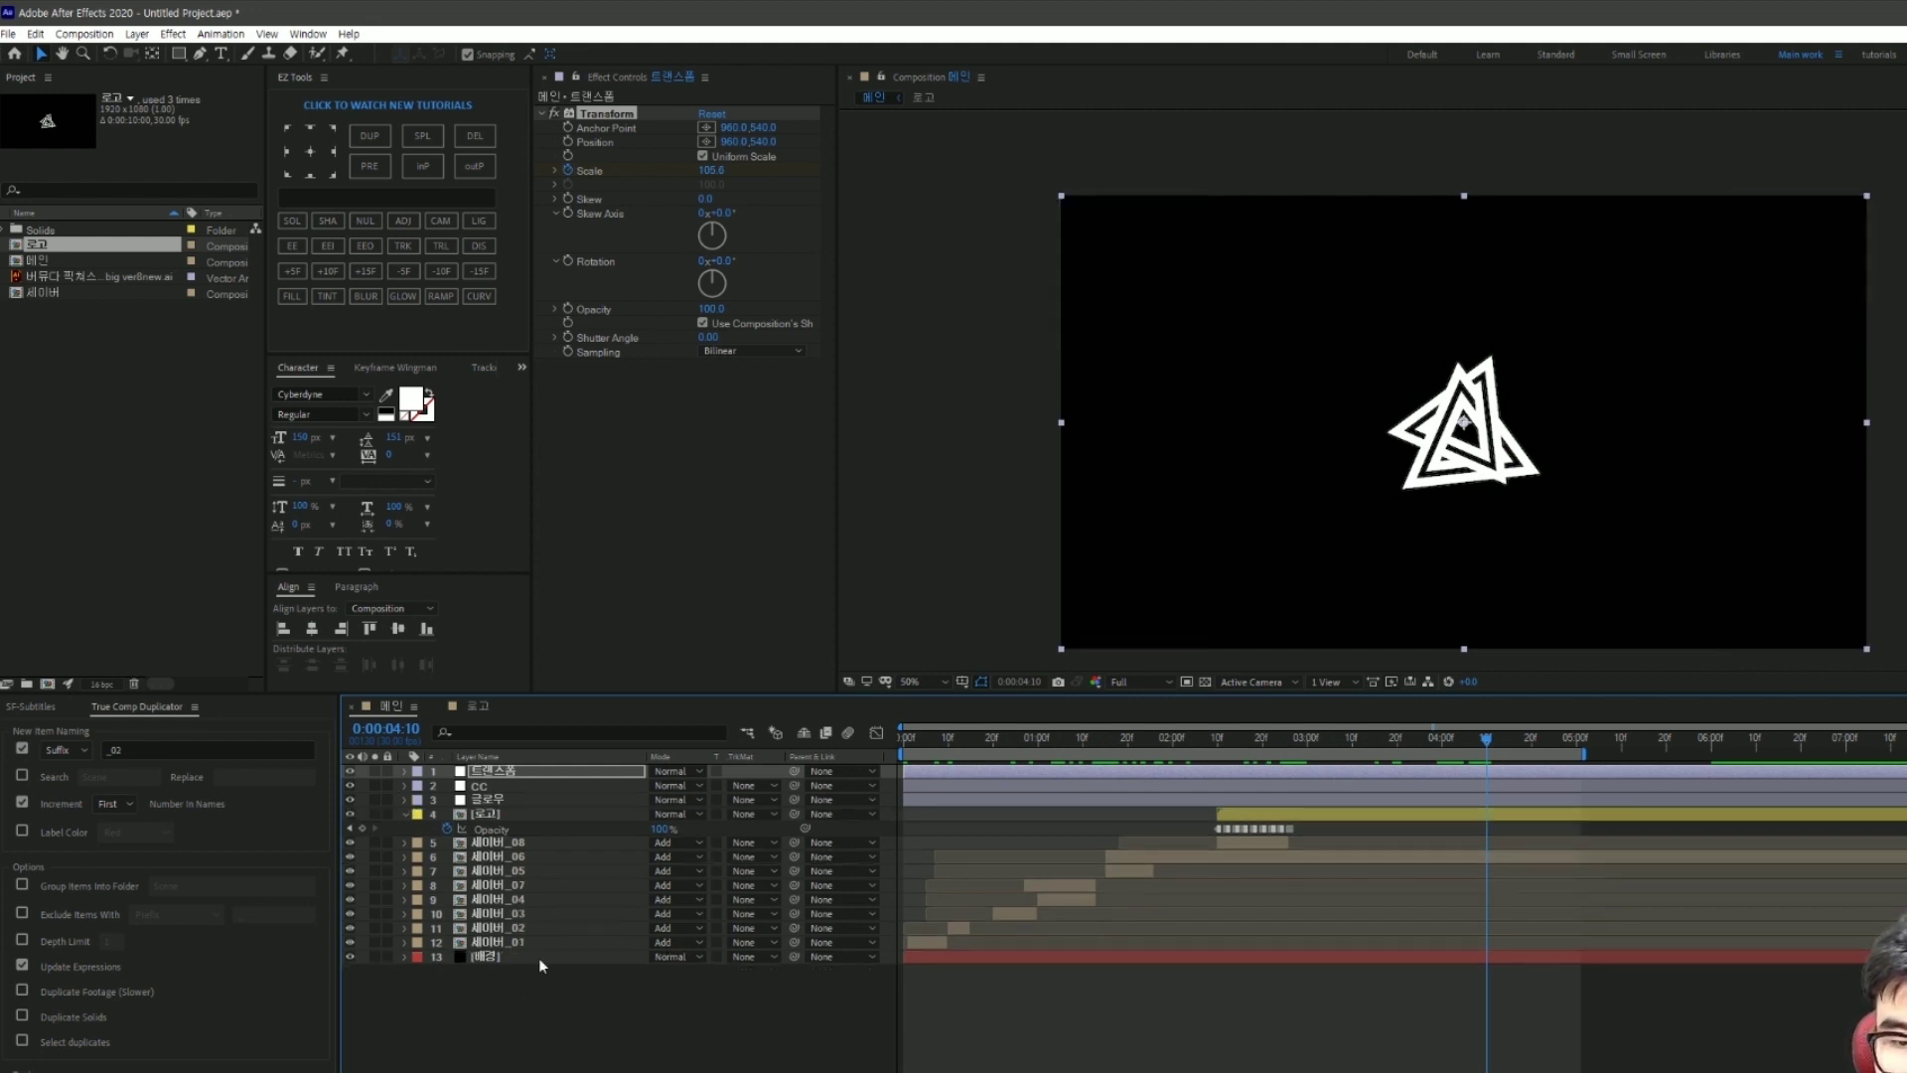
click(405, 814)
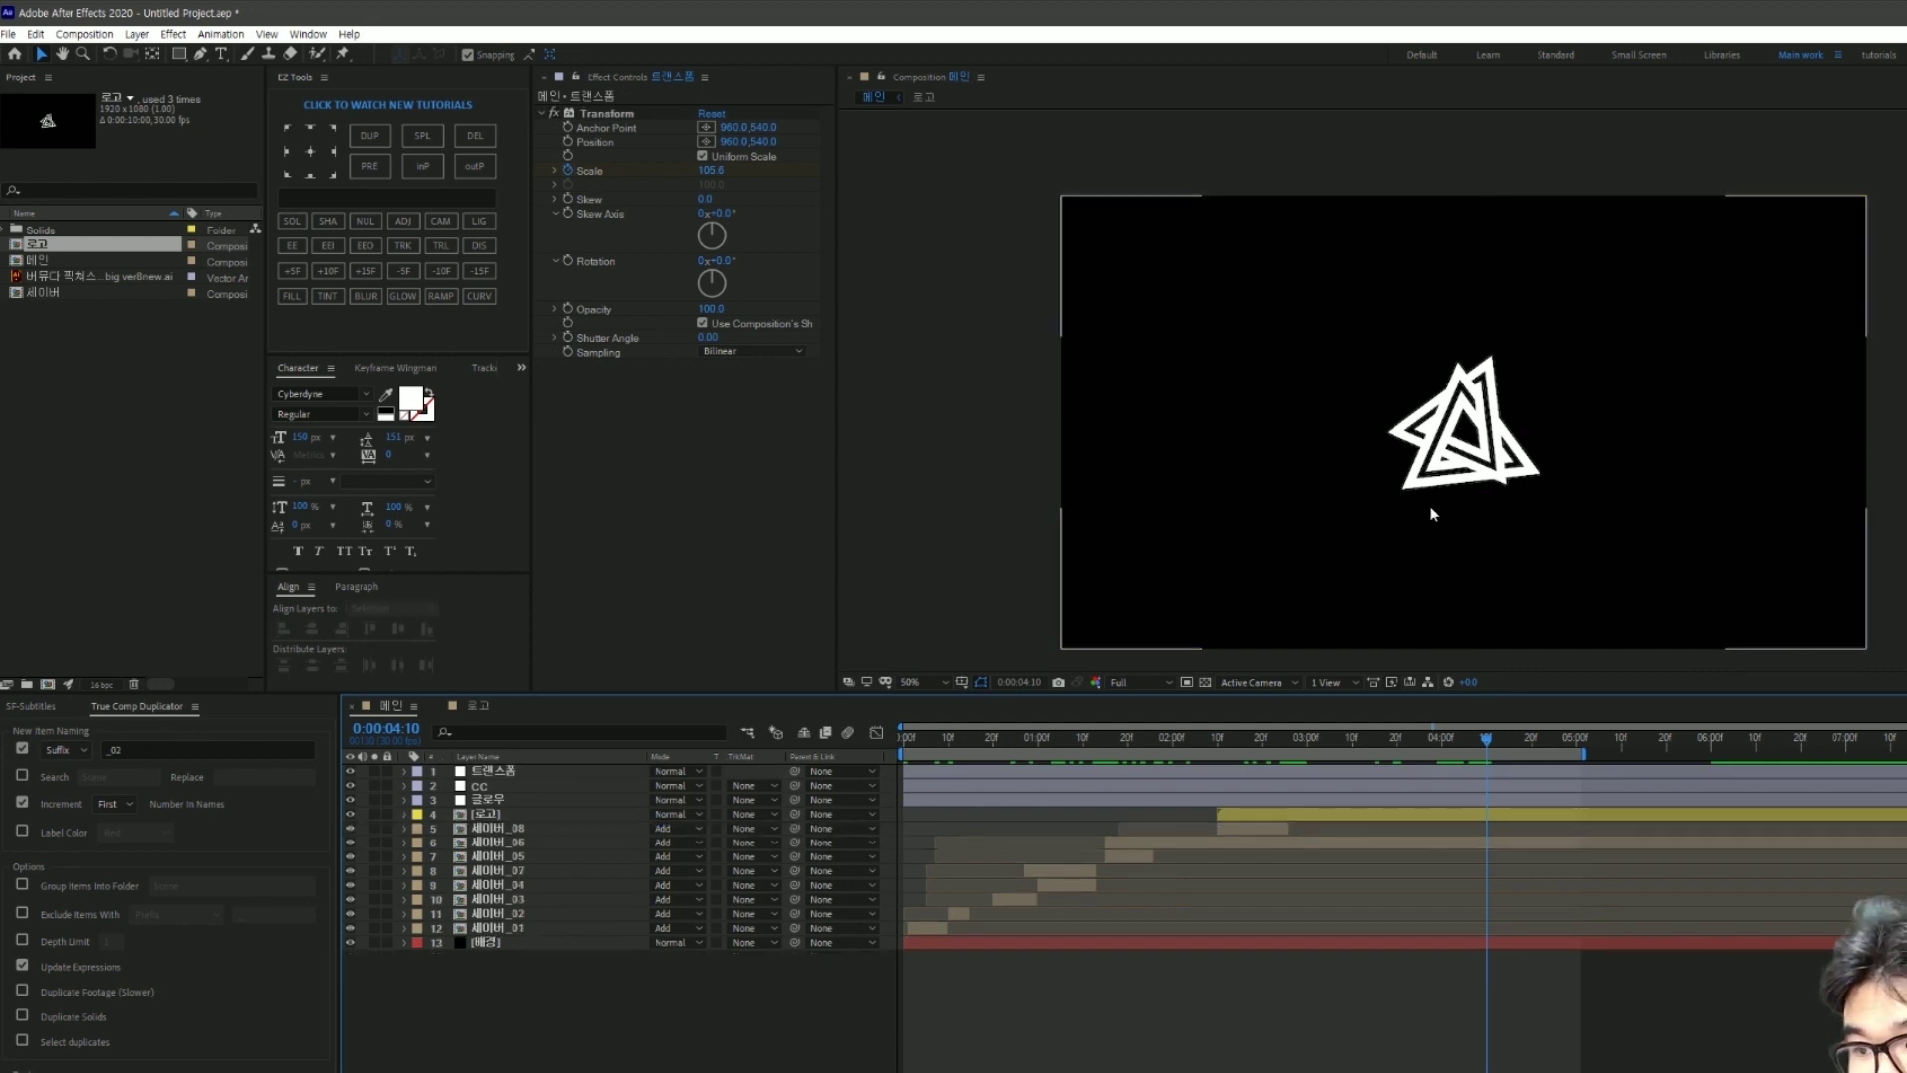
click(676, 1003)
drag(568, 1017, 544, 741)
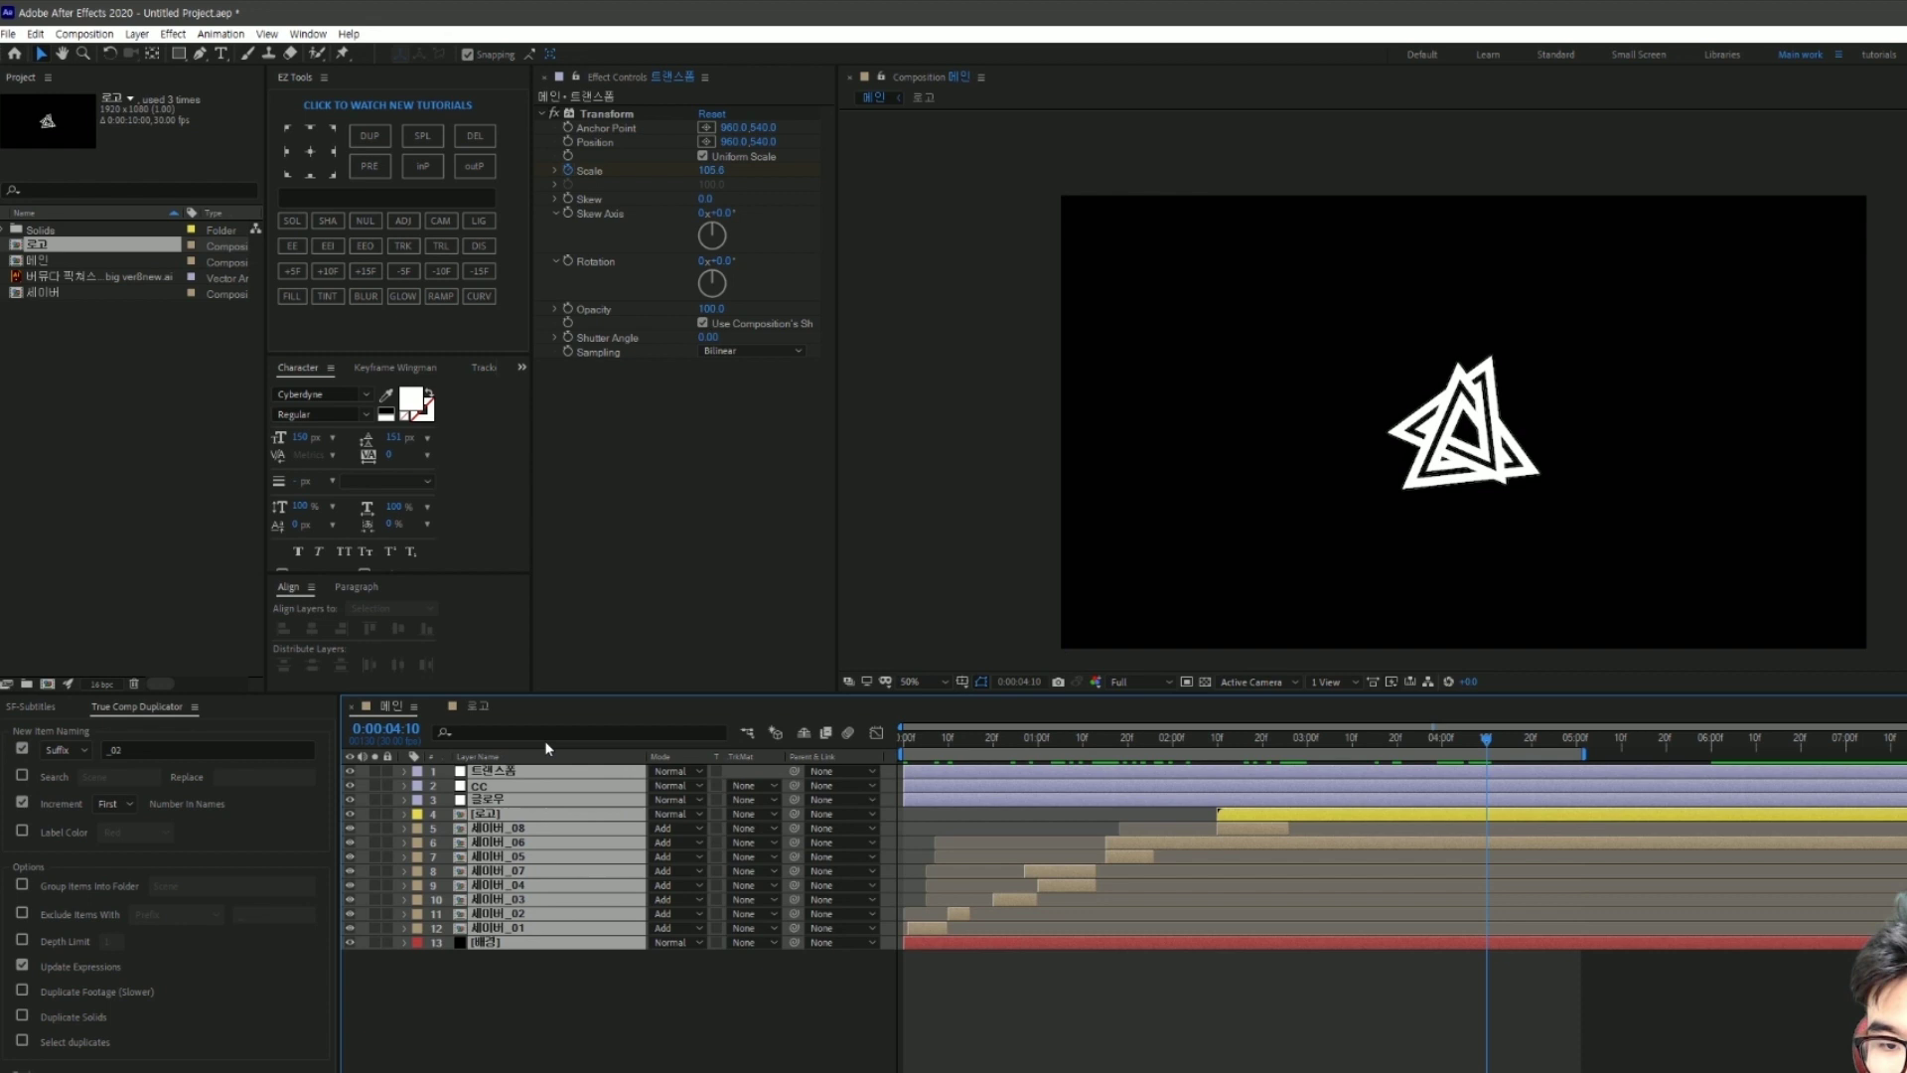
Step: Pre-compose all selected layers into a new composition named RGB
right_click(537, 842)
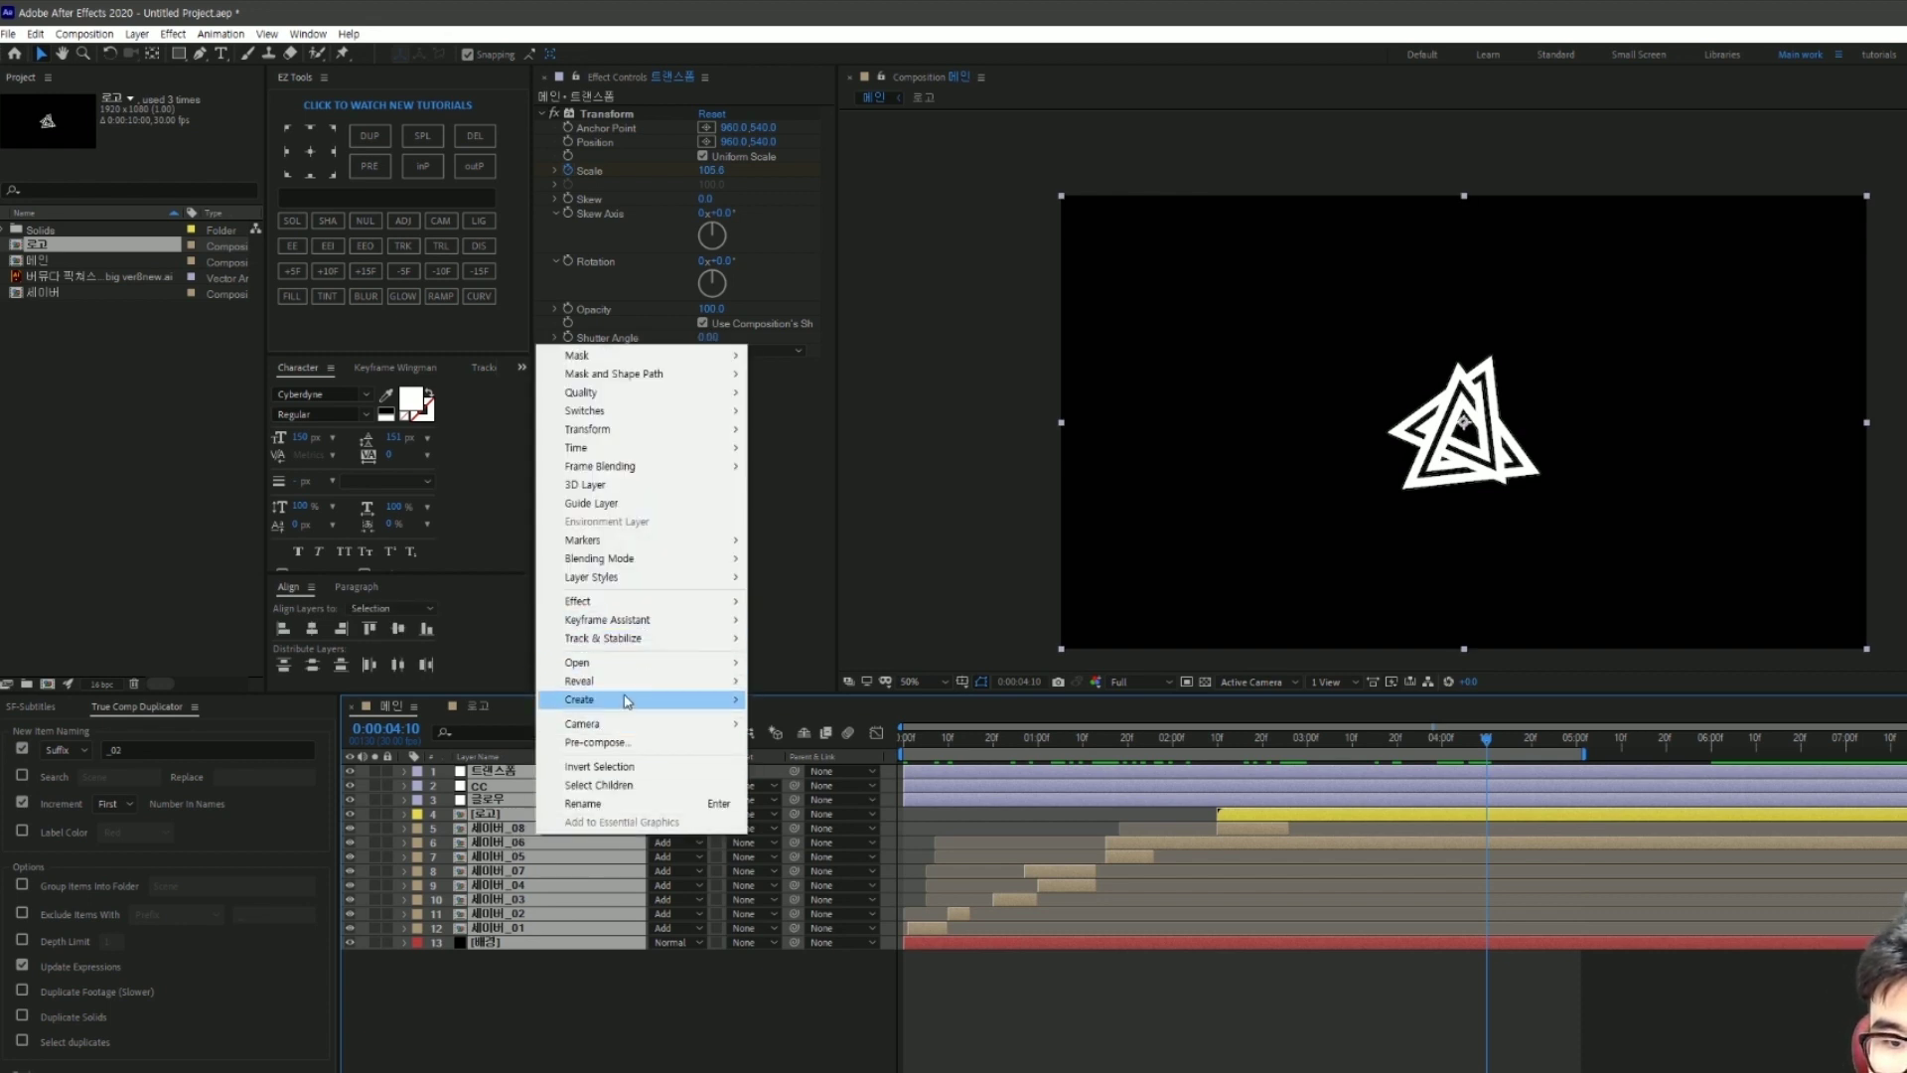
click(596, 741)
text(a)
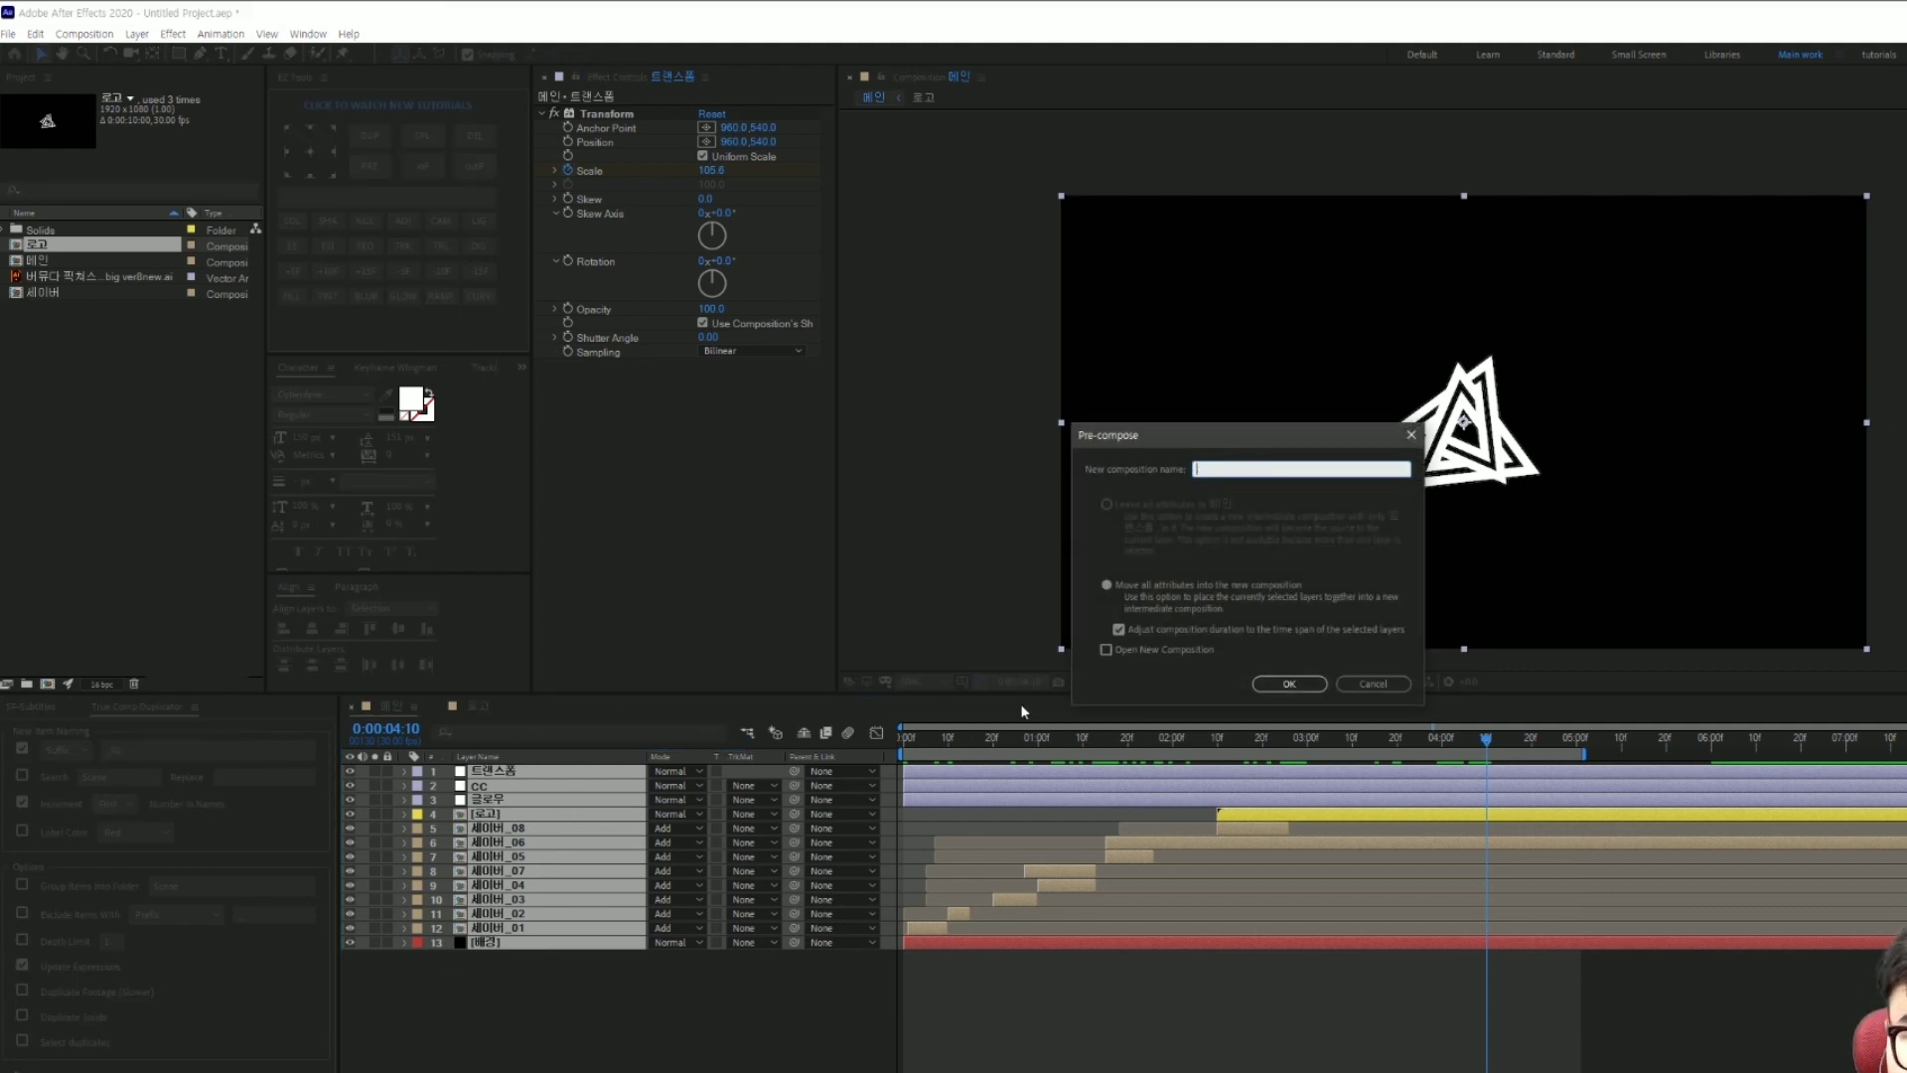
text(RGB)
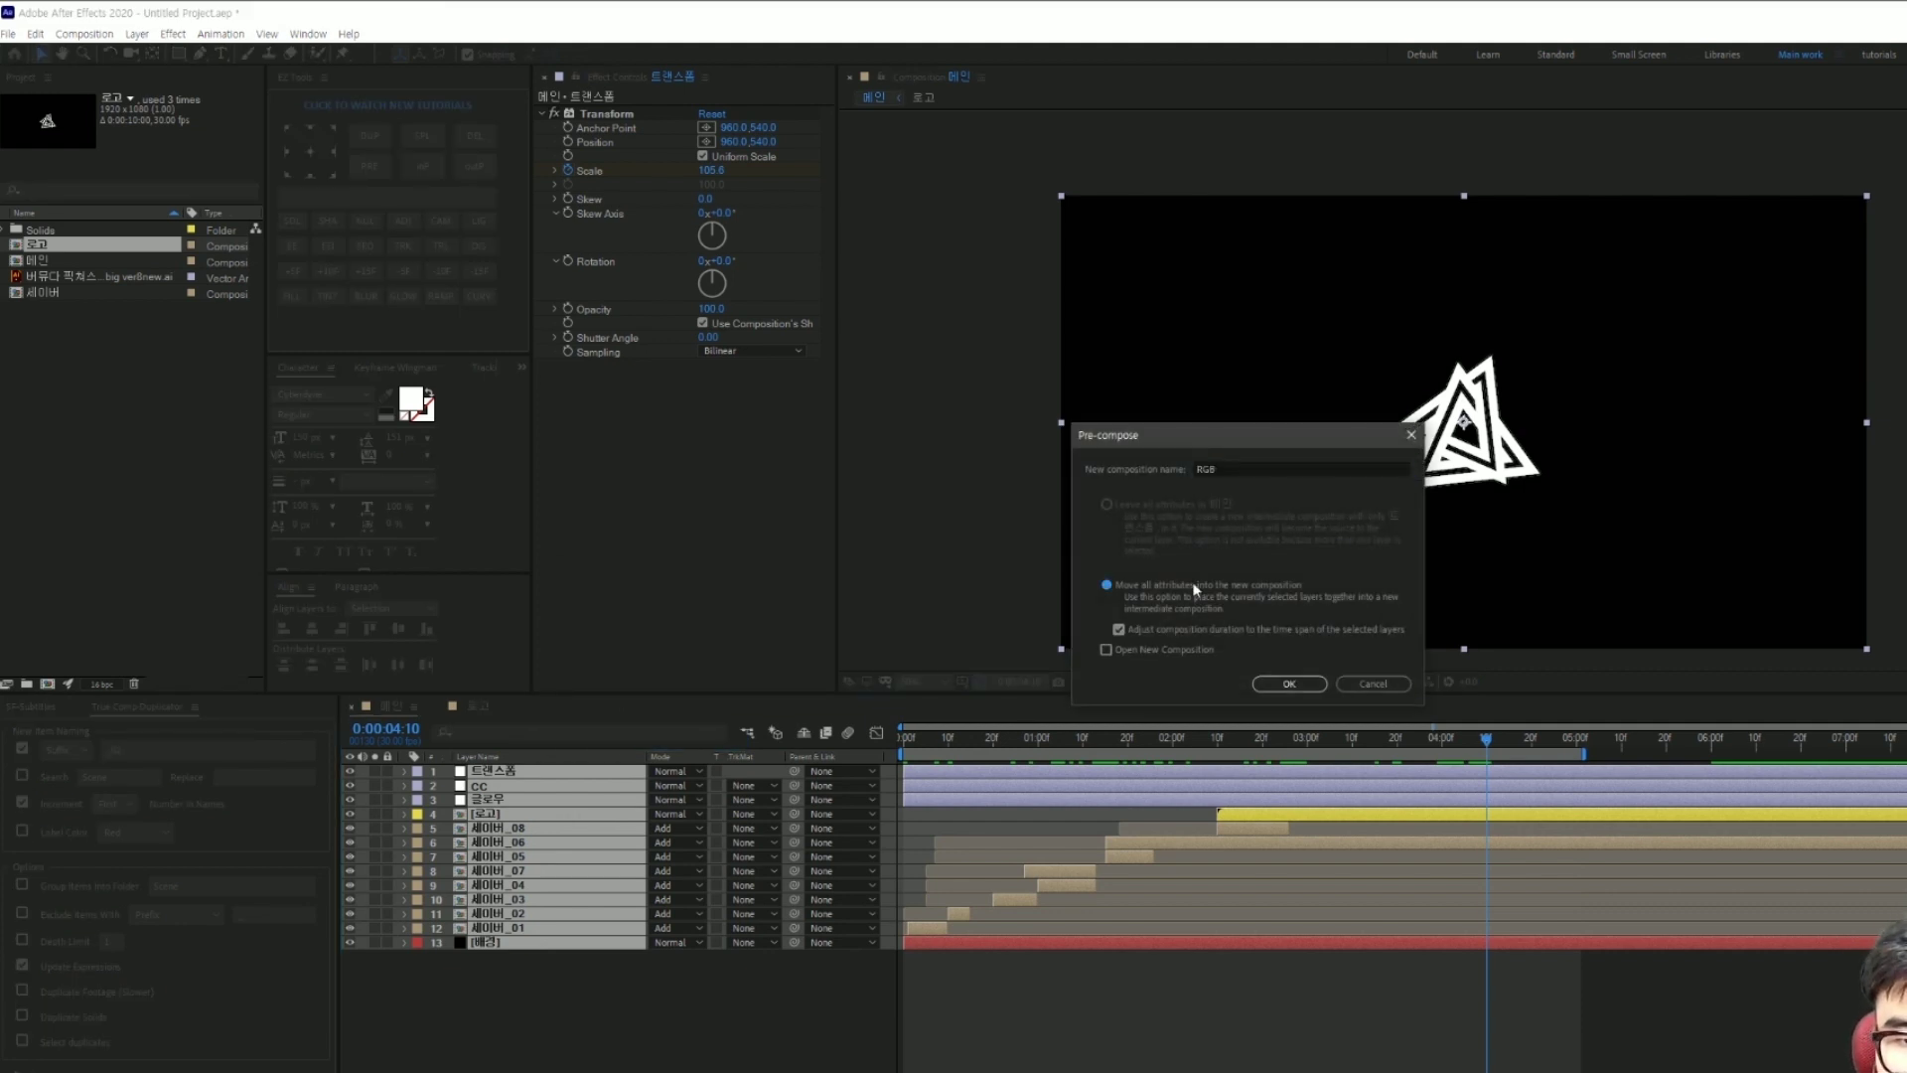
click(1288, 683)
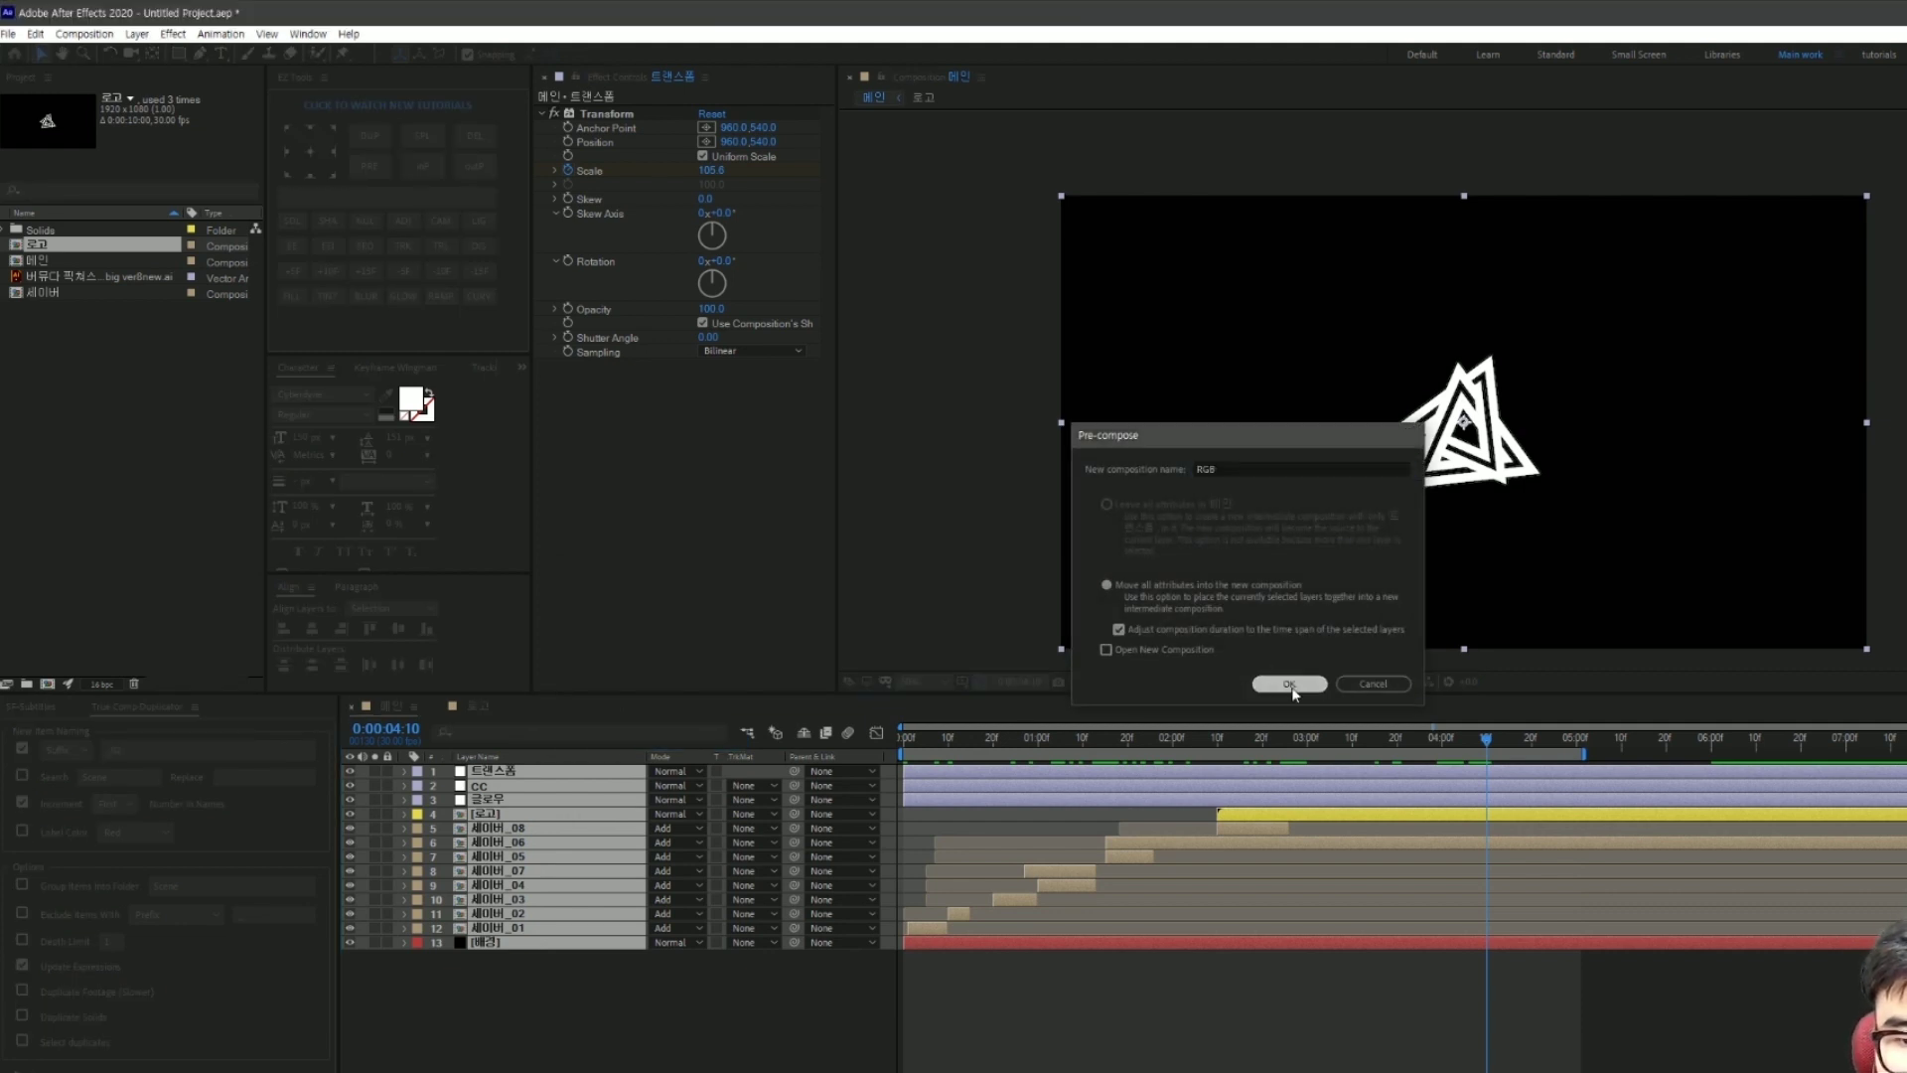
click(466, 772)
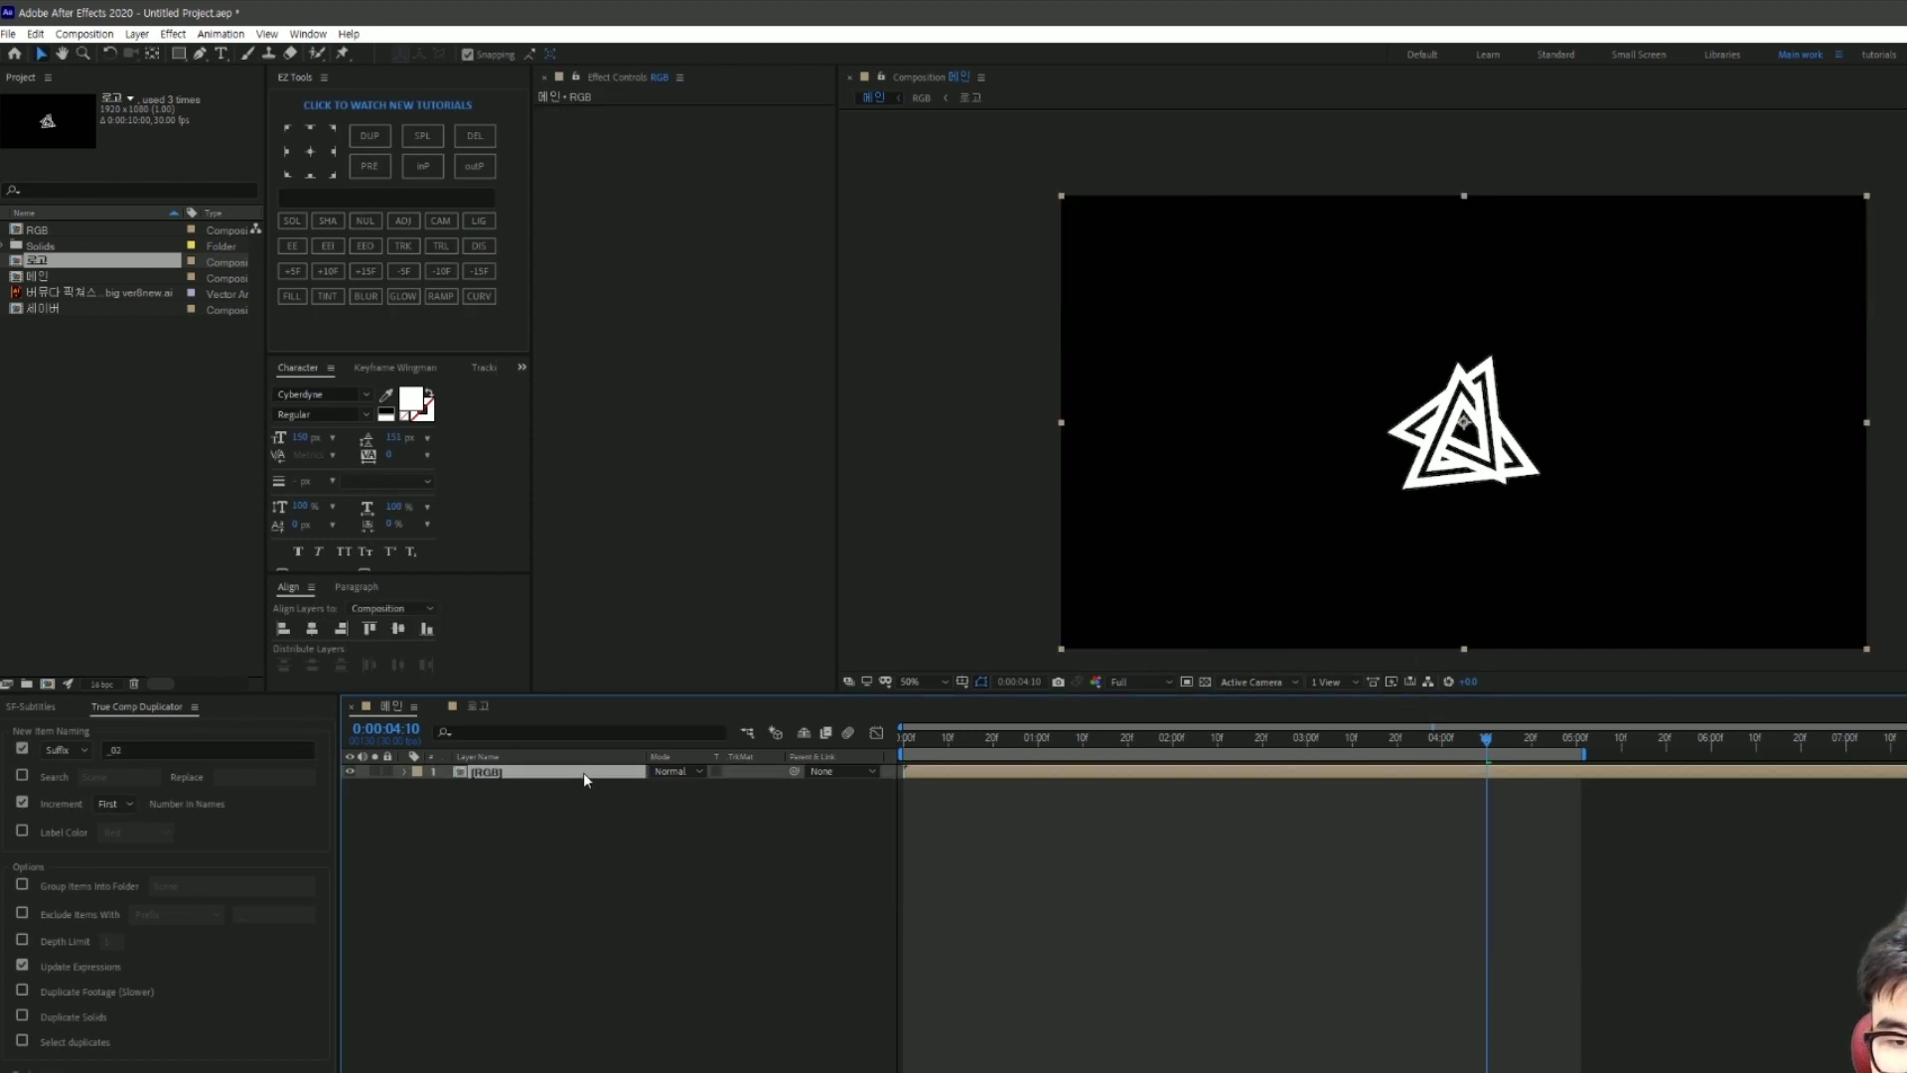
Step: Apply Shift Channels to the RGB layer with Take Red and Take Green set to Full Off
key(ctrl+space)
text(s)
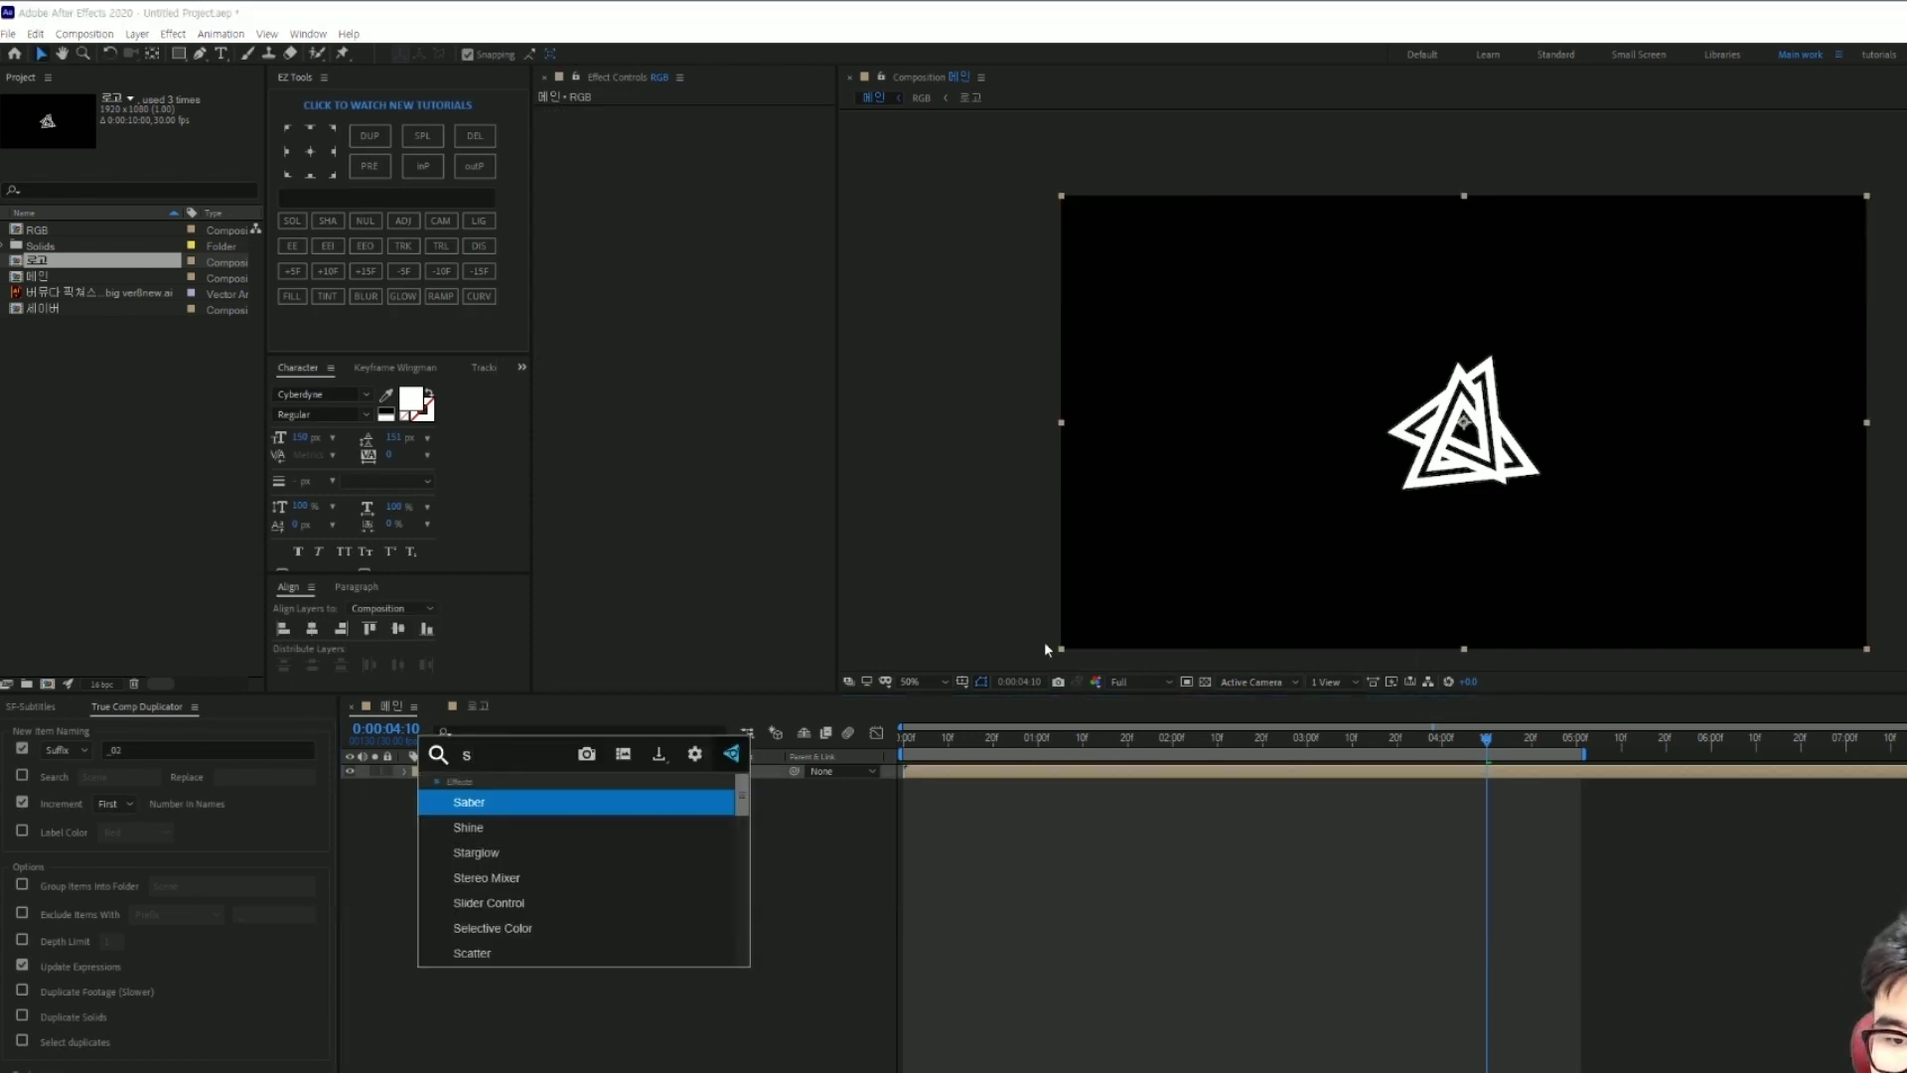
text(hif)
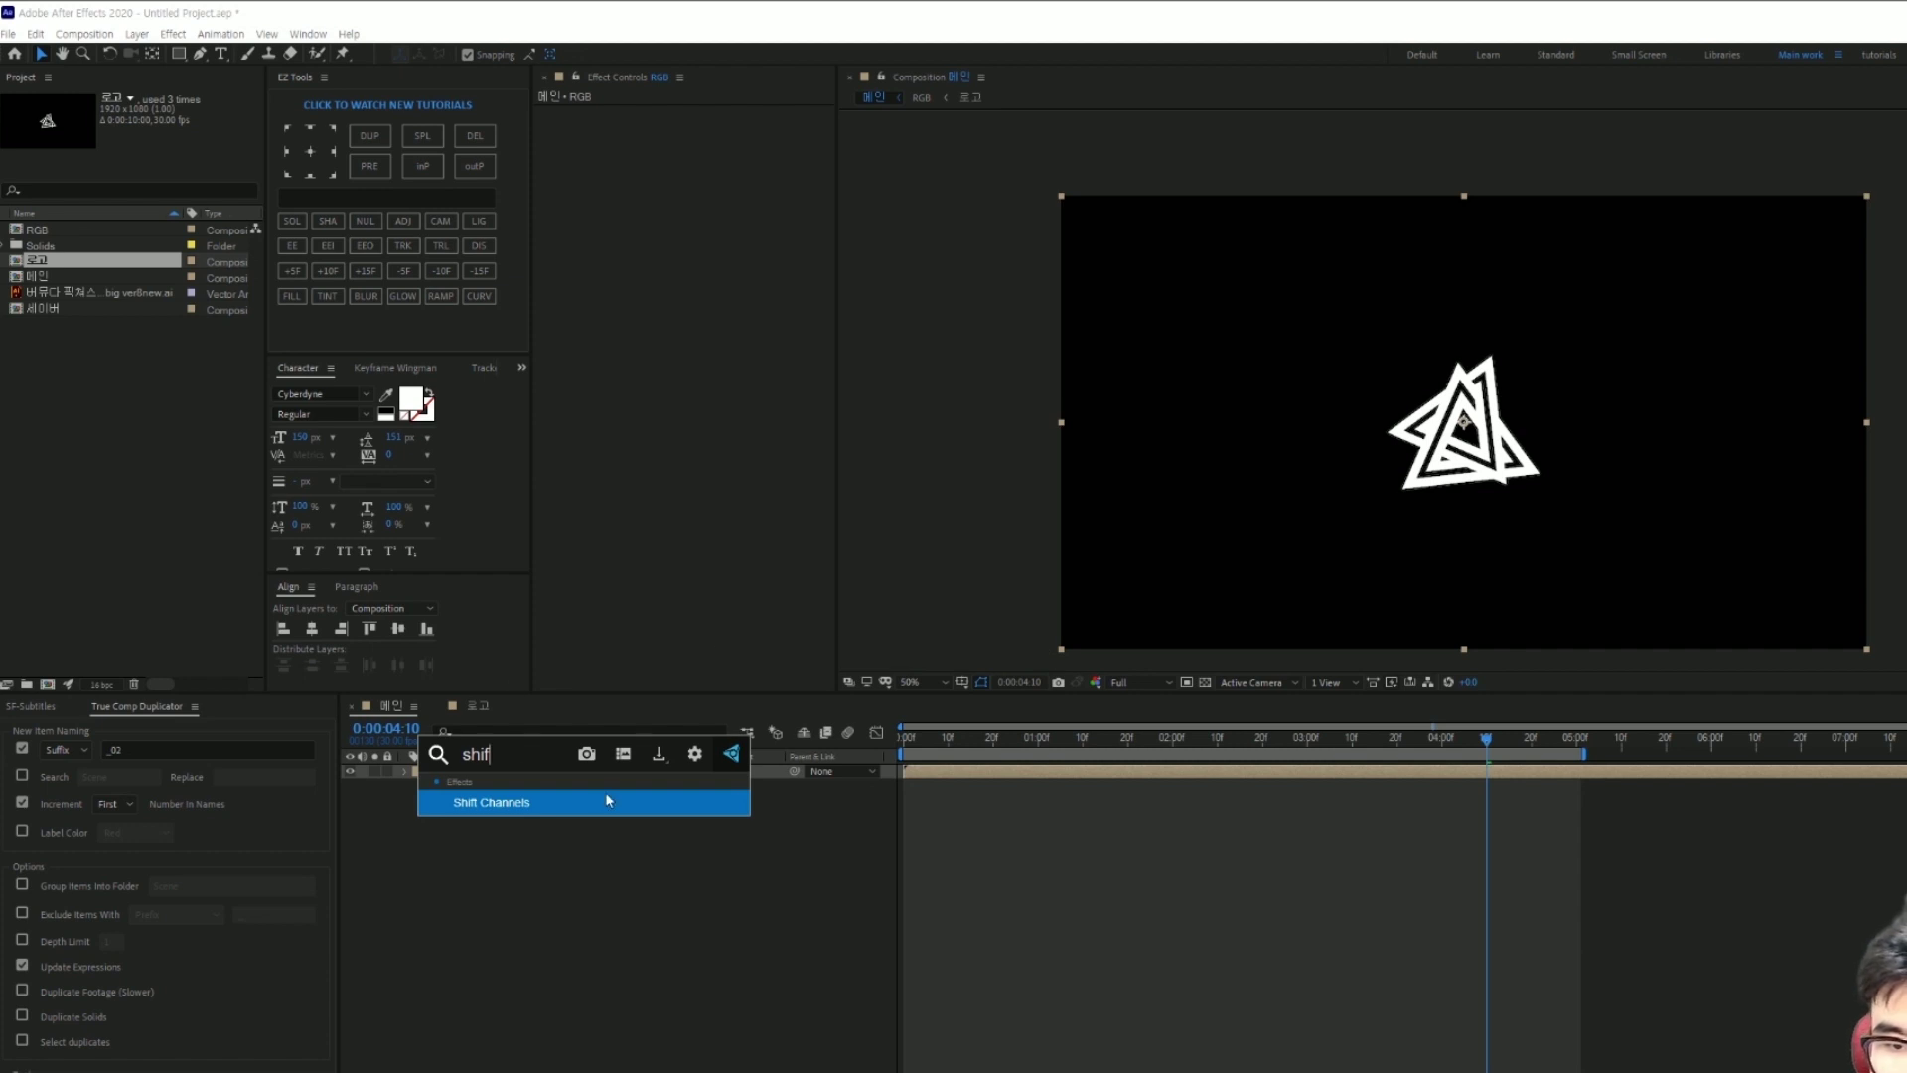
click(607, 799)
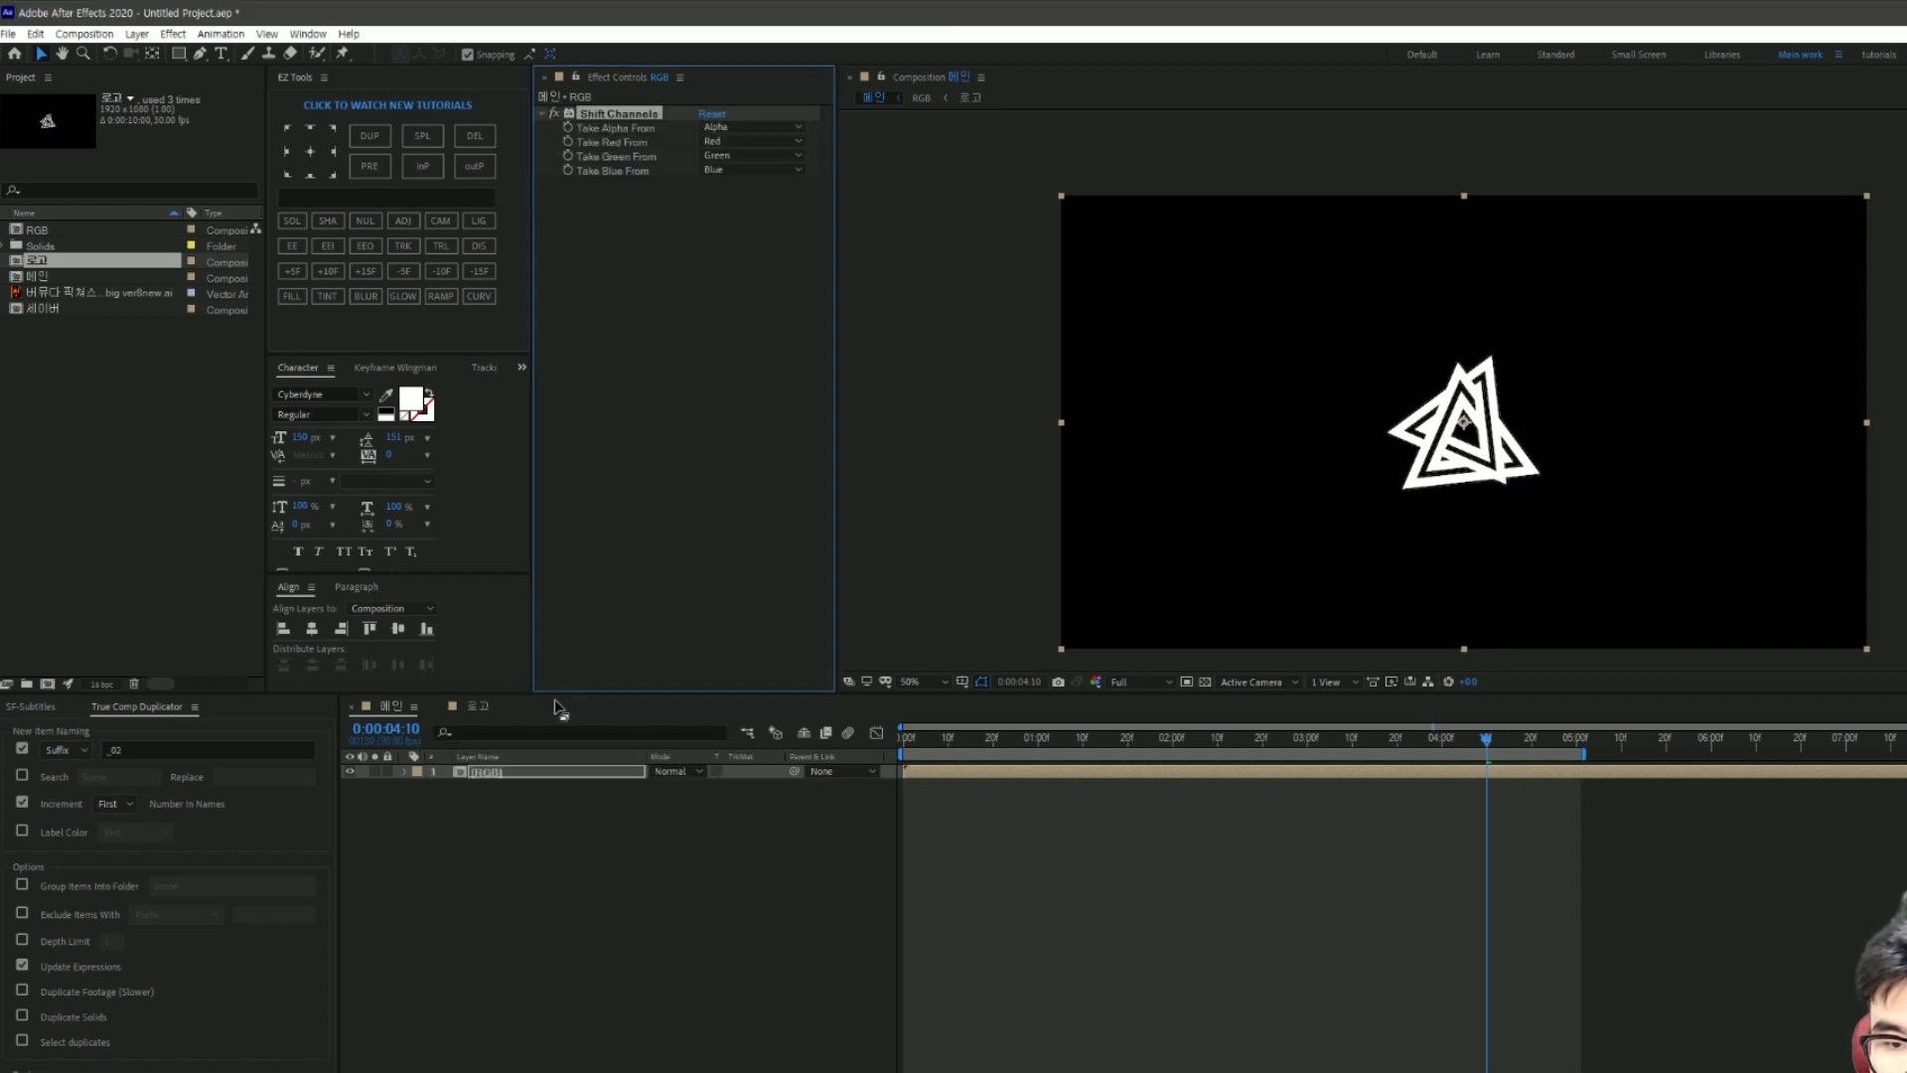
click(734, 141)
click(745, 324)
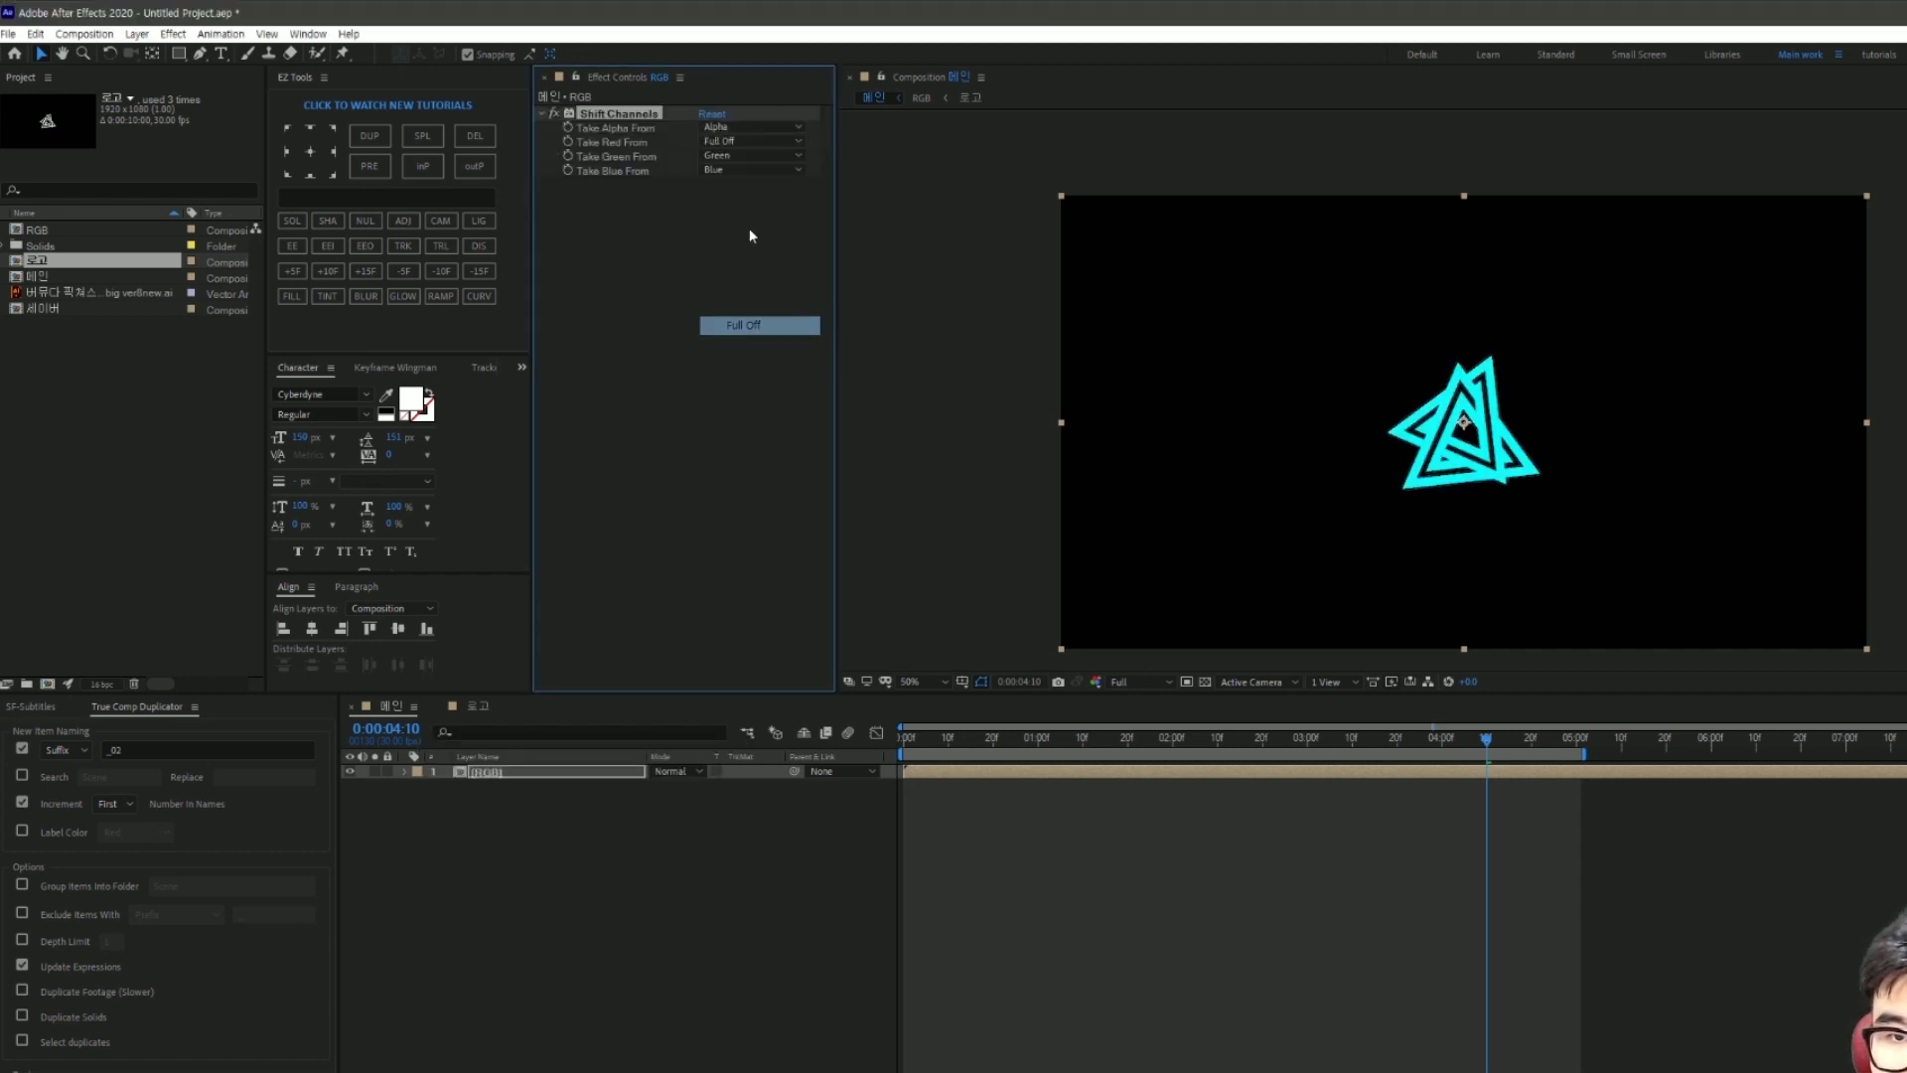
click(735, 155)
click(744, 341)
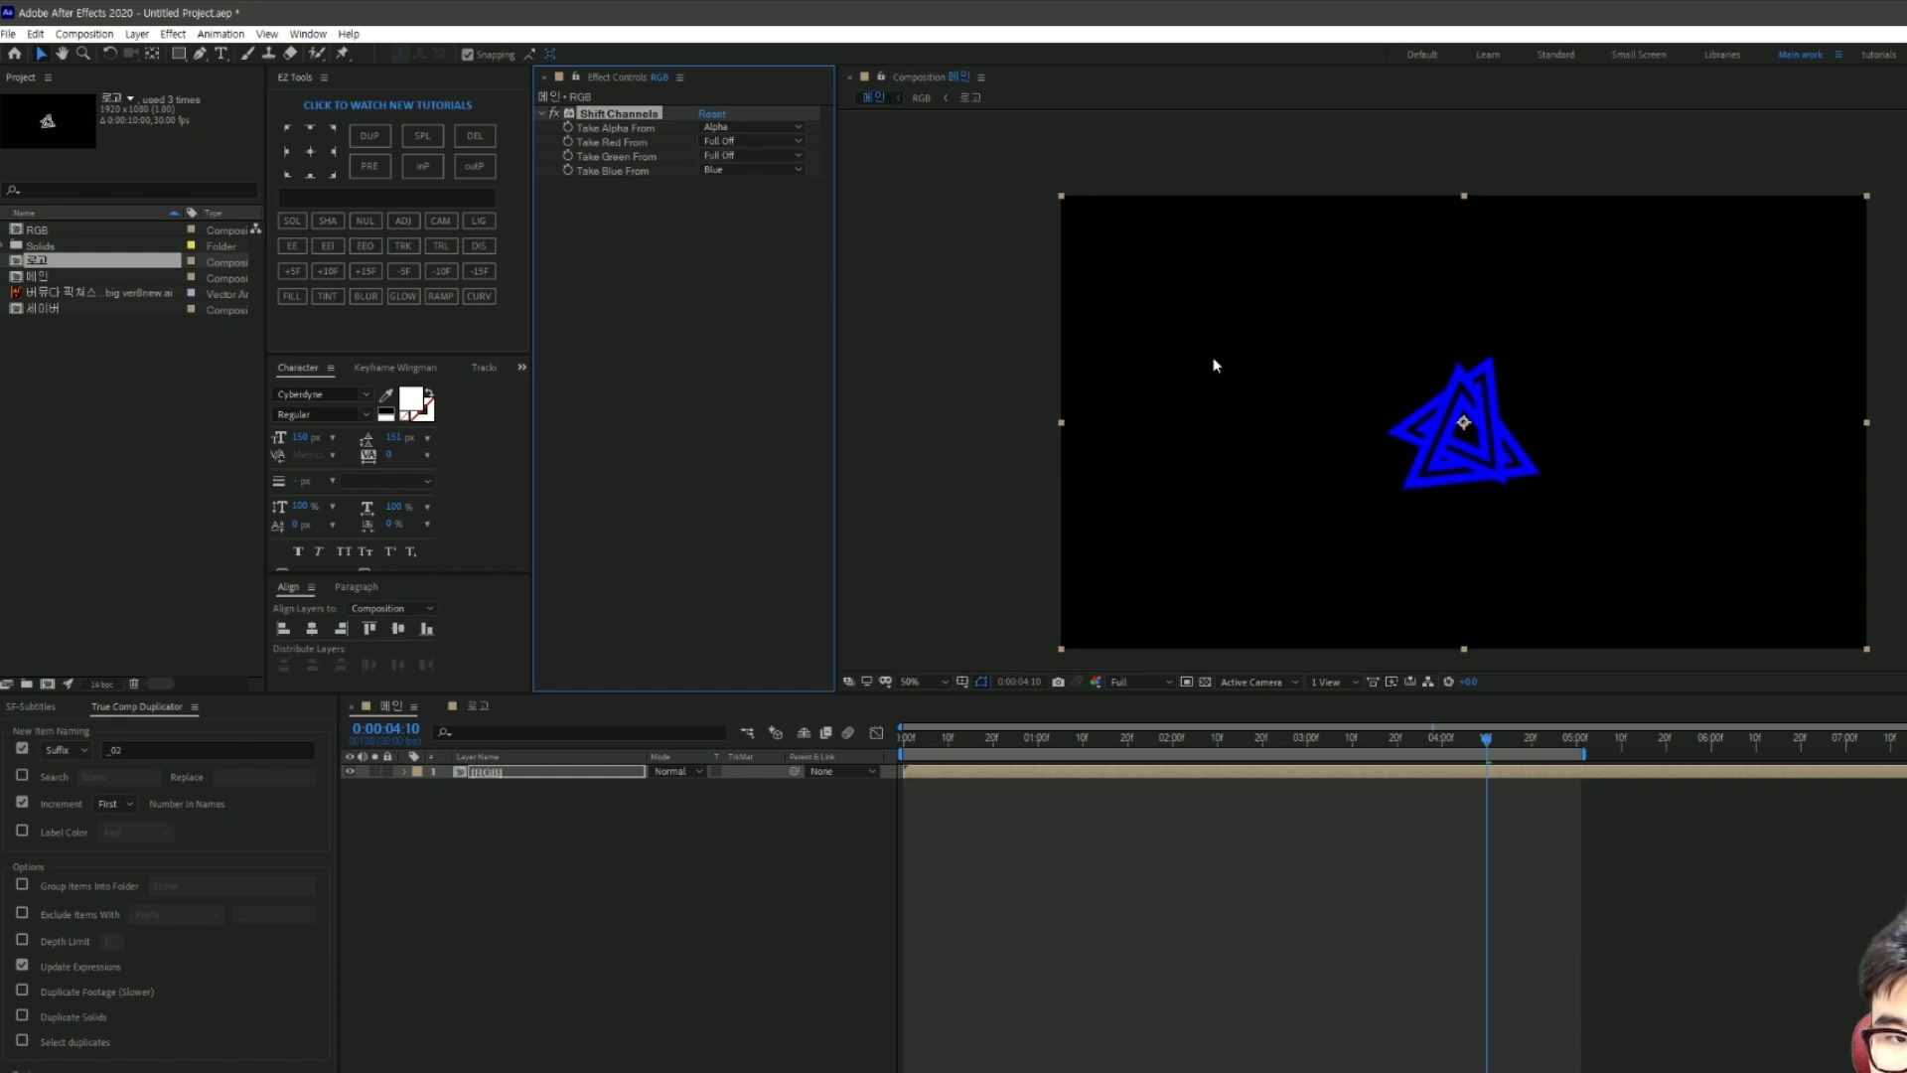
Step: Duplicate the RGB layer into three copies
click(537, 944)
click(555, 781)
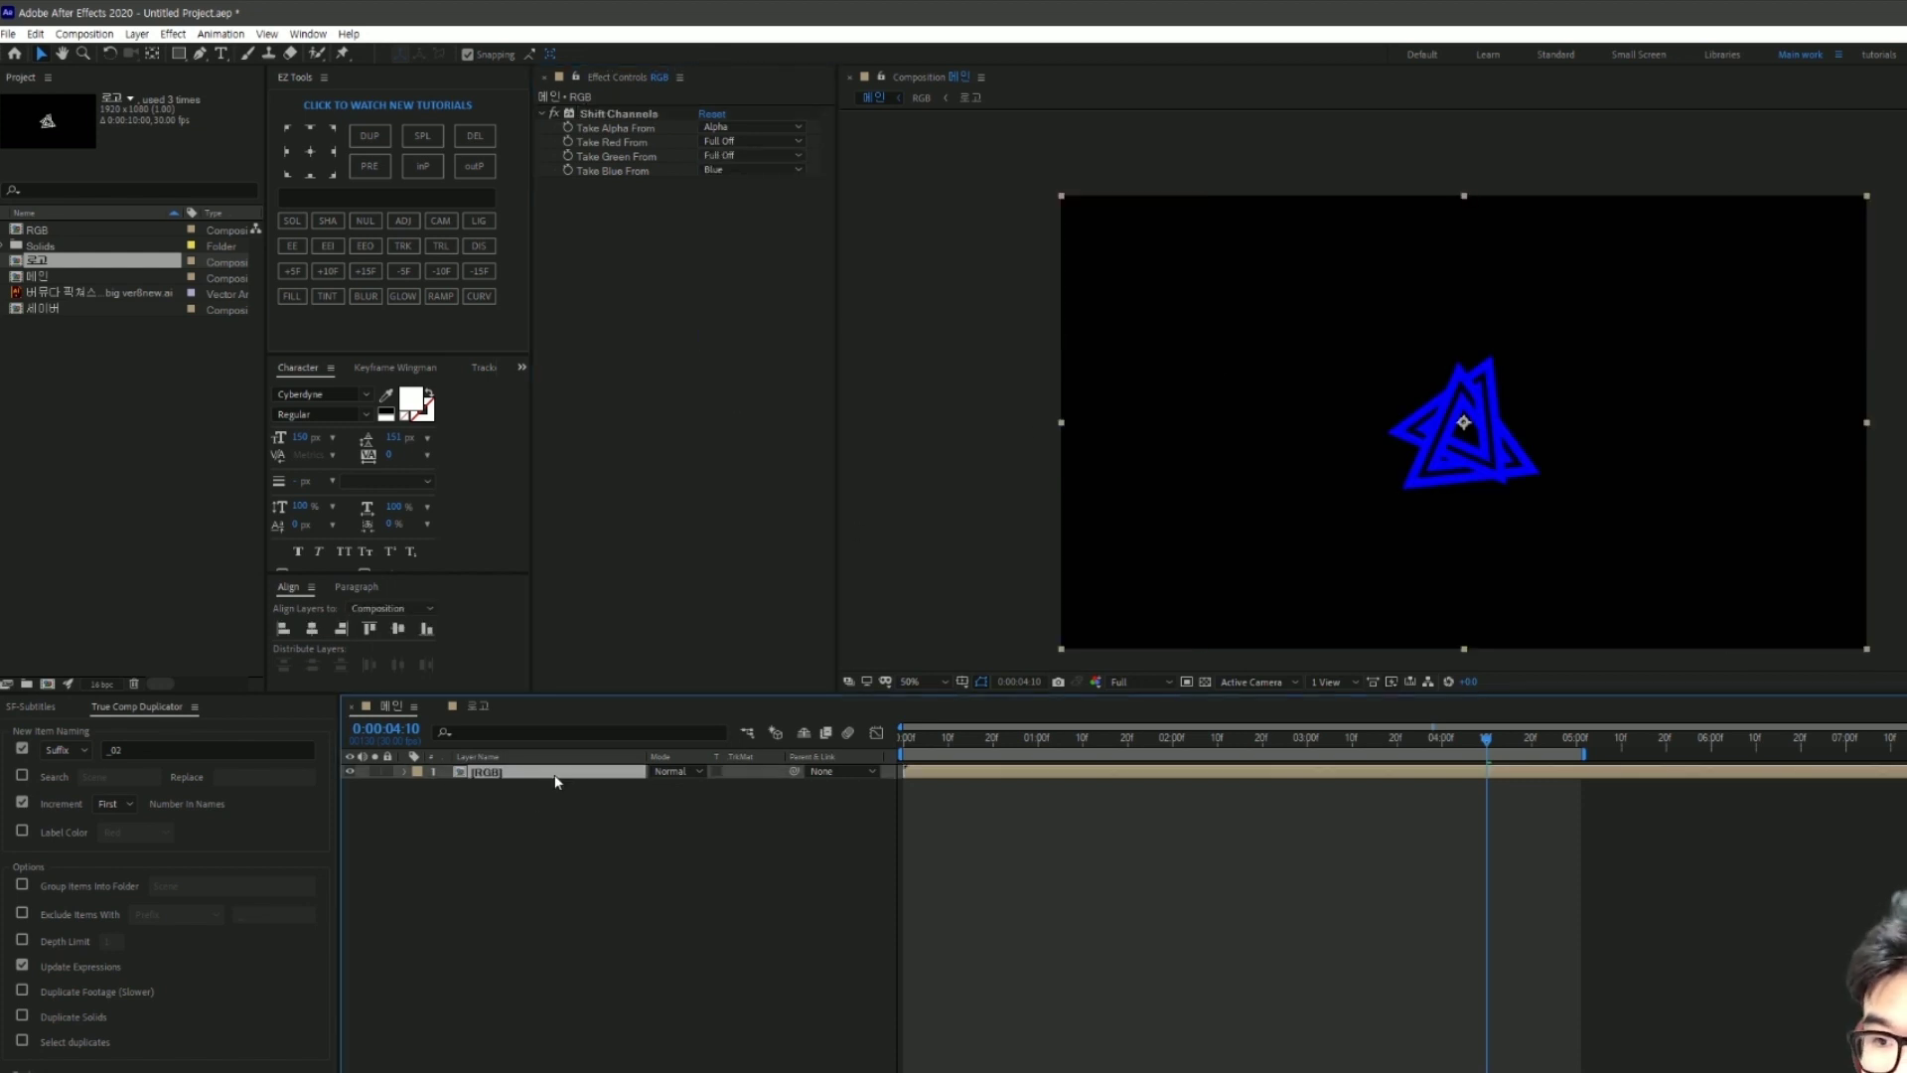
key(ctrl+d)
key(ctrl+d)
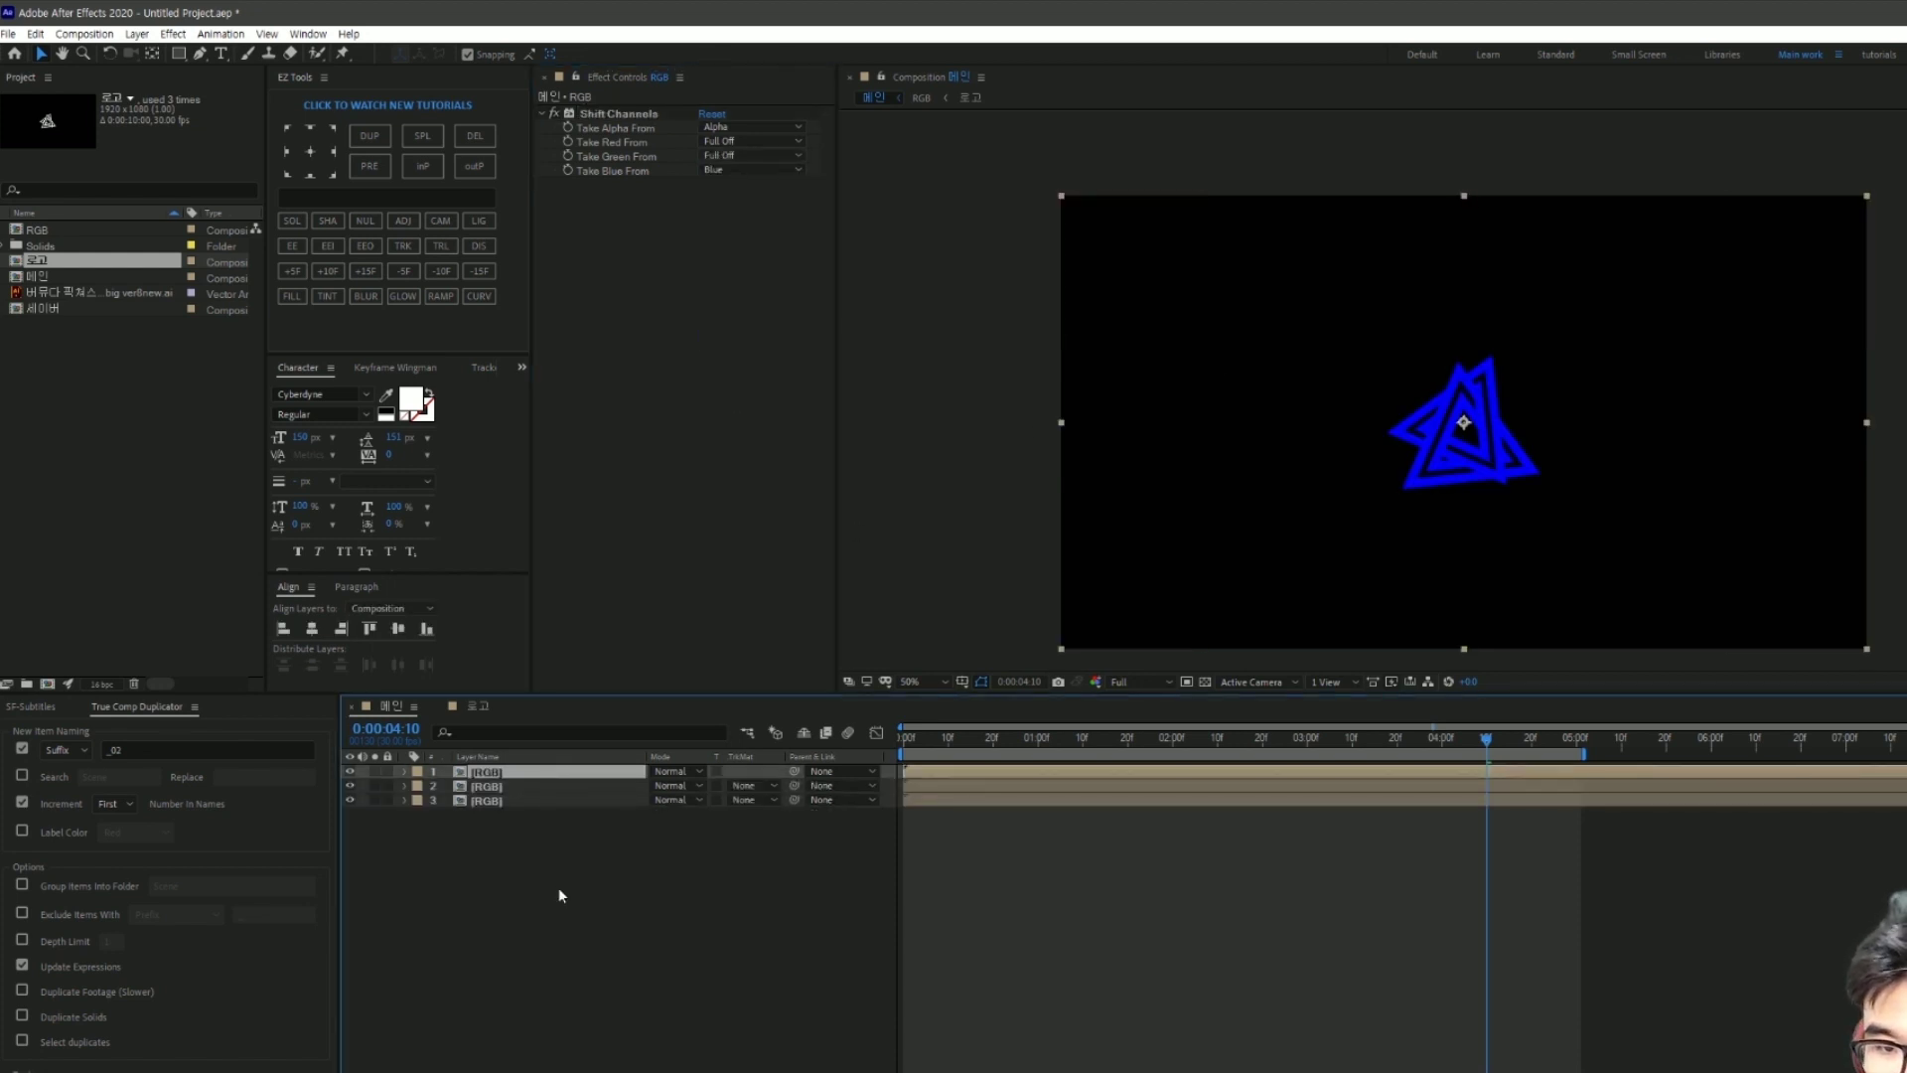
Step: Set the blending mode of all three RGB layers to Add
click(558, 895)
click(581, 772)
shift+click(656, 799)
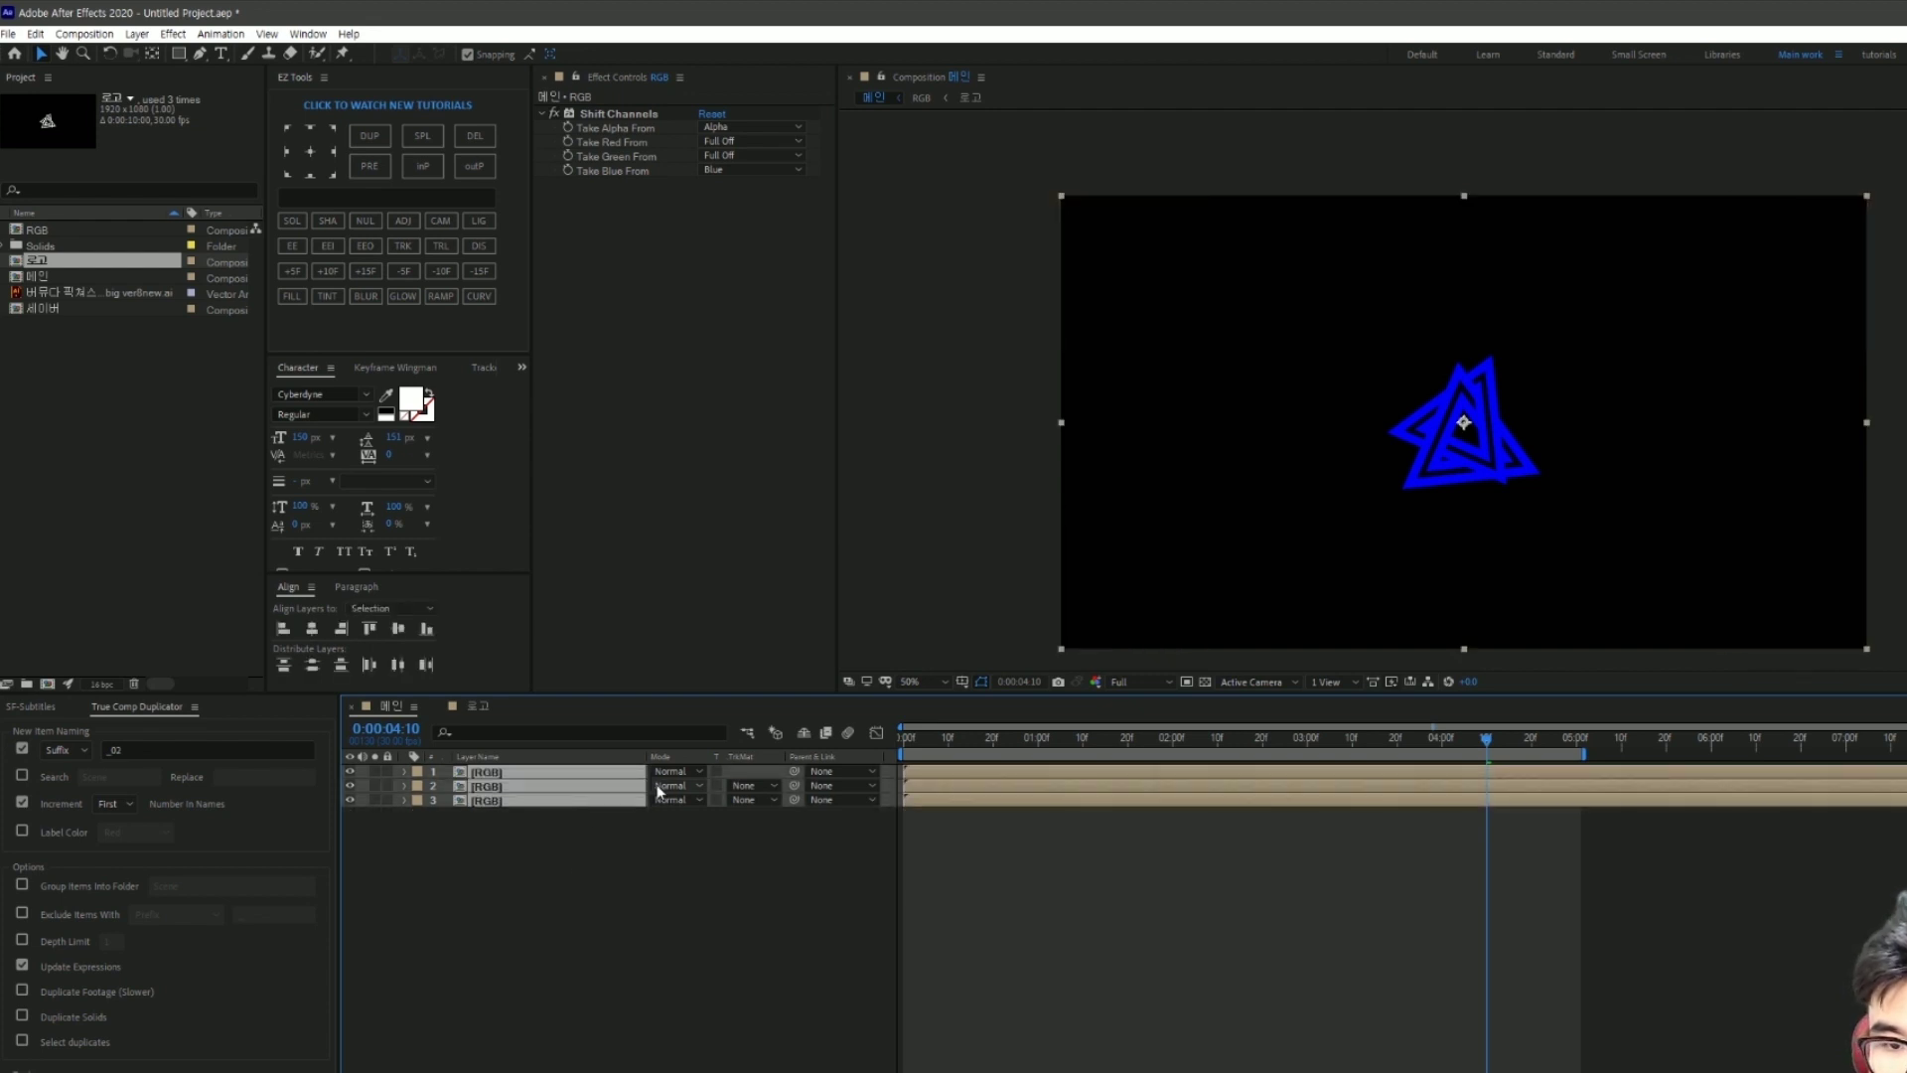
click(670, 773)
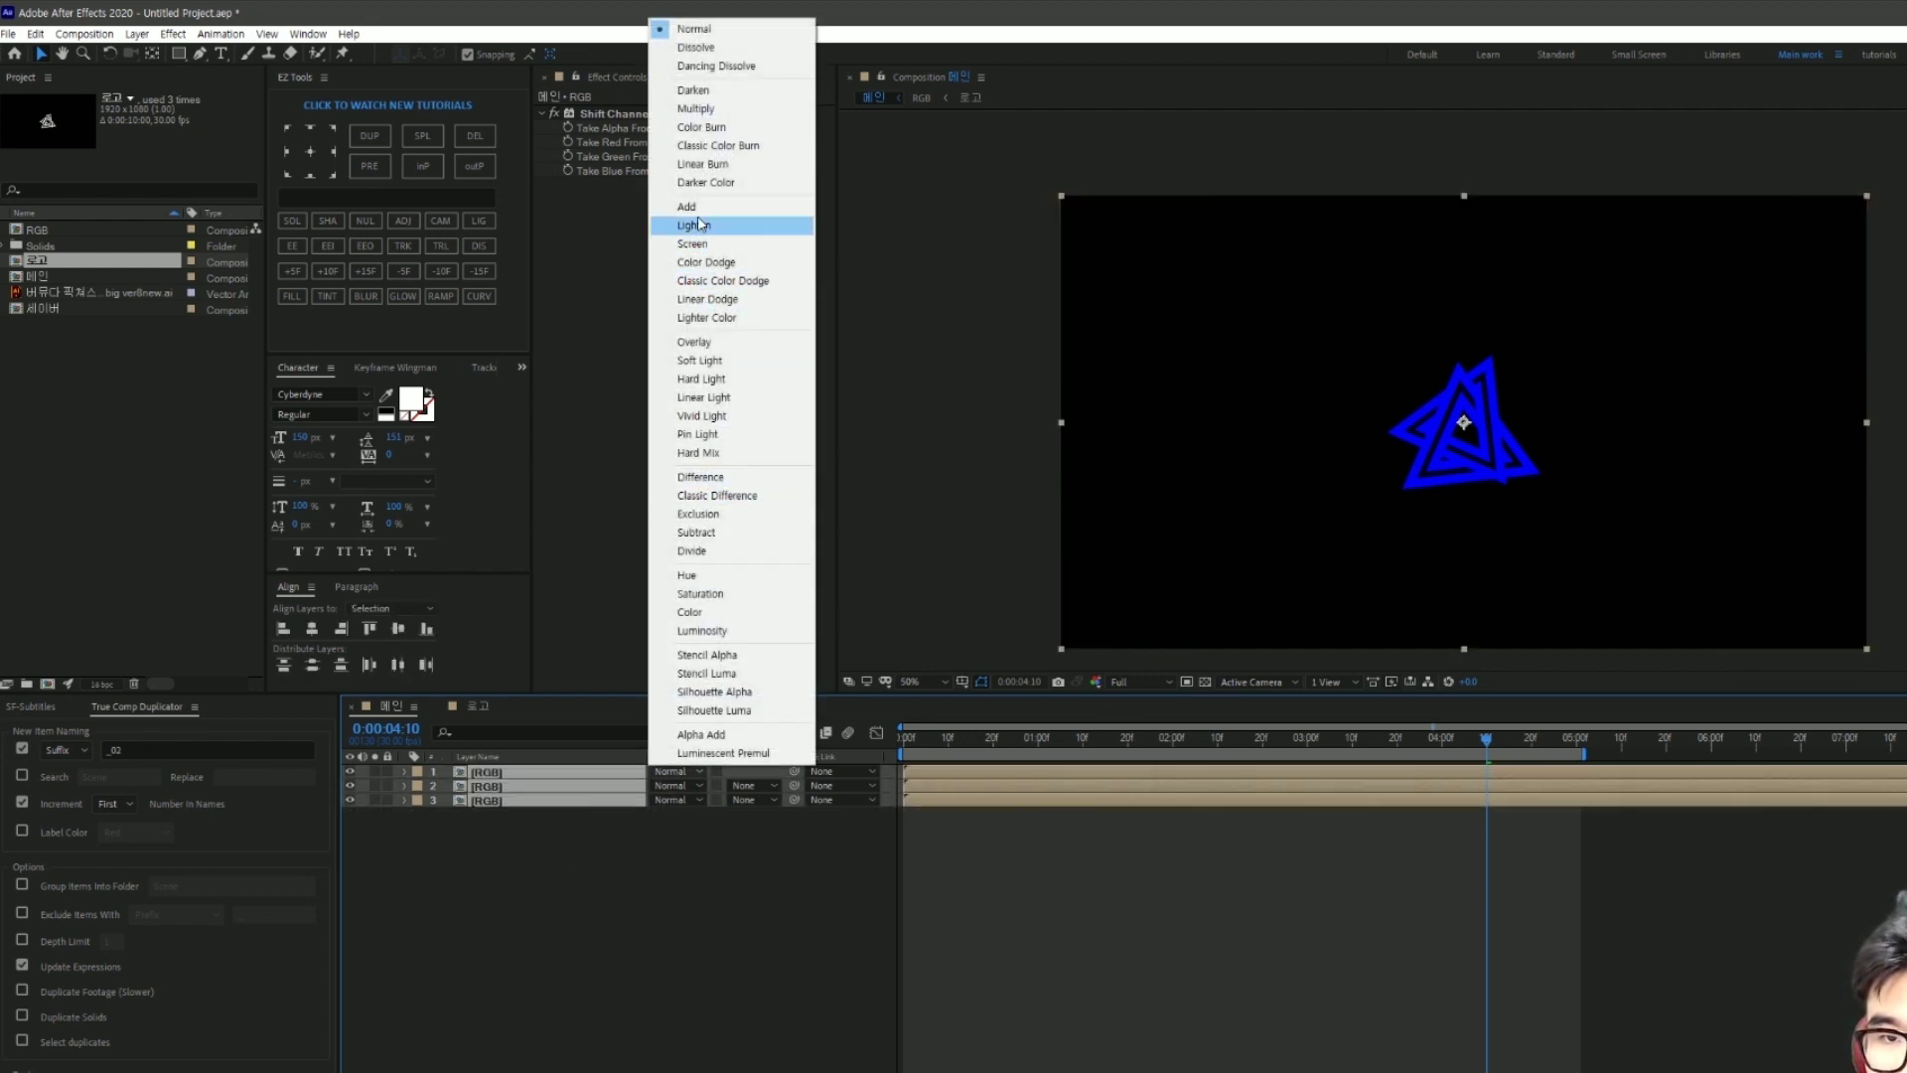
click(701, 208)
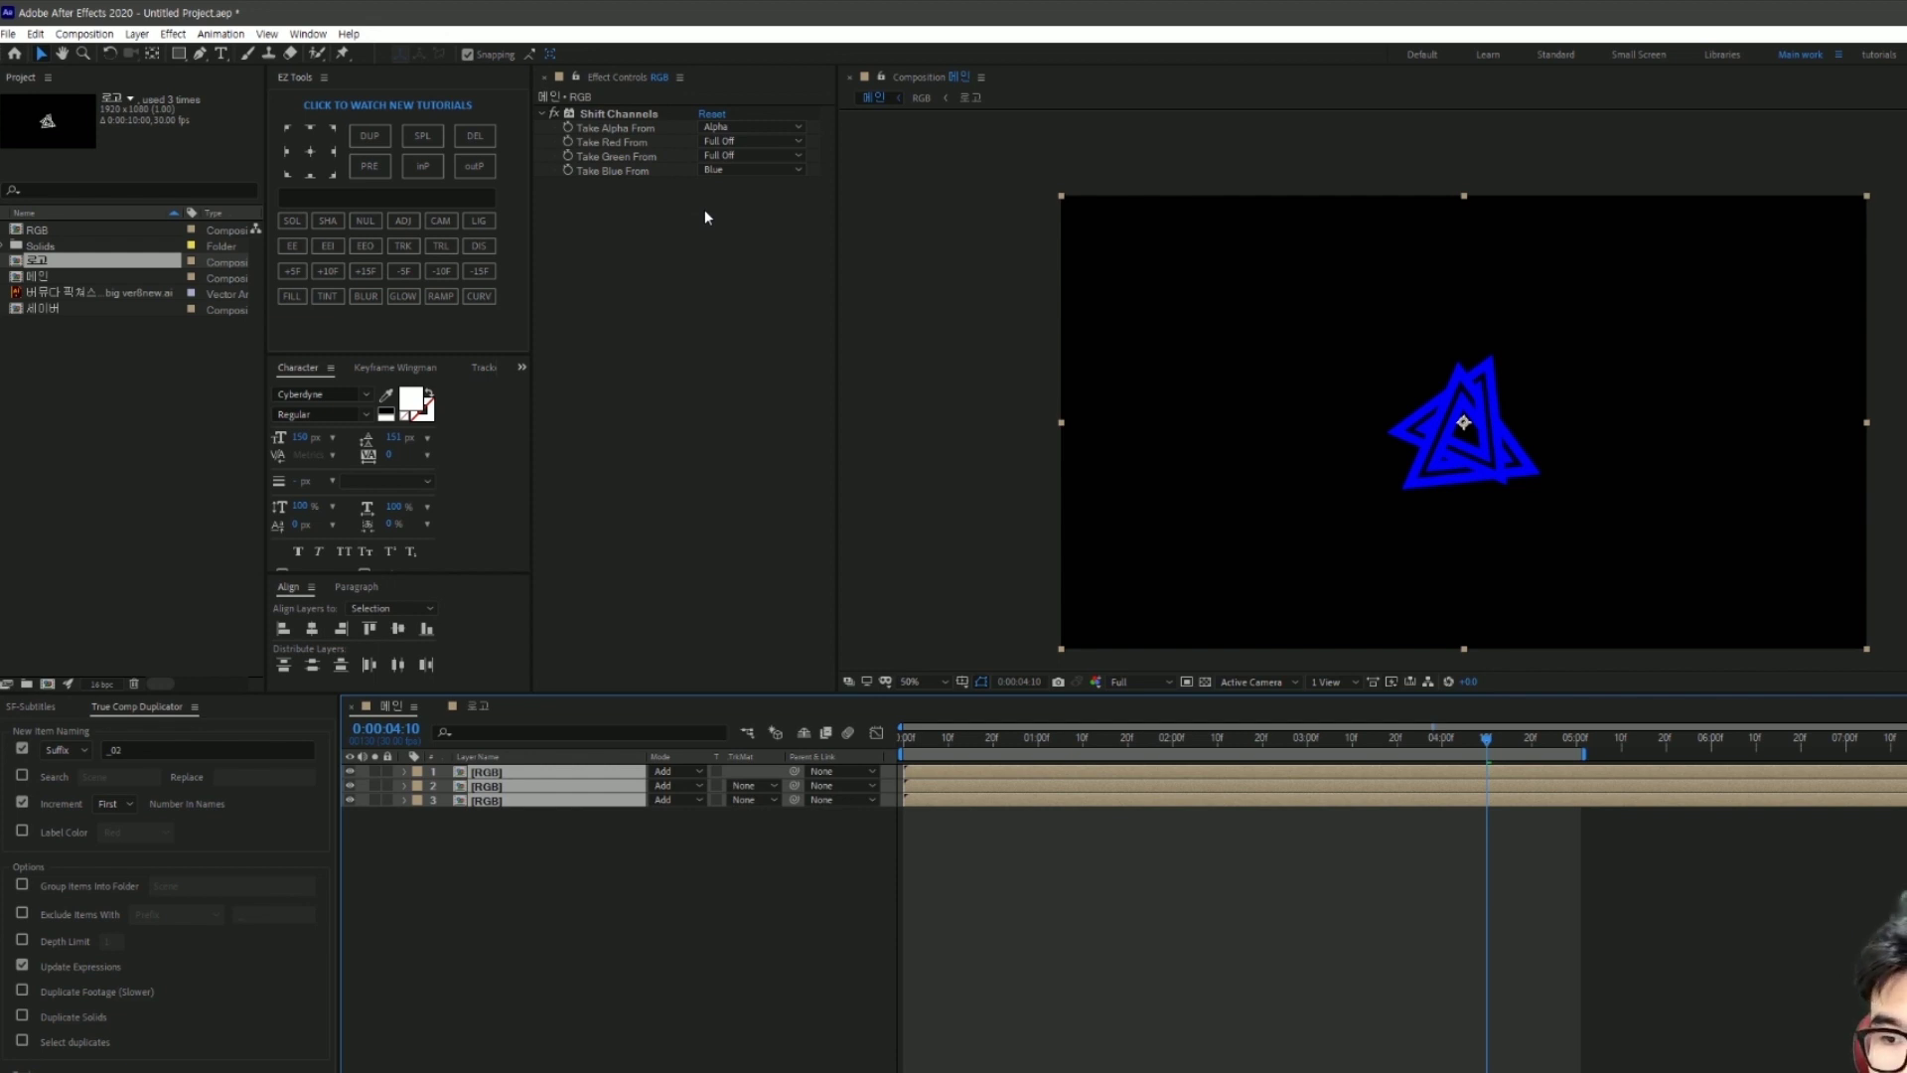
Step: On layer 2, set Take Blue to Full Off and Take Green back to Green
click(598, 861)
click(539, 786)
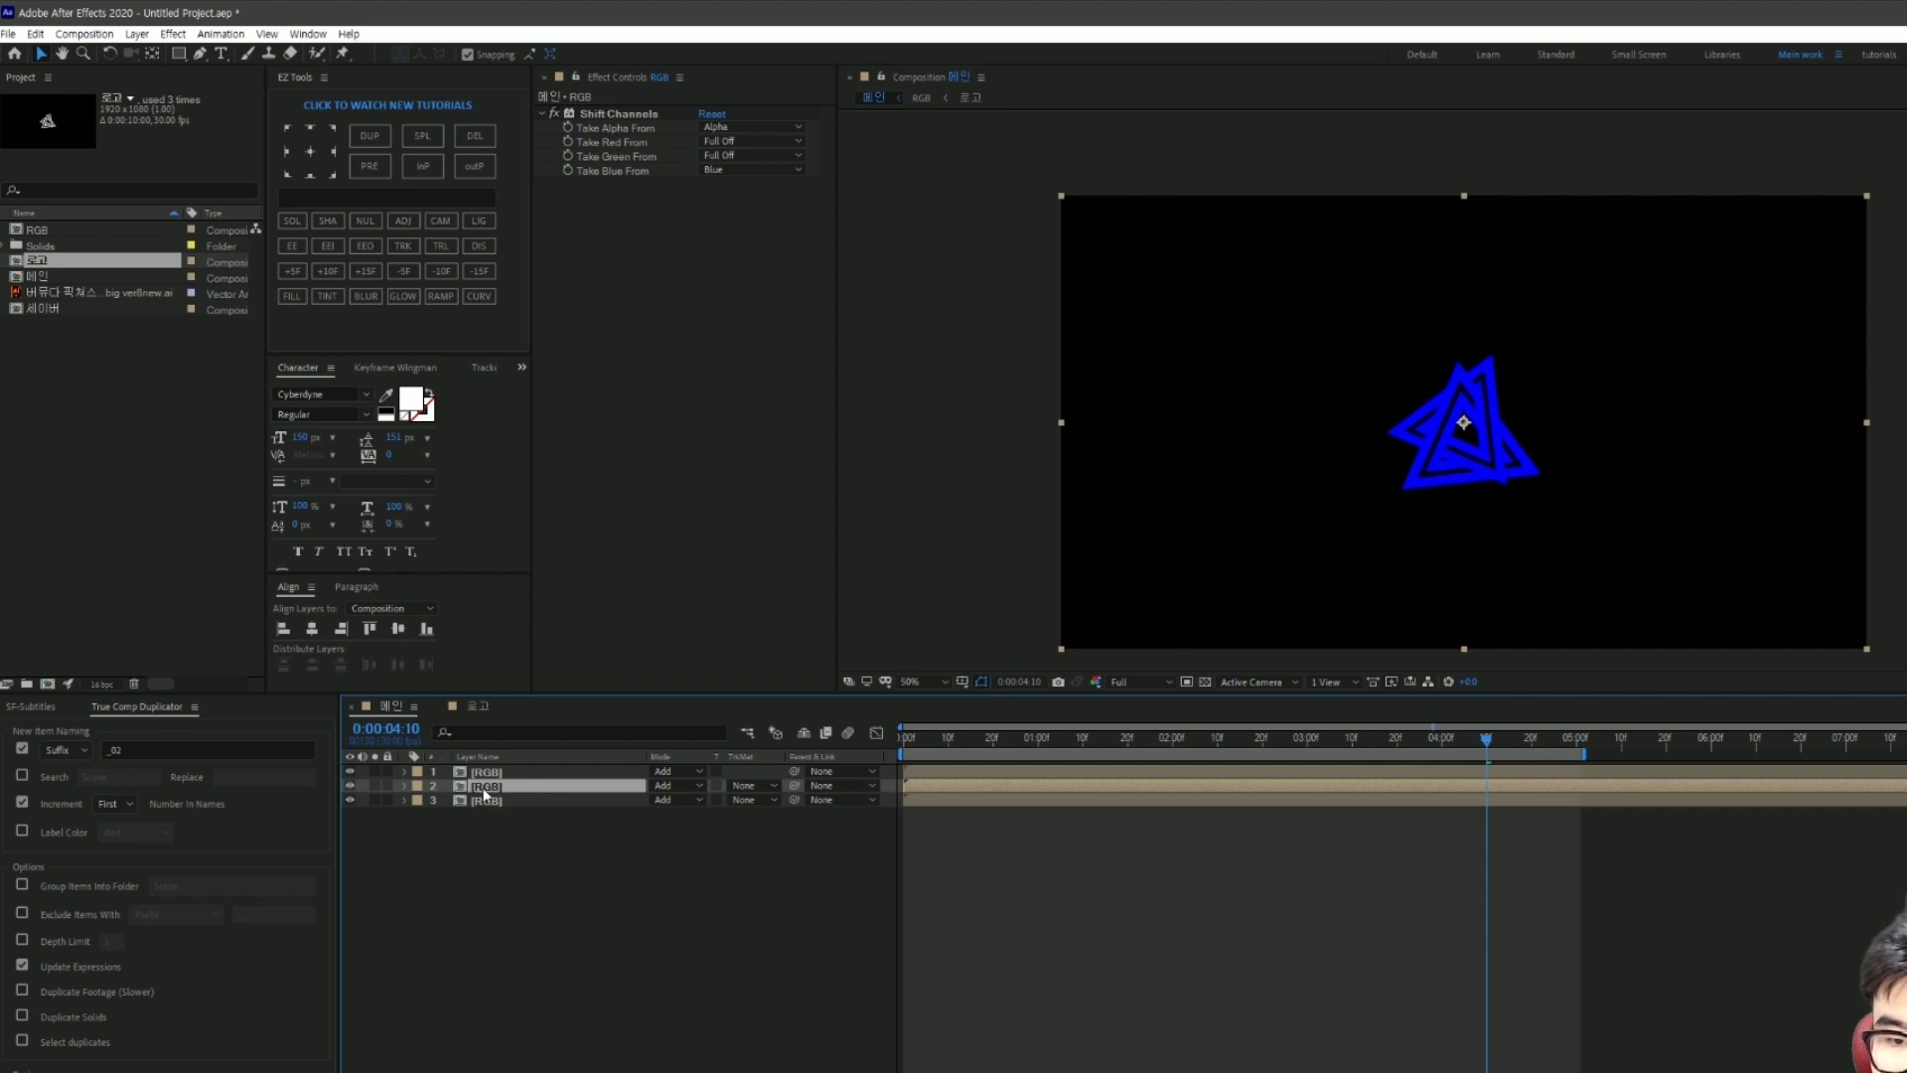
click(715, 171)
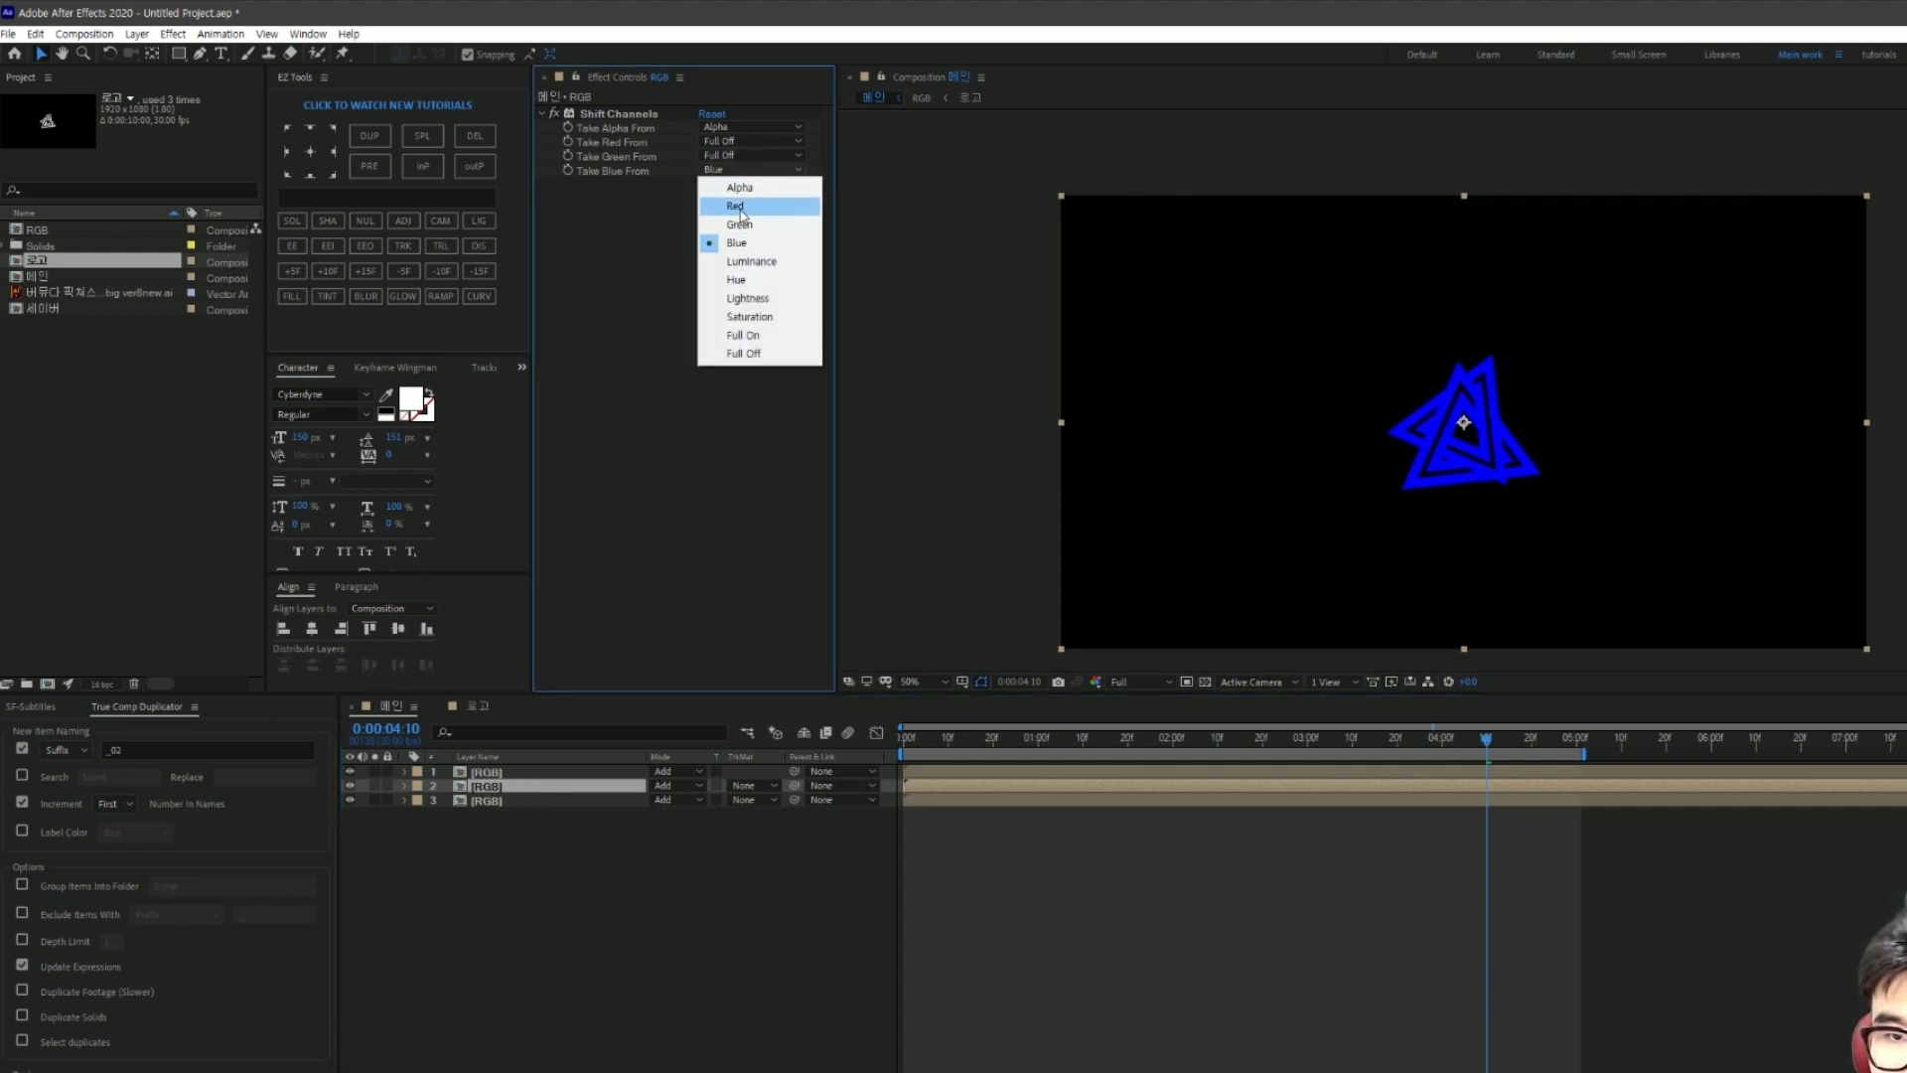
click(745, 353)
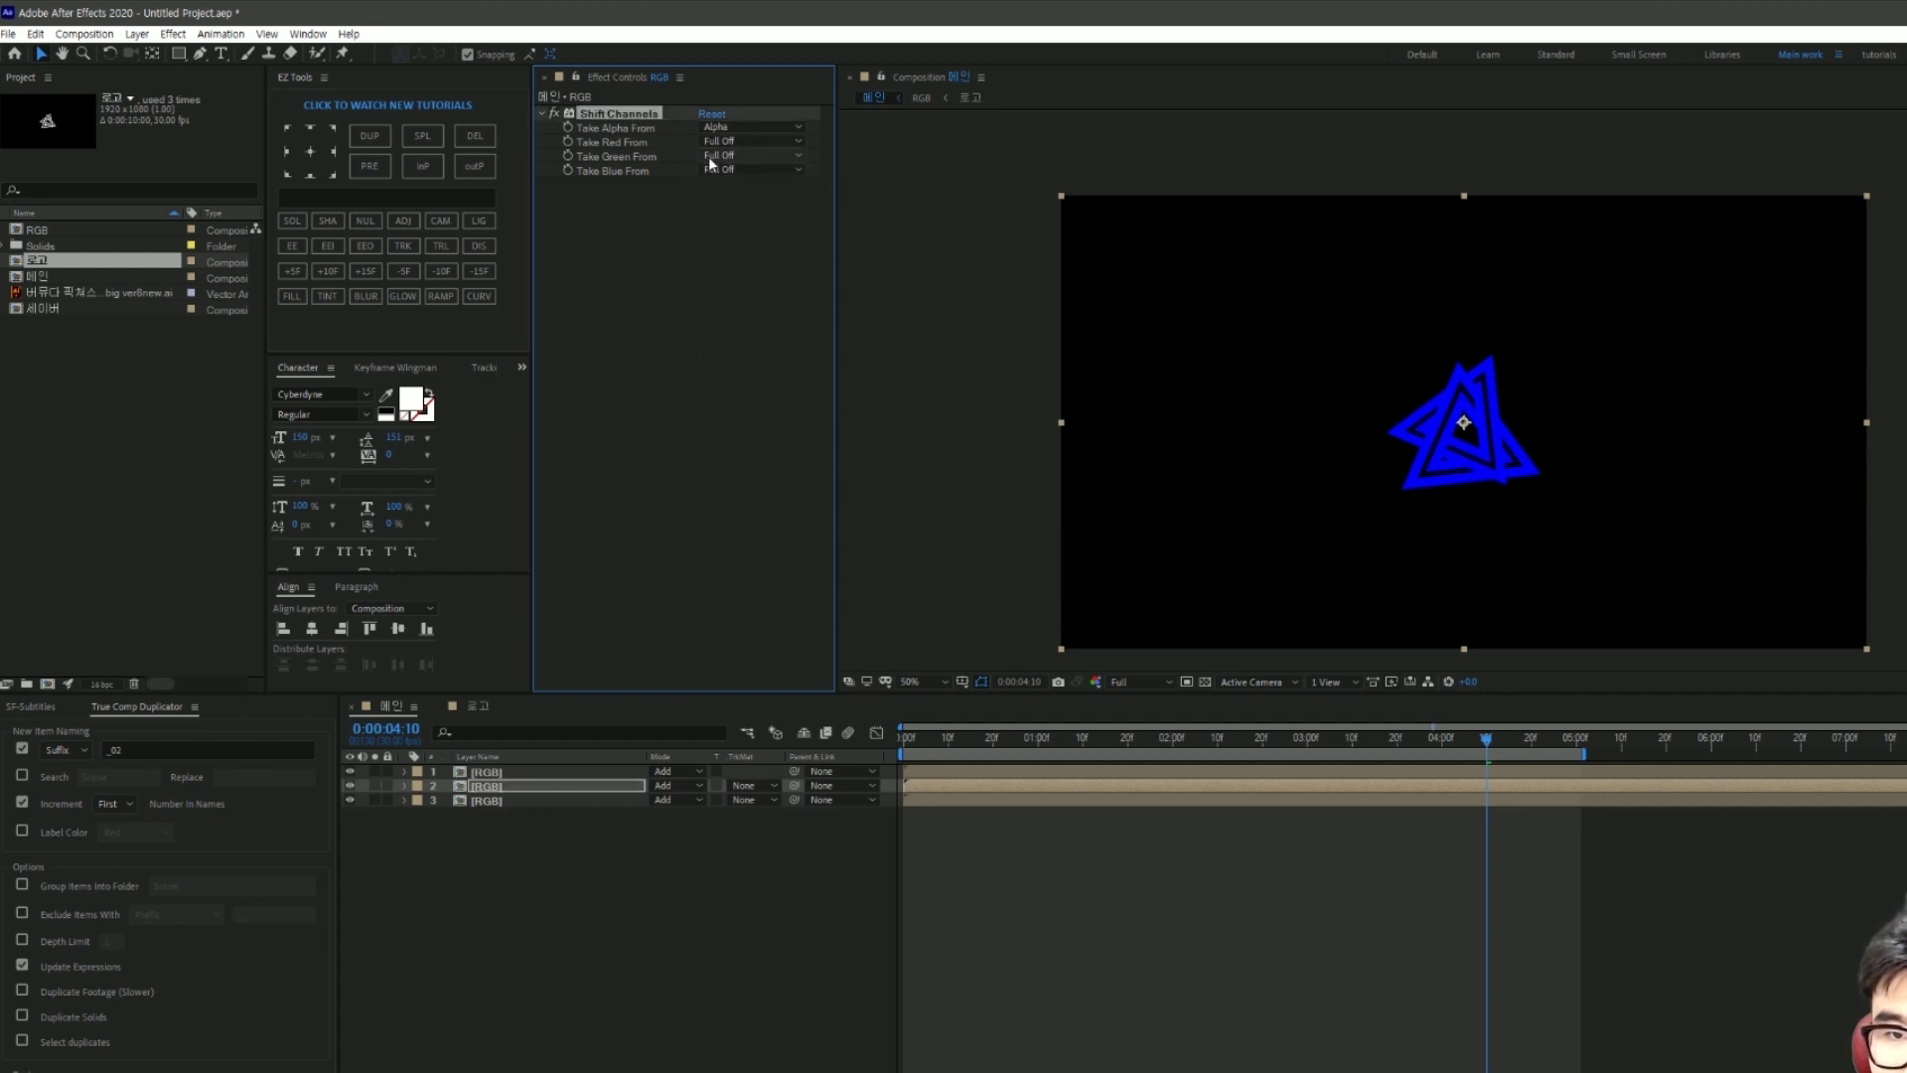
click(715, 156)
click(760, 214)
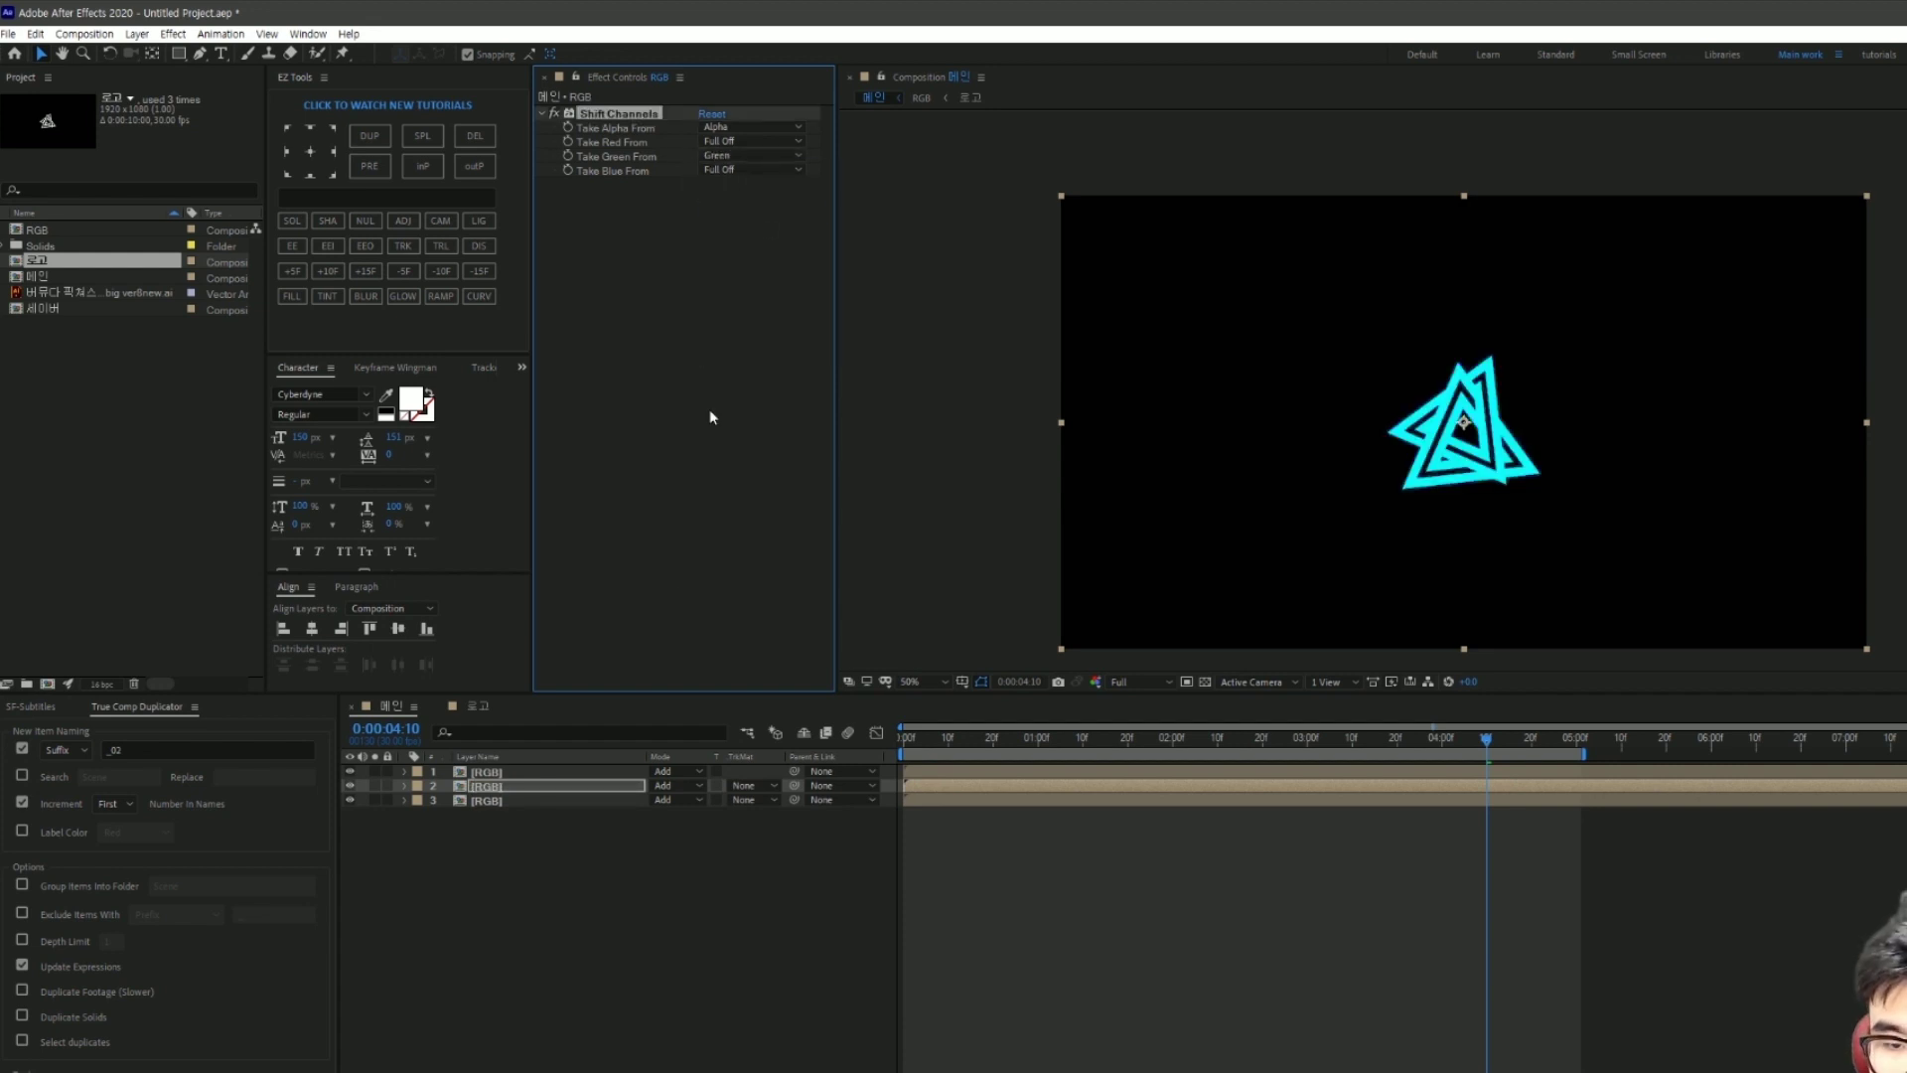
Step: On layer 1, set Take Blue to Full Off and Take Red back to Red
click(509, 773)
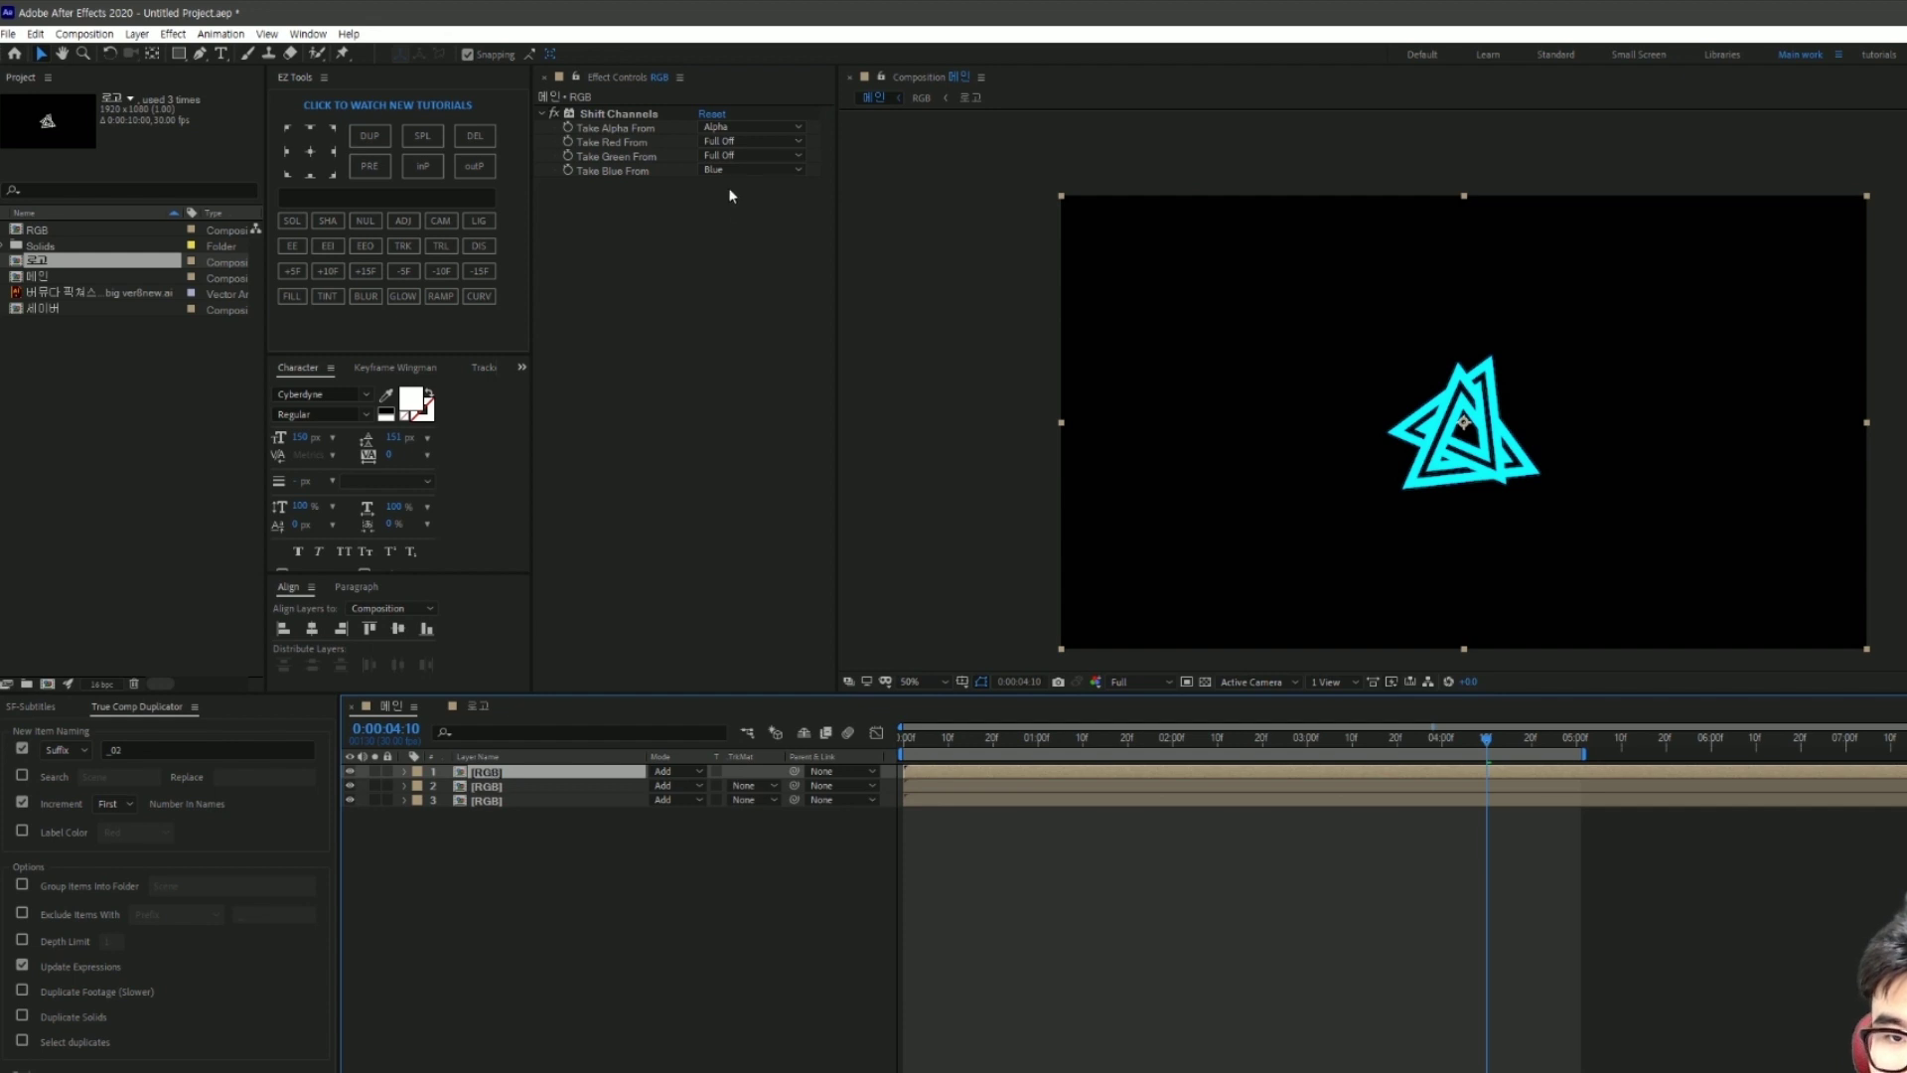
click(735, 169)
click(753, 359)
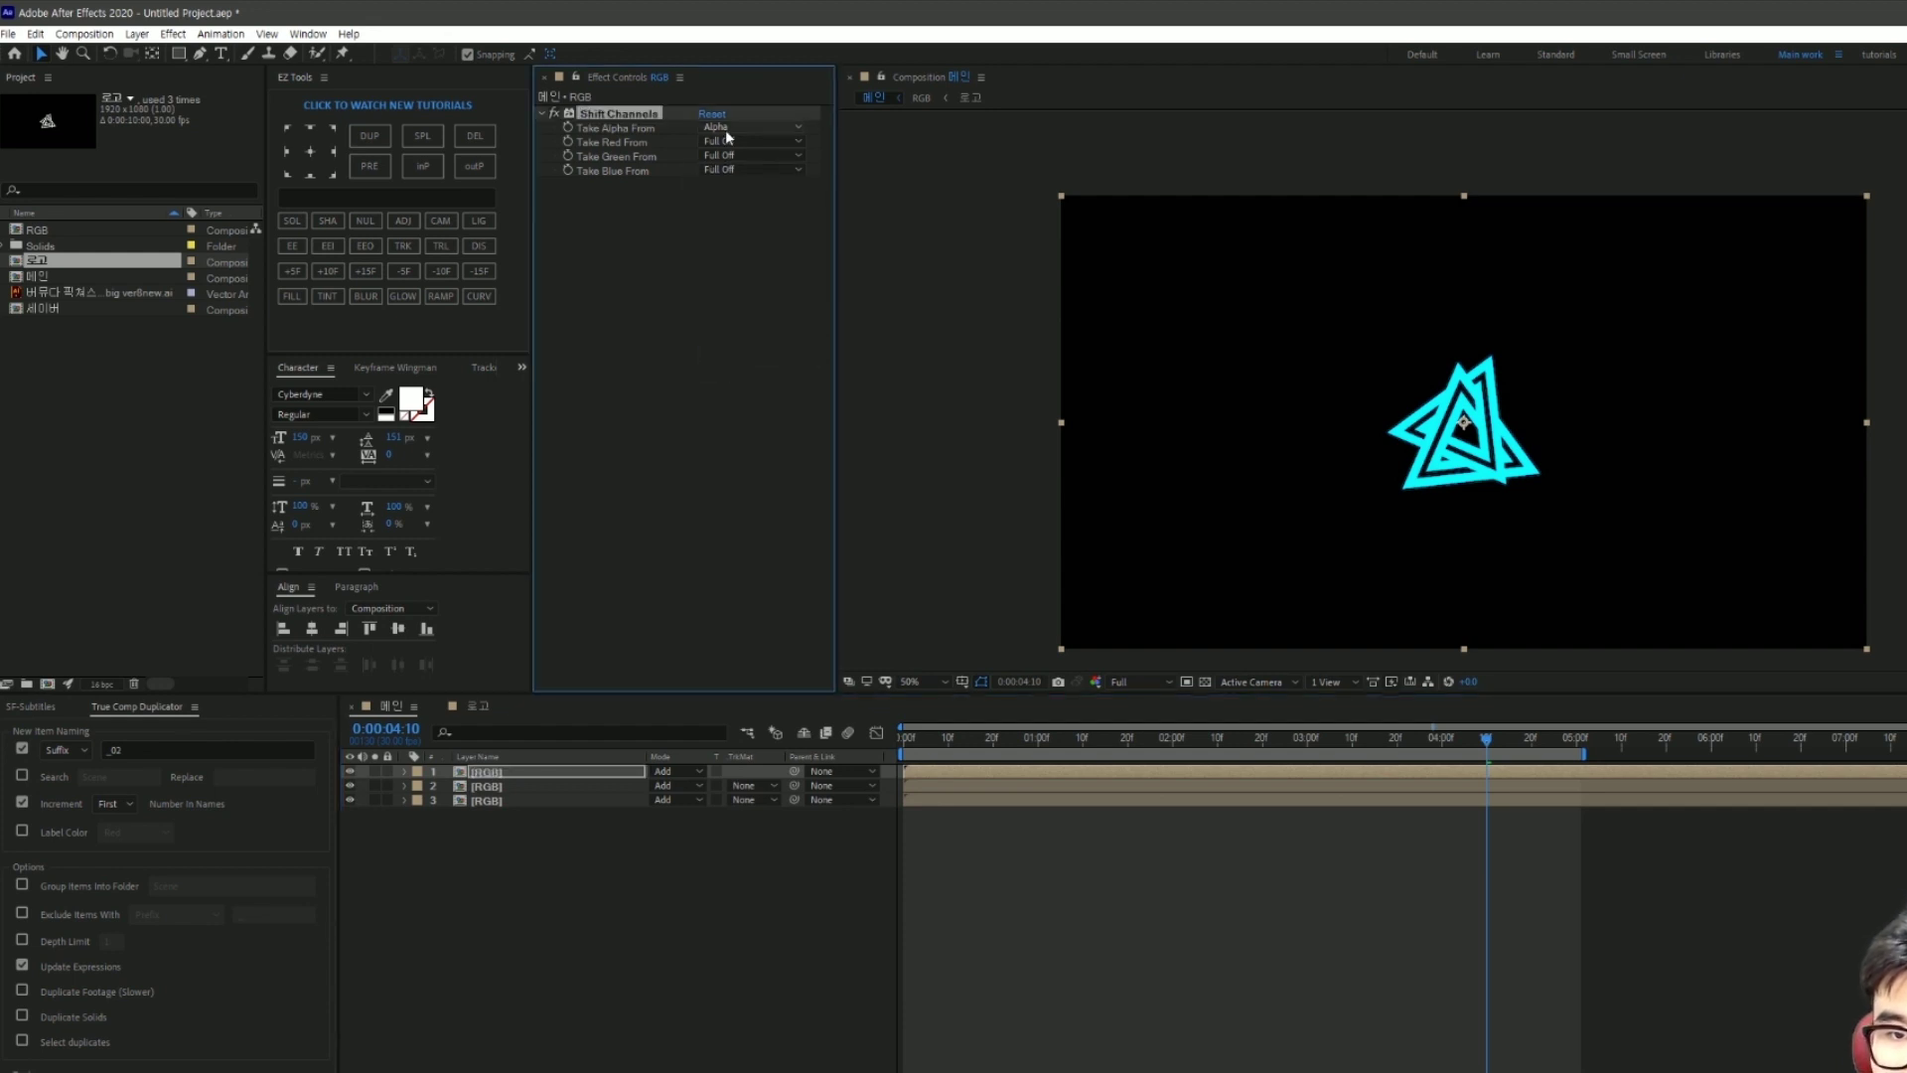
click(726, 141)
click(760, 176)
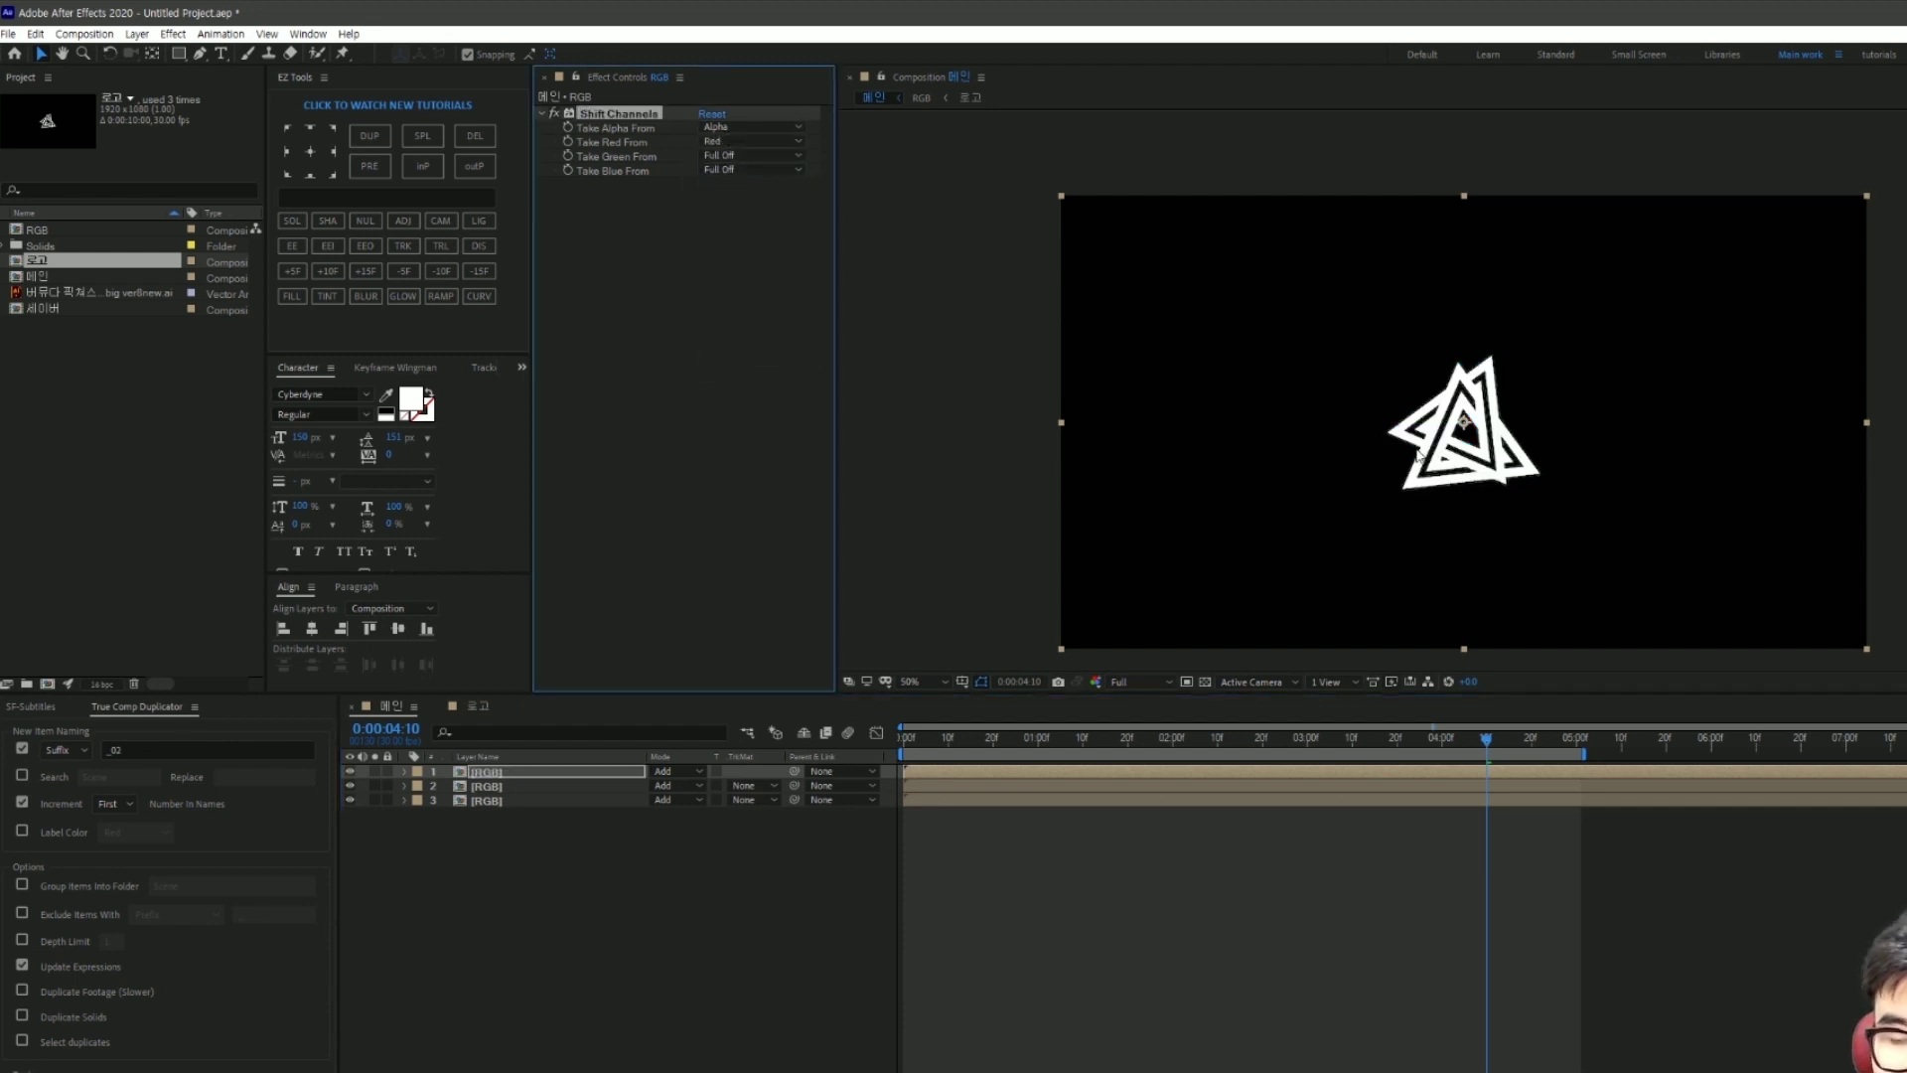
drag(603, 879, 563, 739)
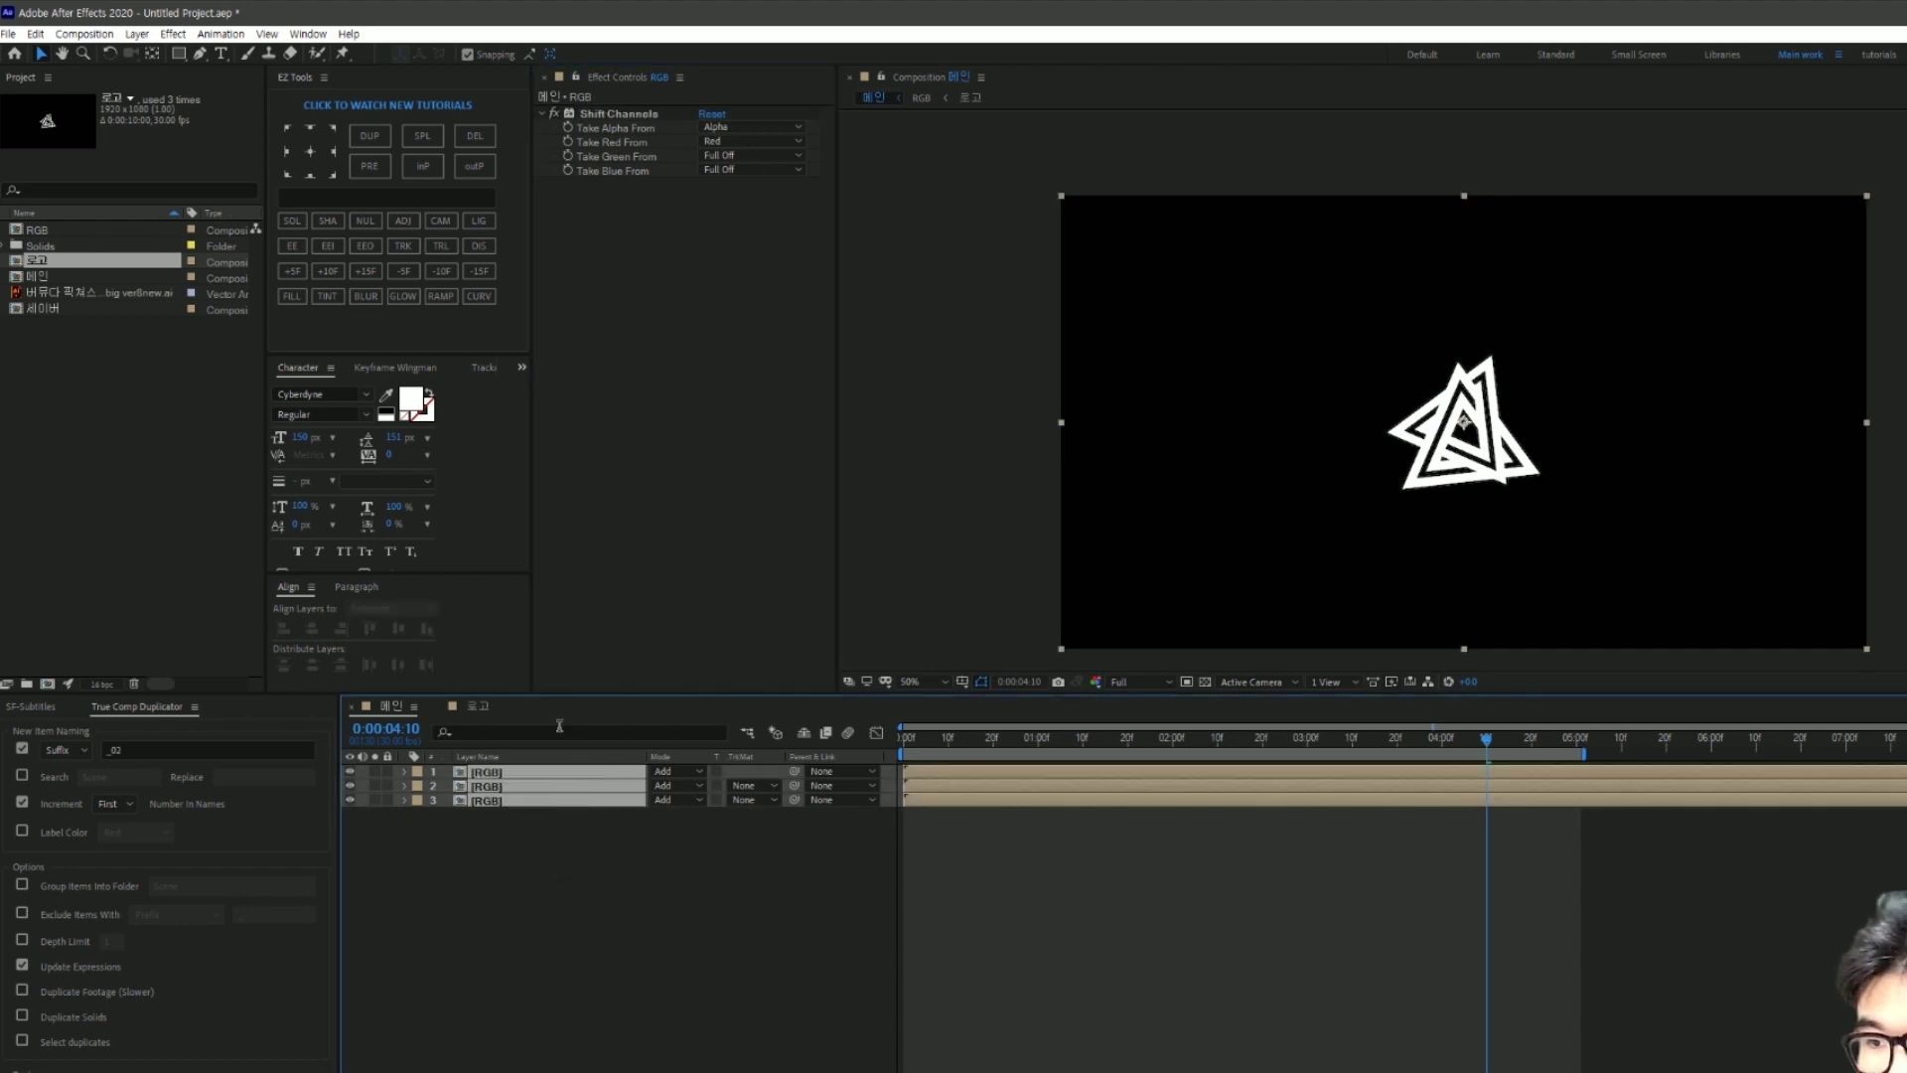
Step: Scrub the timeline back from about one second to the first frames of the reveal
click(1331, 880)
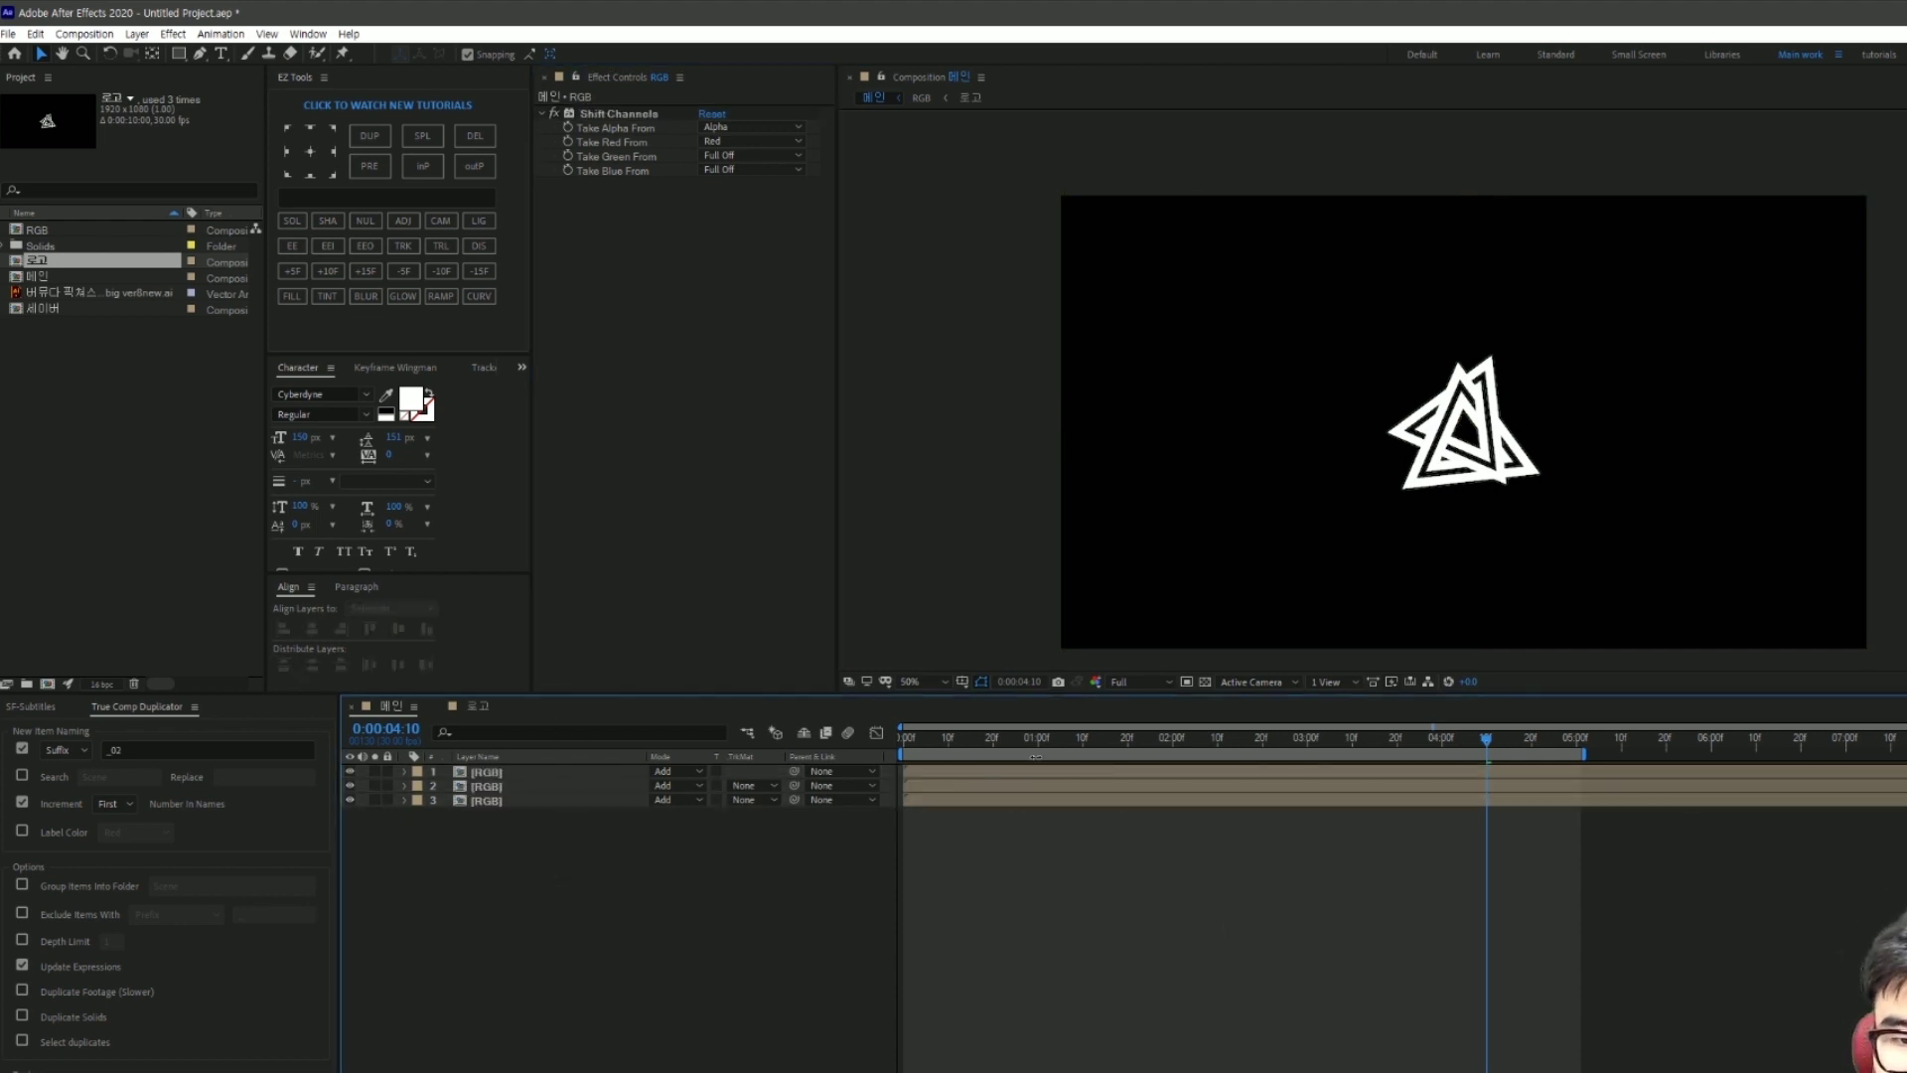
mouse_move(1040, 739)
mouse_down()
mouse_move(1155, 760)
mouse_move(979, 775)
mouse_up()
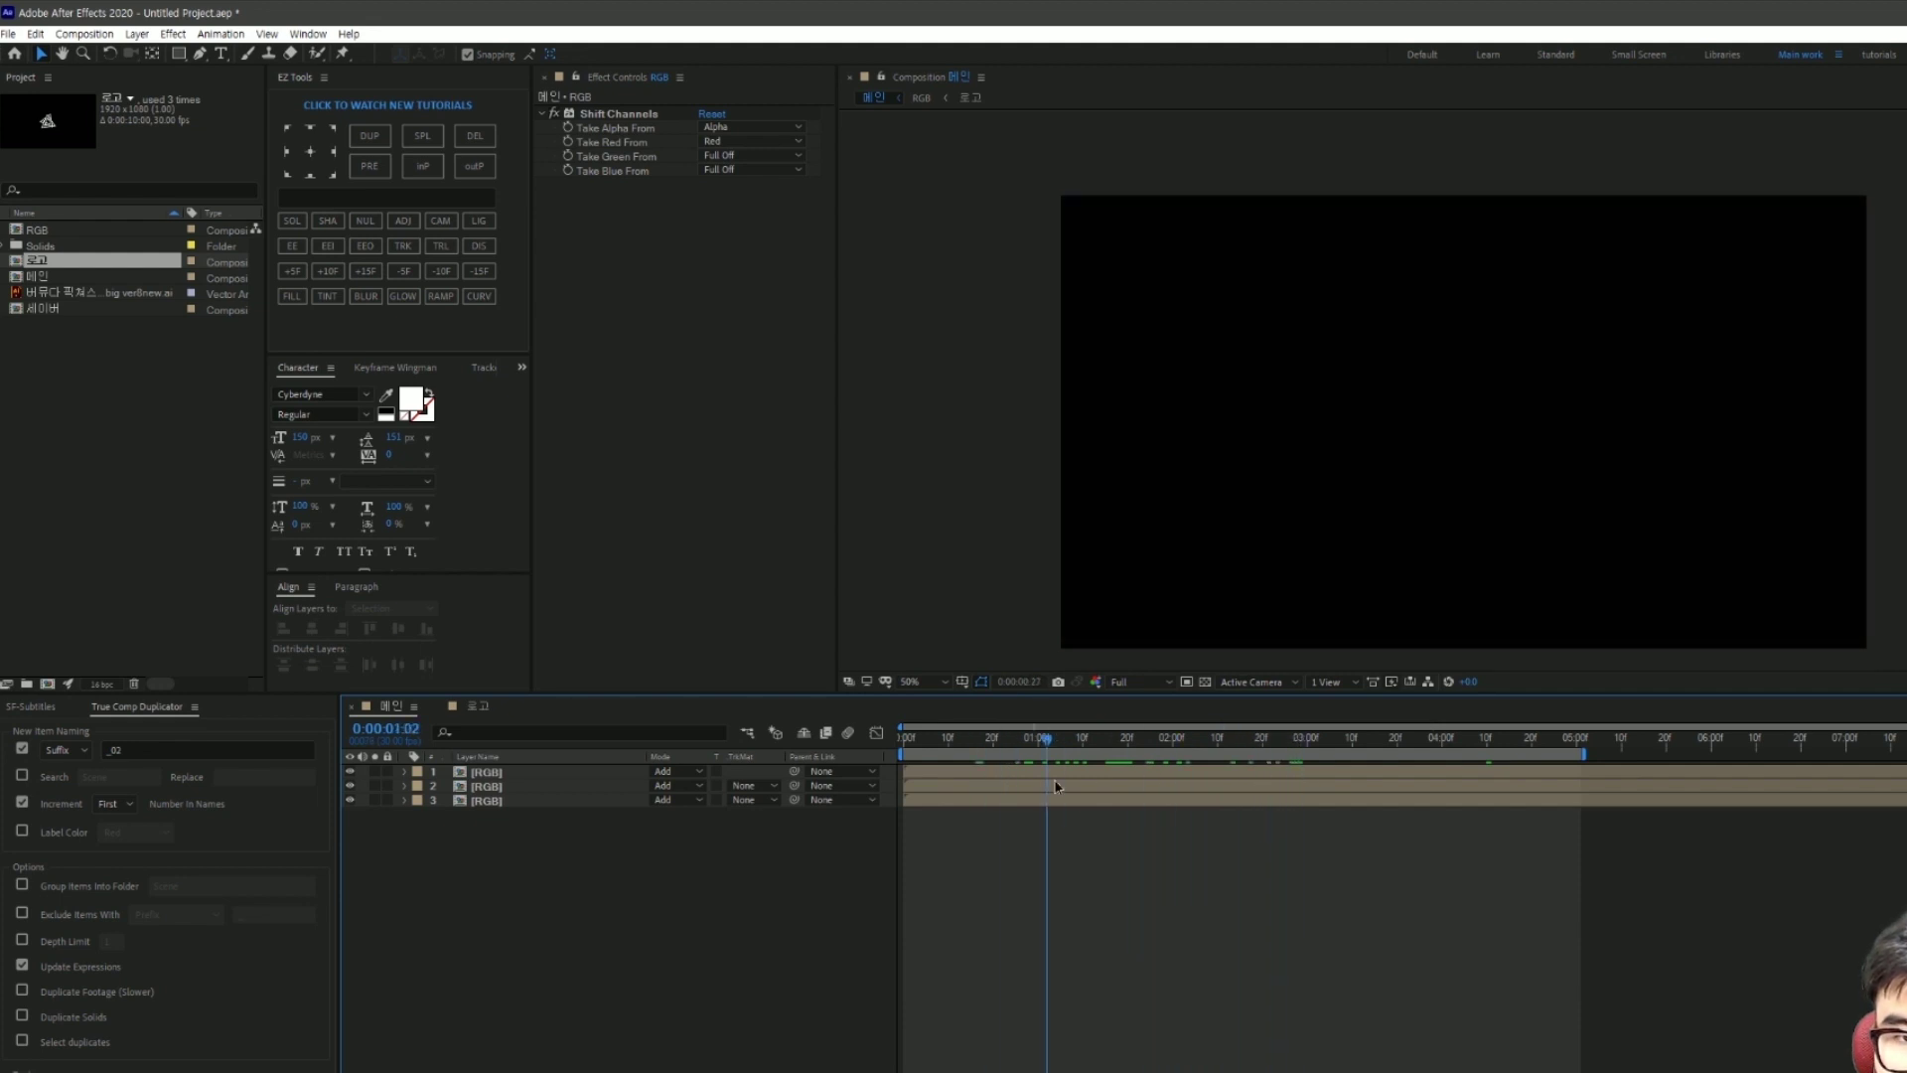
drag(979, 776, 904, 785)
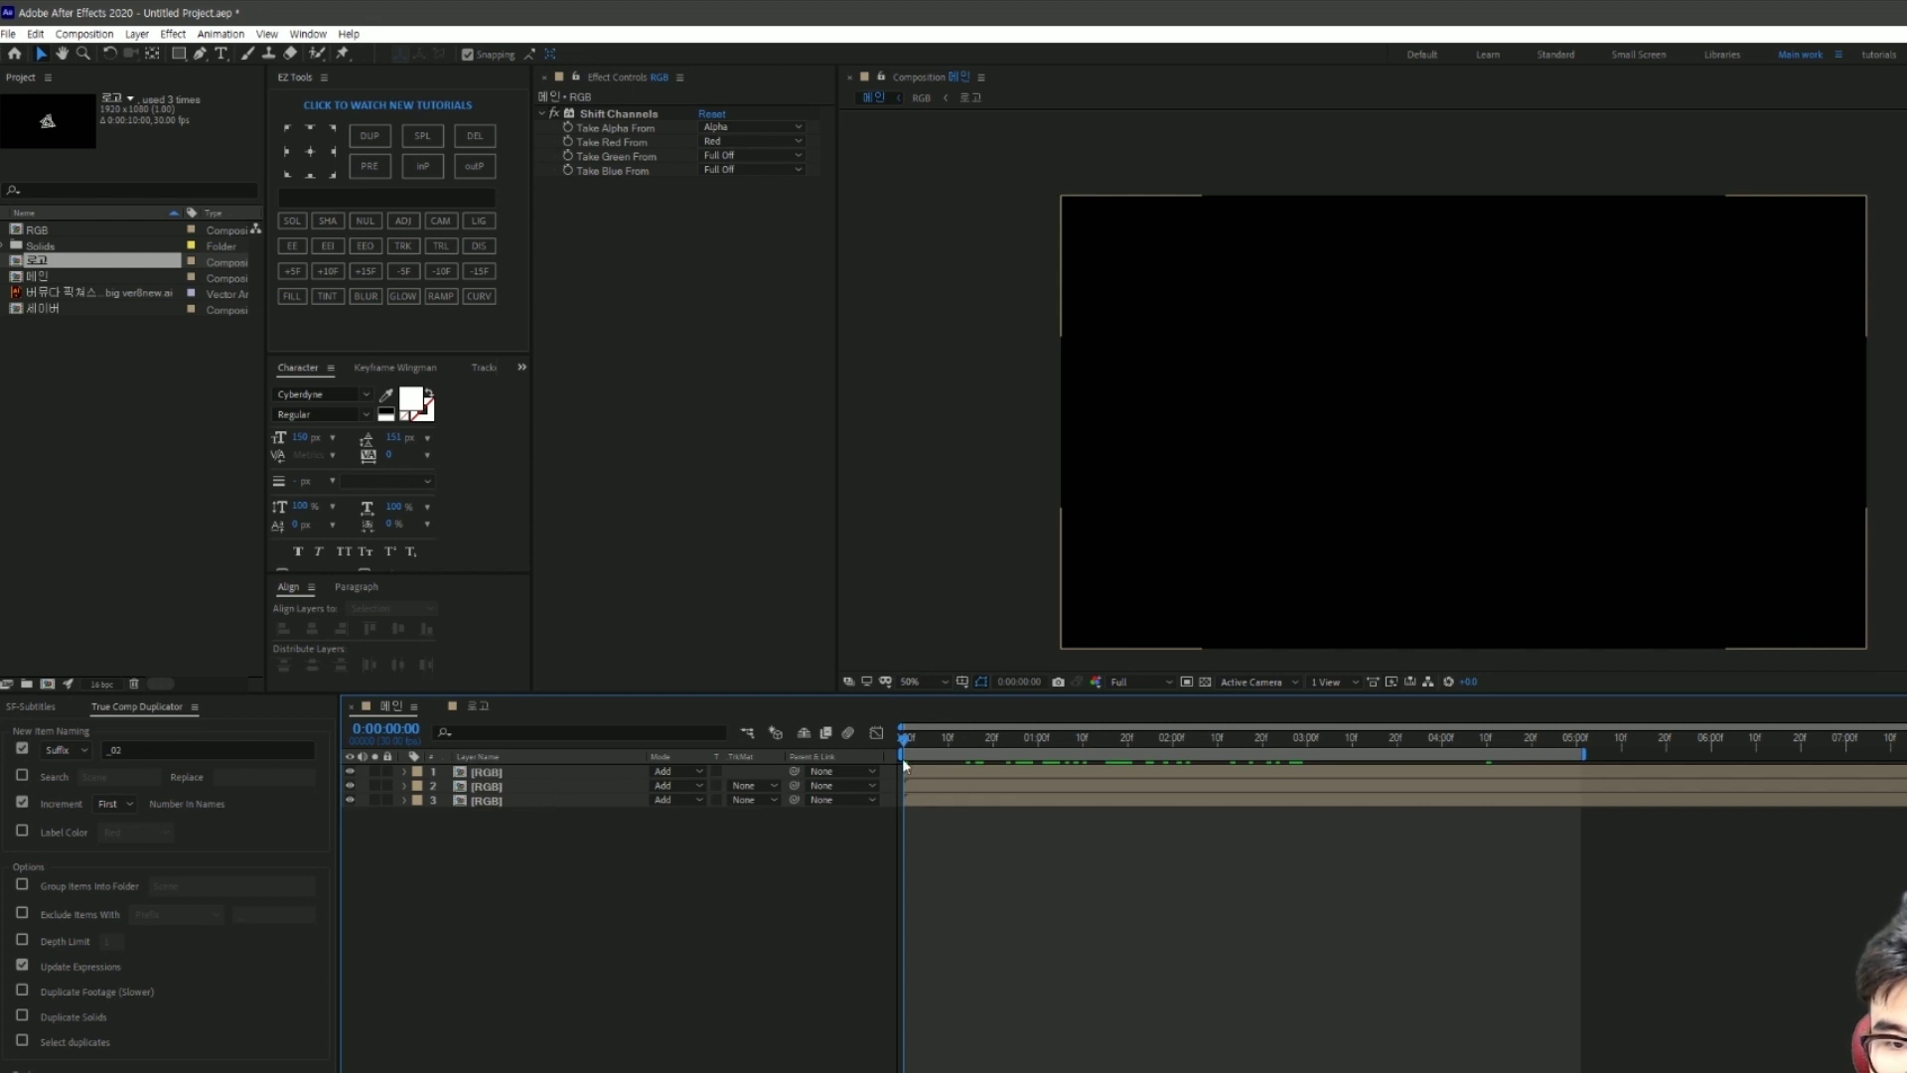
click(910, 741)
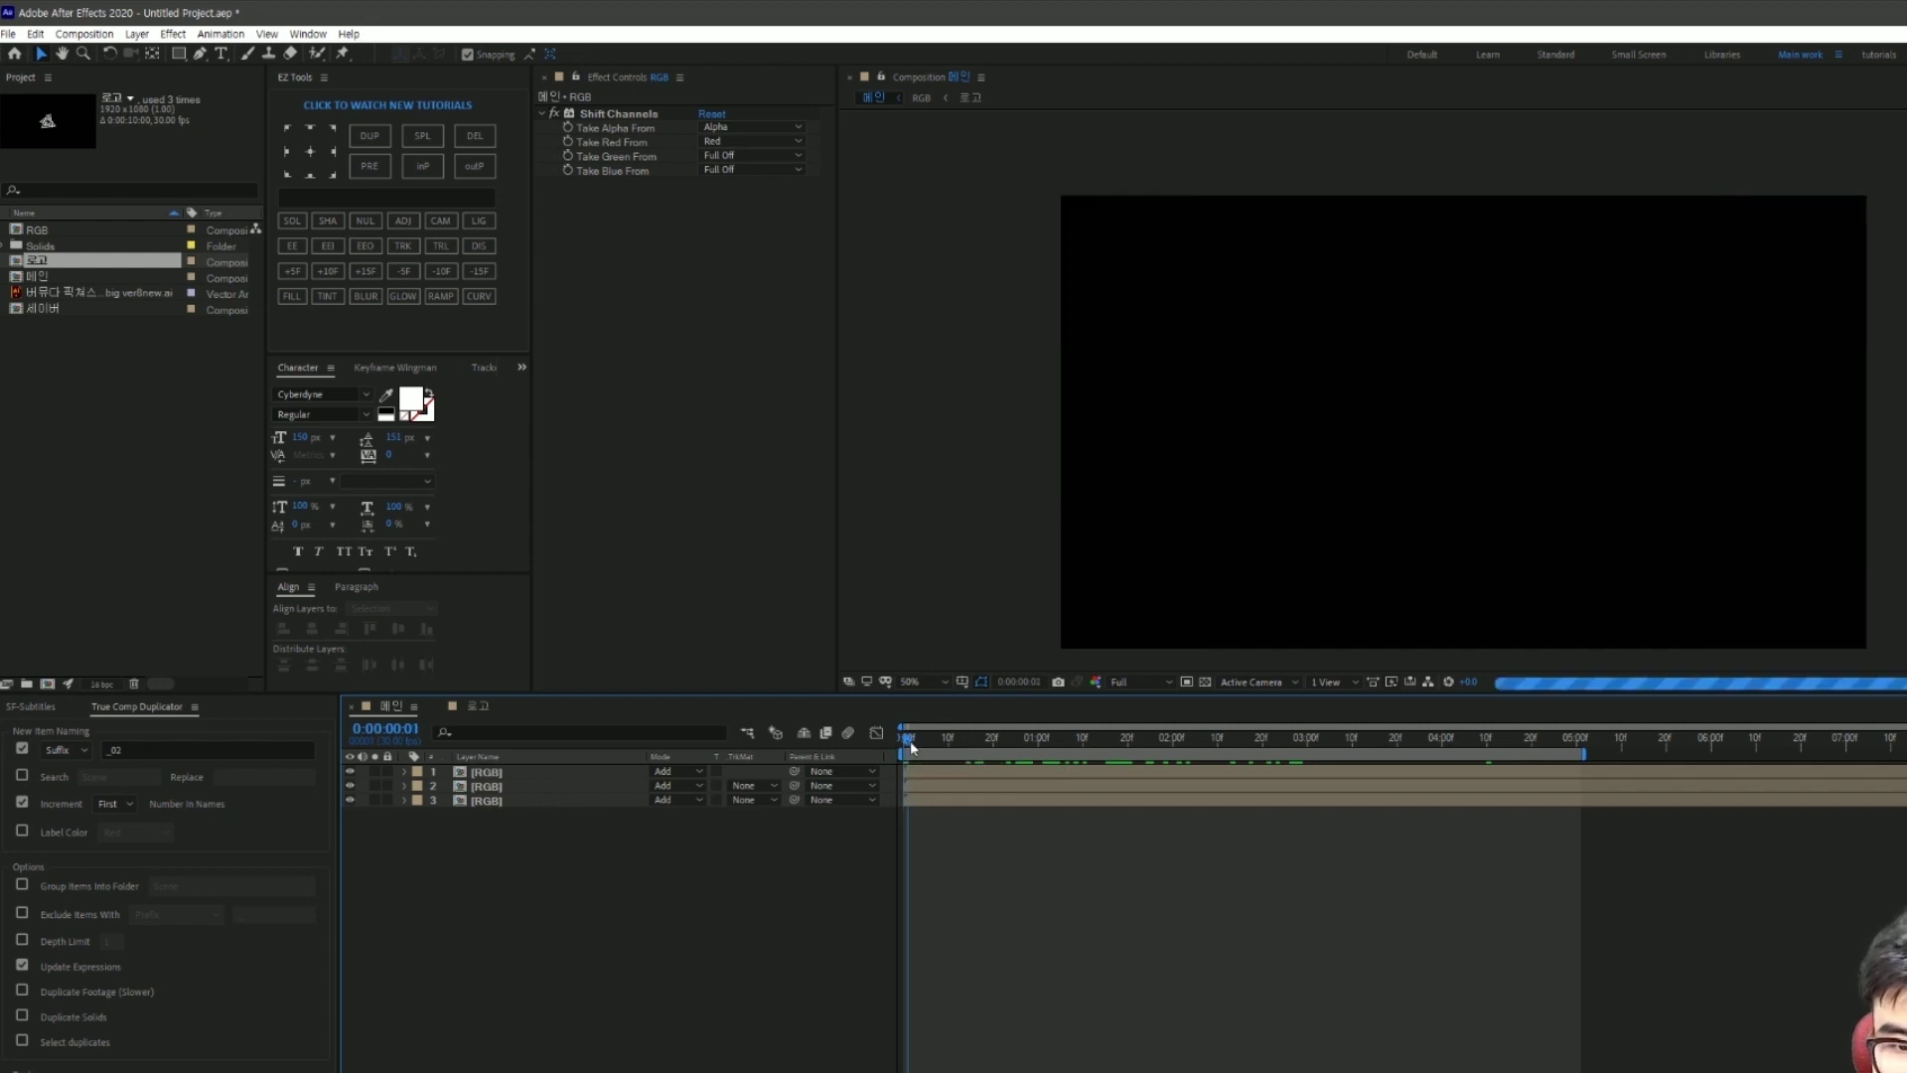
click(922, 790)
click(916, 741)
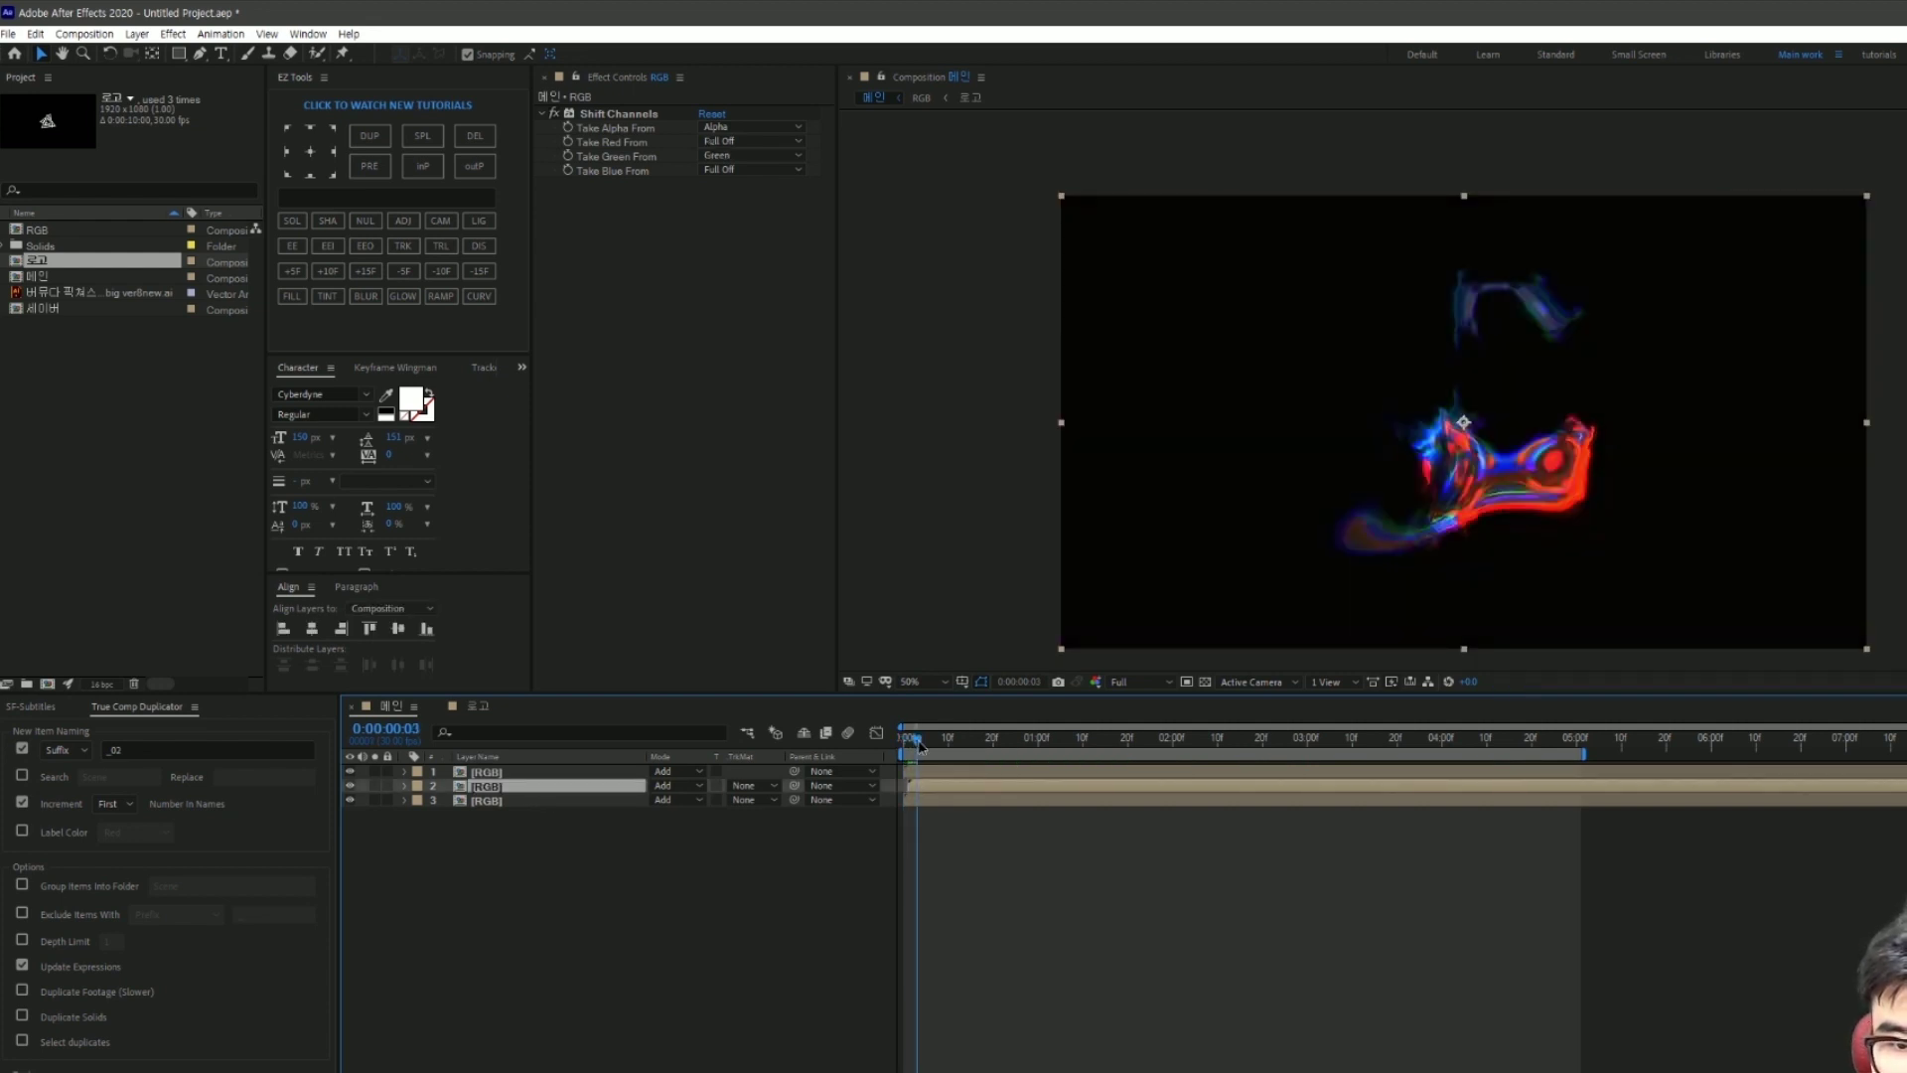
click(926, 776)
Step: Play the preview at Half resolution and scrub through the RGB-split logo forming around one second
key(space)
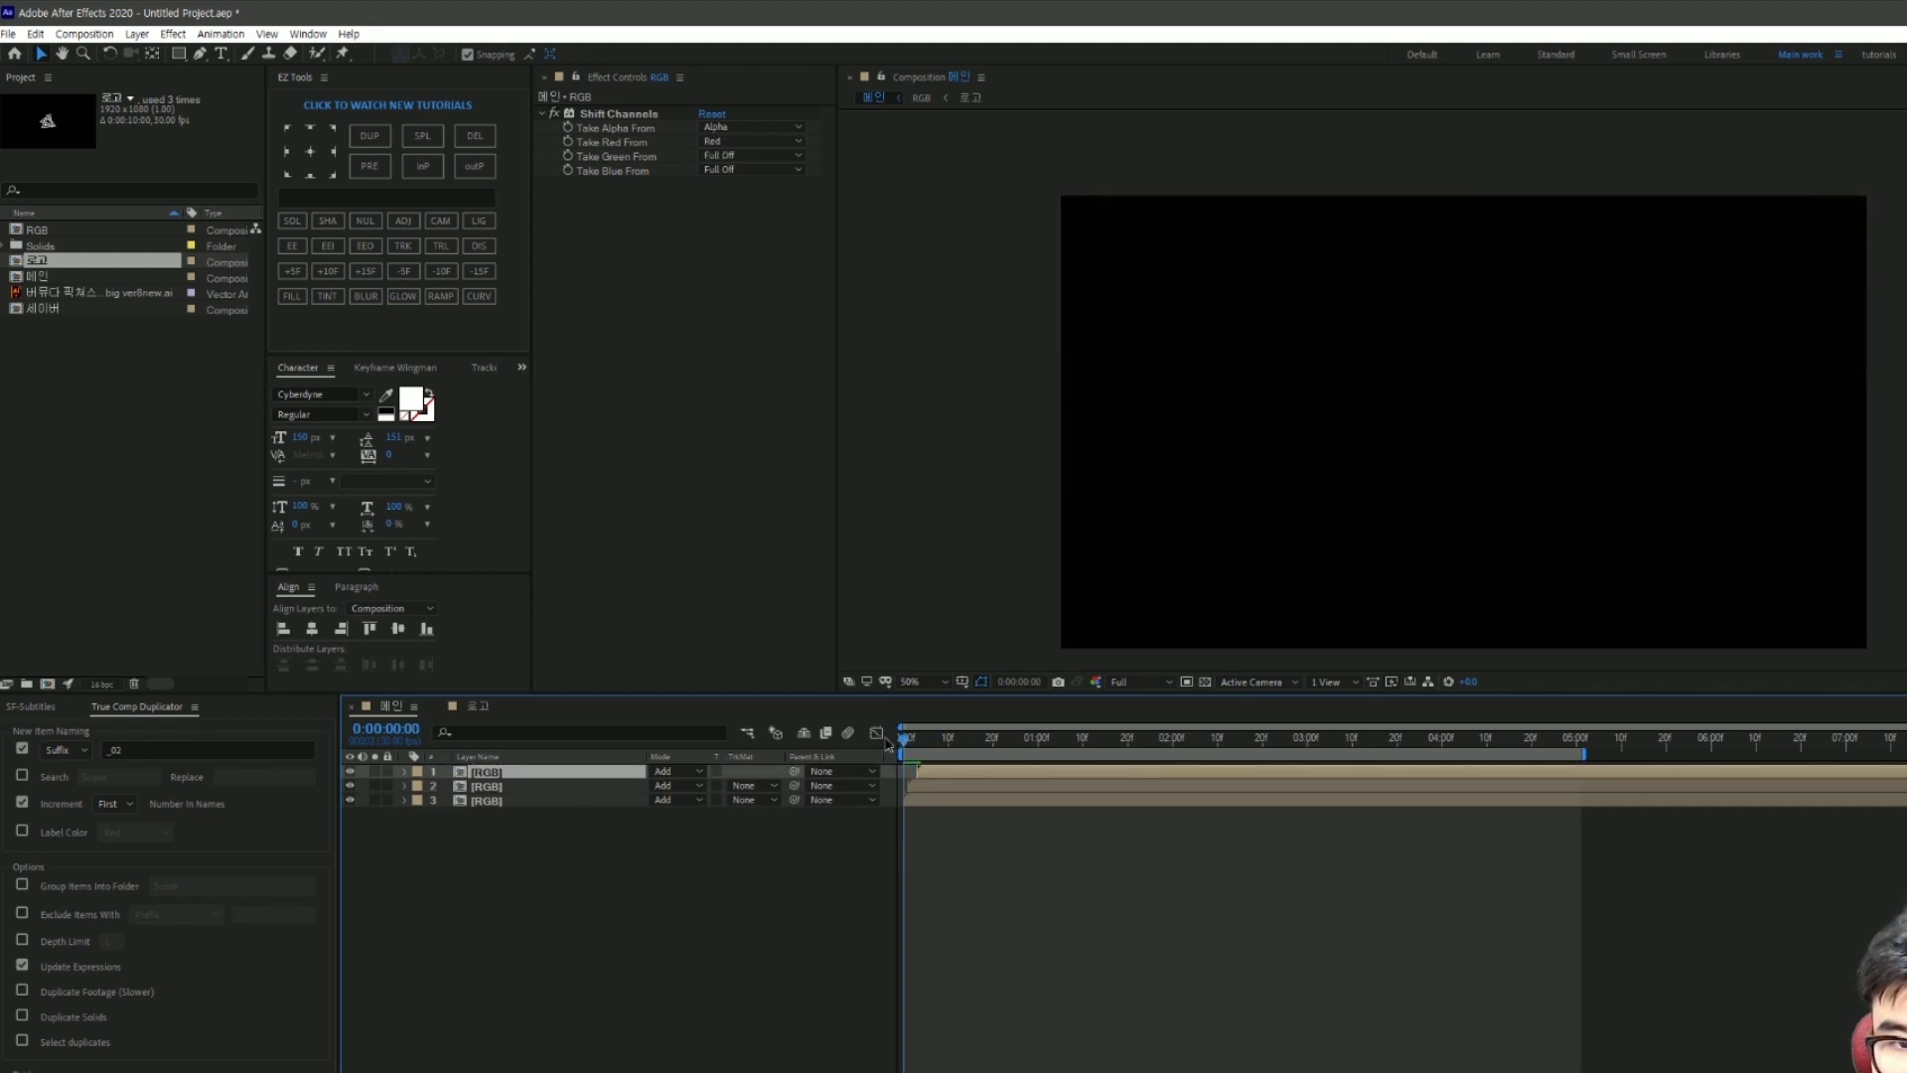
click(1139, 682)
click(1132, 740)
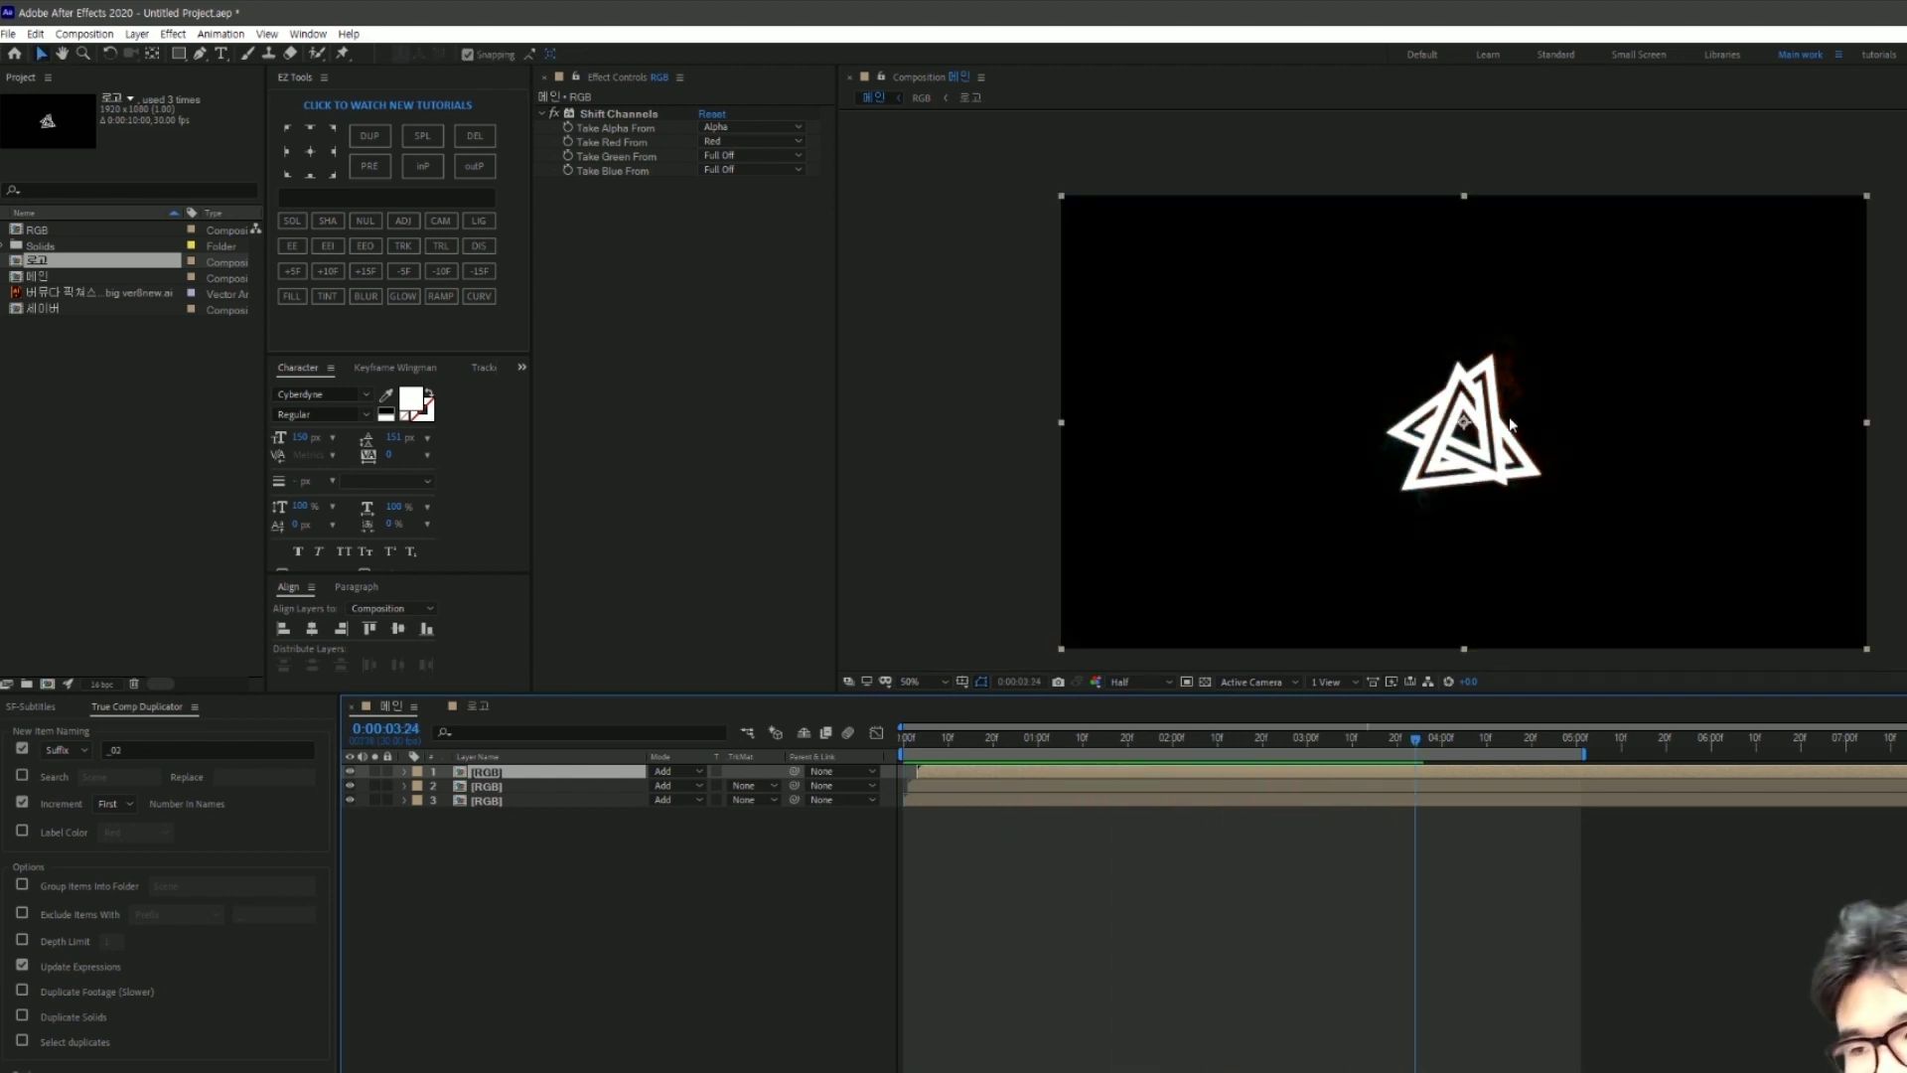
drag(940, 746, 1057, 770)
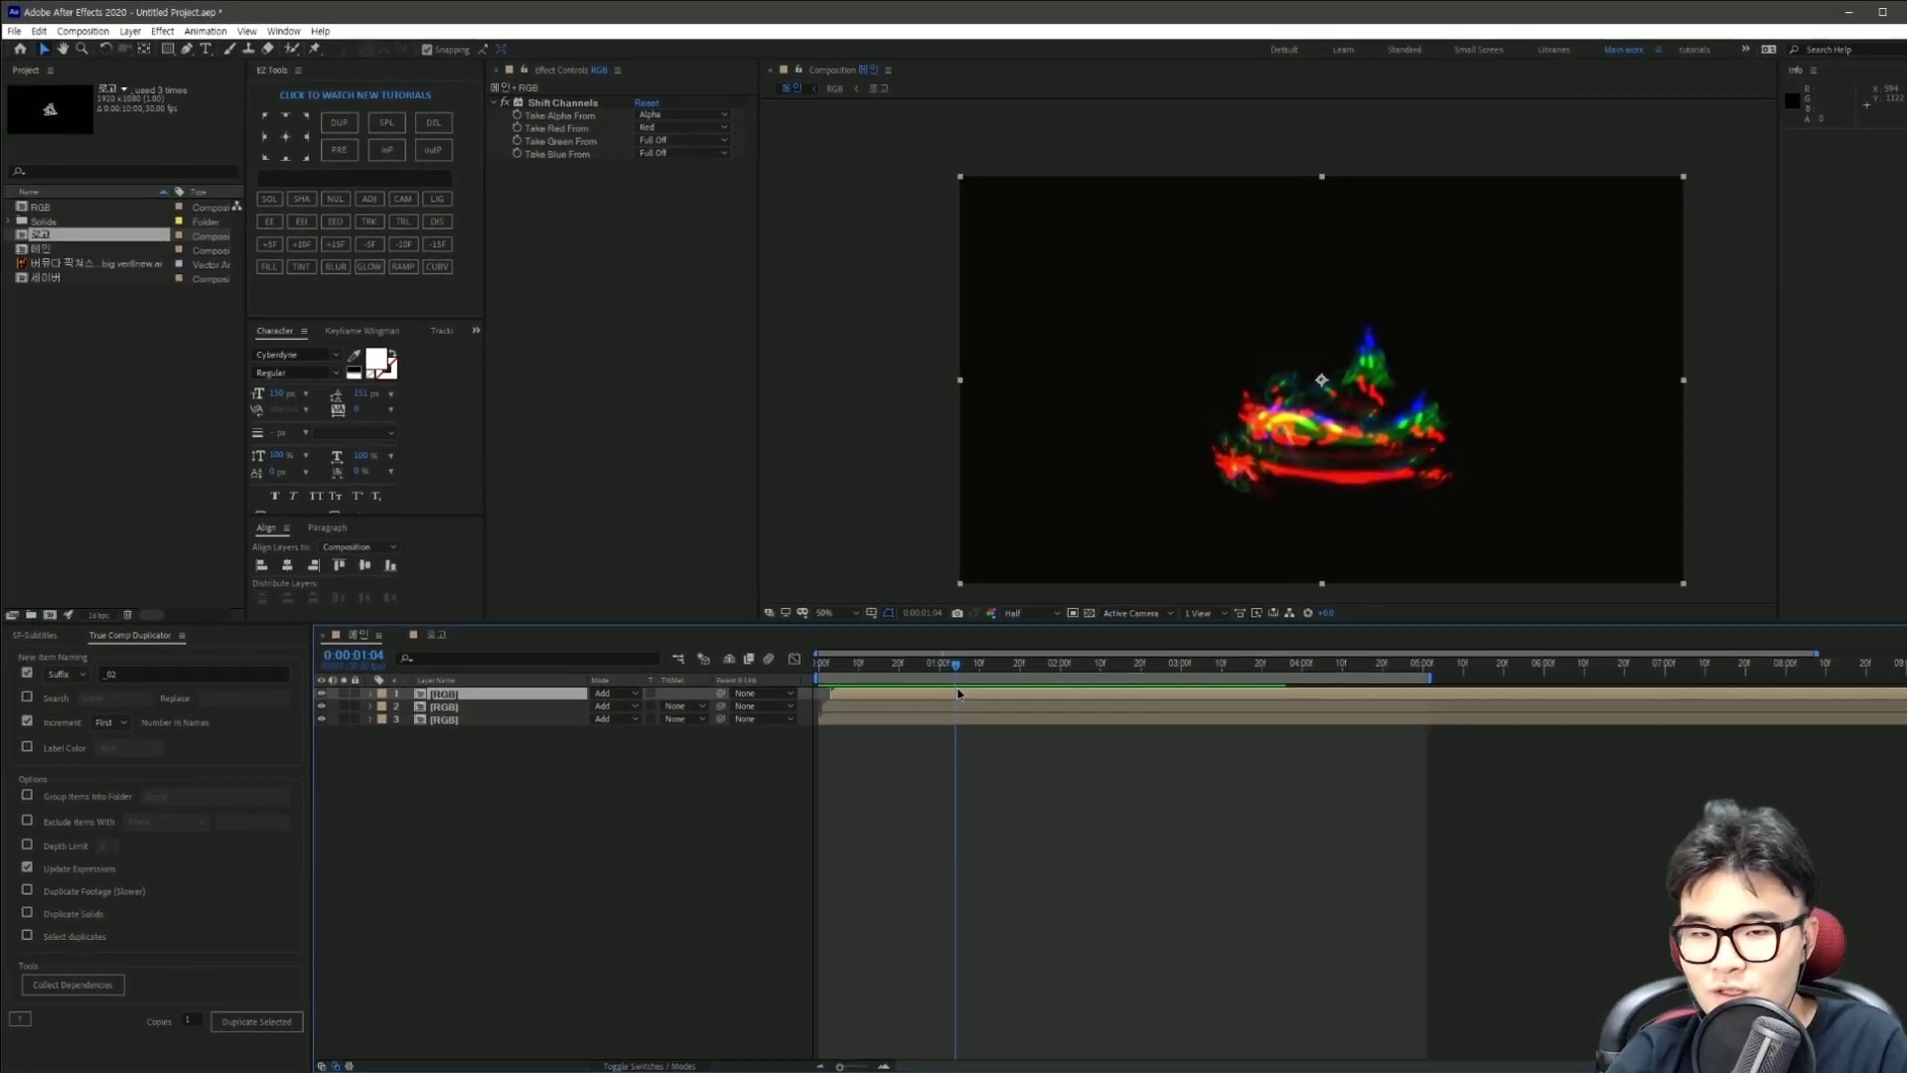
drag(959, 692, 941, 722)
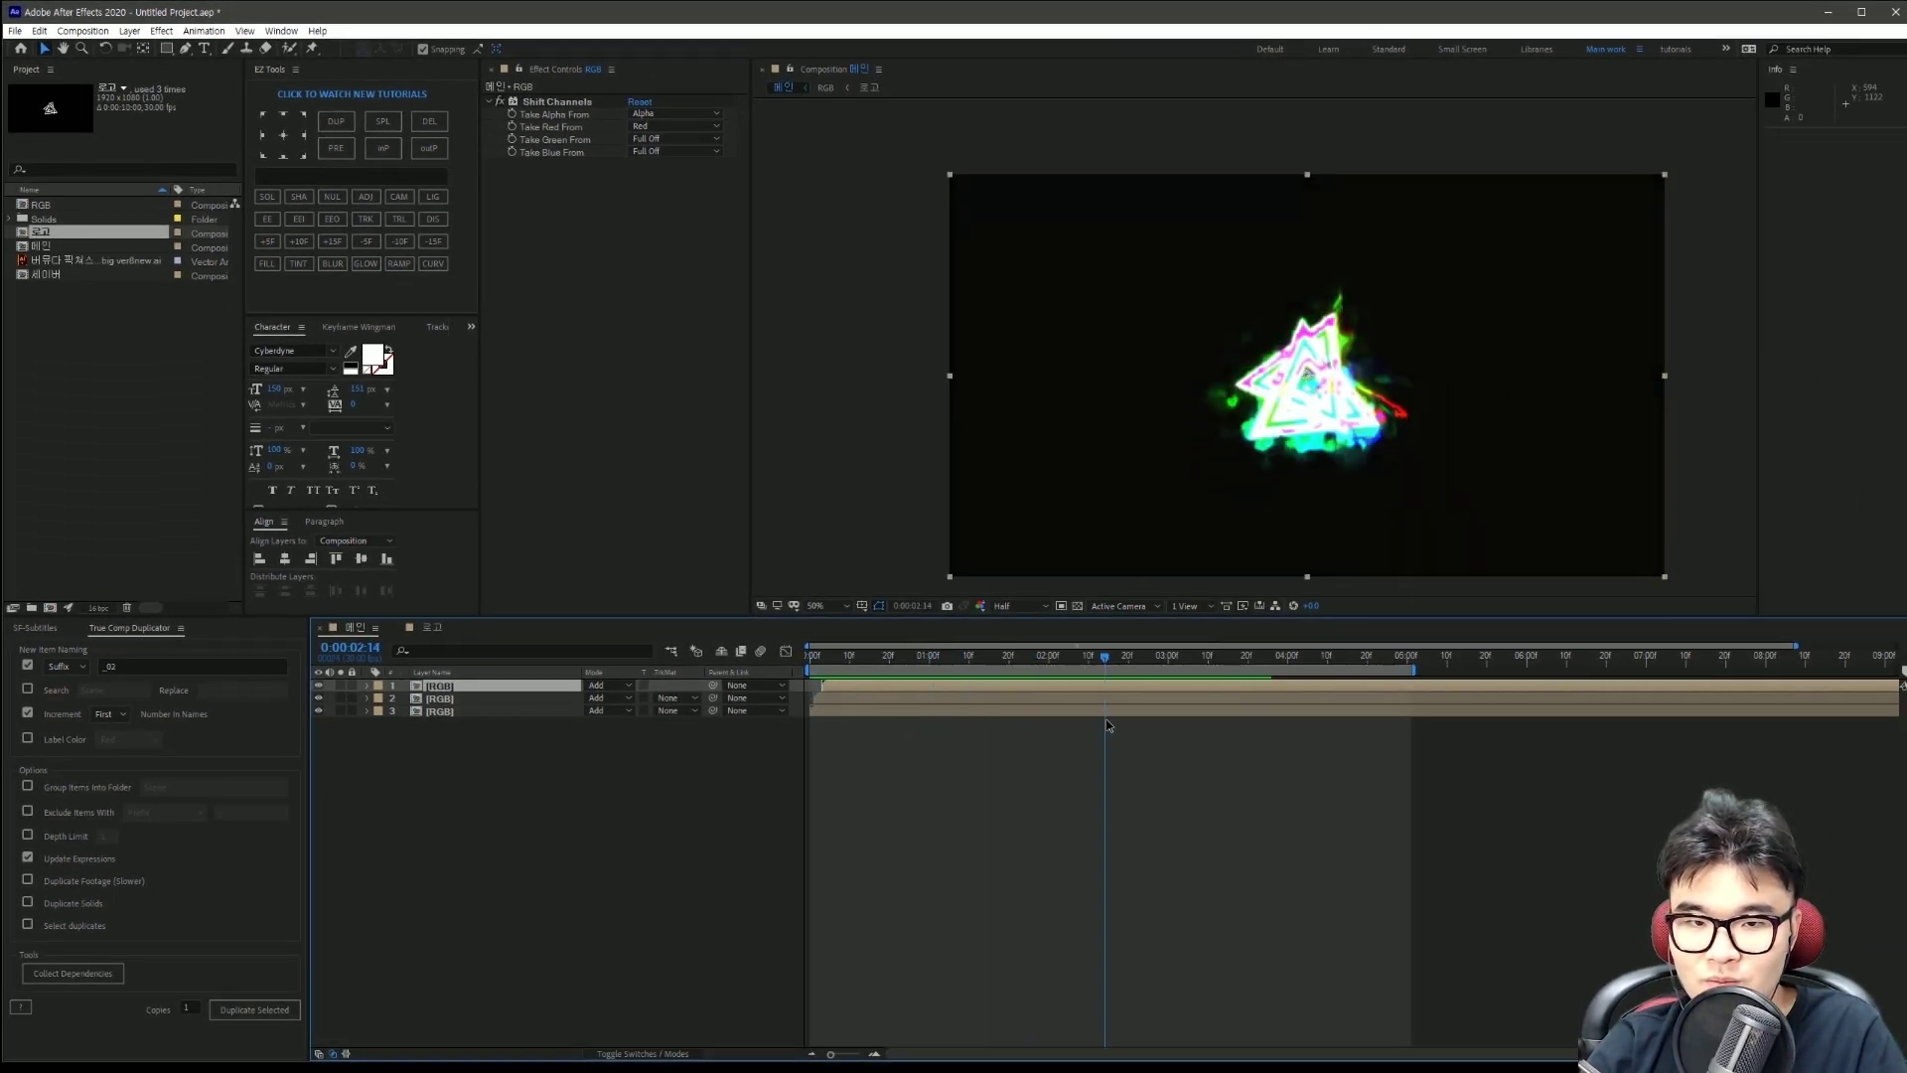
mouse_move(929, 715)
mouse_down()
mouse_move(935, 762)
mouse_move(1132, 784)
mouse_up()
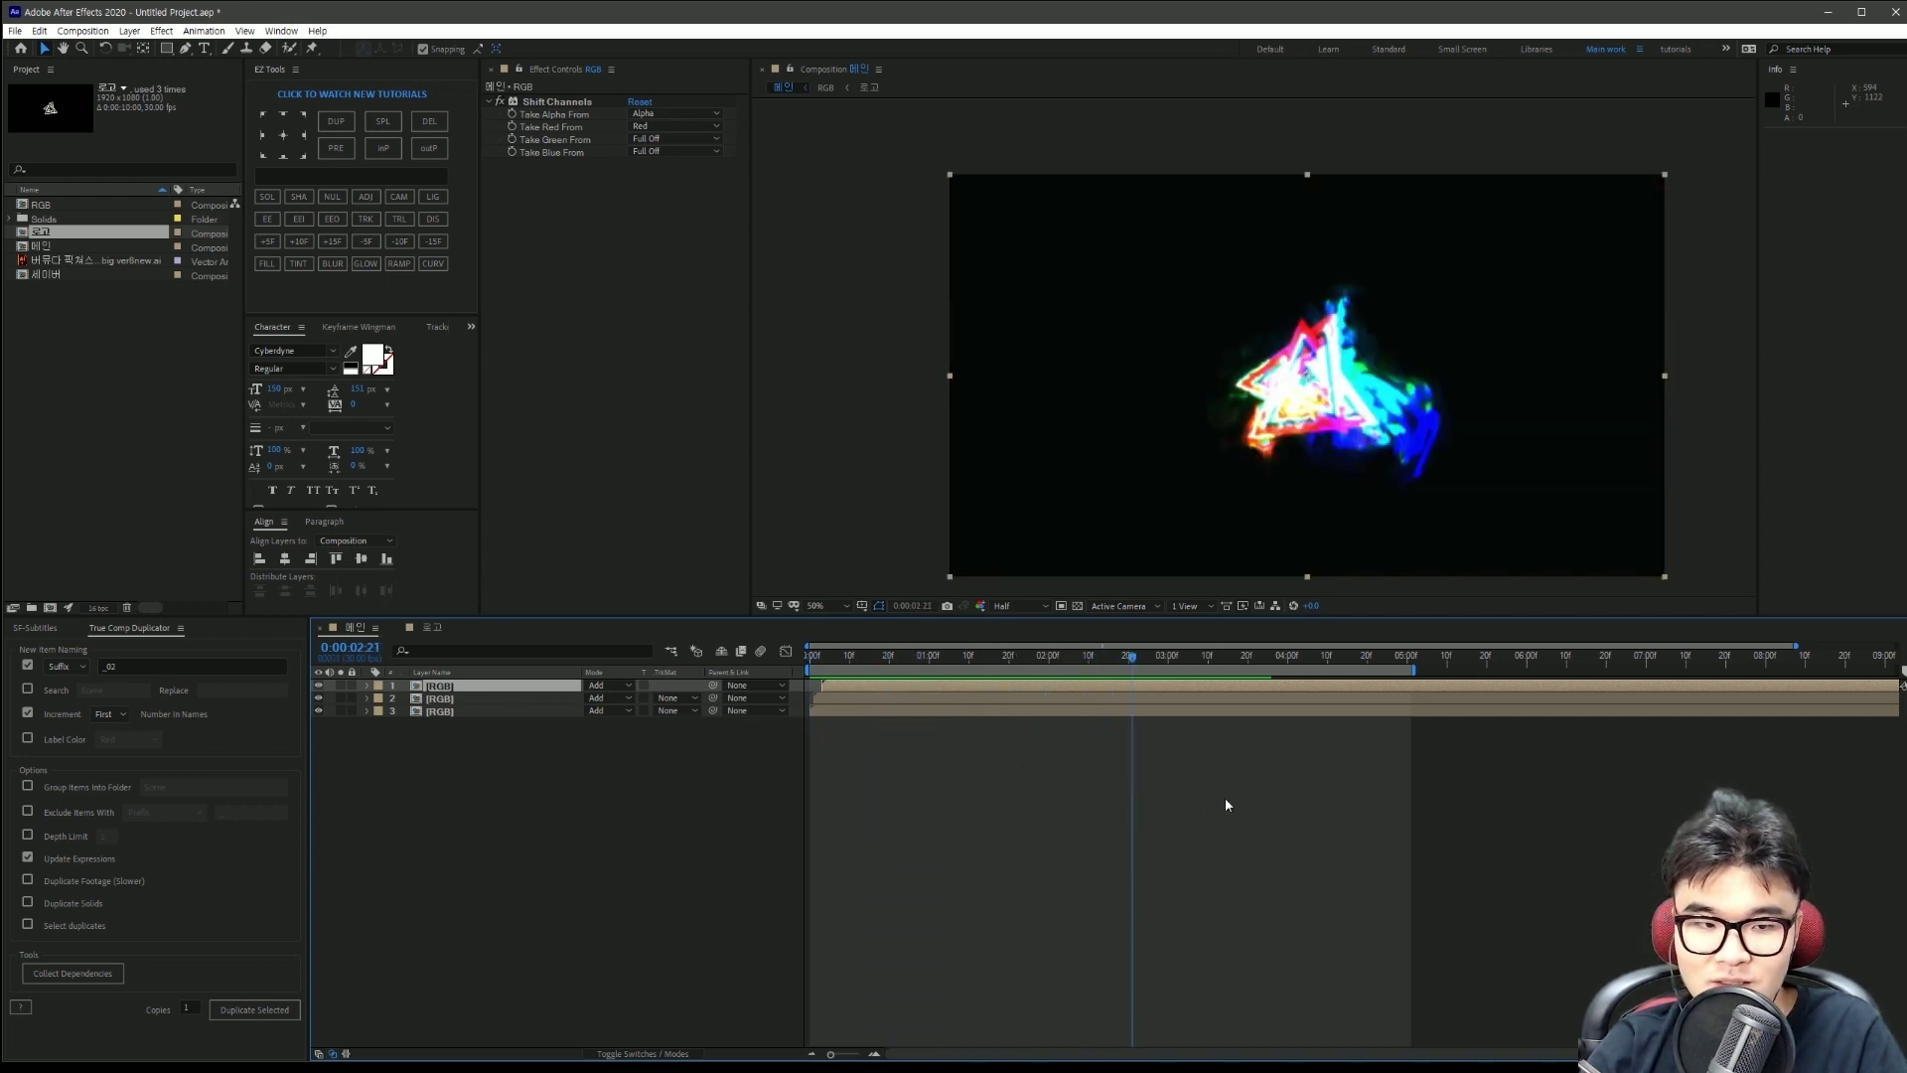
click(1226, 795)
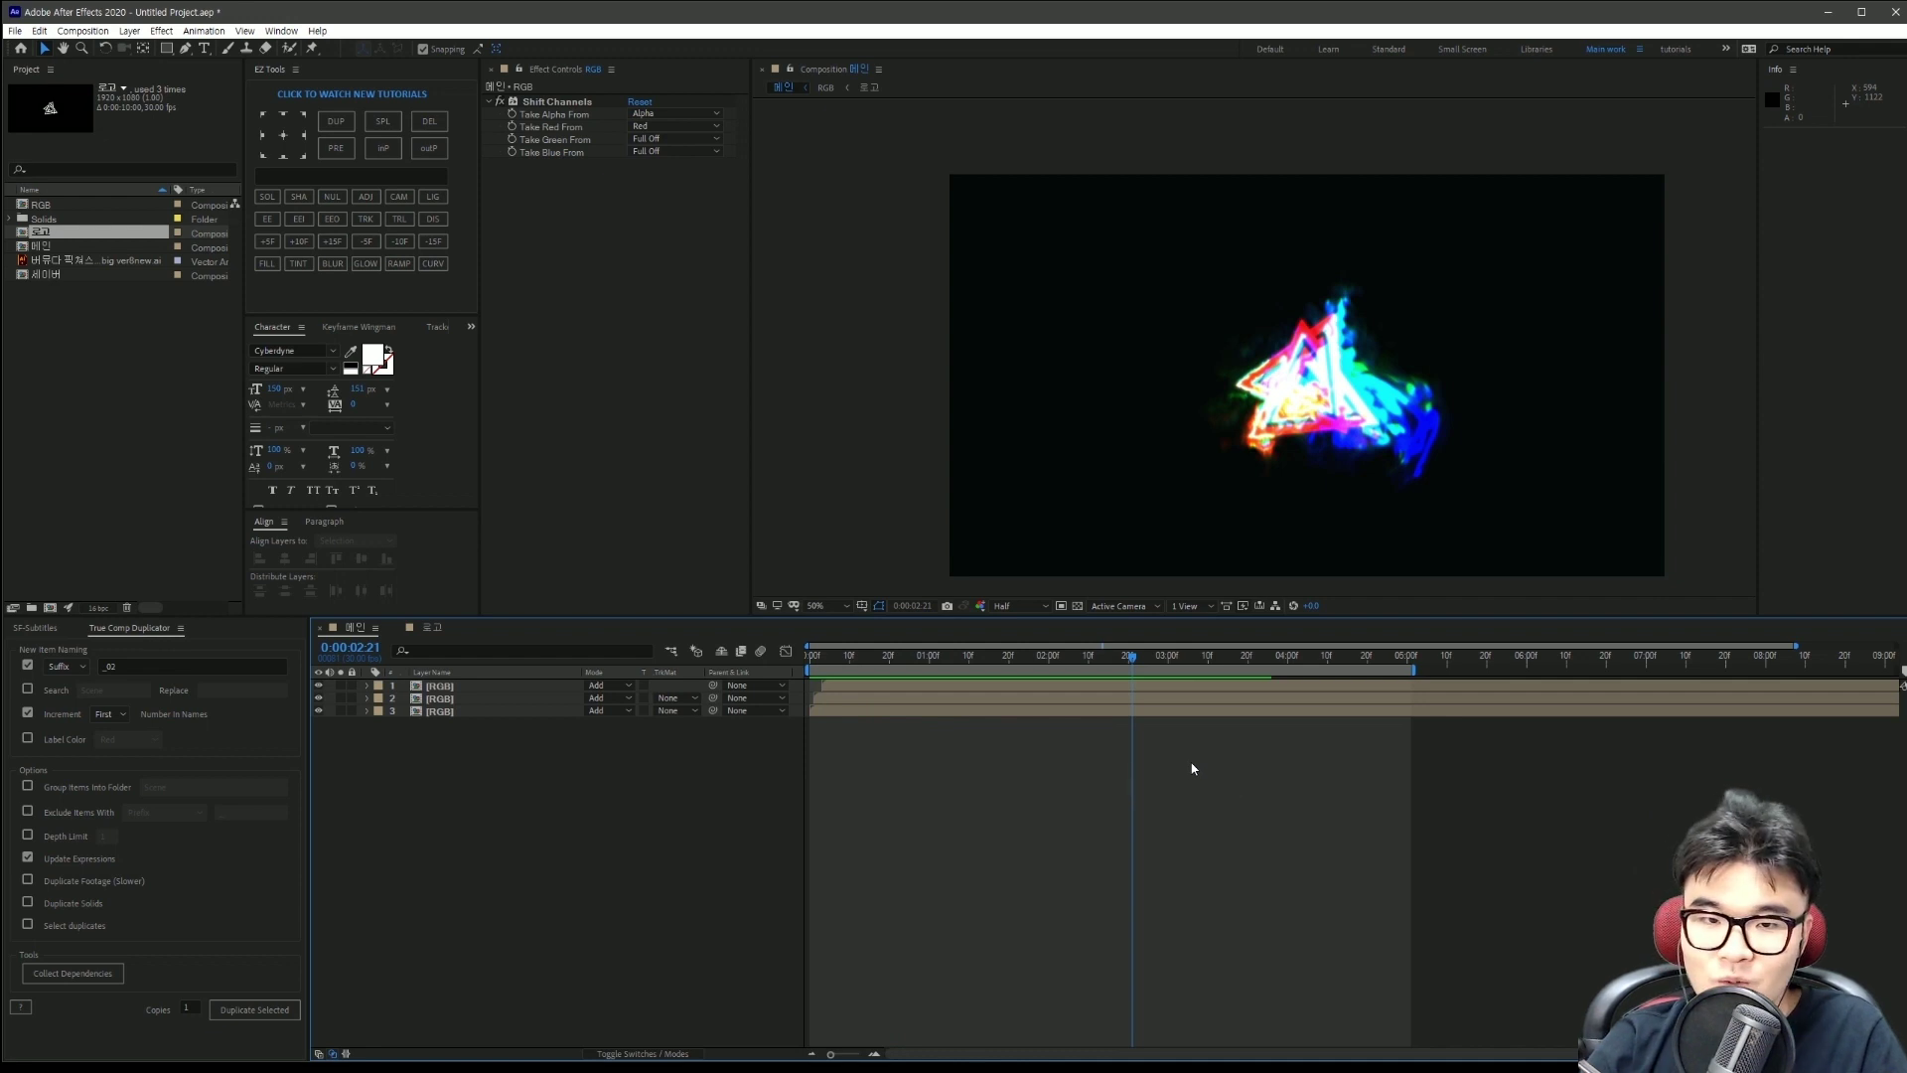